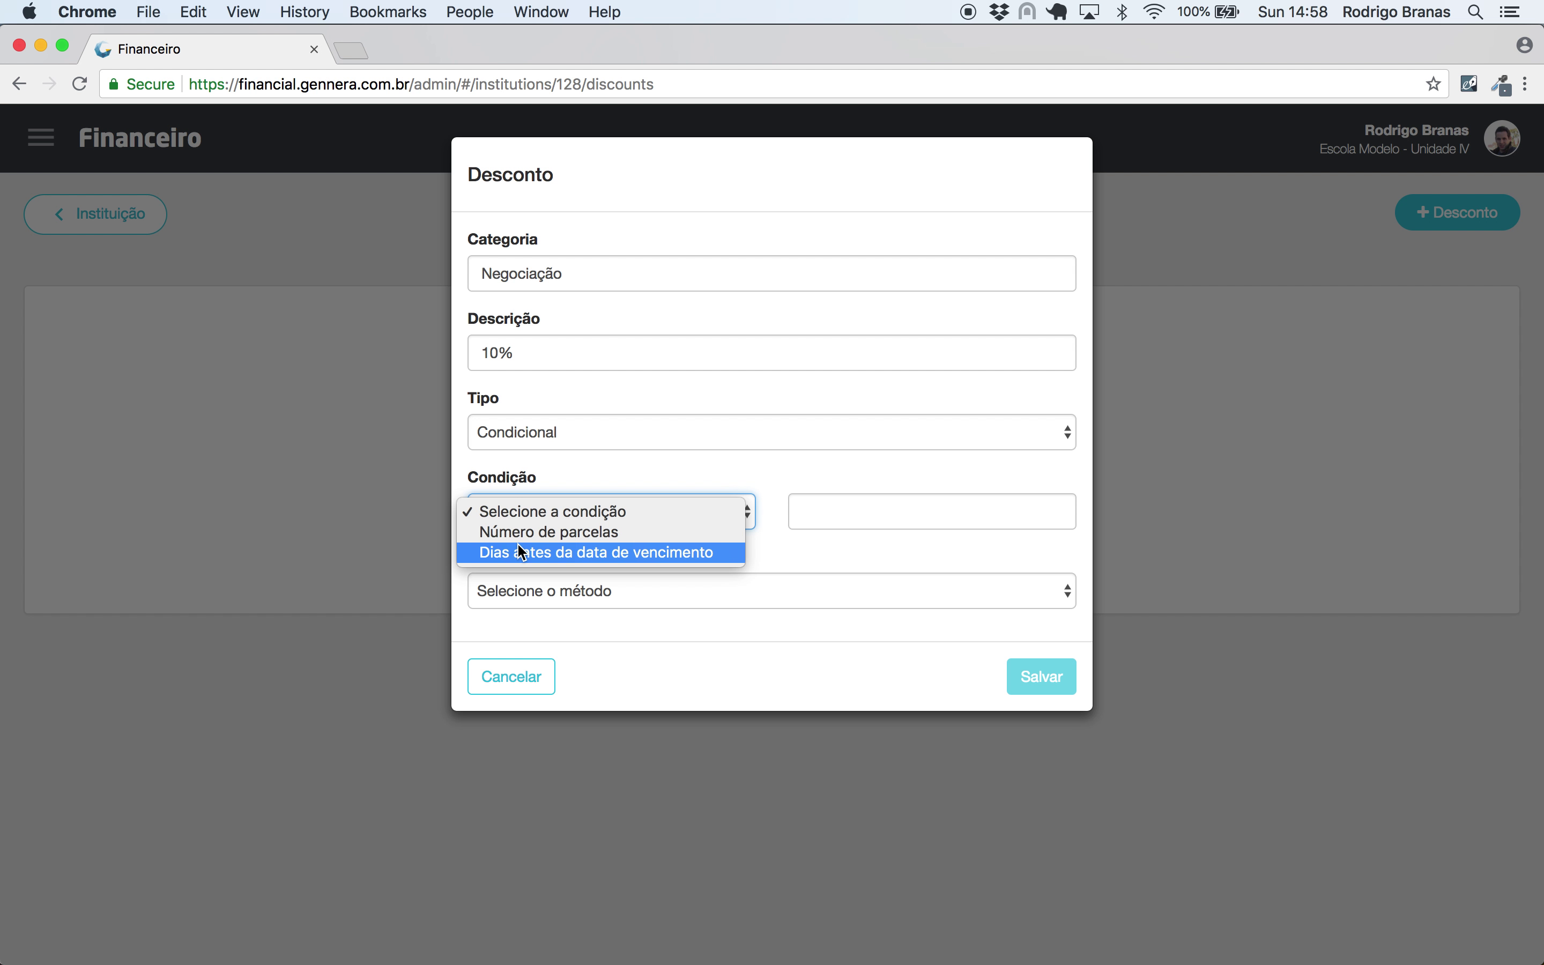
- Make the Negociação 10% discount Incondicional, Relativo at 10 percent, and save it
click(531, 510)
click(552, 431)
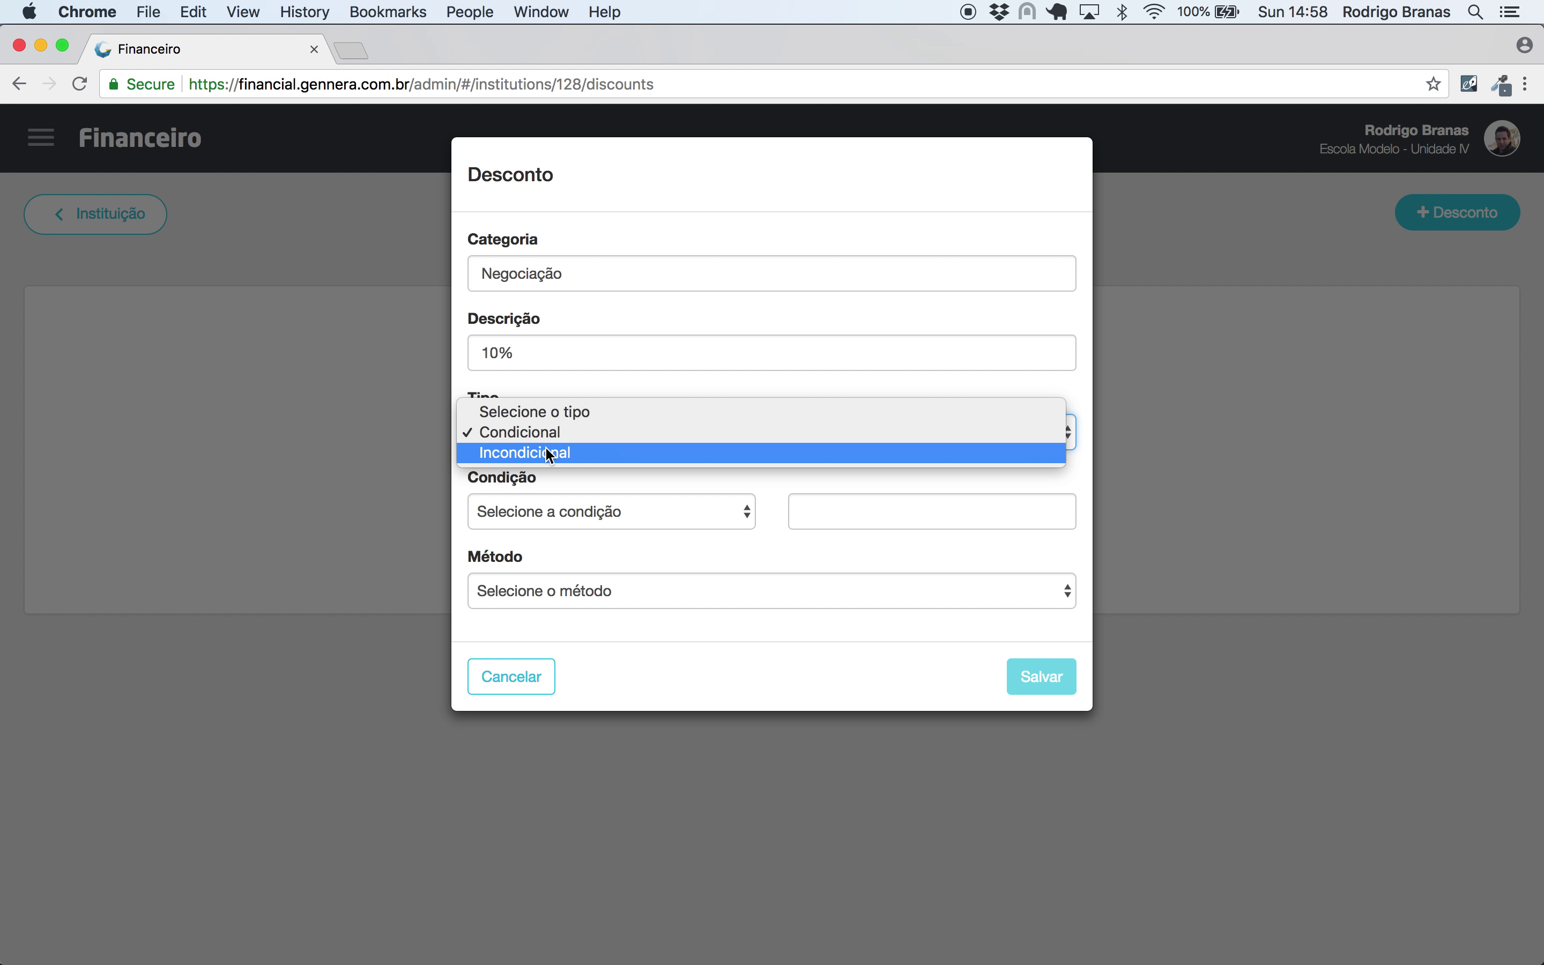
click(548, 453)
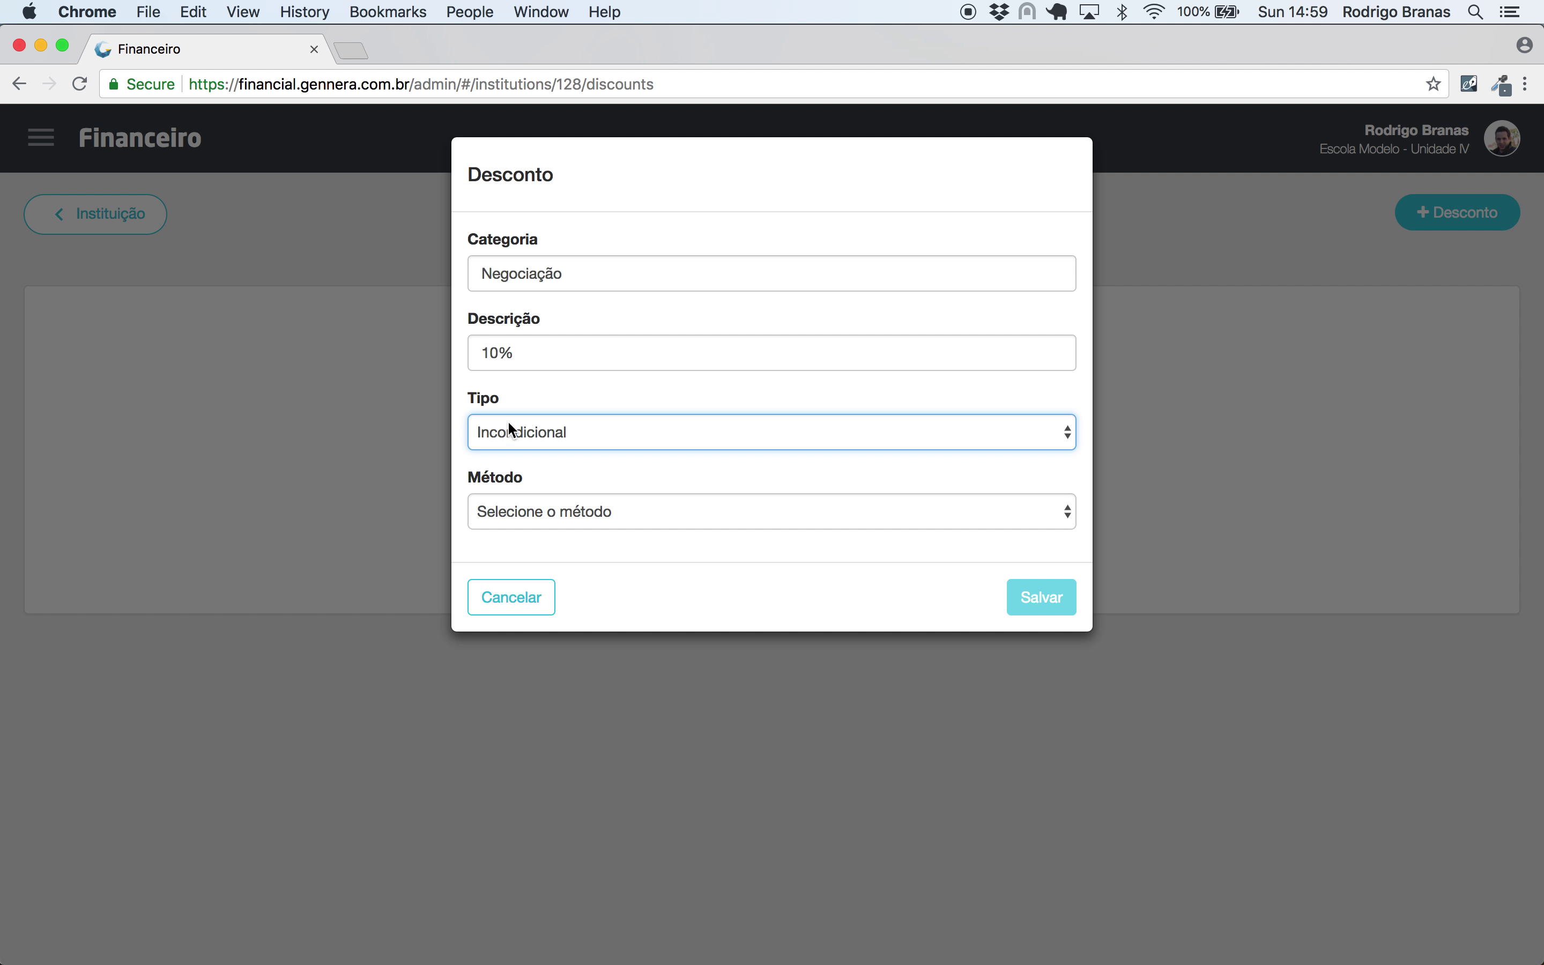
click(525, 510)
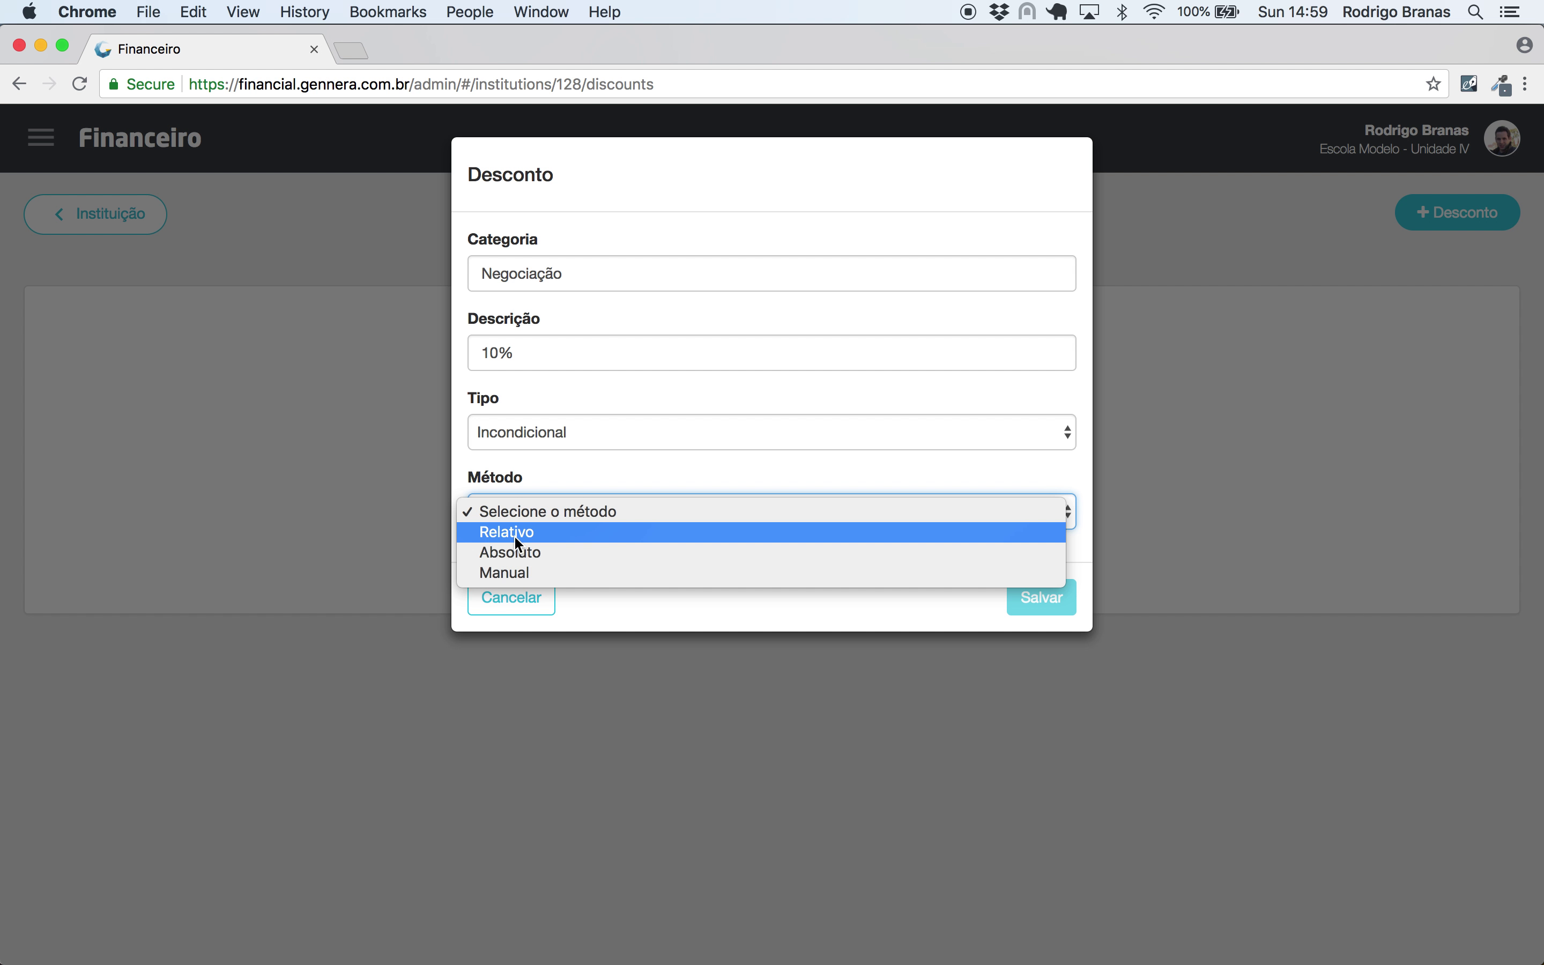
click(514, 538)
click(601, 583)
text(10)
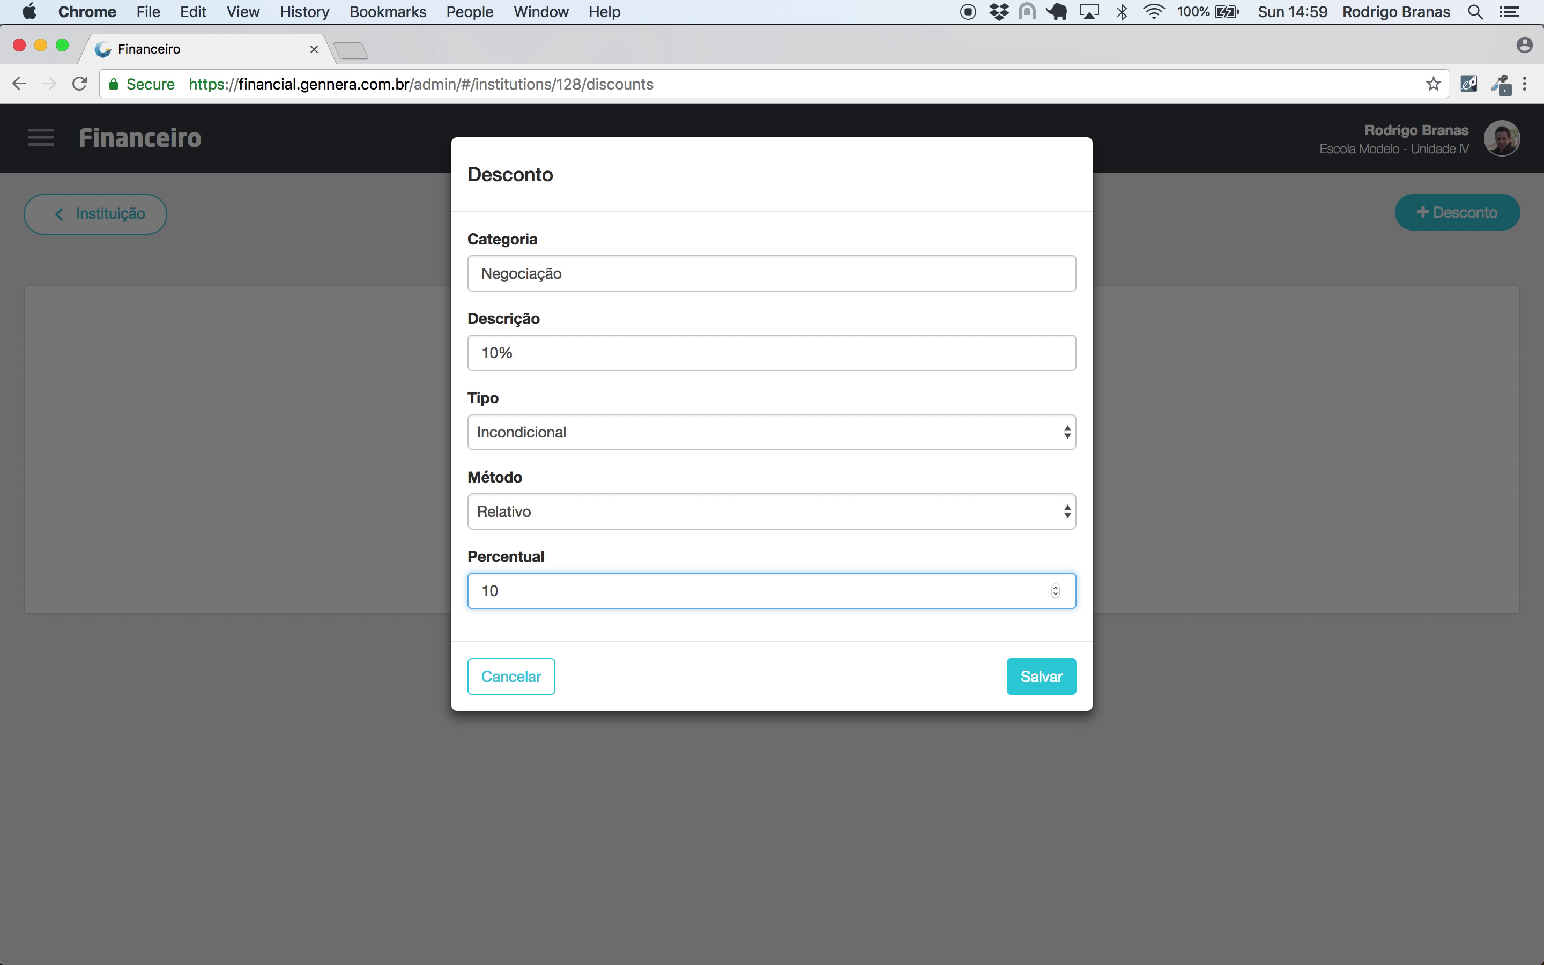
click(1051, 687)
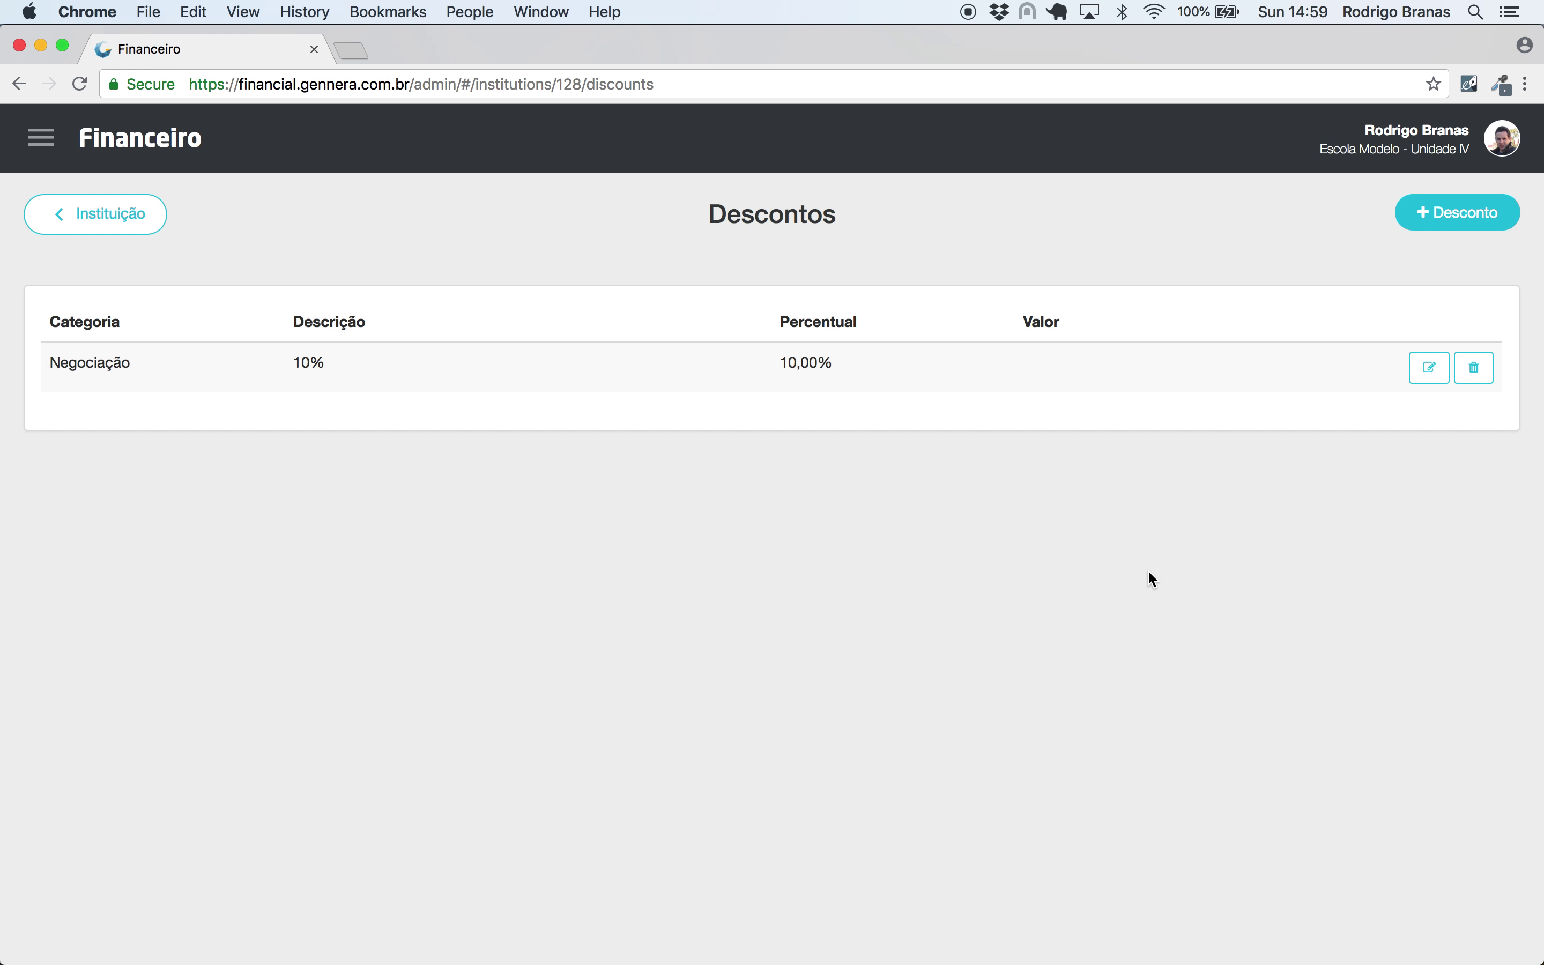
- Start a new discount with Categoria 'Pontualidade' and Descrição '5%'
click(1441, 214)
click(786, 269)
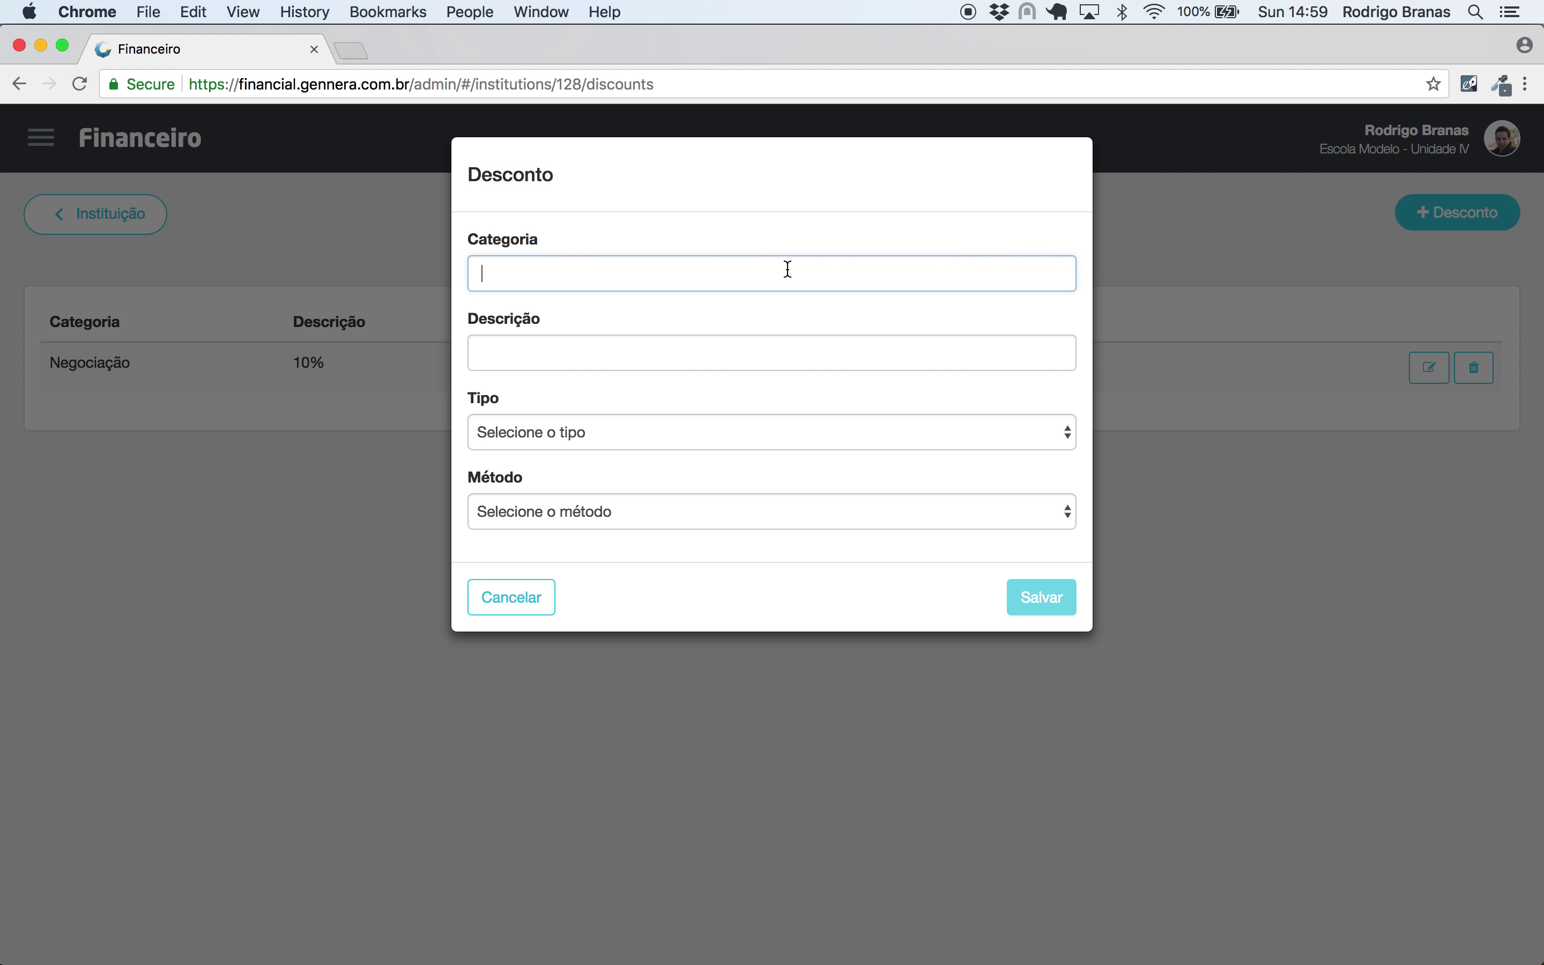
text(Pontualidade)
key(Tab)
text(5%)
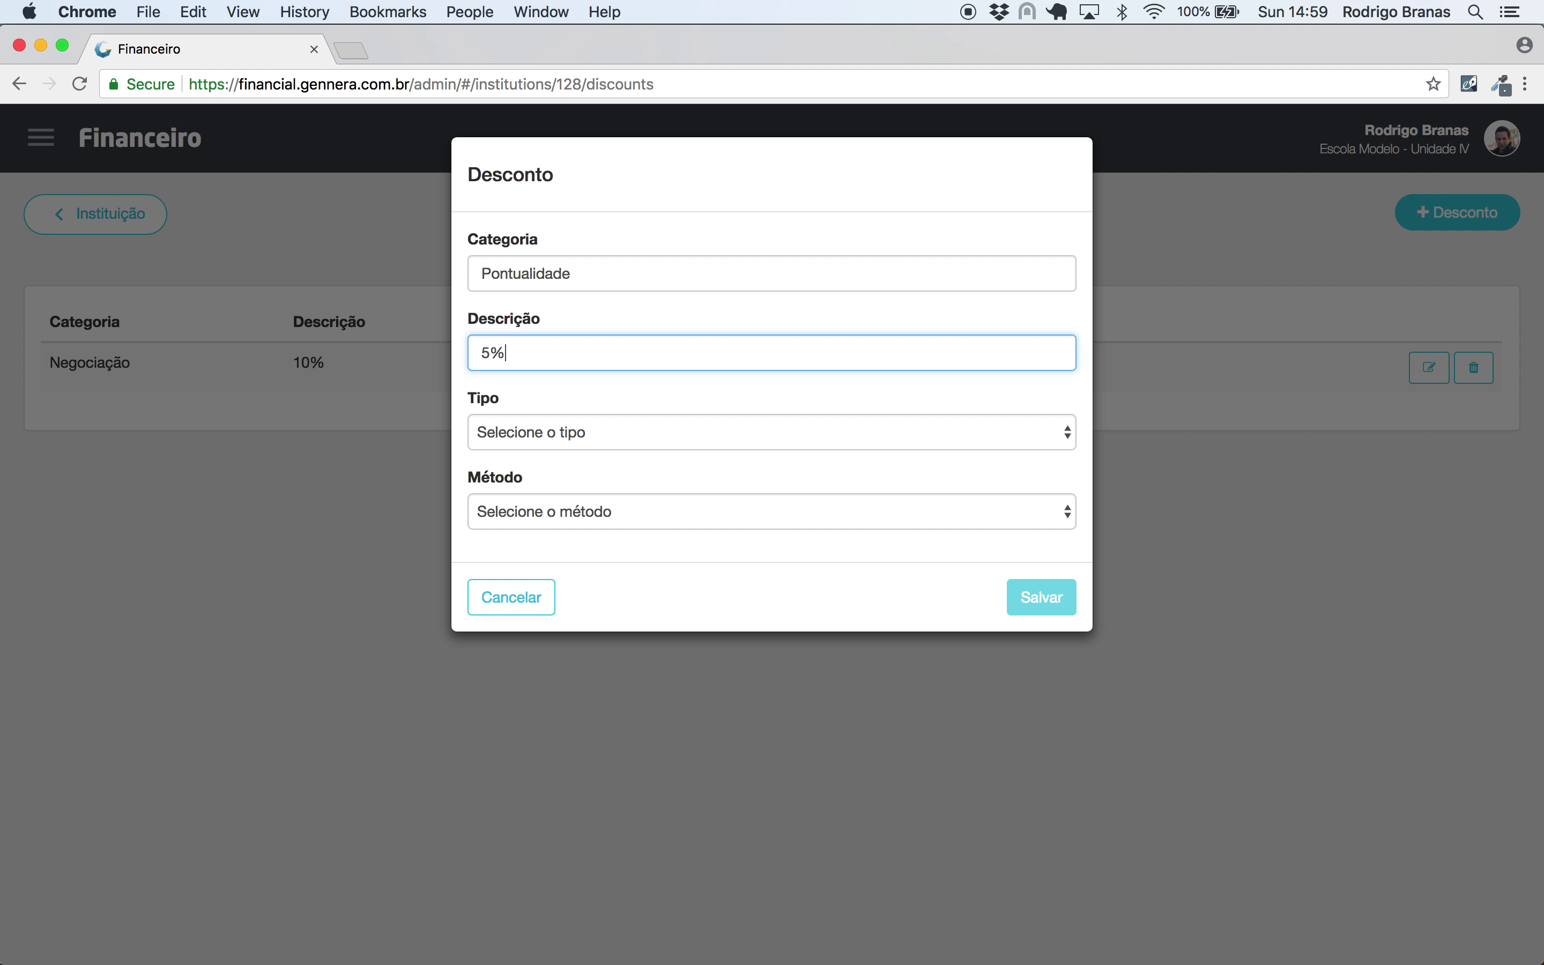
- Make it Condicional, applying 5 days before the due date
click(734, 432)
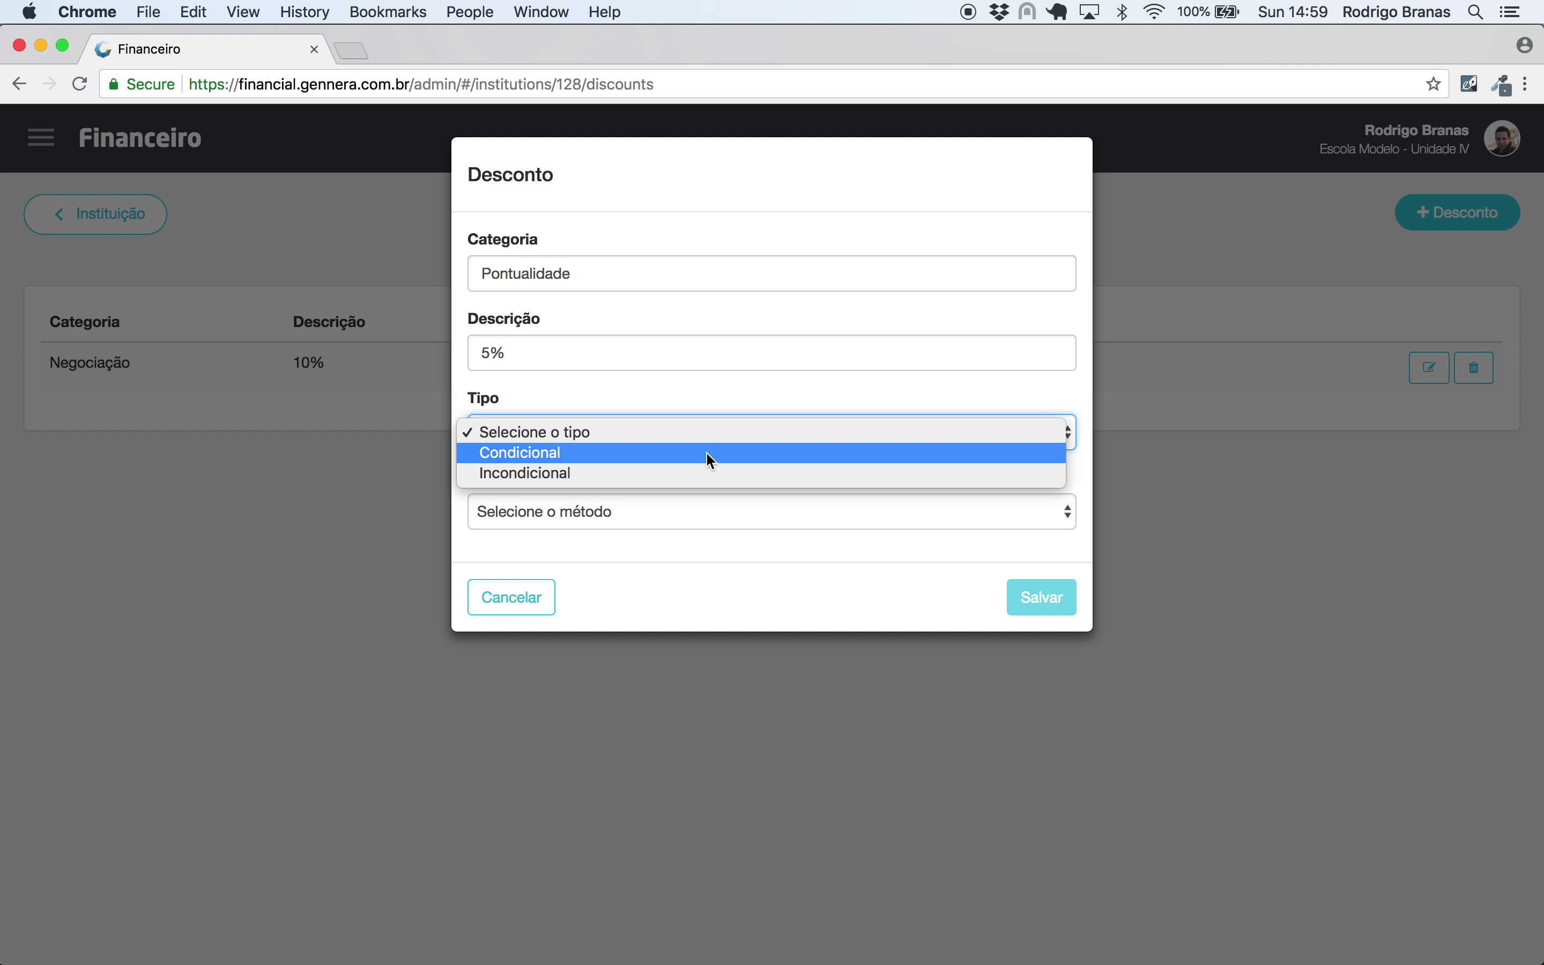
click(705, 451)
click(555, 513)
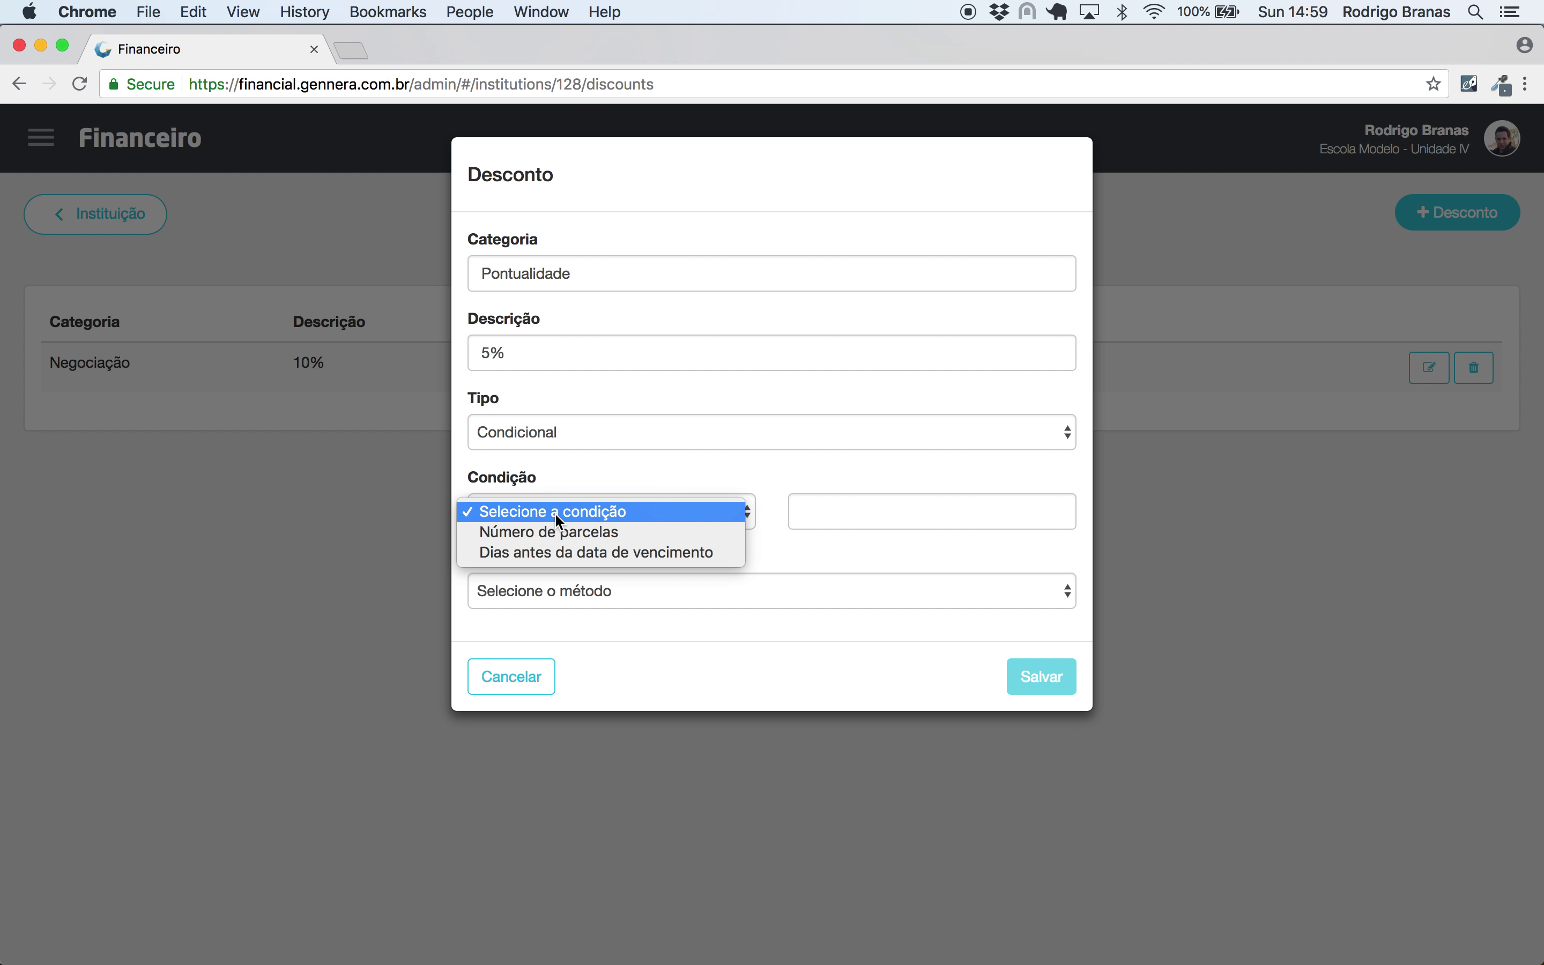
click(557, 553)
click(865, 506)
text(5)
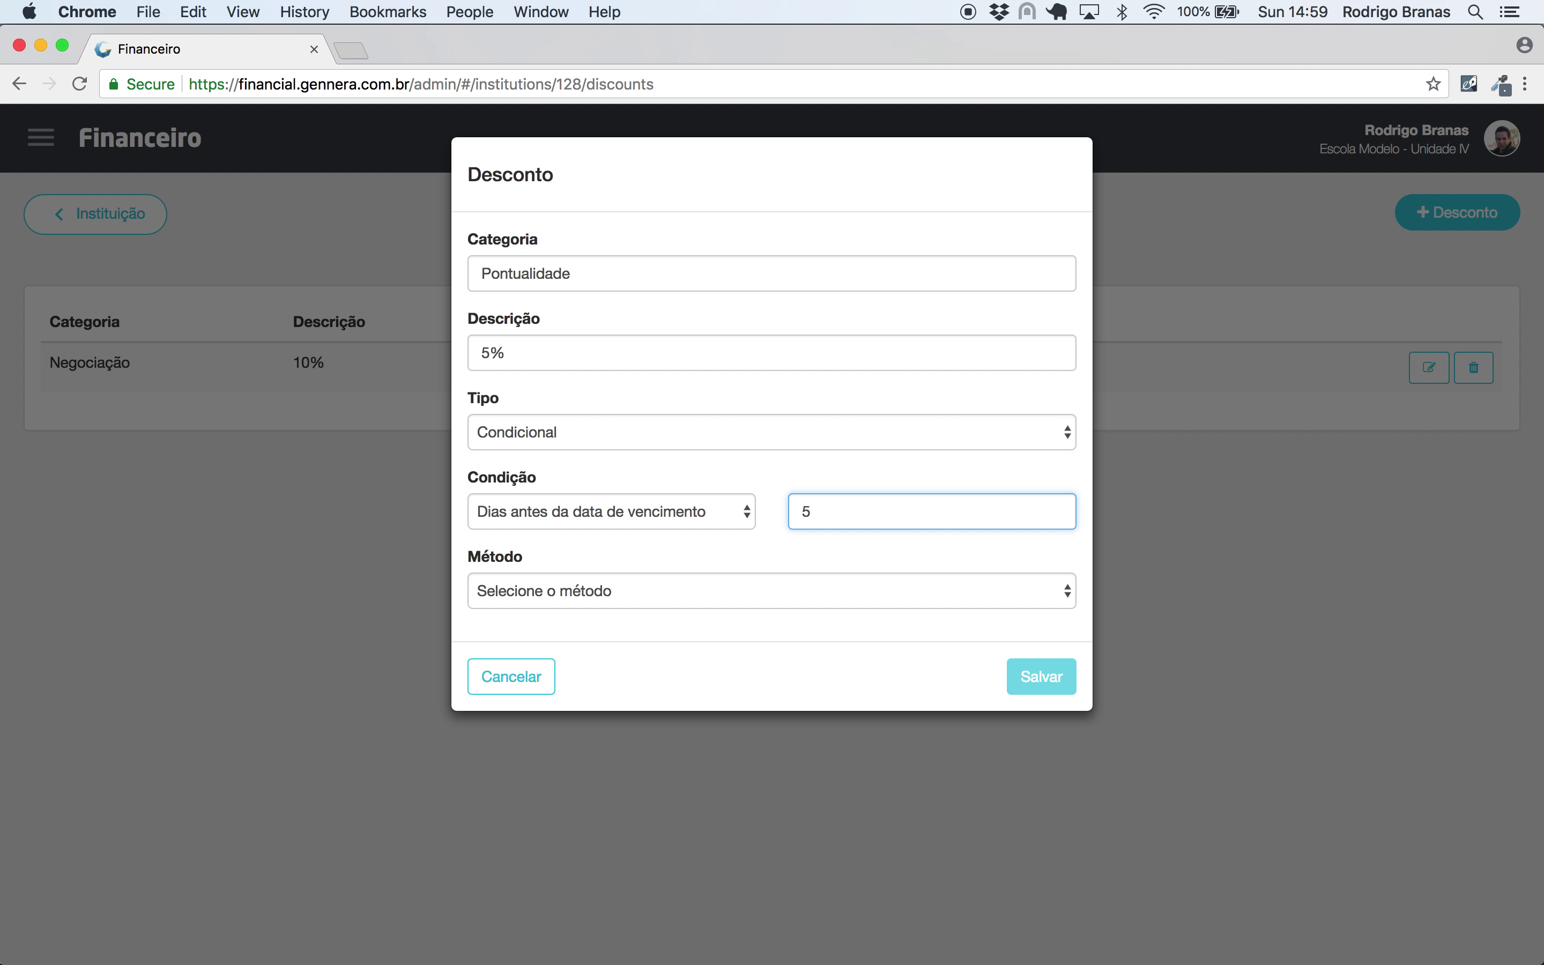
- Set the method to Relativo with Percentual 5 and save the discount
click(693, 589)
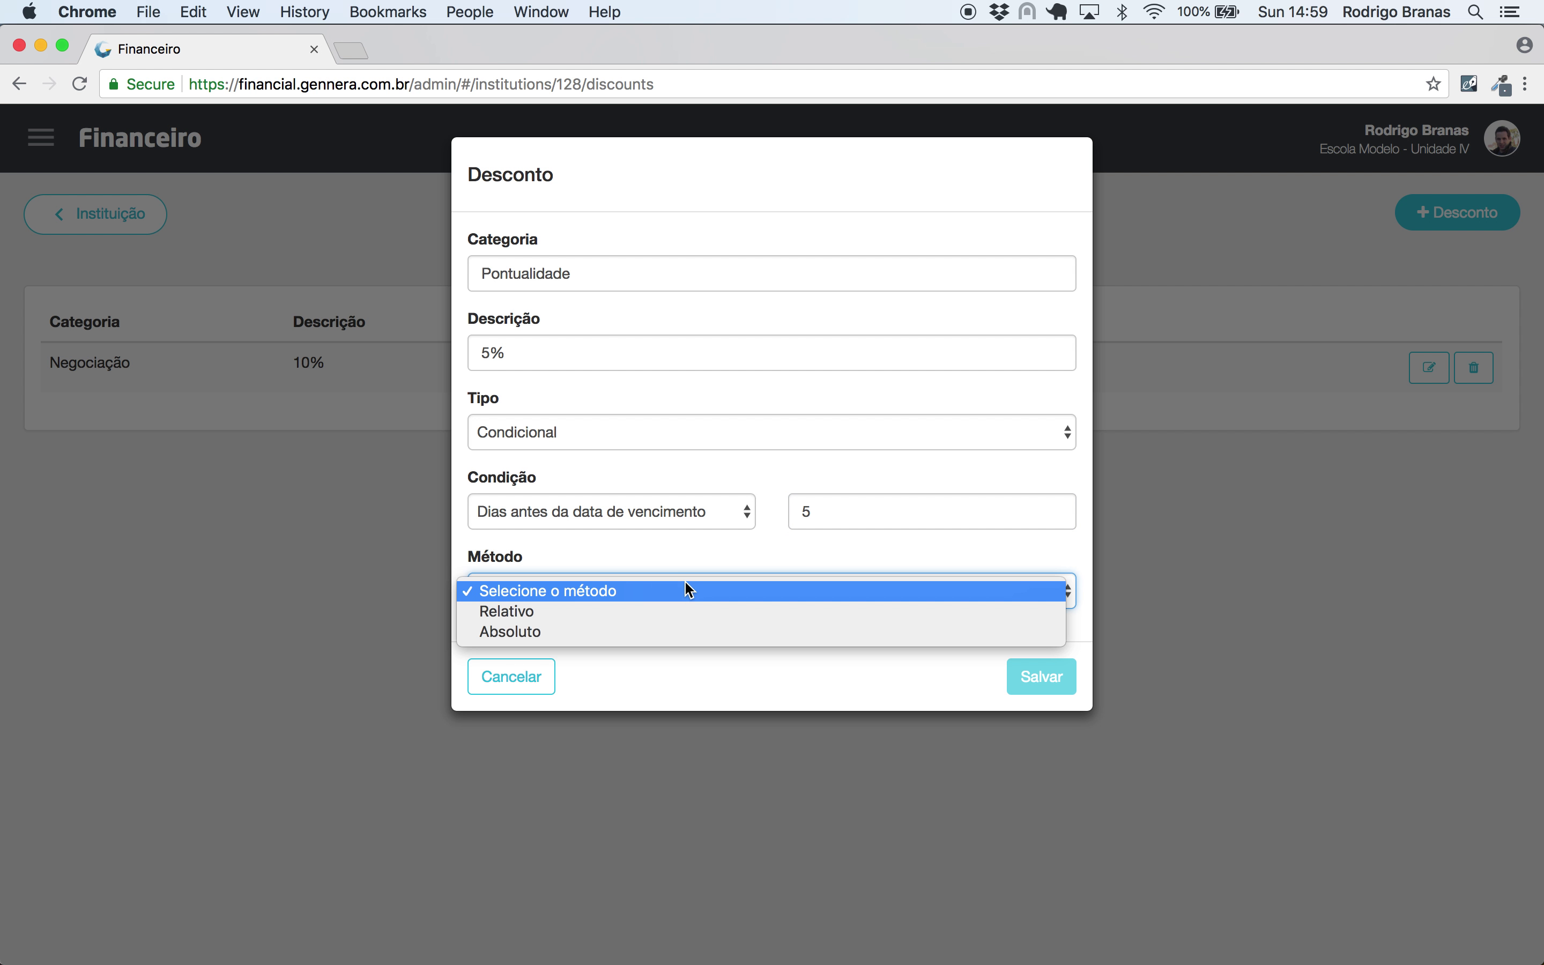
click(676, 610)
click(636, 664)
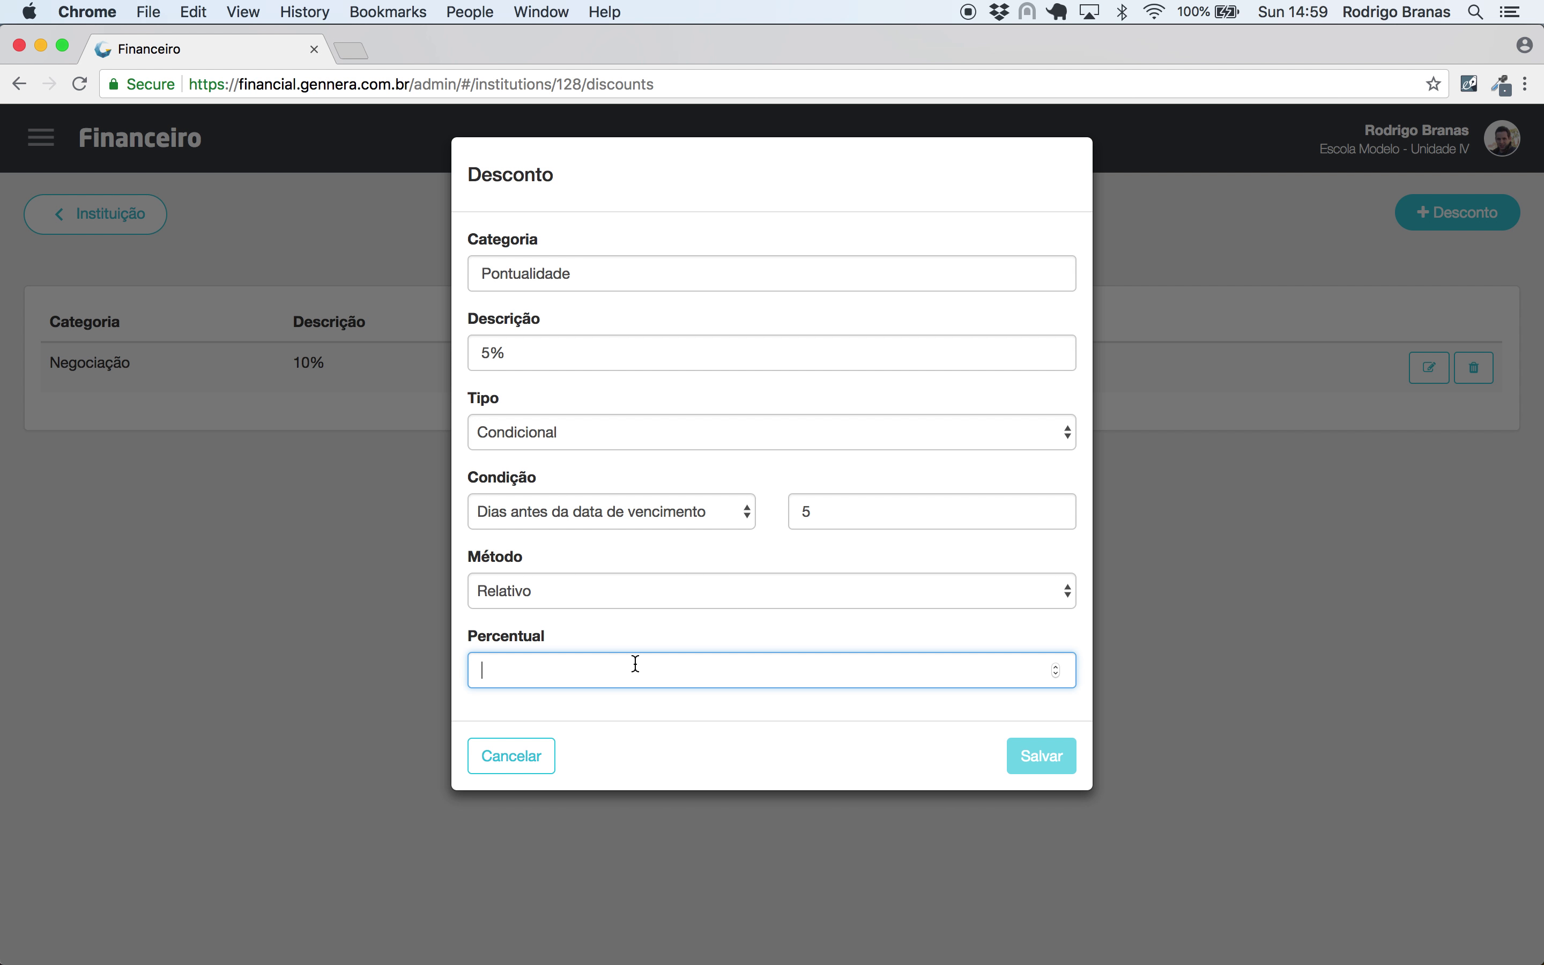
text(5)
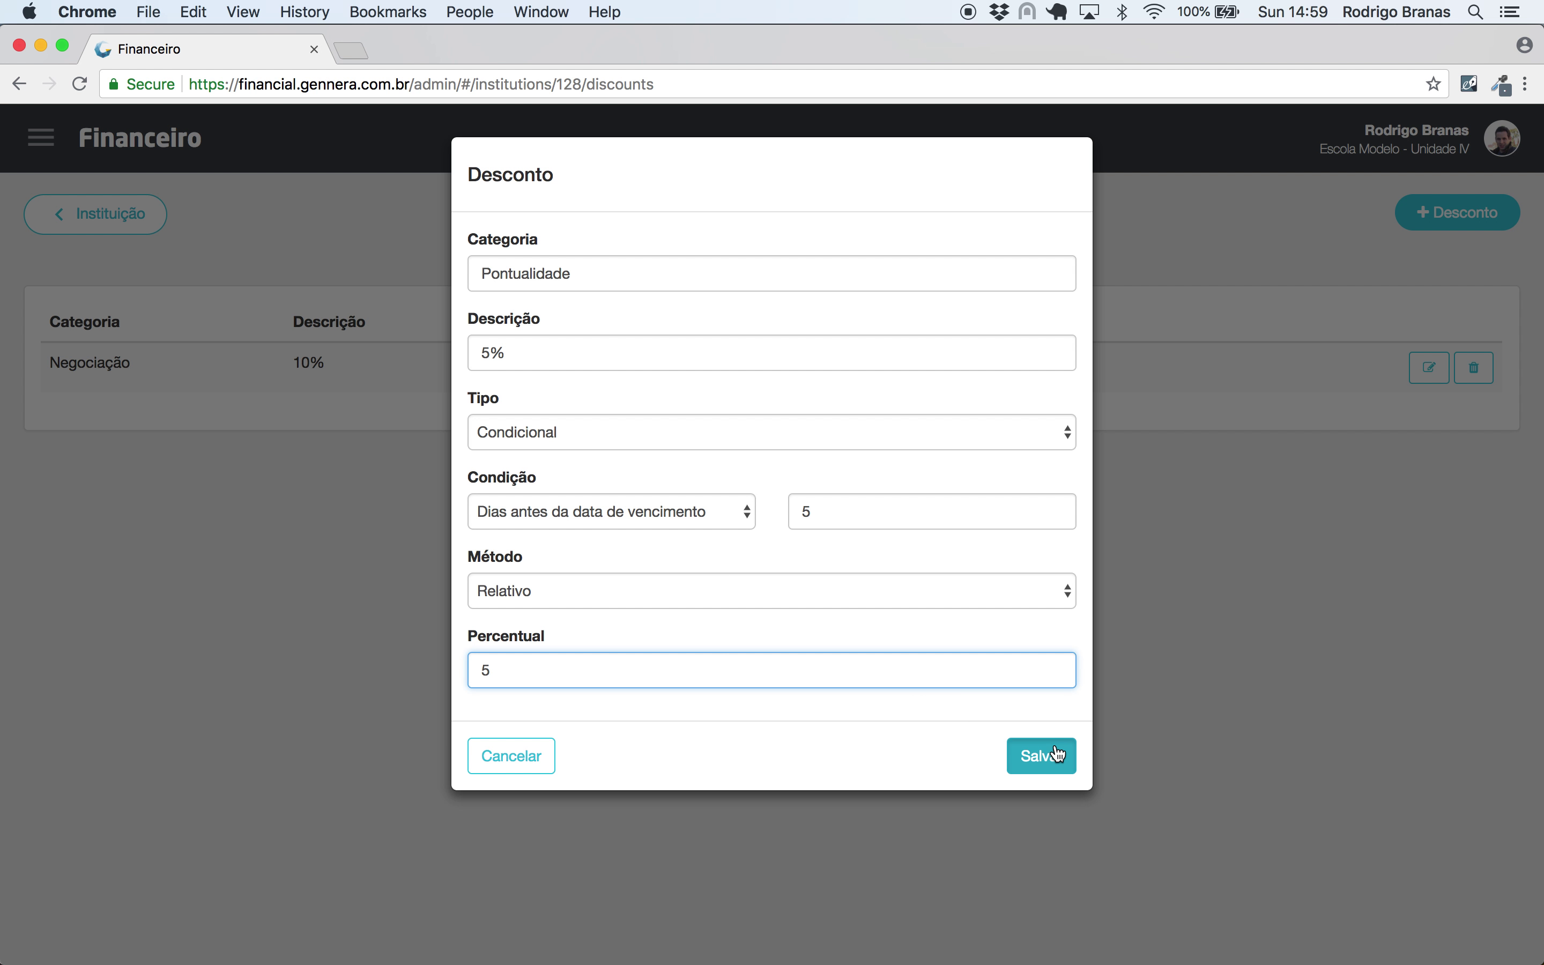
click(1055, 754)
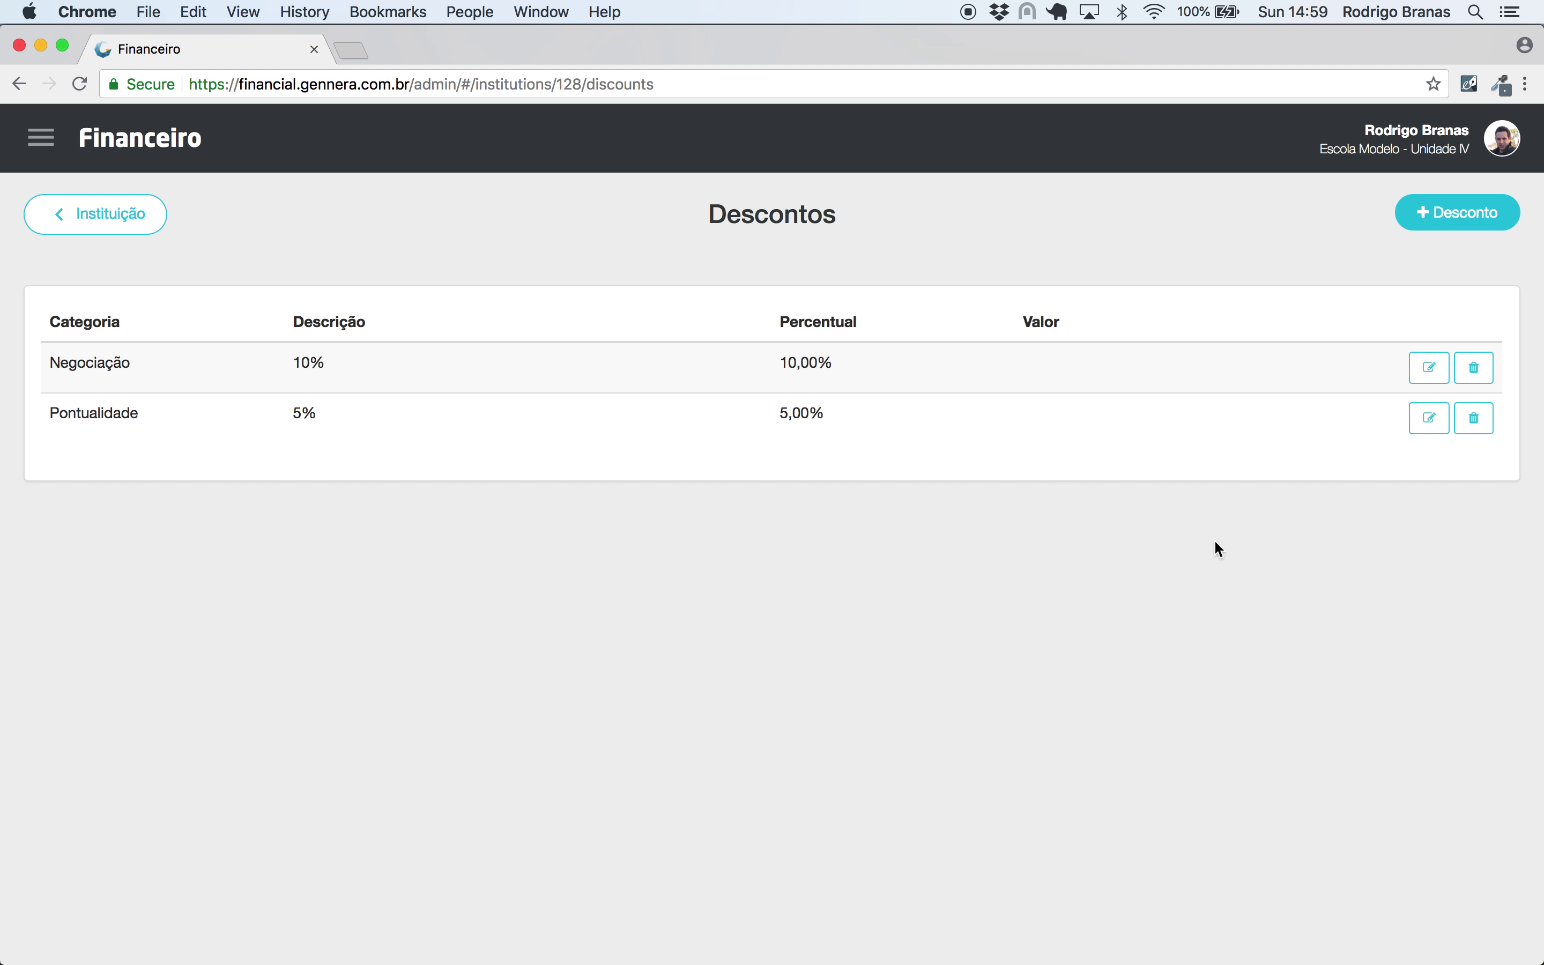
click(1449, 214)
- Enter Categoria 'Indicação' and Descrição 'Indicação de Aluno'
click(825, 288)
text(Indicação)
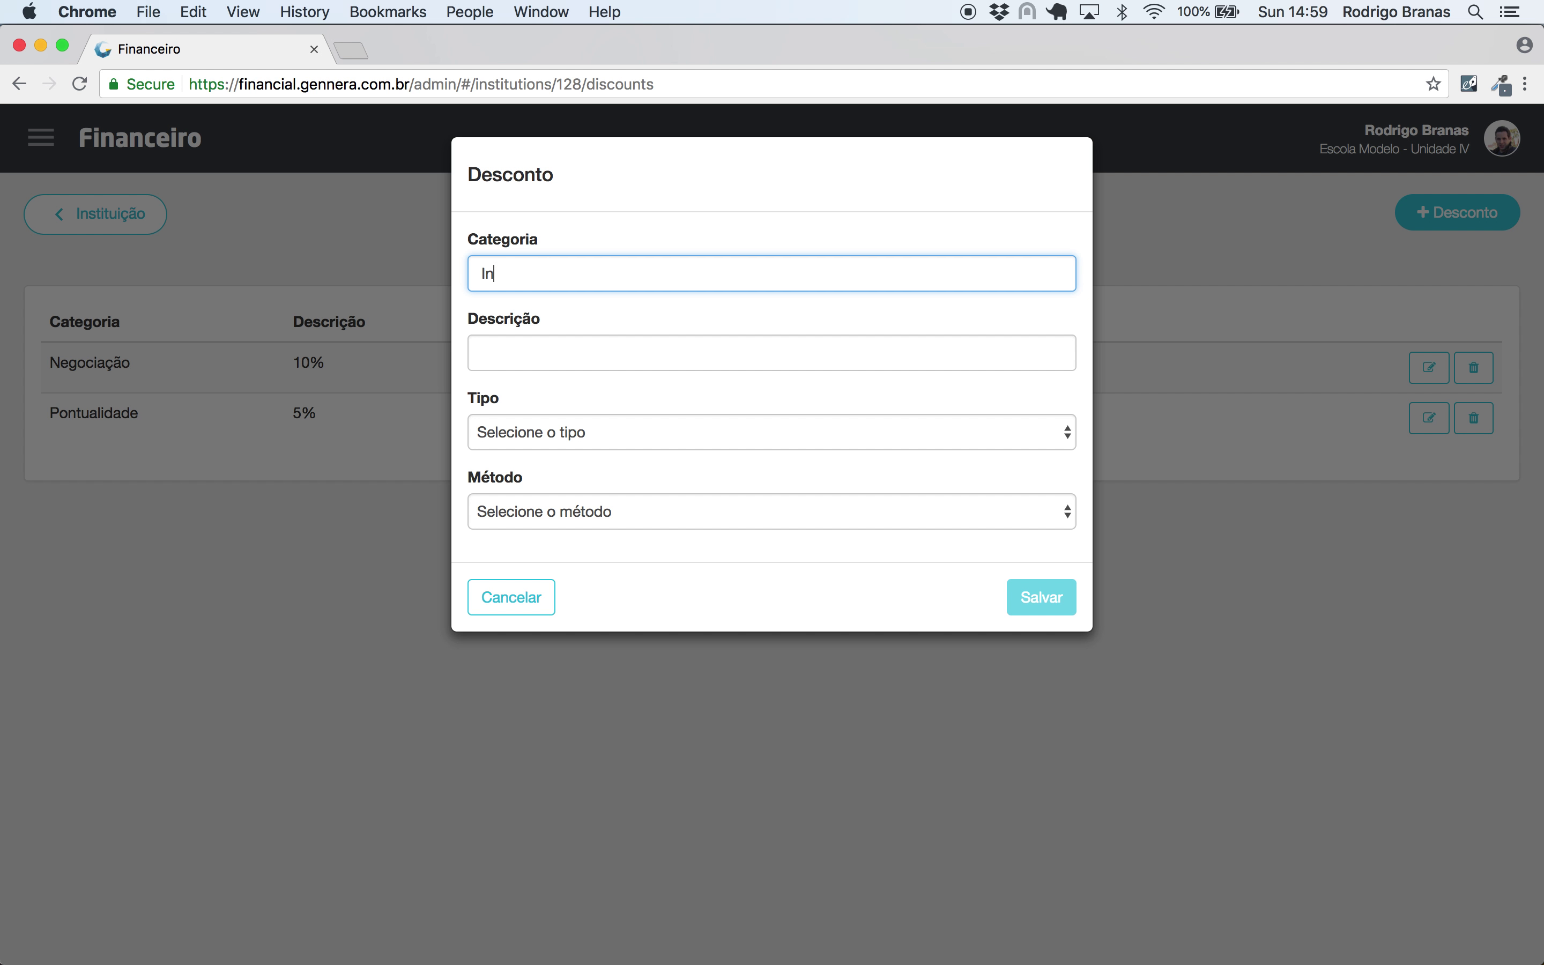
key(Tab)
text(Aluno)
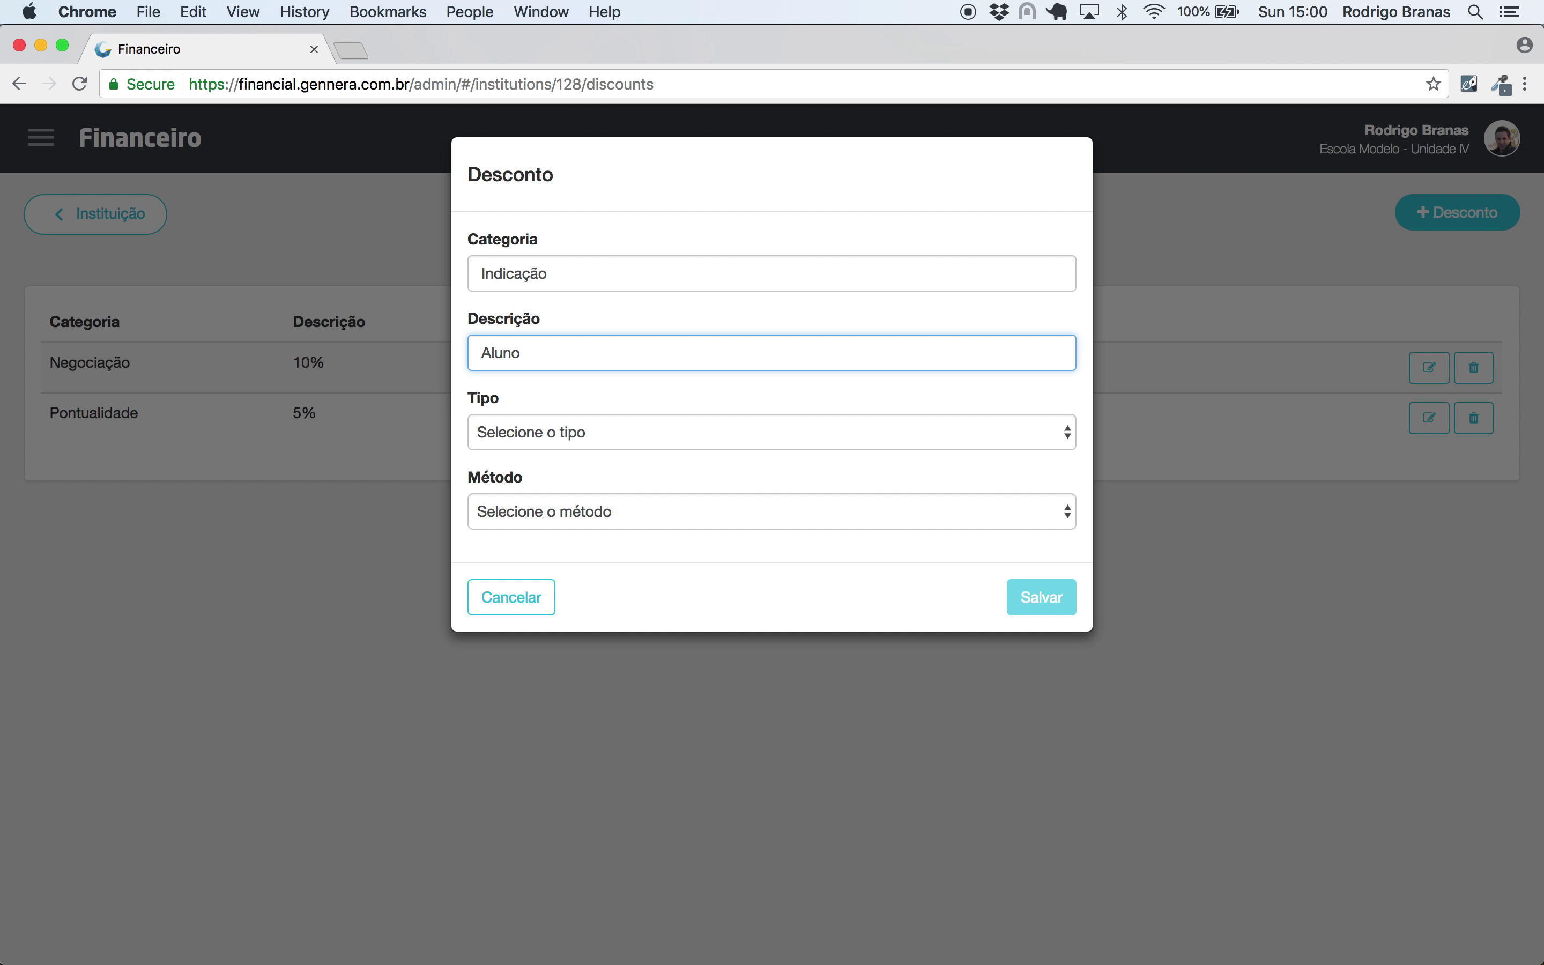
key(super+Left)
text(Indicação de)
- Make it Incondicional and Absoluto with a Valor of R$200,00, then save
click(675, 430)
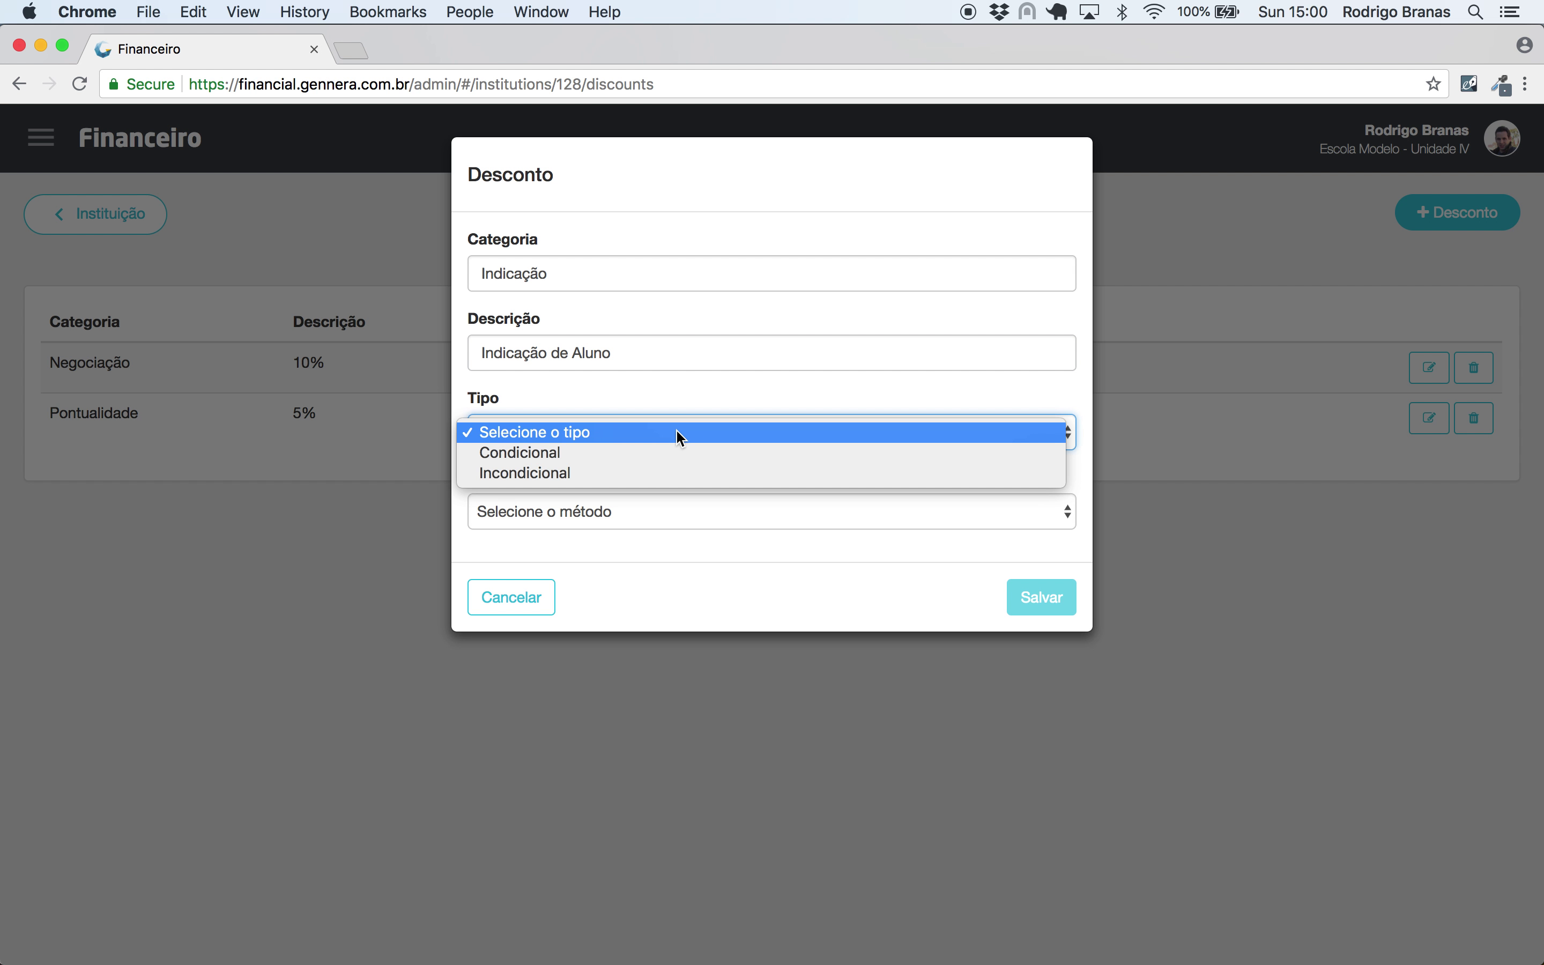
click(662, 473)
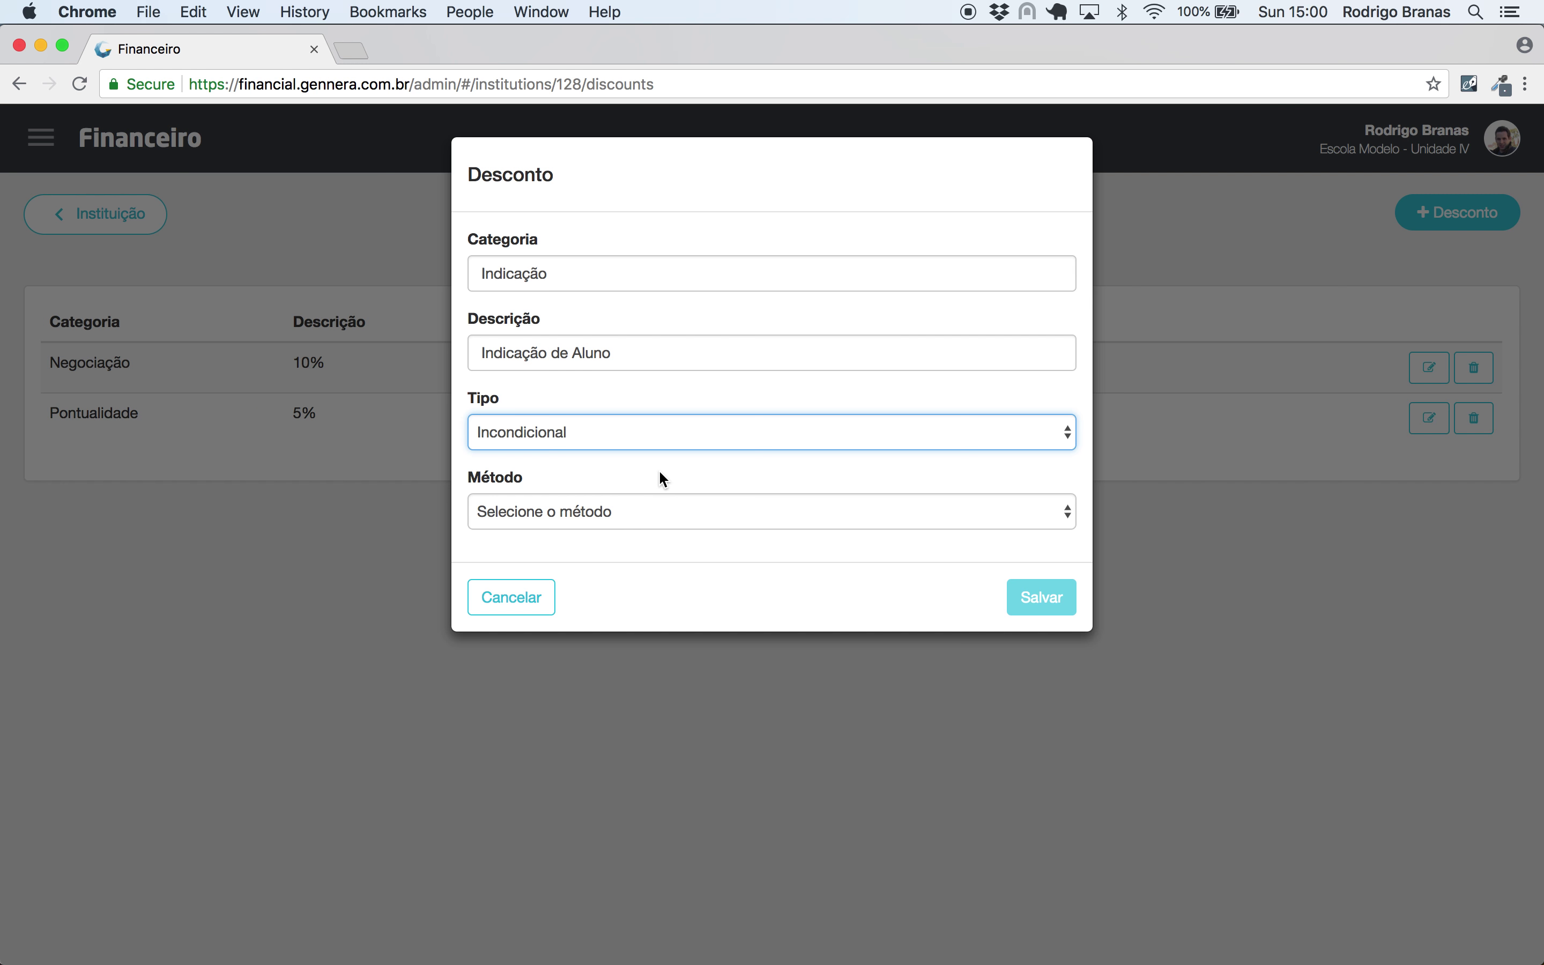
click(607, 511)
click(600, 553)
click(585, 591)
text(20000)
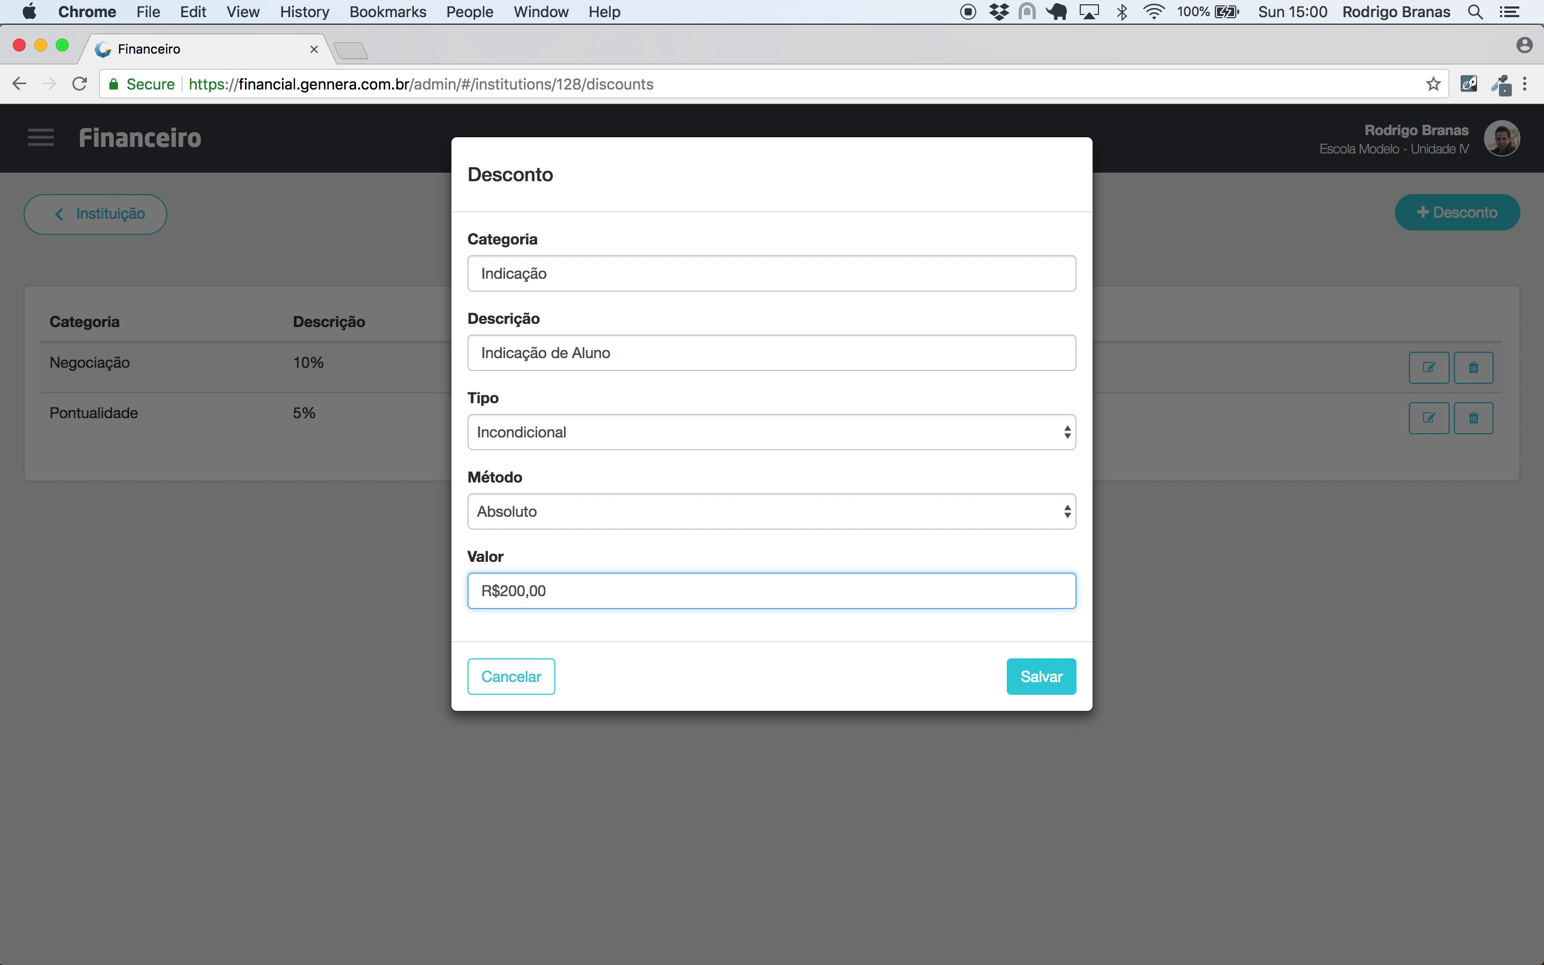
click(1043, 677)
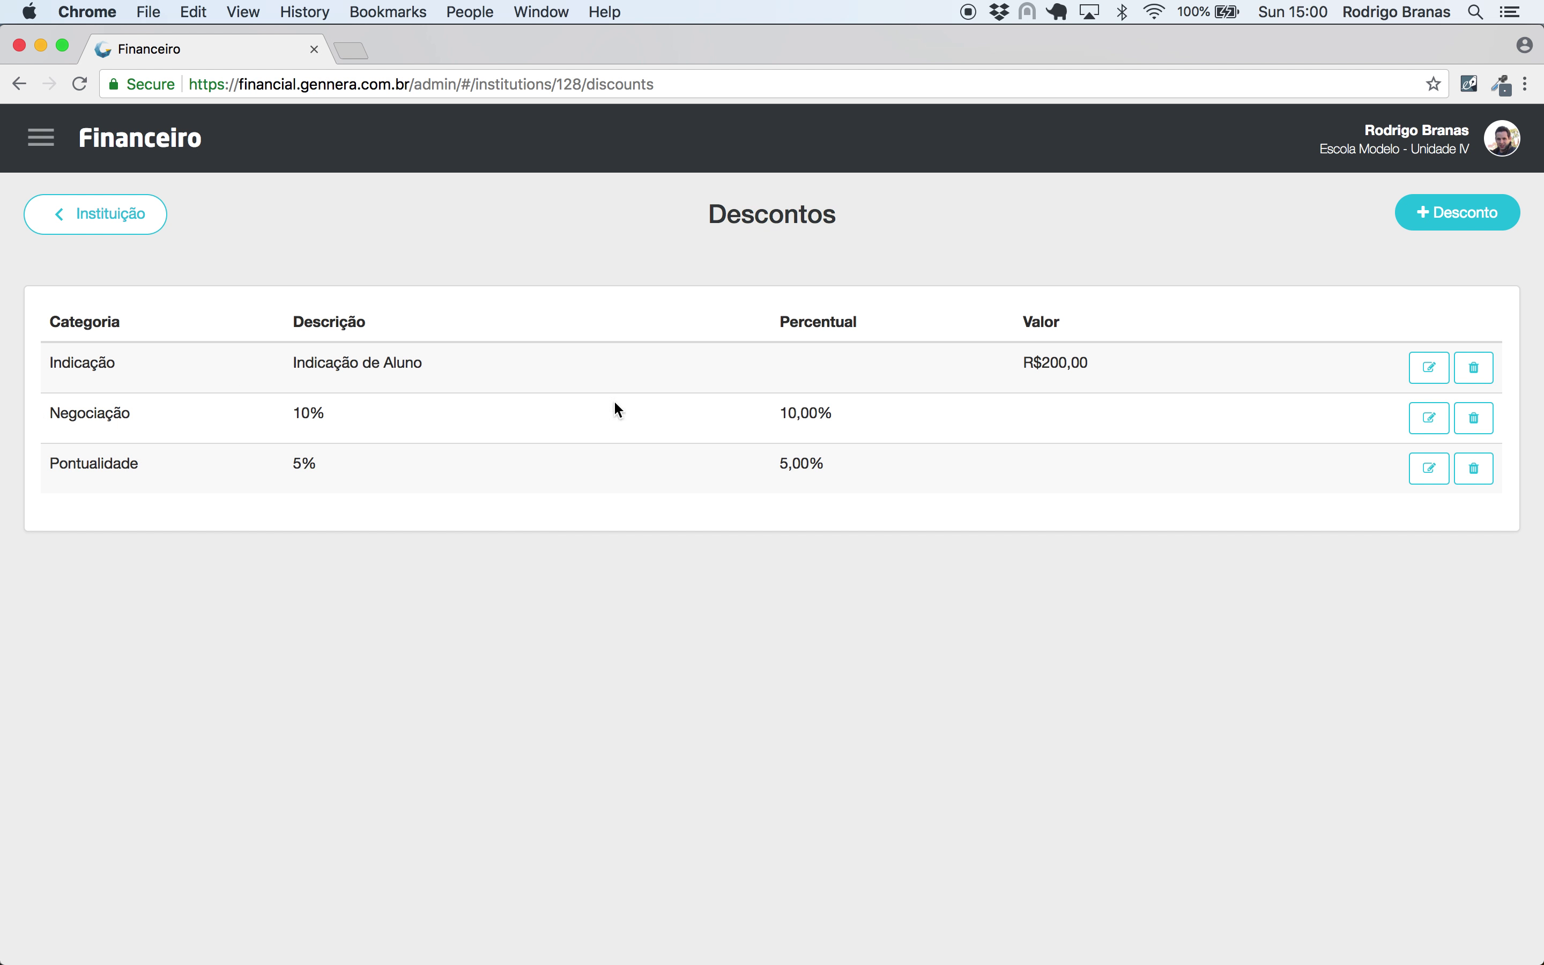
click(1467, 217)
- Enter Categoria 'Negociação' and Descrição 'Manual', correcting the mistyped category
click(537, 277)
text(Manual)
key(Tab)
text(Manual)
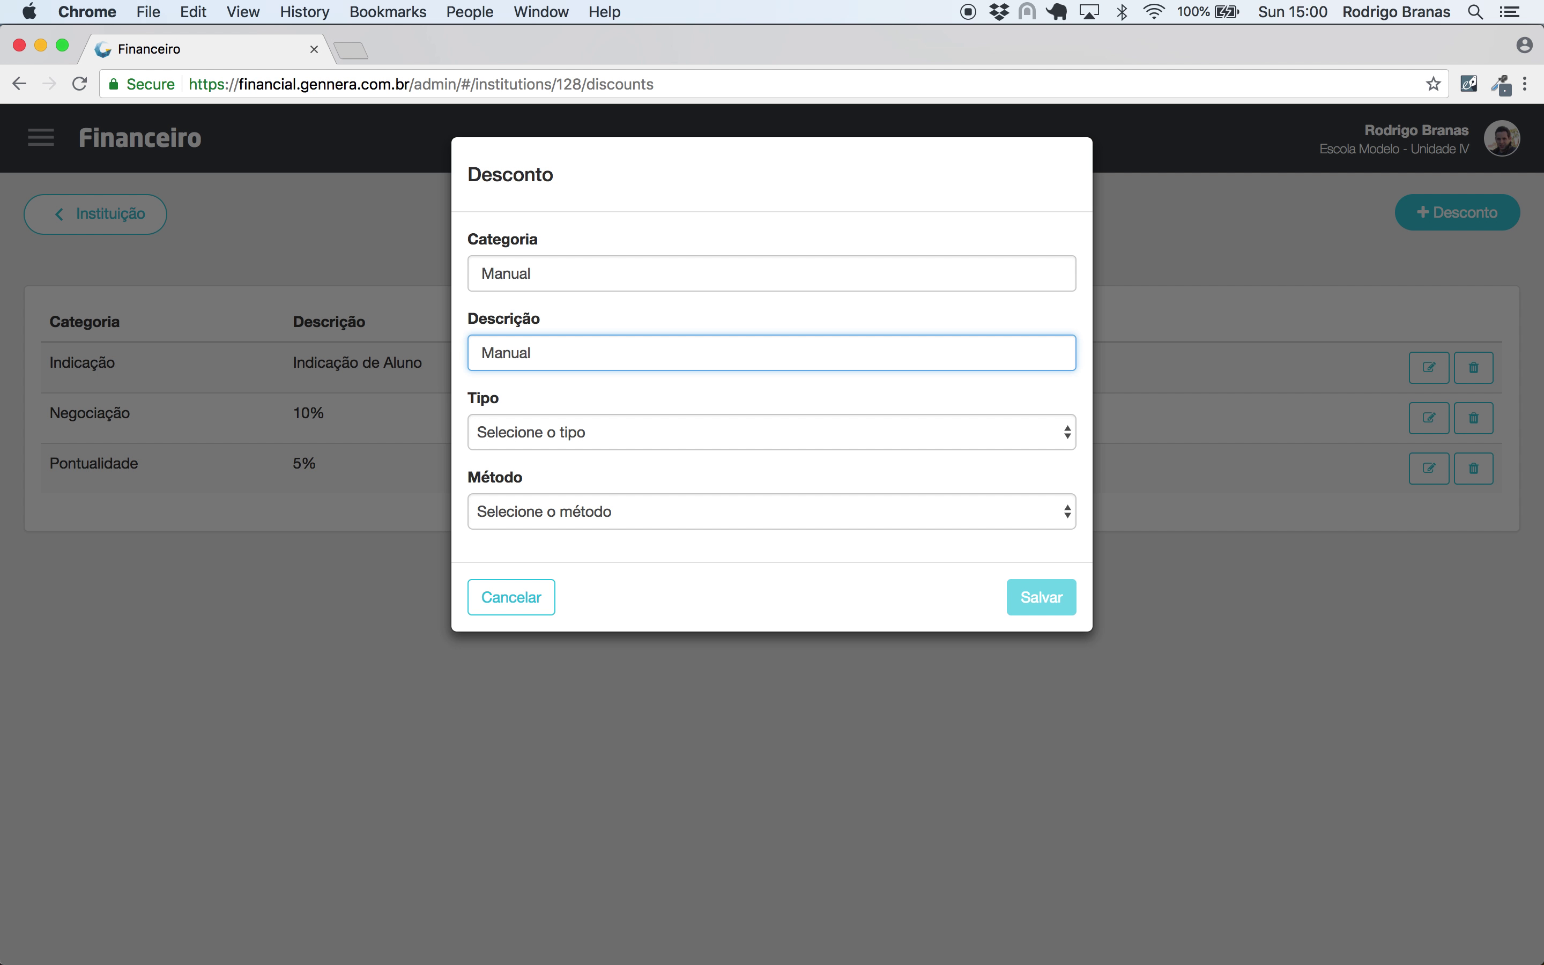
double_click(573, 269)
key(BackSpace)
text(Negociação)
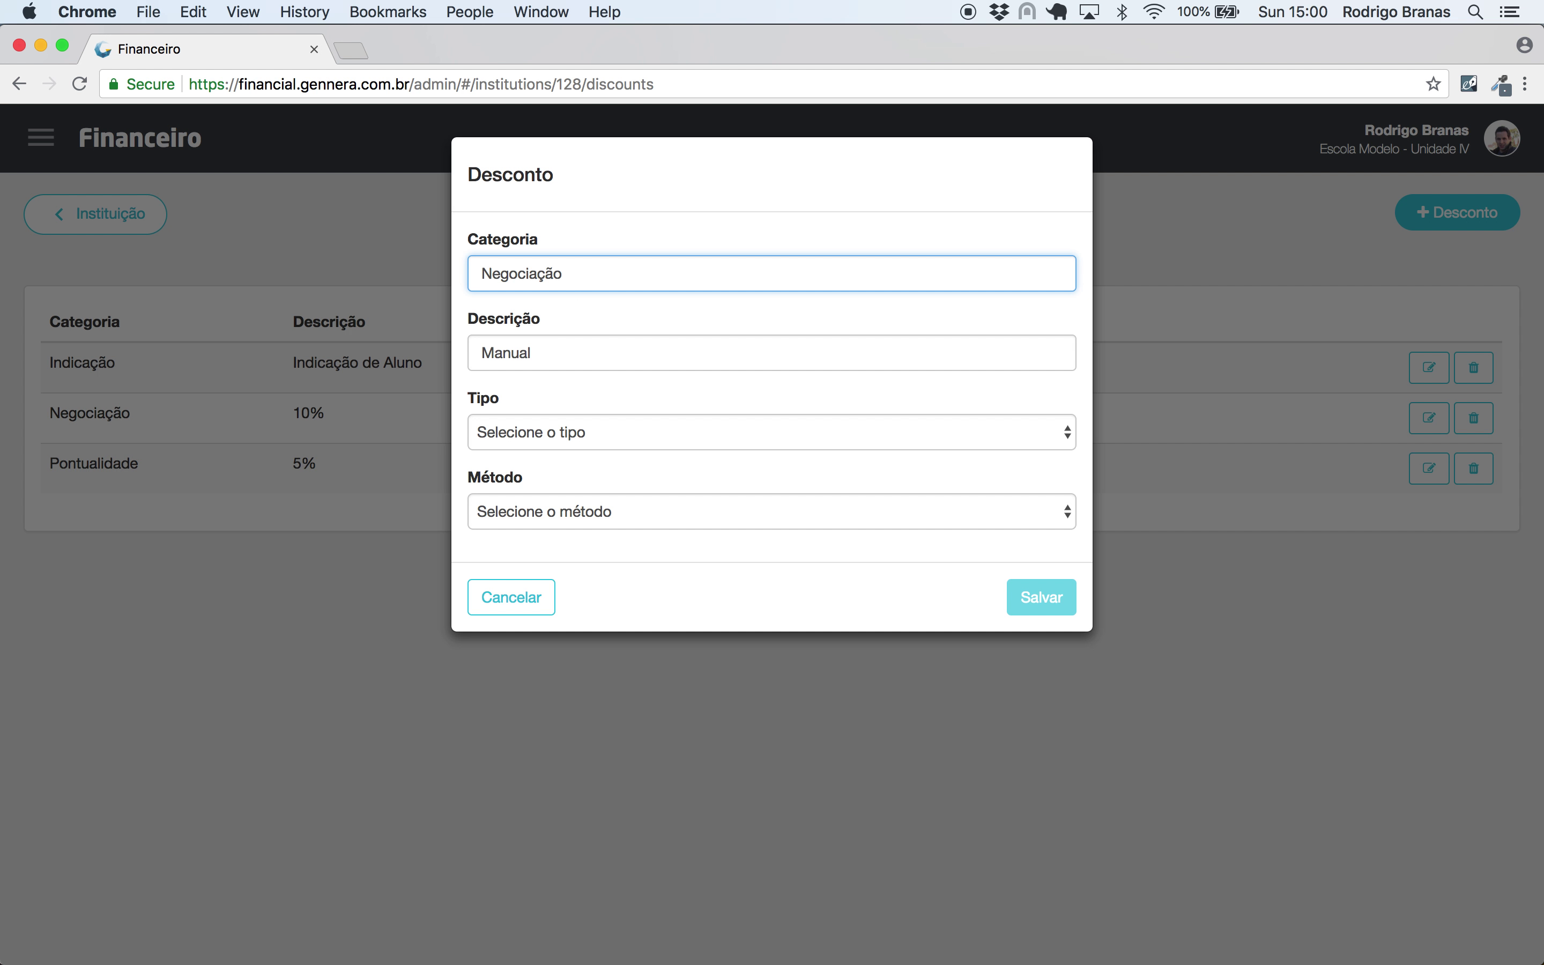
- Set Tipo Incondicional and Método Manual, then save the discount
click(562, 437)
click(562, 473)
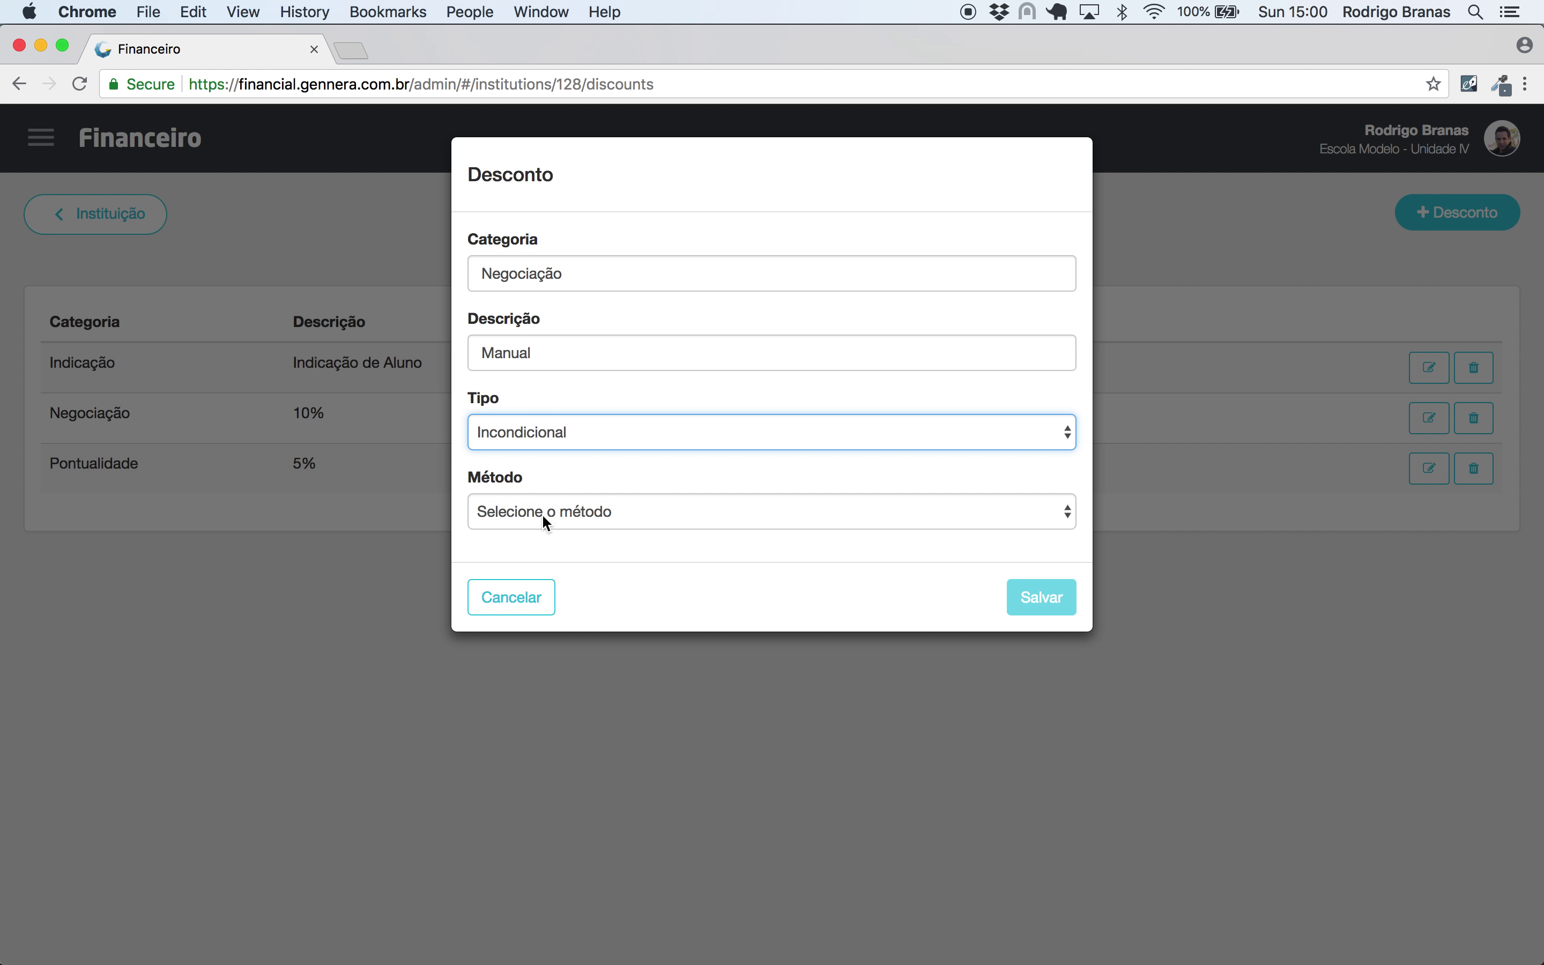
click(542, 513)
click(541, 570)
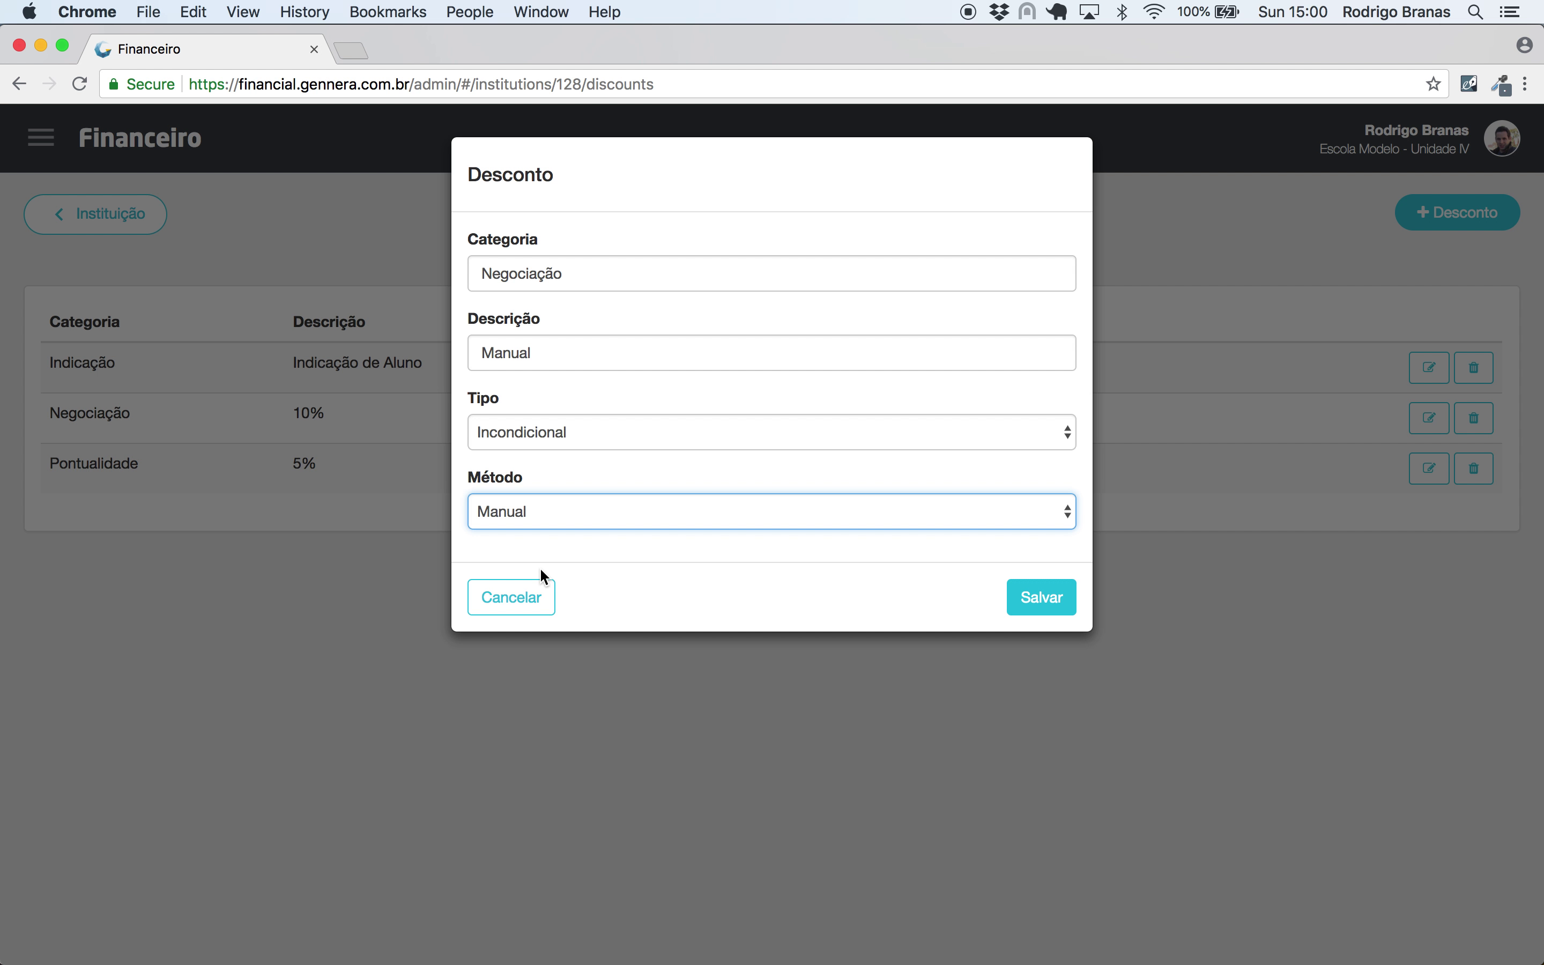
click(1039, 598)
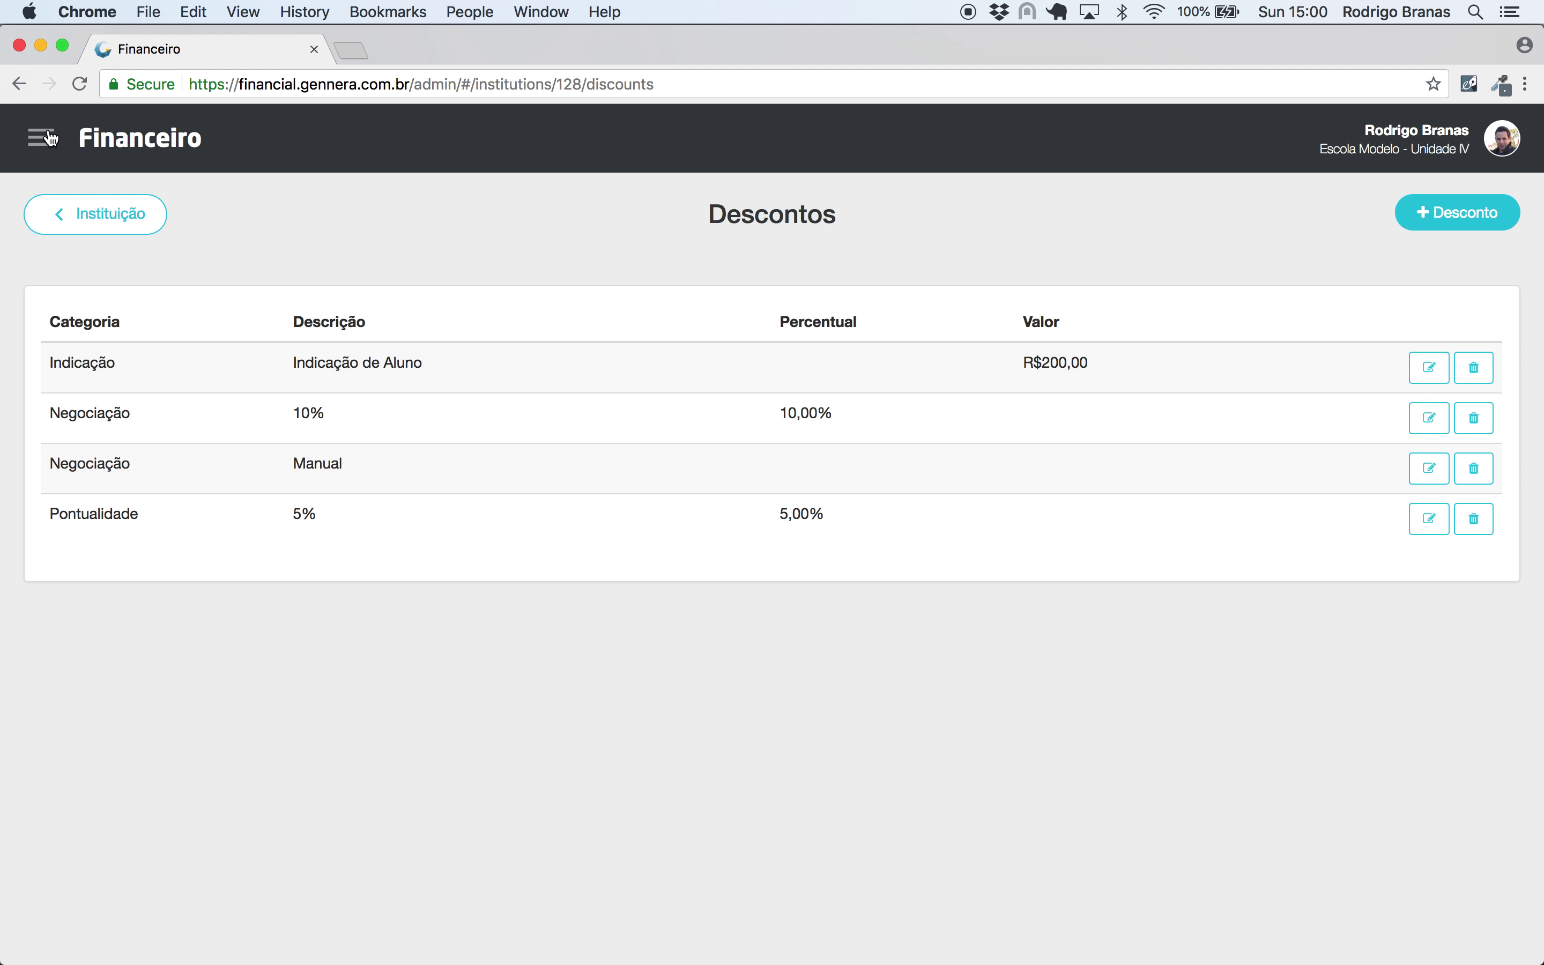
click(42, 137)
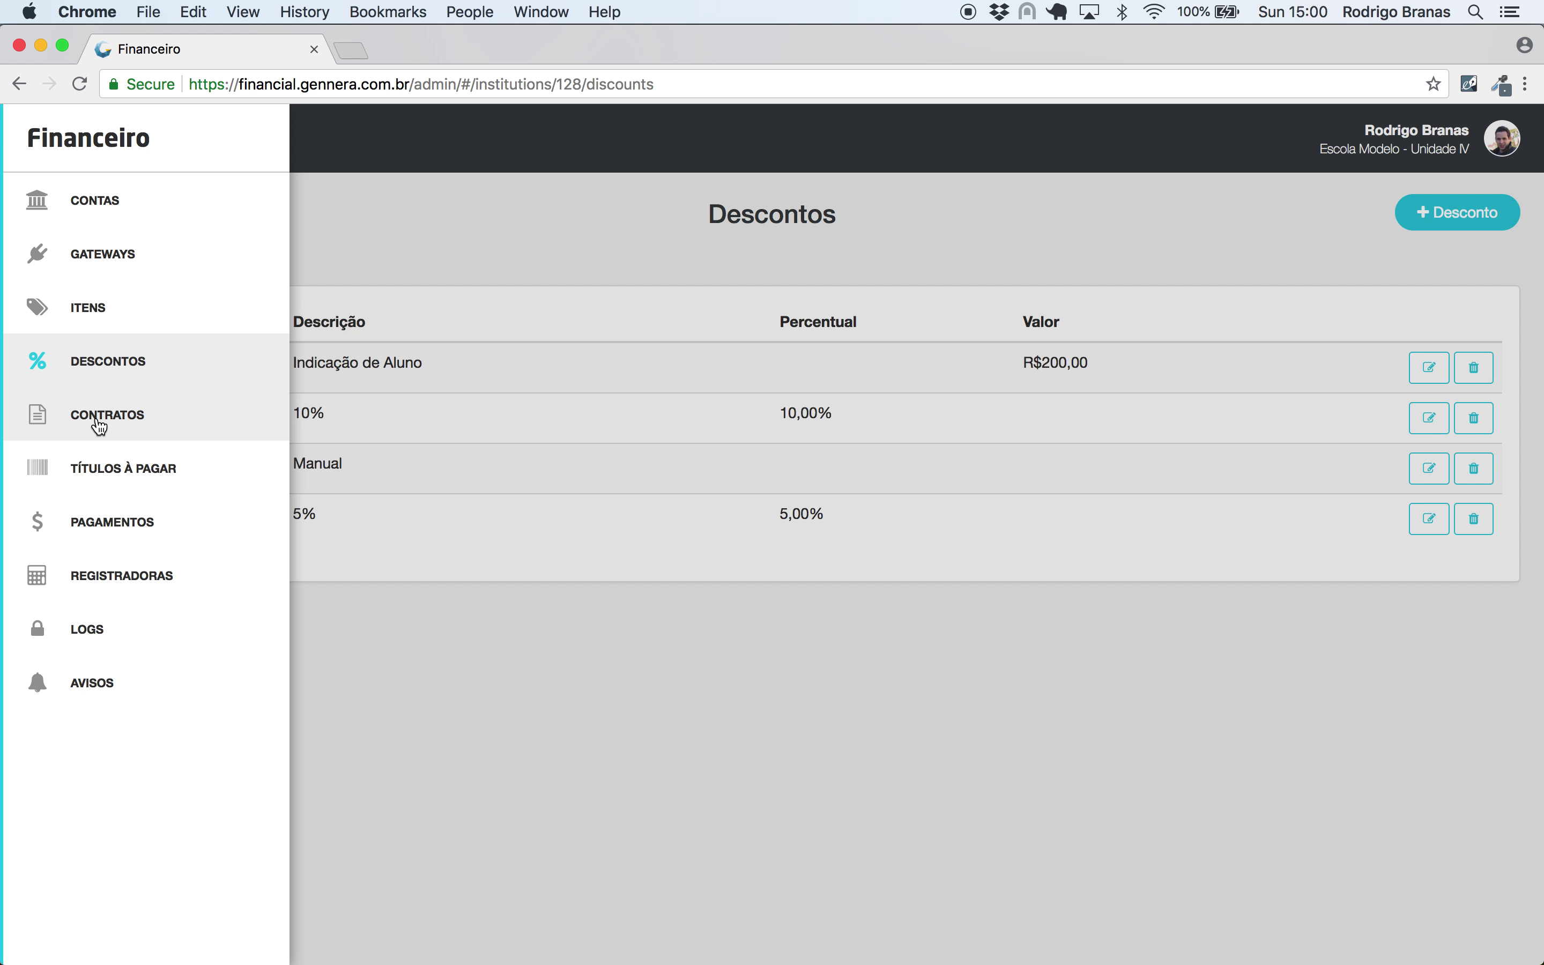
- Switch to the CONTRATOS section, which shows an empty contract list
click(100, 423)
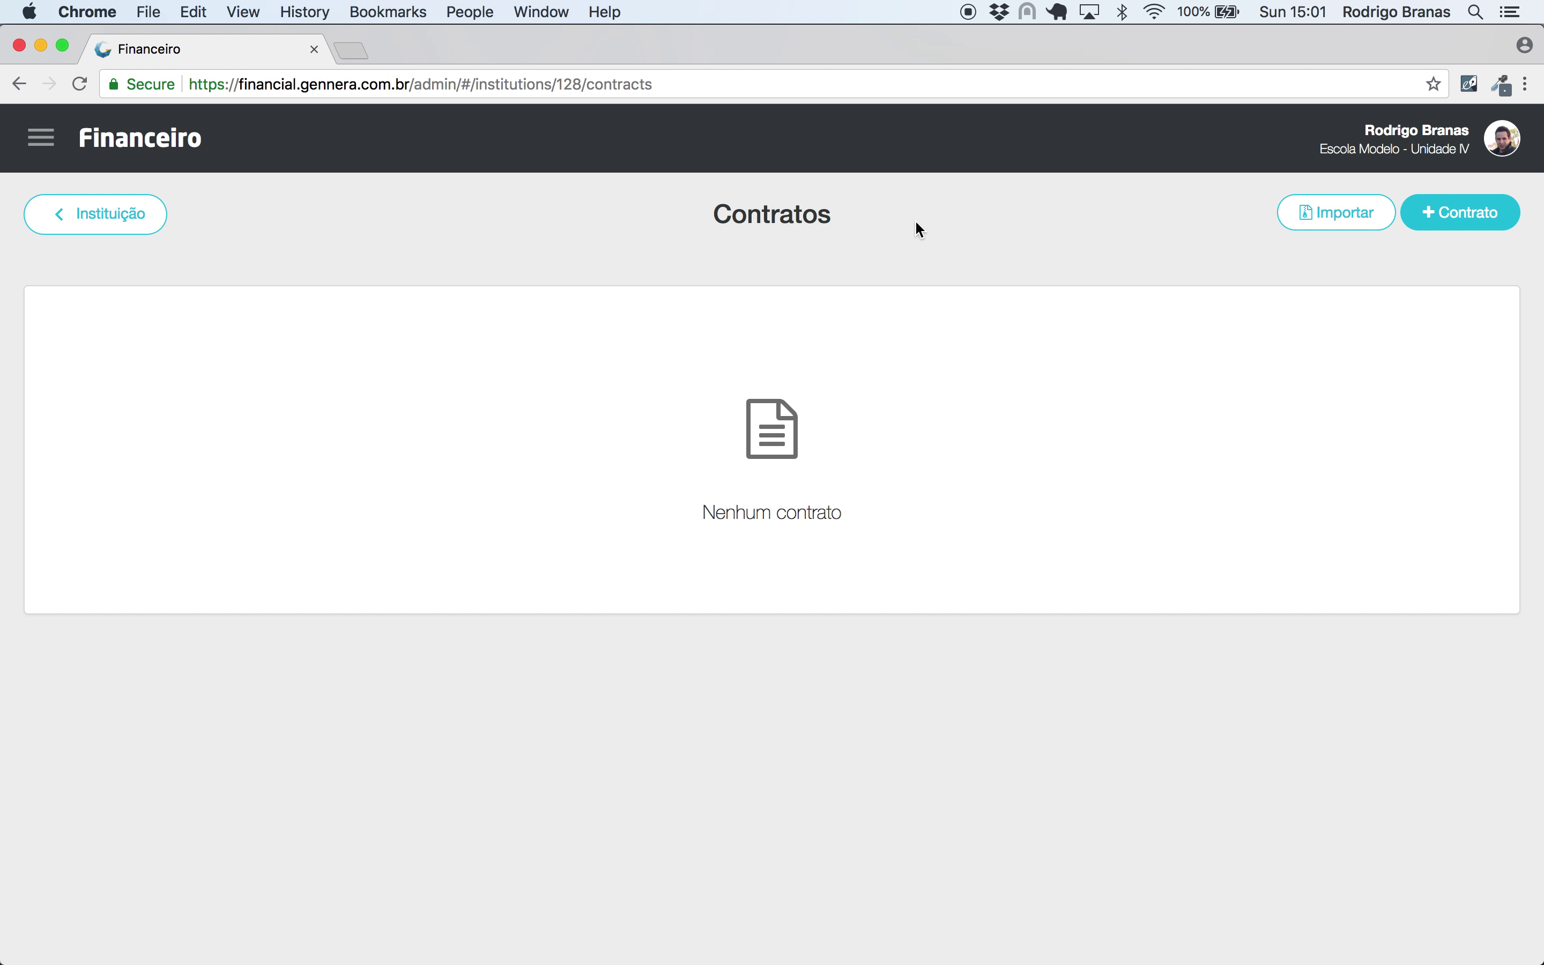
click(1476, 216)
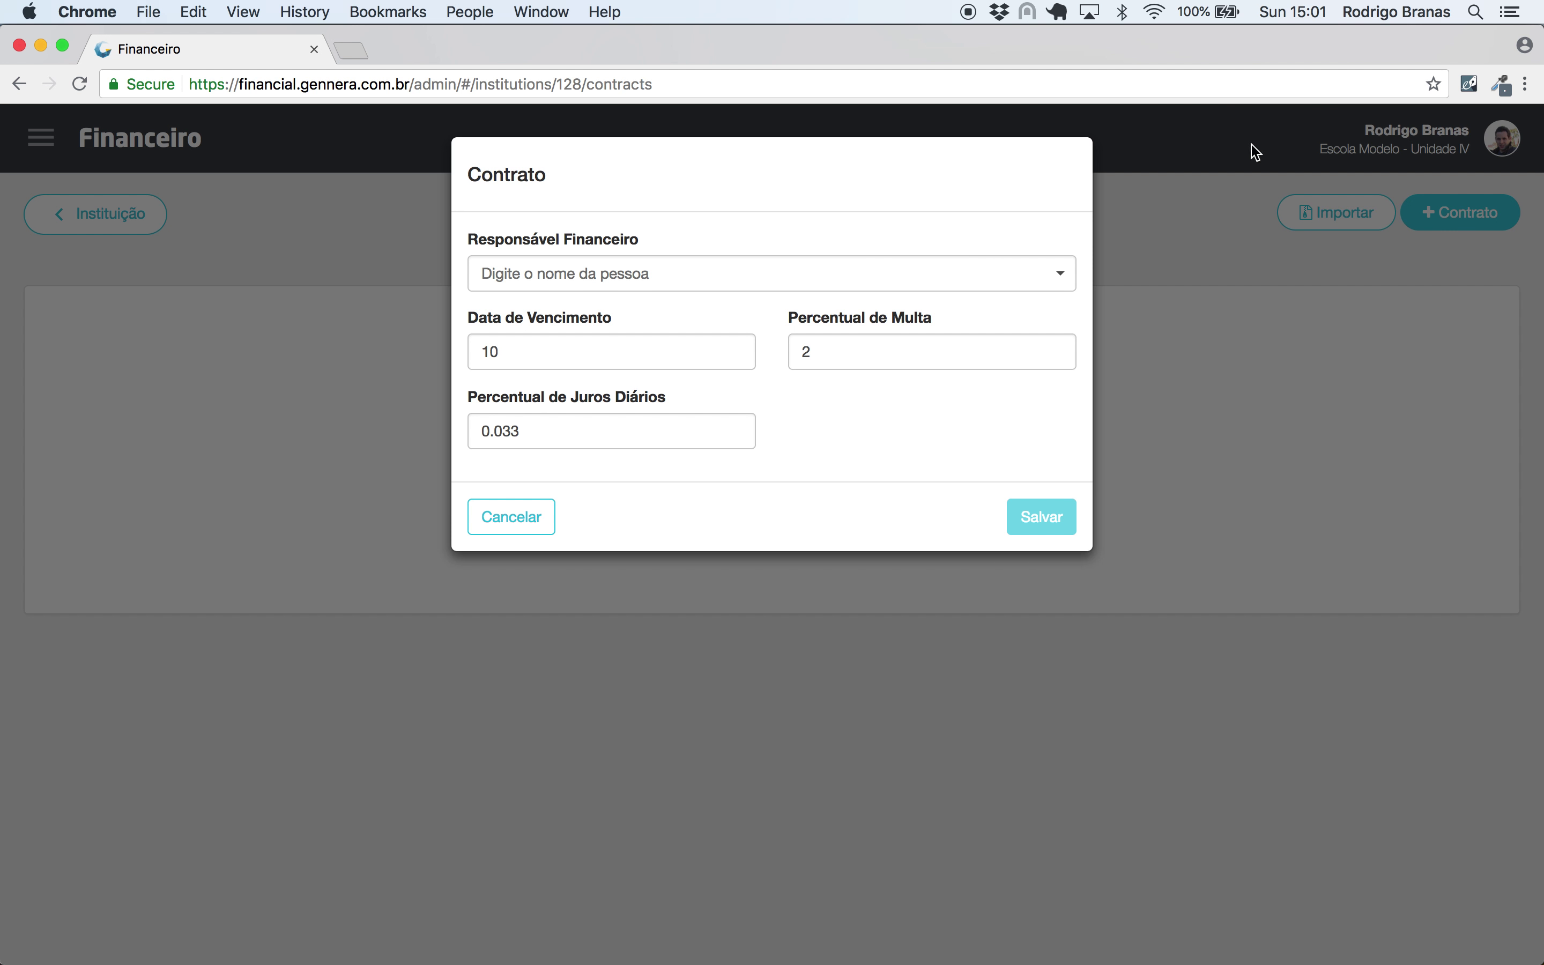
- Choose the financial responsible person by searching their name in Responsável Financeiro
click(876, 275)
text(joão da)
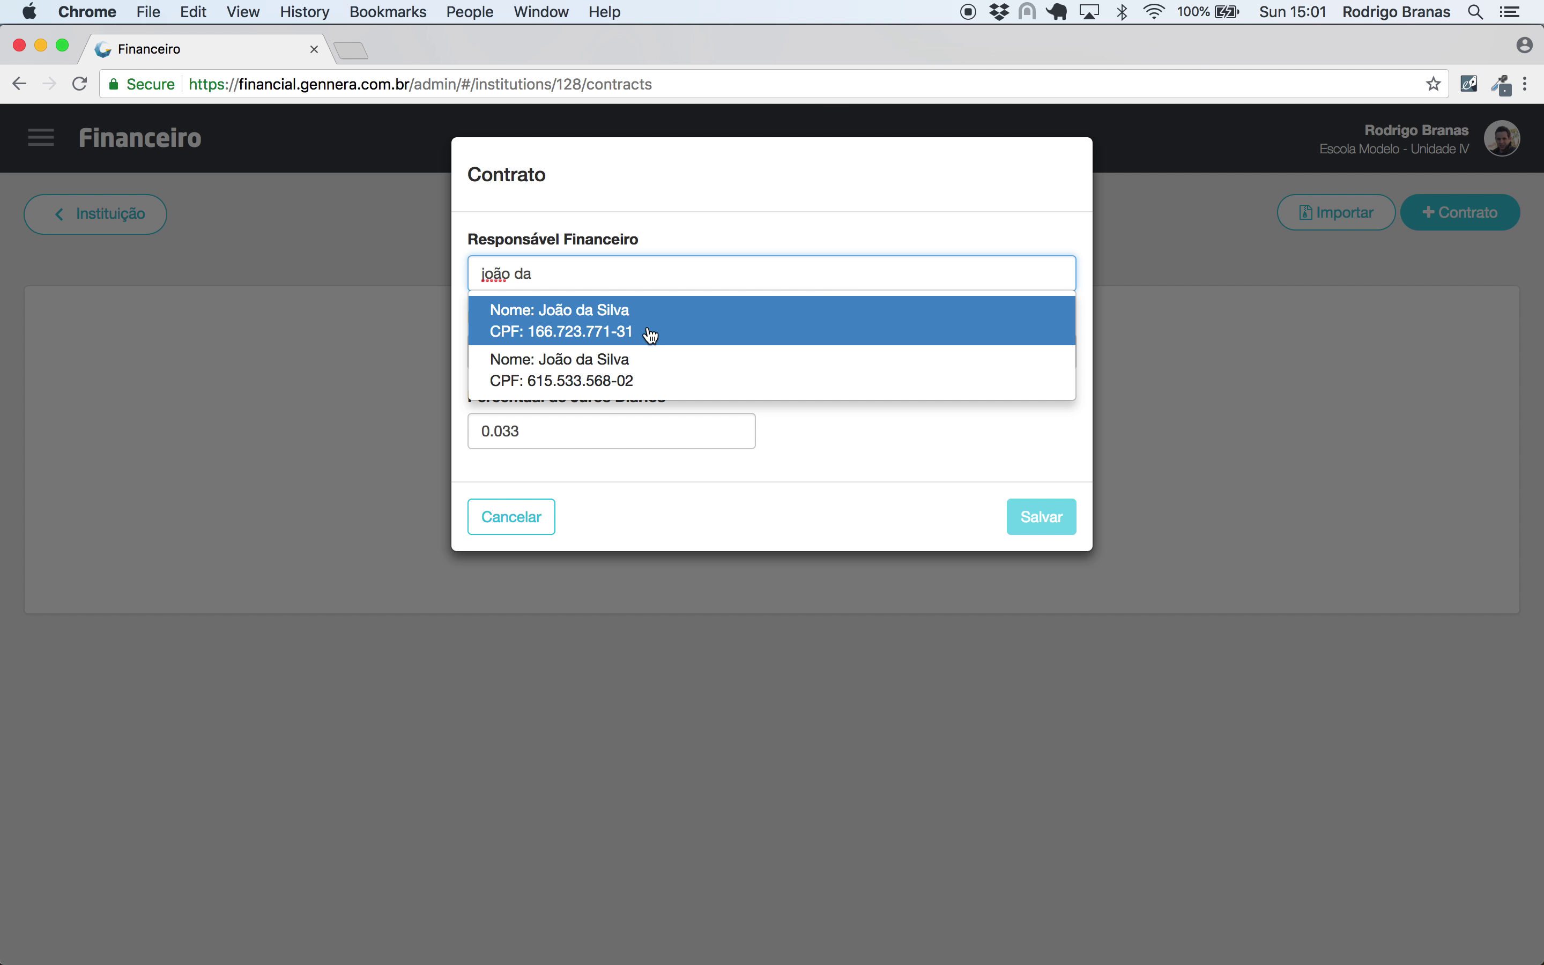
click(611, 327)
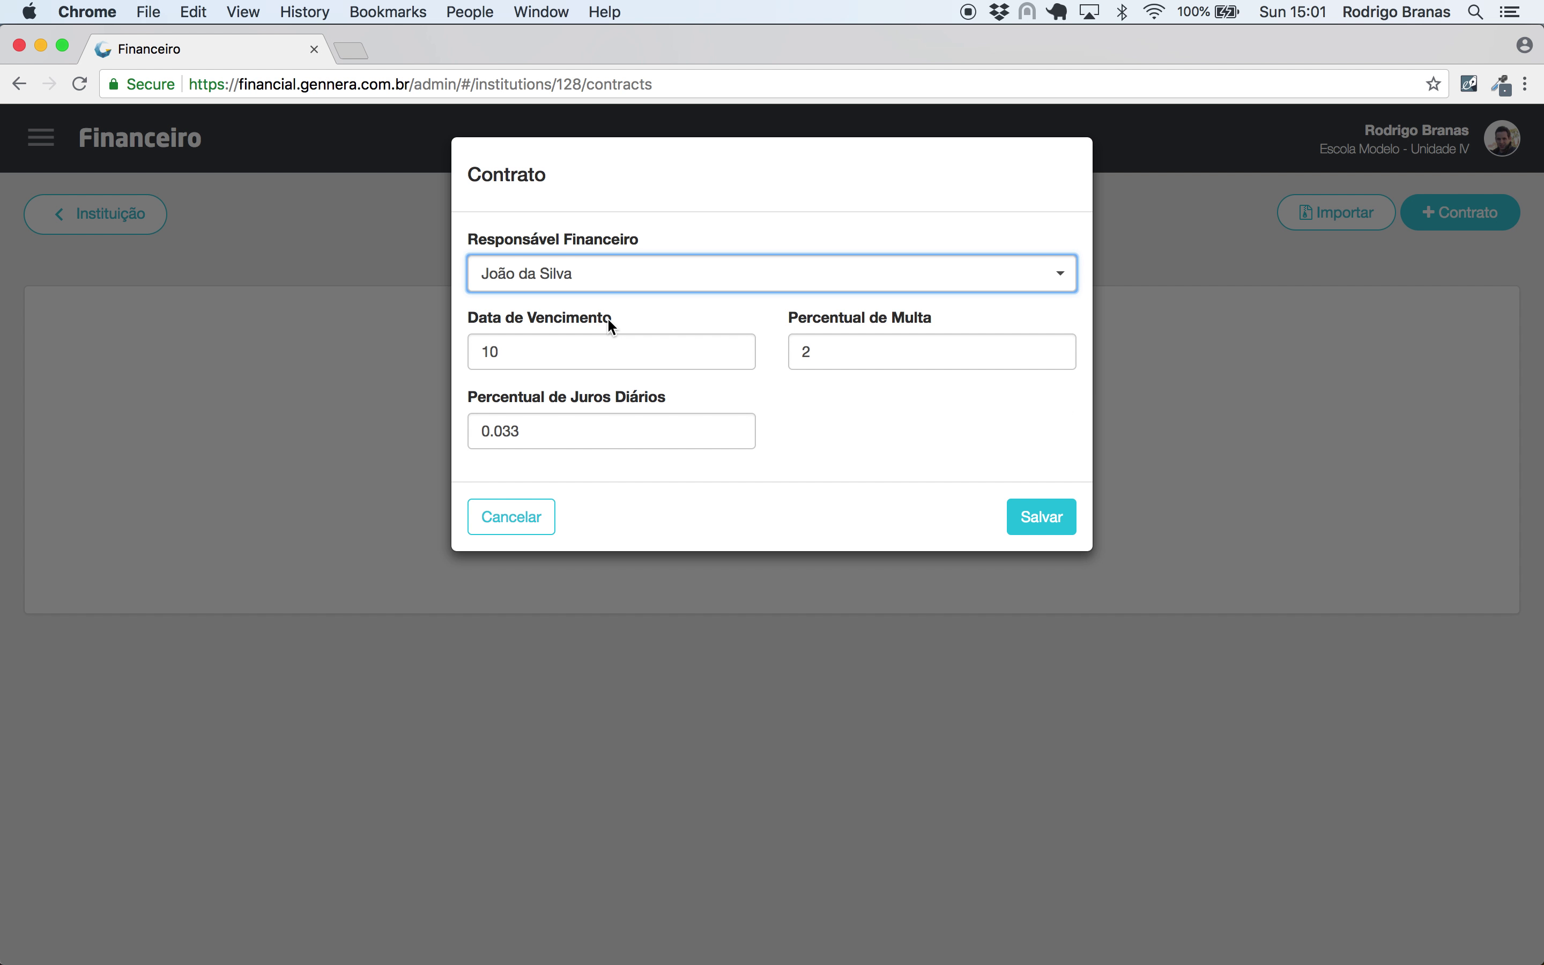
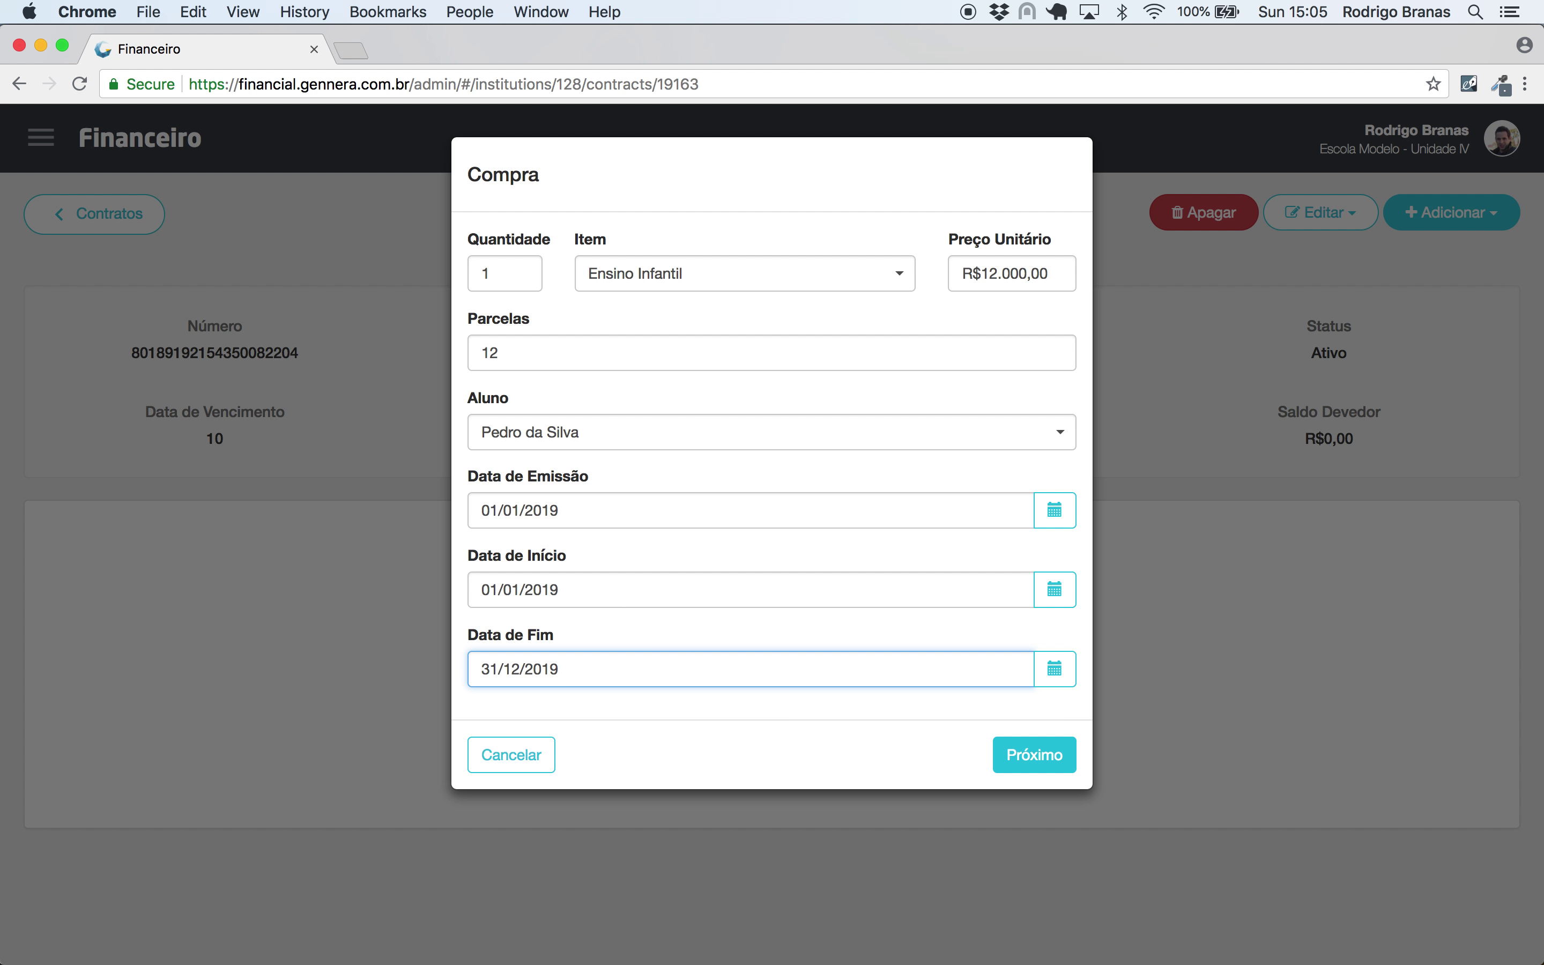
- Move on to the installment table: twelve R$1.000,00 payments, 01/2019–12/2019, due on the 10th
click(1022, 760)
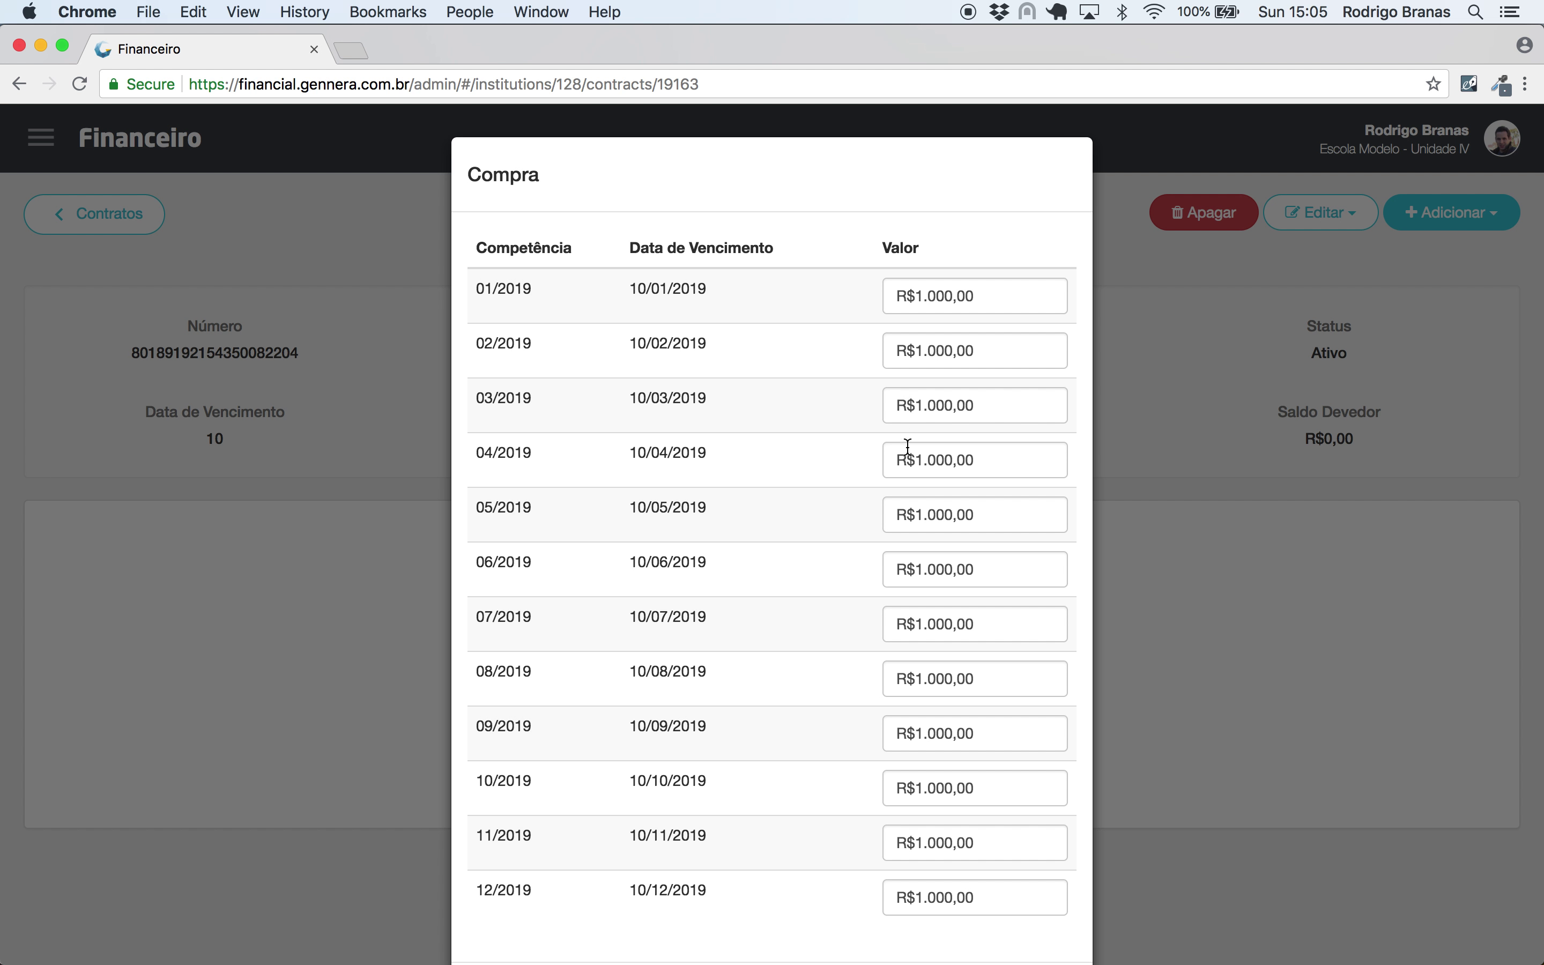
scroll(900, 595, down, 3)
scroll(902, 597, up, 3)
scroll(748, 517, down, 3)
scroll(748, 517, up, 3)
scroll(799, 600, down, 3)
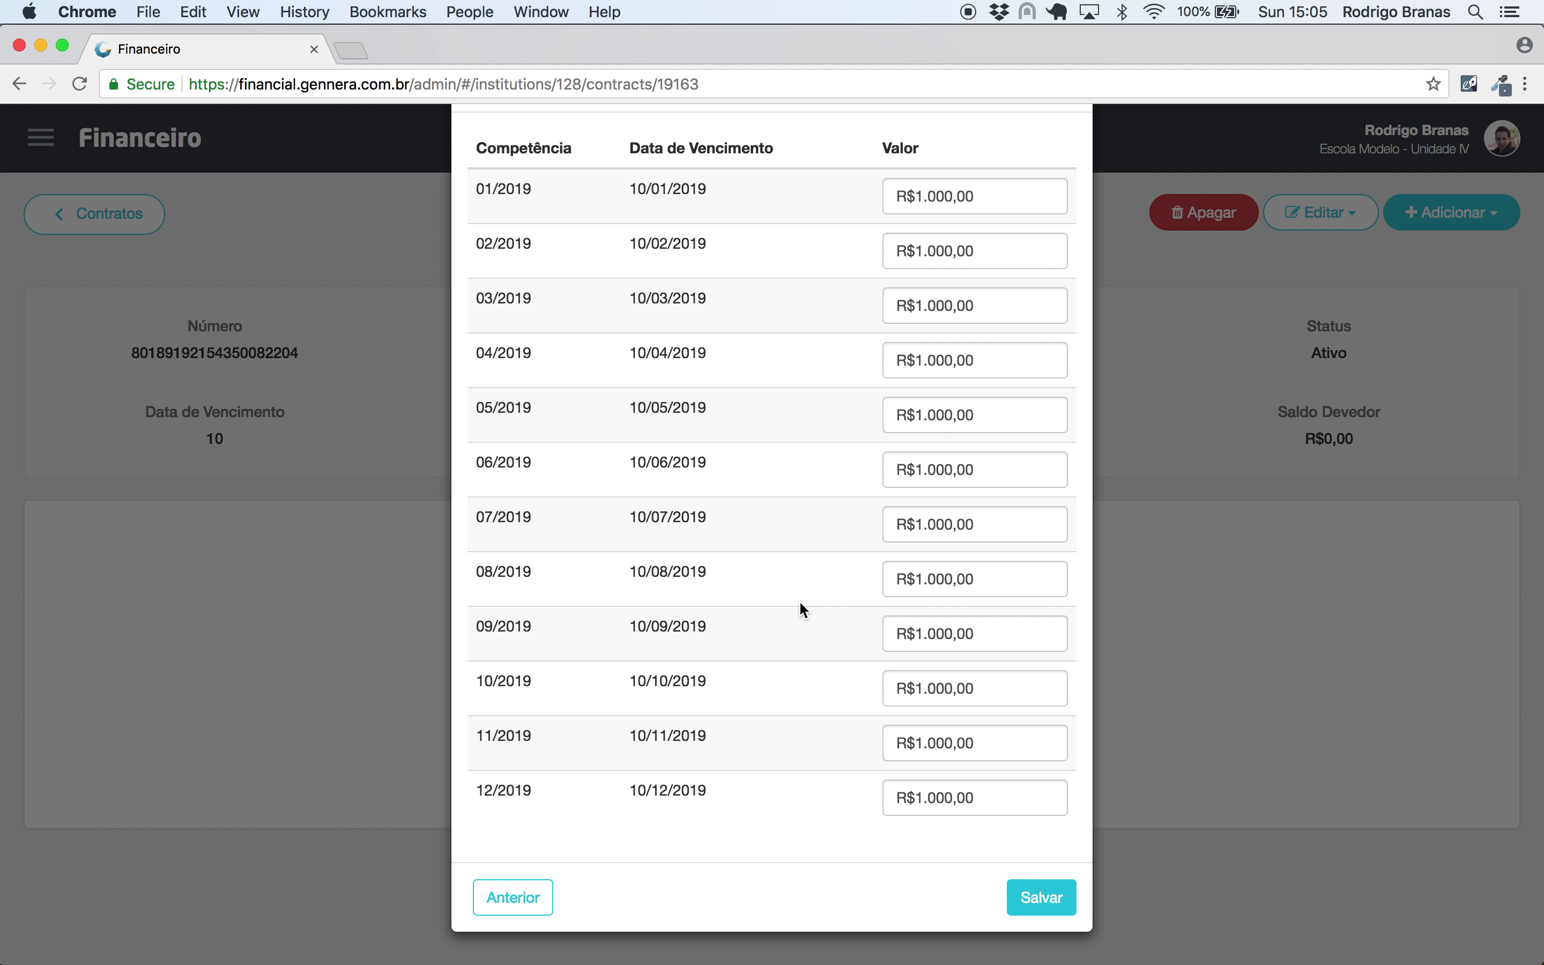
- Save the purchase and check each monthly invoice from 02/2019 through 12/2019
click(1051, 901)
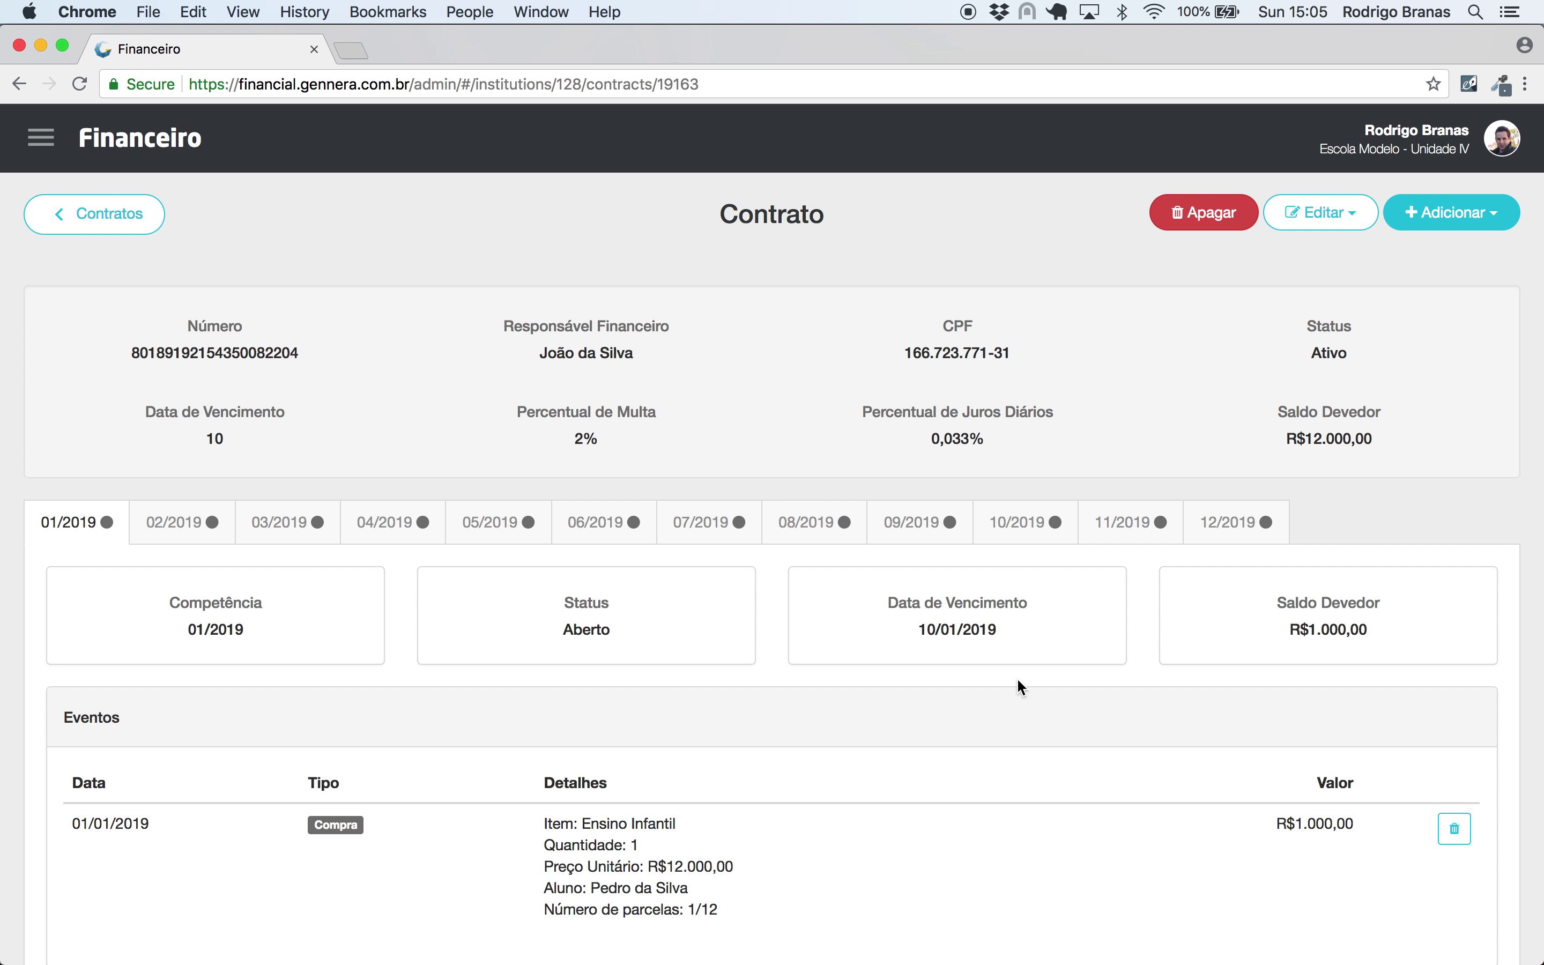
scroll(869, 385, down, 3)
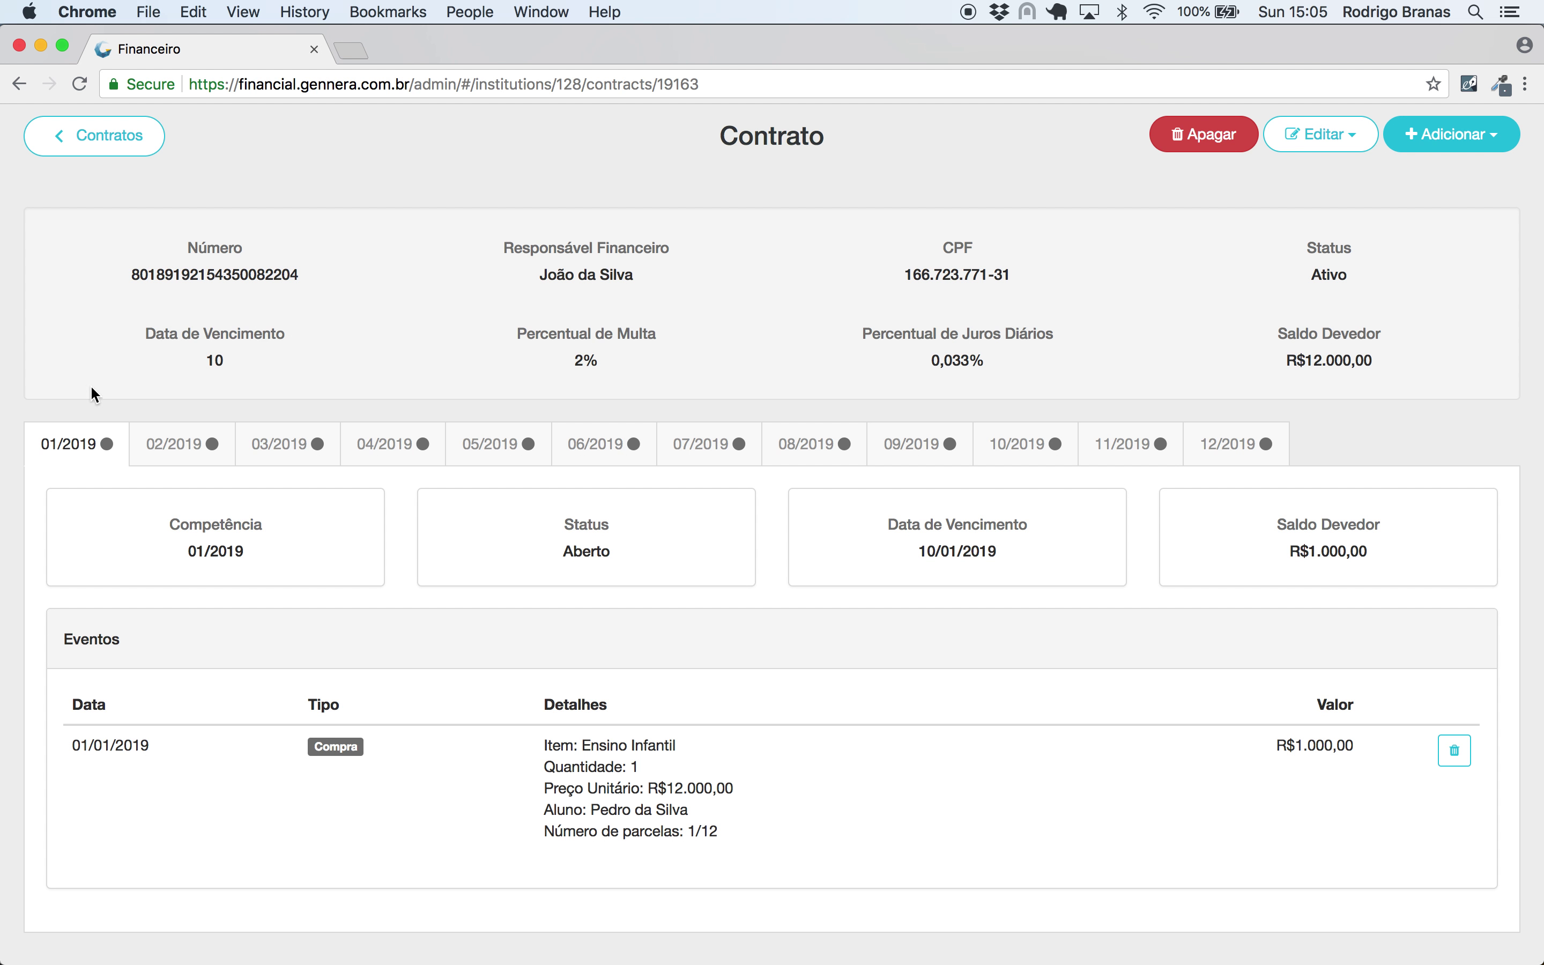
click(195, 450)
click(281, 446)
click(361, 446)
click(530, 441)
click(600, 447)
click(705, 447)
click(810, 446)
click(916, 447)
click(1014, 459)
click(1123, 450)
click(1219, 450)
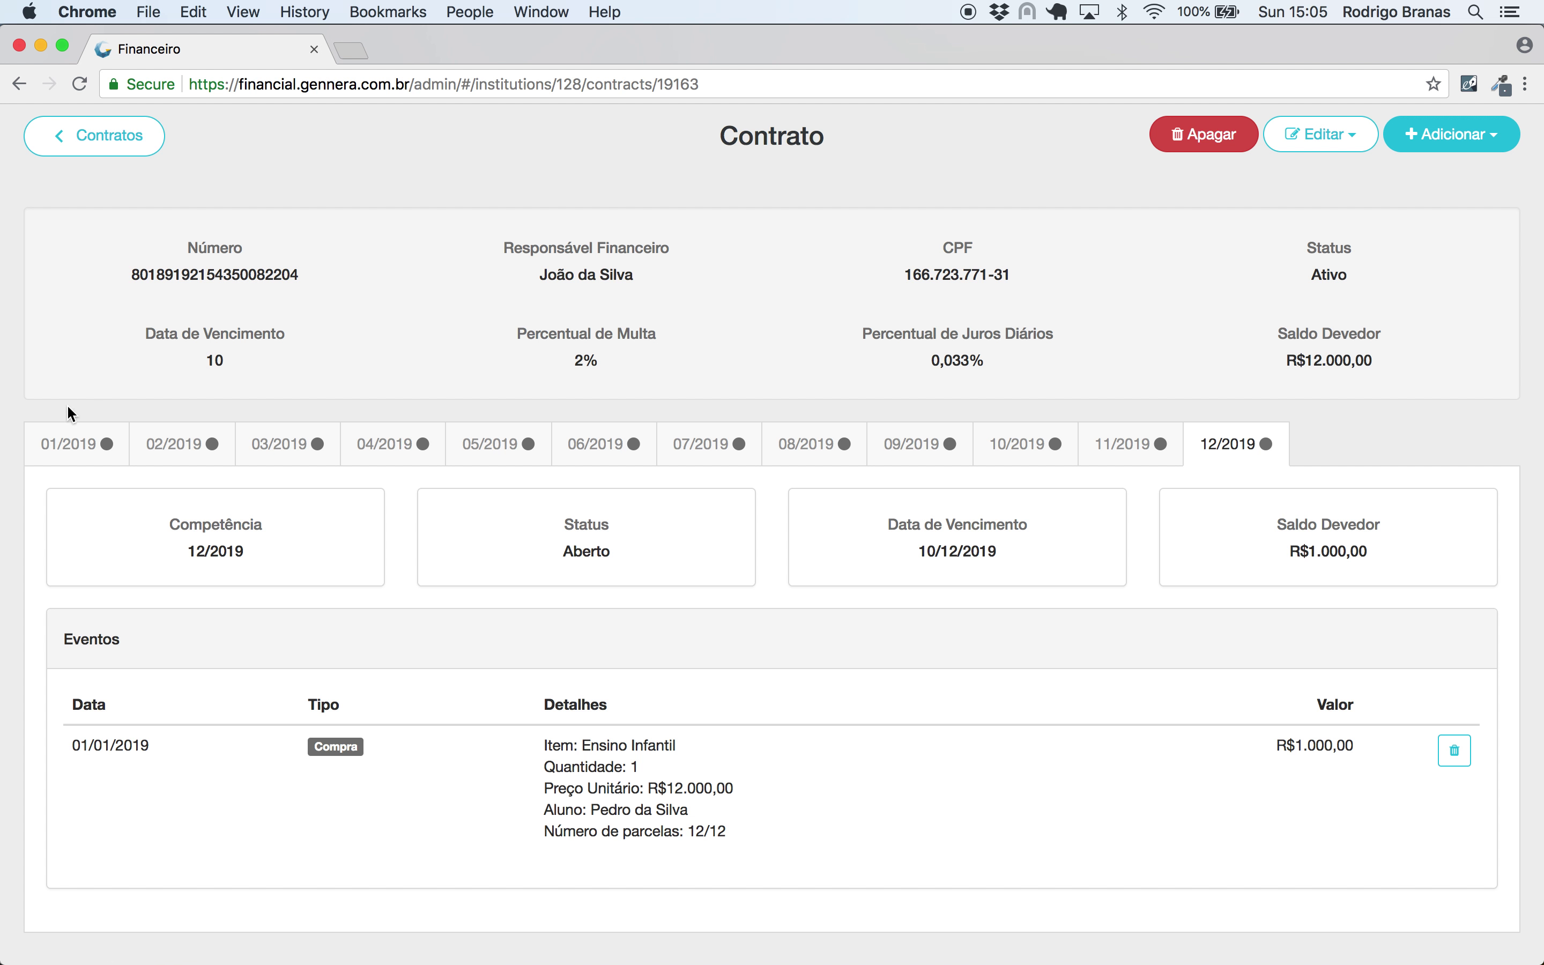
- Return to the 01/2019 invoice and review its R$1.000,00 Compra event
click(67, 443)
drag(1004, 548, 910, 550)
click(848, 557)
scroll(849, 557, down, 1)
scroll(849, 563, up, 4)
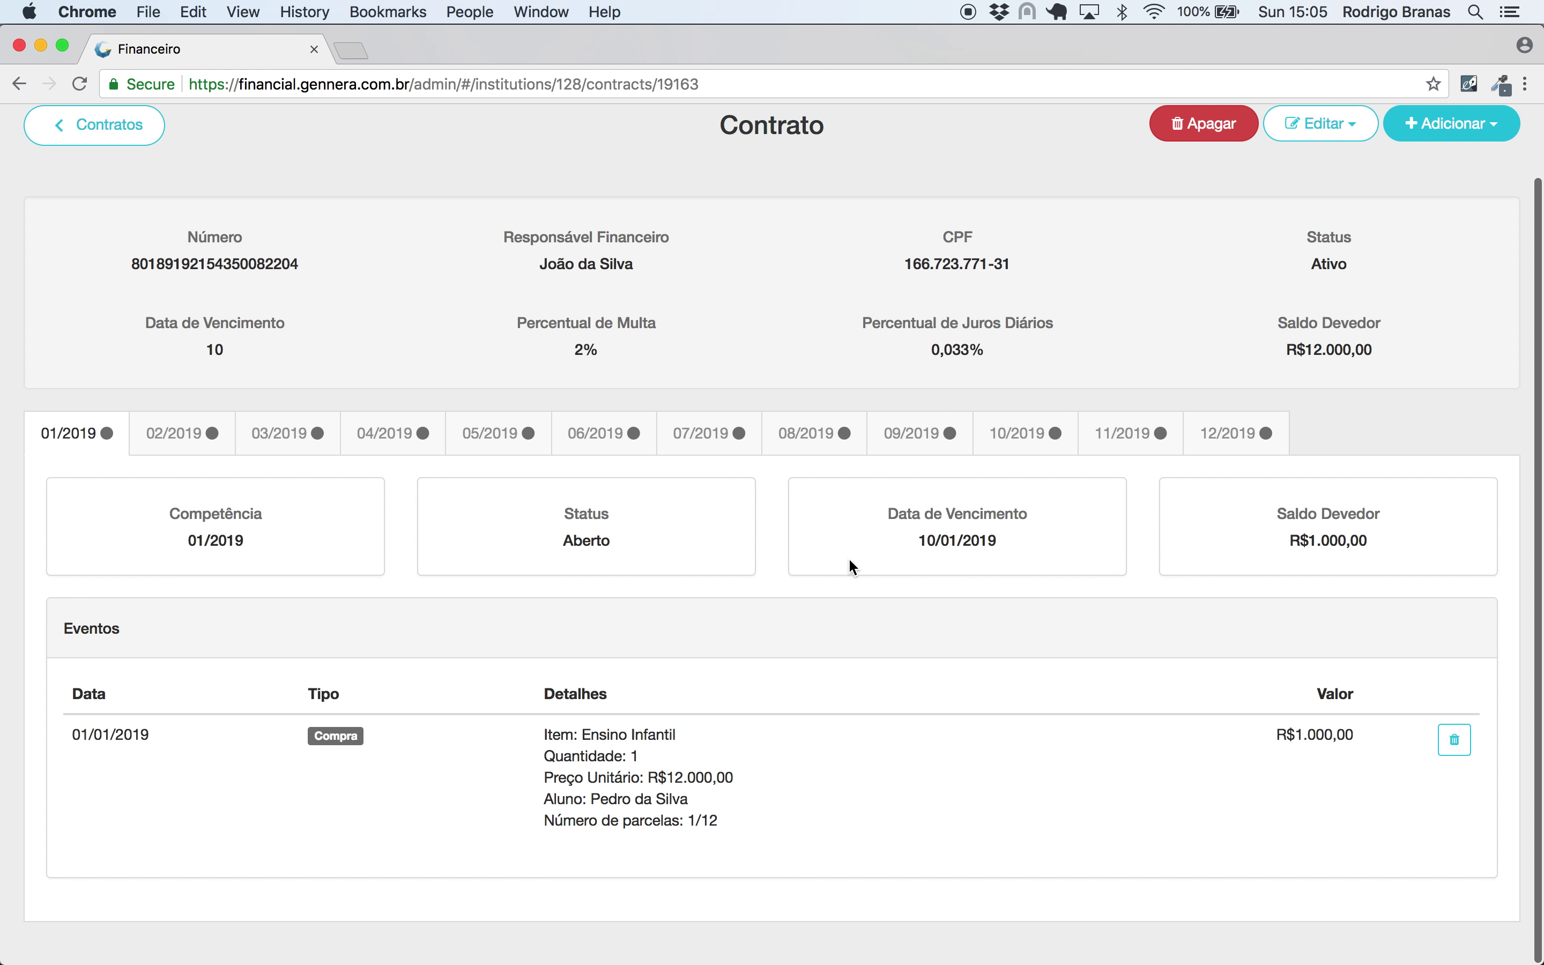
scroll(849, 564, down, 1)
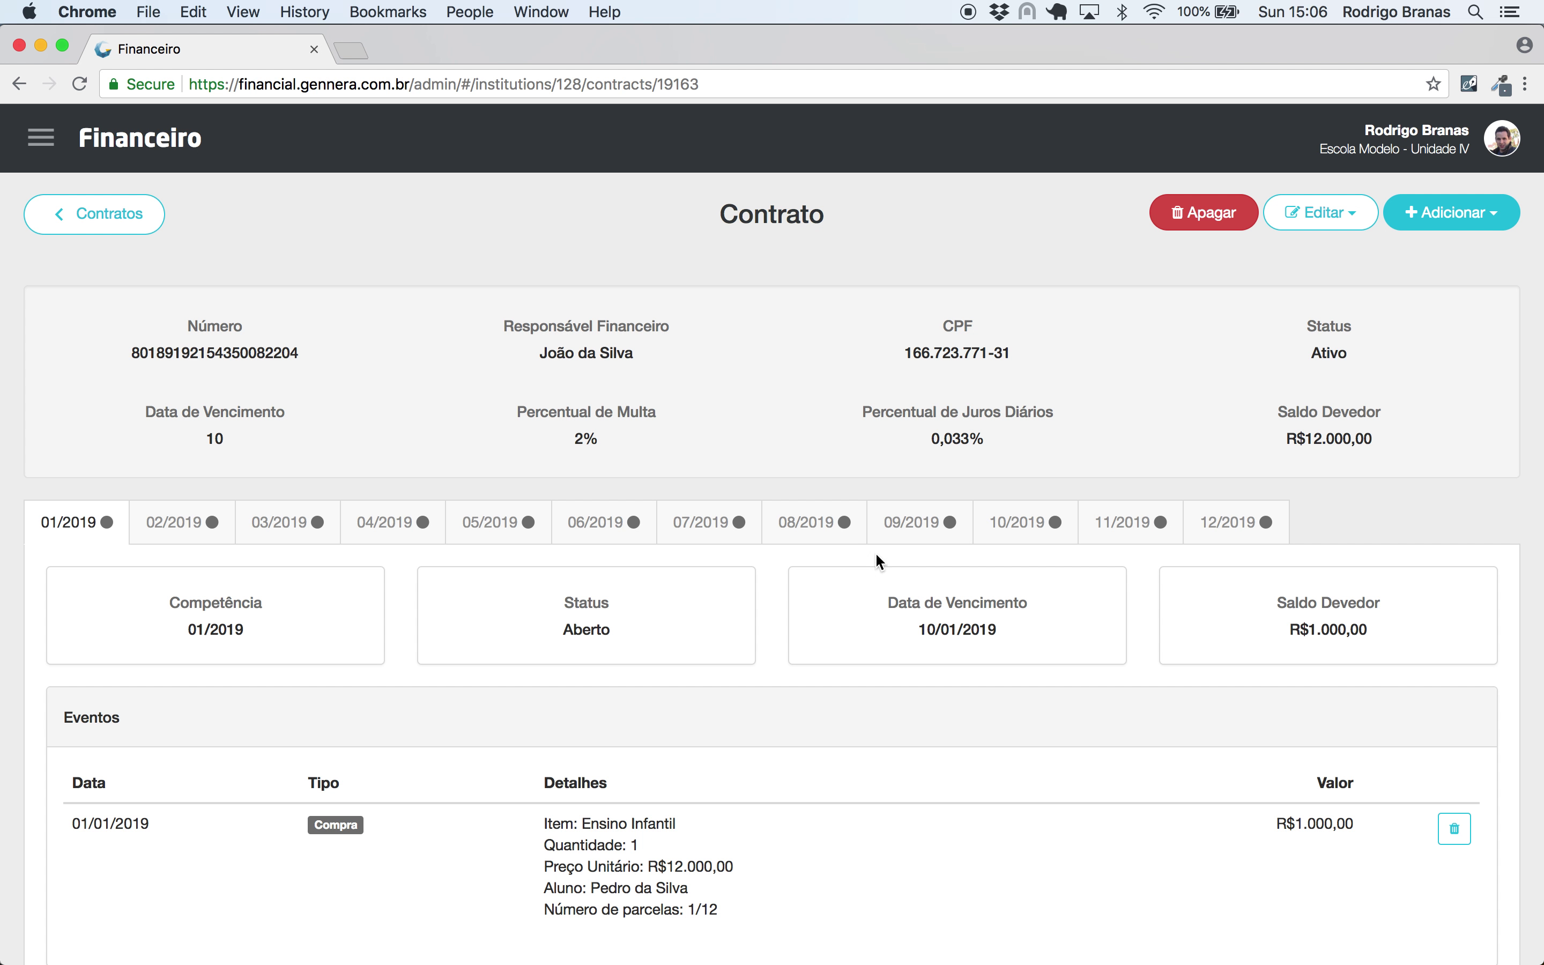
click(1490, 211)
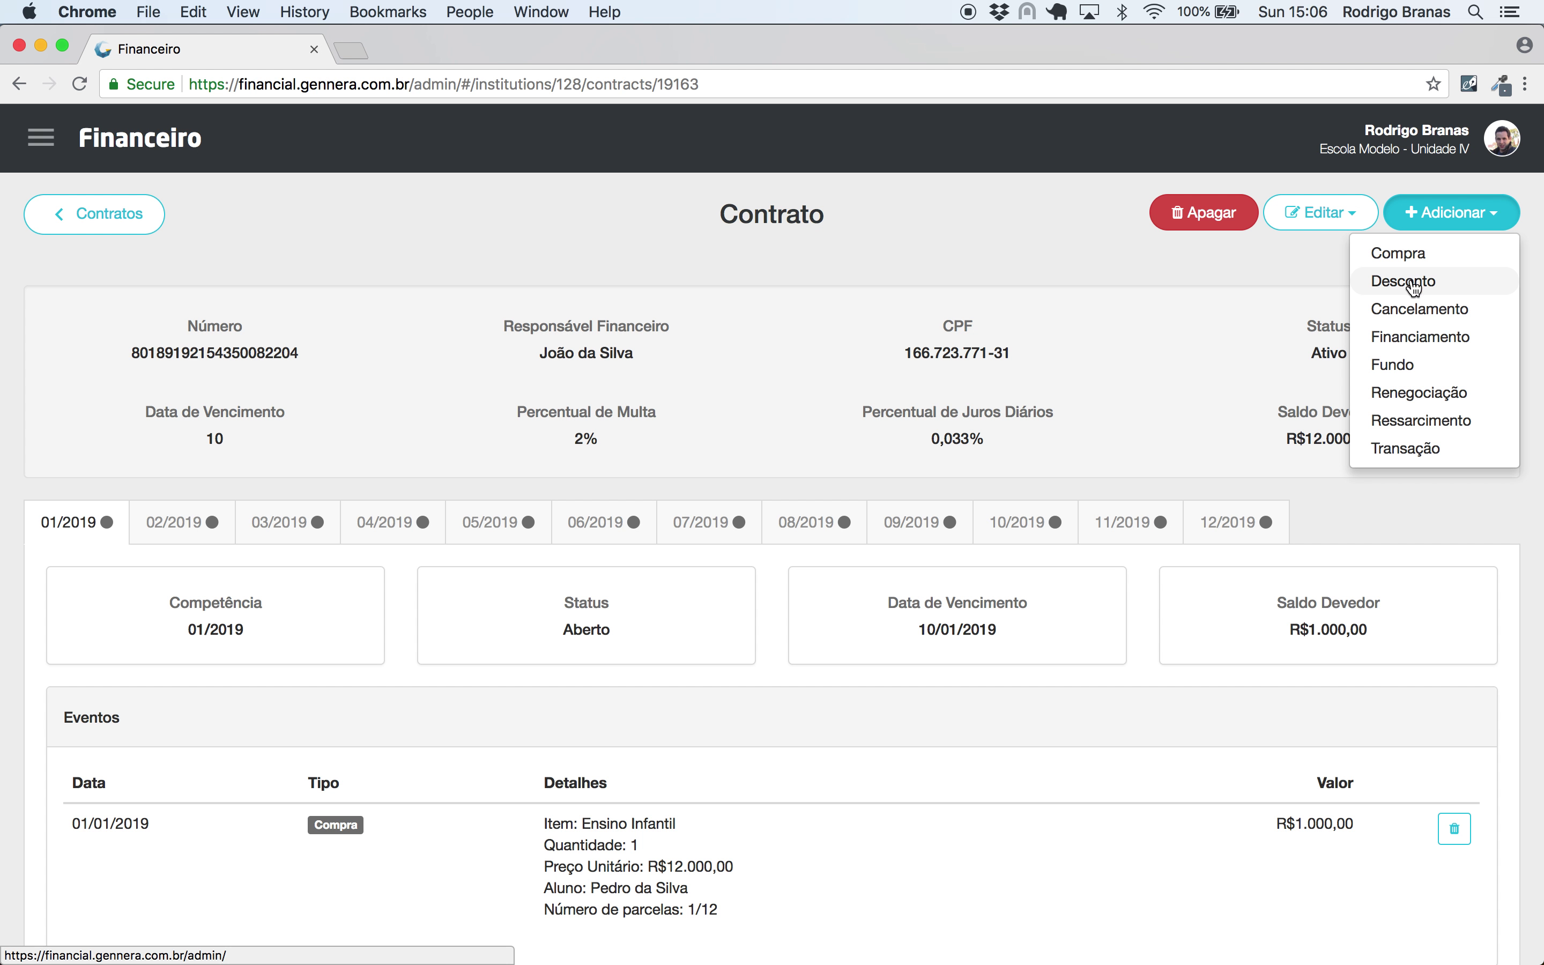
- Start a Desconto on the Ensino Infantil purchase using the 10% discount
click(1414, 289)
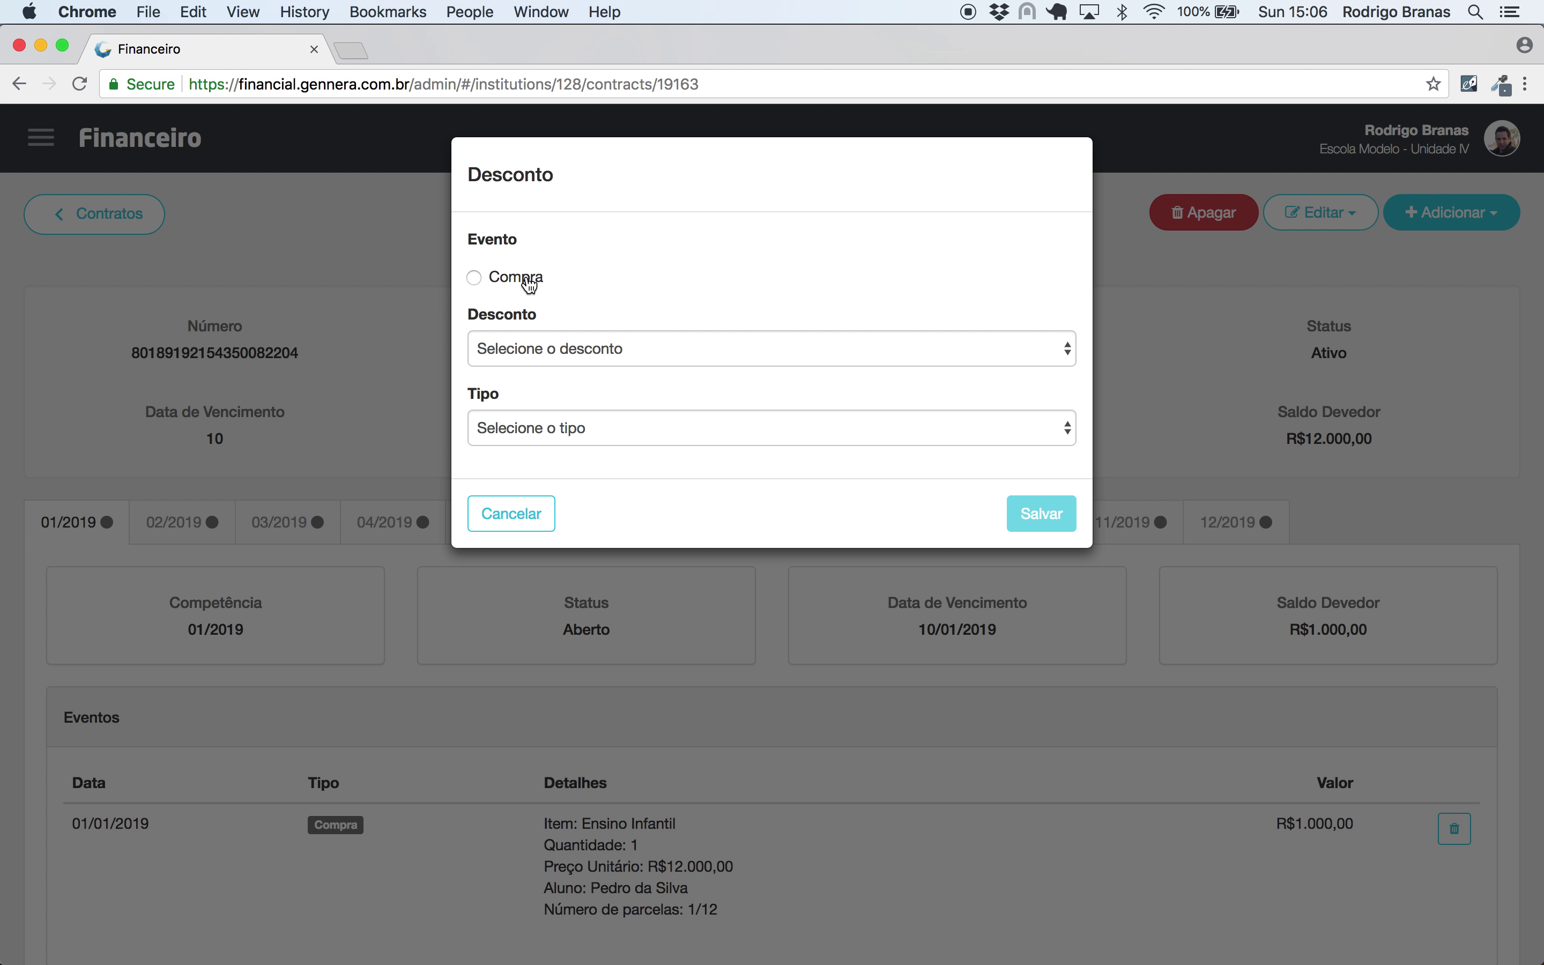
click(527, 281)
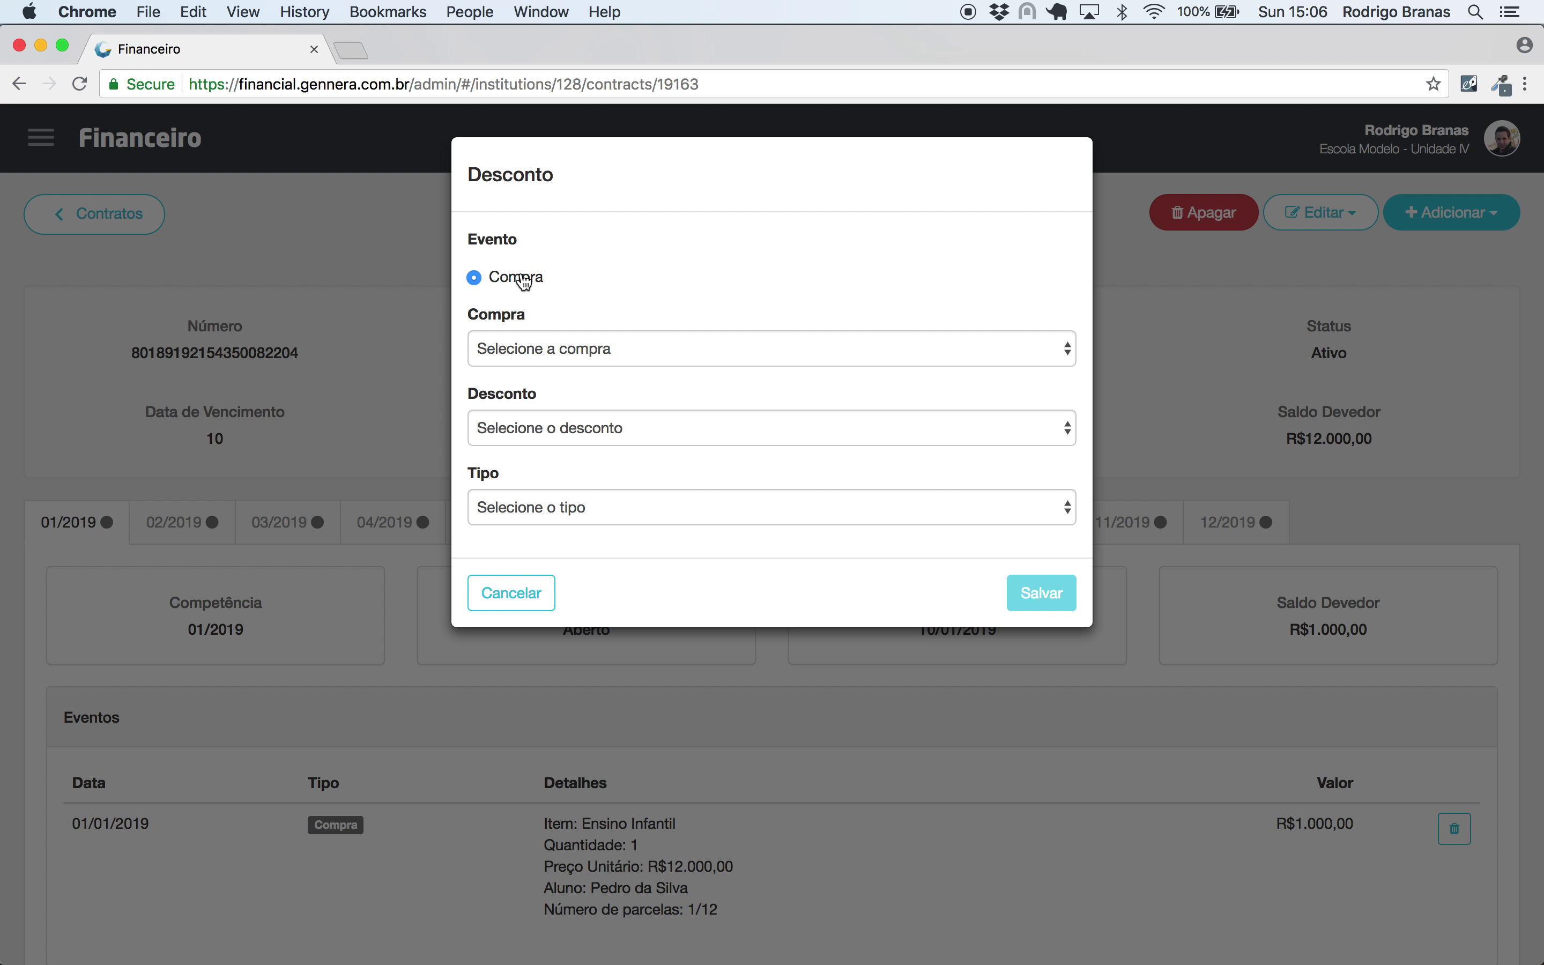
click(543, 345)
click(536, 370)
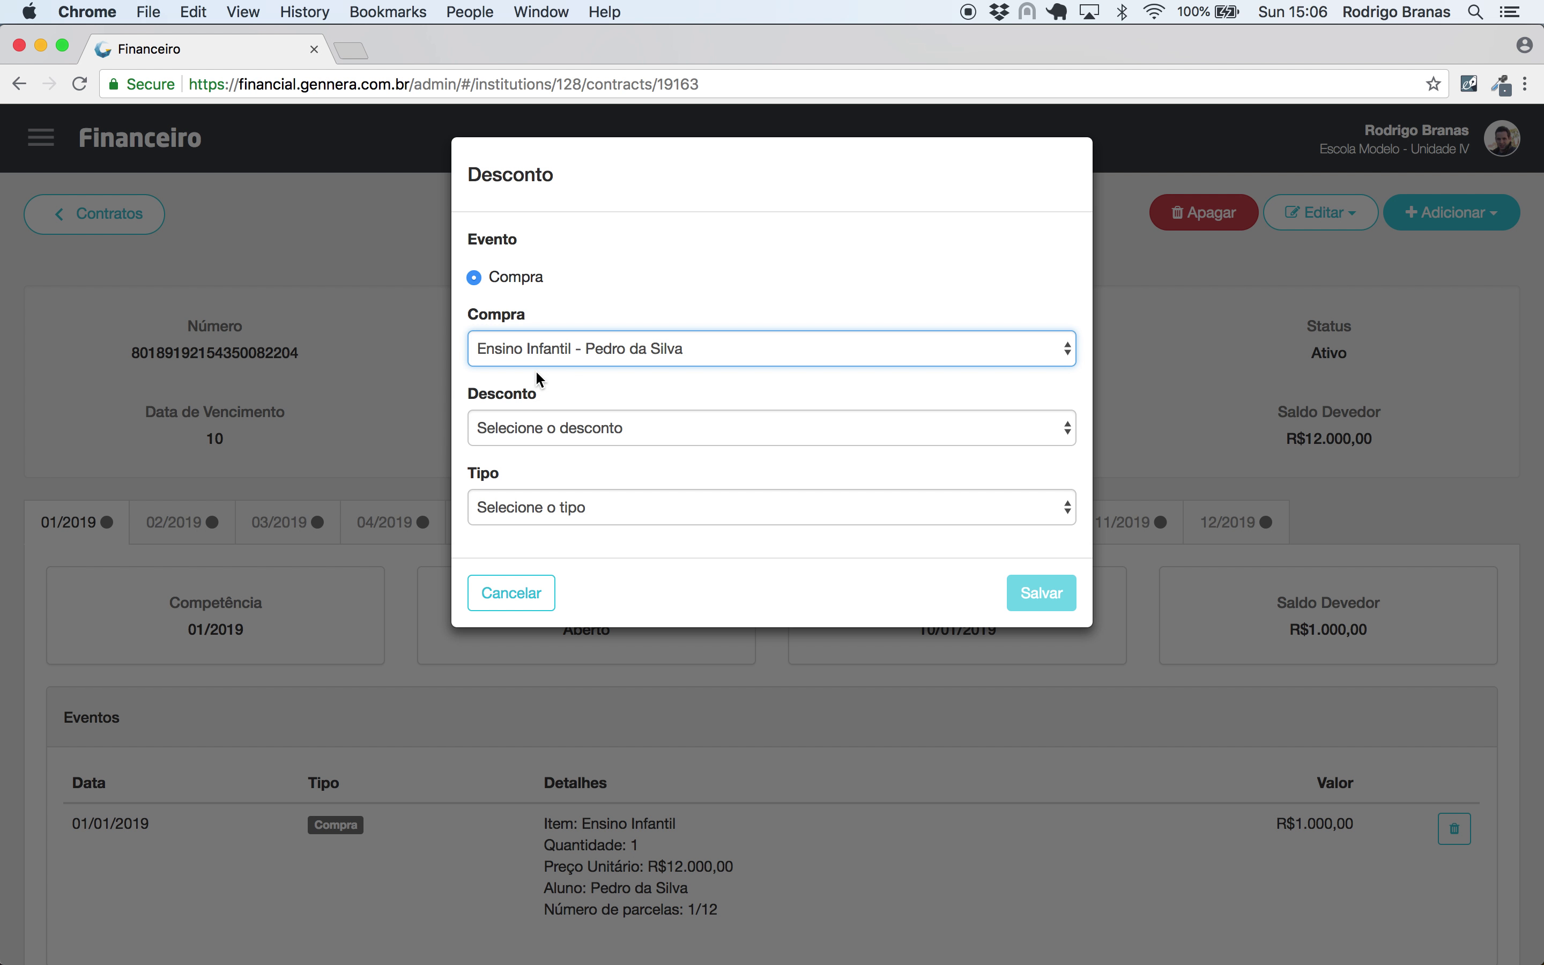
click(507, 429)
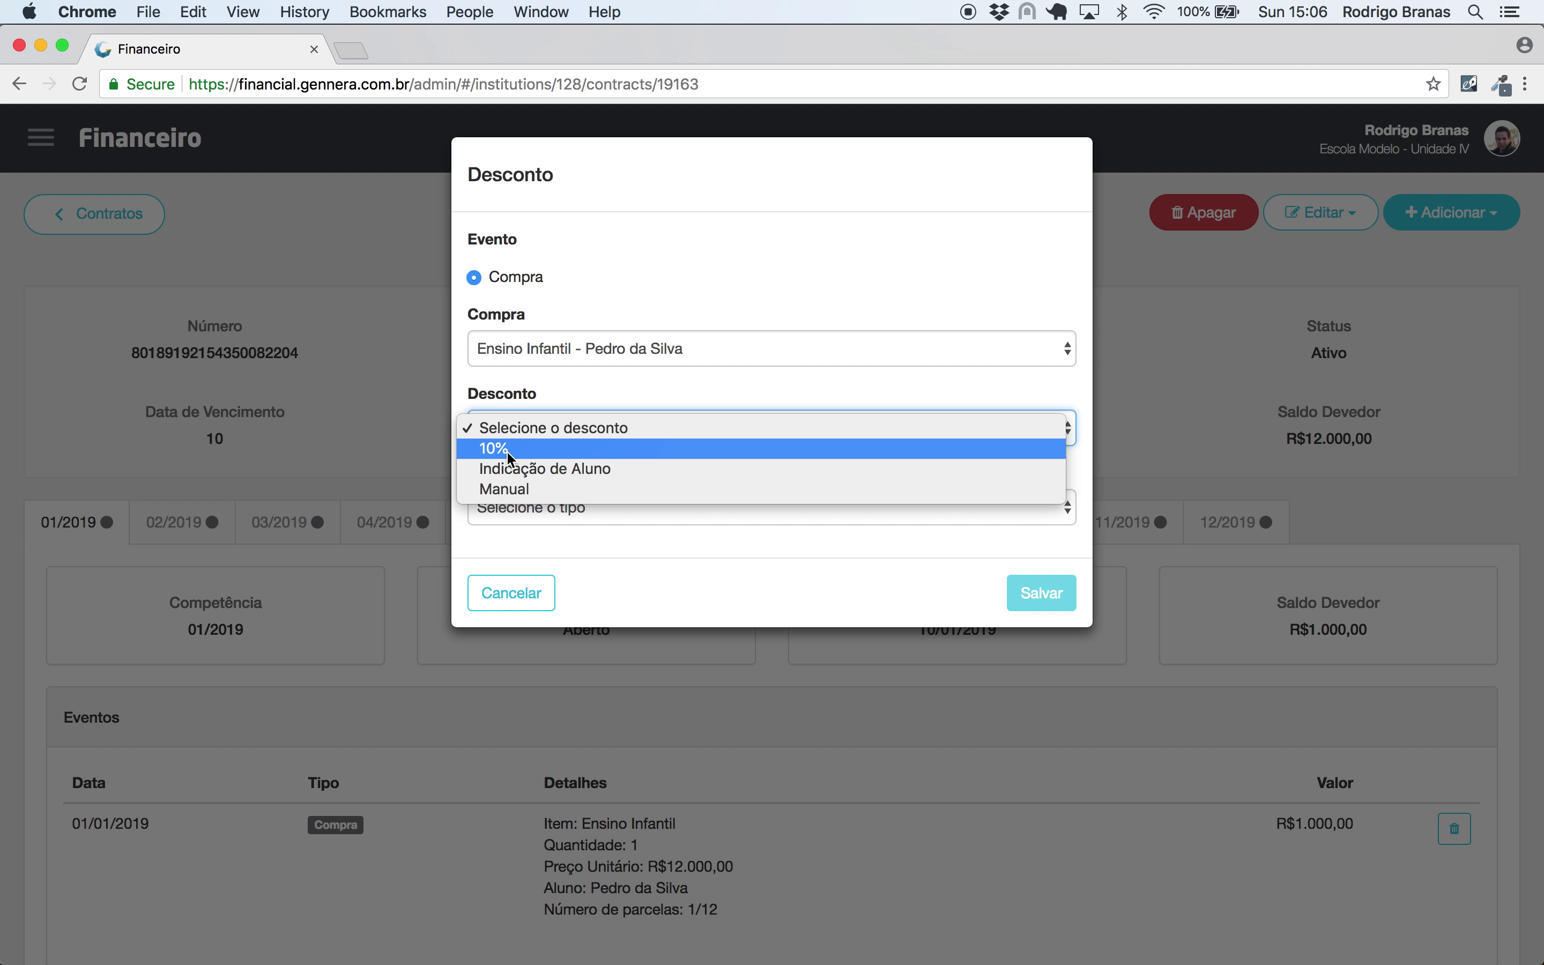
click(509, 450)
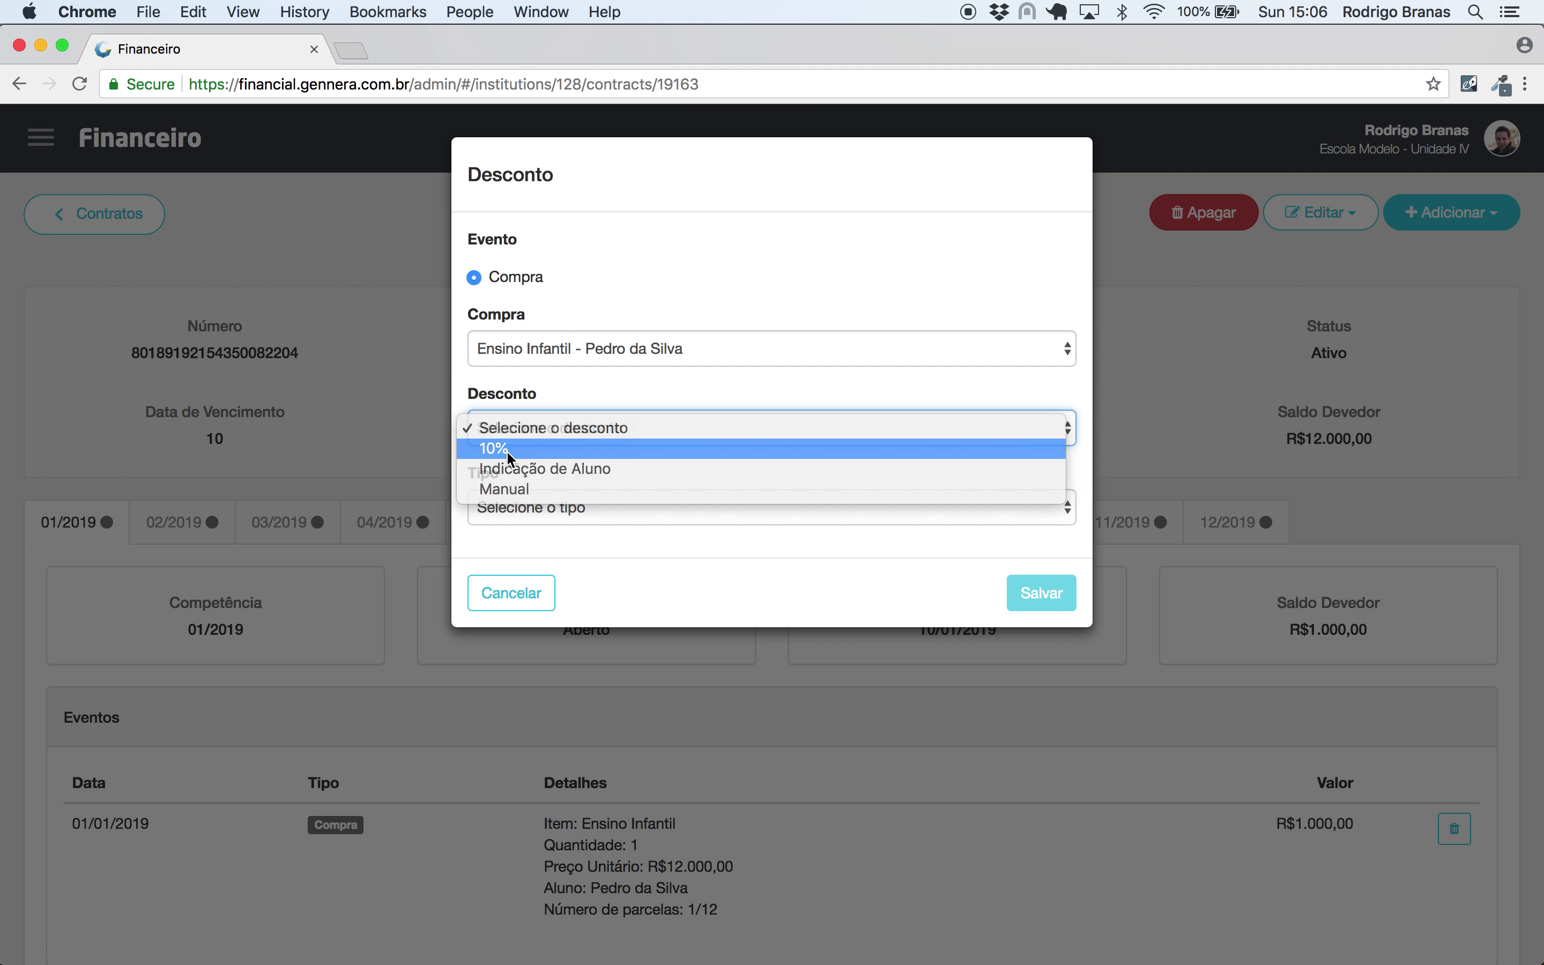
- Set the discount type to Contrato instead of per-invoice
click(564, 504)
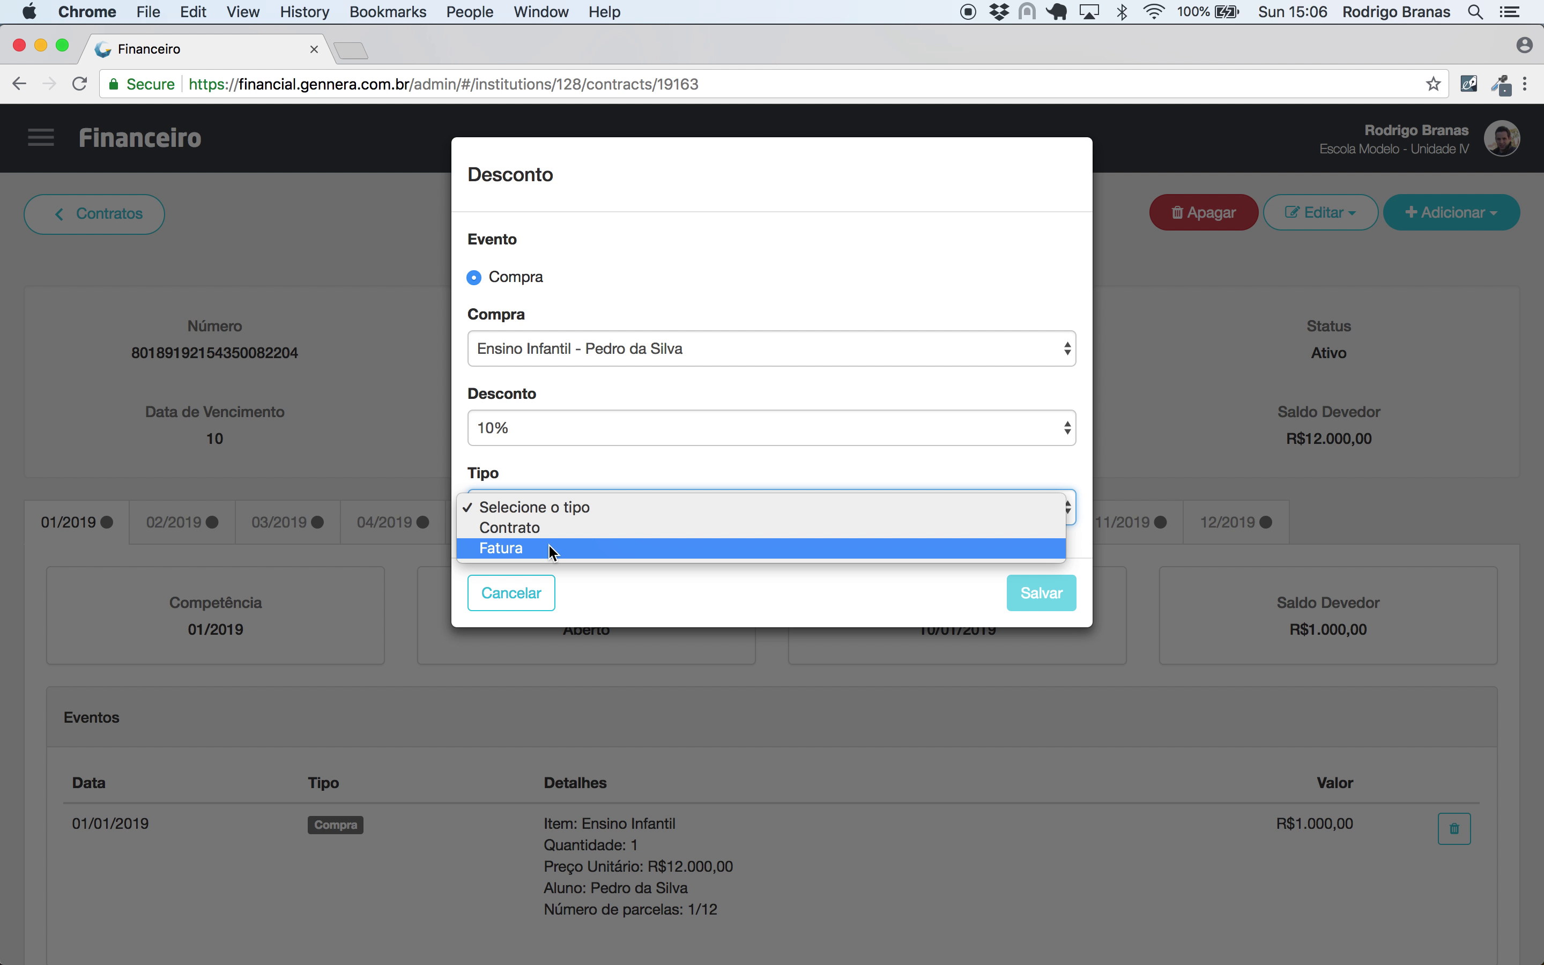
click(548, 546)
click(1021, 593)
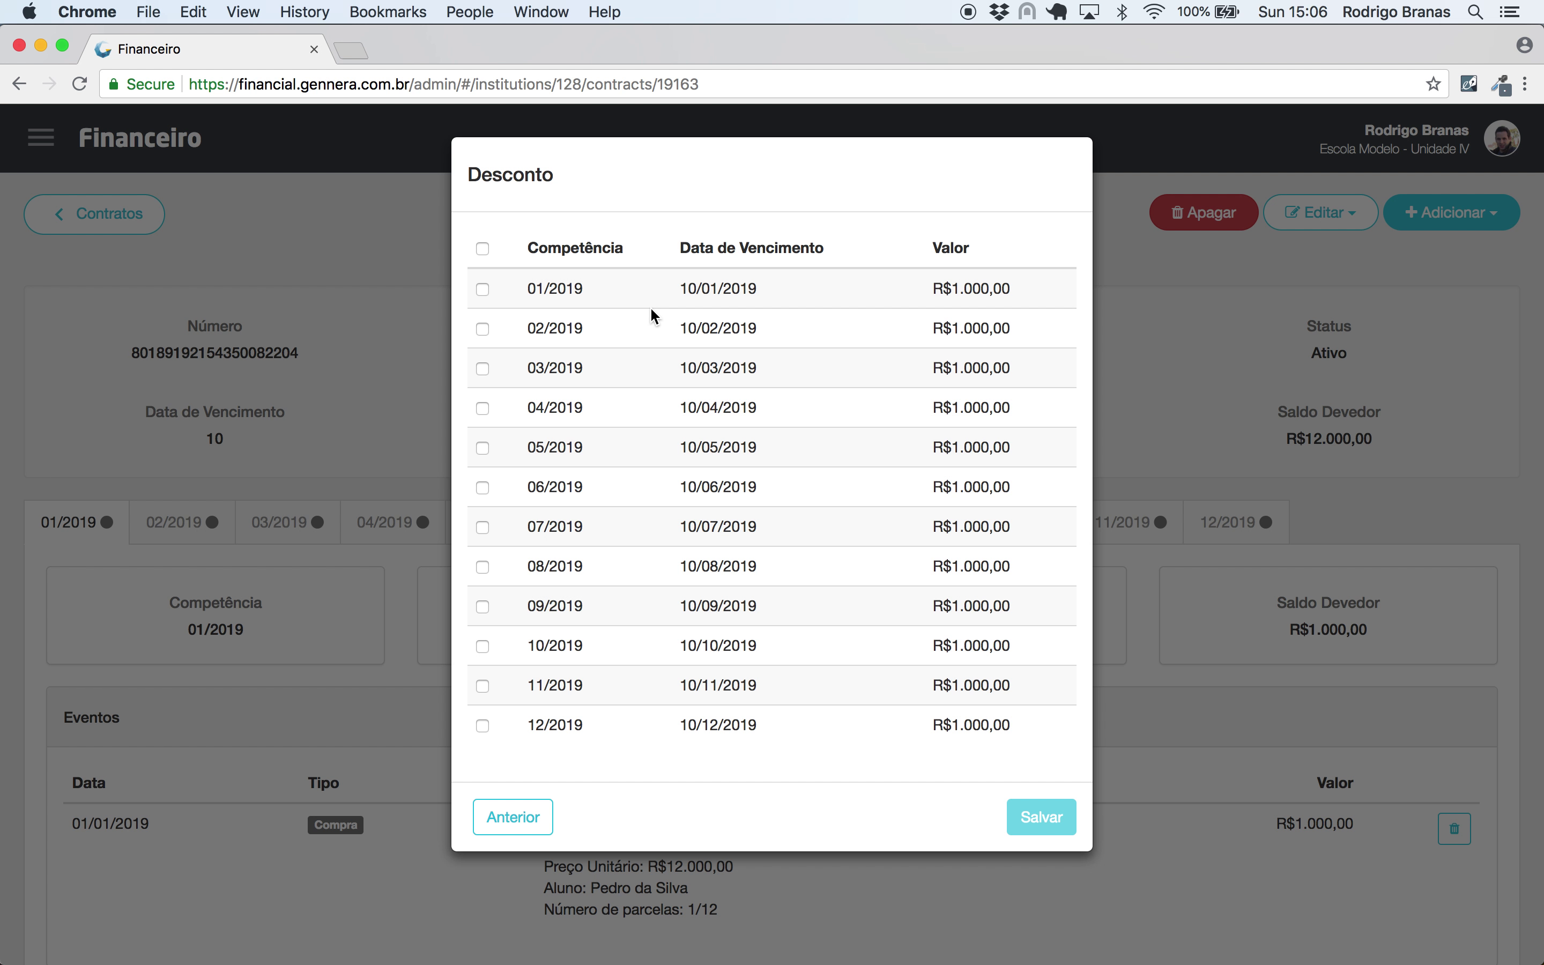
click(512, 817)
click(540, 497)
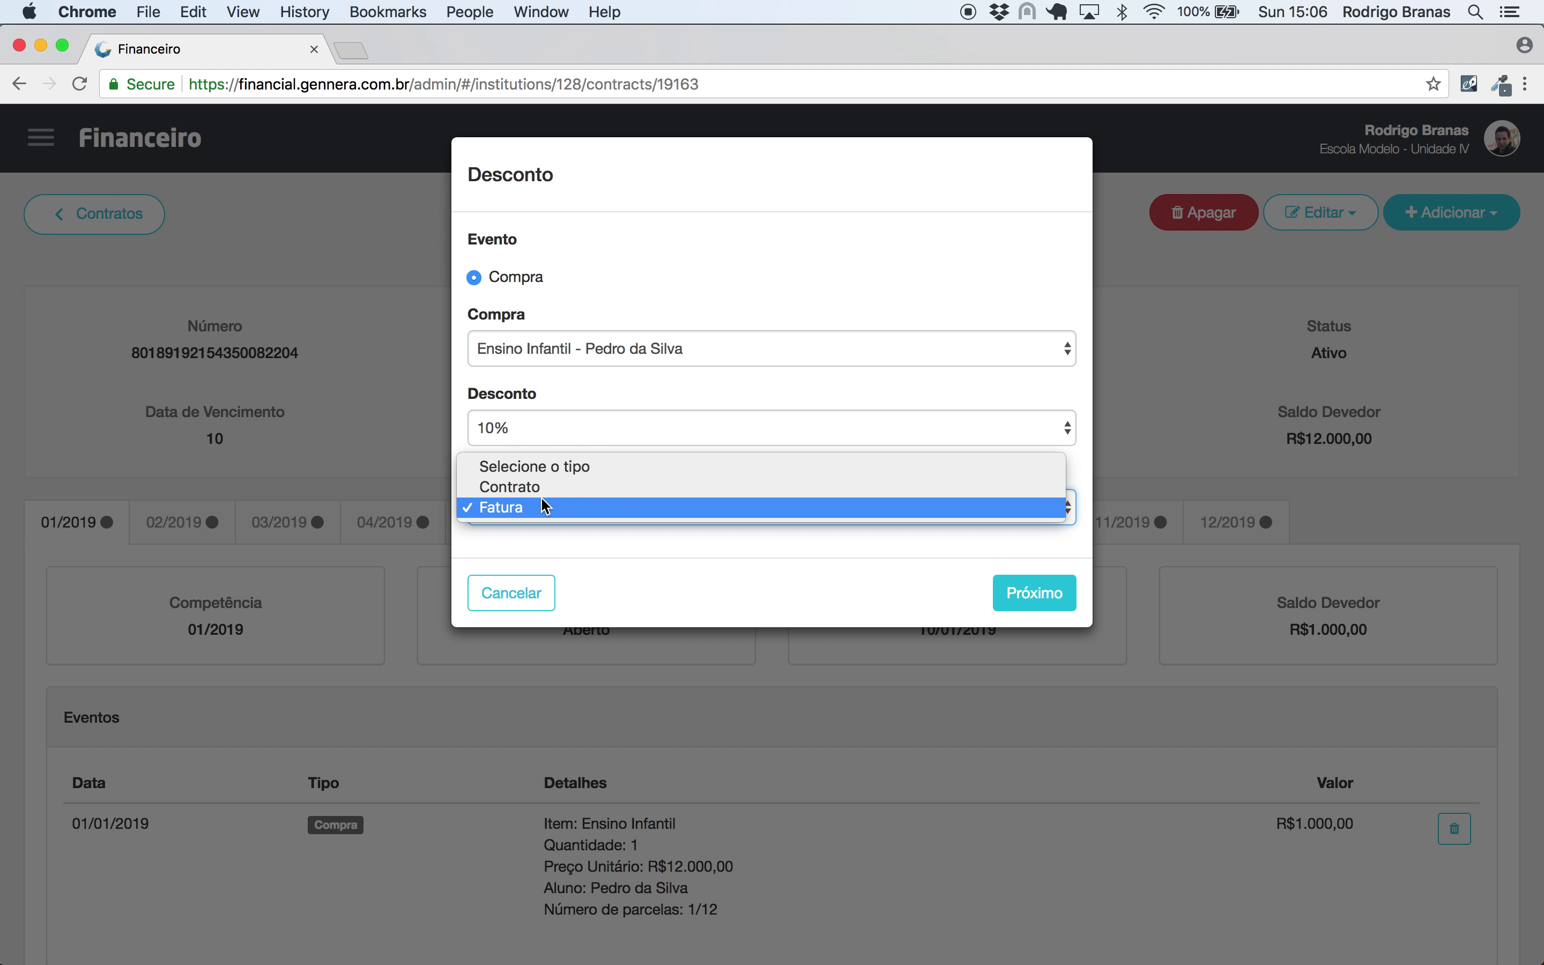
click(544, 488)
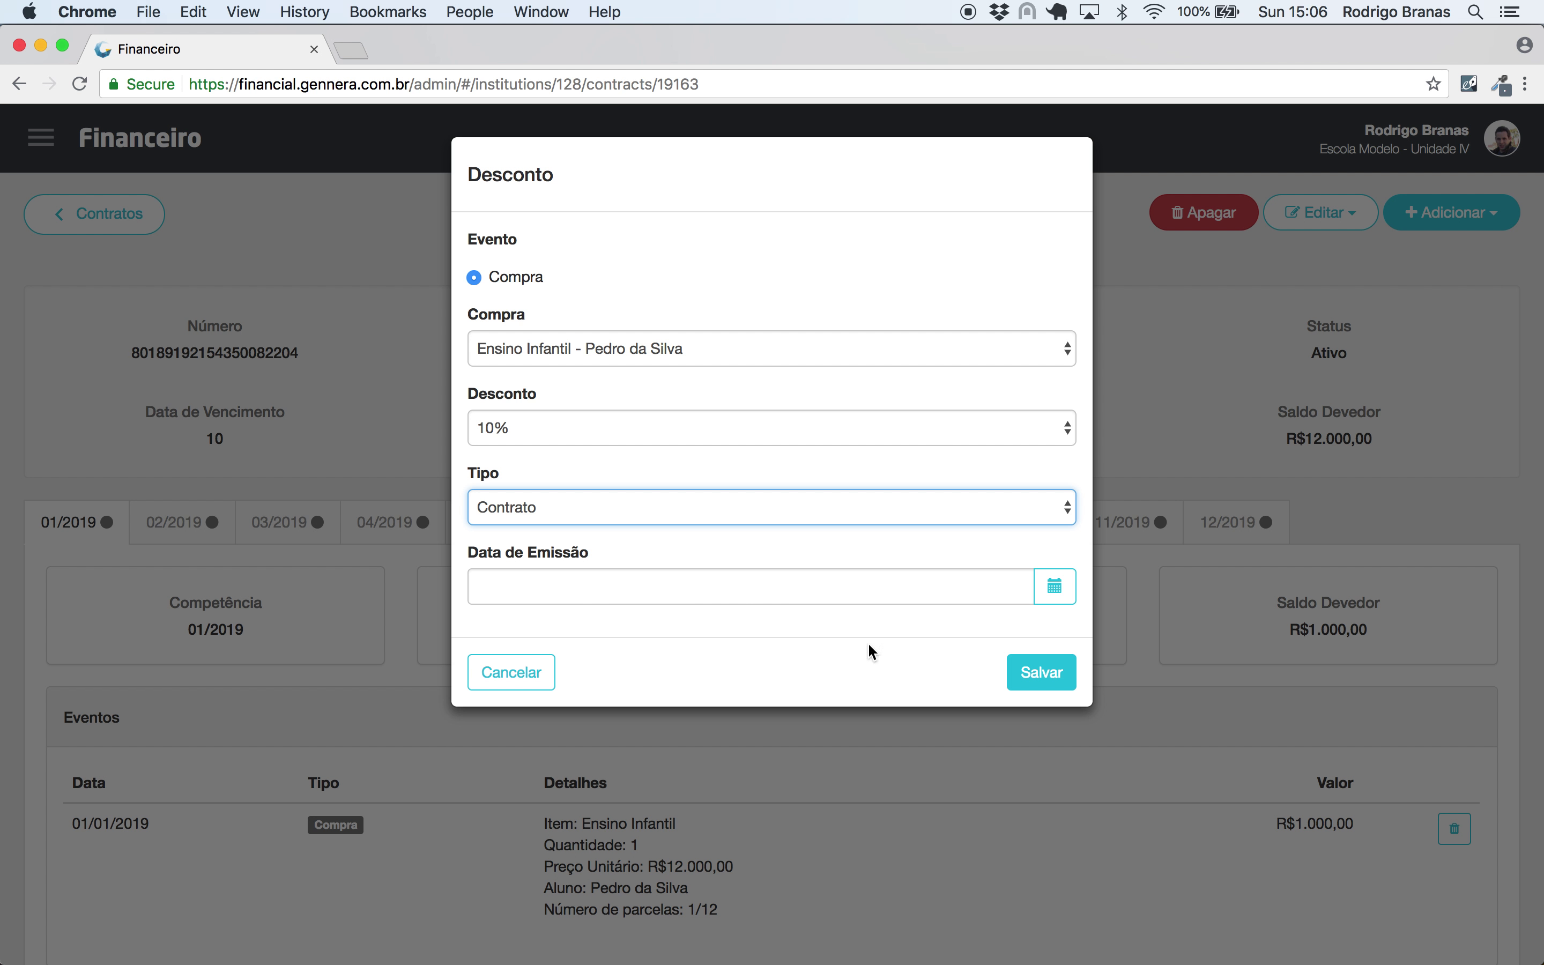
- Enter Data de Emissão 01/01/2019 and save the 10% discount
click(983, 590)
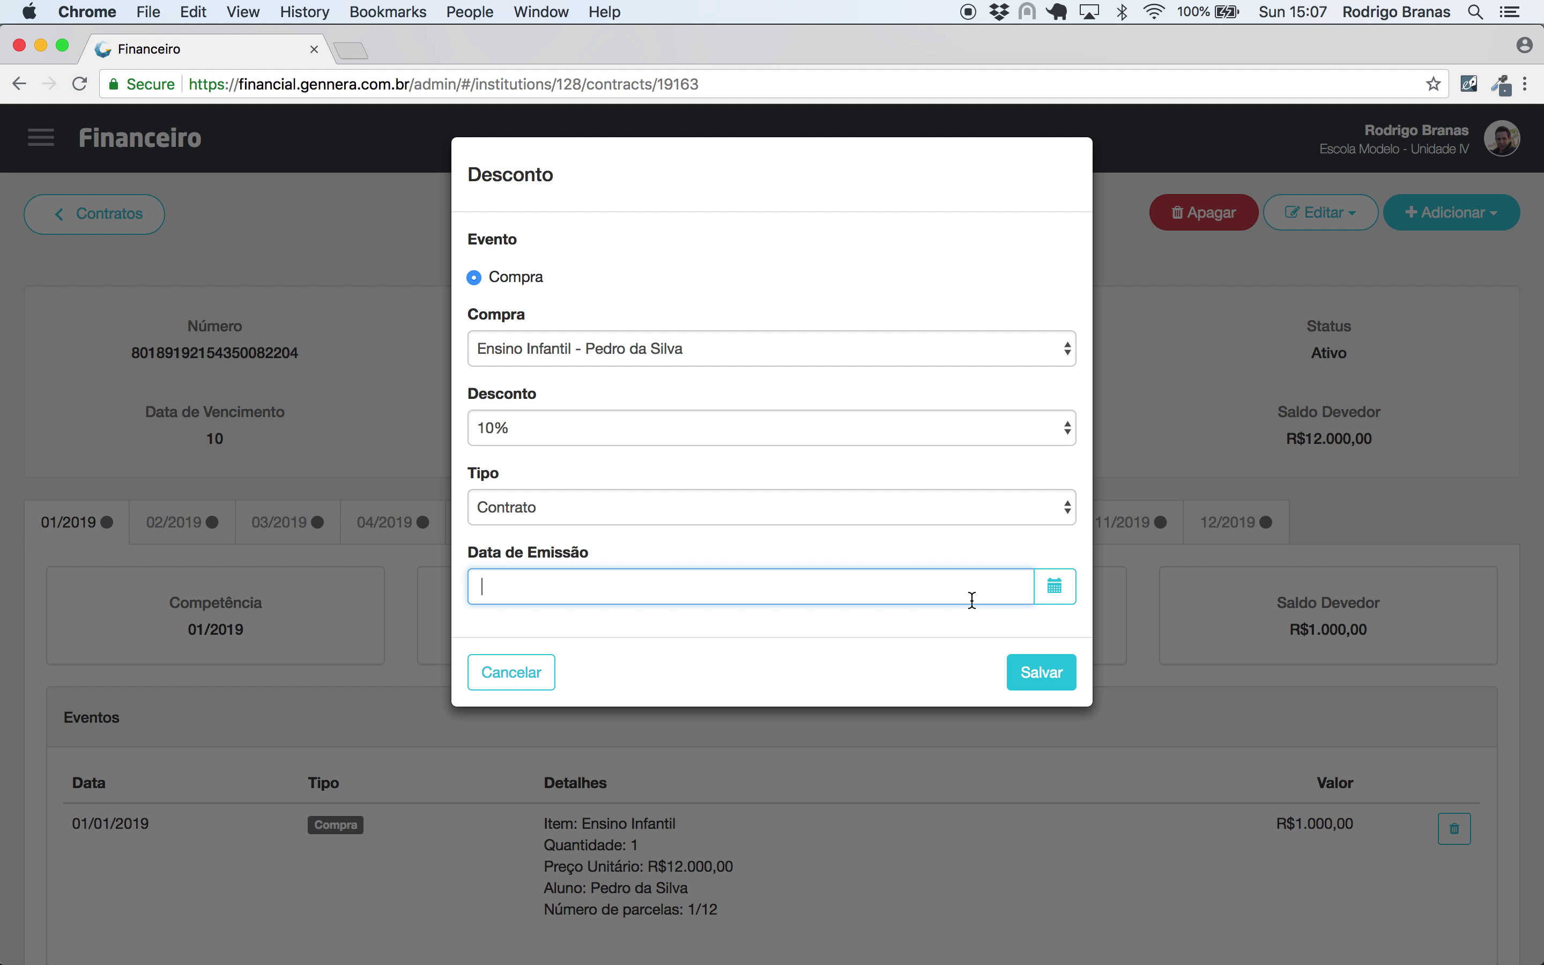
text(01/01/2019)
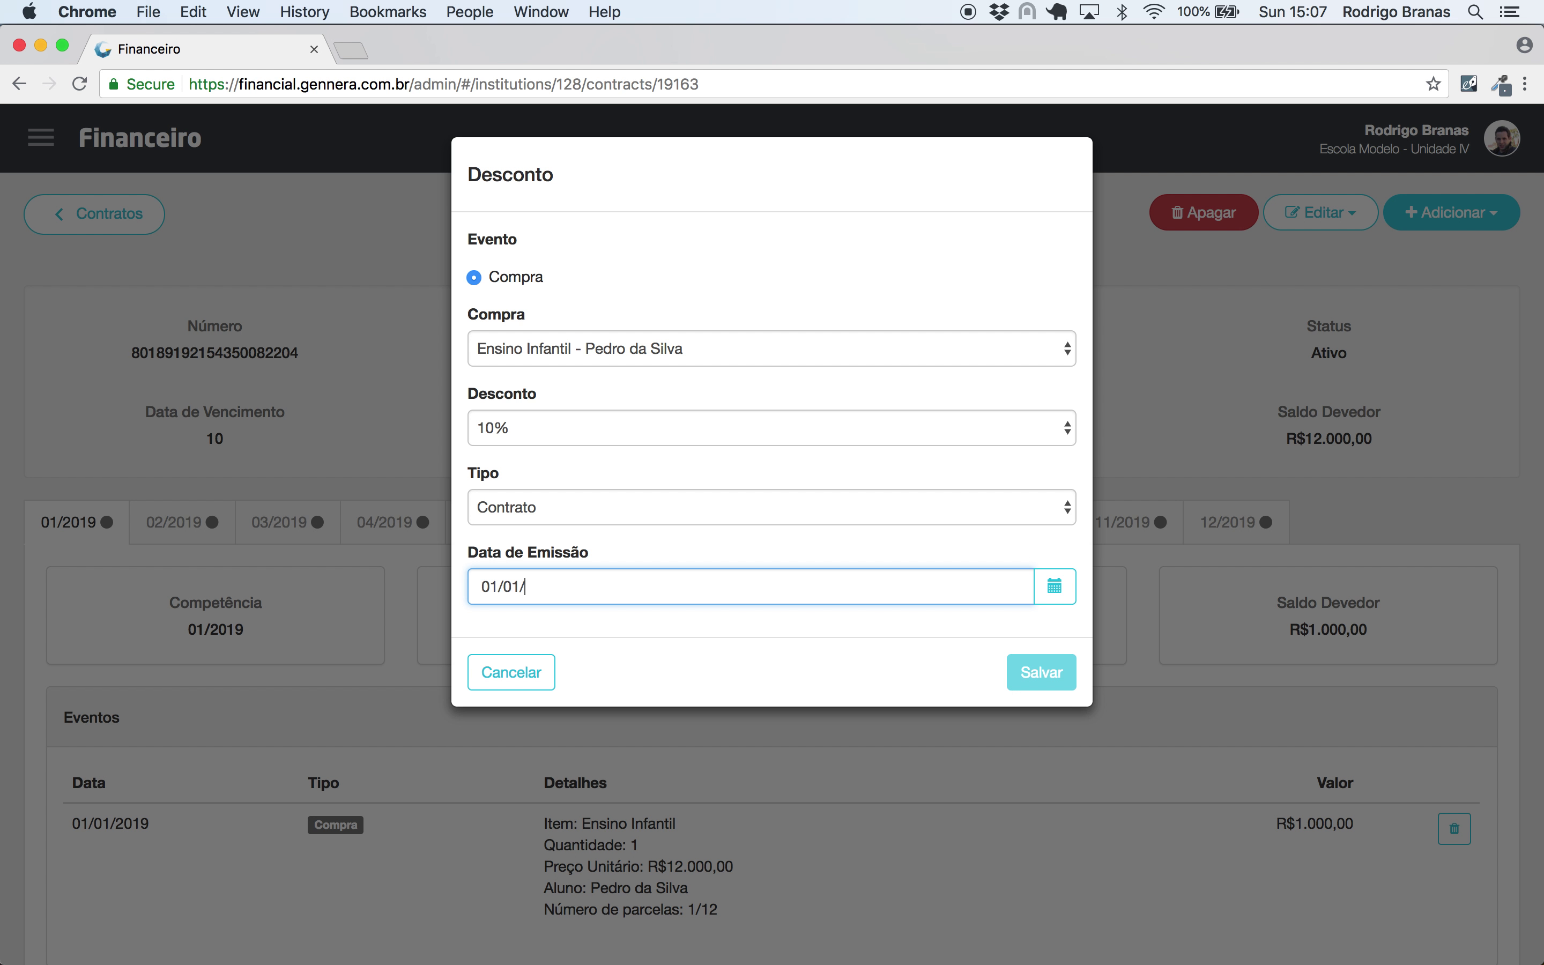
click(1068, 673)
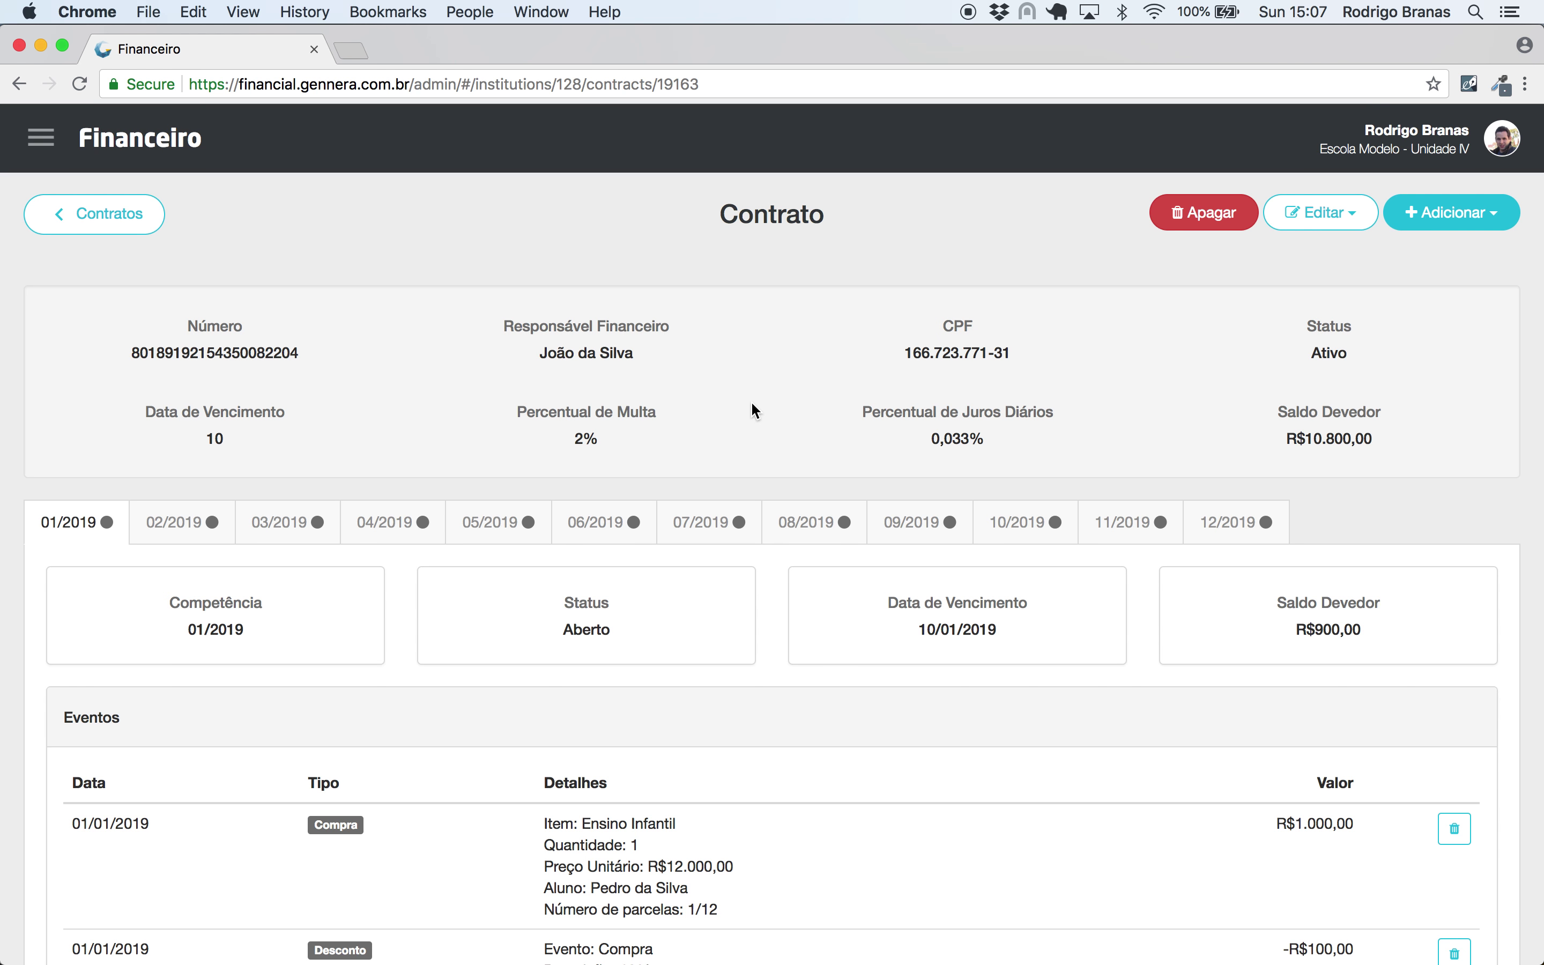
- Check invoices 02/2019–07/2019 each carry the −R$100,00 discount, leaving R$900,00 due
scroll(753, 404, down, 5)
click(198, 357)
click(278, 370)
click(376, 370)
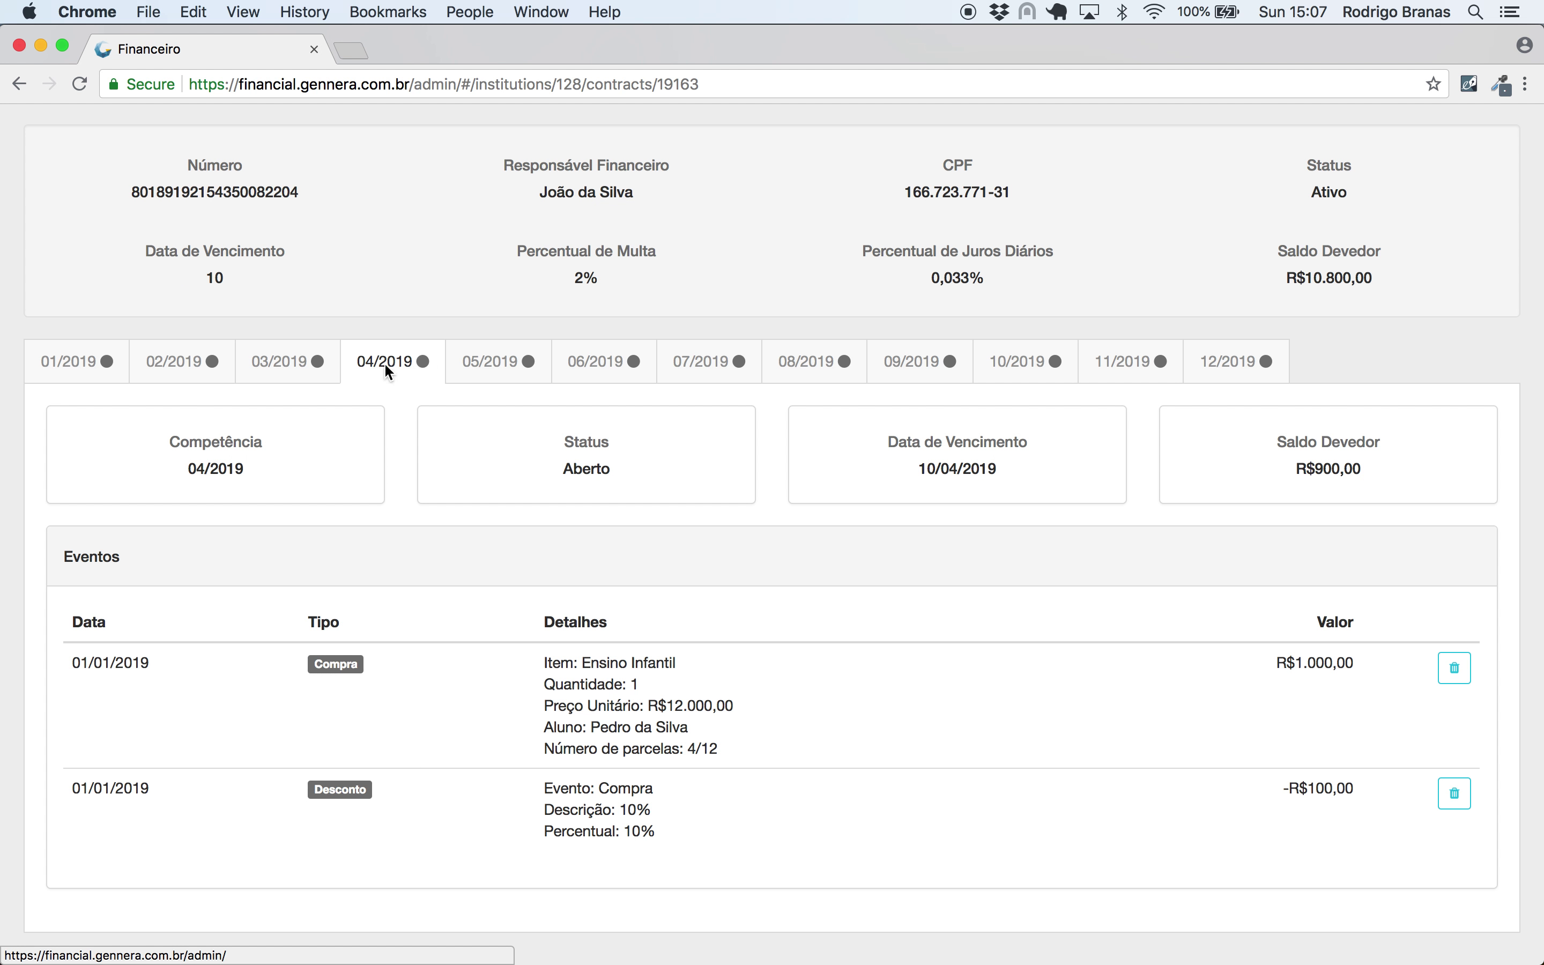
click(492, 368)
click(618, 373)
click(695, 375)
click(82, 362)
scroll(275, 370, up, 5)
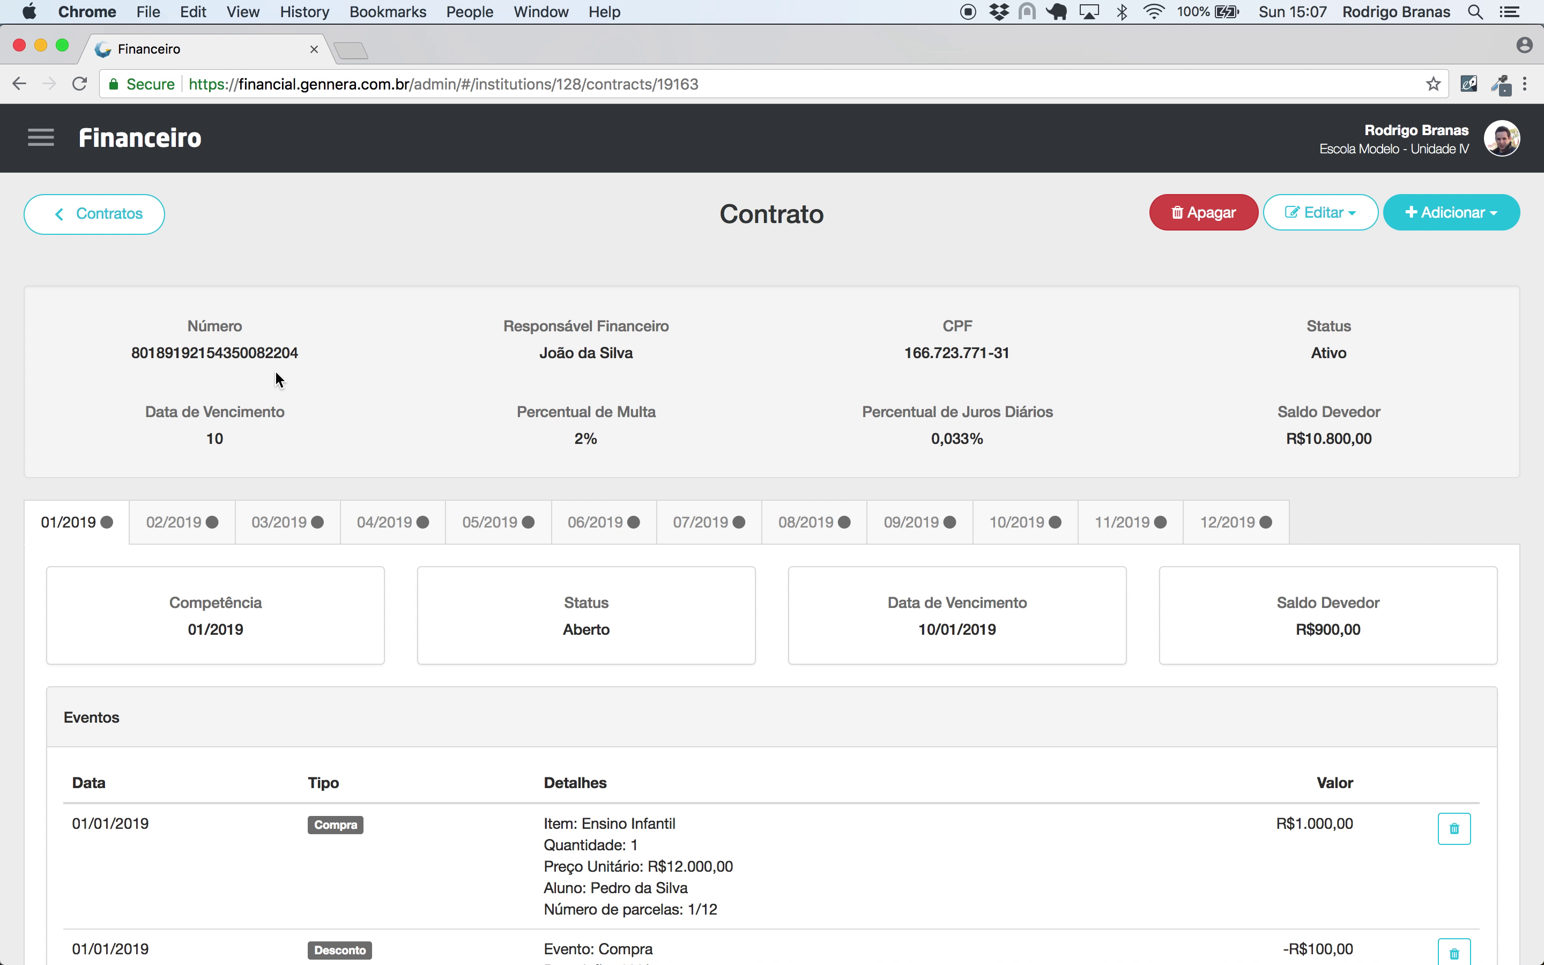
click(42, 136)
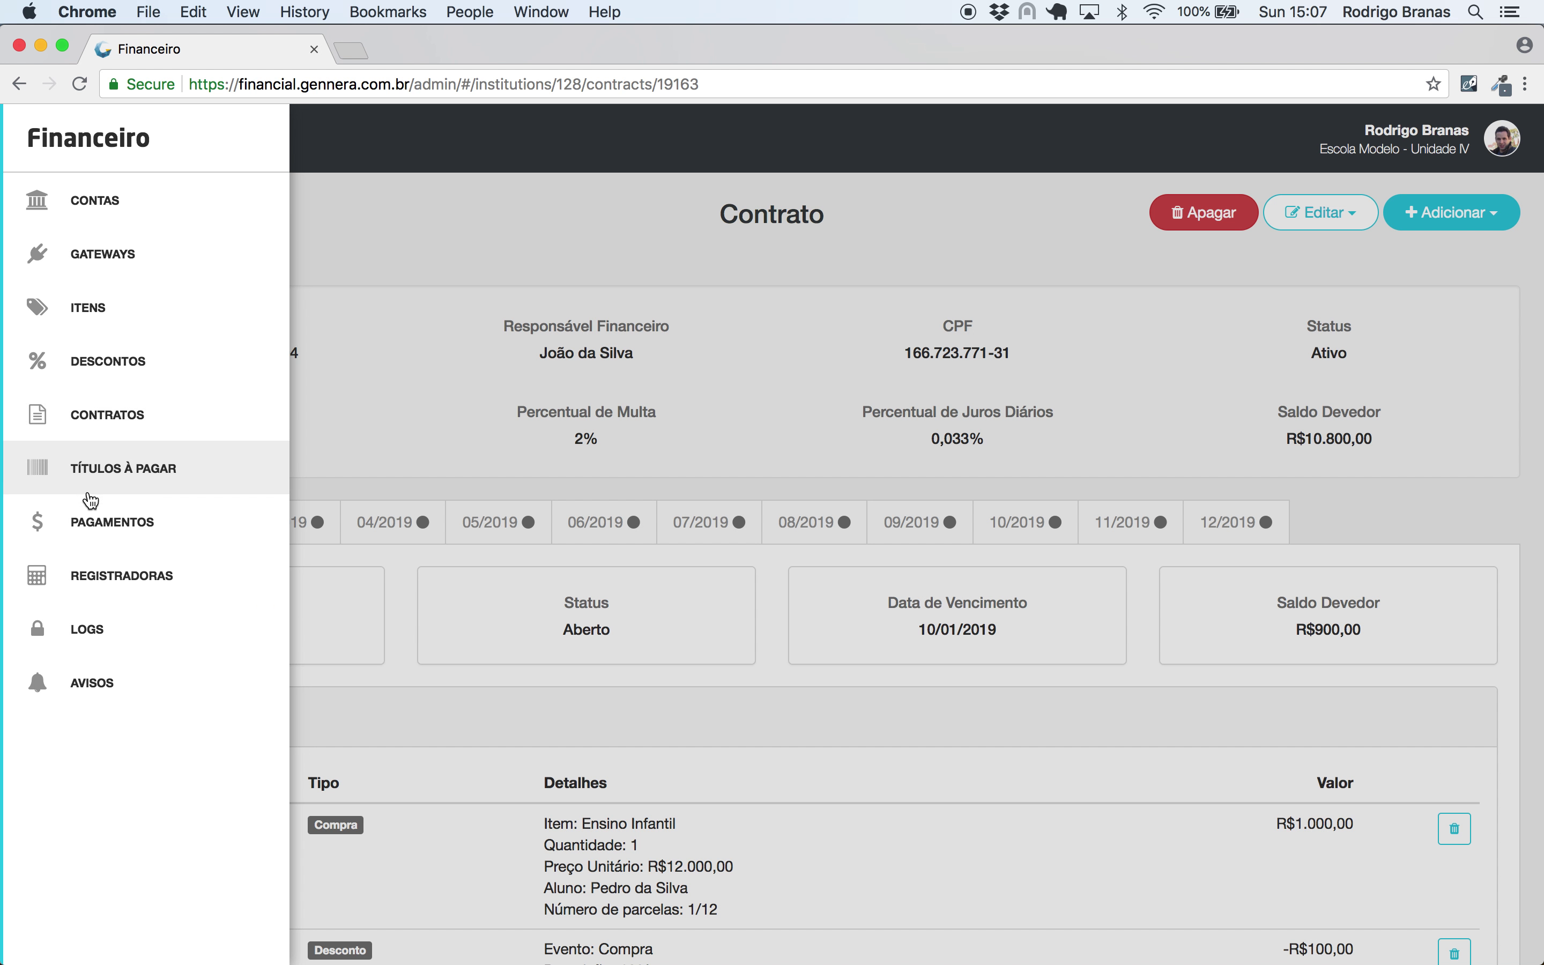
- Create a cash register described as 001 under Registradoras and open its page
click(93, 568)
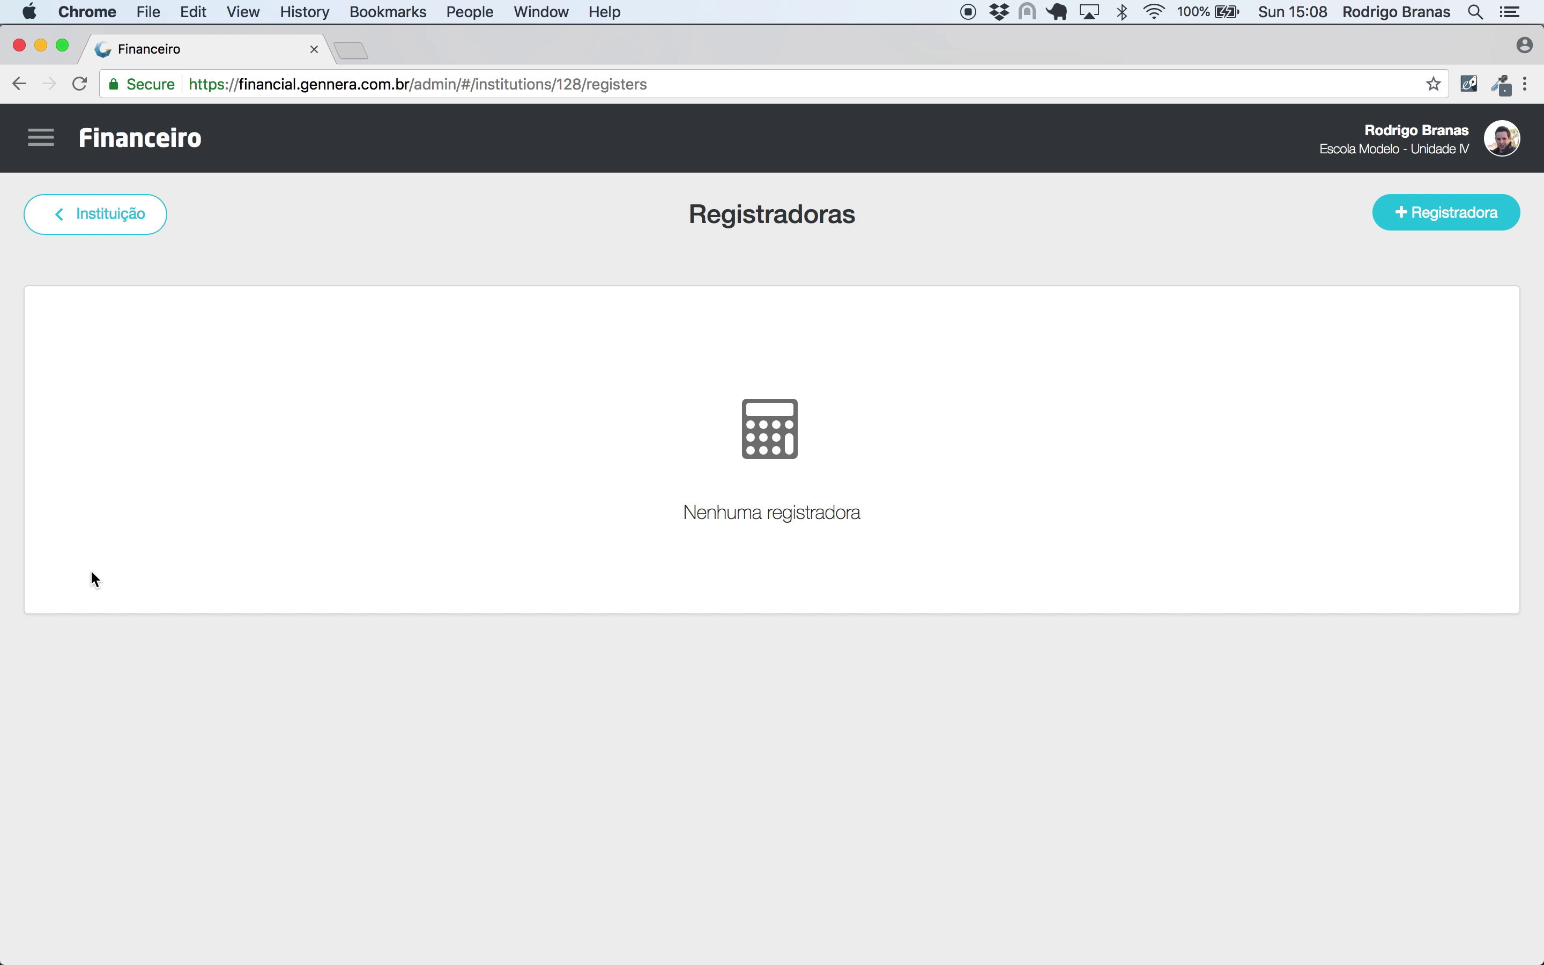
click(1430, 217)
click(665, 269)
text(001)
click(1047, 364)
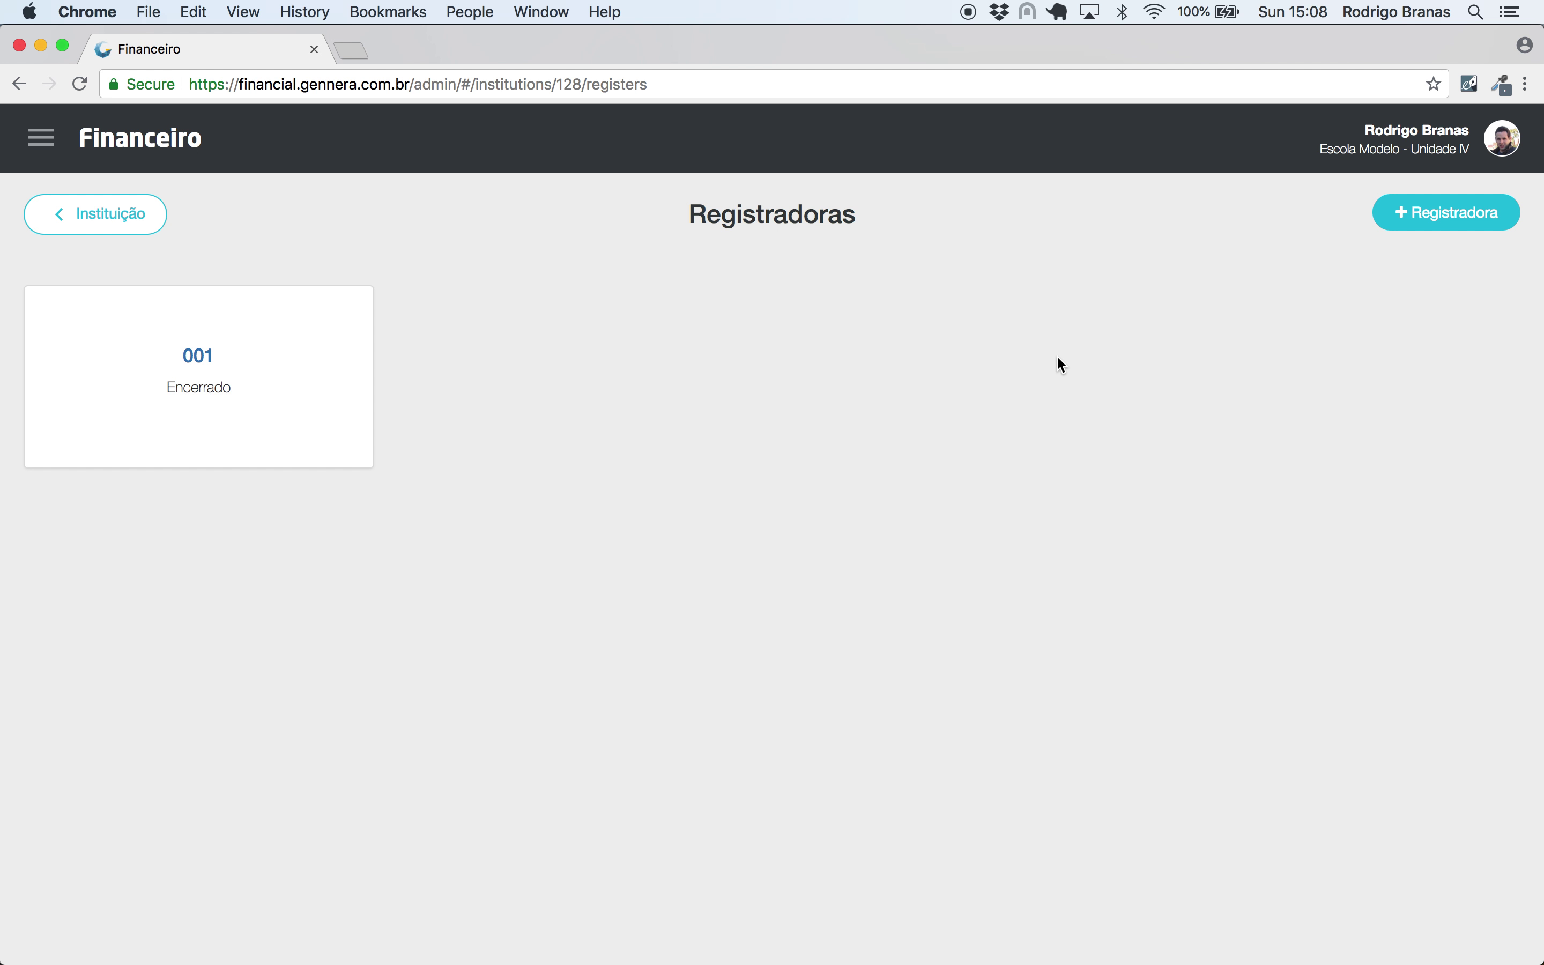
mouse_move(288, 292)
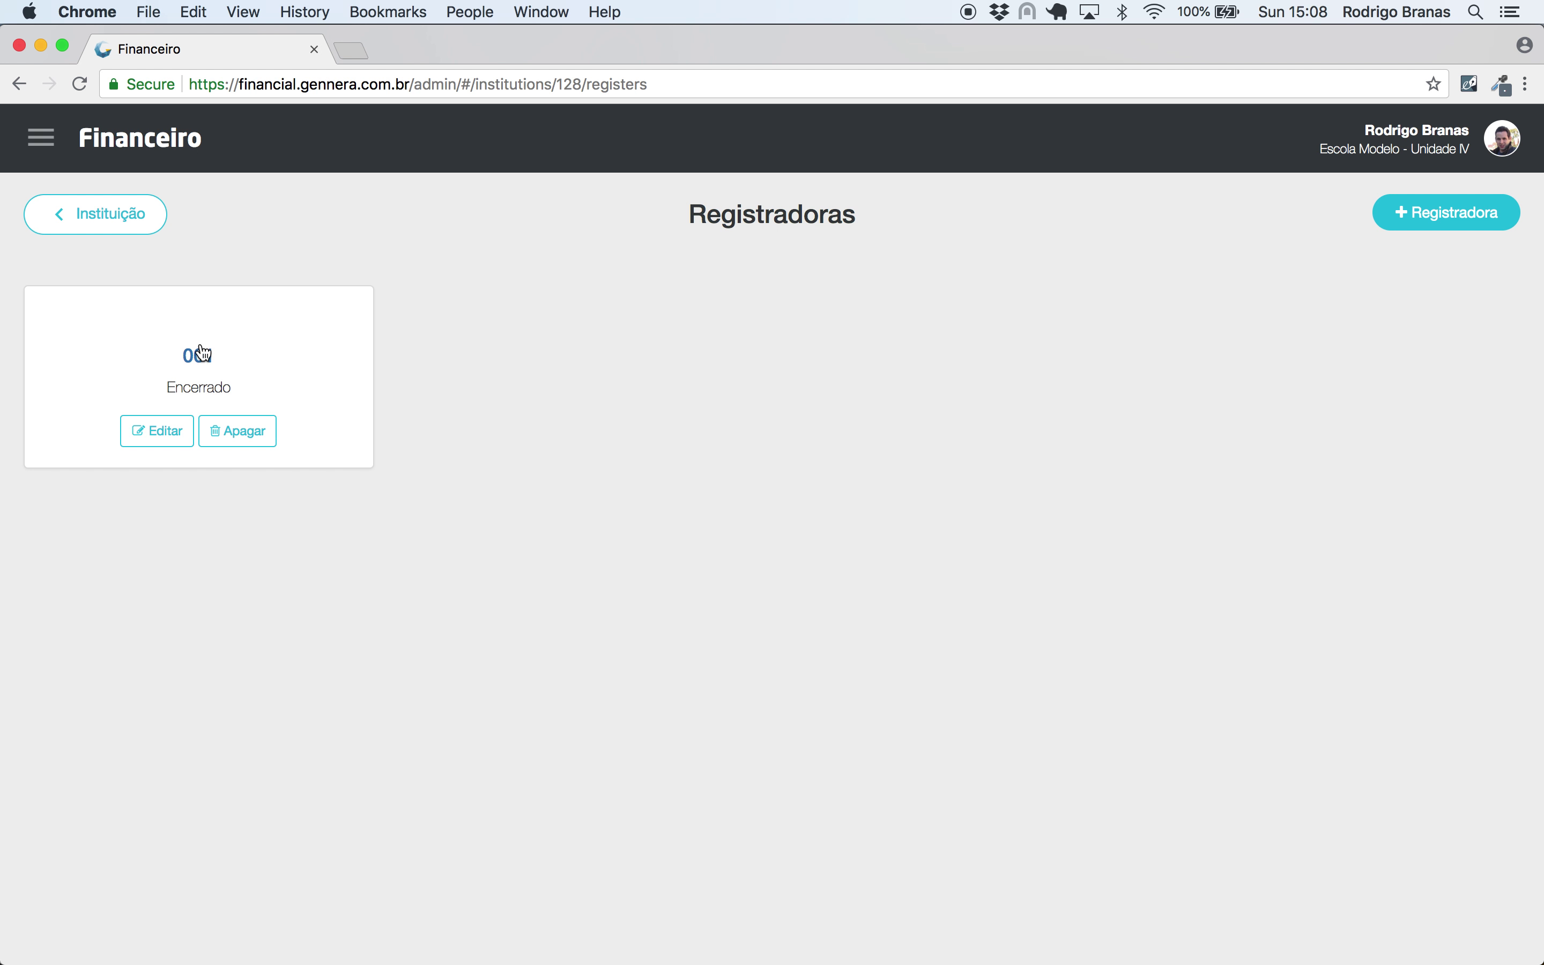
click(205, 357)
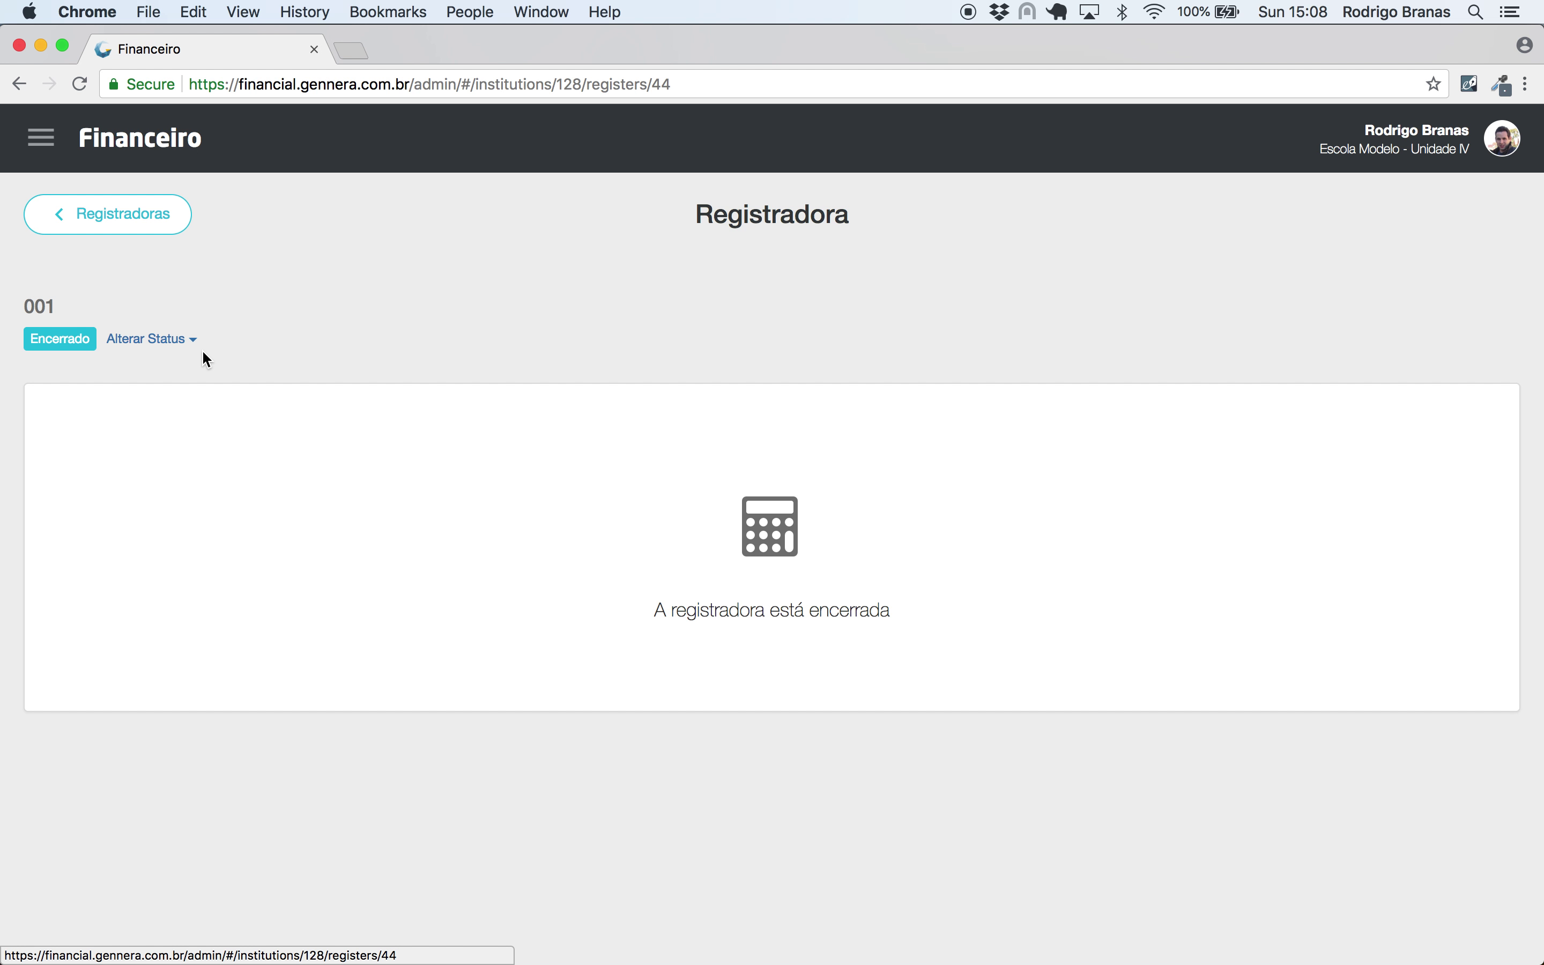
- Try to open register 001, find the Conta list empty, and cancel the form
click(164, 352)
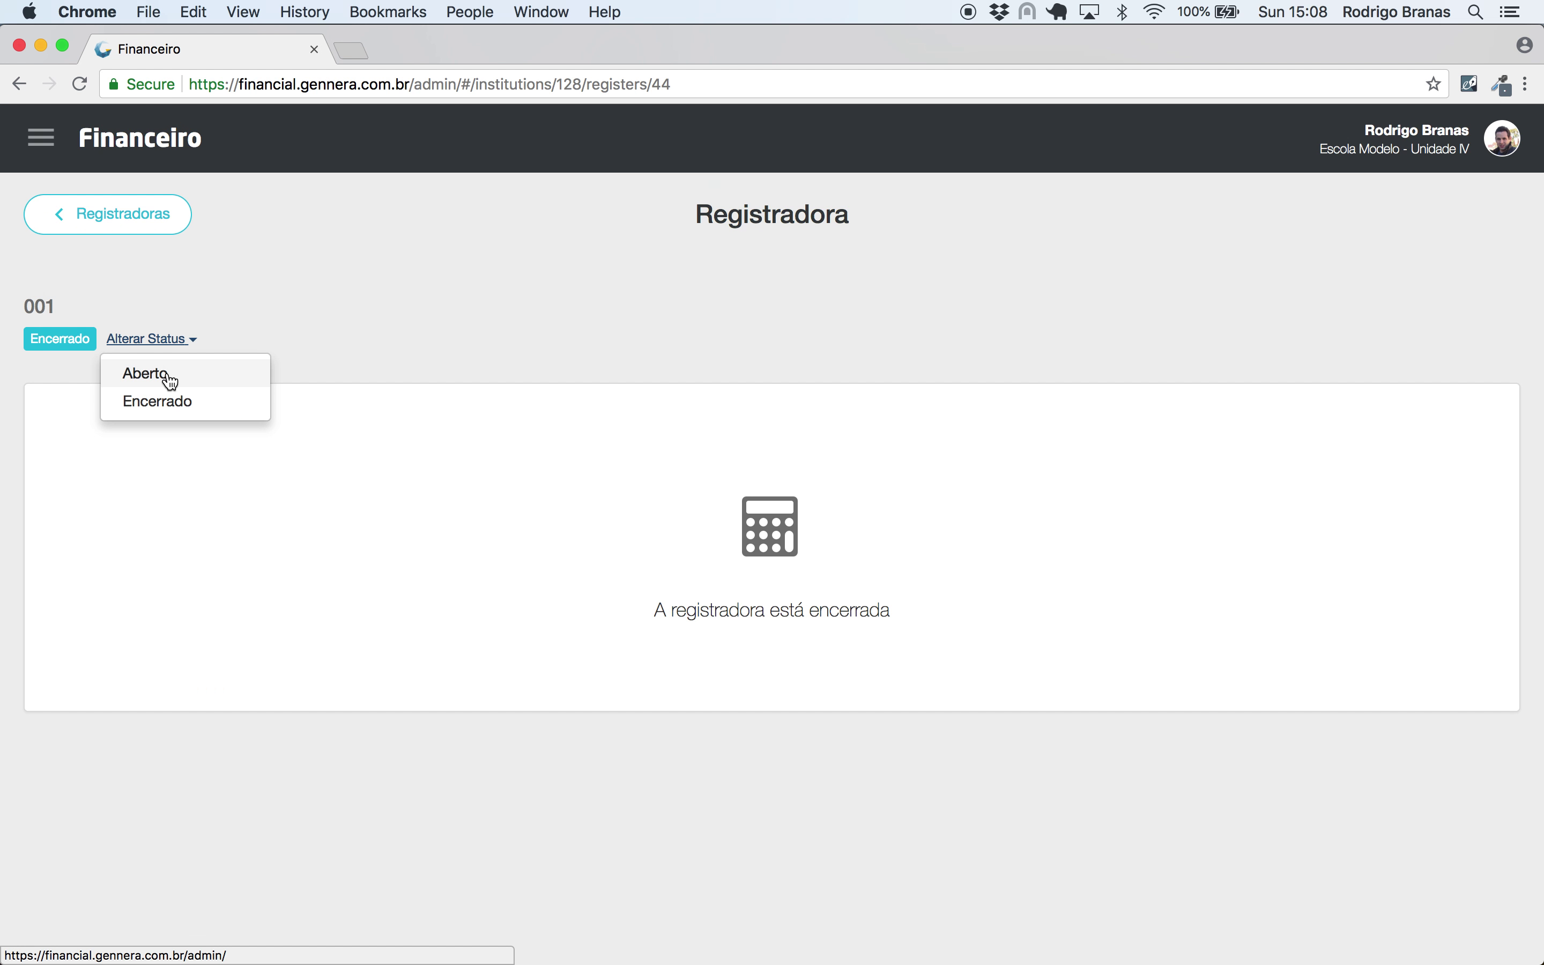
click(171, 382)
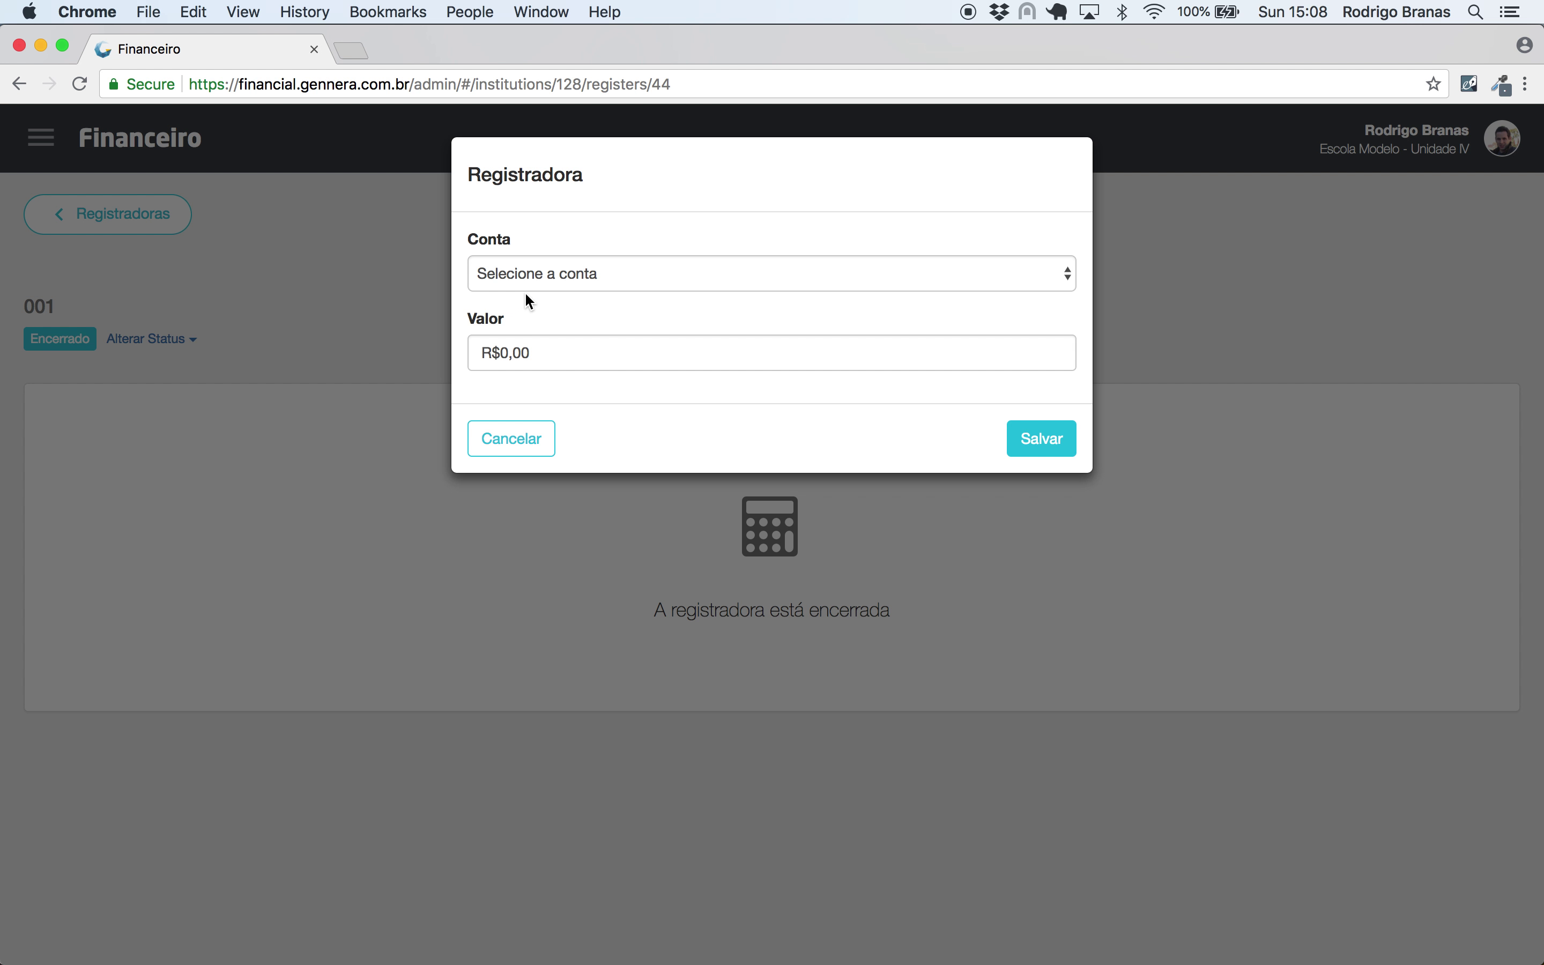
click(545, 273)
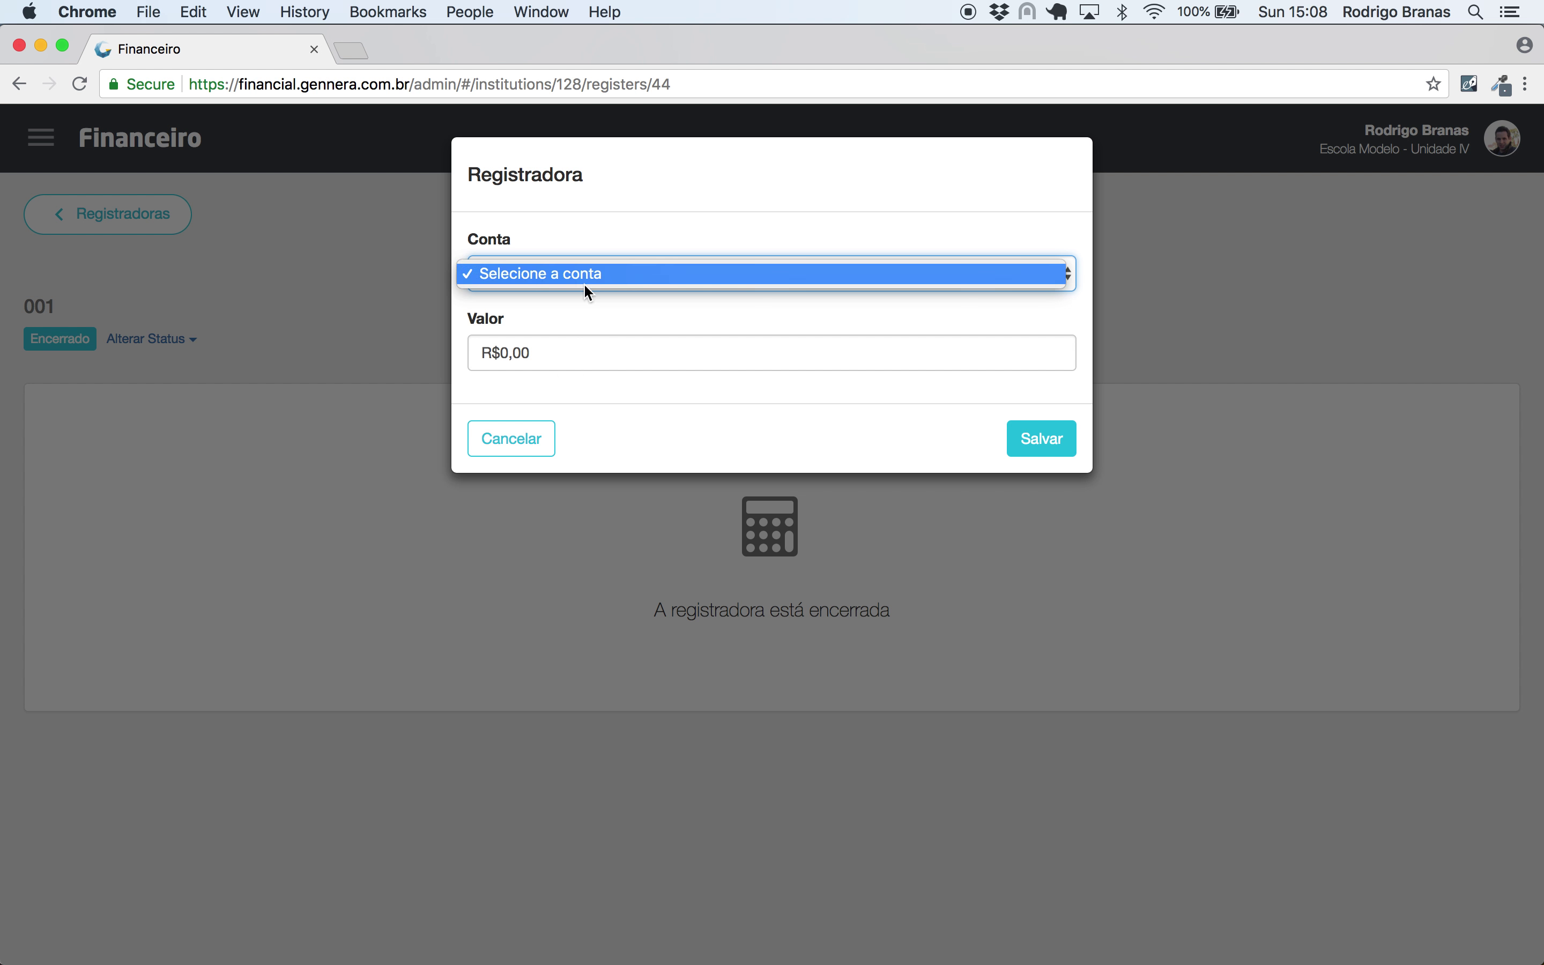
click(599, 224)
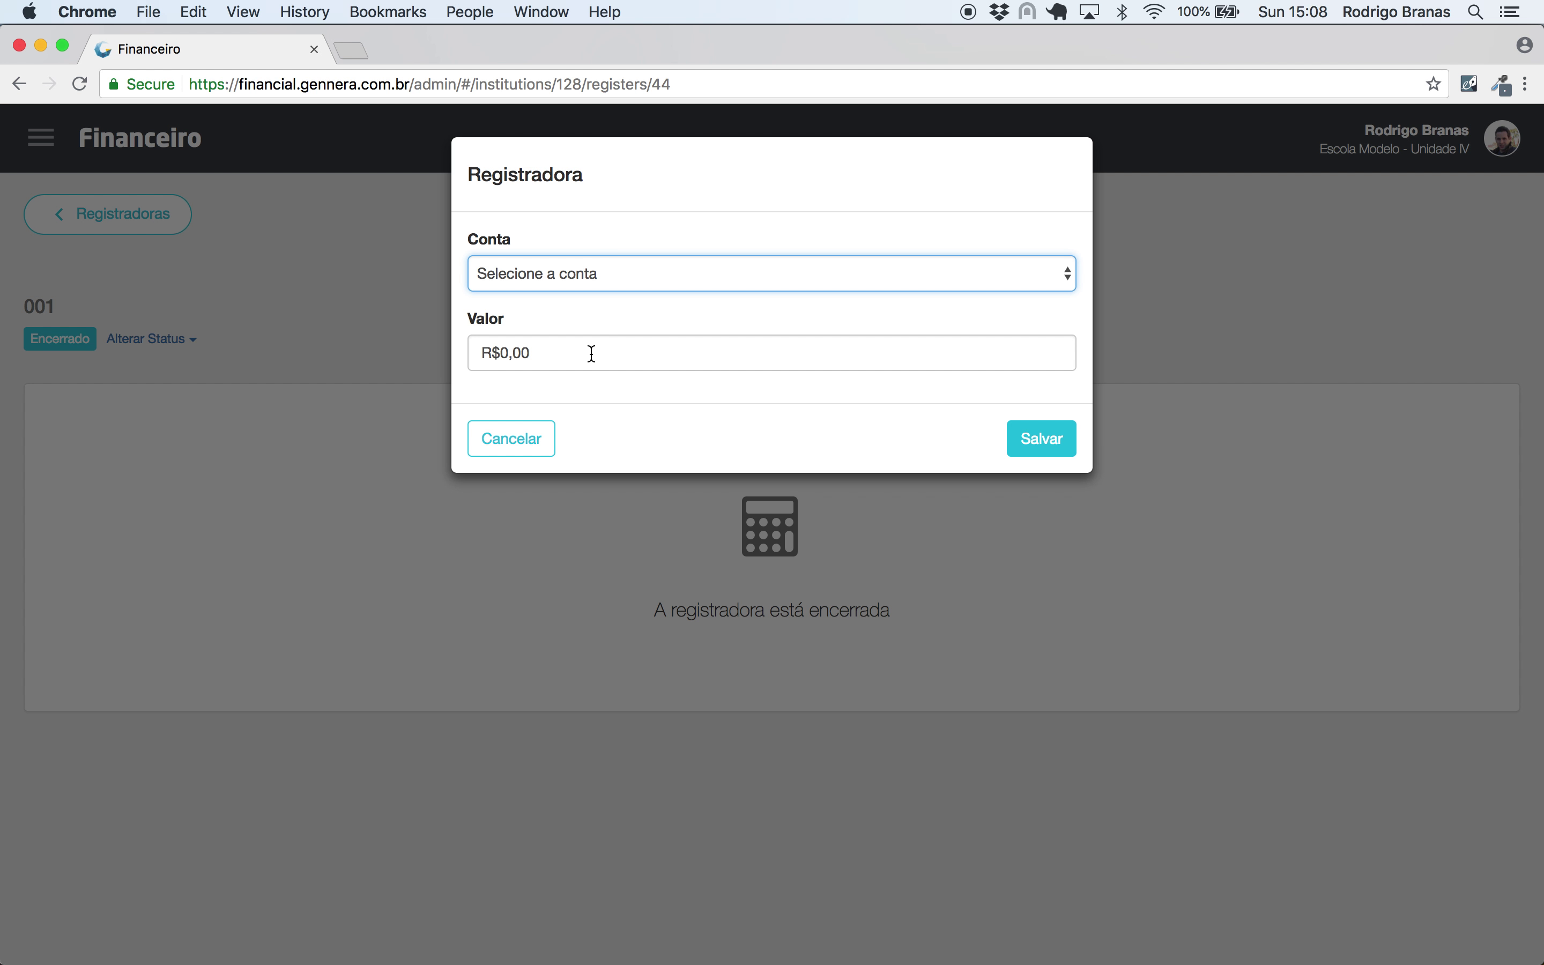
click(517, 455)
click(44, 153)
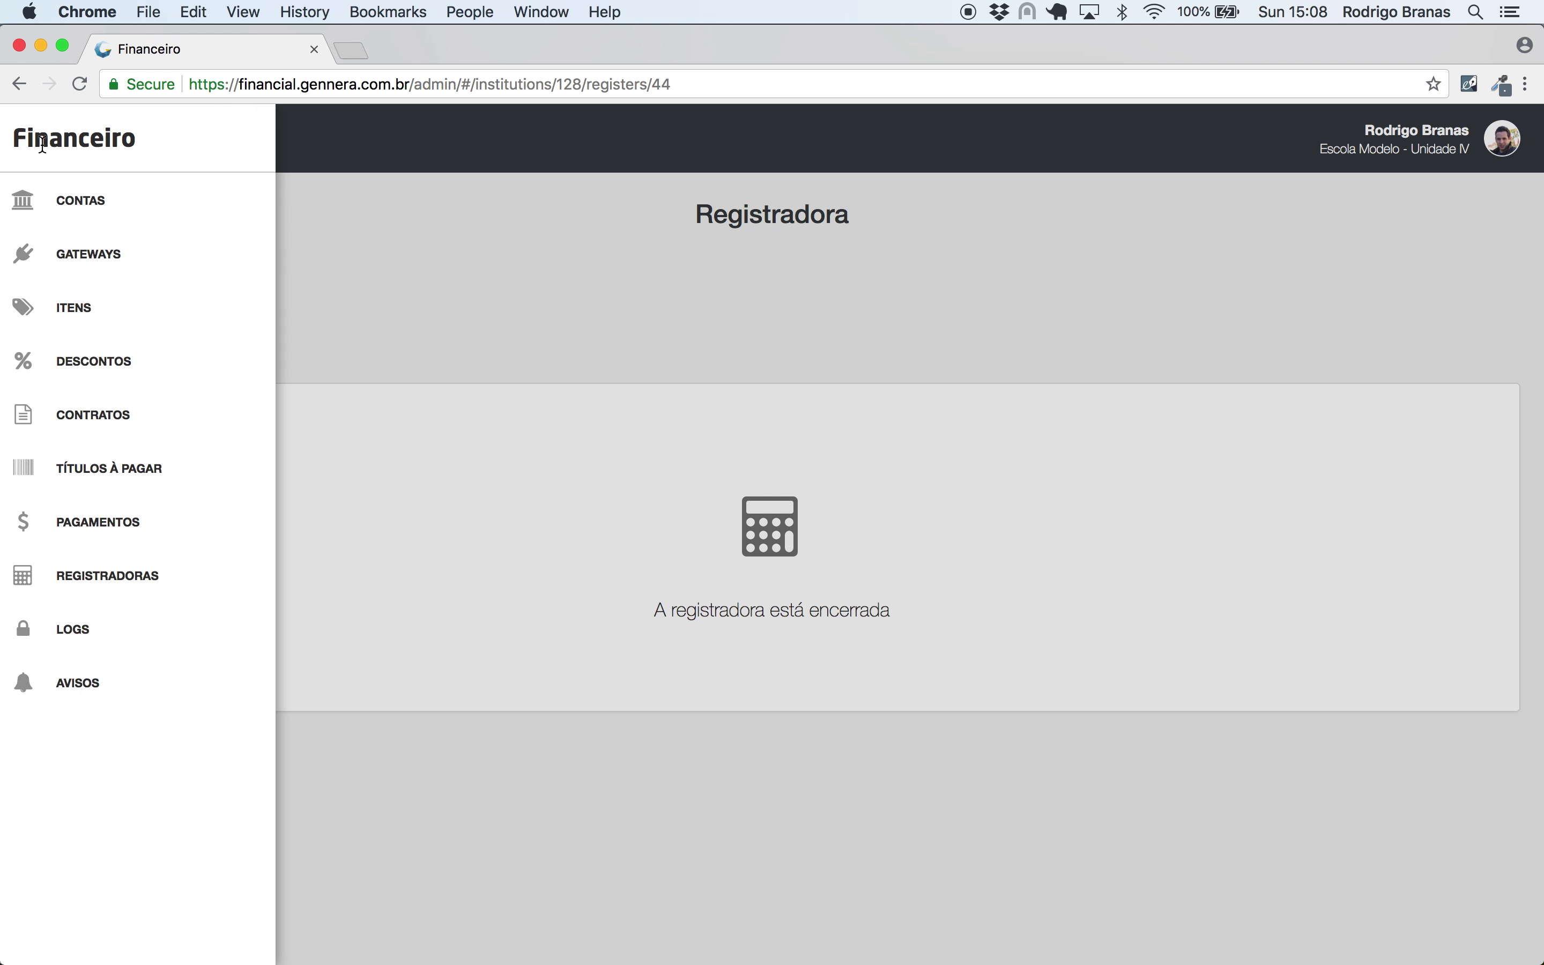
- Add a Banco-type account with description Santander on the Contas page
click(69, 216)
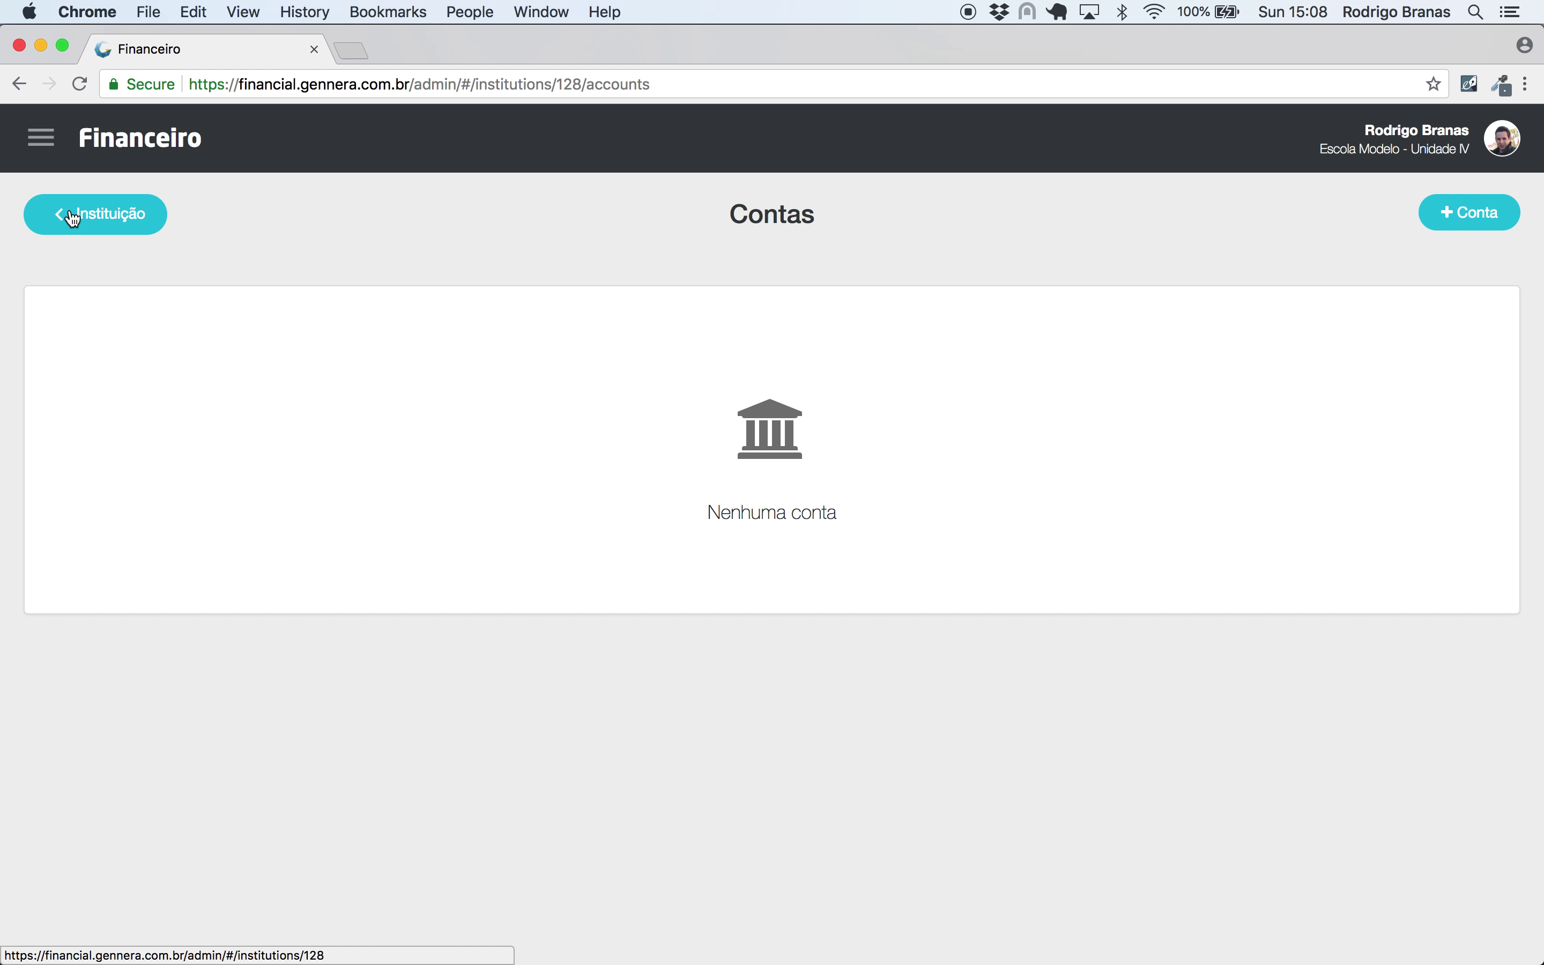
click(1439, 220)
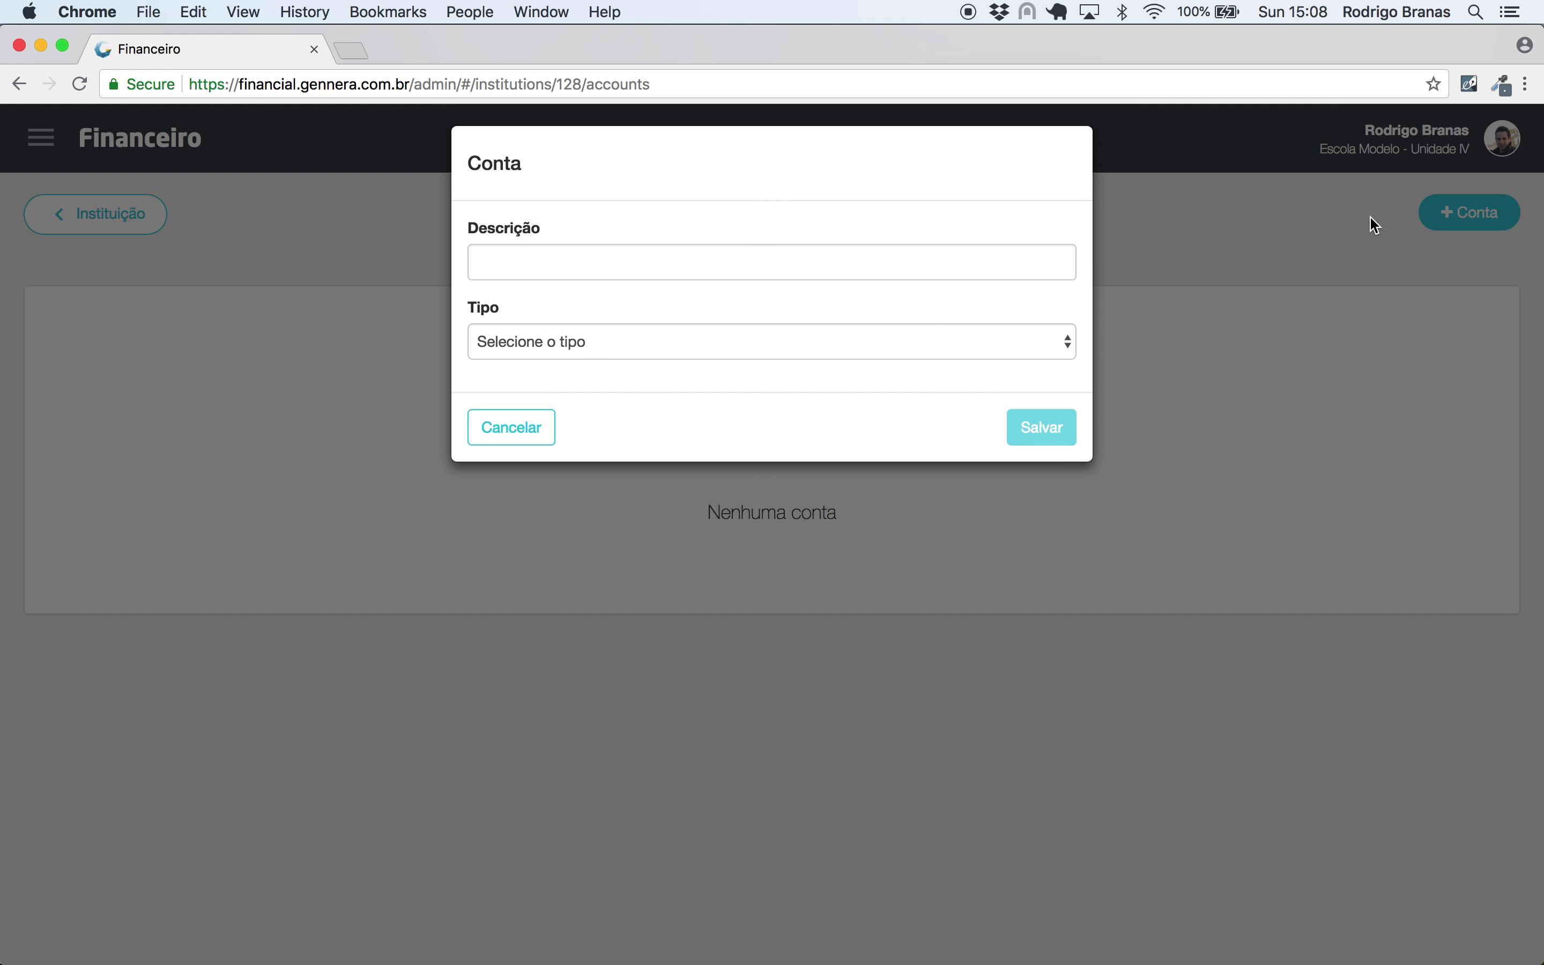
click(615, 350)
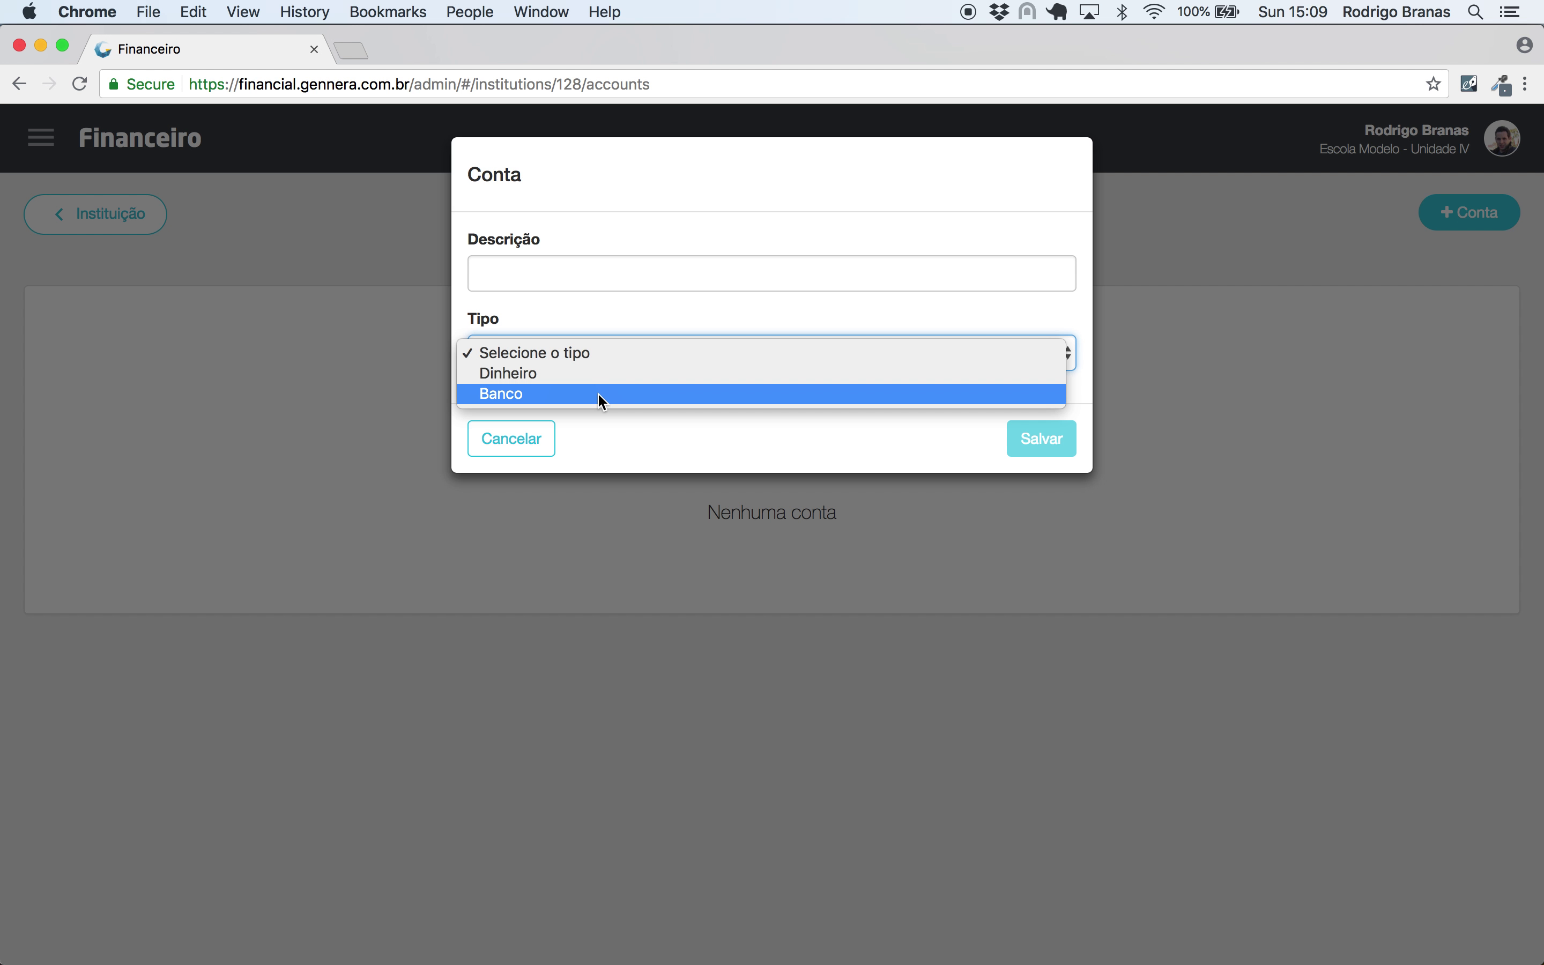
click(600, 394)
click(571, 286)
text(Santander)
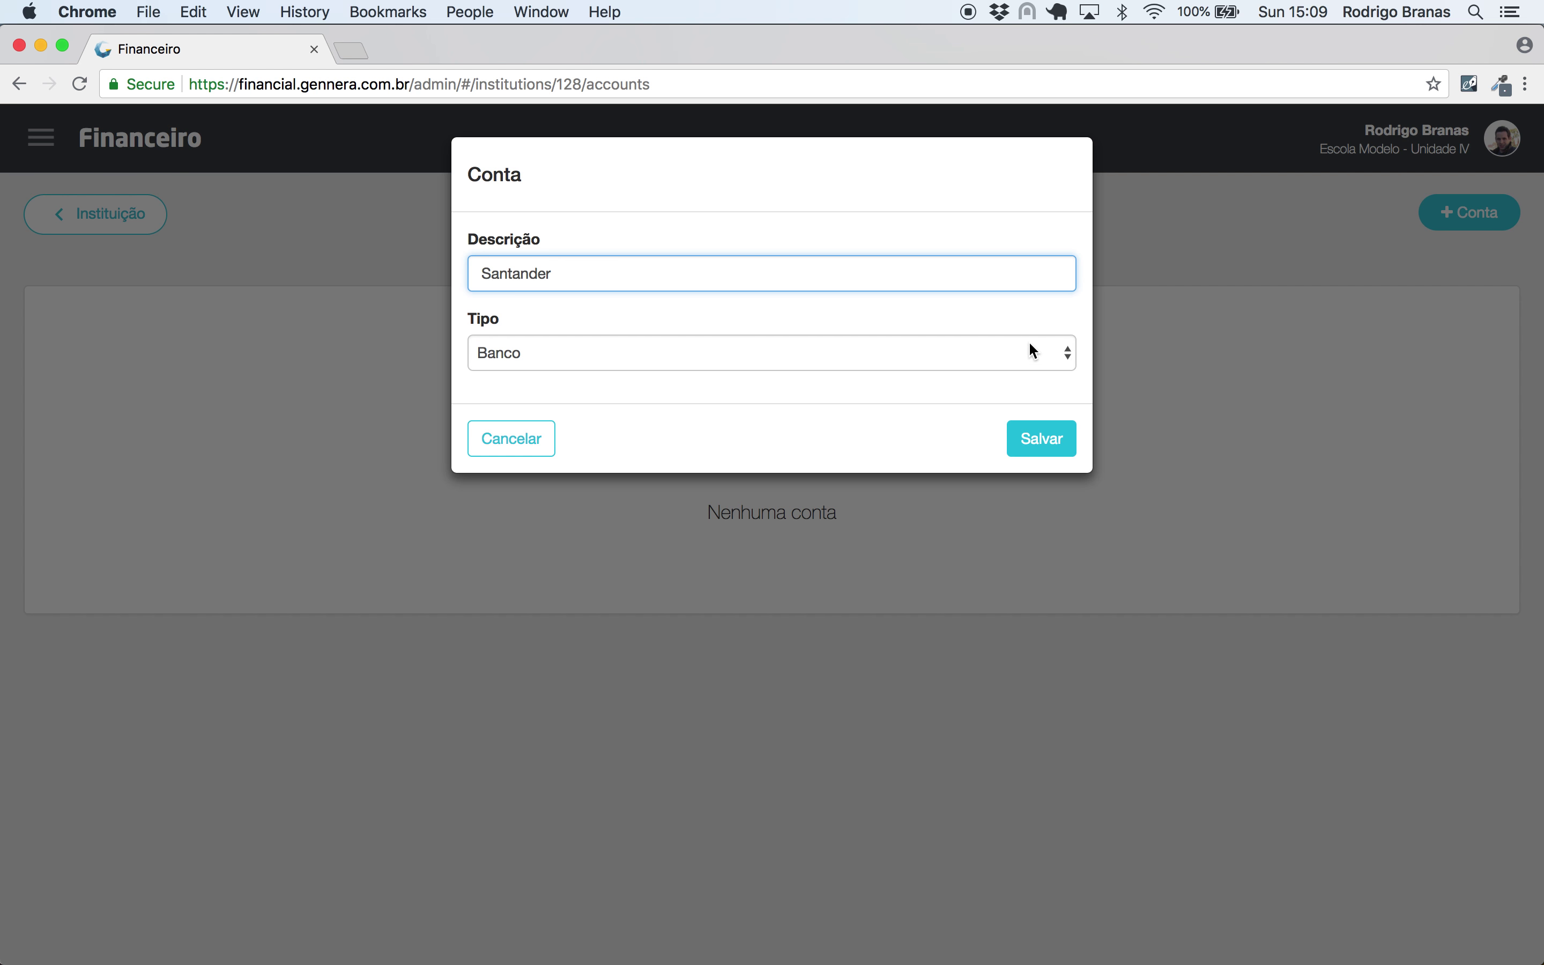
click(1040, 440)
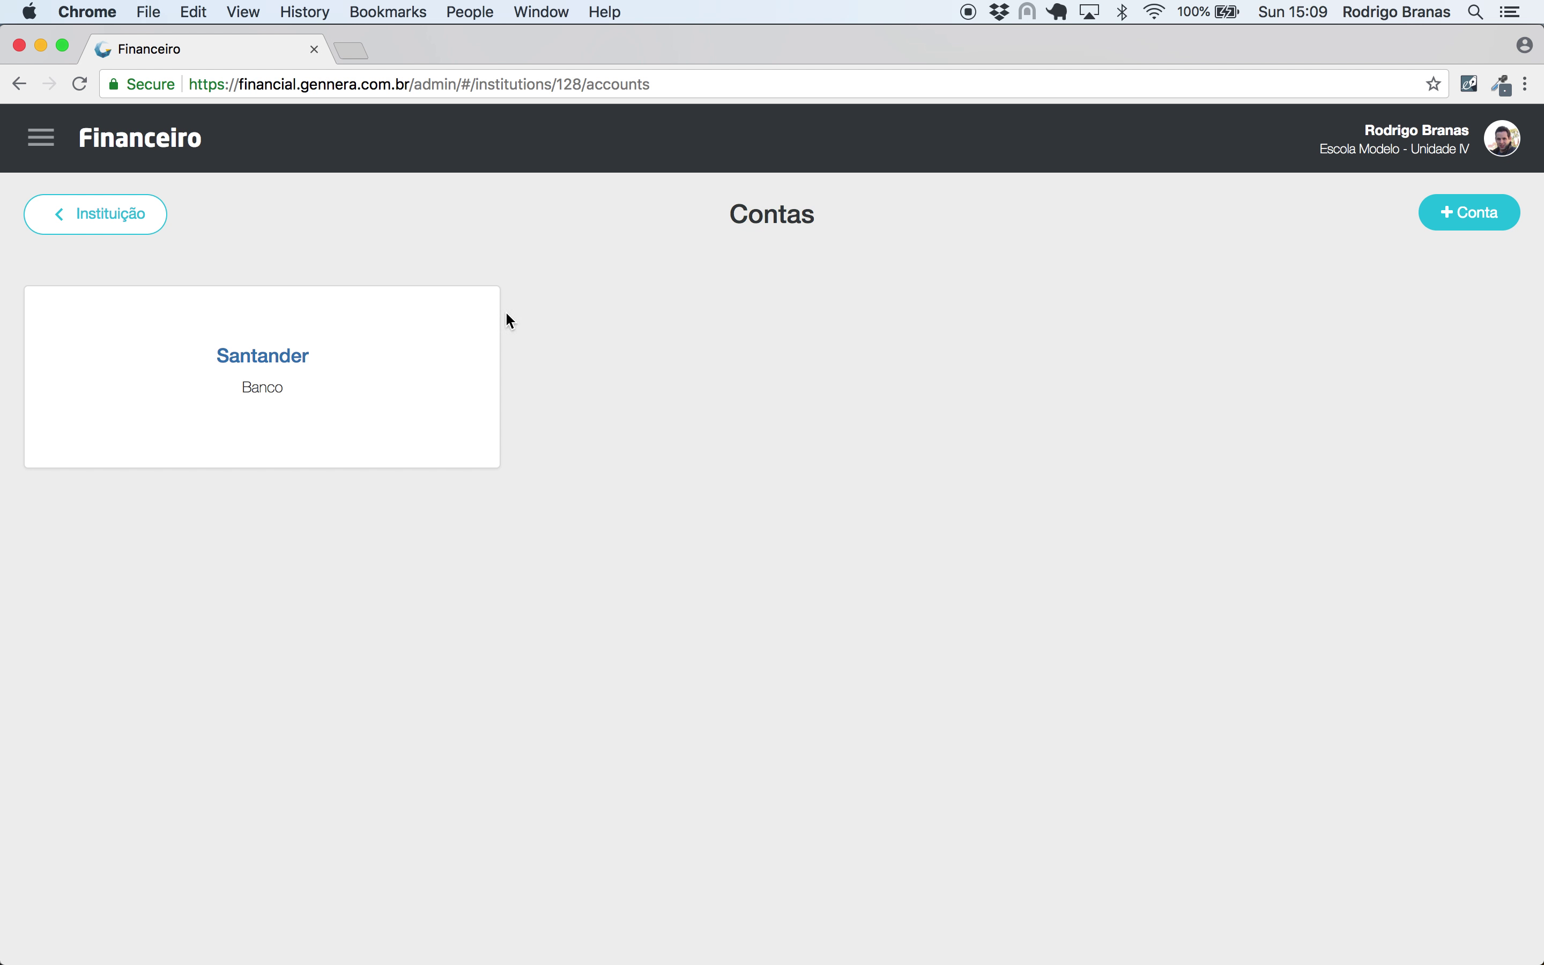
- Add a Crédito transaction 'Saldo inicial' of R$10.000,00 to the Santander account
click(255, 355)
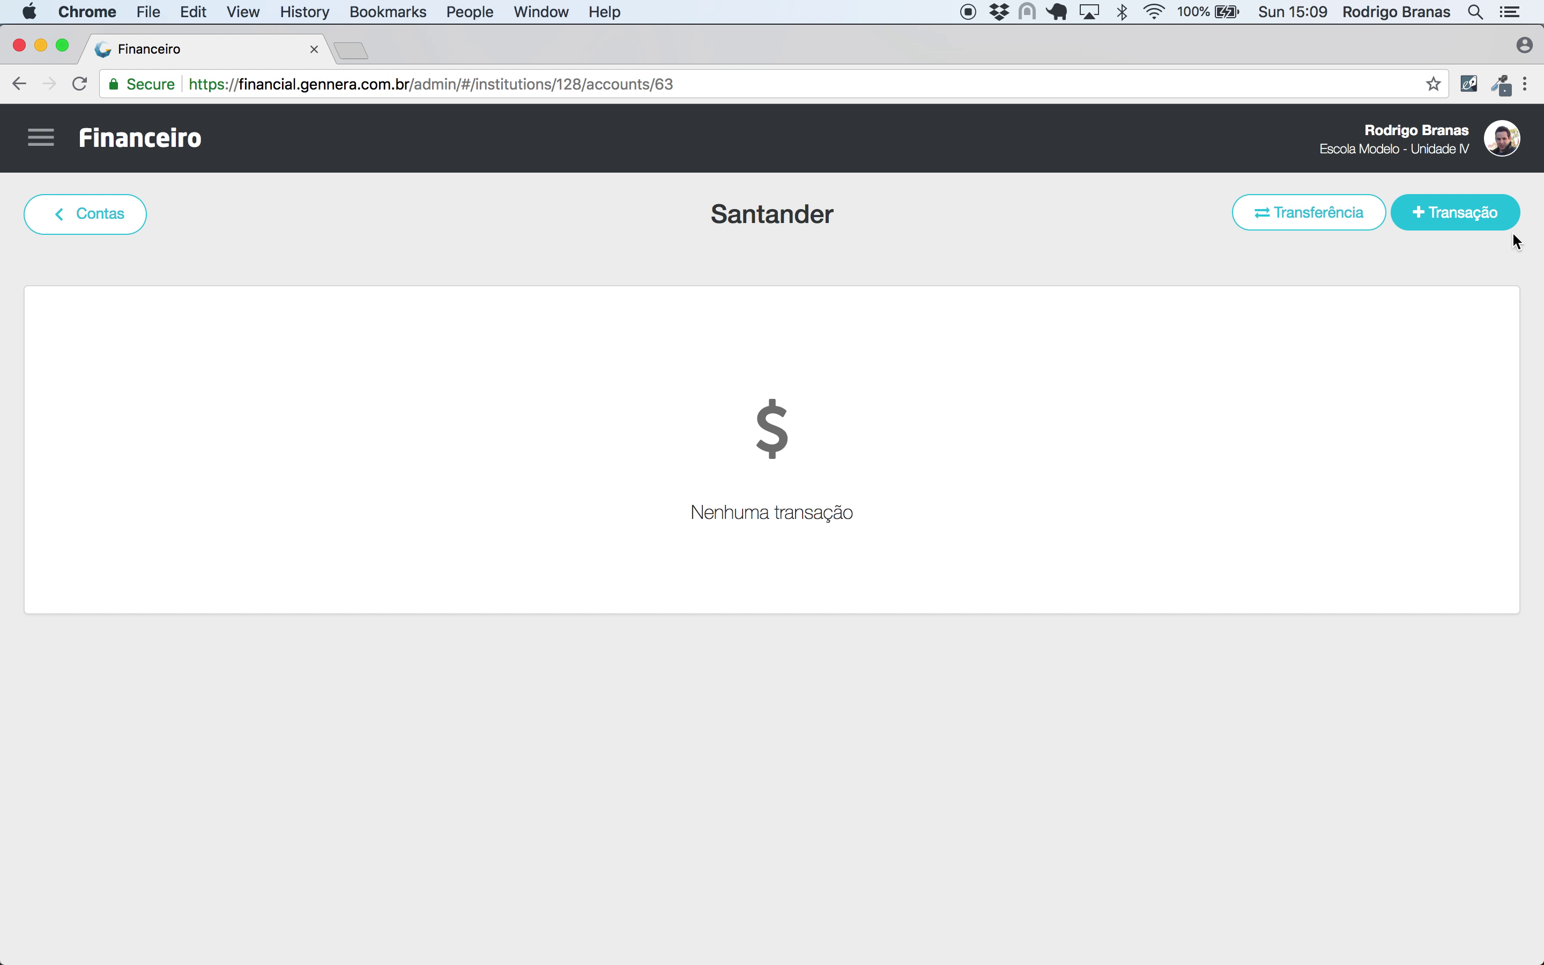
click(1498, 229)
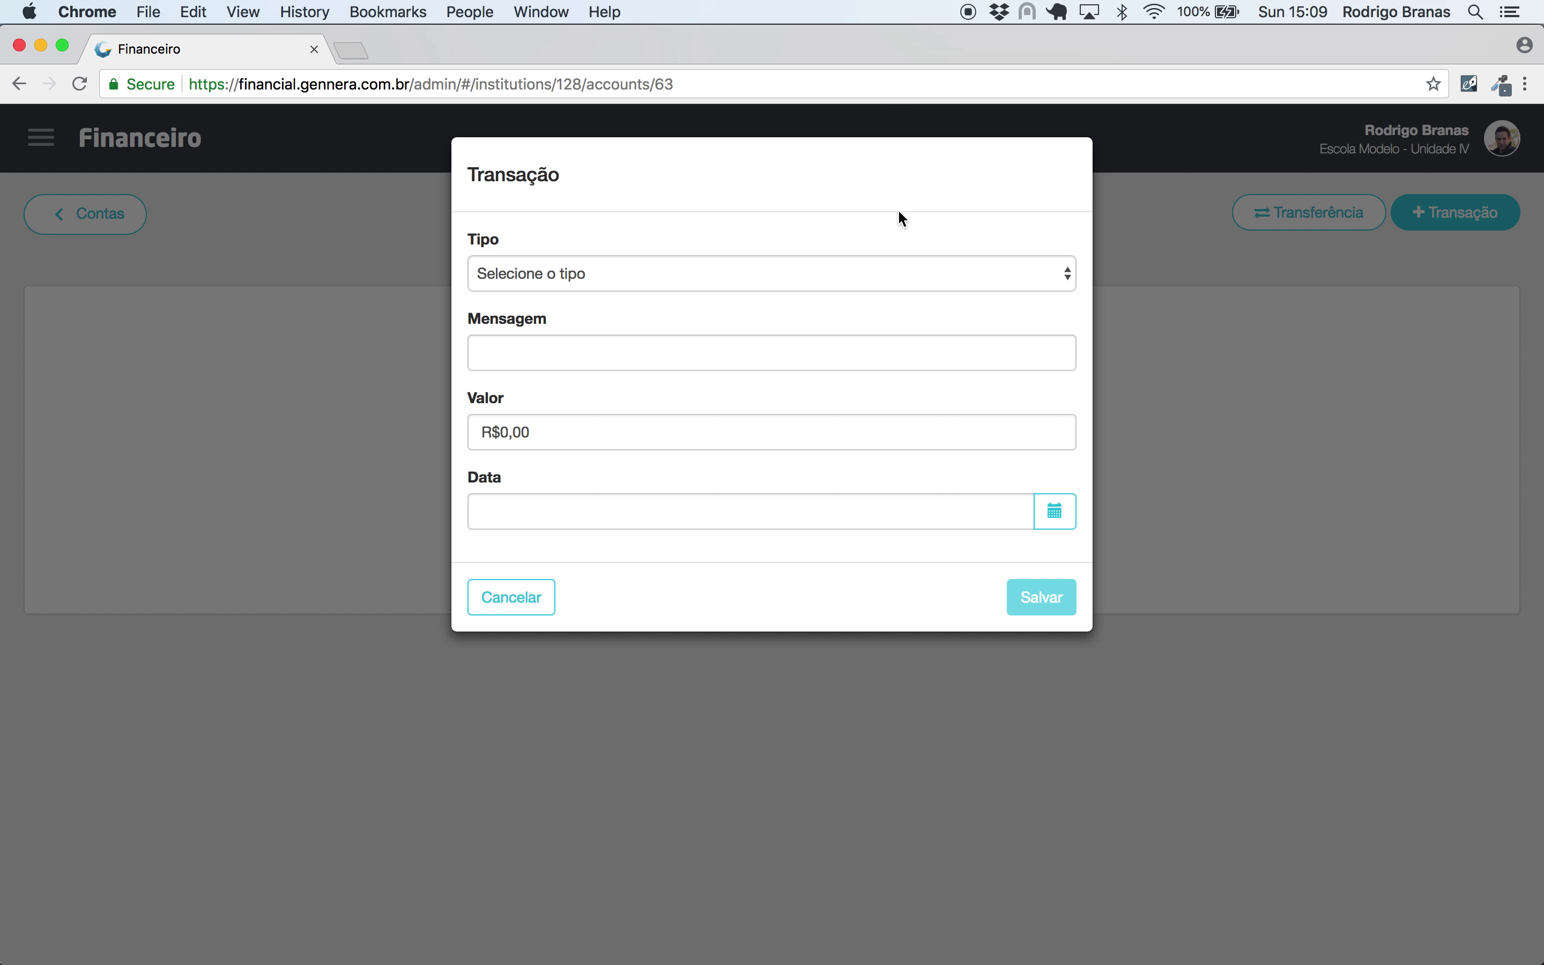
click(876, 273)
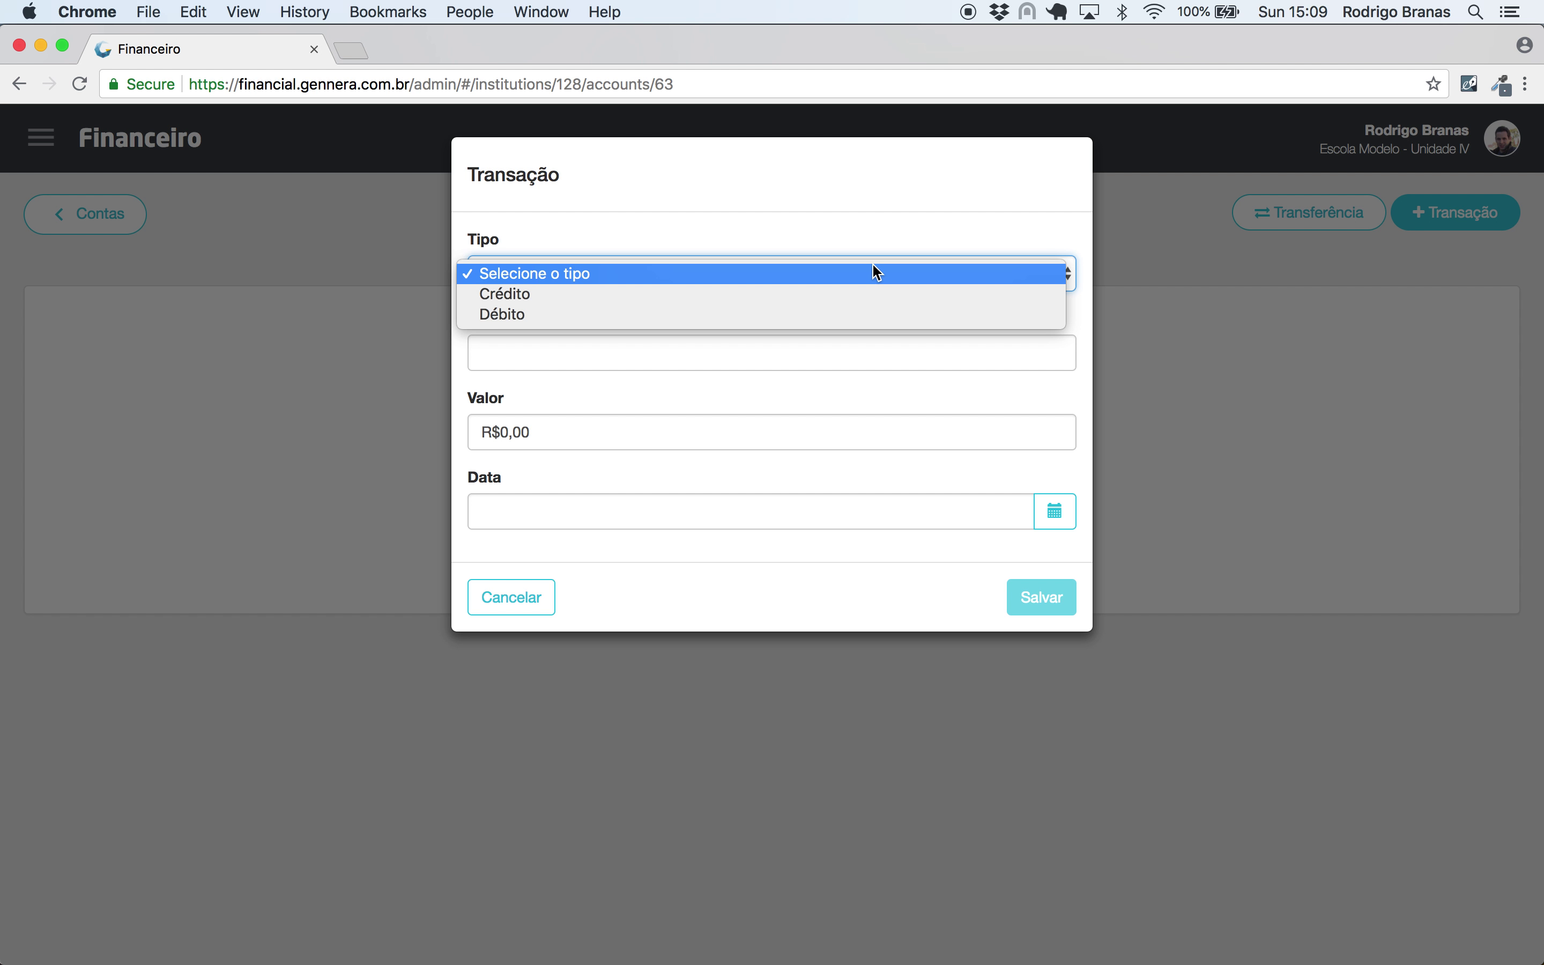
click(840, 297)
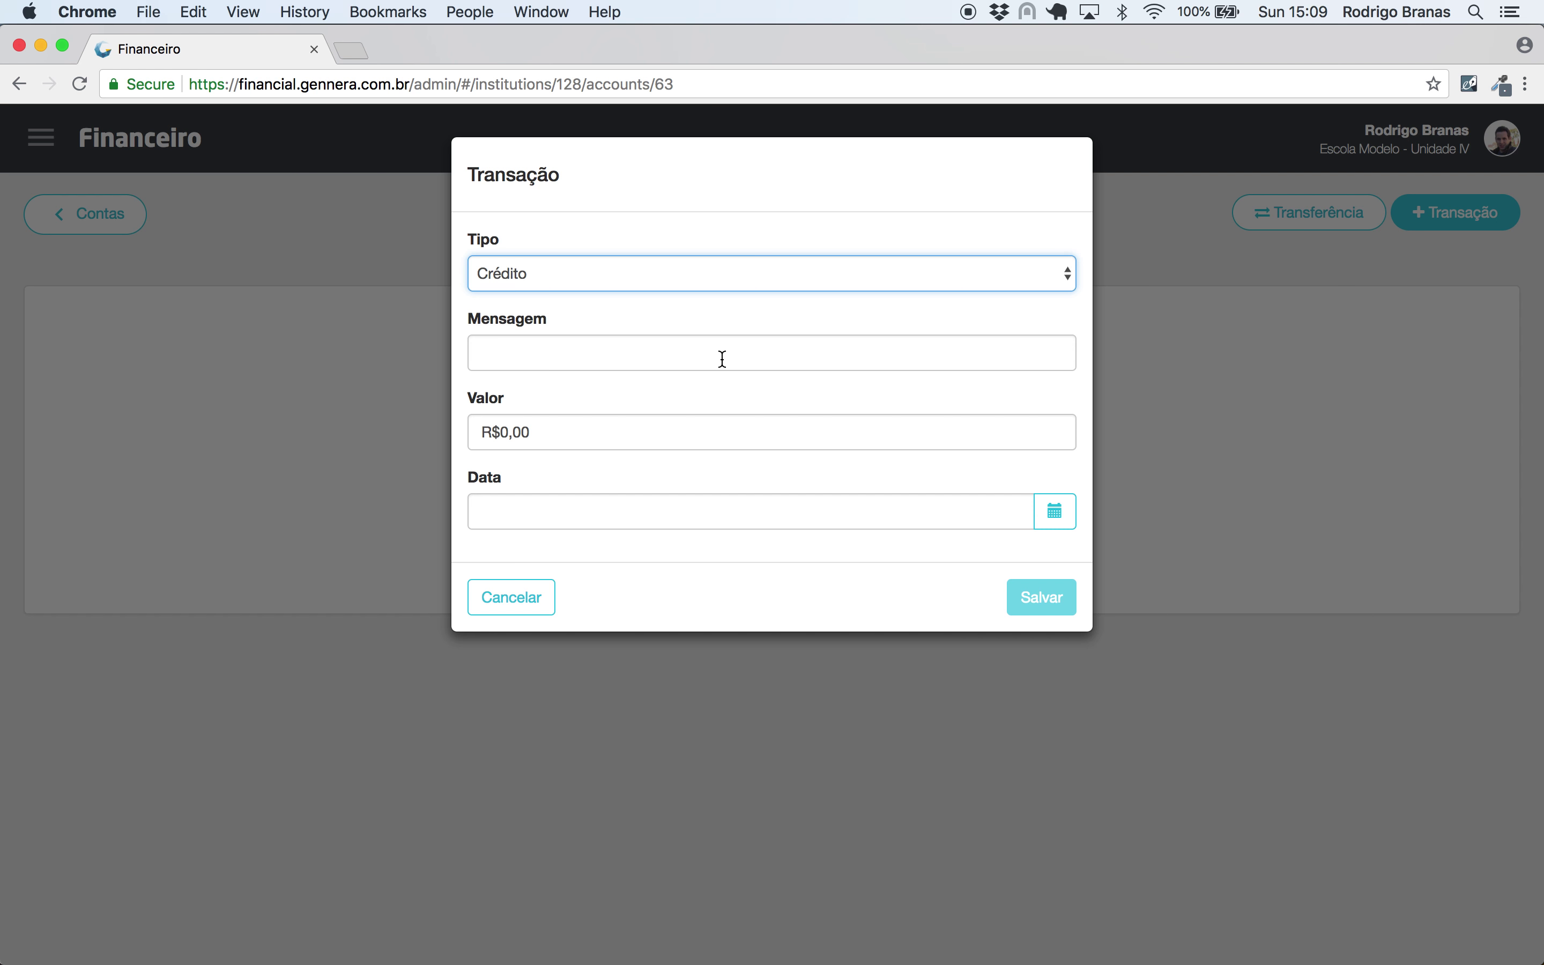
click(723, 359)
text(Saldo inicial)
key(Tab)
text(10000)
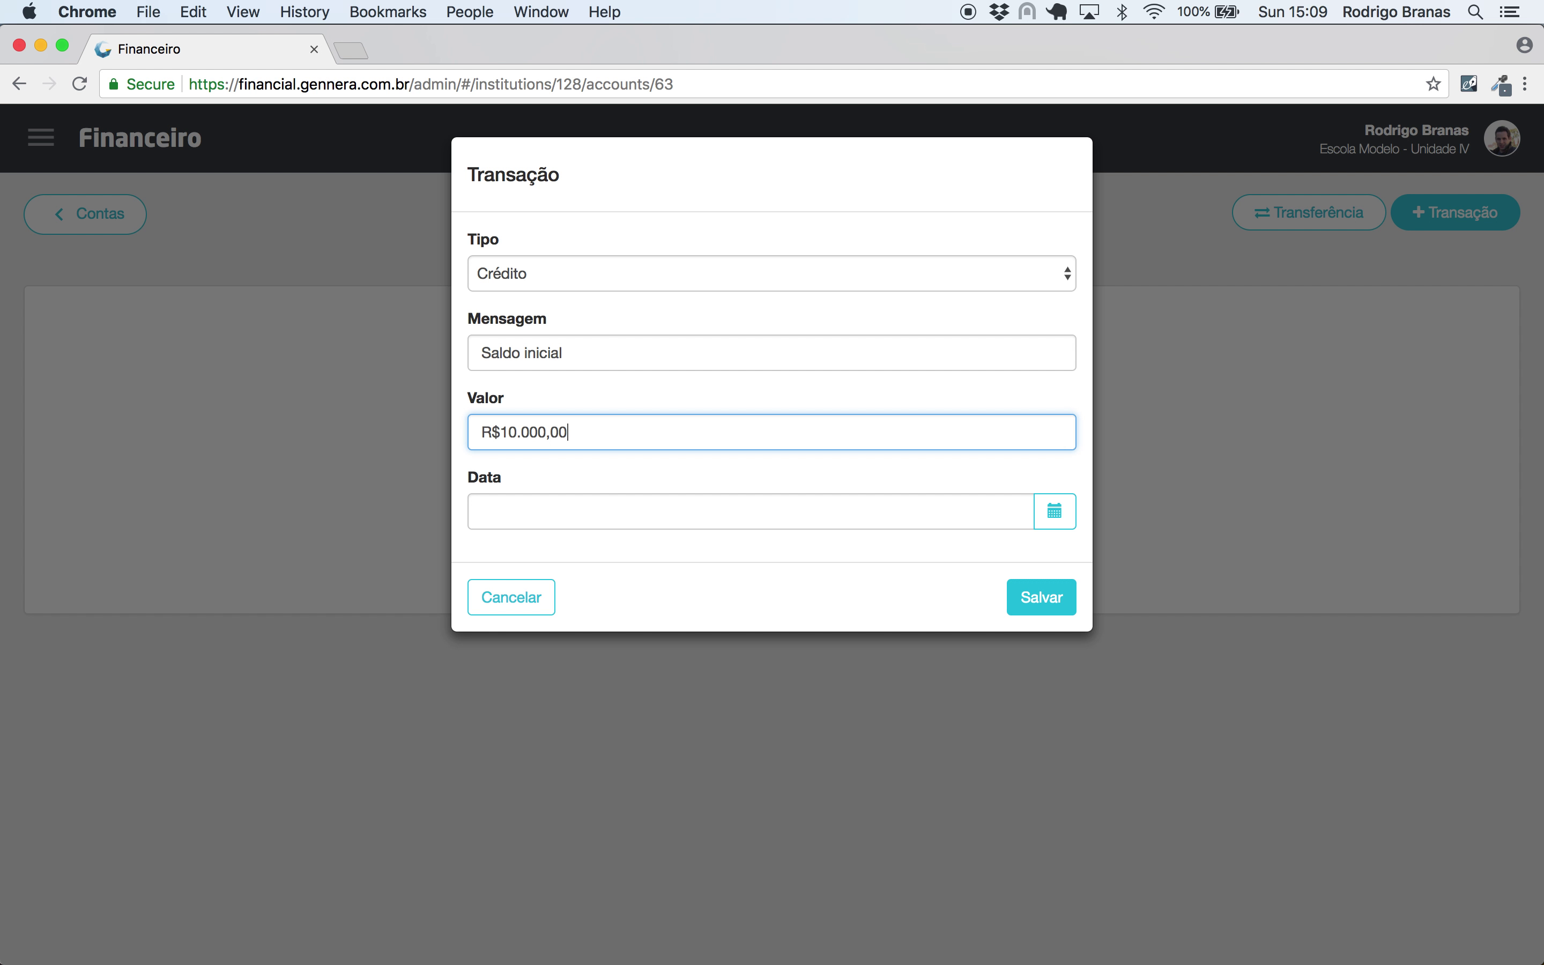
click(1057, 597)
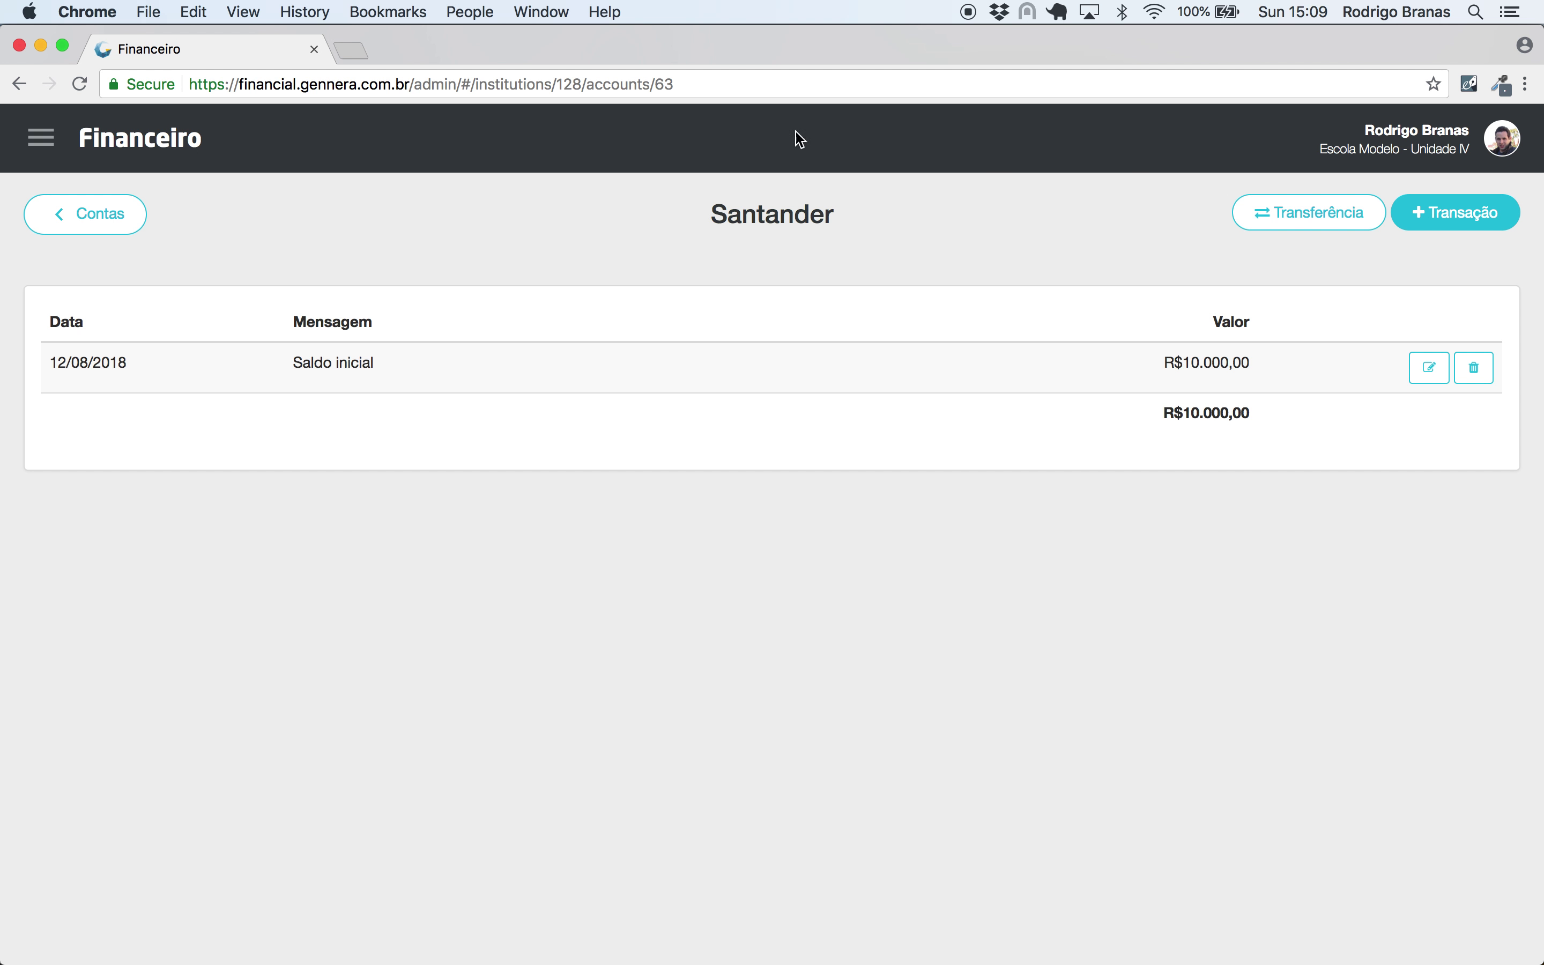
click(102, 214)
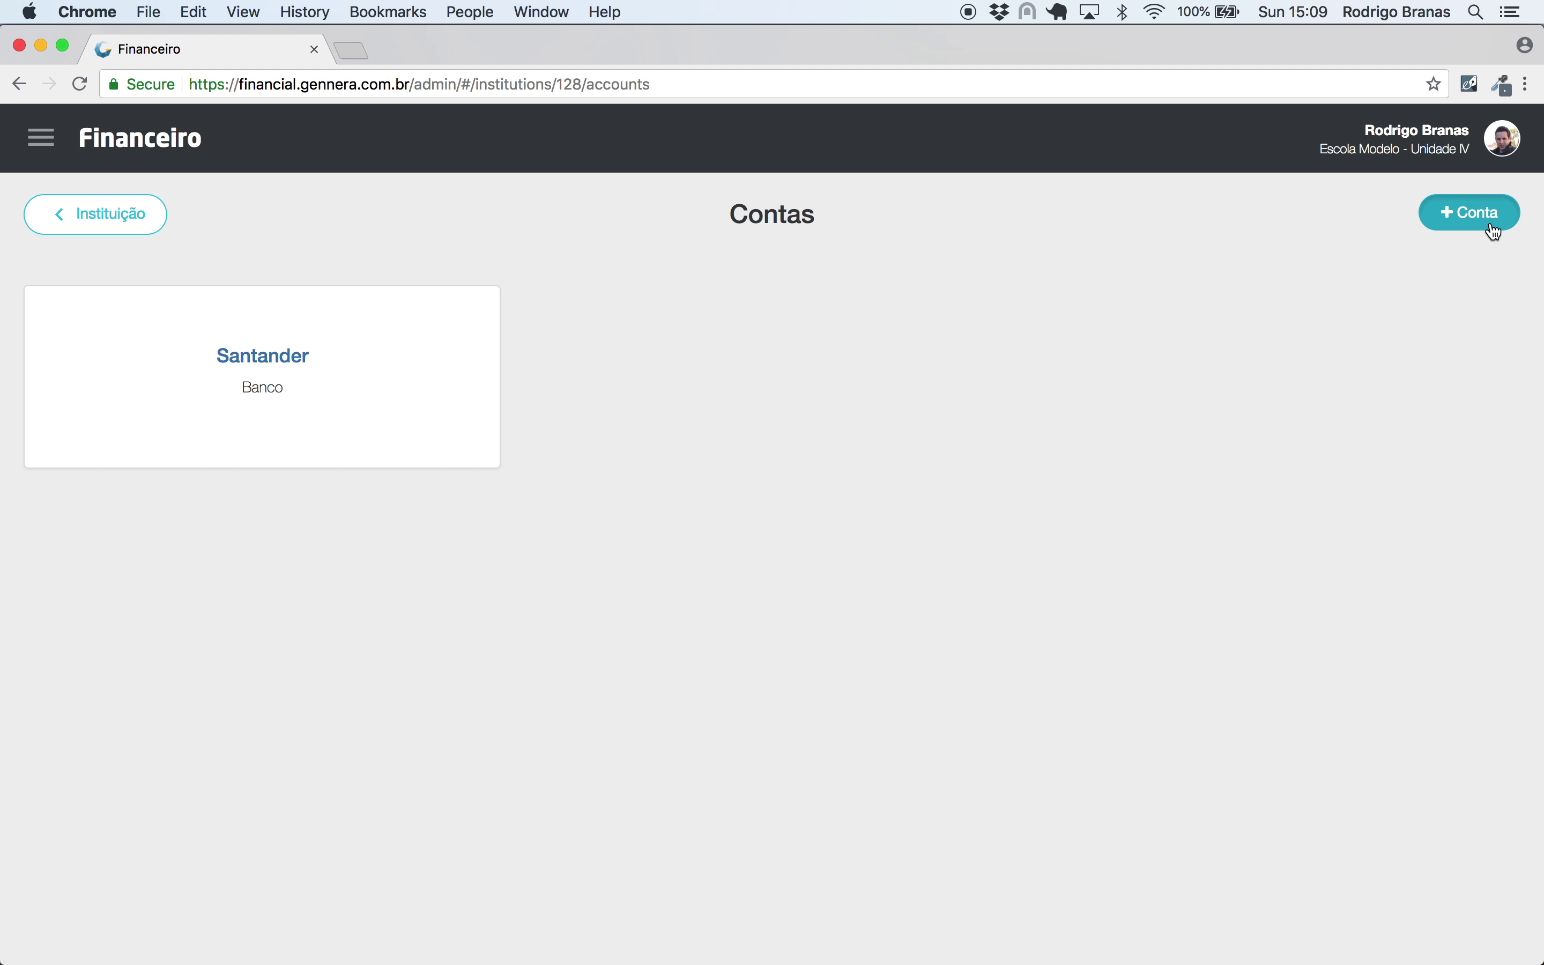
- Create a Dinheiro-type account named Caixa
click(1487, 217)
click(661, 274)
text(Caixa)
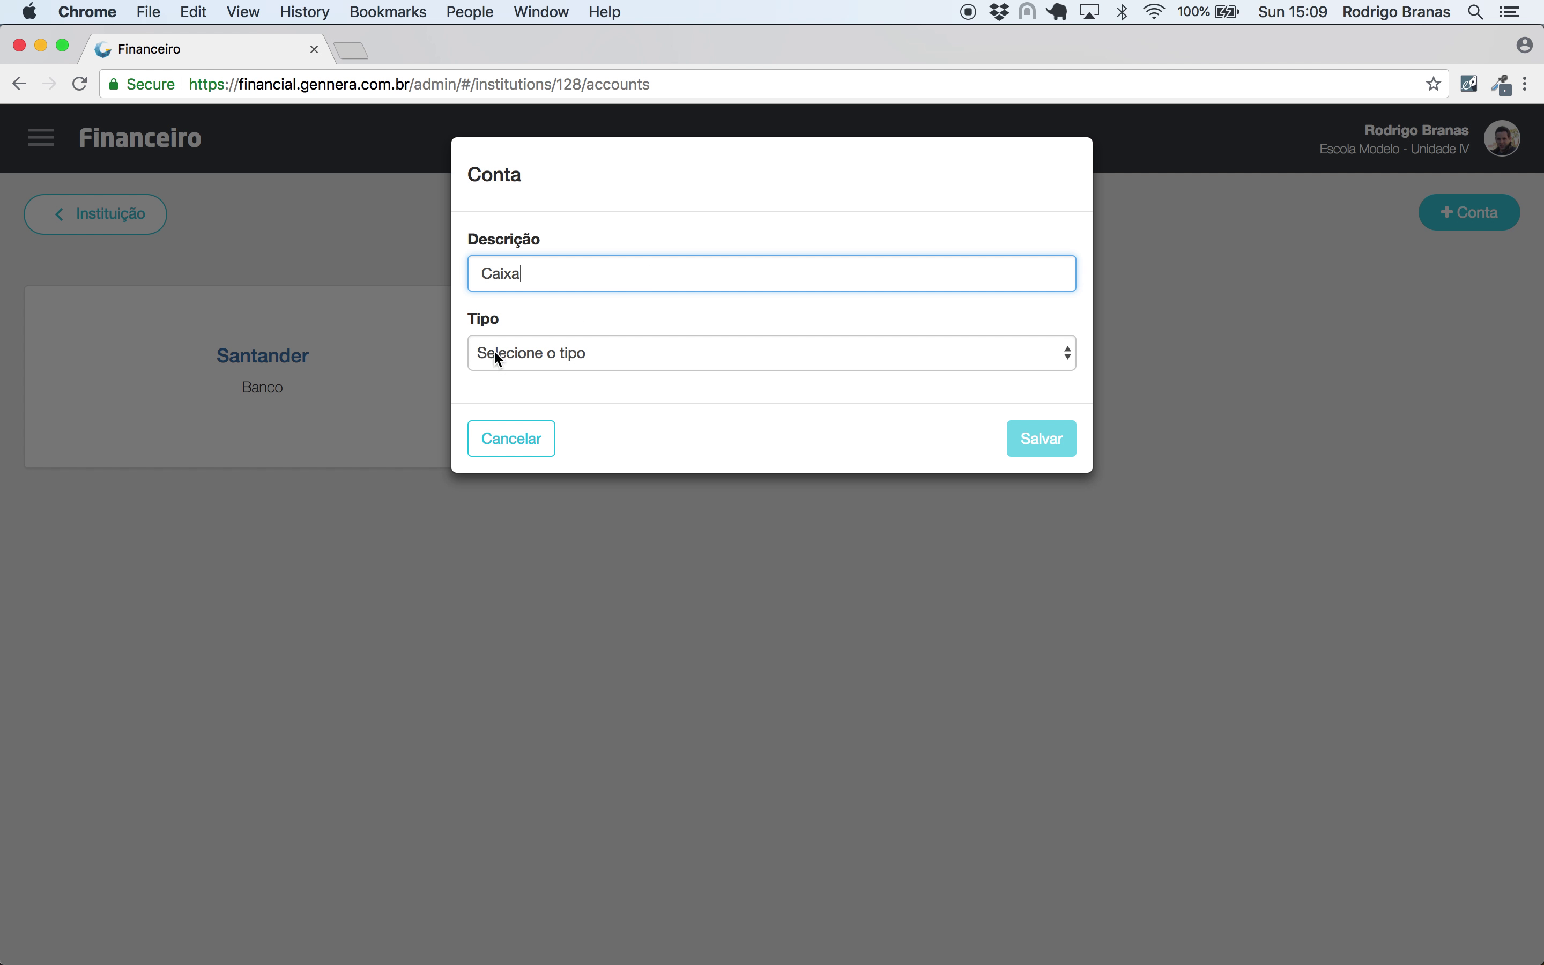
click(534, 362)
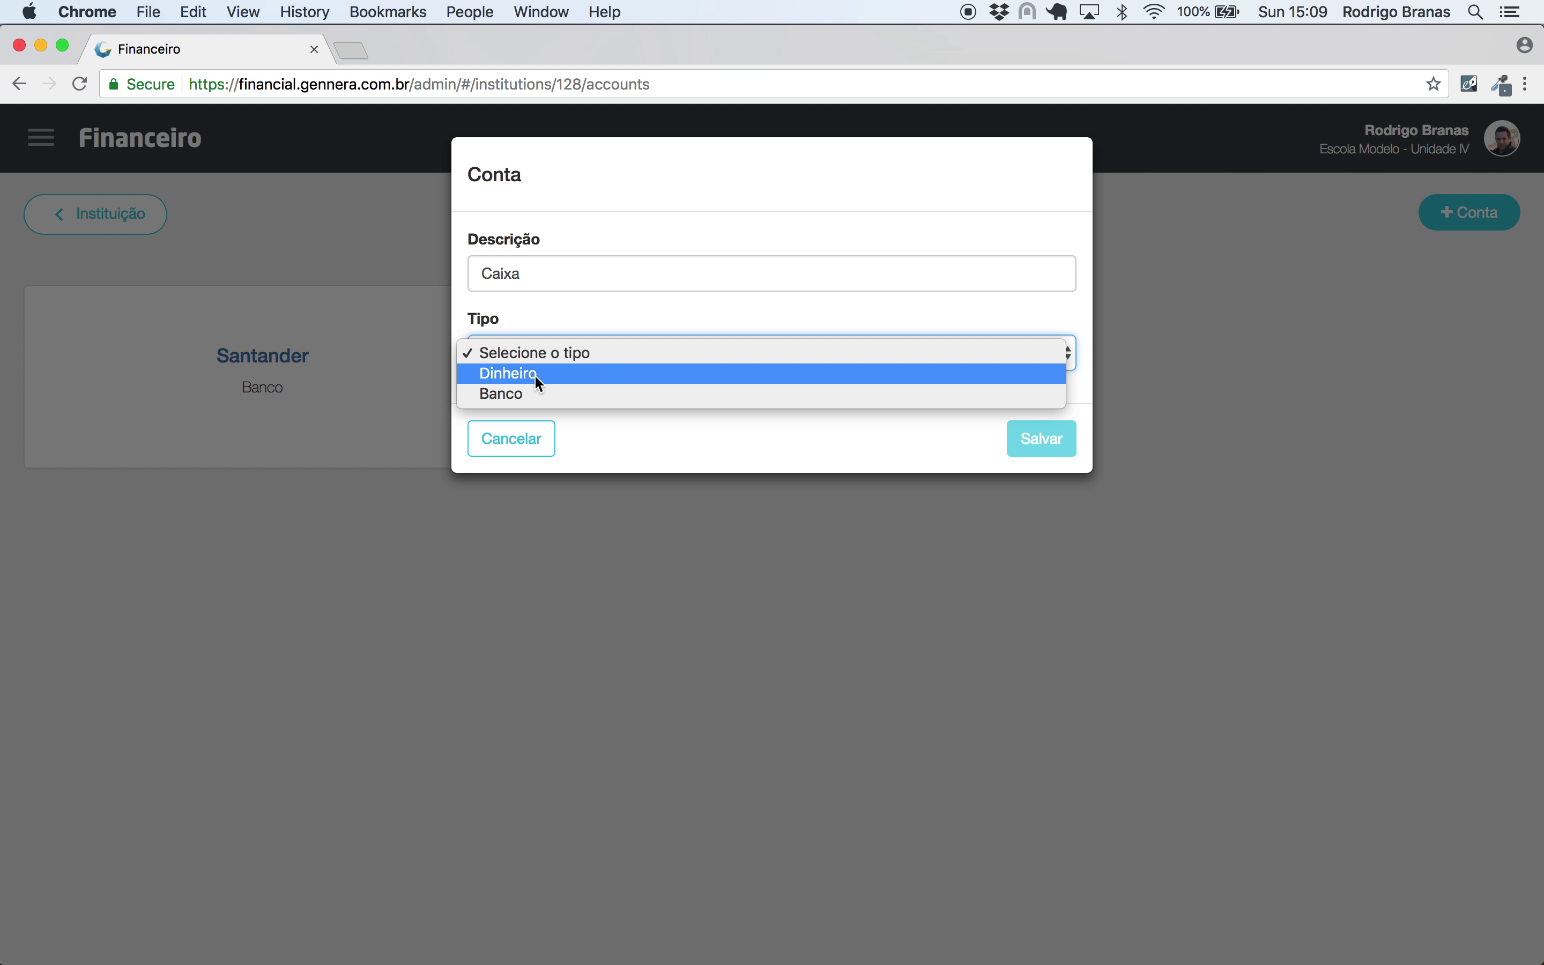
click(535, 374)
click(1030, 439)
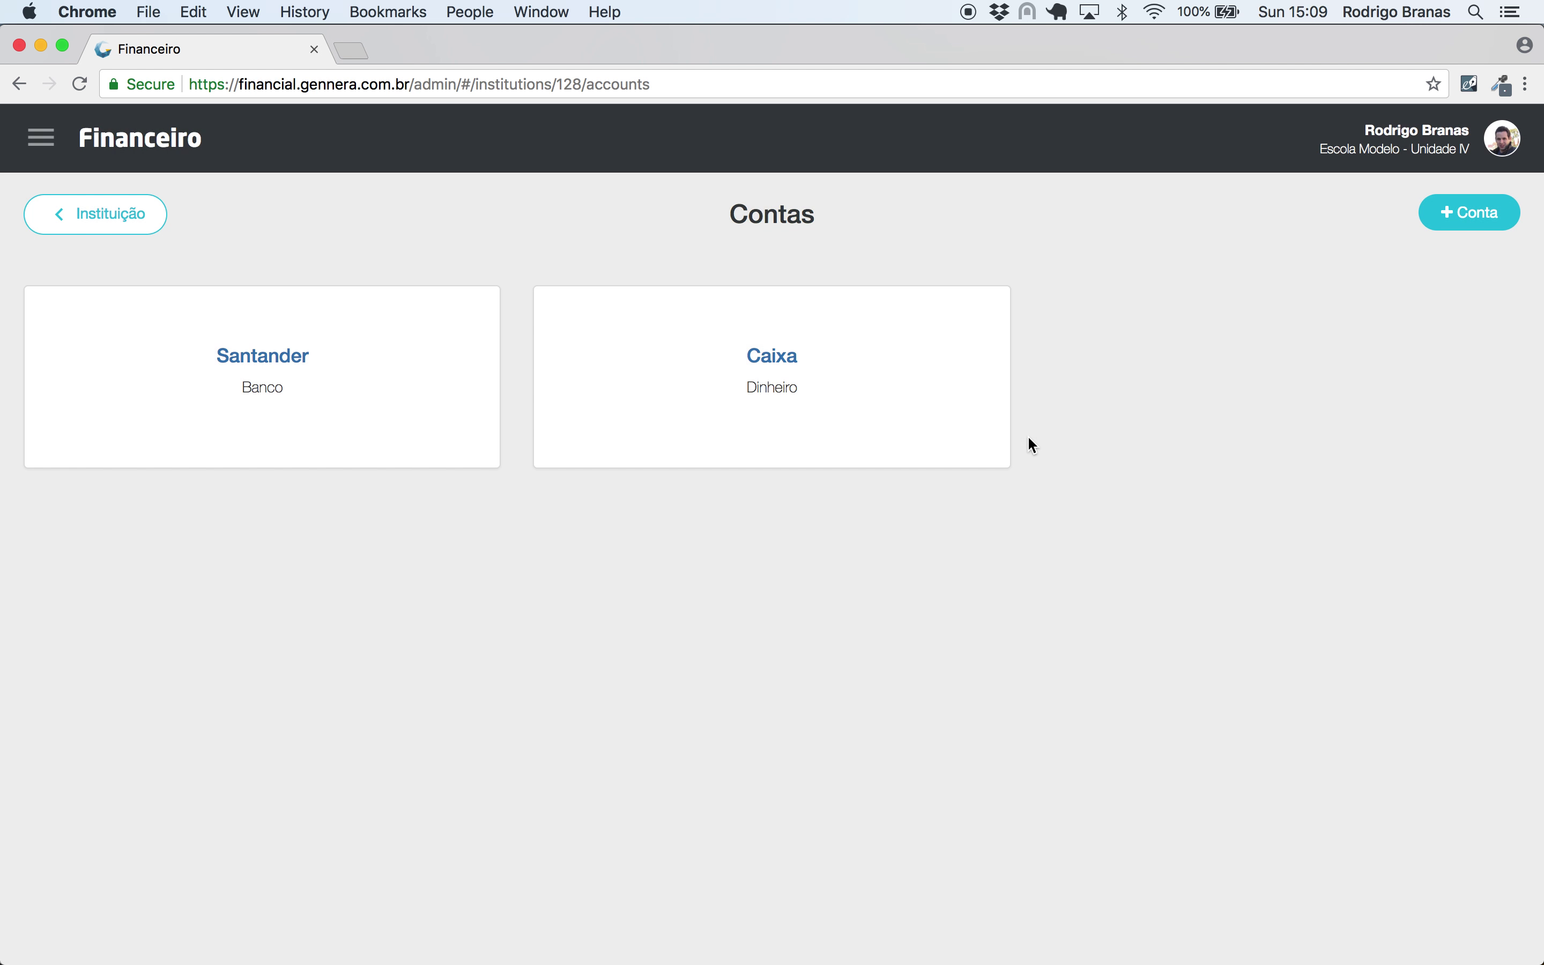
- Transfer R$200,00 from Santander to Caixa and open the Caixa account
click(253, 358)
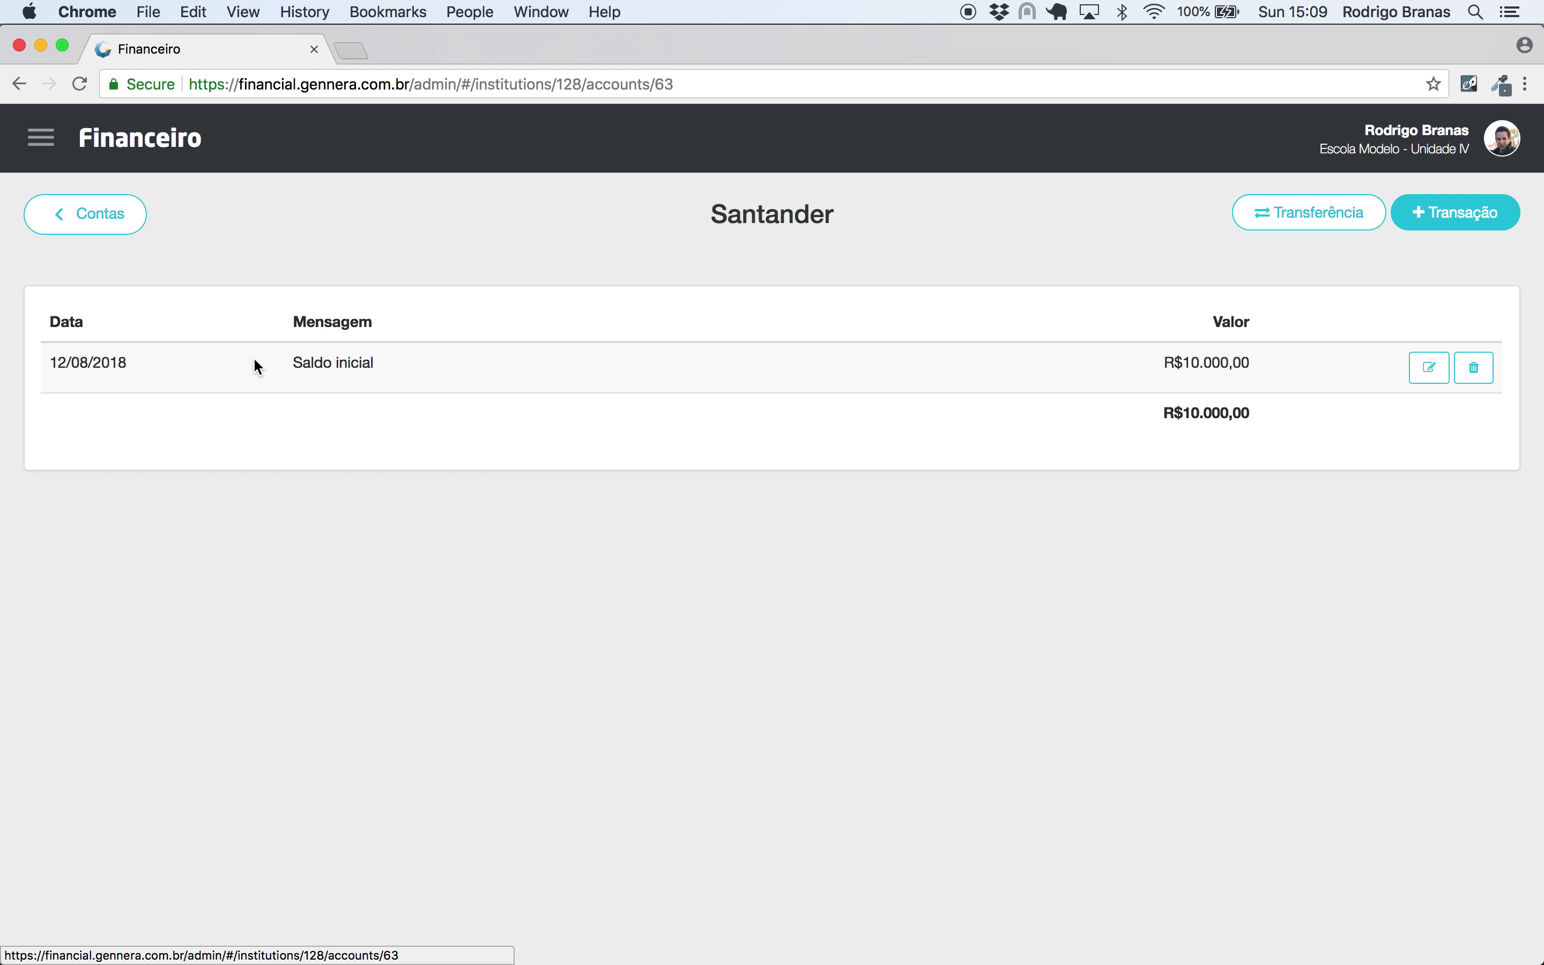
click(1302, 220)
click(605, 280)
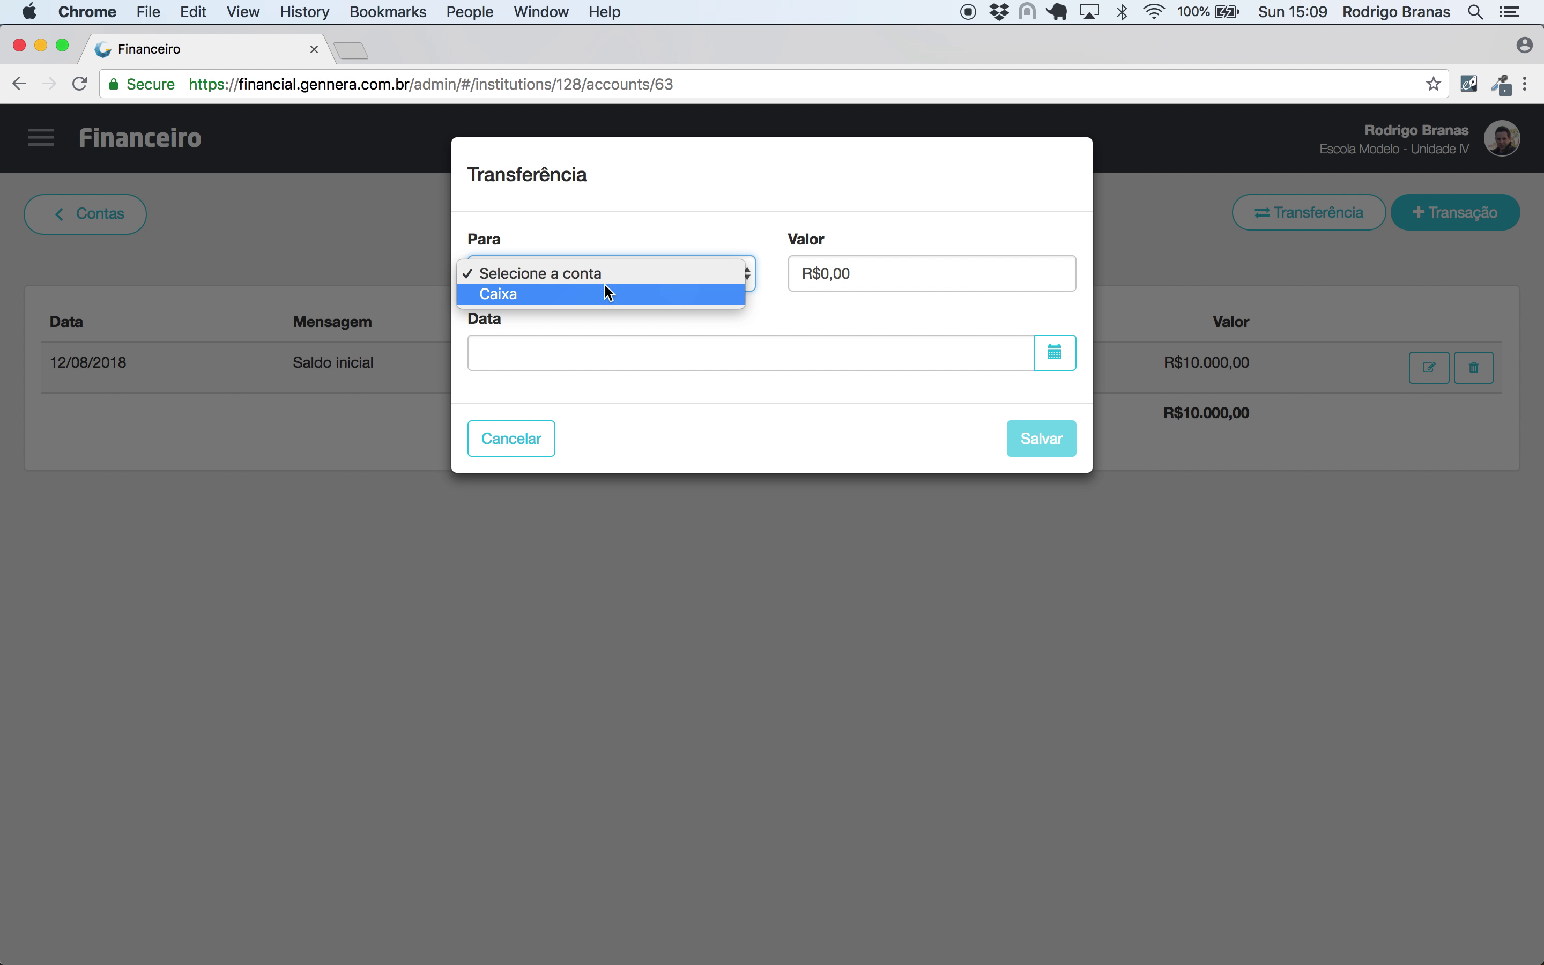
click(746, 291)
click(1018, 273)
text(20000)
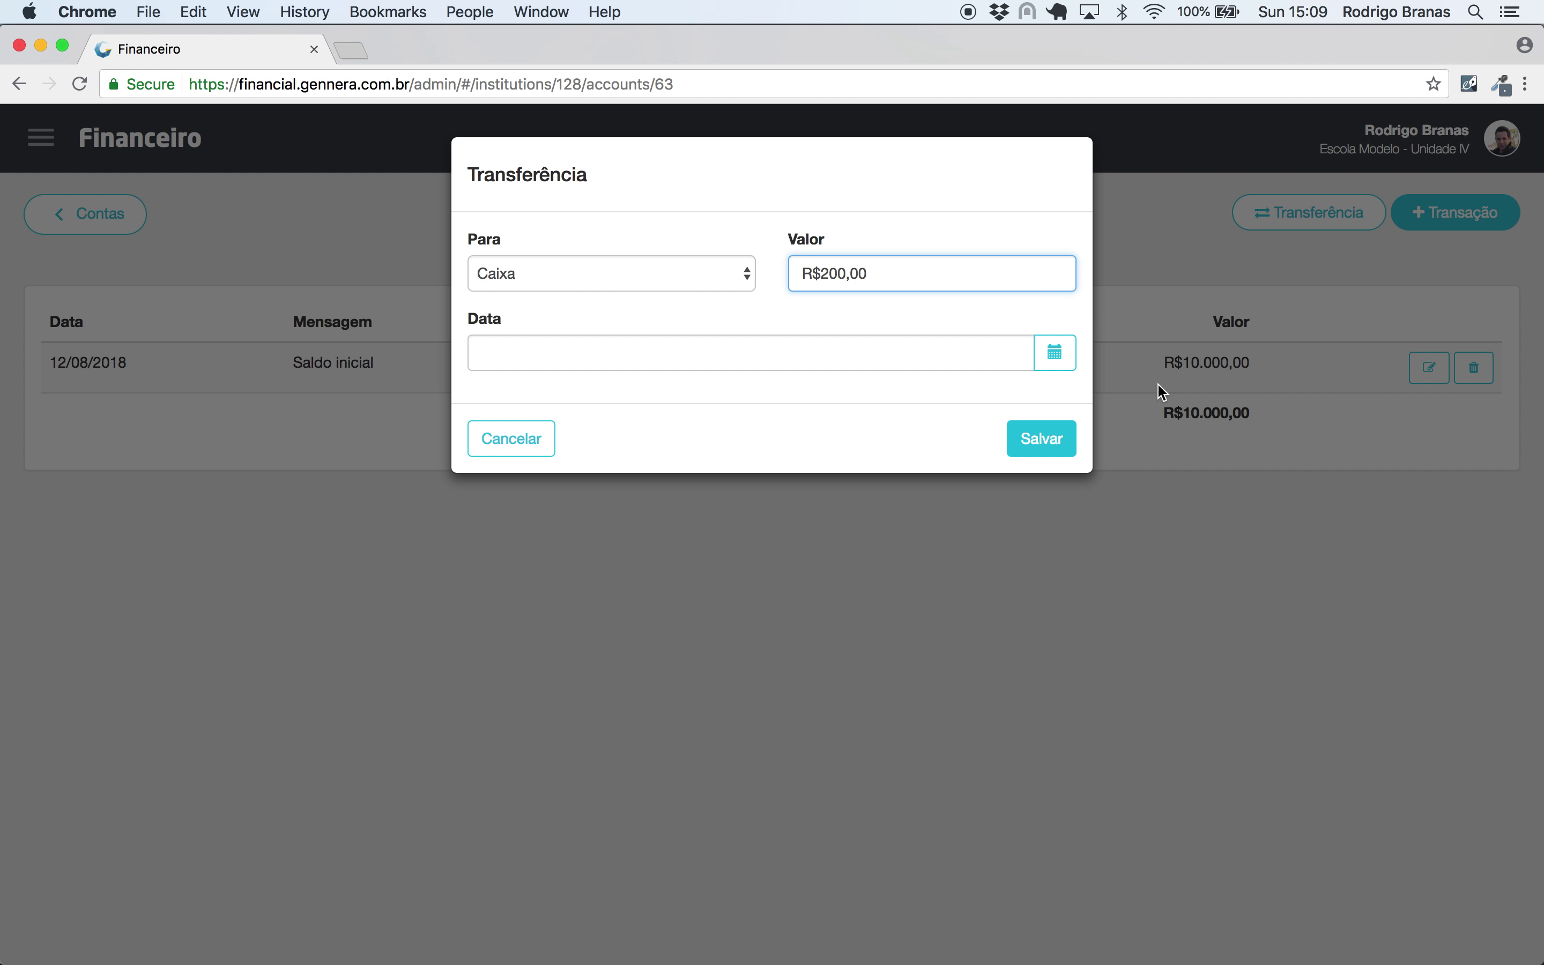
click(1054, 438)
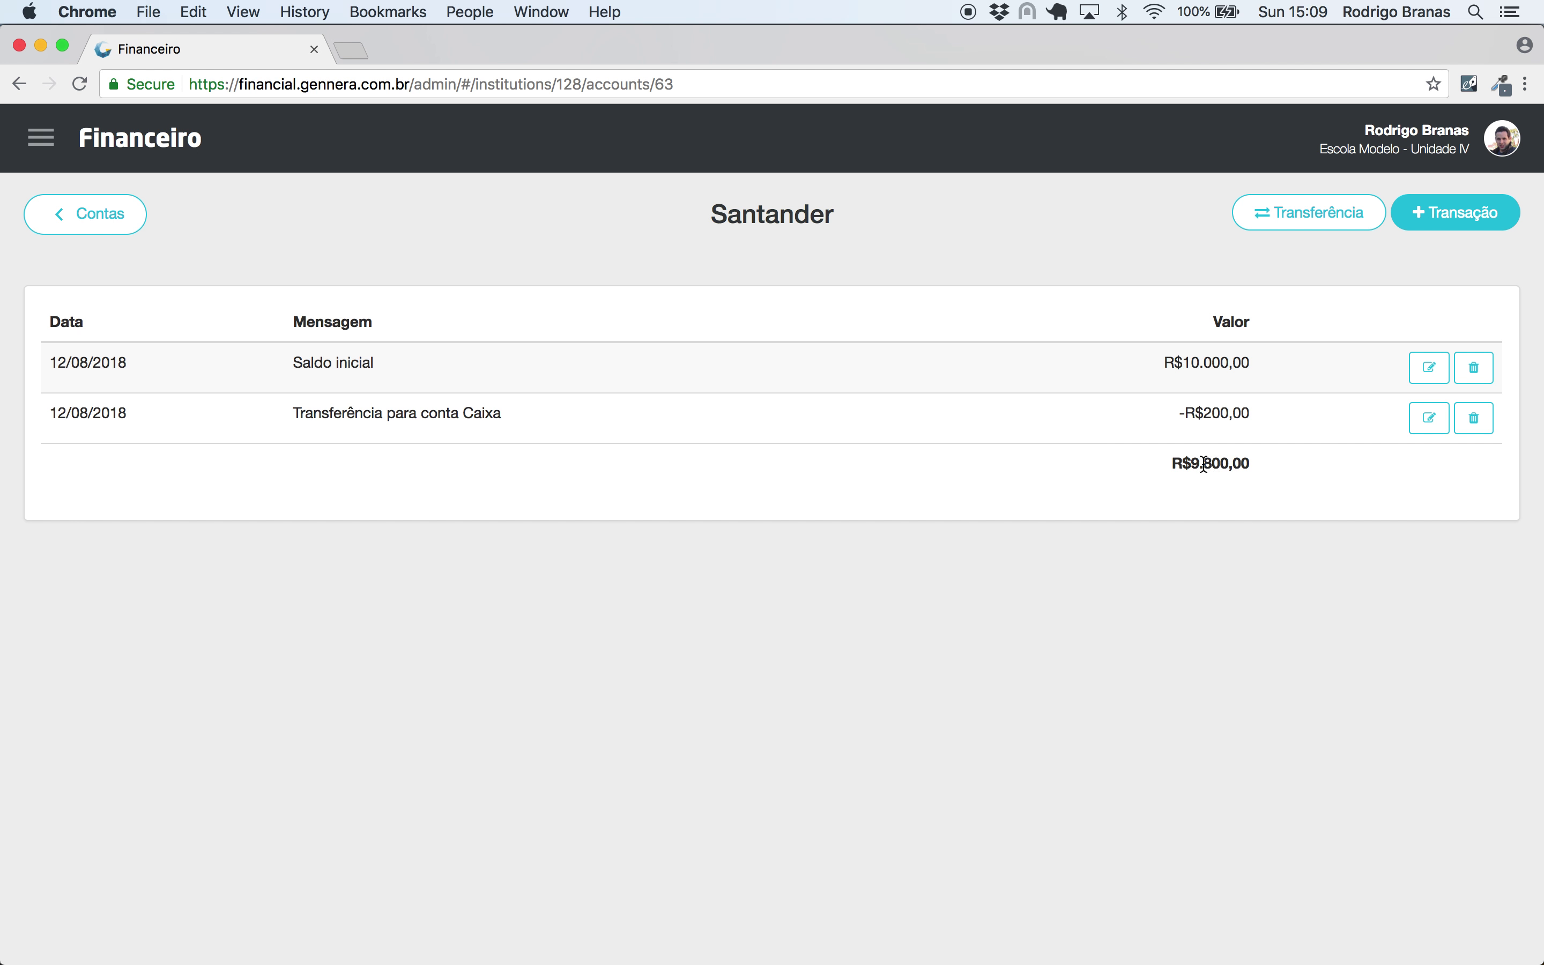
click(112, 213)
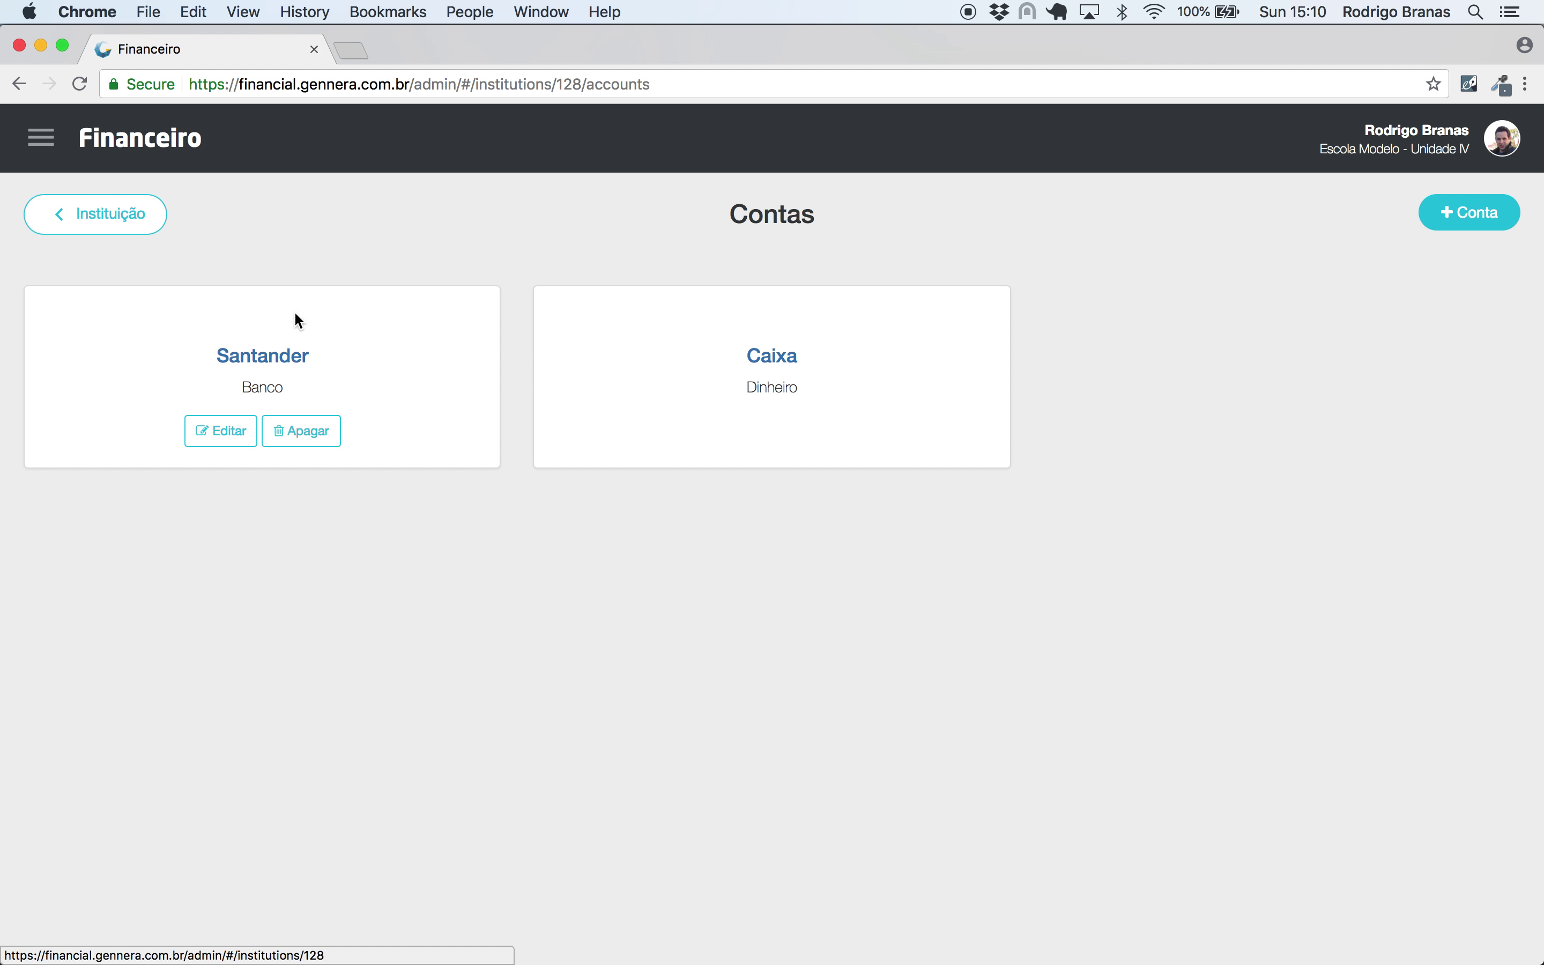
click(785, 365)
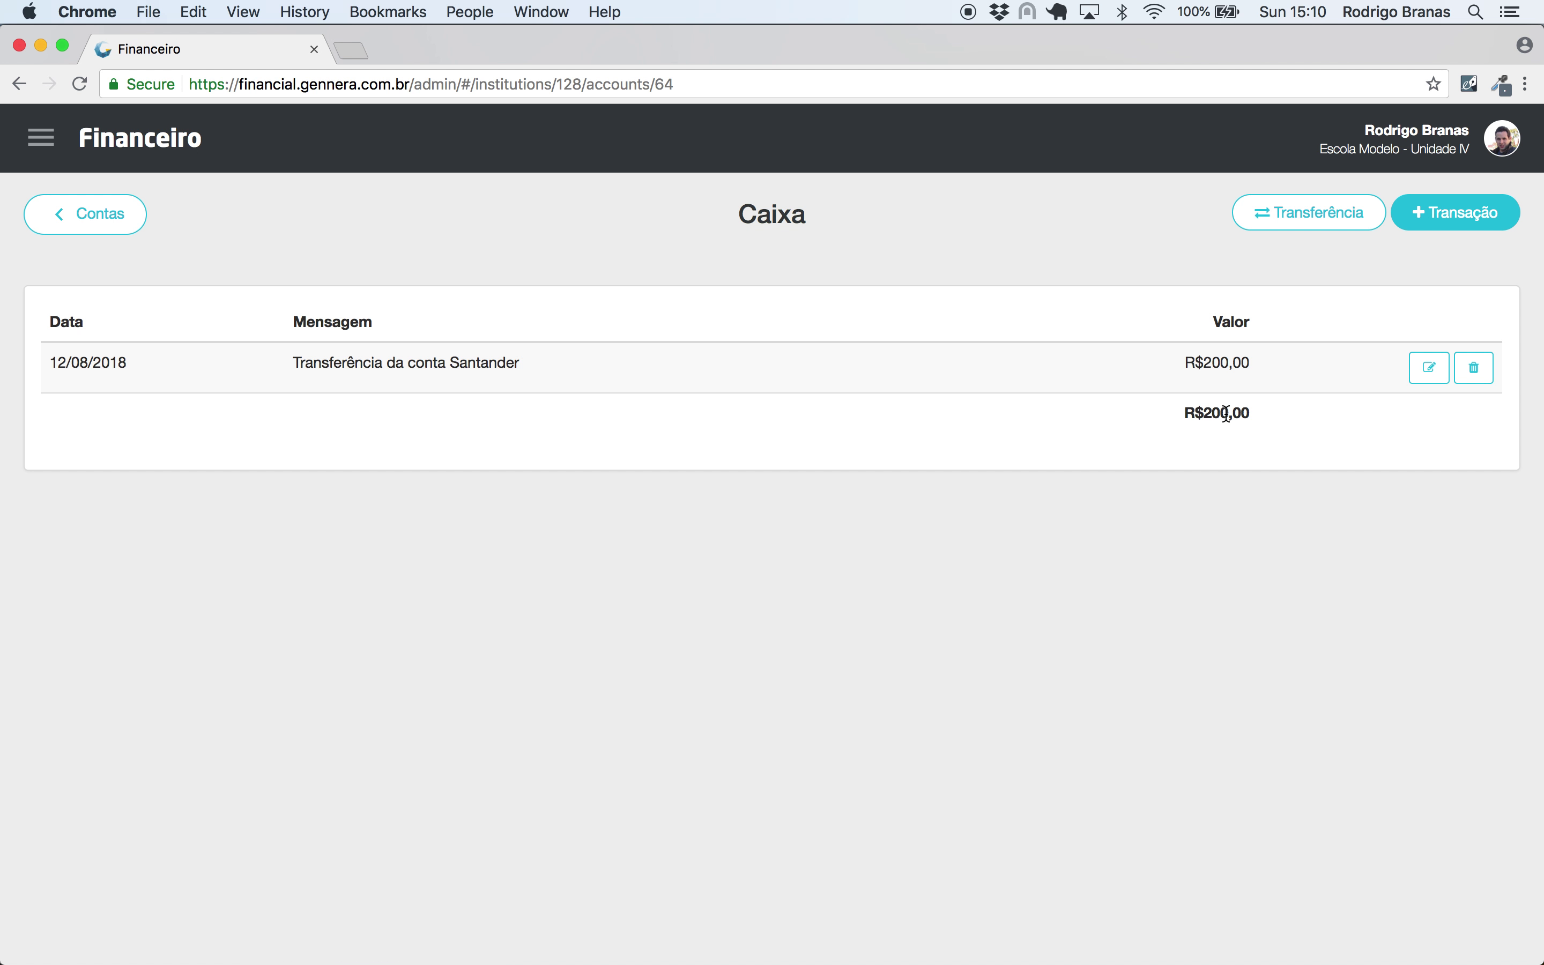
- Look over the Banco balance on the institution overview
click(150, 153)
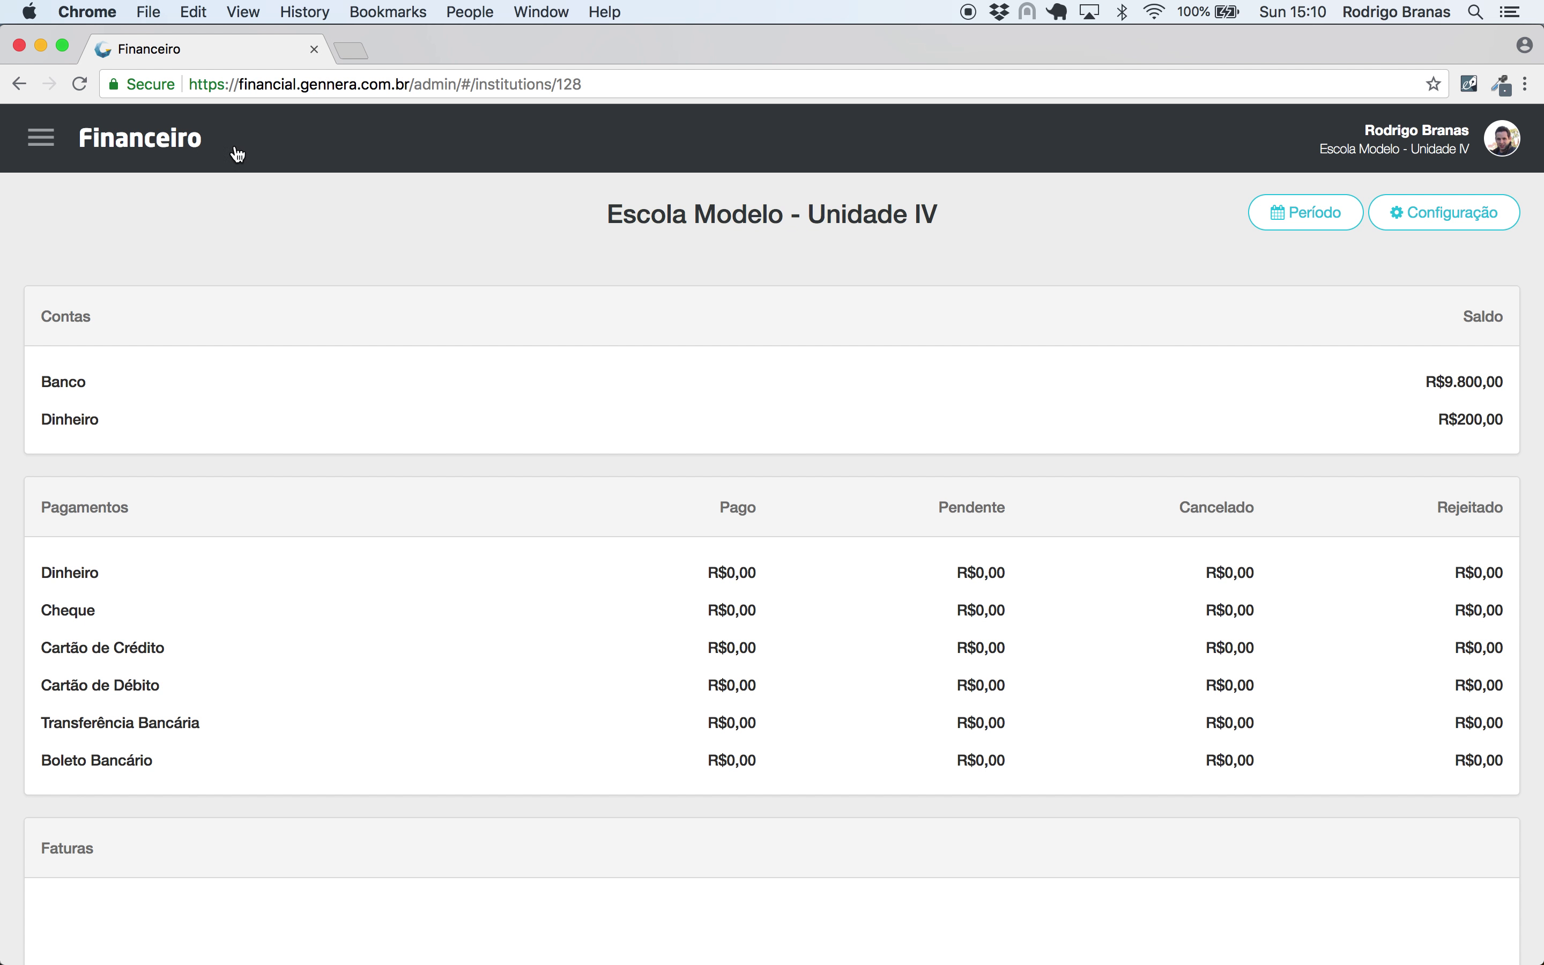
drag(1420, 384, 1526, 423)
click(1331, 438)
- Open register 001 on the Caixa account with an opening amount of R$100,00
click(41, 138)
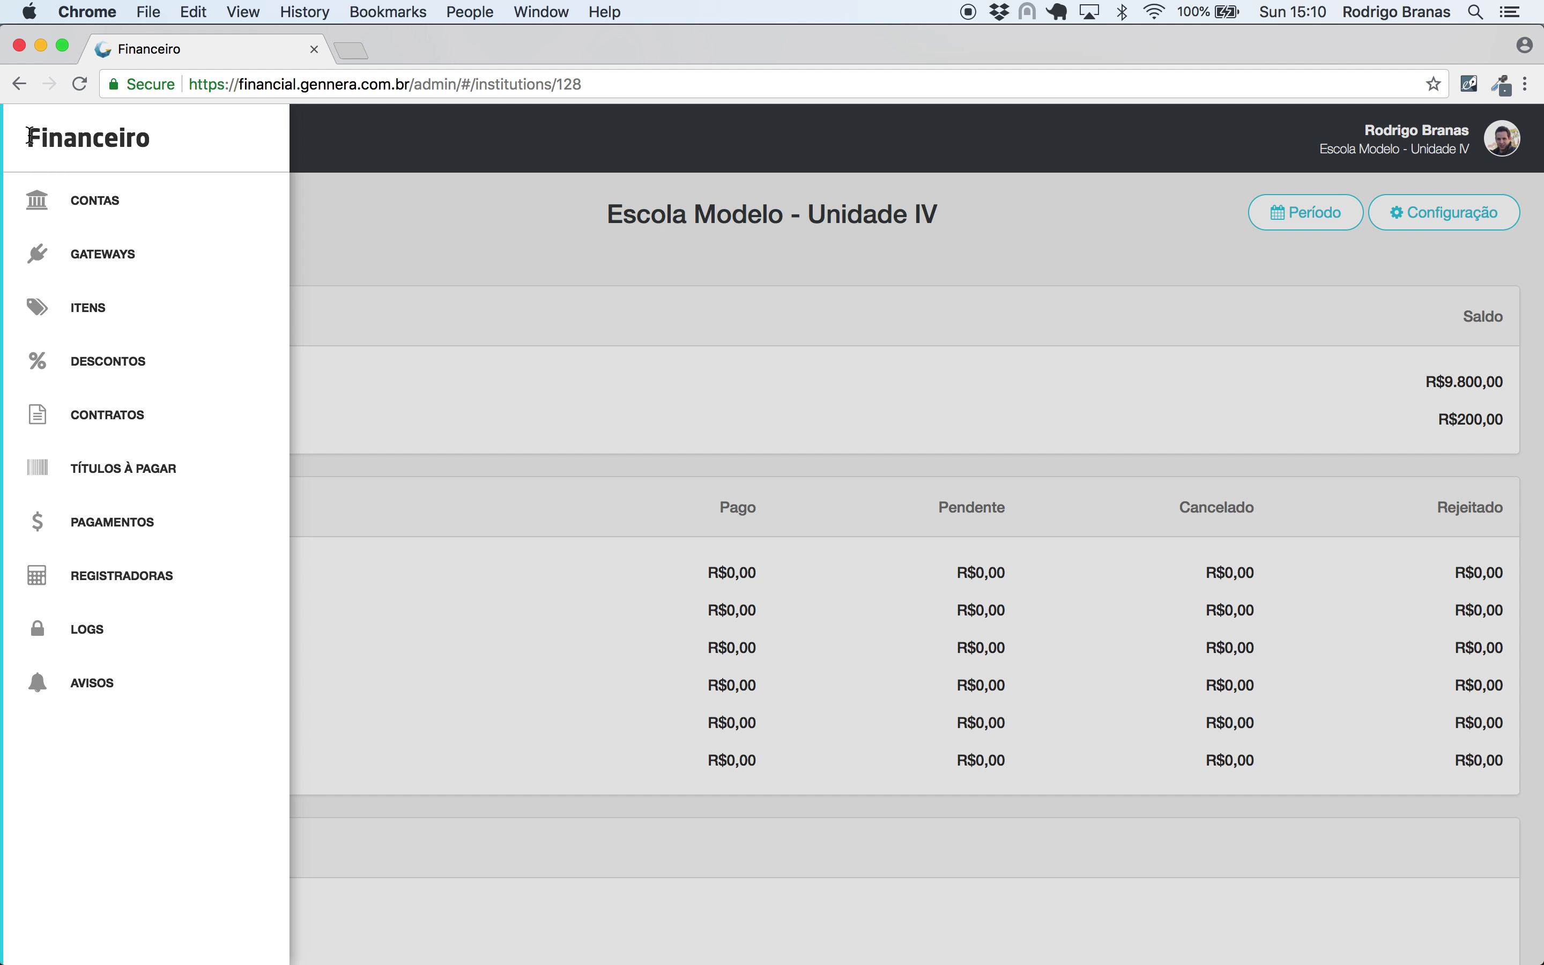
click(109, 577)
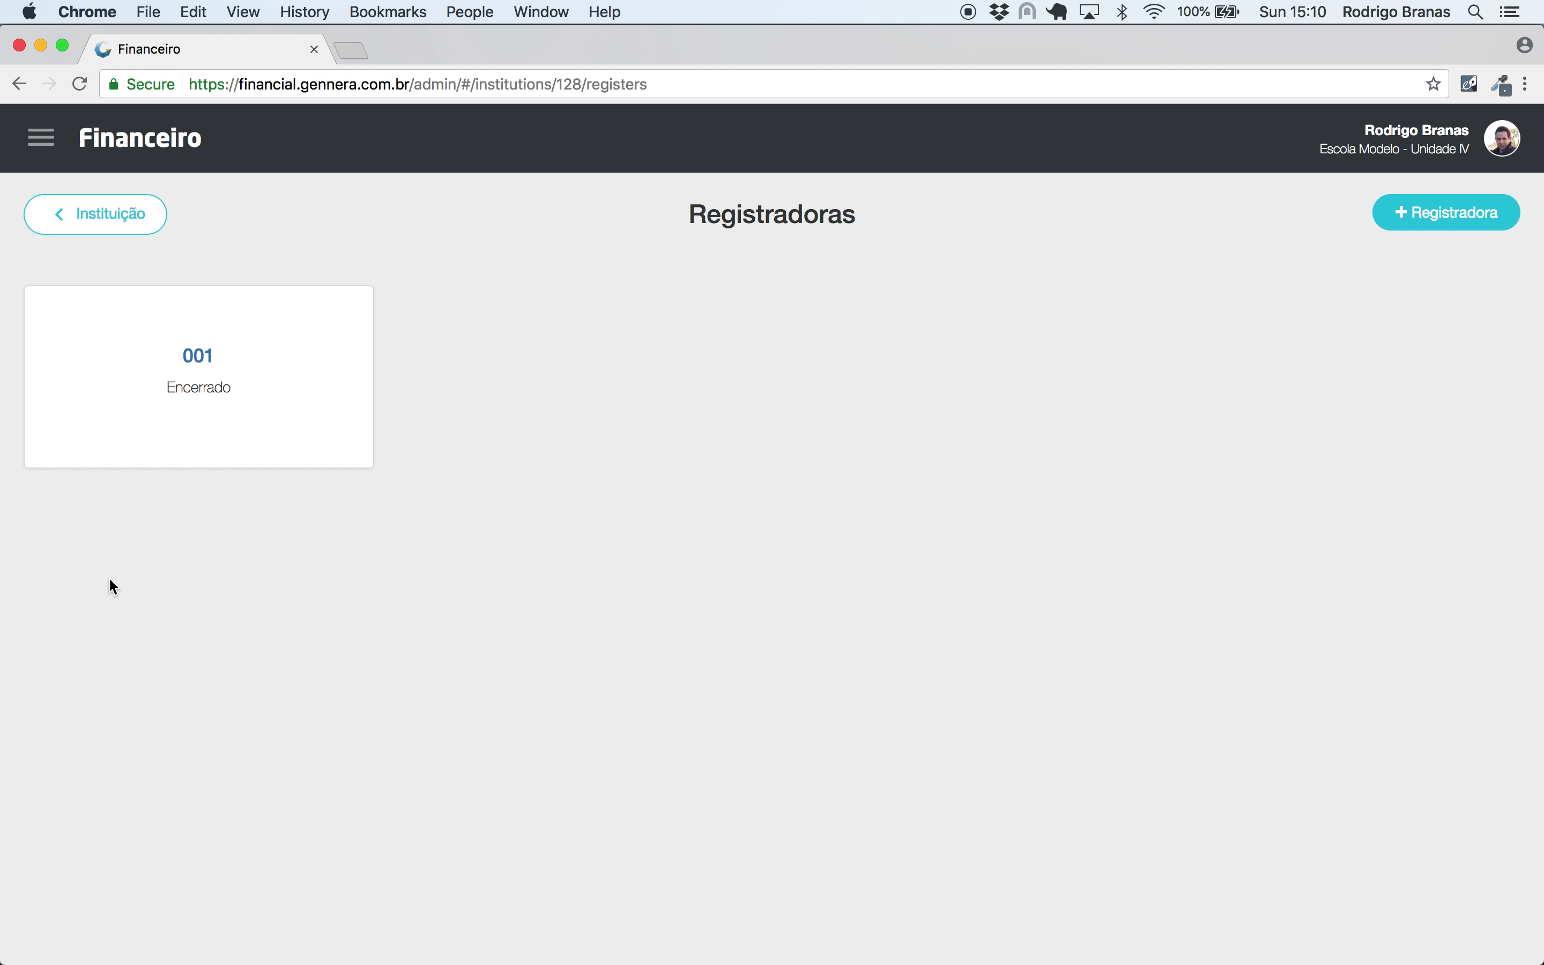
click(198, 356)
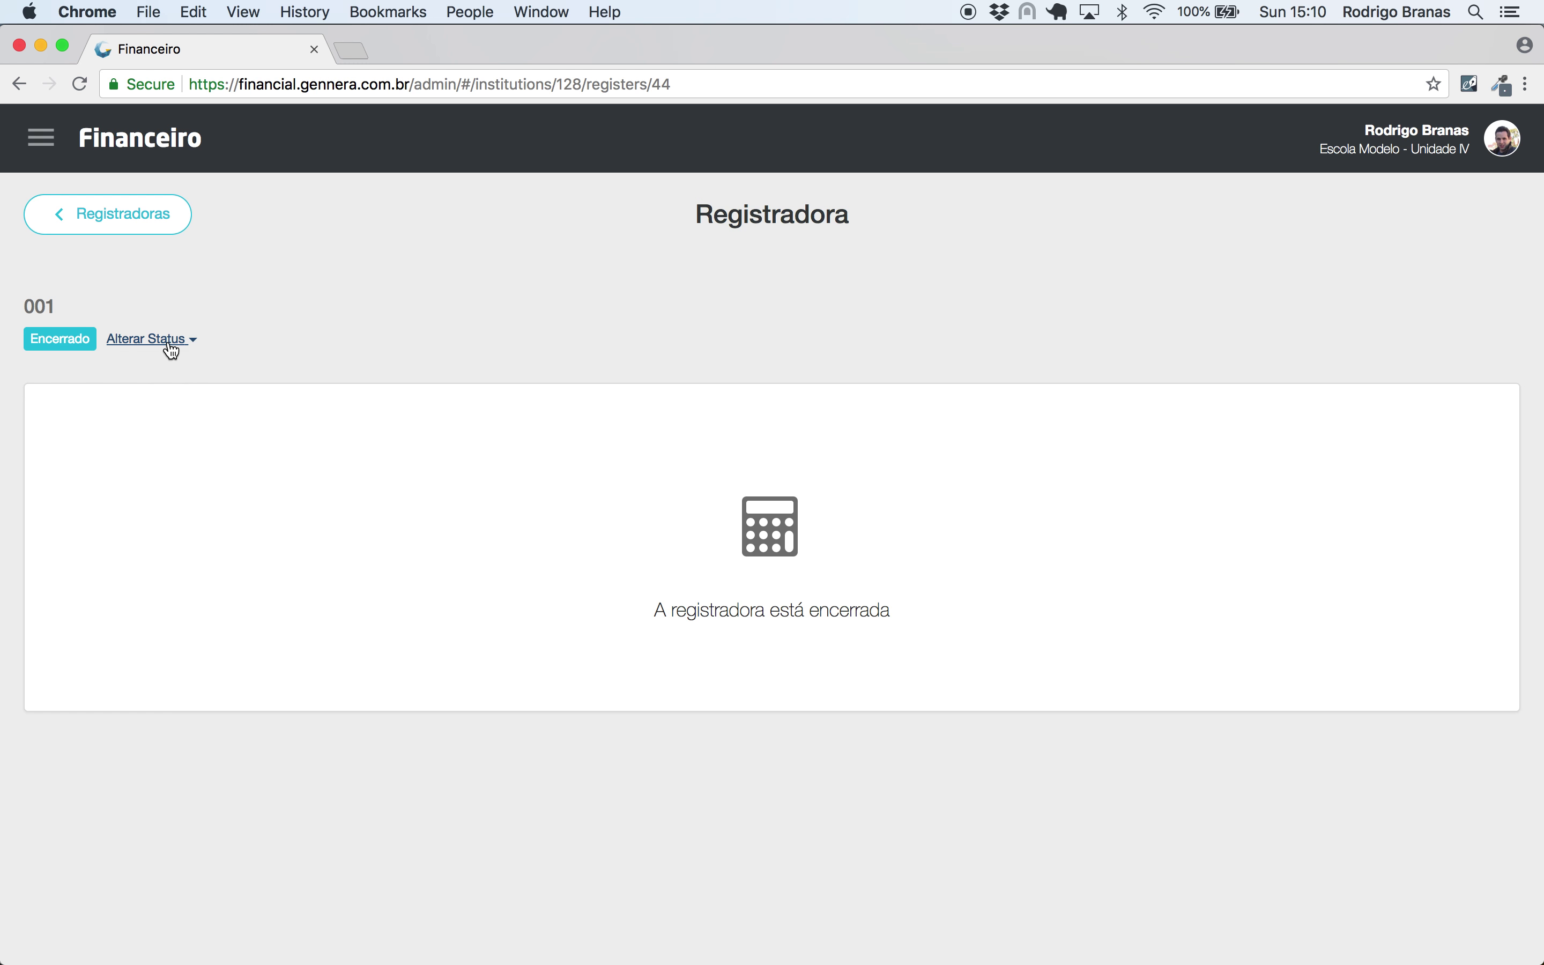
click(170, 348)
click(164, 373)
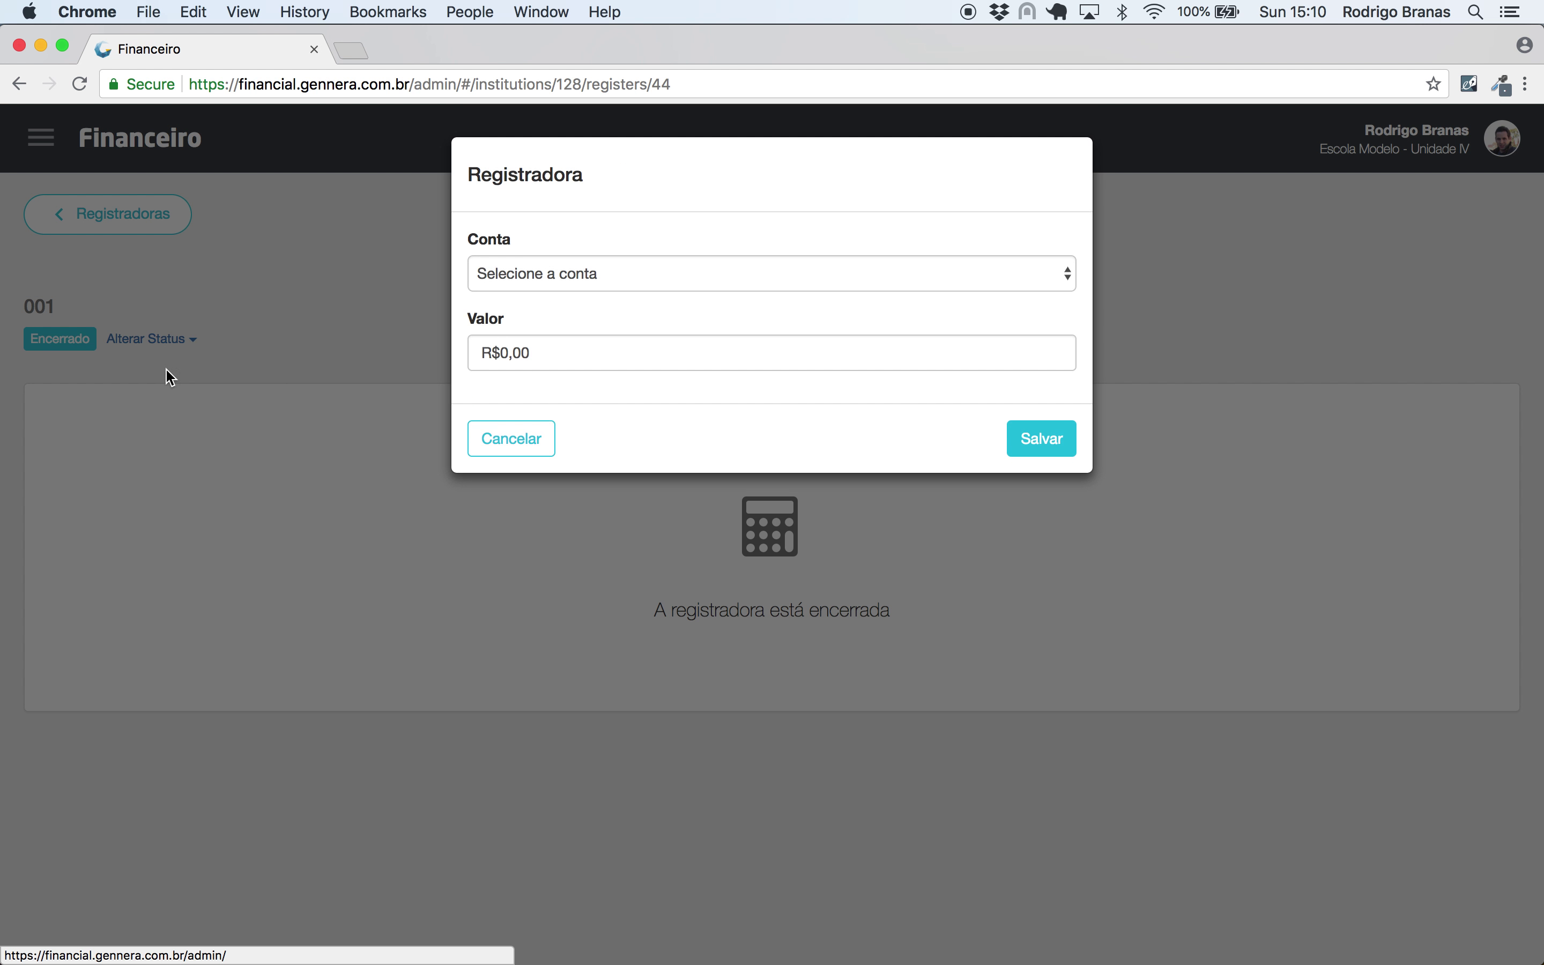
click(533, 281)
click(529, 294)
click(558, 352)
text(100,00)
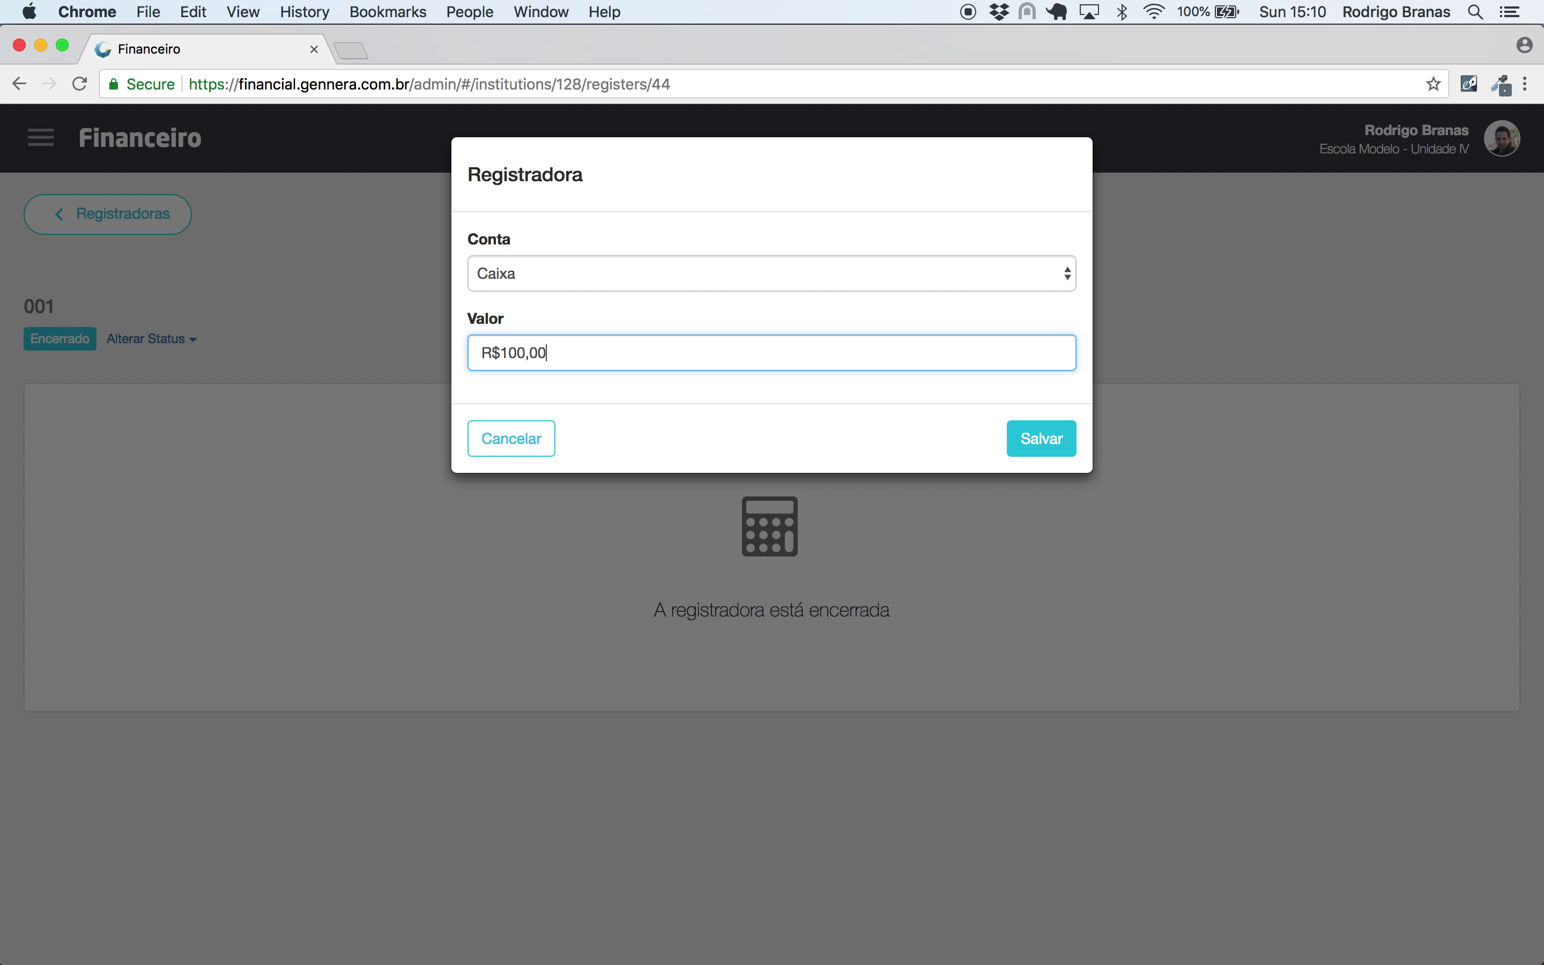
click(1064, 443)
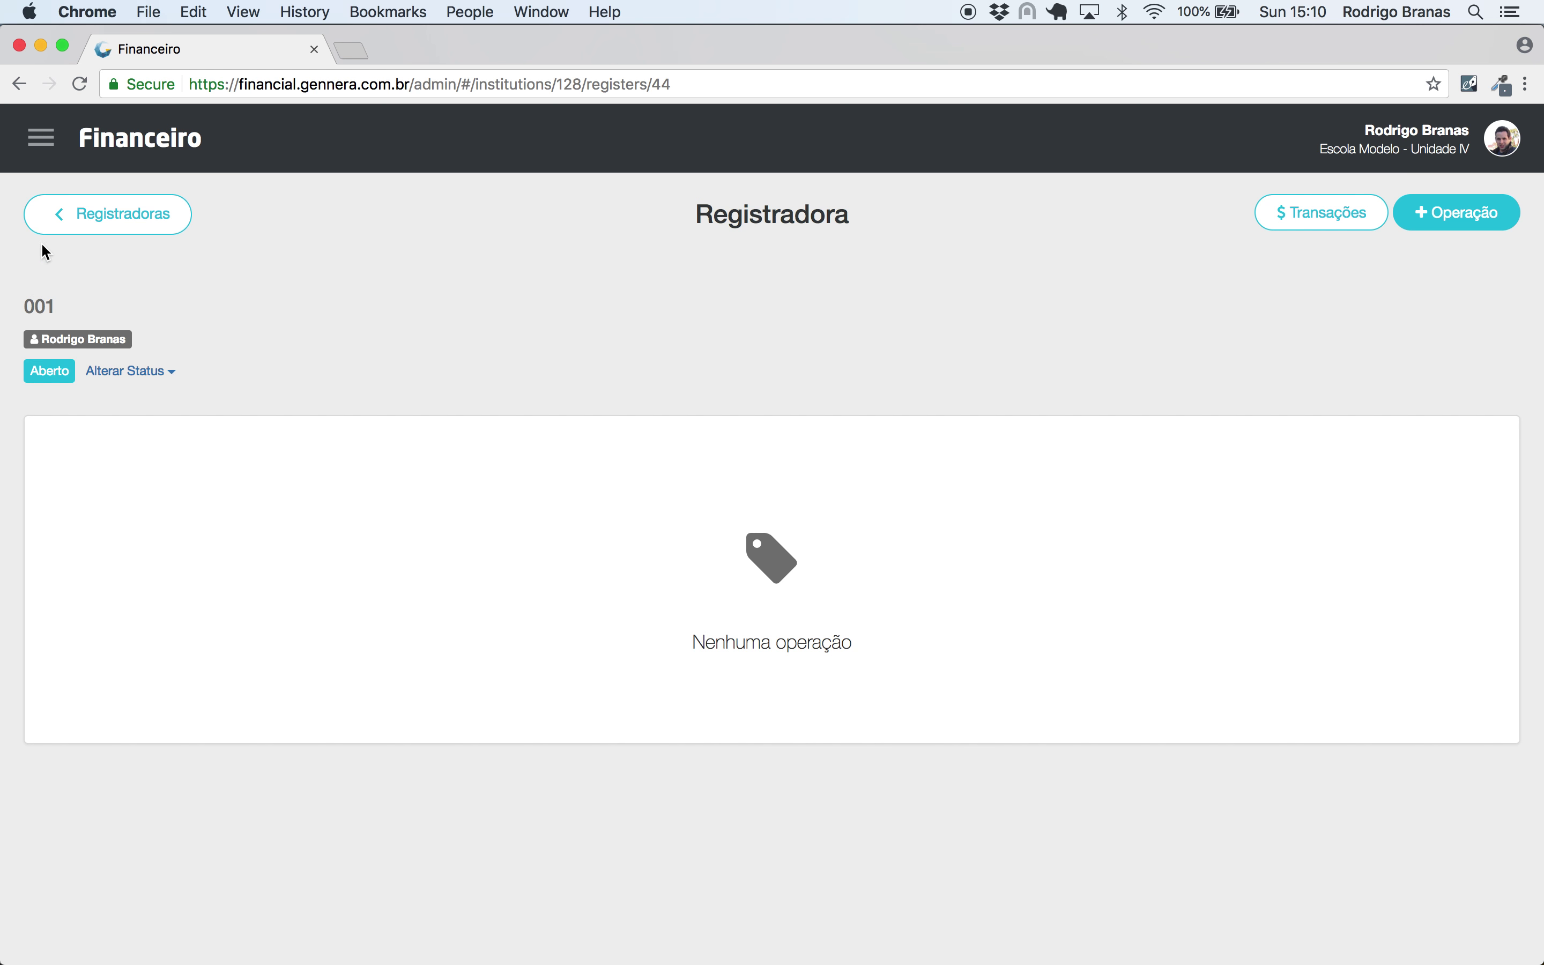
- Review Caixa's and register 001's transactions, then start a new Entrada operation
click(40, 138)
click(53, 215)
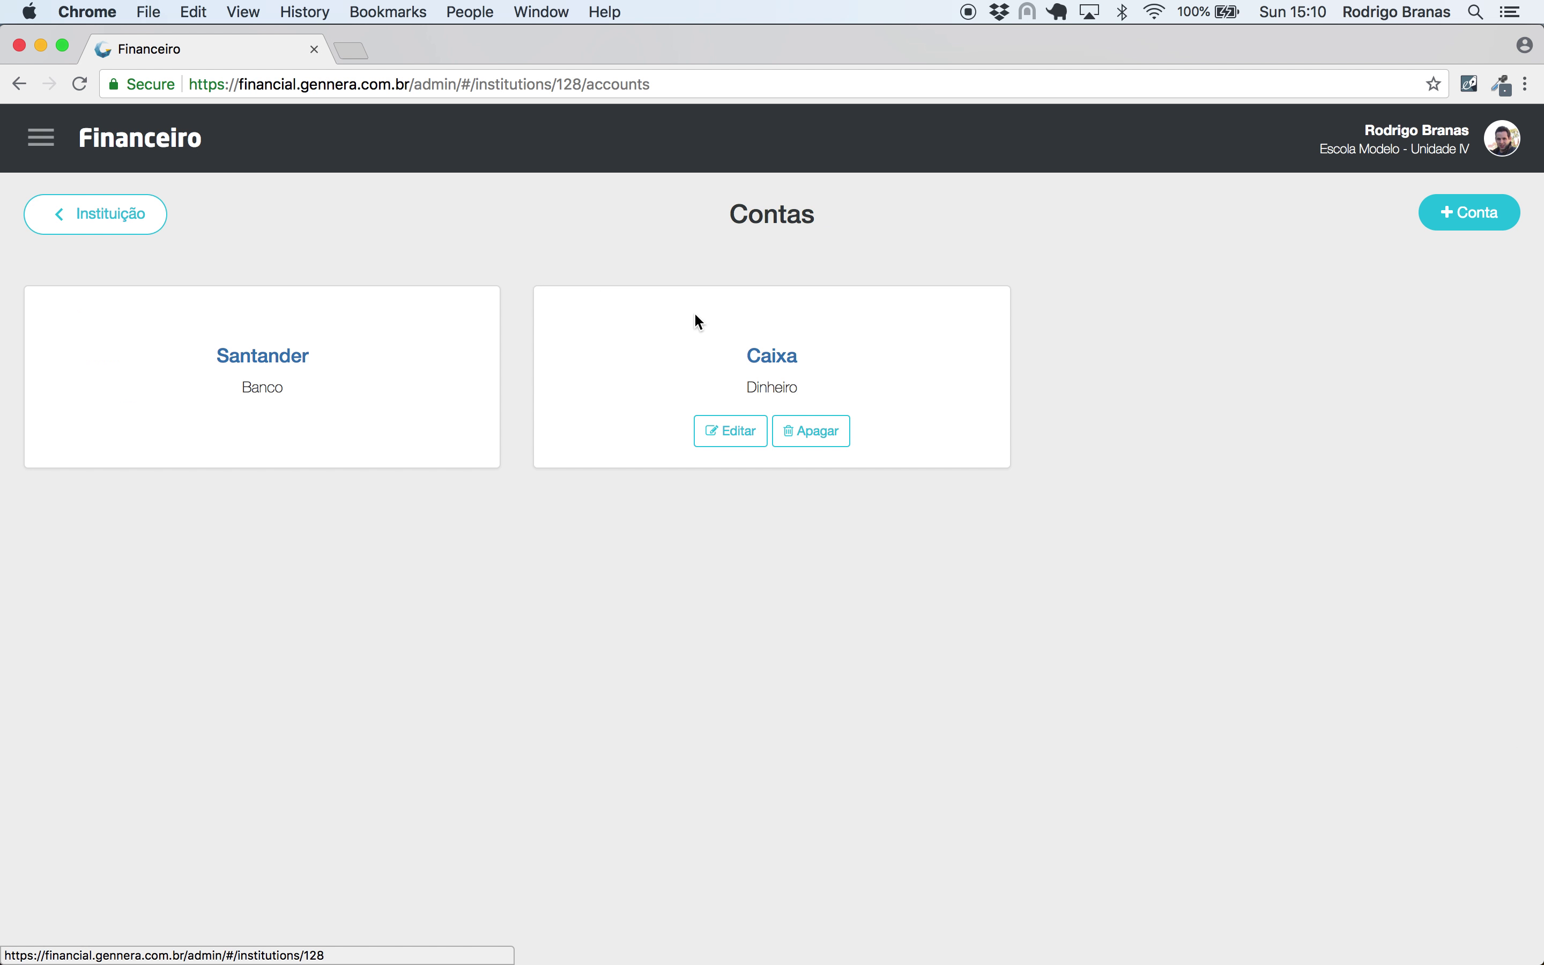
click(775, 356)
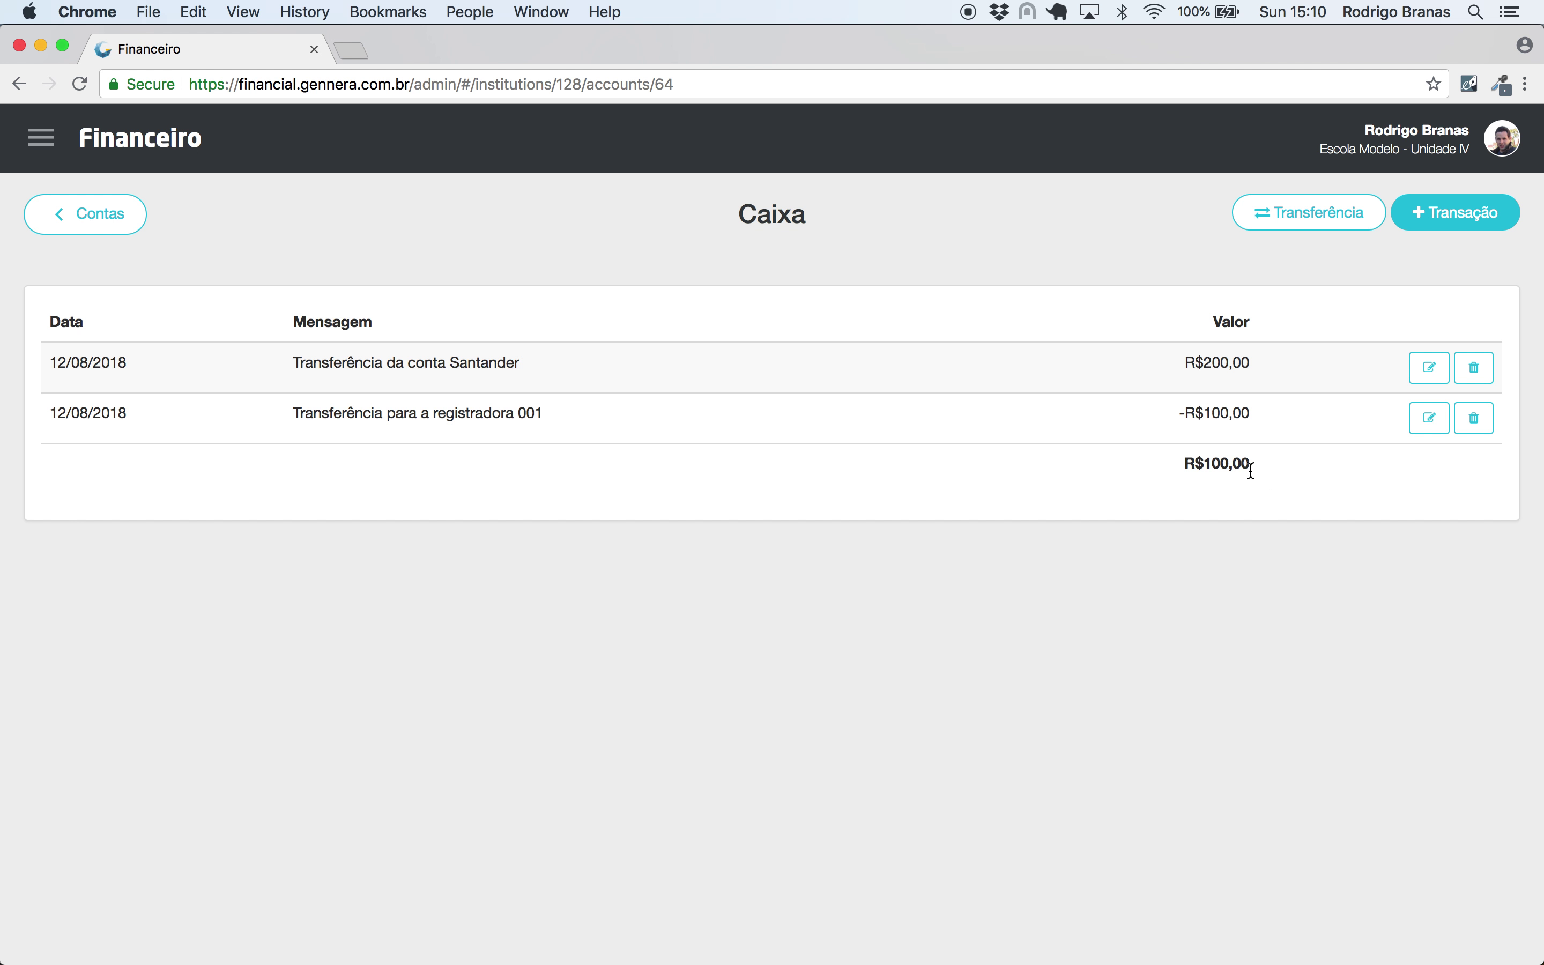
click(44, 140)
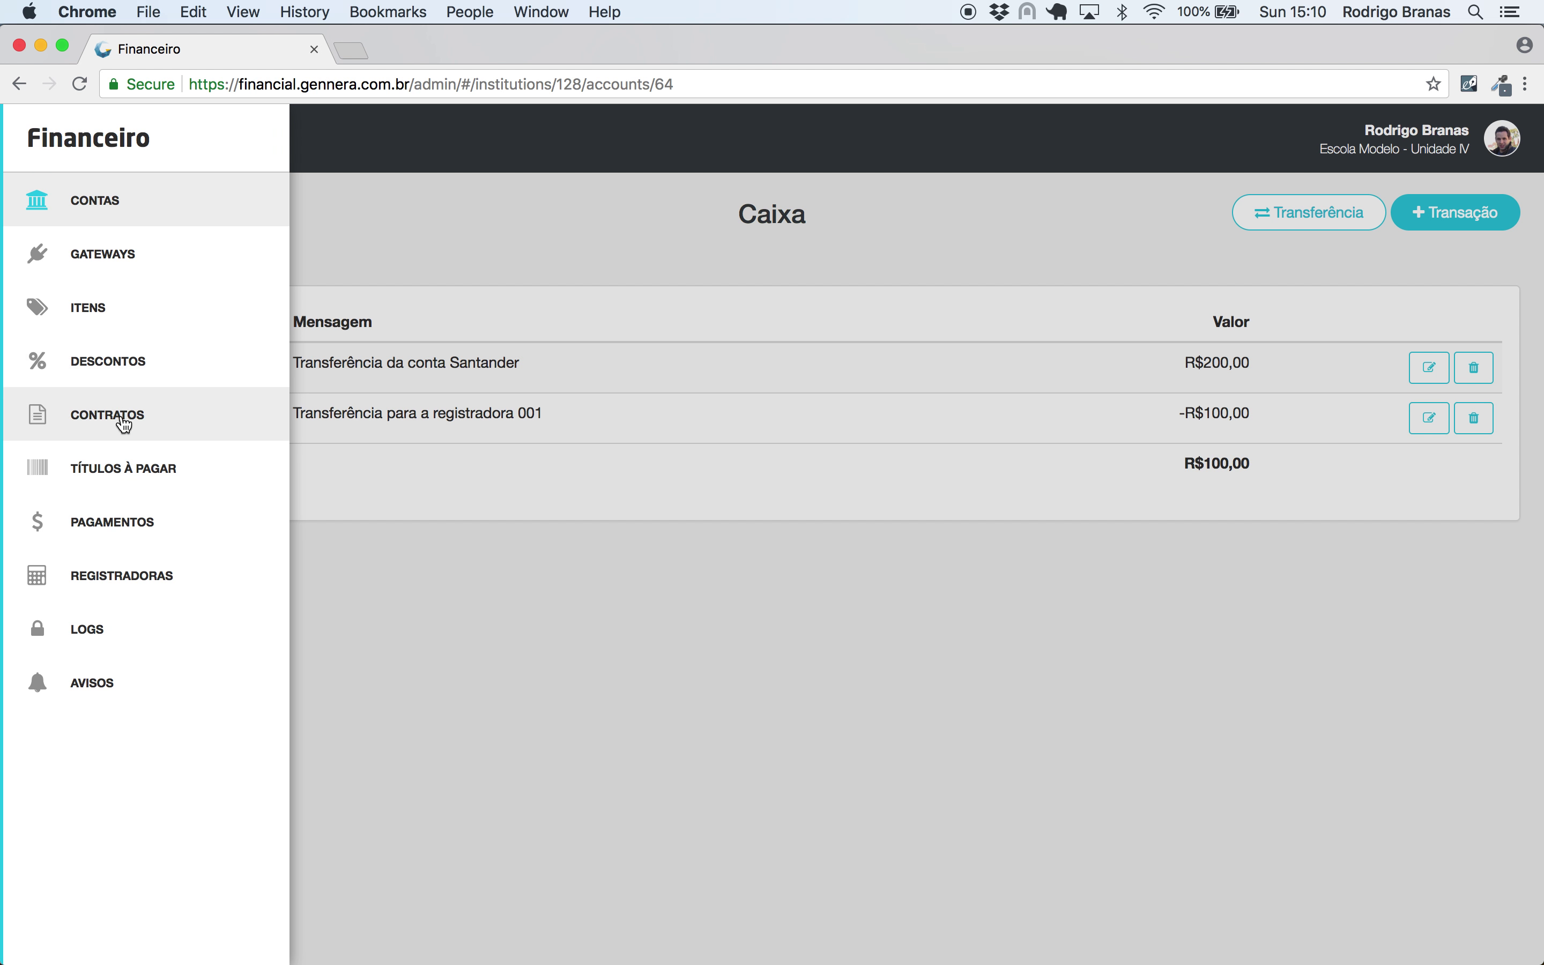
click(127, 575)
click(195, 365)
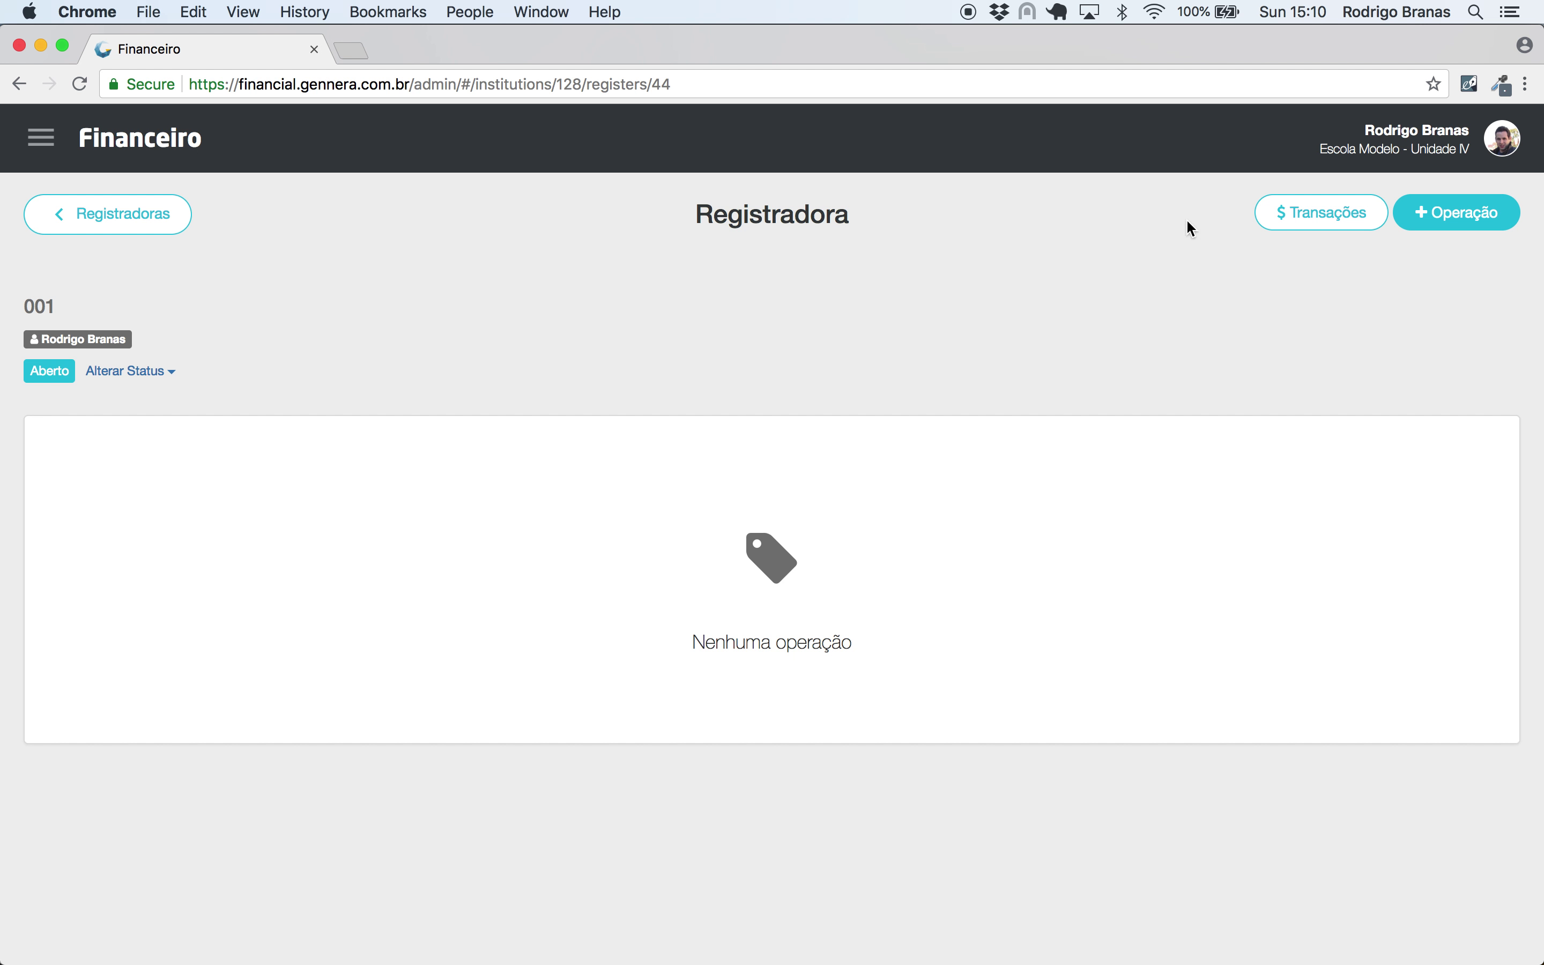
click(1296, 227)
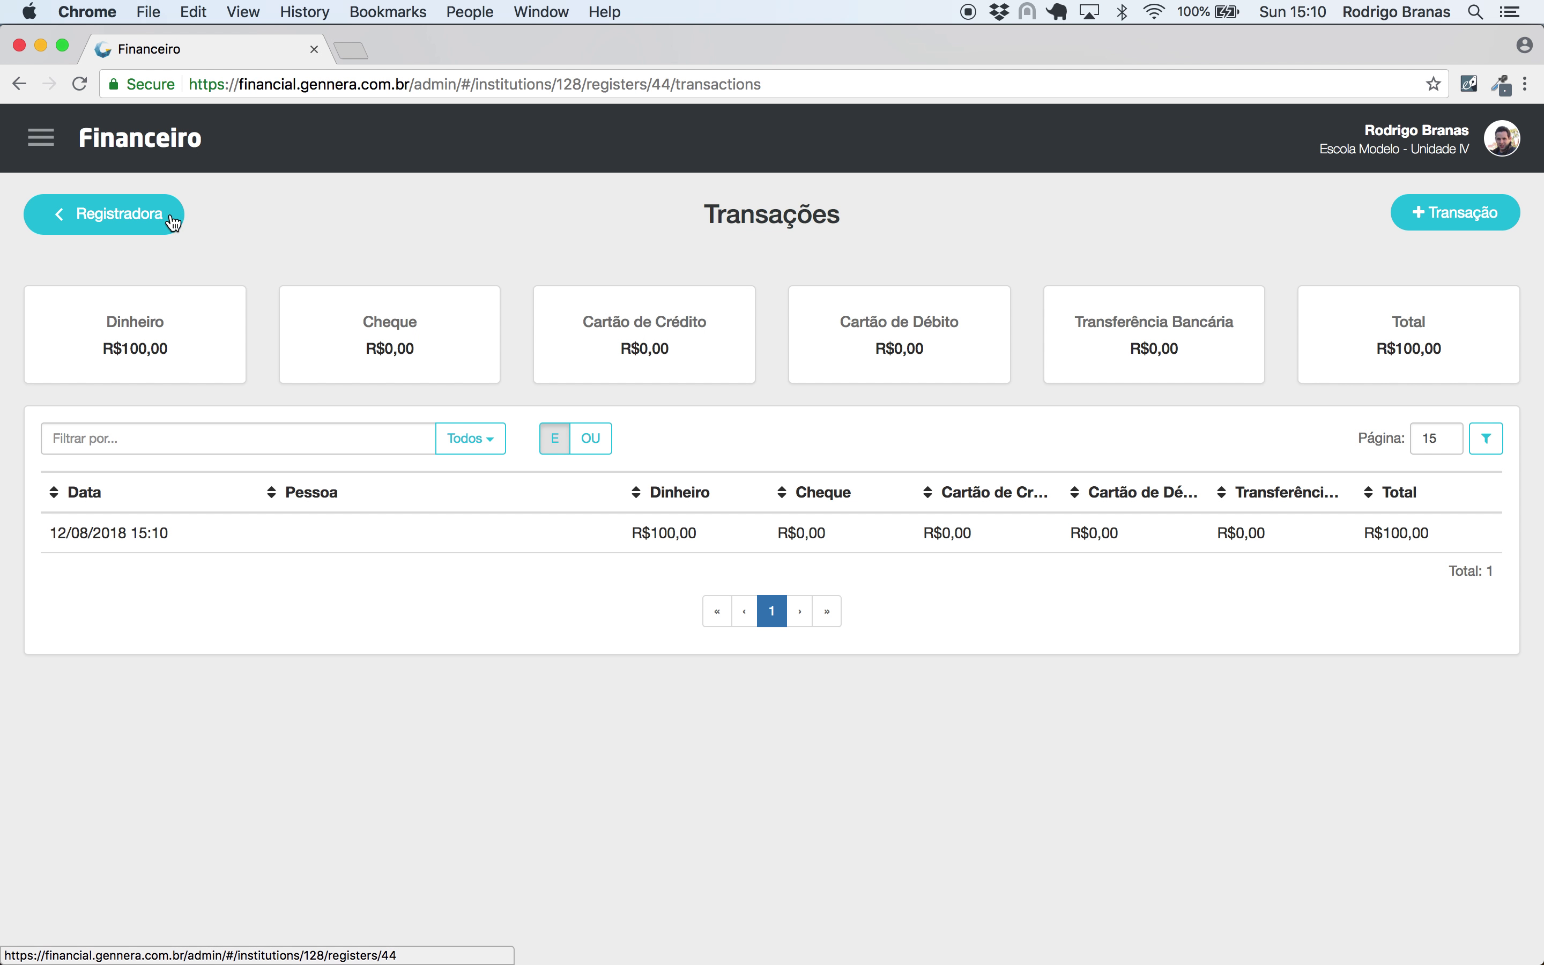
click(148, 230)
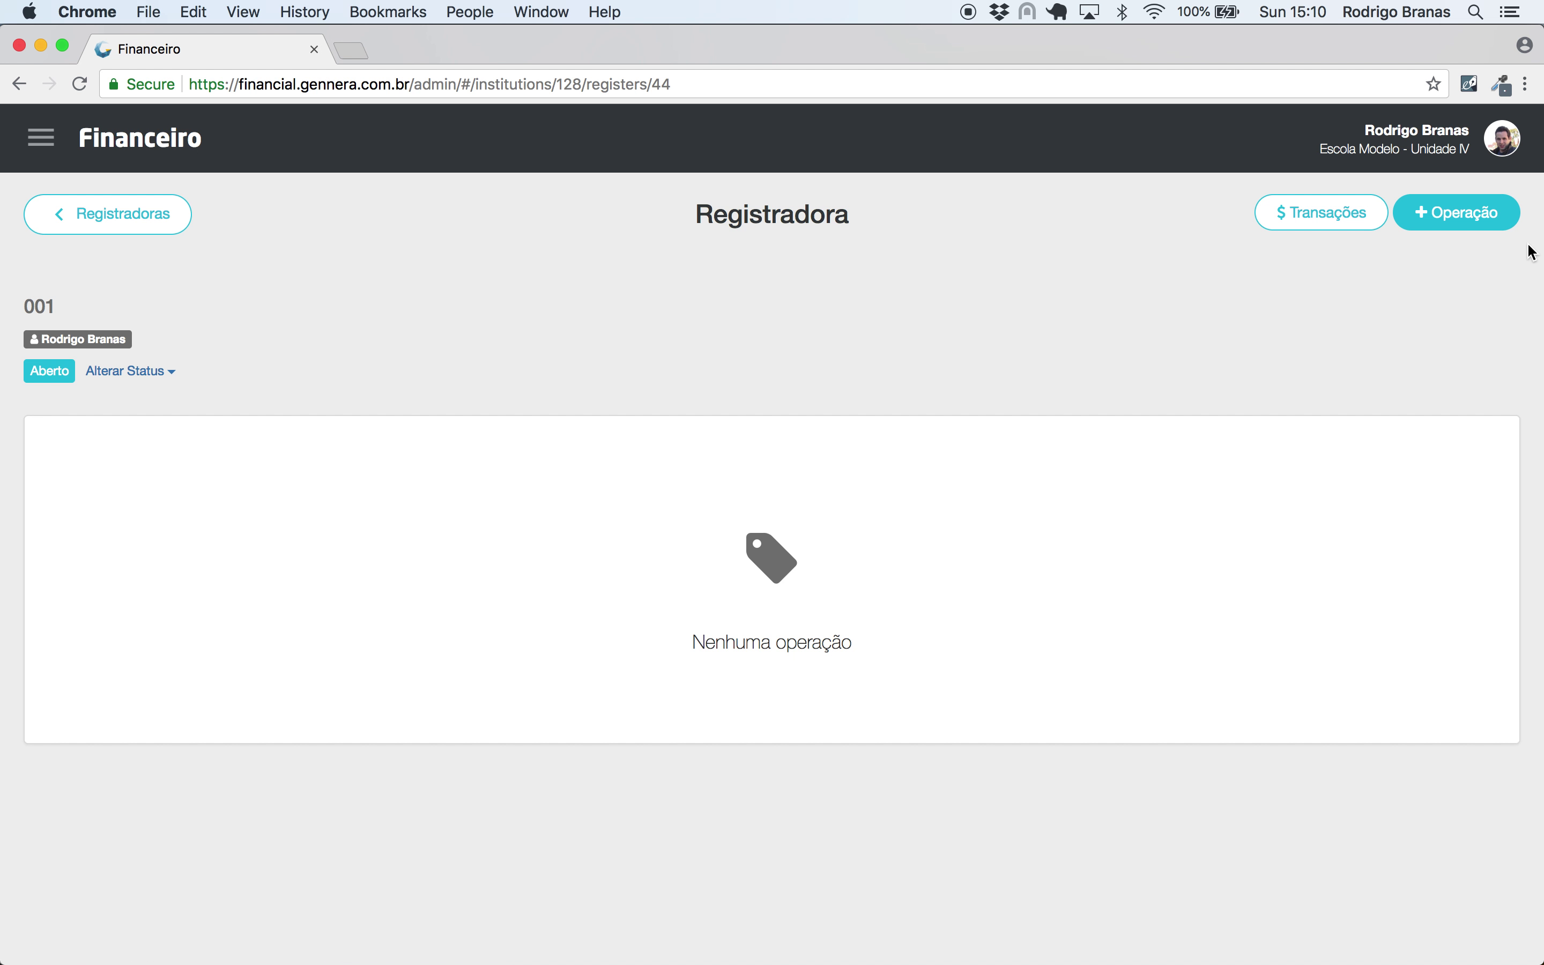
click(1495, 225)
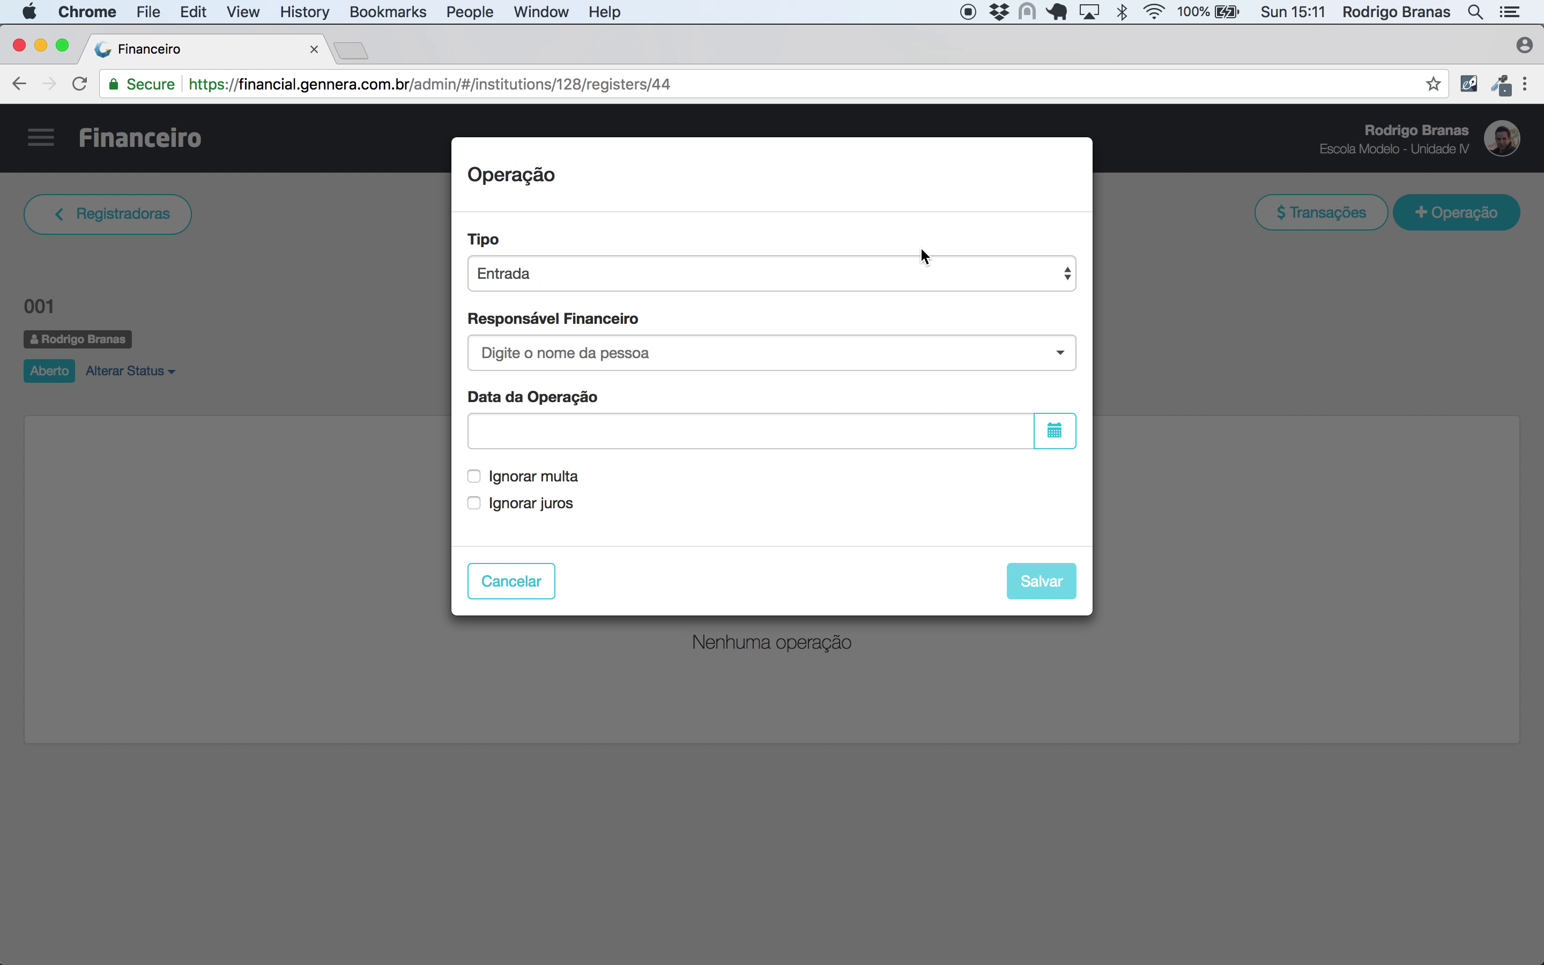
- Create a new register operation for the contract's financially responsible person
click(687, 358)
text(joão da)
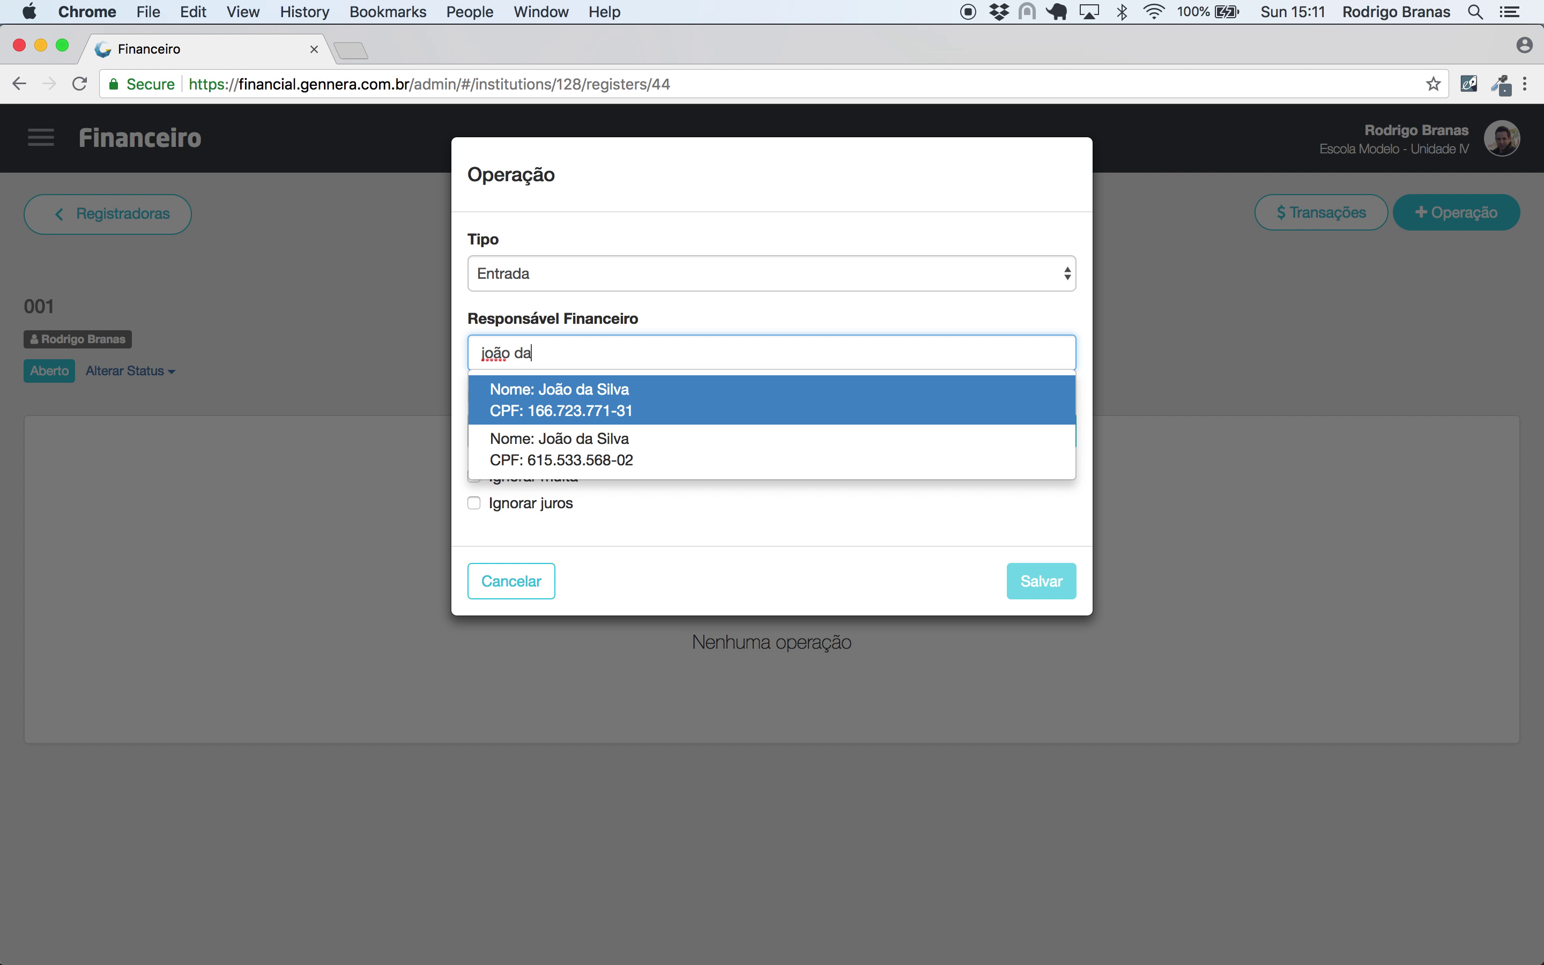
click(672, 395)
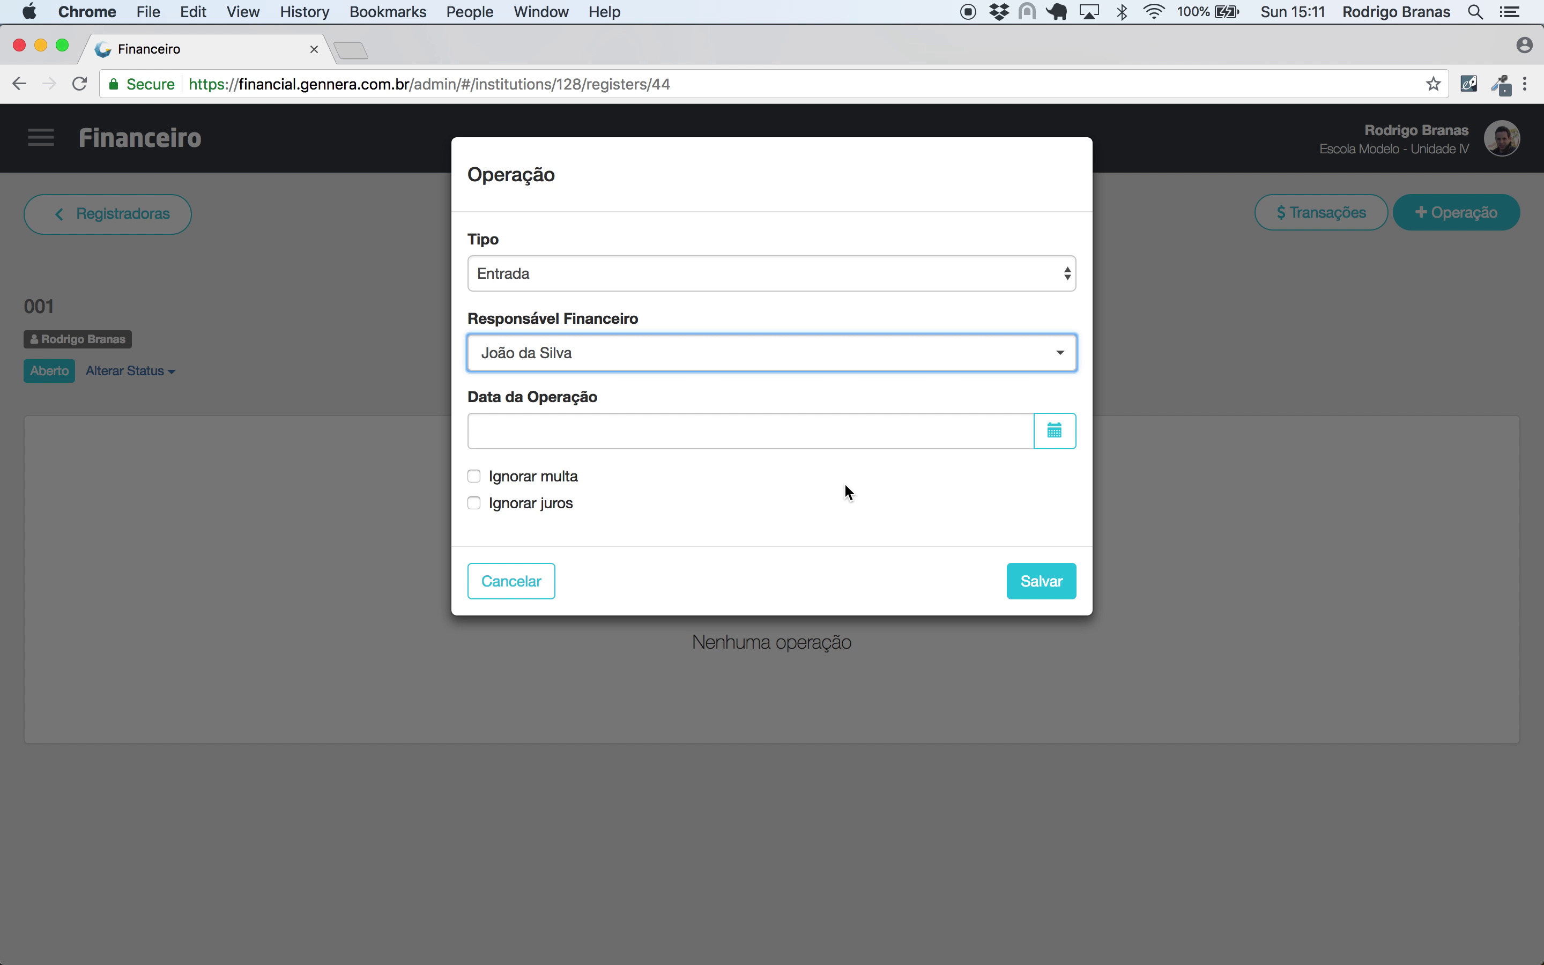
click(1040, 581)
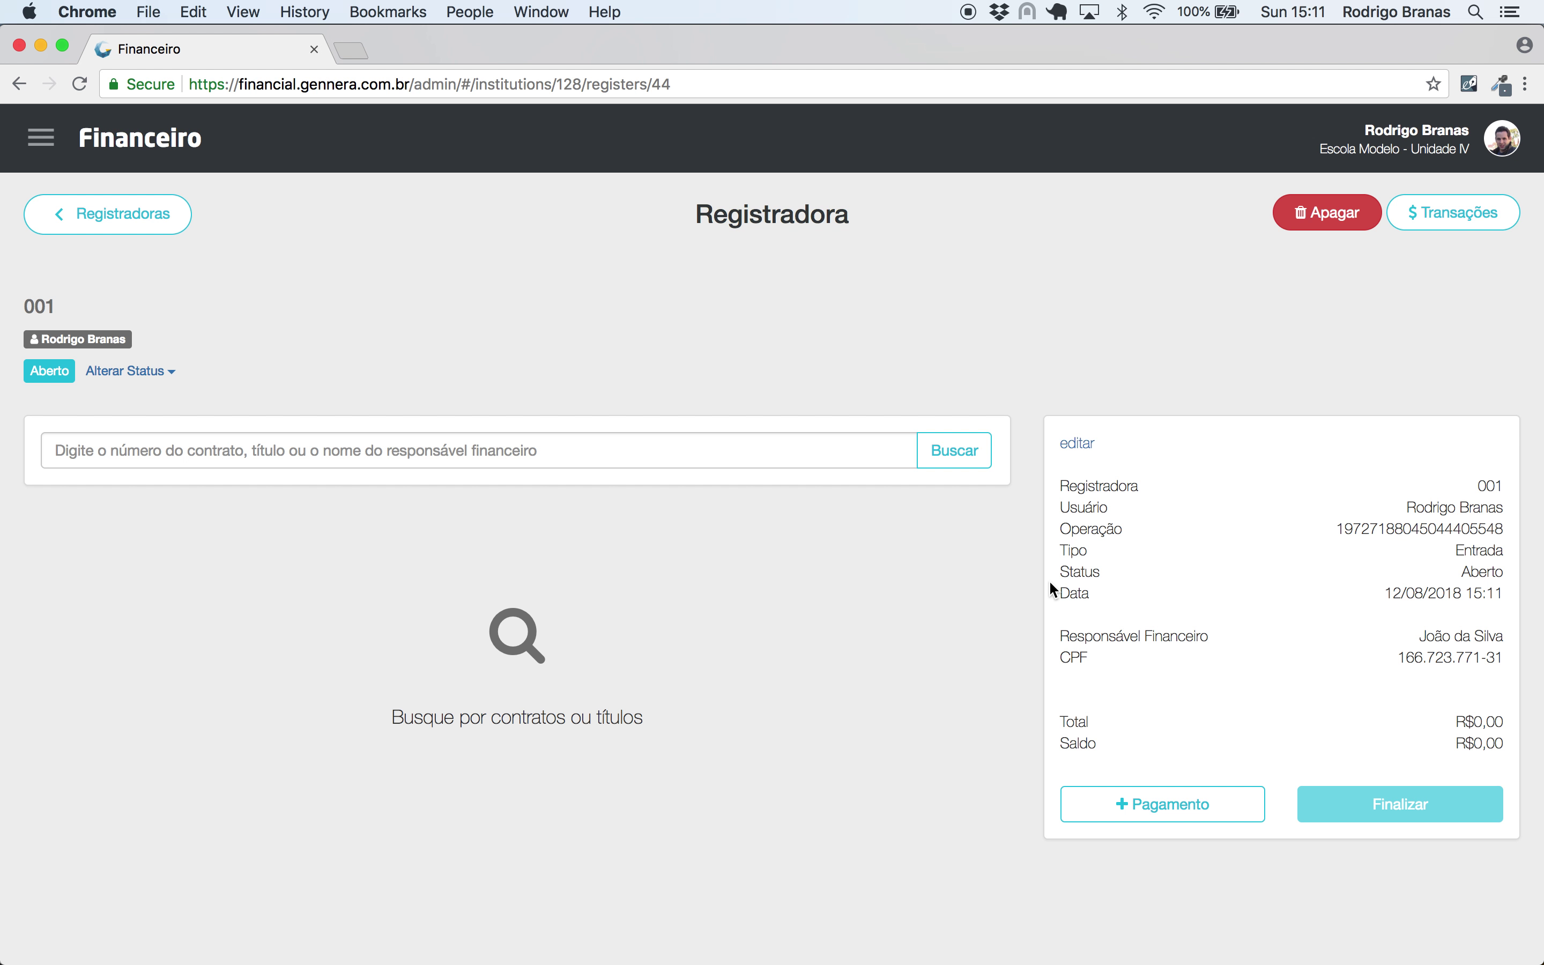
- Search the responsible's contracts and add invoice 1/2019 to the operation
click(835, 460)
text(João da Silva)
key(Return)
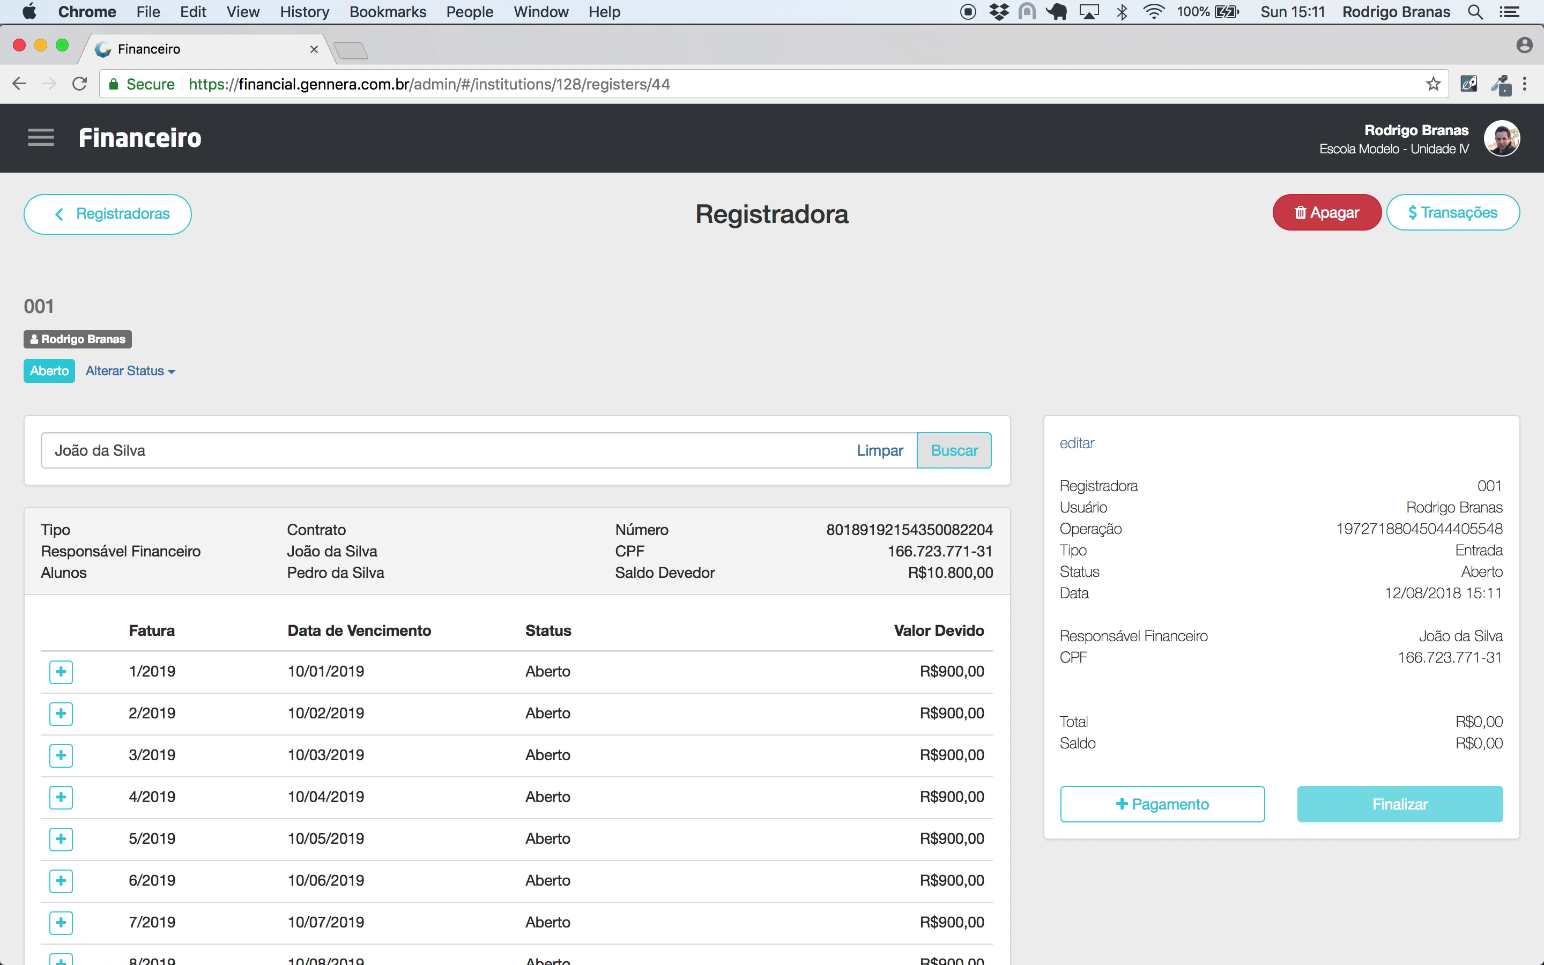
scroll(1021, 479, down, 5)
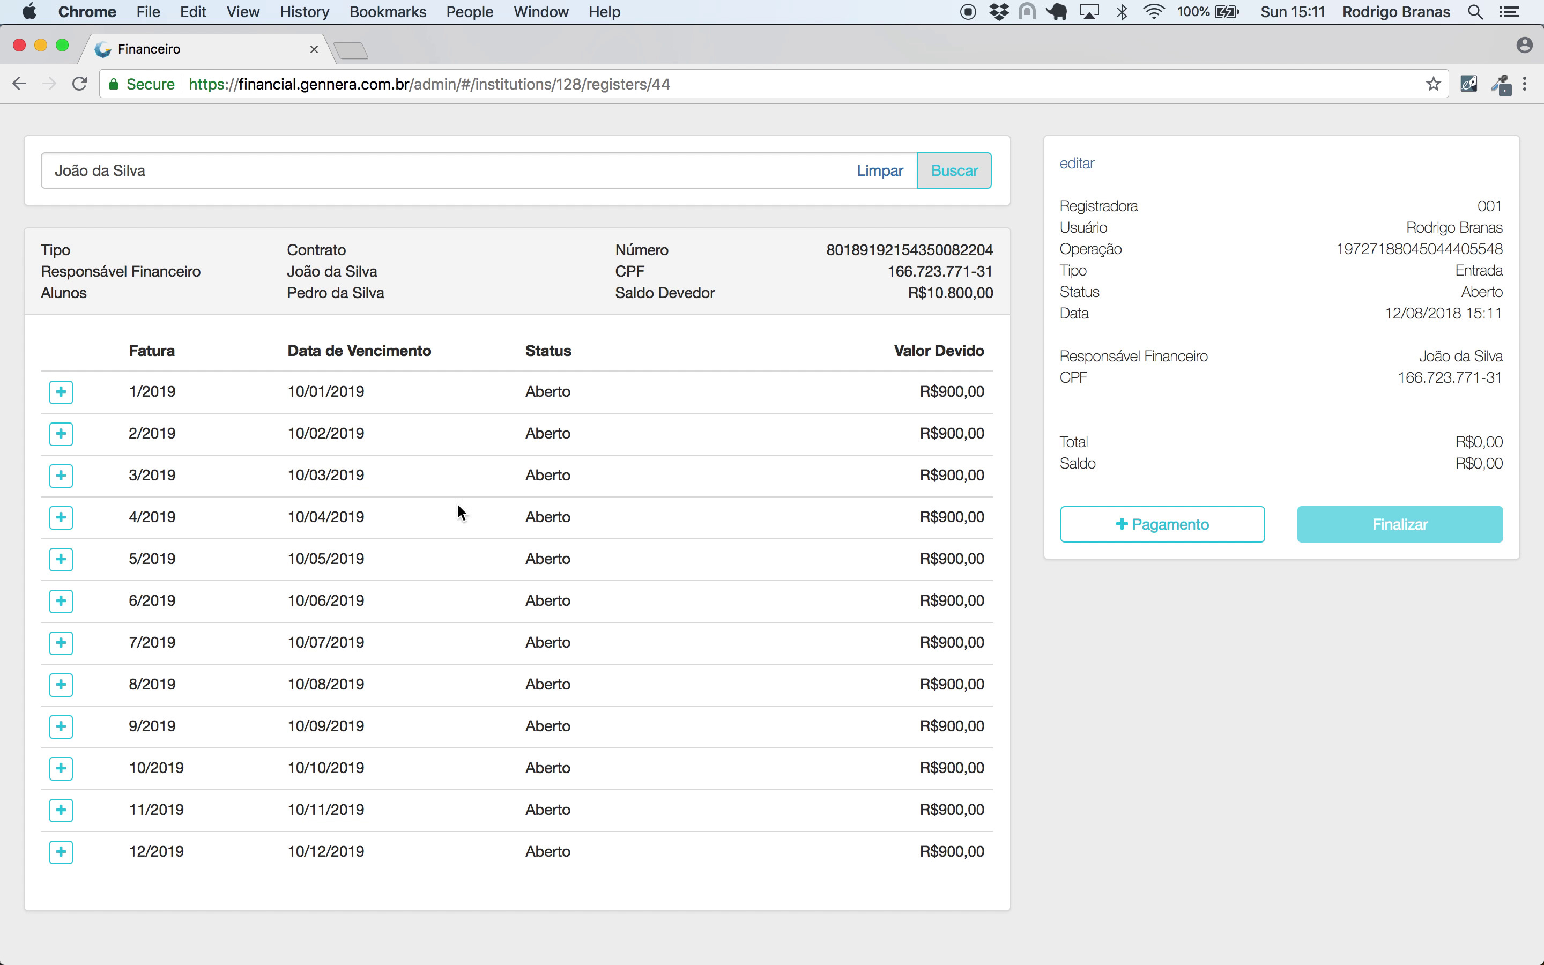
click(63, 392)
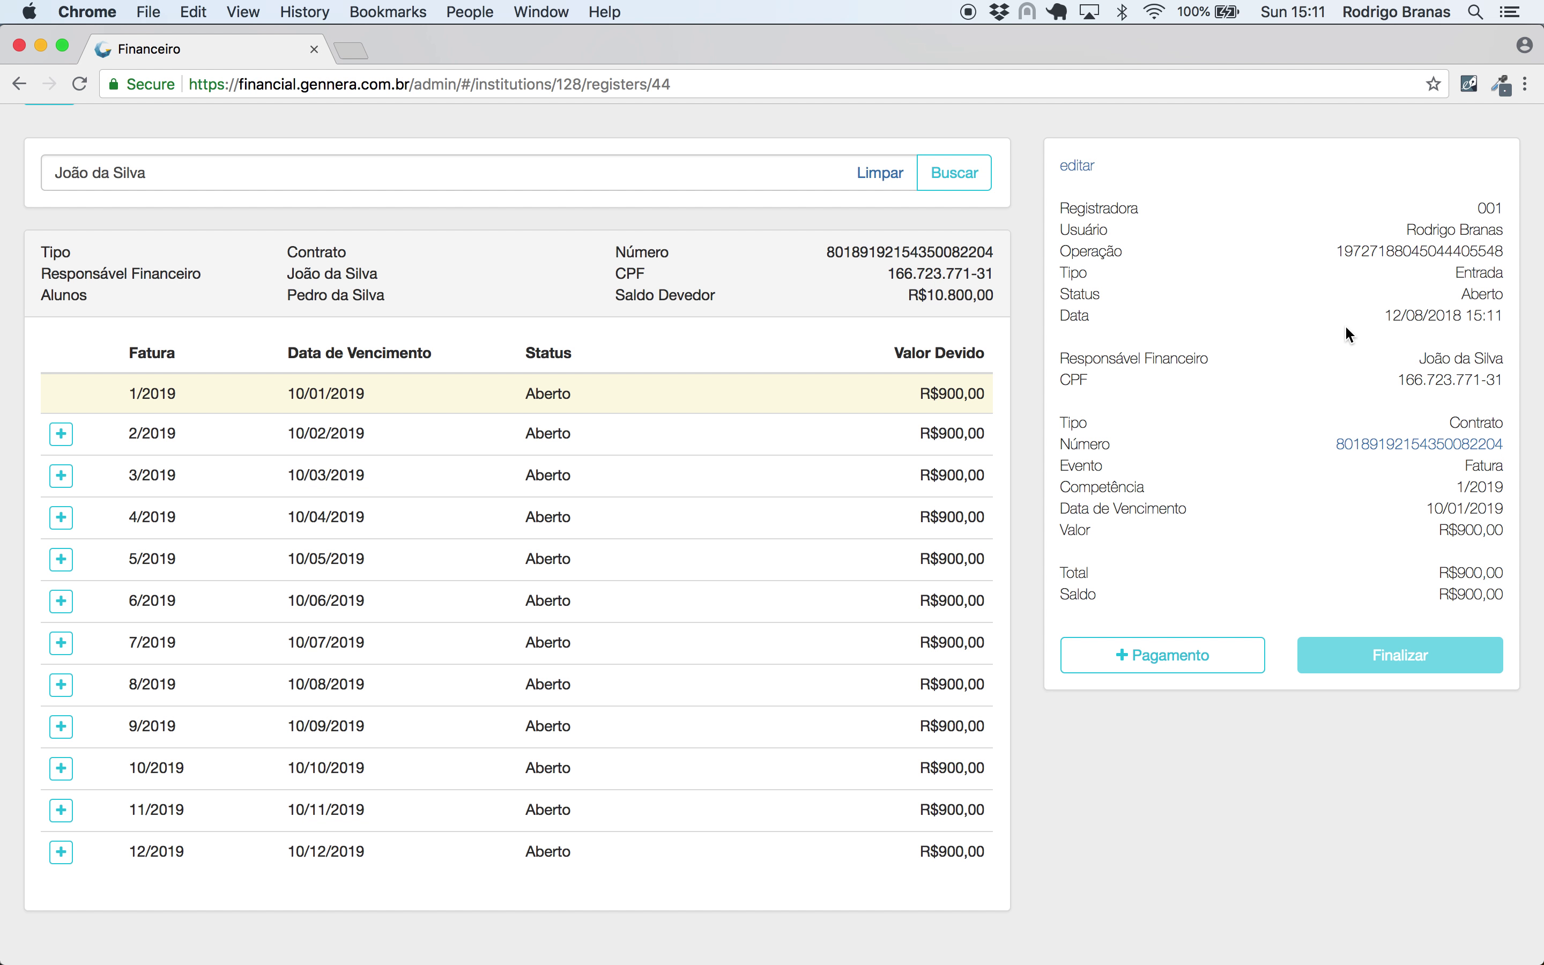
- Record a R$900,00 Dinheiro payment and finalize the operation
click(1114, 658)
click(574, 274)
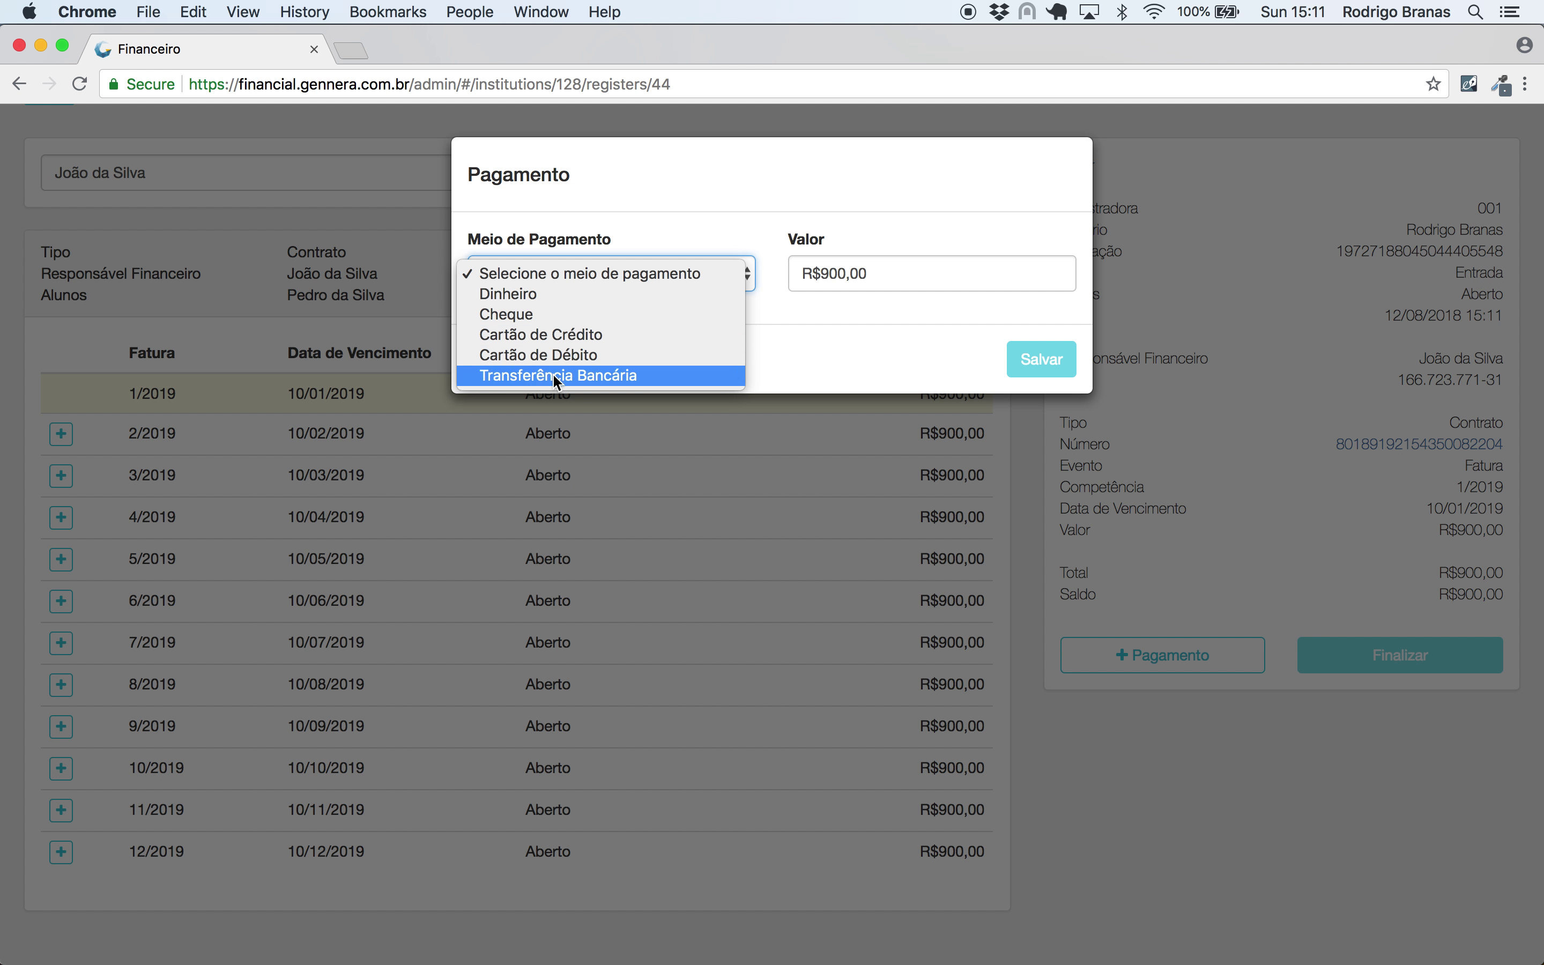
click(544, 294)
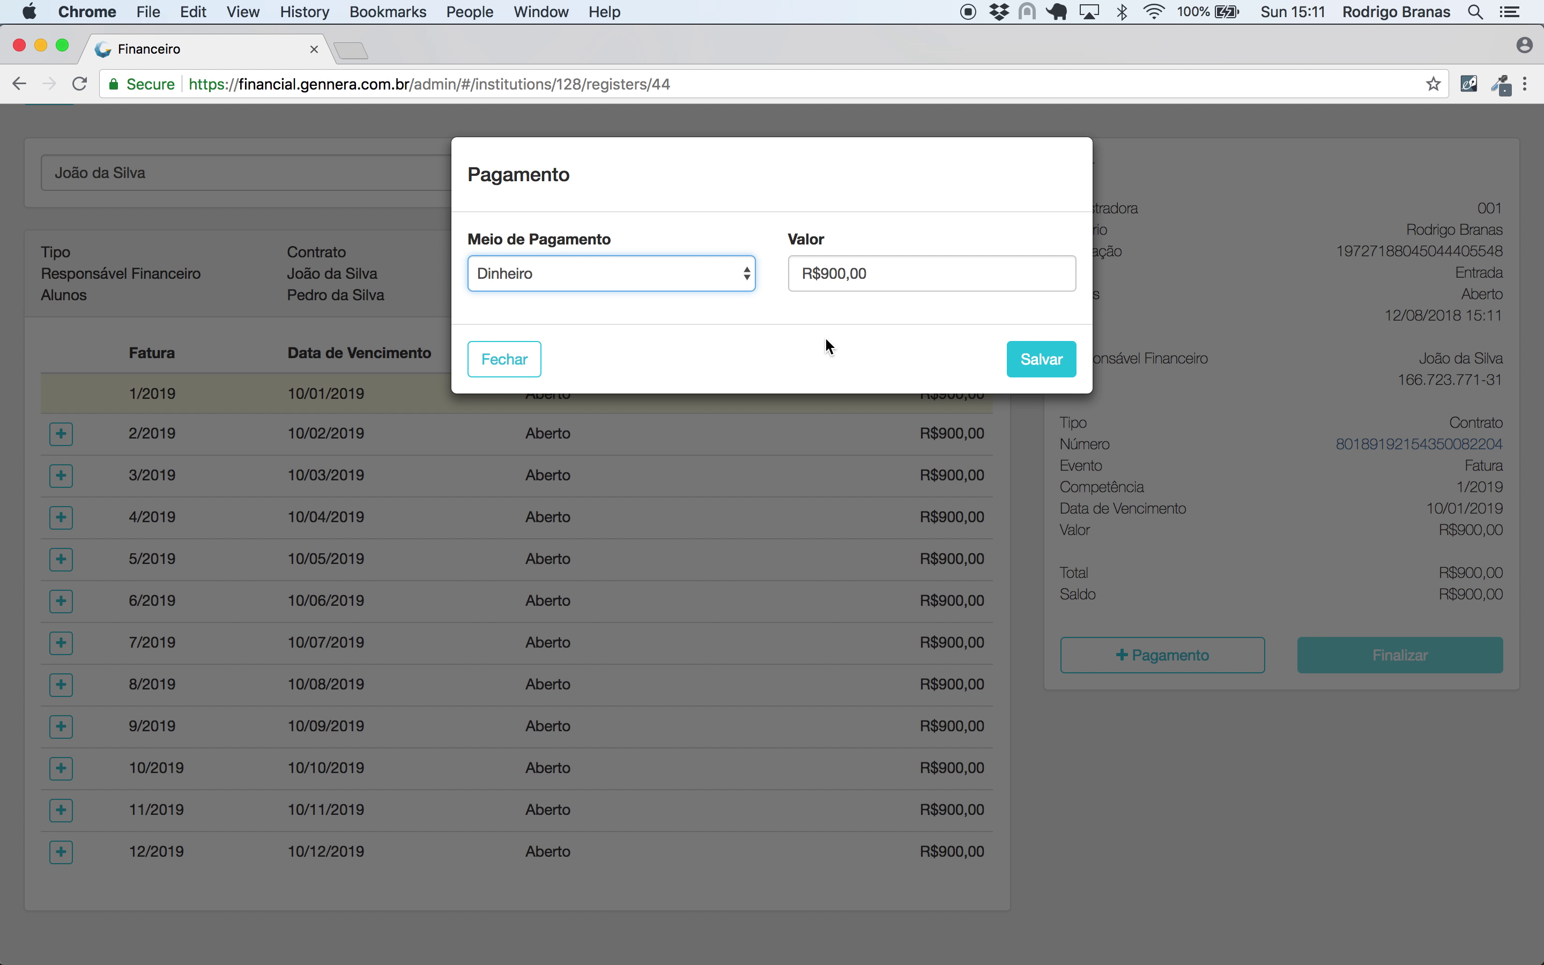
click(1048, 366)
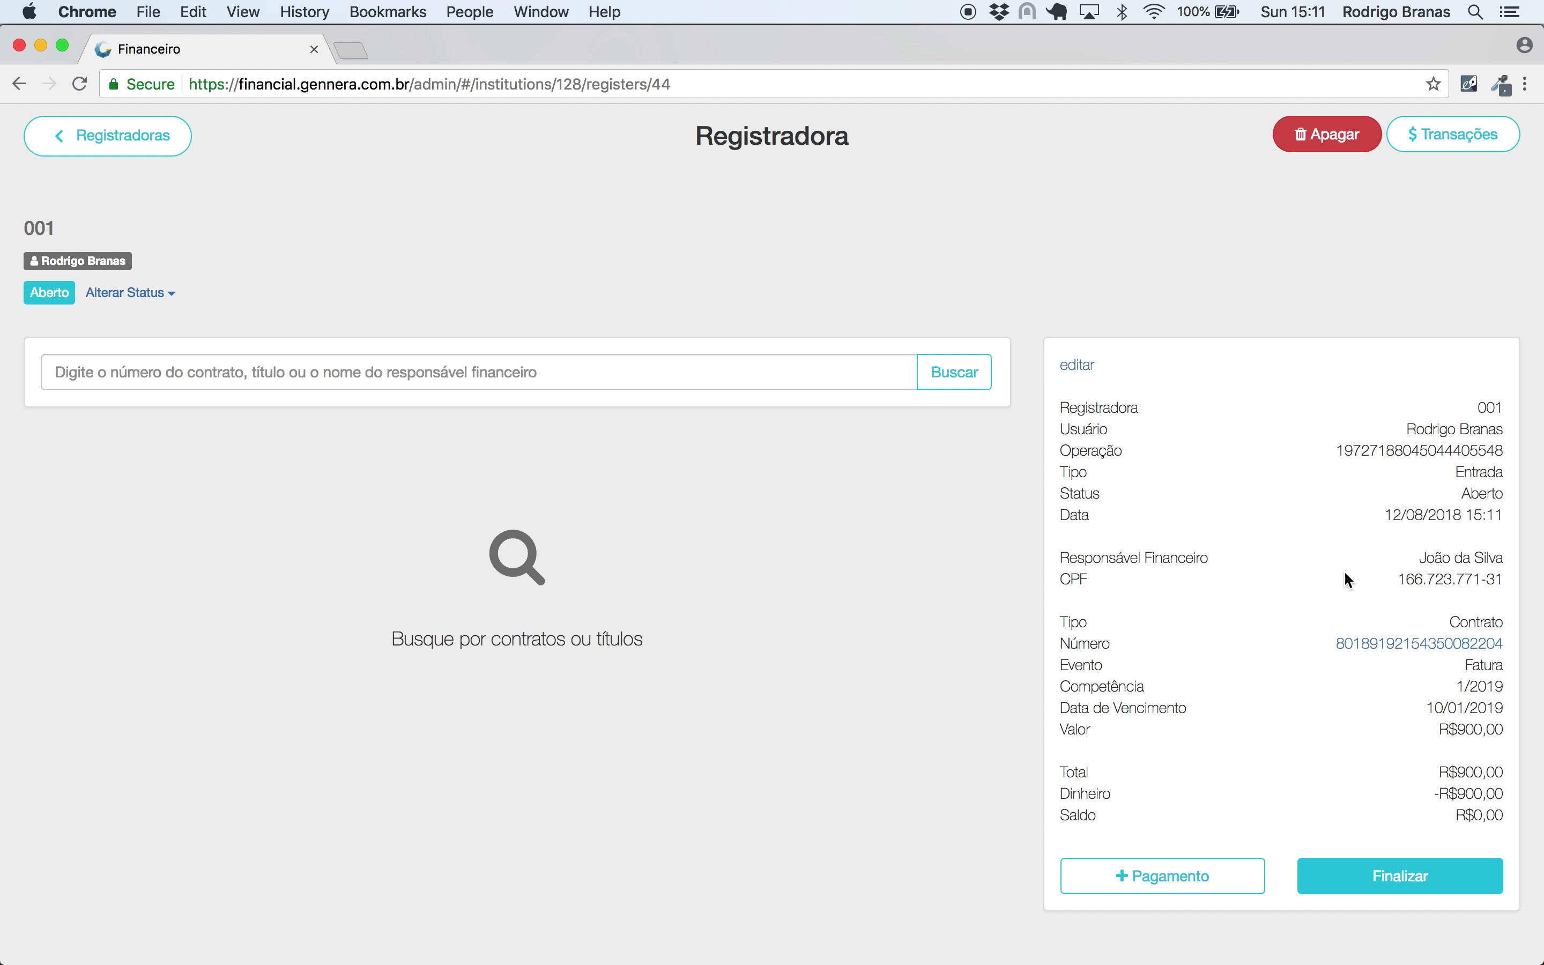
click(1429, 873)
click(1067, 335)
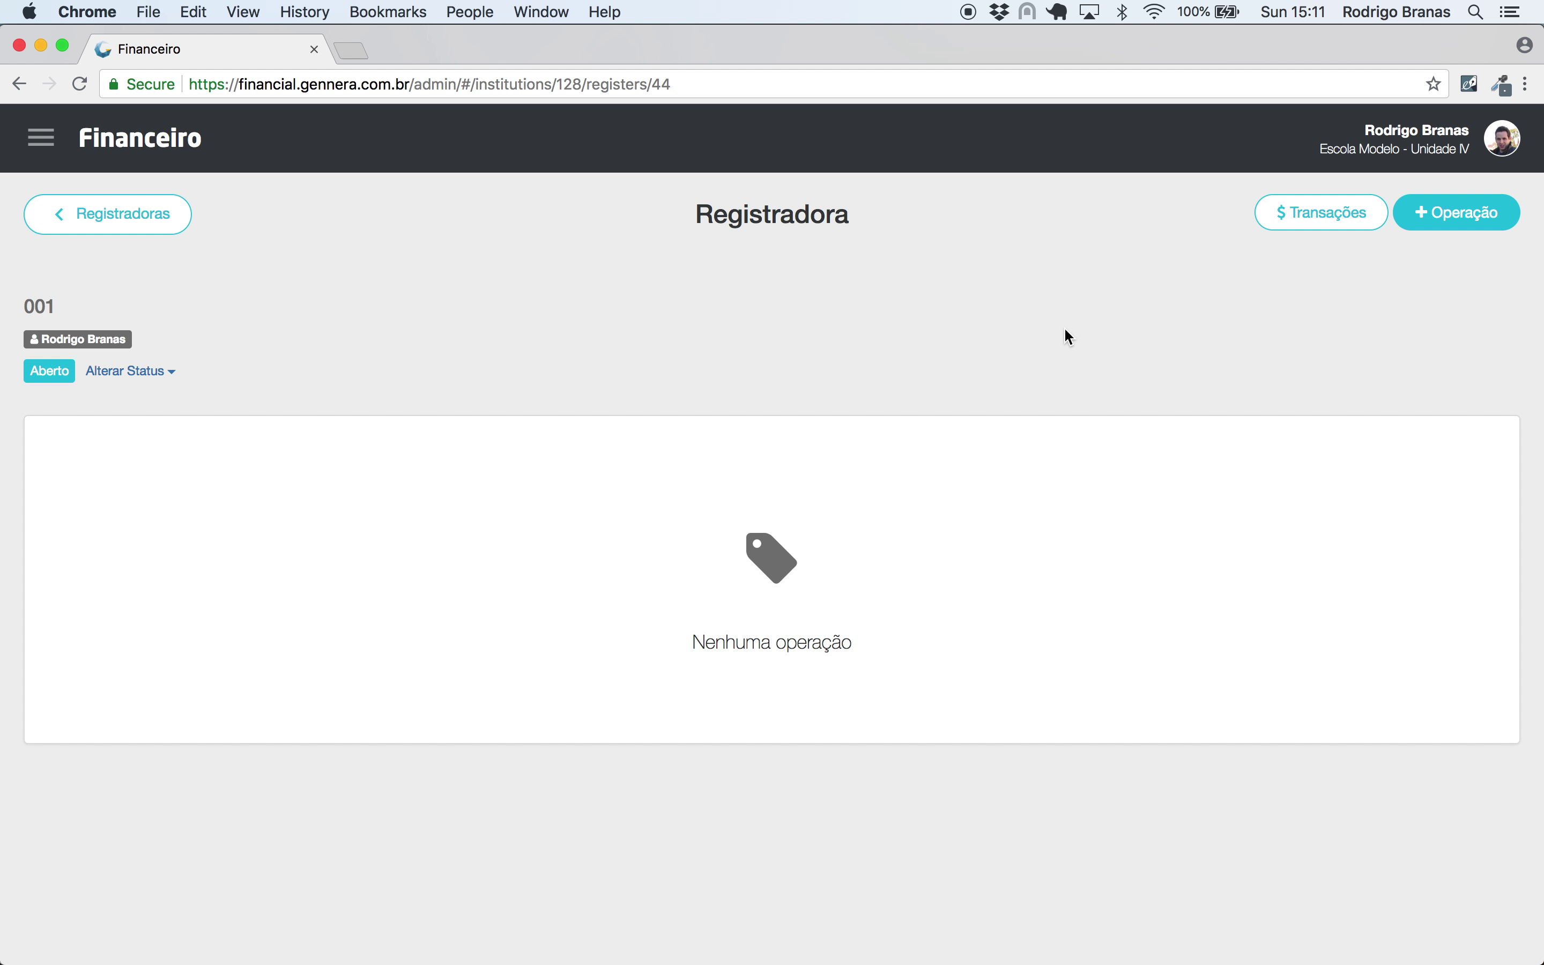
- Review the dashboard: Banco R$9.800,00, Dinheiro R$100,00 and R$900,00 cash paid
click(166, 140)
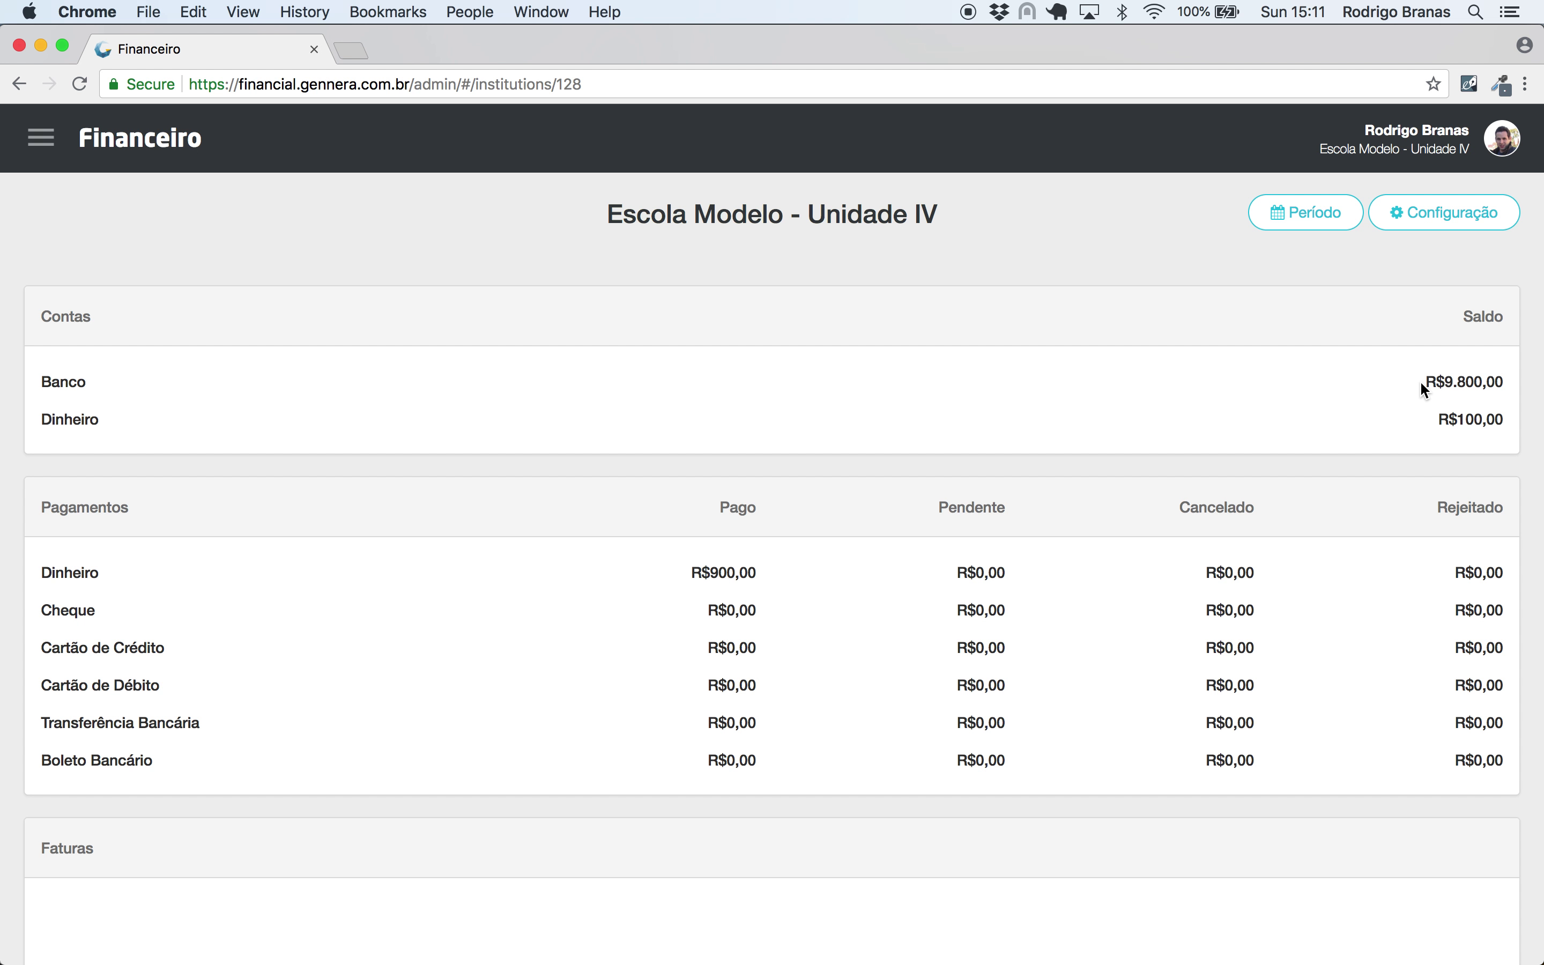
drag(1421, 383, 1527, 386)
drag(1434, 422, 1507, 426)
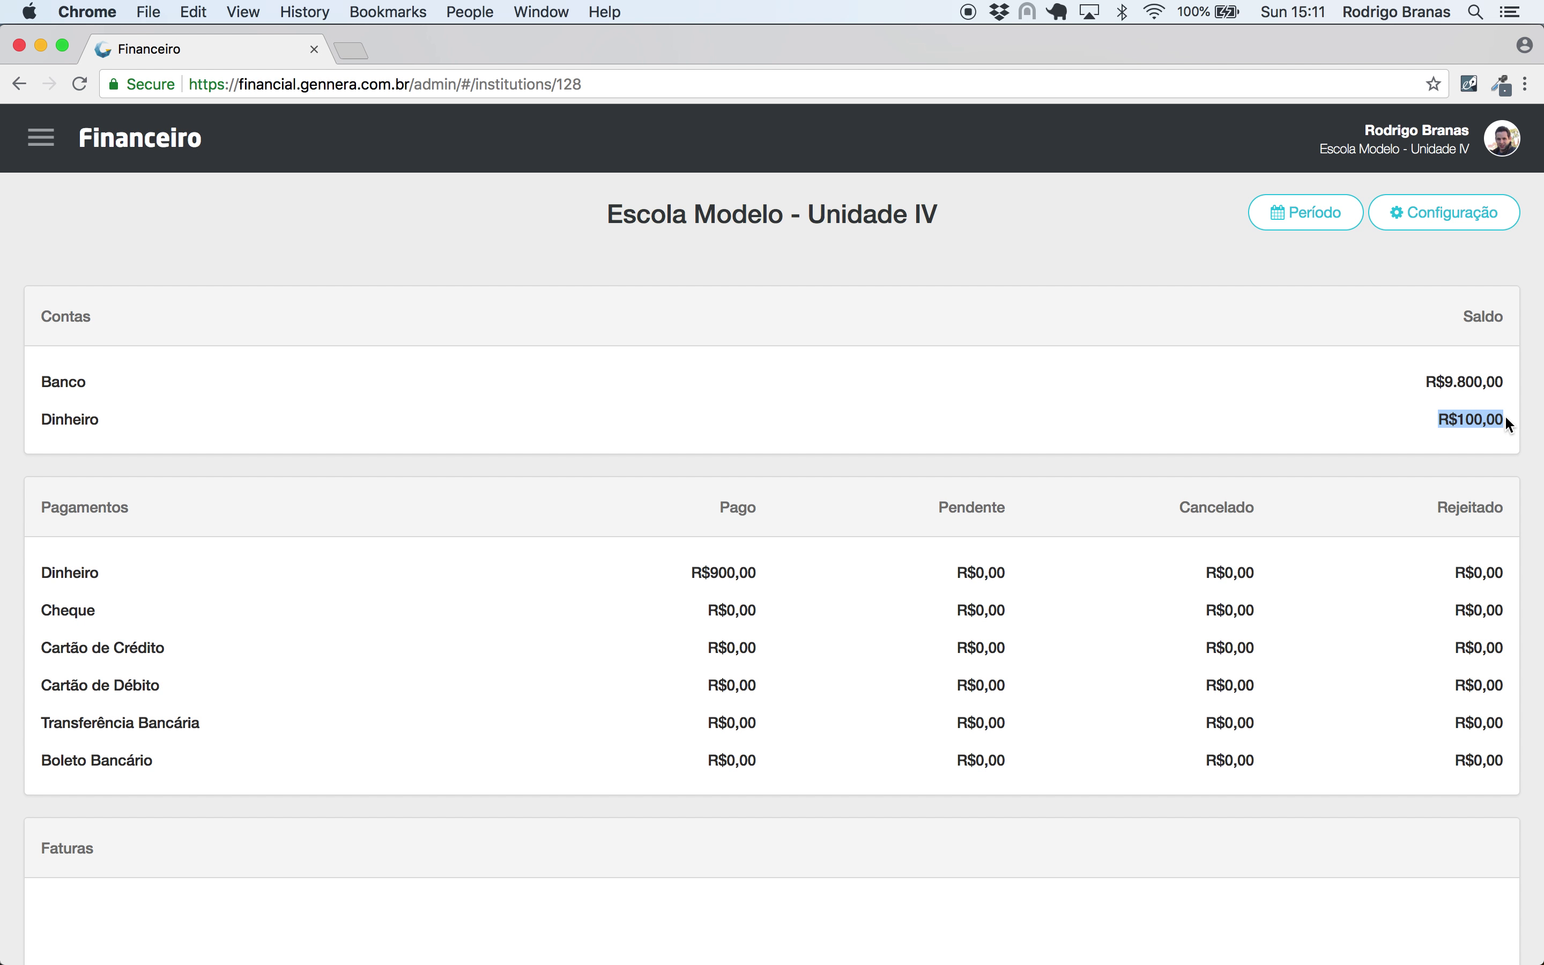
click(1312, 413)
scroll(1312, 414, down, 3)
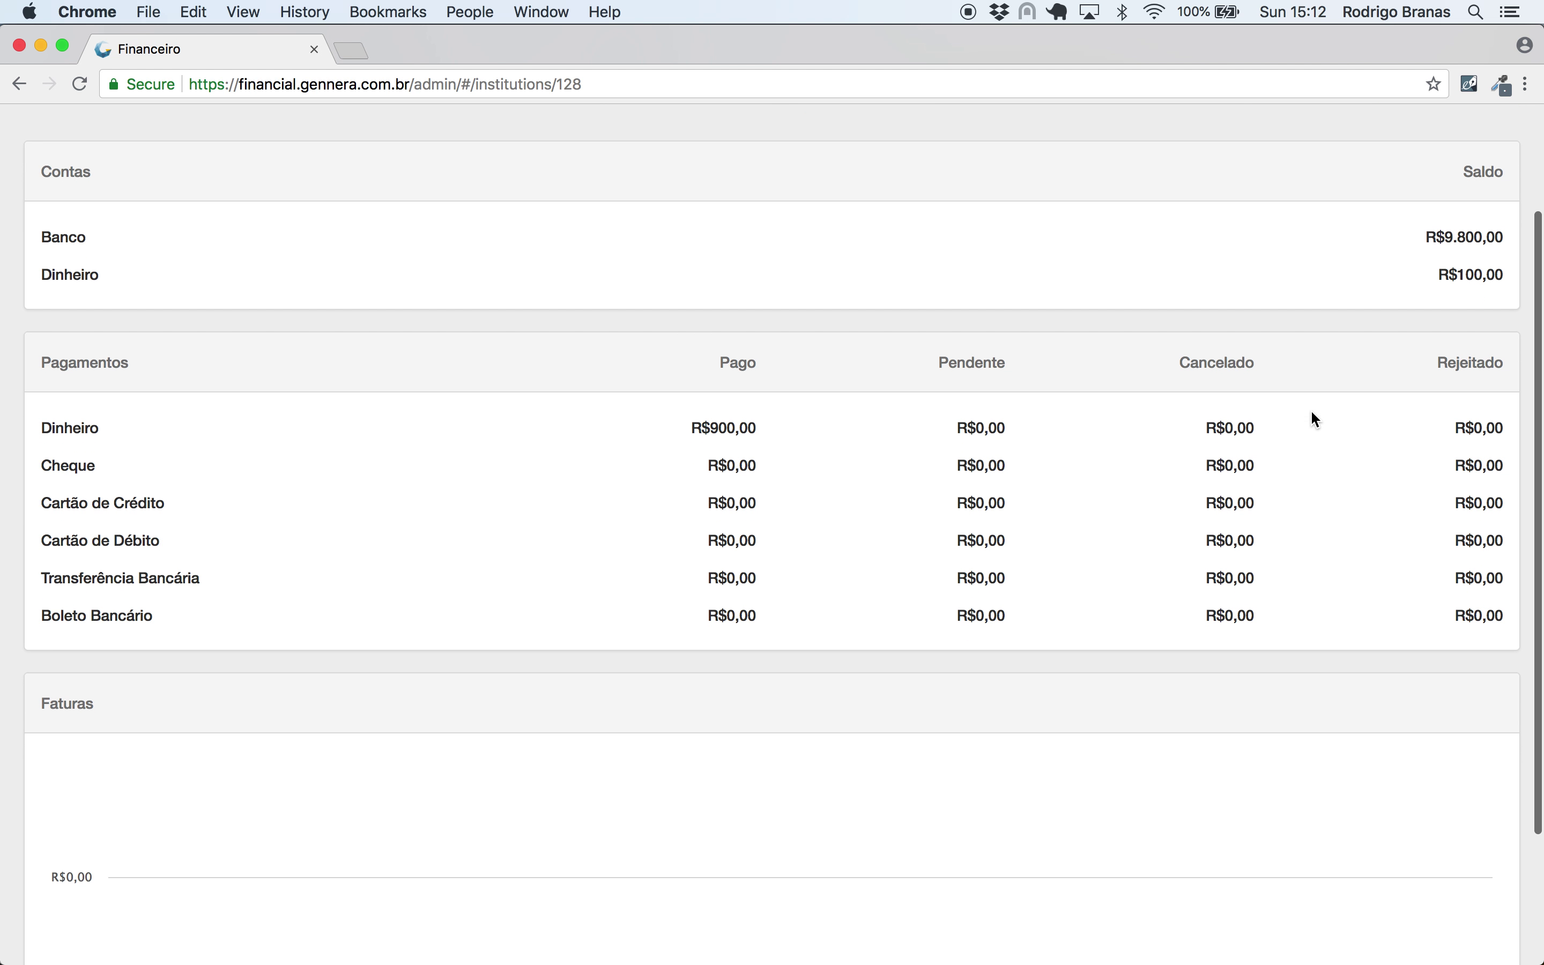
drag(686, 426, 757, 429)
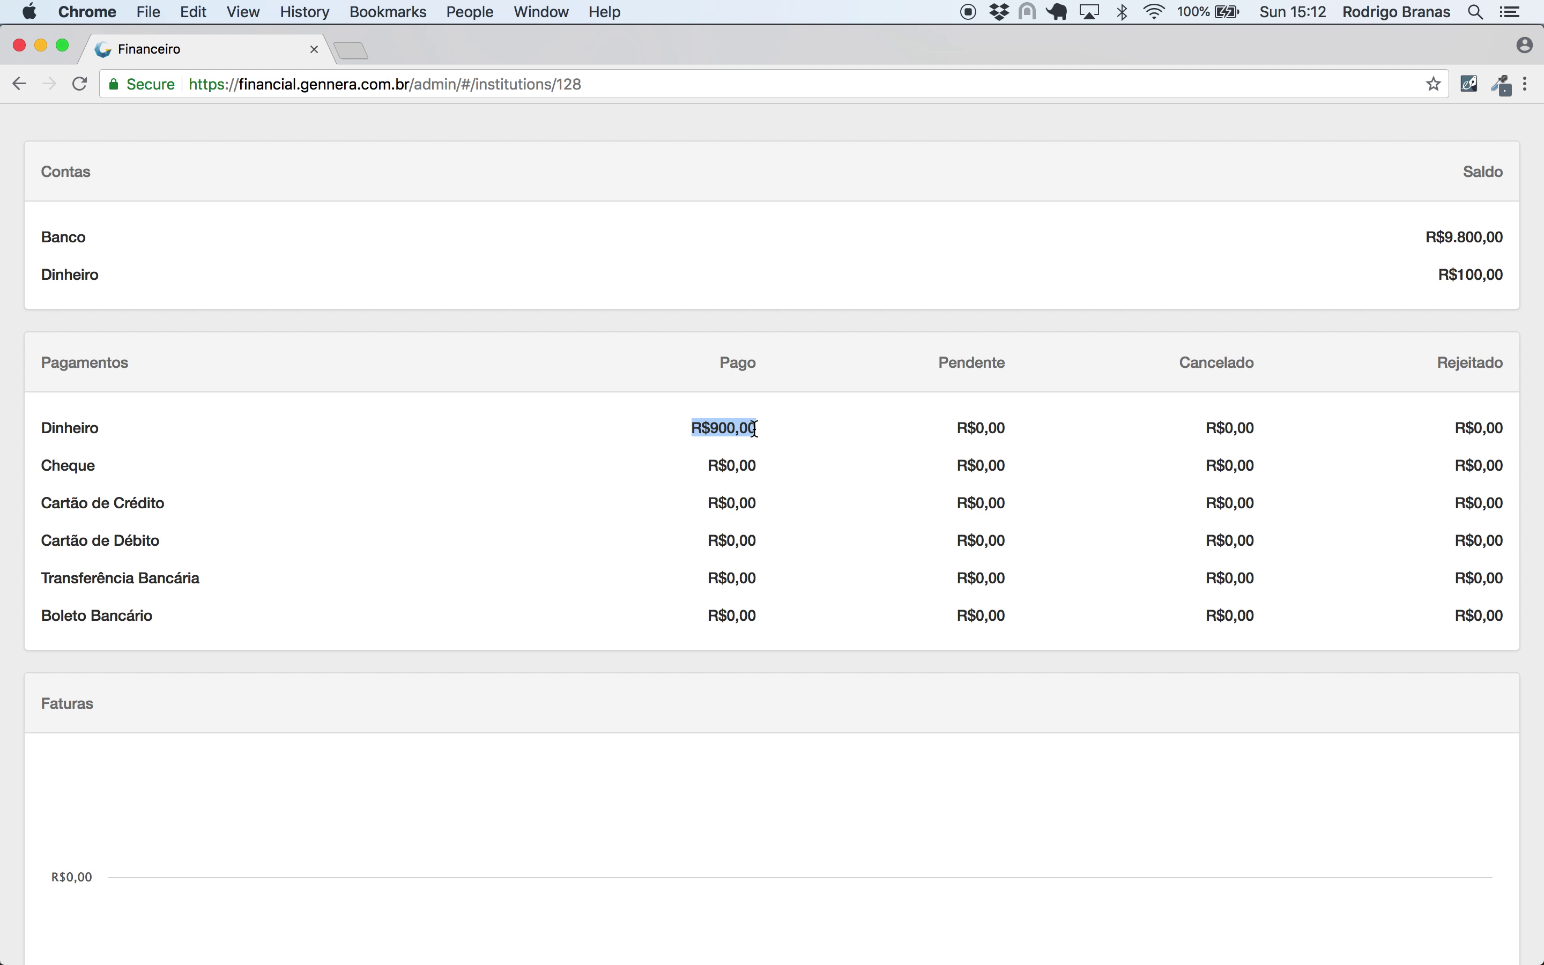
click(812, 427)
scroll(813, 431, down, 3)
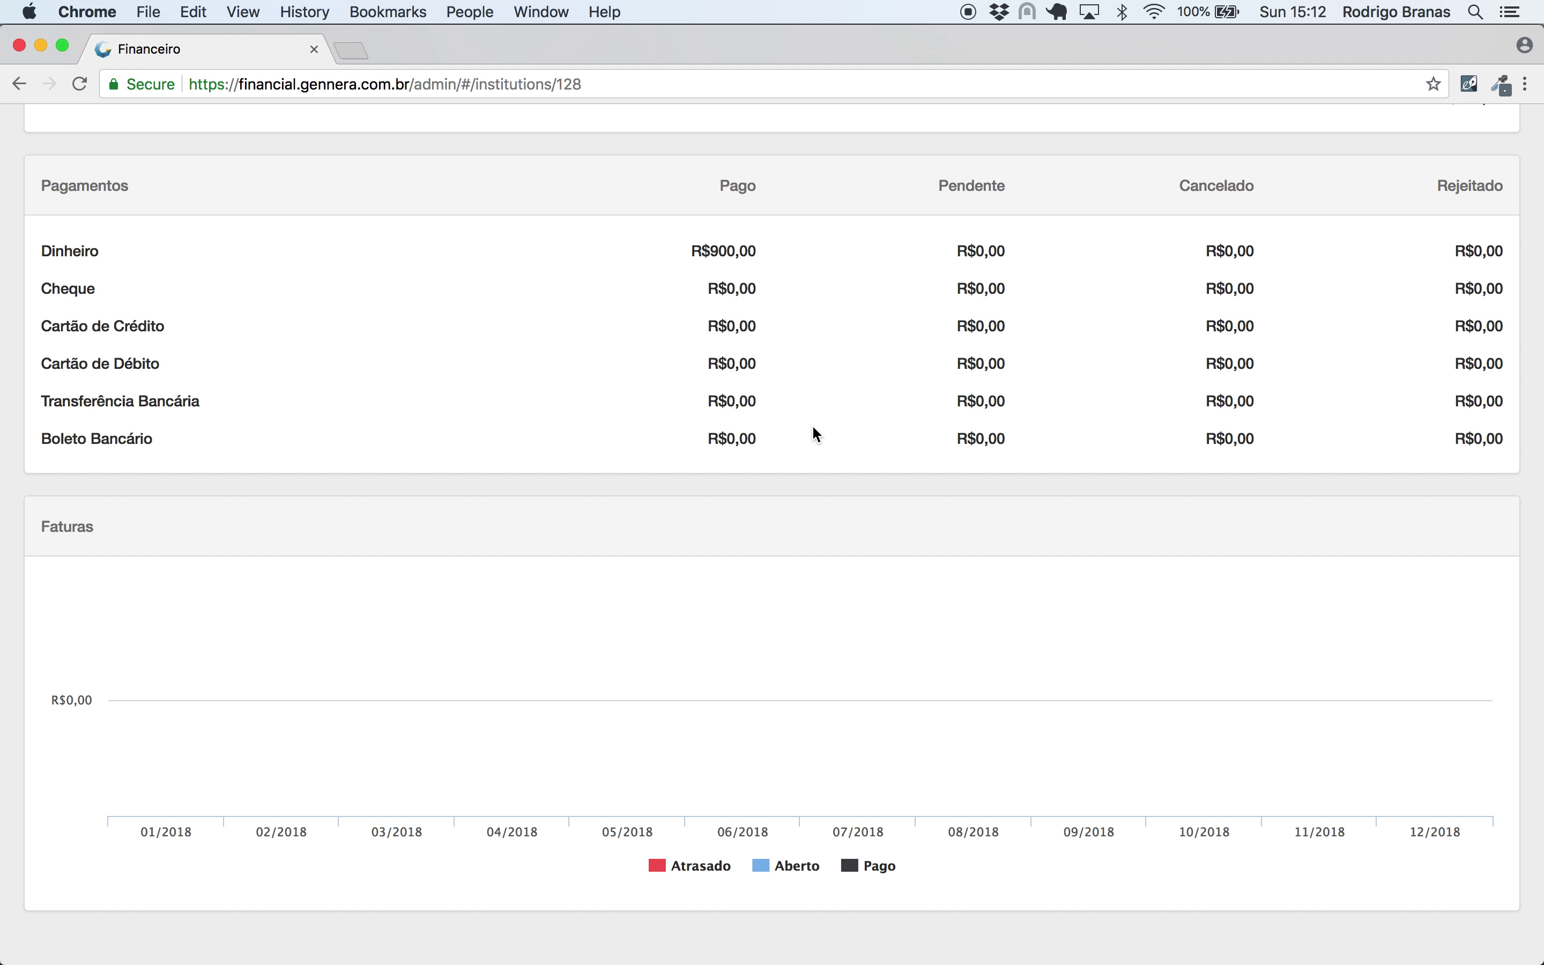
scroll(778, 402, up, 5)
- Switch the period to 01/01/2019–31/12/2019 and check the zero cash paid for 2019
click(1315, 217)
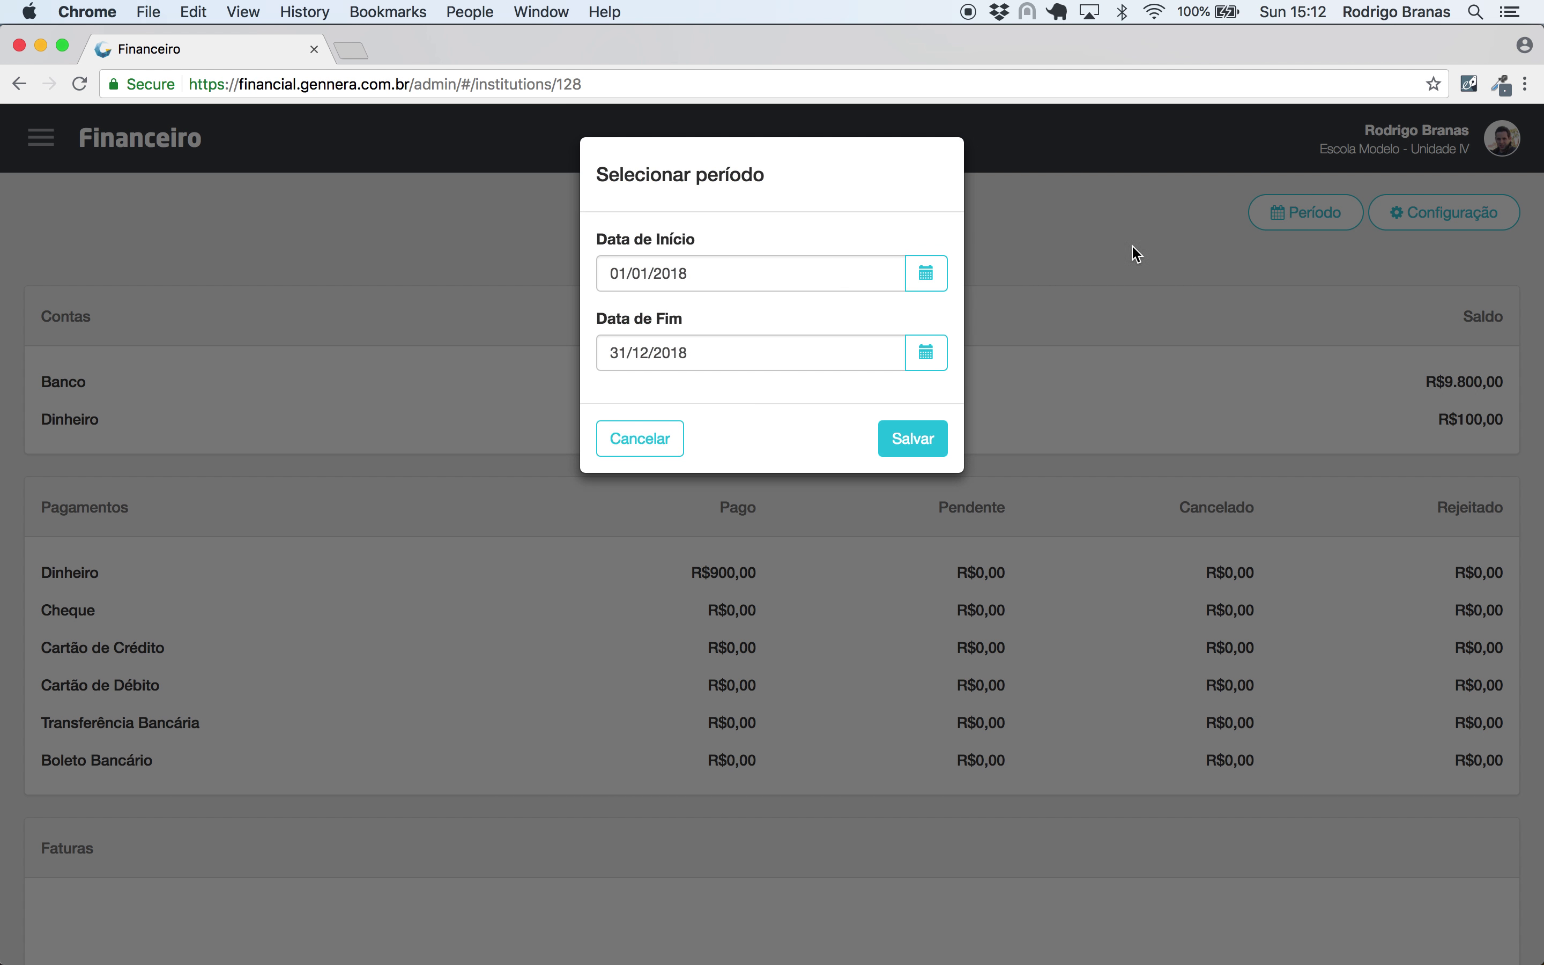
click(714, 352)
key(BackSpace)
text(9)
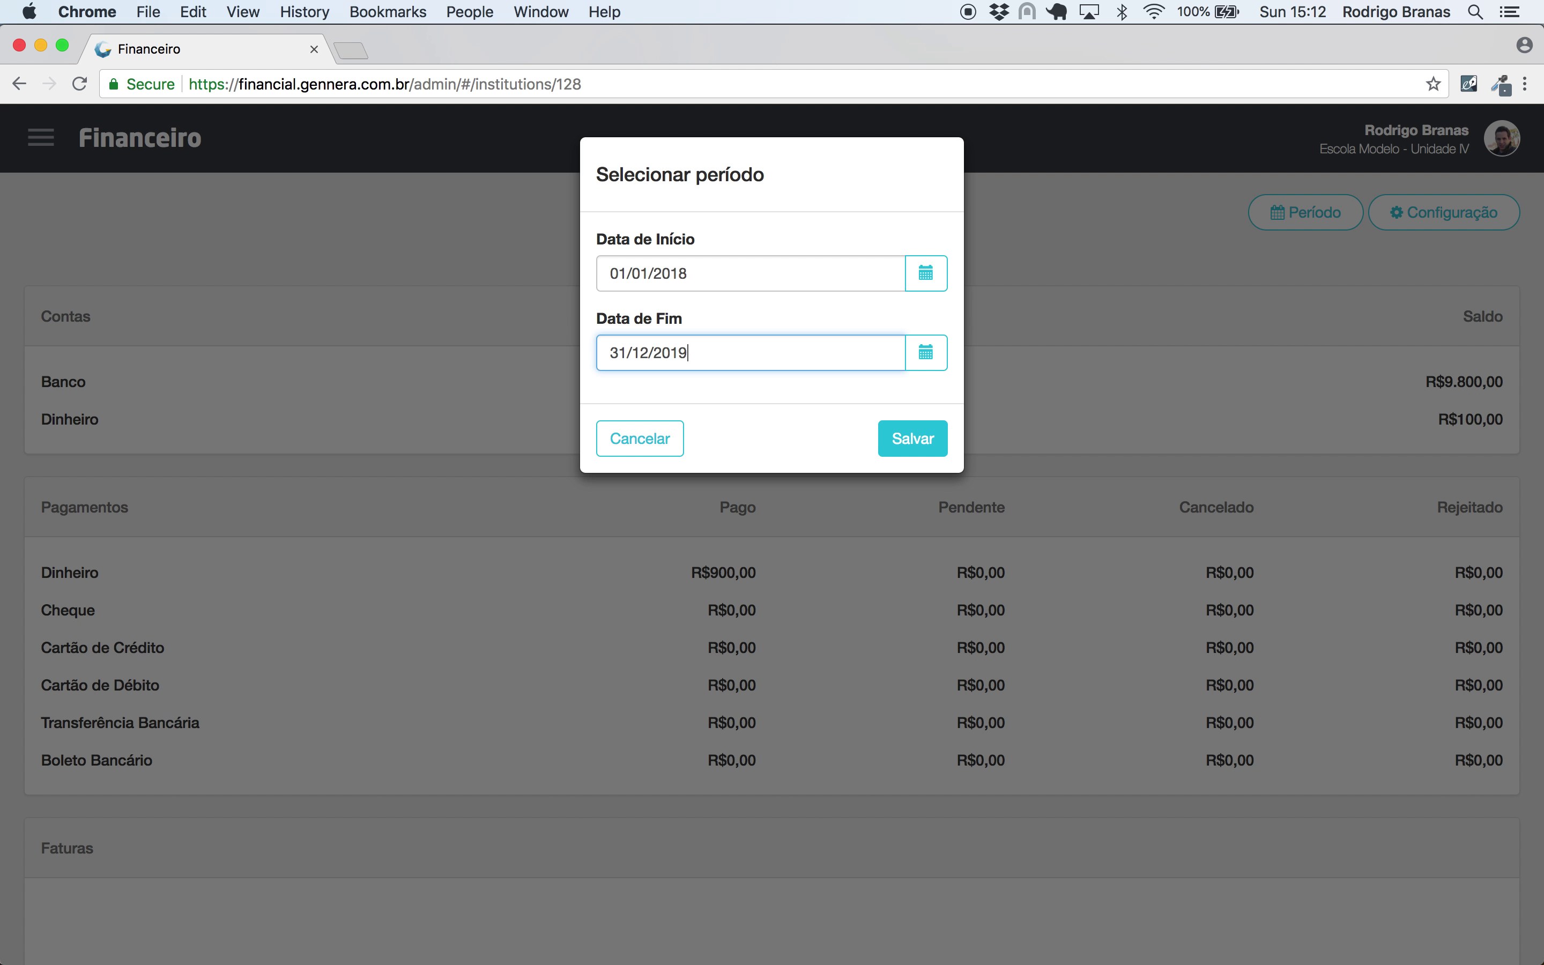
click(697, 275)
key(BackSpace)
text(9)
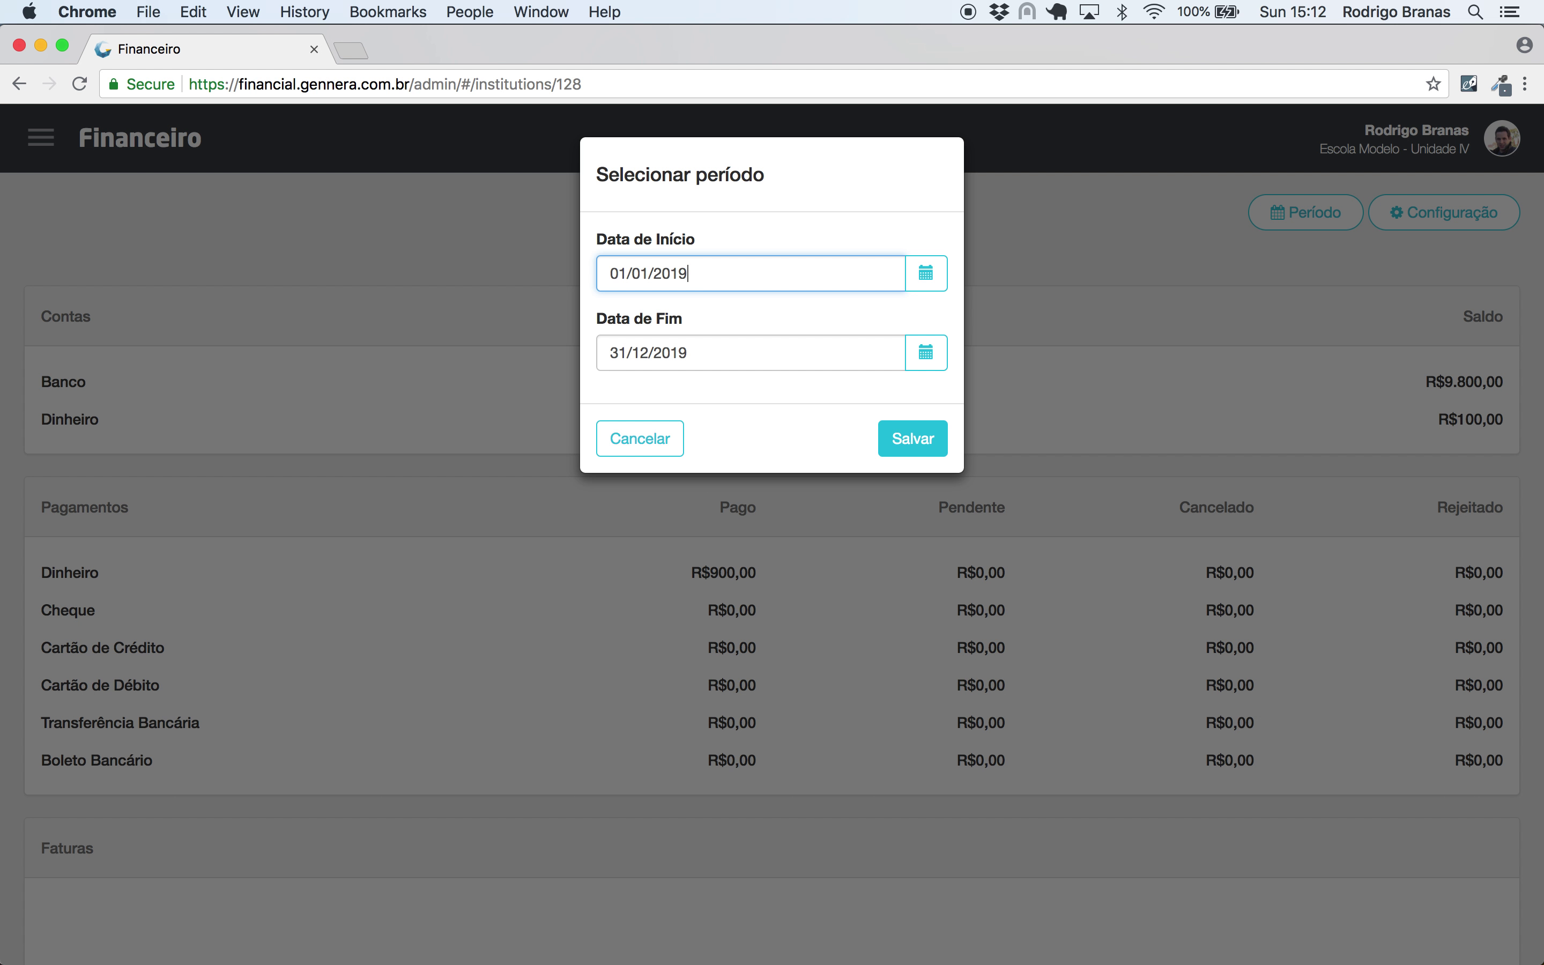
click(927, 437)
scroll(926, 435, down, 5)
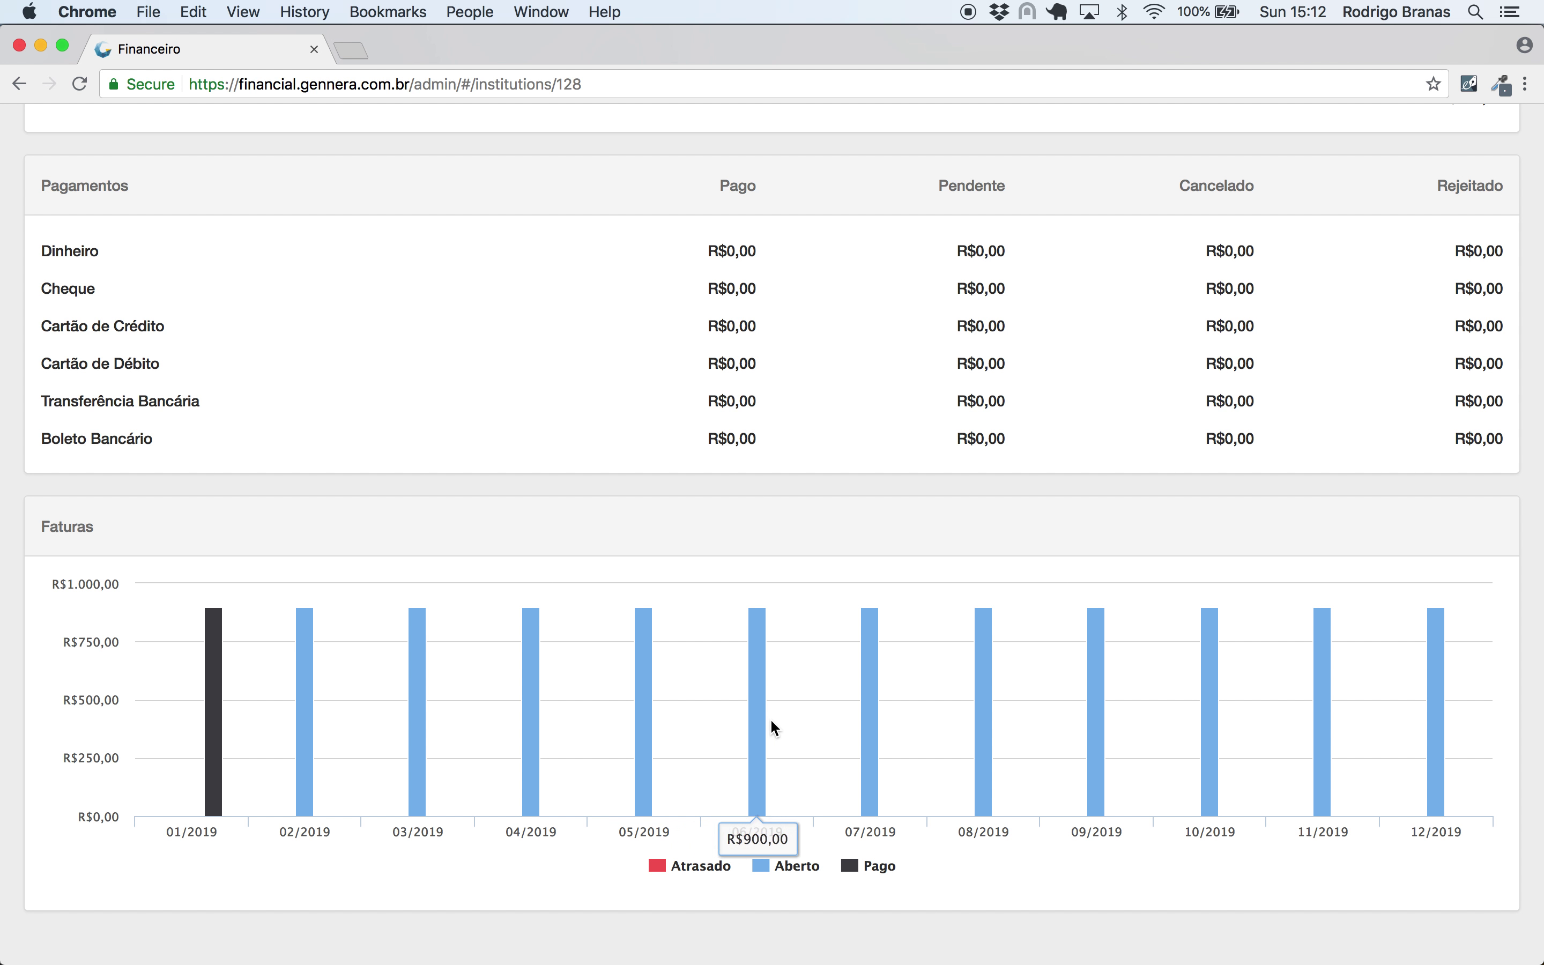
scroll(769, 718, up, 5)
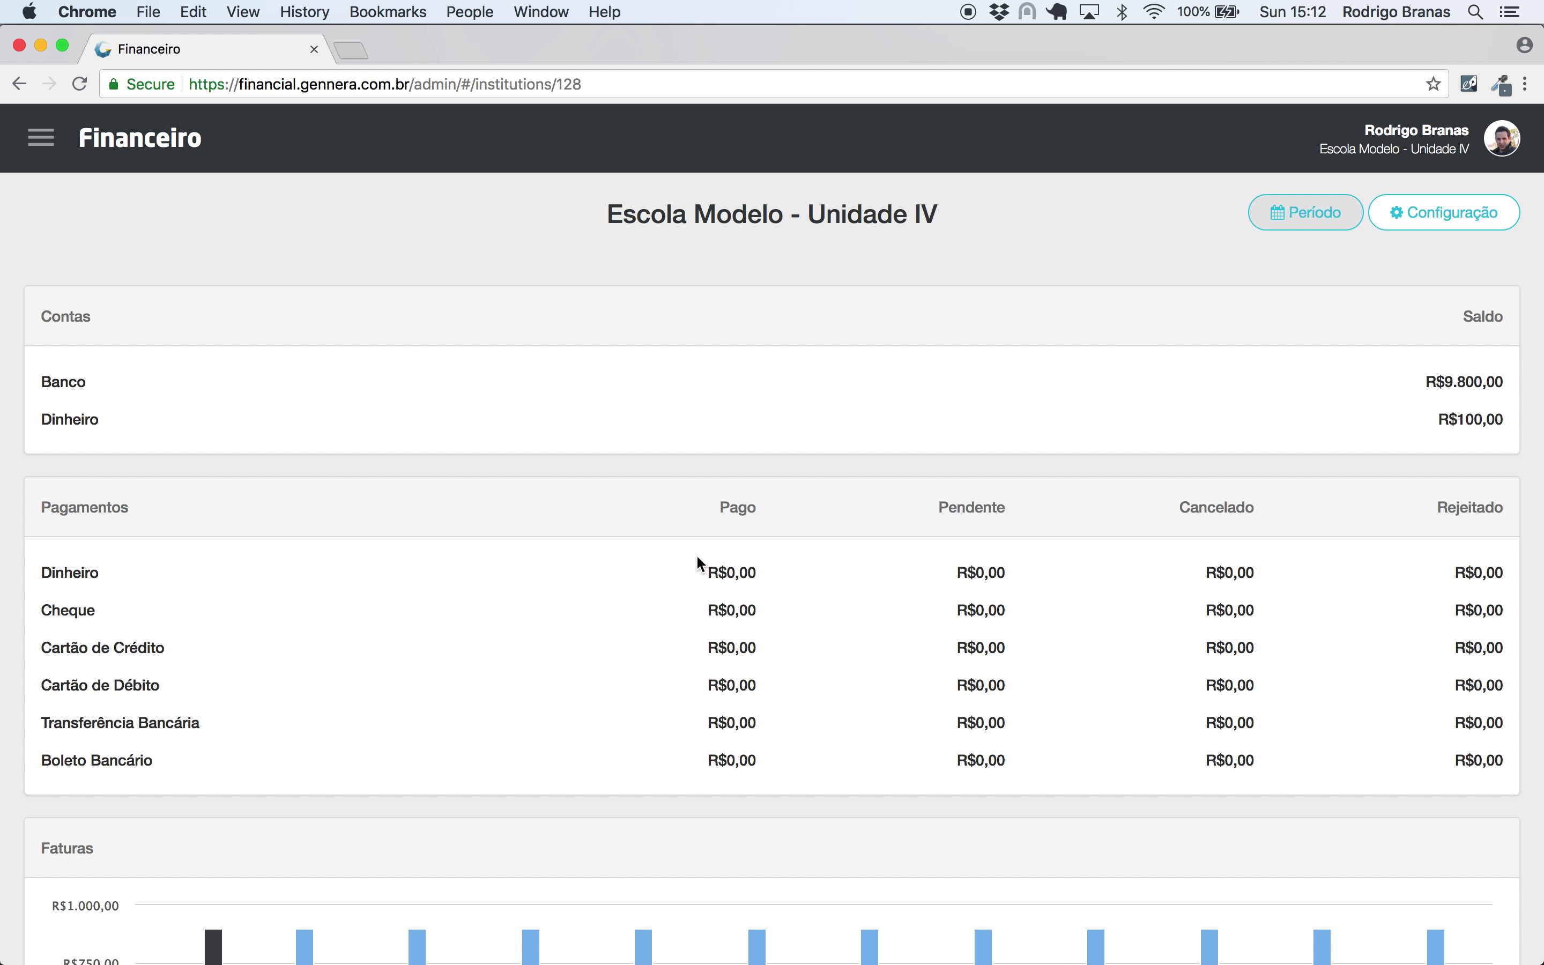
drag(698, 558, 751, 569)
- Set the period back to 01/01/2018–31/12/2018
click(1283, 216)
click(727, 277)
key(BackSpace)
text(8)
click(734, 349)
key(BackSpace)
text(8)
click(915, 434)
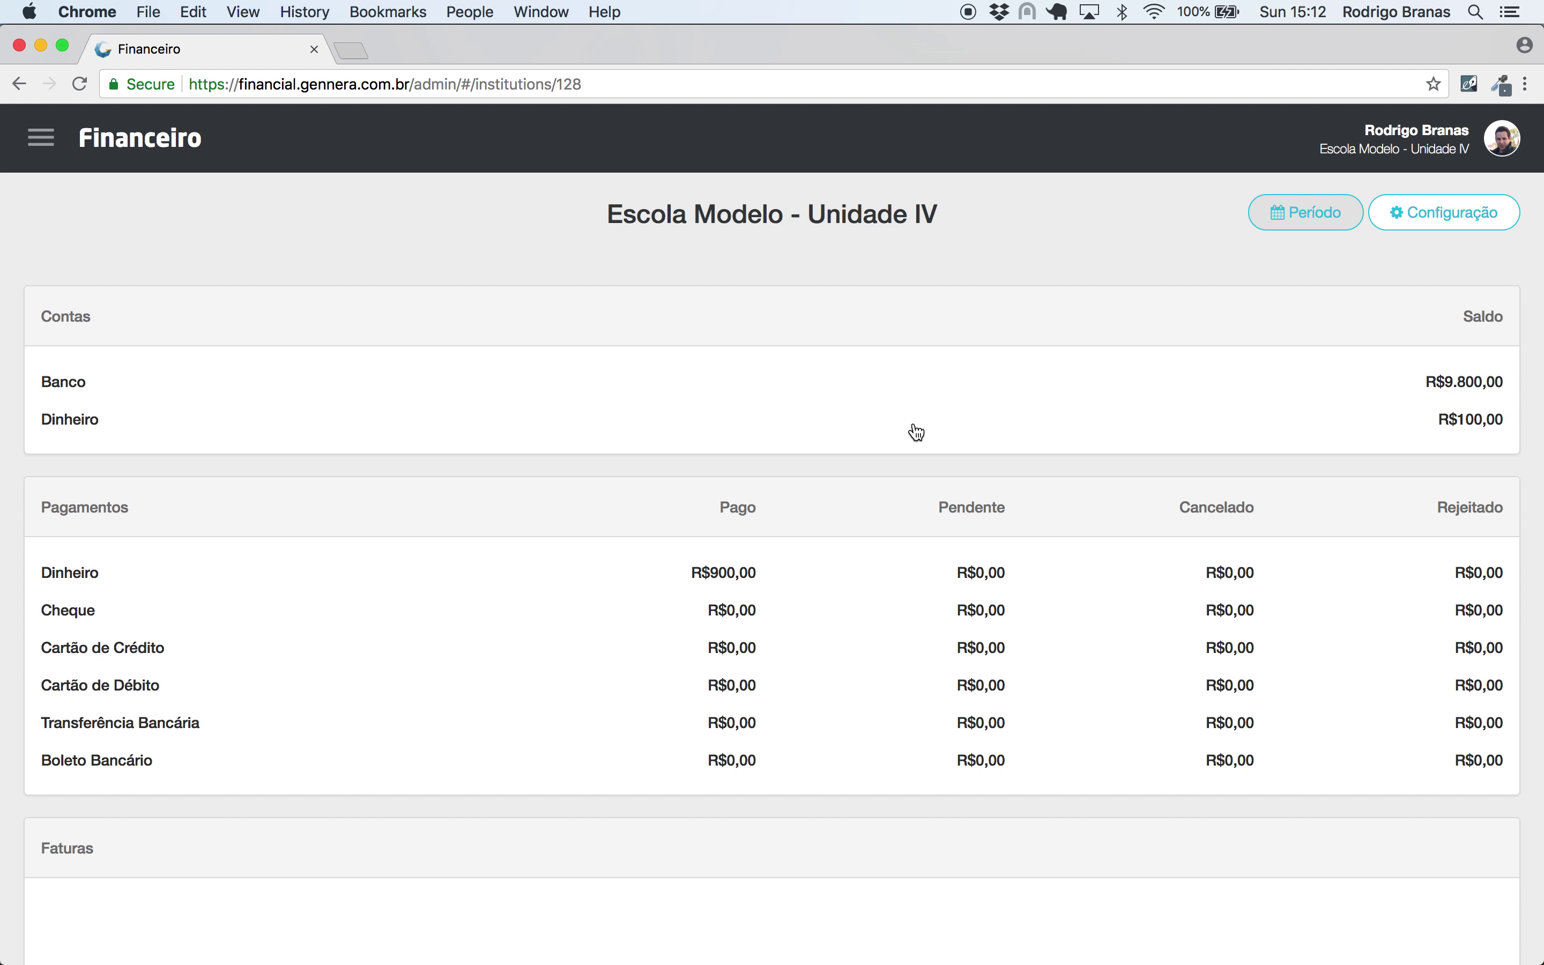
- Check the R$900,00 Dinheiro entry in Pagamentos, then go to the Contratos list
drag(682, 578, 782, 576)
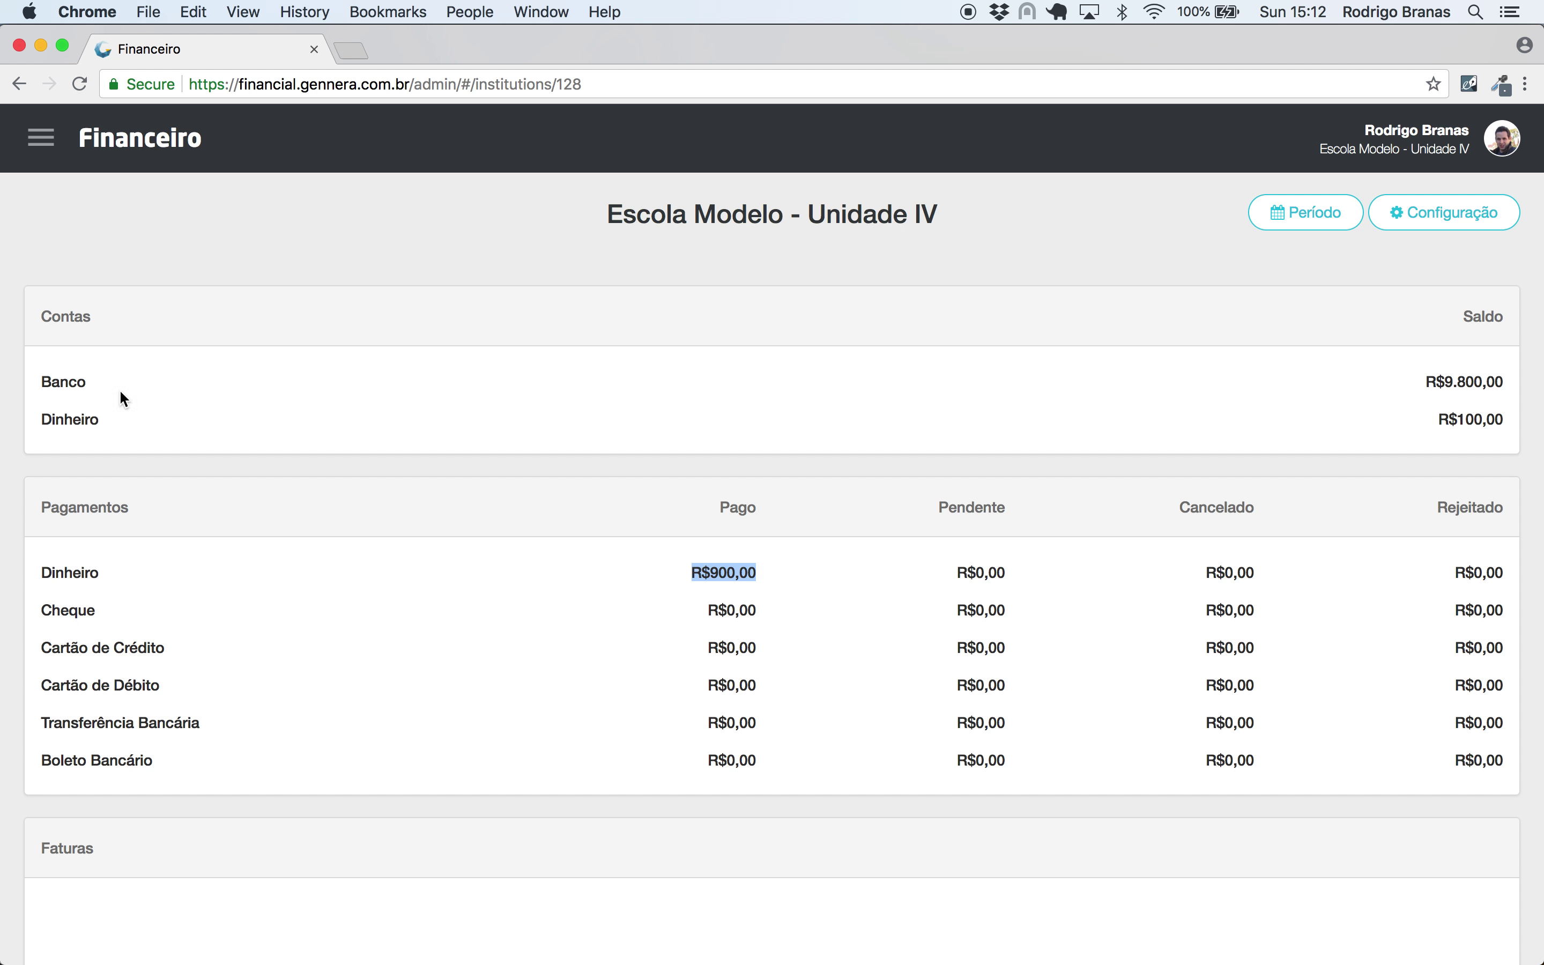
click(41, 138)
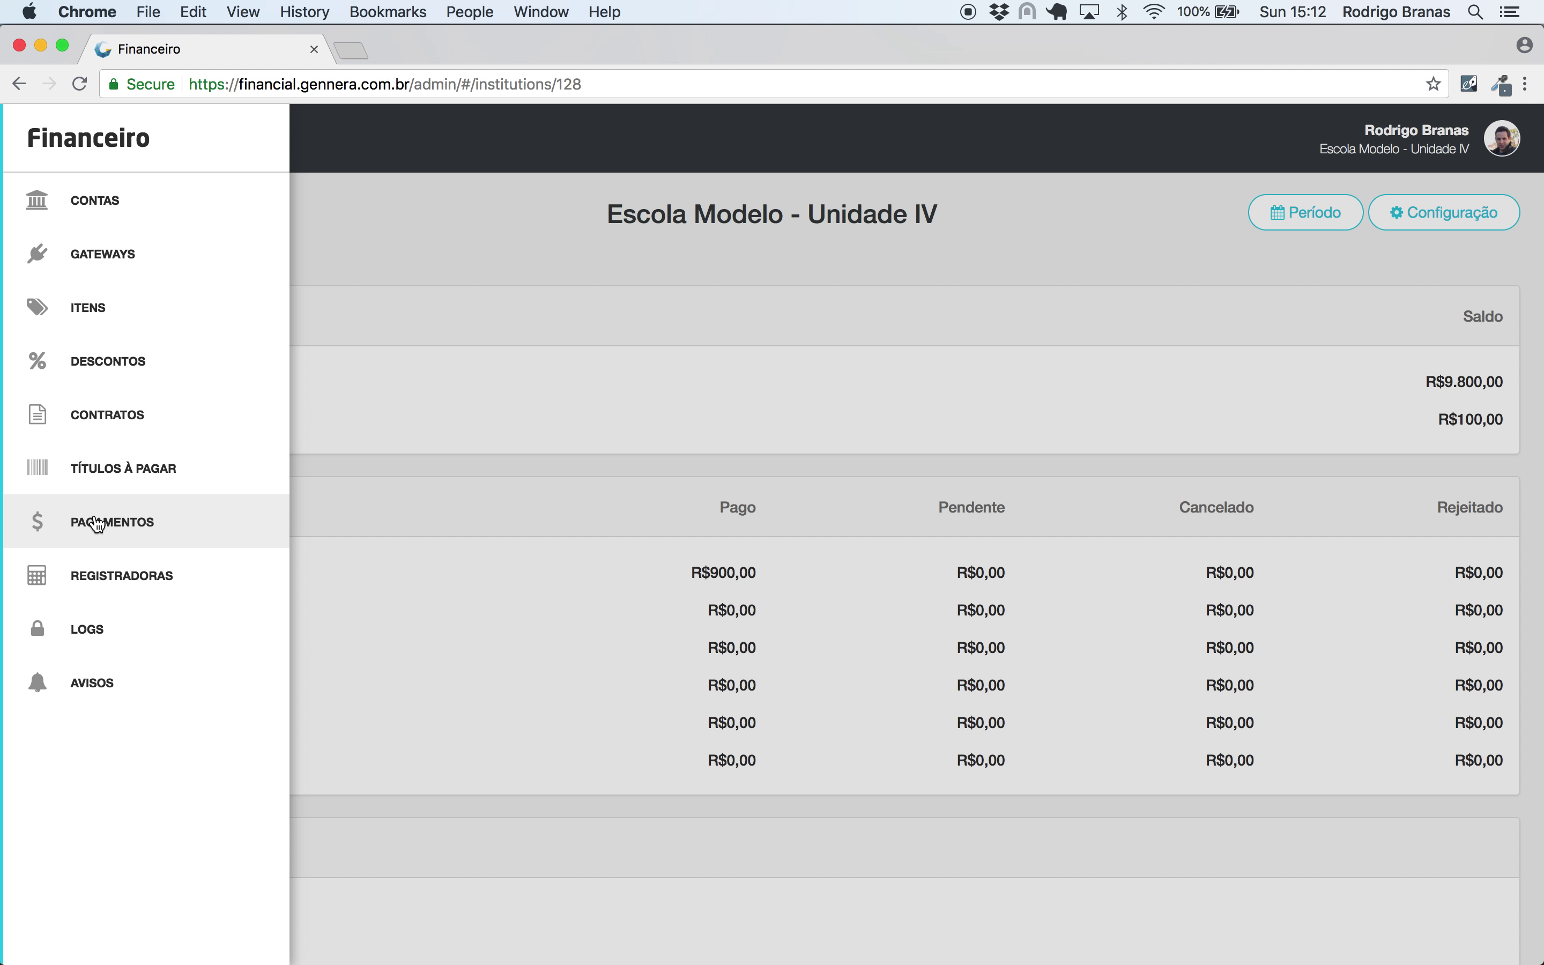
click(97, 523)
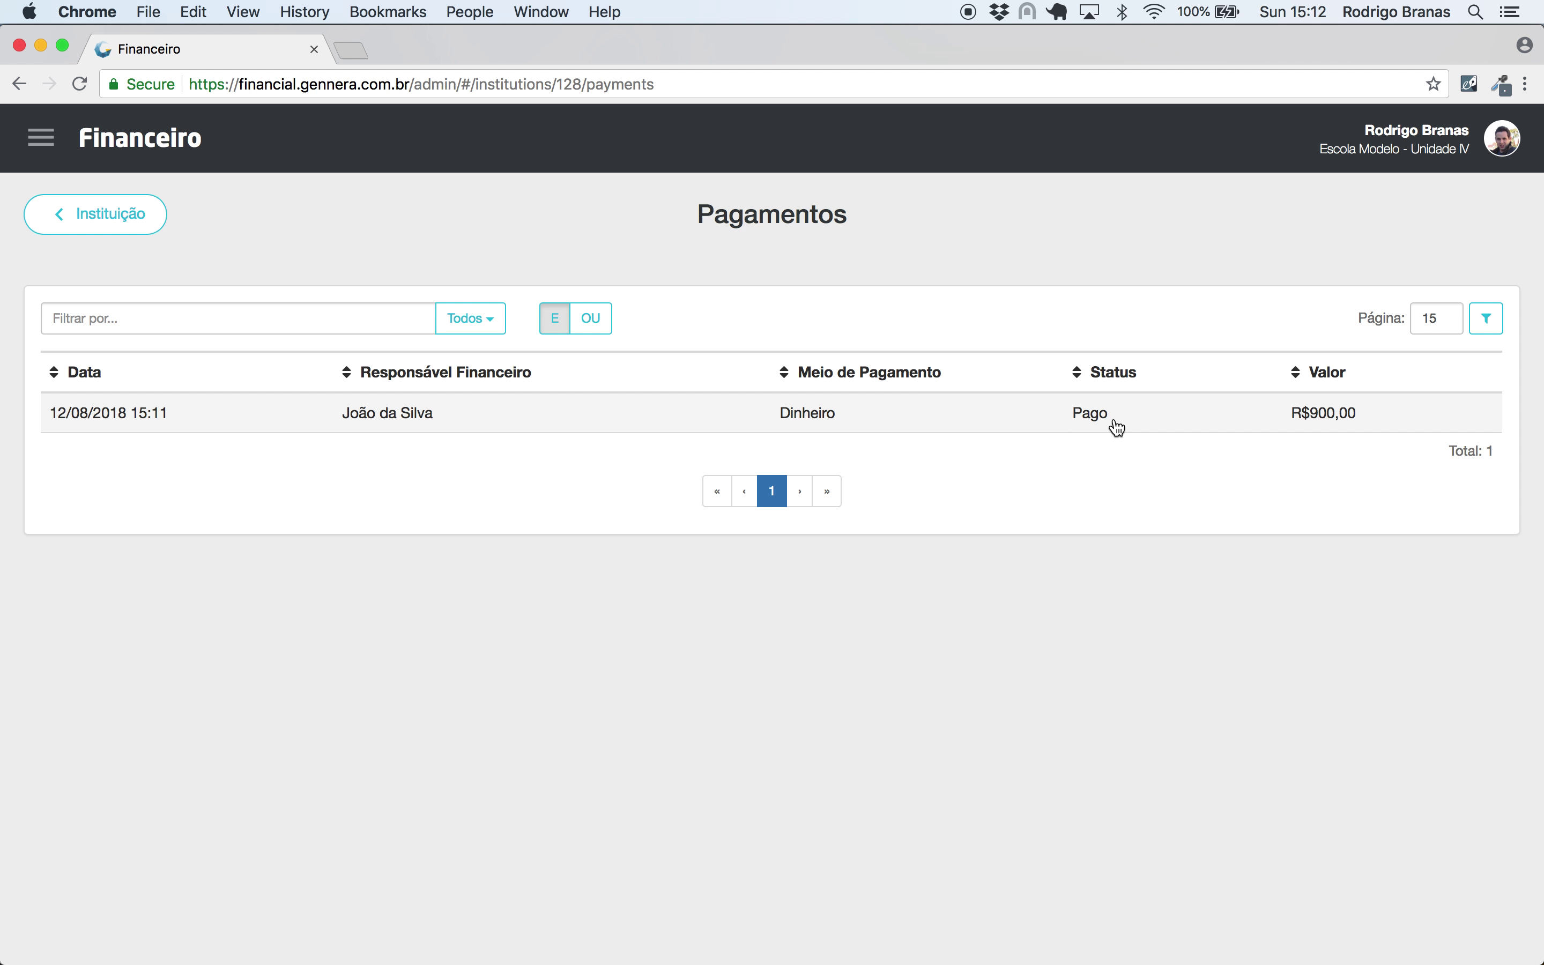
click(40, 138)
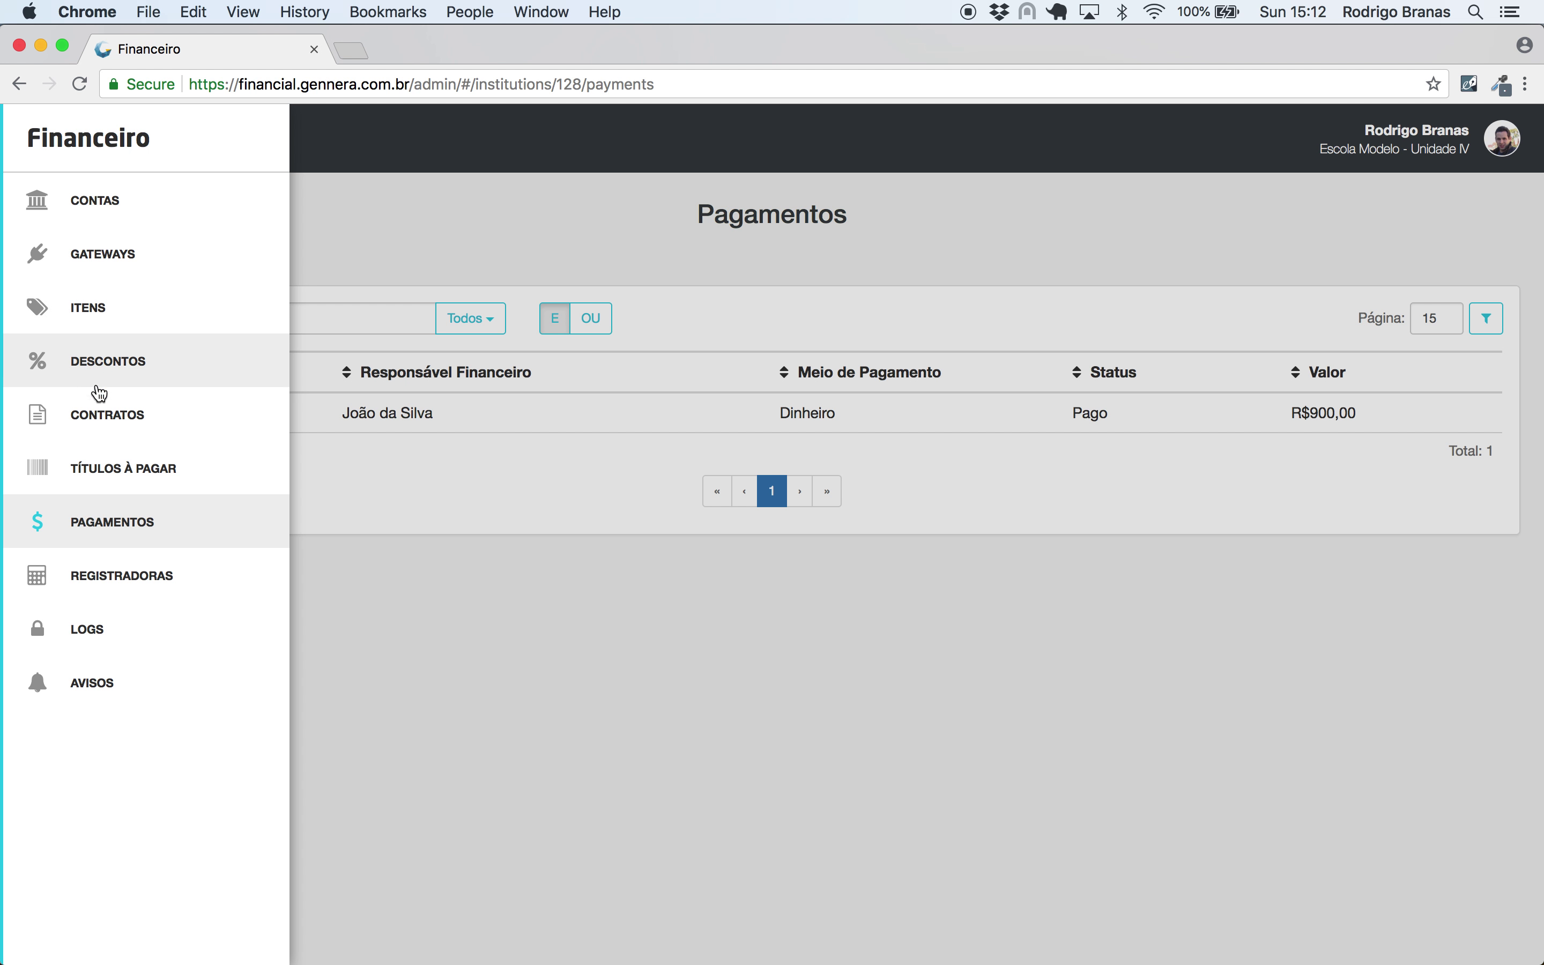
click(100, 412)
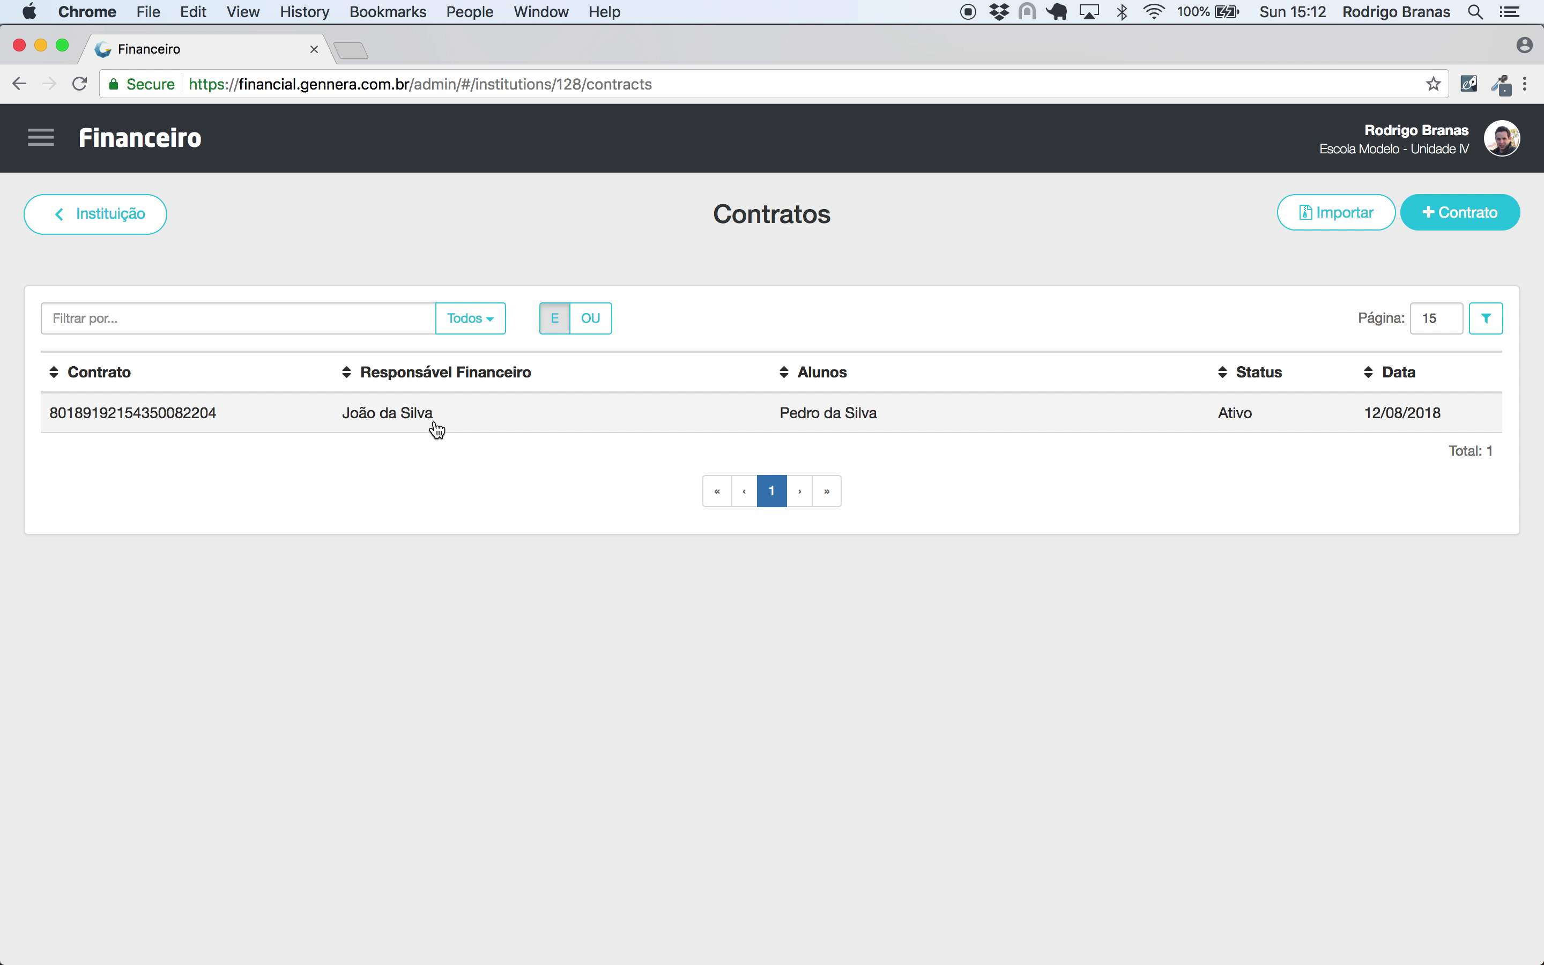
- Open the contract and check its R$9.900,00 outstanding balance
click(447, 421)
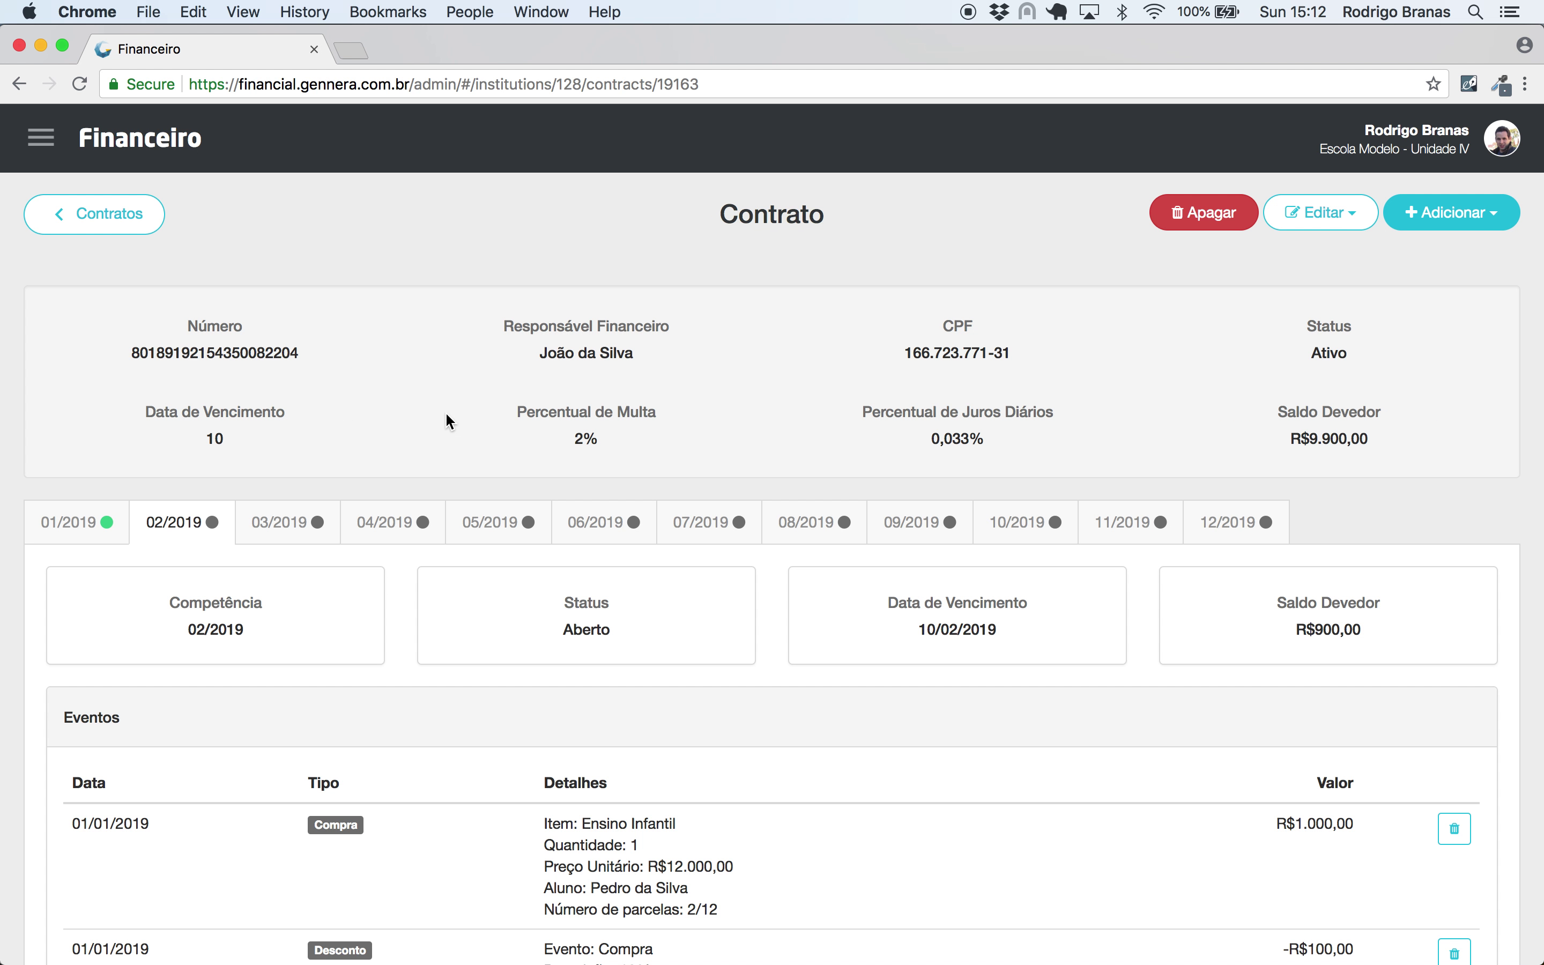
click(94, 524)
scroll(94, 523, down, 2)
scroll(93, 522, down, 2)
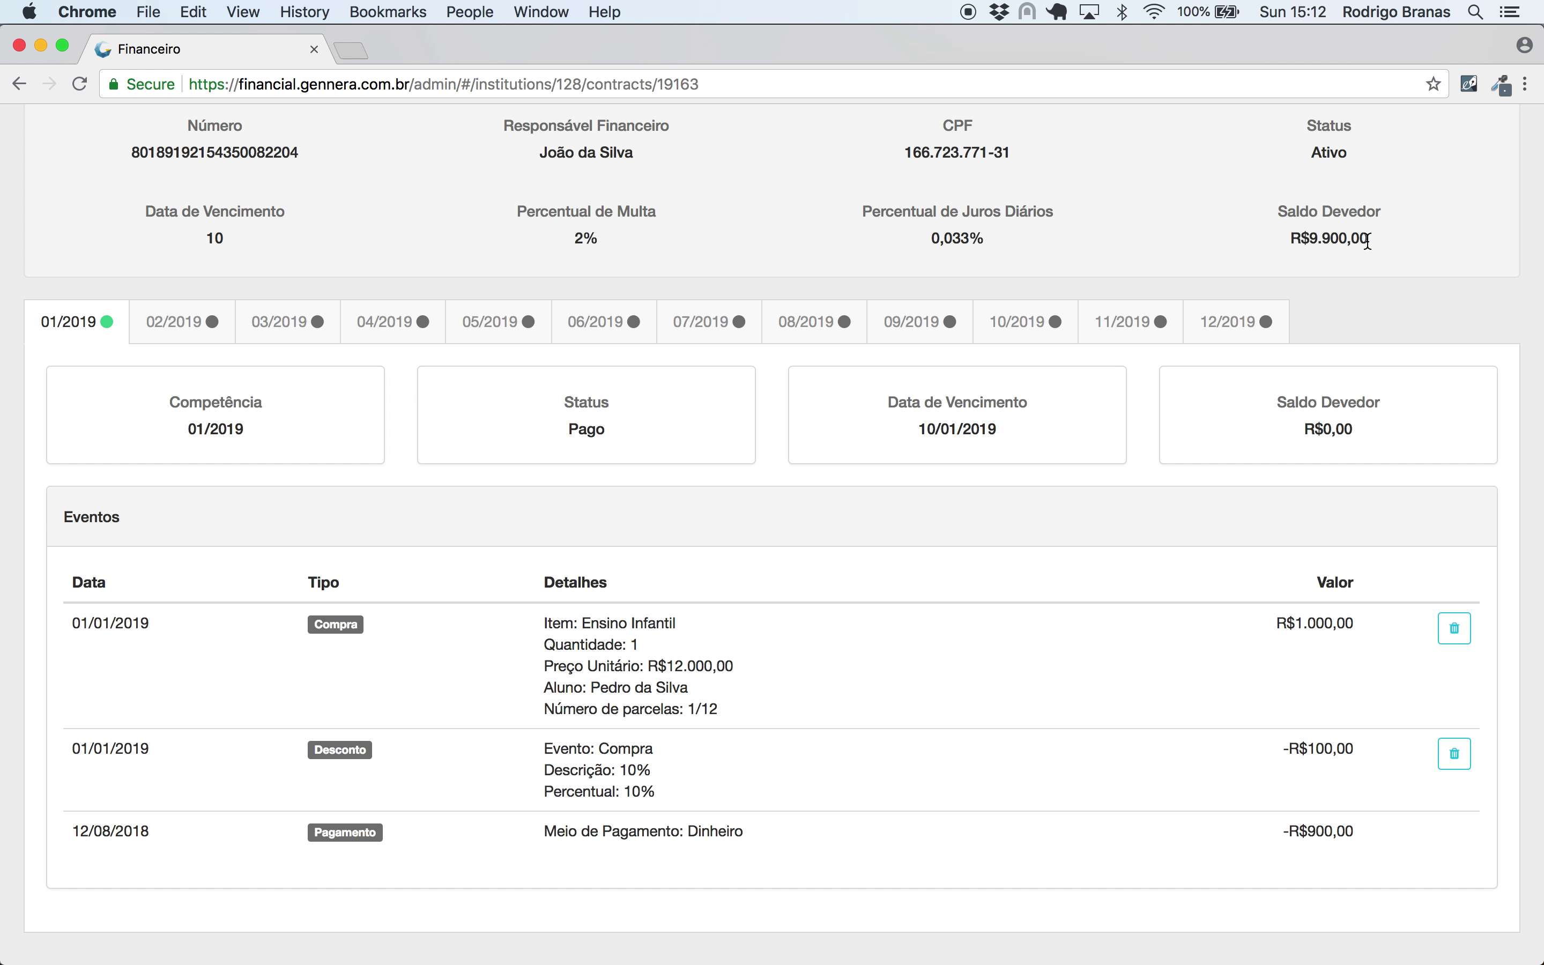
drag(1387, 236, 1292, 237)
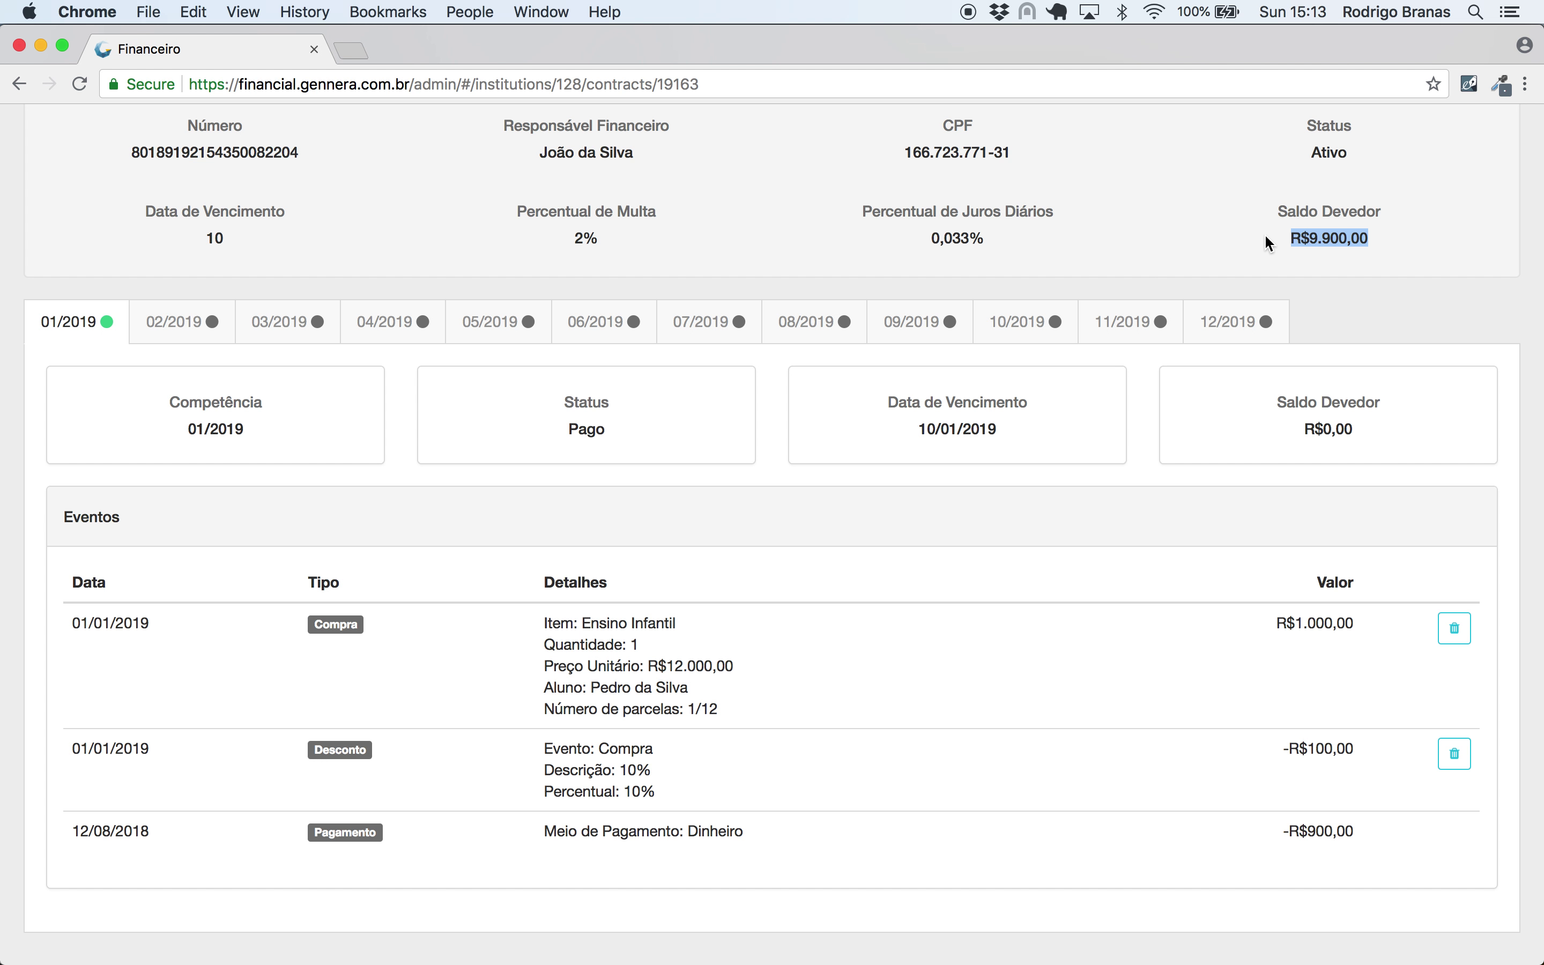
click(1374, 225)
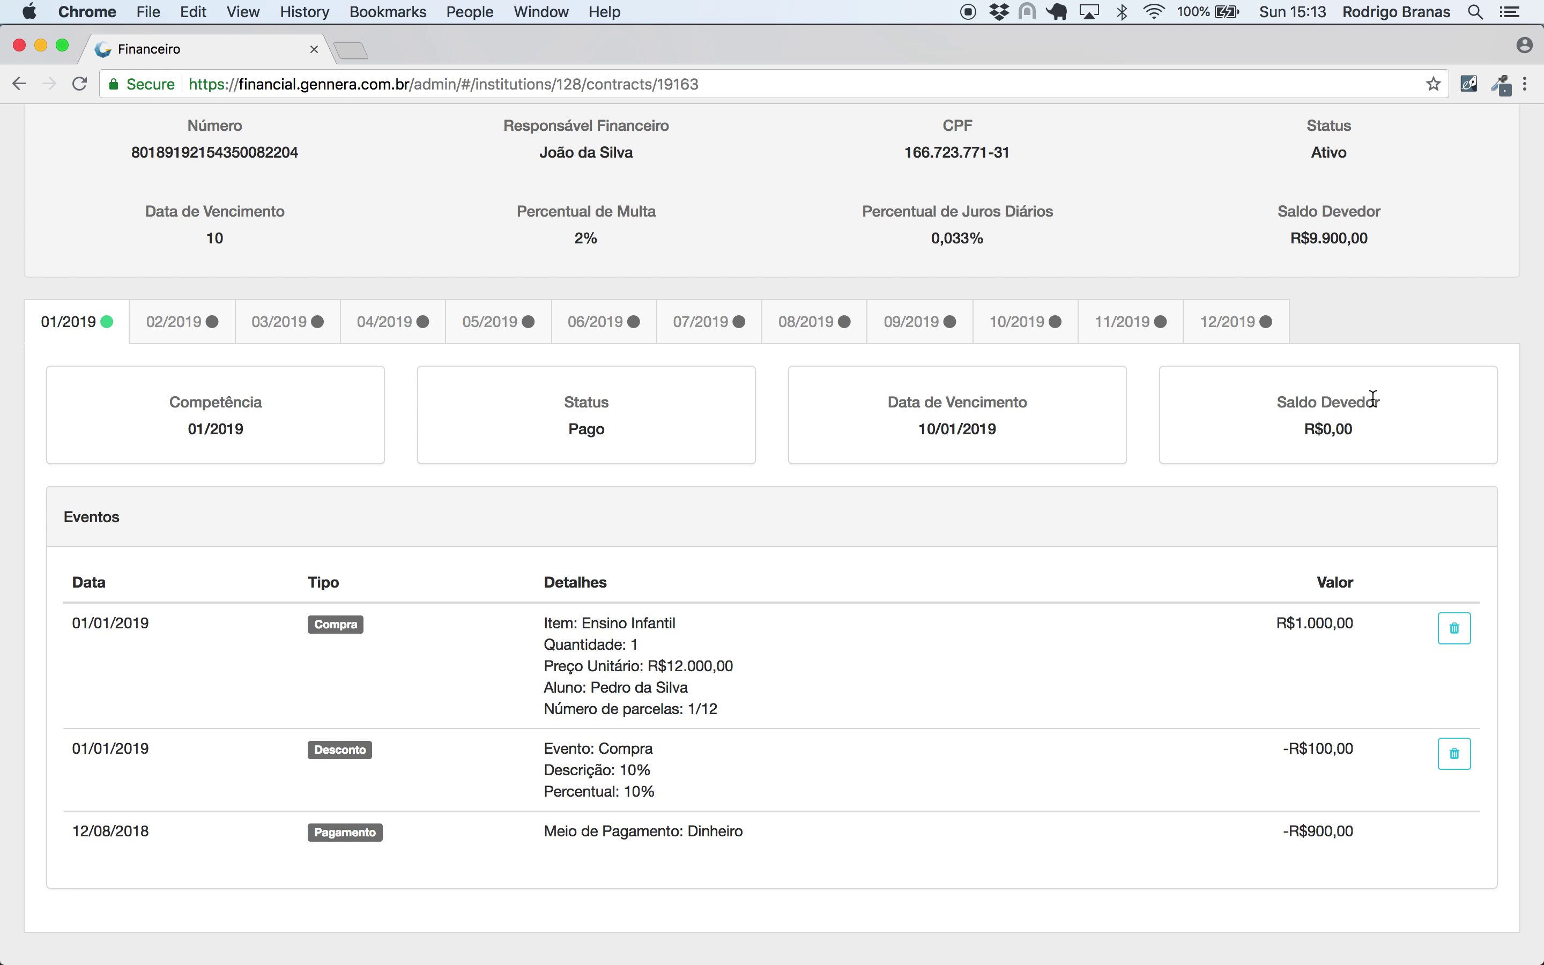
- Confirm installment 01/2019 shows a R$0,00 balance and Pago status
drag(1366, 427, 1302, 434)
click(1268, 434)
double_click(605, 413)
click(669, 426)
scroll(668, 426, up, 5)
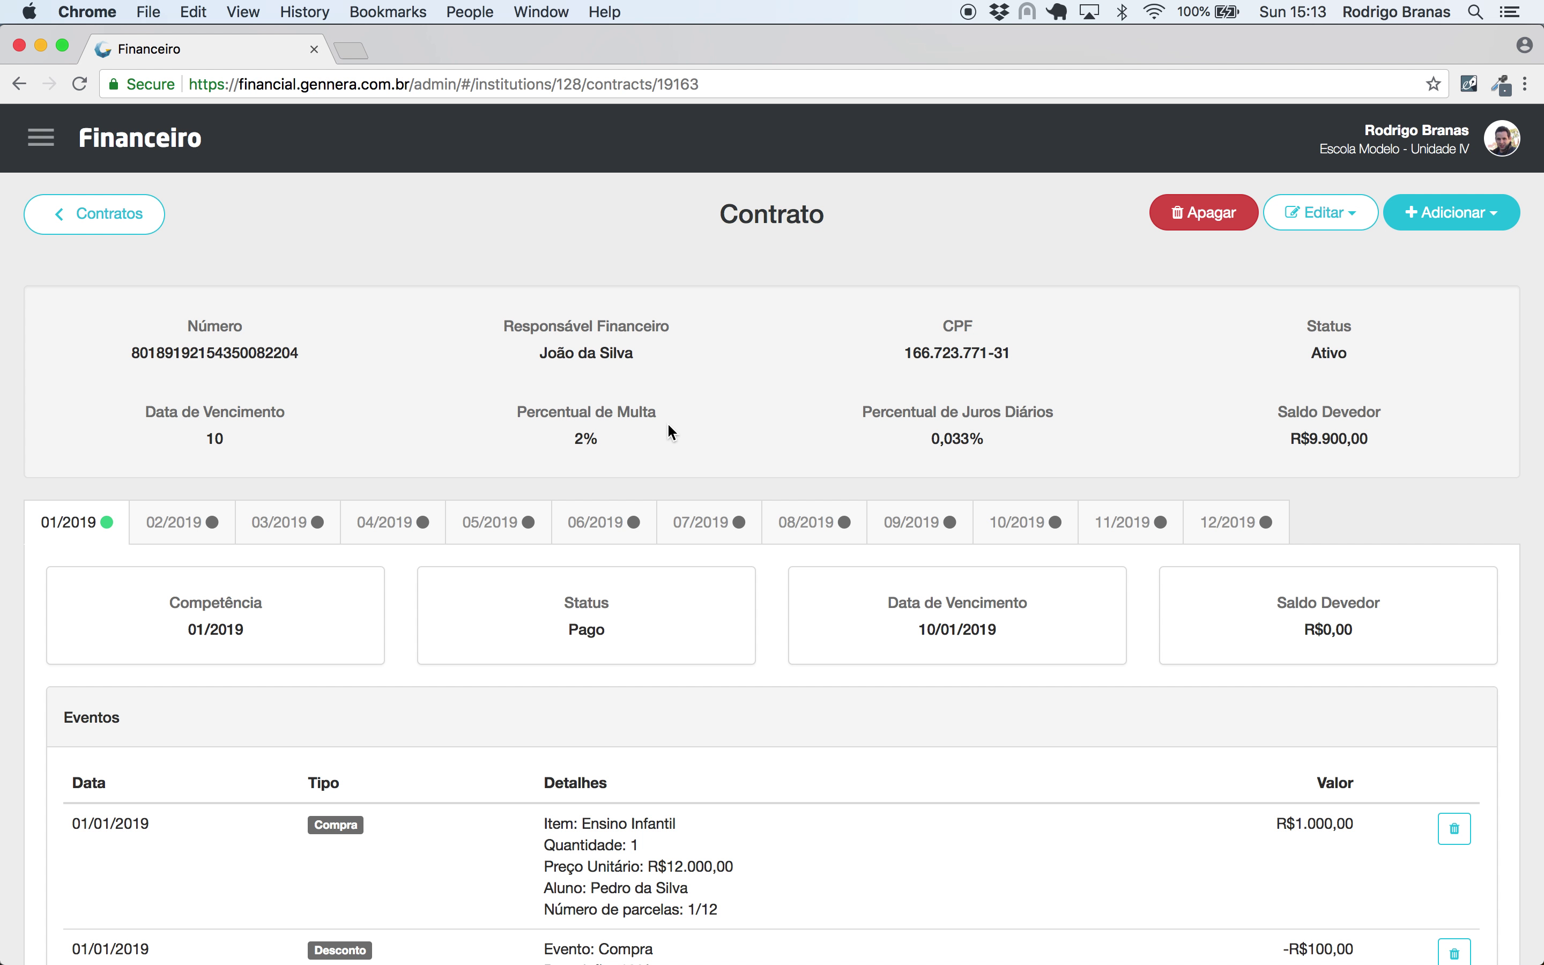
scroll(668, 426, down, 3)
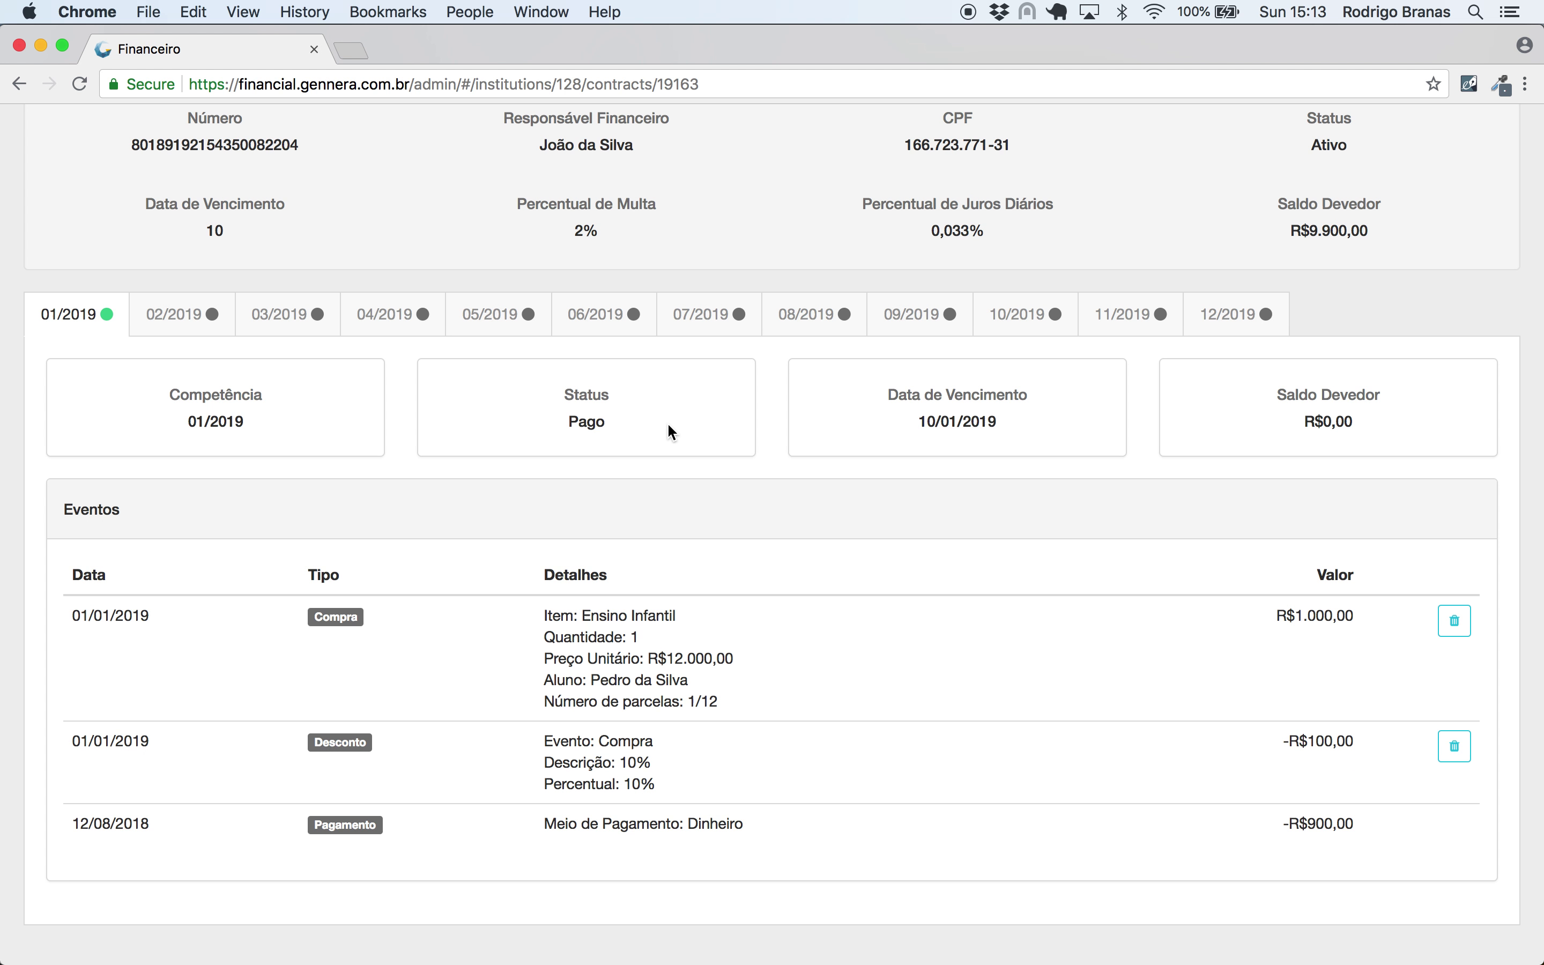
scroll(668, 425, up, 4)
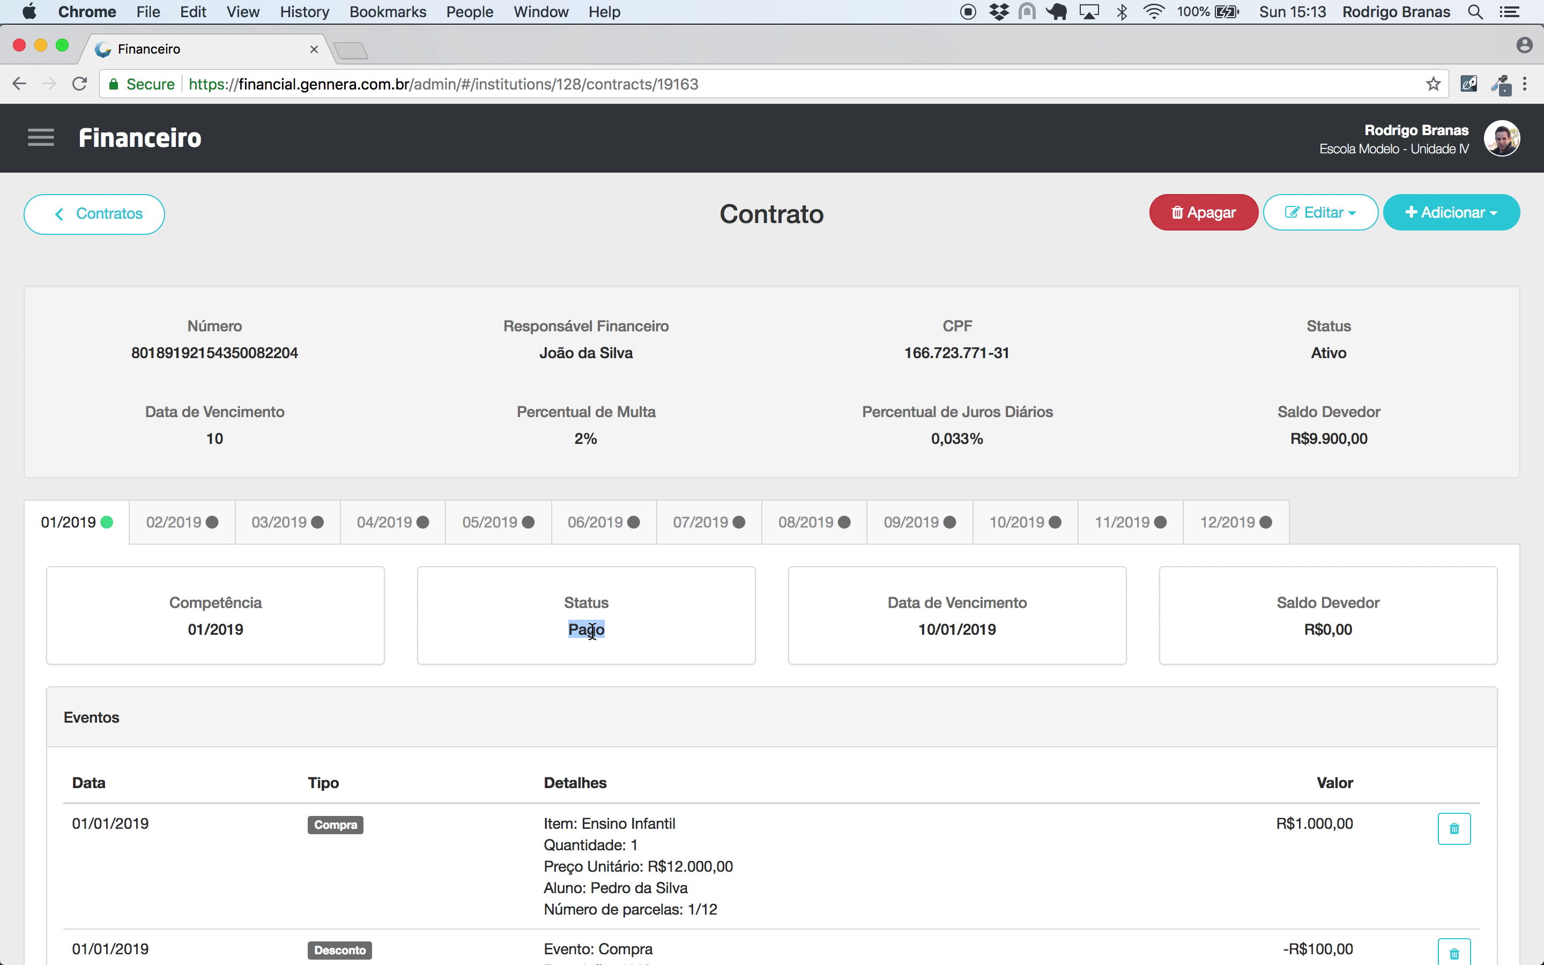
- Start a Cancelamento of the Ensino Infantil purchase with reason 'Mudança de cidade'
click(1464, 216)
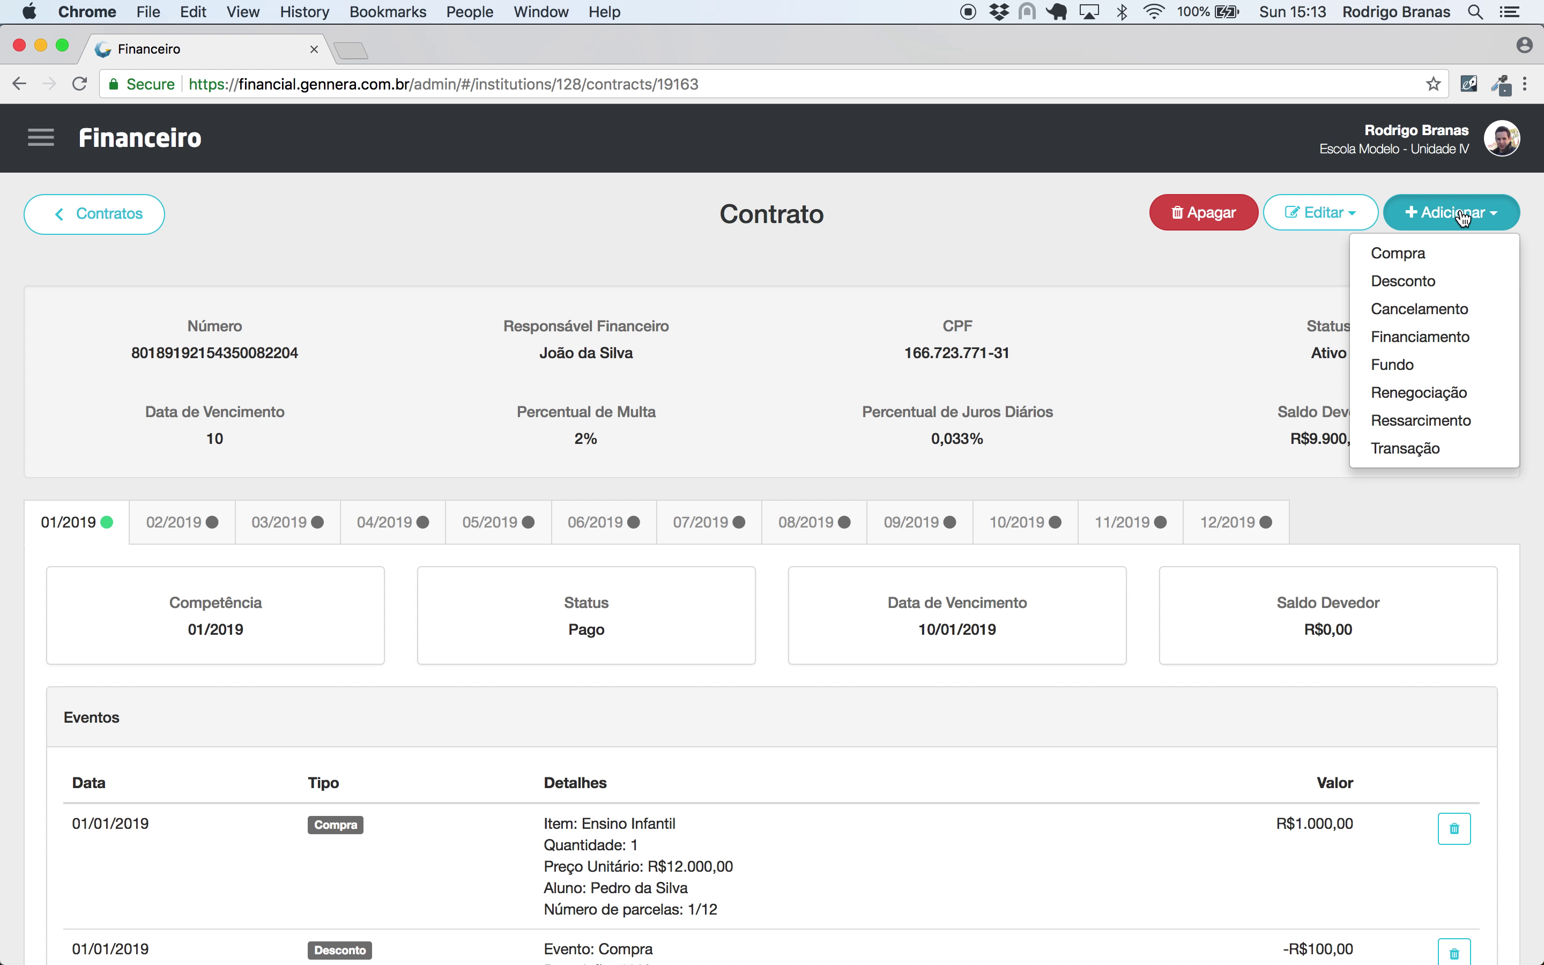
click(1437, 309)
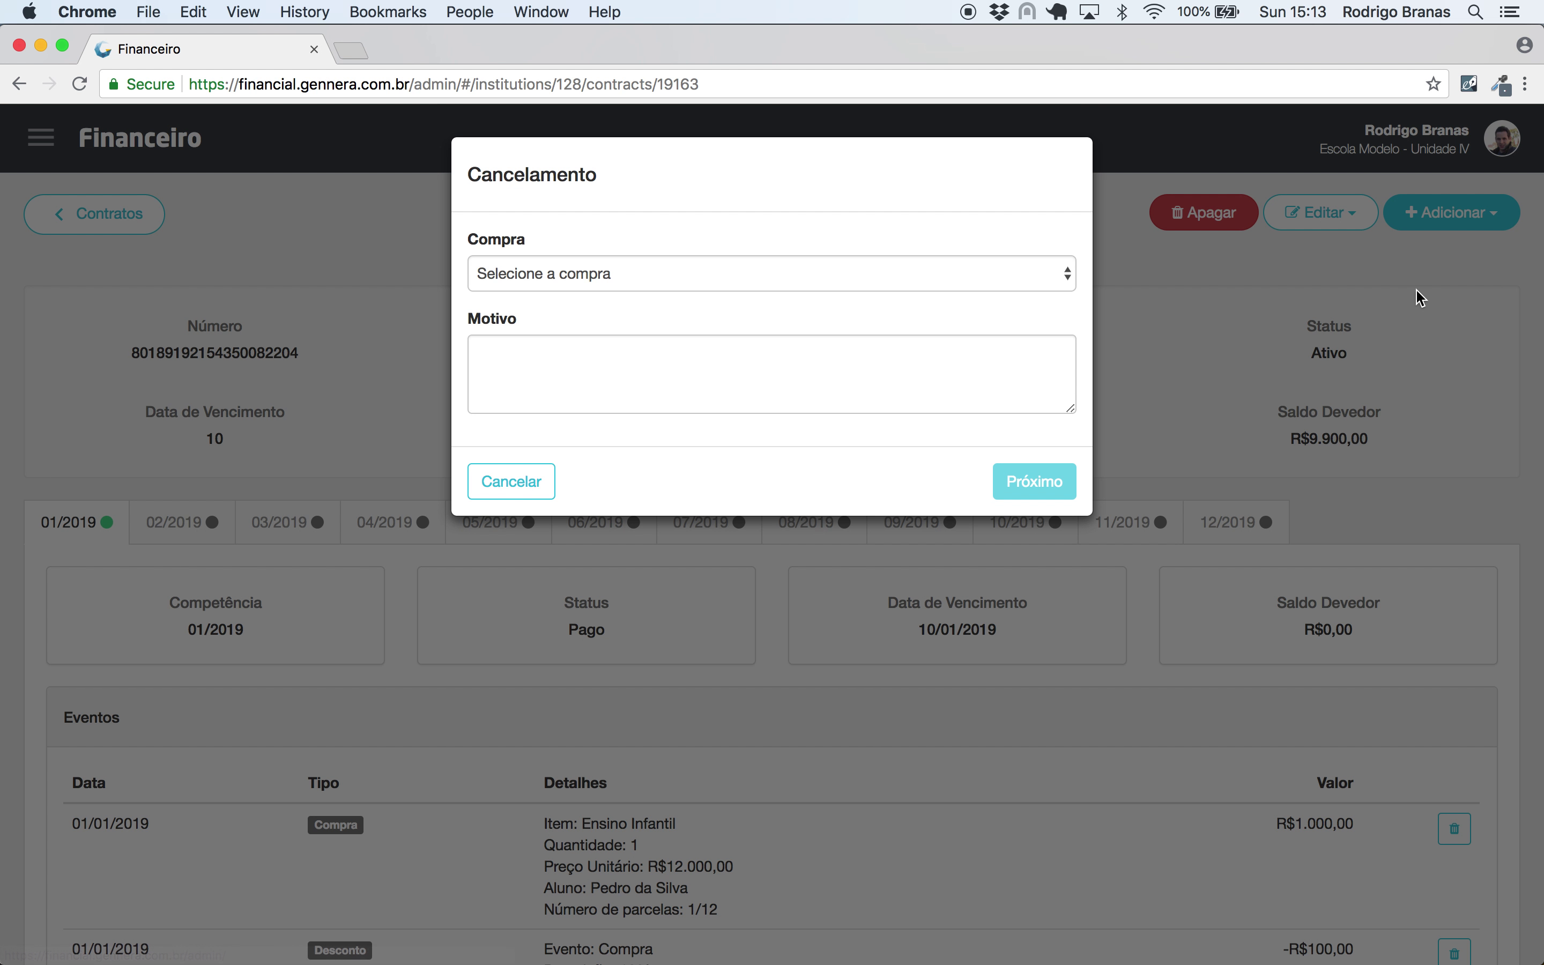
click(1057, 274)
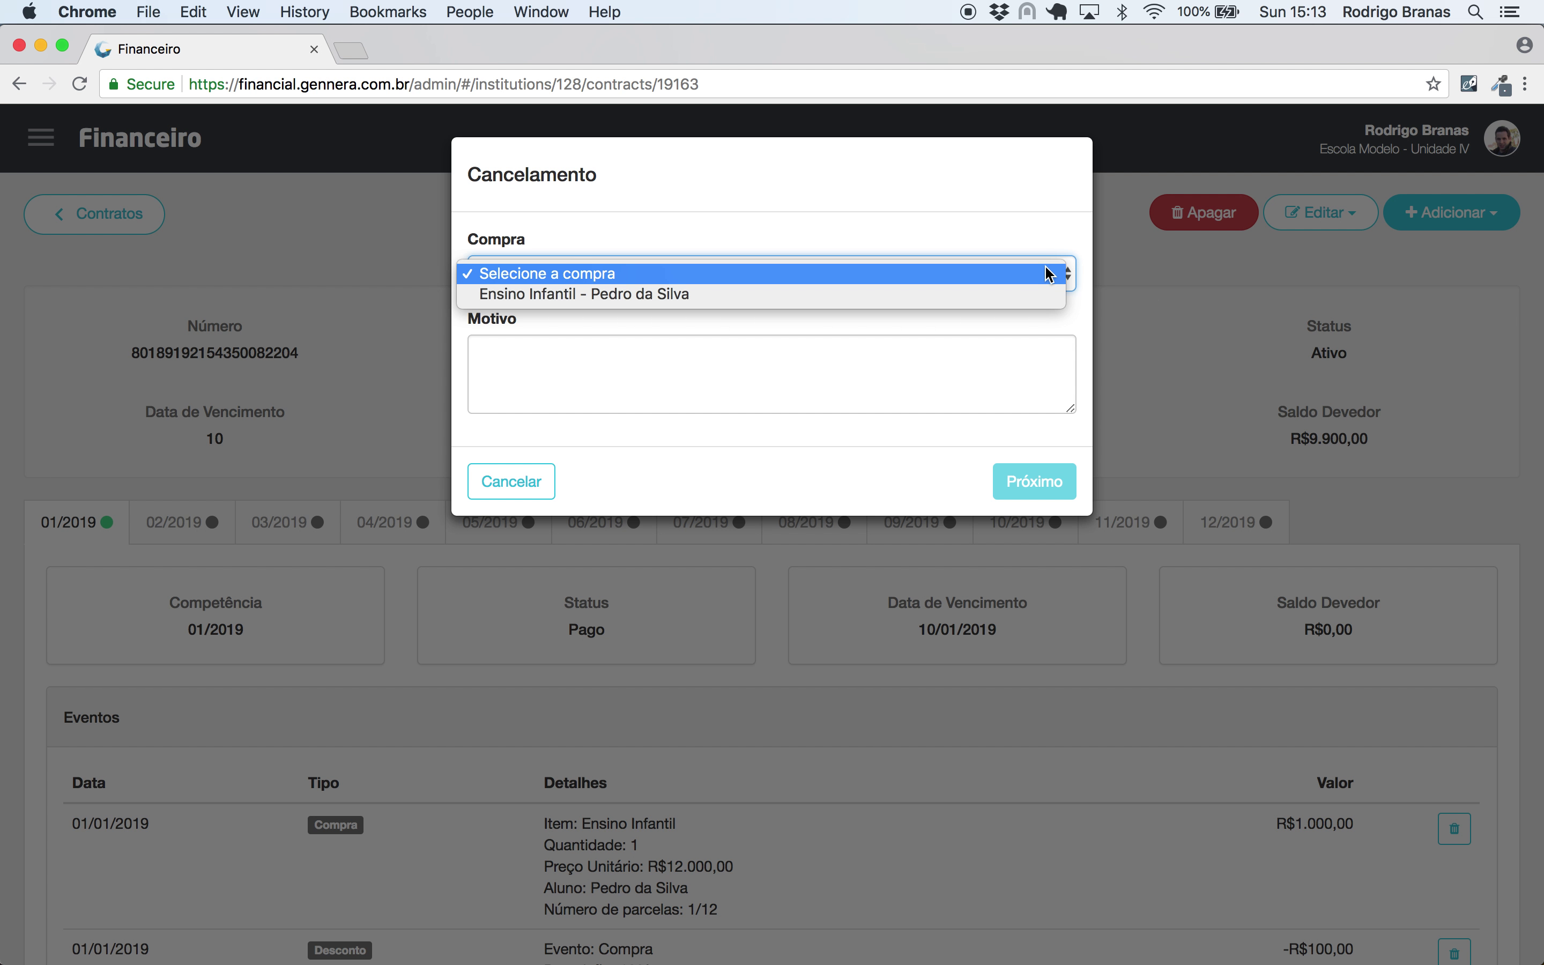
click(525, 295)
click(578, 393)
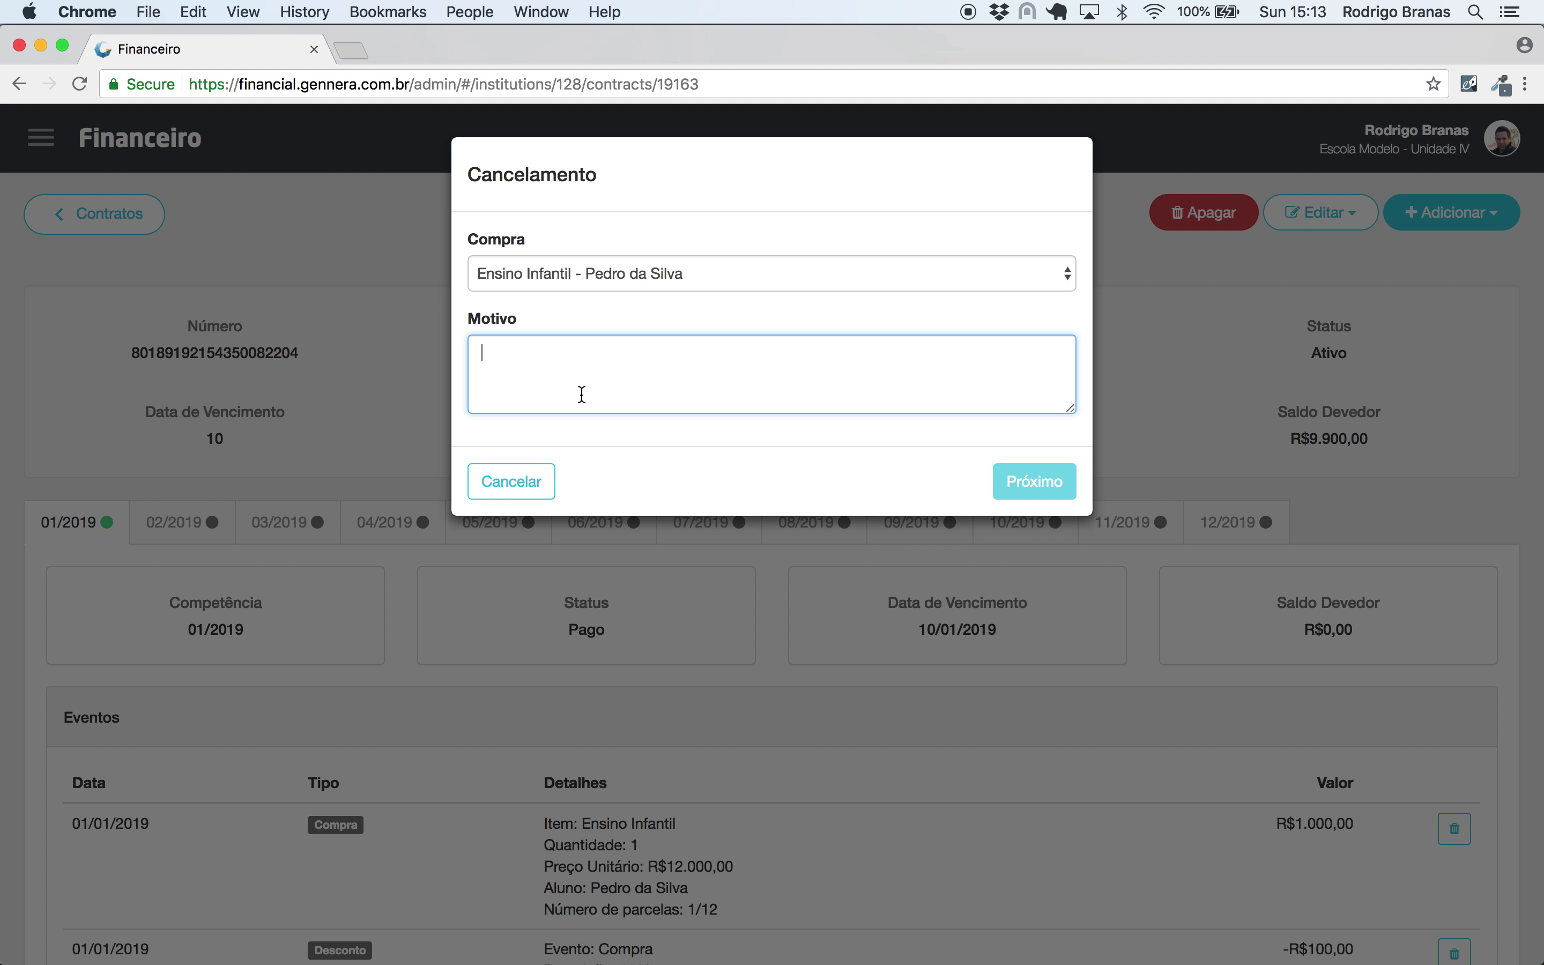
text(Mudan'ça de cidade)
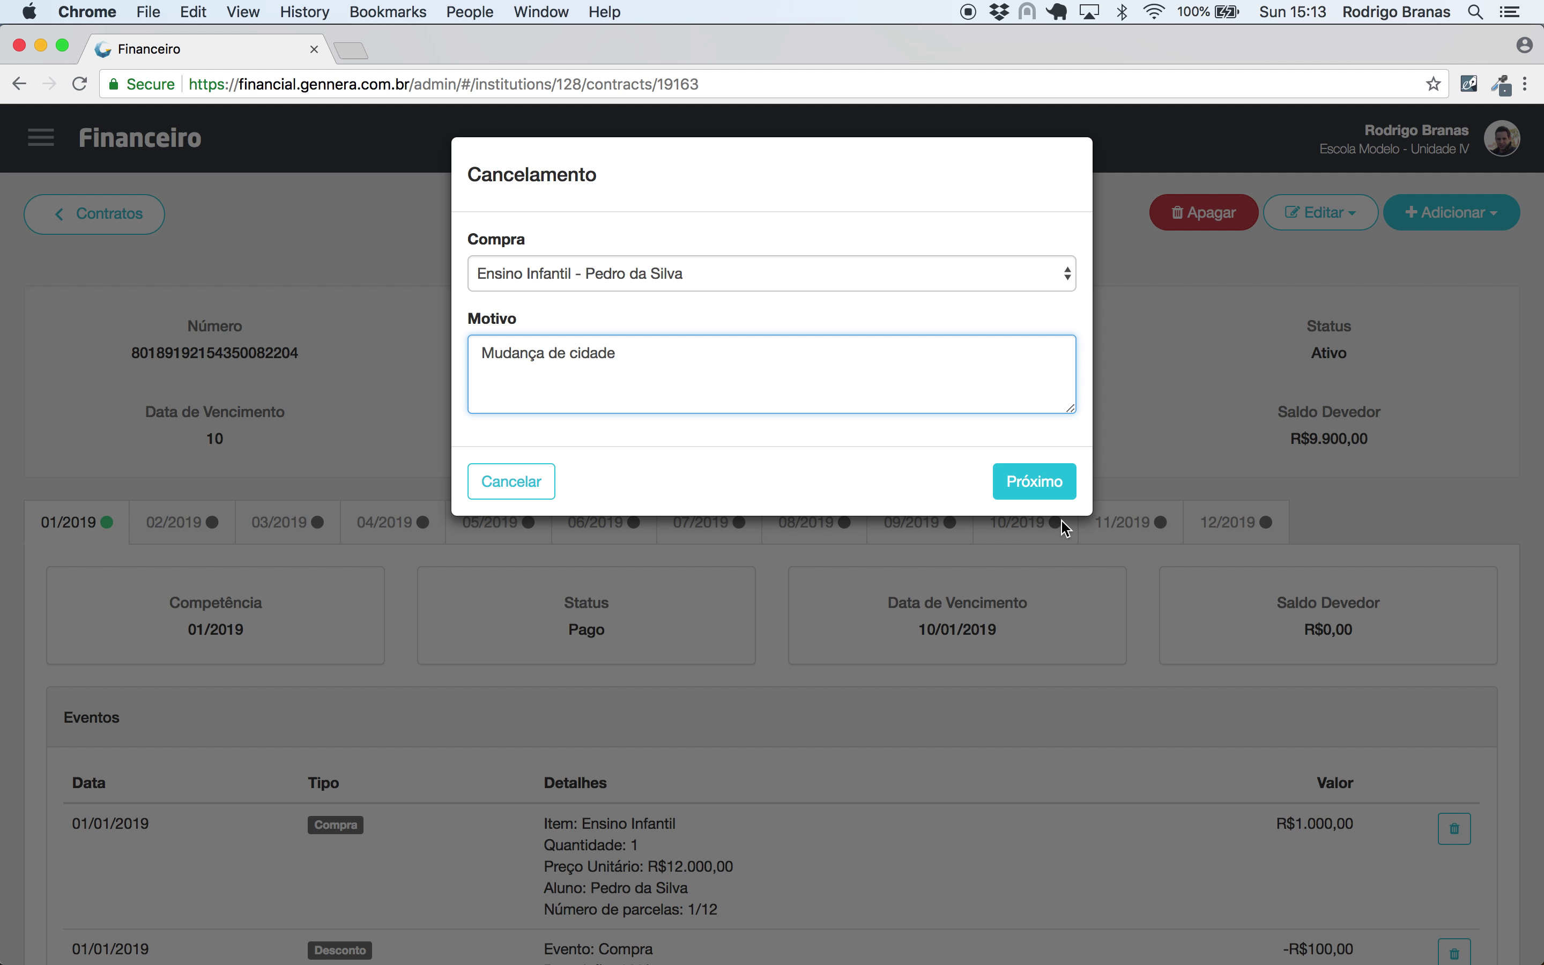
click(1054, 486)
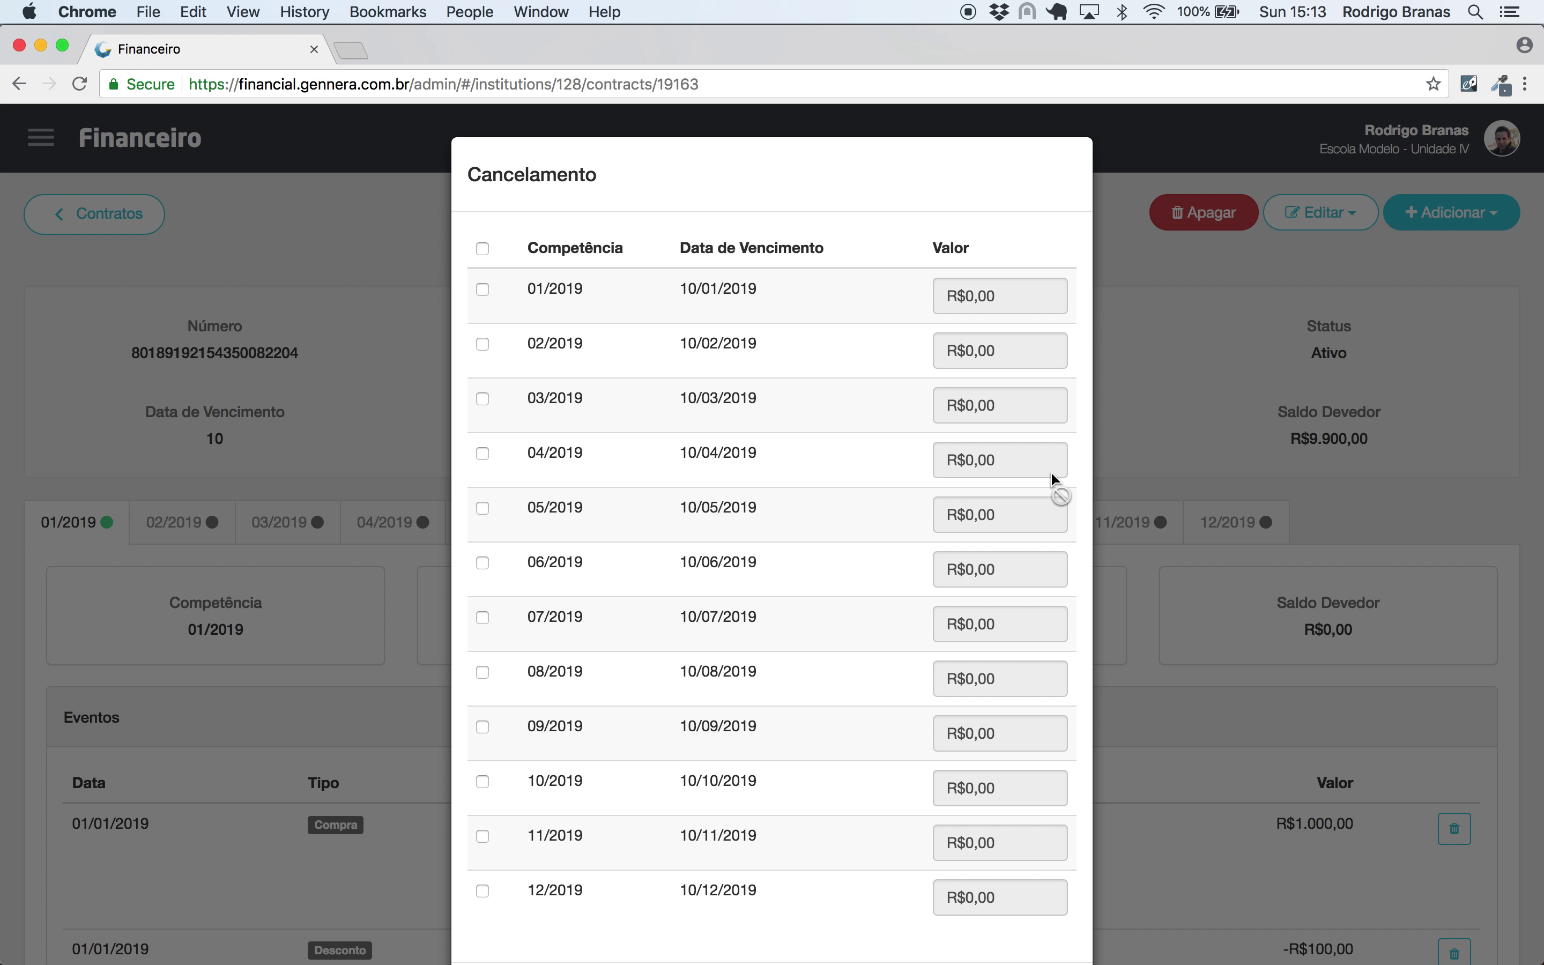
- Include all installments and set the 02/2019–12/2019 amounts to R$900,00 each
scroll(729, 319, down, 3)
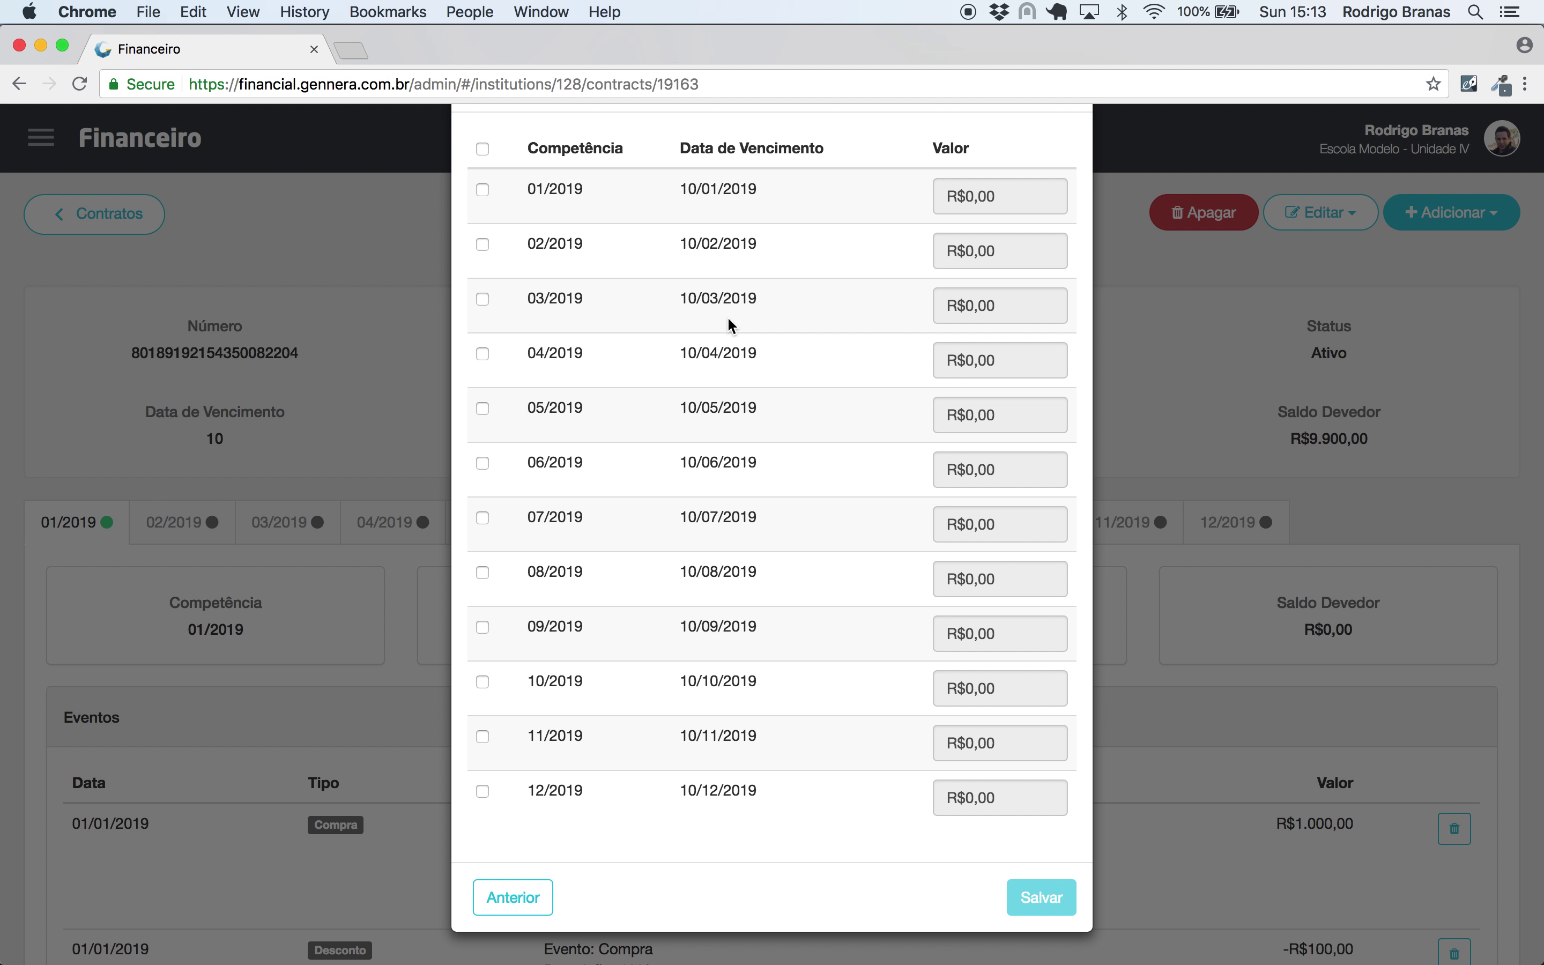
scroll(728, 320, up, 3)
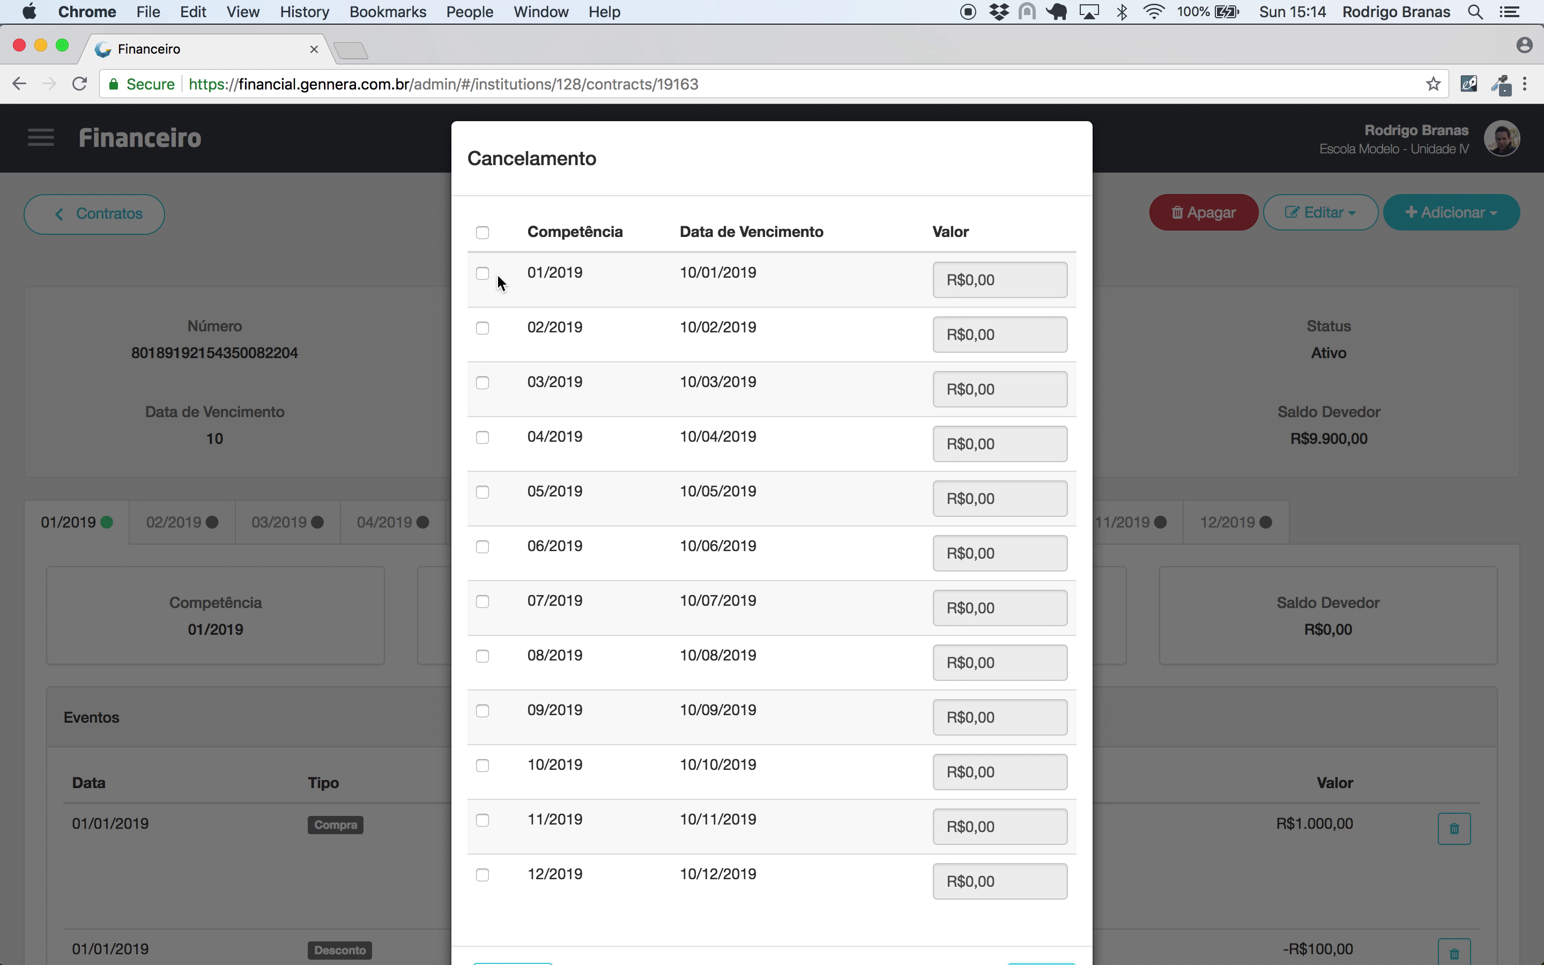
click(482, 233)
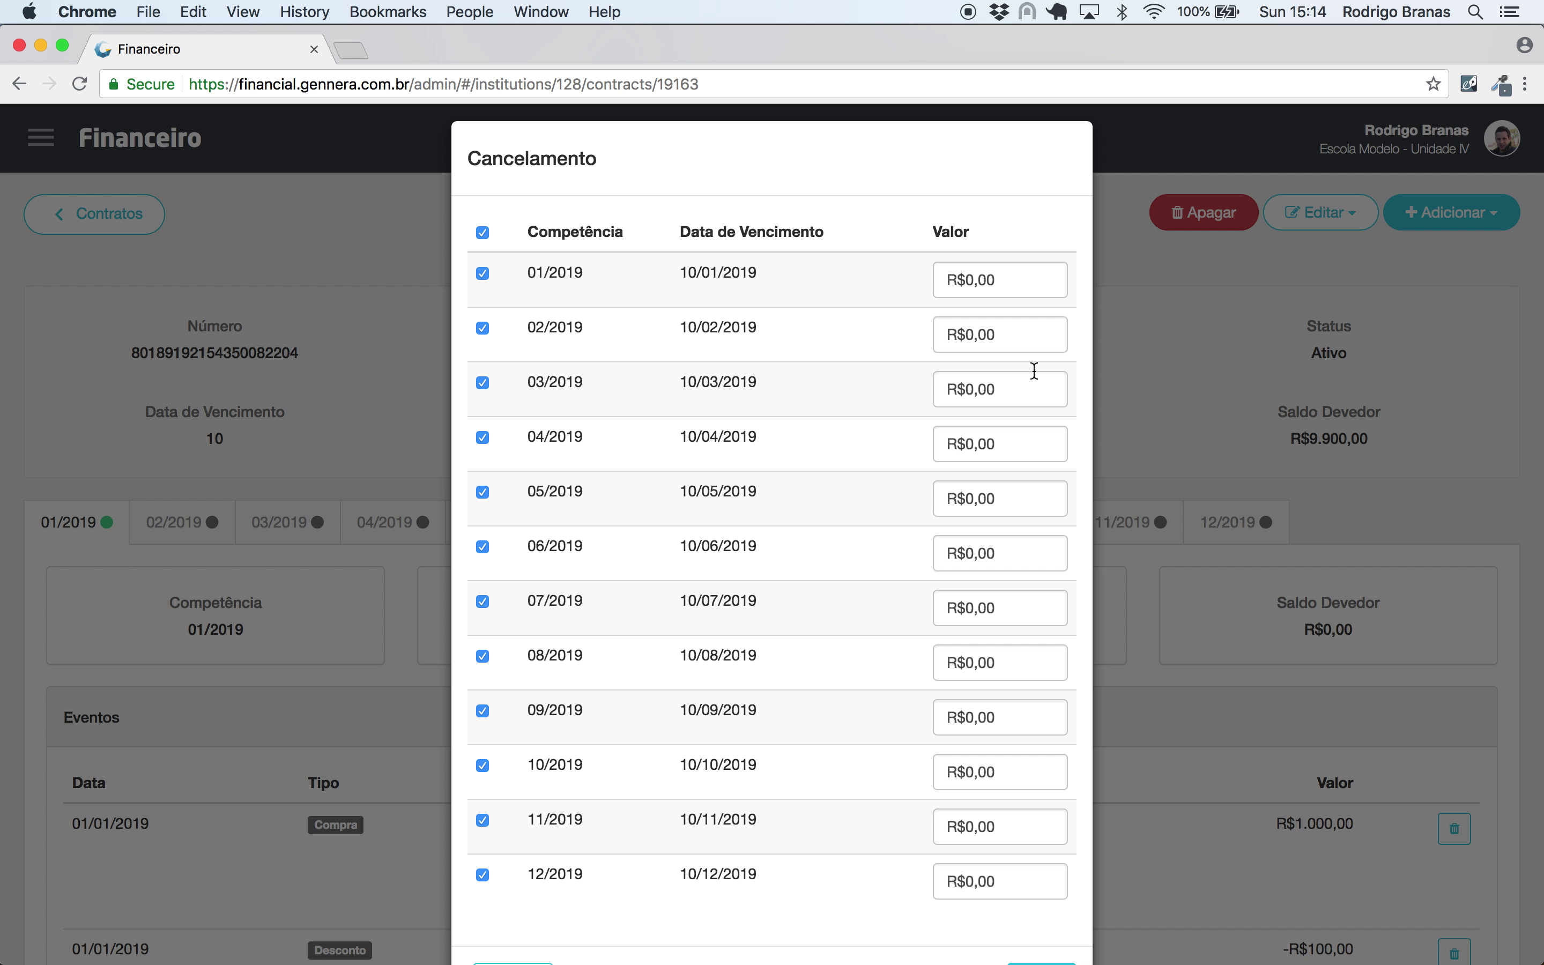
click(1037, 335)
text(6)
key(BackSpace)
text(900,00)
key(Tab)
key(Tab)
text(90000)
key(Tab)
key(Tab)
text(90000)
key(Tab)
key(Tab)
text(90000)
key(Tab)
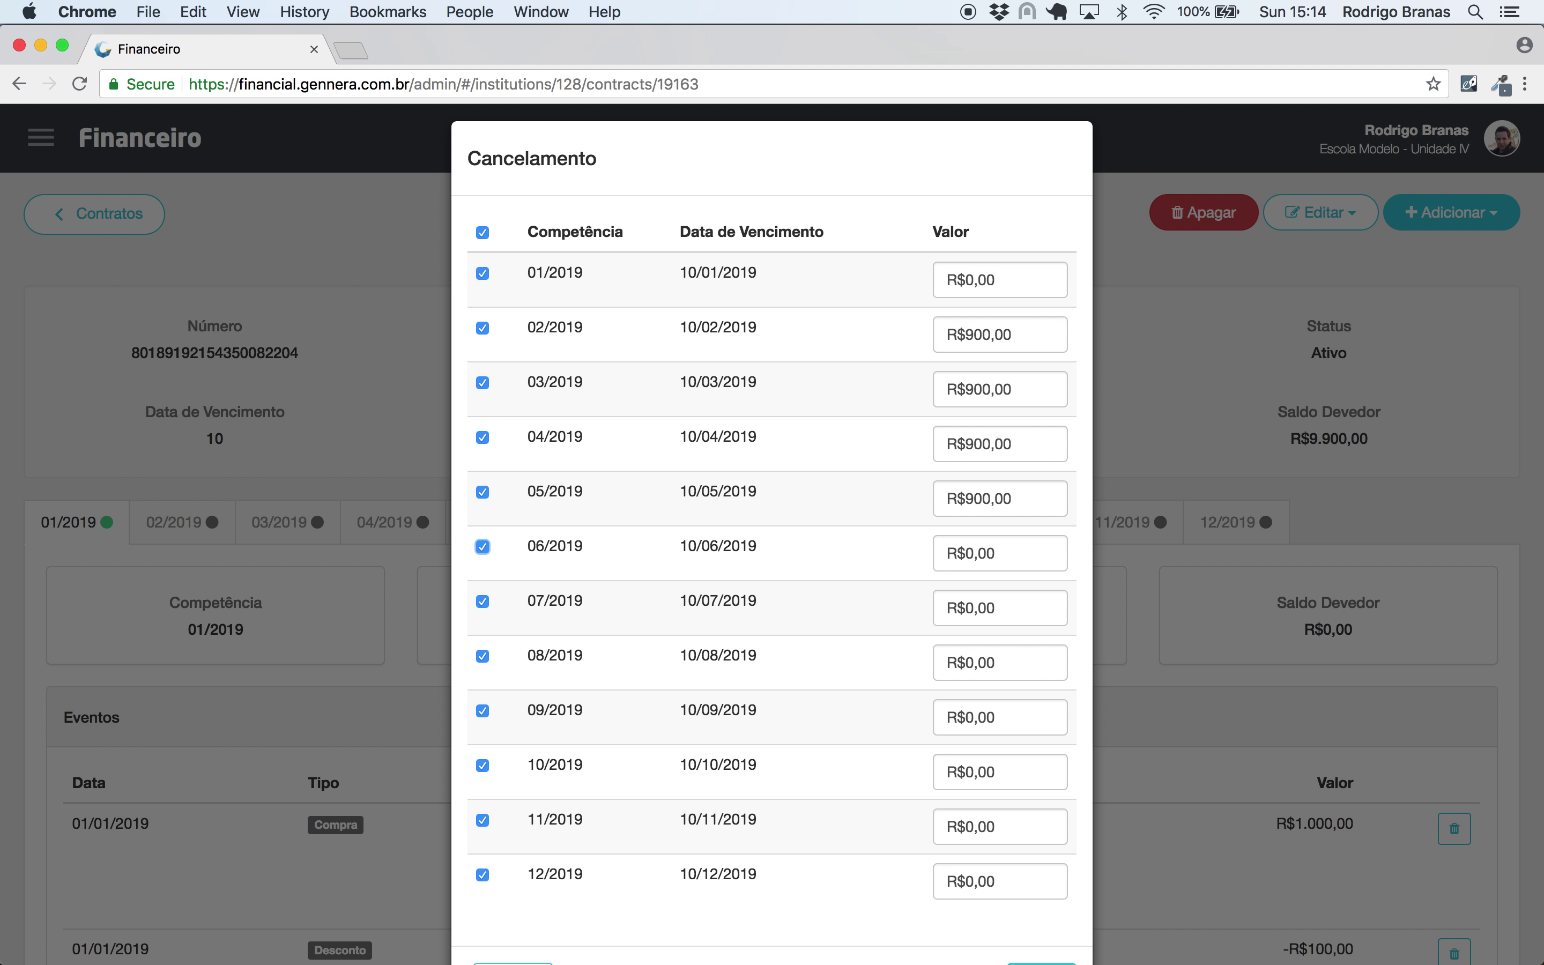
key(Tab)
text(90000)
key(Tab)
key(Tab)
text(90000)
key(Tab)
key(Tab)
text(90000)
key(Tab)
key(Tab)
text(90,000)
key(Tab)
key(Tab)
text(900000)
key(Tab)
key(Tab)
text(90000)
key(Tab)
key(Tab)
text(900,00)
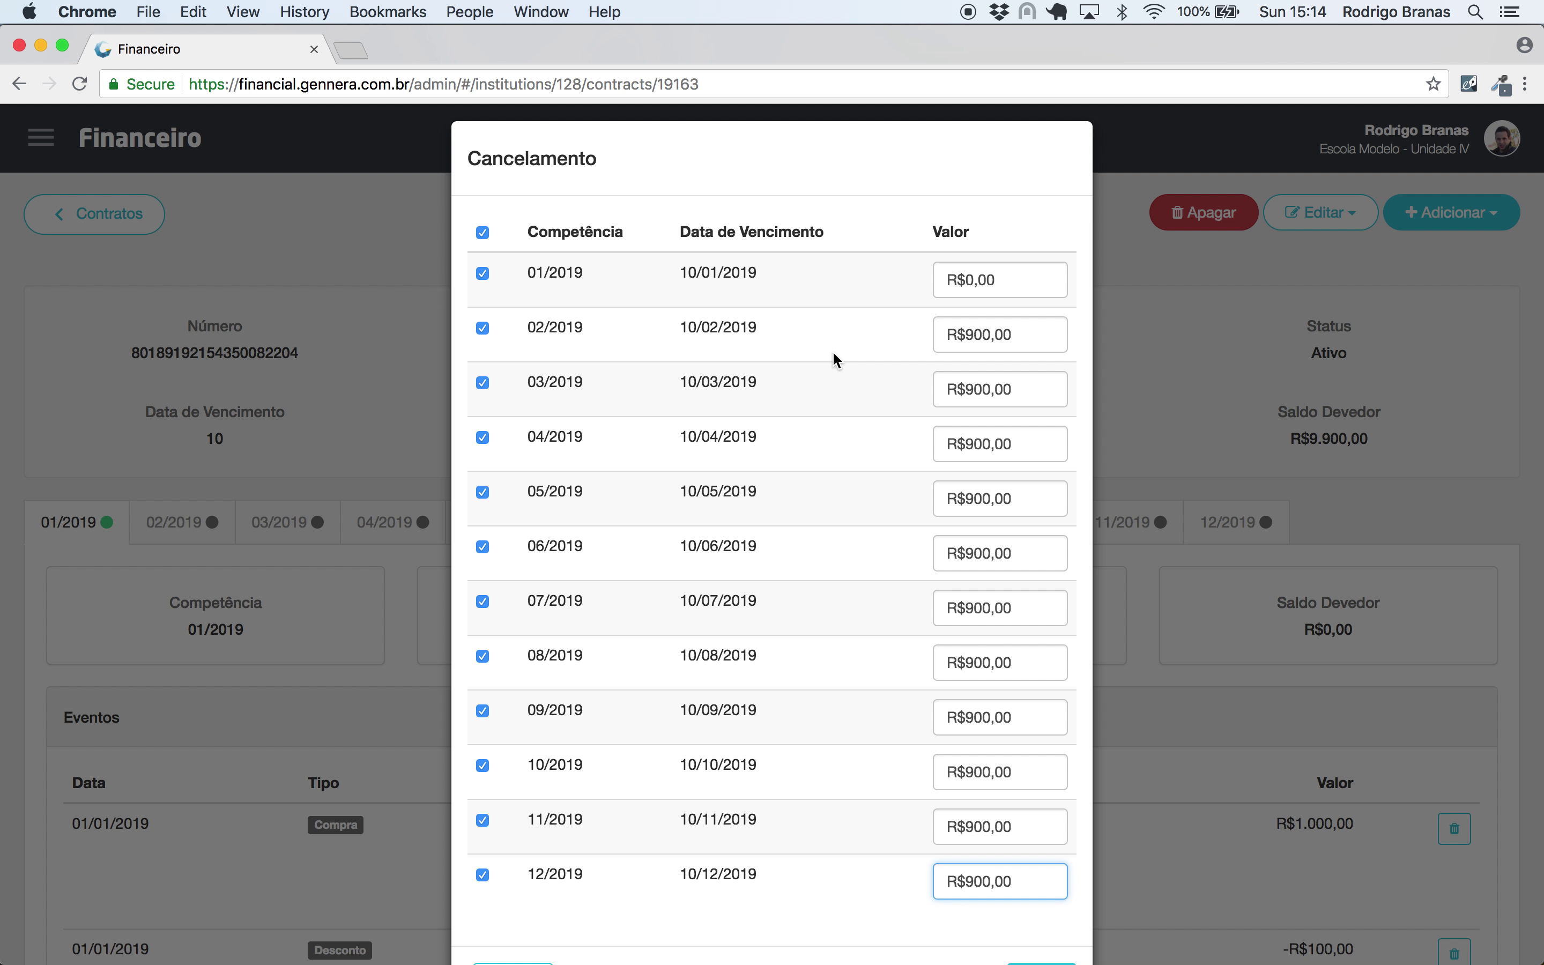
- Set the 01/2019 amount to R$500,00 and save the cancellation
click(1042, 283)
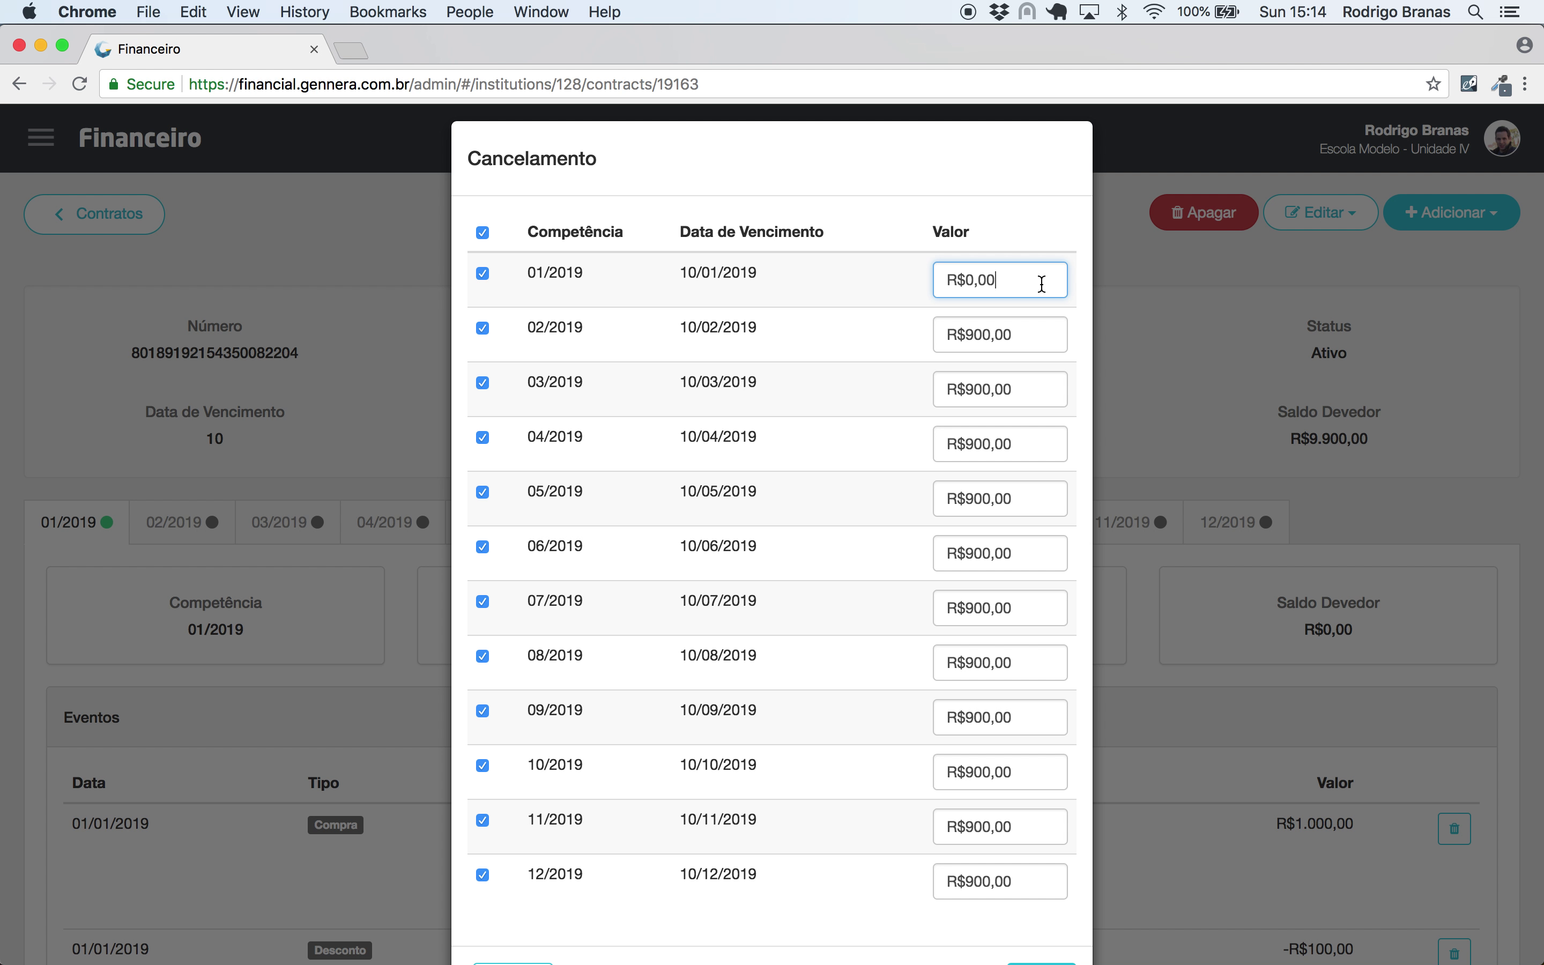
text(500,00)
scroll(883, 600, down, 3)
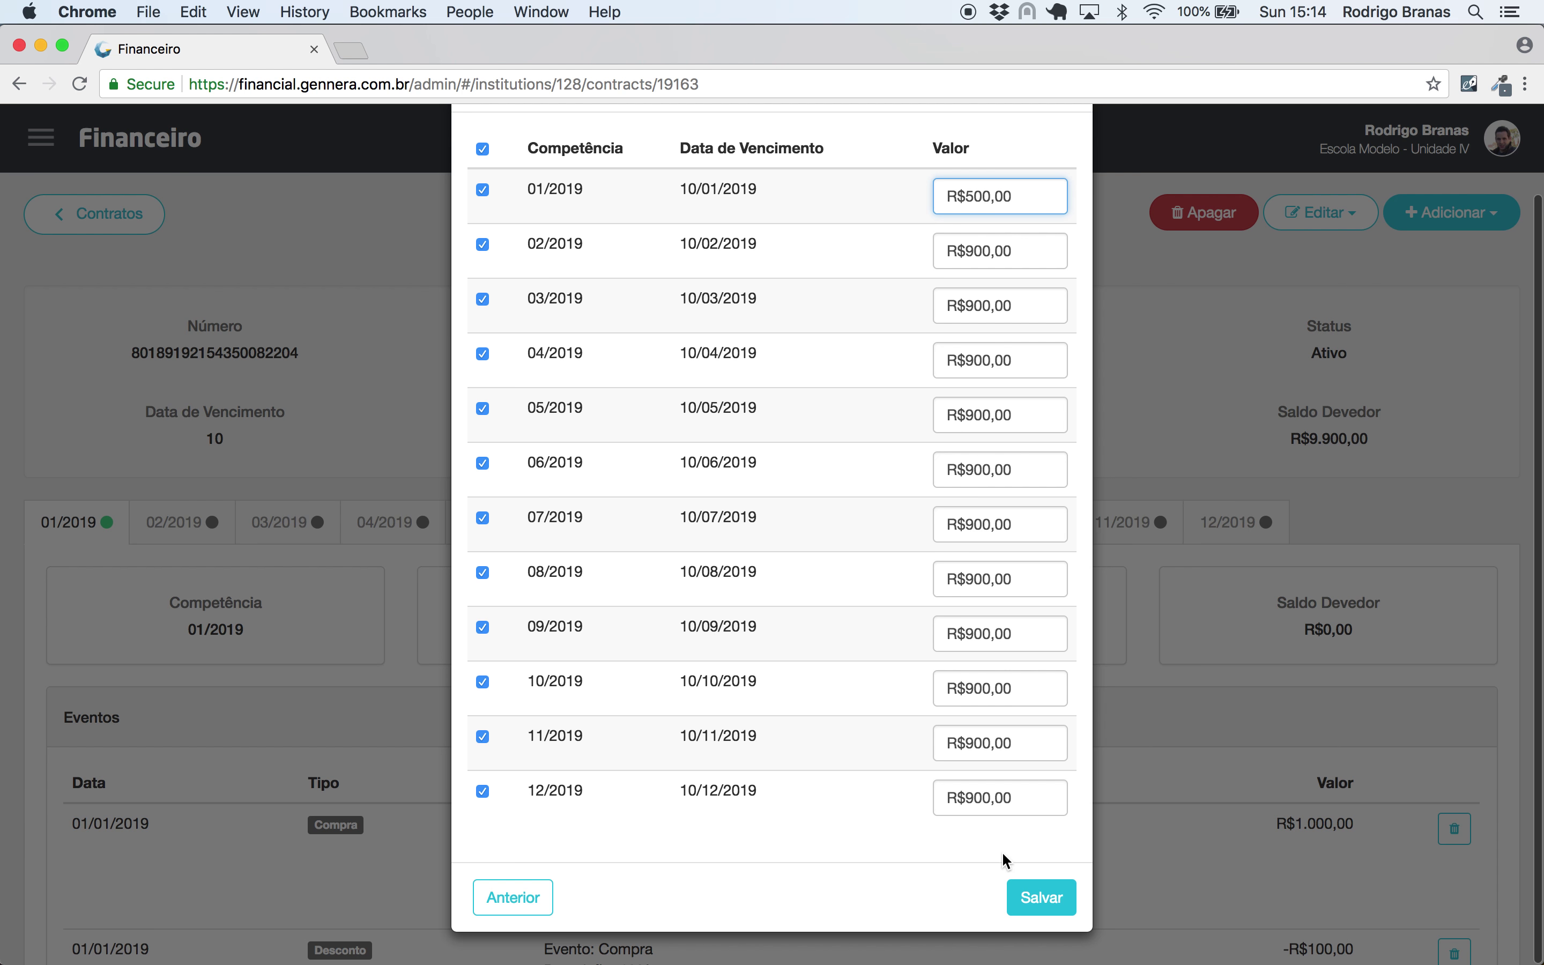
click(1040, 900)
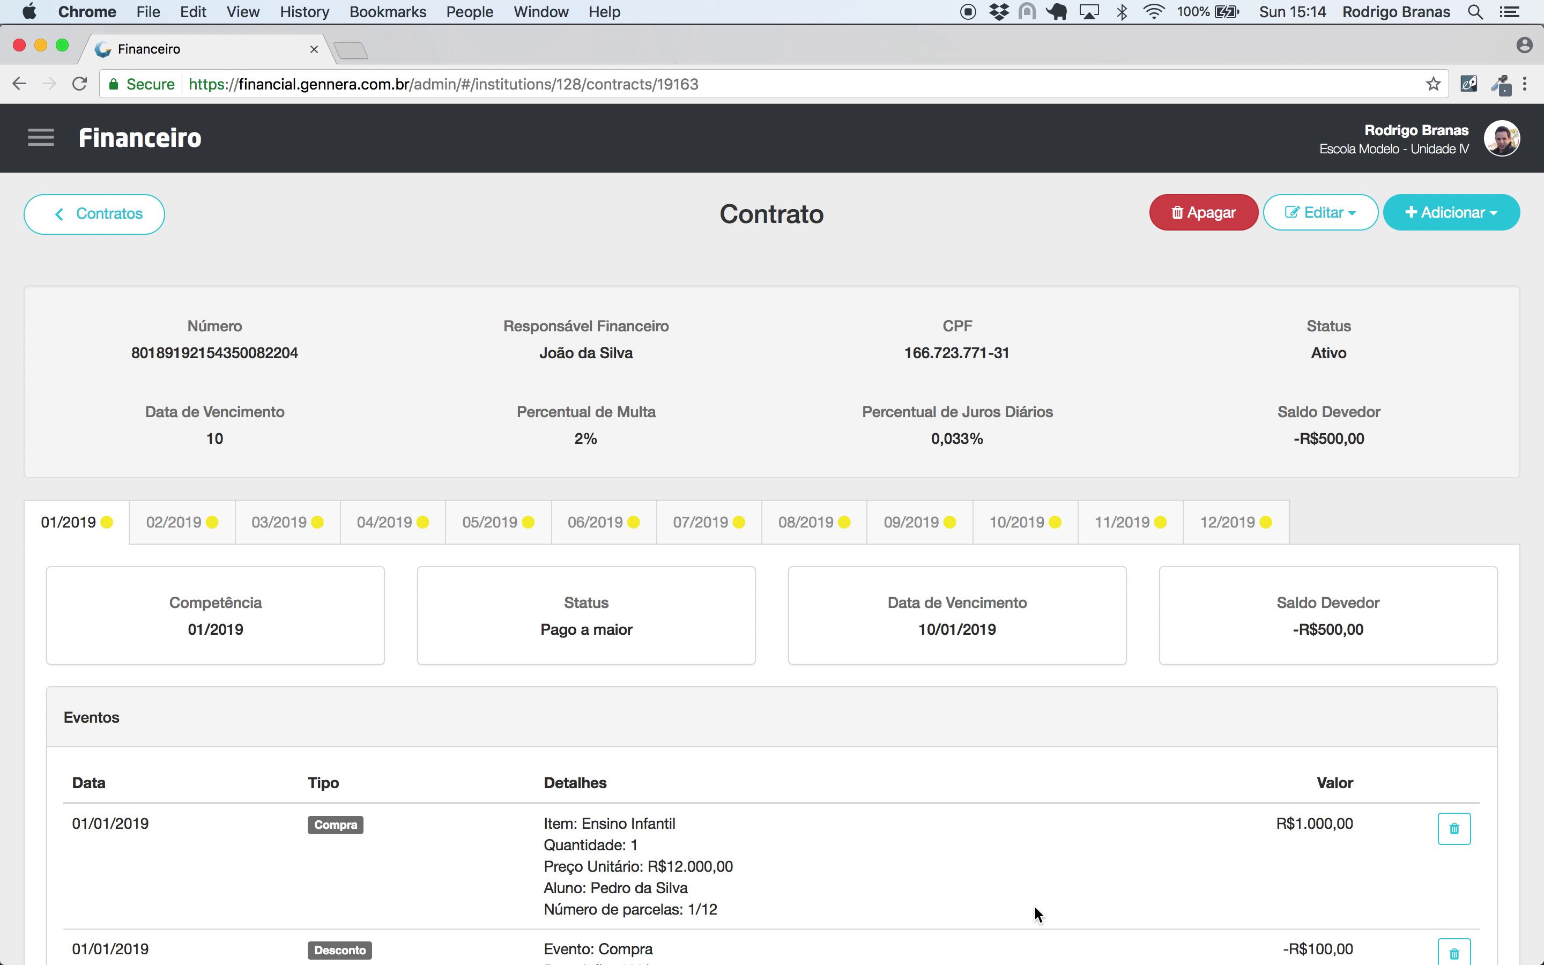
click(214, 523)
scroll(500, 631, down, 3)
scroll(496, 626, down, 1)
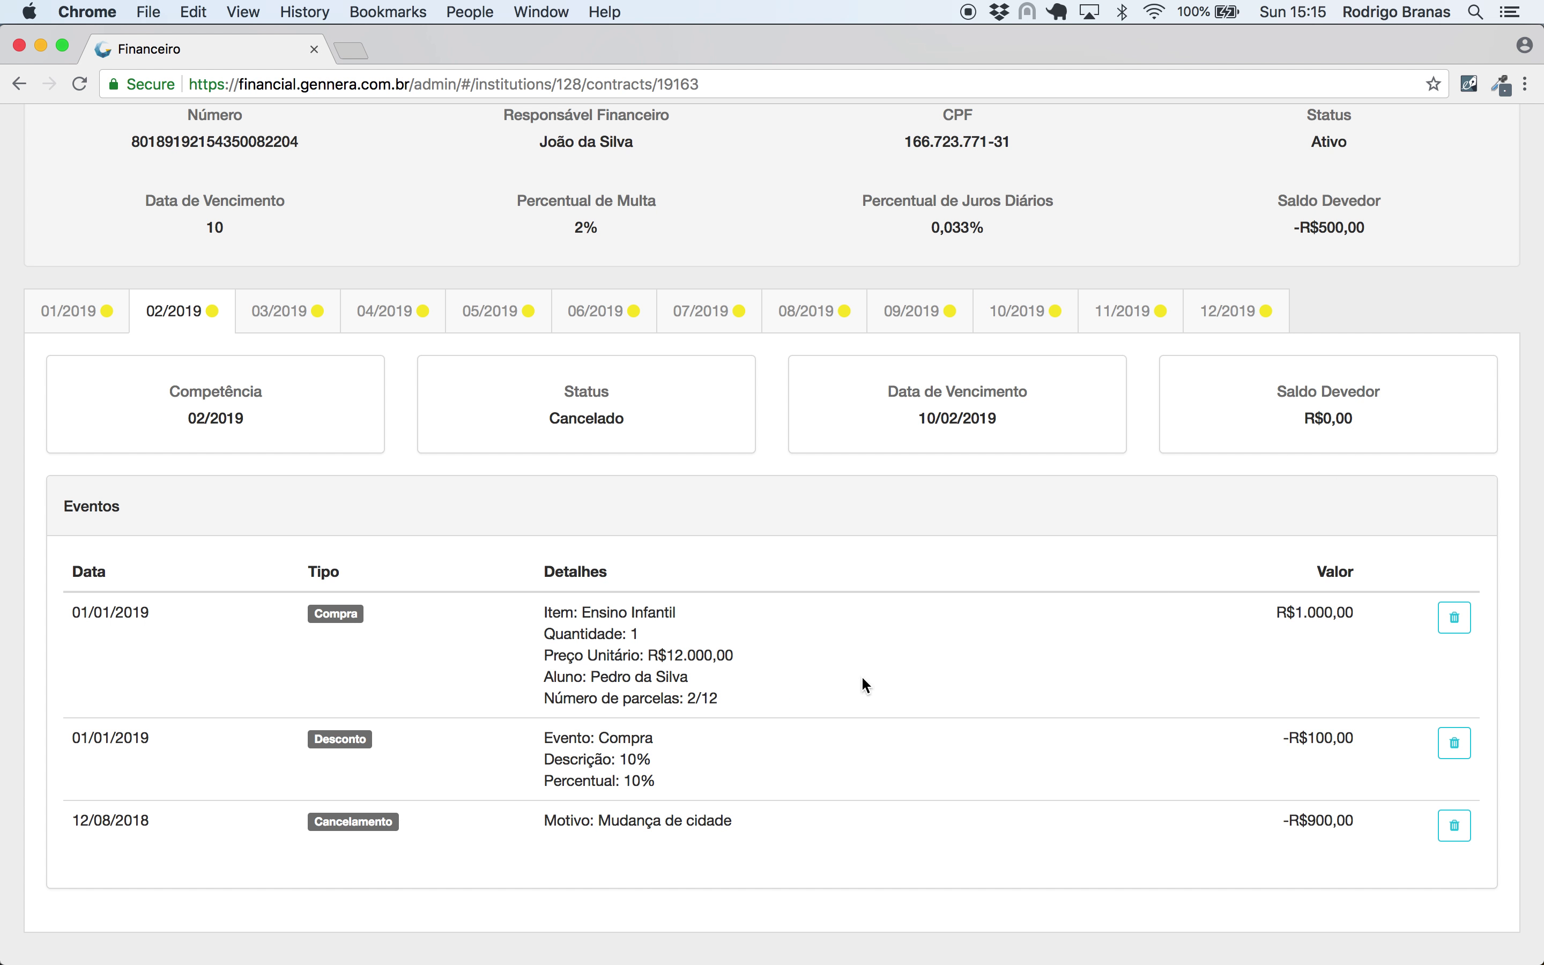
click(419, 314)
click(536, 317)
click(631, 322)
click(712, 327)
click(805, 328)
click(922, 324)
click(1046, 322)
click(1142, 323)
click(1193, 325)
click(70, 313)
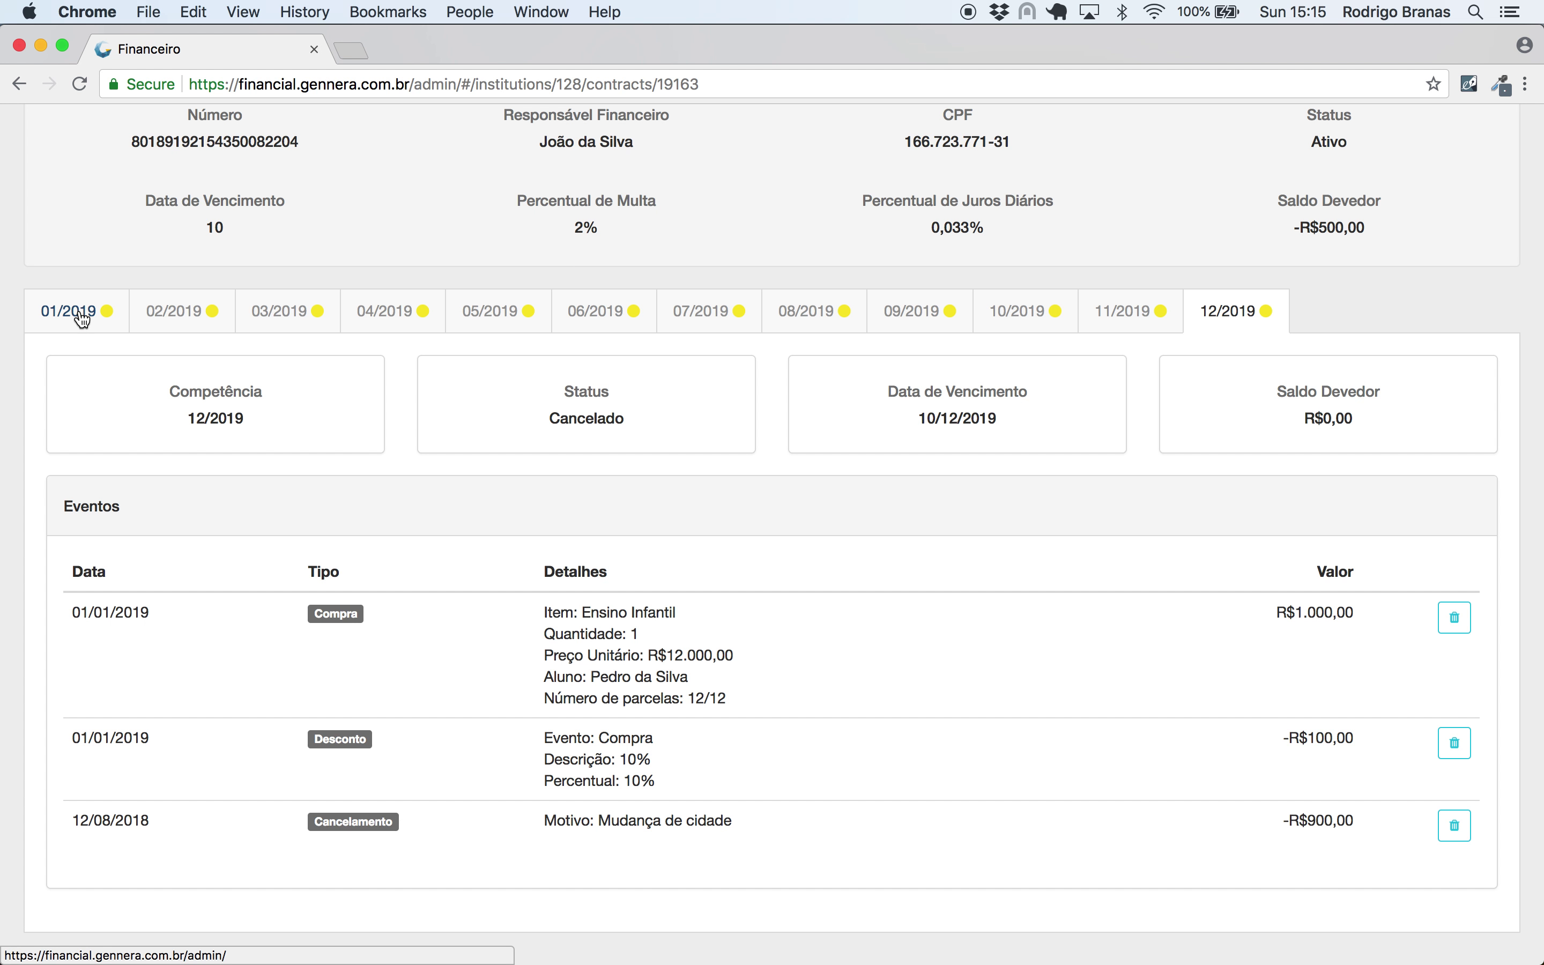
scroll(472, 461, down, 1)
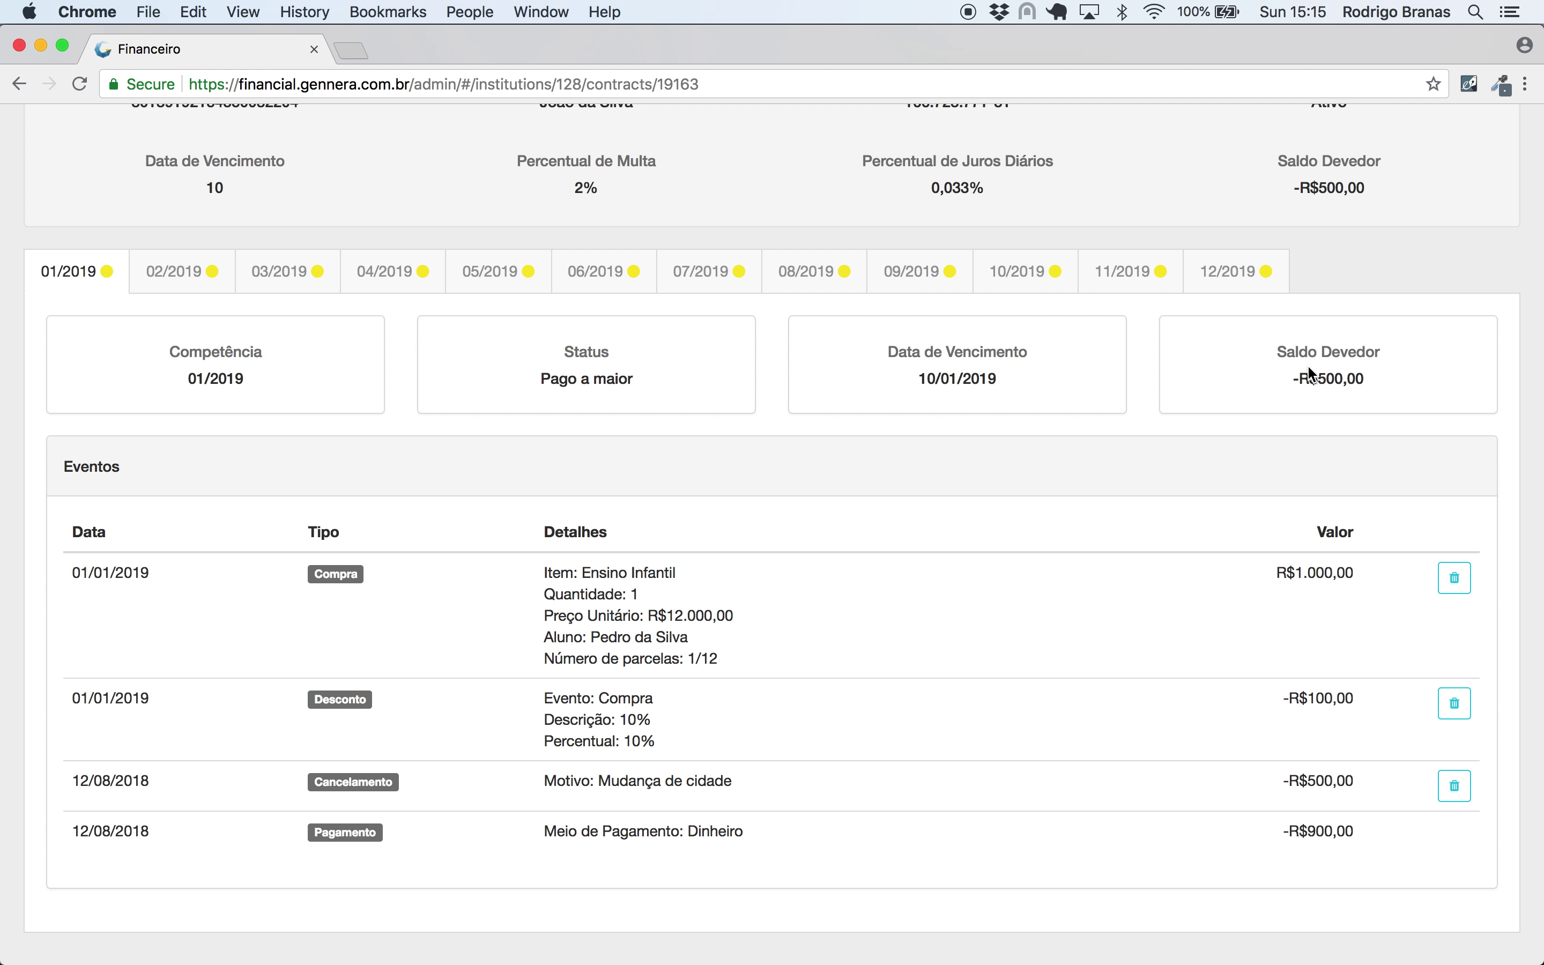
scroll(1213, 760, up, 5)
drag(1376, 624, 1289, 629)
click(1245, 626)
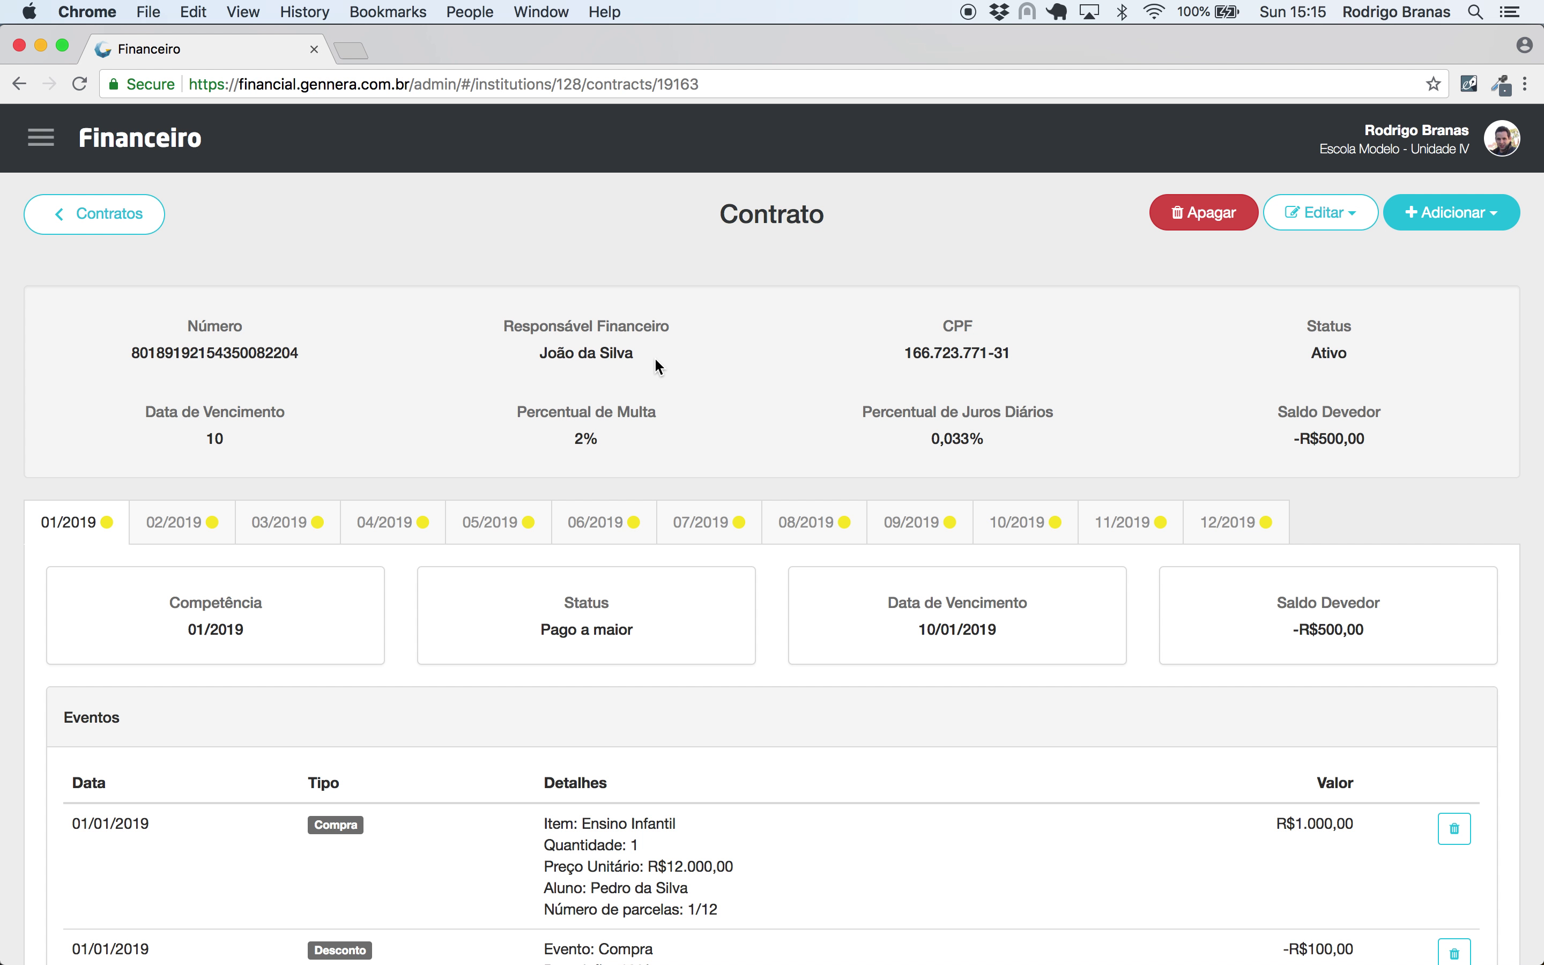
drag(660, 360, 518, 348)
click(470, 351)
- Add a Ressarcimento for installment 01/2019 with type Registradora
click(1424, 217)
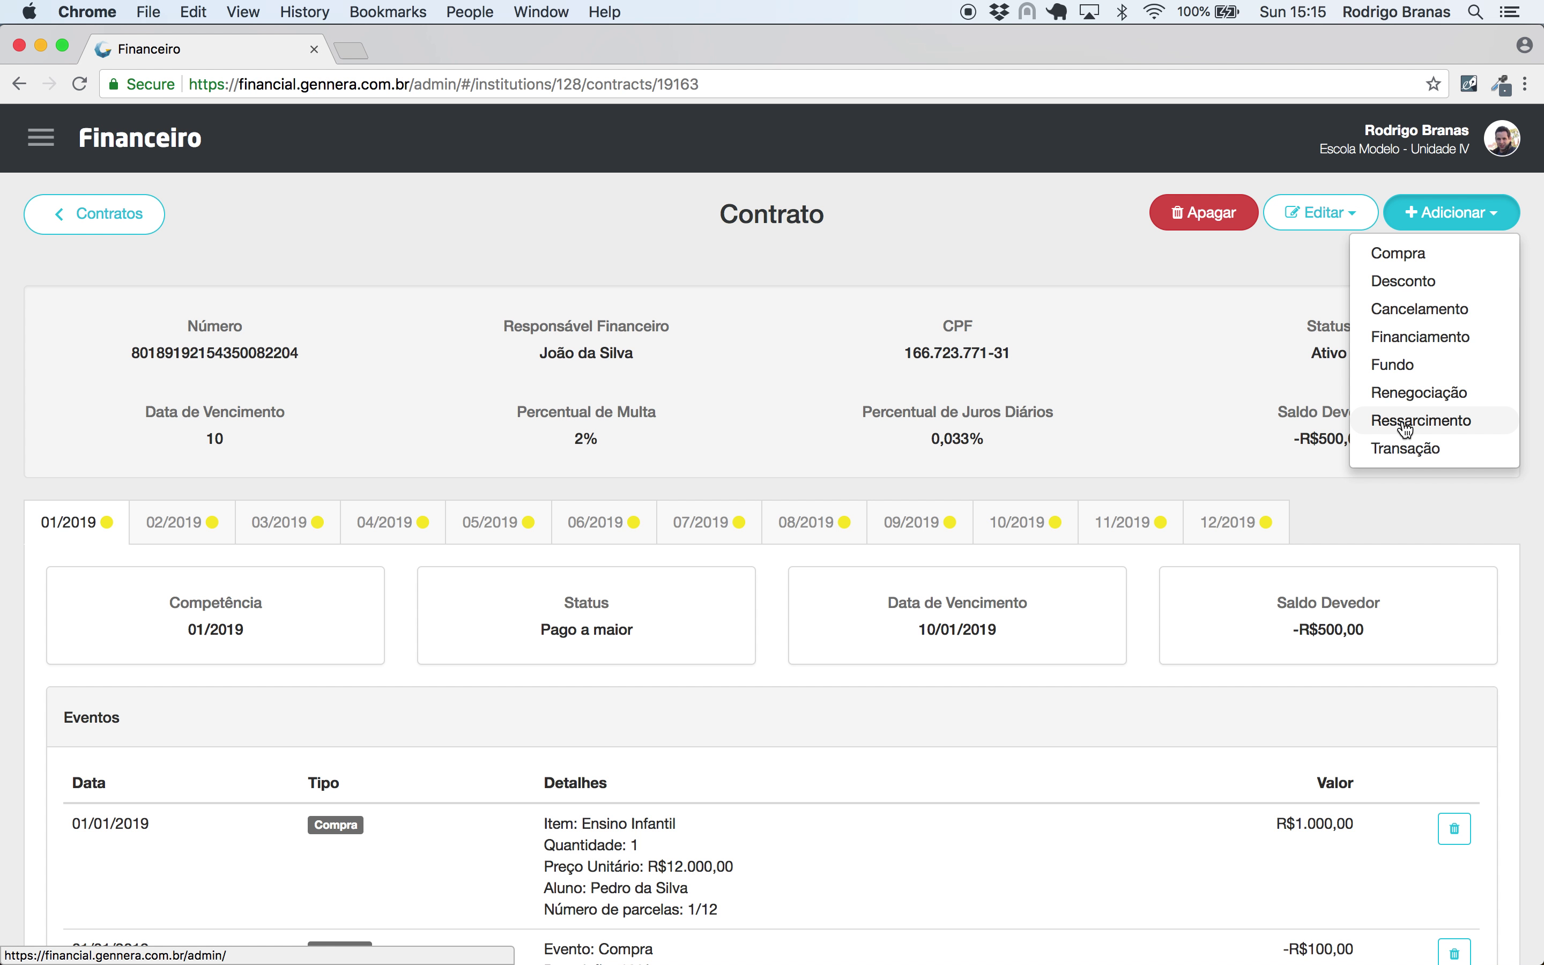
click(1411, 422)
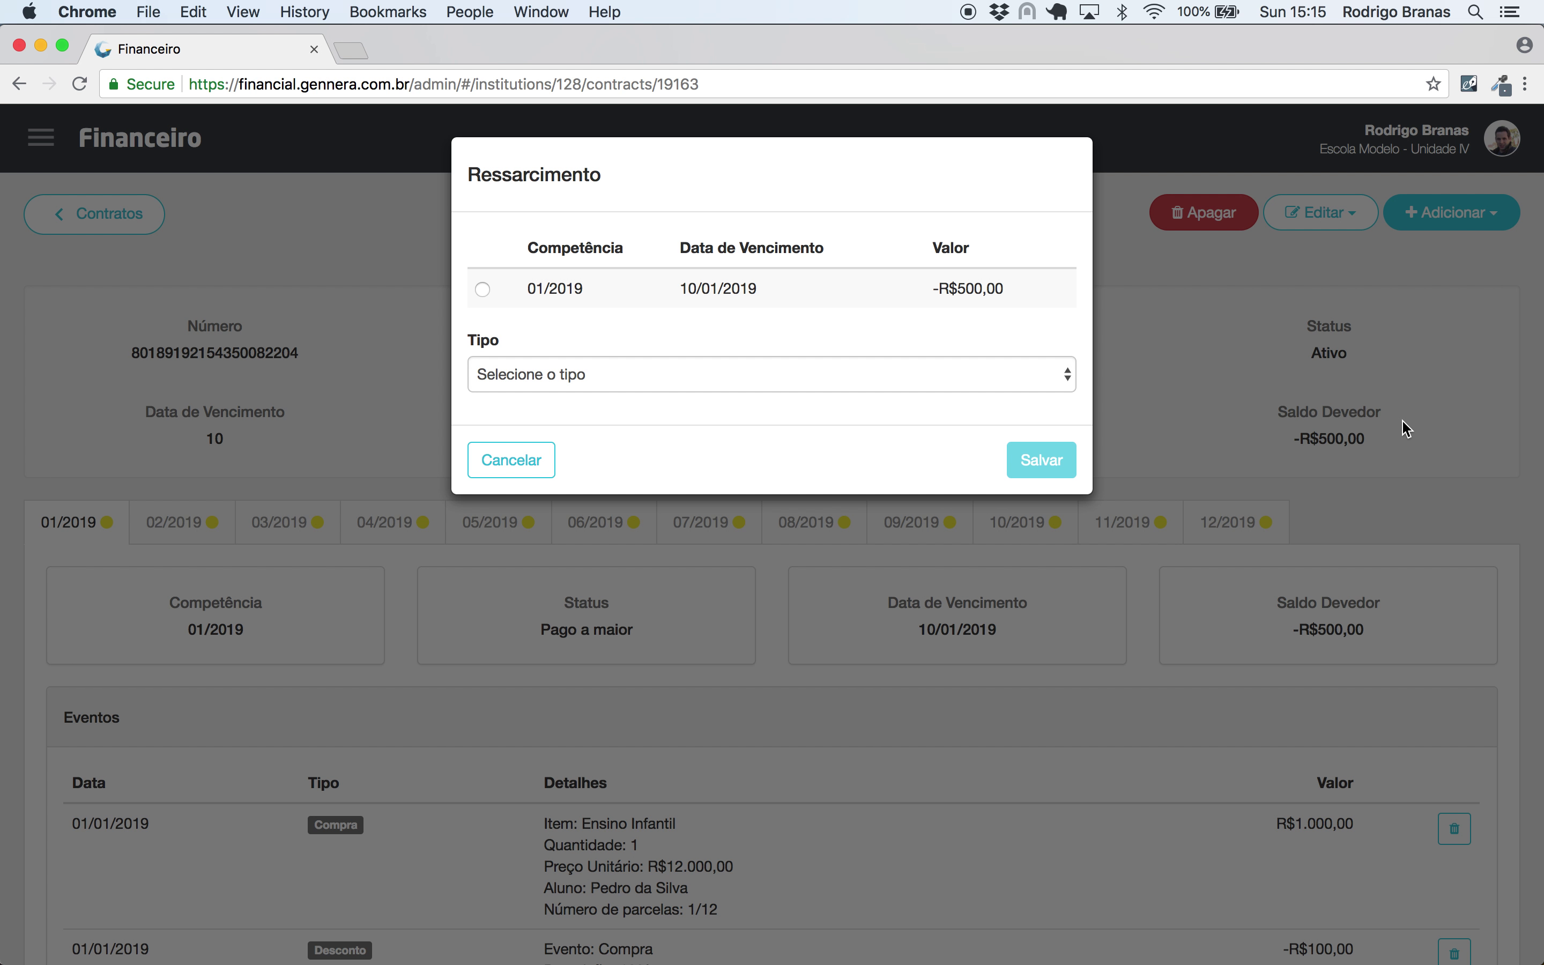
click(483, 290)
click(514, 376)
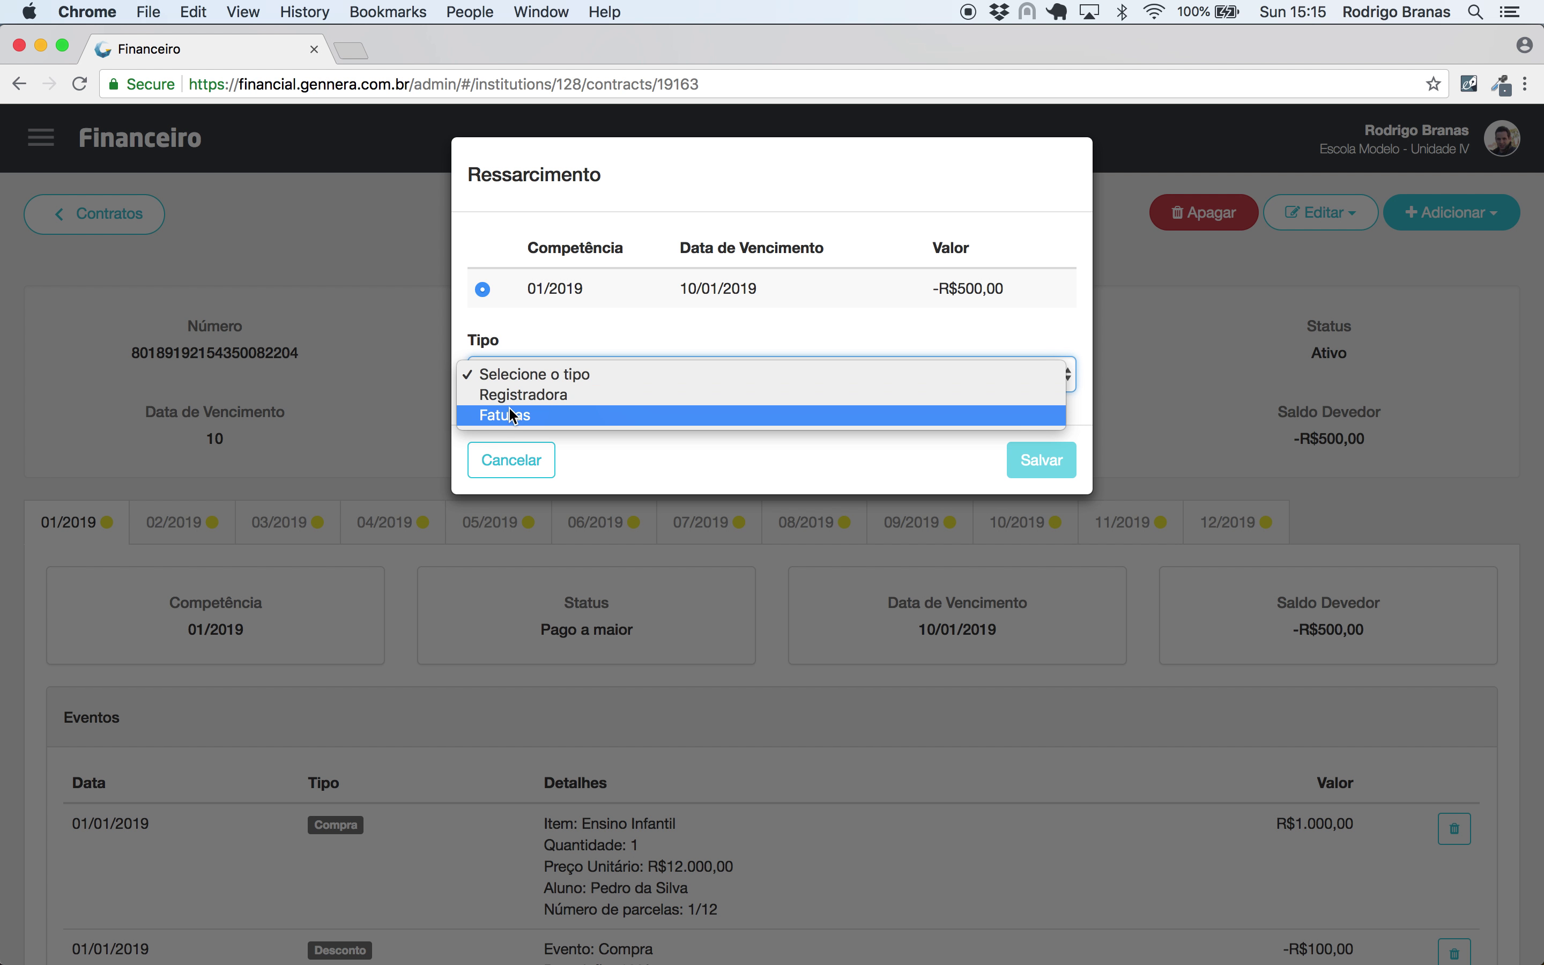
click(514, 397)
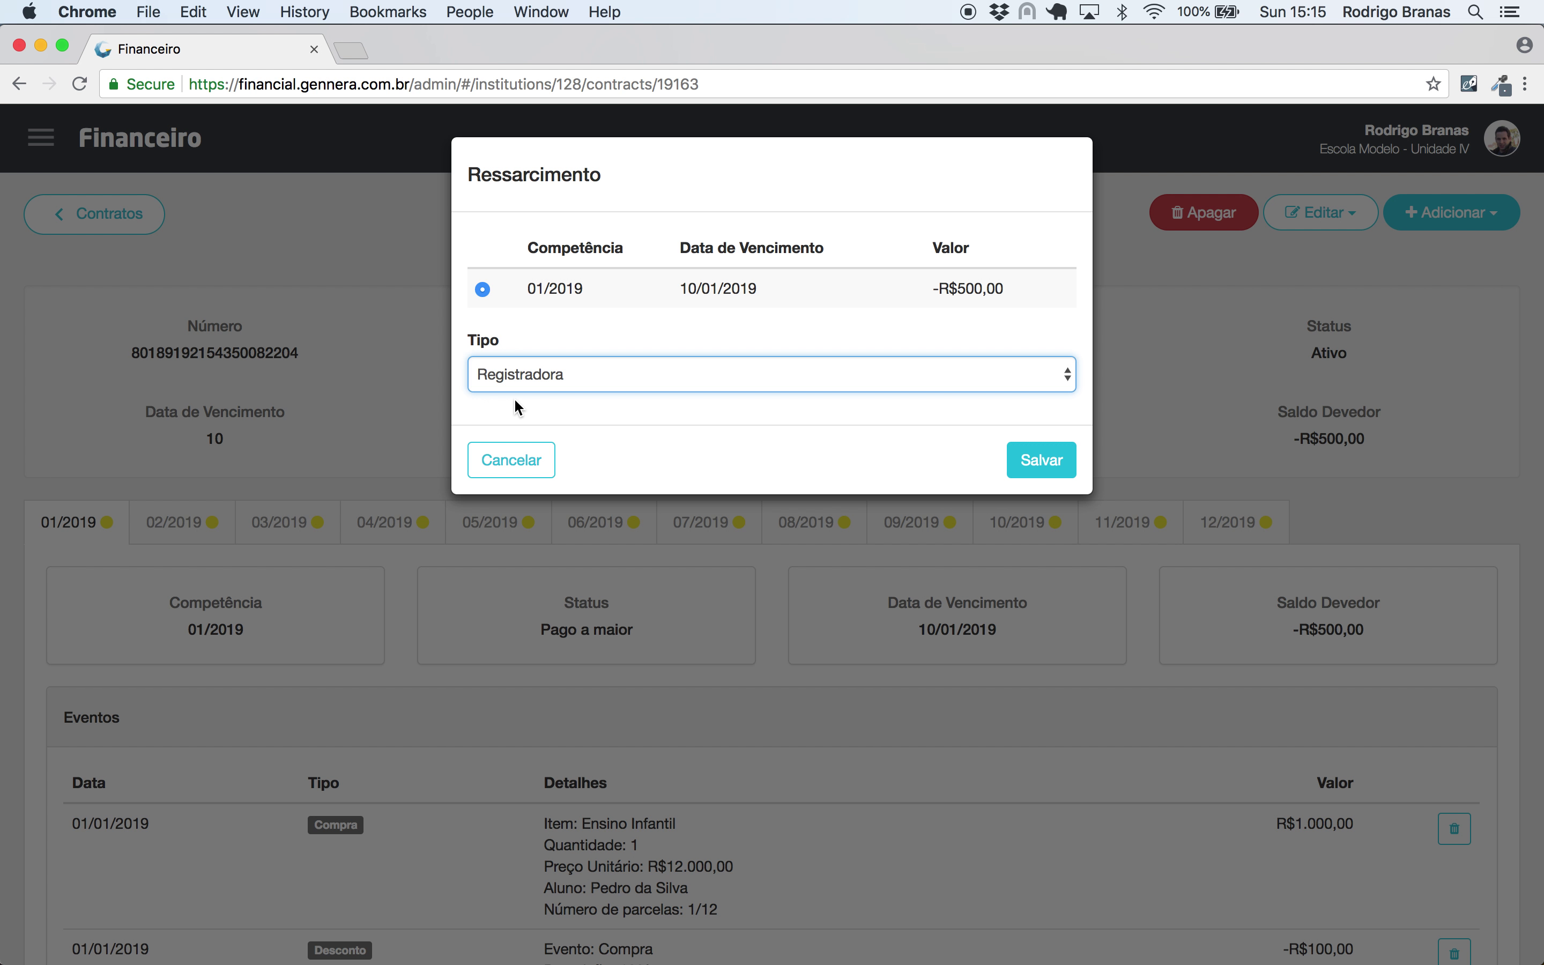
click(1042, 465)
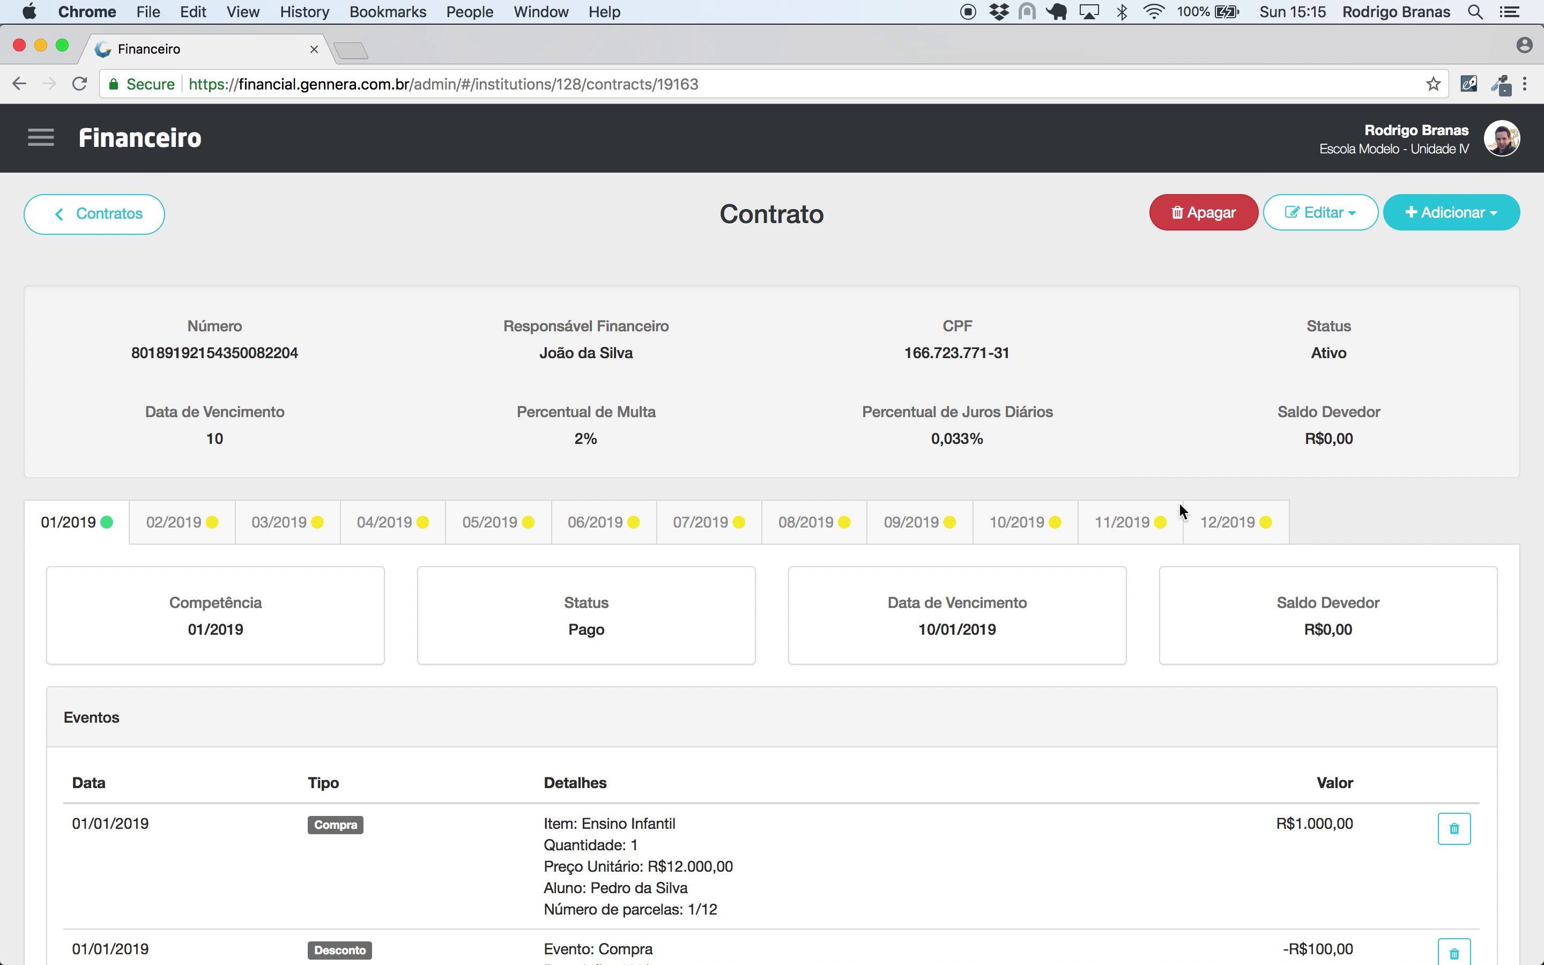
- Check the refund's Aberto status in Eventos and copy the contract number
drag(1302, 632, 1355, 632)
scroll(807, 745, down, 5)
double_click(618, 783)
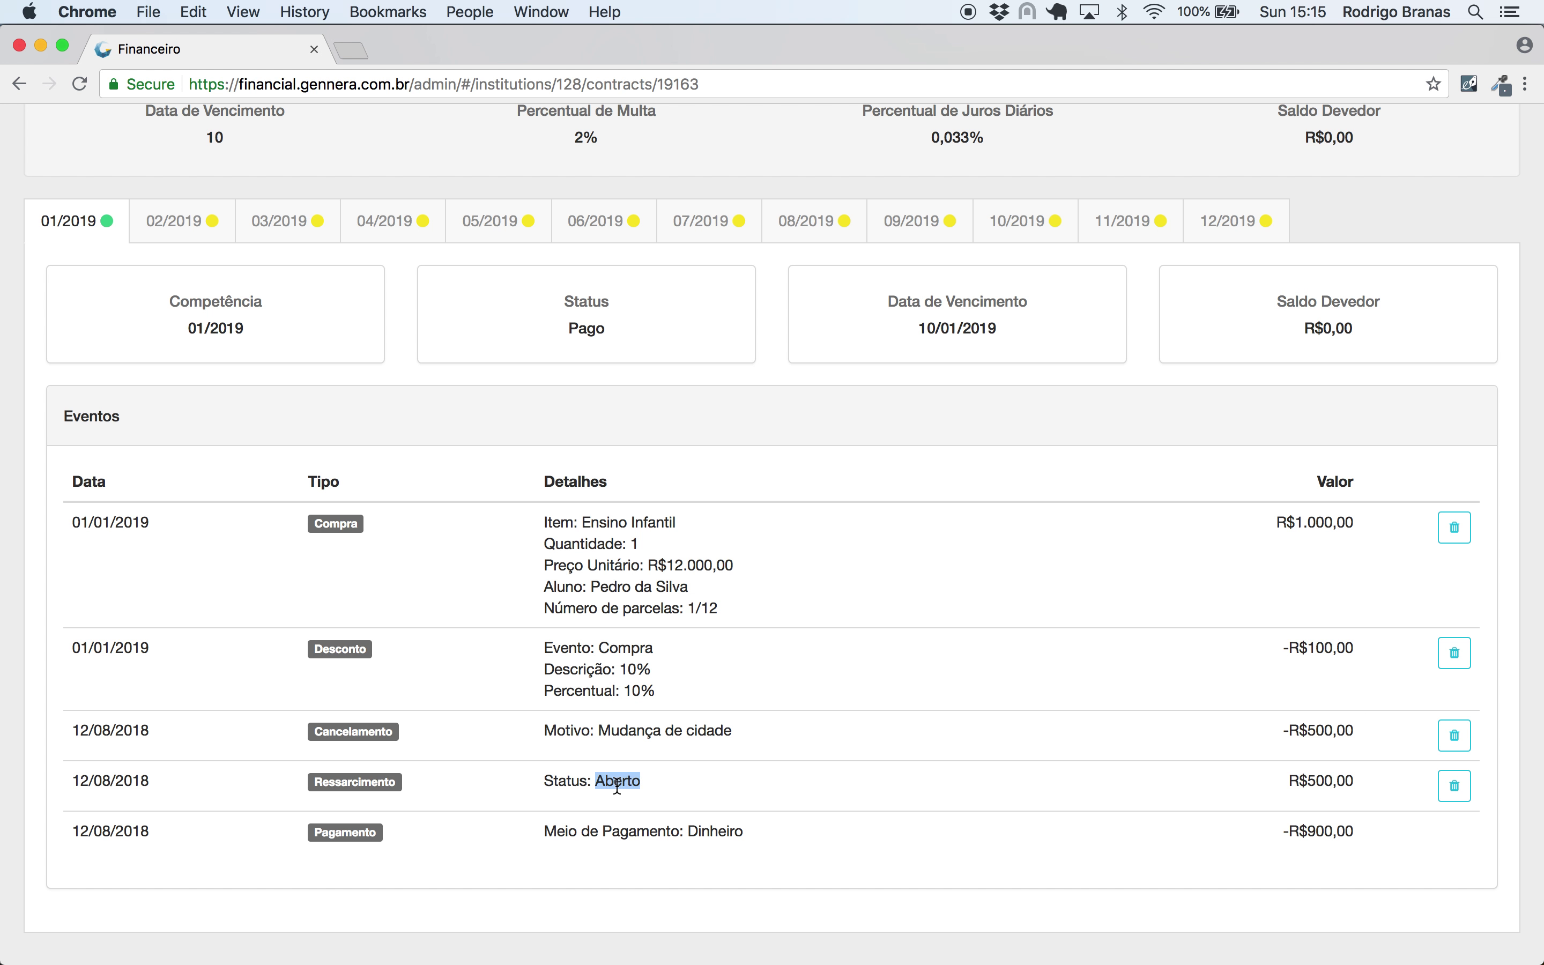
click(712, 759)
scroll(712, 759, up, 5)
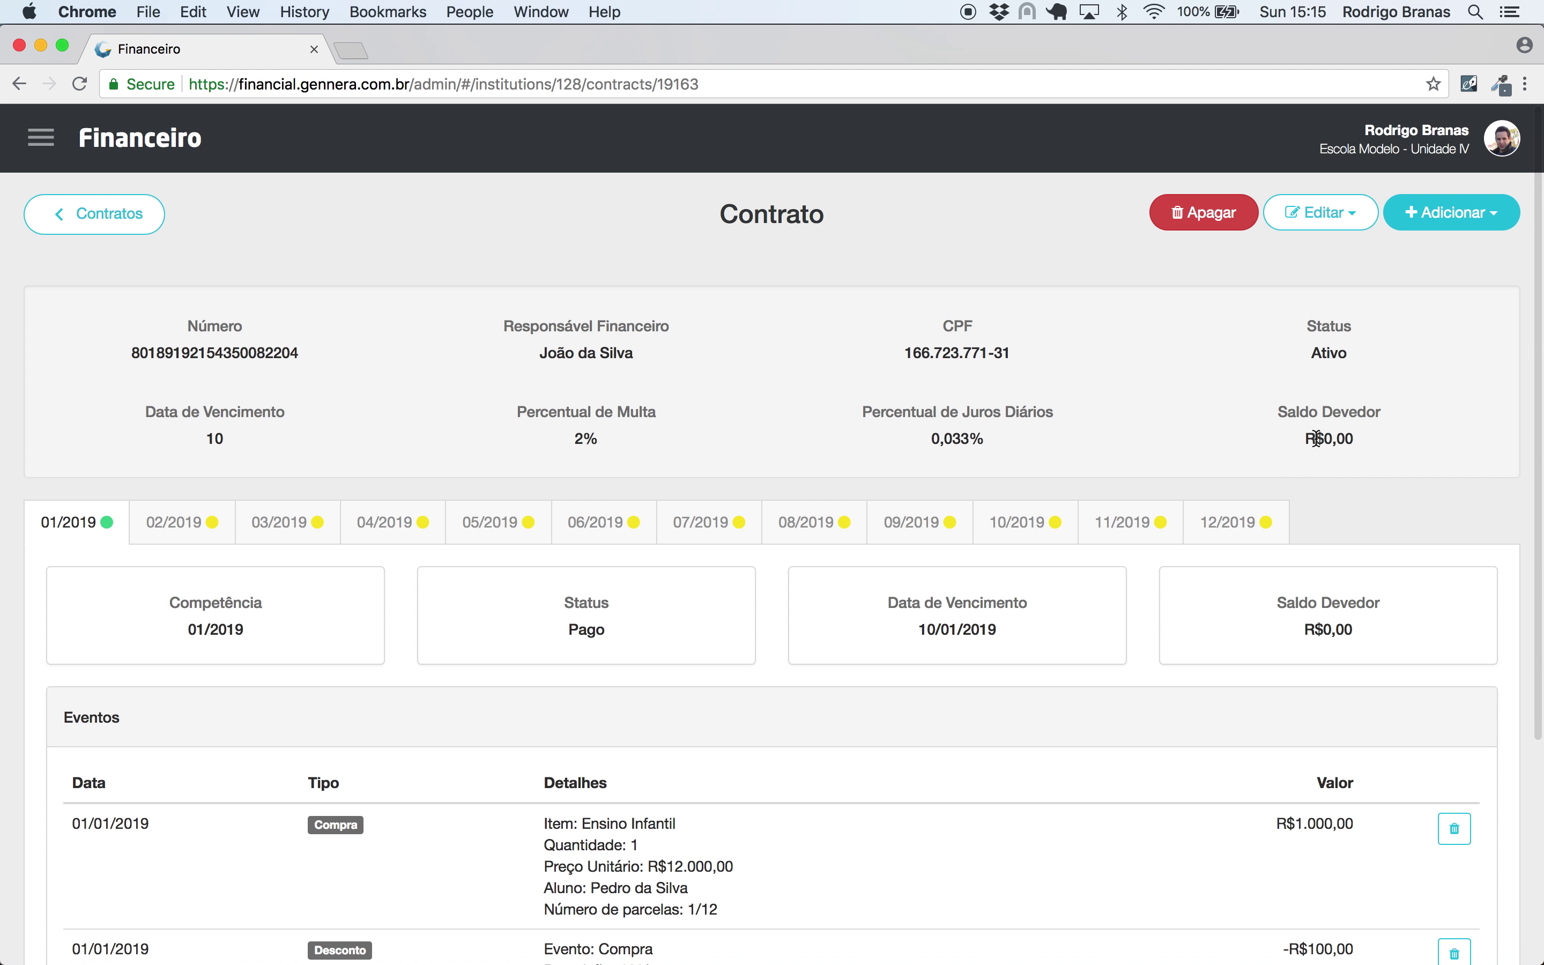
double_click(287, 348)
key(super+c)
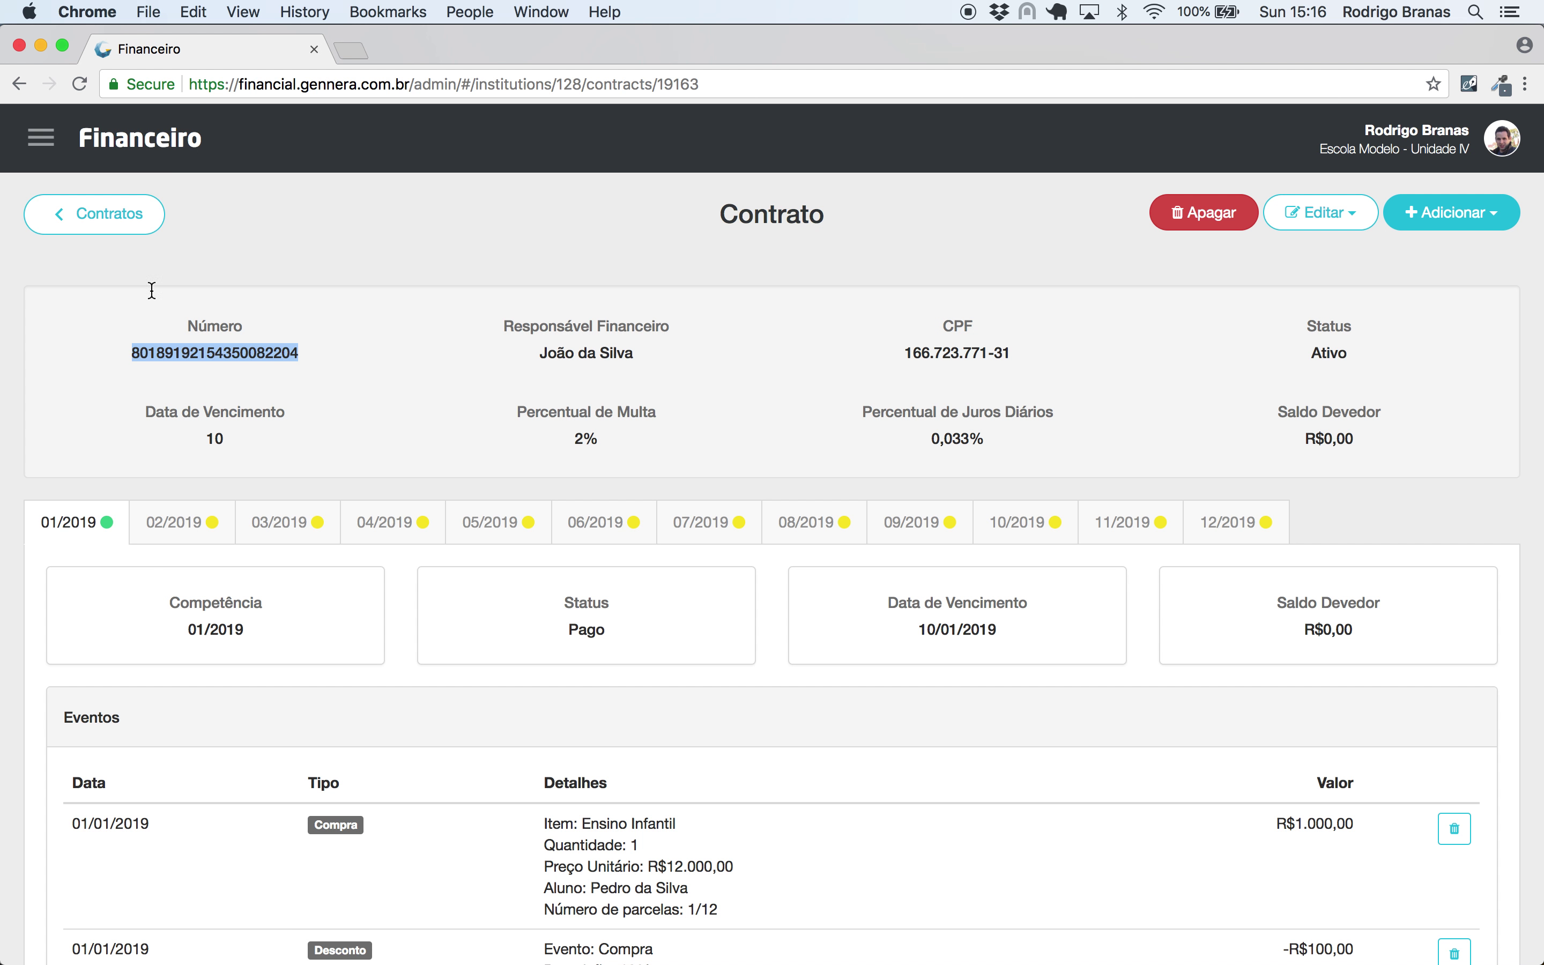
click(40, 138)
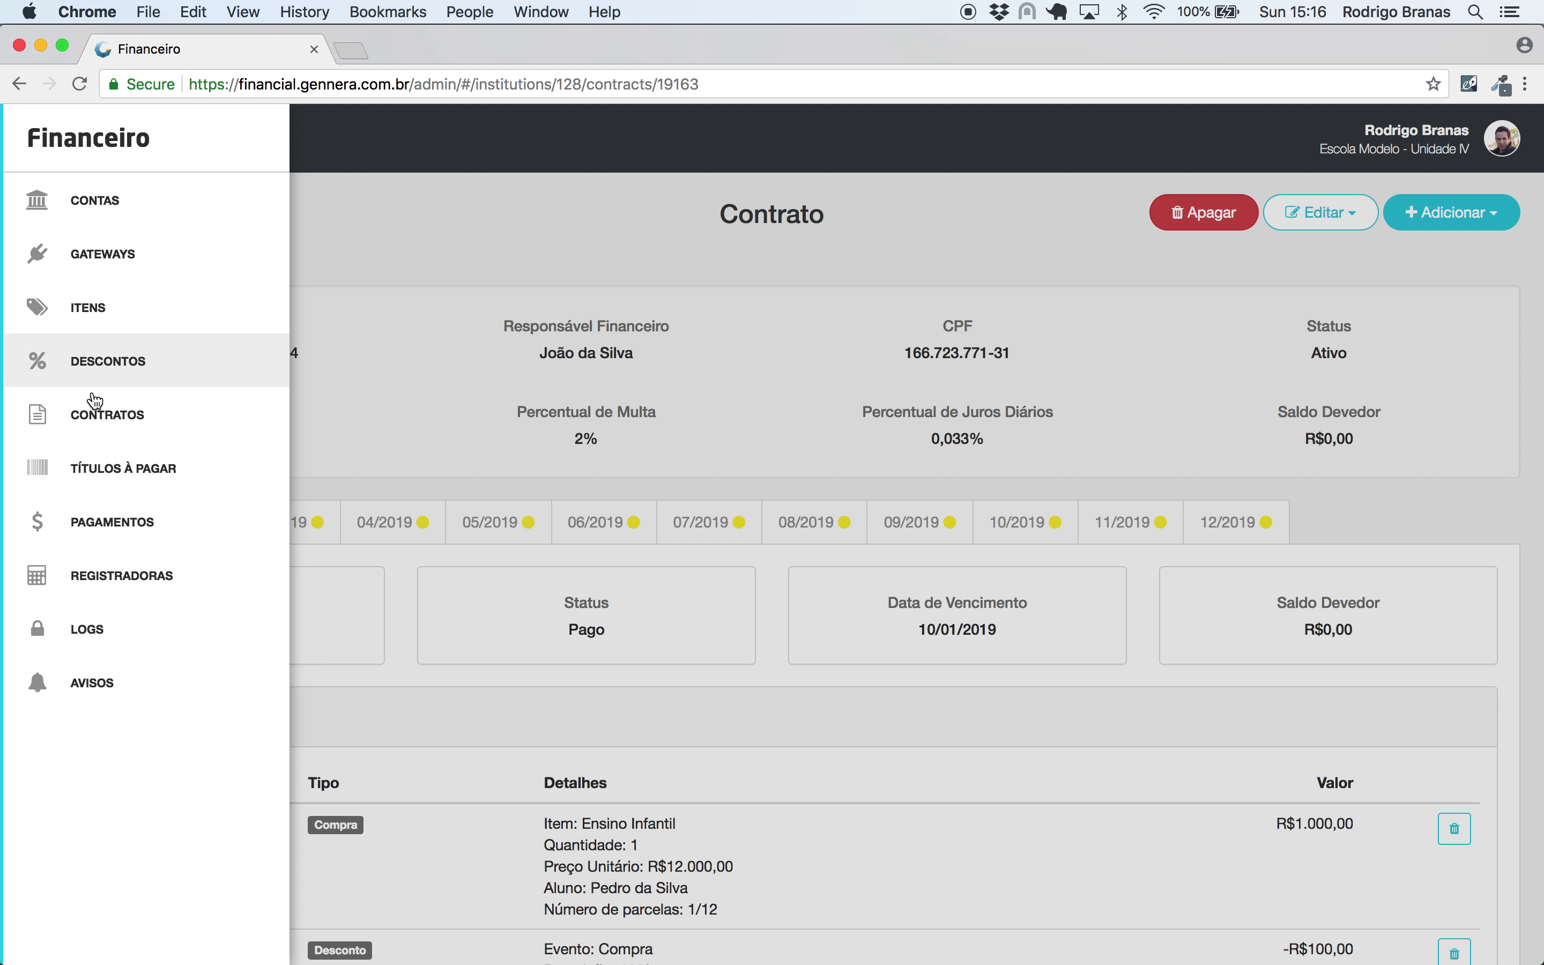
- Open register 001 and review its transactions
click(93, 577)
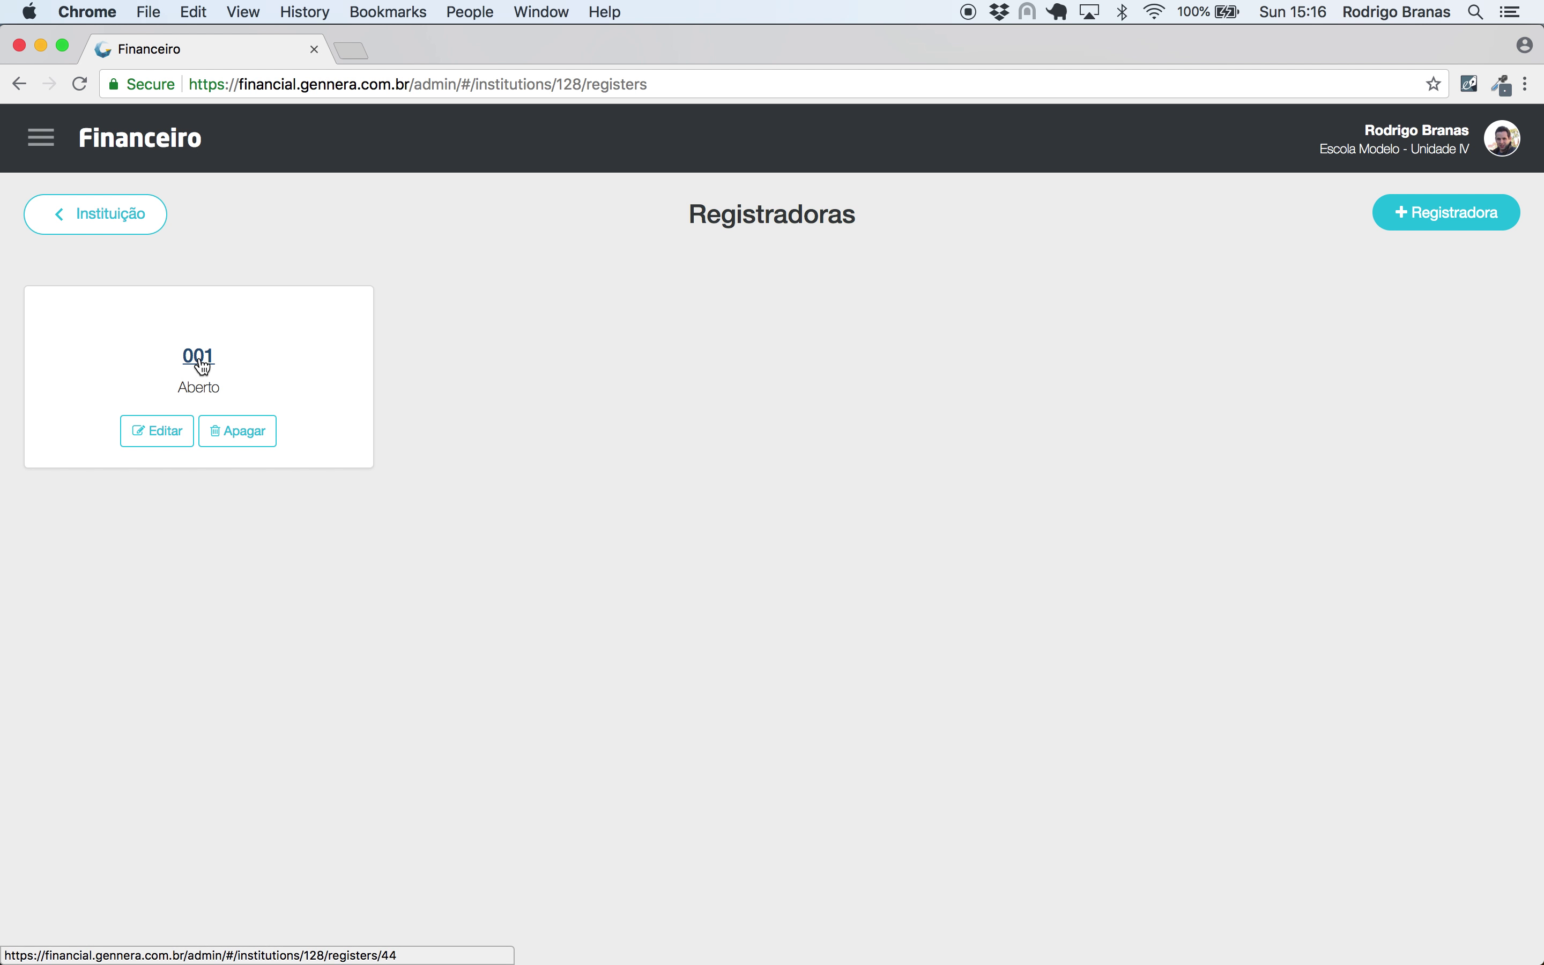
click(198, 355)
click(1300, 218)
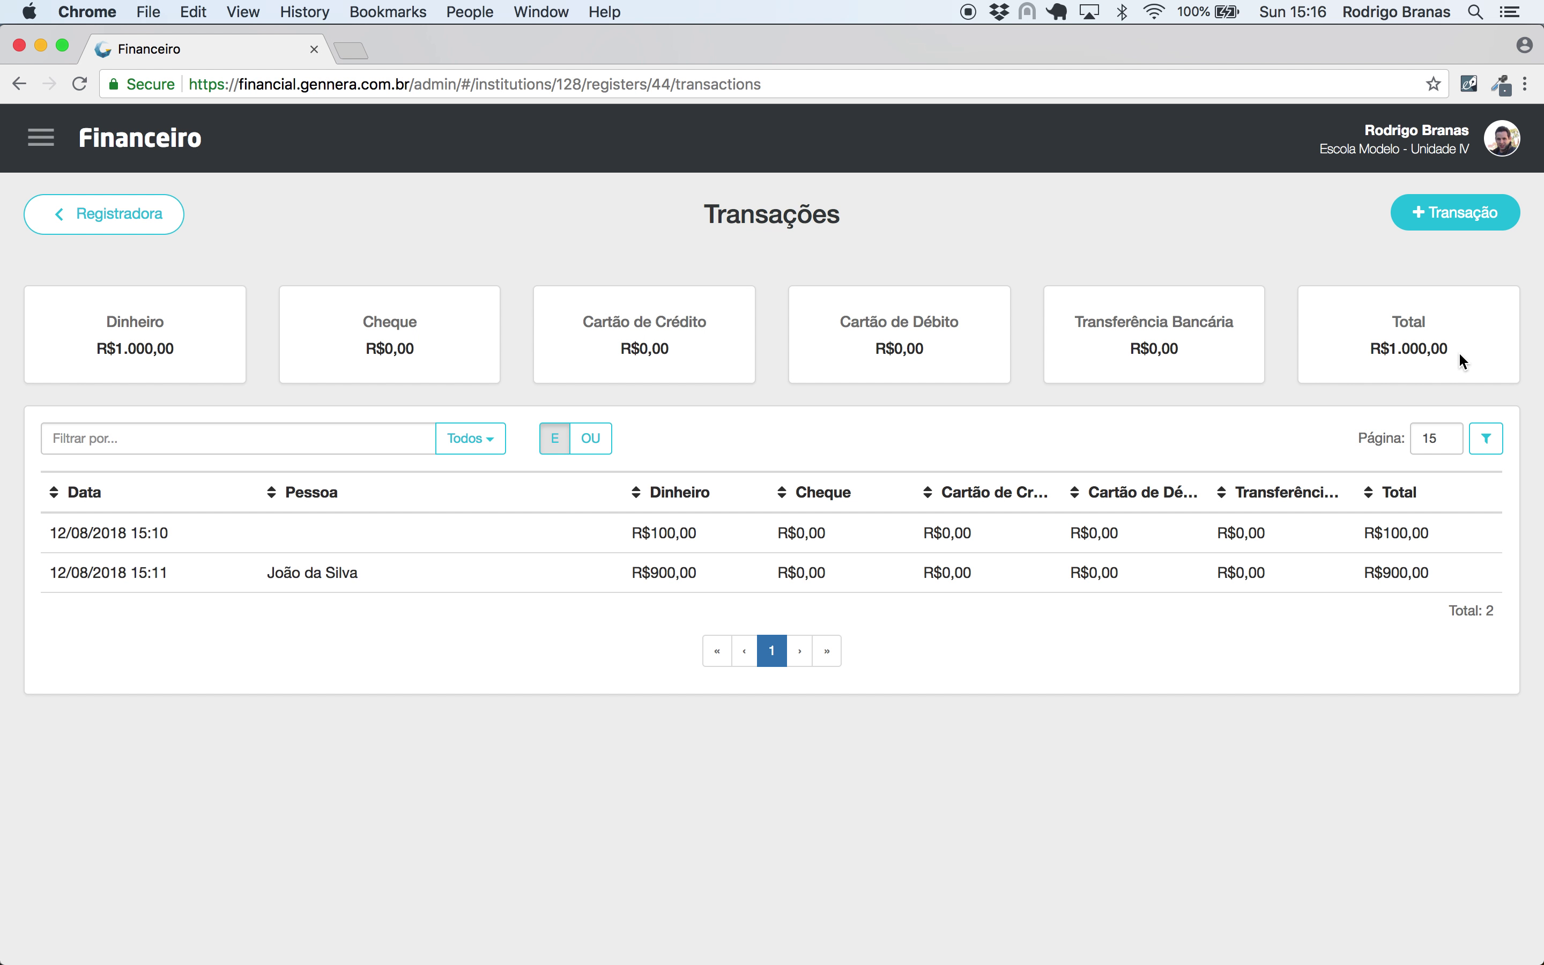
click(121, 213)
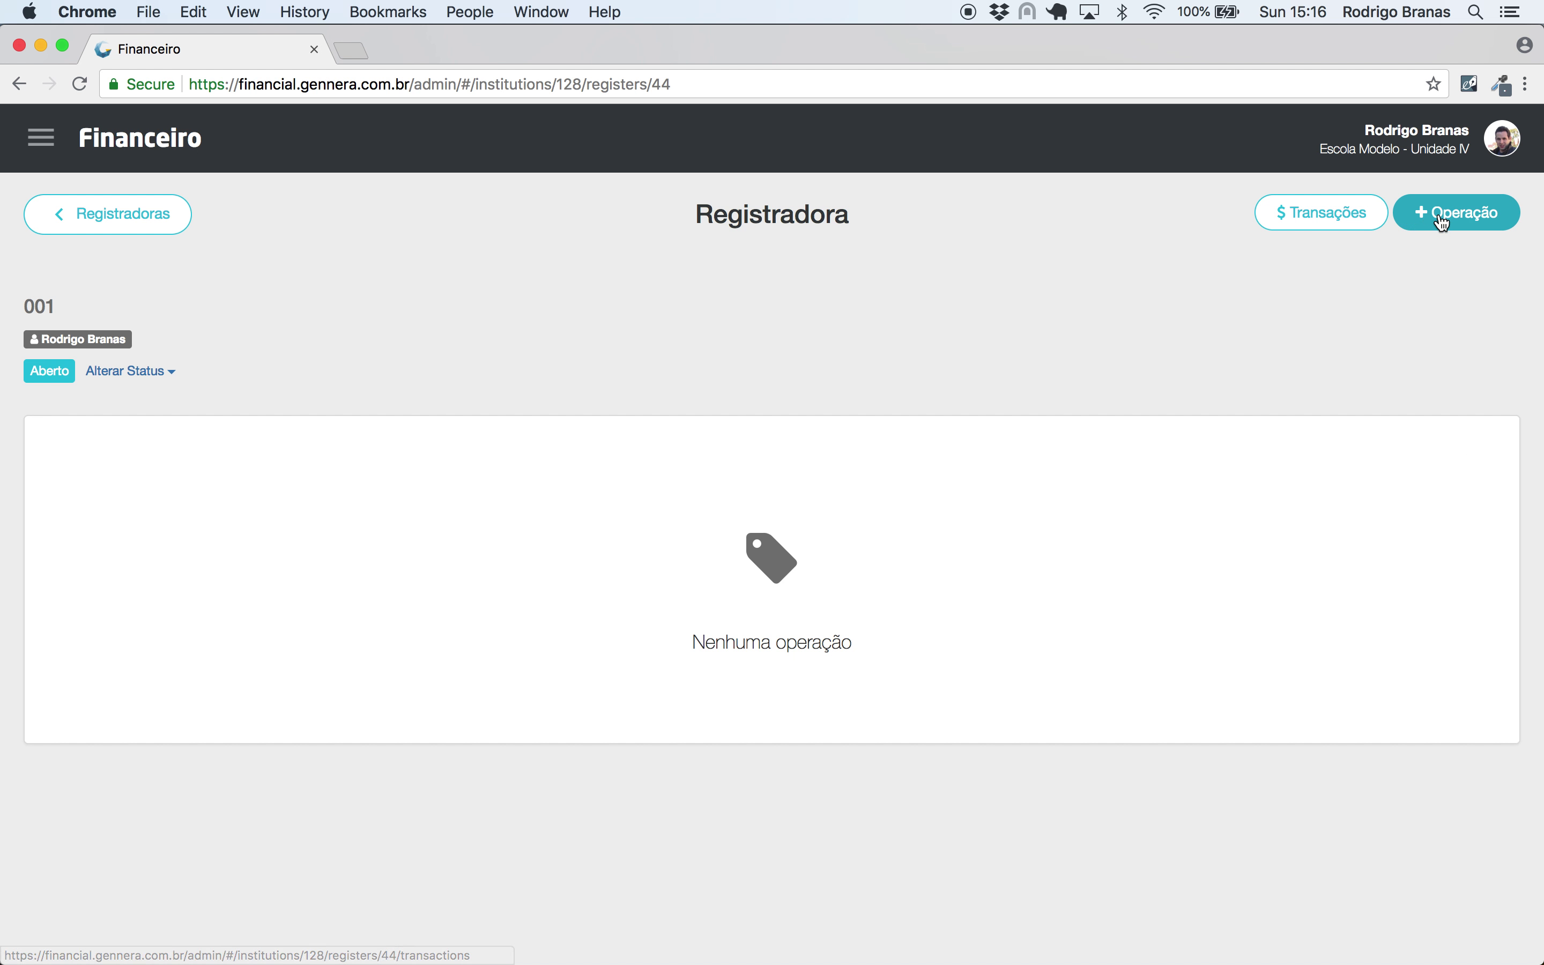
- Create a Saída operation for the contract's financially responsible person
click(1457, 213)
click(501, 274)
click(503, 289)
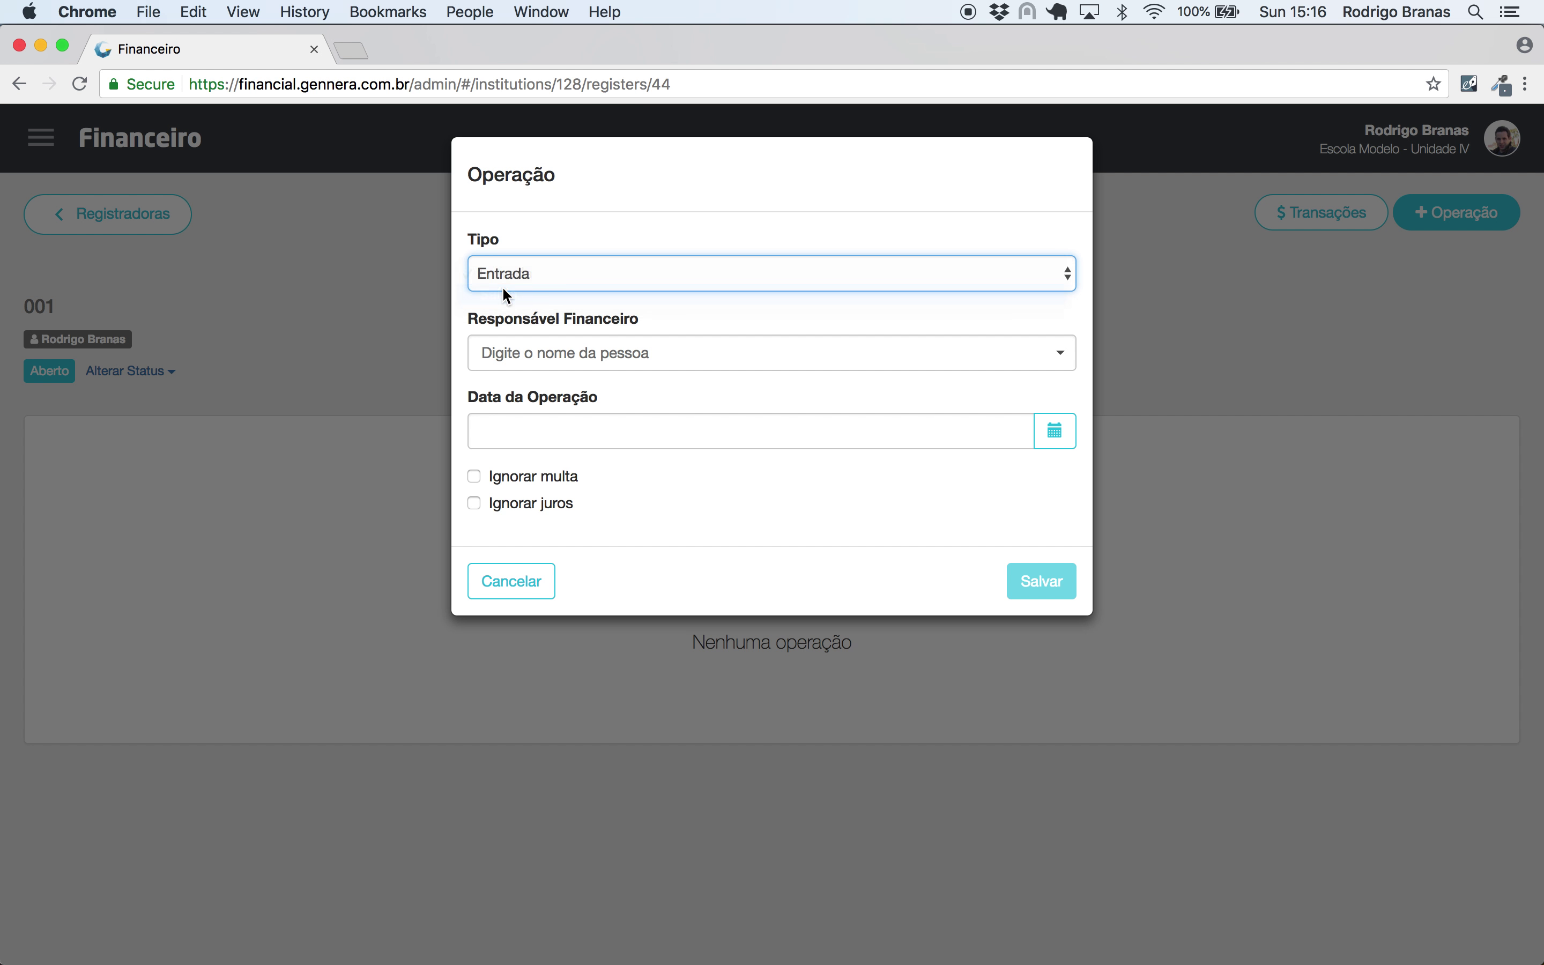
click(530, 361)
text(joão da silva)
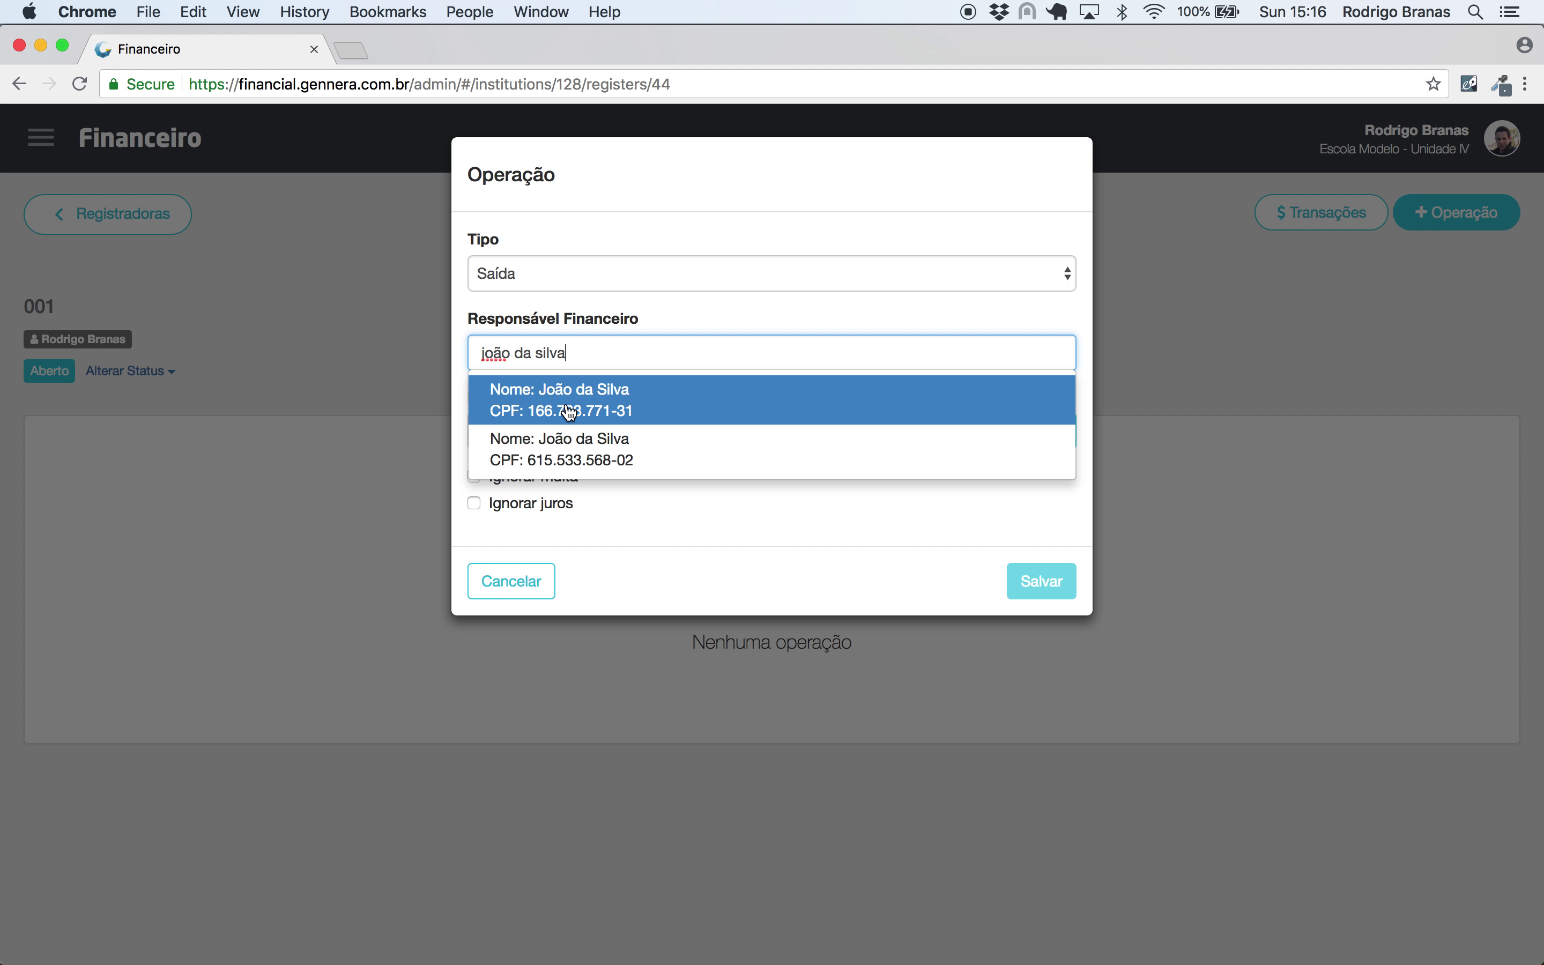
click(567, 405)
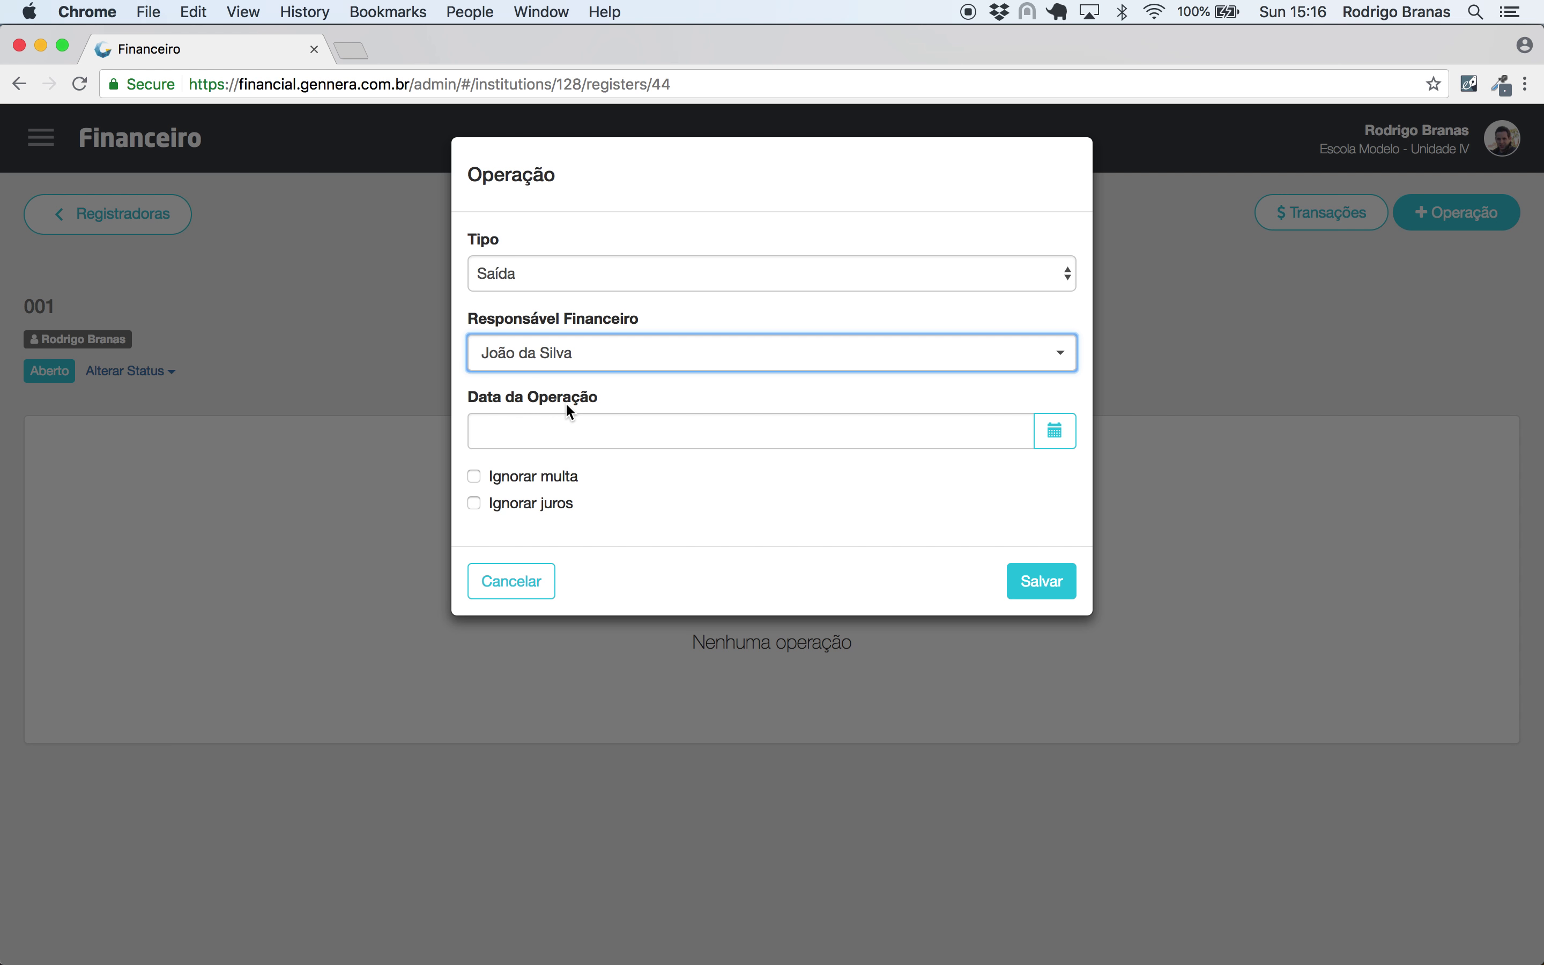
click(1041, 587)
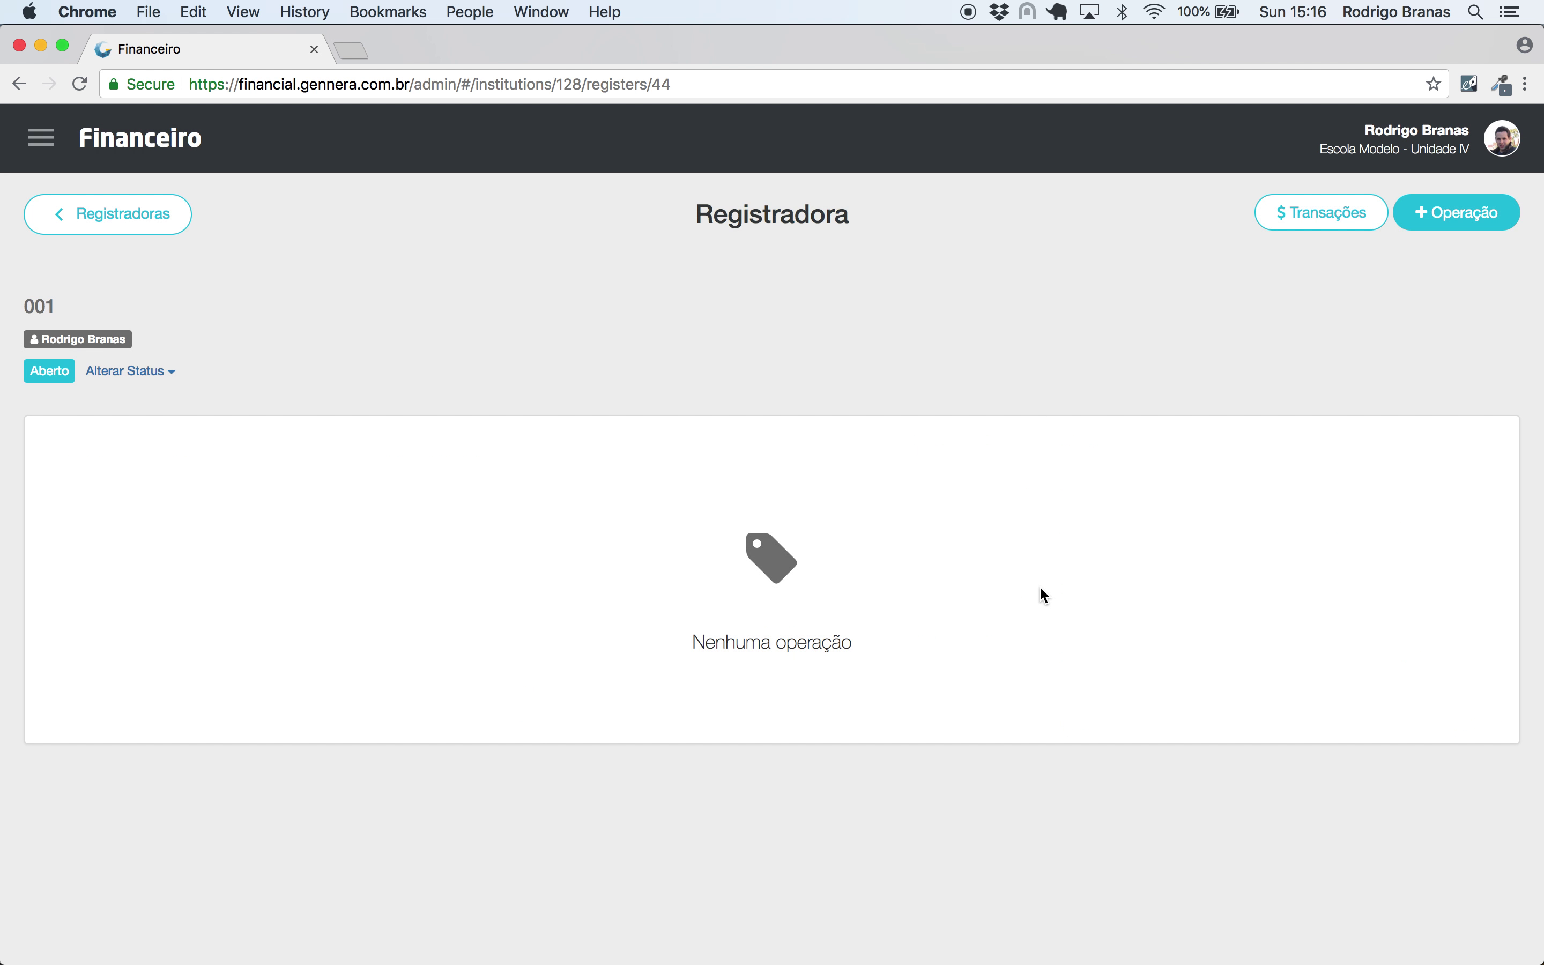
- Search the pasted contract number and add the R$500,00 invoice 1/2019
click(309, 446)
key(super+v)
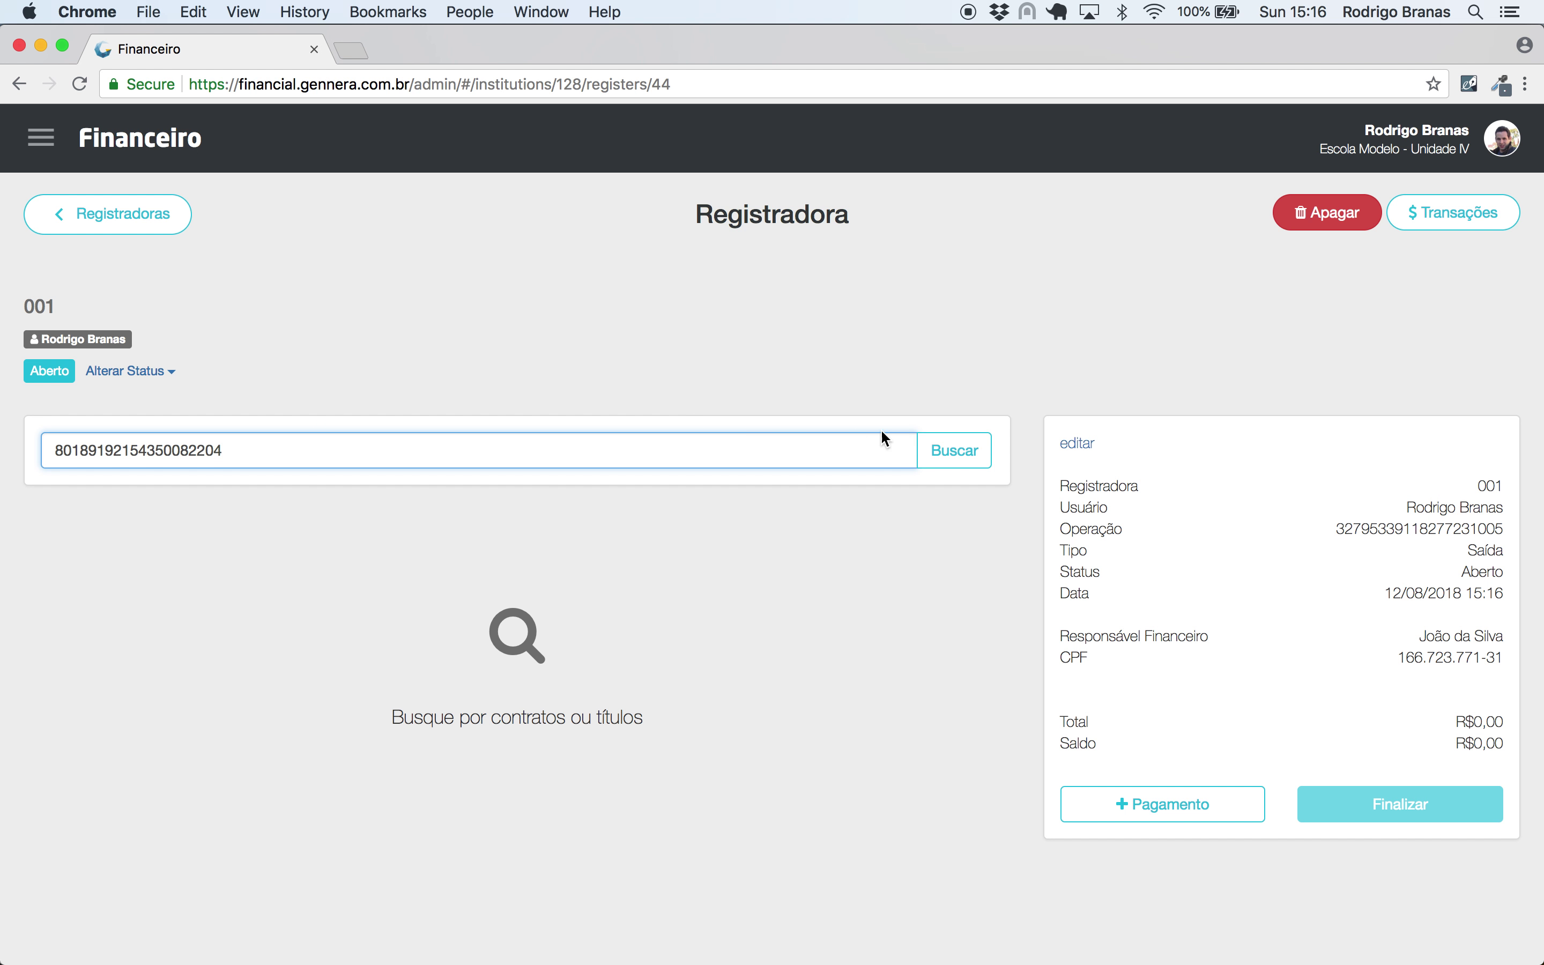
click(976, 454)
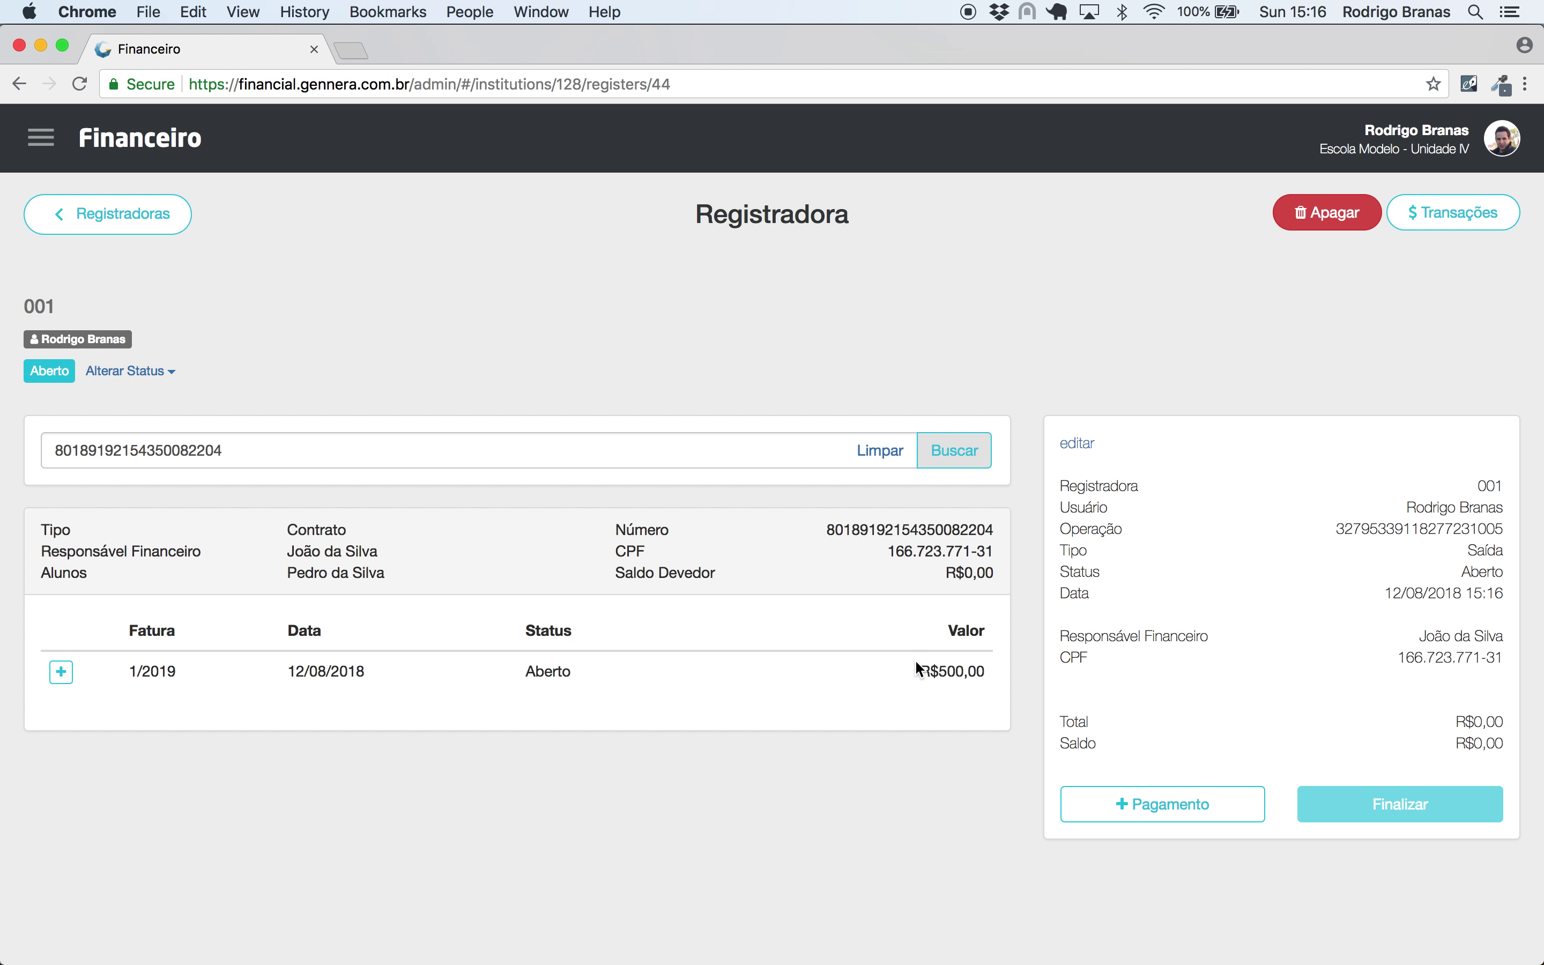
drag(917, 669, 986, 670)
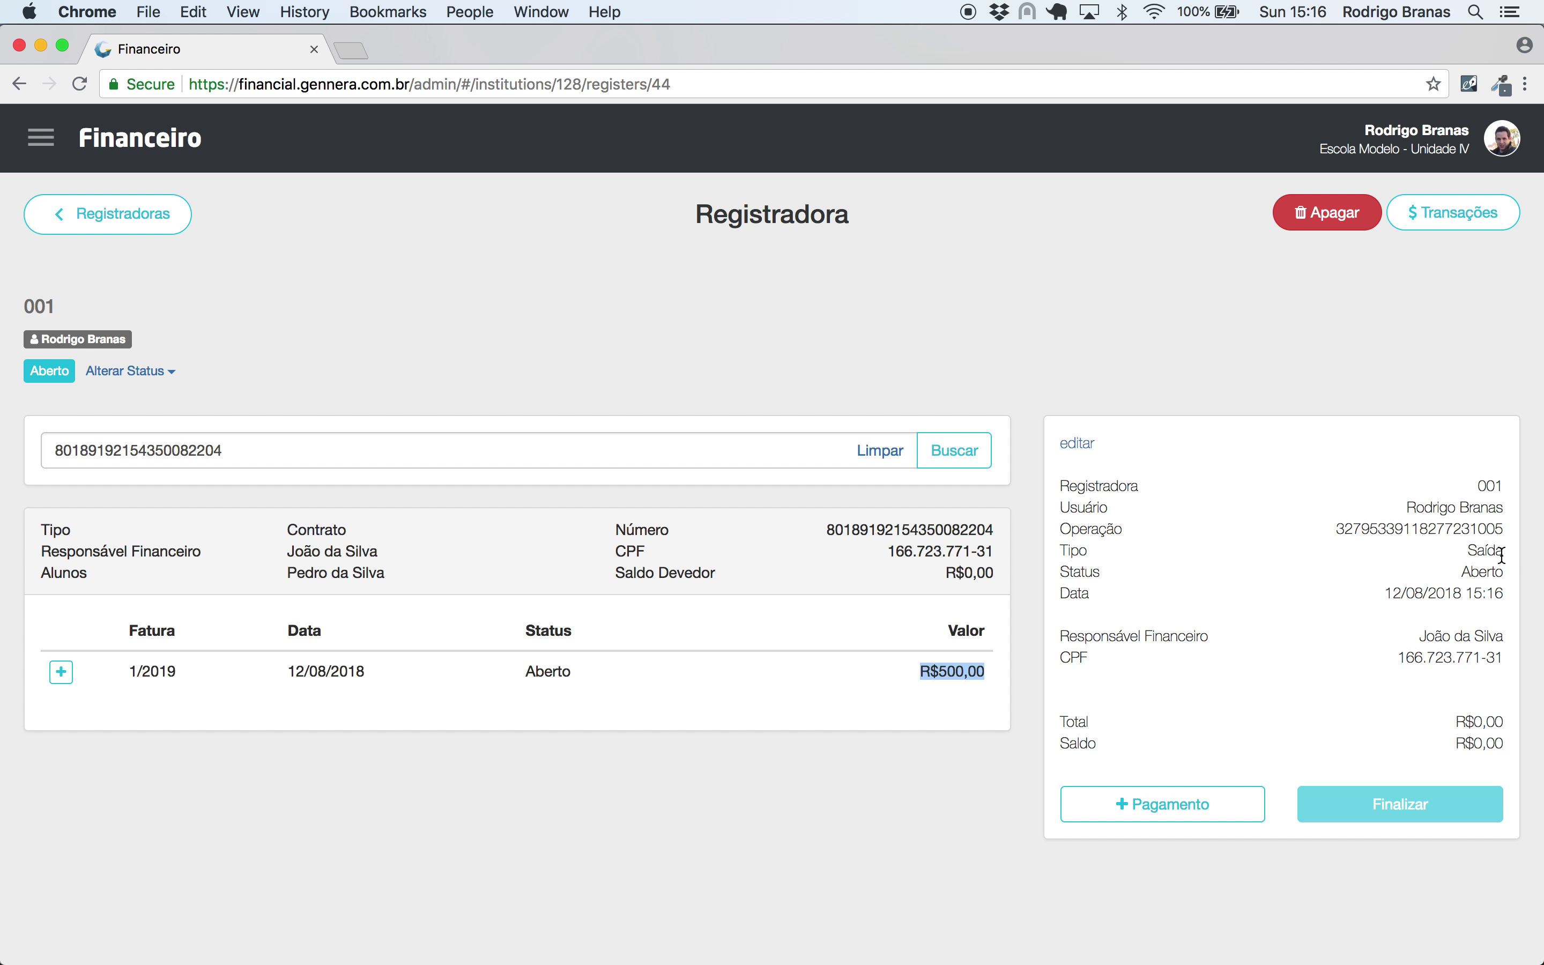
click(947, 710)
click(61, 674)
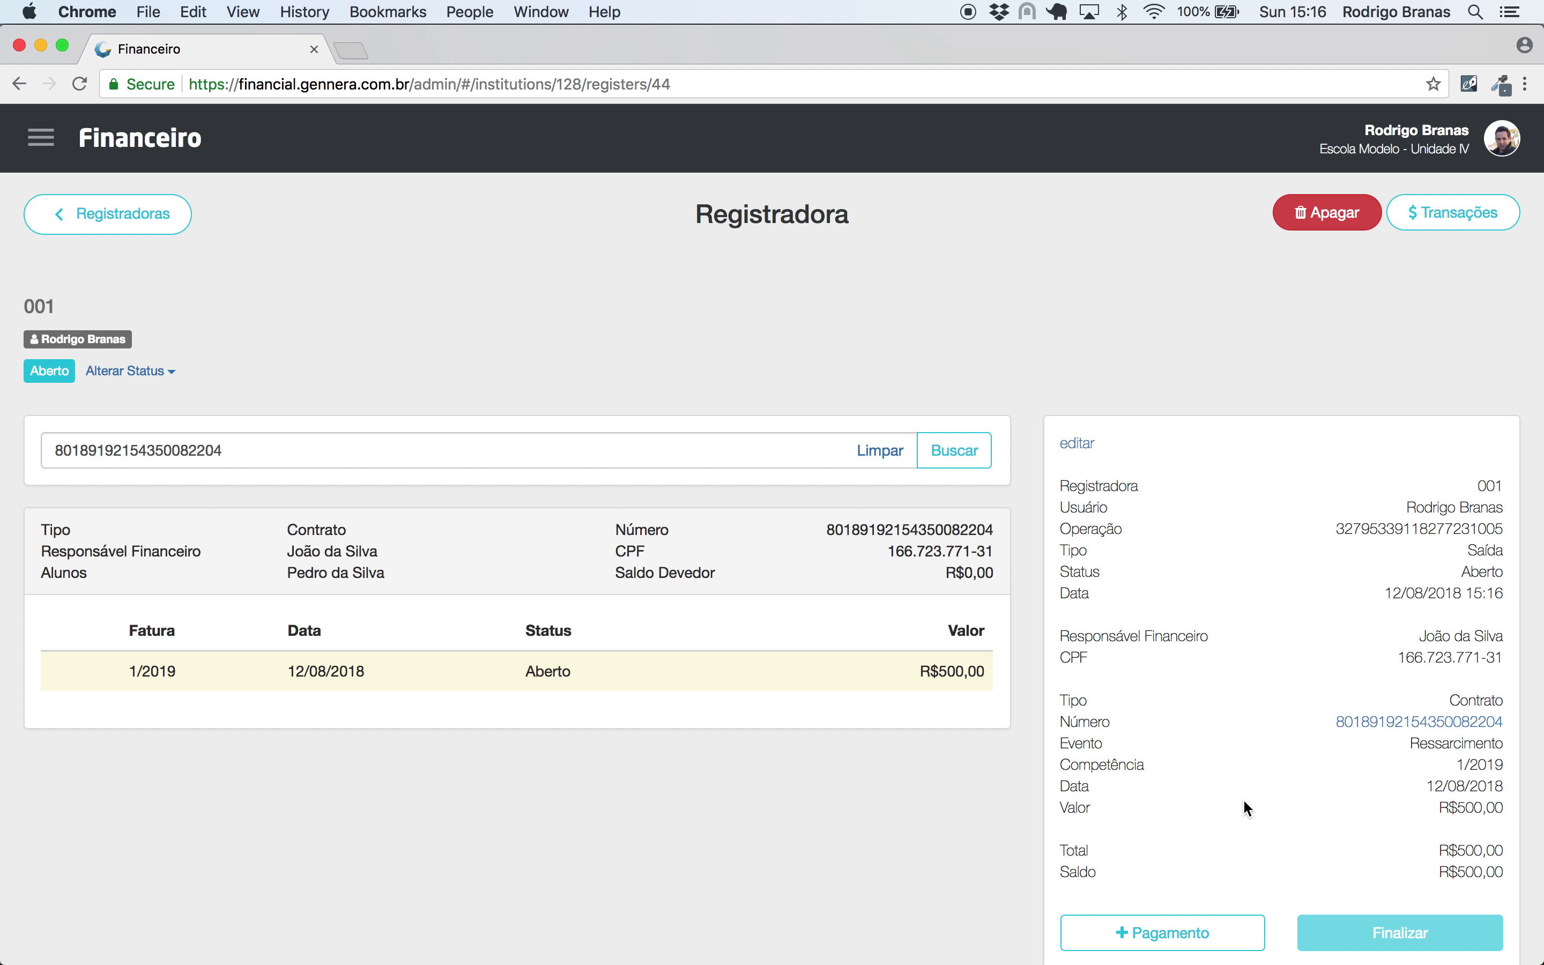
- Pay out R$500,00 in Dinheiro, finalize, and check the register's Transações
scroll(1243, 799, down, 2)
click(1156, 869)
click(580, 275)
click(585, 294)
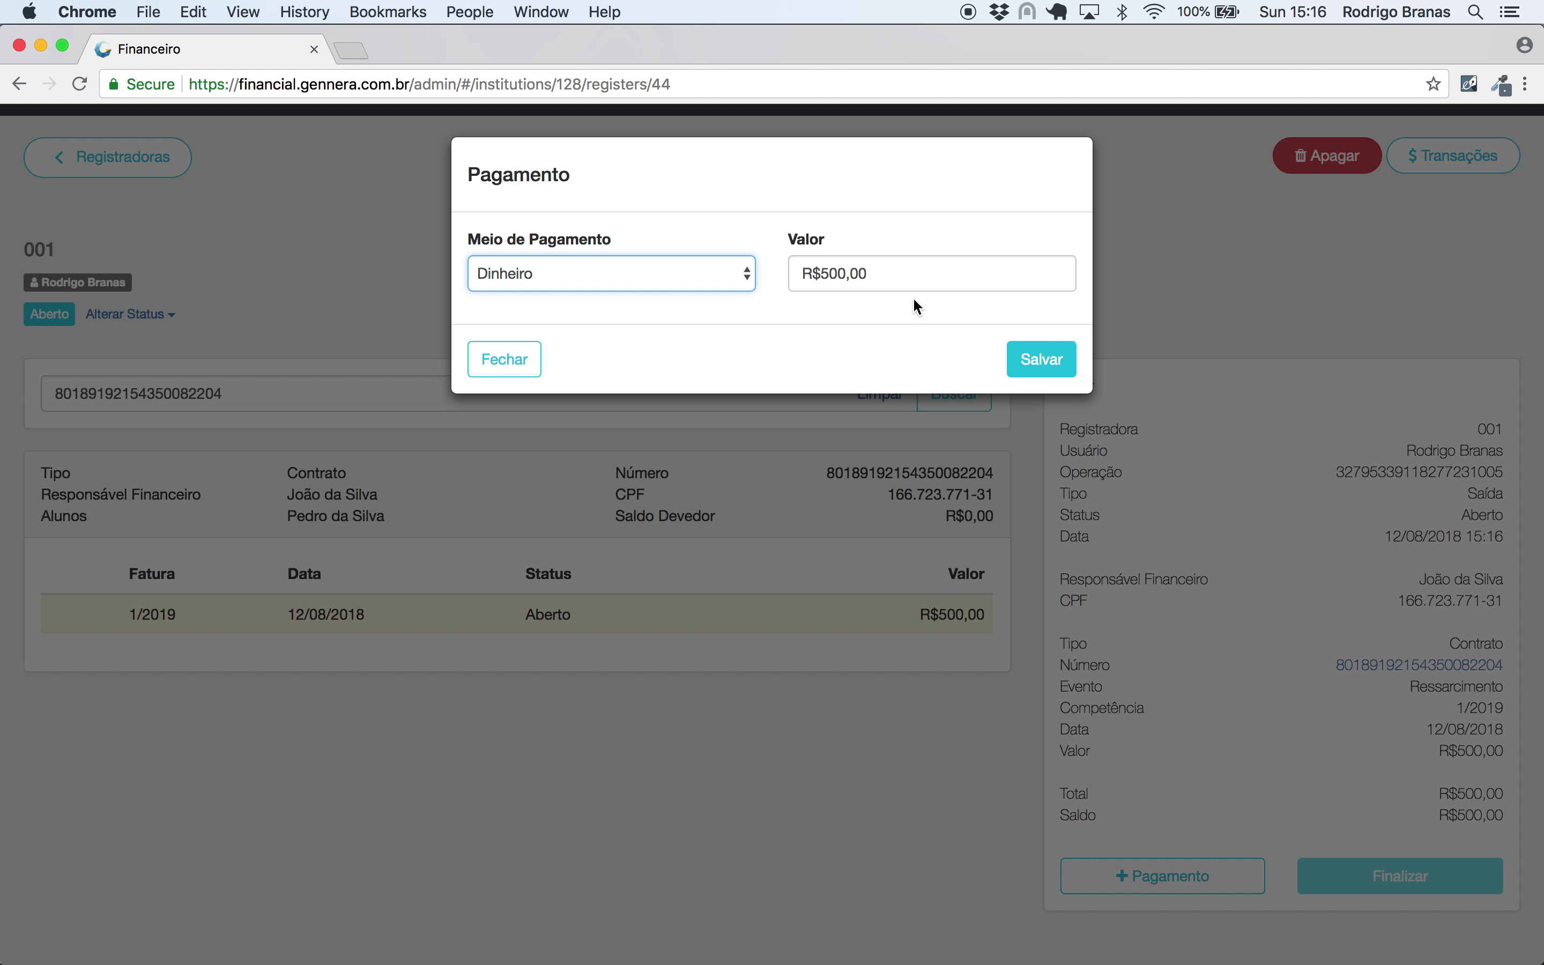
click(1045, 362)
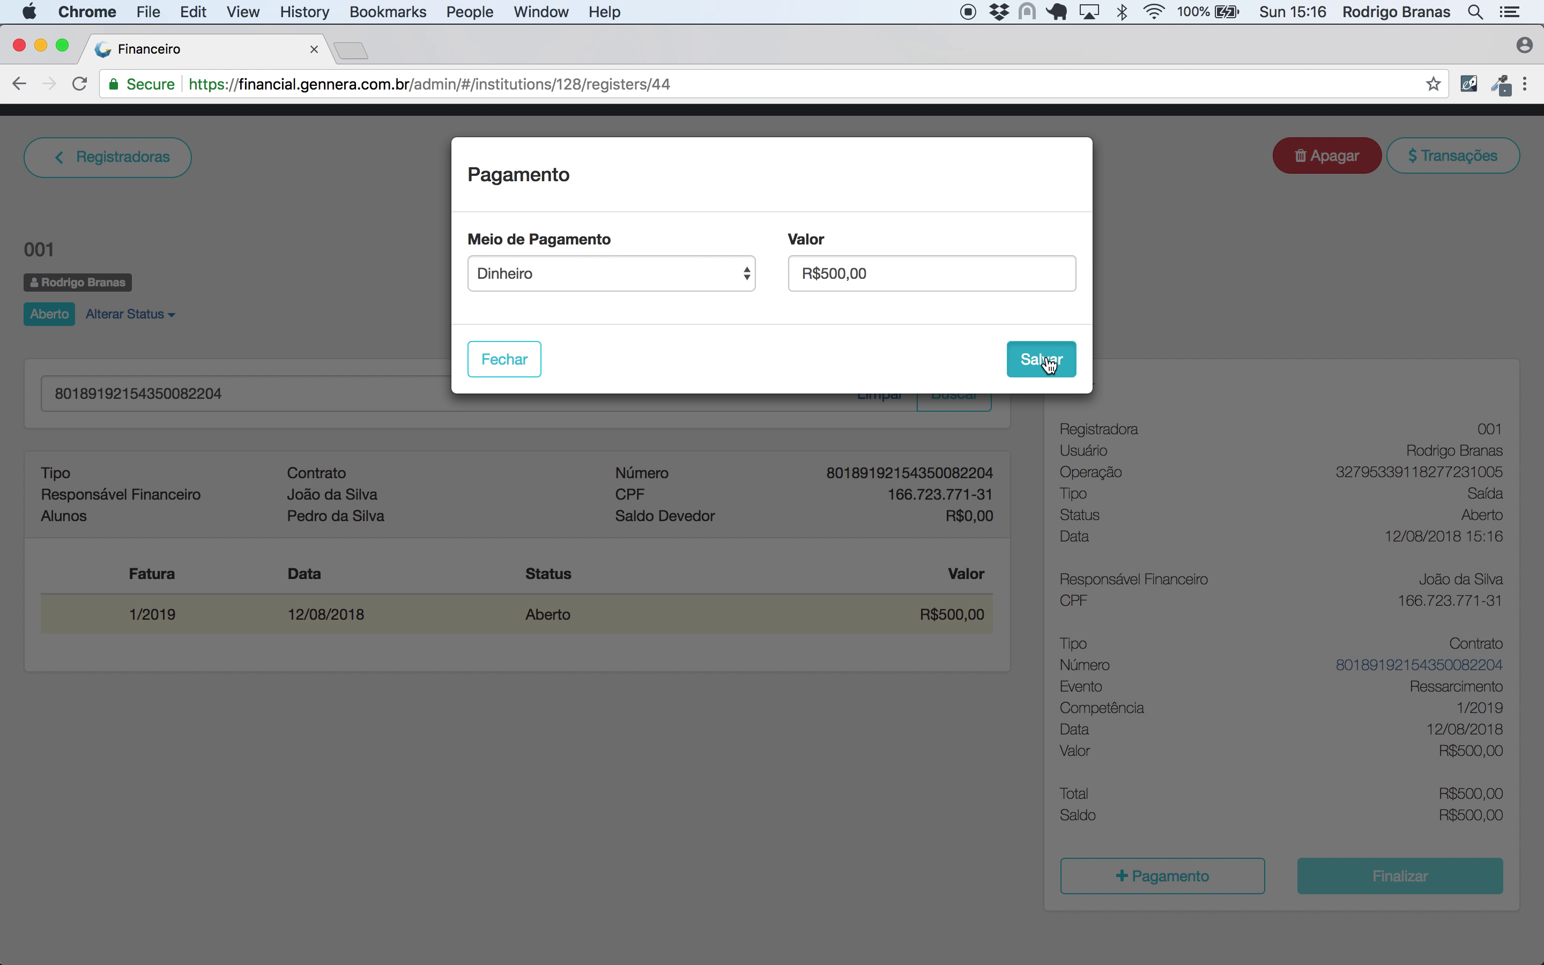
click(1407, 899)
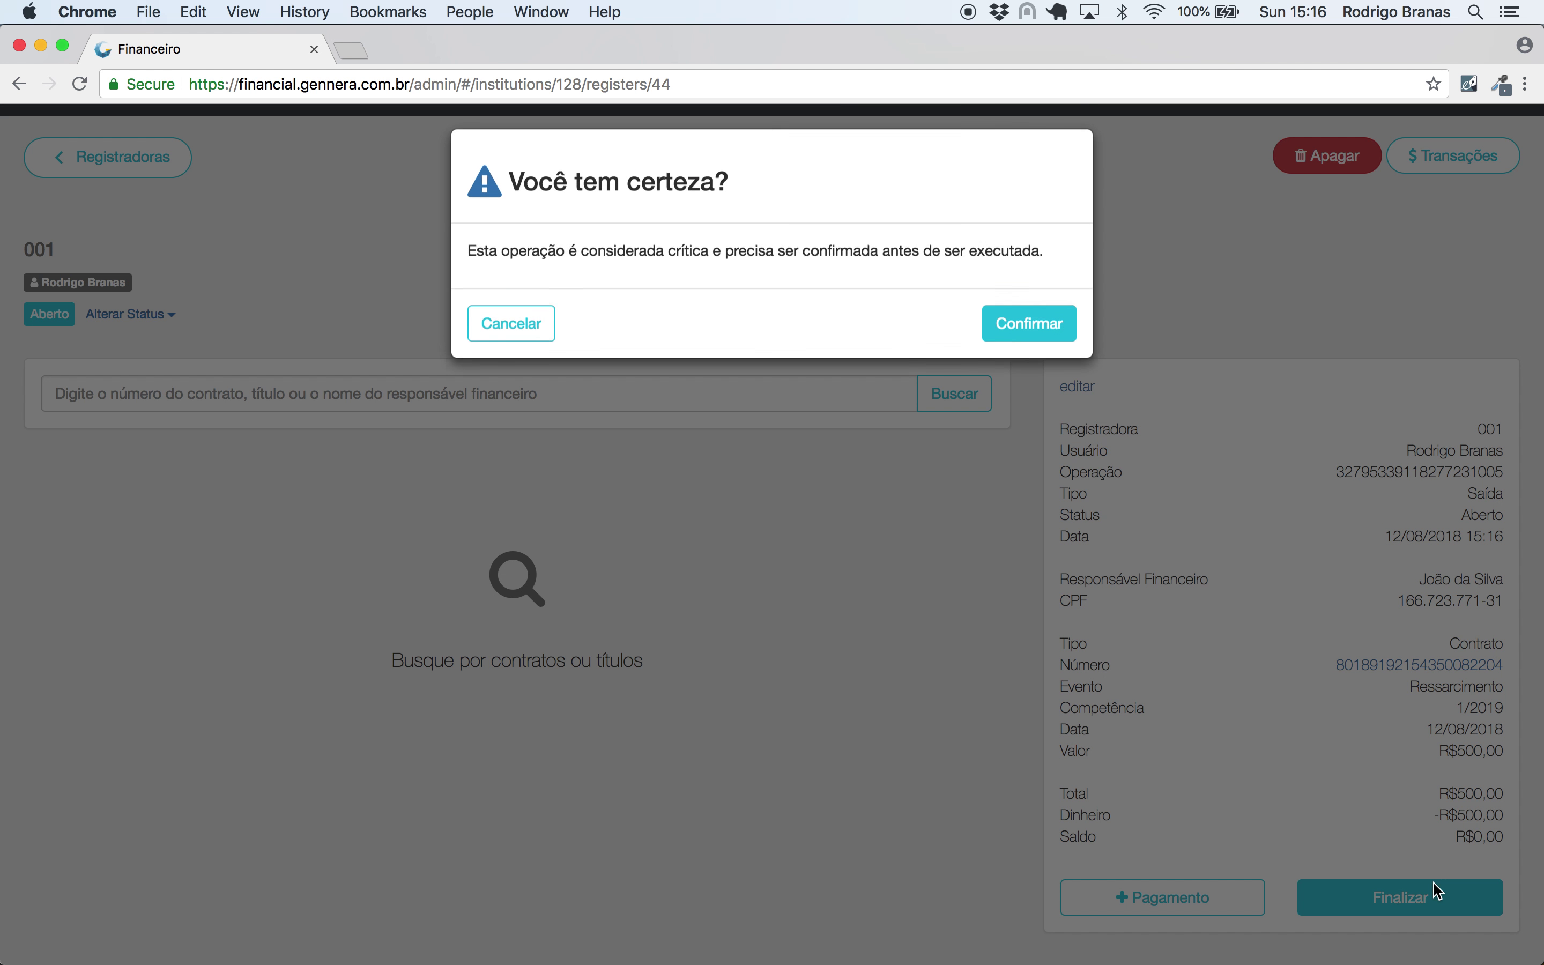
click(1052, 338)
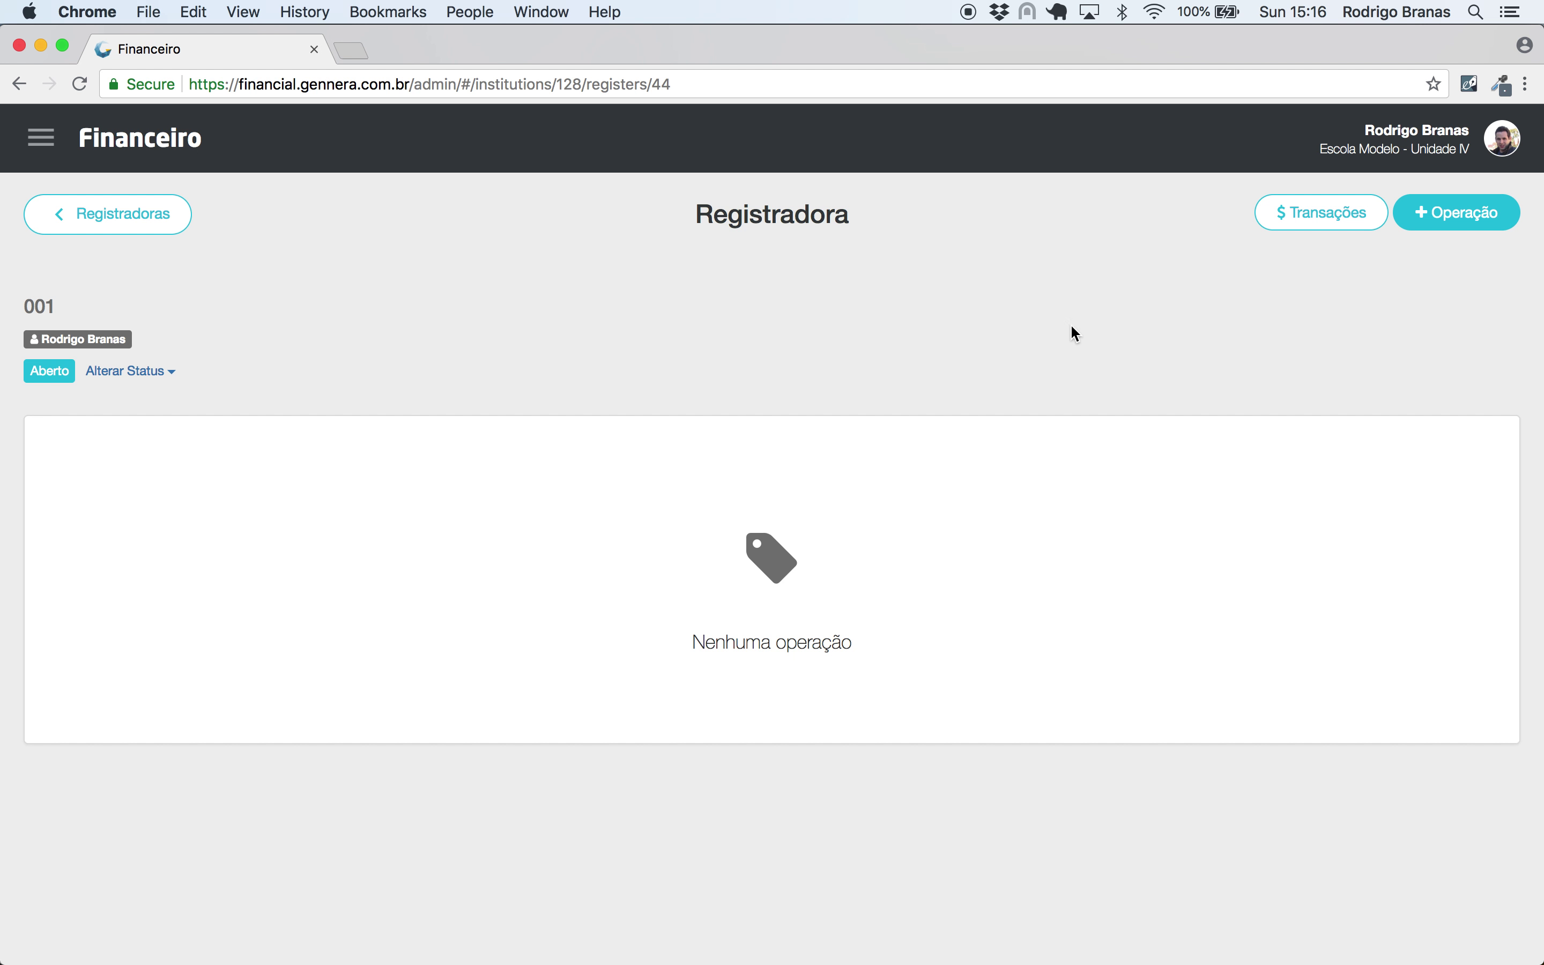
click(1330, 228)
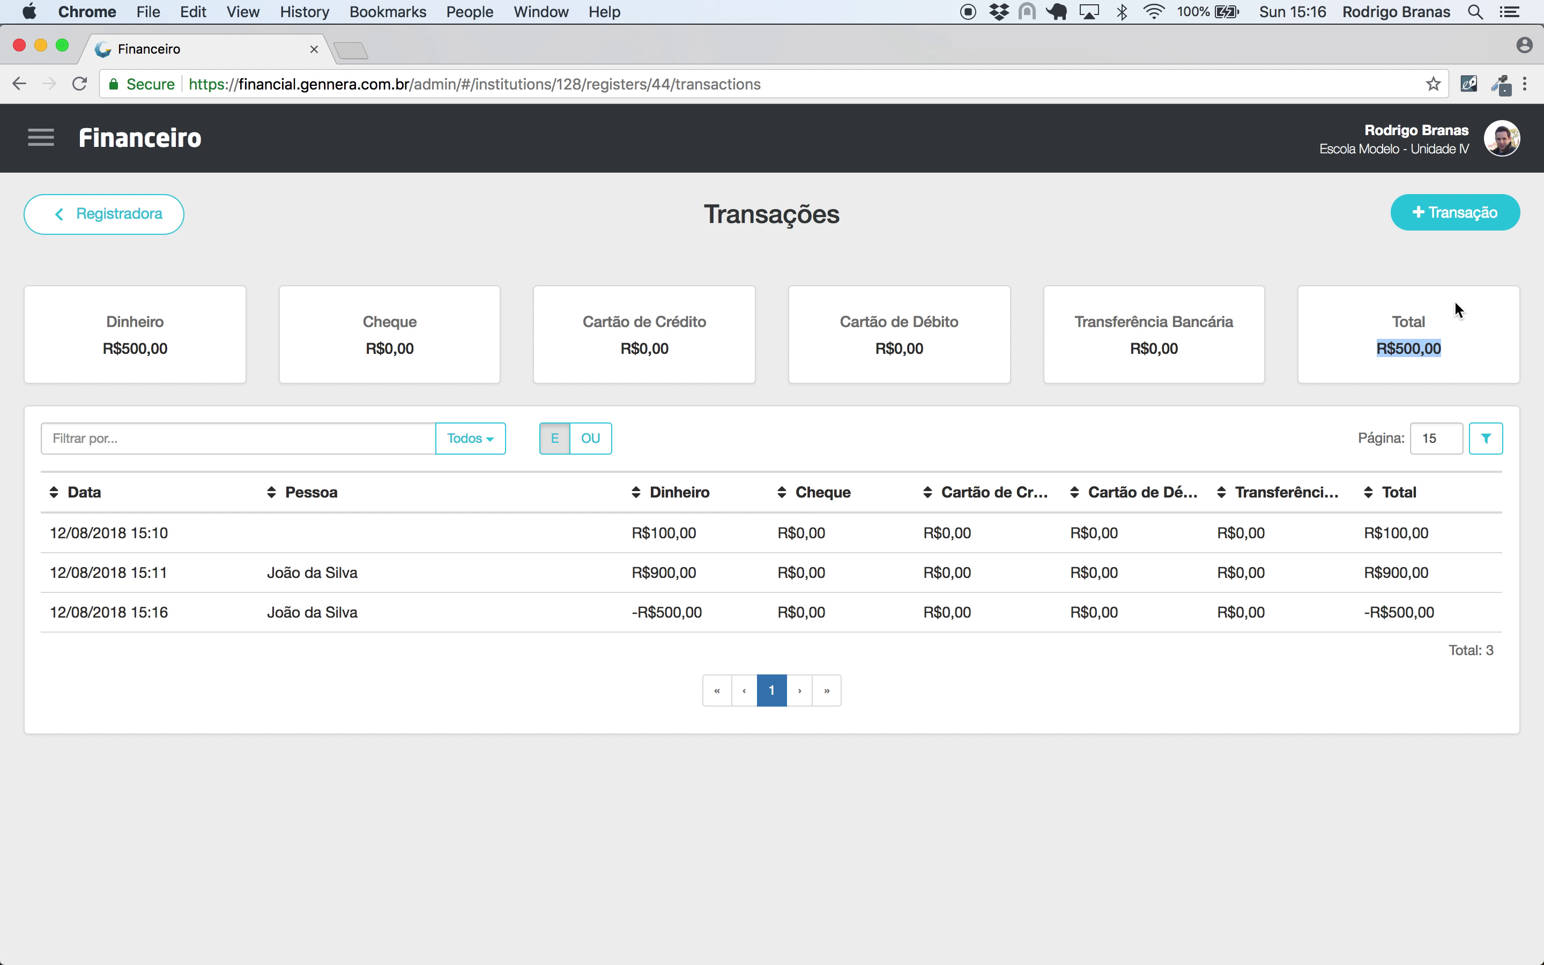
- Back out of register 001's transactions to the institution overview
click(1484, 308)
click(155, 215)
click(124, 224)
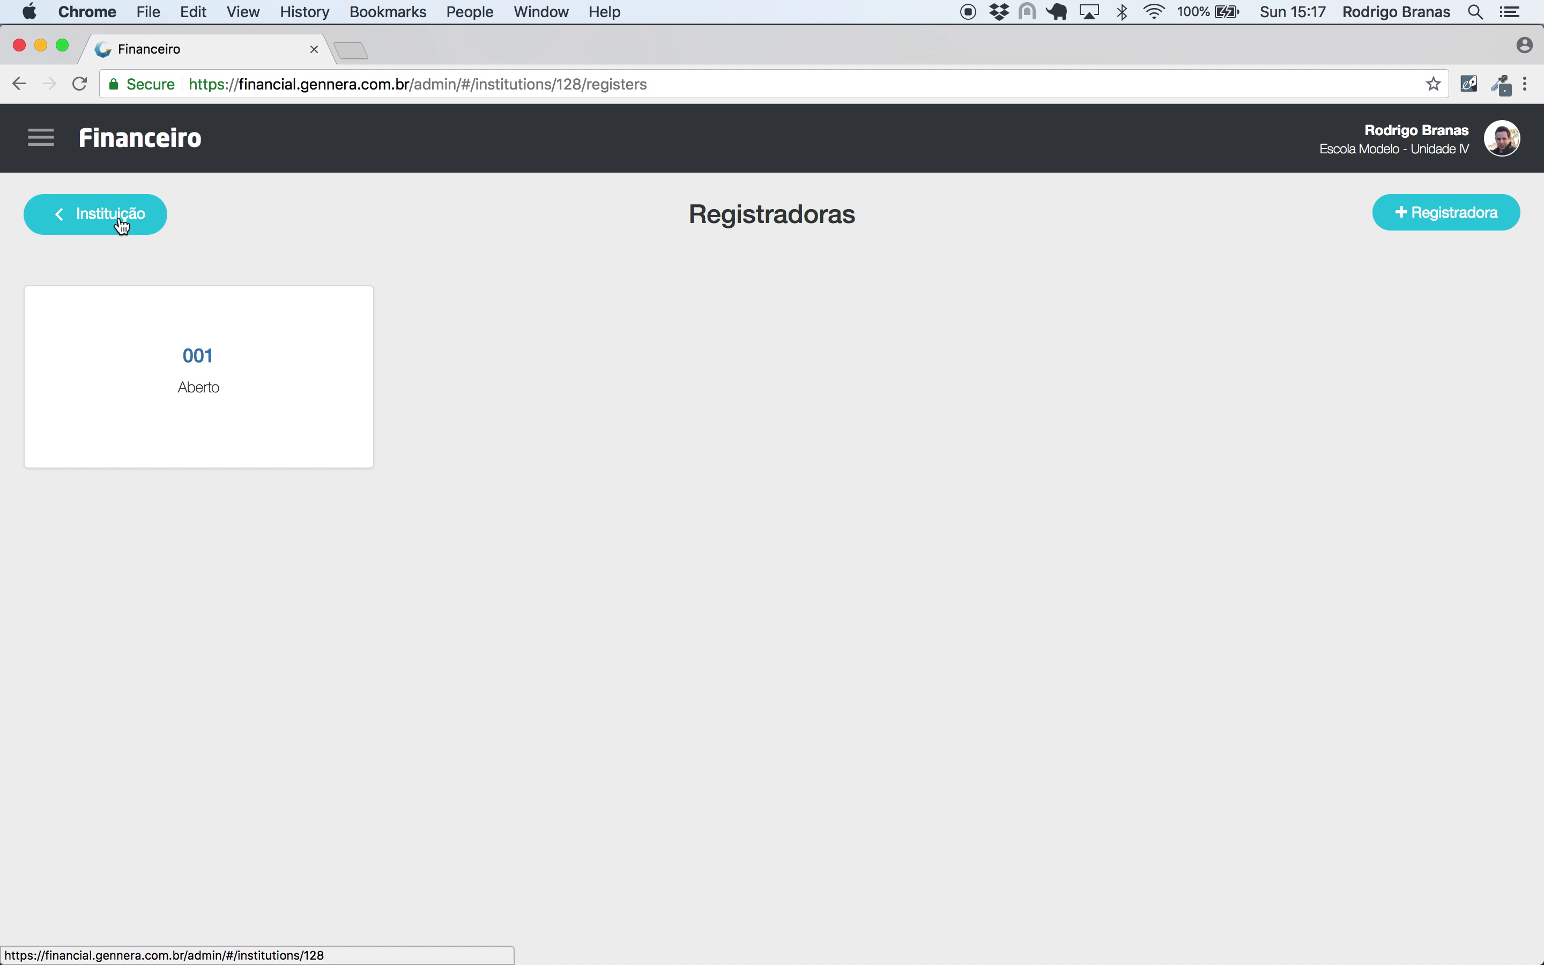
click(122, 227)
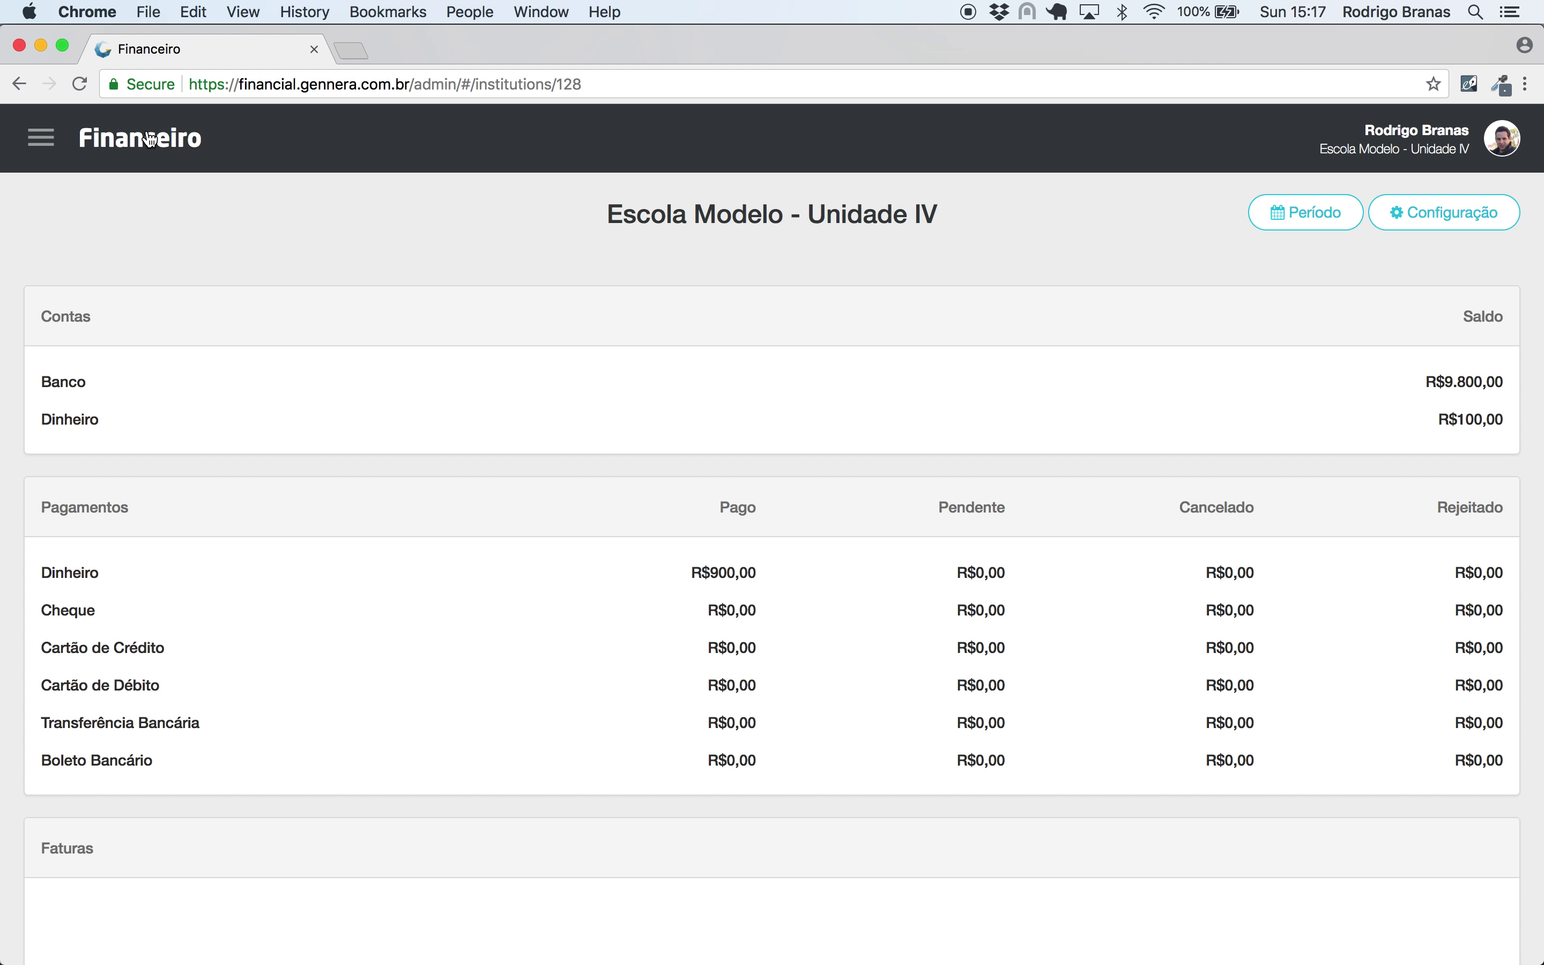
- Go to the CONTRATOS list and start a new contract
click(41, 138)
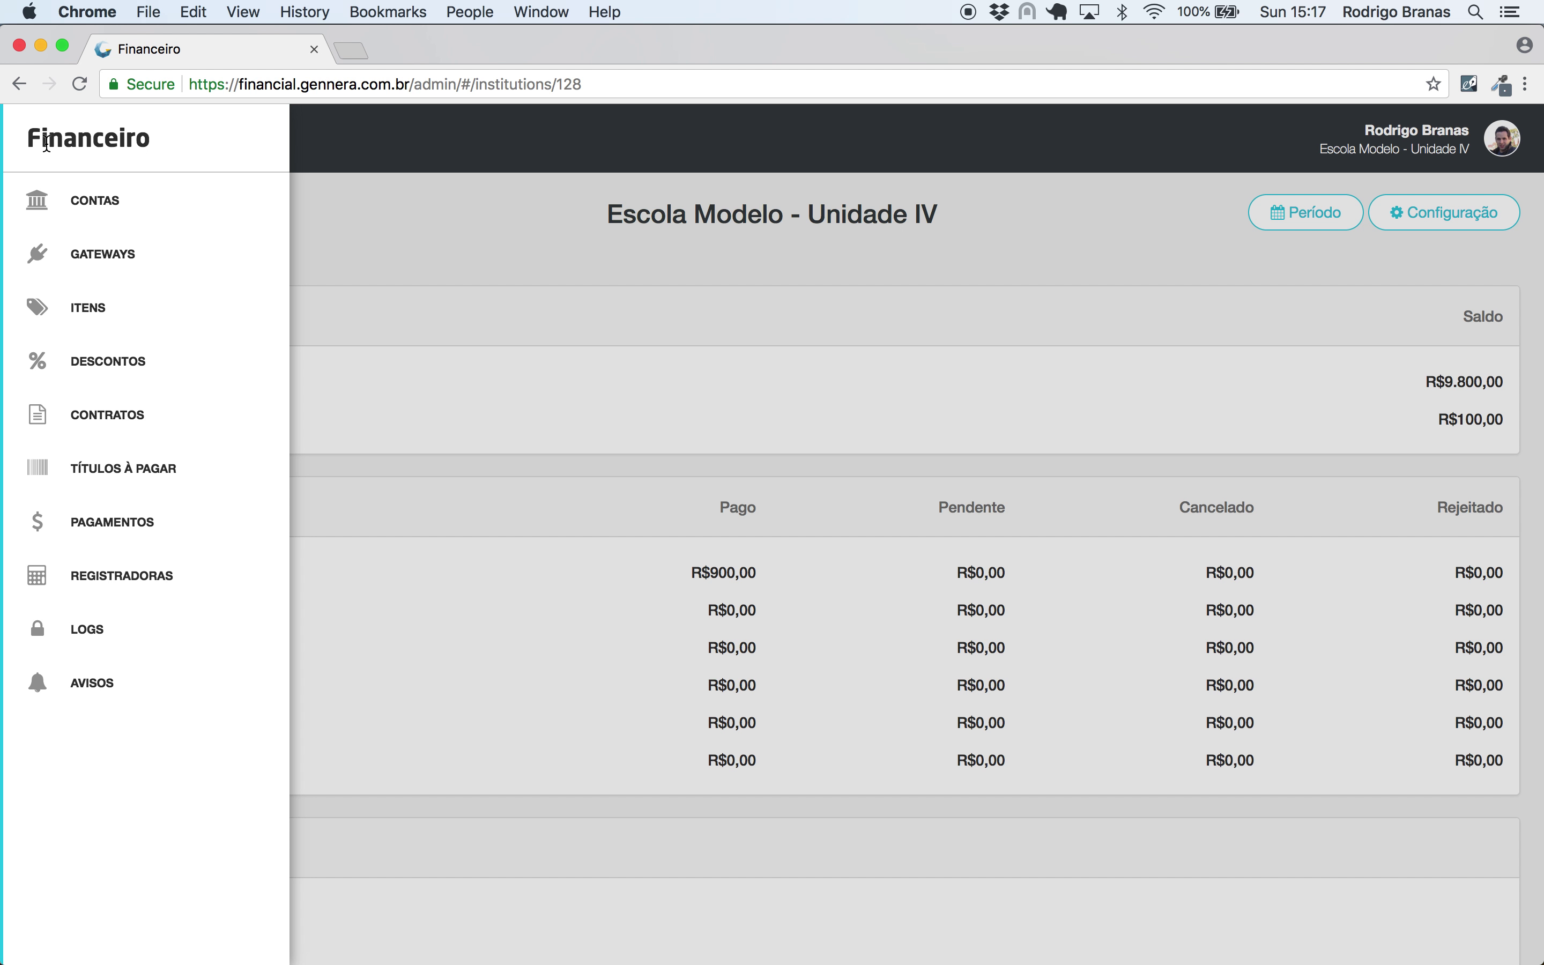
click(108, 415)
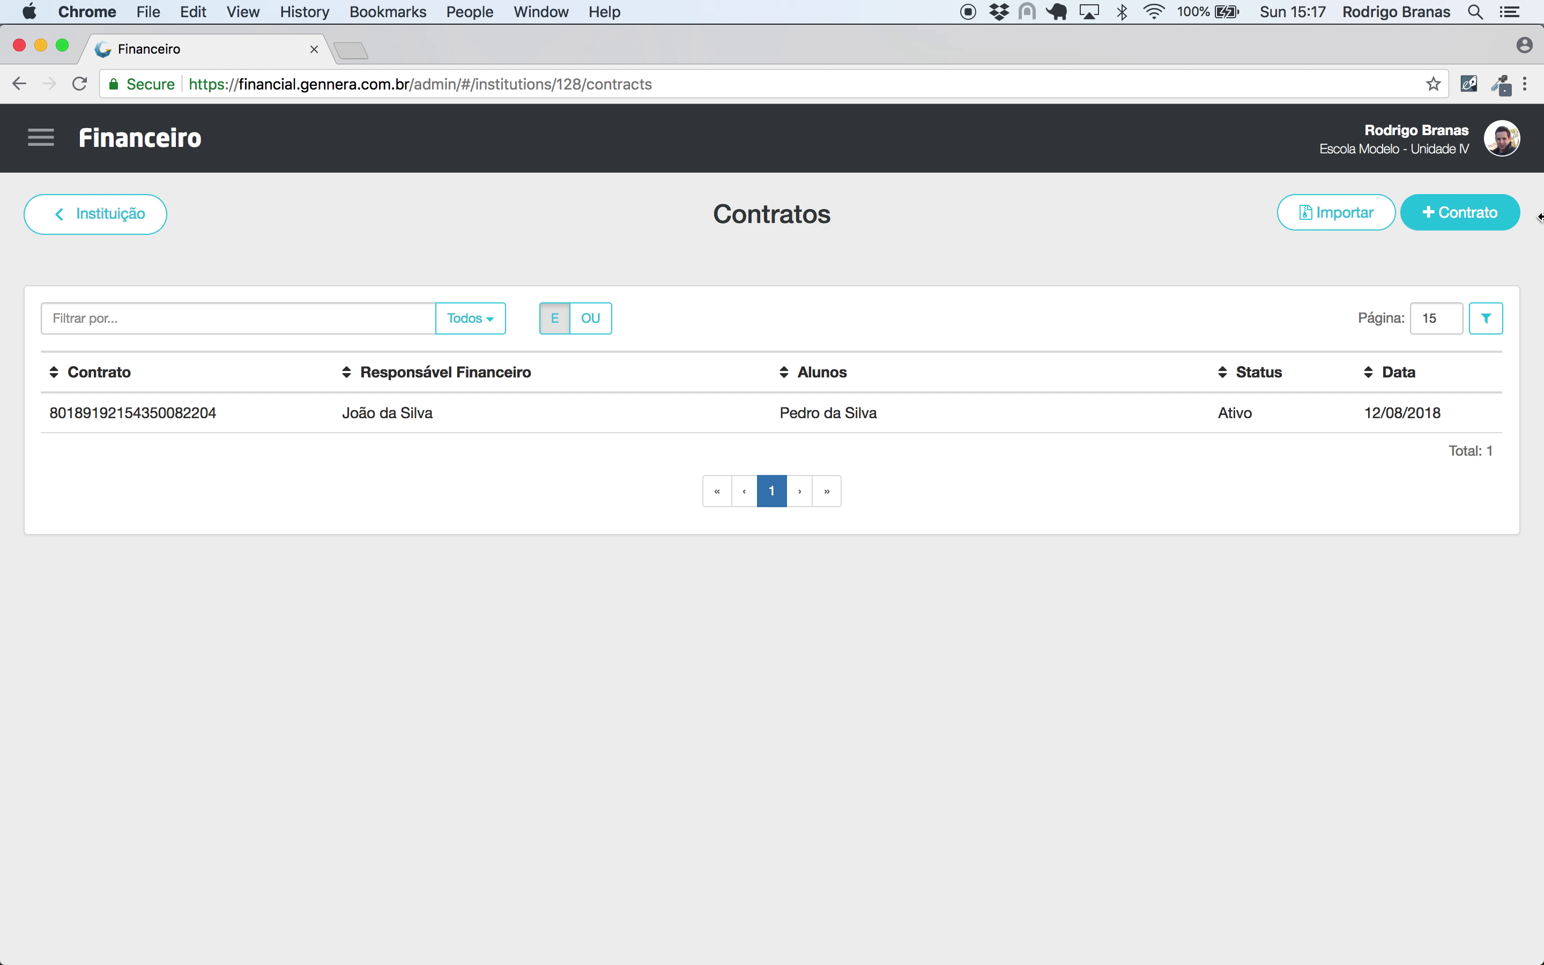
click(1471, 212)
- Pick the financially responsible person for the new contract and save it
click(748, 279)
text(joão da silva)
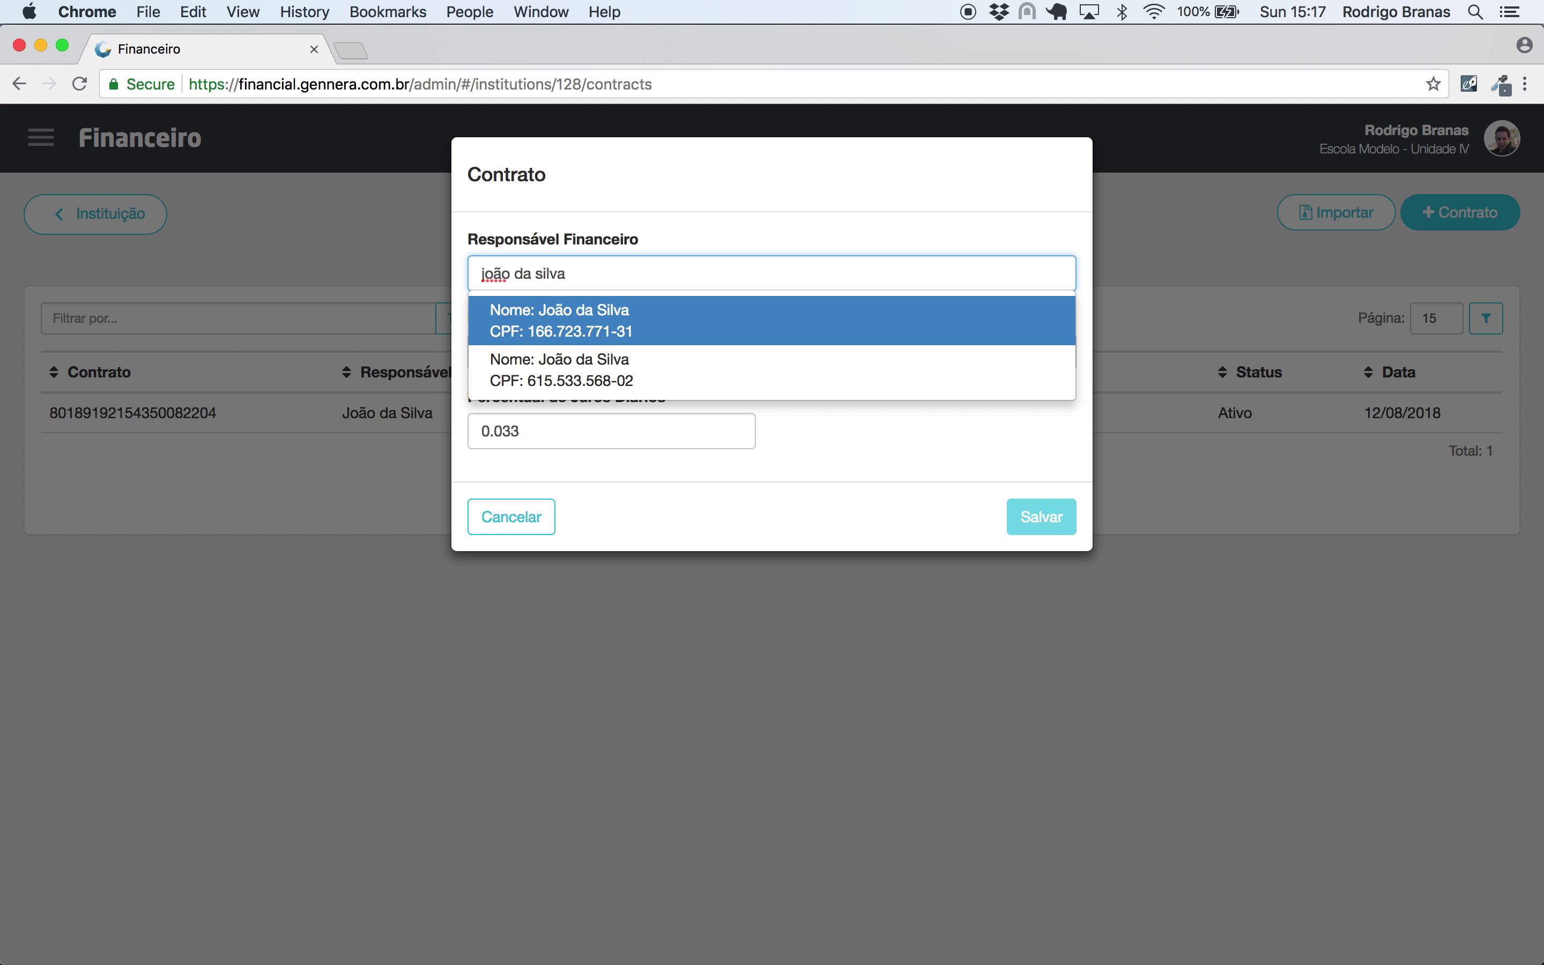
click(755, 332)
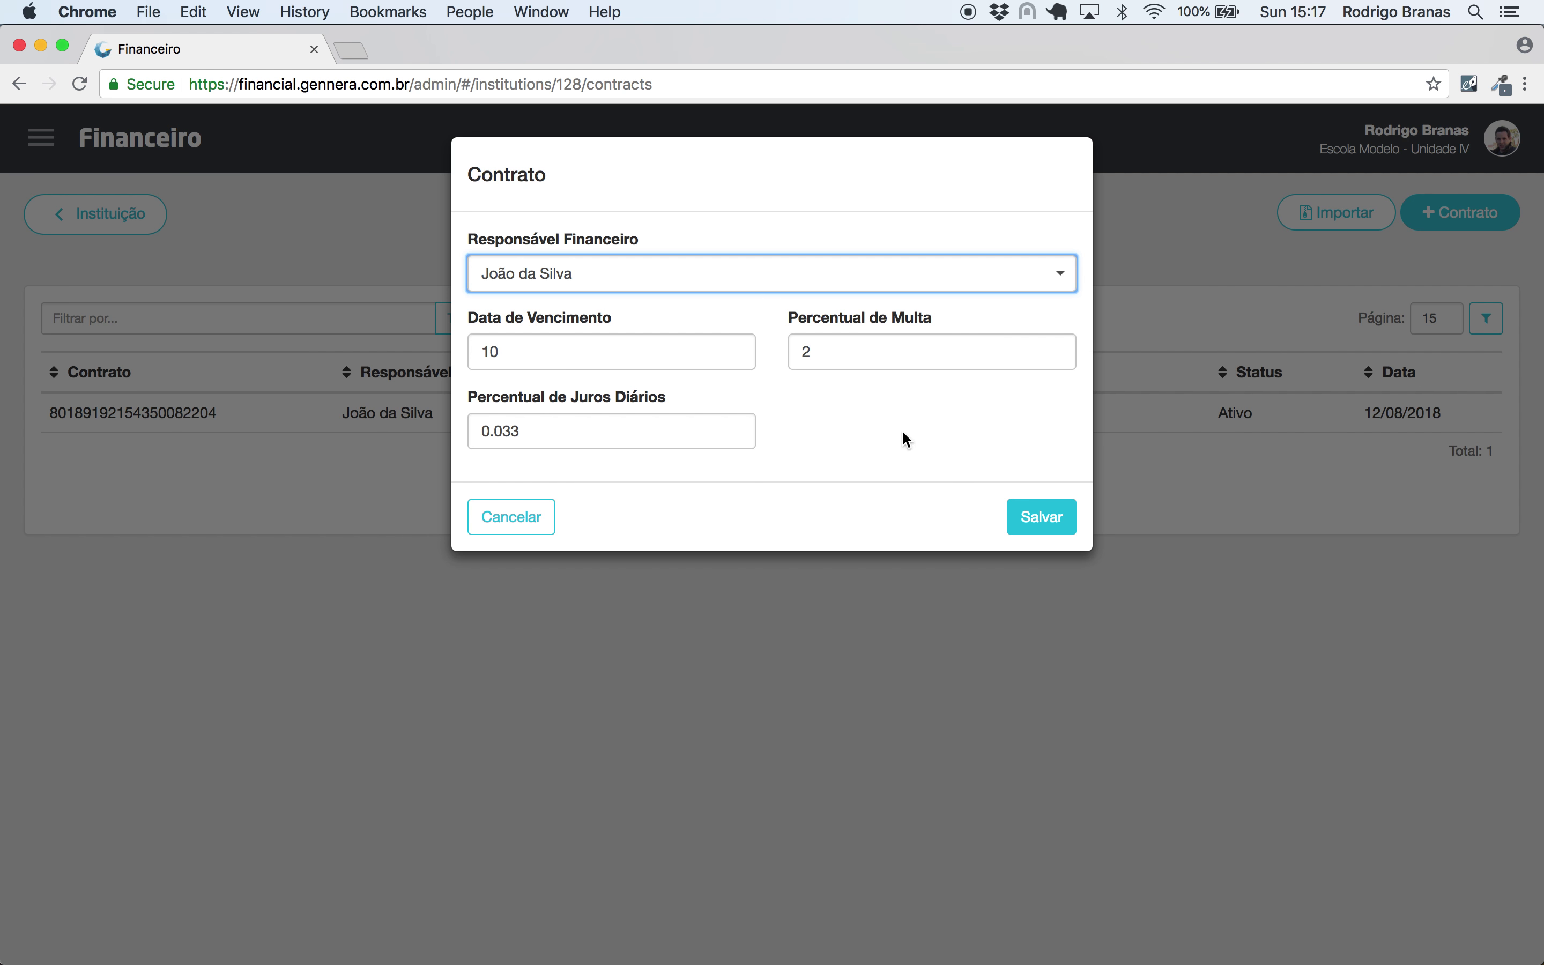
click(1041, 519)
- Add an Ensino Infantil purchase in 12 installments for the student
click(1450, 212)
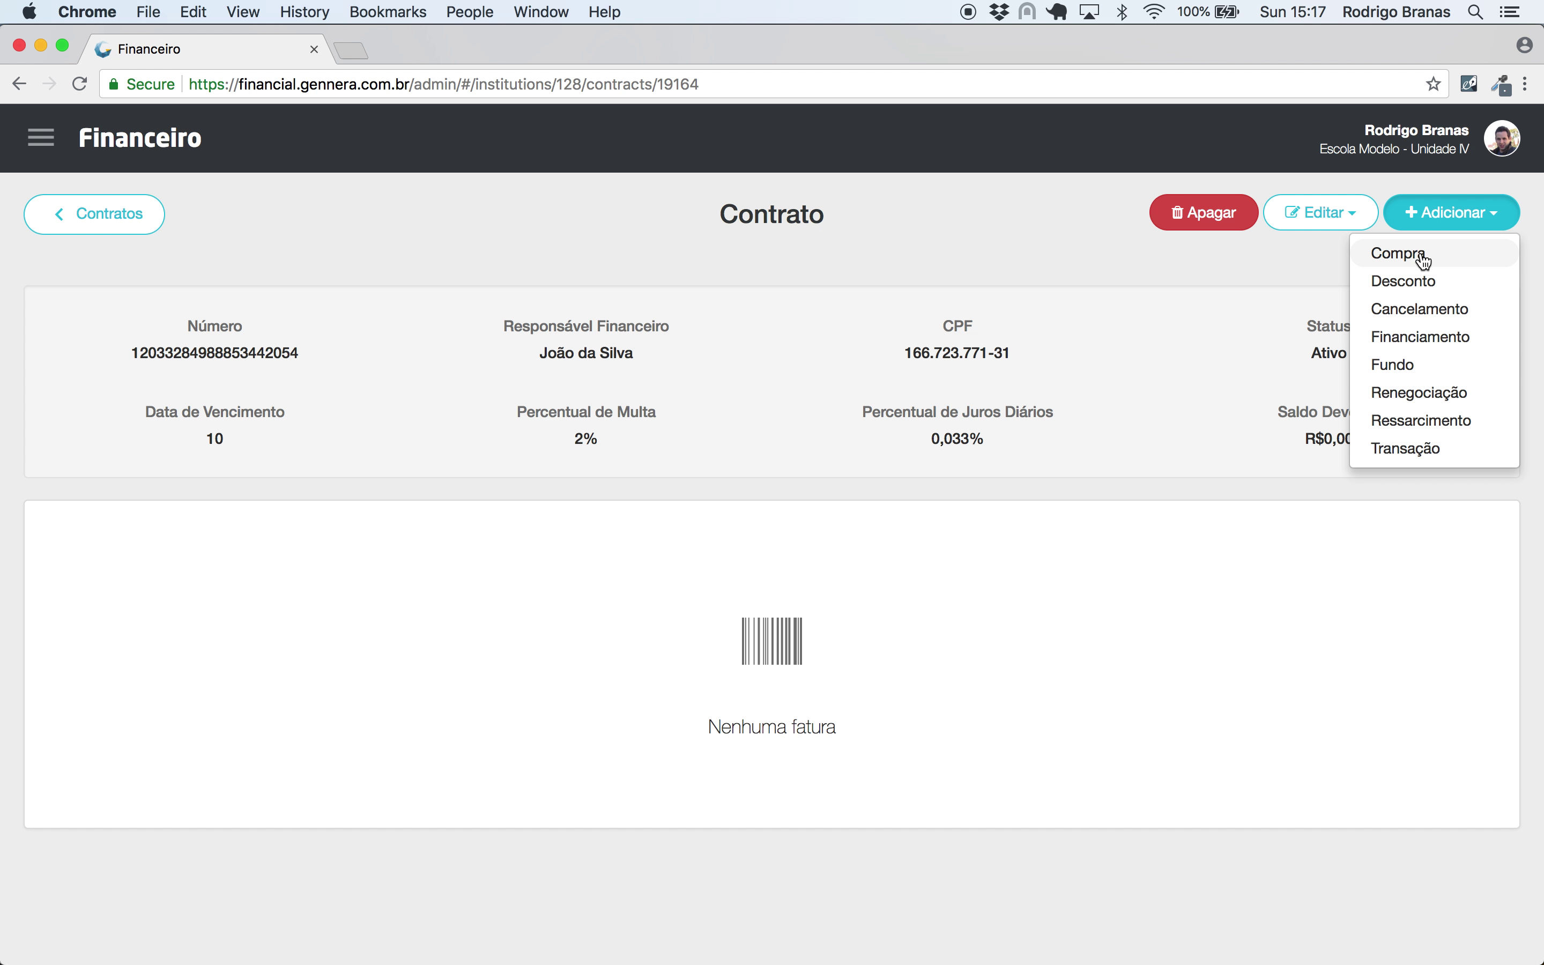
click(1424, 259)
click(498, 272)
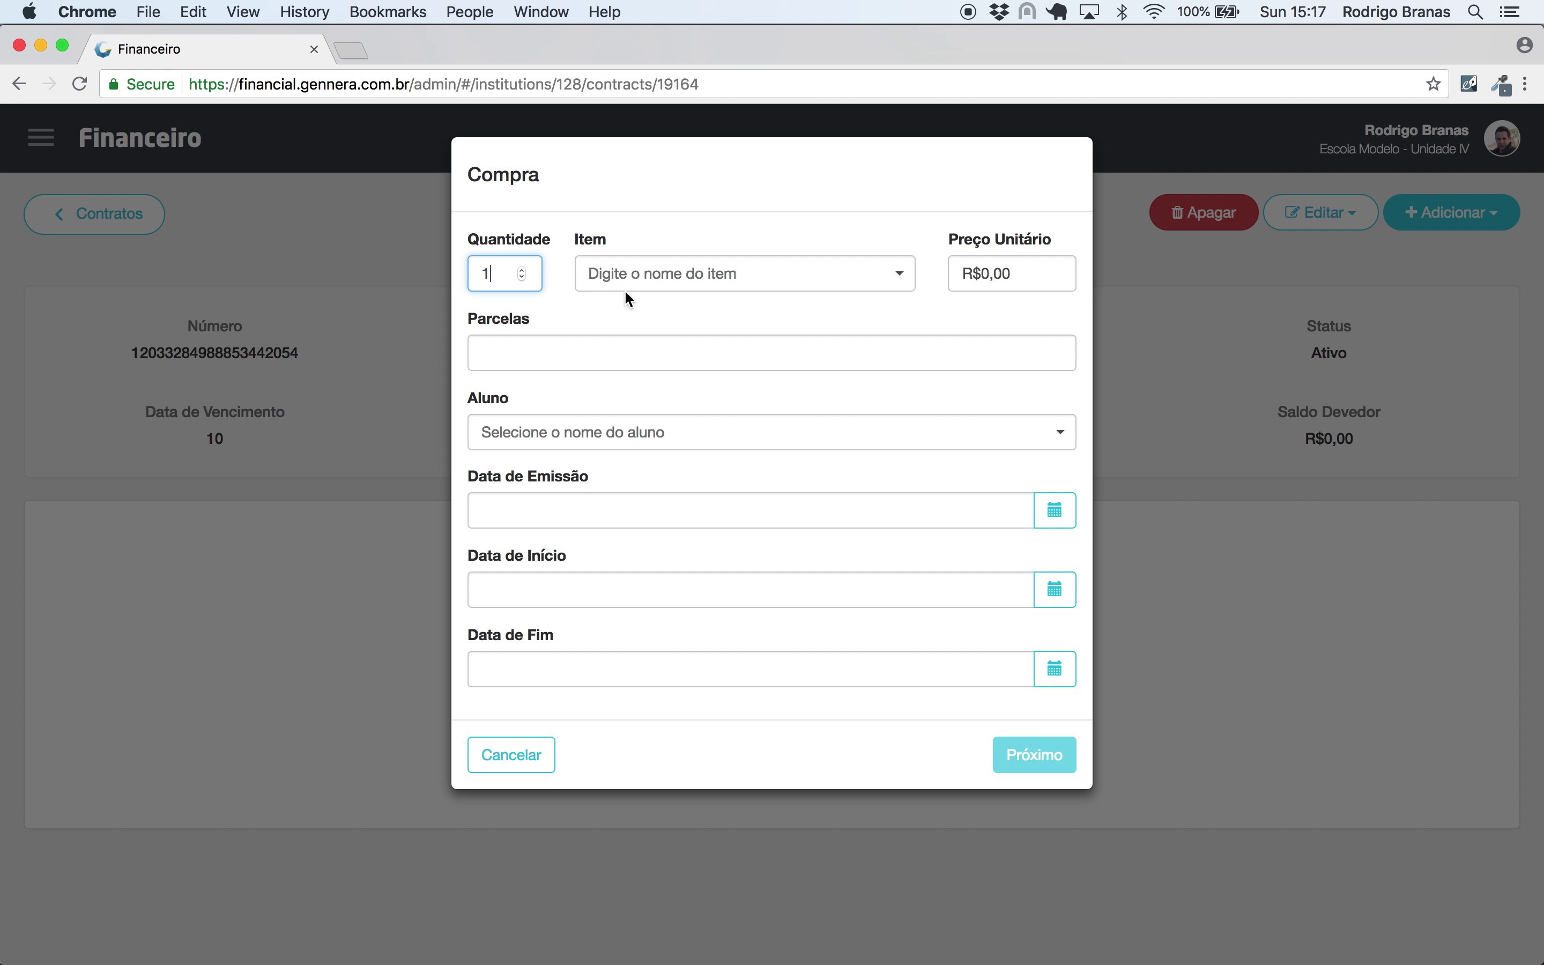
click(658, 281)
click(660, 304)
click(588, 370)
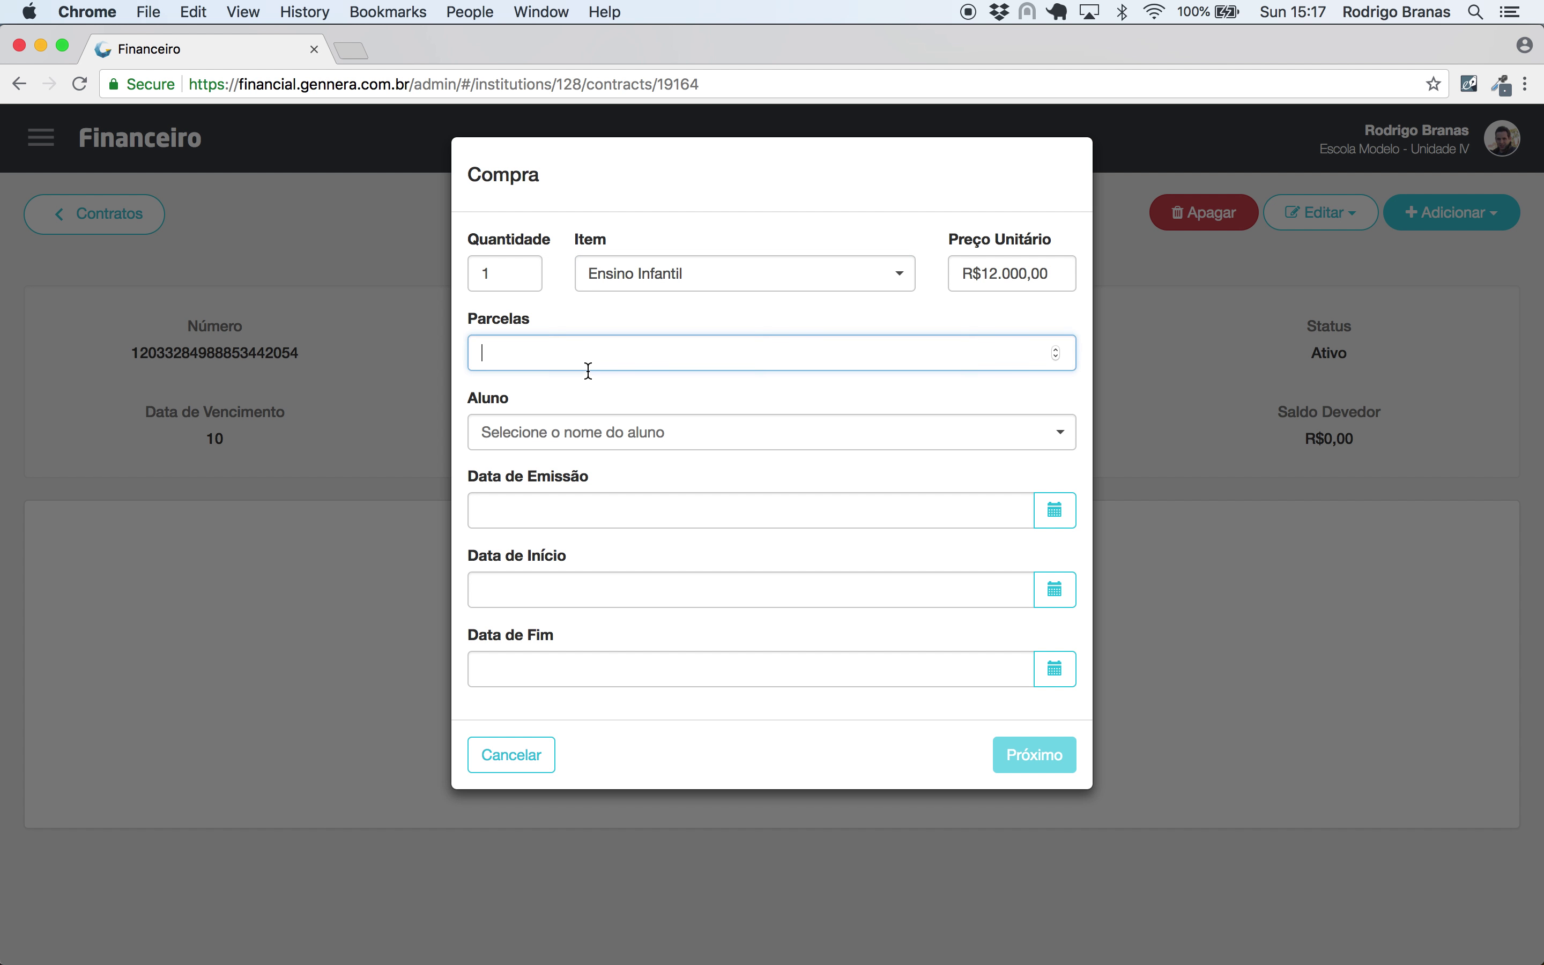
text(12)
click(572, 436)
text(pedro)
click(547, 492)
- Set issue and start dates to 01/01/2018 and end date to 31/12/2018, then save the purchase
click(547, 504)
text(01/01/2018)
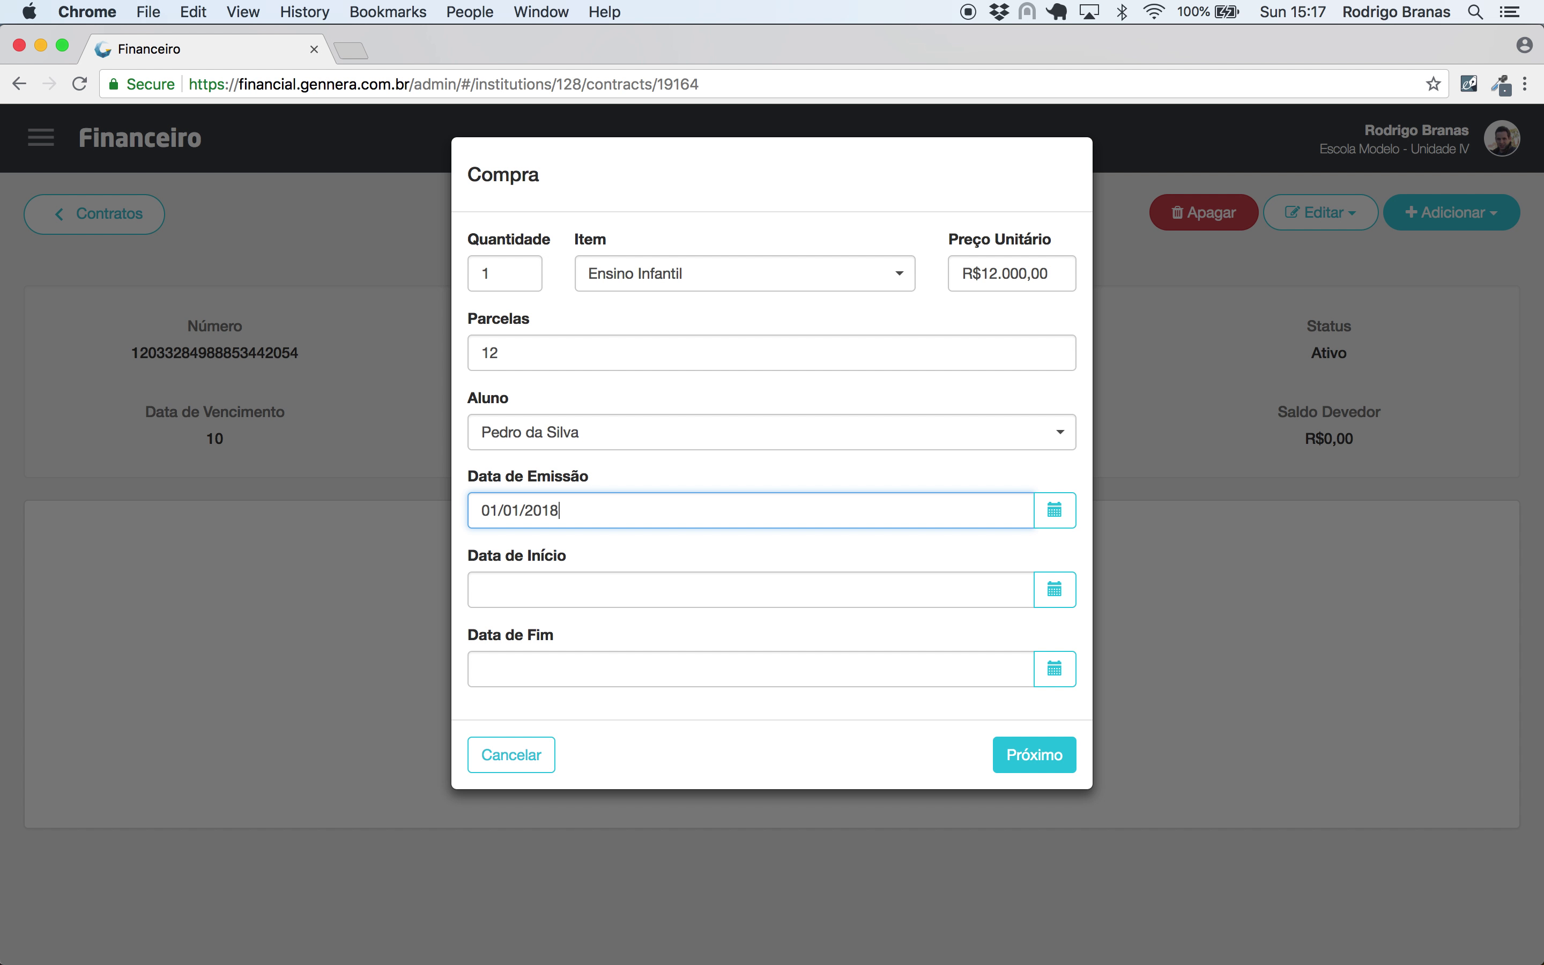
click(565, 603)
text(01/01/2018)
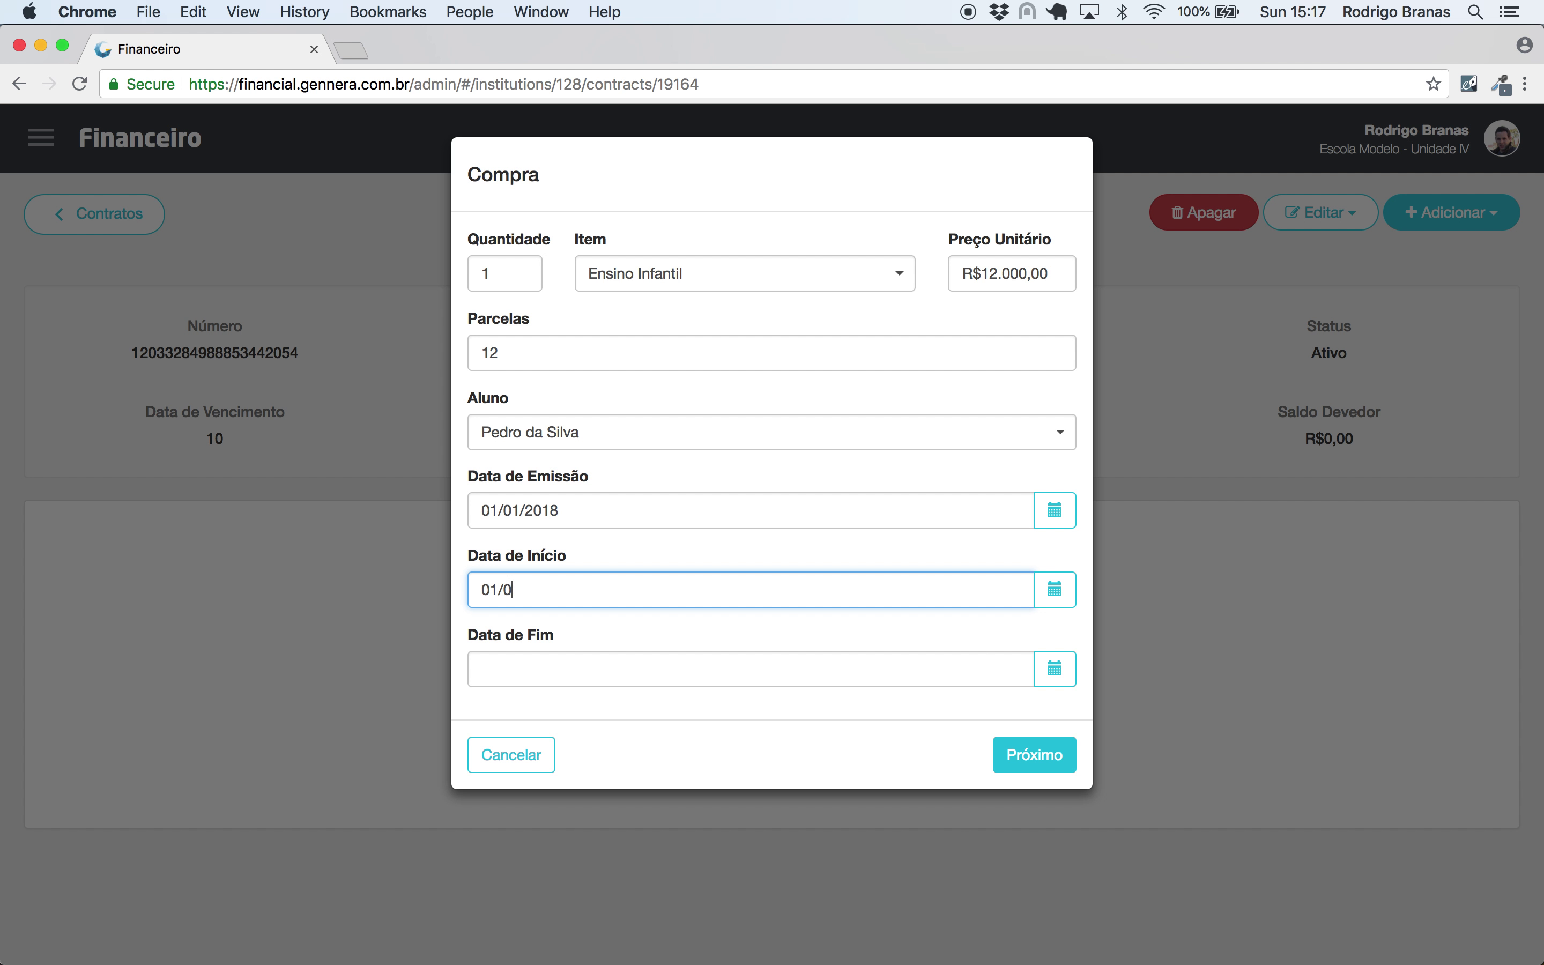
key(Tab)
key(Tab)
text(31/12/2018)
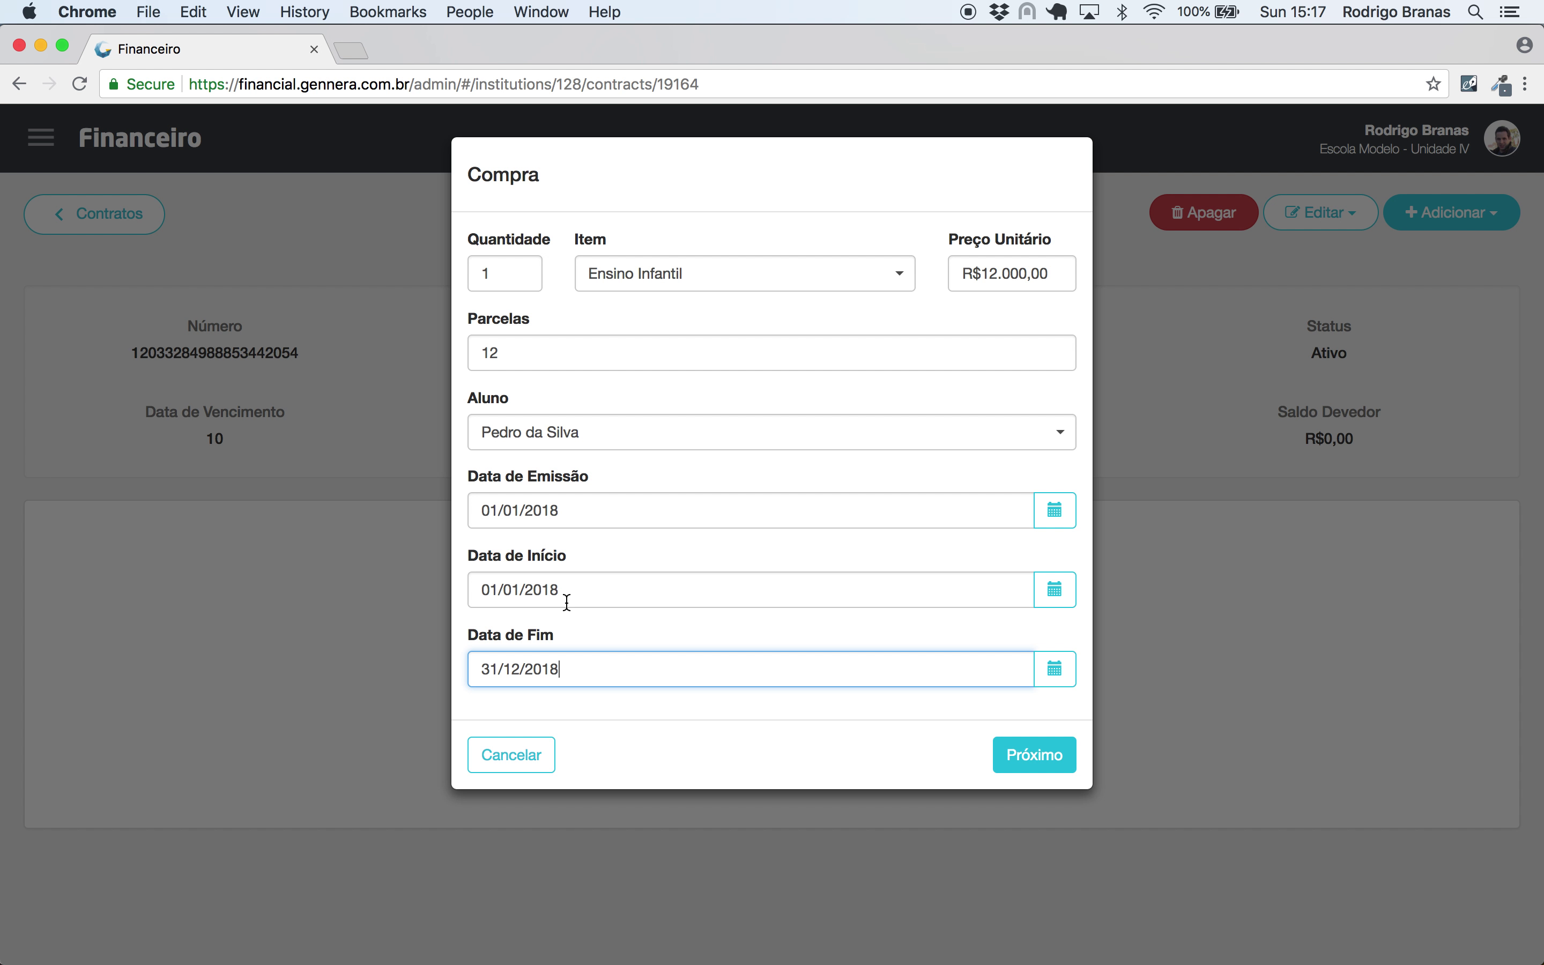
click(1053, 764)
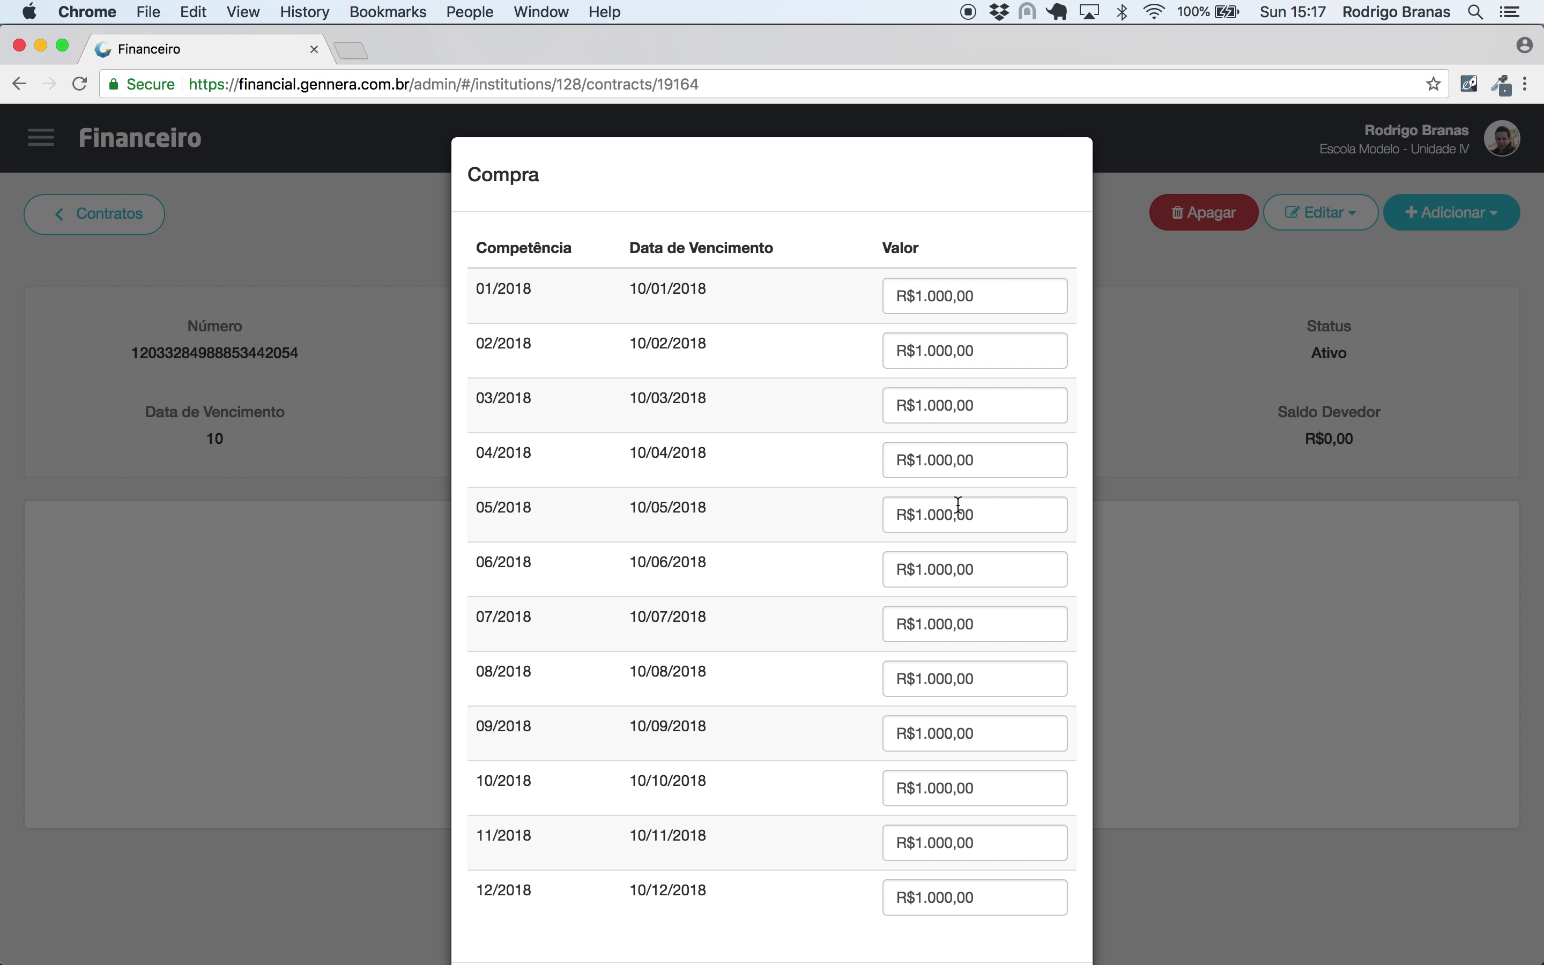
scroll(958, 505, down, 3)
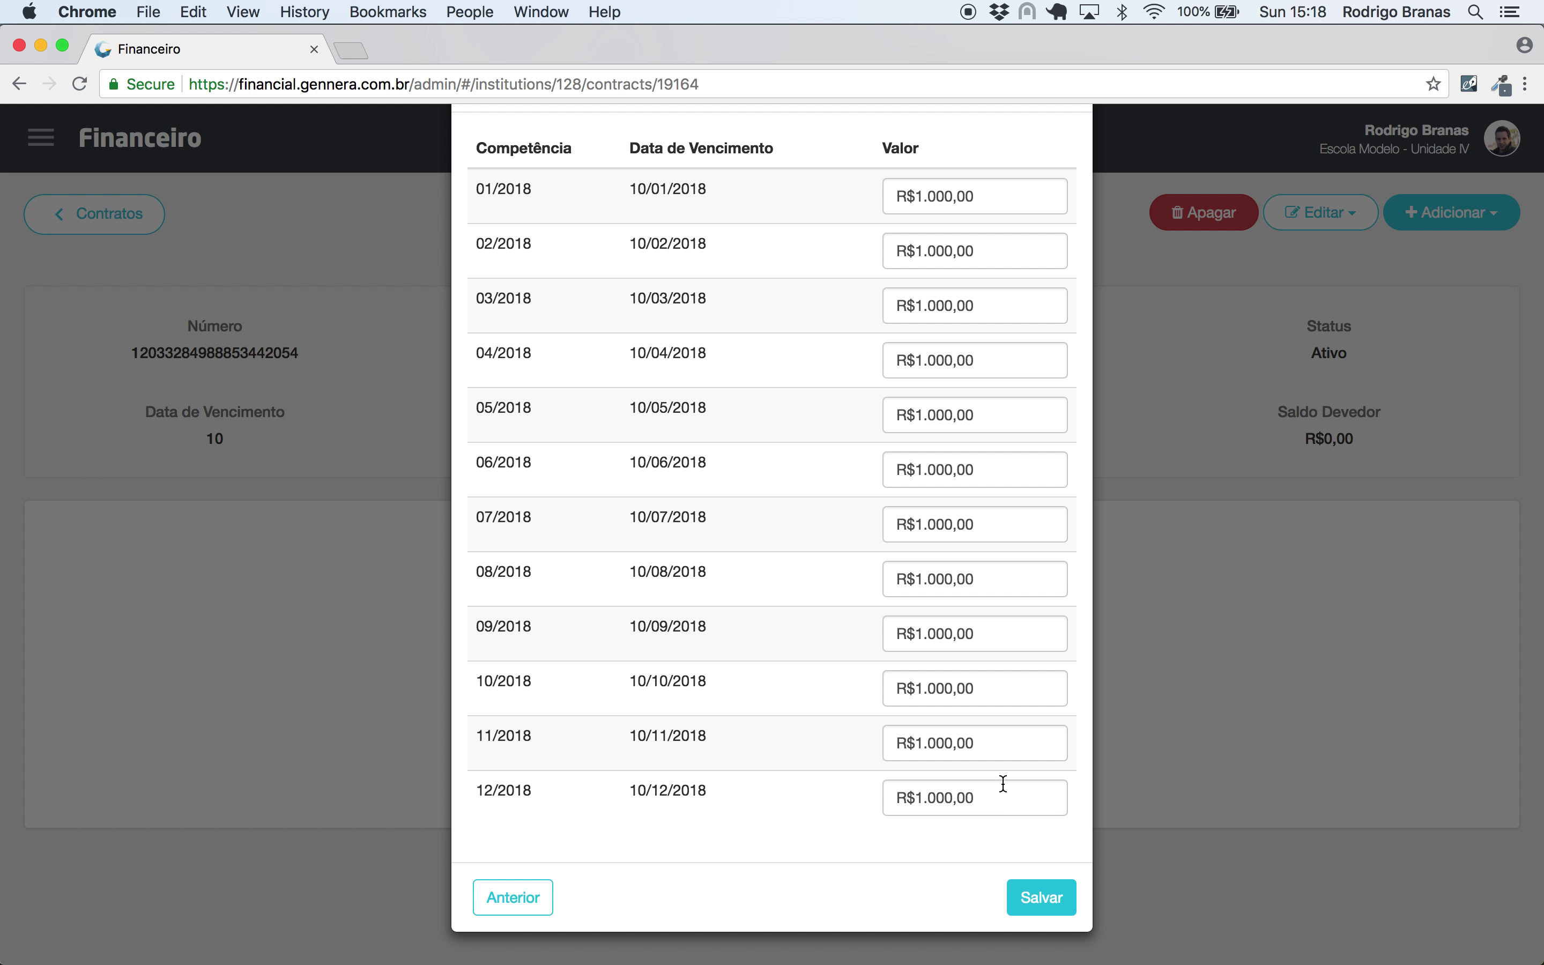
click(1041, 898)
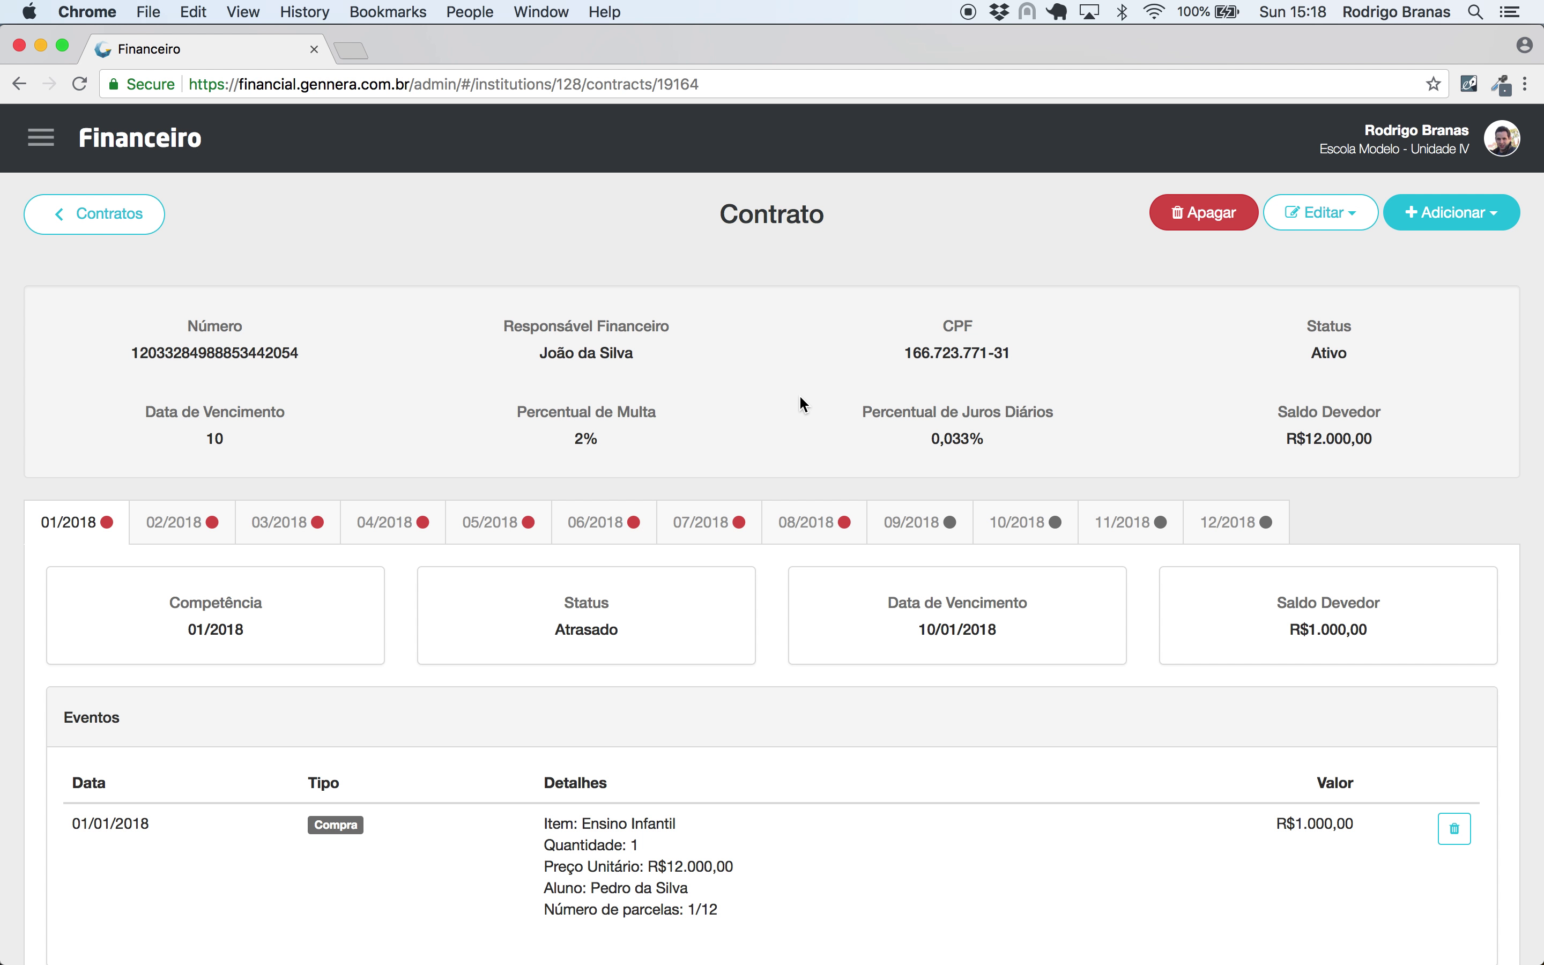
- Review the Previsões fine and interest forecasts for installments 02/2018 through 06/2018
scroll(800, 396, down, 6)
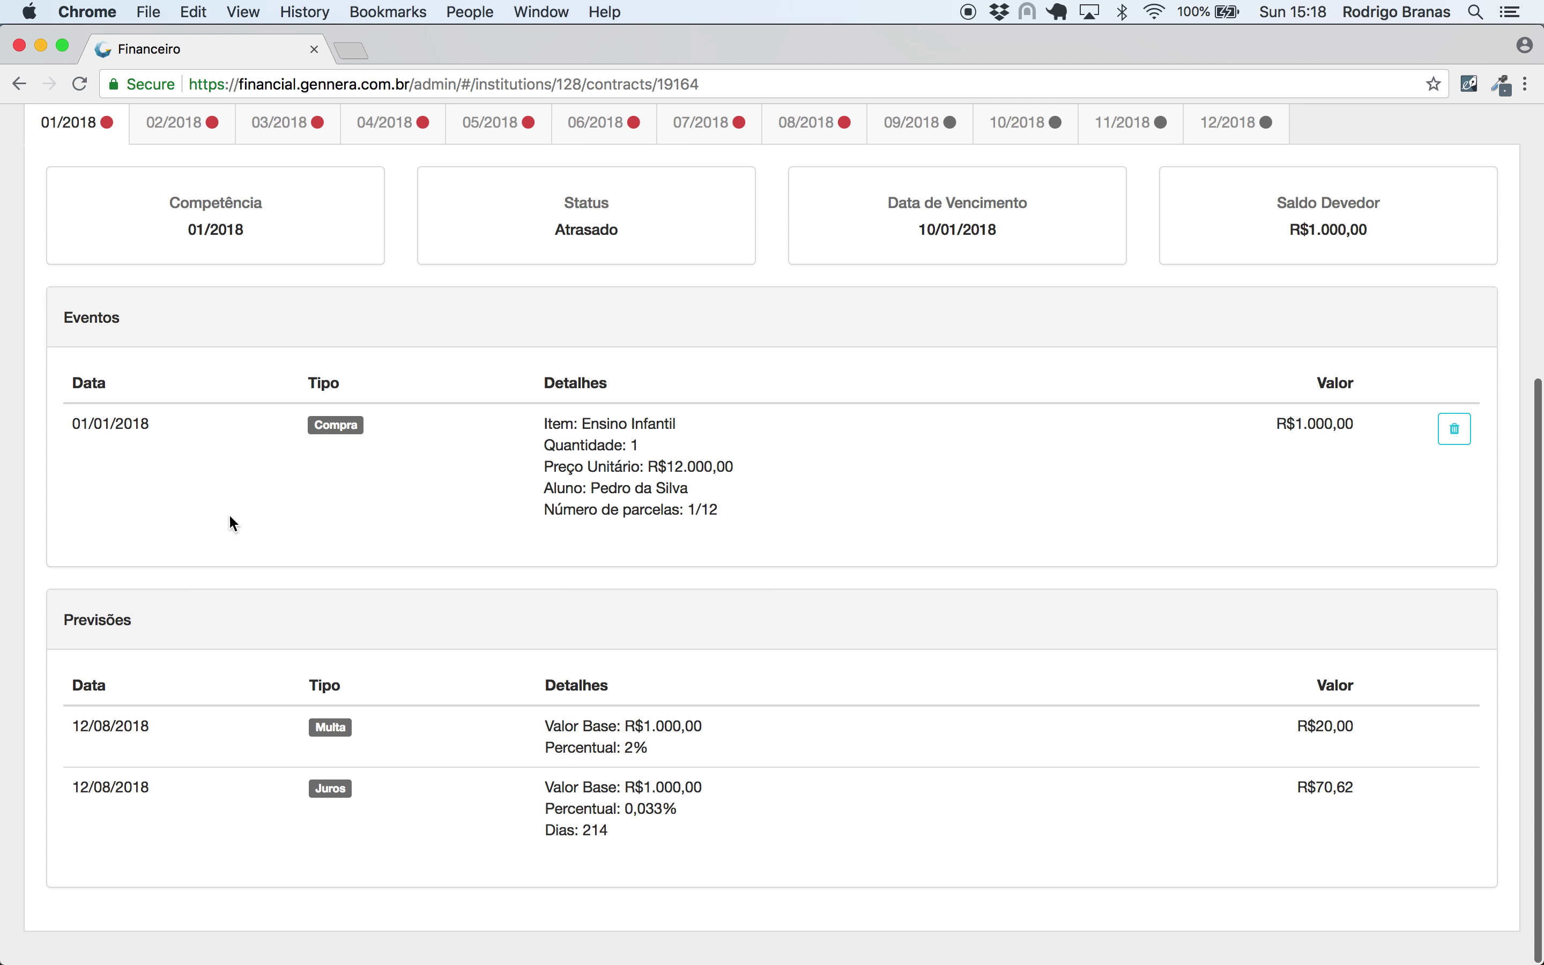
drag(155, 621, 81, 617)
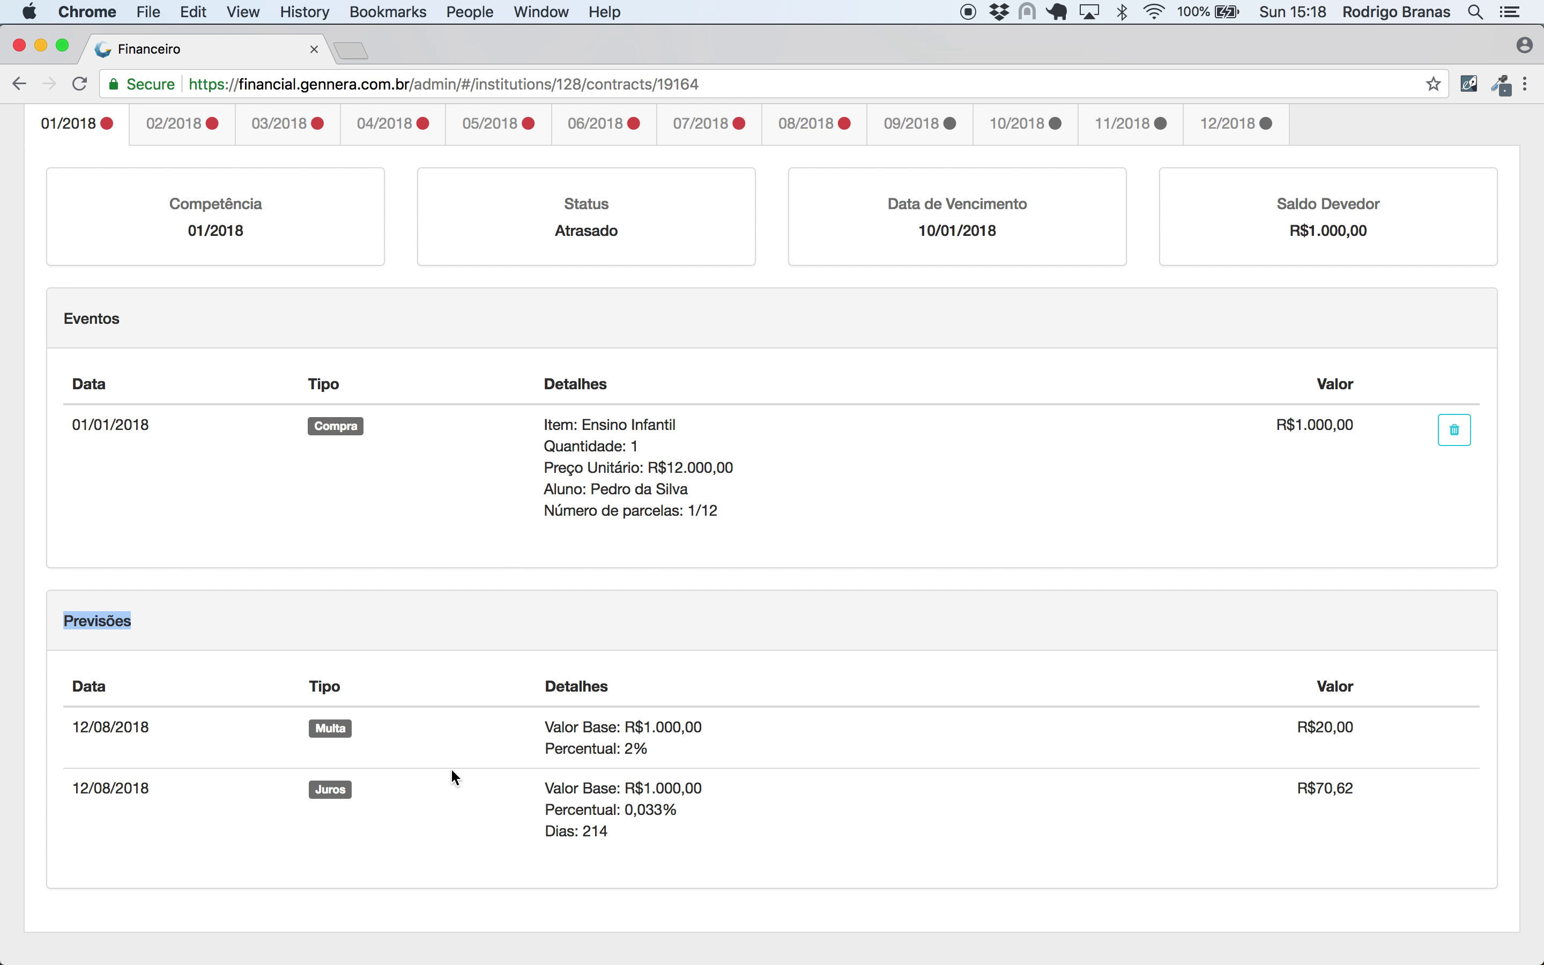
click(386, 636)
click(211, 128)
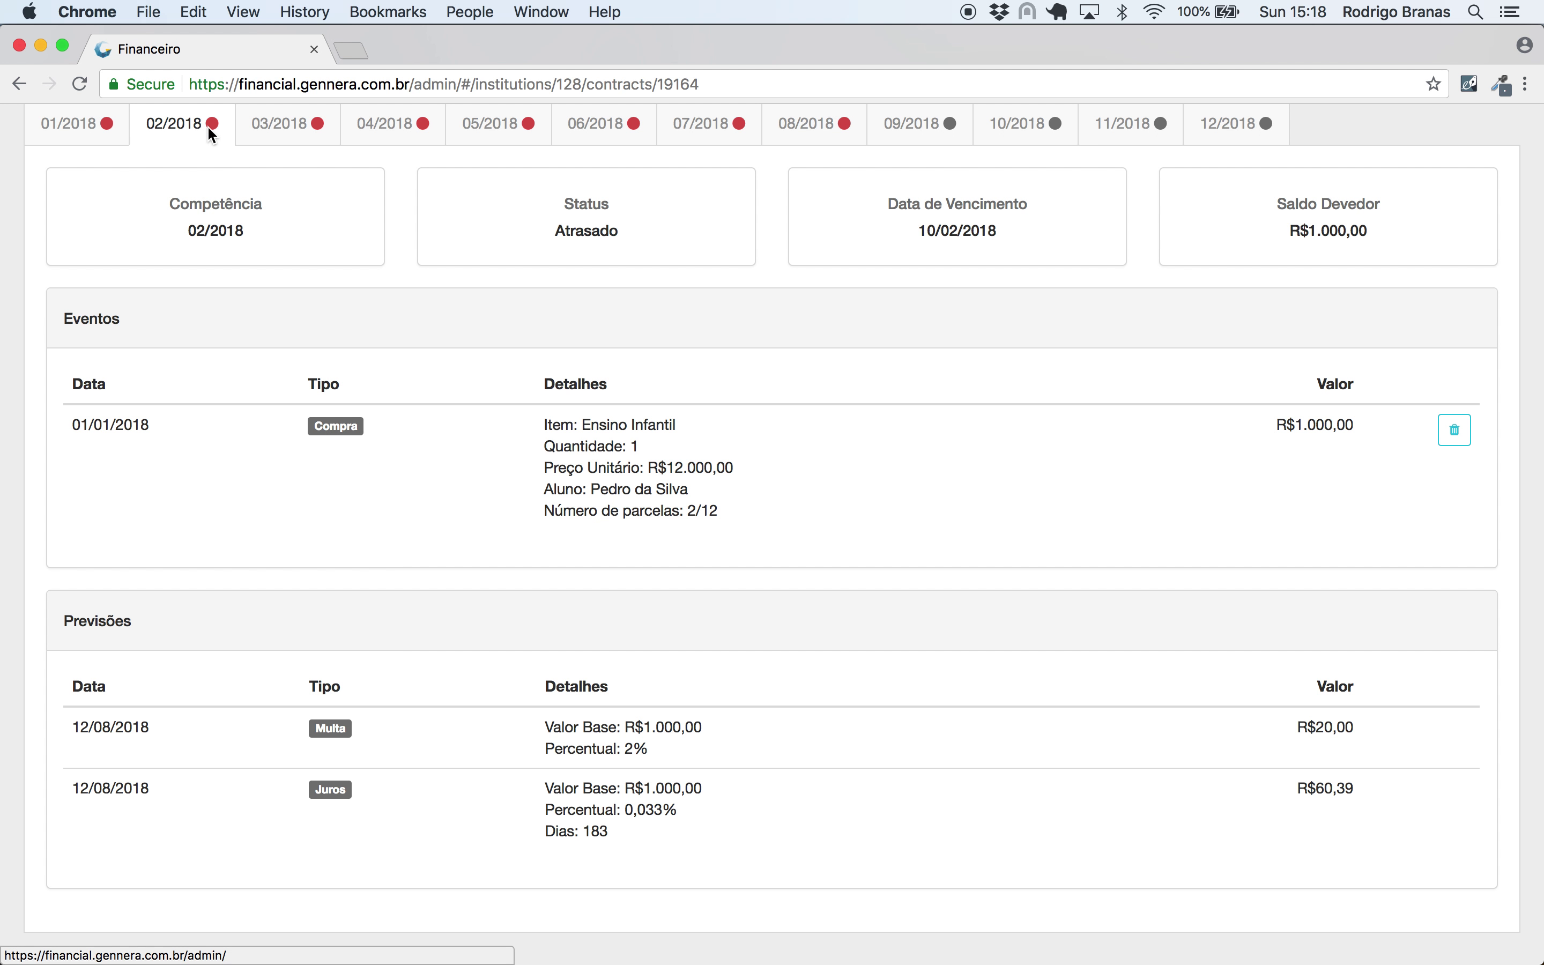
click(273, 131)
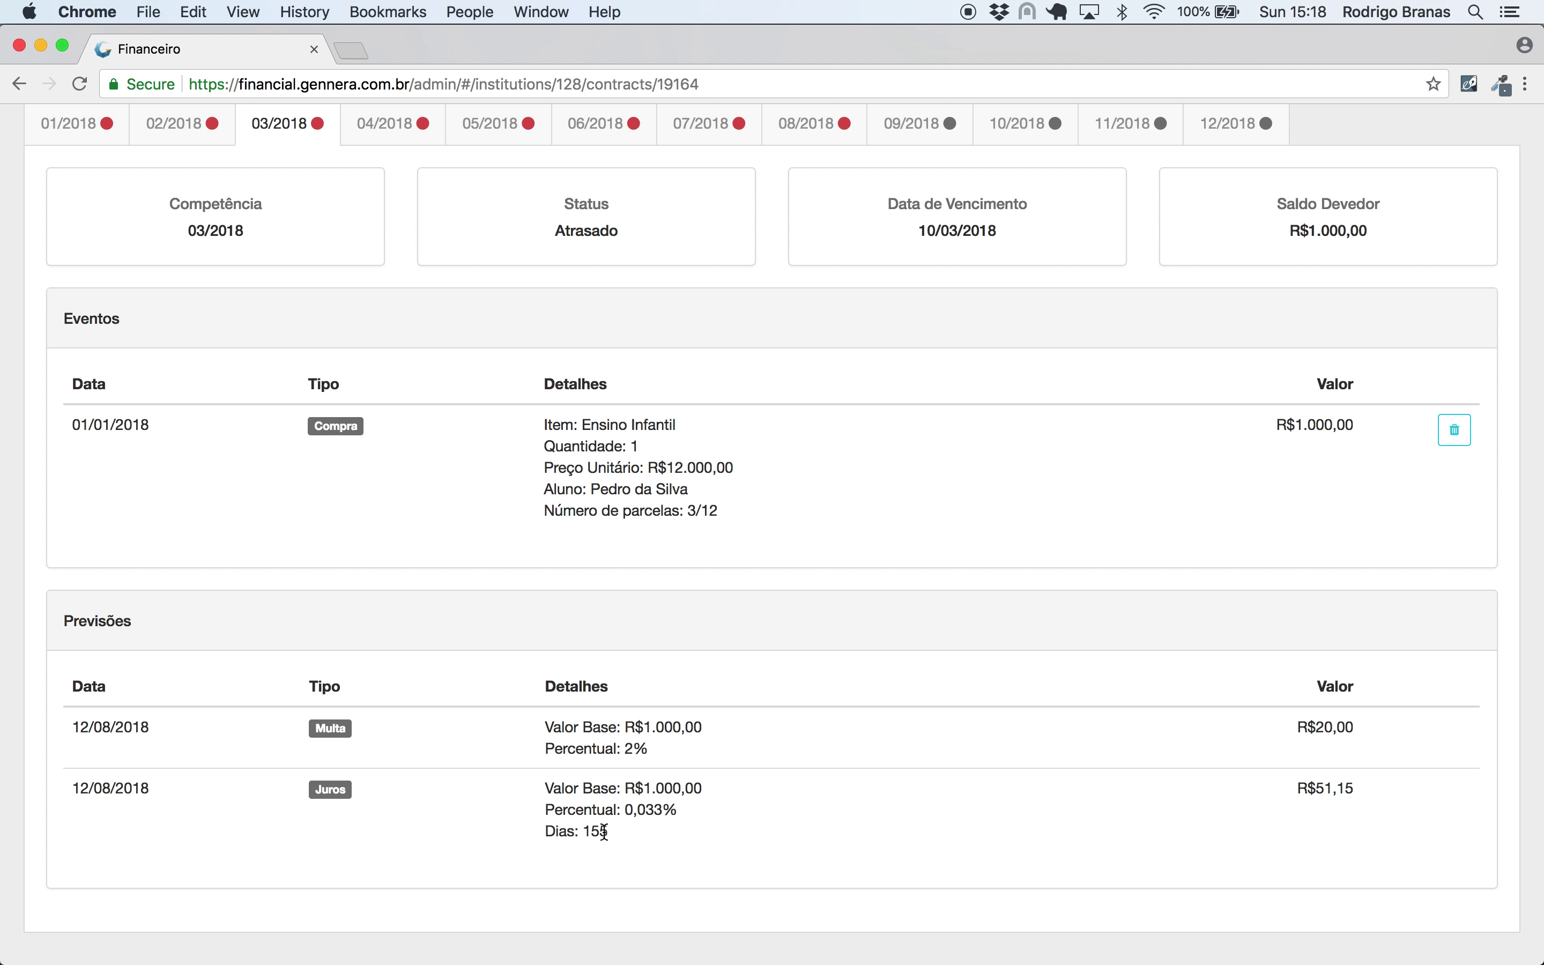
click(403, 128)
click(488, 130)
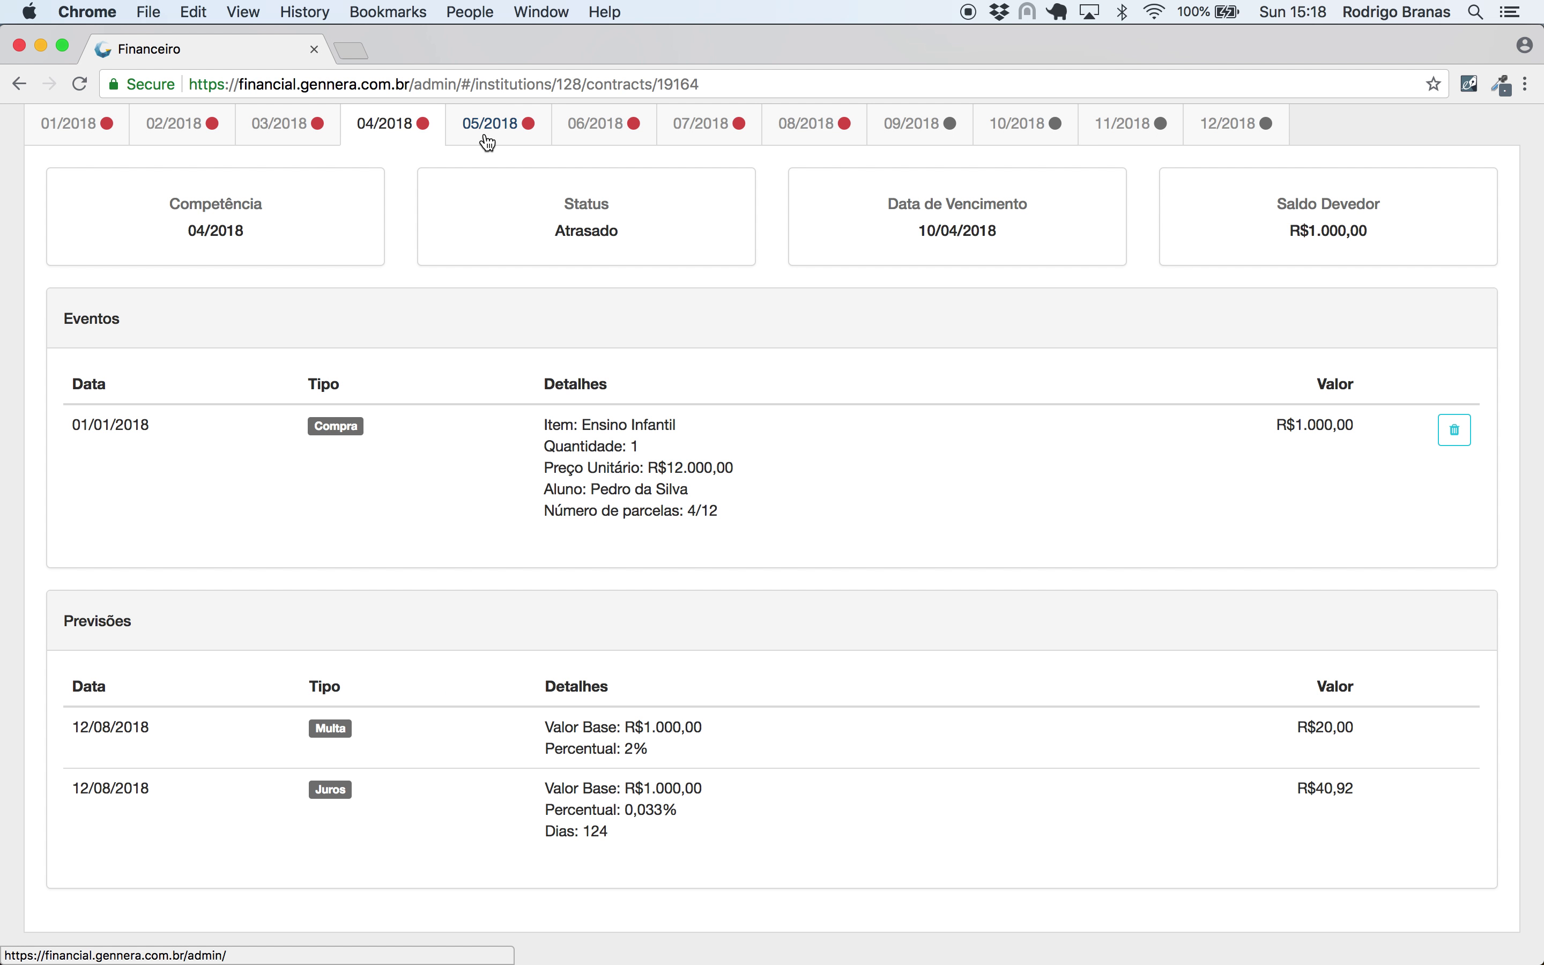
click(590, 131)
- Return to the 01/2018 installment, then open the Descontos list
scroll(1116, 220, up, 5)
scroll(1116, 221, up, 2)
drag(1370, 630, 1316, 626)
click(1241, 629)
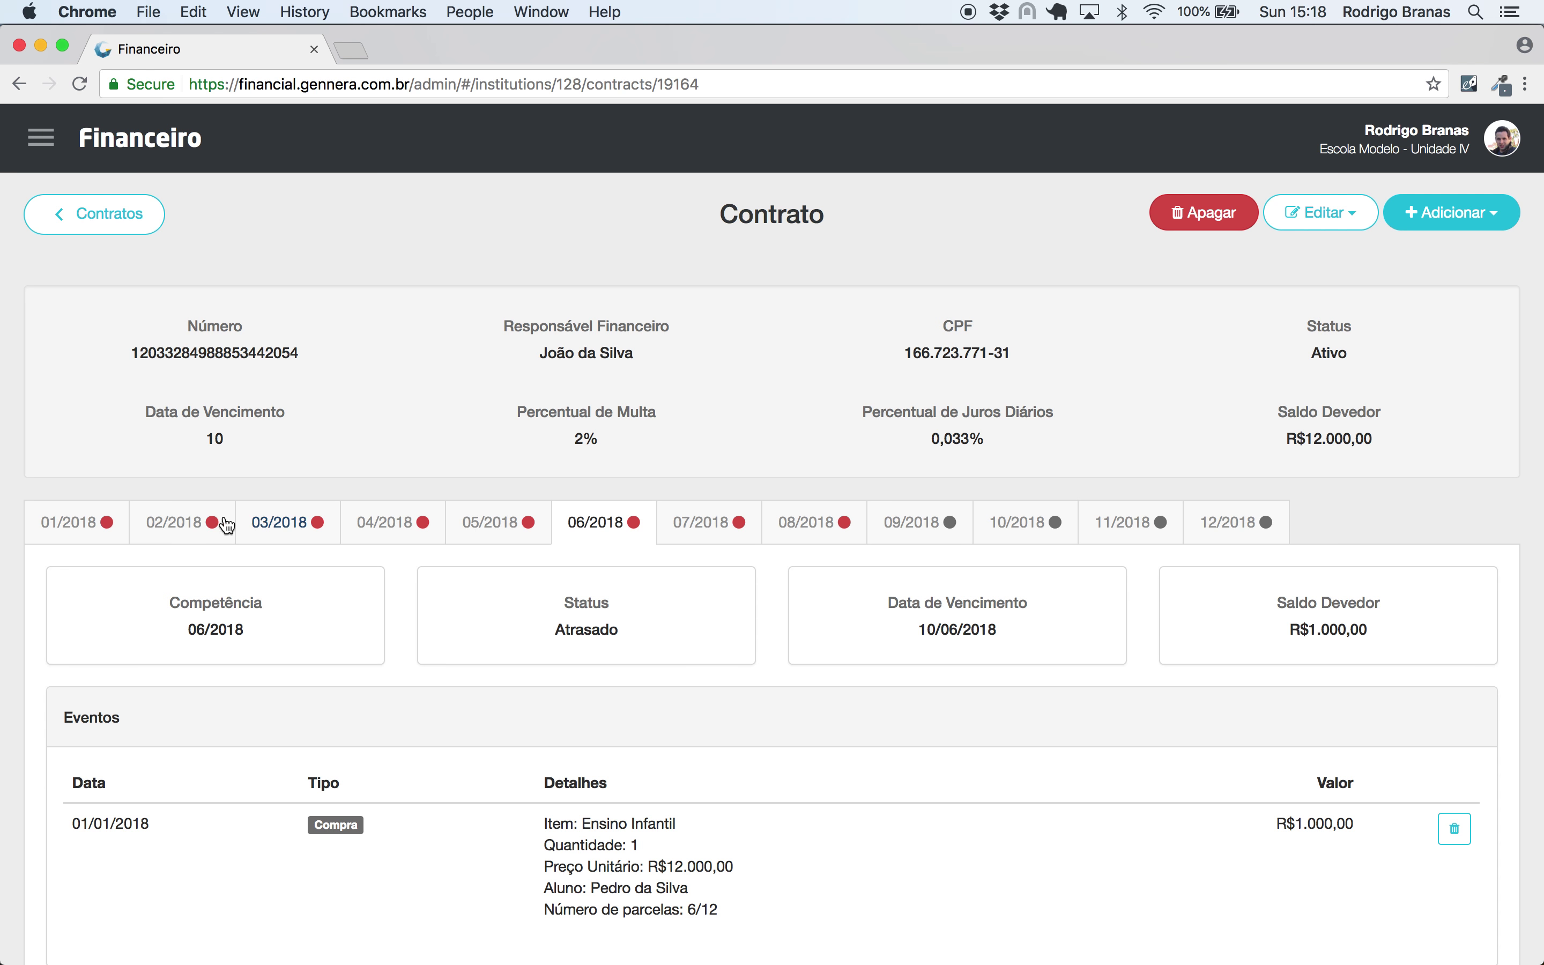
click(104, 522)
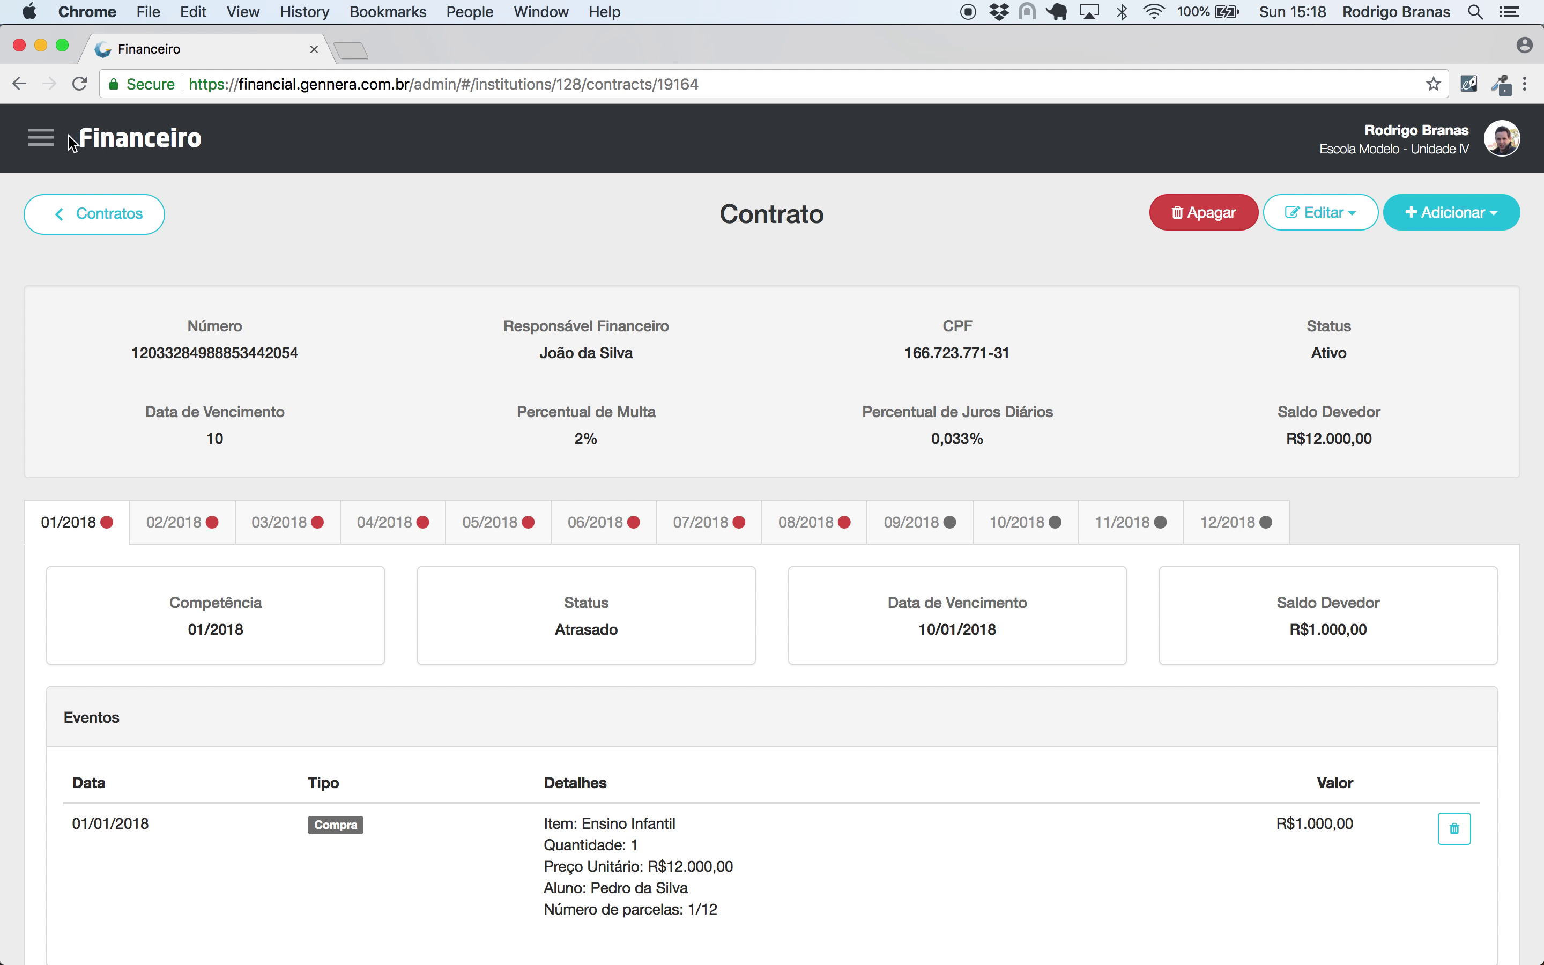
click(40, 139)
click(63, 365)
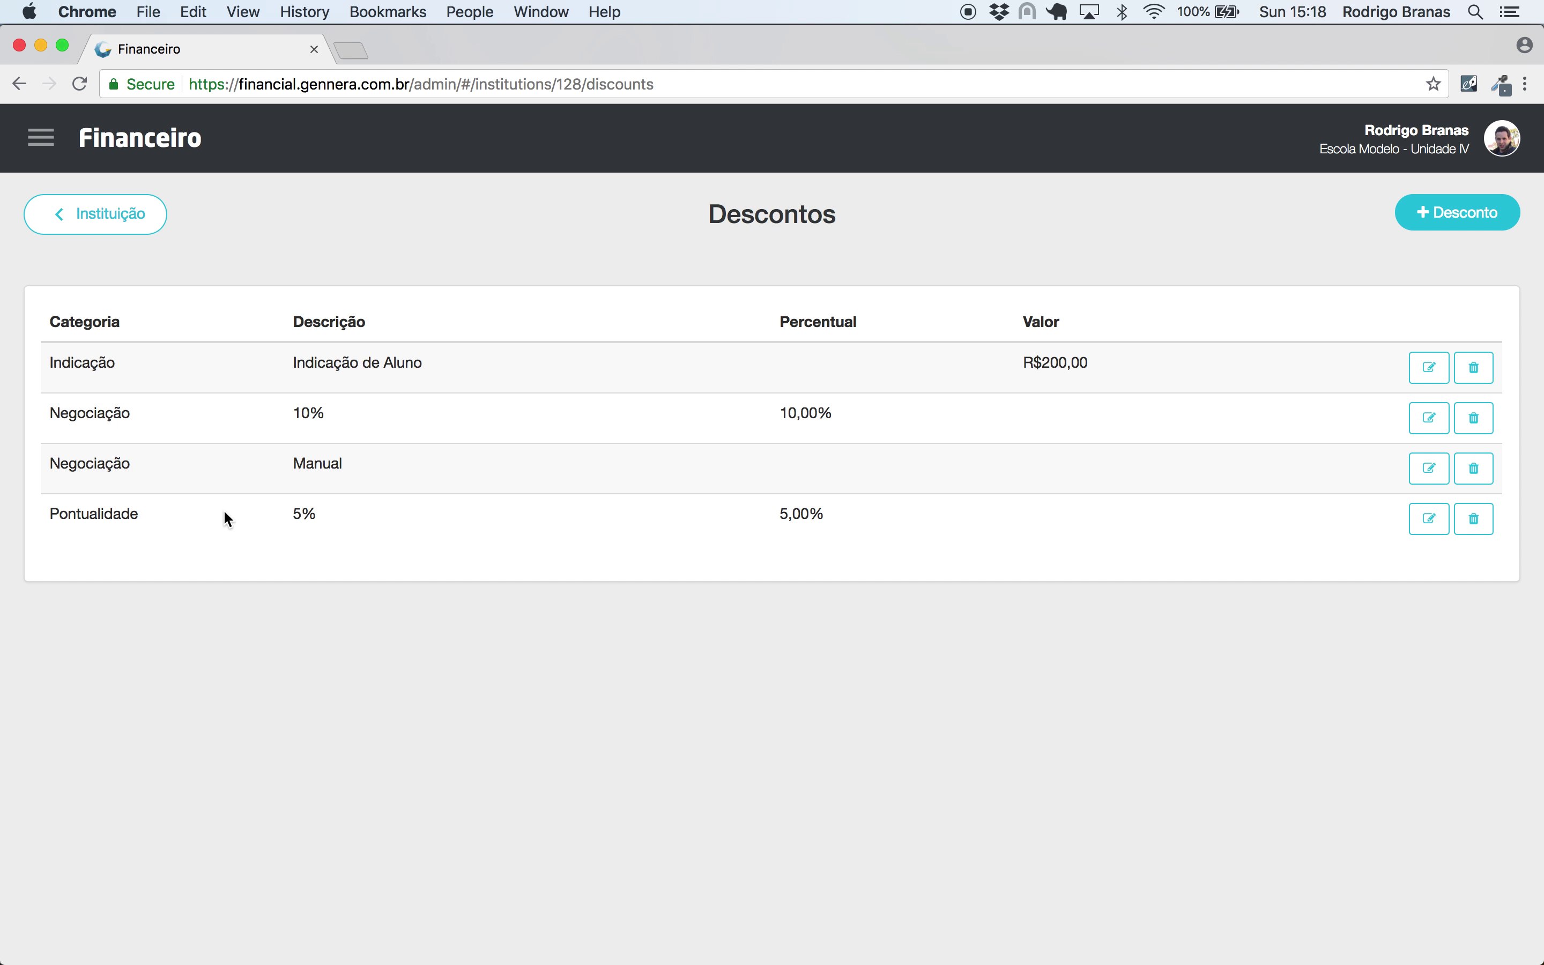
- Add the Pontualidade 5% discount to the Ensino Infantil item, leaving the person field empty
click(41, 140)
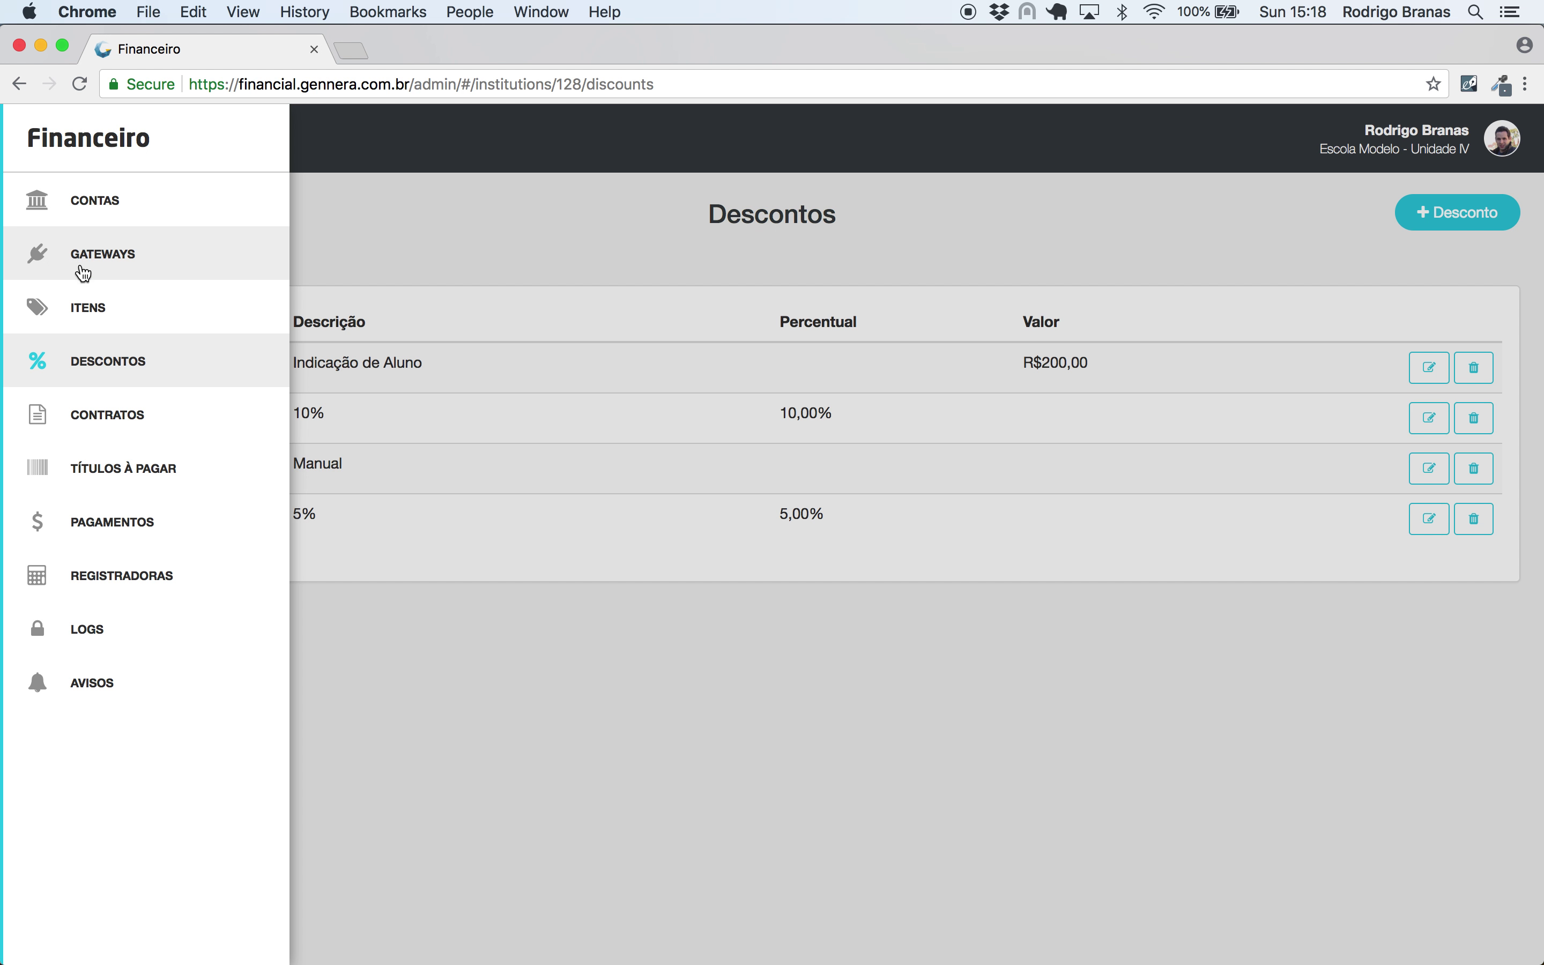
click(83, 311)
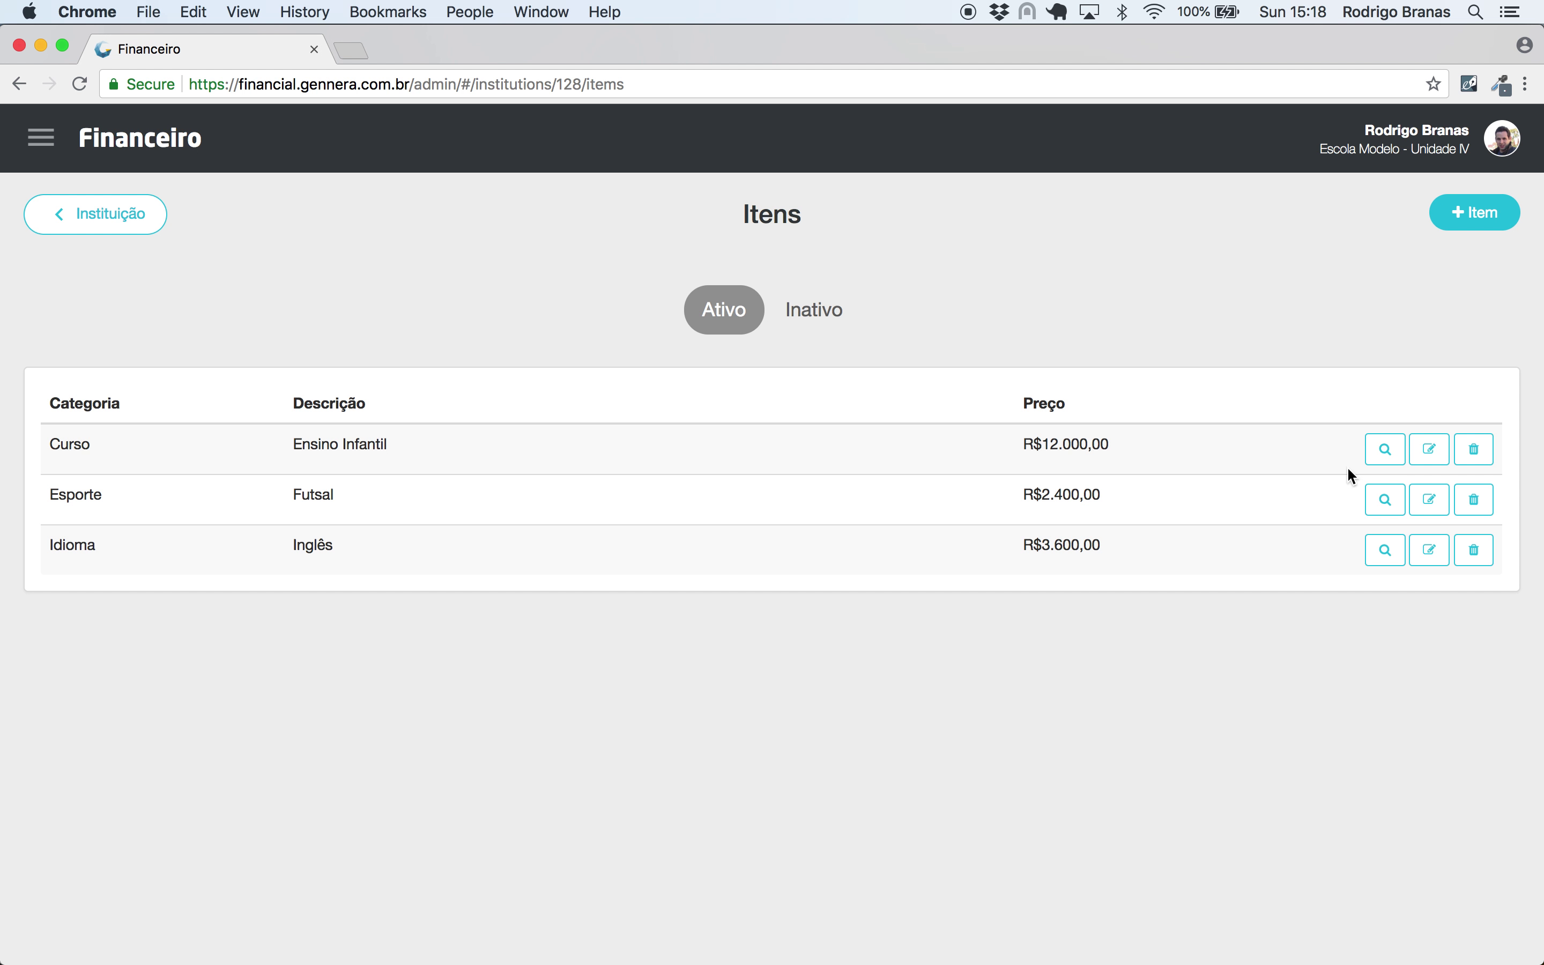
click(1383, 448)
click(1423, 222)
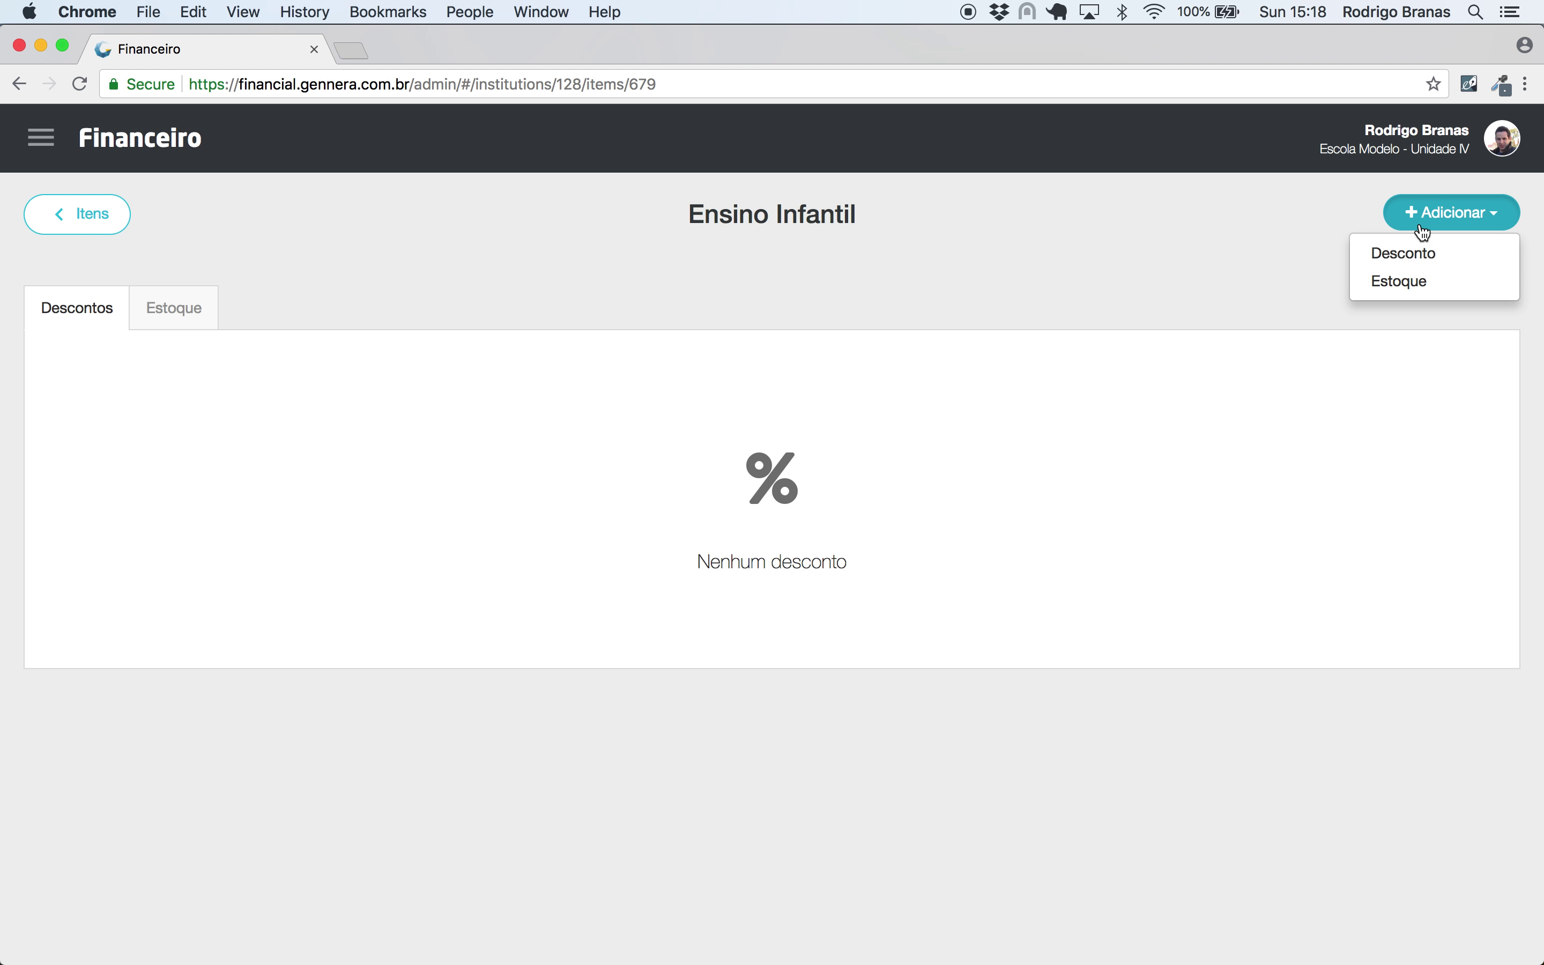
click(1423, 254)
click(605, 271)
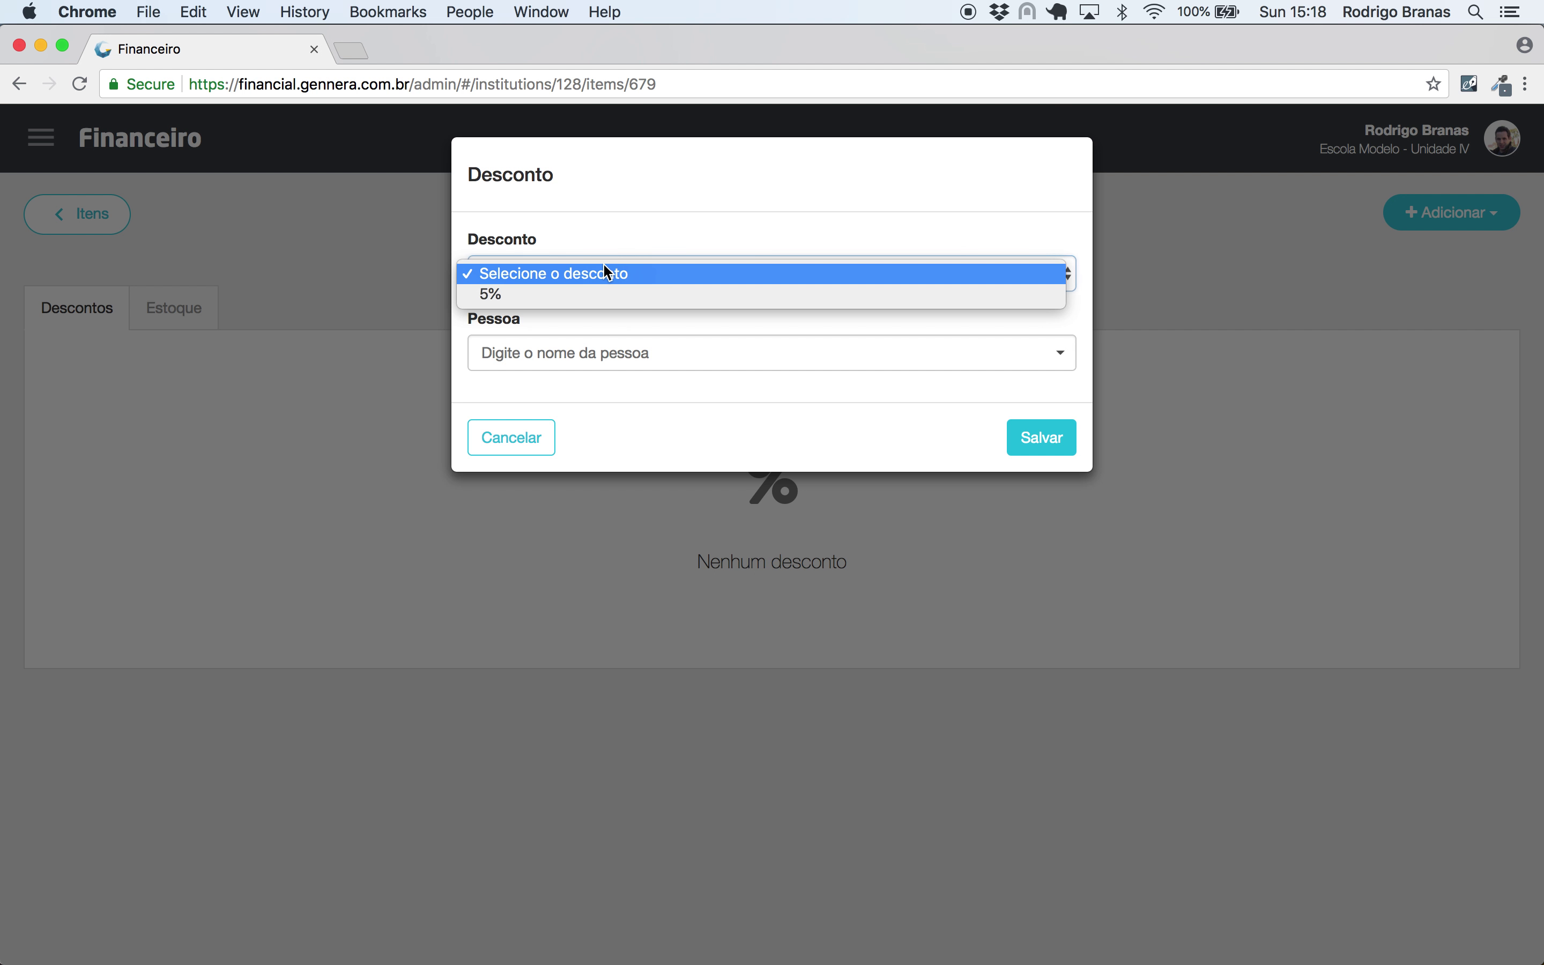
click(597, 295)
click(552, 355)
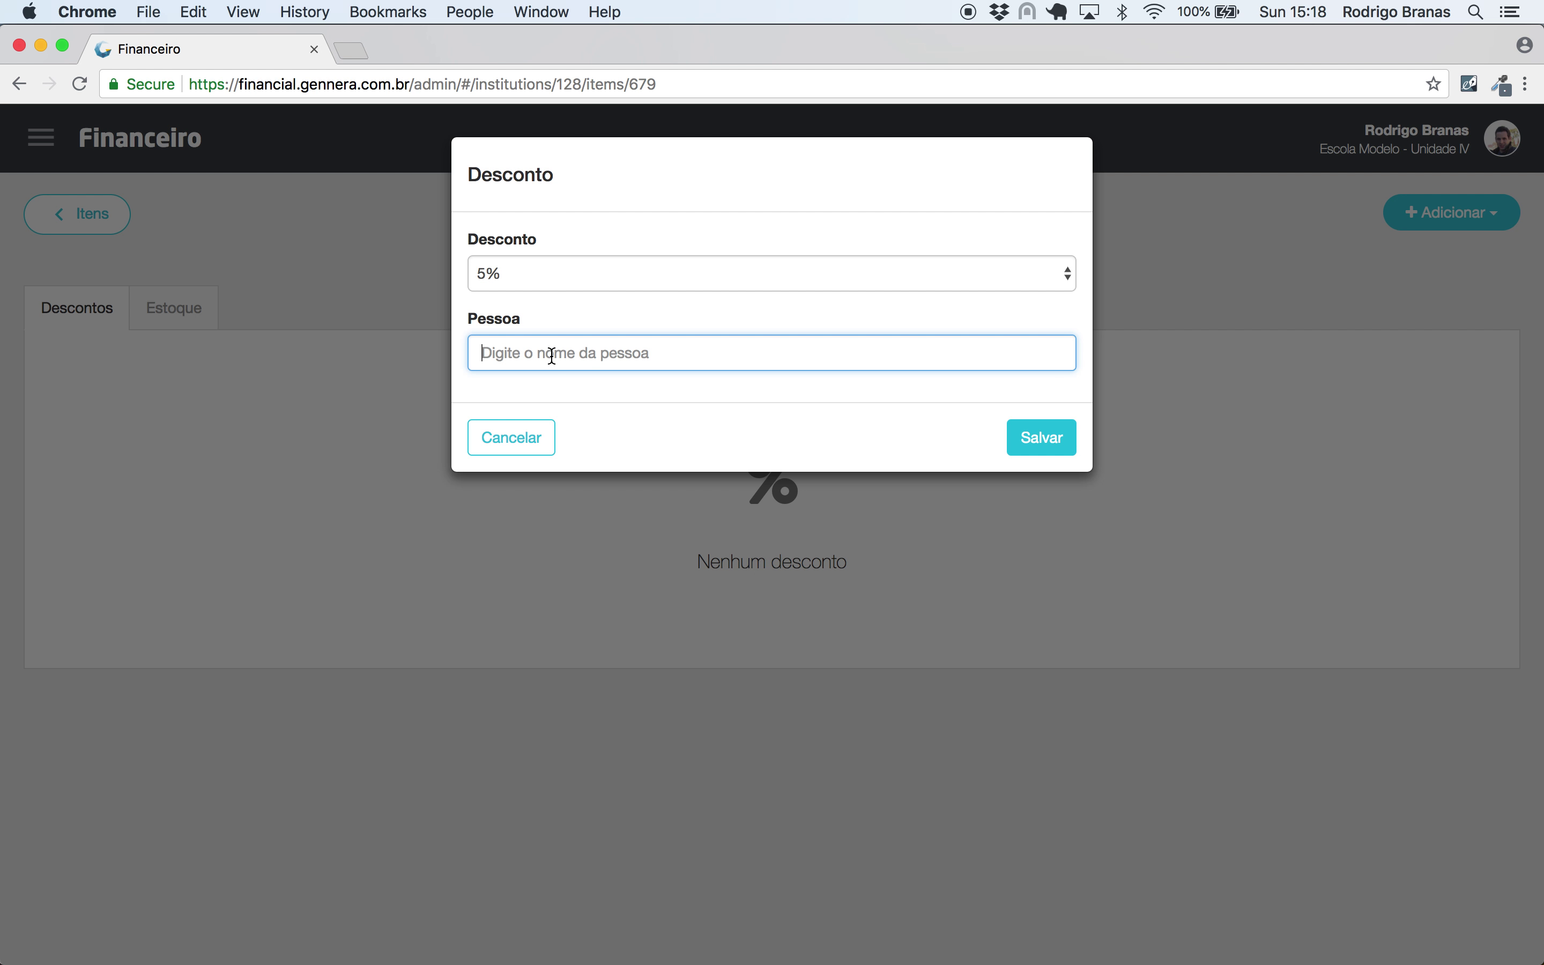
click(1067, 446)
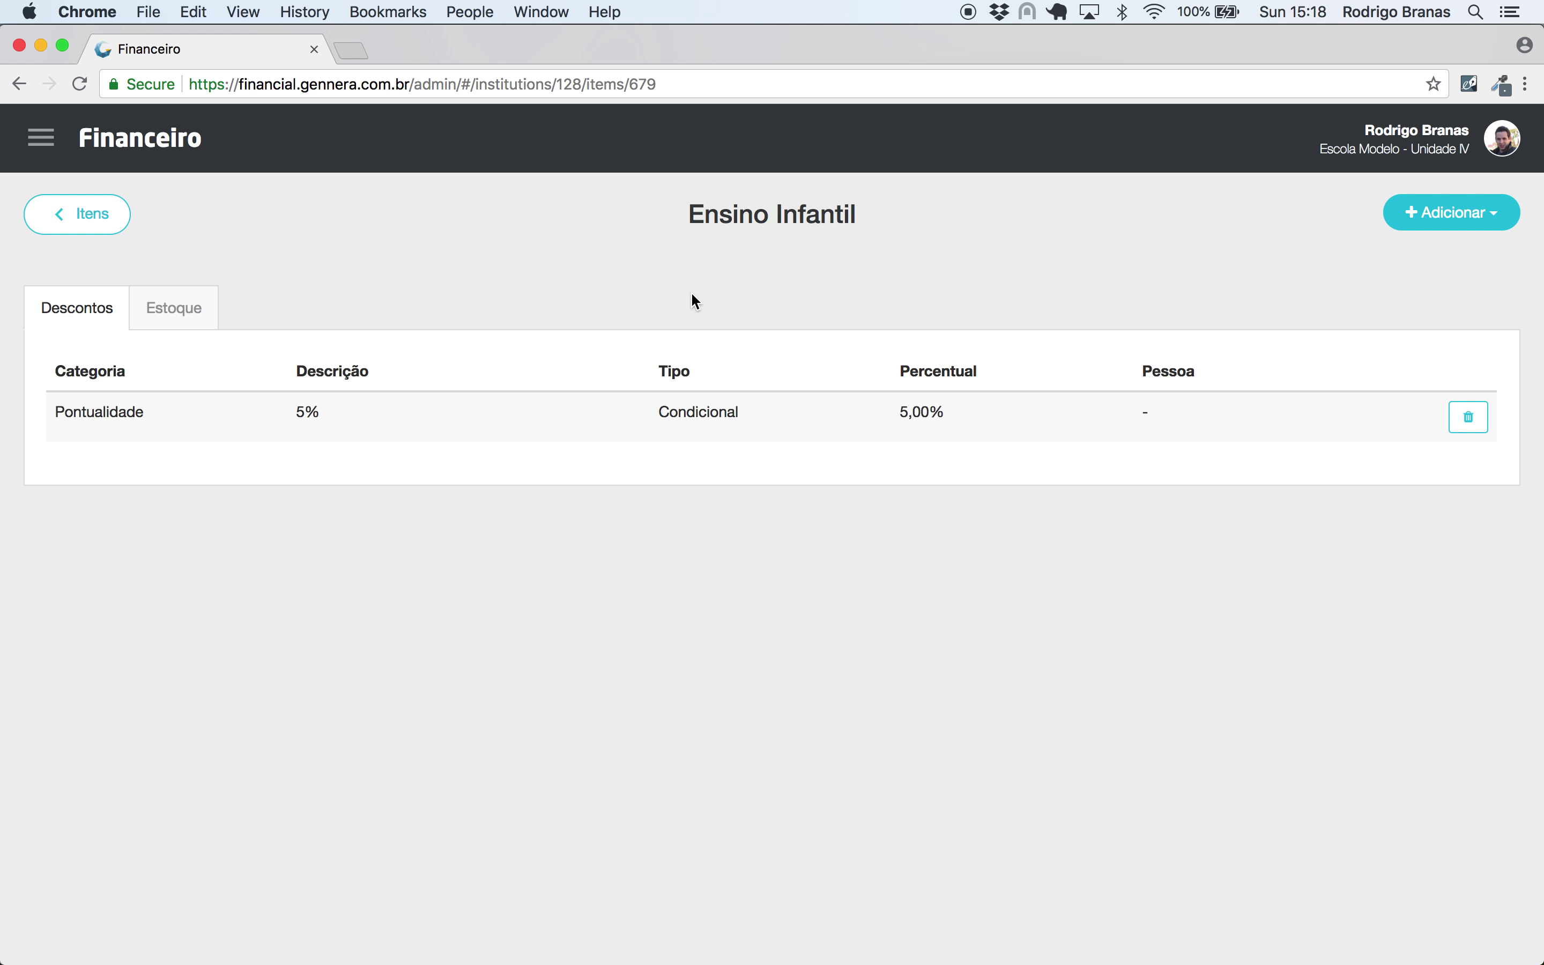
click(33, 137)
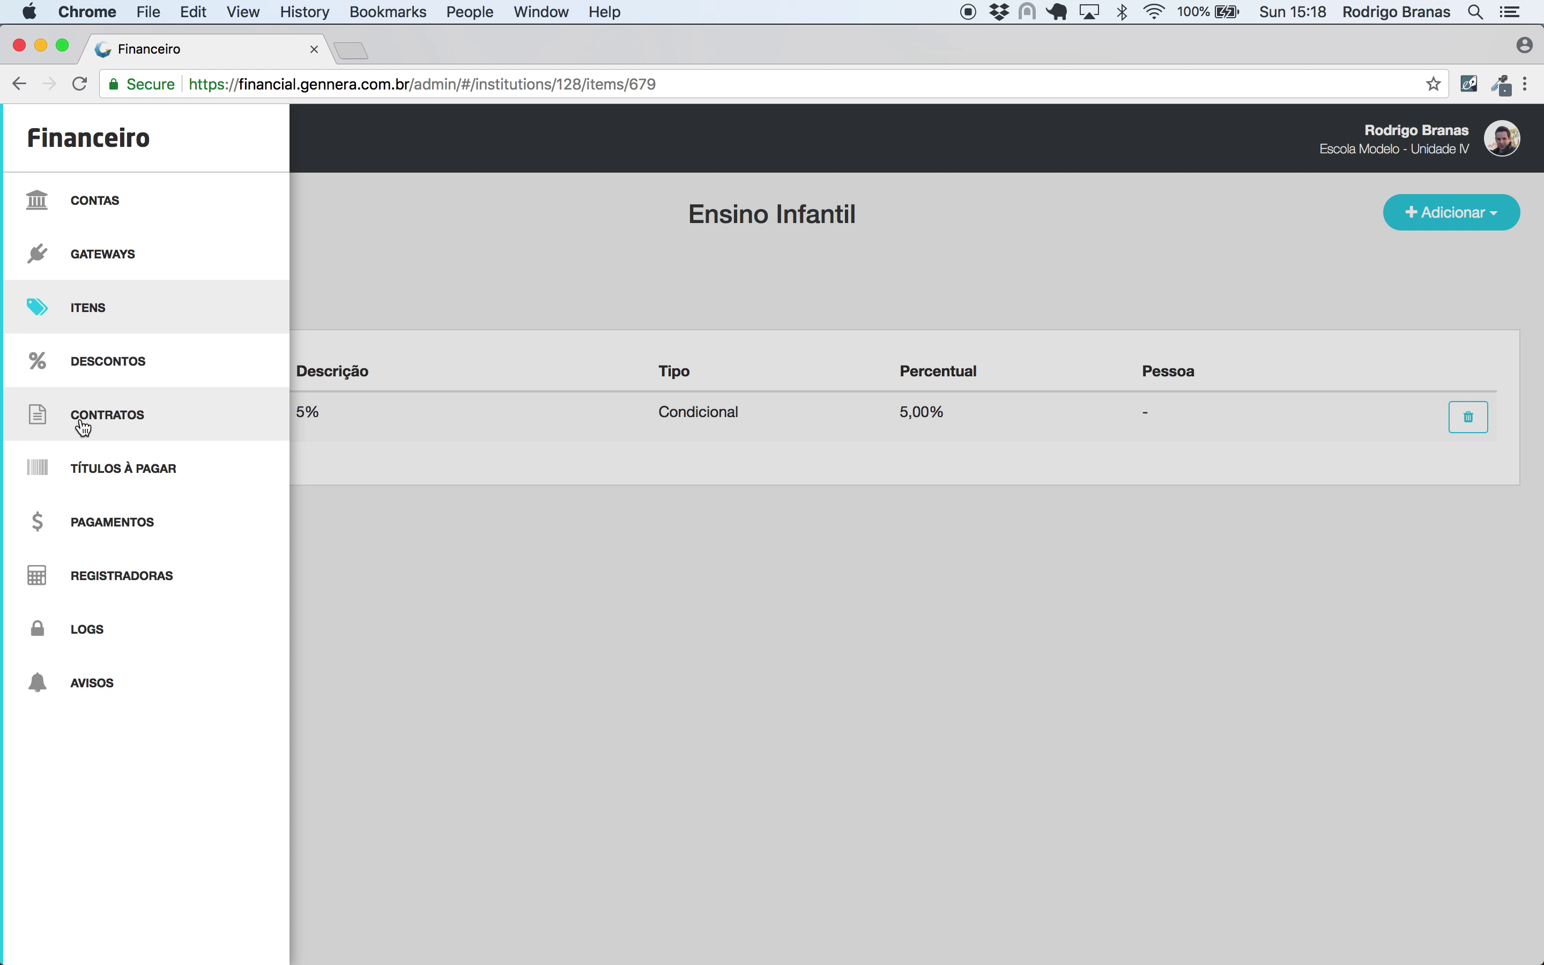
- Reopen the contract with the Ensino Infantil purchase and view its 01/2018 installment
click(83, 423)
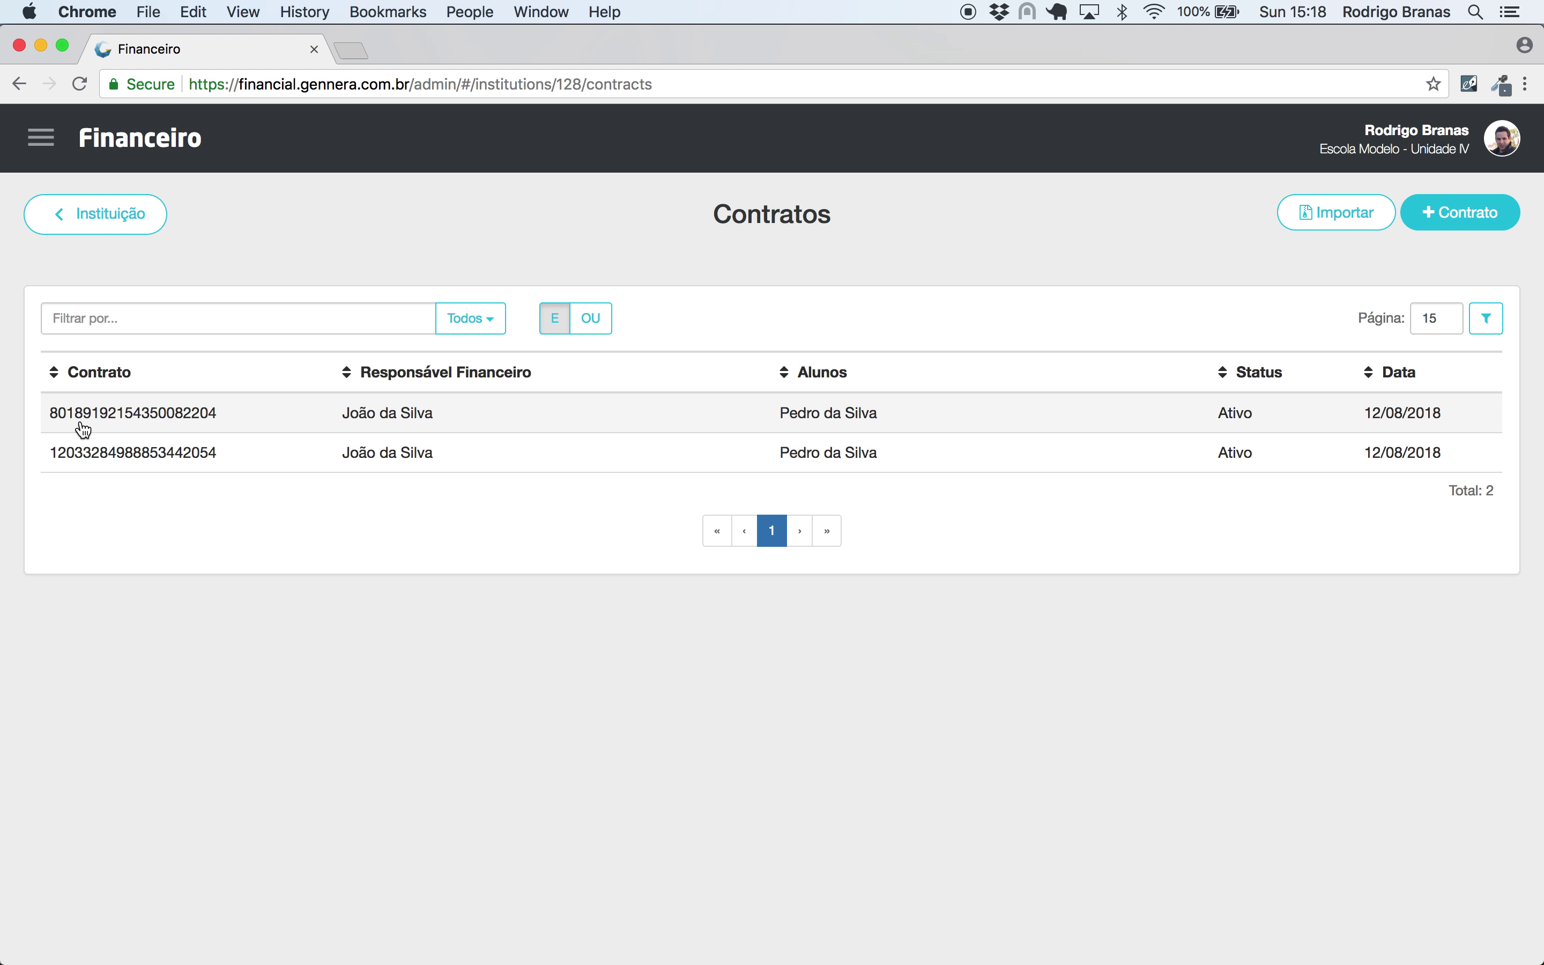
click(249, 462)
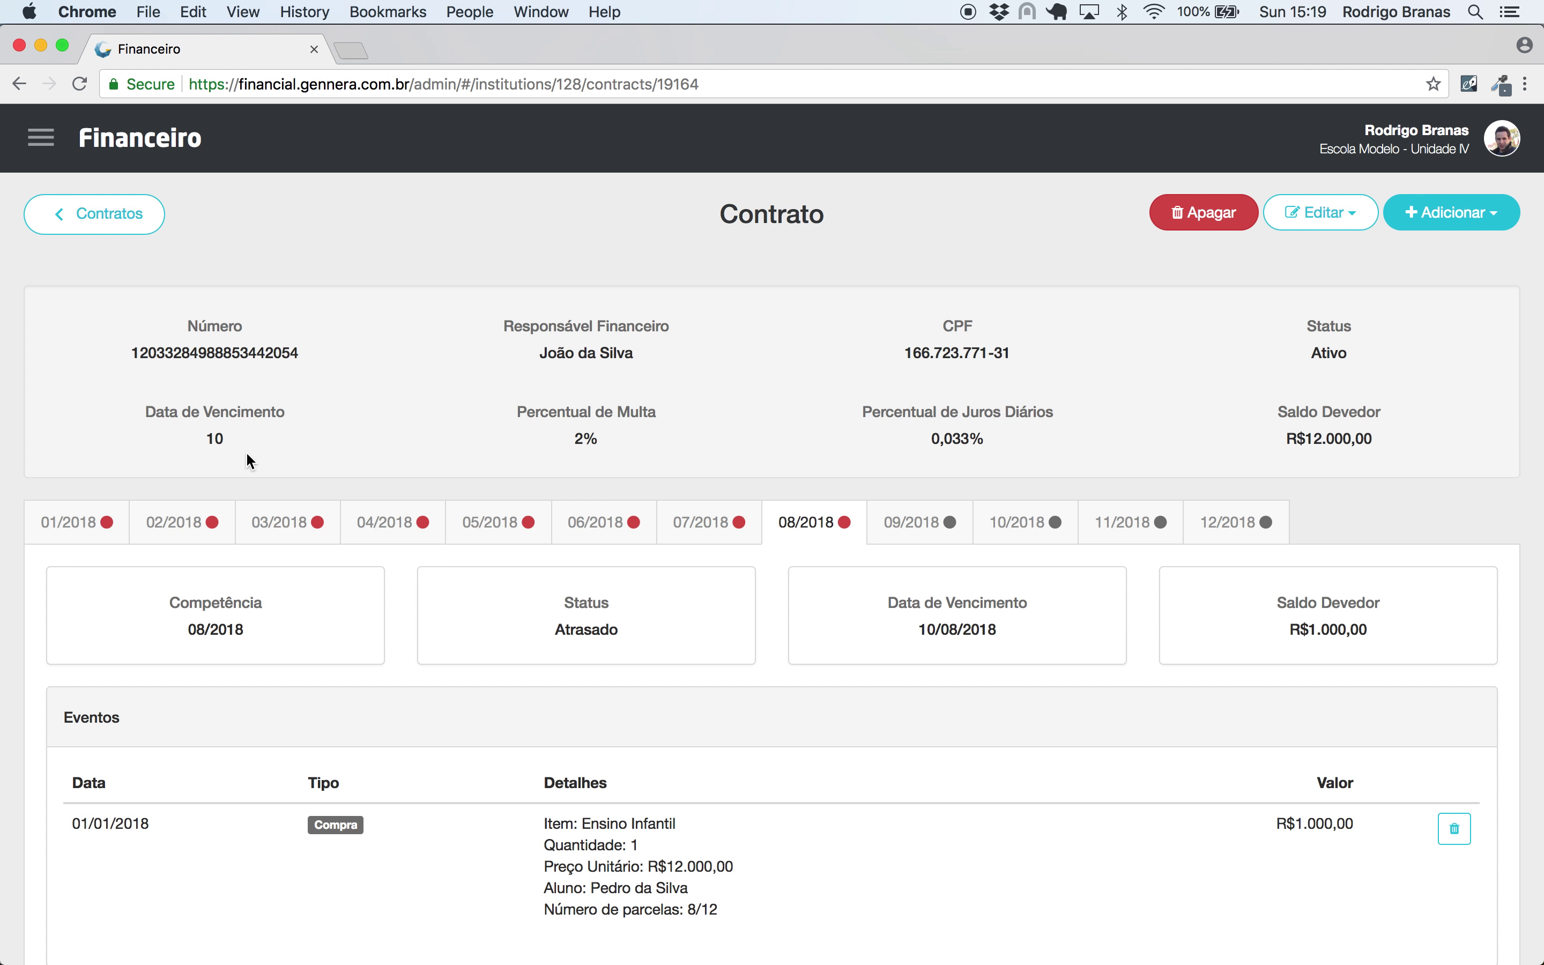
scroll(138, 399, down, 3)
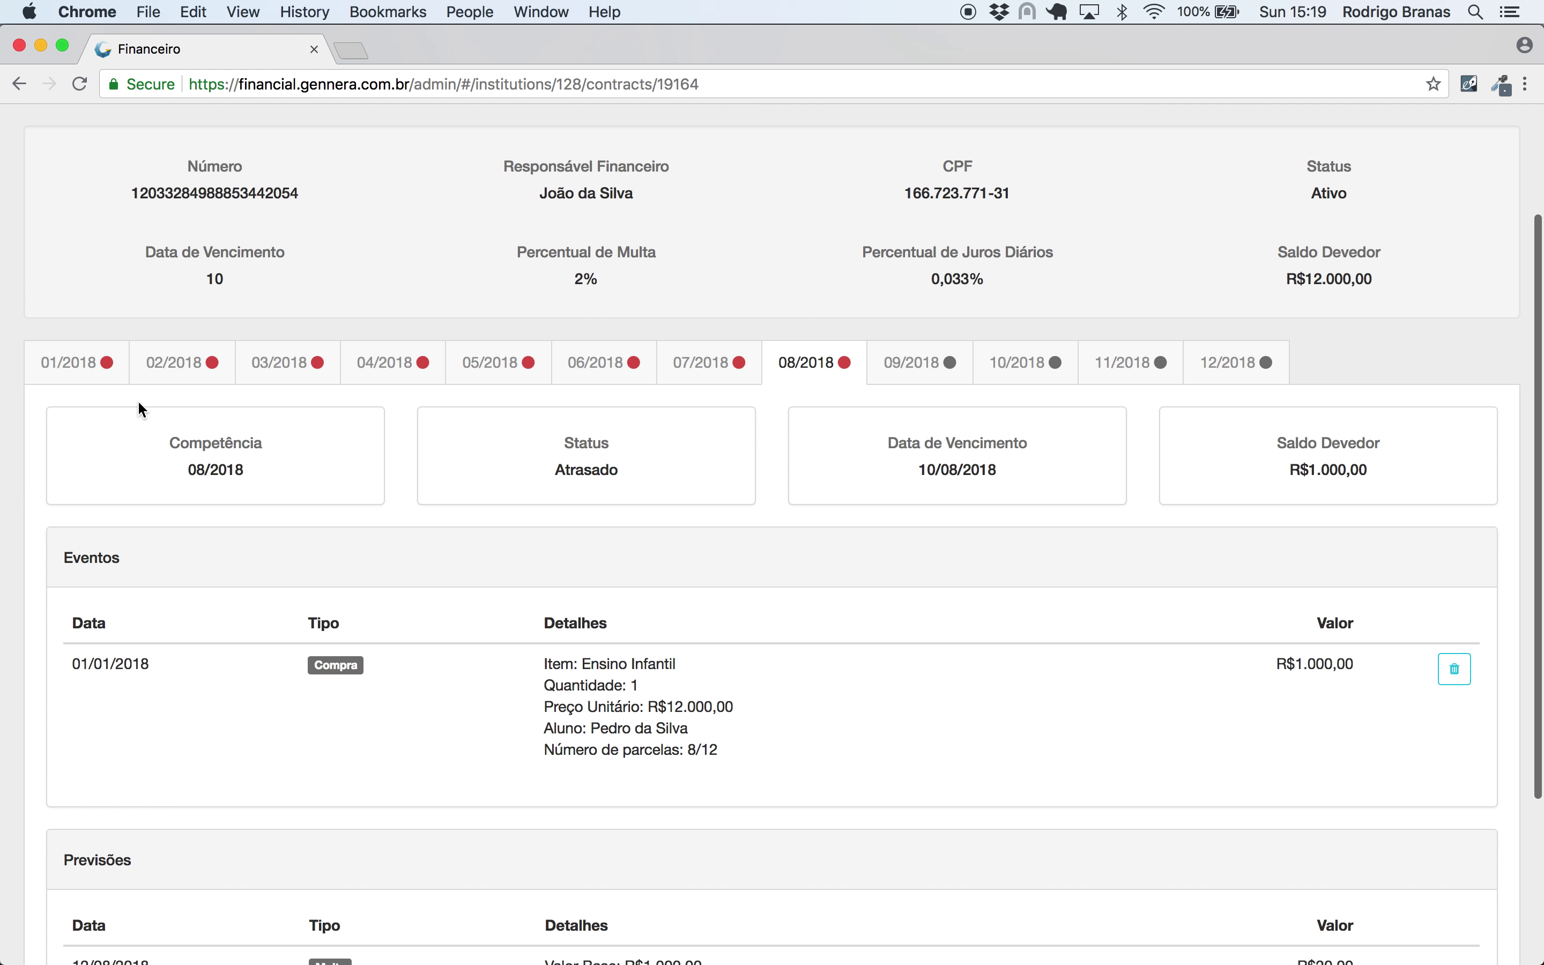
click(72, 362)
scroll(72, 360, down, 5)
drag(133, 621, 39, 613)
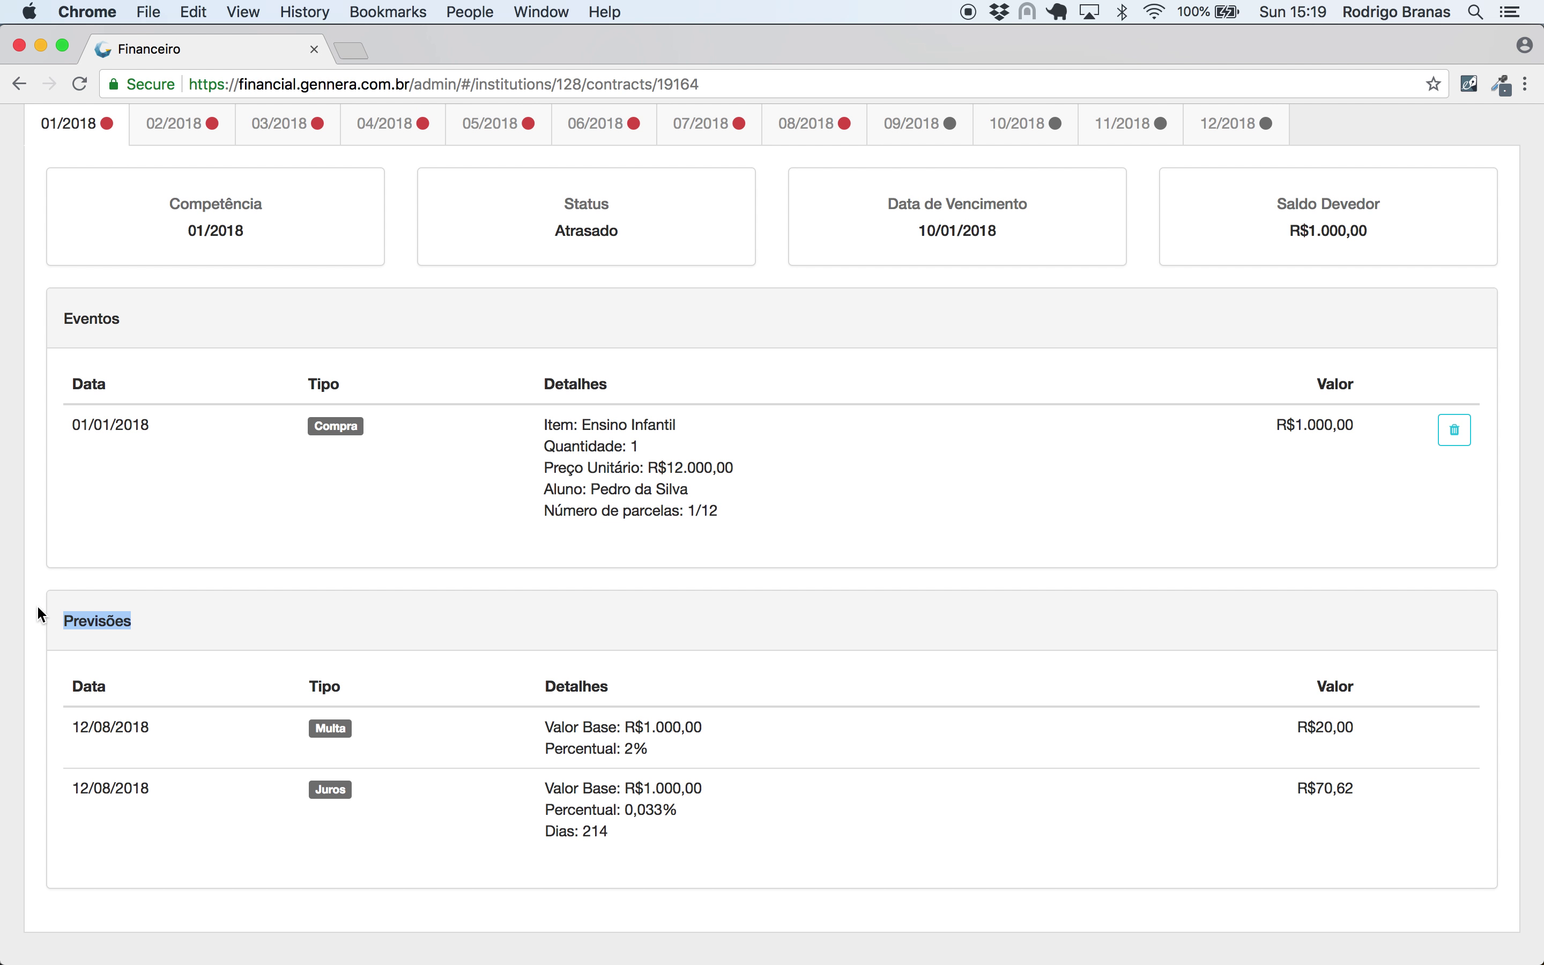
click(218, 624)
- Step through installments 02/2018 to 06/2018 and check 09/2018's R$50,00 5% discount forecast
click(185, 124)
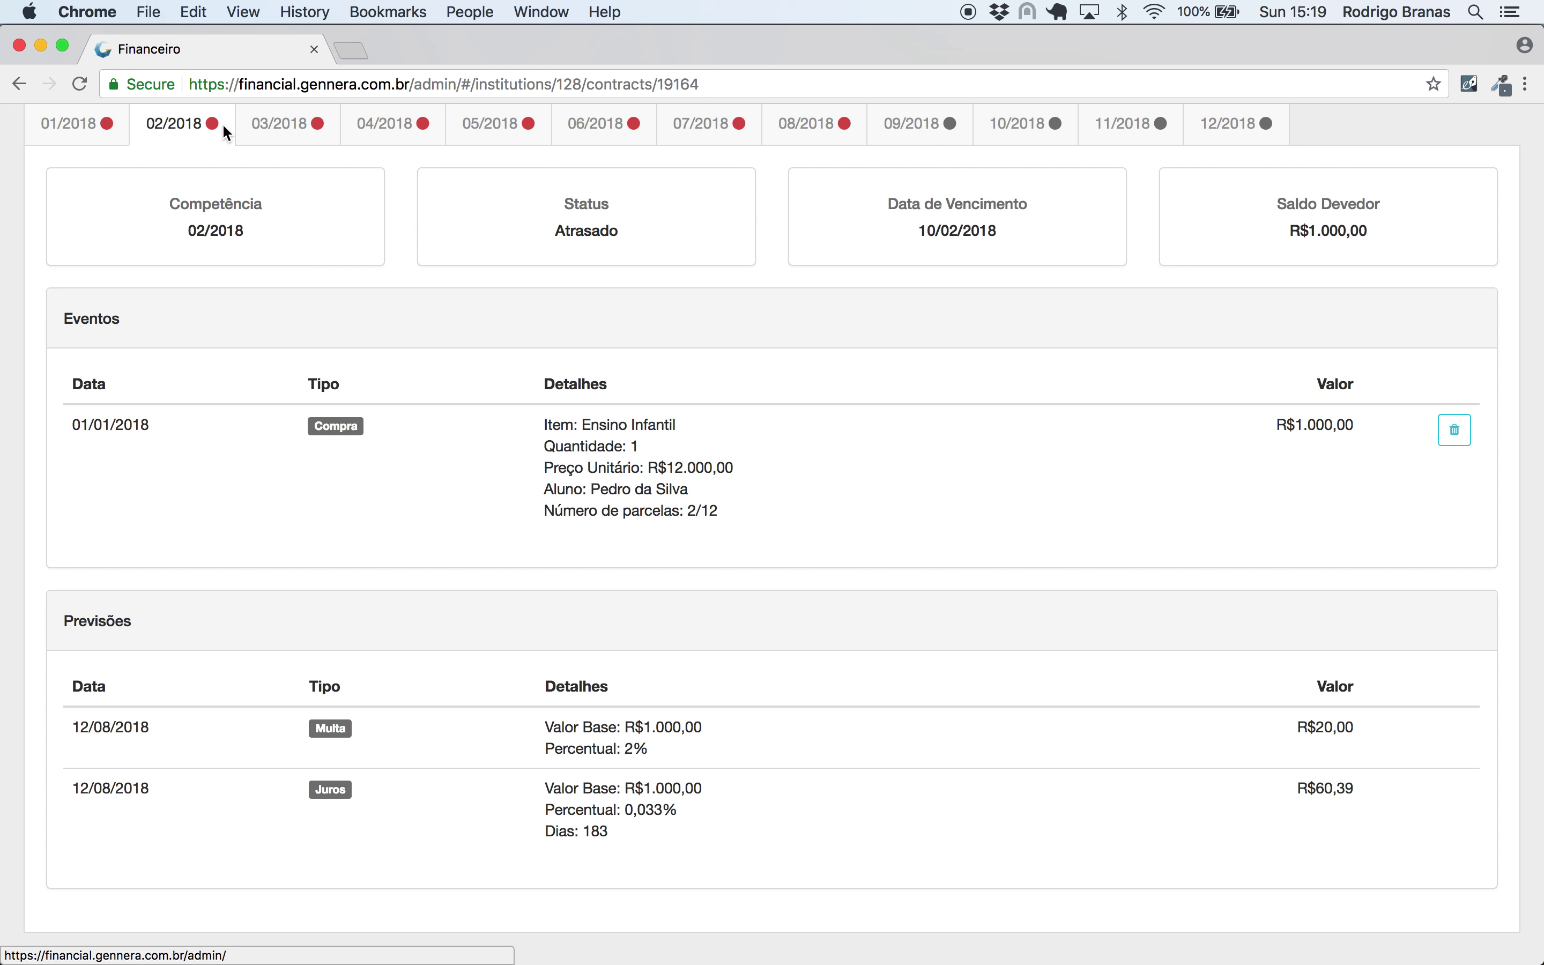
click(287, 131)
click(393, 125)
click(487, 125)
click(608, 131)
click(909, 121)
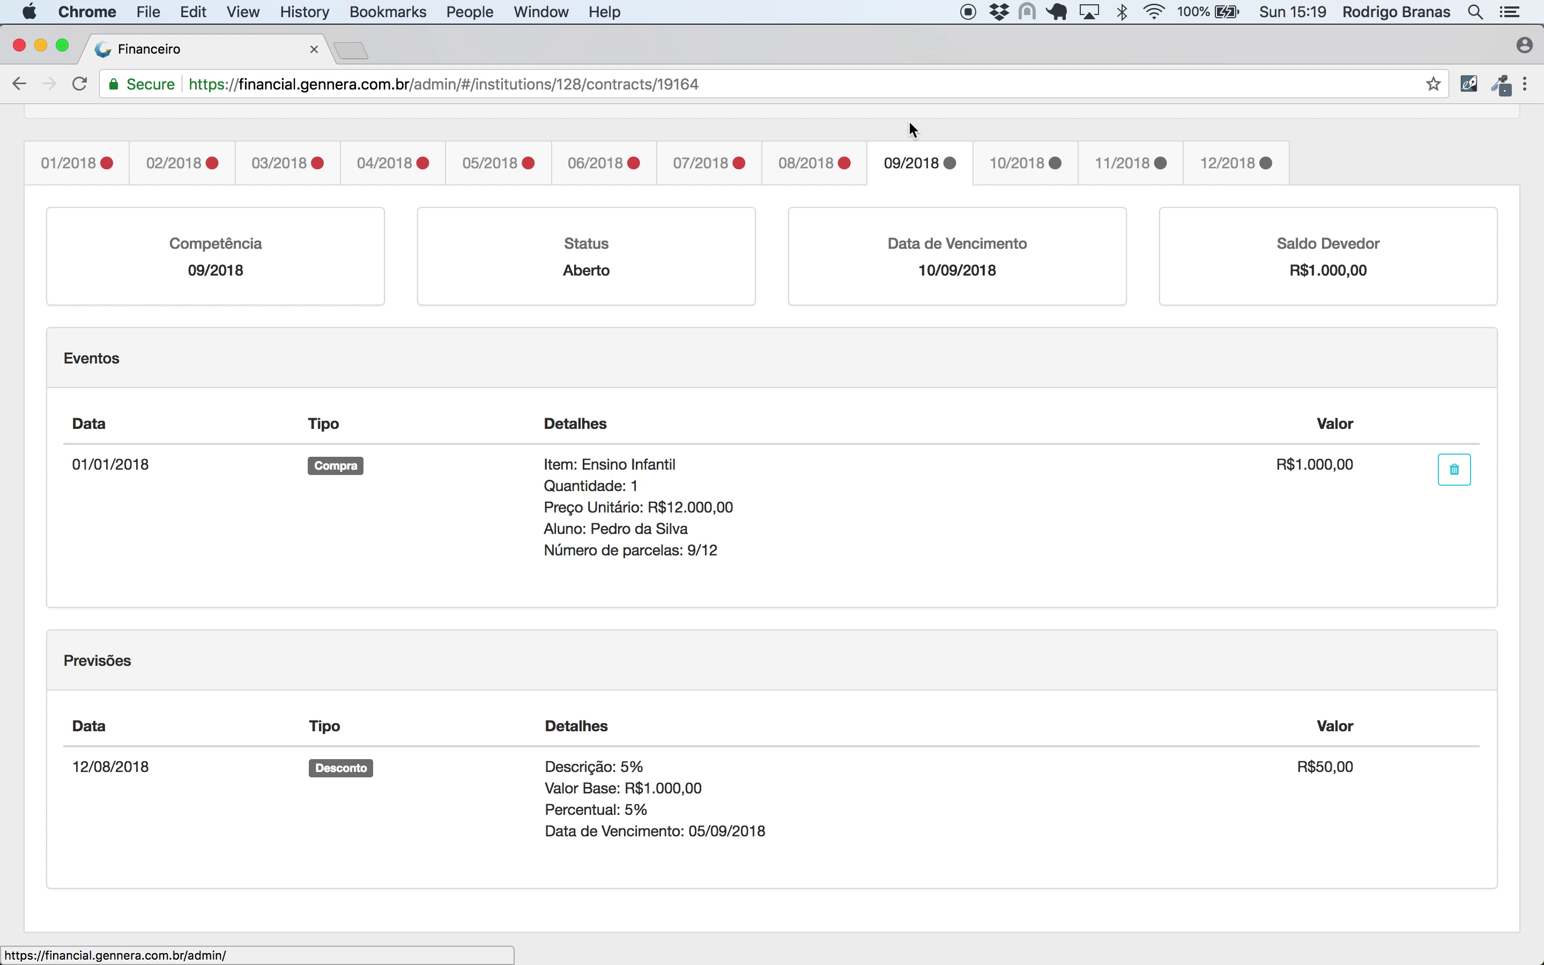
drag(787, 848, 546, 763)
drag(1376, 766, 1253, 760)
click(1182, 778)
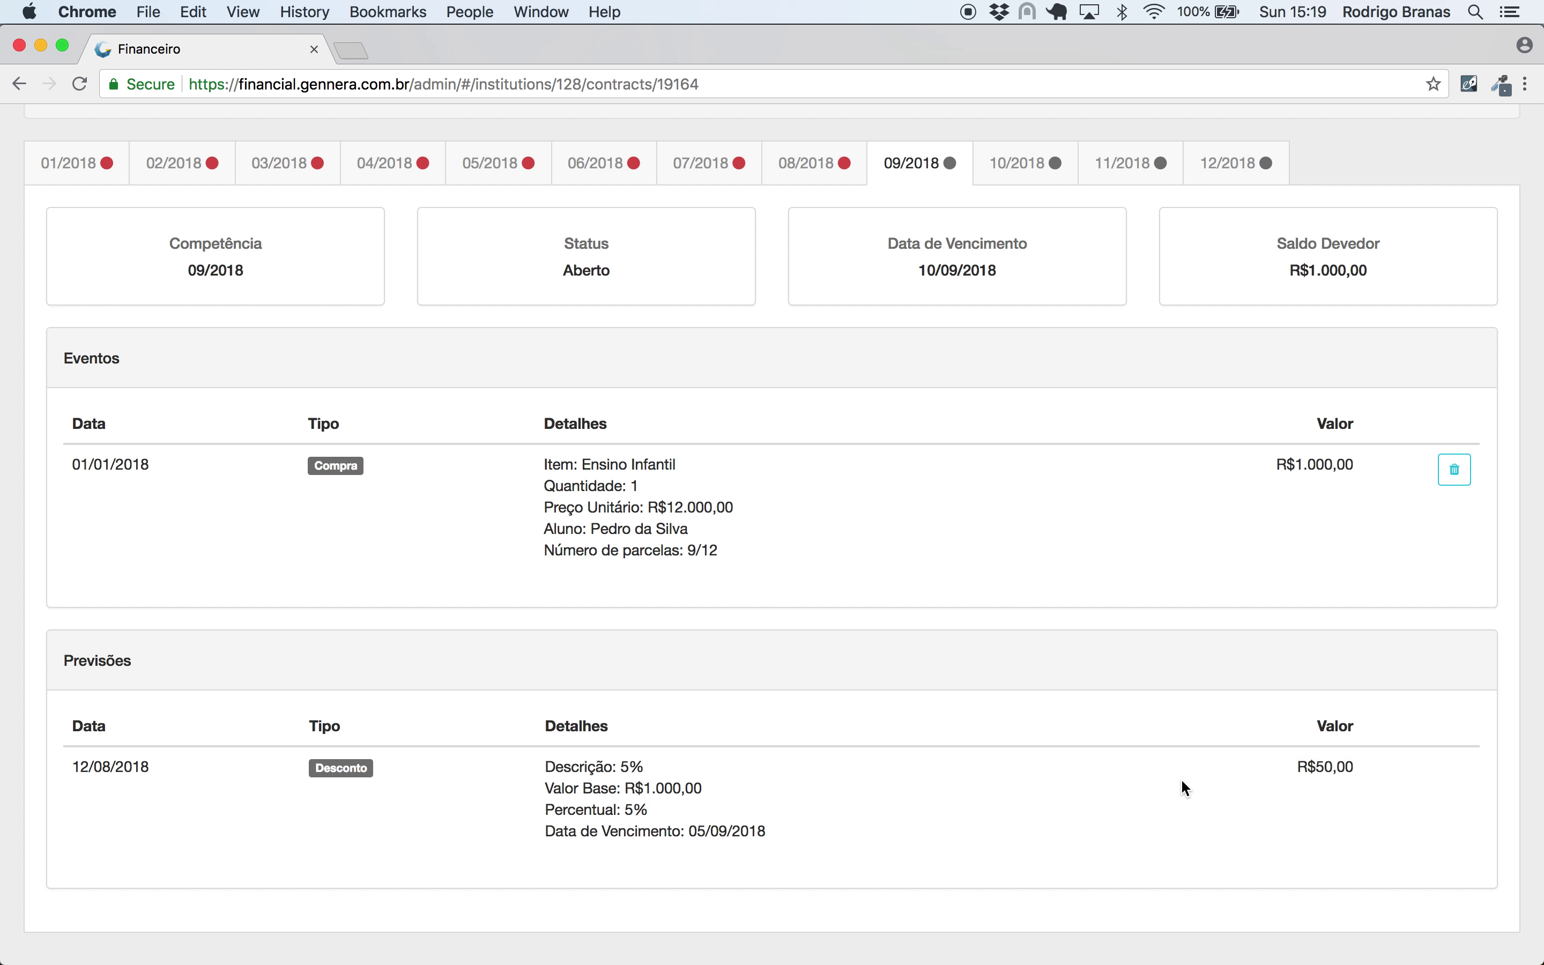
scroll(1182, 778, up, 1)
- Check installments 10/2018 to 12/2018, return to 01/2018 and select the contract number
click(1041, 204)
click(1149, 194)
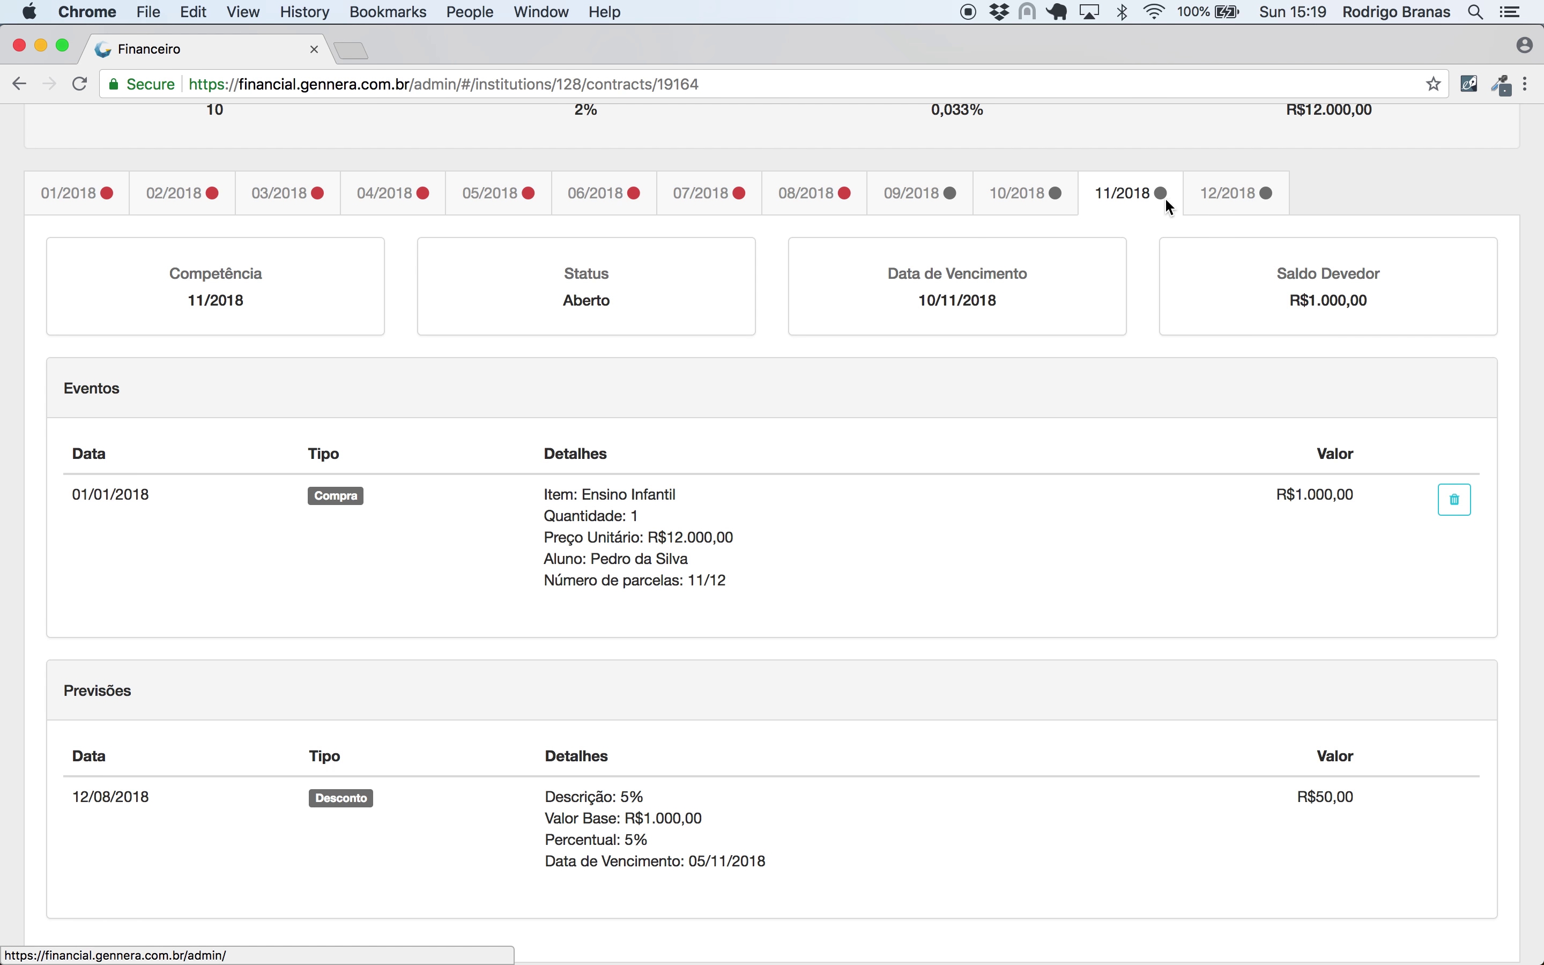
click(1226, 195)
click(880, 195)
scroll(877, 197, up, 5)
click(97, 522)
scroll(97, 524, down, 5)
scroll(97, 524, up, 6)
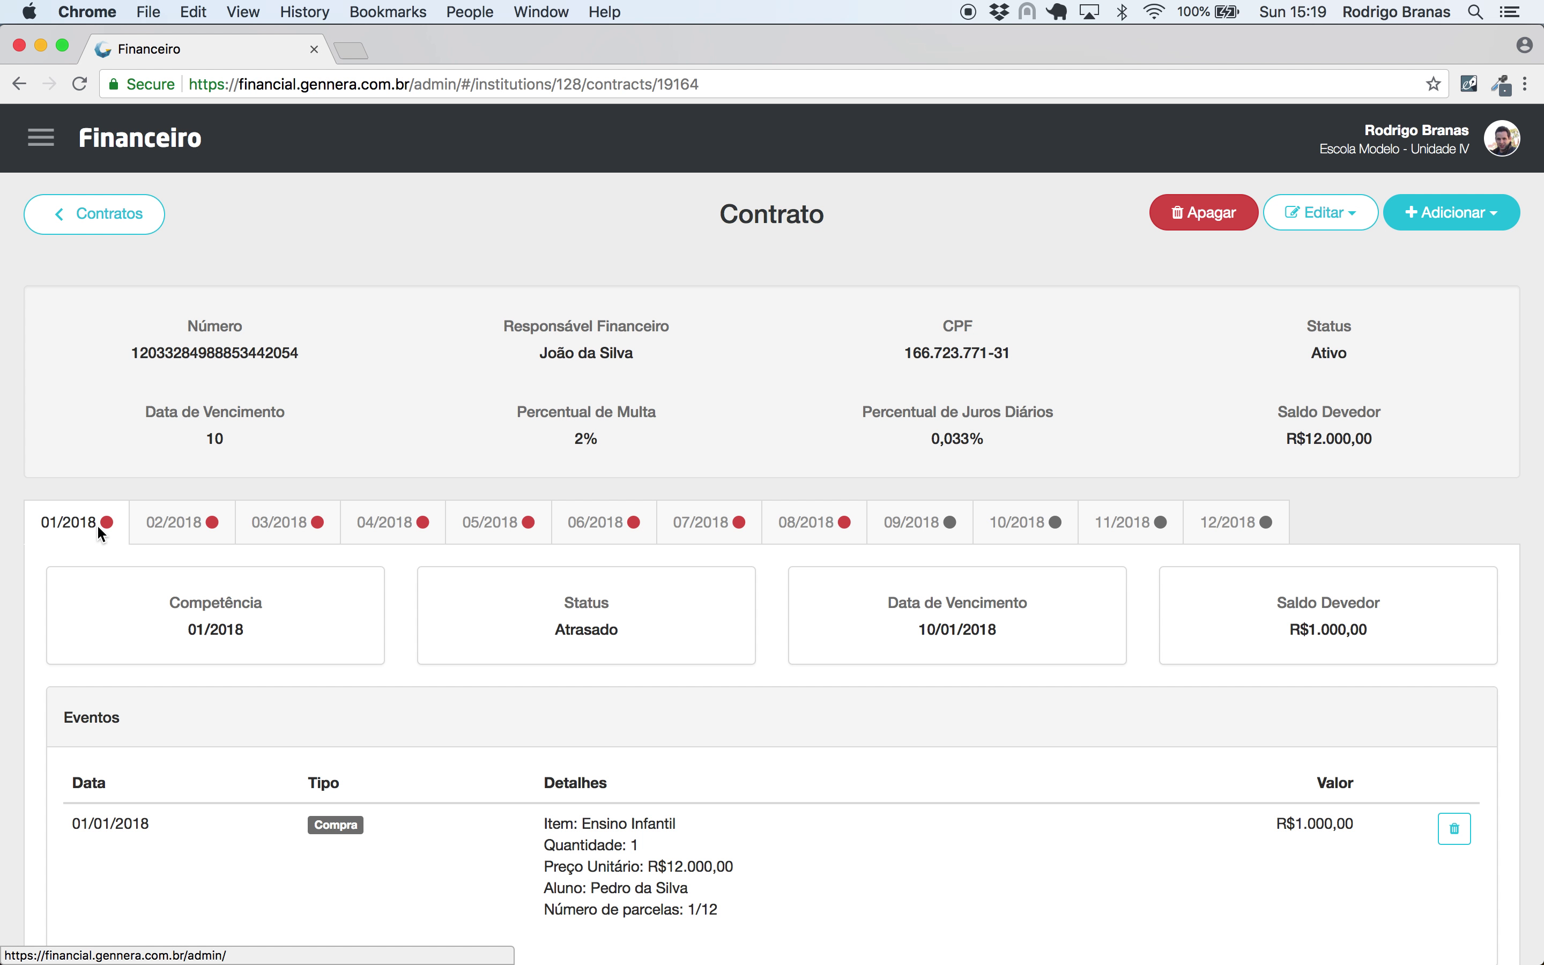
double_click(222, 353)
key(super+c)
- Create a new incoming operation in register 001 for the contract's financial guardian
click(42, 138)
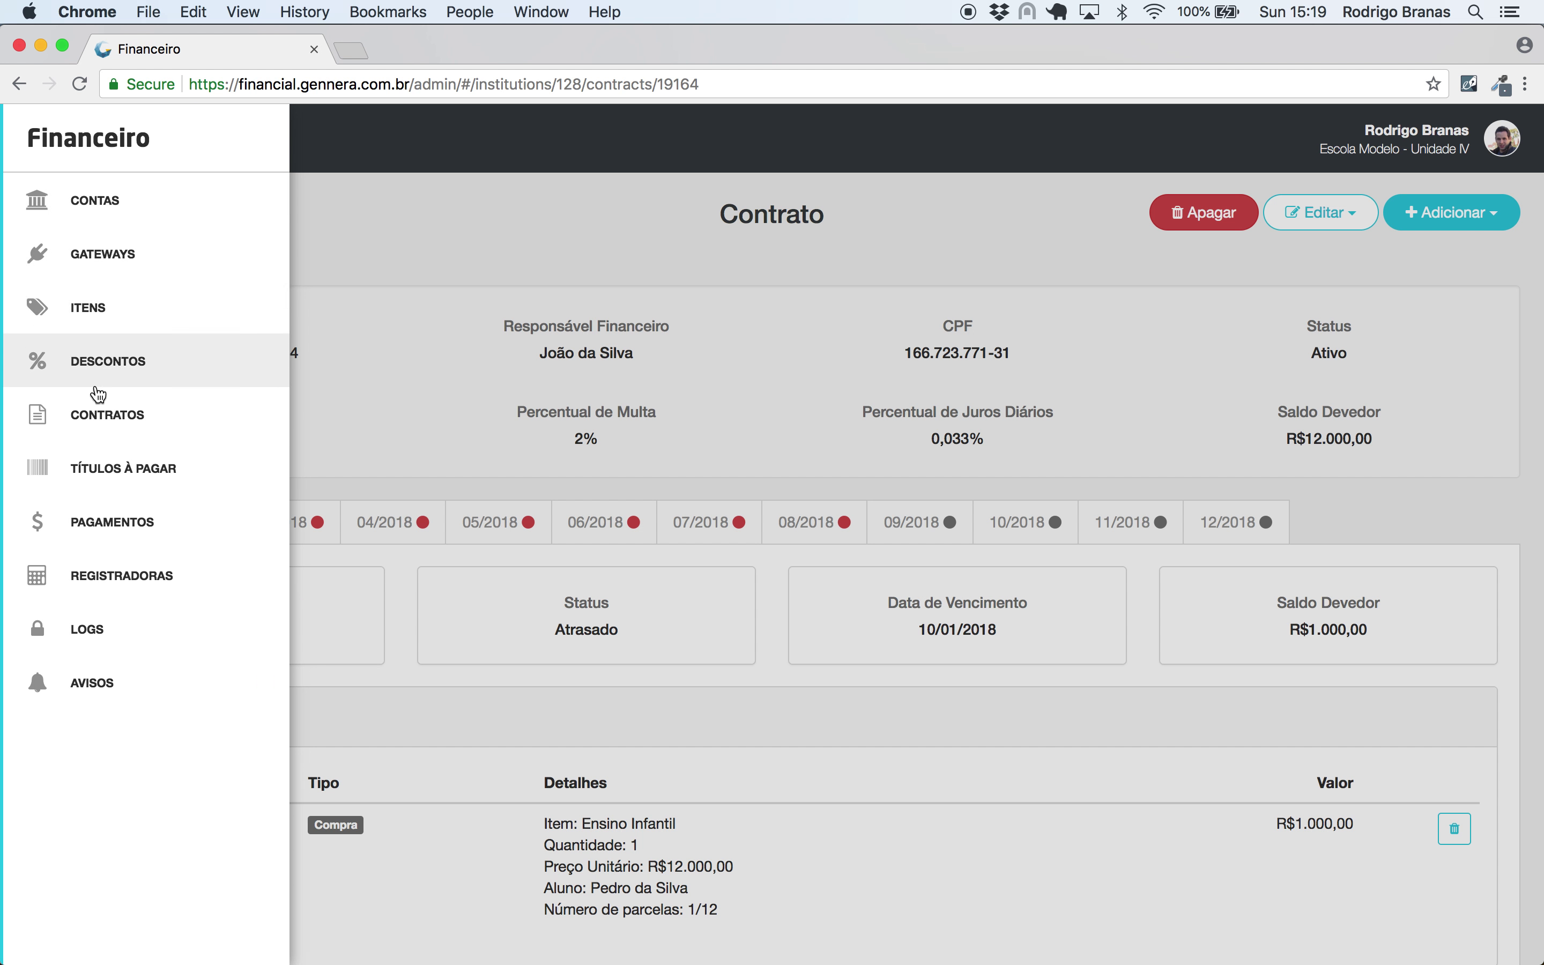
click(118, 576)
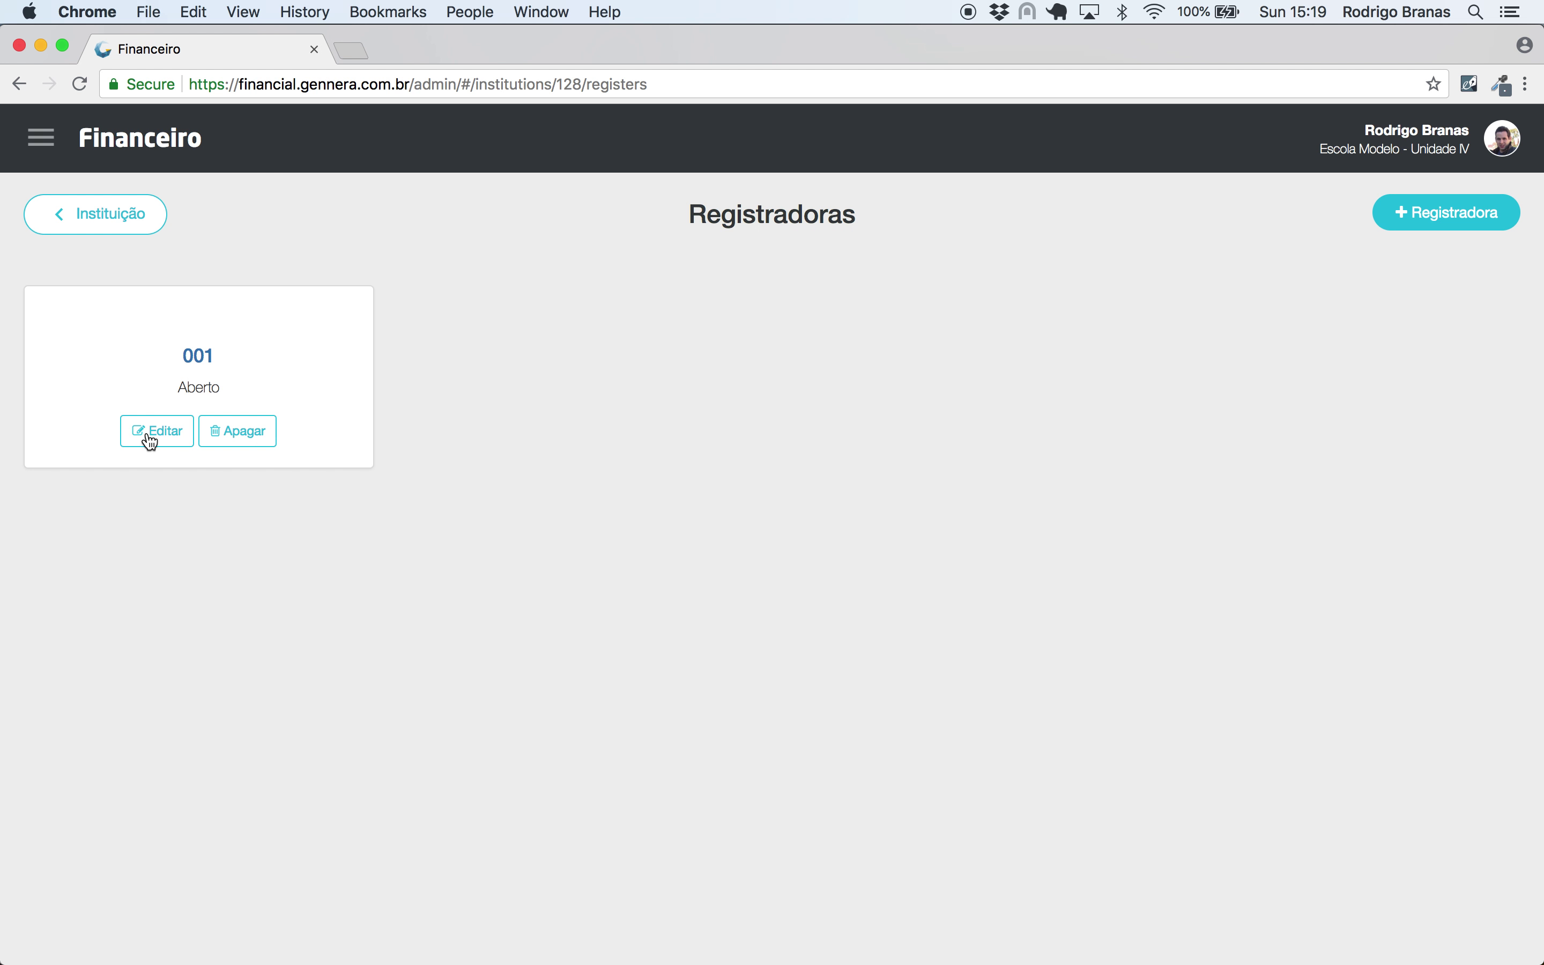
click(202, 358)
click(1469, 220)
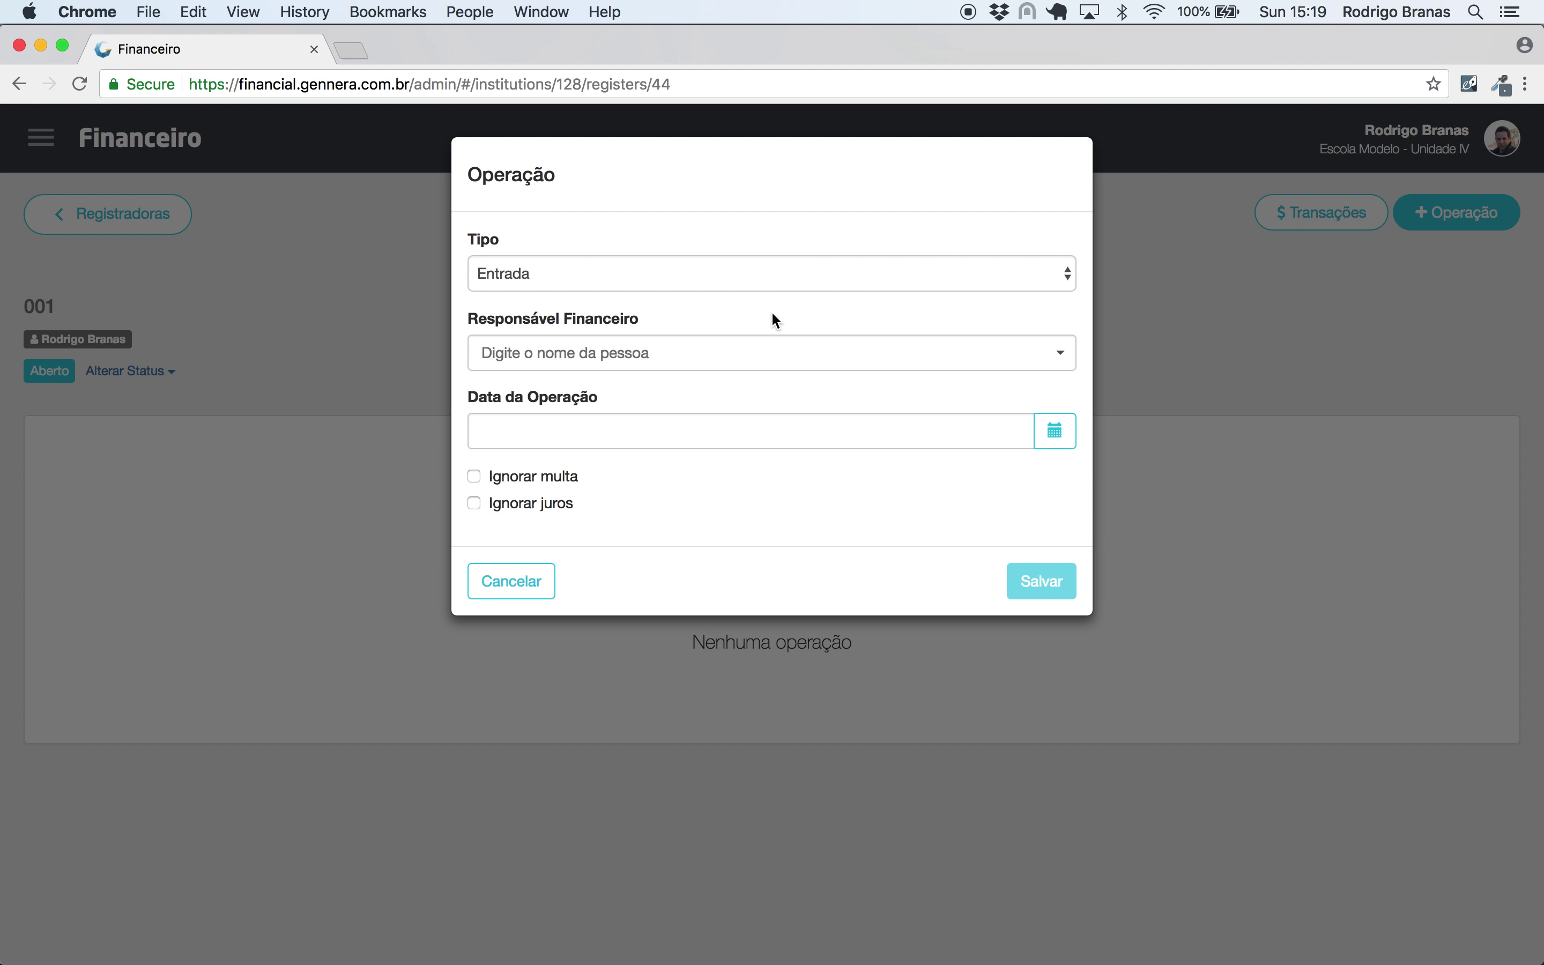
click(658, 368)
text(joão)
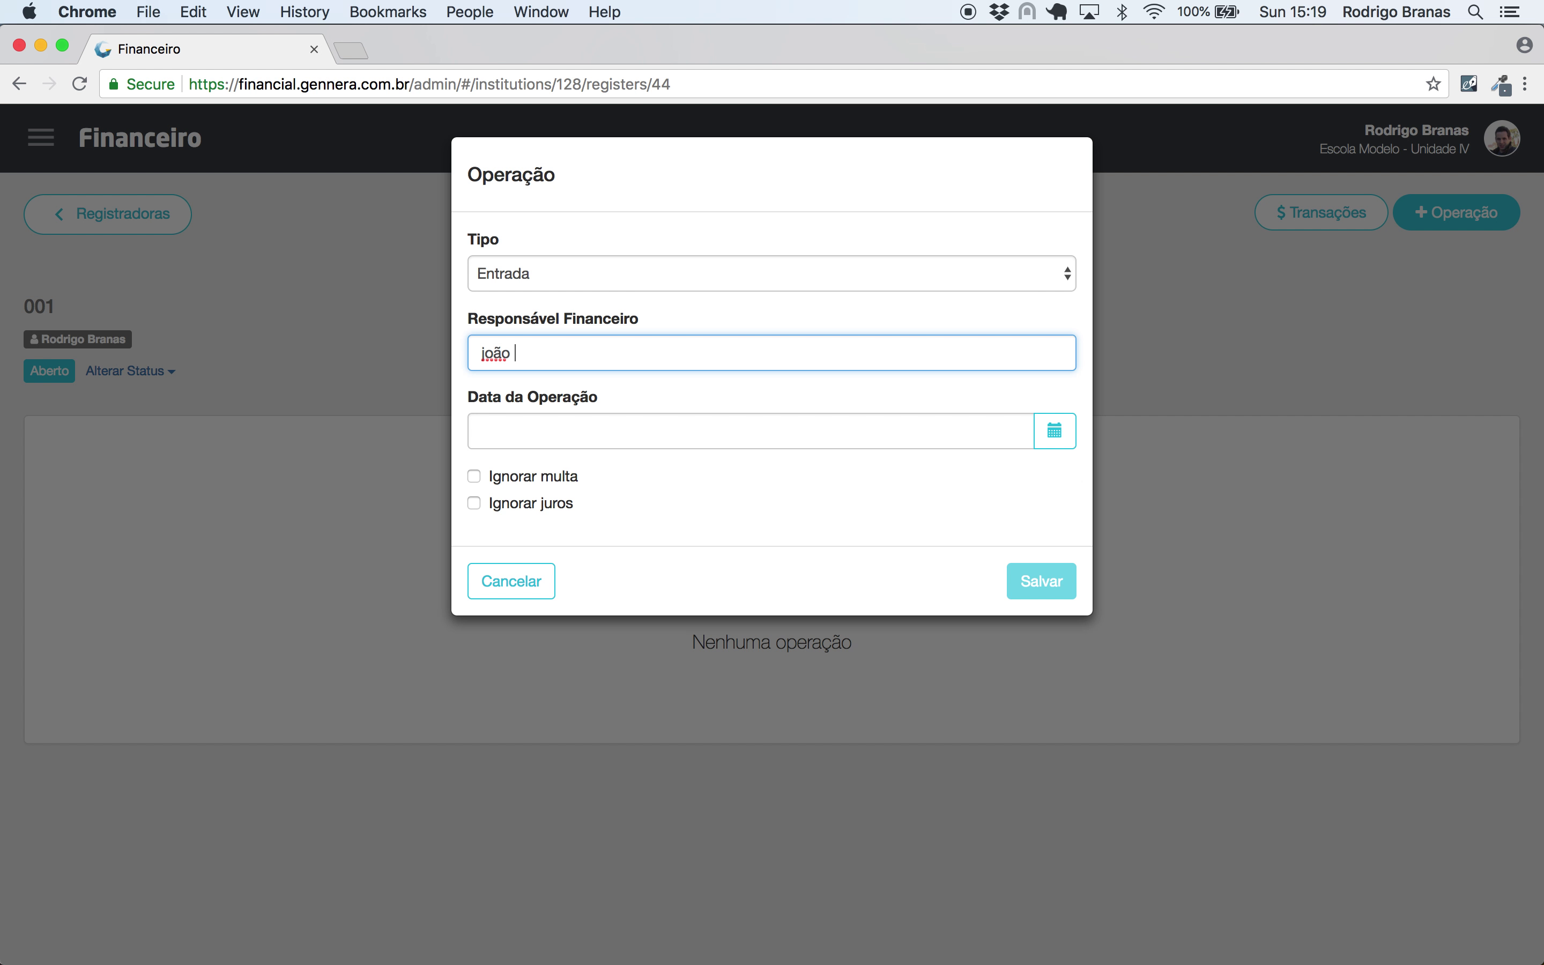
click(655, 403)
click(1057, 580)
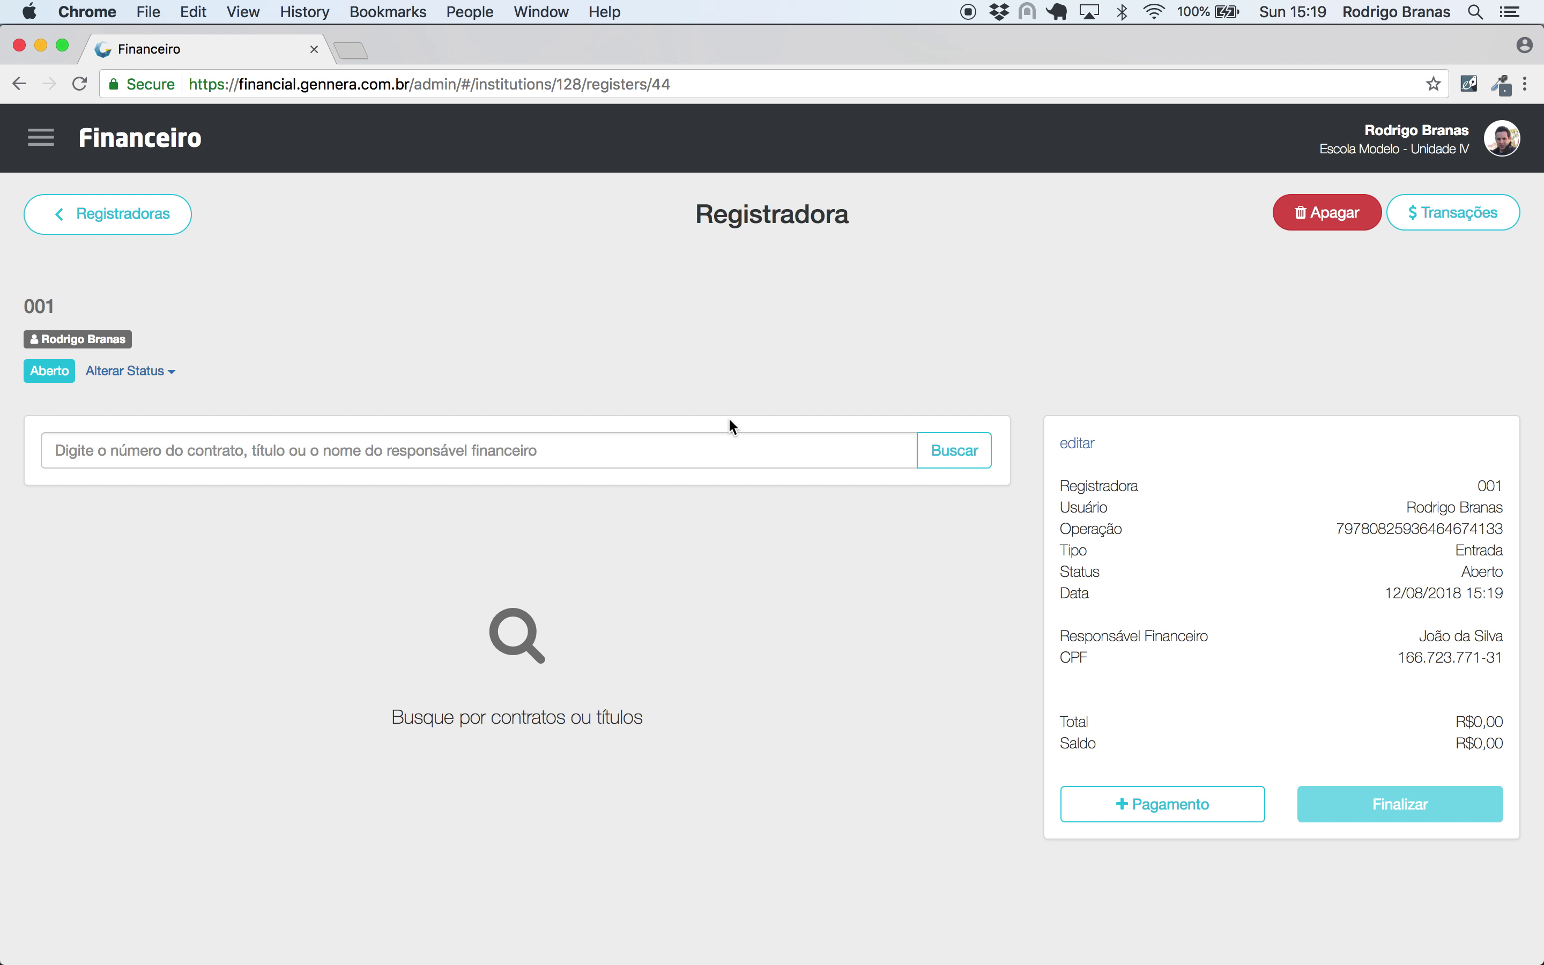
- Search by the pasted contract number and add invoices 1/2018 and 2/2018, totalling R$2.171,01
key(super+v)
click(977, 450)
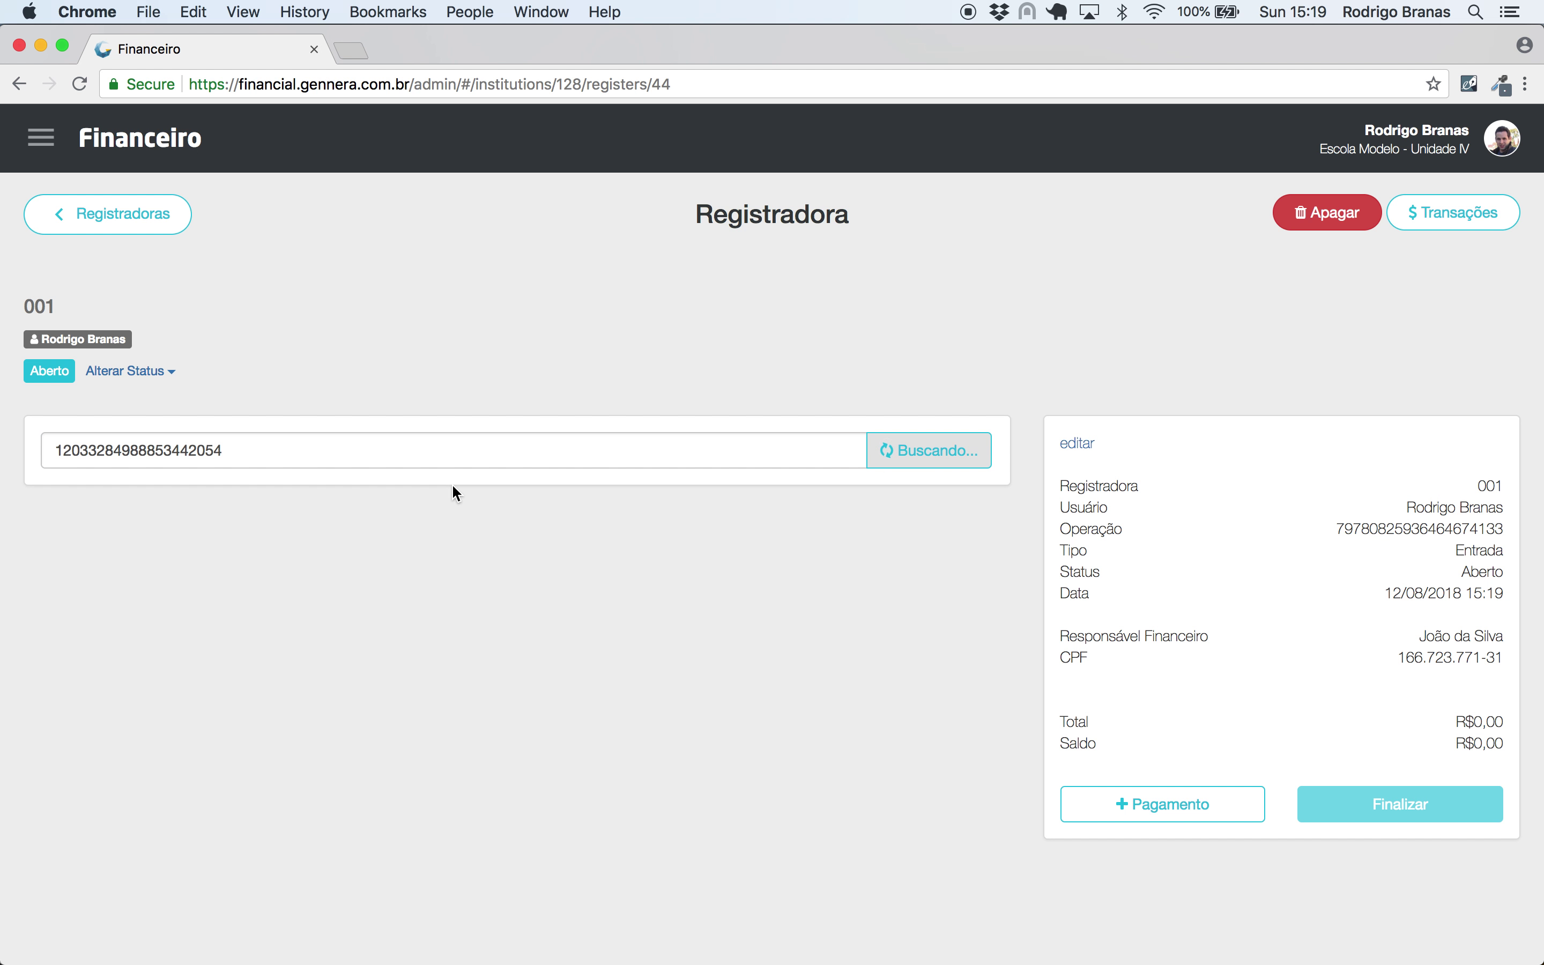
scroll(451, 491, down, 5)
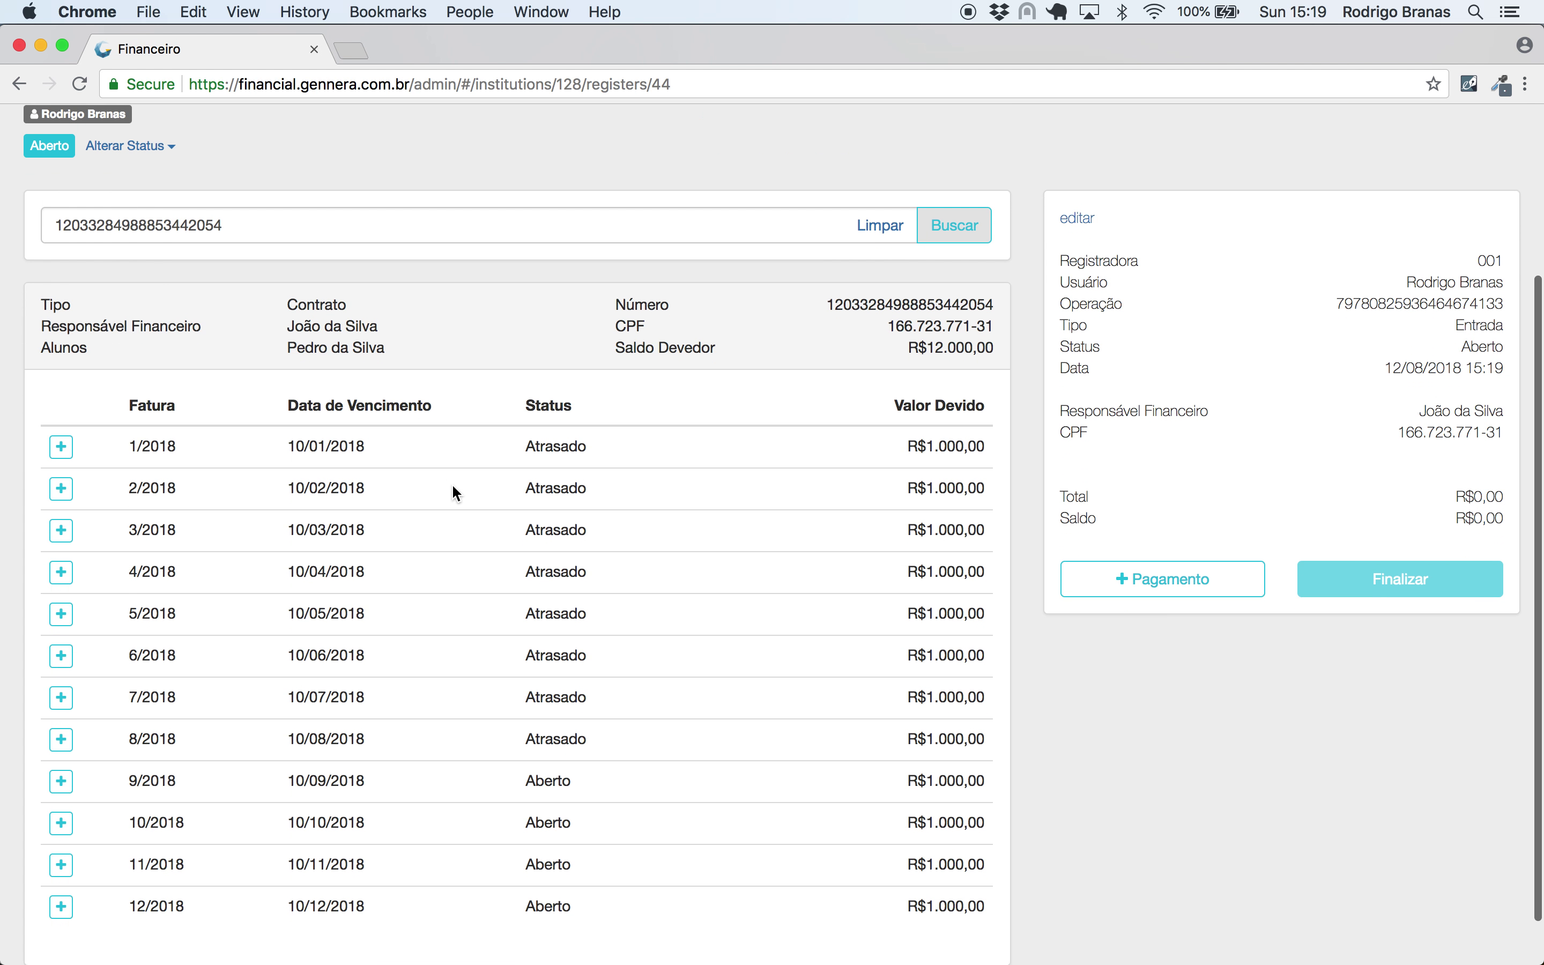
click(69, 413)
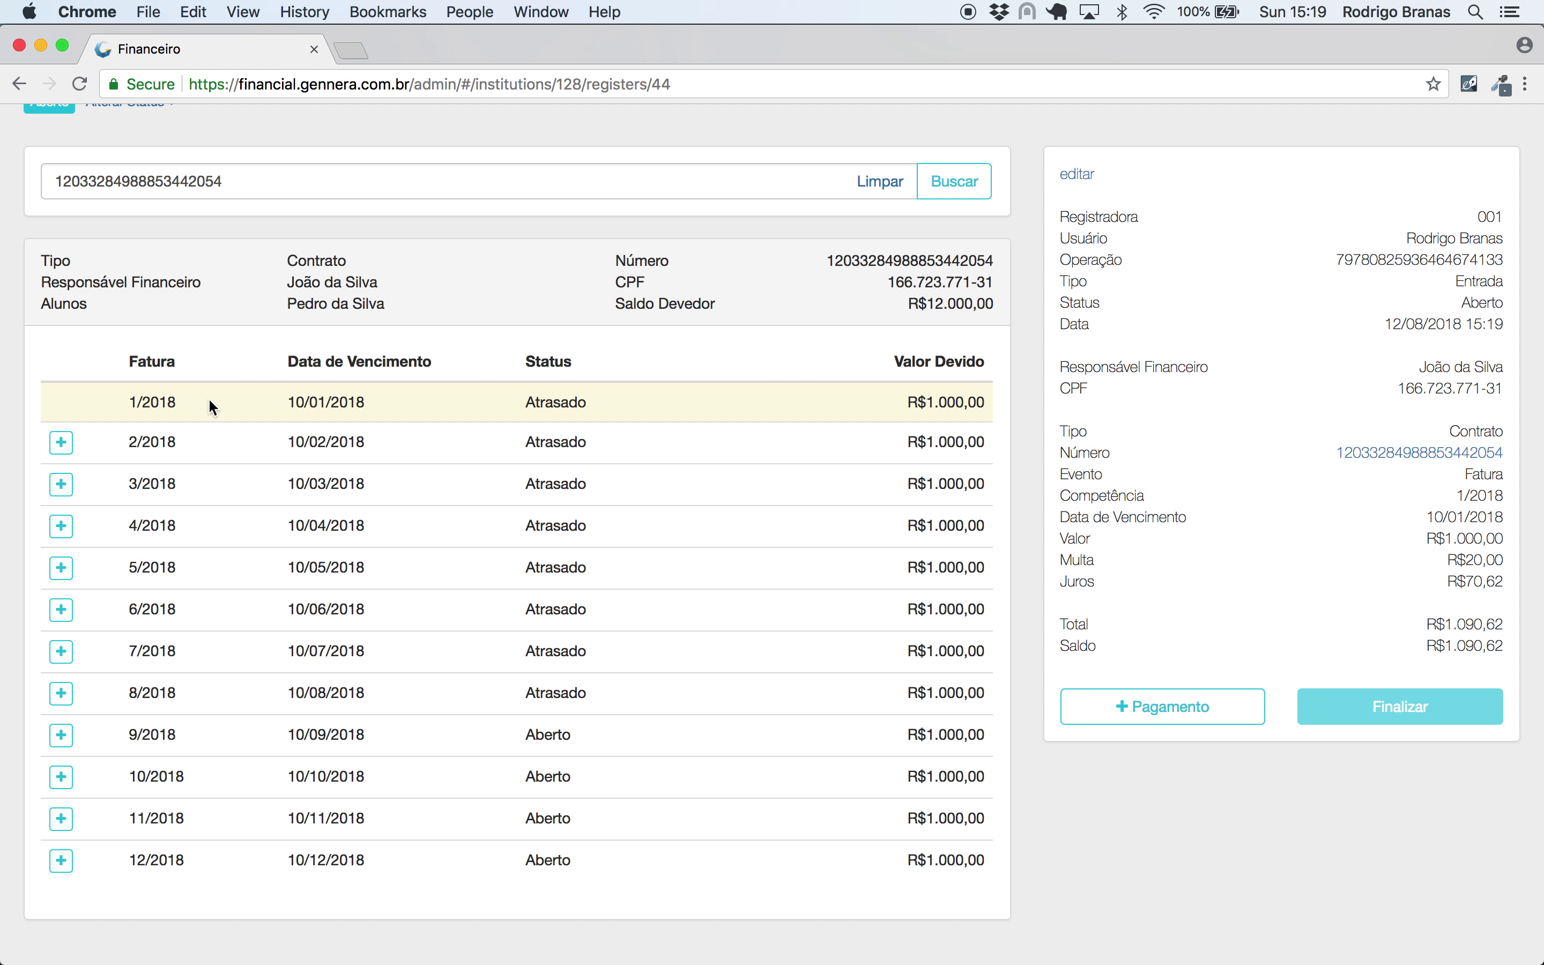
click(61, 444)
scroll(1435, 350, down, 1)
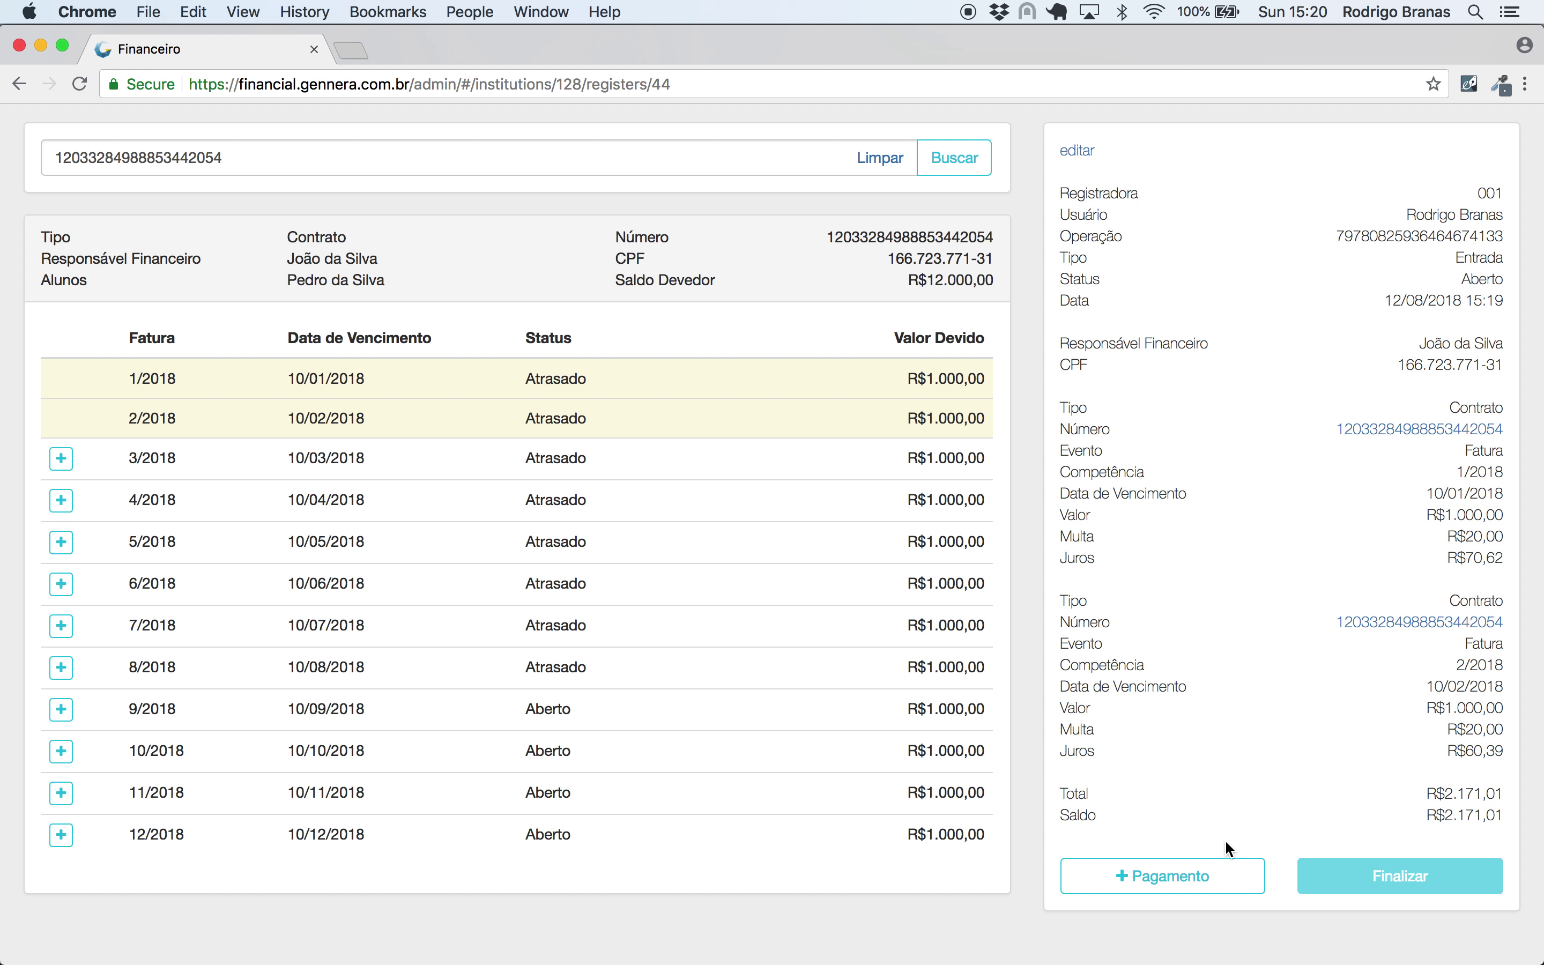
click(1188, 873)
- Record a R$1.000,00 Dinheiro payment on the operation
click(578, 272)
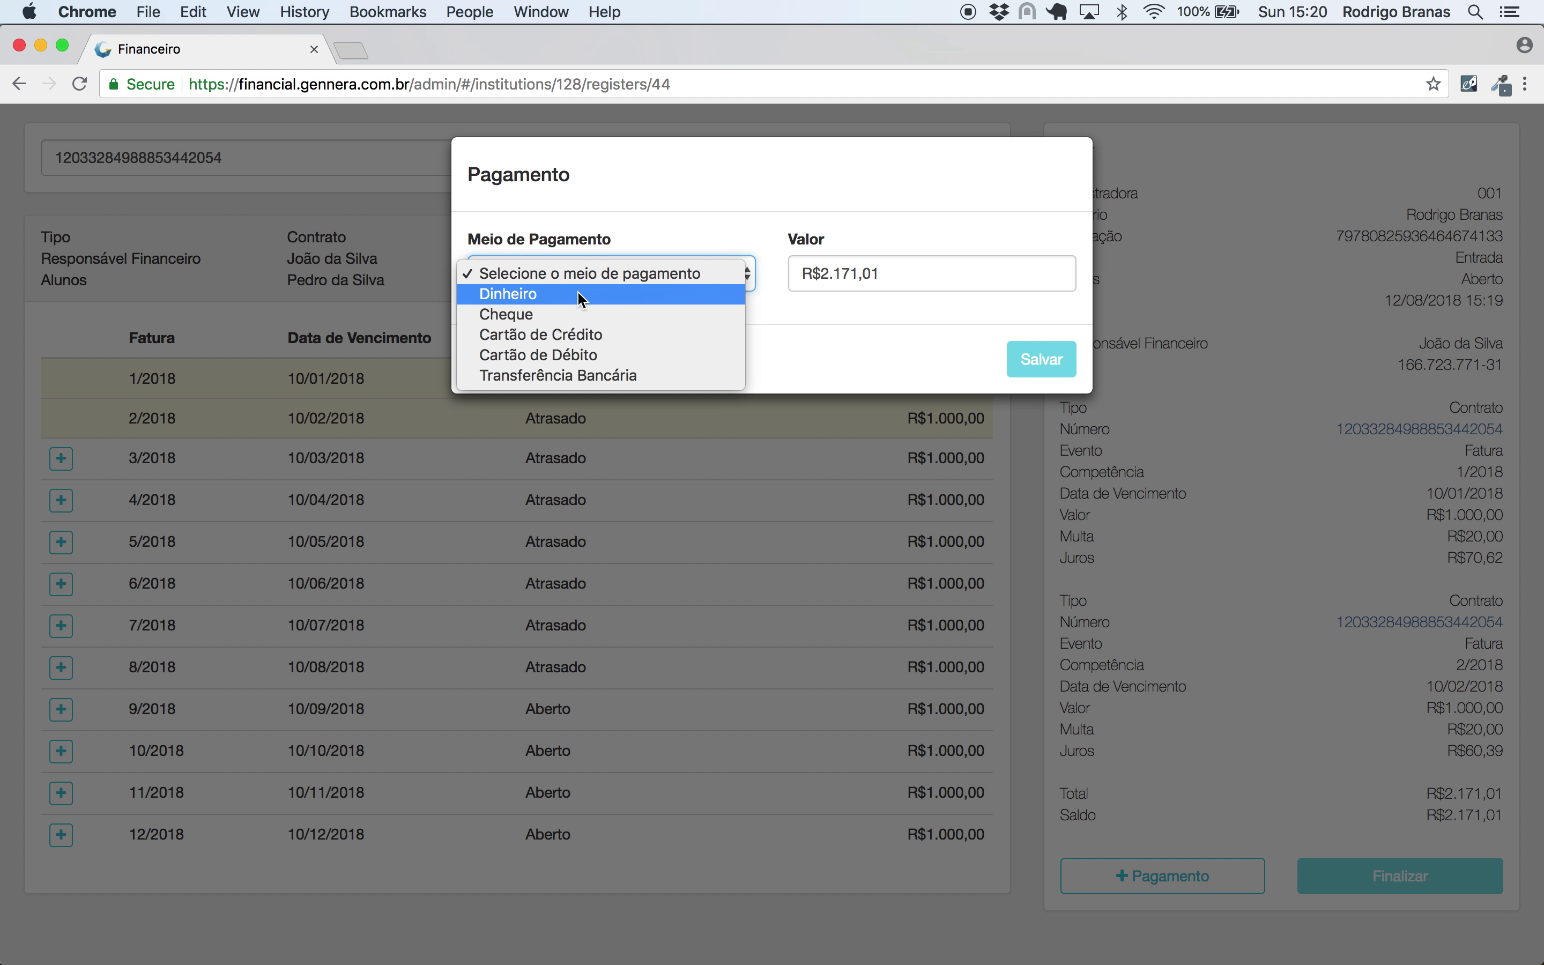
click(578, 291)
double_click(912, 279)
text(100000)
click(1042, 359)
scroll(1467, 832, down, 3)
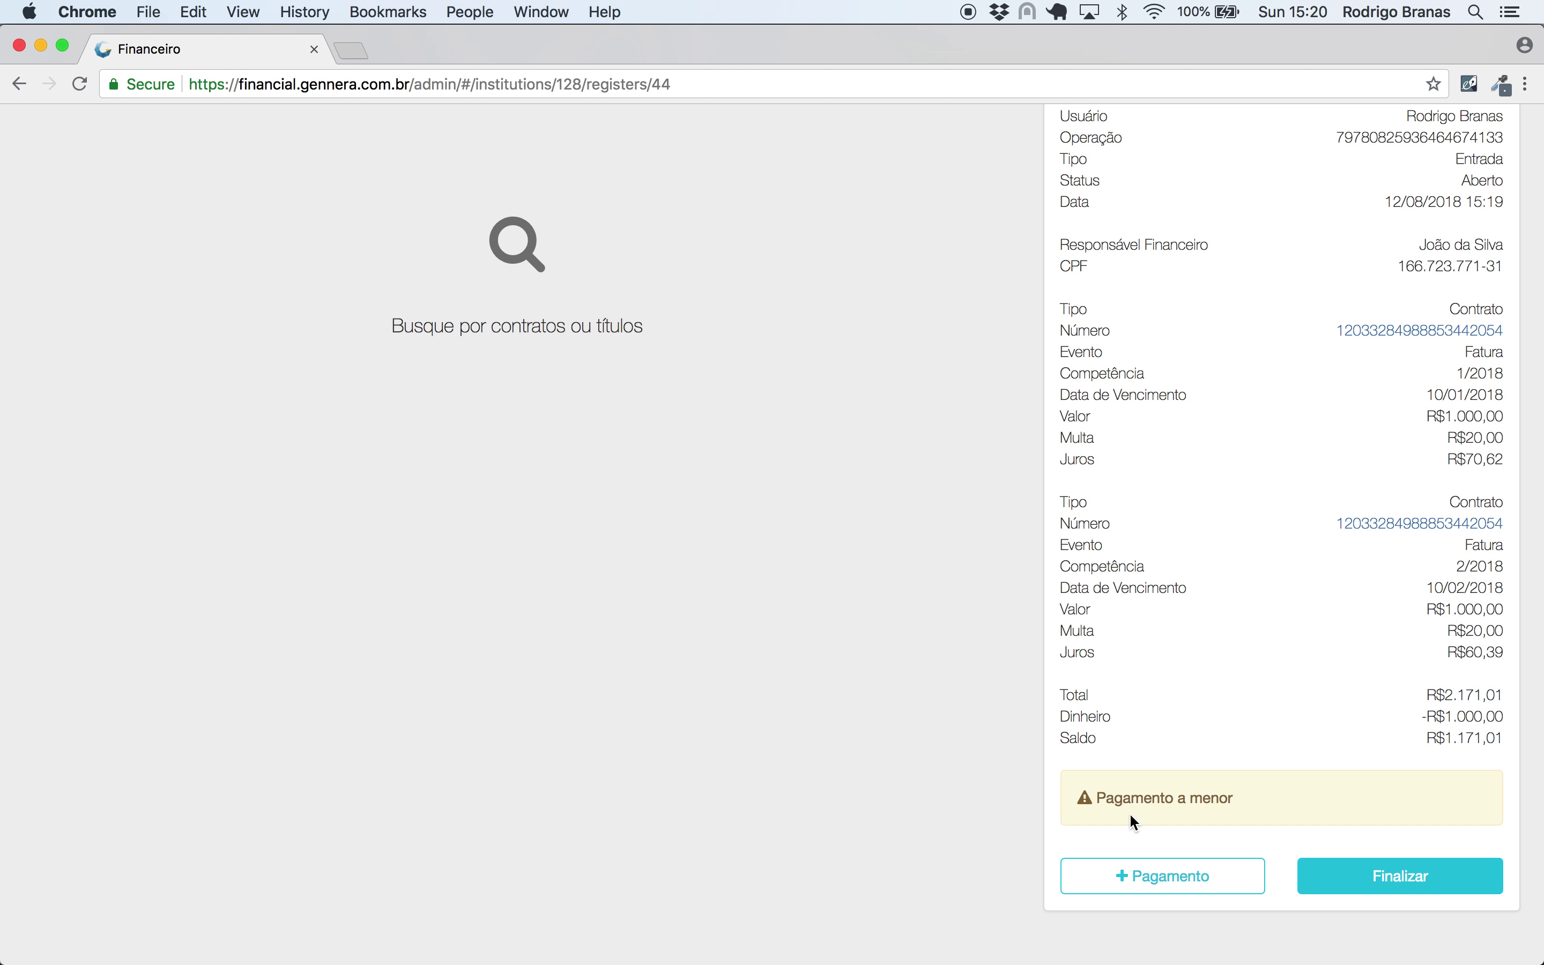
- Start a Cheque payment from 001 BCO DO BRASIL S.A., cheque 12345, due 15/08/2018
click(1180, 876)
click(677, 276)
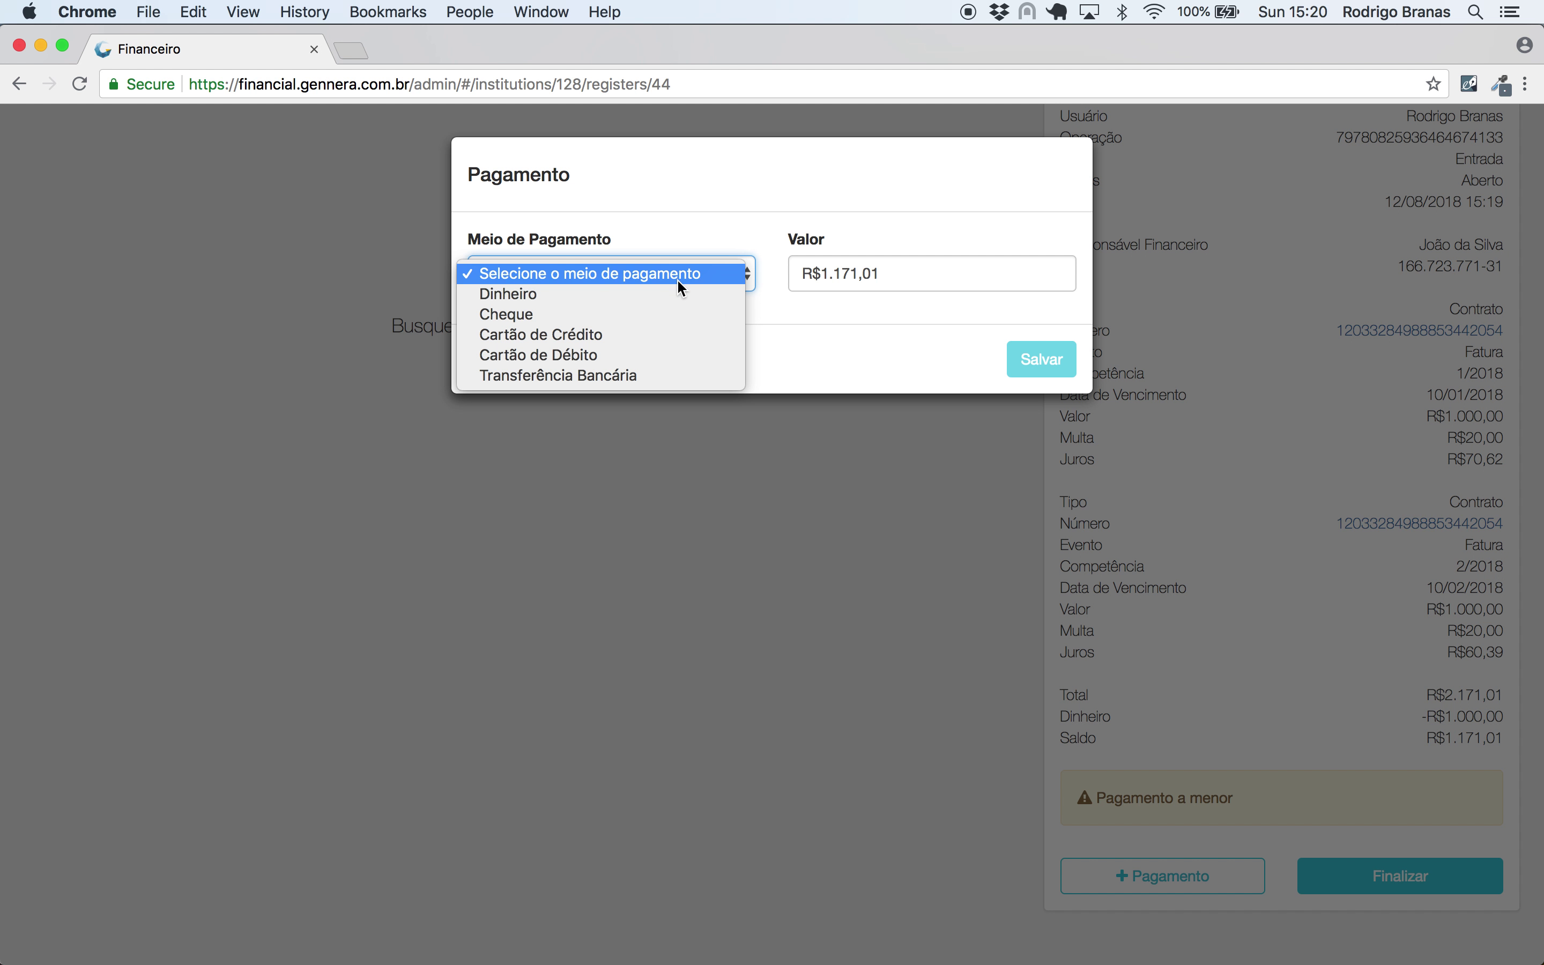
click(679, 316)
click(628, 353)
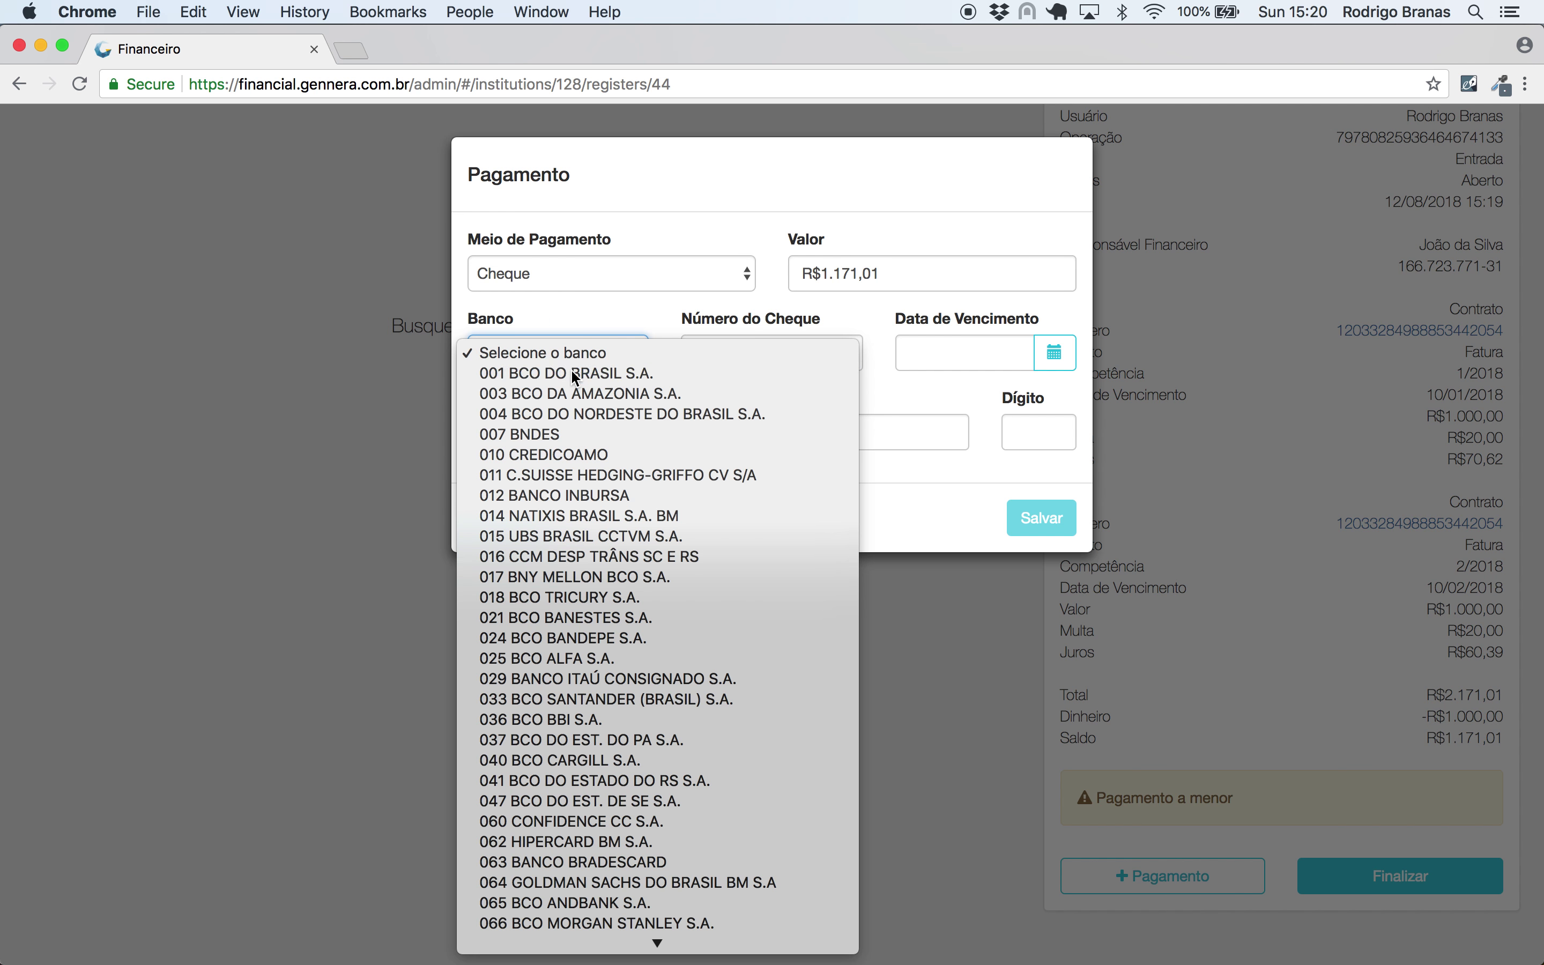
click(639, 374)
click(789, 355)
text(12345)
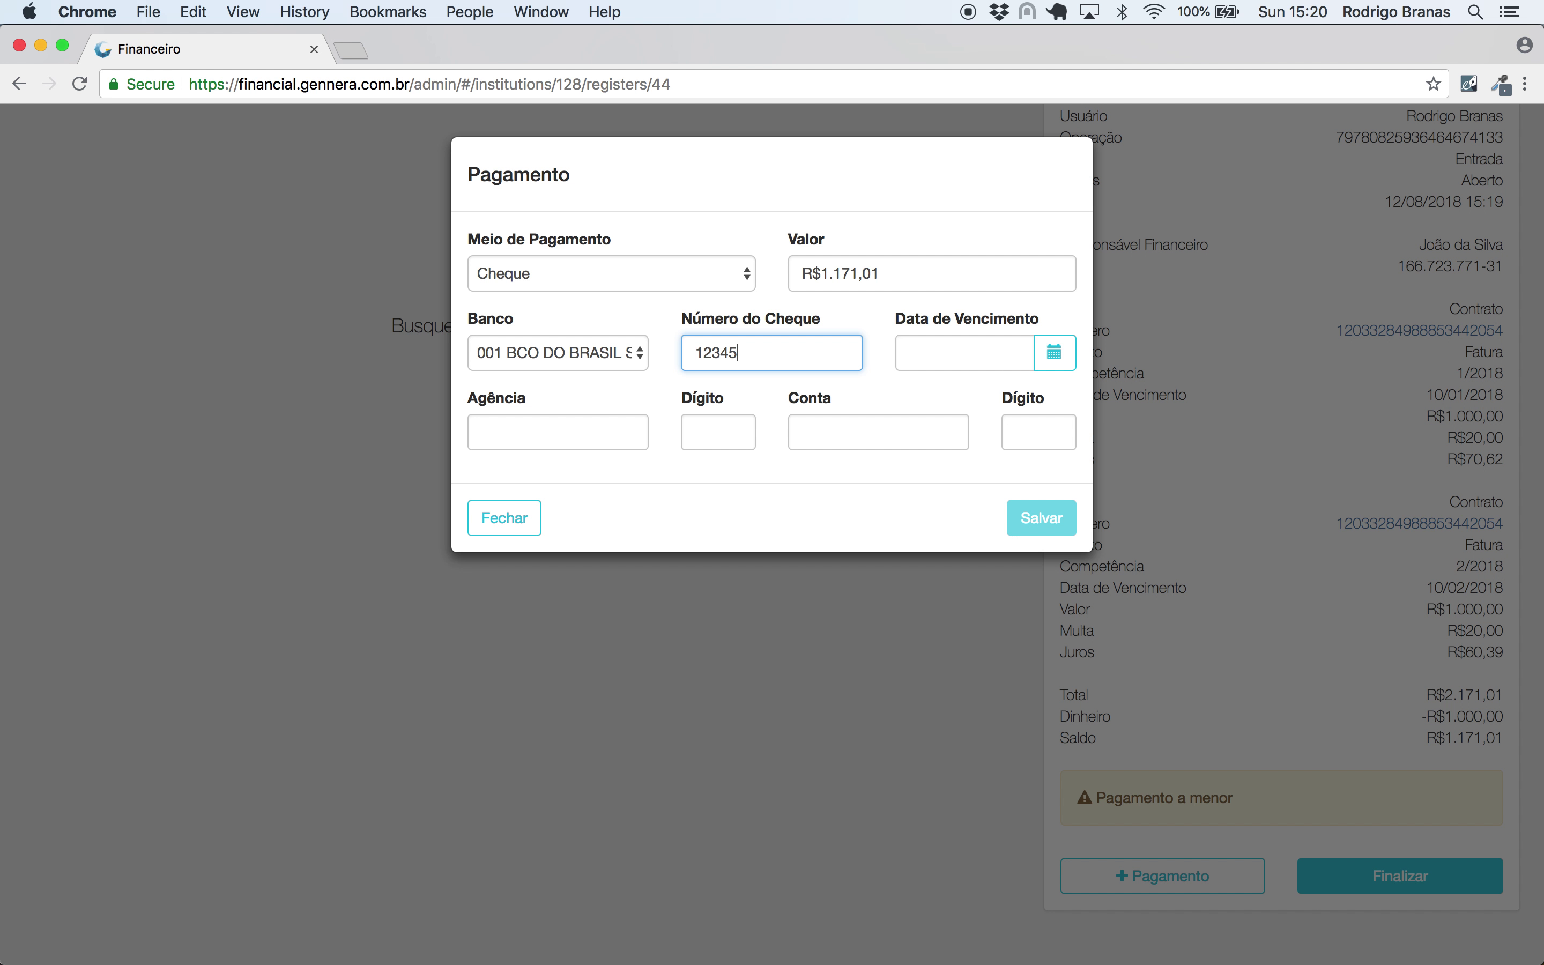
click(920, 362)
click(1079, 373)
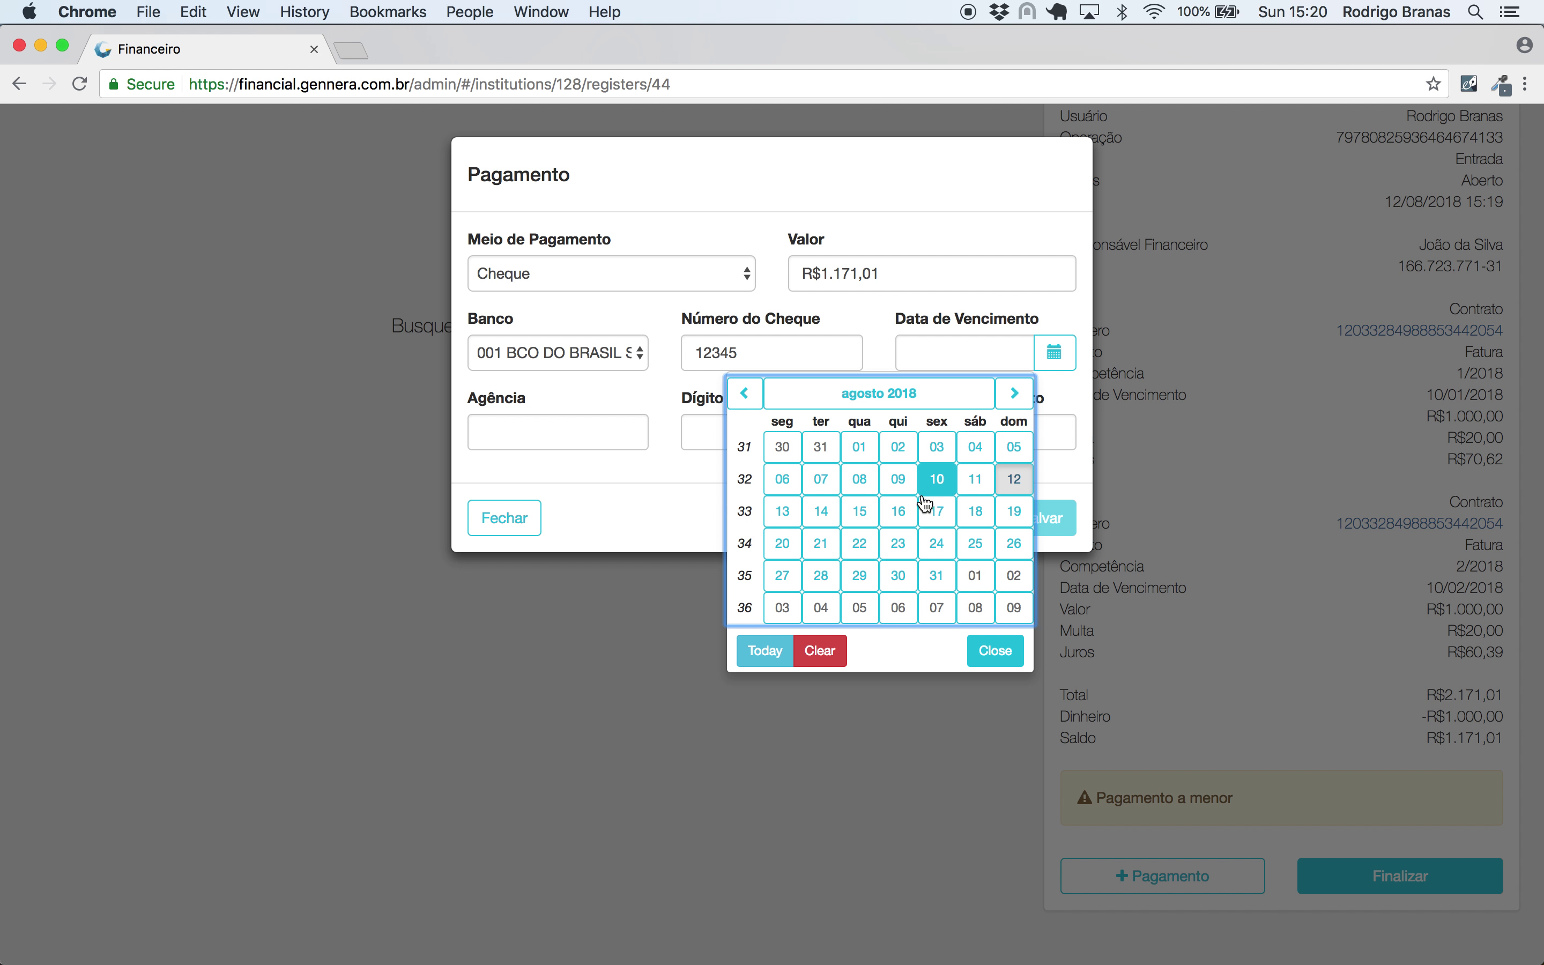
click(856, 510)
- Enter the cheque's agency and account details, save it, and finalise the operation
click(570, 424)
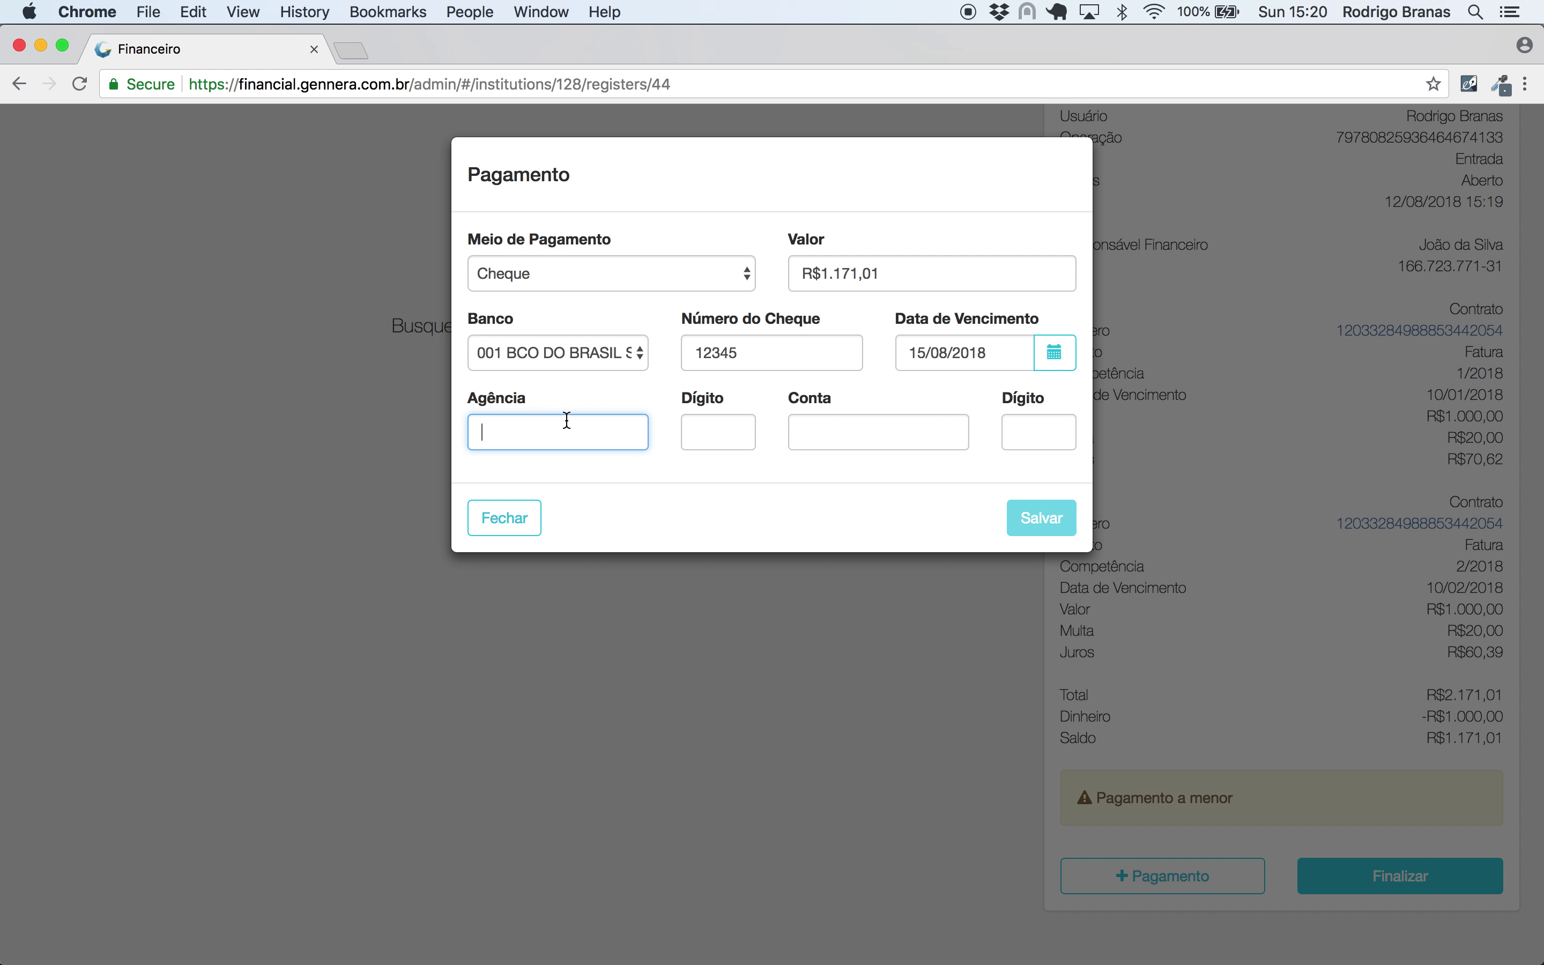
key(Tab)
click(833, 441)
text(9887)
click(1020, 437)
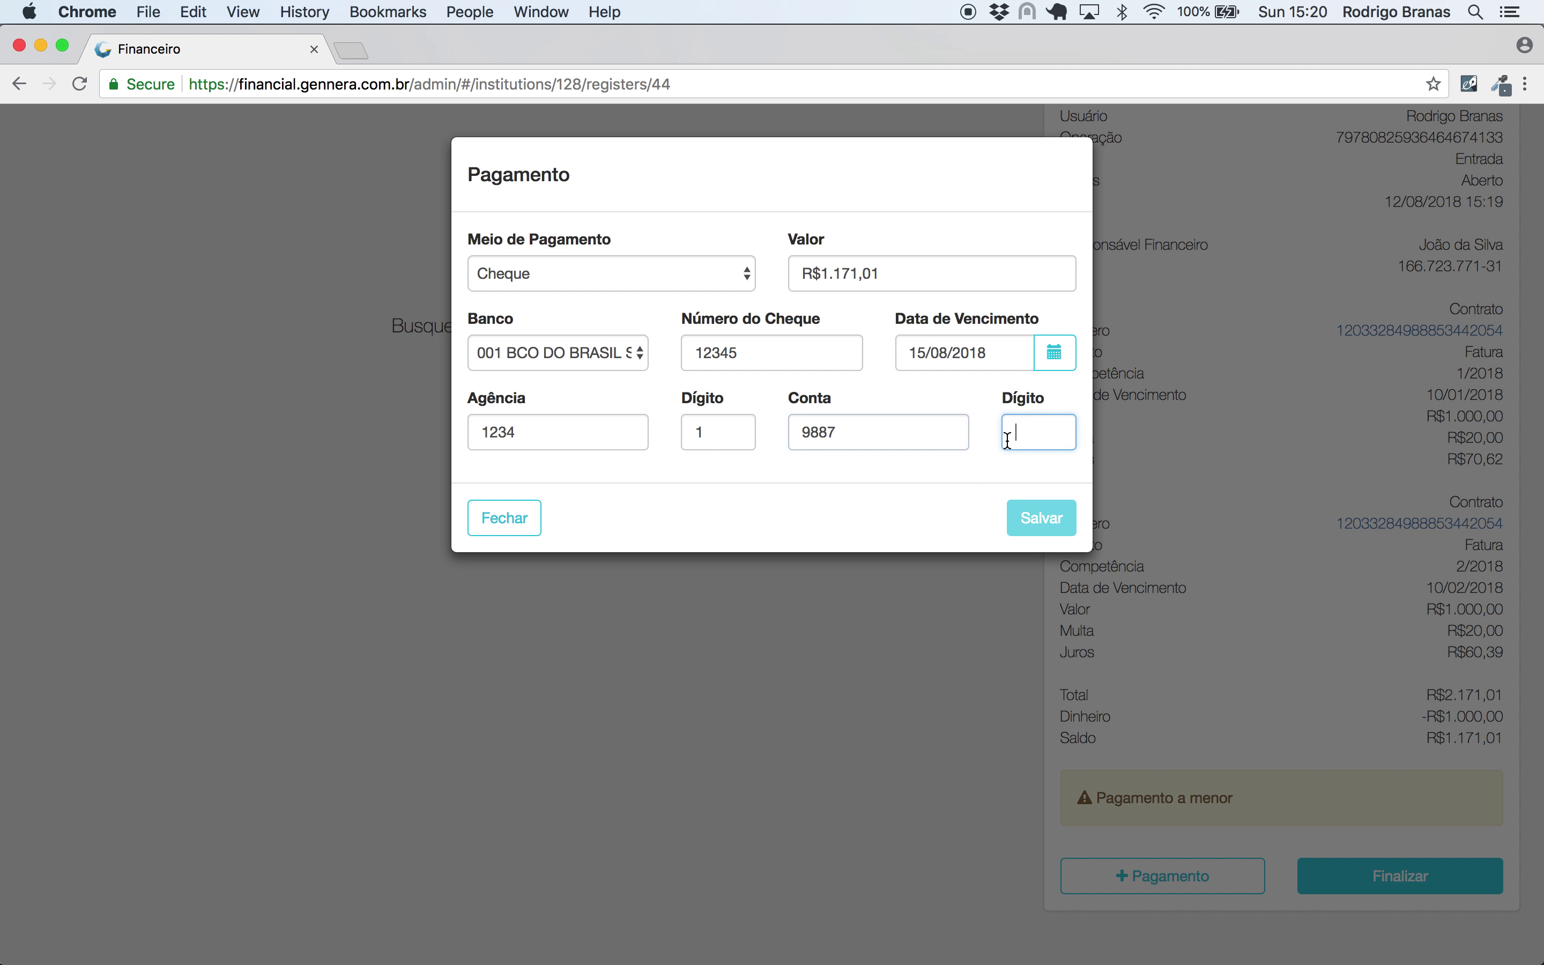
text(7)
click(1039, 530)
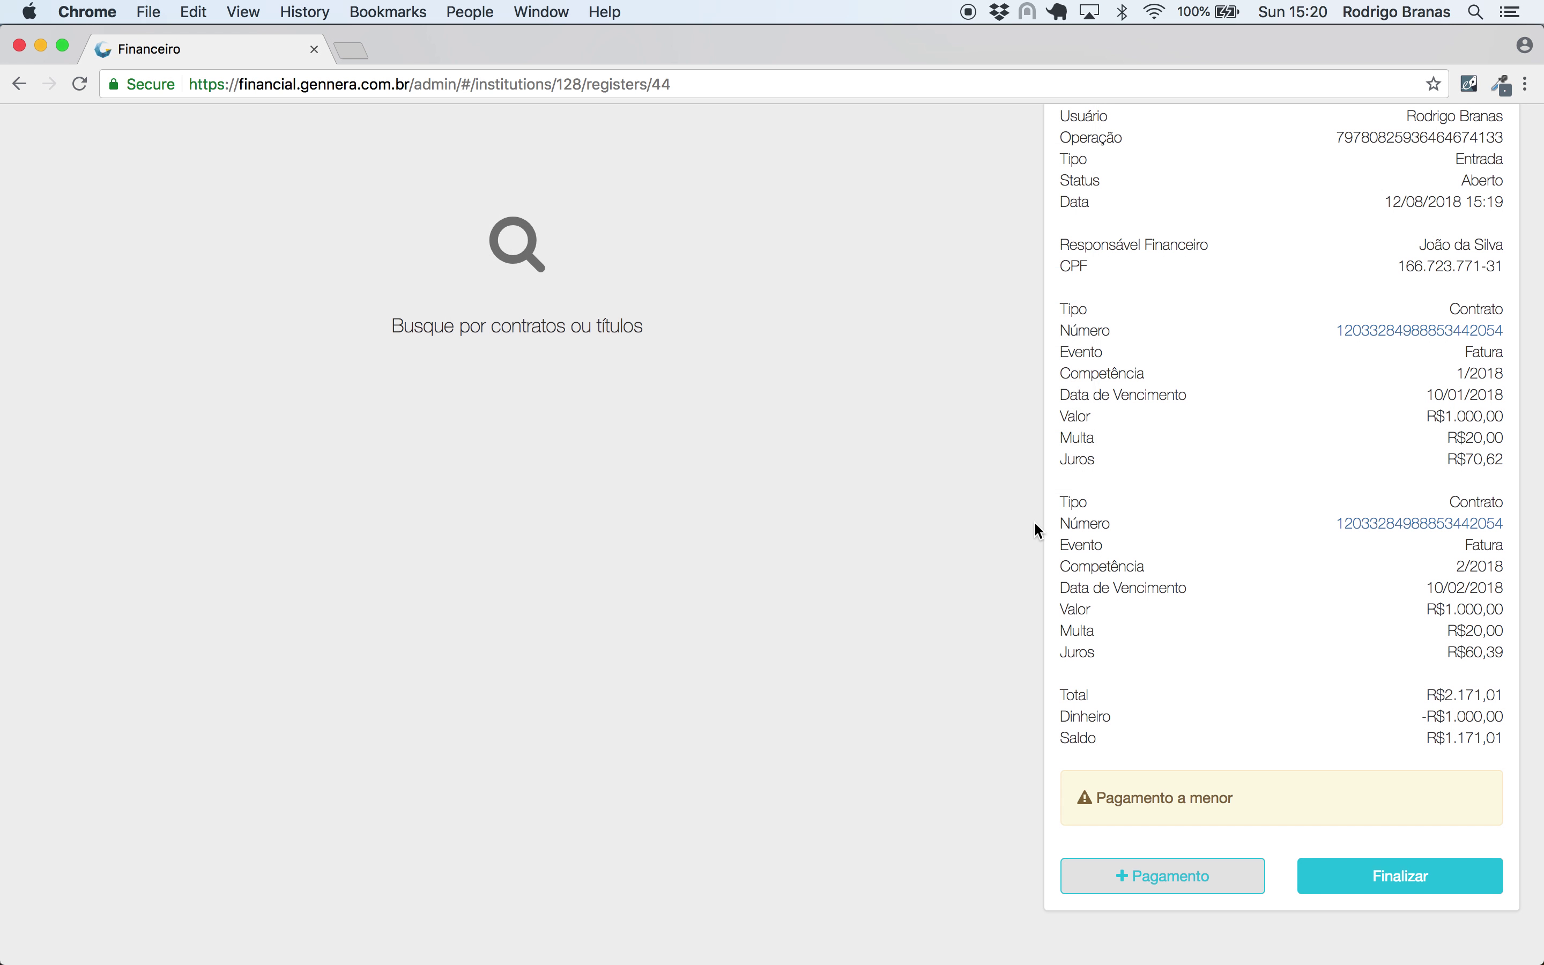
click(1360, 877)
click(1026, 329)
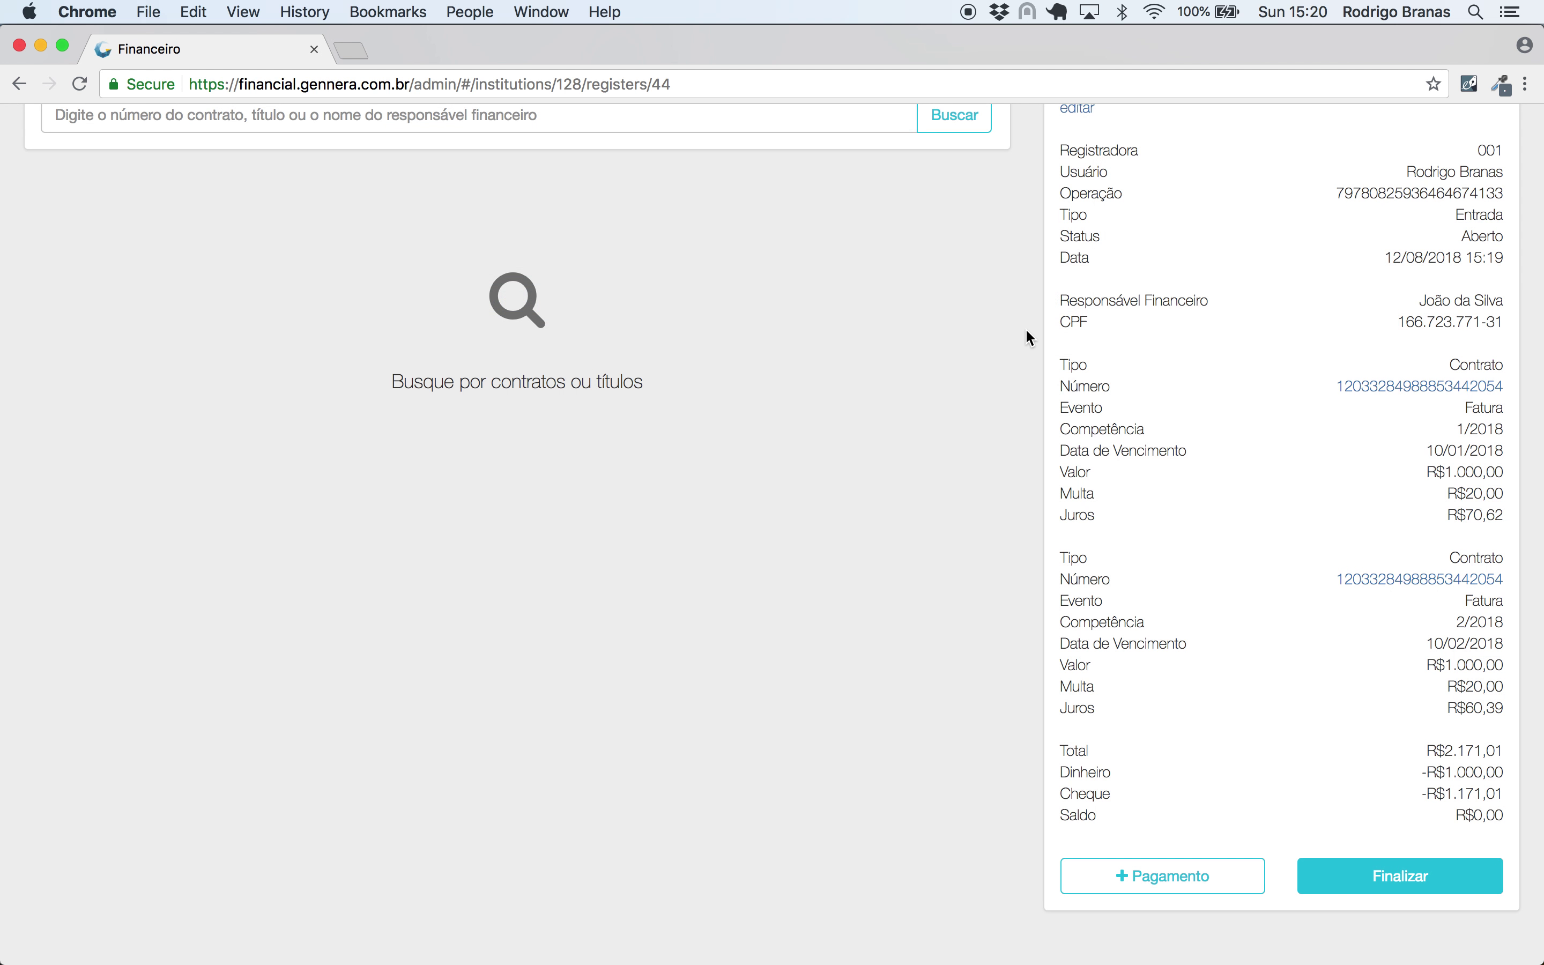
- In Transações, note the R$1.171,01 cheque and R$1.500,00 cash totals, then open the 15:20 operation
click(1305, 215)
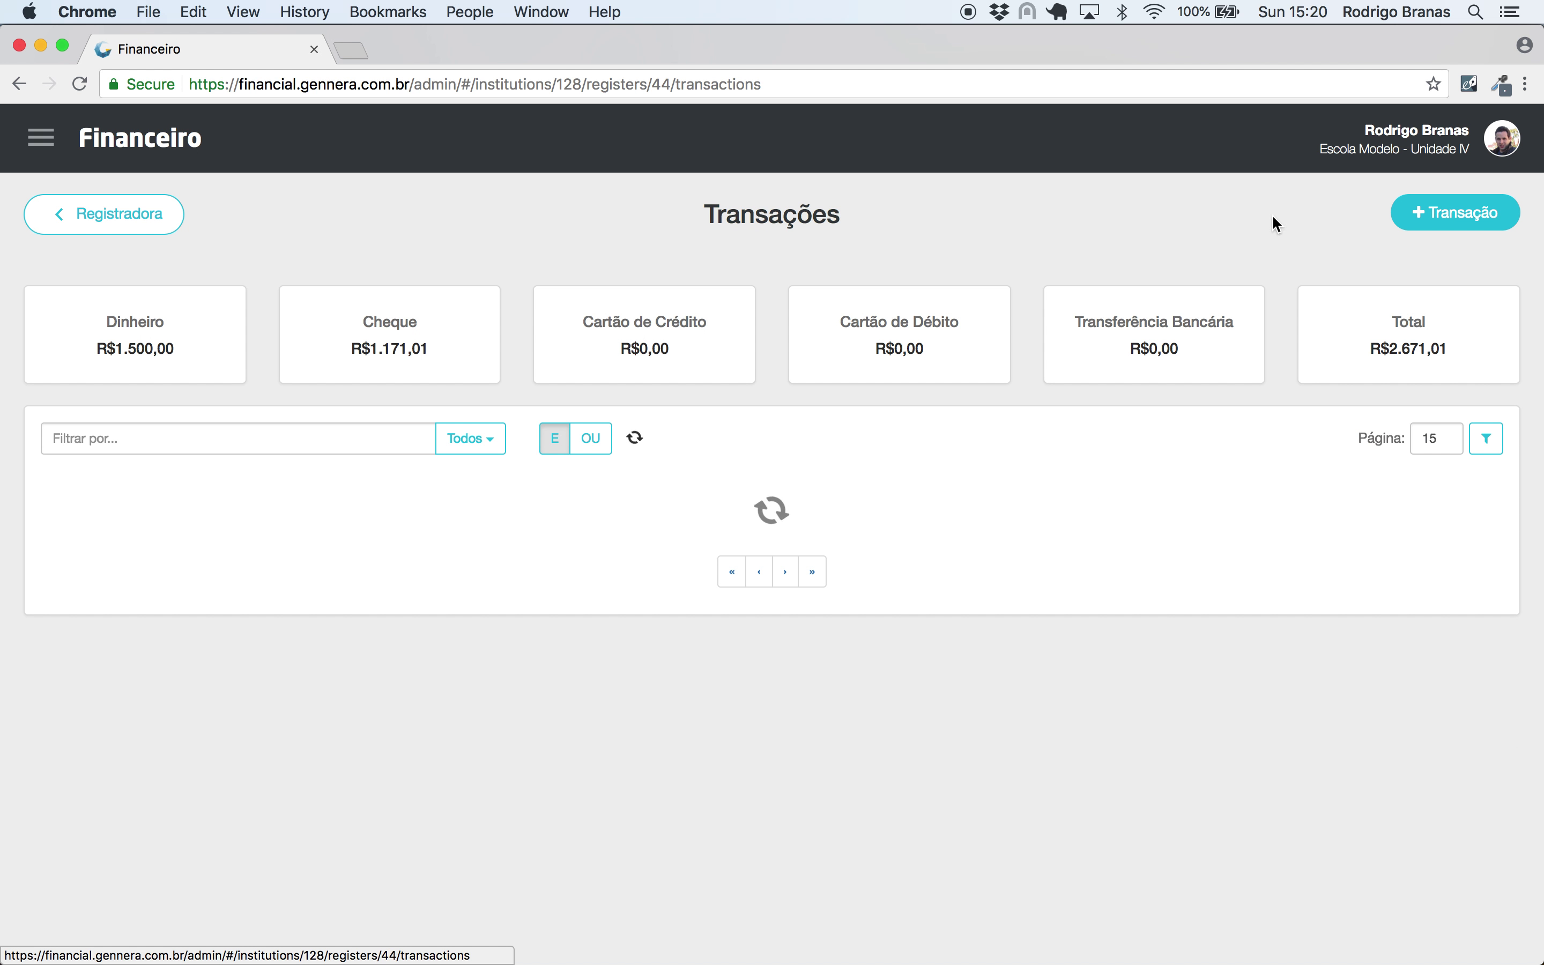
drag(436, 348, 343, 348)
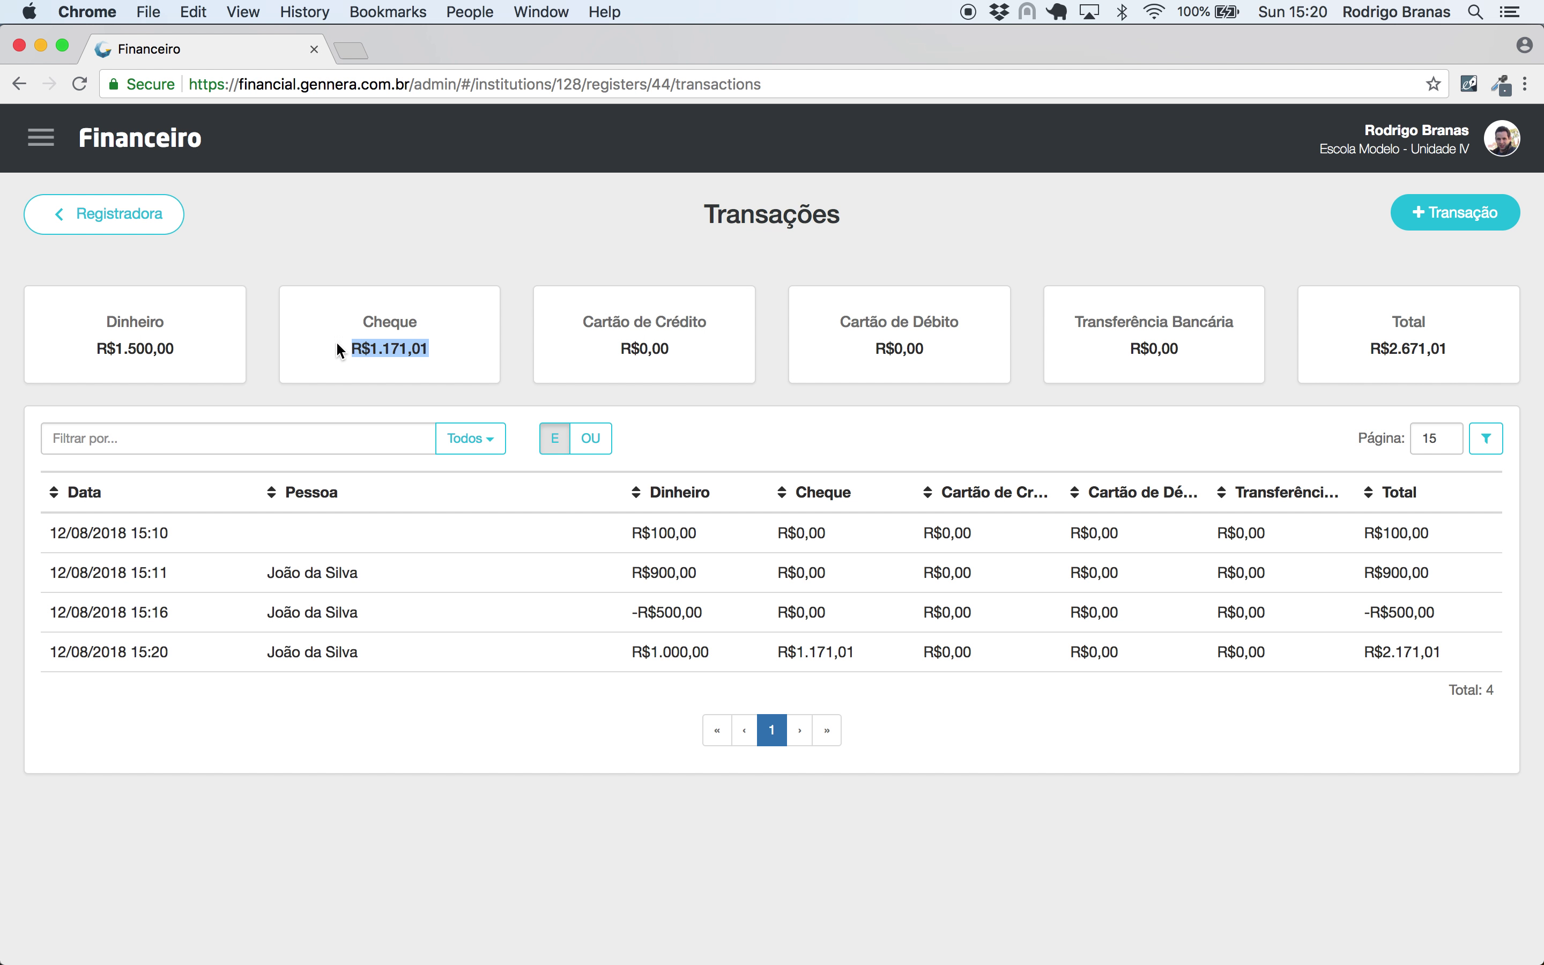
drag(182, 348, 91, 345)
click(310, 339)
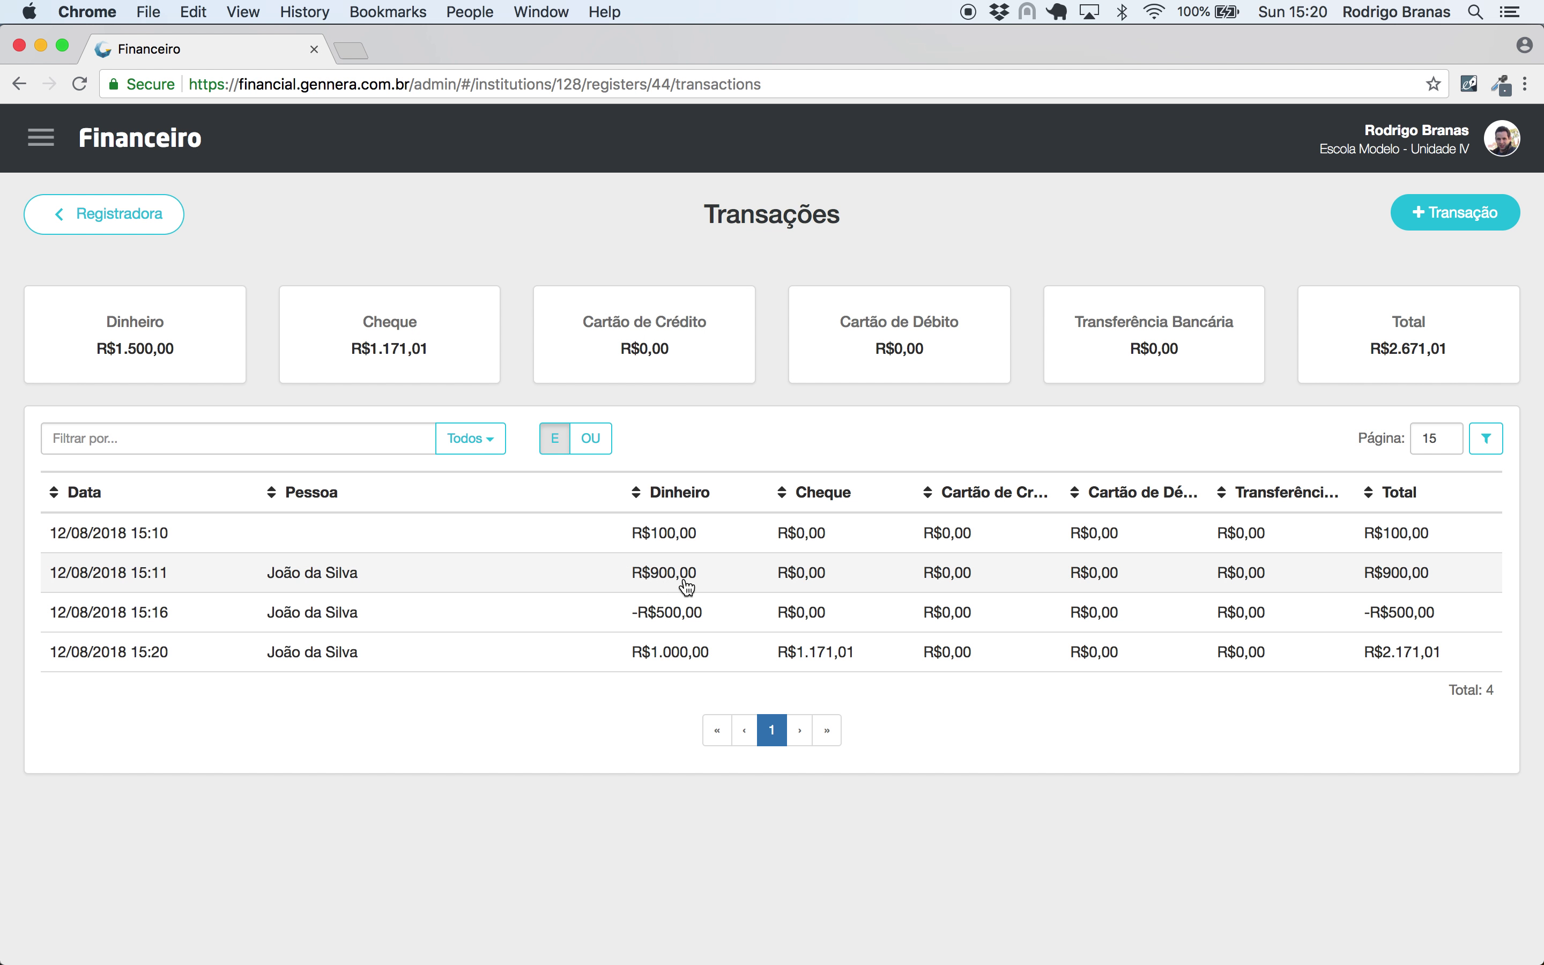
click(756, 646)
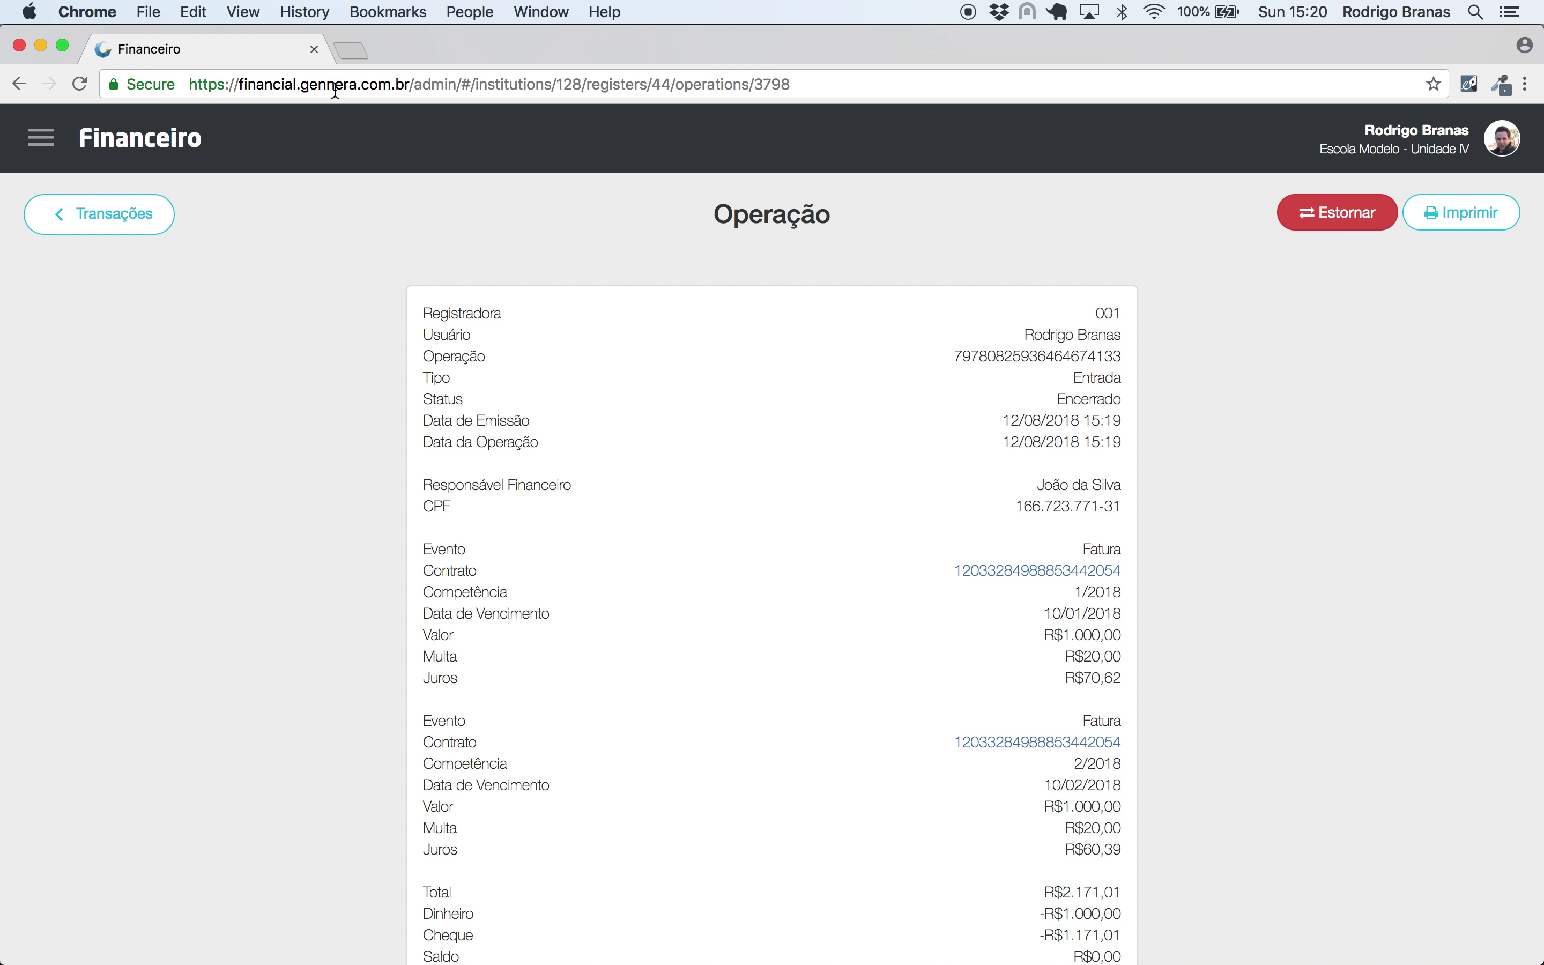
click(40, 137)
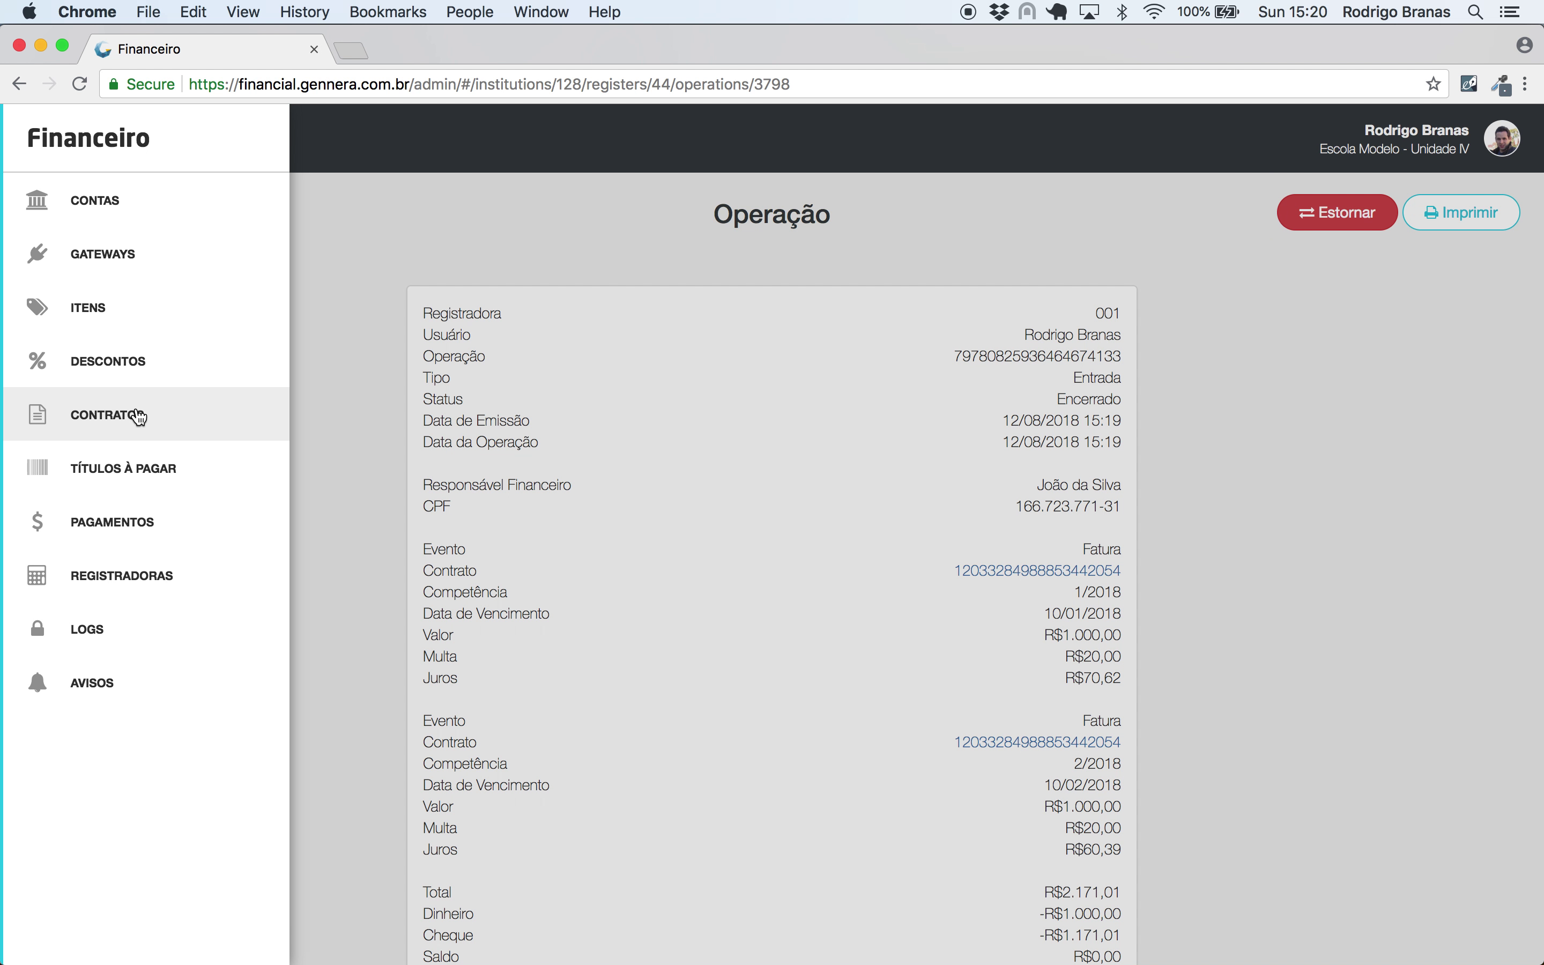
- Find the contract by pasting its number into the contracts filter and open it
click(131, 414)
click(374, 321)
key(super+v)
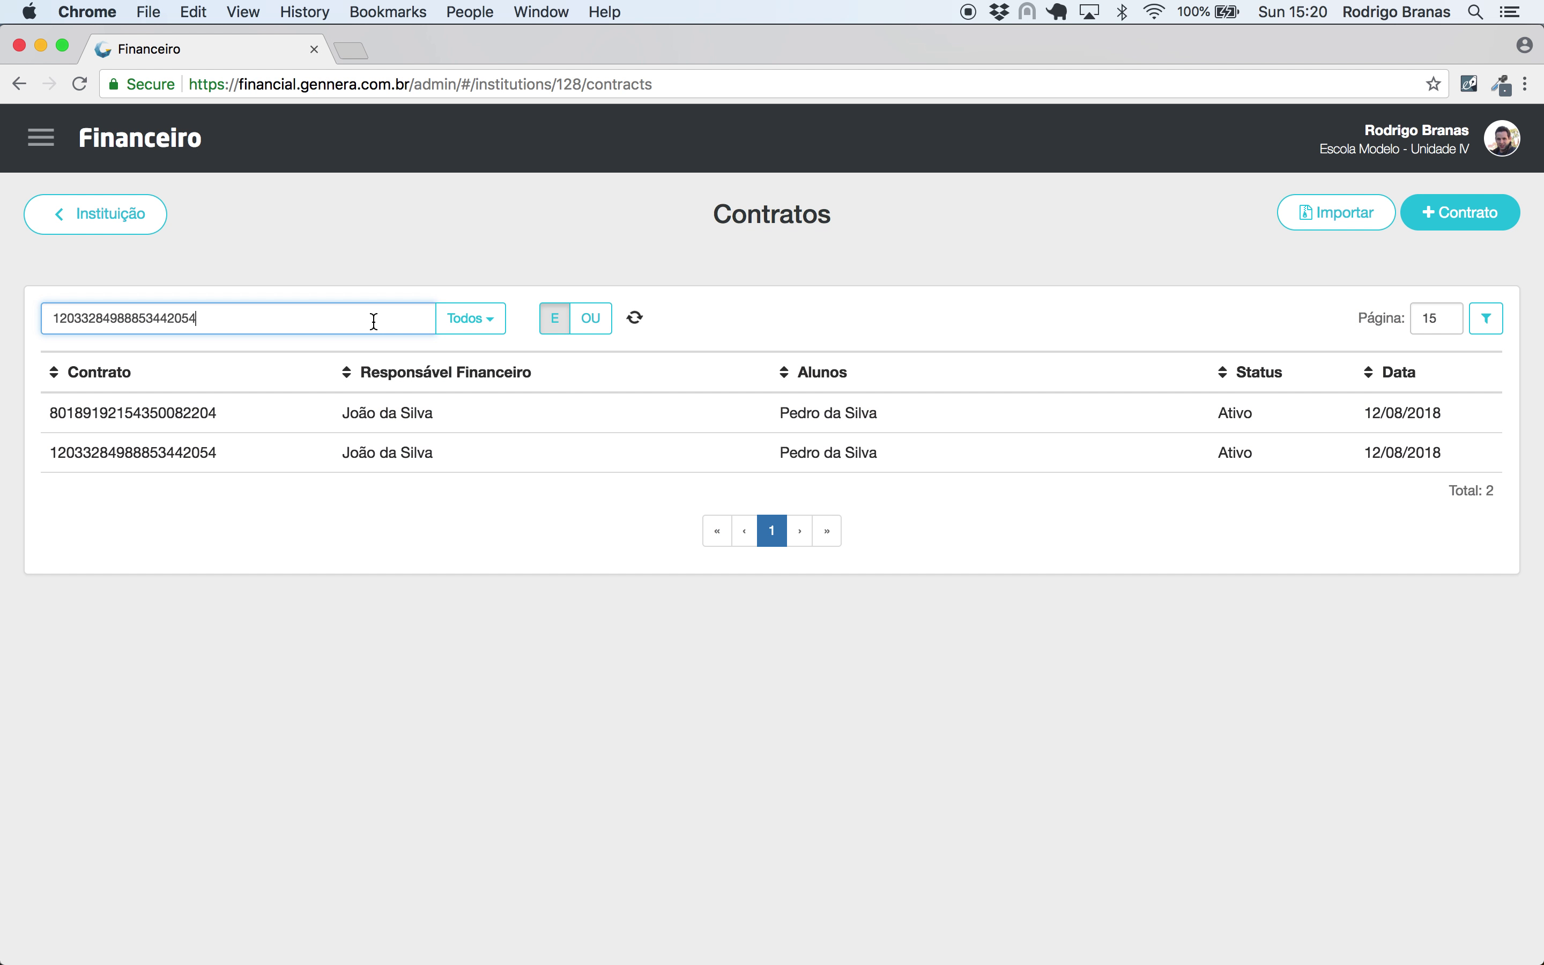
click(636, 428)
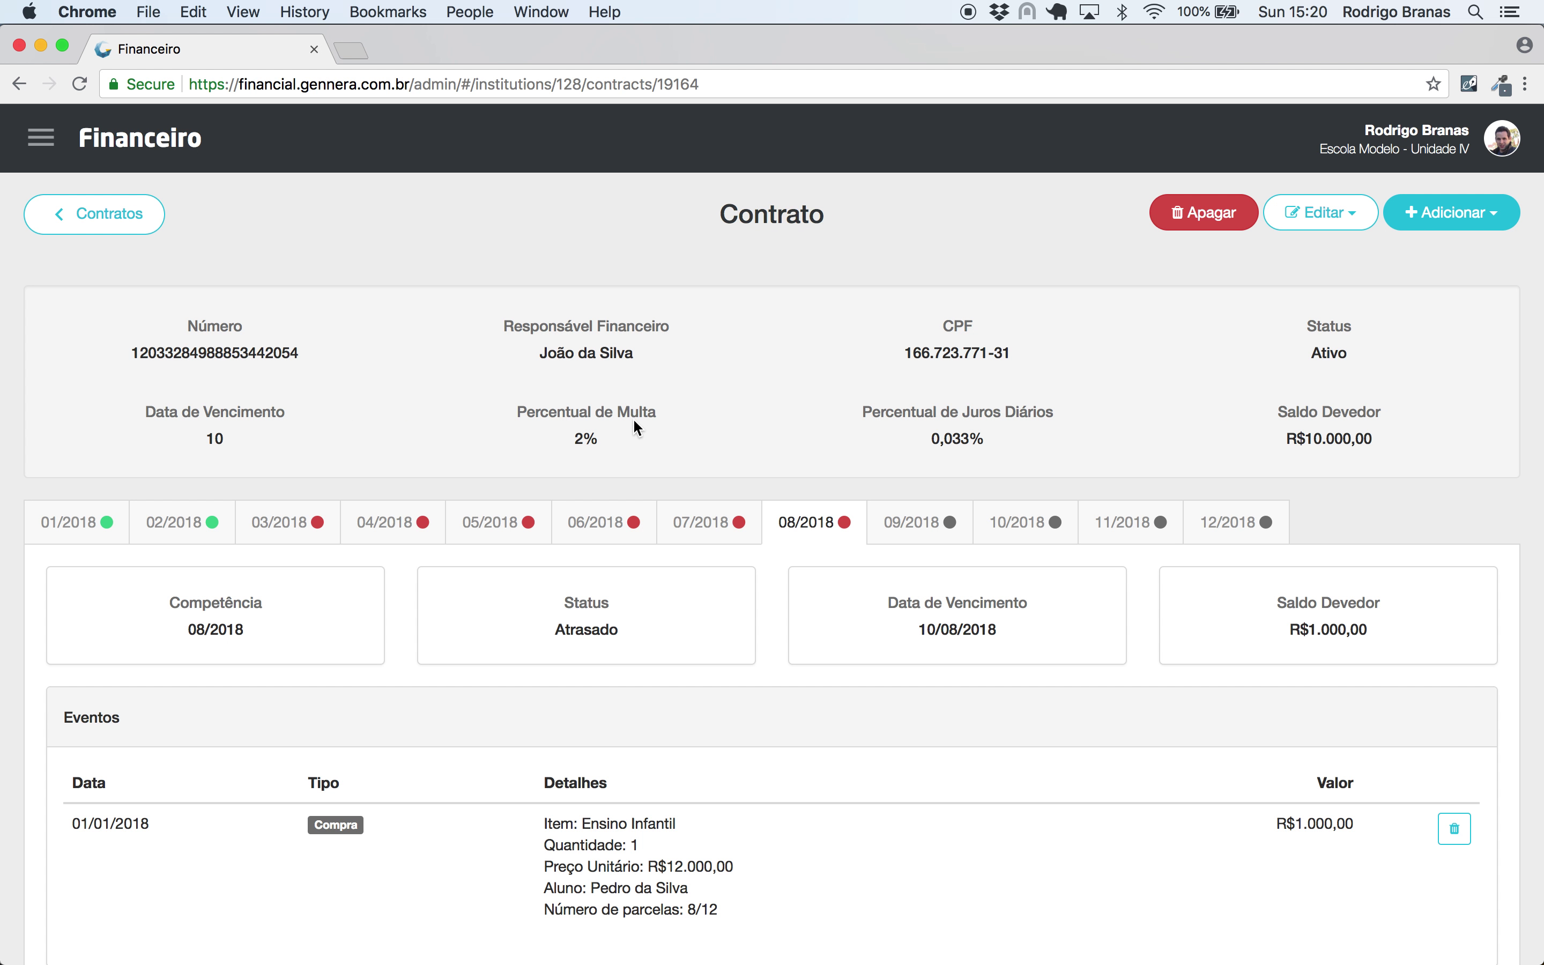
- Review the 01/2018 and 02/2018 installments, highlighting January's fine base value and 2% rate
click(77, 523)
scroll(391, 529, down, 5)
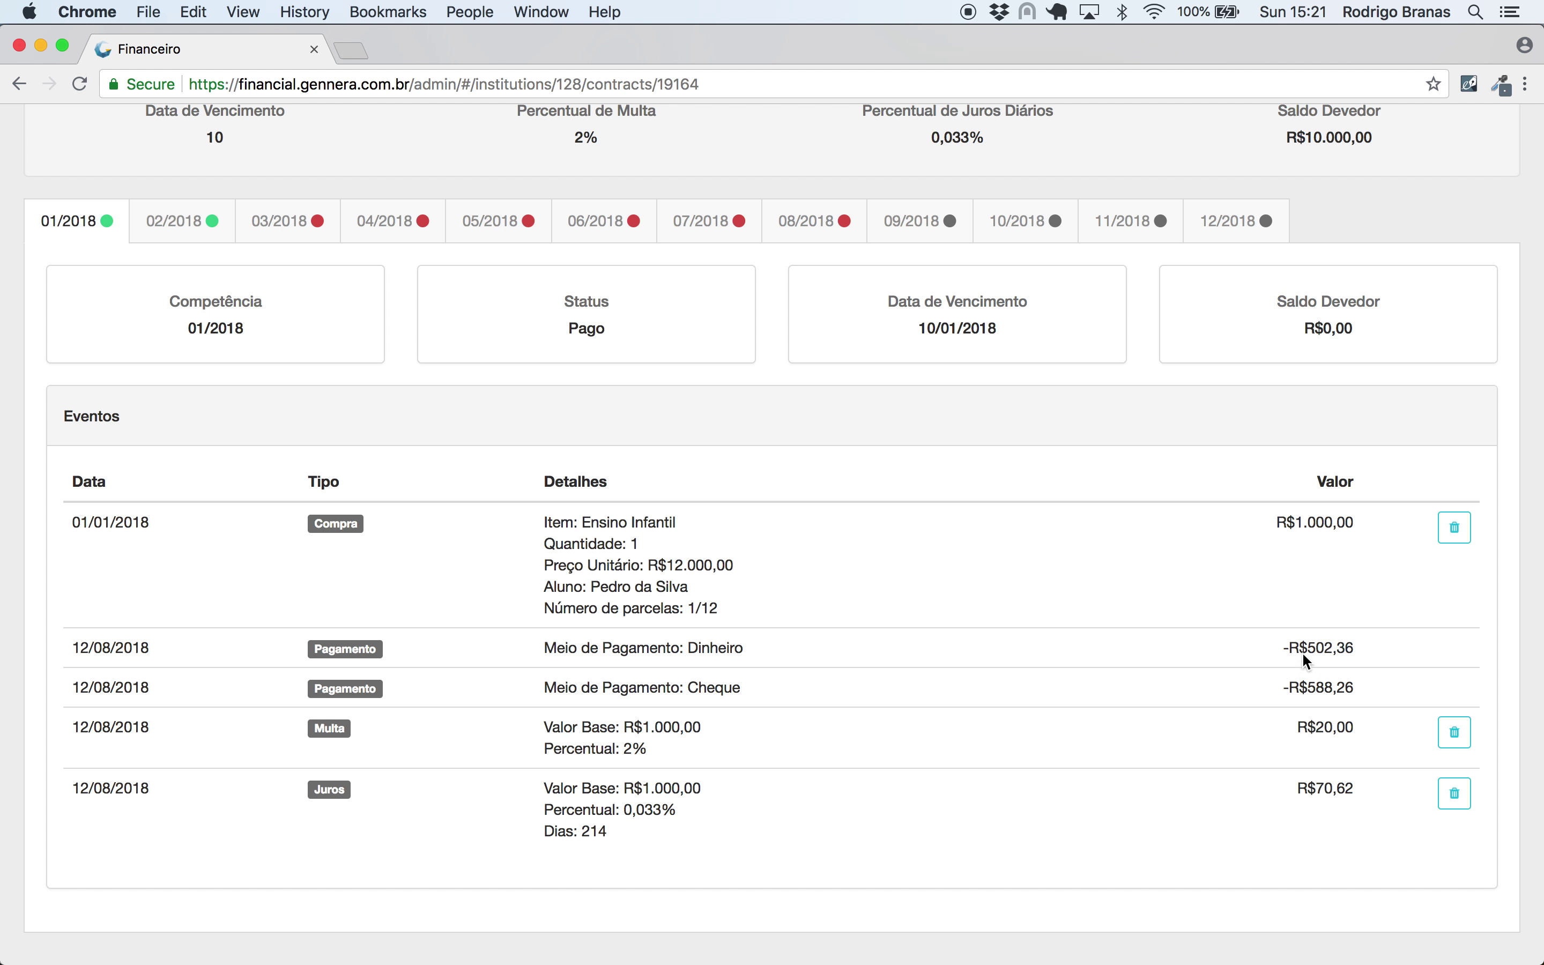
click(192, 220)
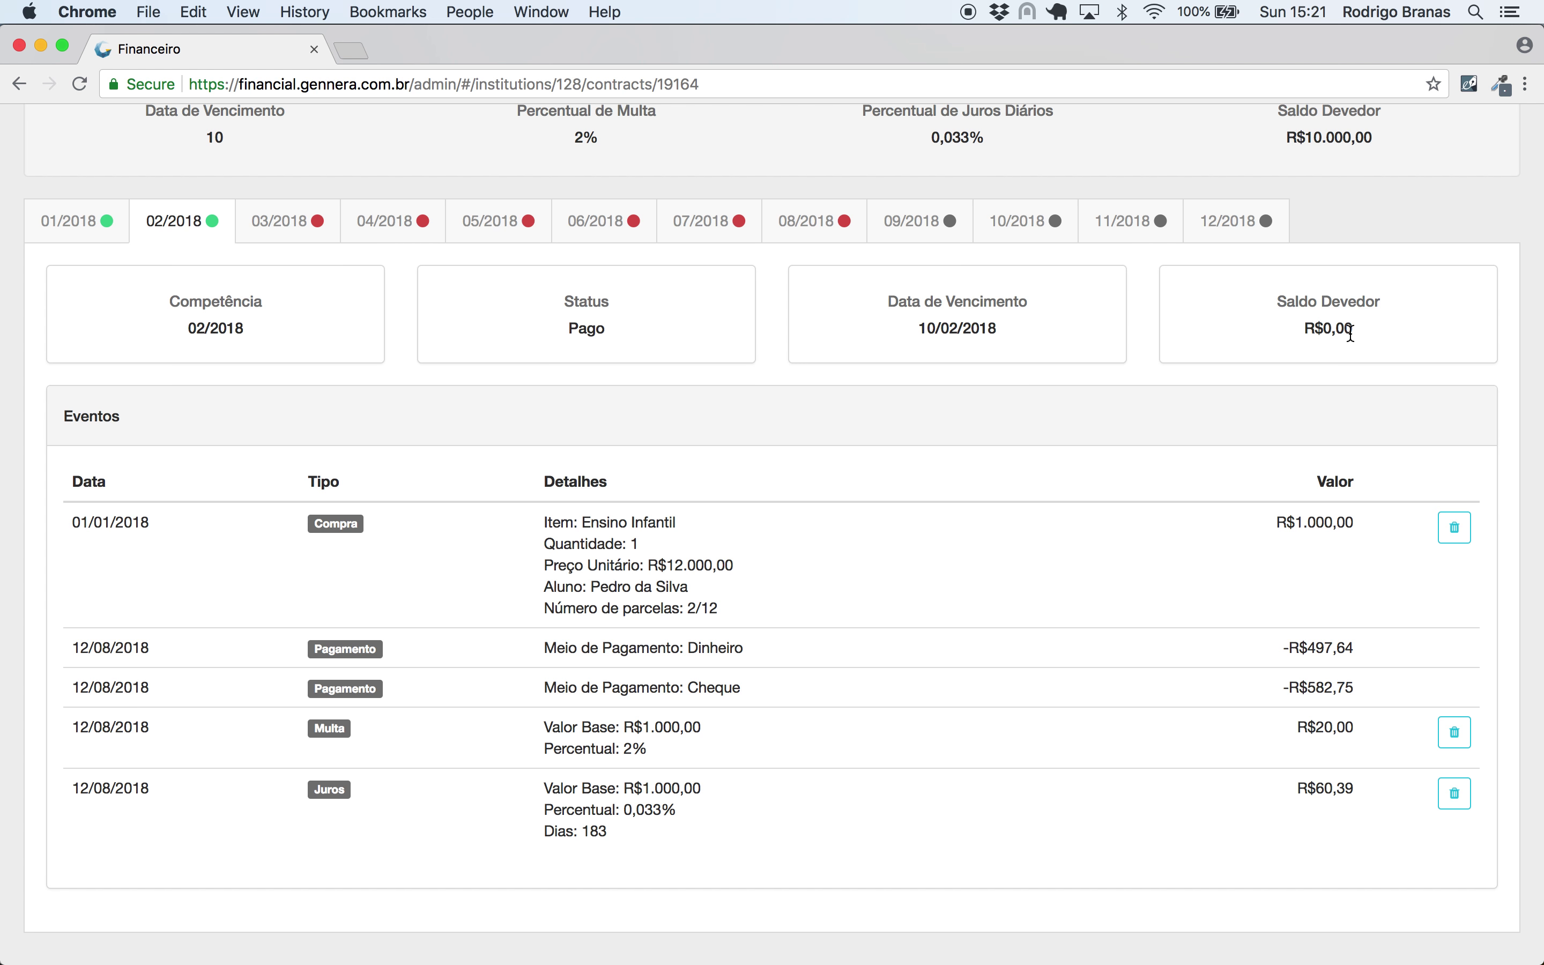
click(73, 222)
scroll(900, 406, down, 1)
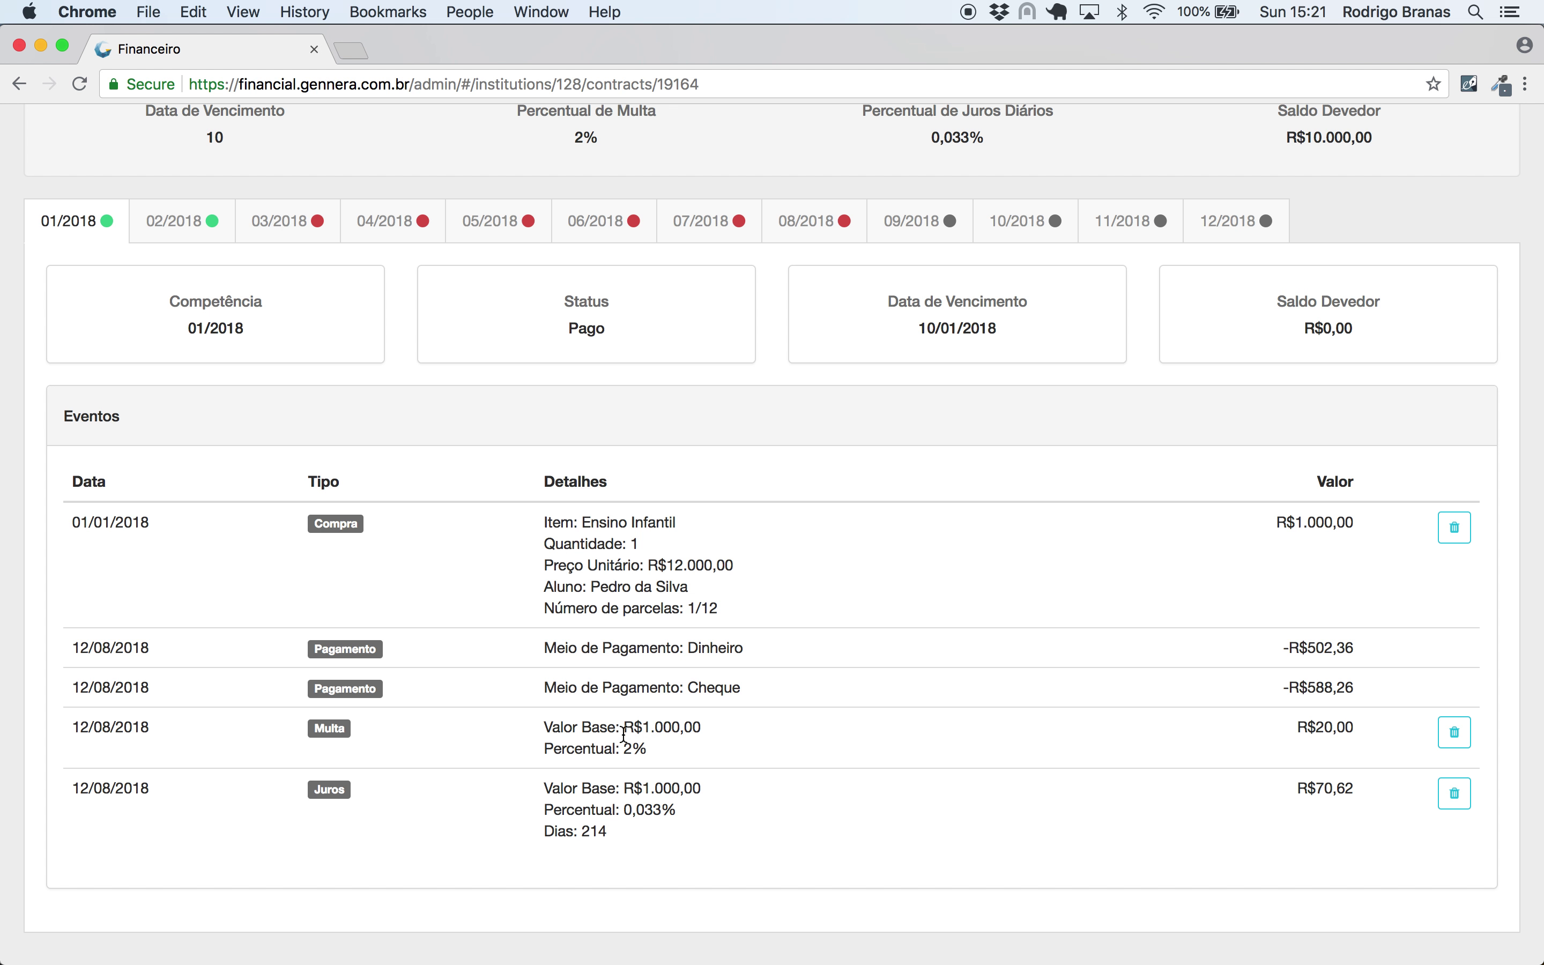
drag(539, 731, 648, 748)
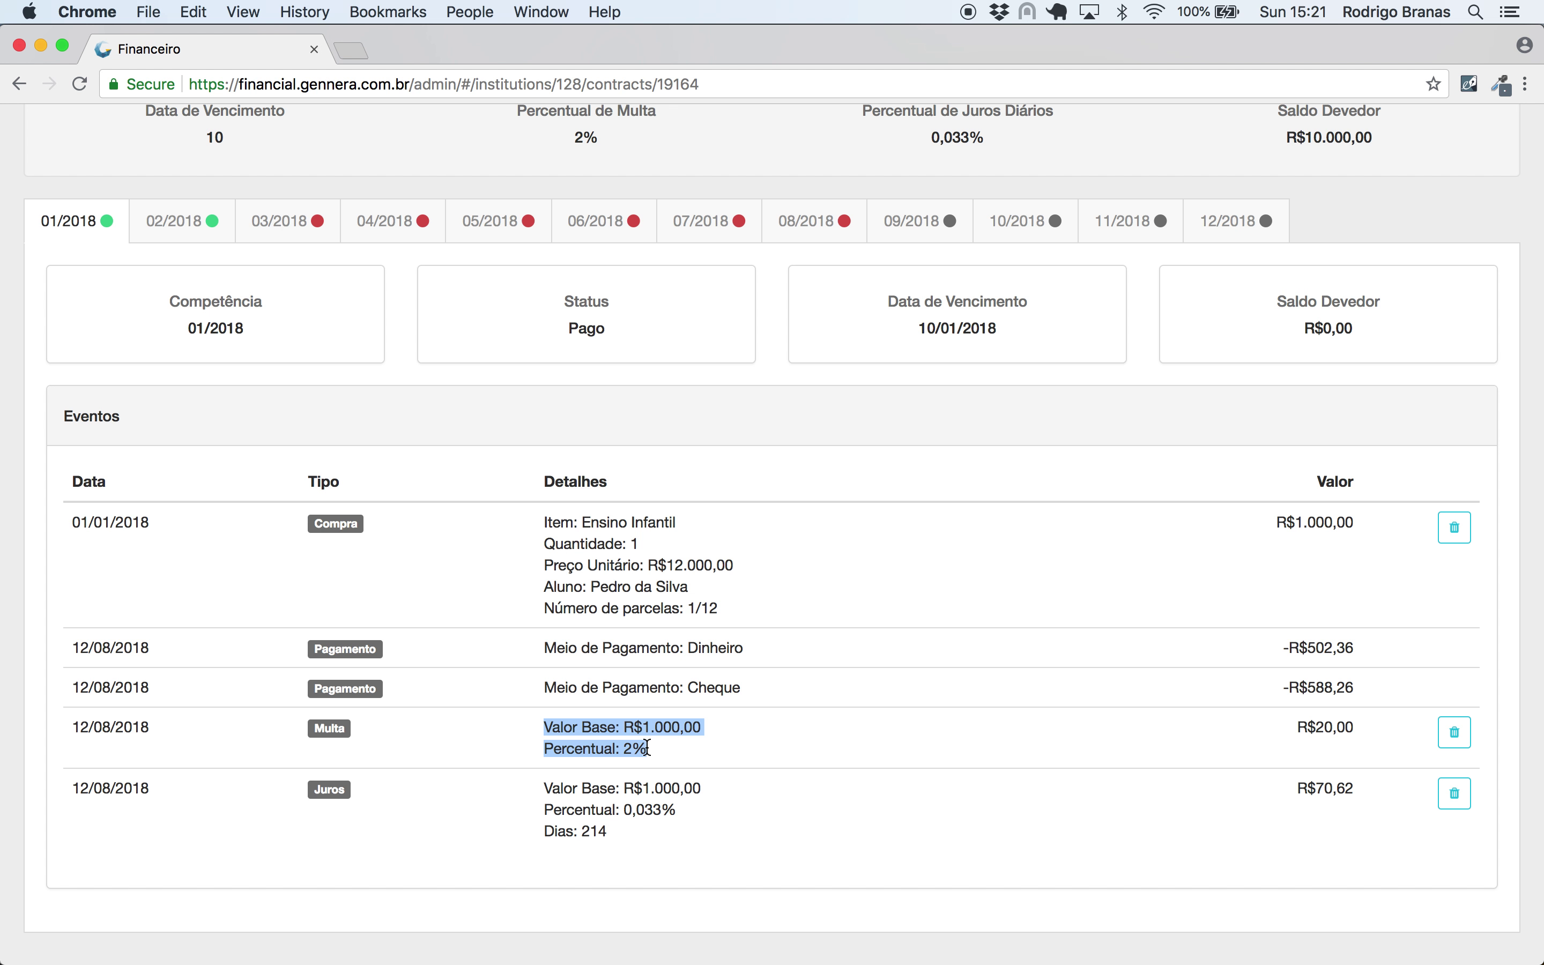
click(679, 763)
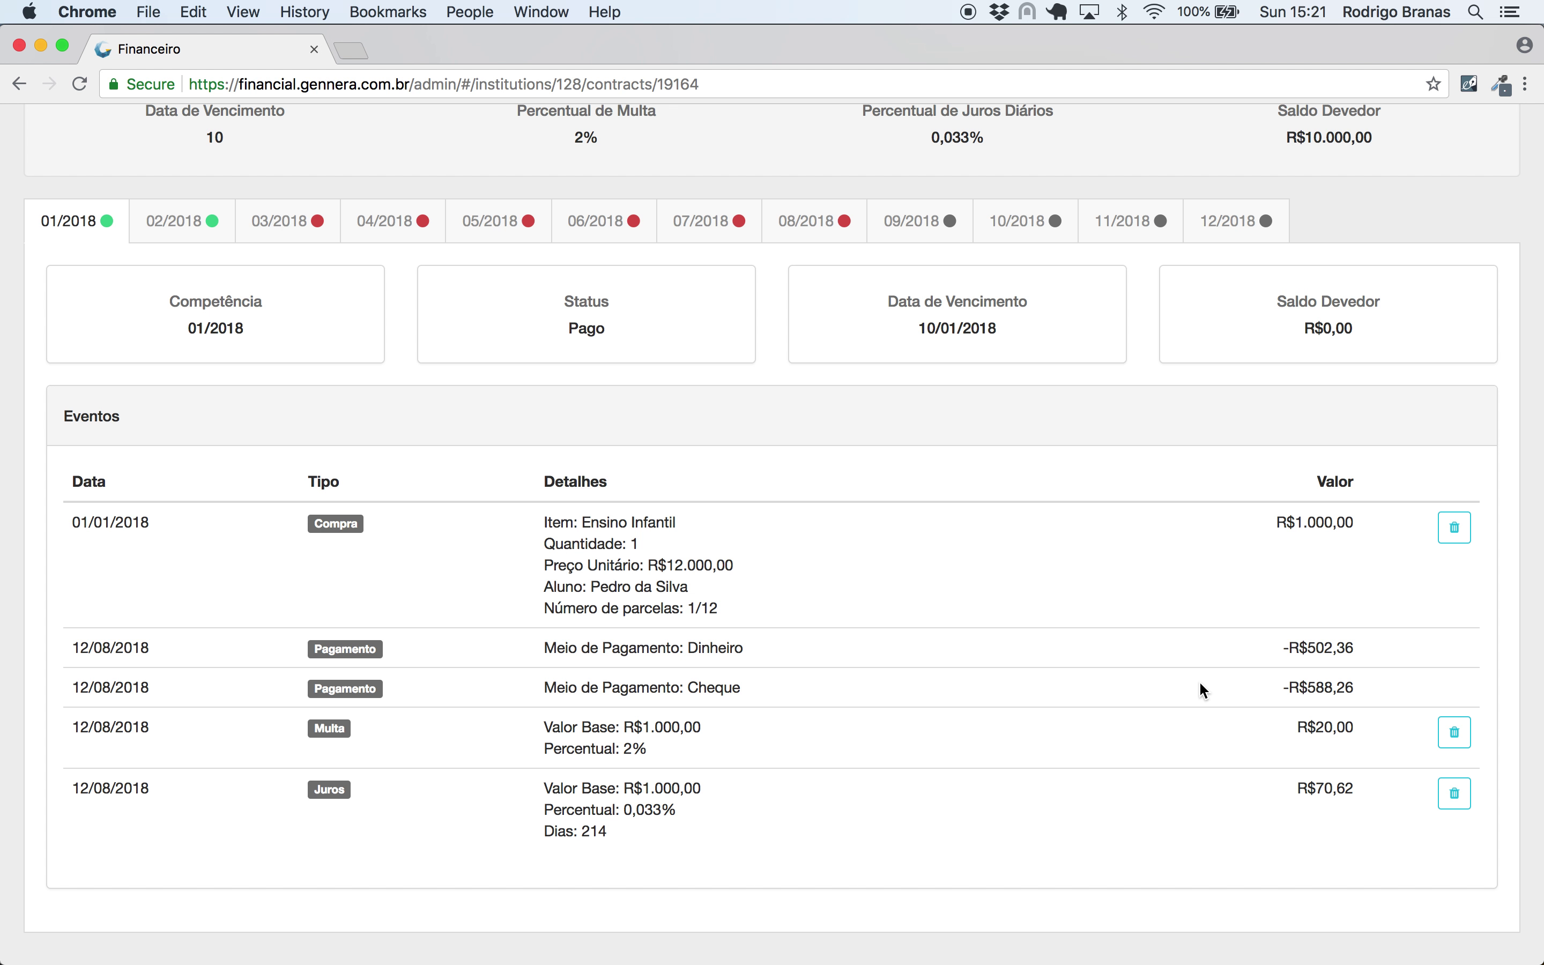
scroll(1199, 680, up, 5)
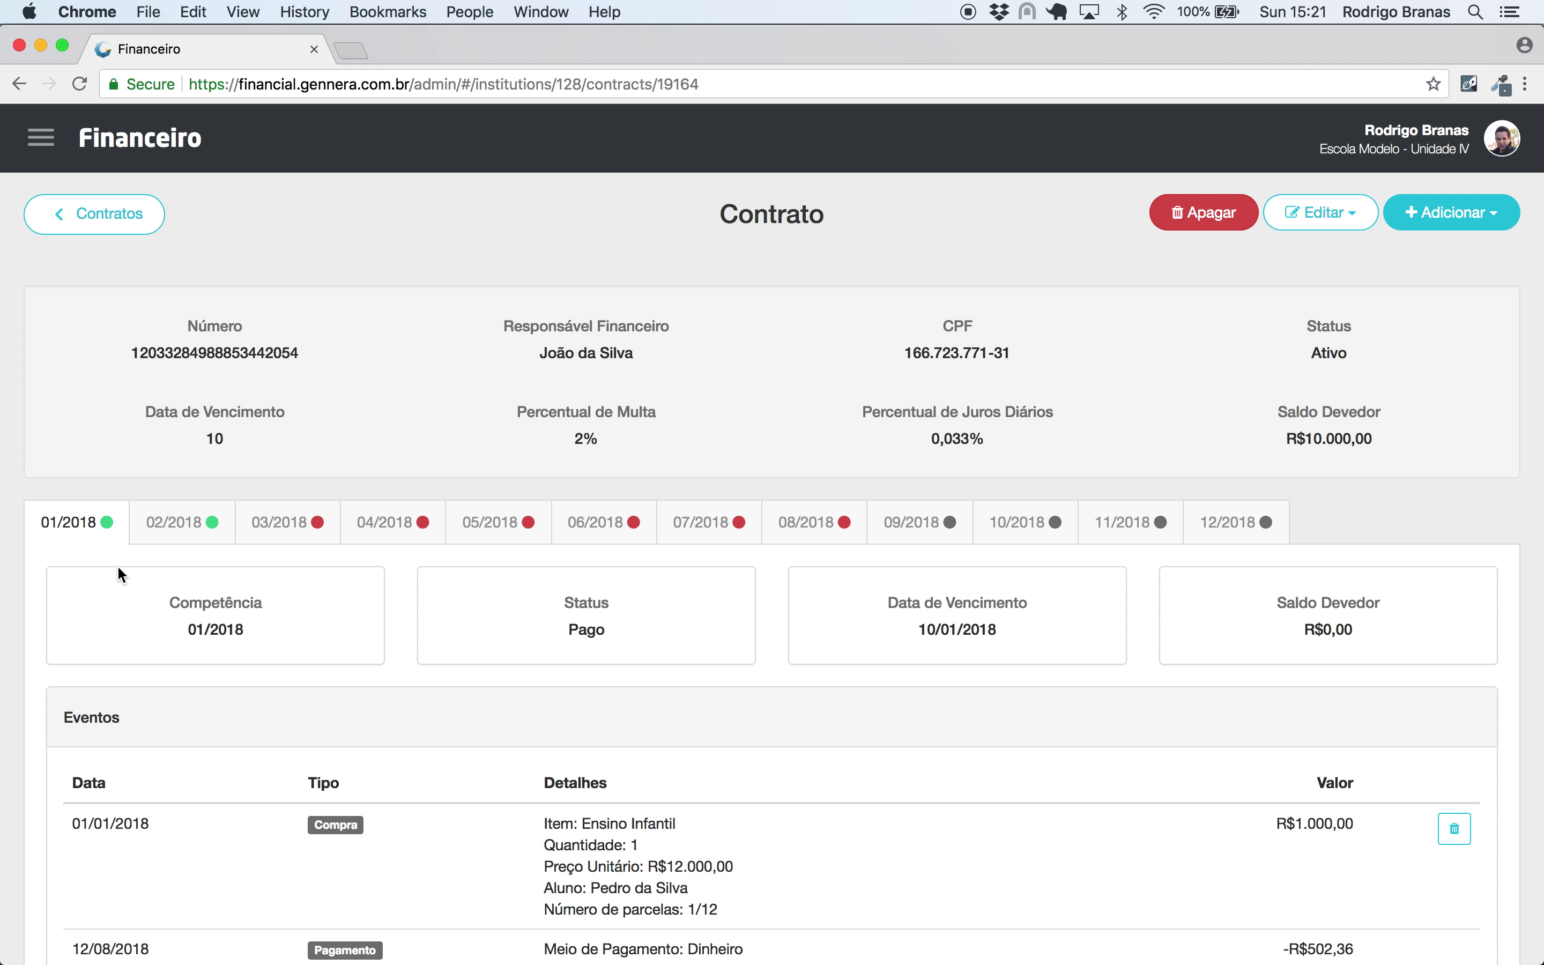
- Renegotiate the March–May 2018 installments into 1 installment issued 01/01/2019
click(281, 533)
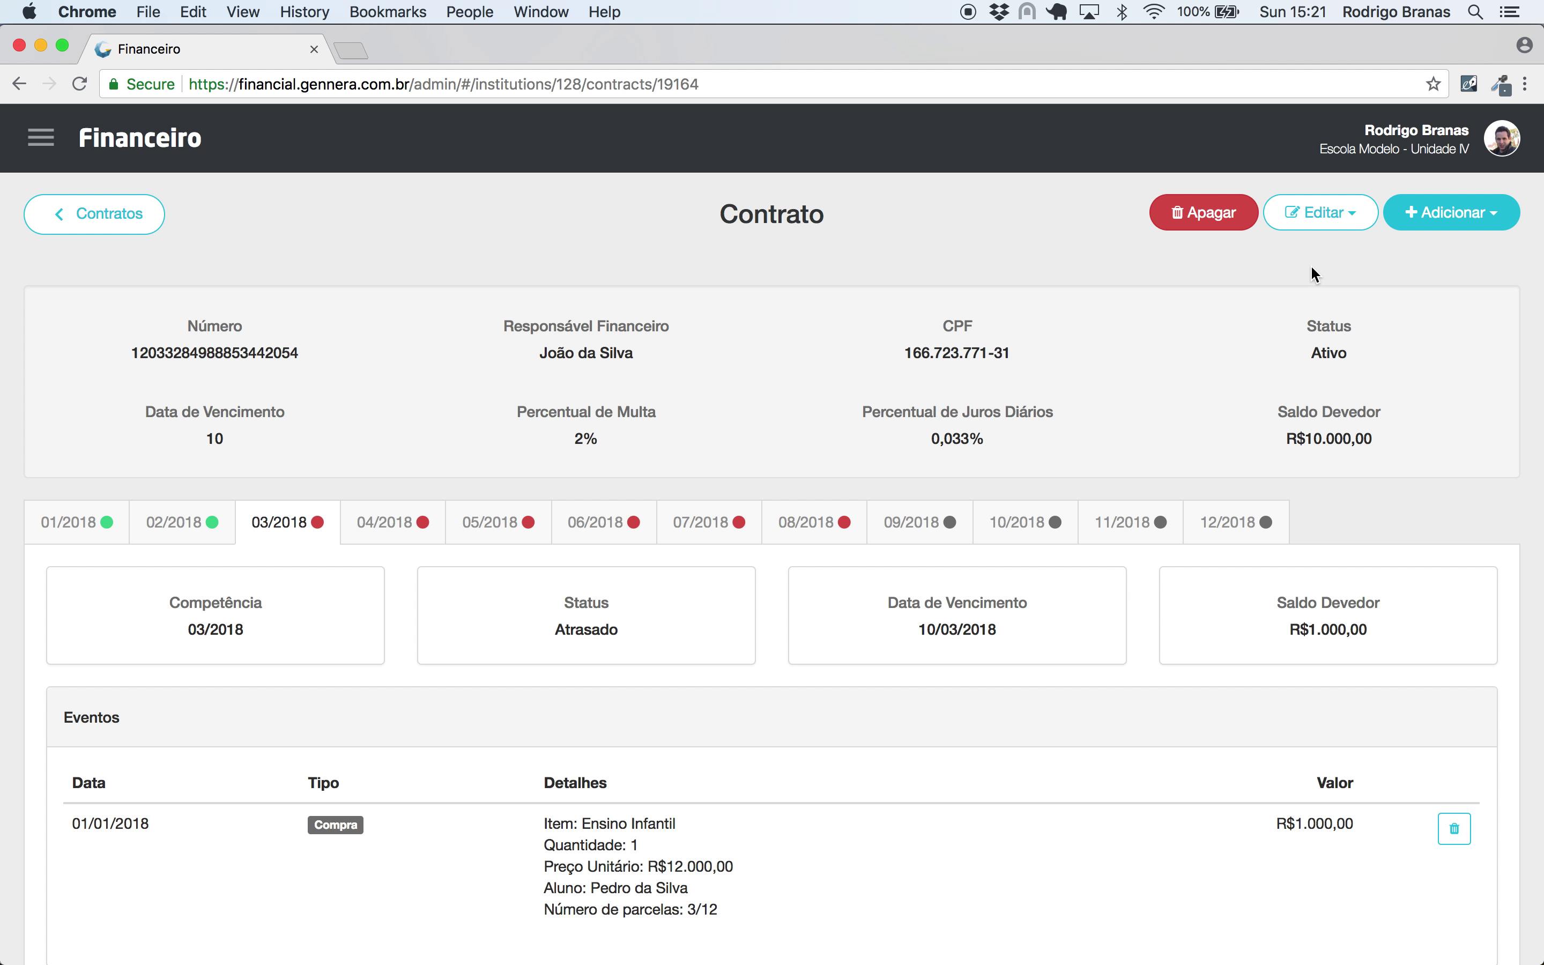
click(1469, 219)
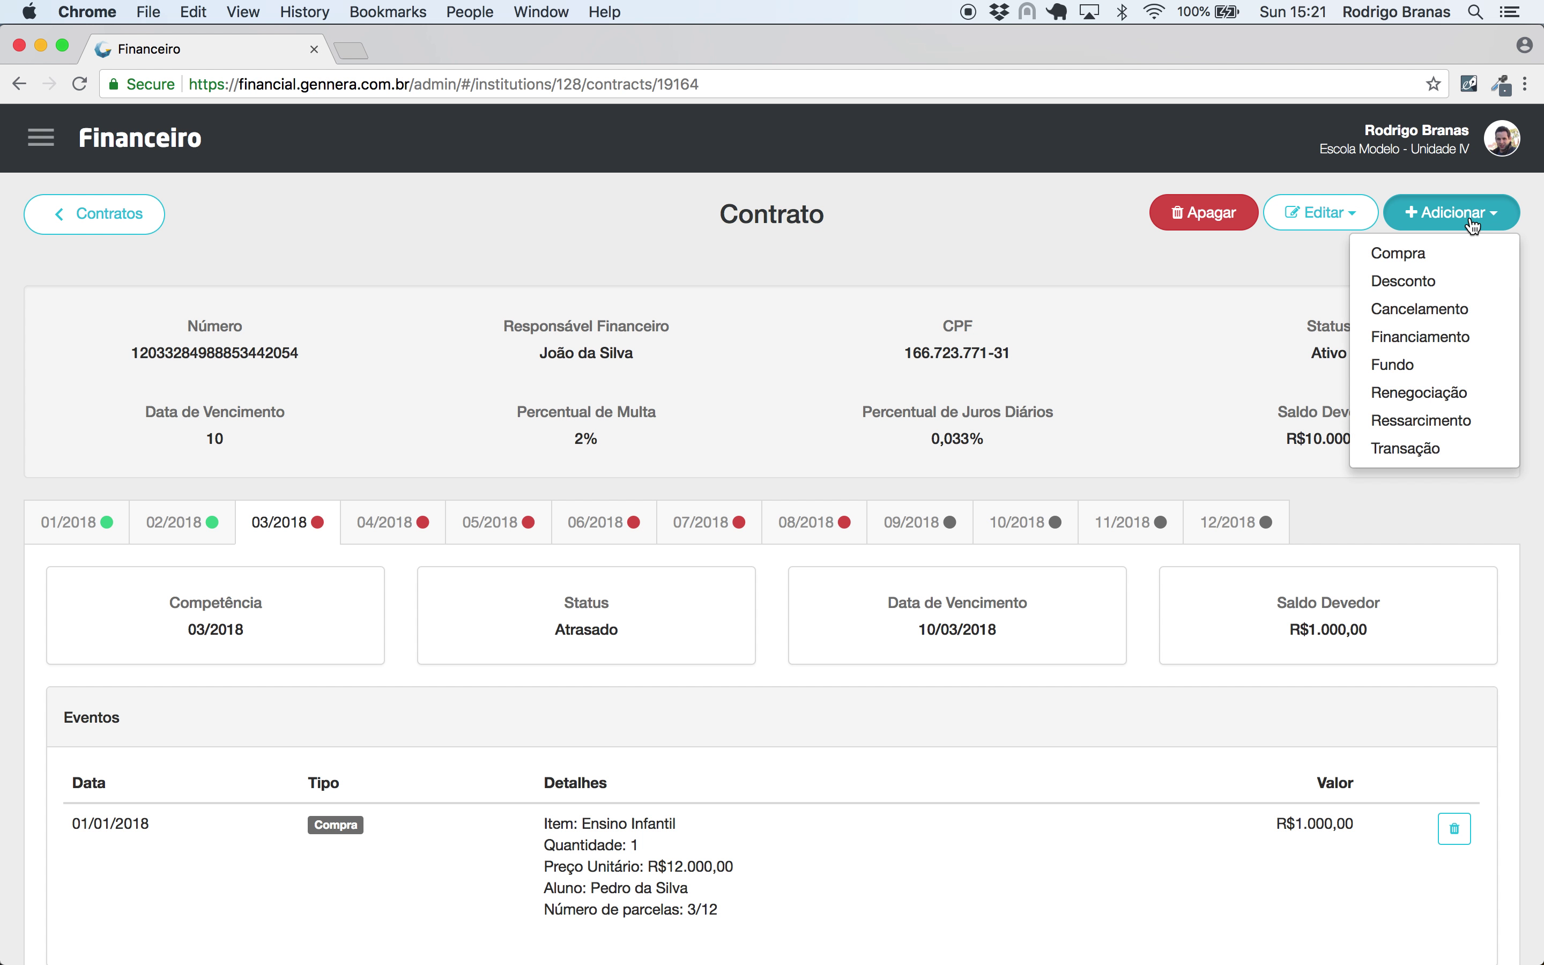
click(1416, 392)
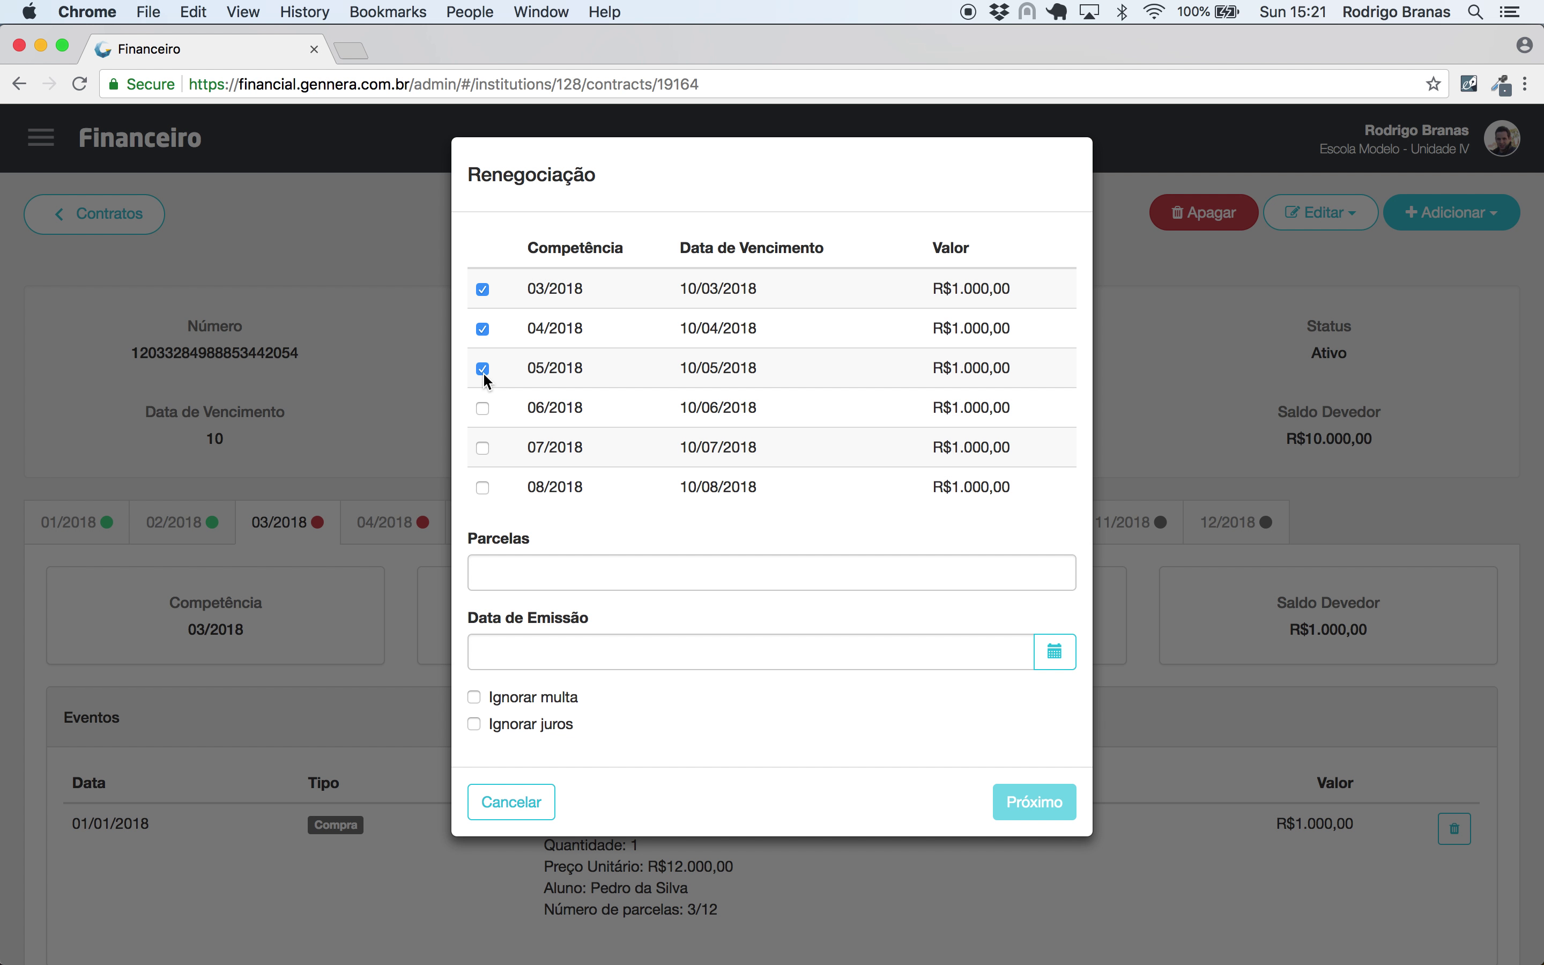
click(524, 585)
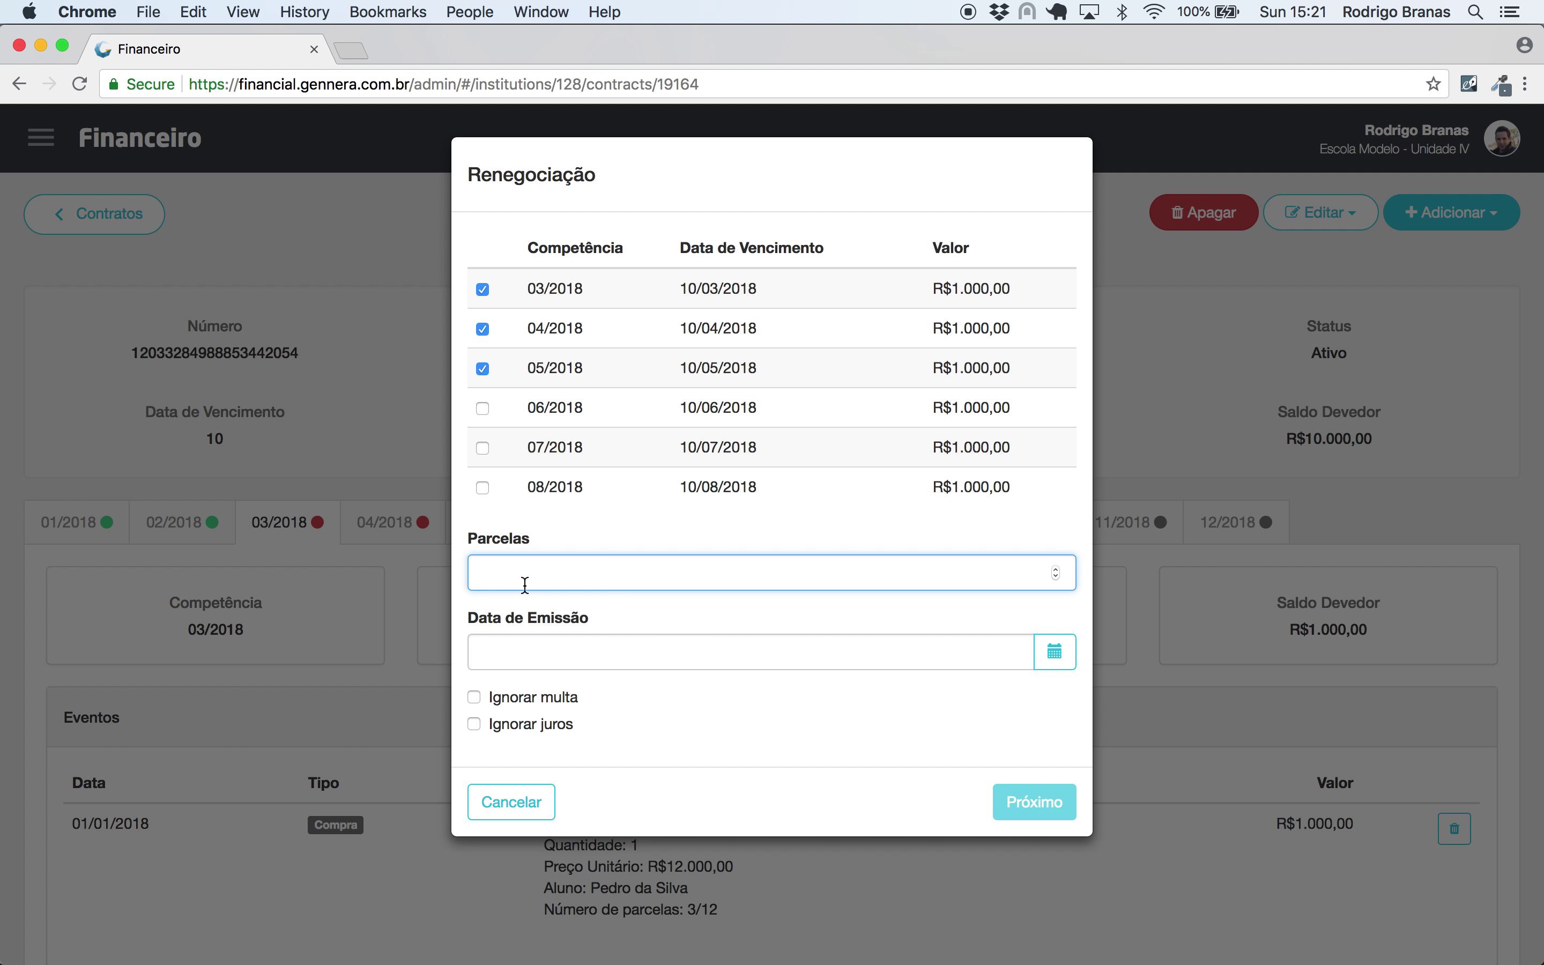
text(1)
click(595, 657)
text(01/01/2019)
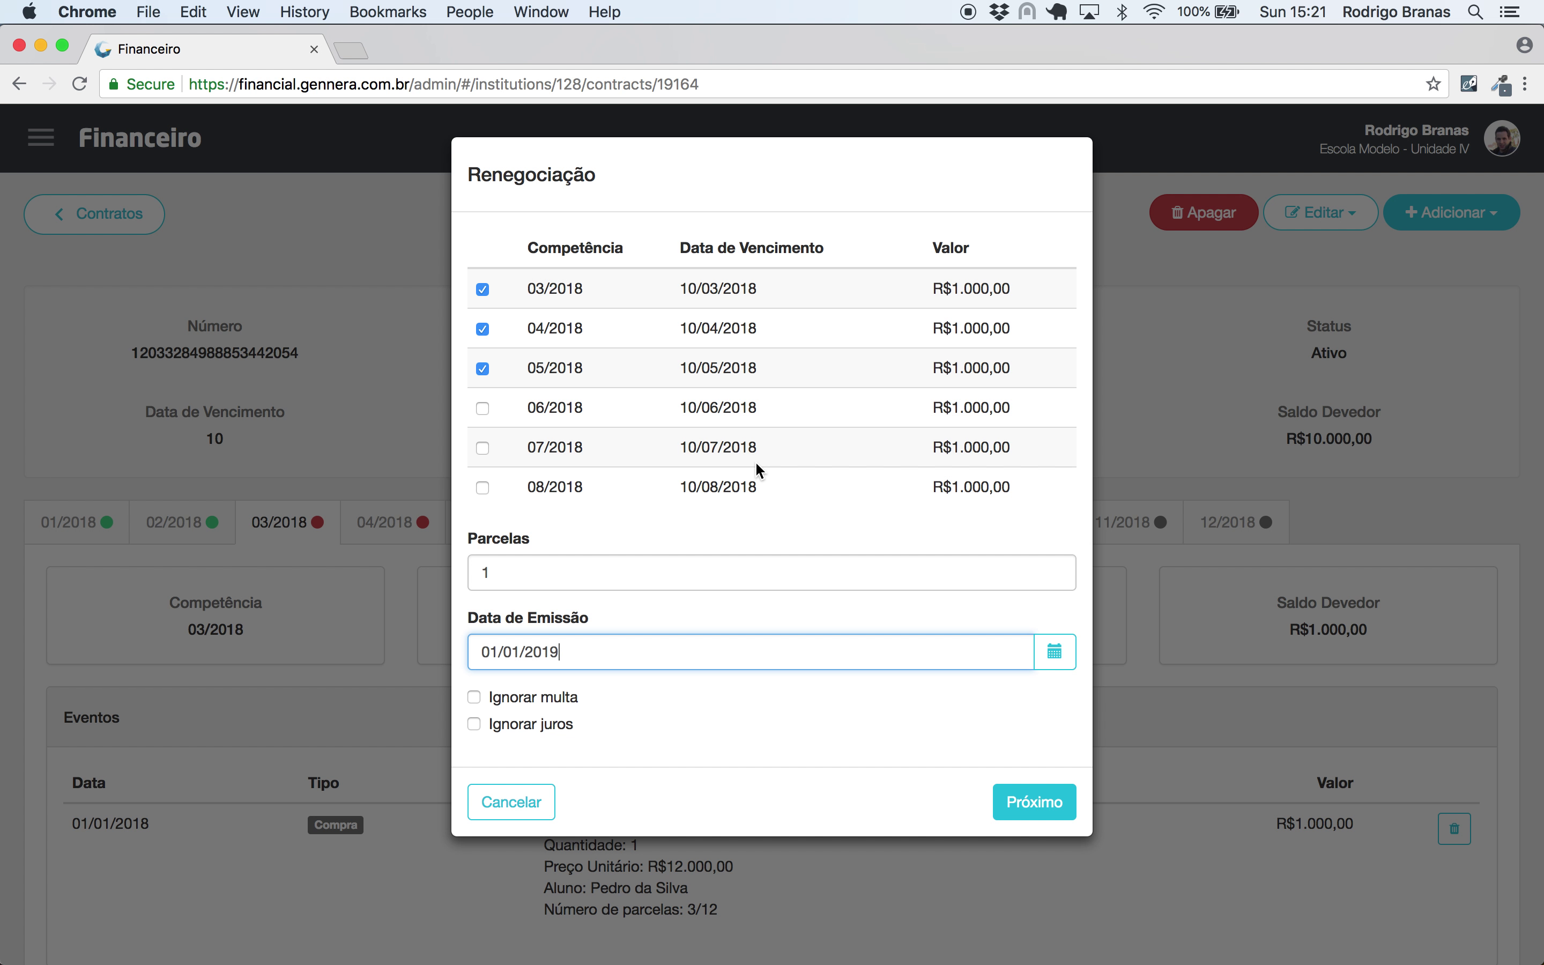
click(1029, 801)
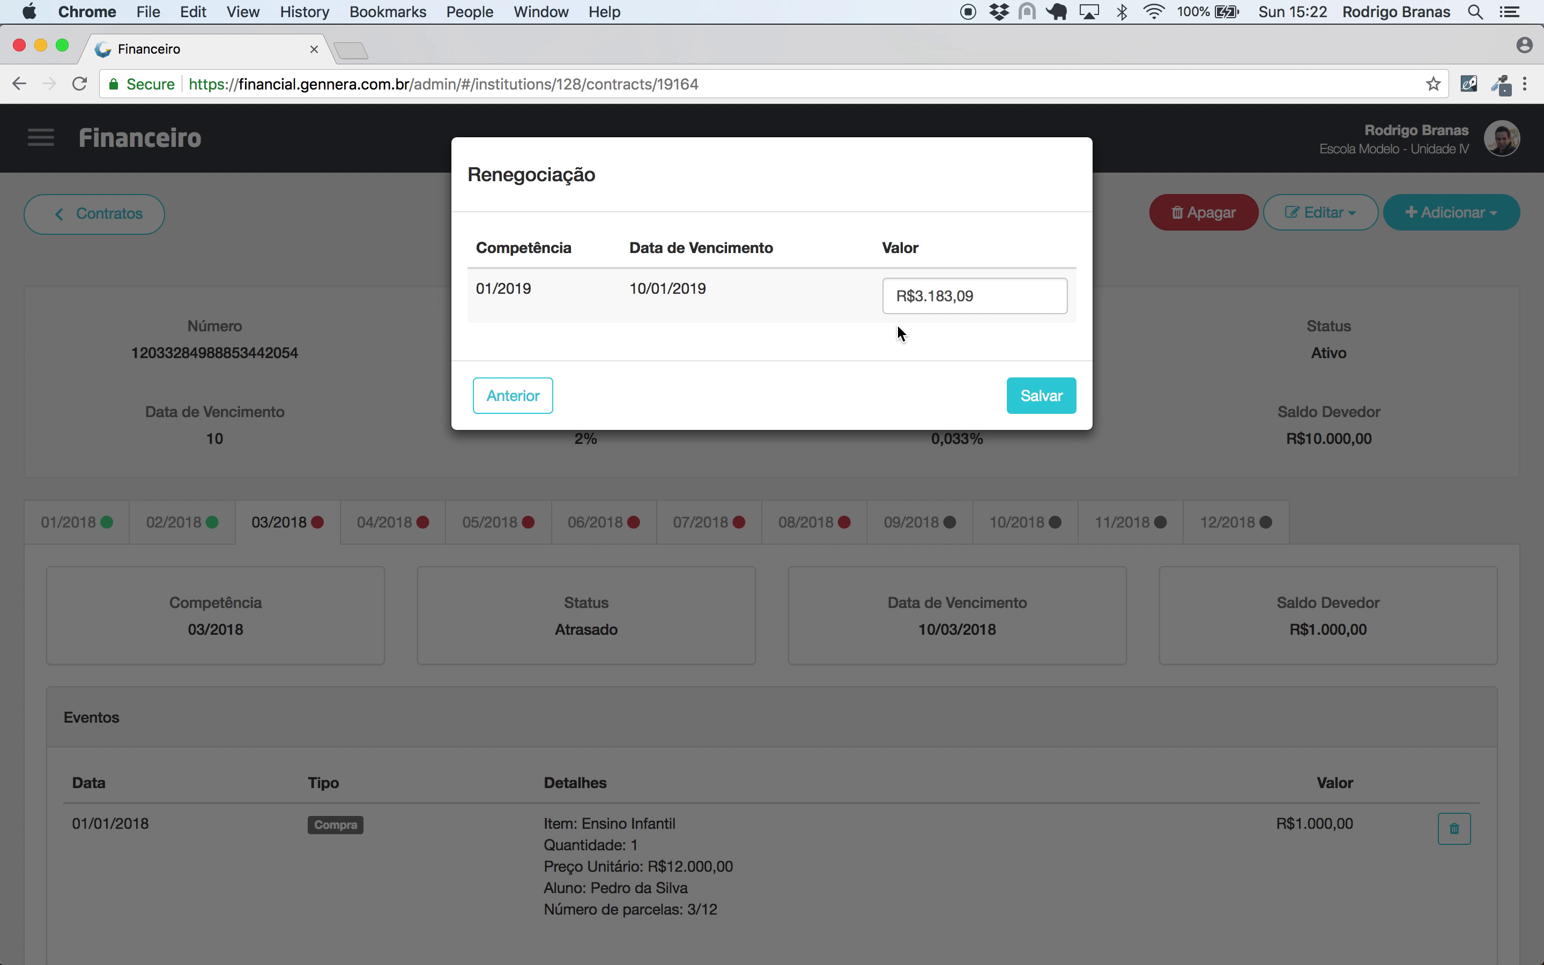
click(1067, 396)
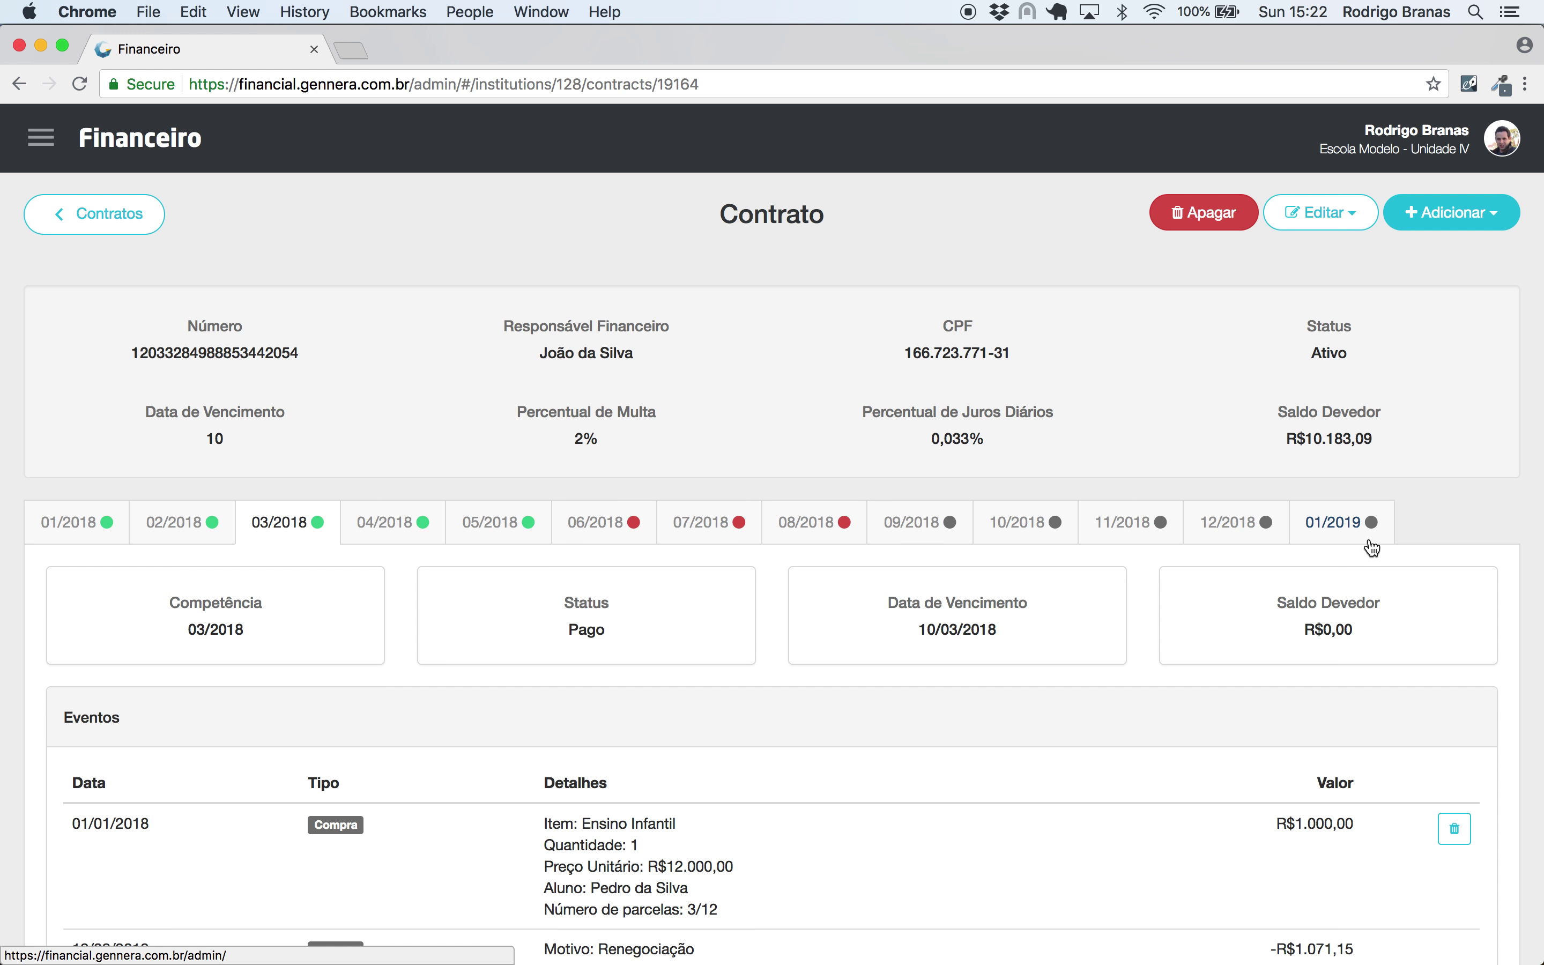
- Check the new 01/2019 installment and the now-settled 03/2018, 04/2018 and 05/2018 installments
click(1340, 519)
scroll(1340, 517, down, 1)
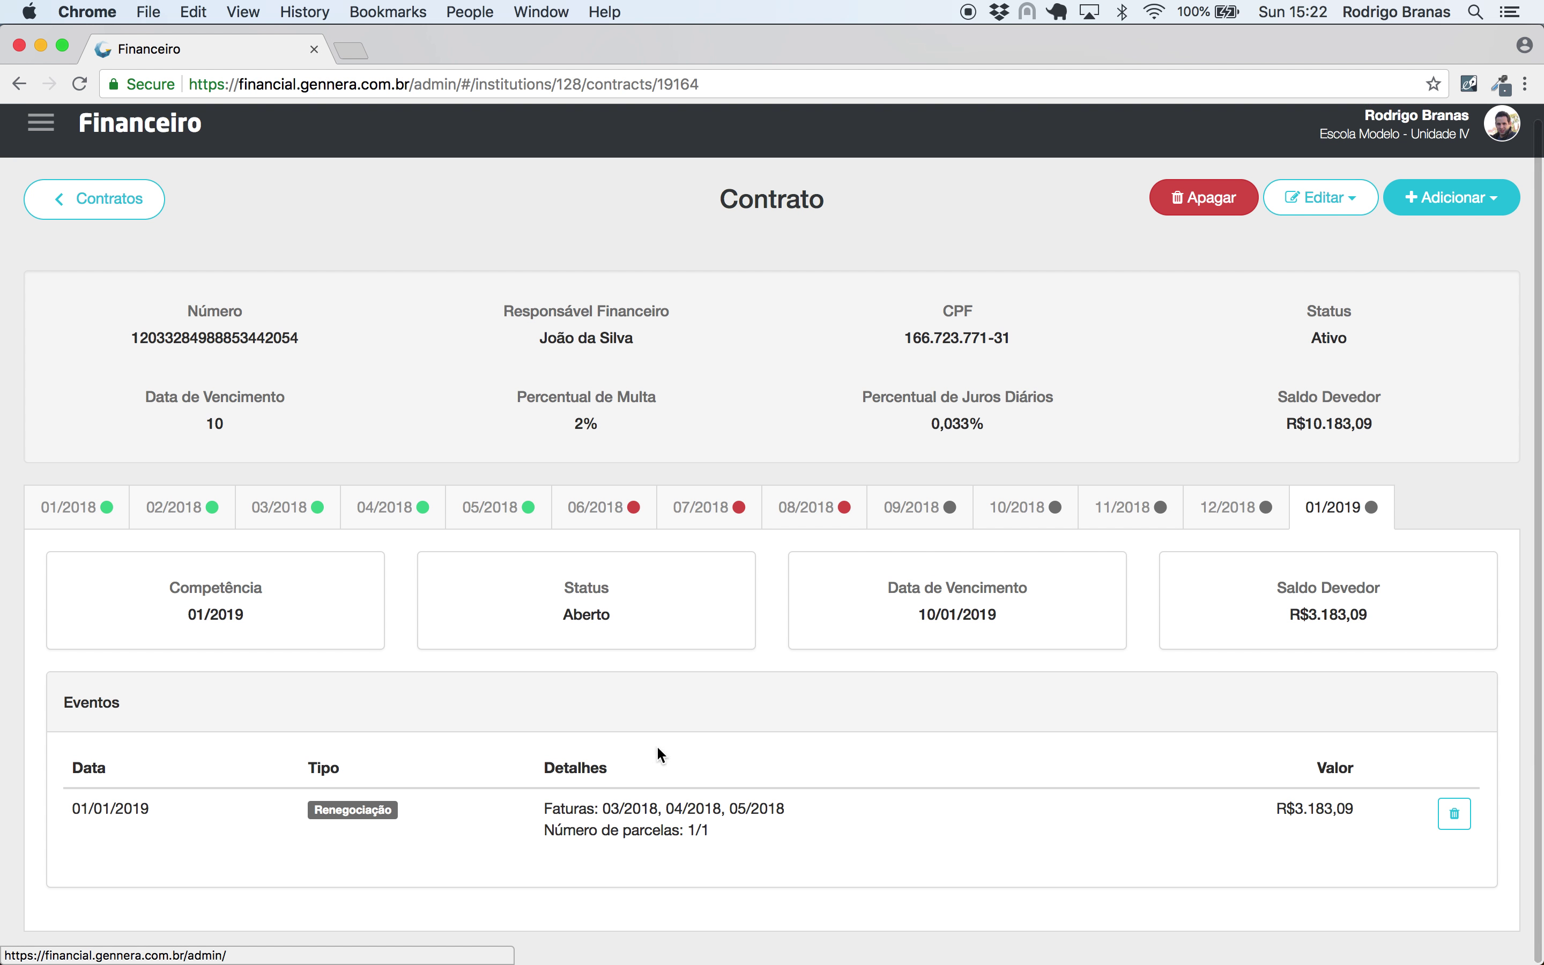
click(290, 523)
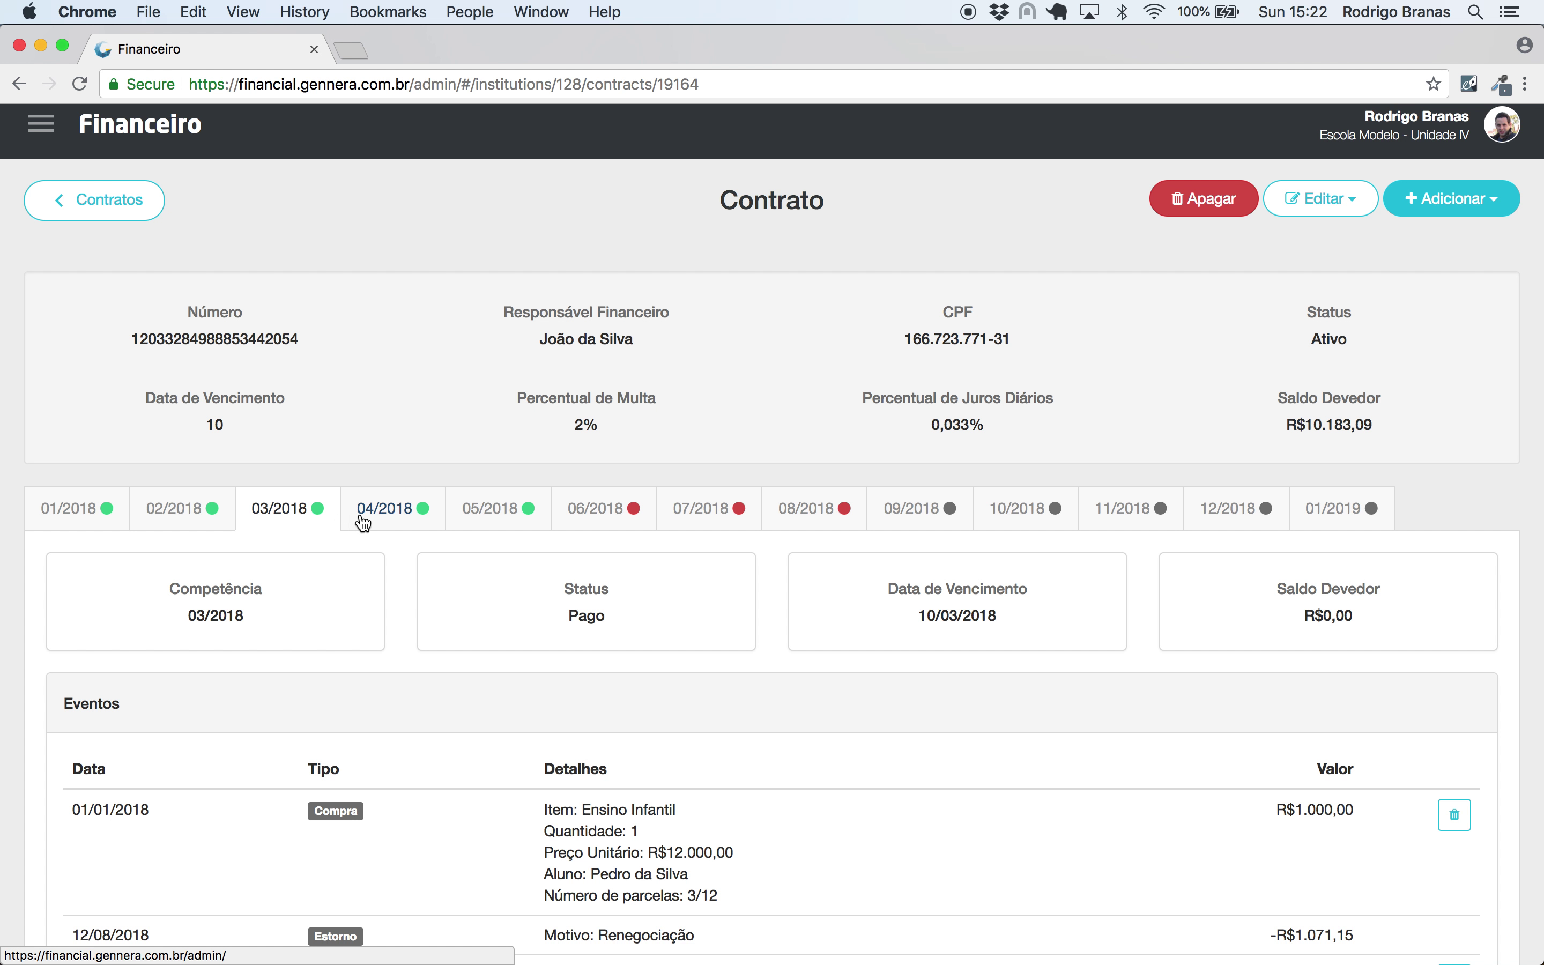
click(420, 519)
click(479, 516)
click(383, 516)
click(310, 513)
scroll(312, 517, down, 5)
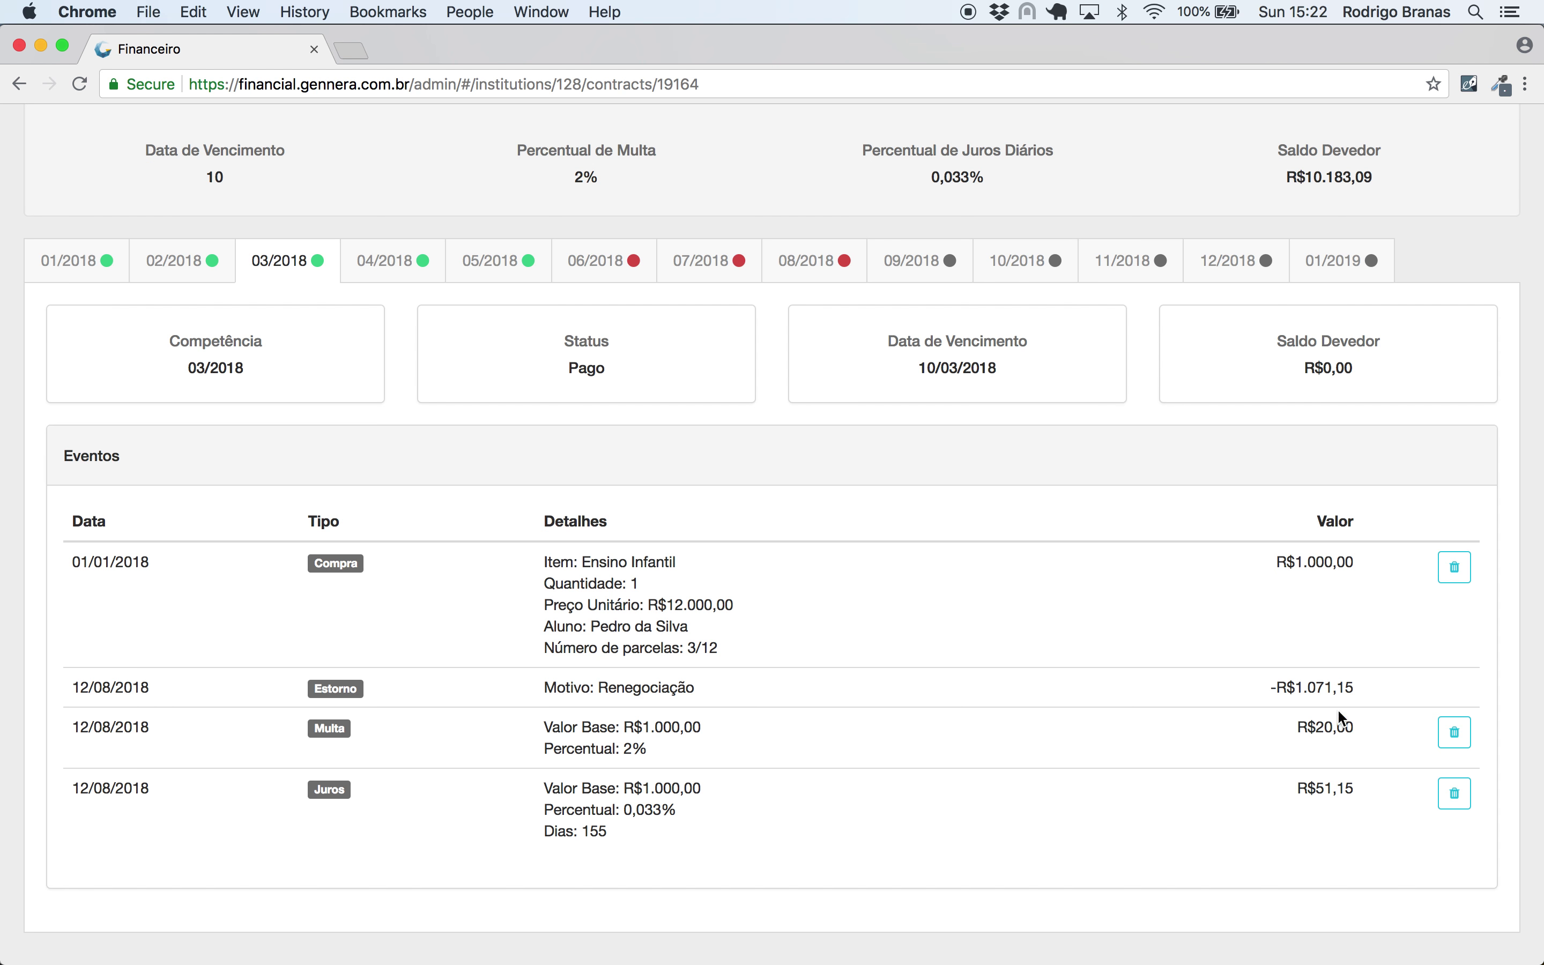
scroll(1123, 646, up, 5)
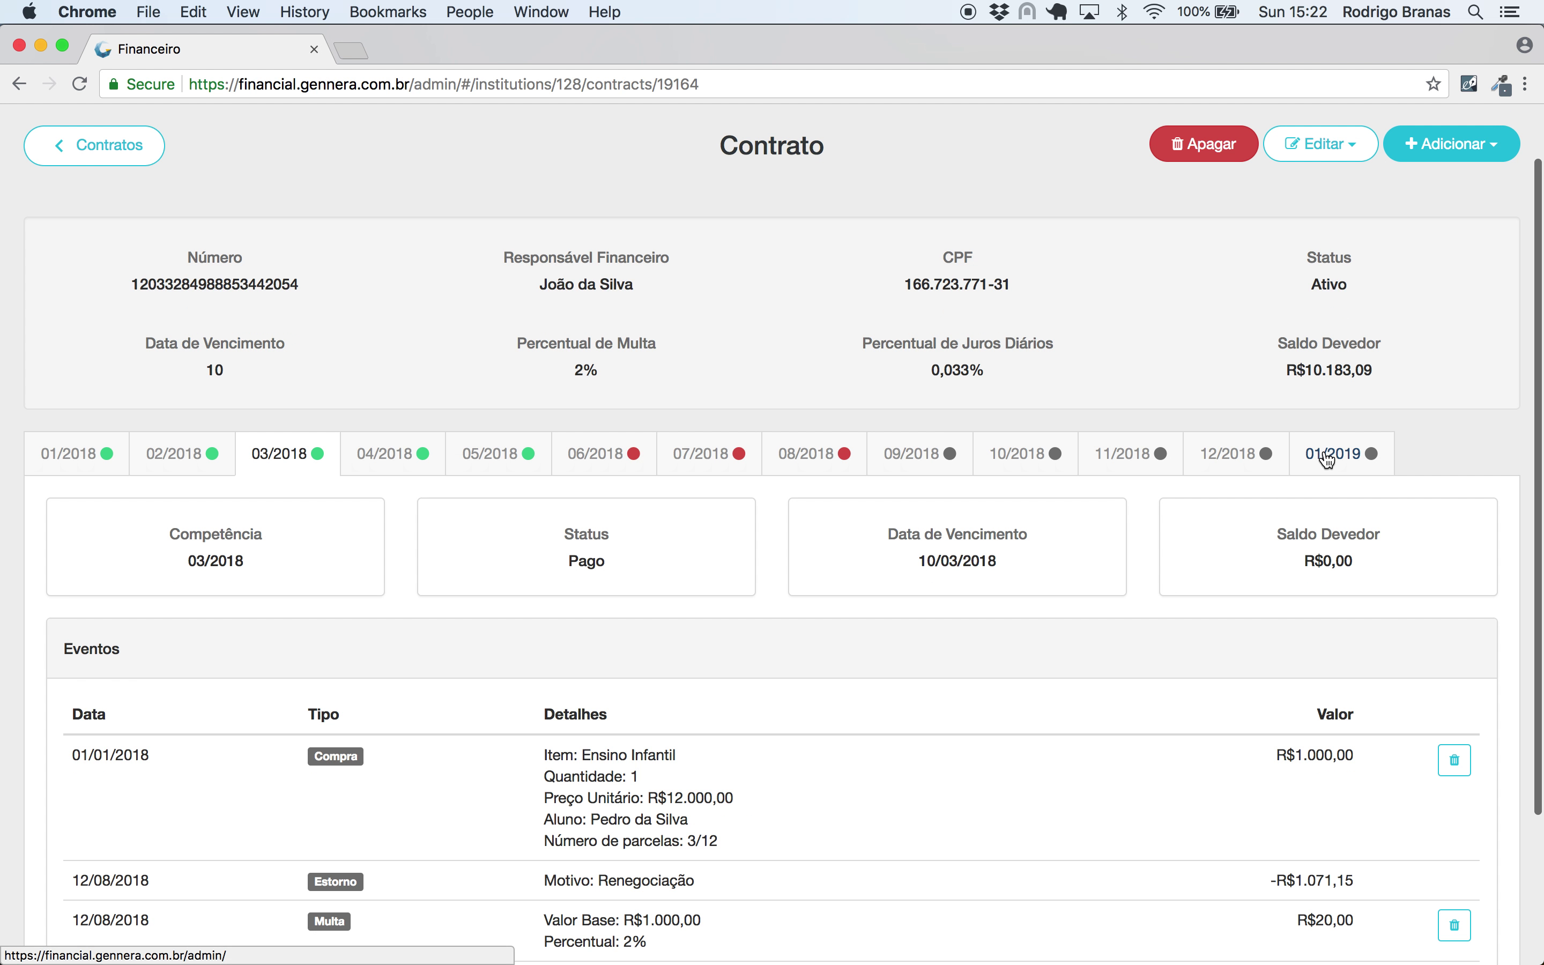
click(1337, 455)
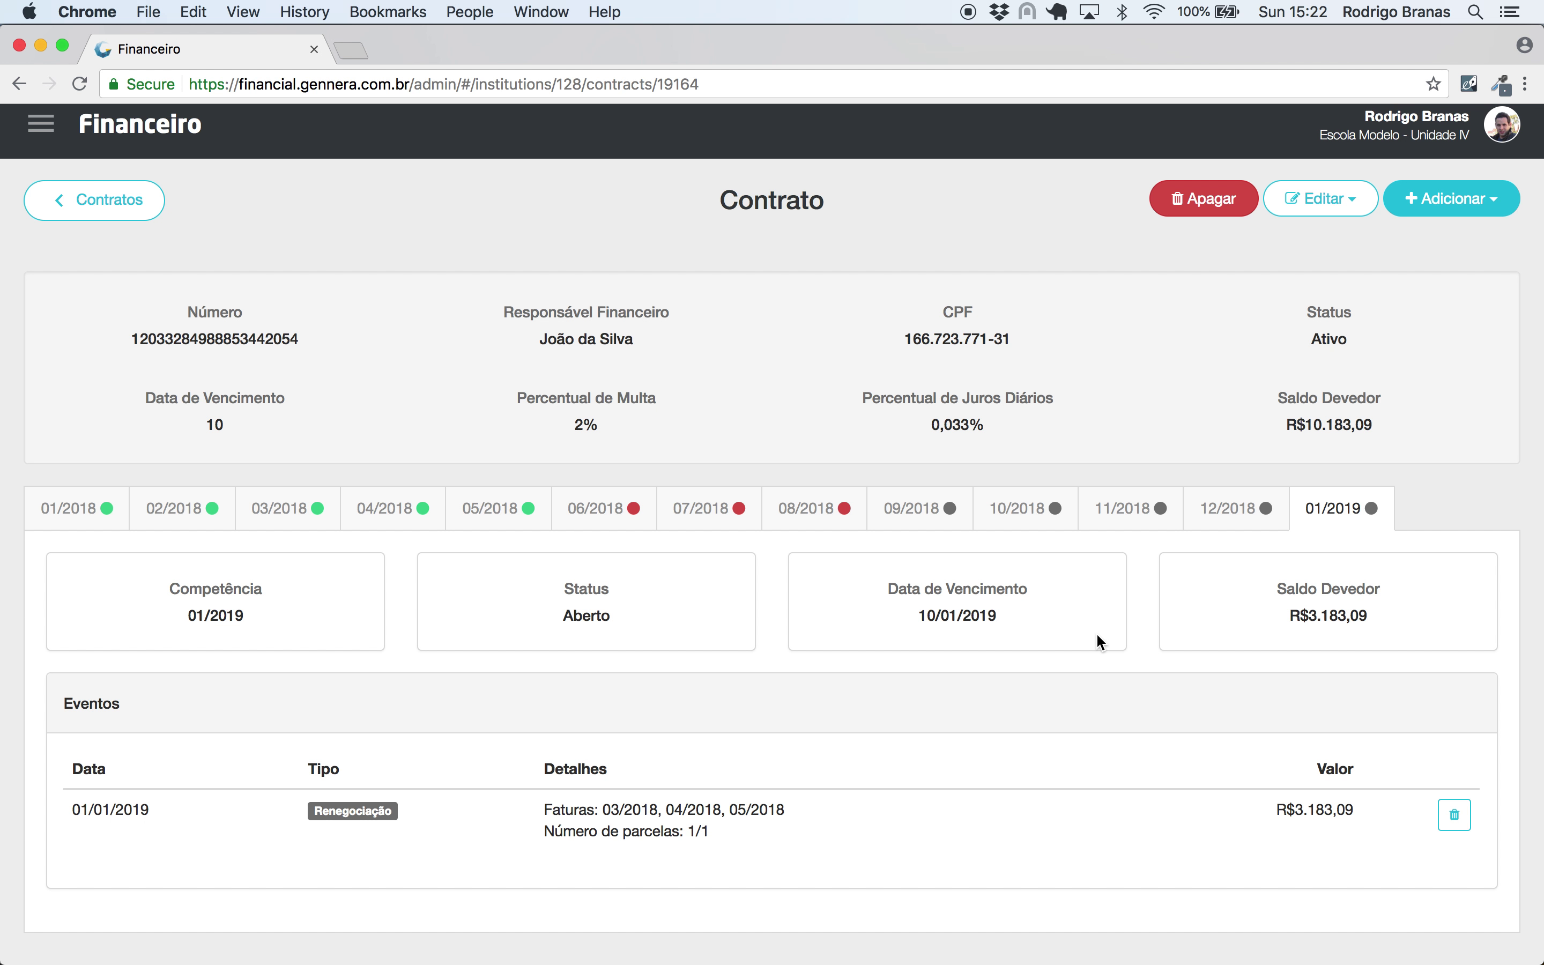
- Start a manual R$183,09 discount on the 3/2018–5/2018 renegotiation
click(1471, 198)
click(1454, 271)
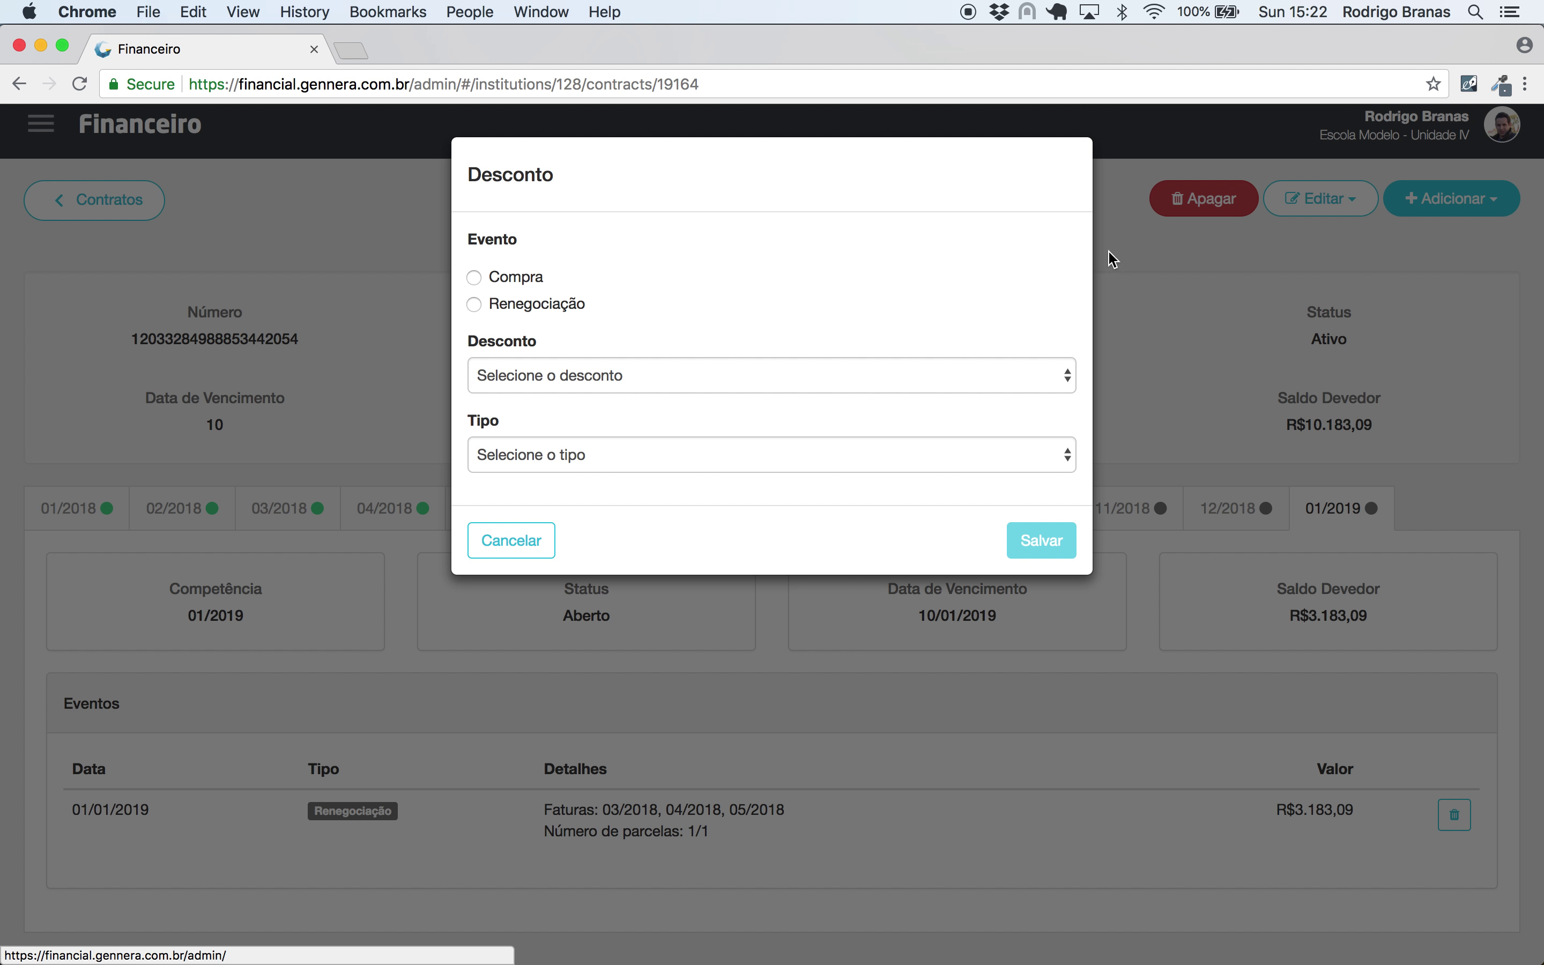
click(567, 304)
click(558, 376)
click(555, 387)
click(546, 452)
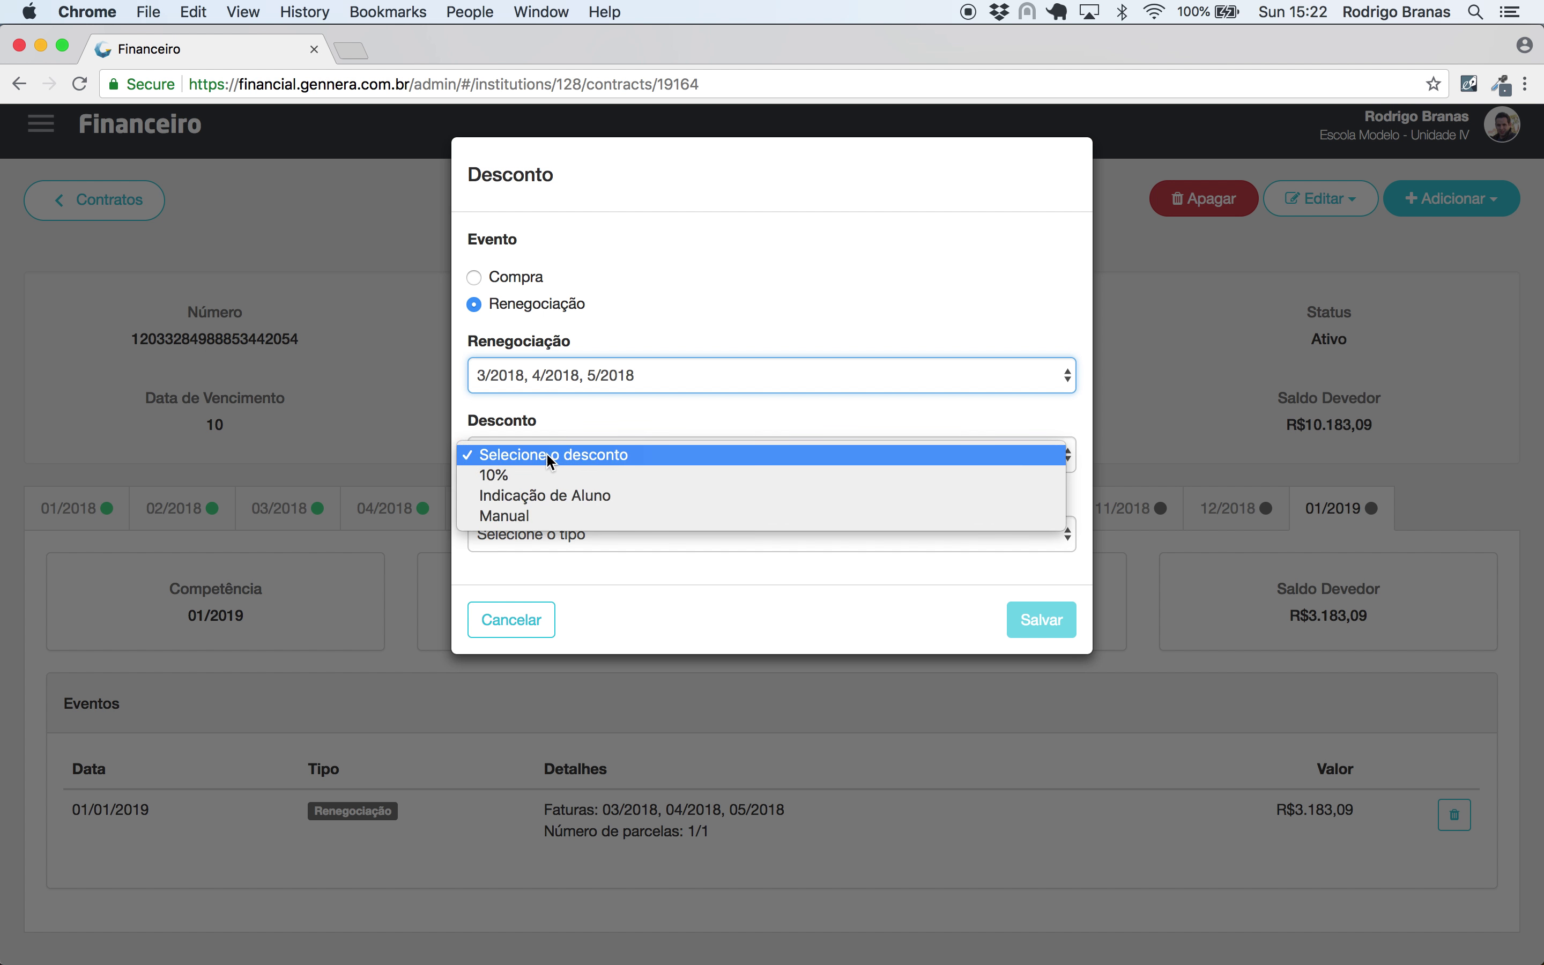
click(548, 516)
click(548, 539)
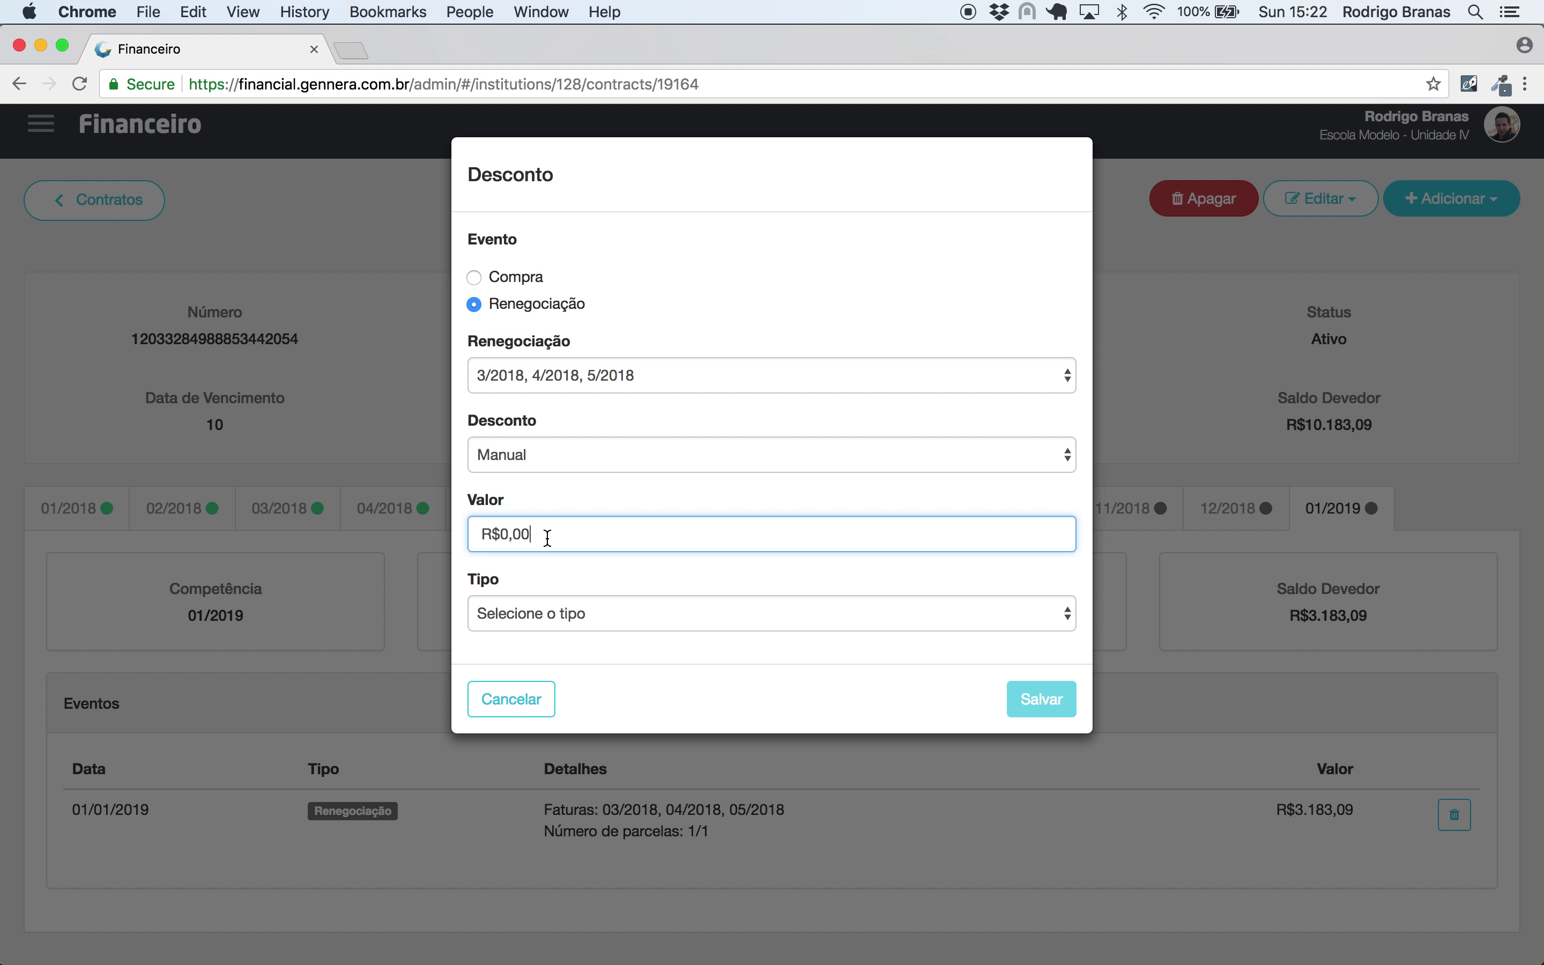
text(183,09)
- Apply the discount per invoice (Fatura) to the 01/2019 installment and save it
click(497, 624)
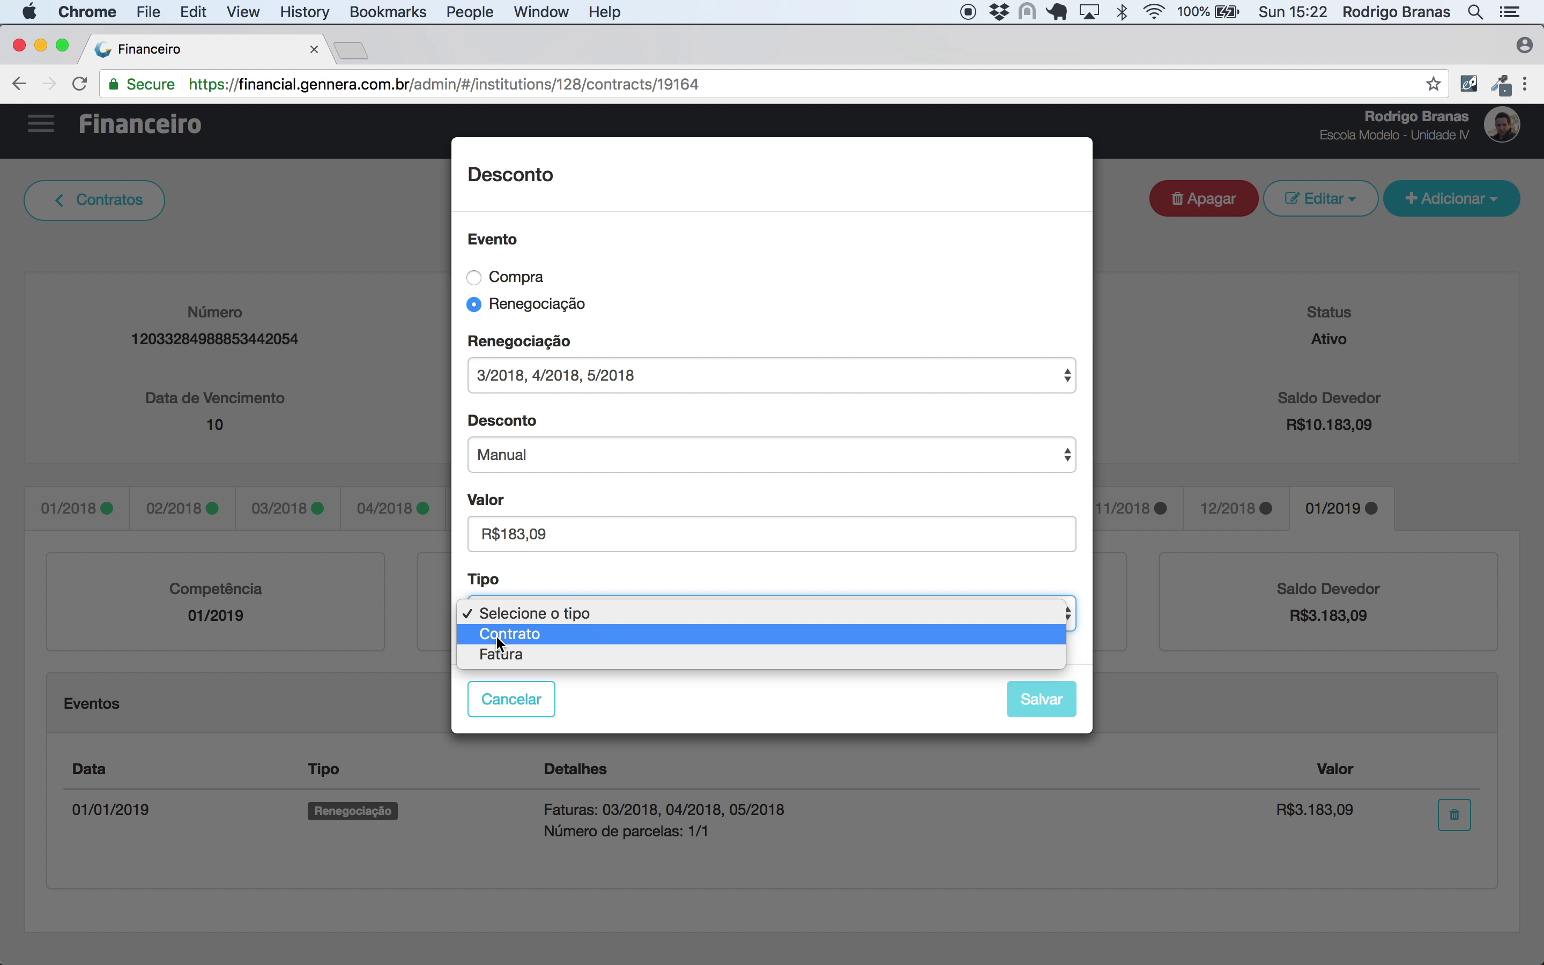
click(498, 655)
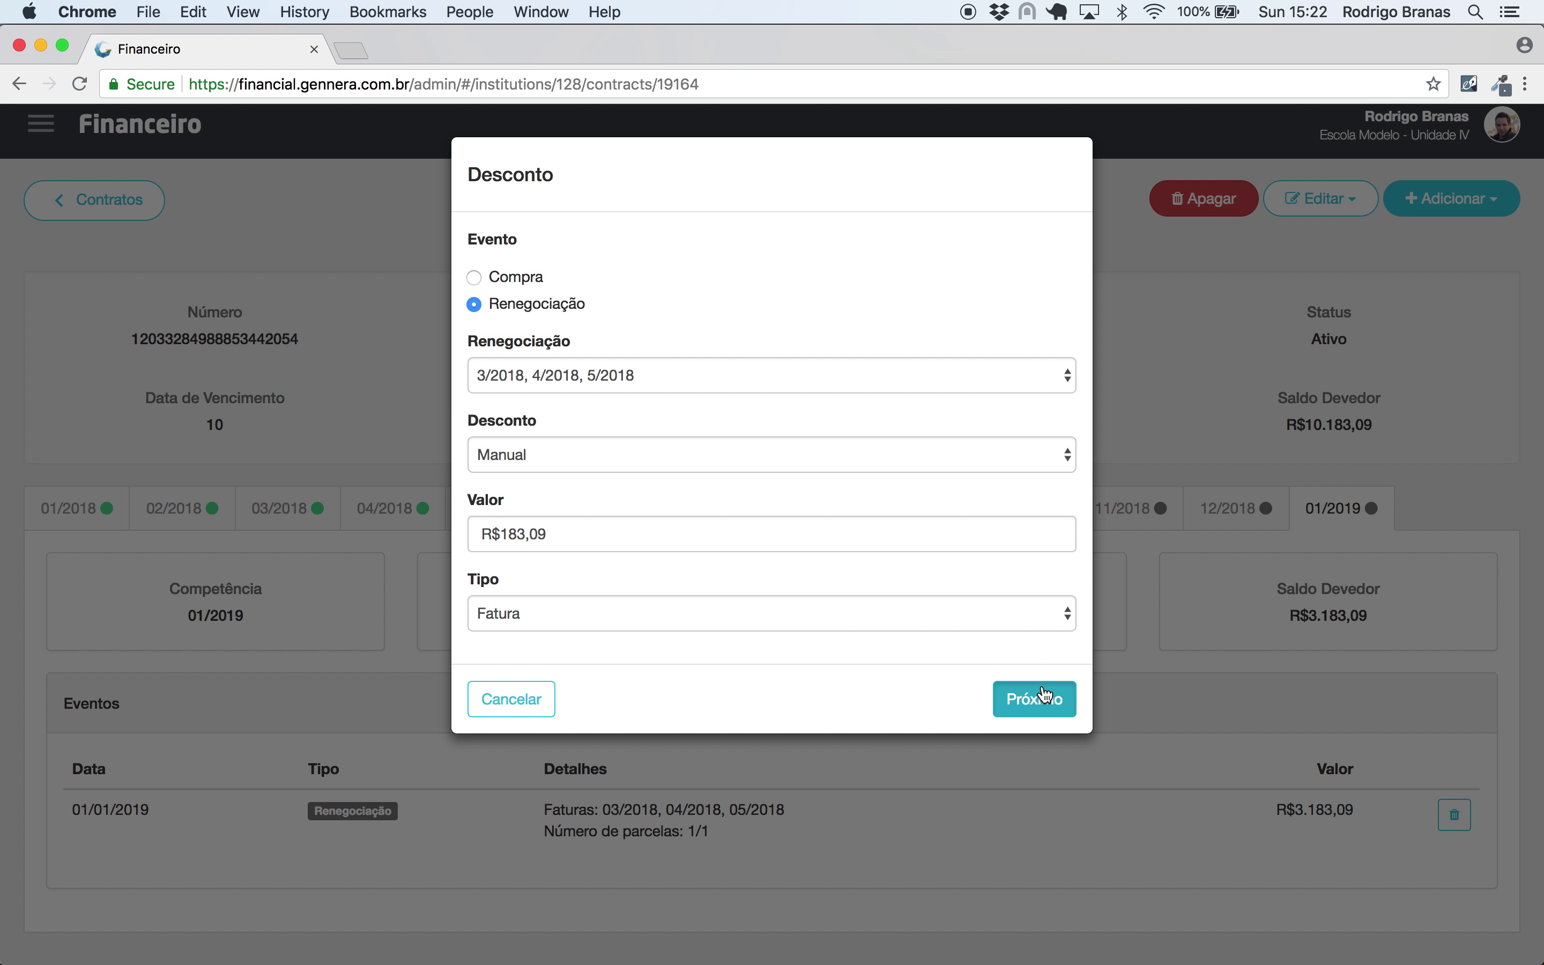
click(1034, 700)
click(483, 289)
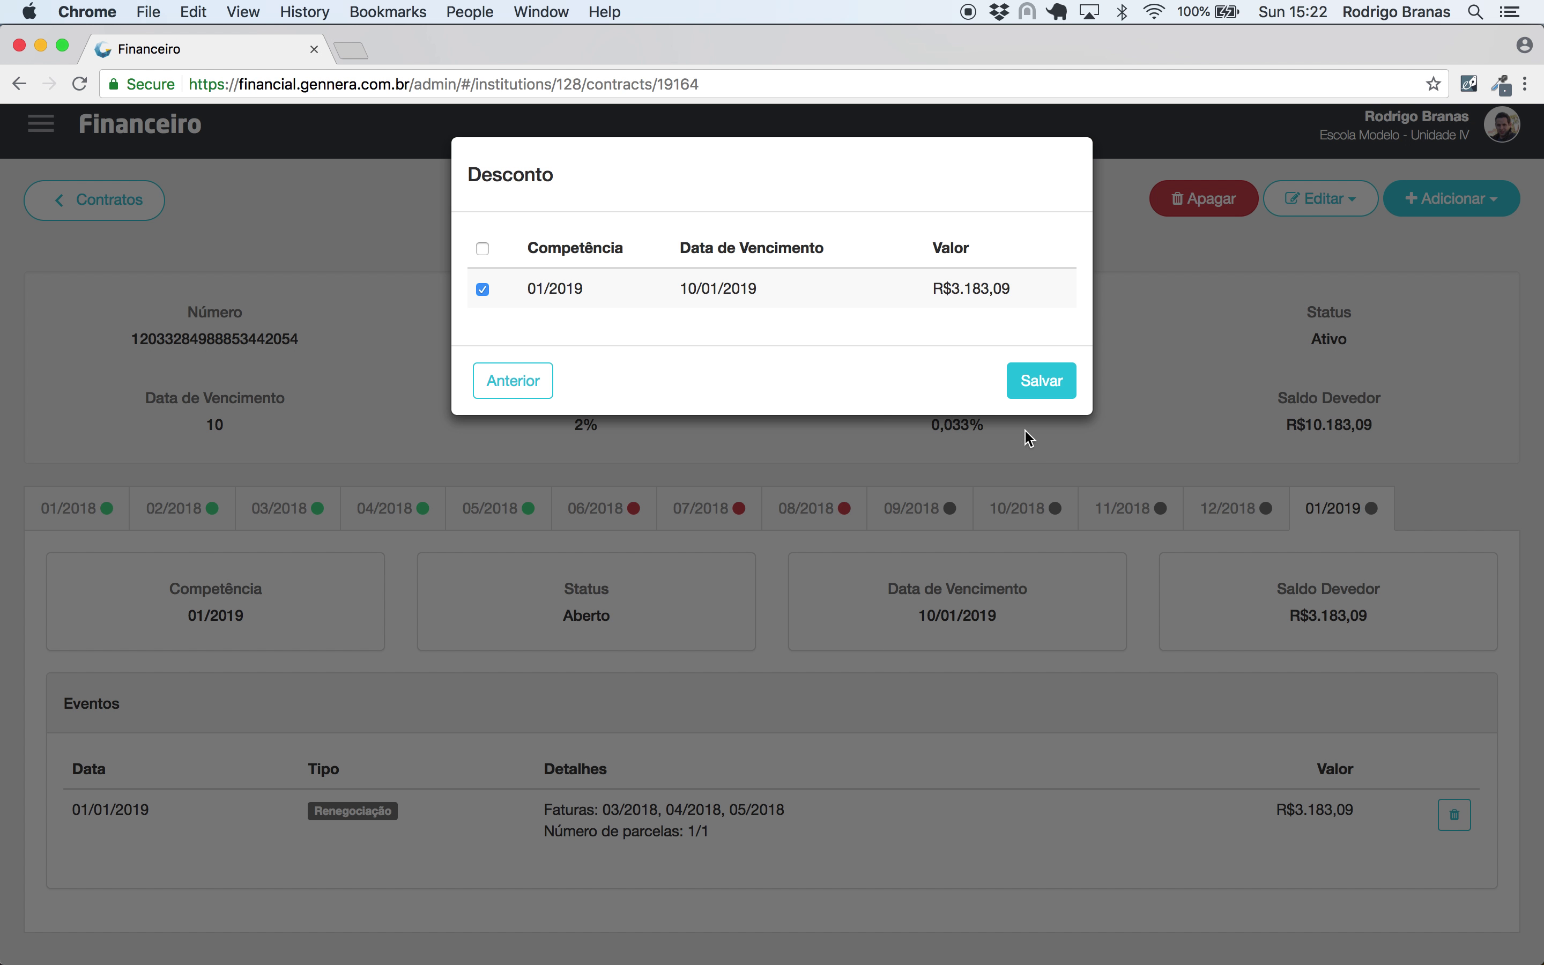
click(1058, 385)
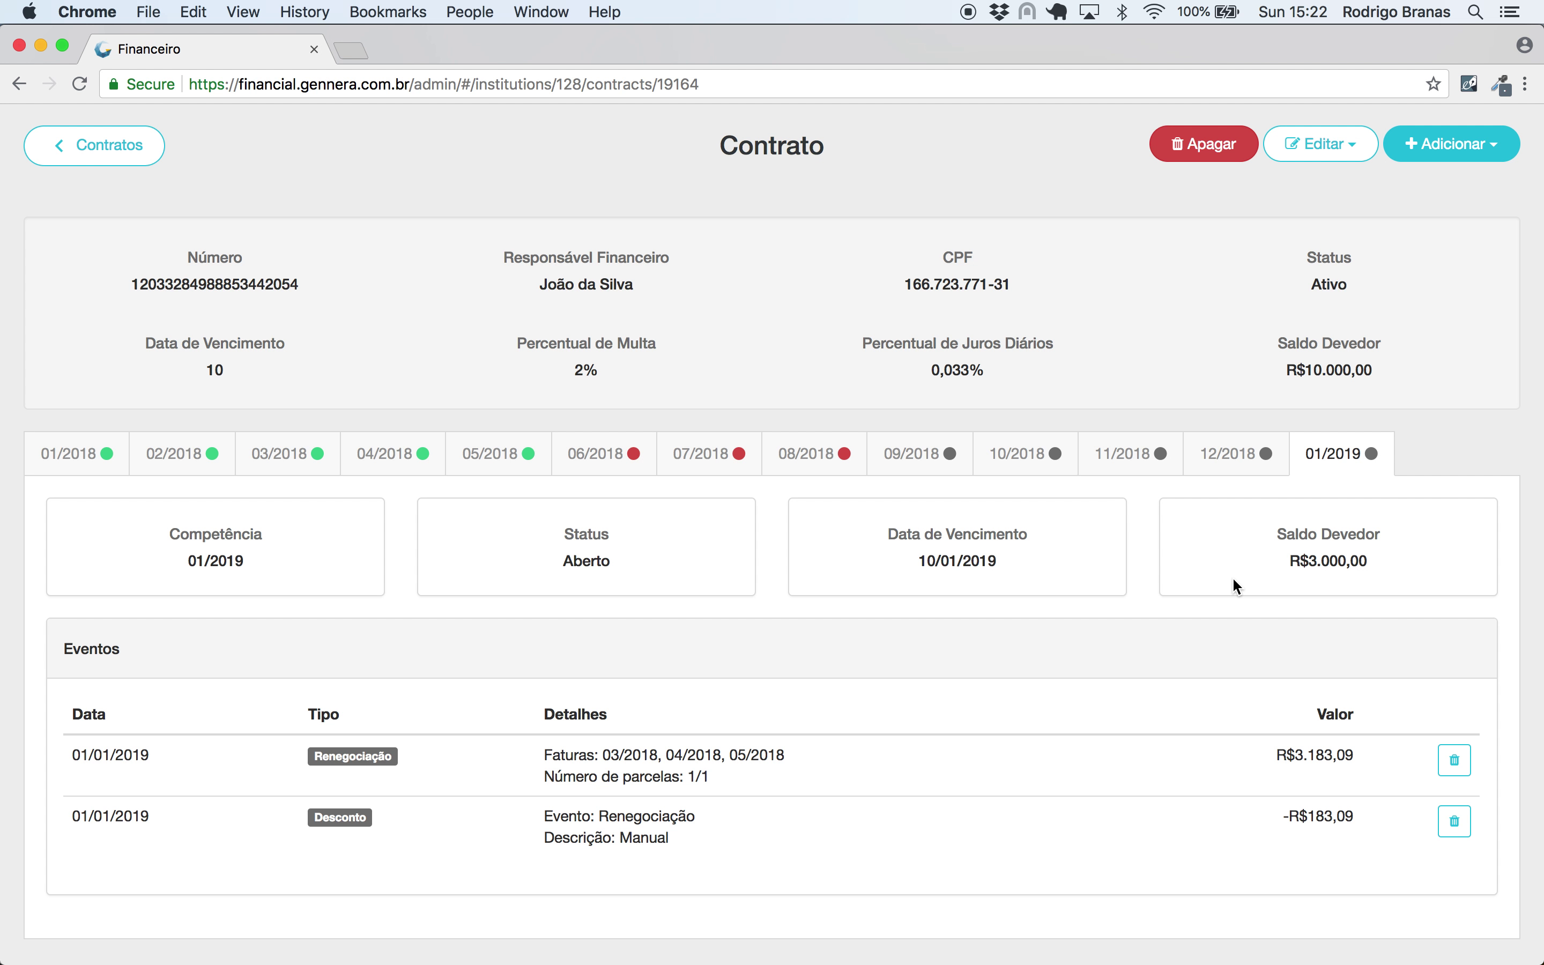
- Review the overdue 06/2018, 07/2018 and 08/2018 installments
scroll(1232, 577, up, 2)
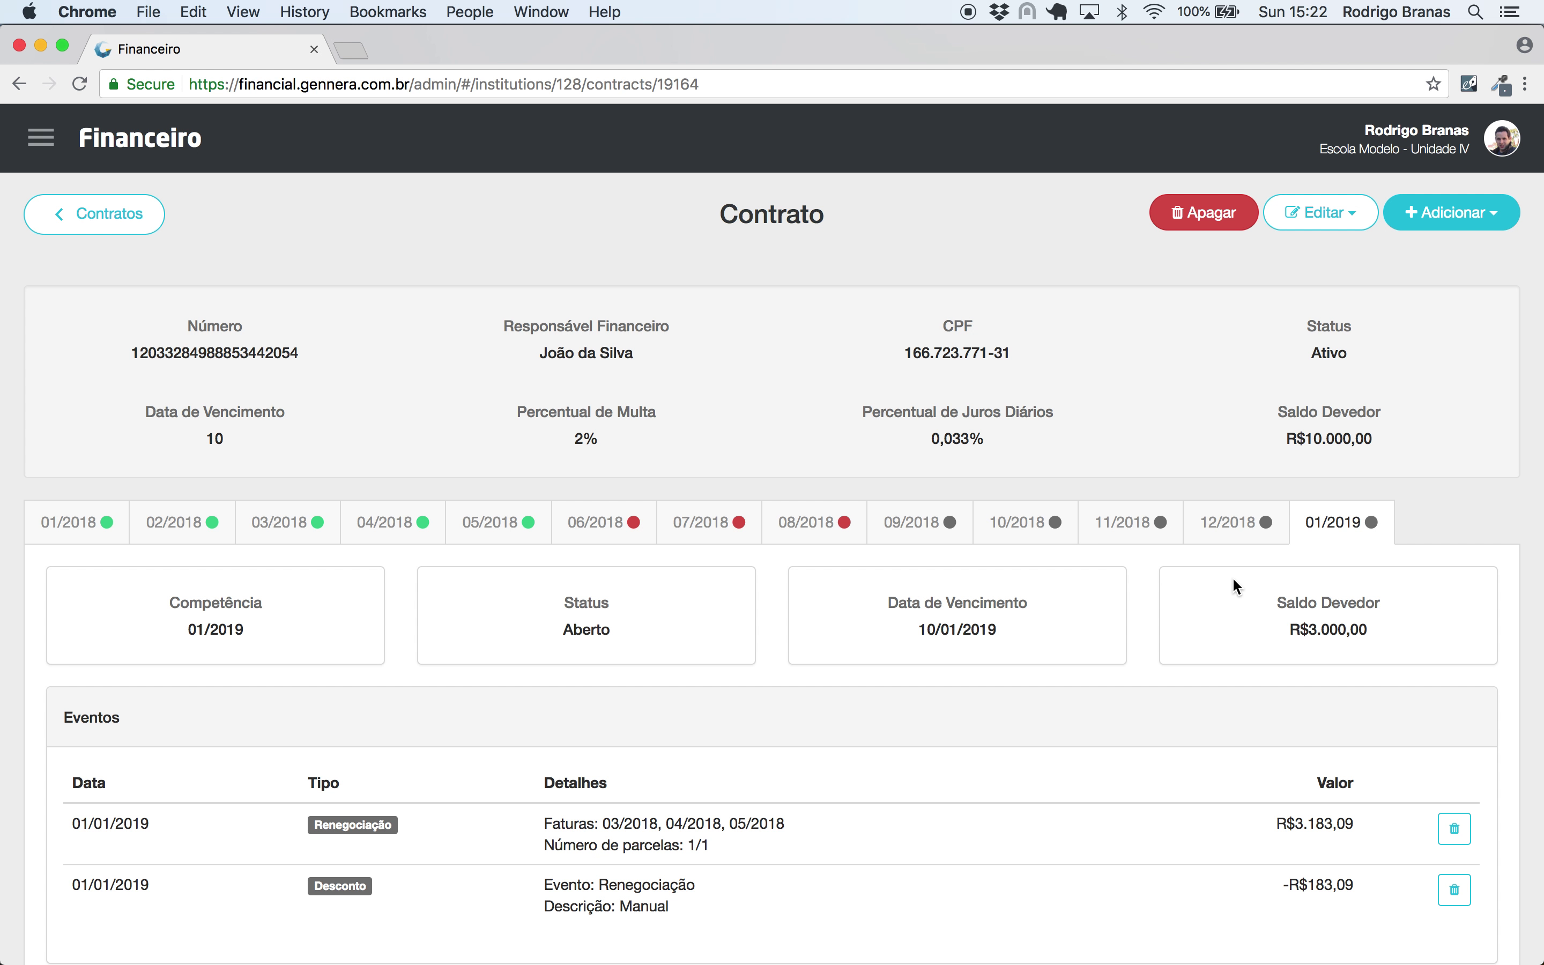
click(596, 534)
click(707, 536)
click(803, 533)
click(719, 534)
click(612, 537)
click(1450, 212)
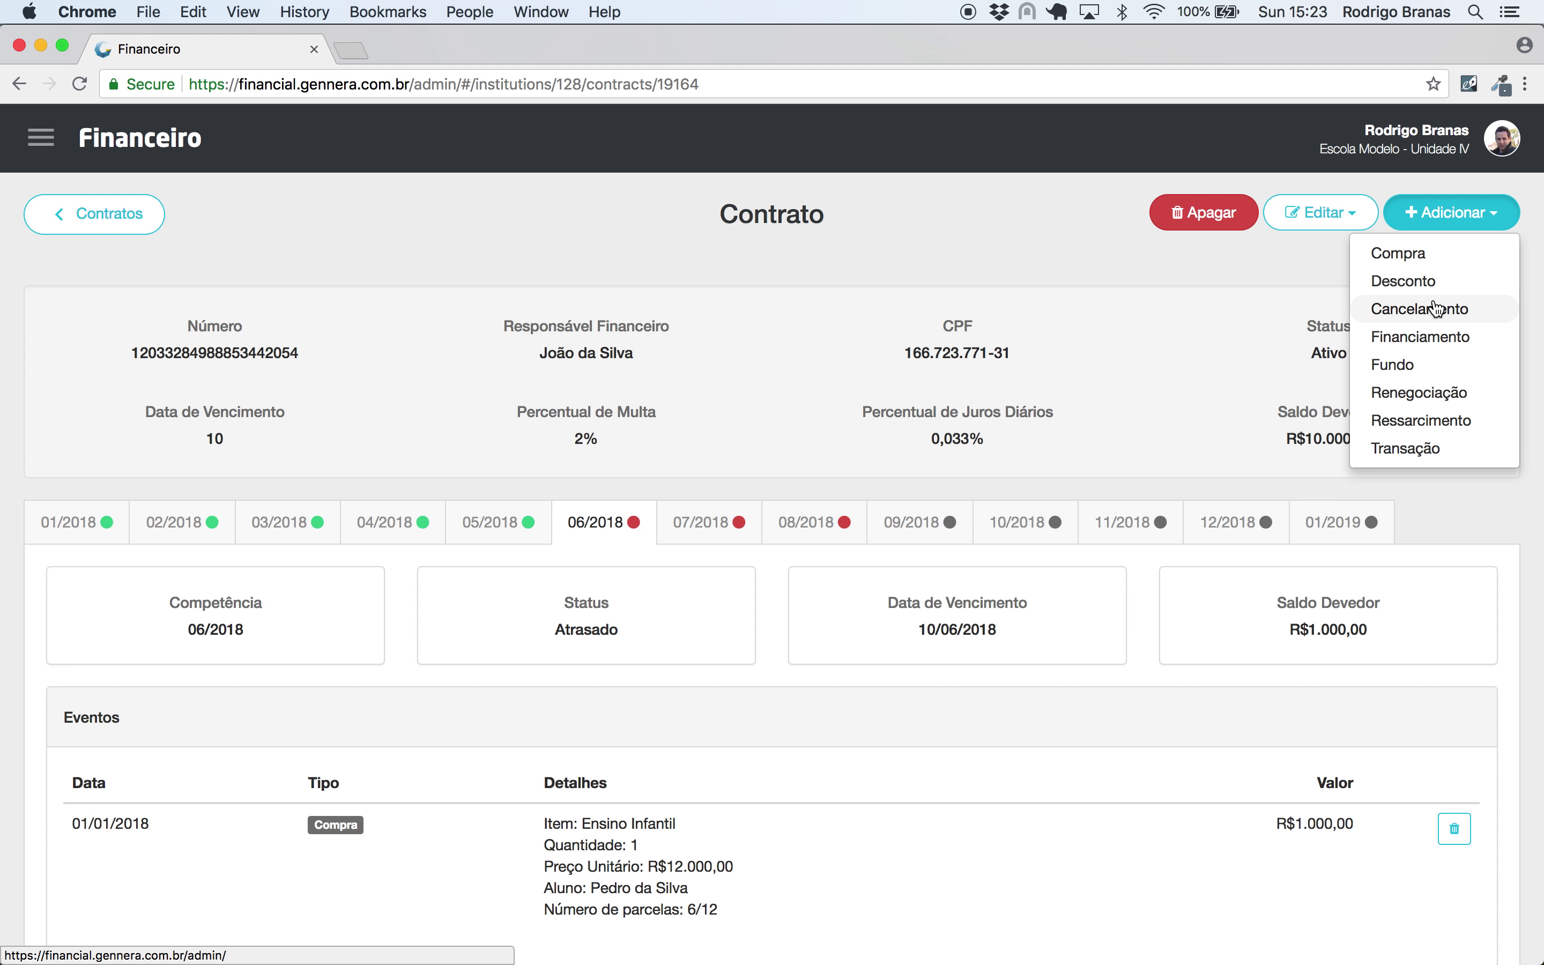
- Renegotiate 06–08/2018 into 1 installment issued 01/02/2019, waiving the fine and interest
click(1429, 396)
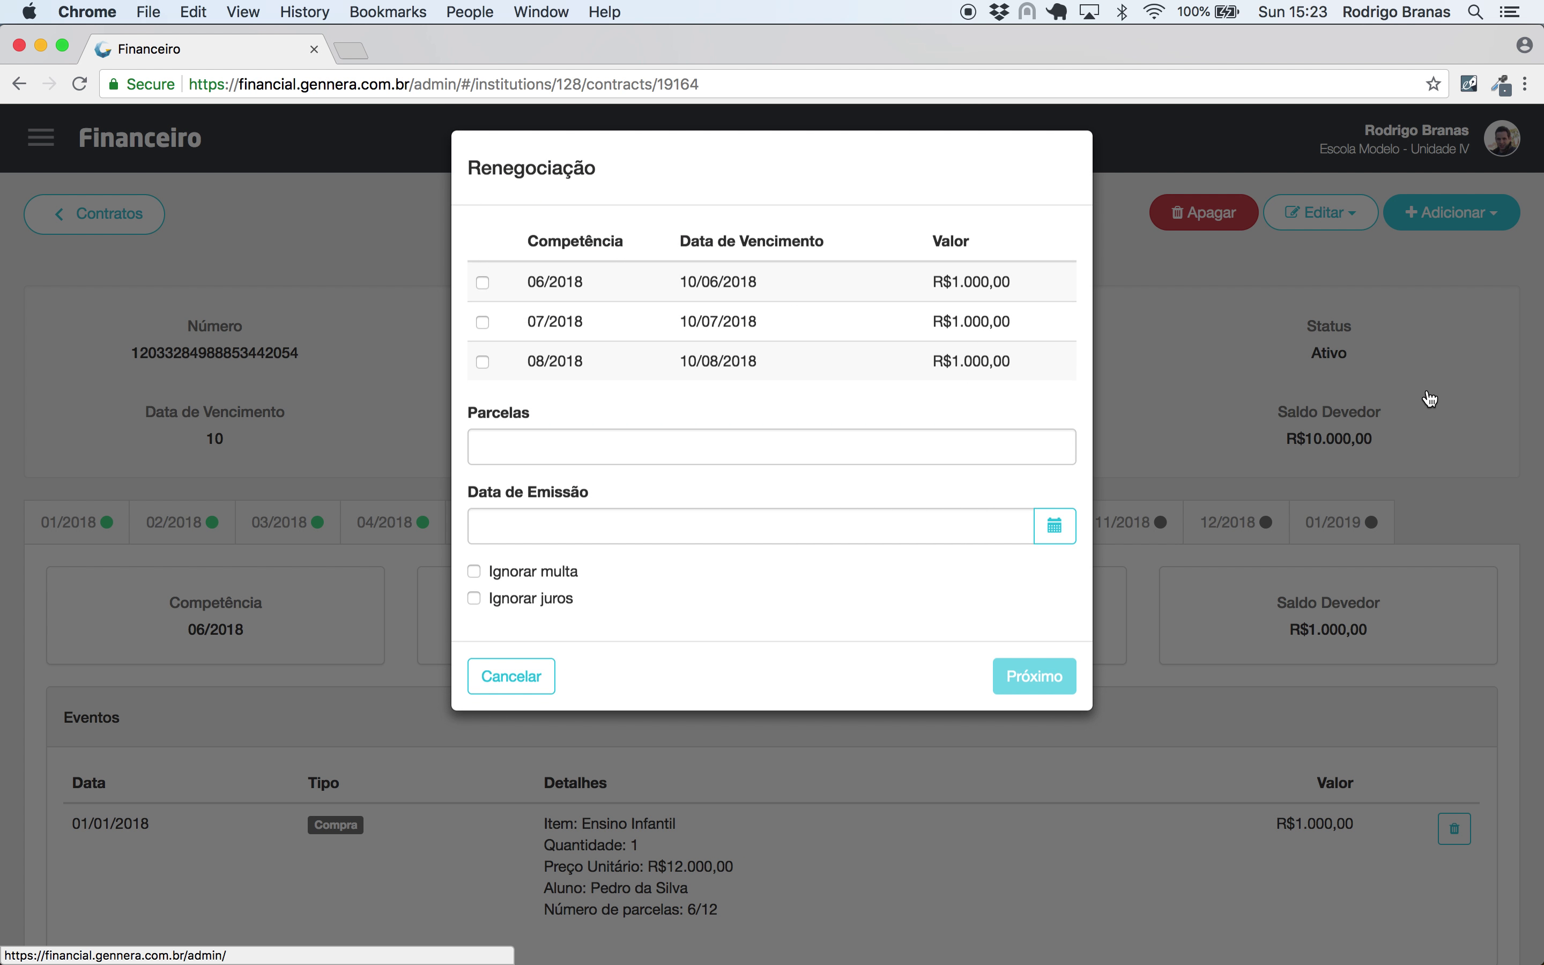
click(482, 291)
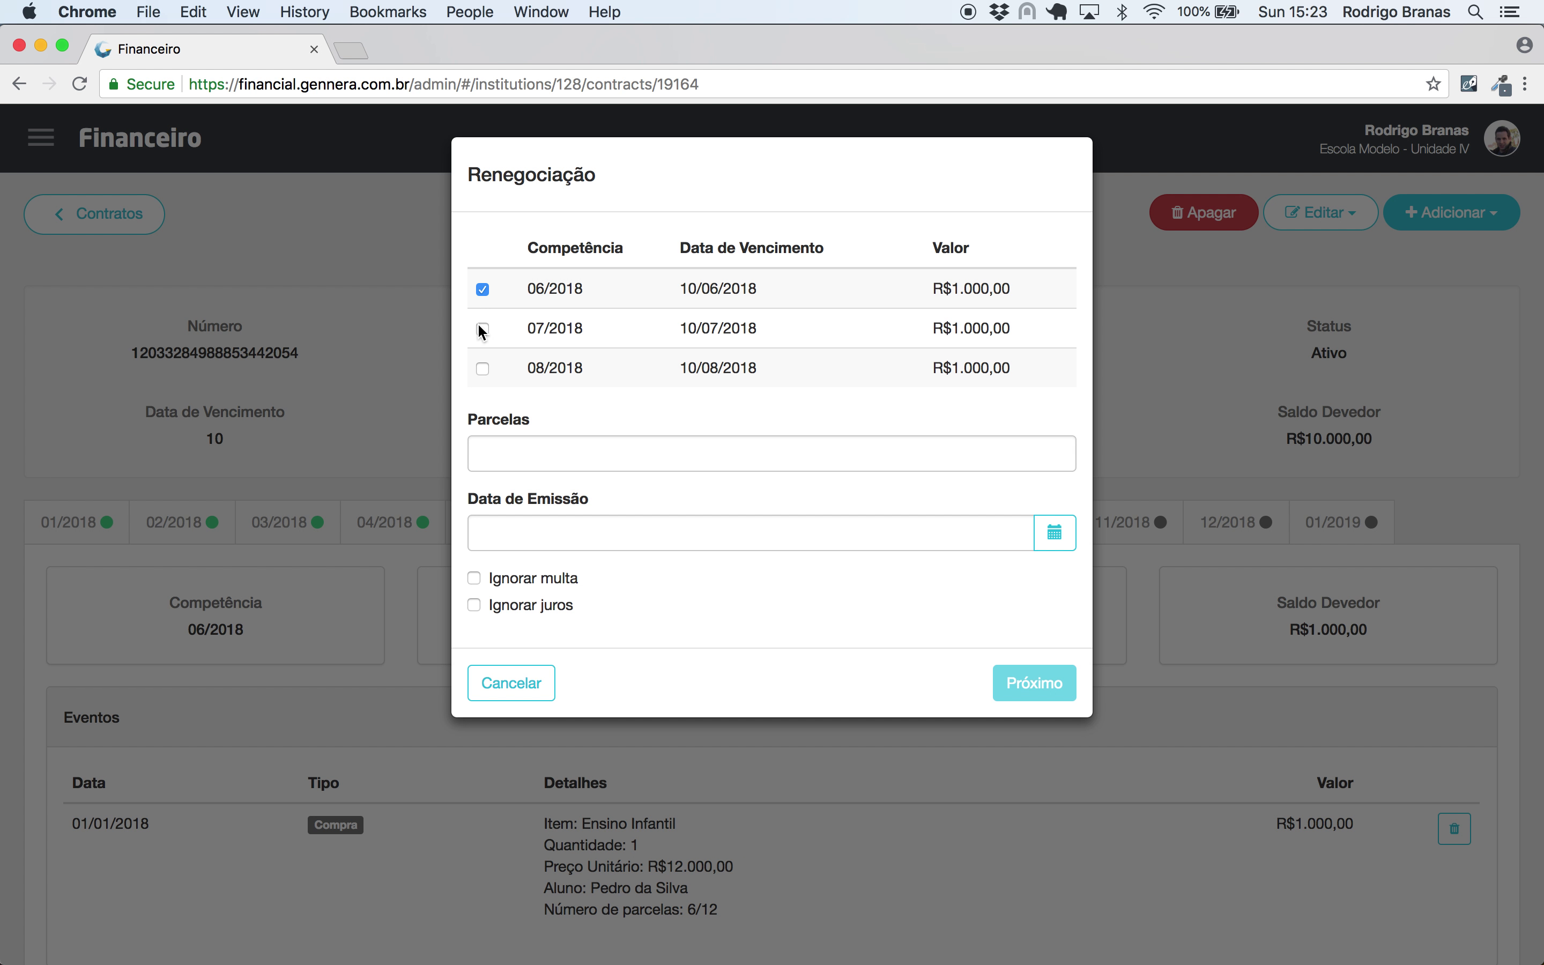
click(510, 453)
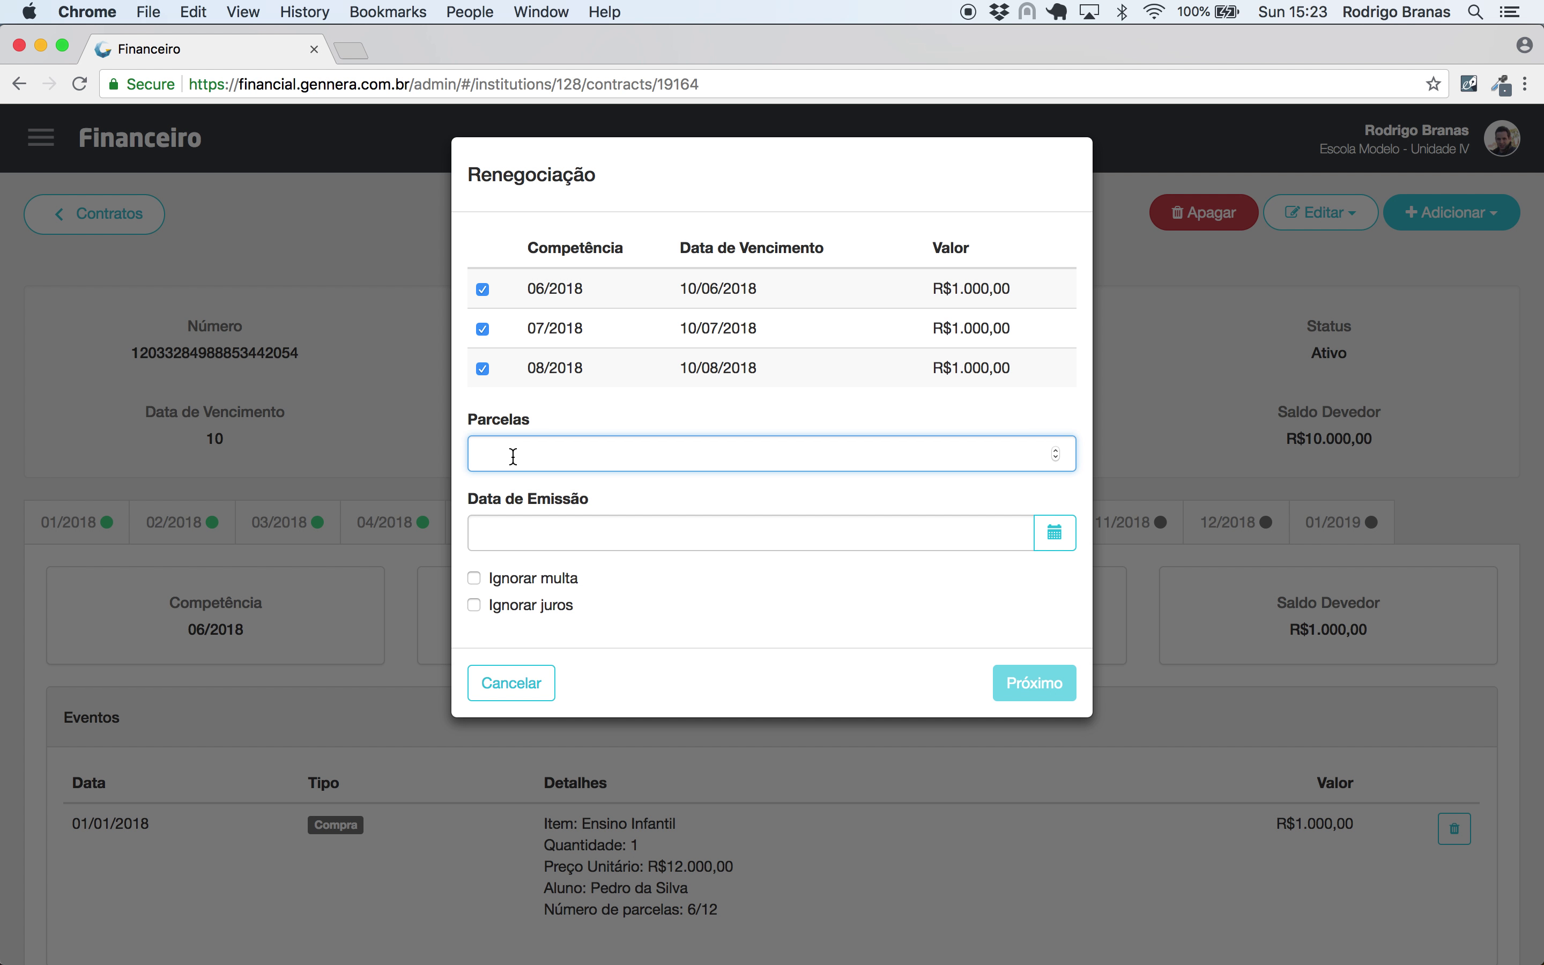
text(1)
click(549, 540)
text(01/0)
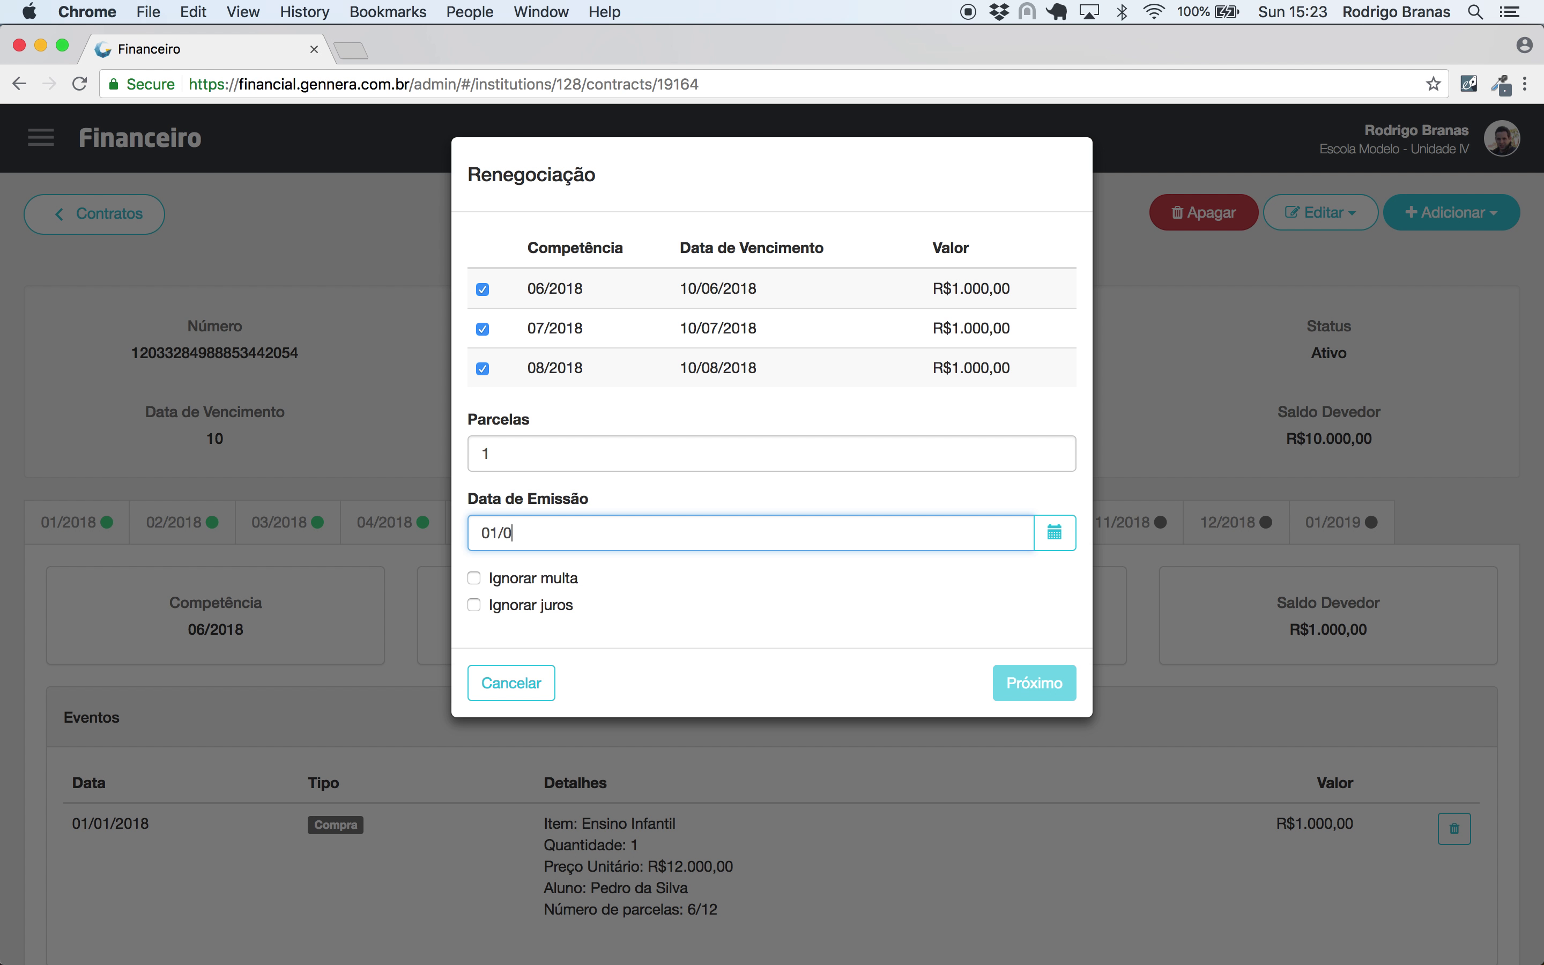
text(2/2019)
click(551, 581)
click(555, 607)
click(1035, 684)
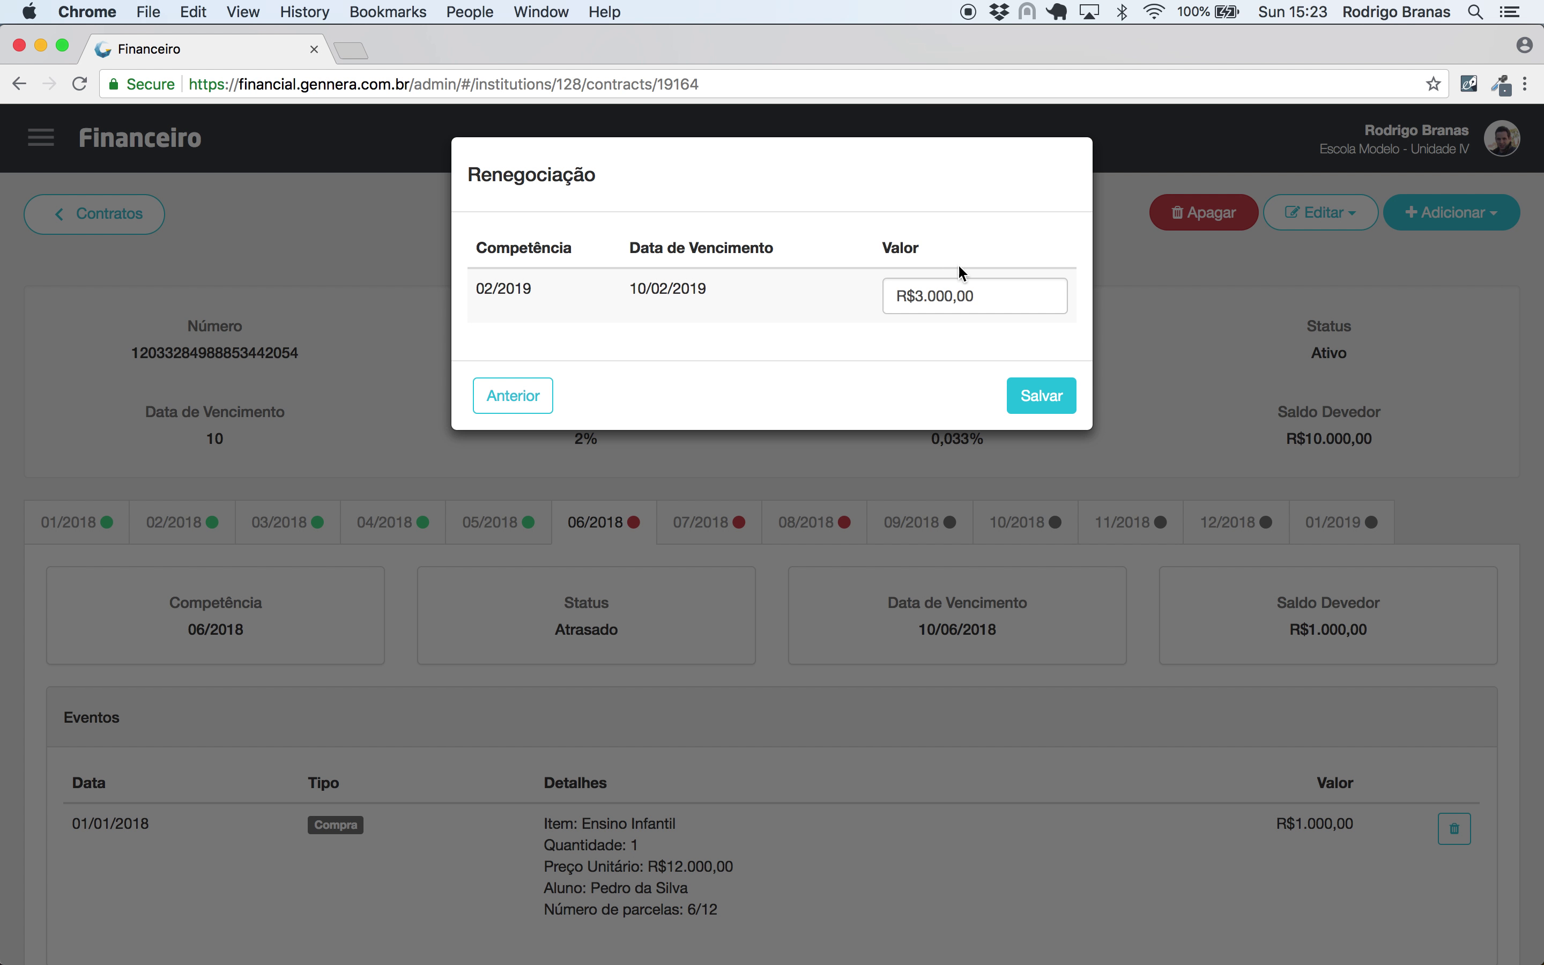
click(1039, 400)
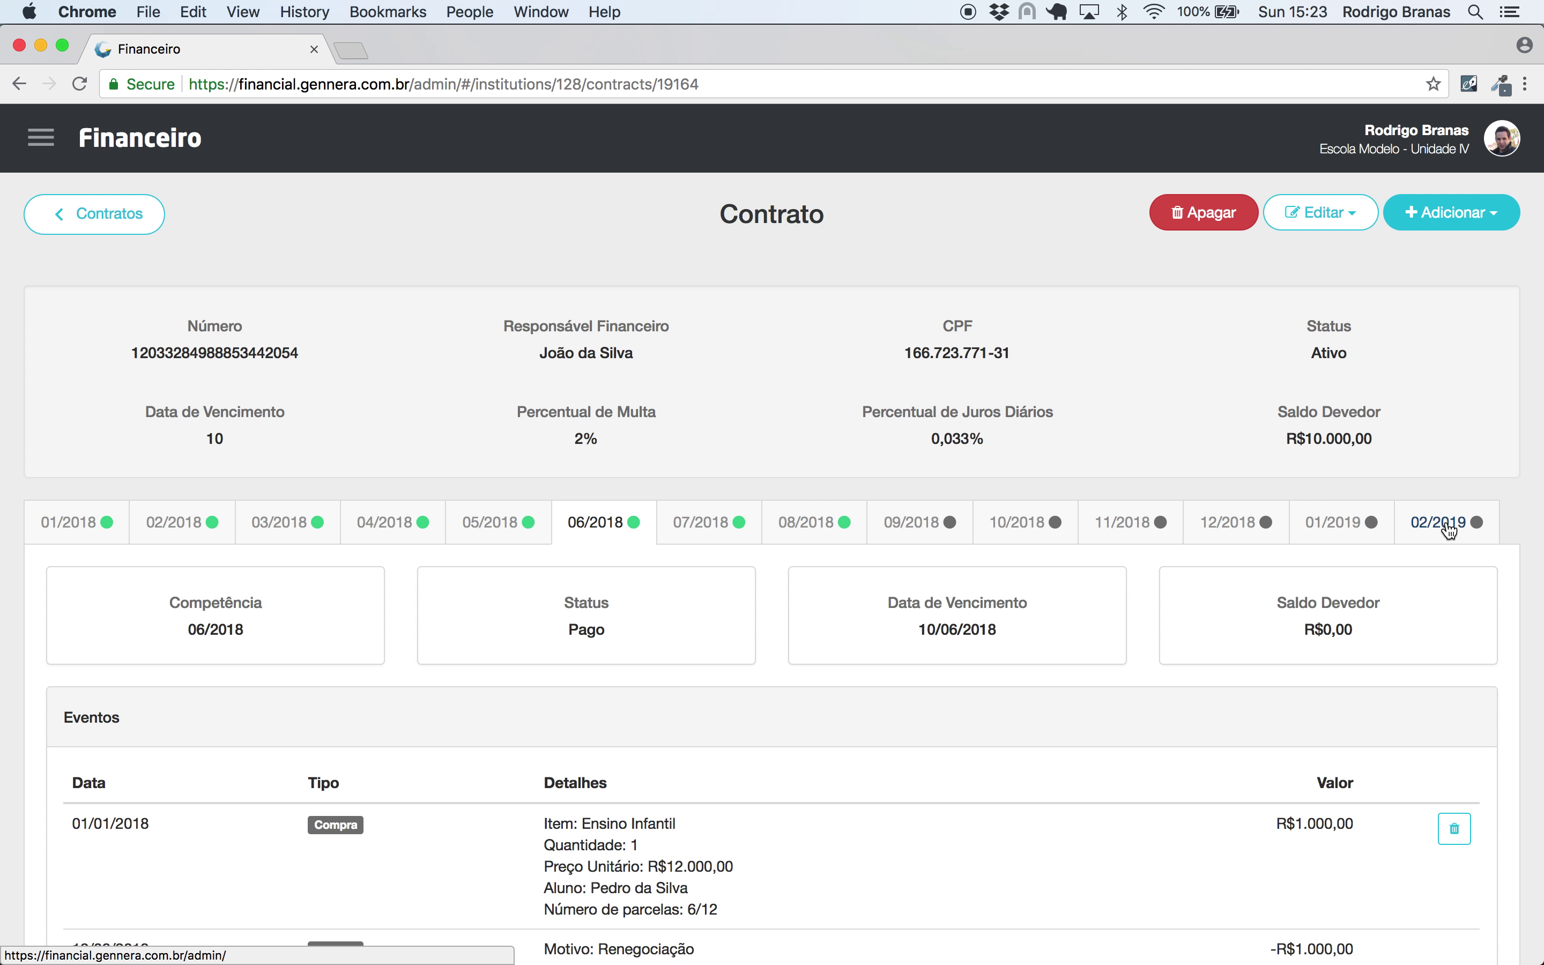
- Check the new 02/2019 and the 01/2019 installments, then view 12/2018
click(1437, 521)
scroll(1181, 587, down, 1)
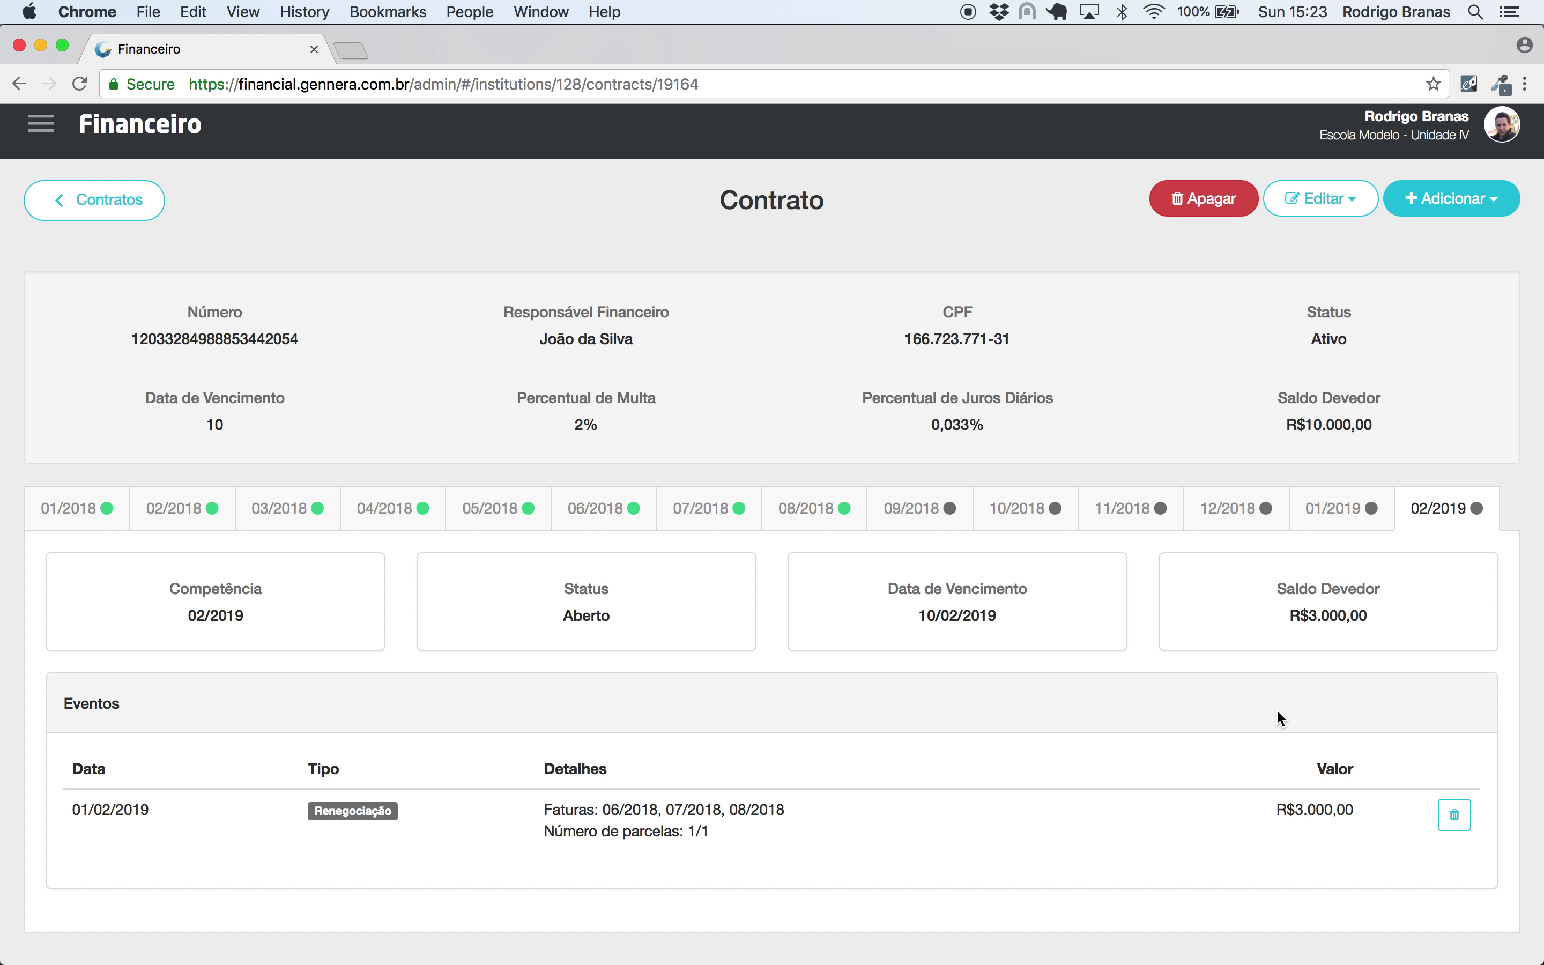
click(1340, 511)
scroll(1146, 629, down, 2)
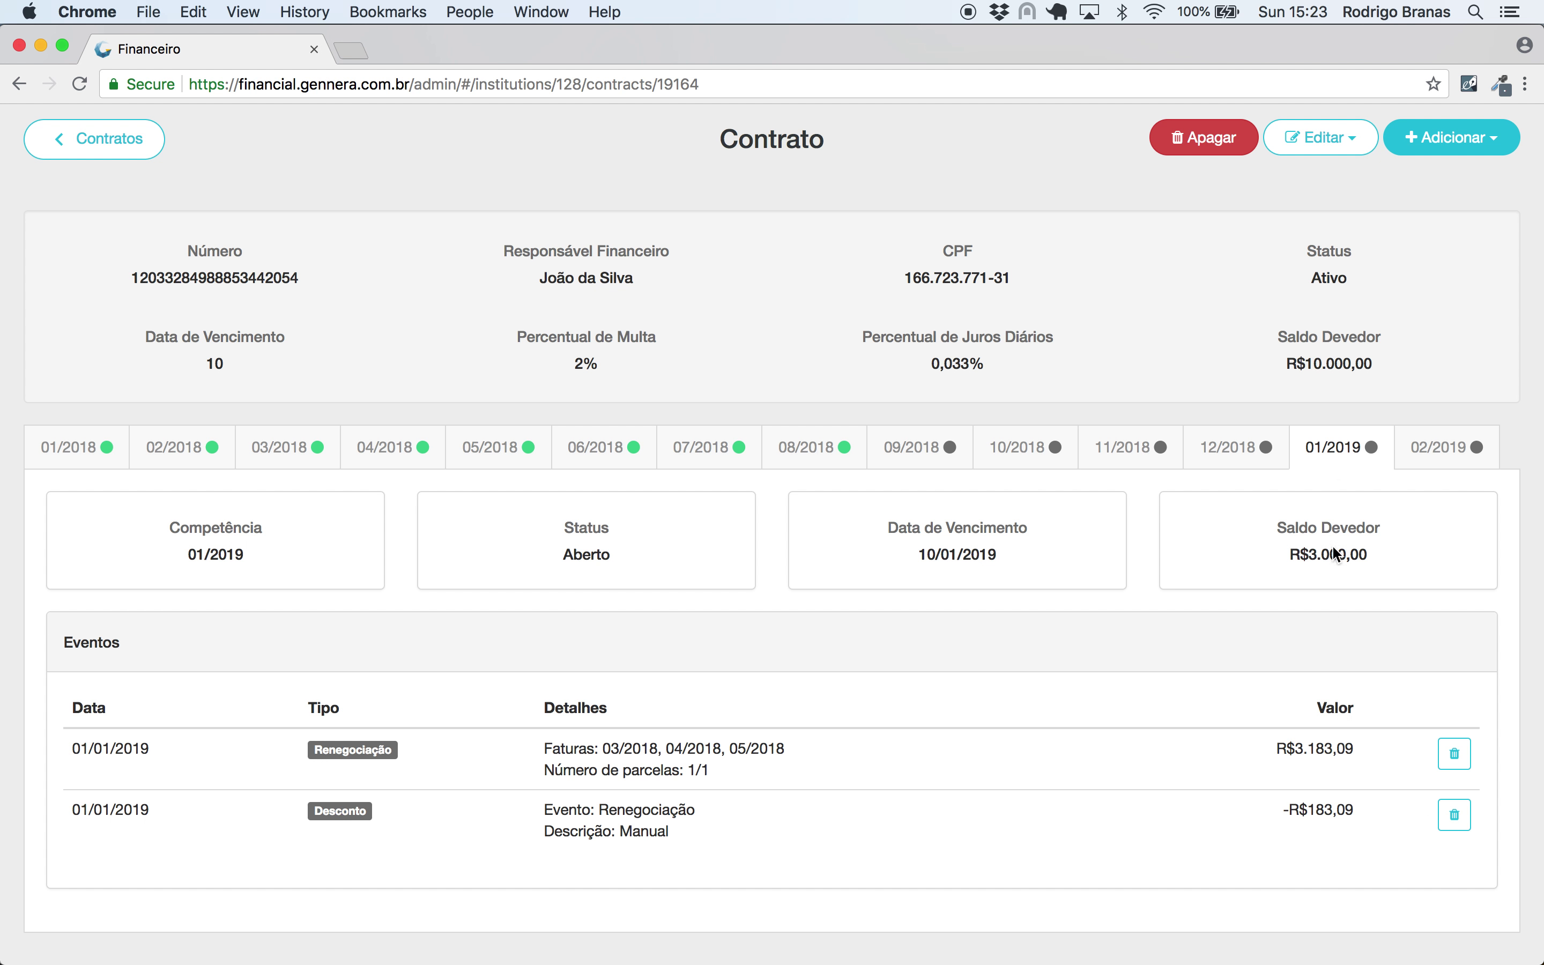
click(1403, 459)
click(1355, 503)
click(1242, 461)
scroll(963, 420, up, 2)
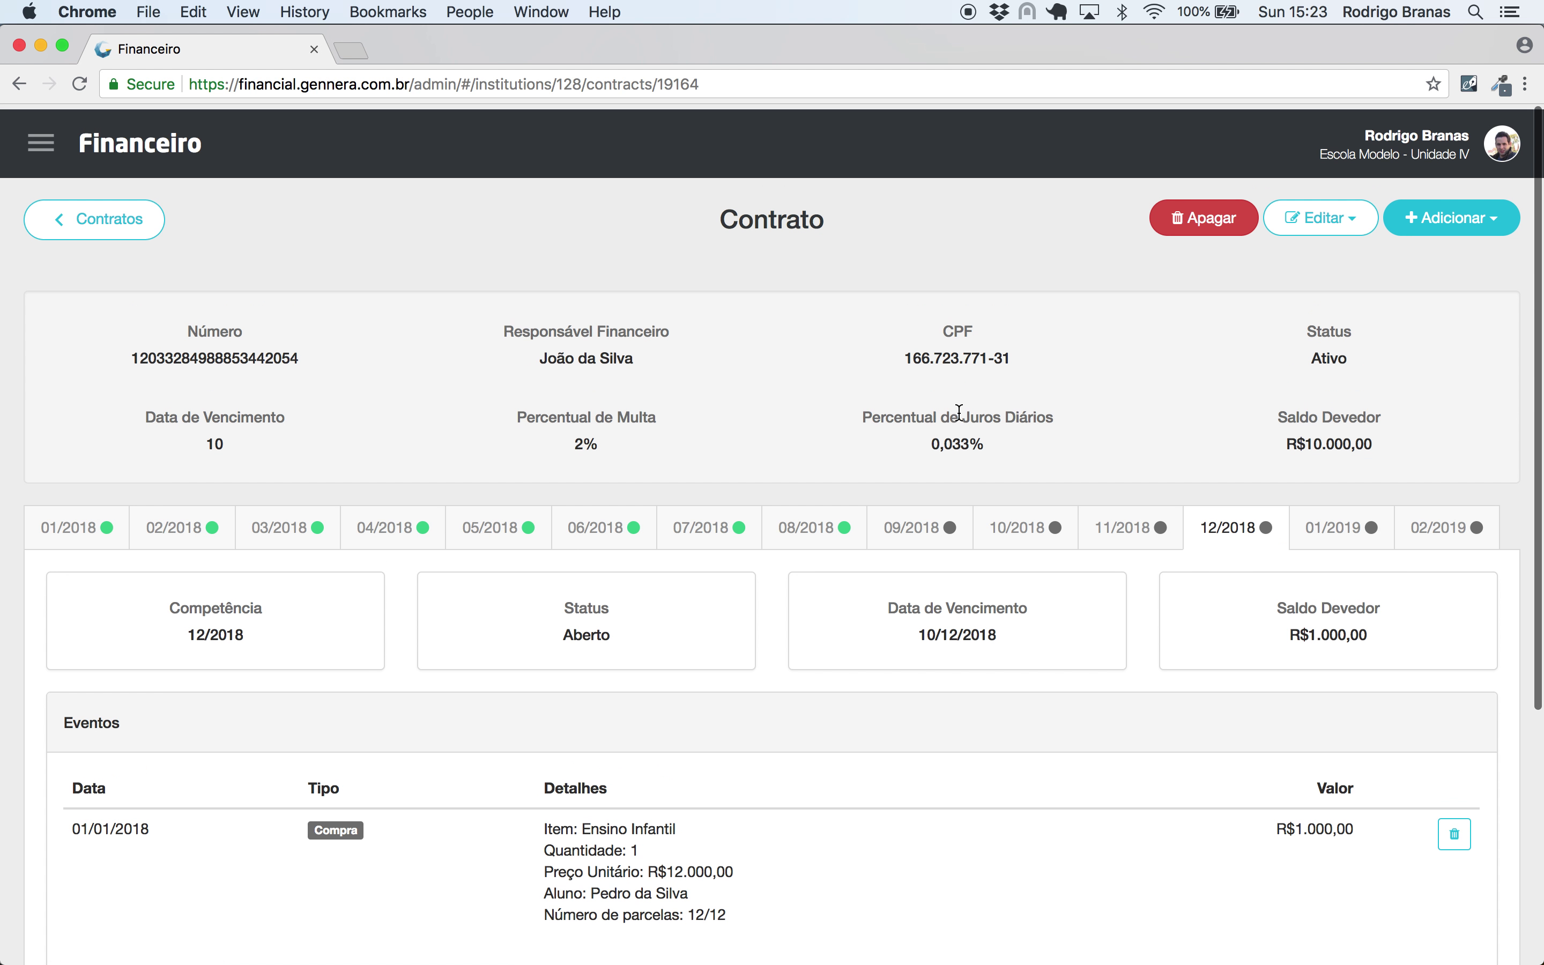
click(1451, 212)
- Add the Ensino Infantil purchase's Indicação de Aluno discount, per invoice, to the 12/2018 installment
click(1420, 281)
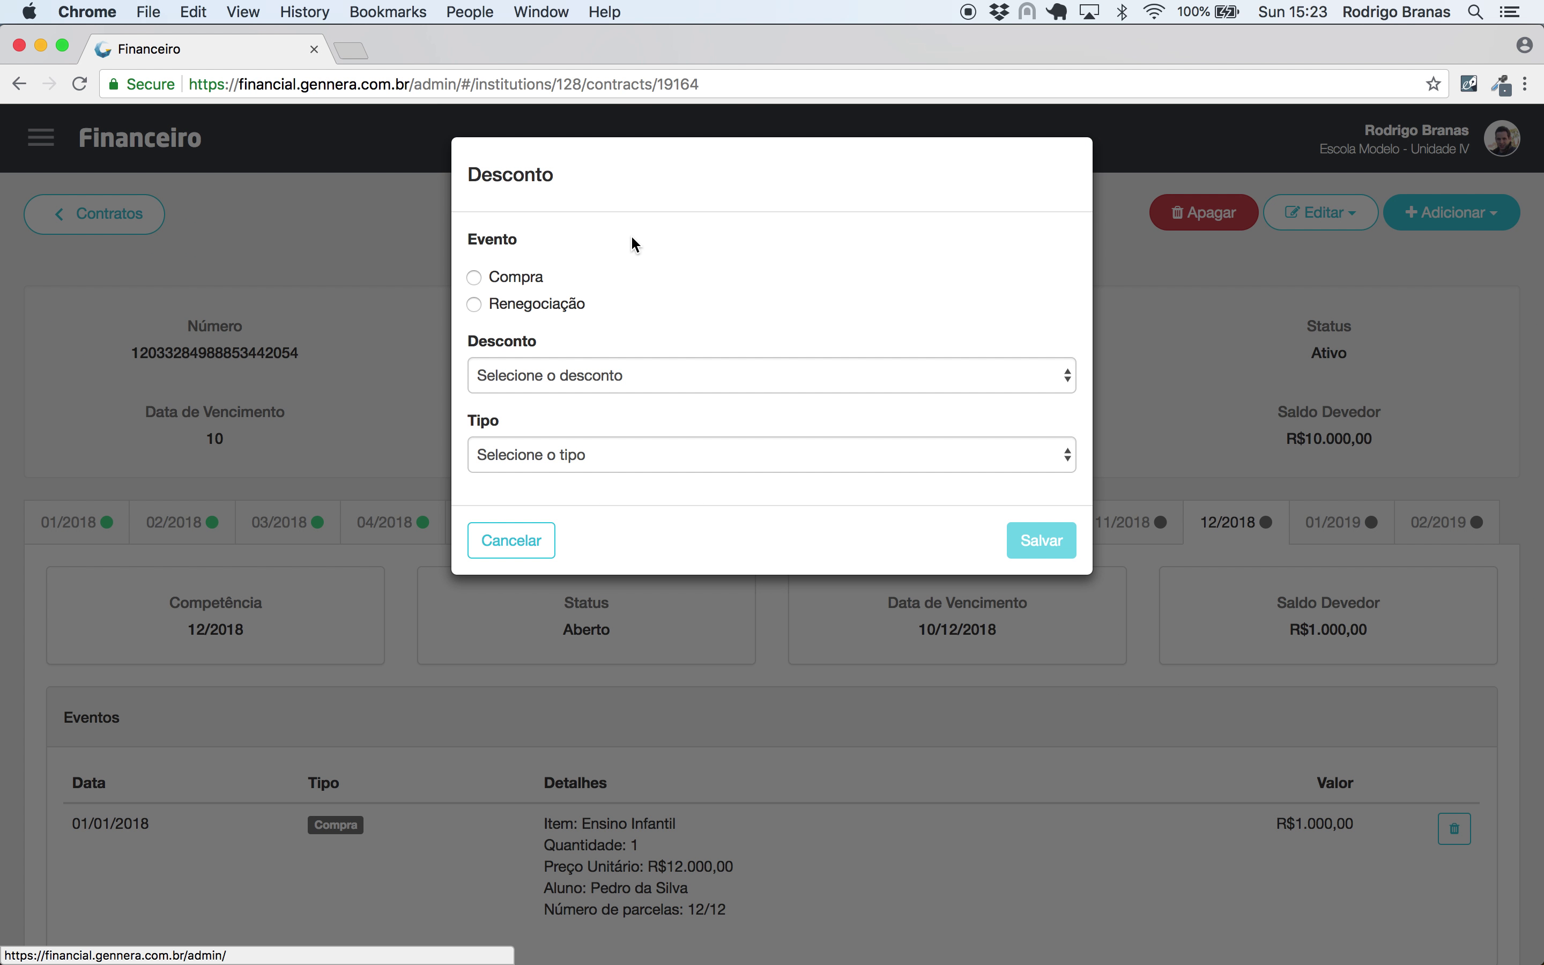
click(535, 278)
click(537, 375)
click(535, 395)
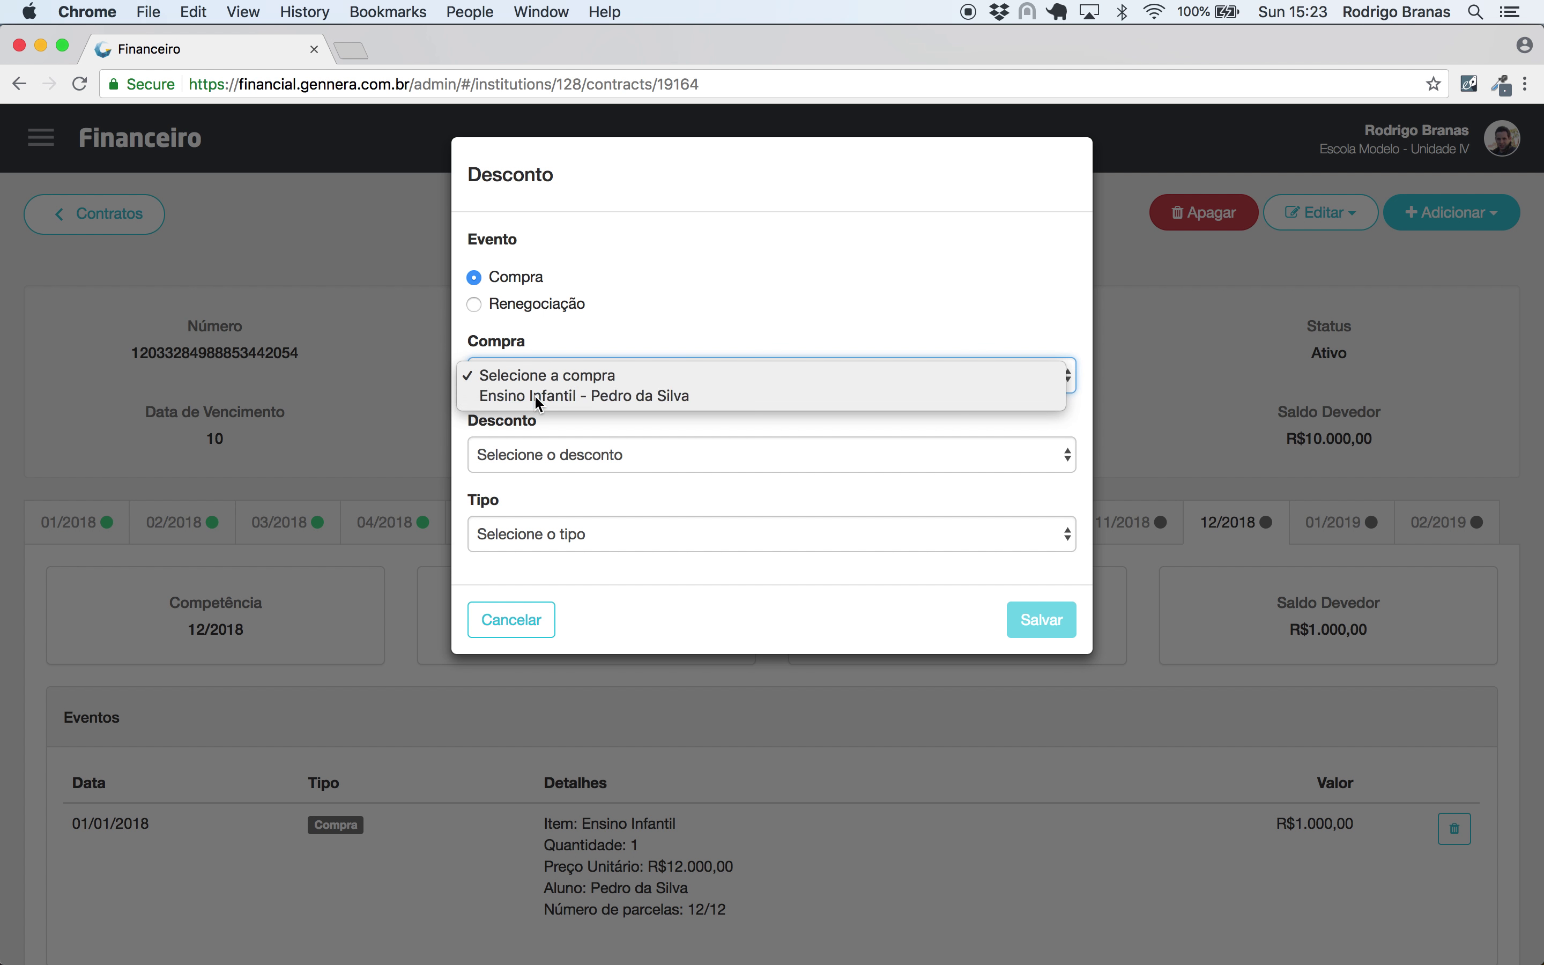
click(526, 447)
click(524, 491)
click(546, 537)
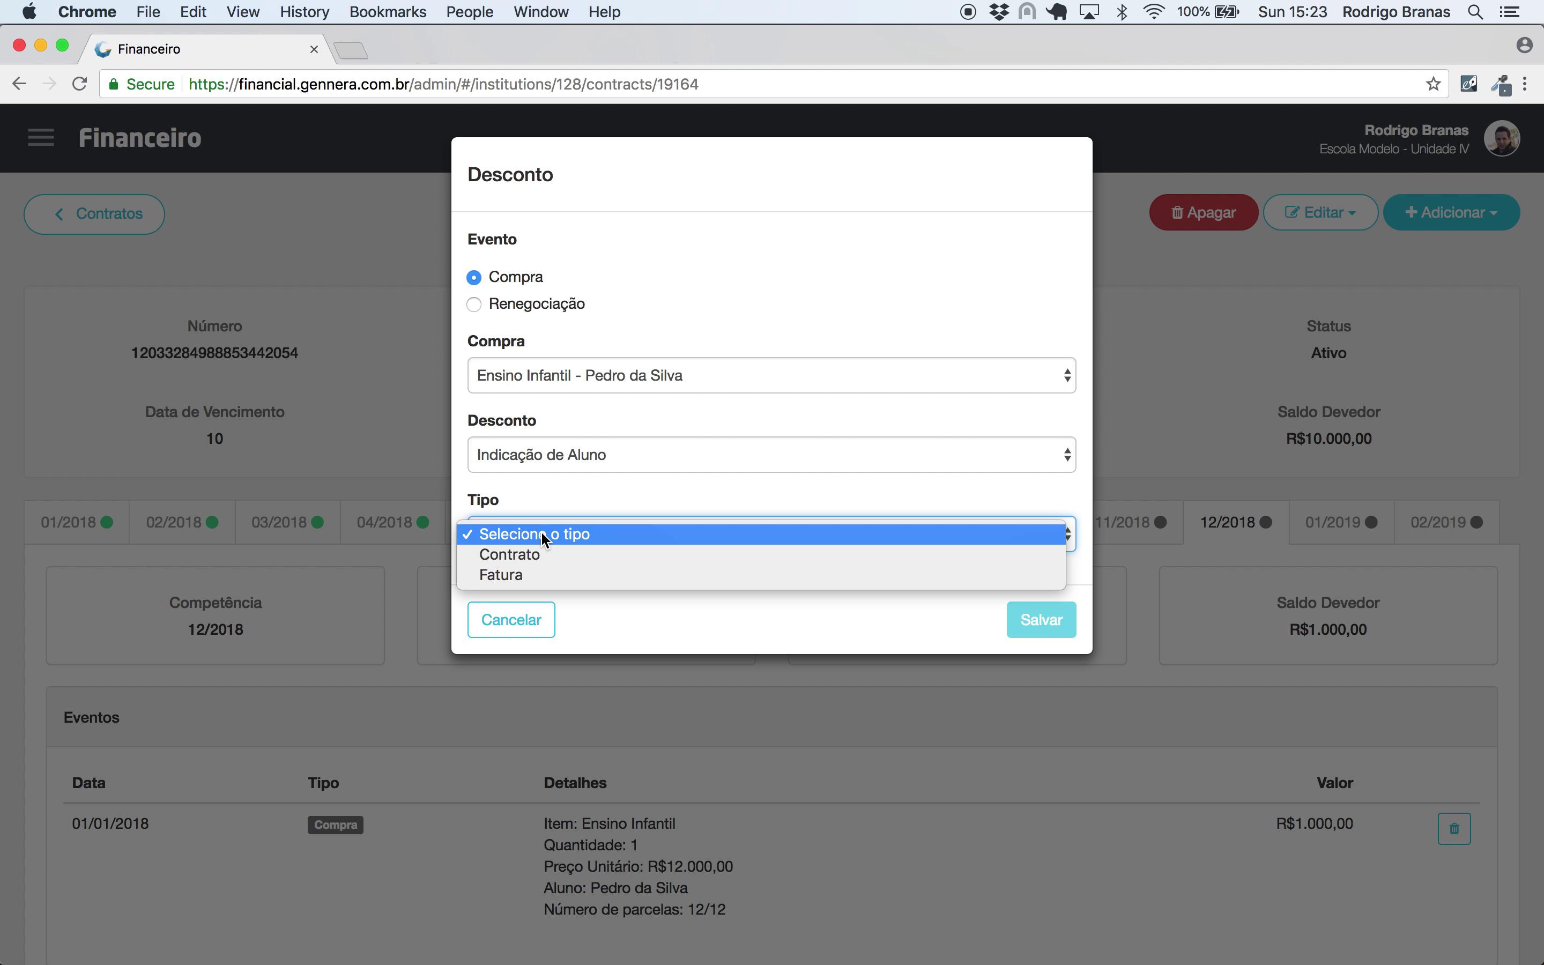
click(532, 575)
click(1028, 616)
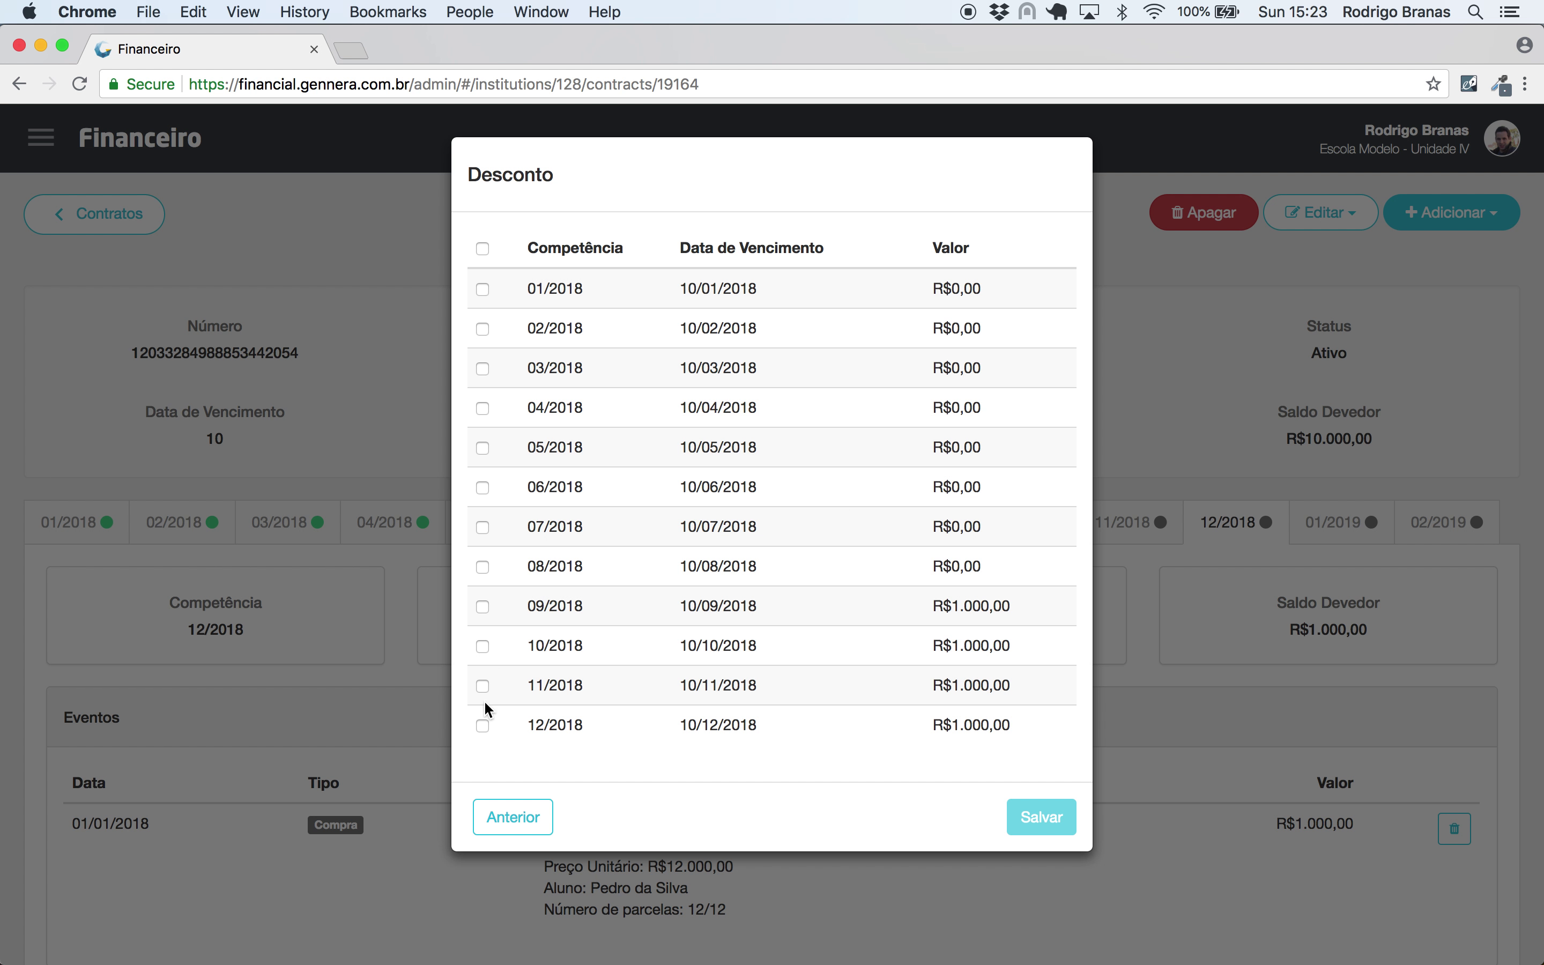
click(483, 727)
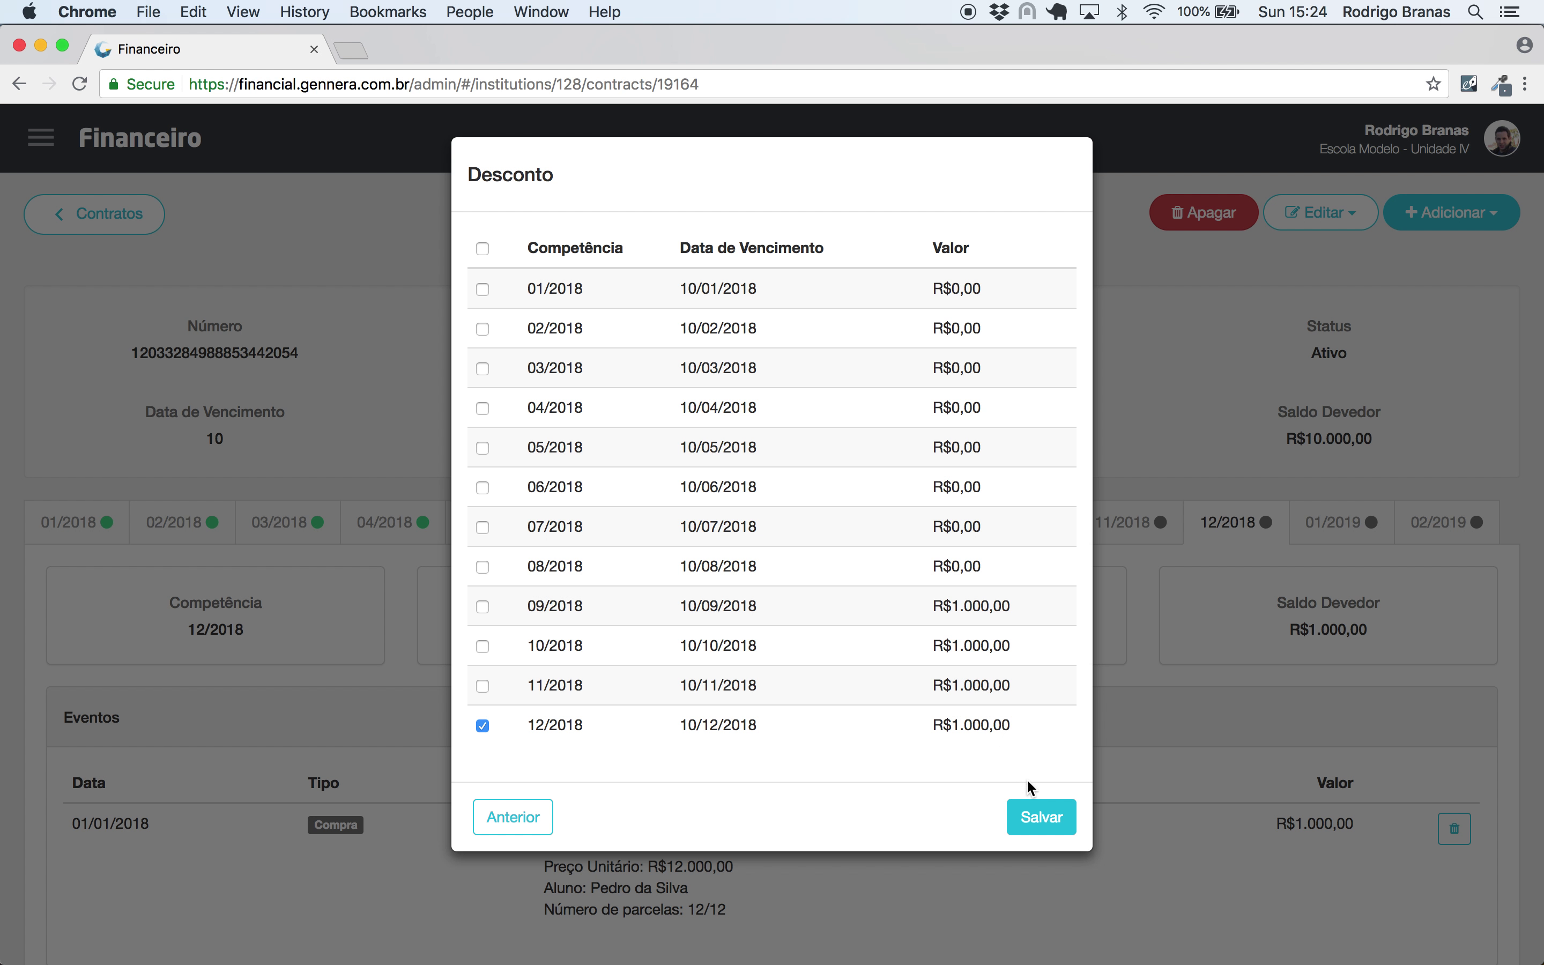
click(1037, 817)
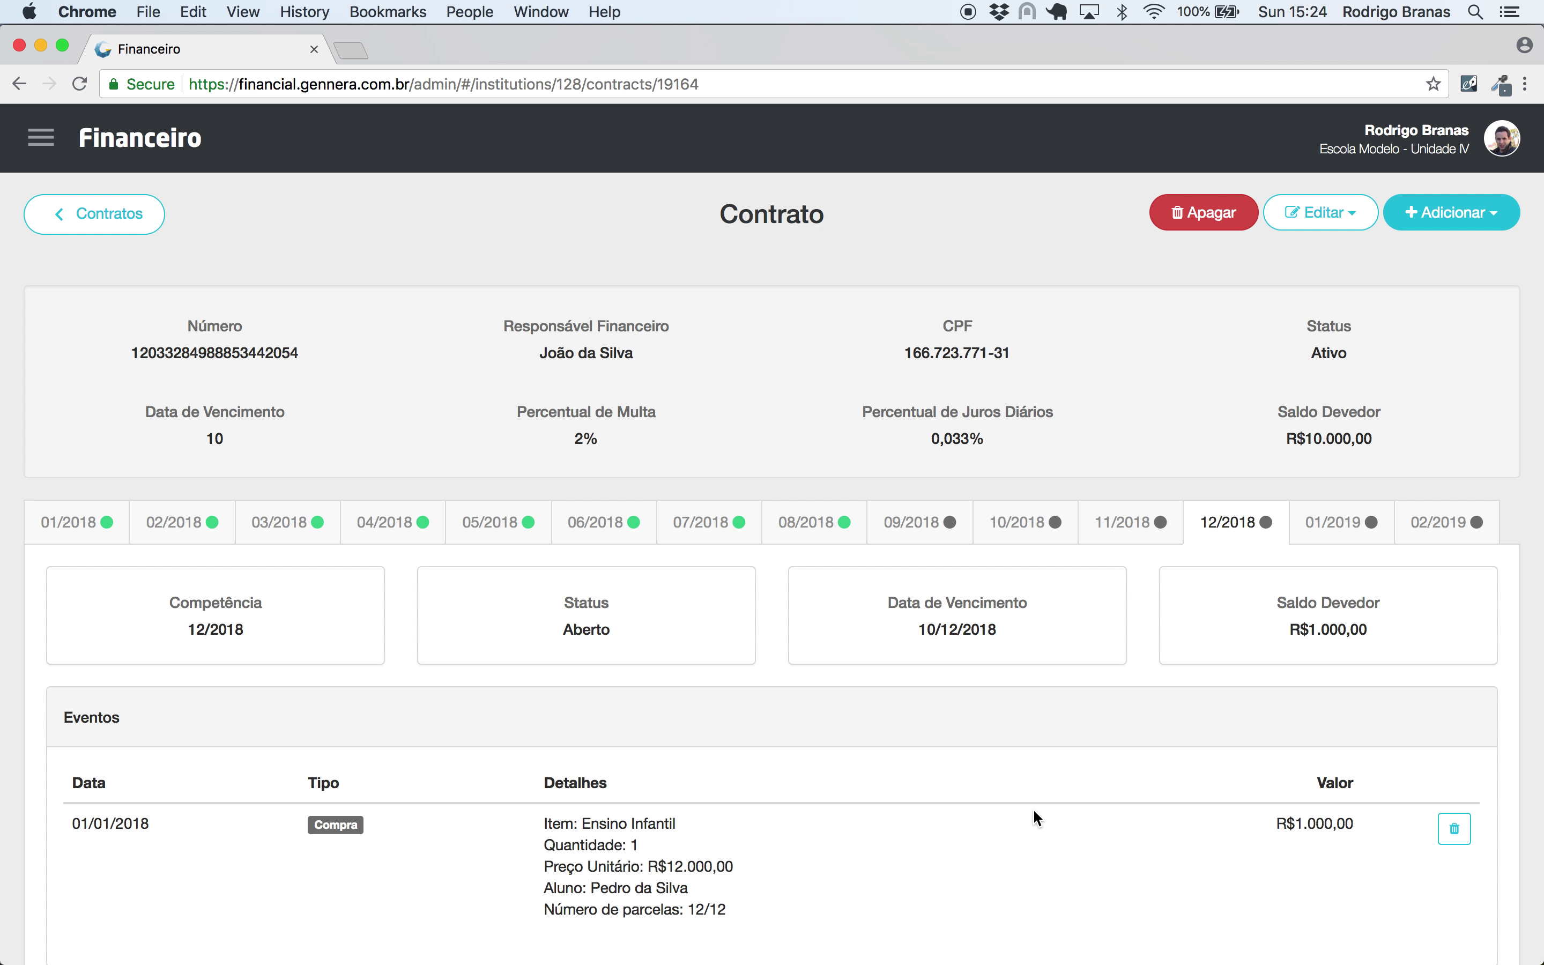
- Review 09/2018–11/2018, noting the R$50,00 forecast discount, and copy the contract number
scroll(1034, 811, down, 4)
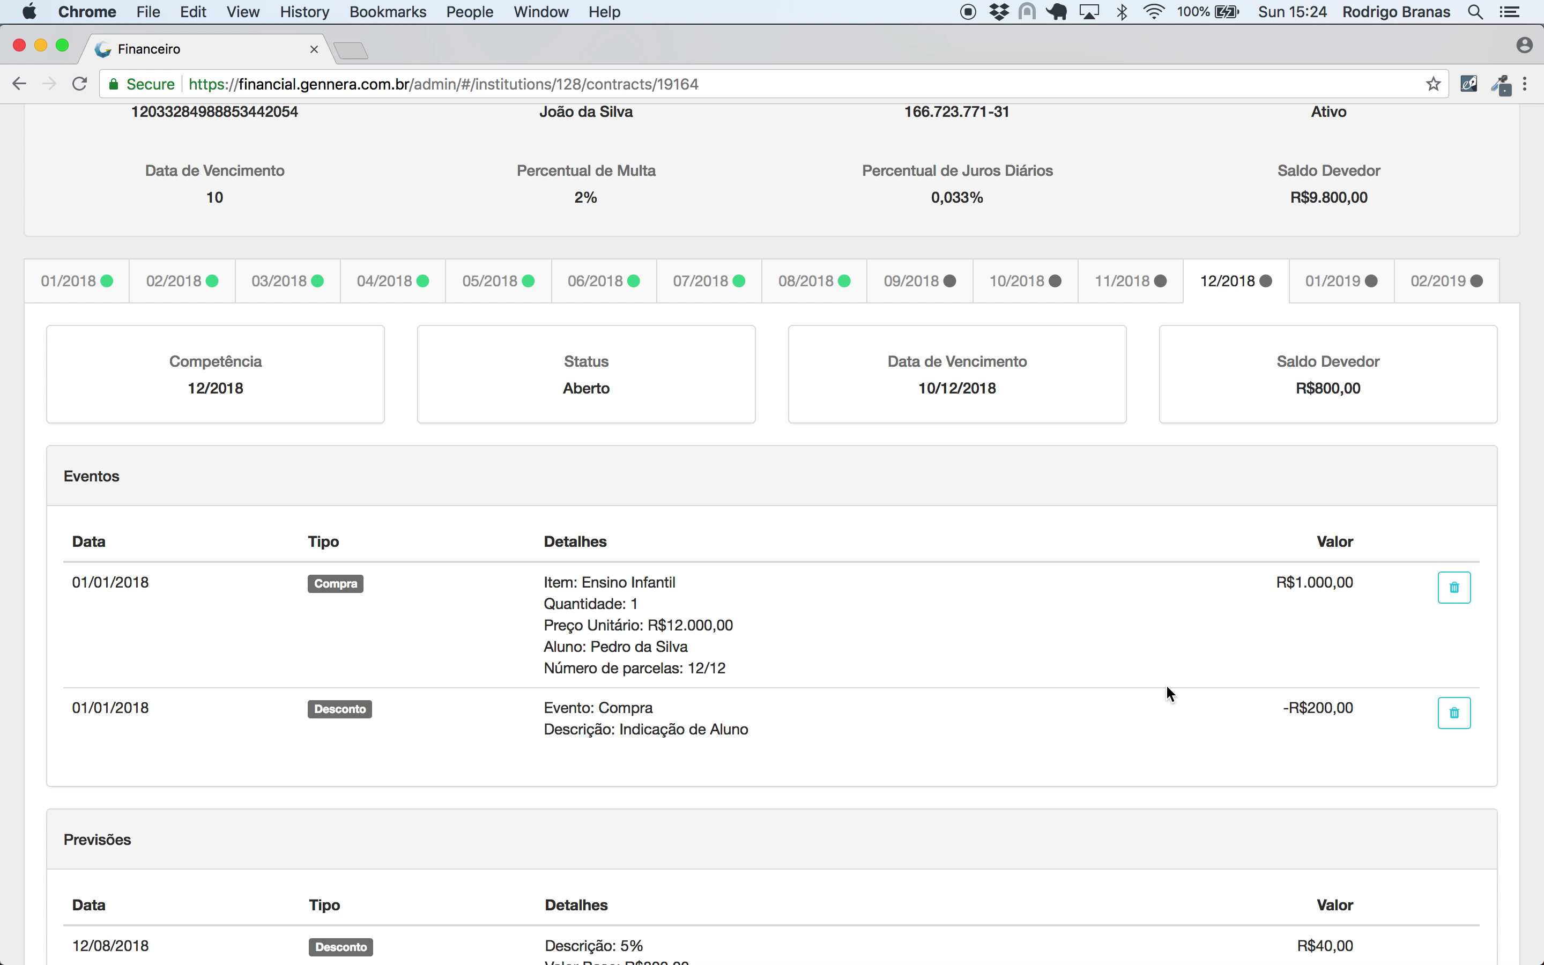
click(923, 291)
drag(1371, 763, 1251, 765)
click(1018, 162)
click(1145, 168)
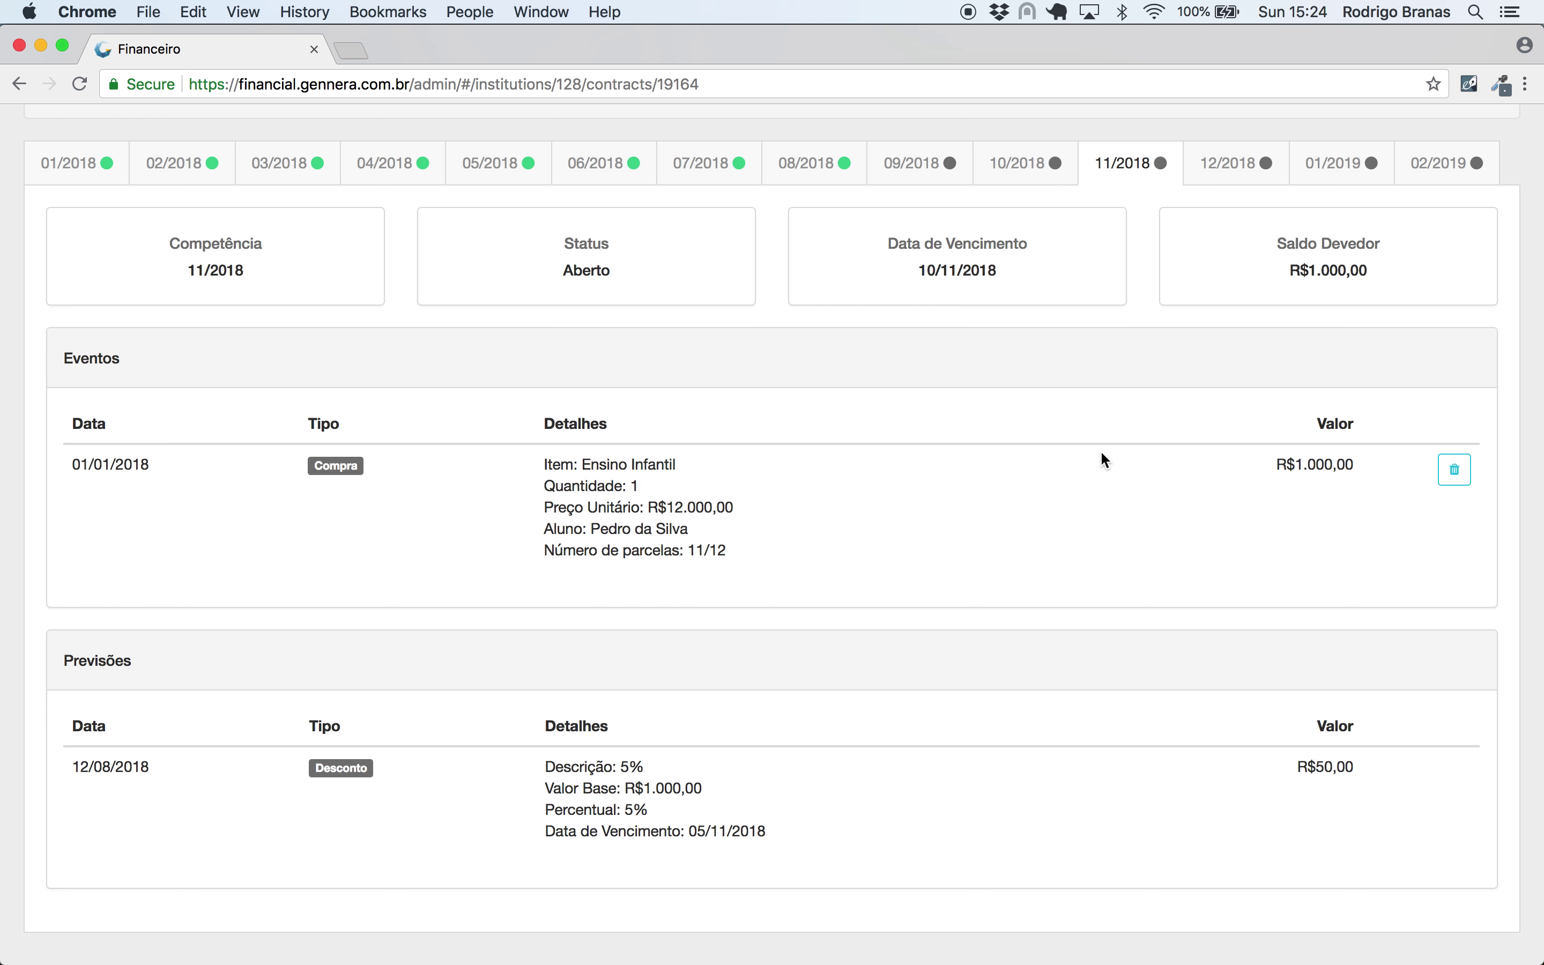
click(903, 157)
scroll(625, 396, up, 5)
double_click(242, 355)
click(40, 137)
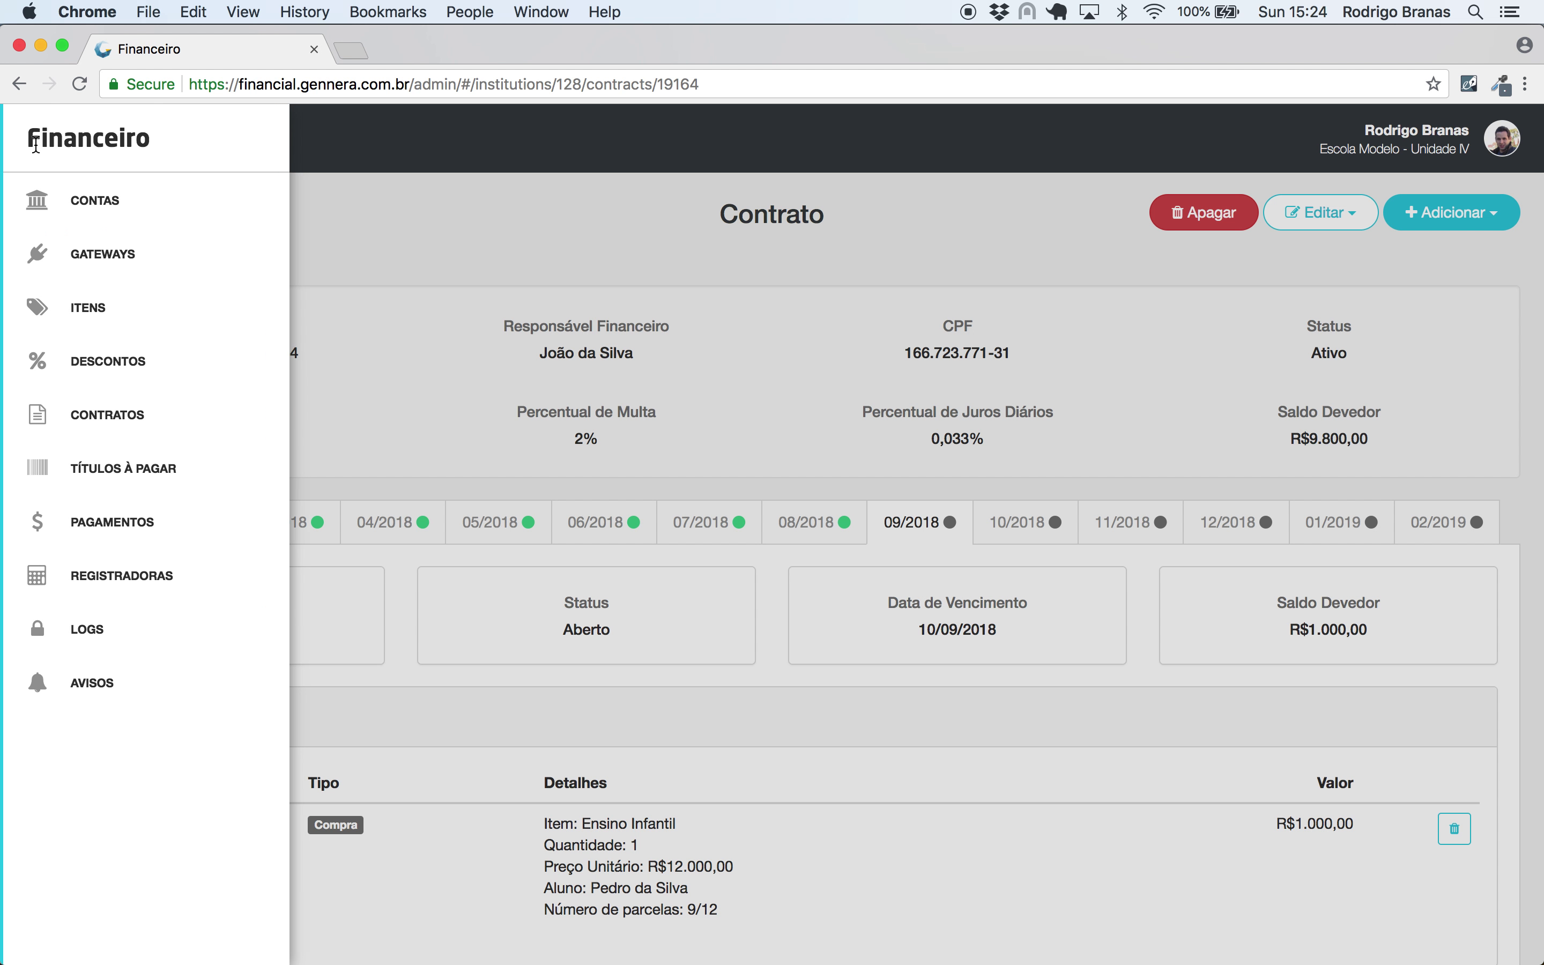
- Create a new incoming operation in register 001 for the contract's financial guardian
click(121, 578)
click(195, 369)
click(1468, 212)
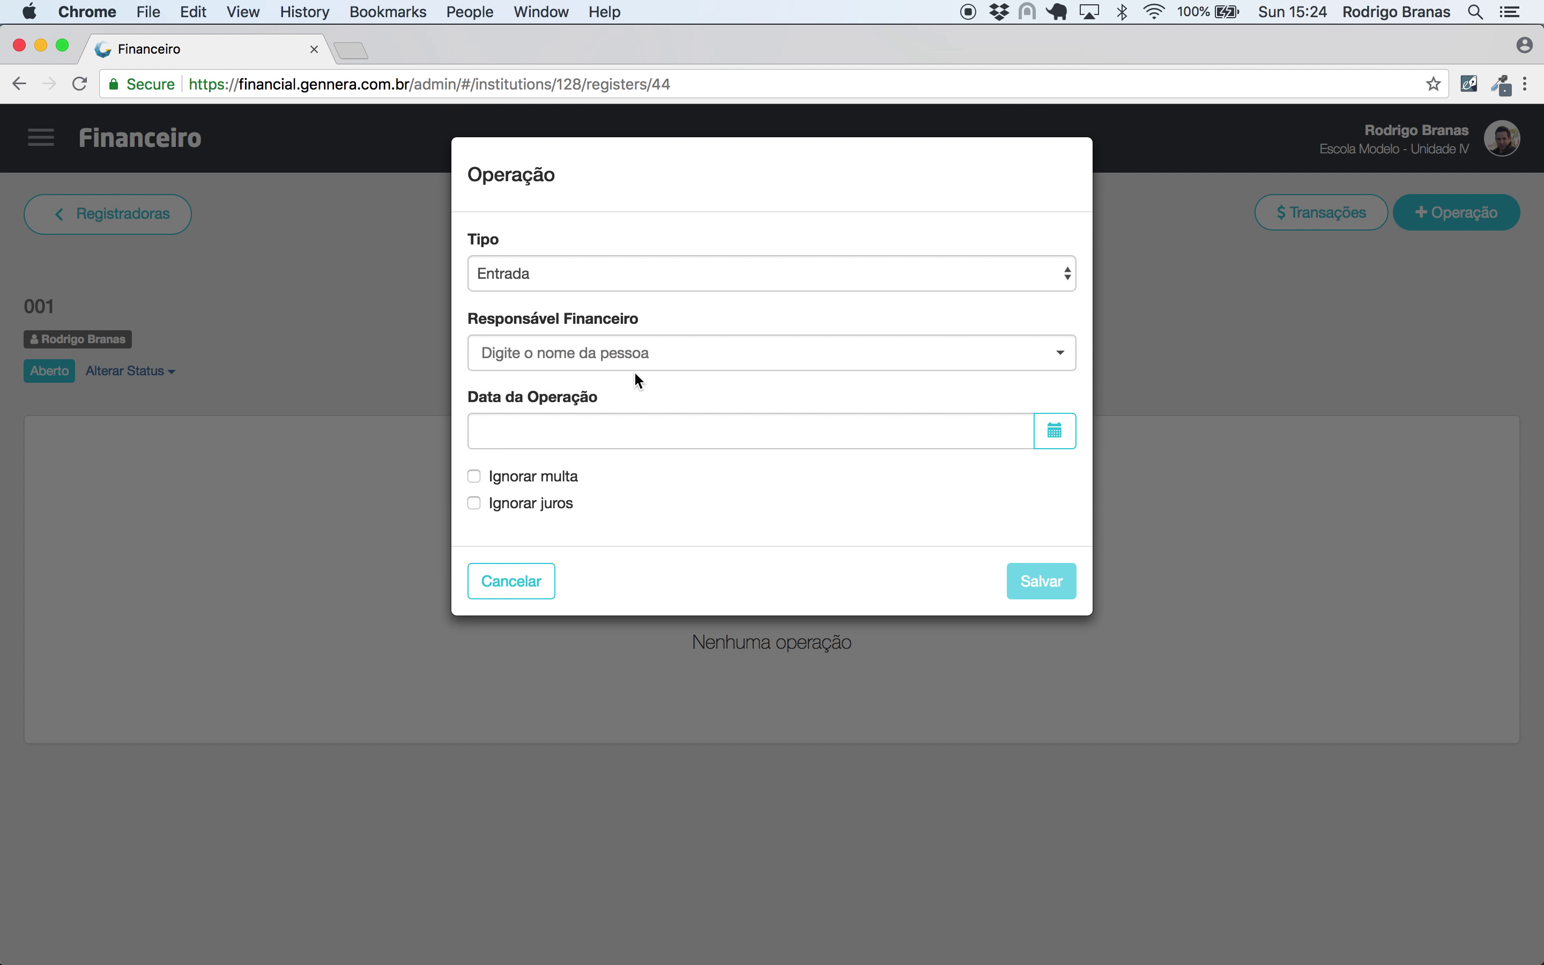
click(634, 358)
text(joão)
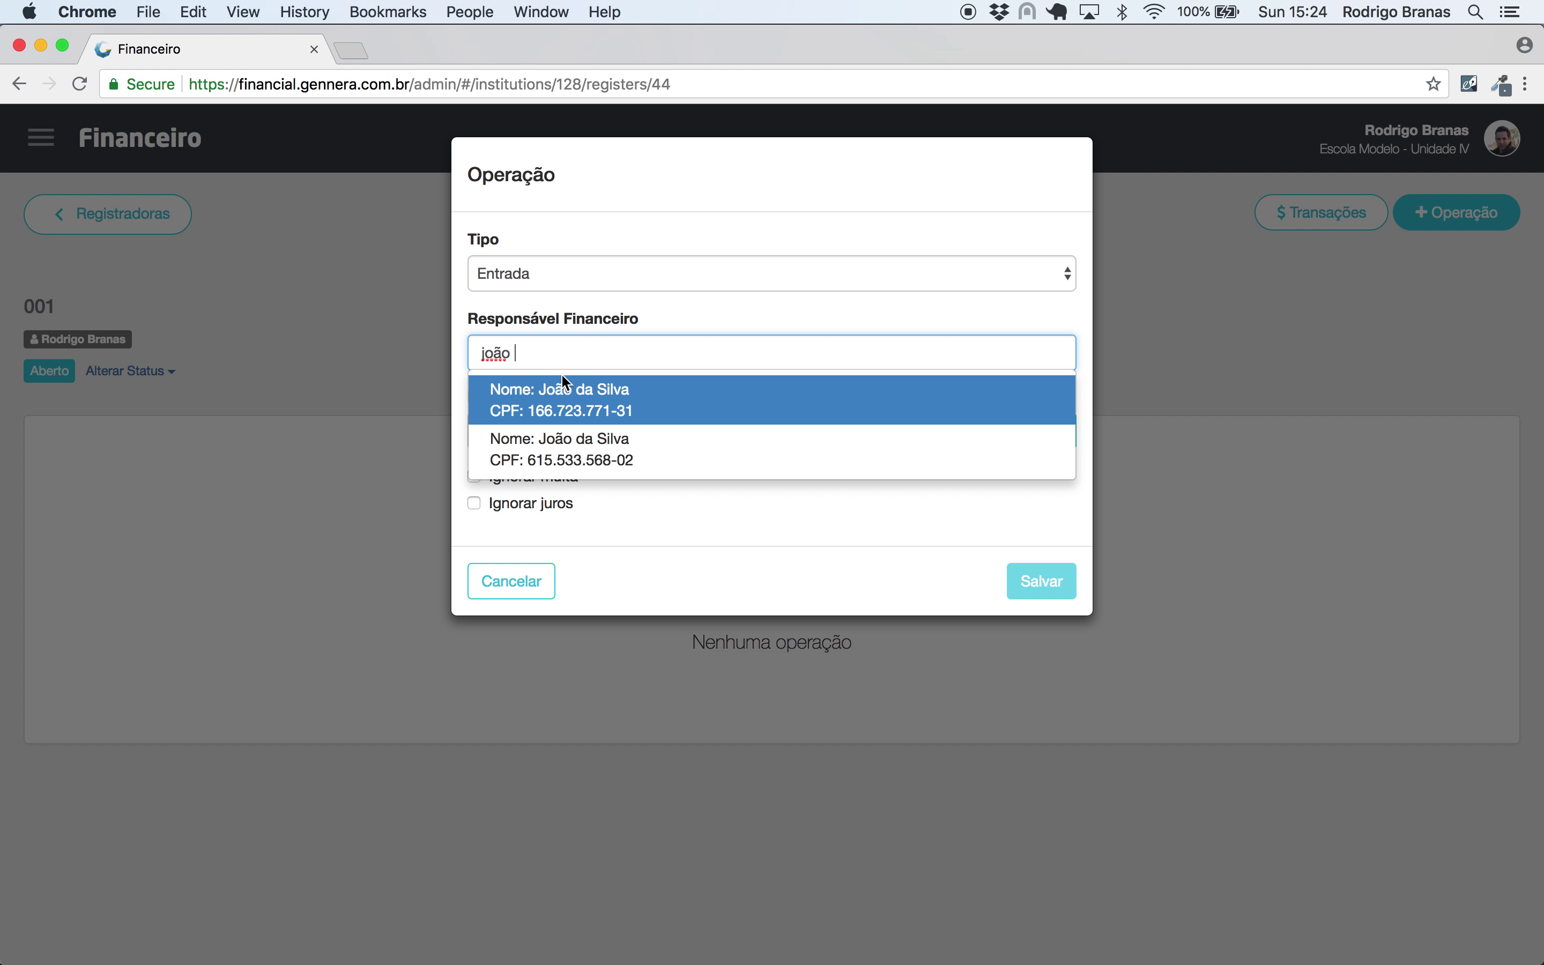
click(547, 381)
click(1041, 580)
- Search for the contract by its number and add its 9/2018 invoice to the operation
click(645, 442)
click(955, 450)
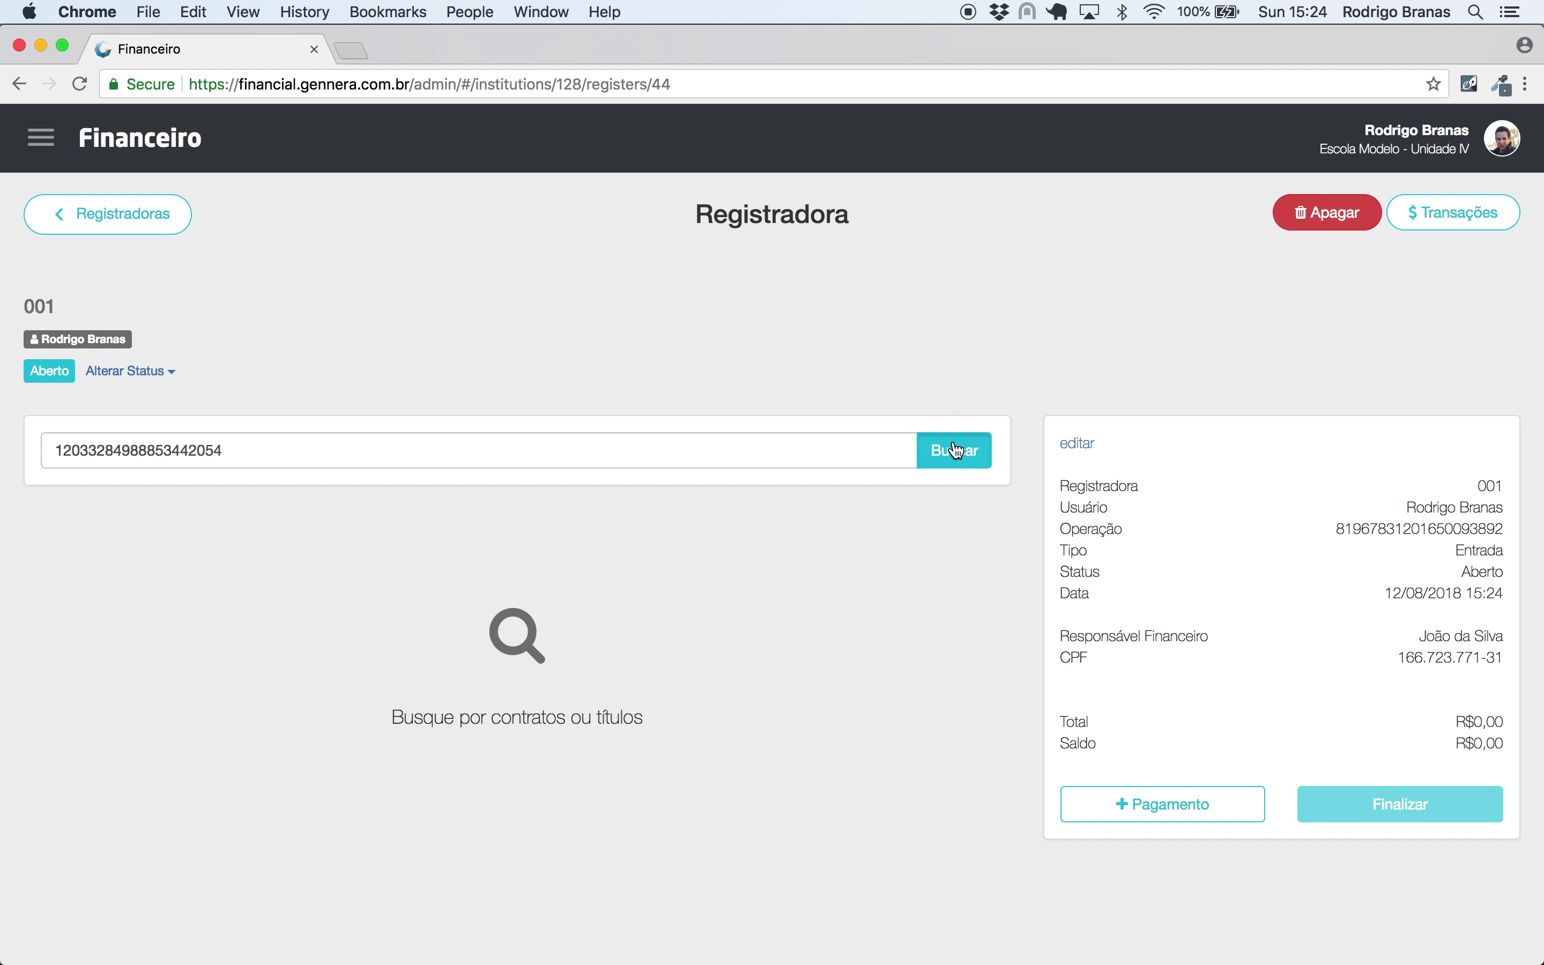
scroll(414, 460, down, 5)
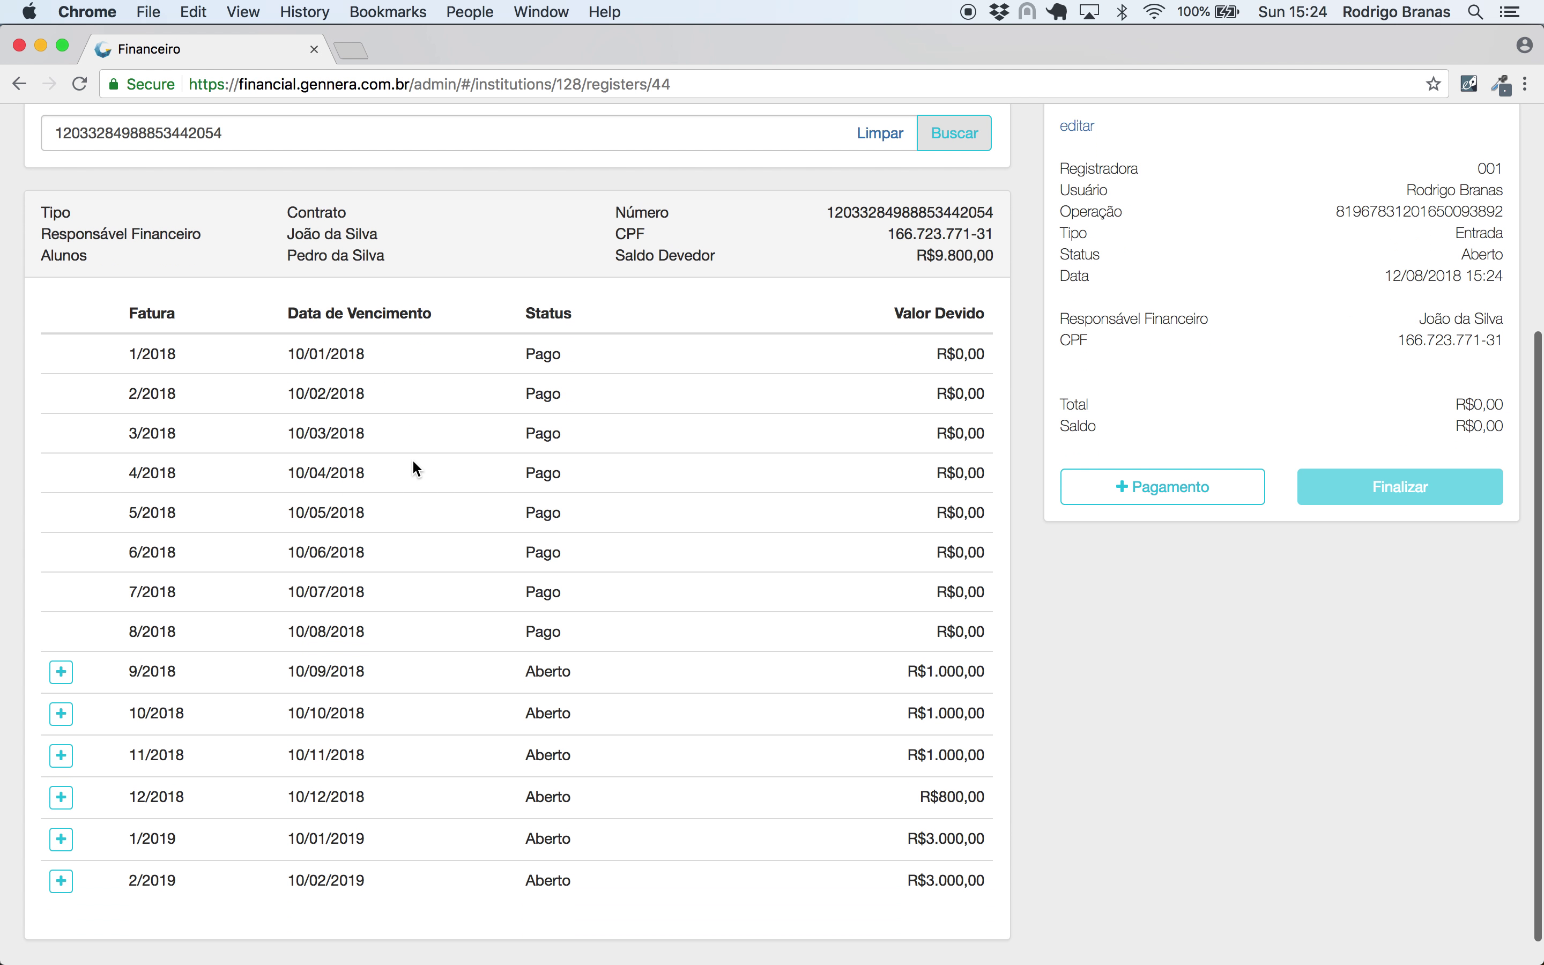
click(61, 670)
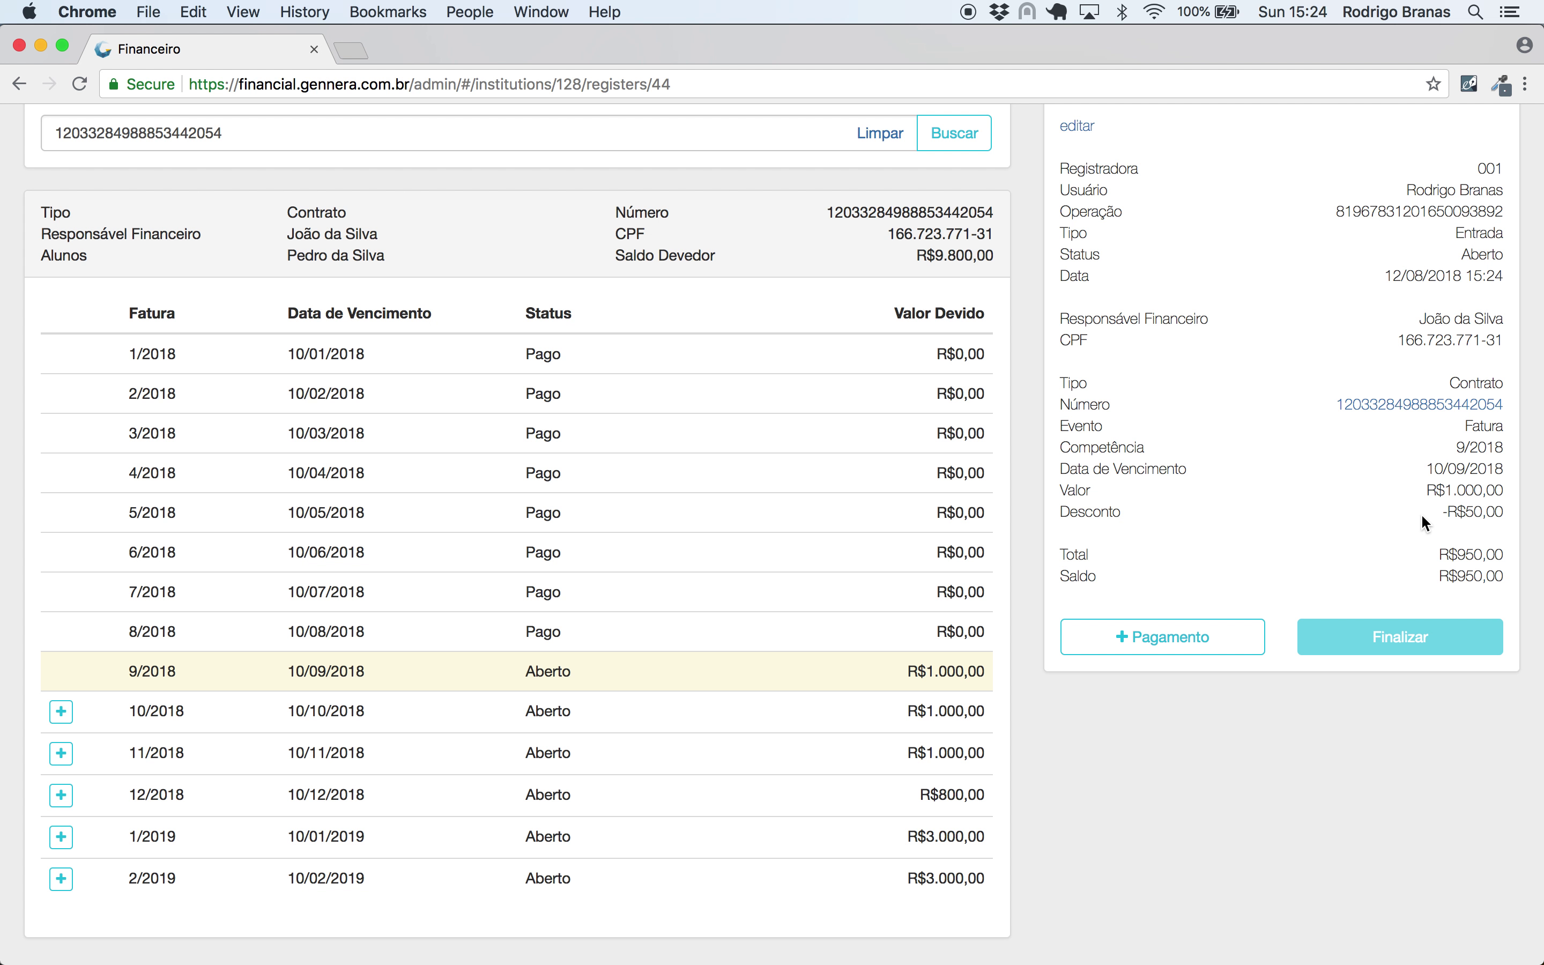
- Add a Visa Cartão de Crédito payment for the invoice and enter its document number
click(1377, 522)
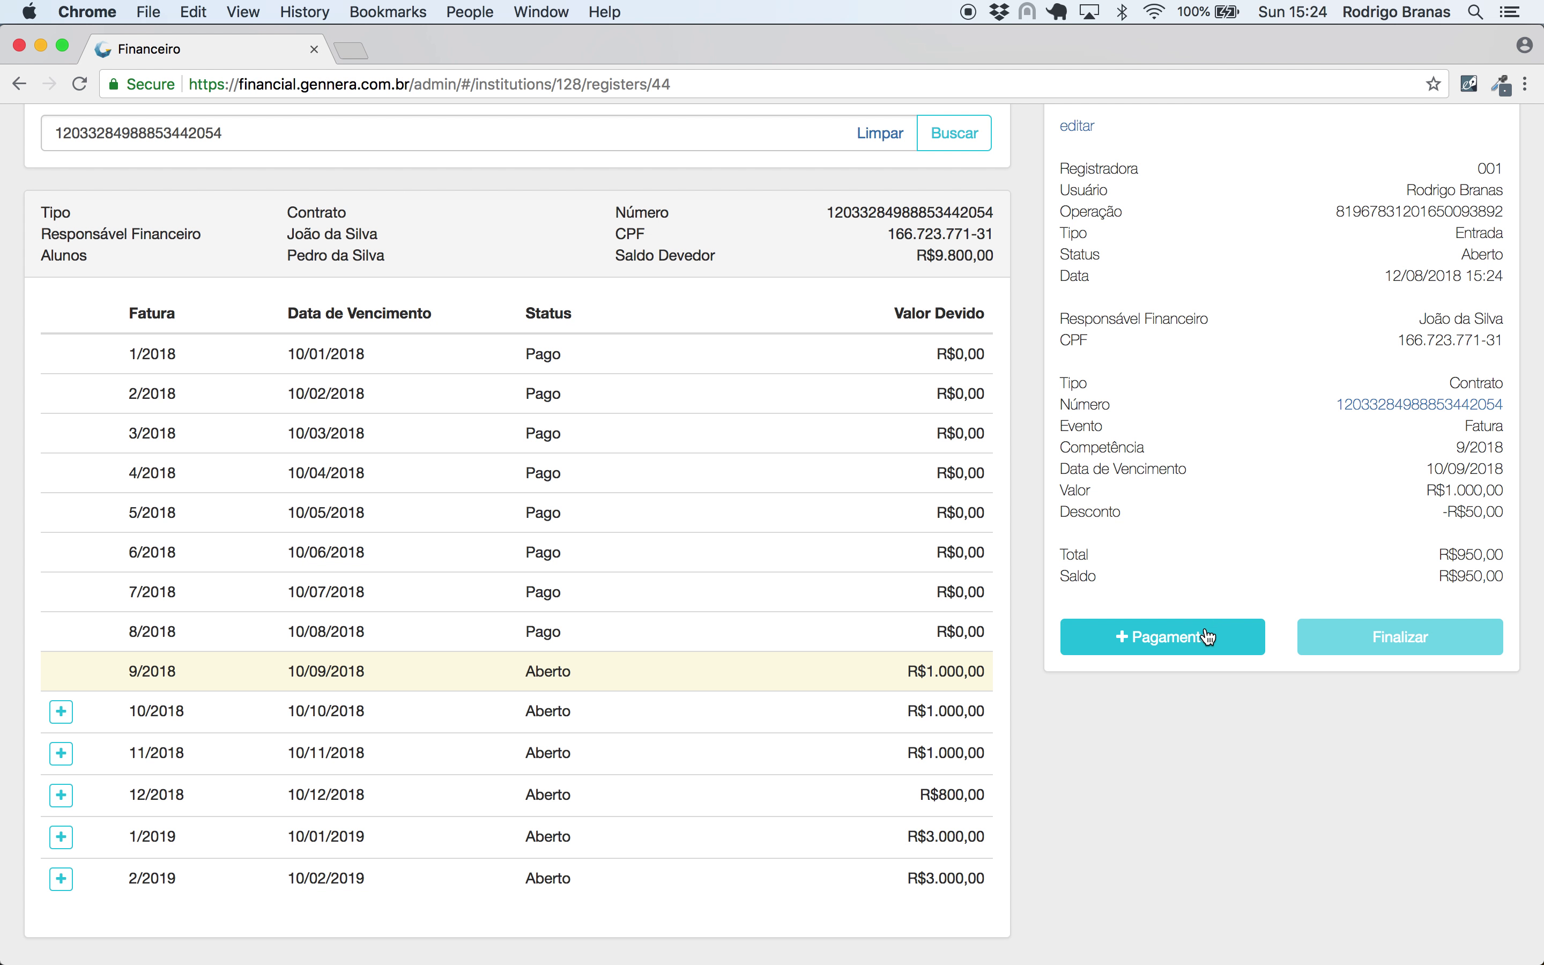
click(1192, 637)
click(637, 262)
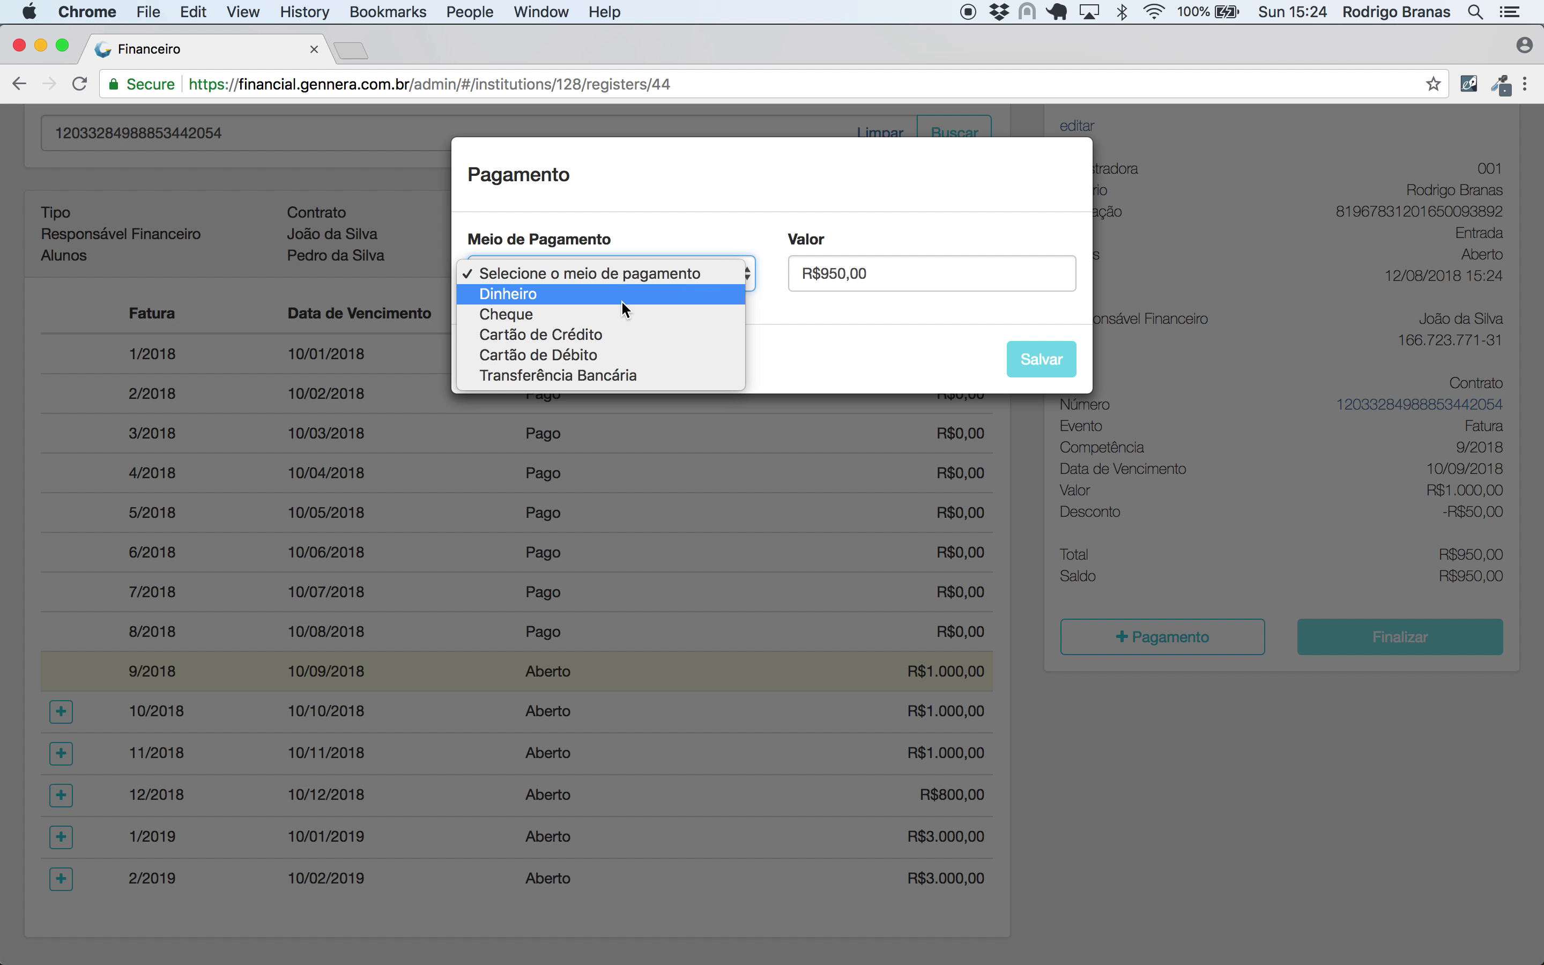
click(614, 333)
click(609, 353)
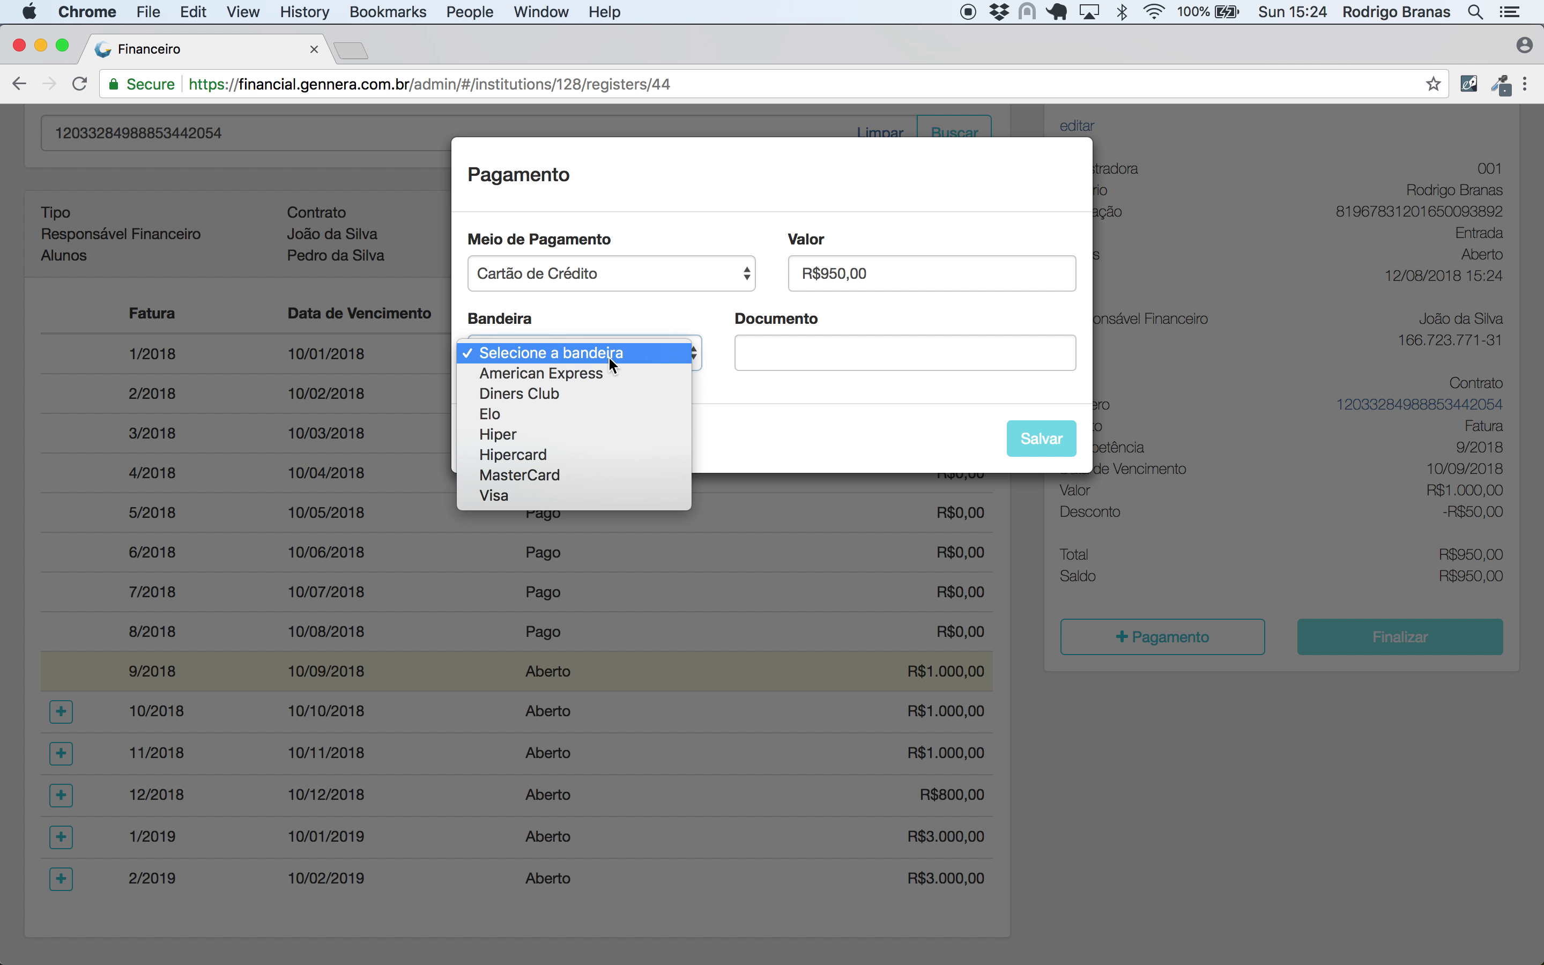
click(608, 496)
click(792, 353)
text(123)
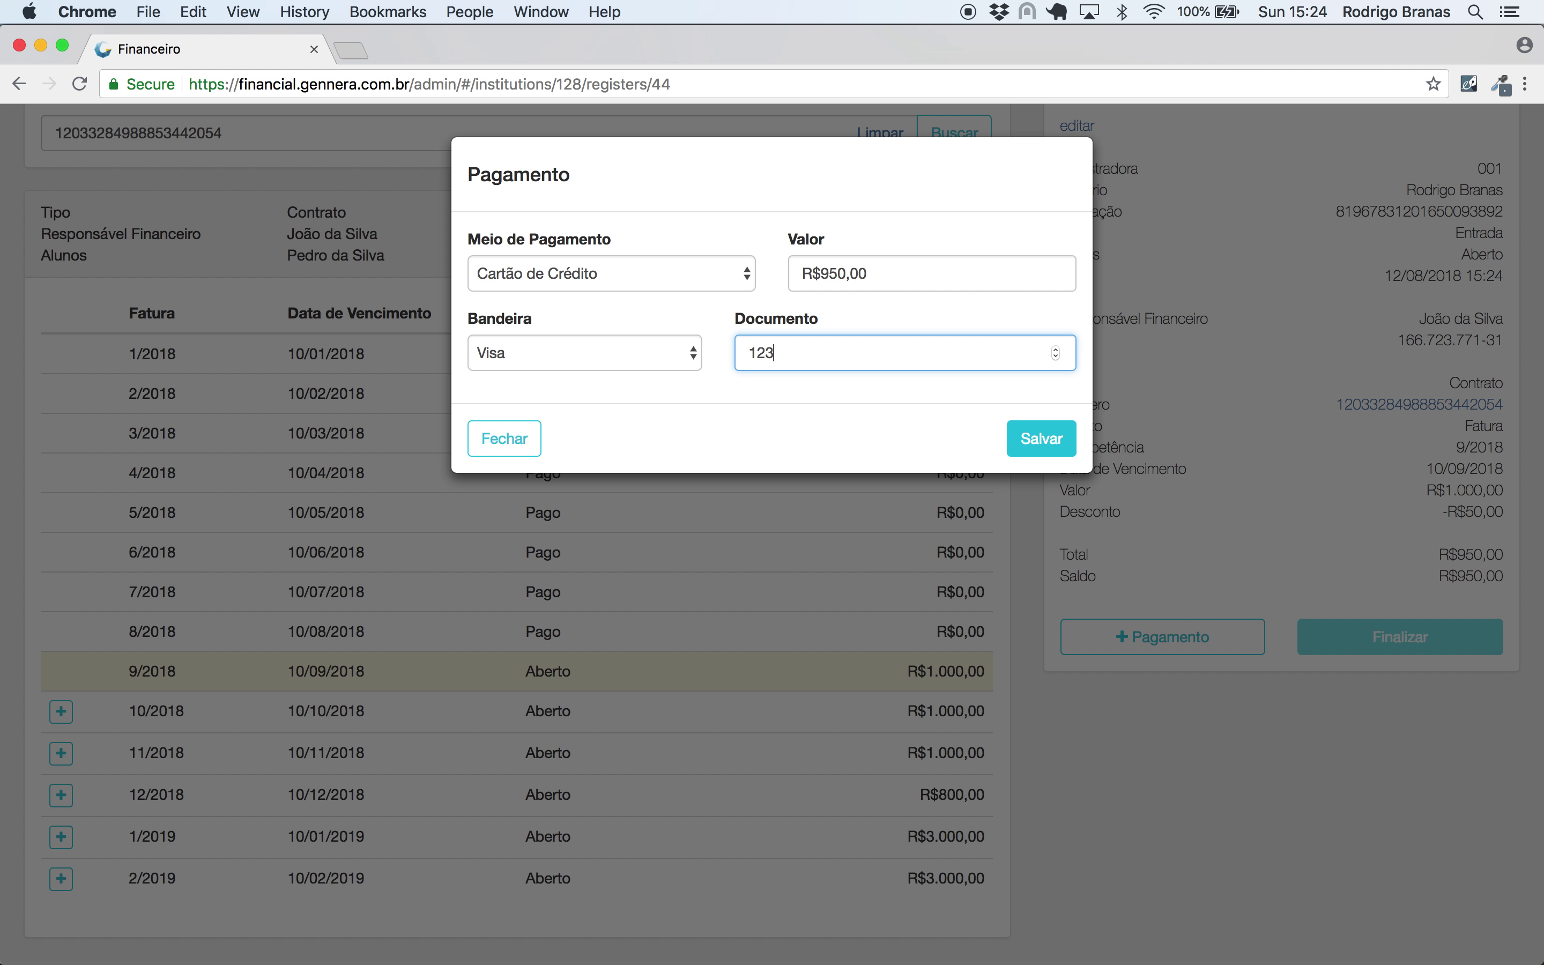
text(456789)
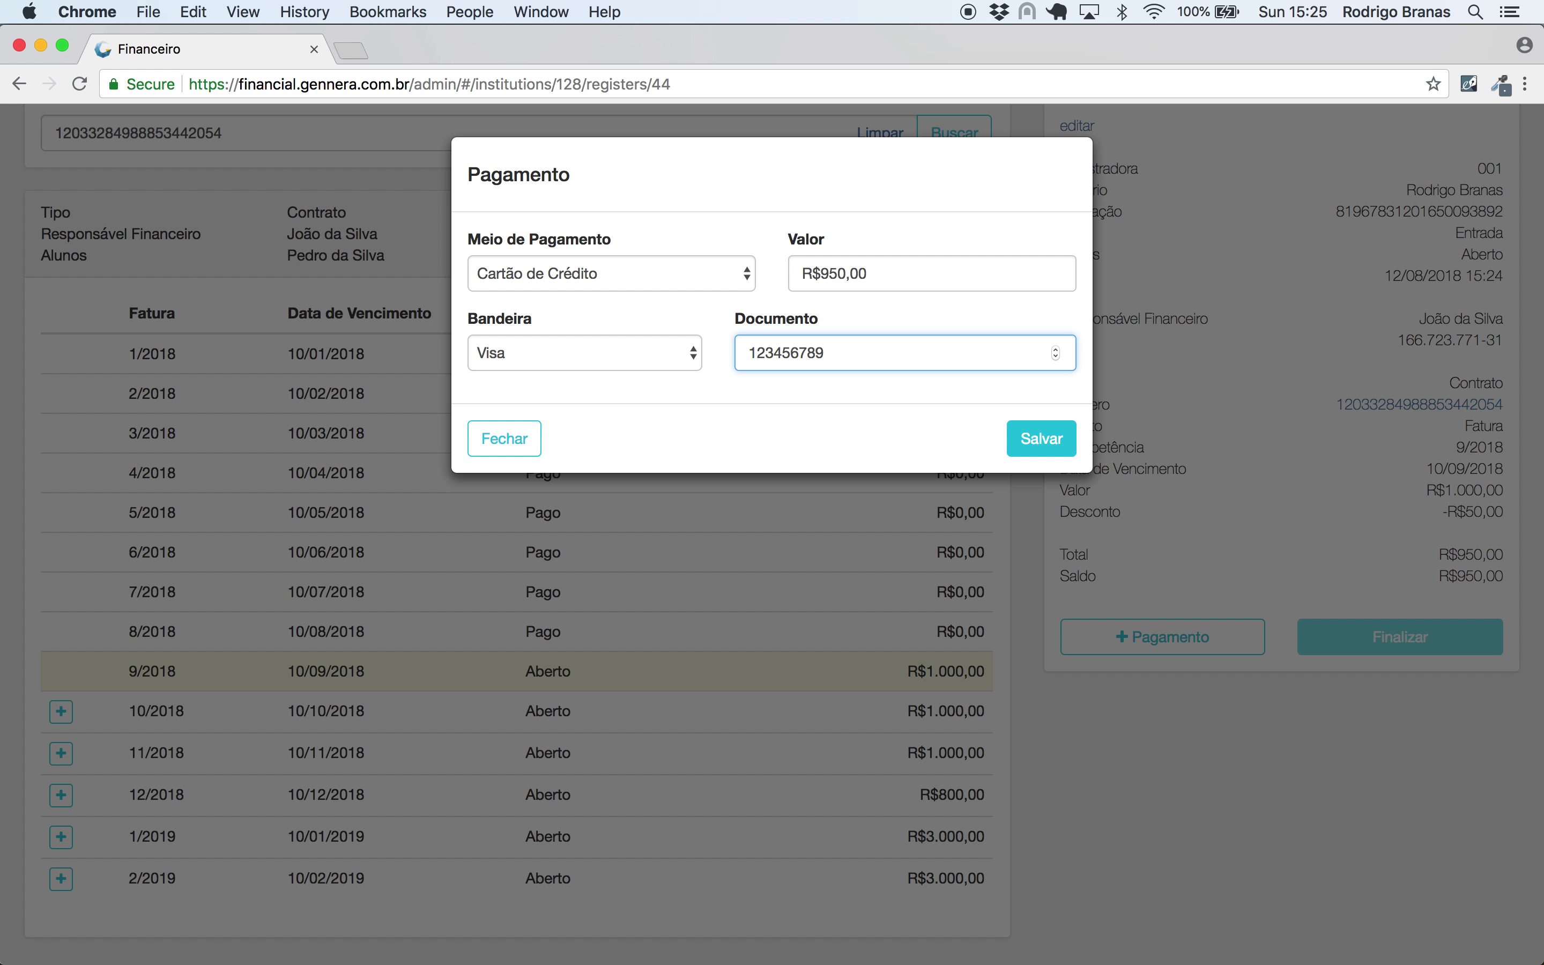
- Save the R$950,00 Visa card payment and finalize the register operation
click(1040, 437)
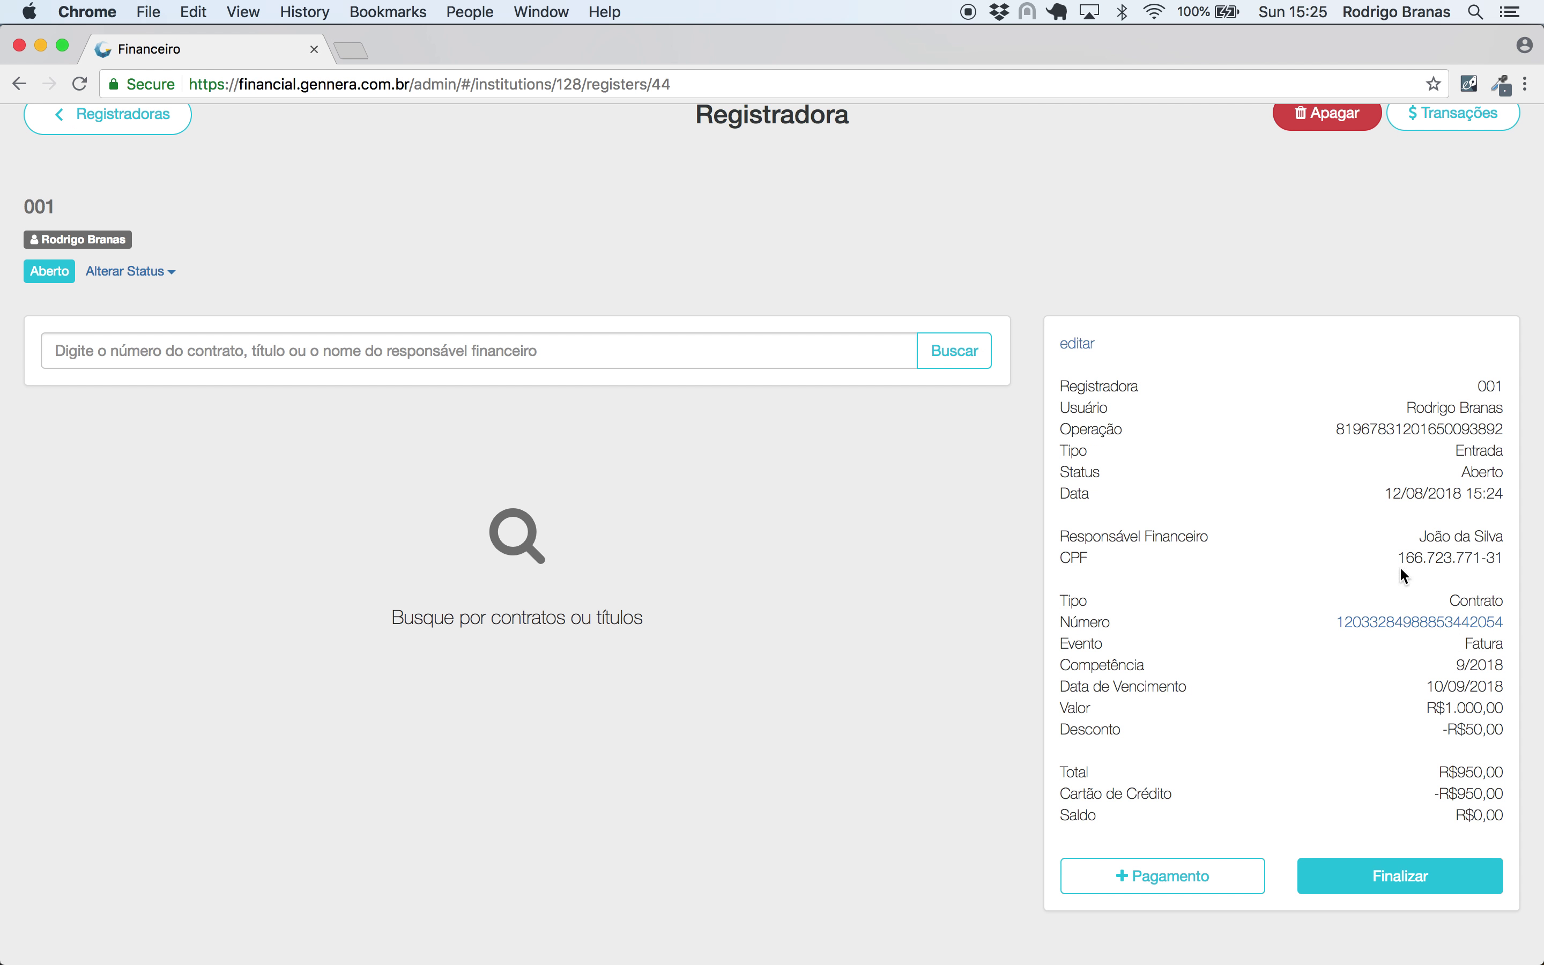
click(1351, 878)
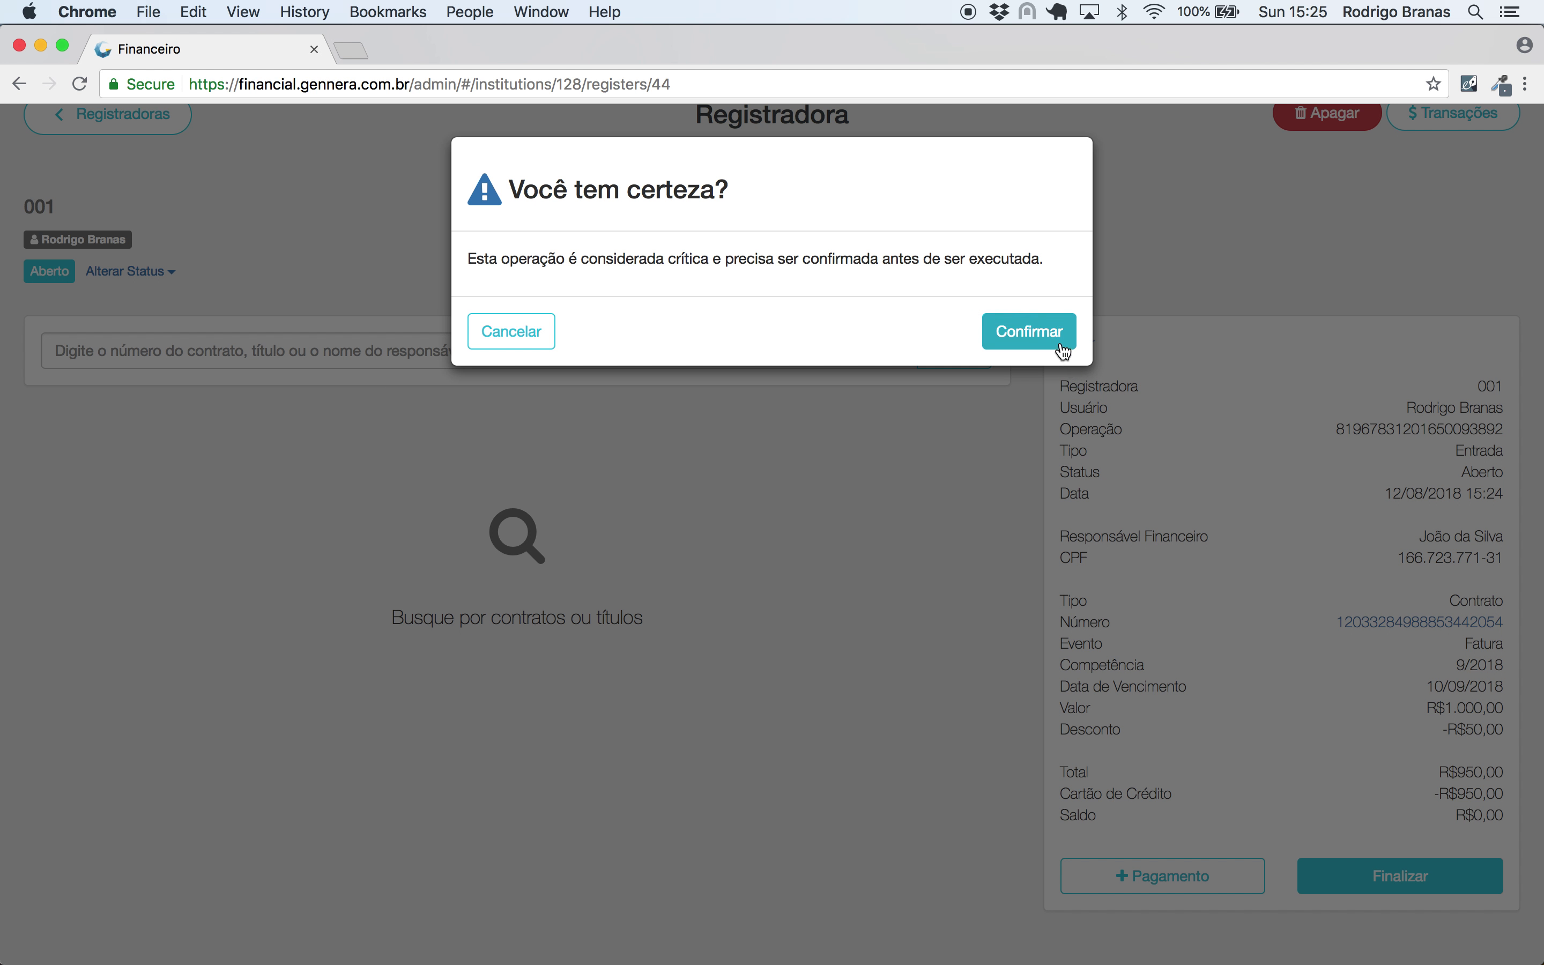
click(1062, 340)
click(40, 139)
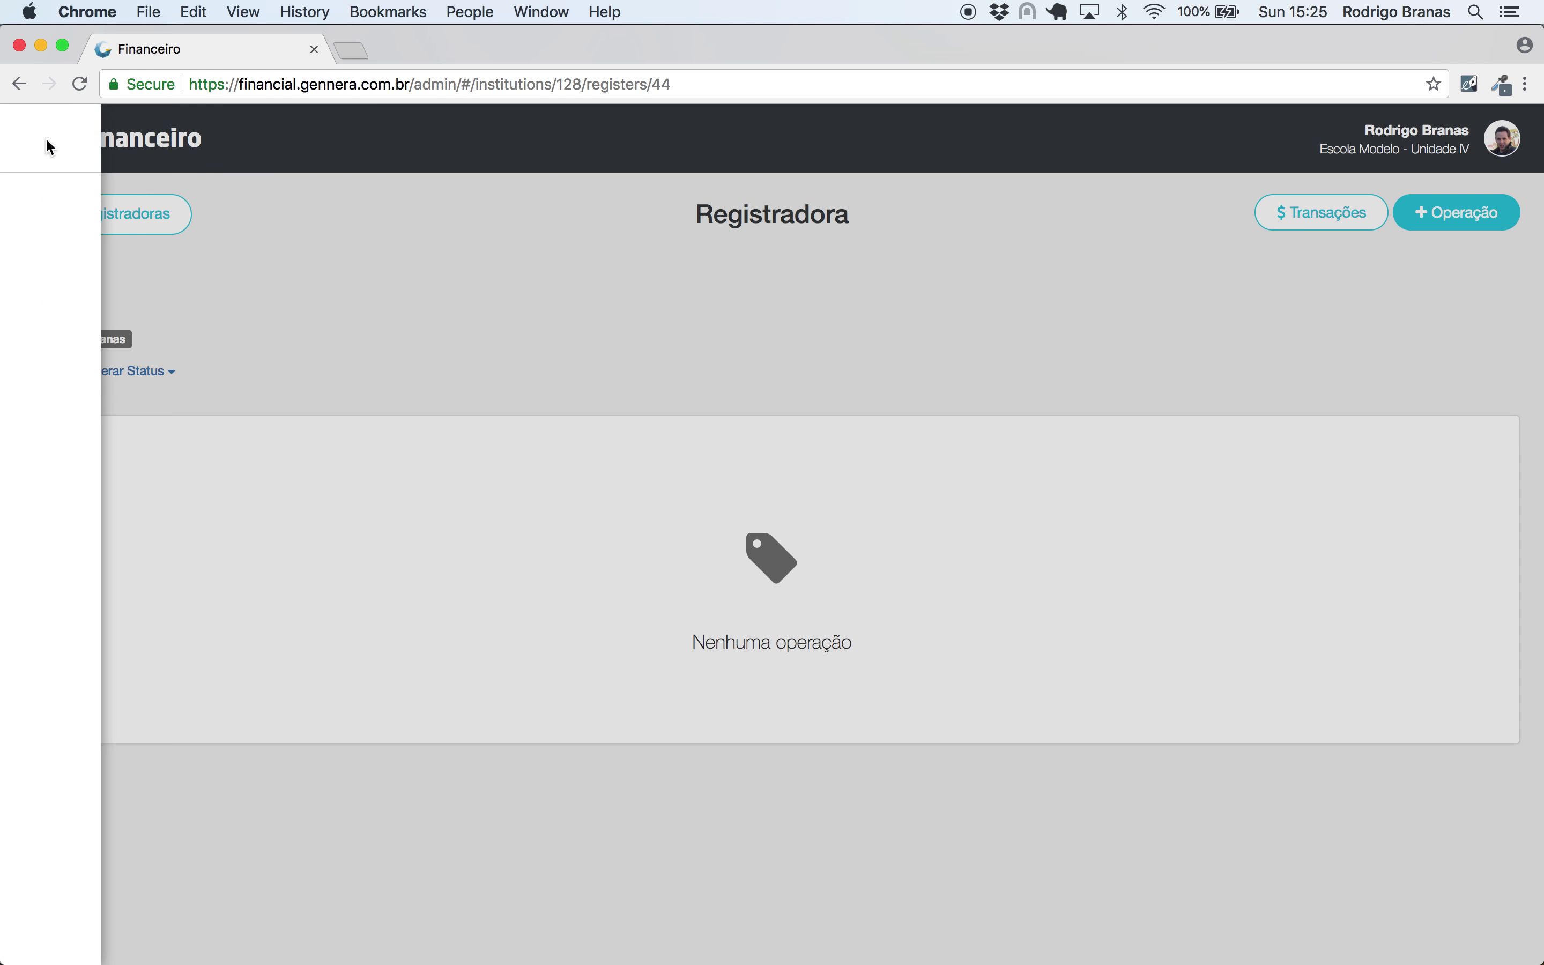
- Verify the contract's 09/2018 installment shows Pago with -R$50,00 discount and -R$950,00 card payment
click(120, 416)
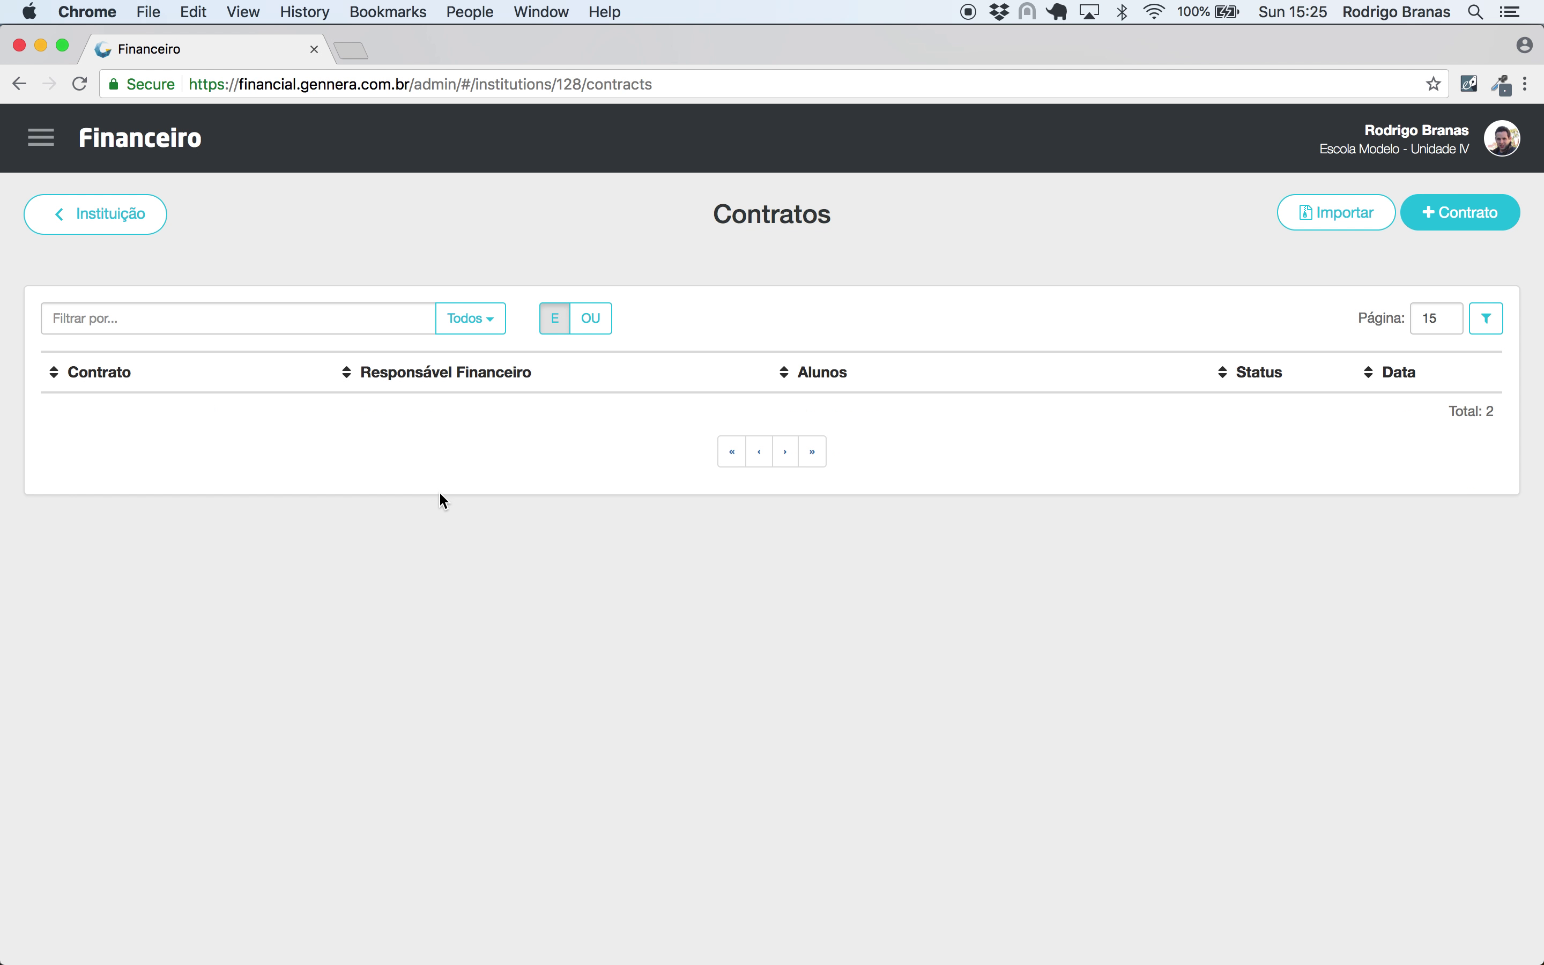
click(420, 469)
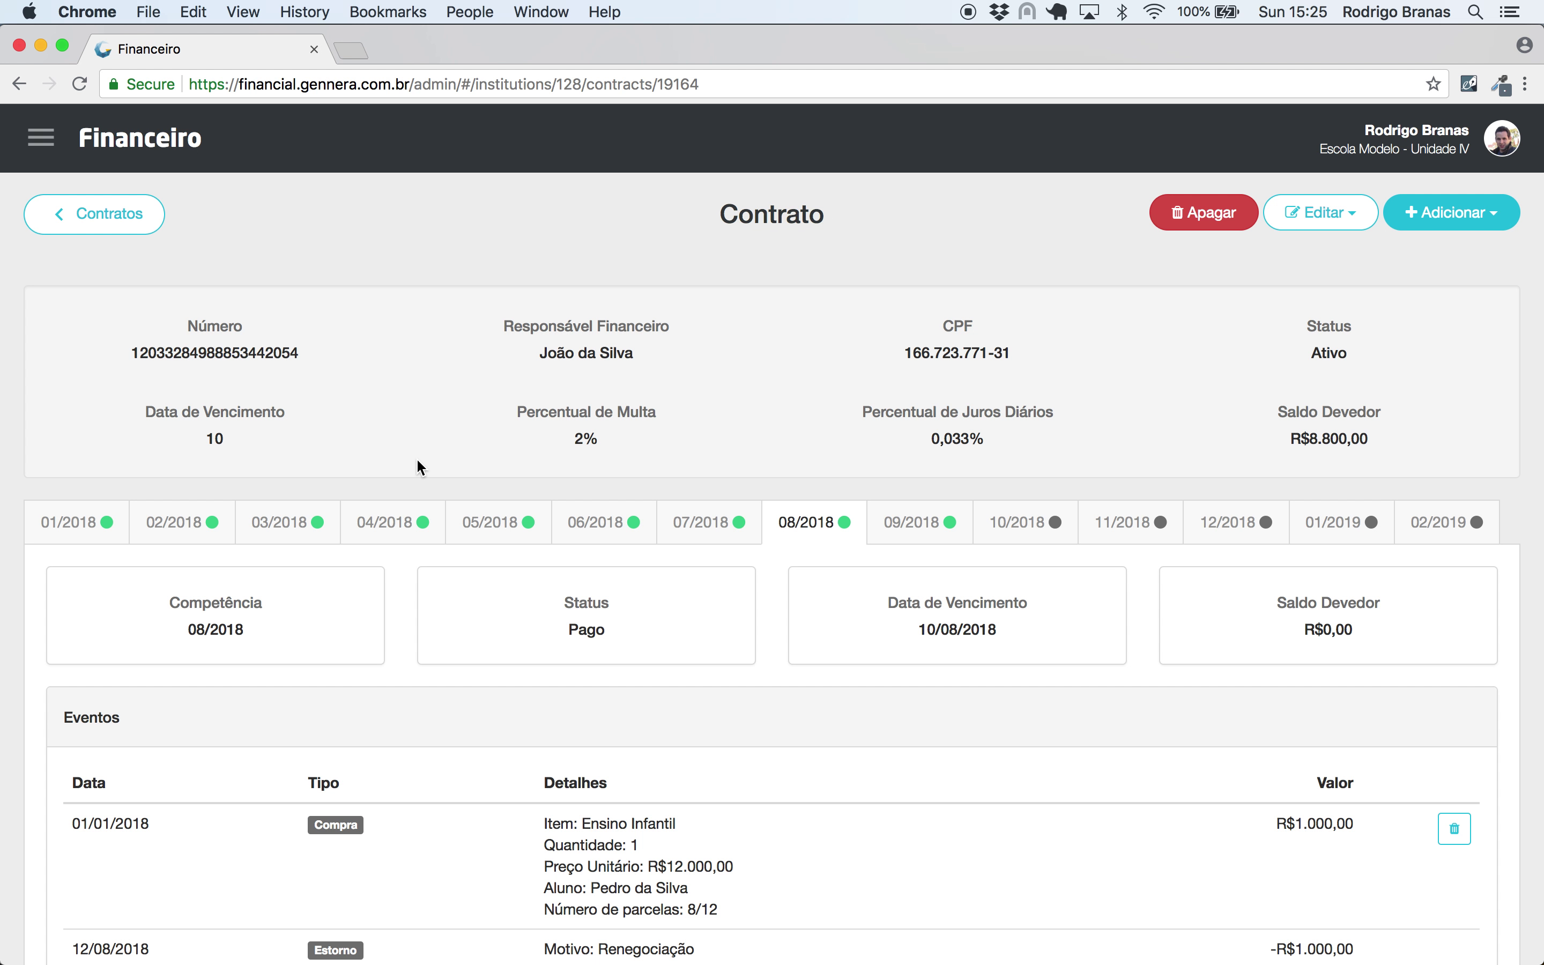
click(913, 524)
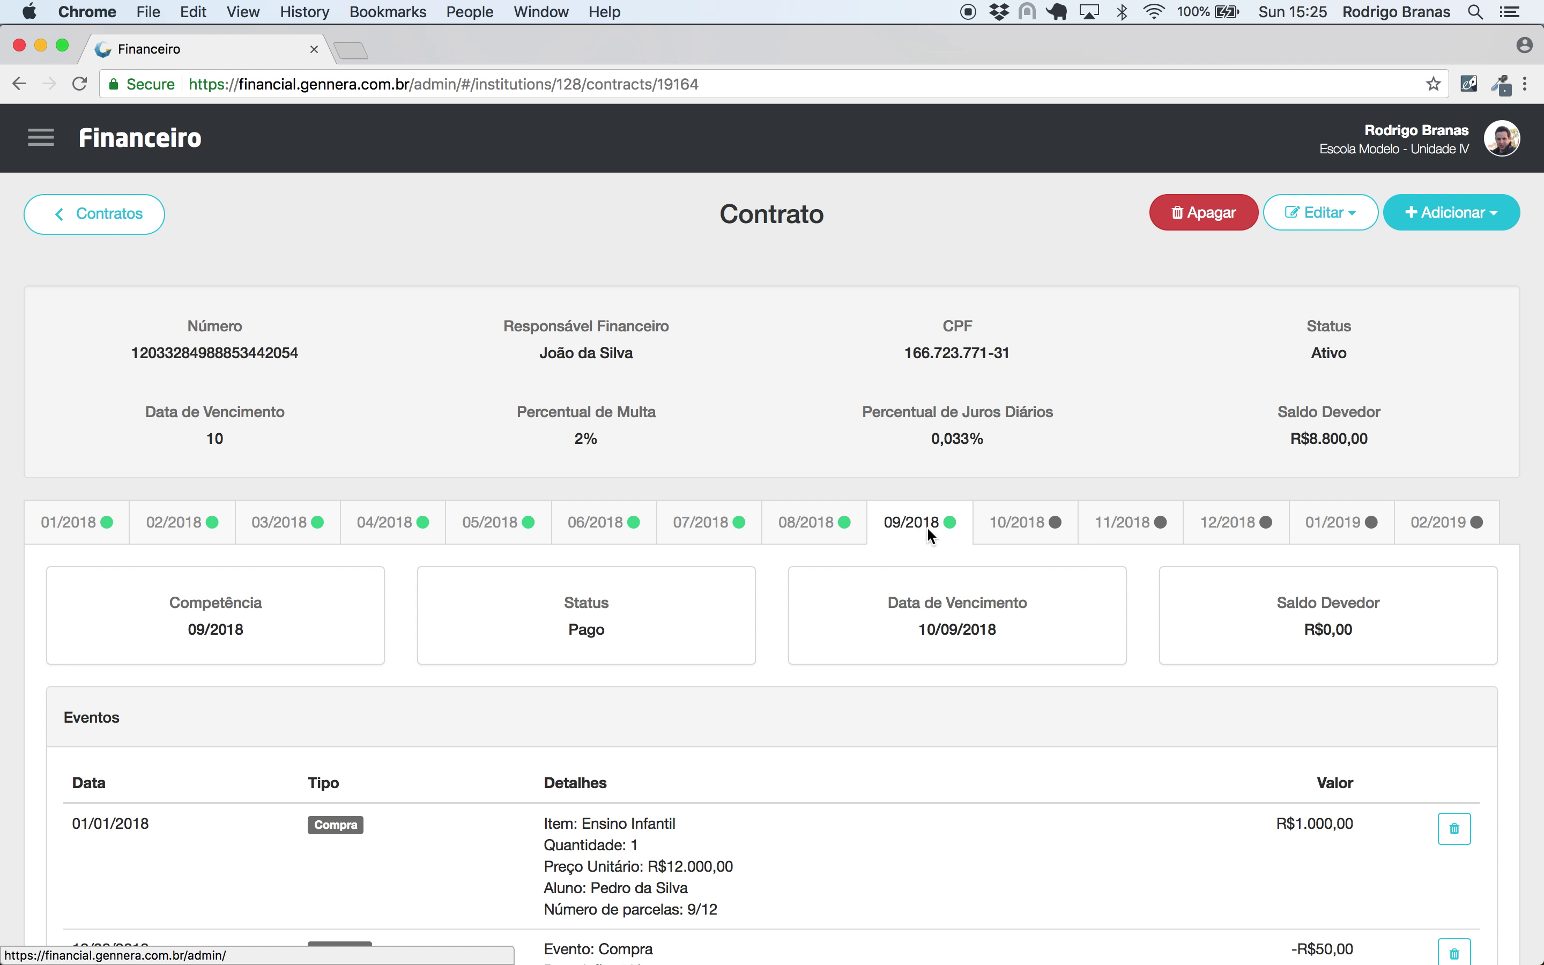
scroll(975, 574, down, 1)
scroll(974, 570, down, 5)
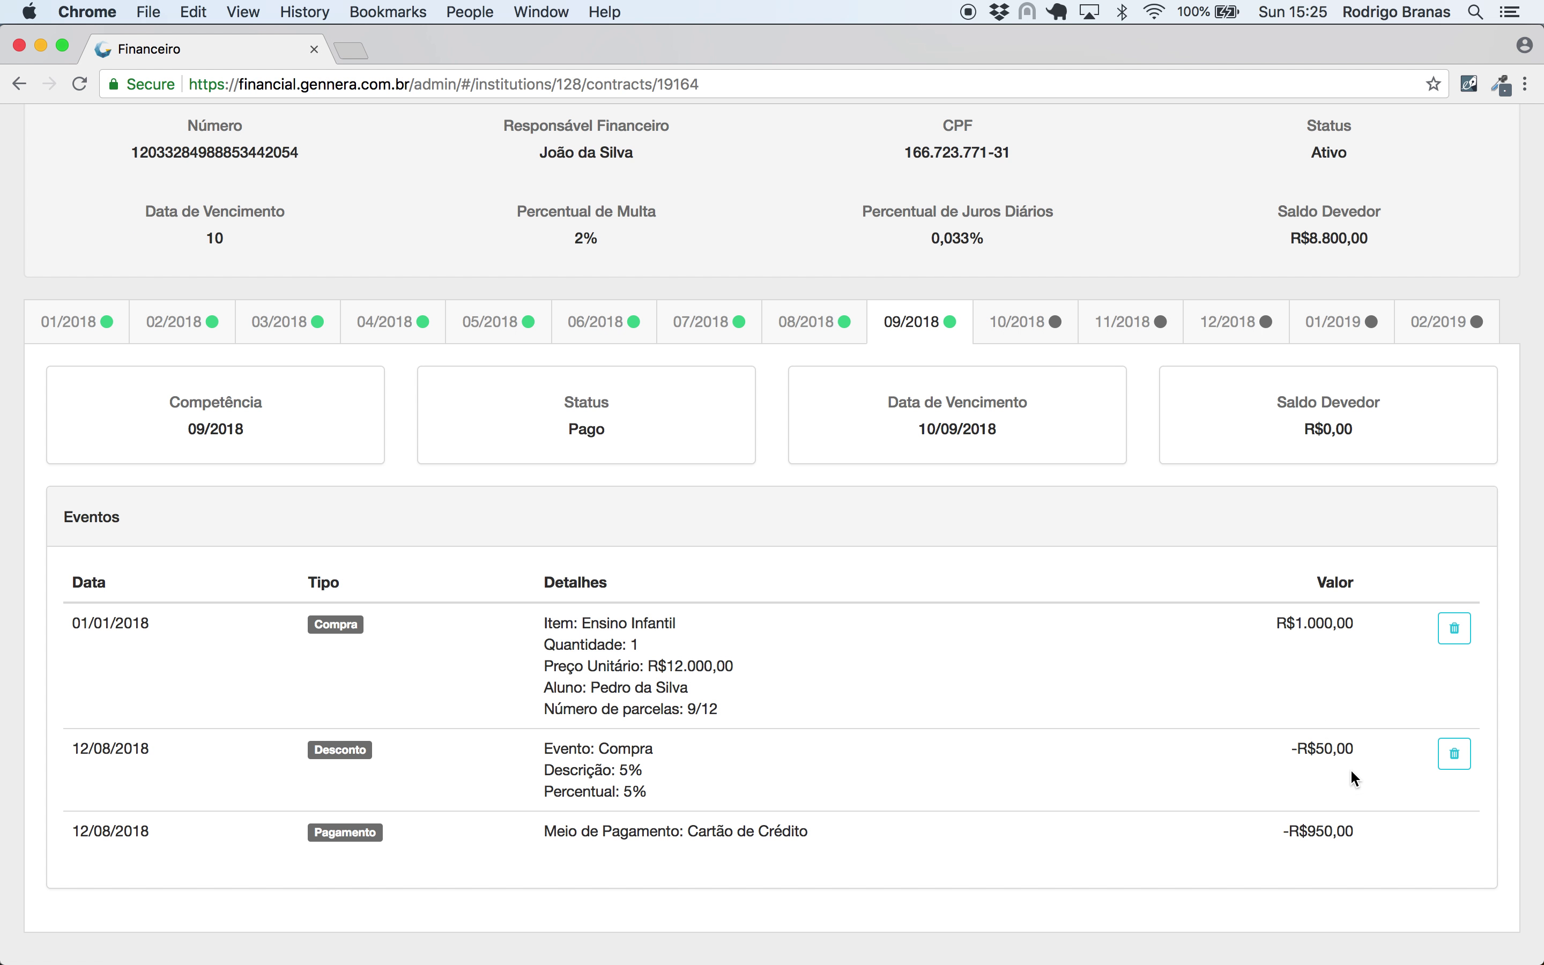
drag(1361, 753, 1269, 744)
click(1205, 758)
double_click(638, 746)
click(668, 750)
scroll(668, 751, up, 5)
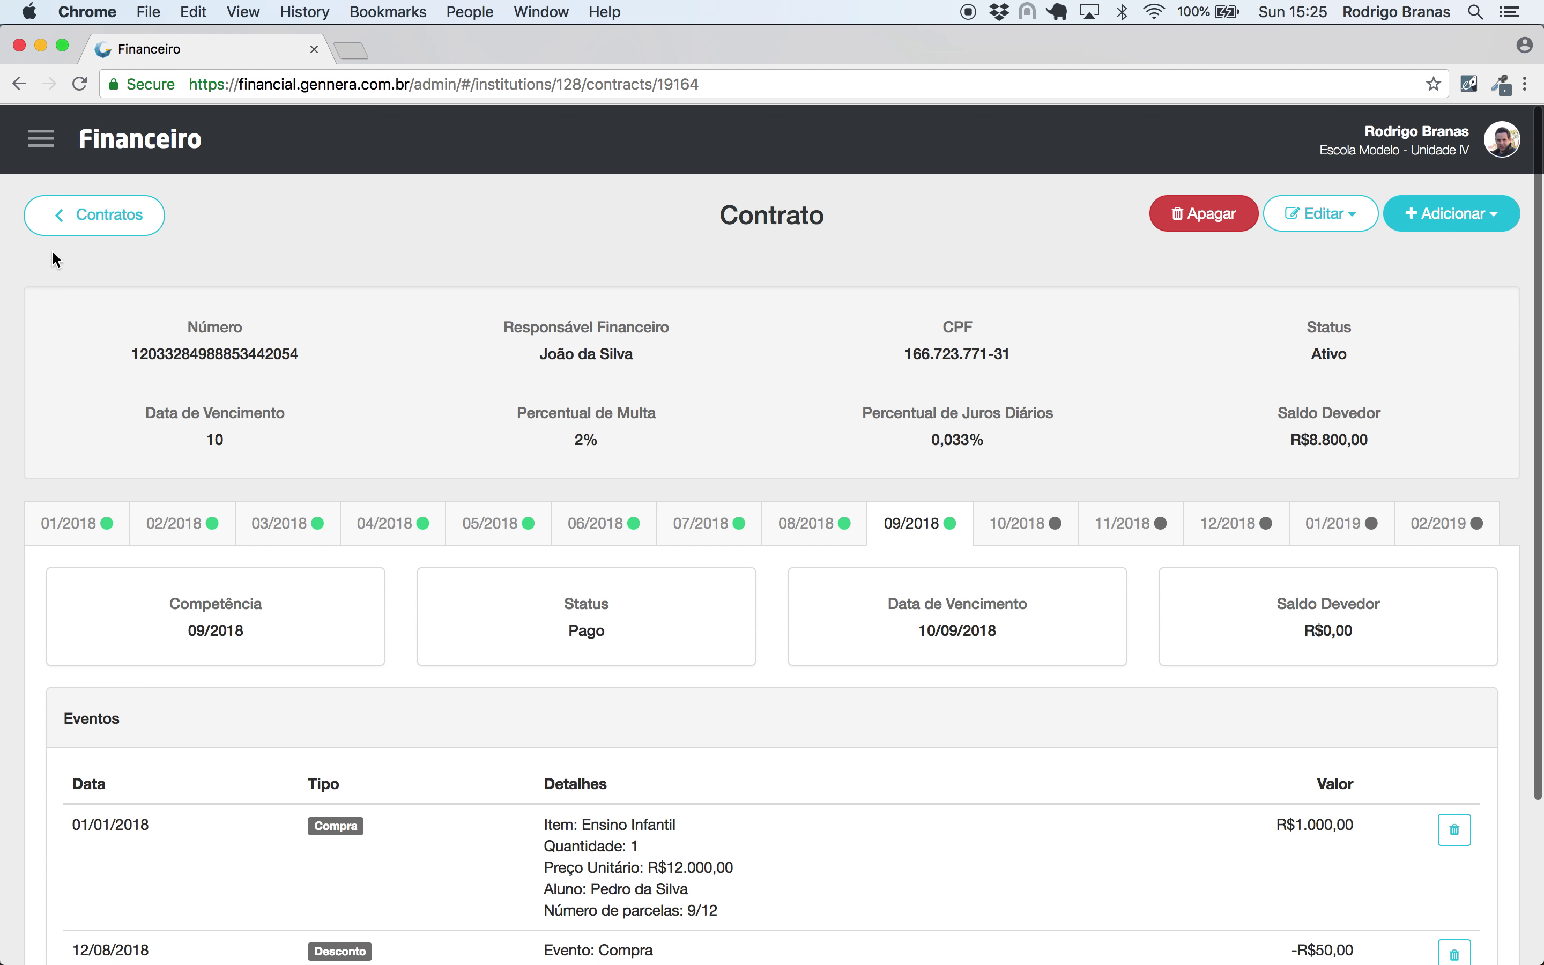
click(40, 140)
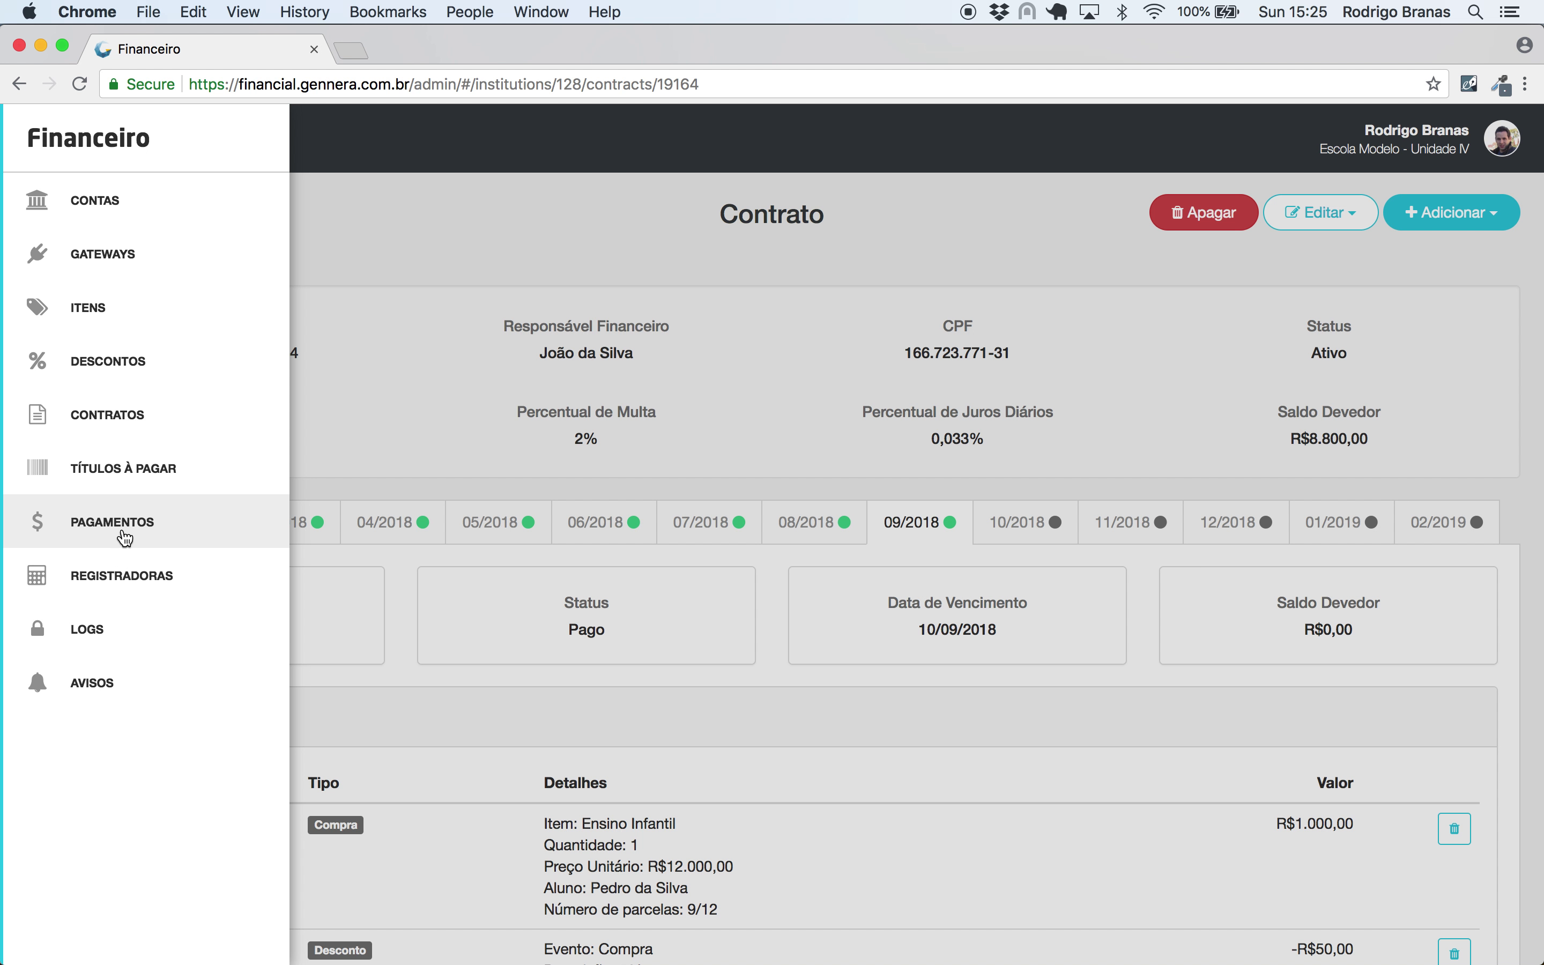
- Mark the pending cheque payment as Pago, settled 12/08/2018 into the Santander account
click(125, 535)
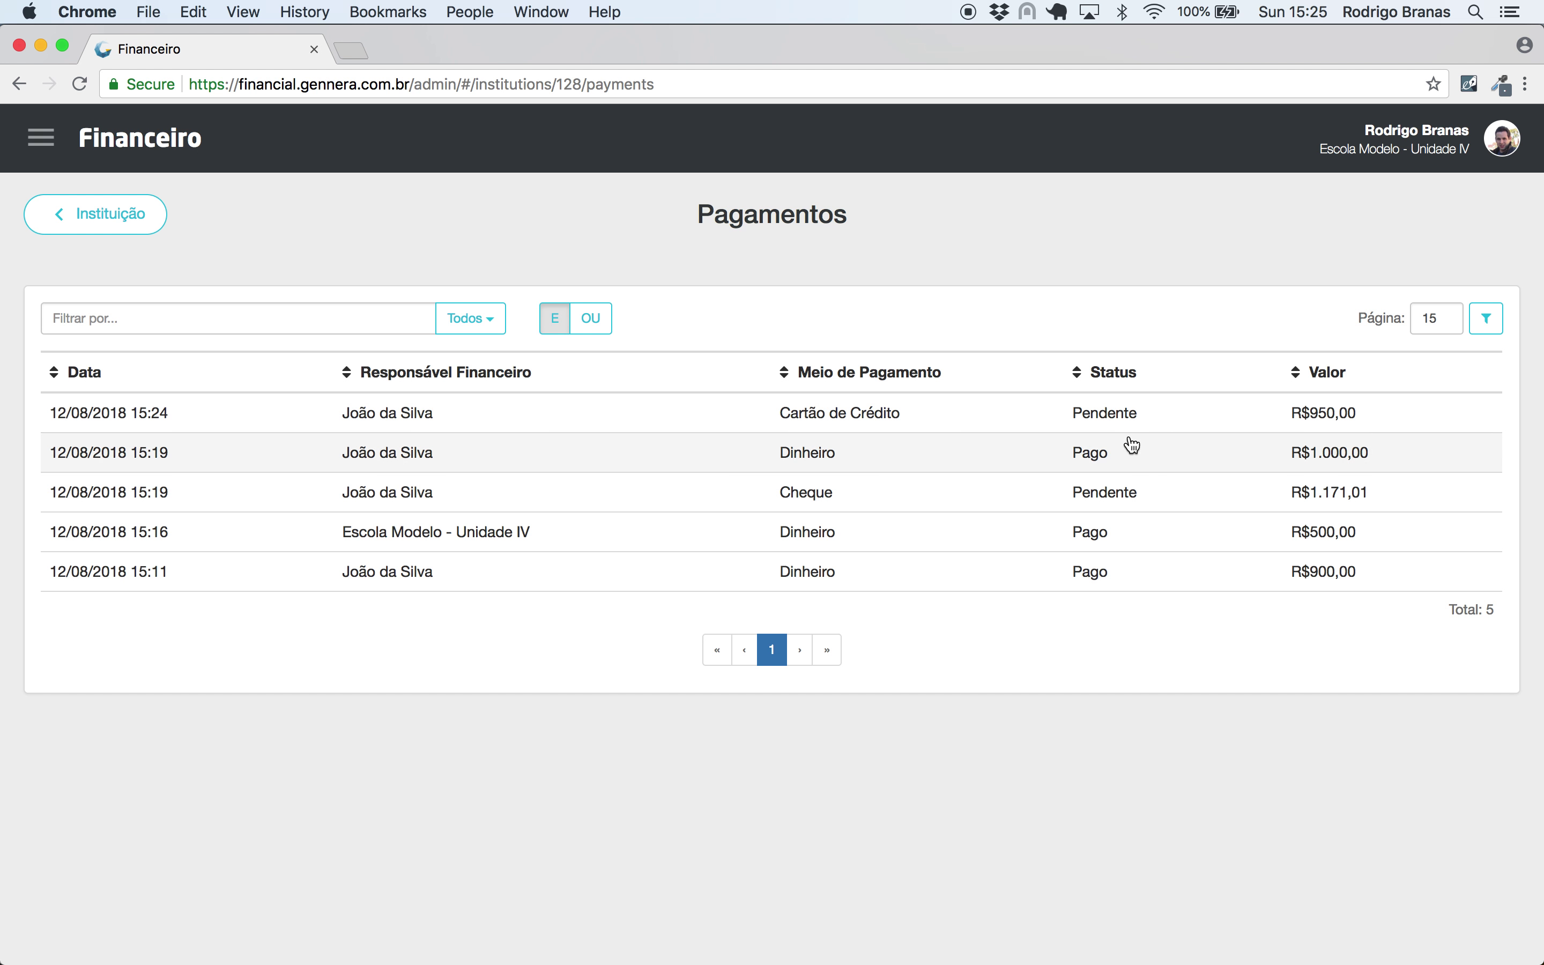
click(1129, 506)
click(575, 433)
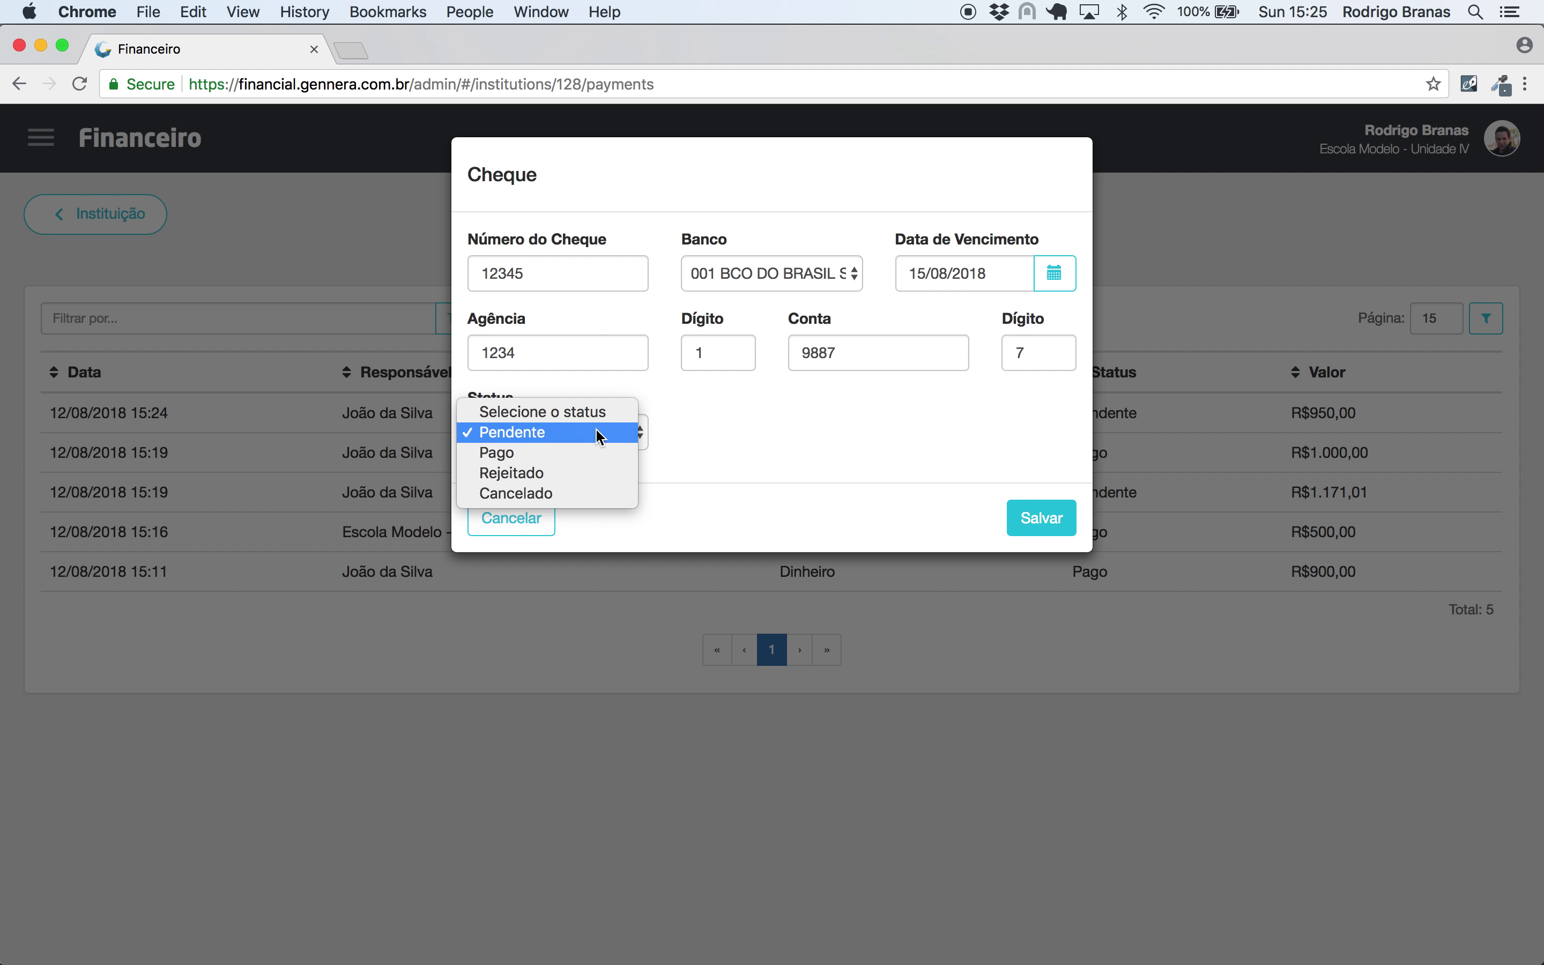
click(591, 457)
click(840, 433)
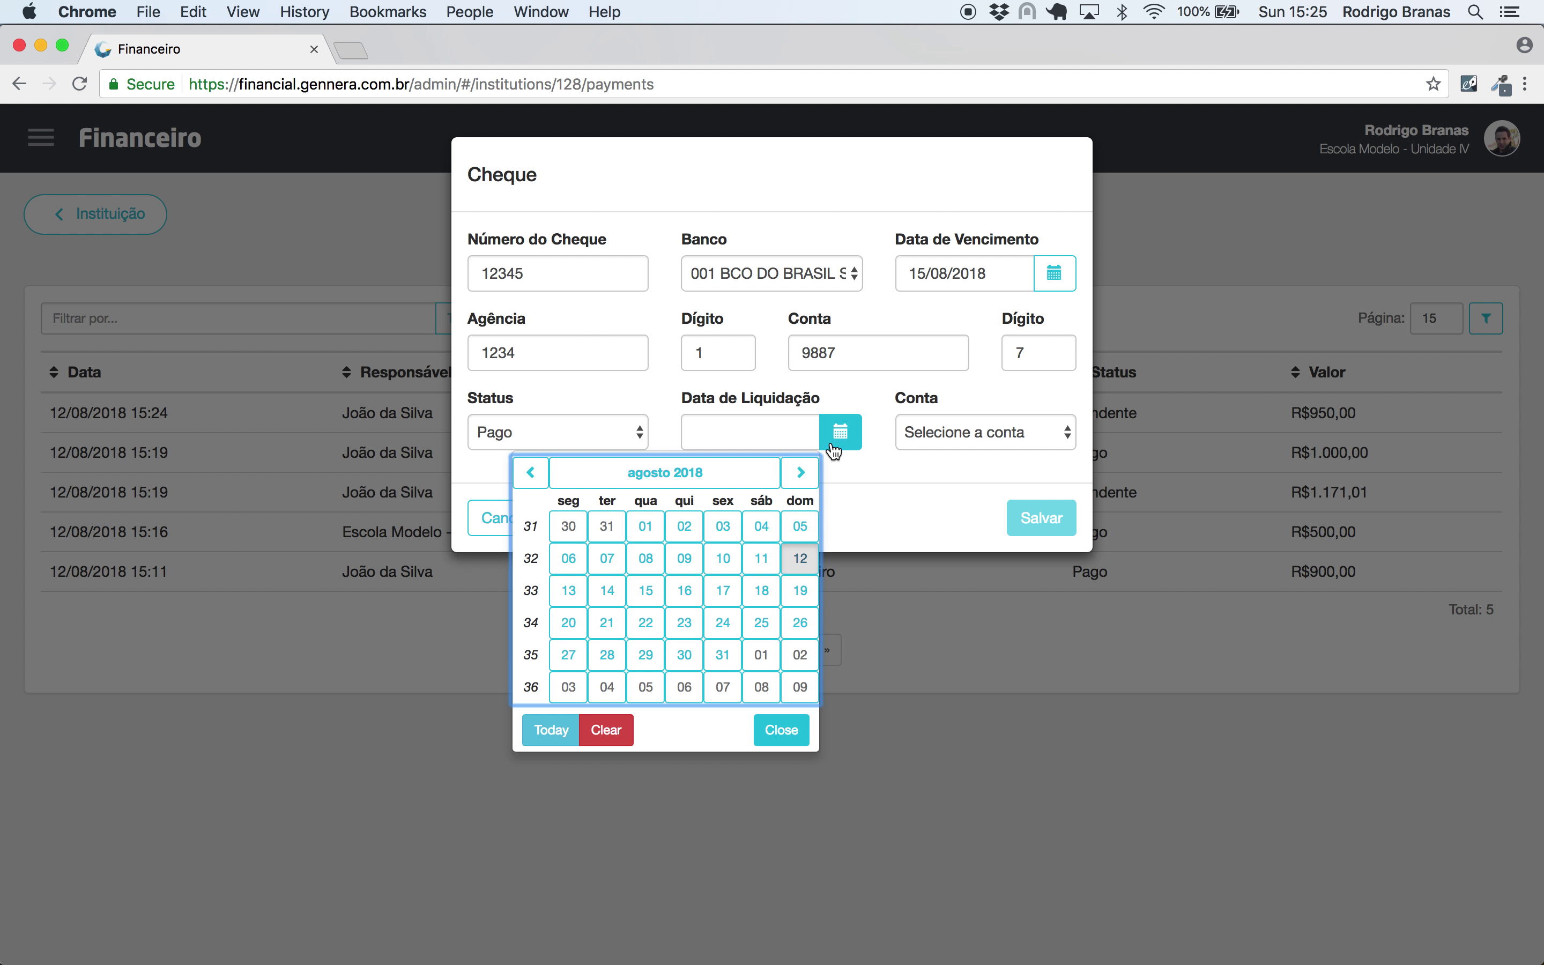
click(815, 559)
click(942, 435)
click(943, 453)
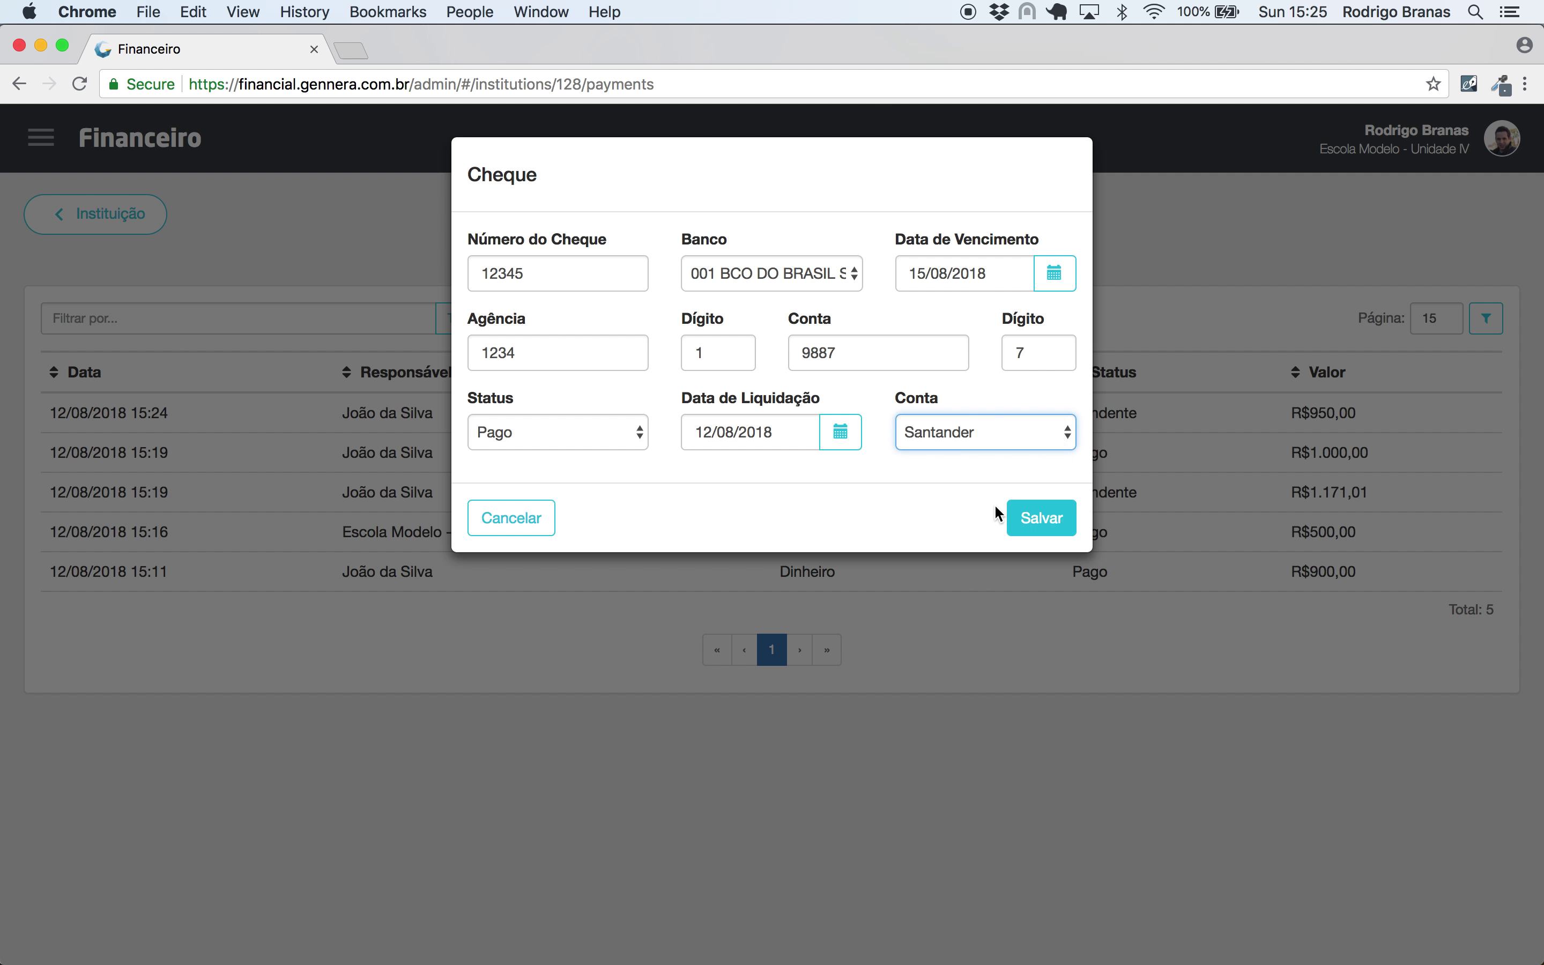
click(1030, 519)
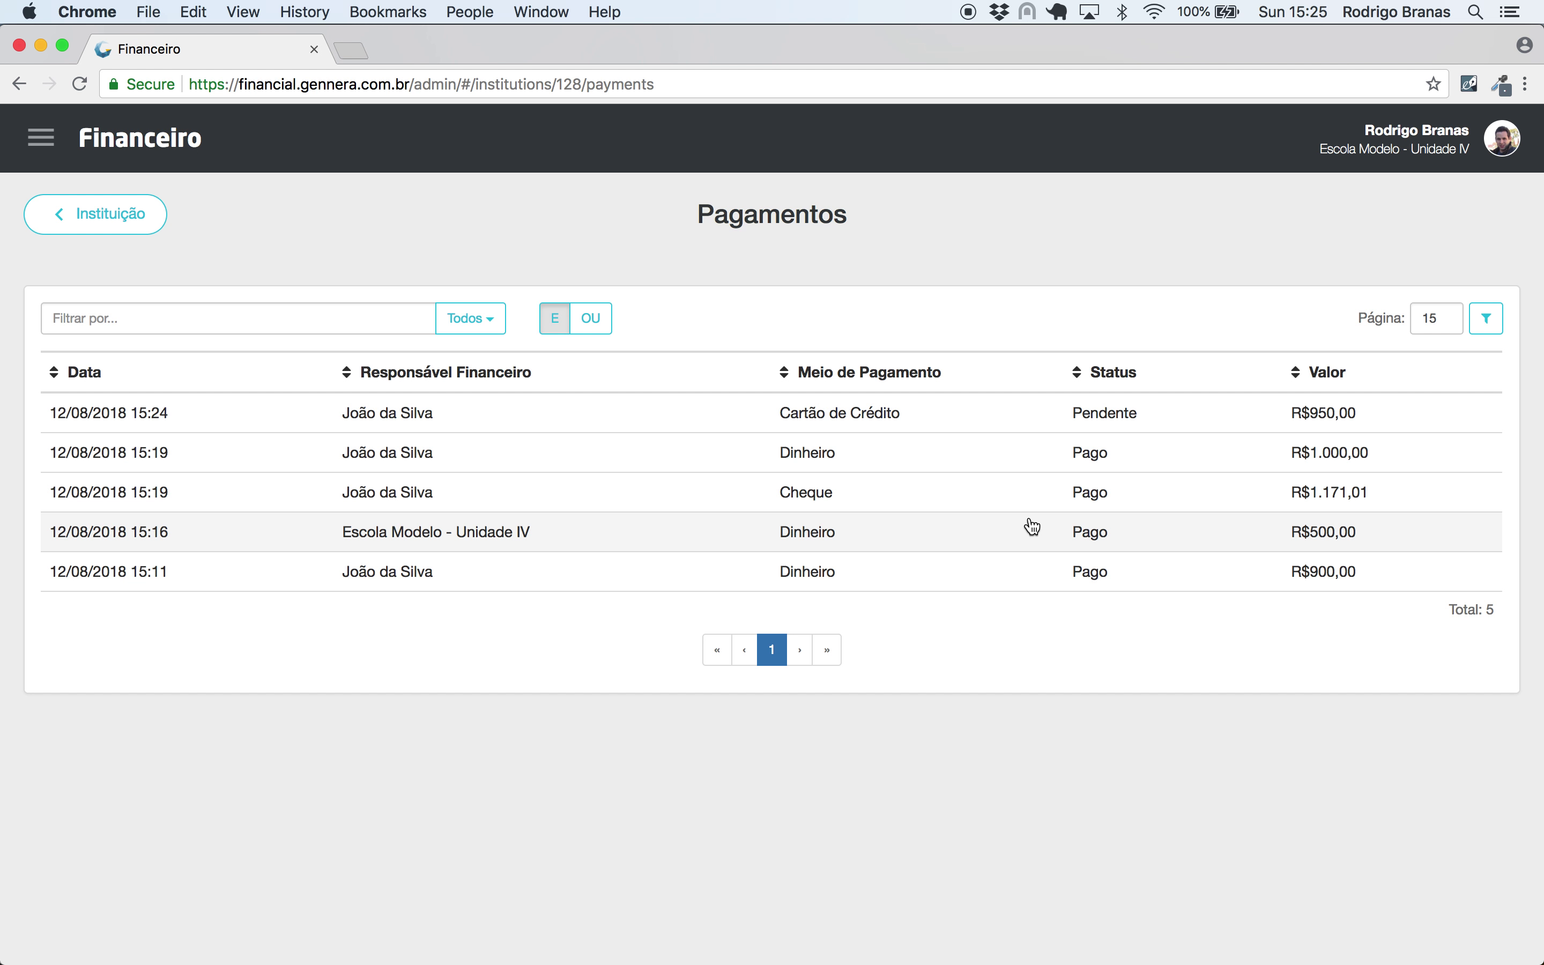
- Mark the pending credit-card payment as Pago, settled 12/08/2018 into Santander
click(1118, 416)
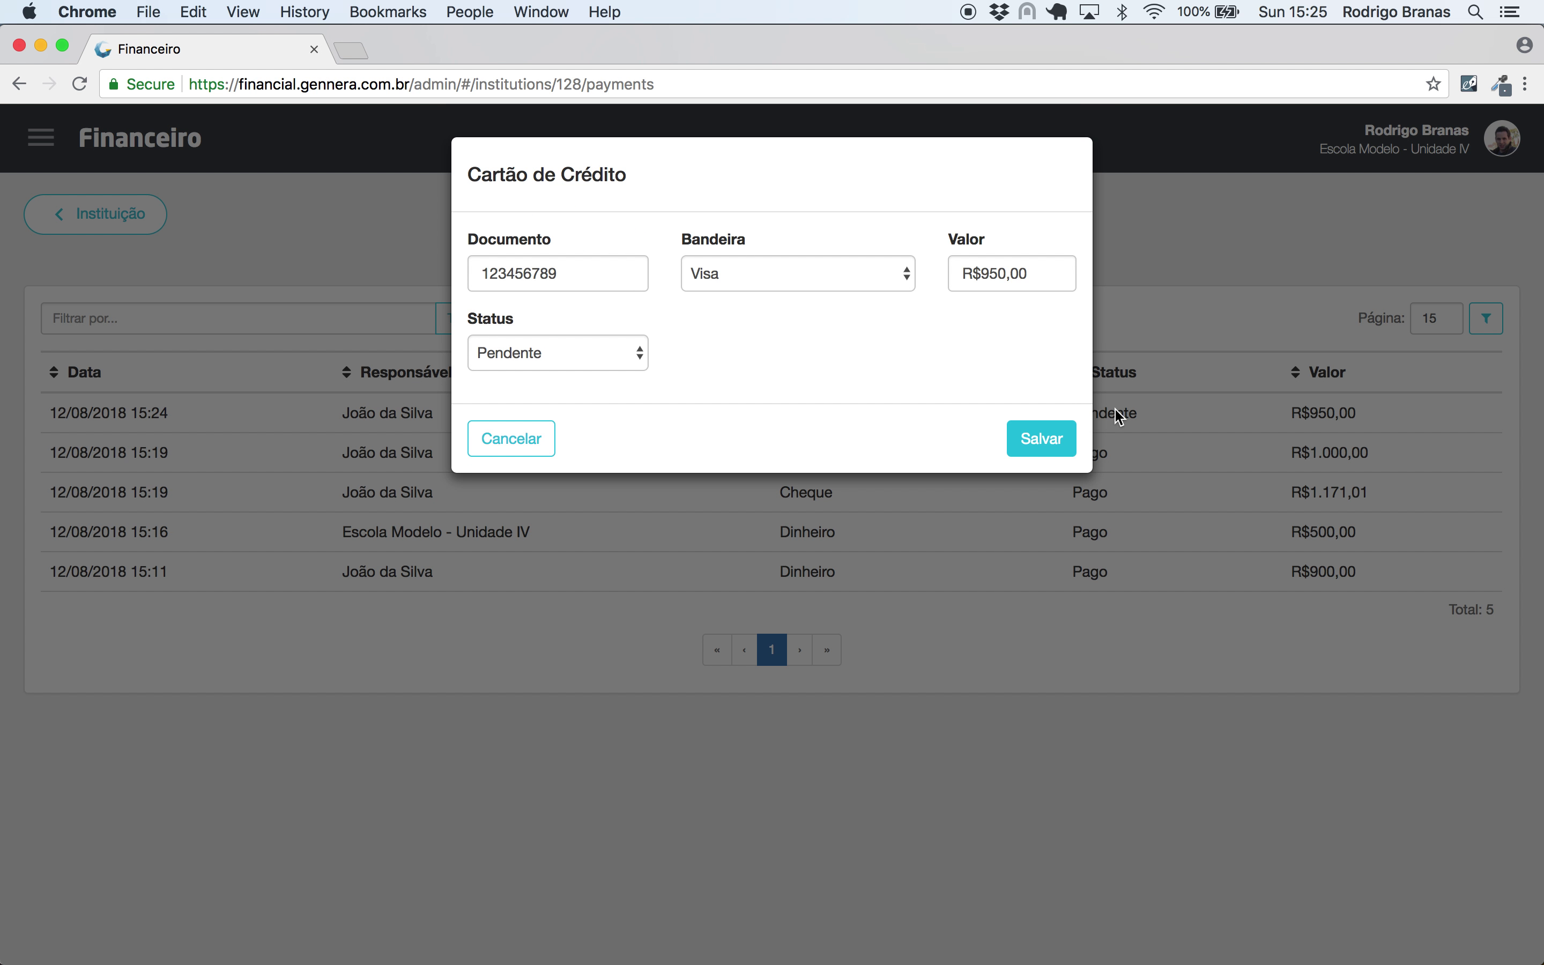
click(517, 355)
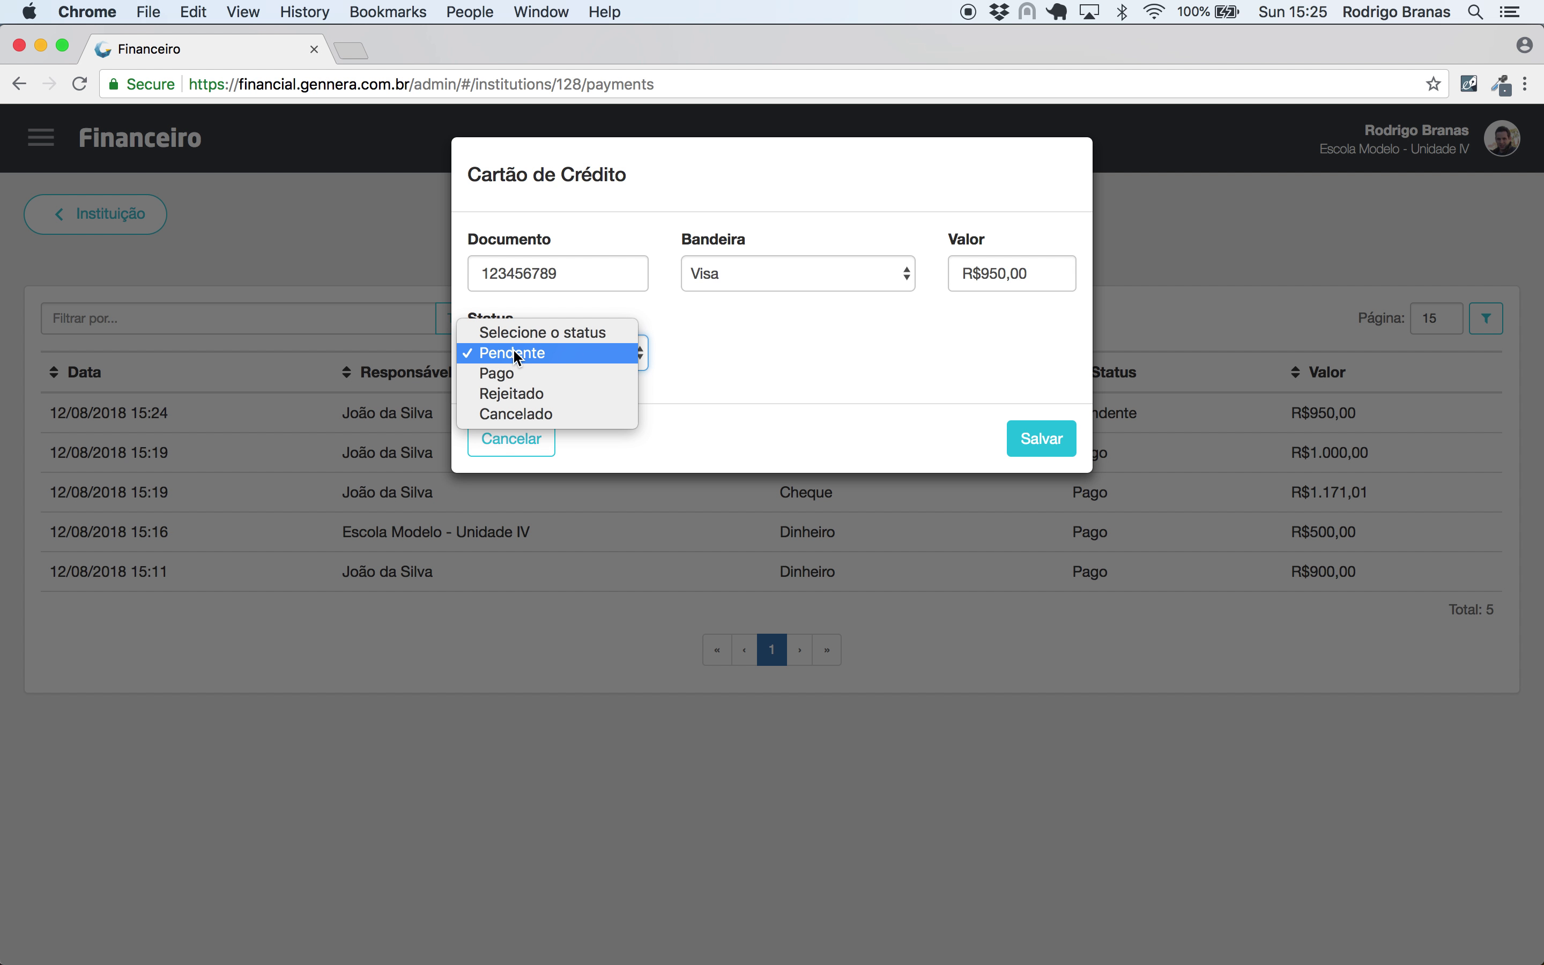
click(510, 374)
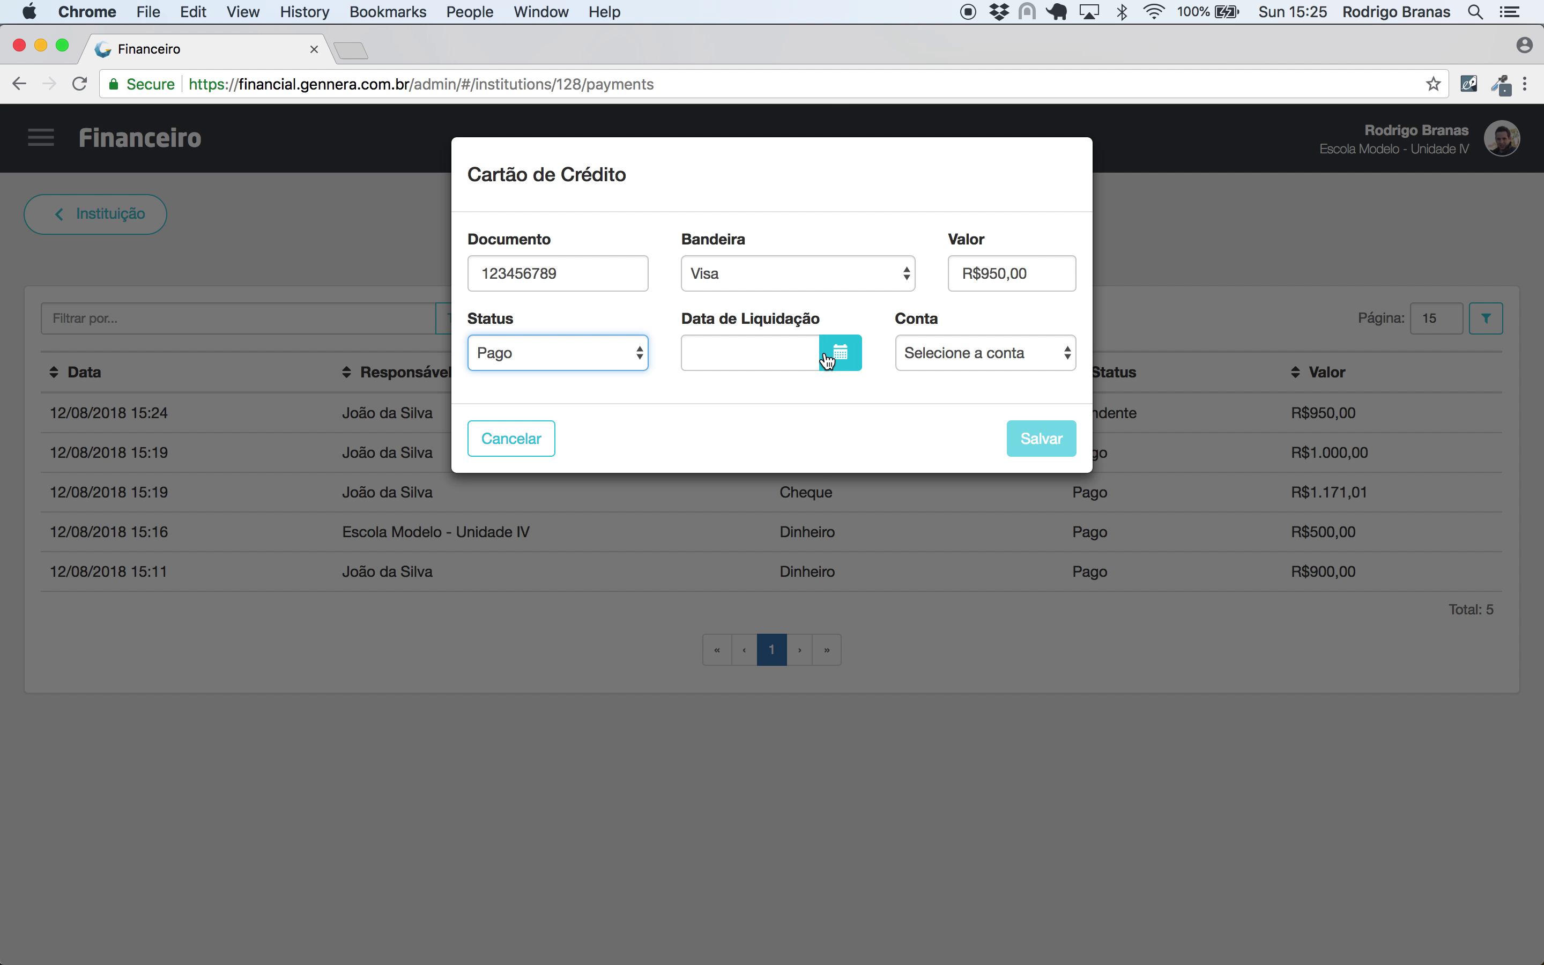
click(827, 361)
click(800, 480)
click(983, 364)
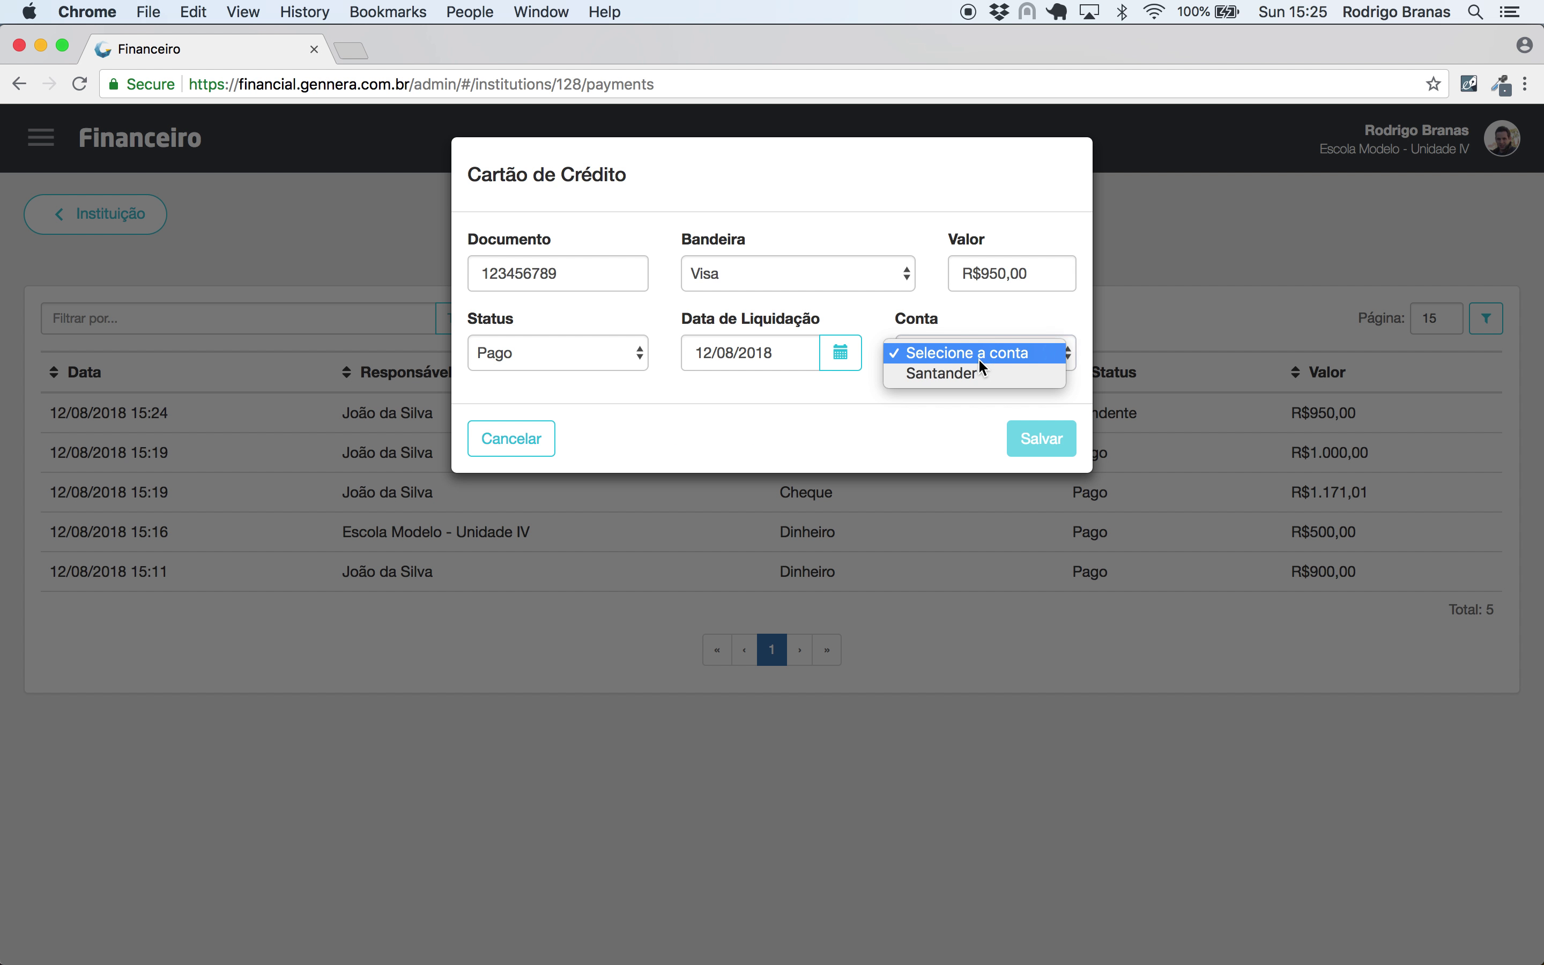
click(978, 372)
click(1047, 446)
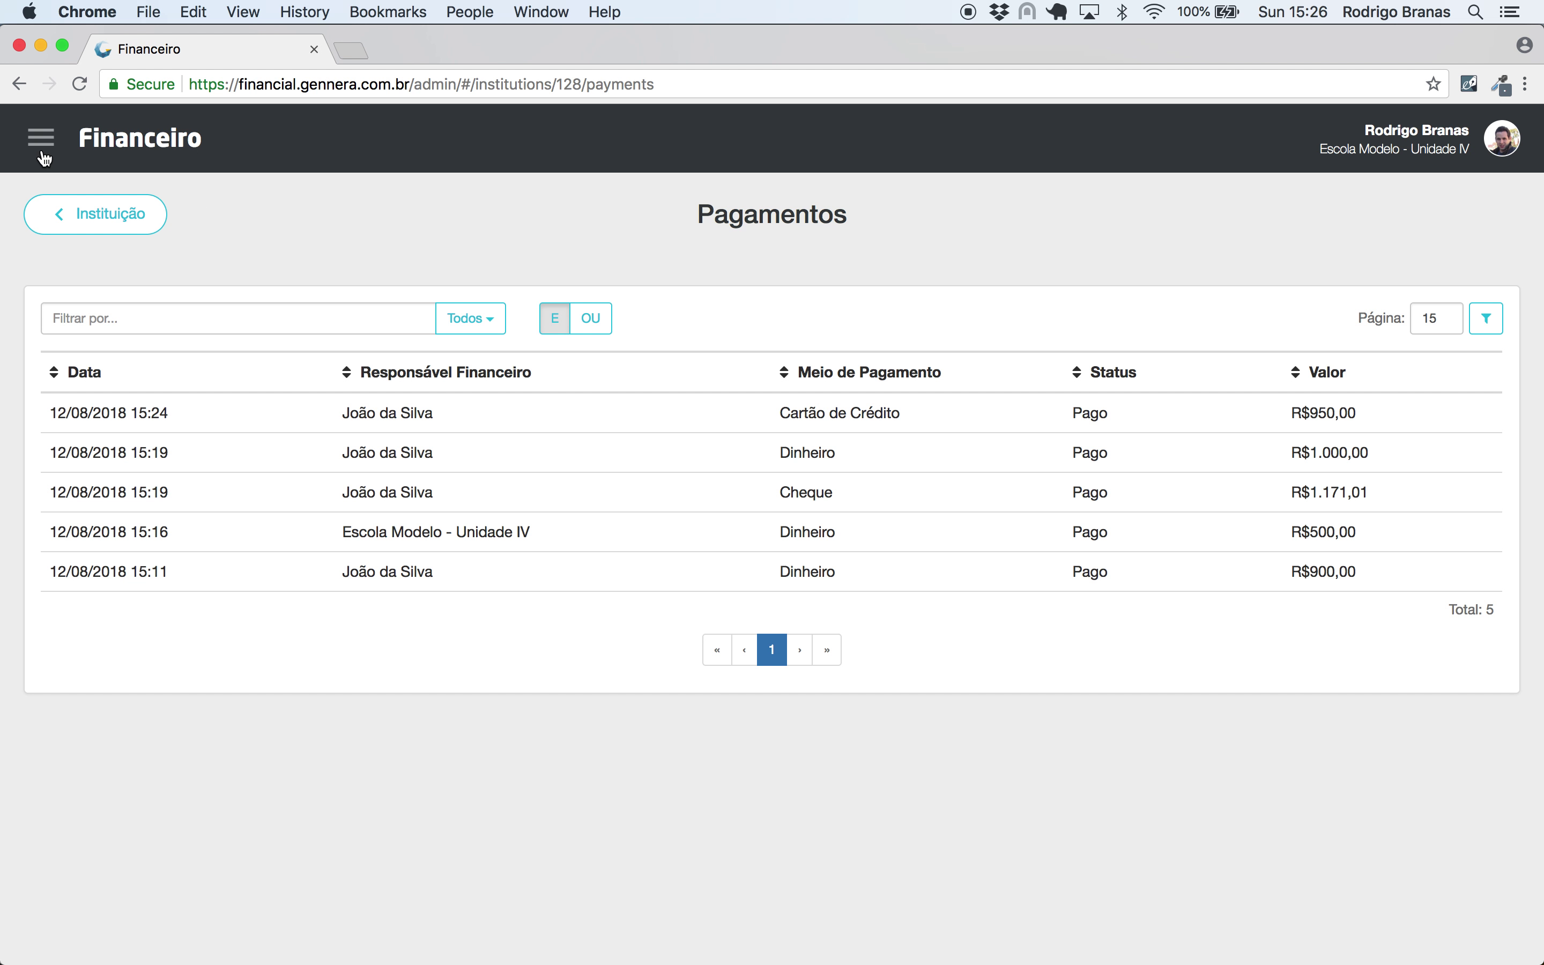
click(42, 157)
- Review Santander's cheque and card transactions and total balance, then return to the dashboard
click(78, 214)
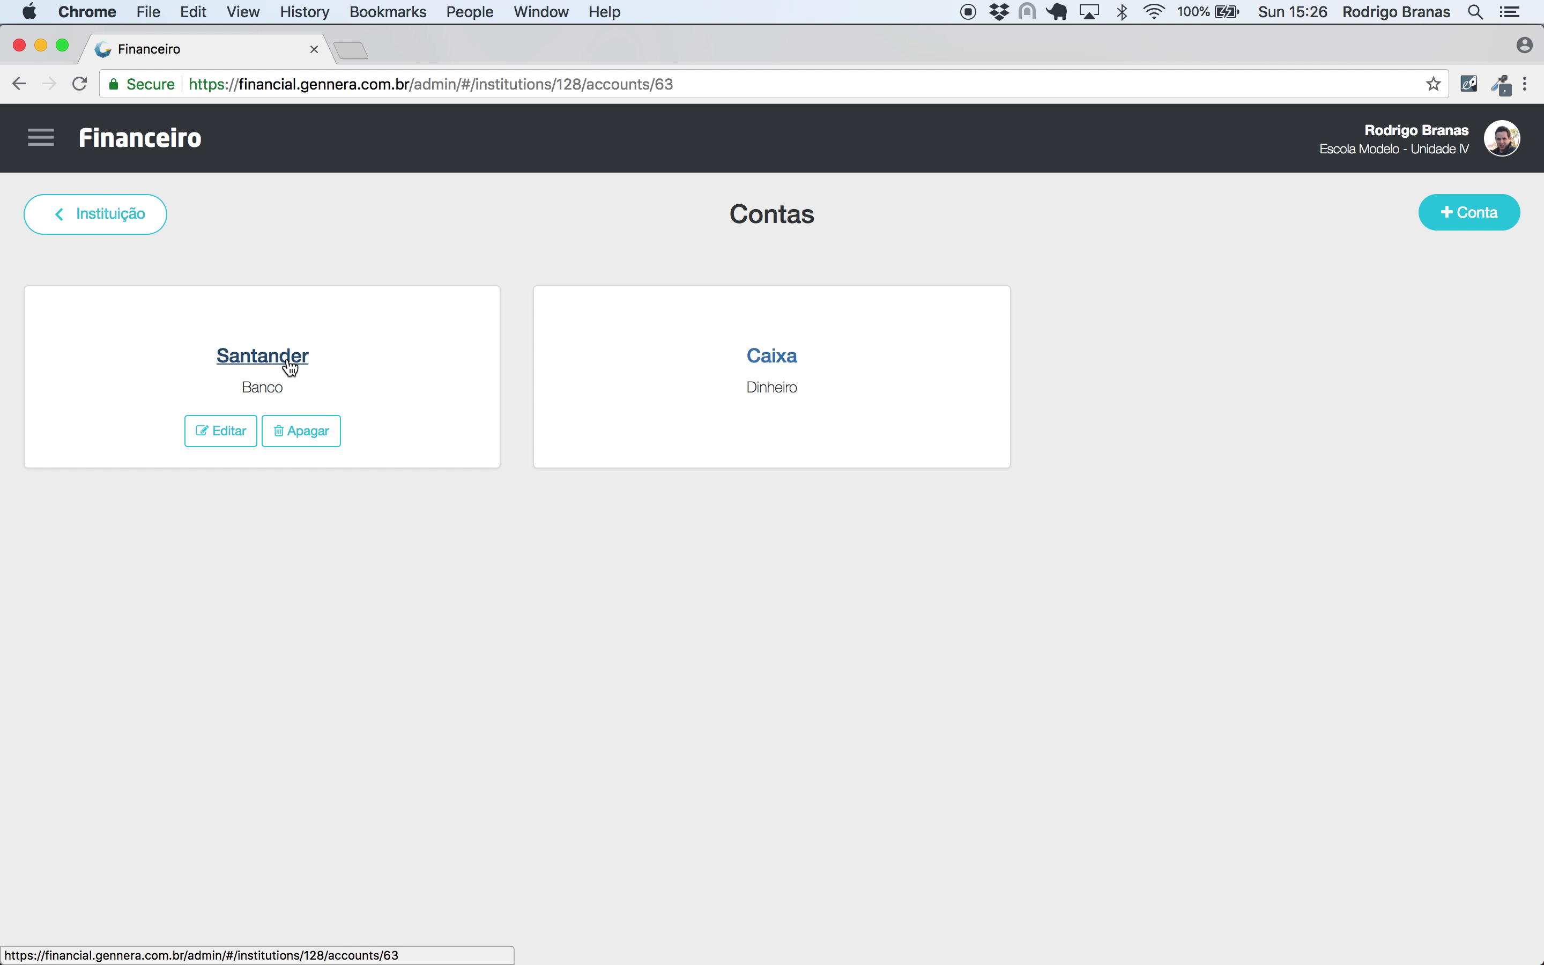
click(291, 369)
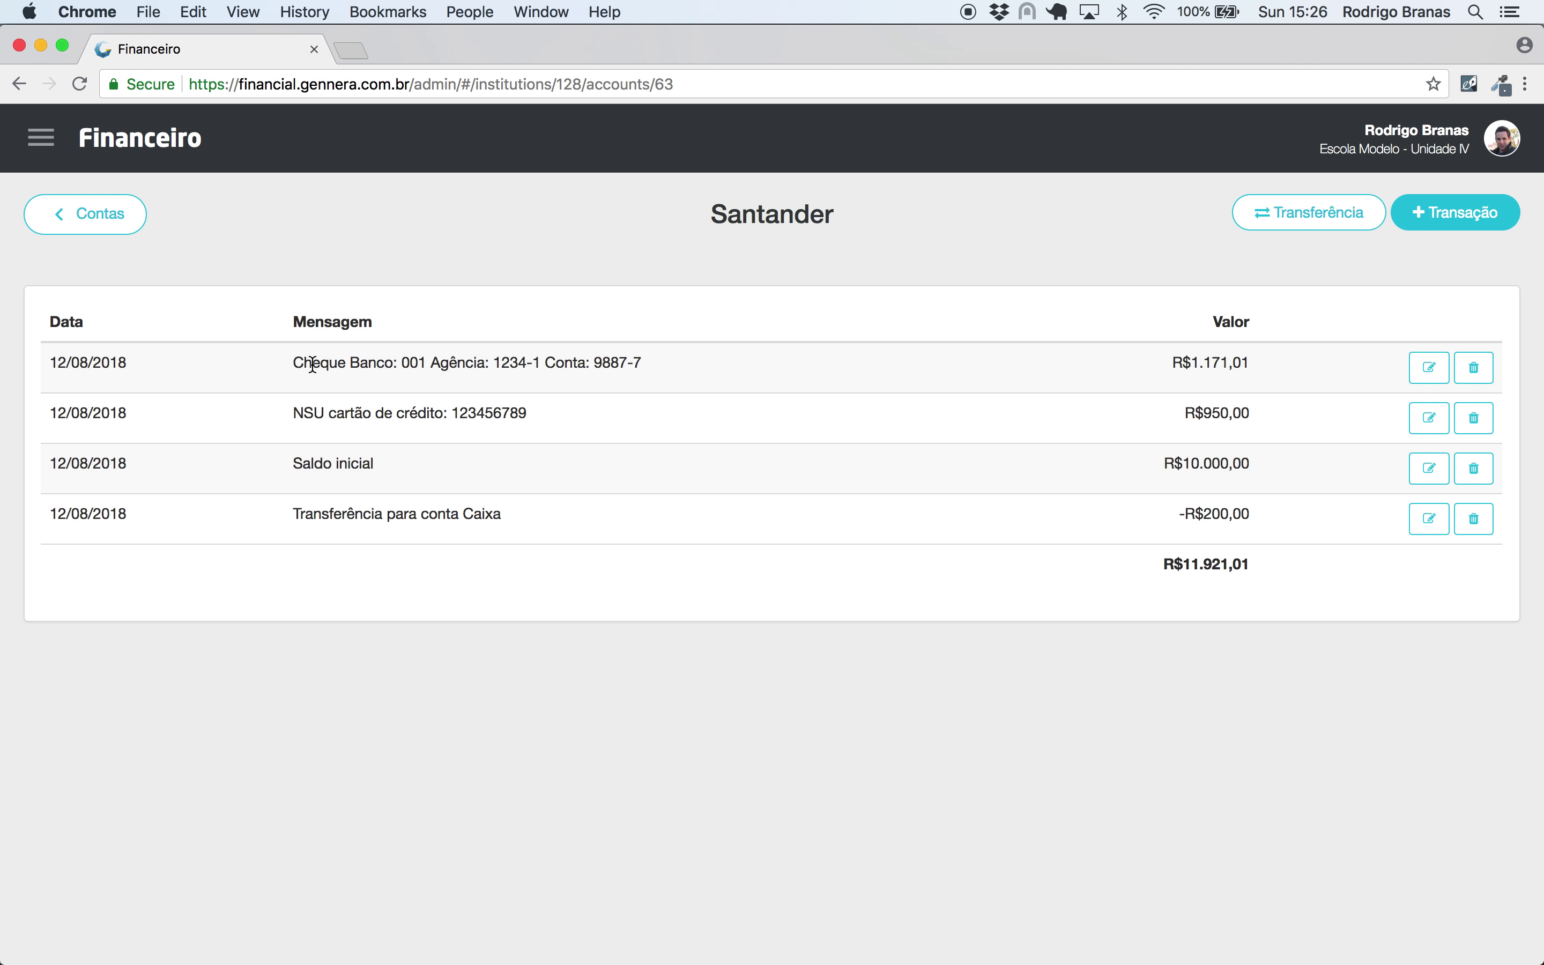
drag(312, 365, 443, 372)
drag(324, 414, 494, 410)
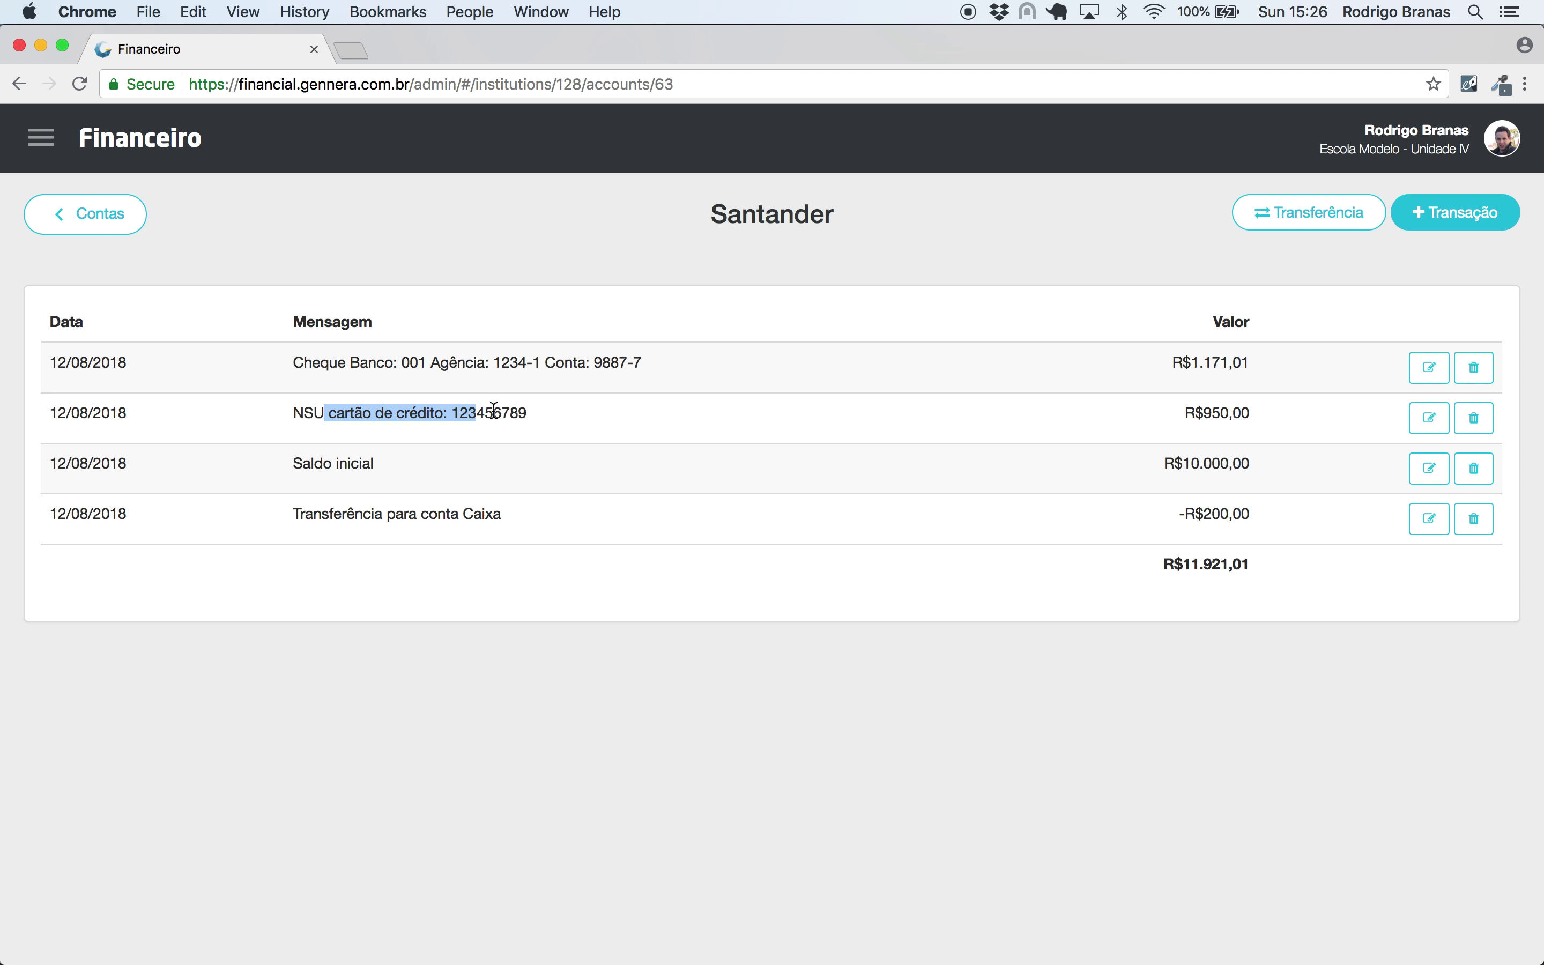
click(215, 458)
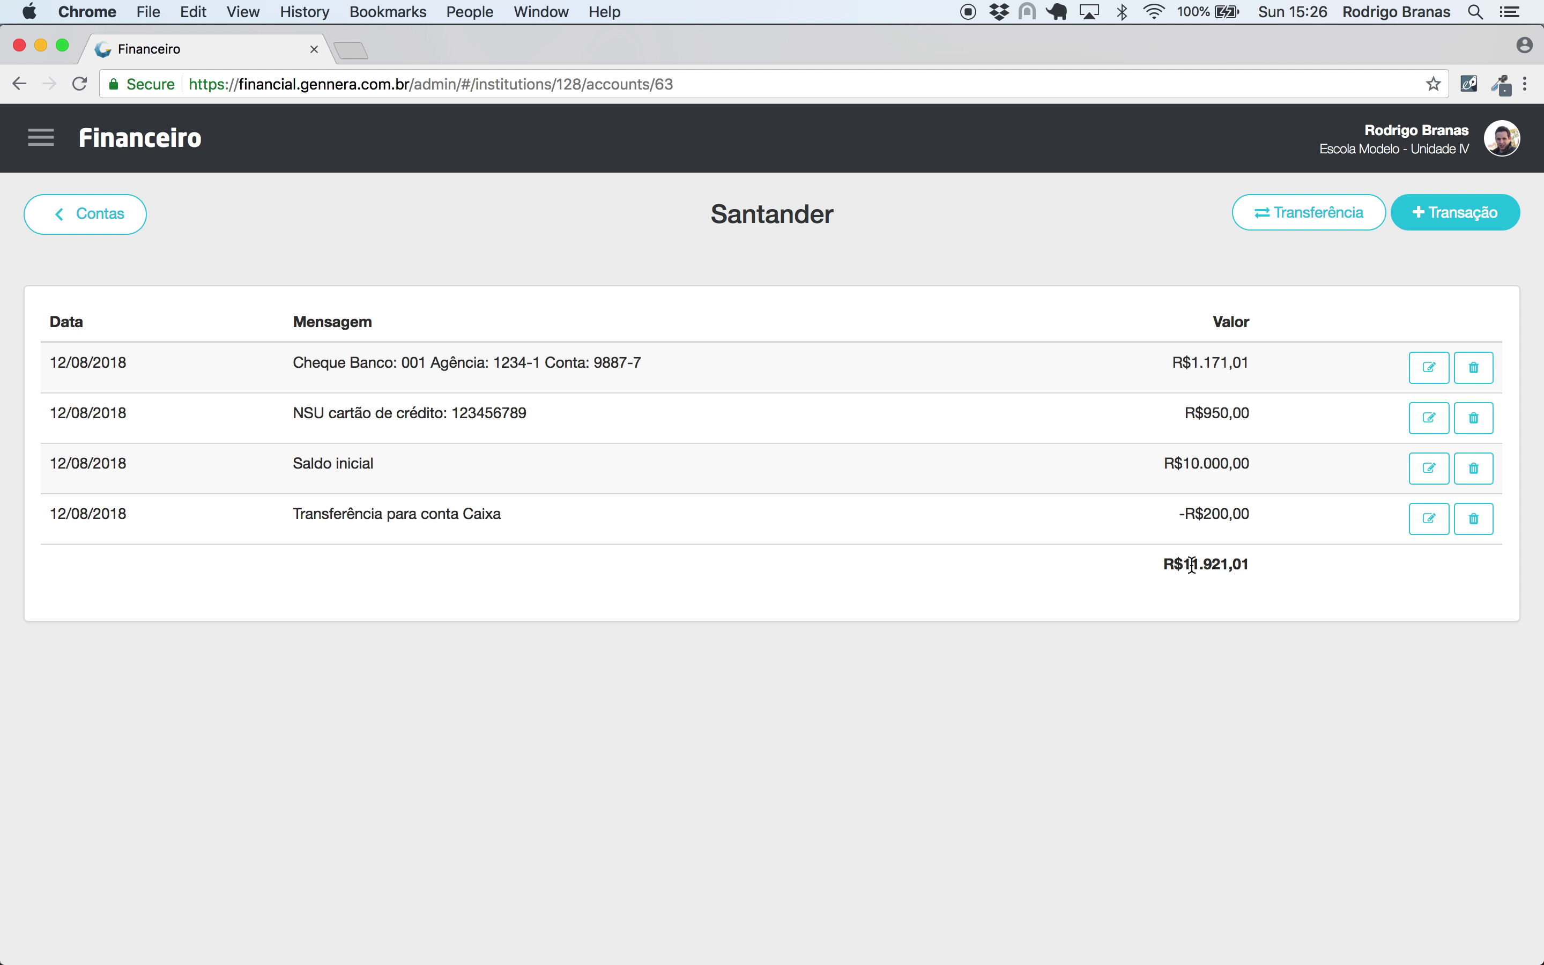
drag(1192, 565, 1260, 557)
click(1259, 557)
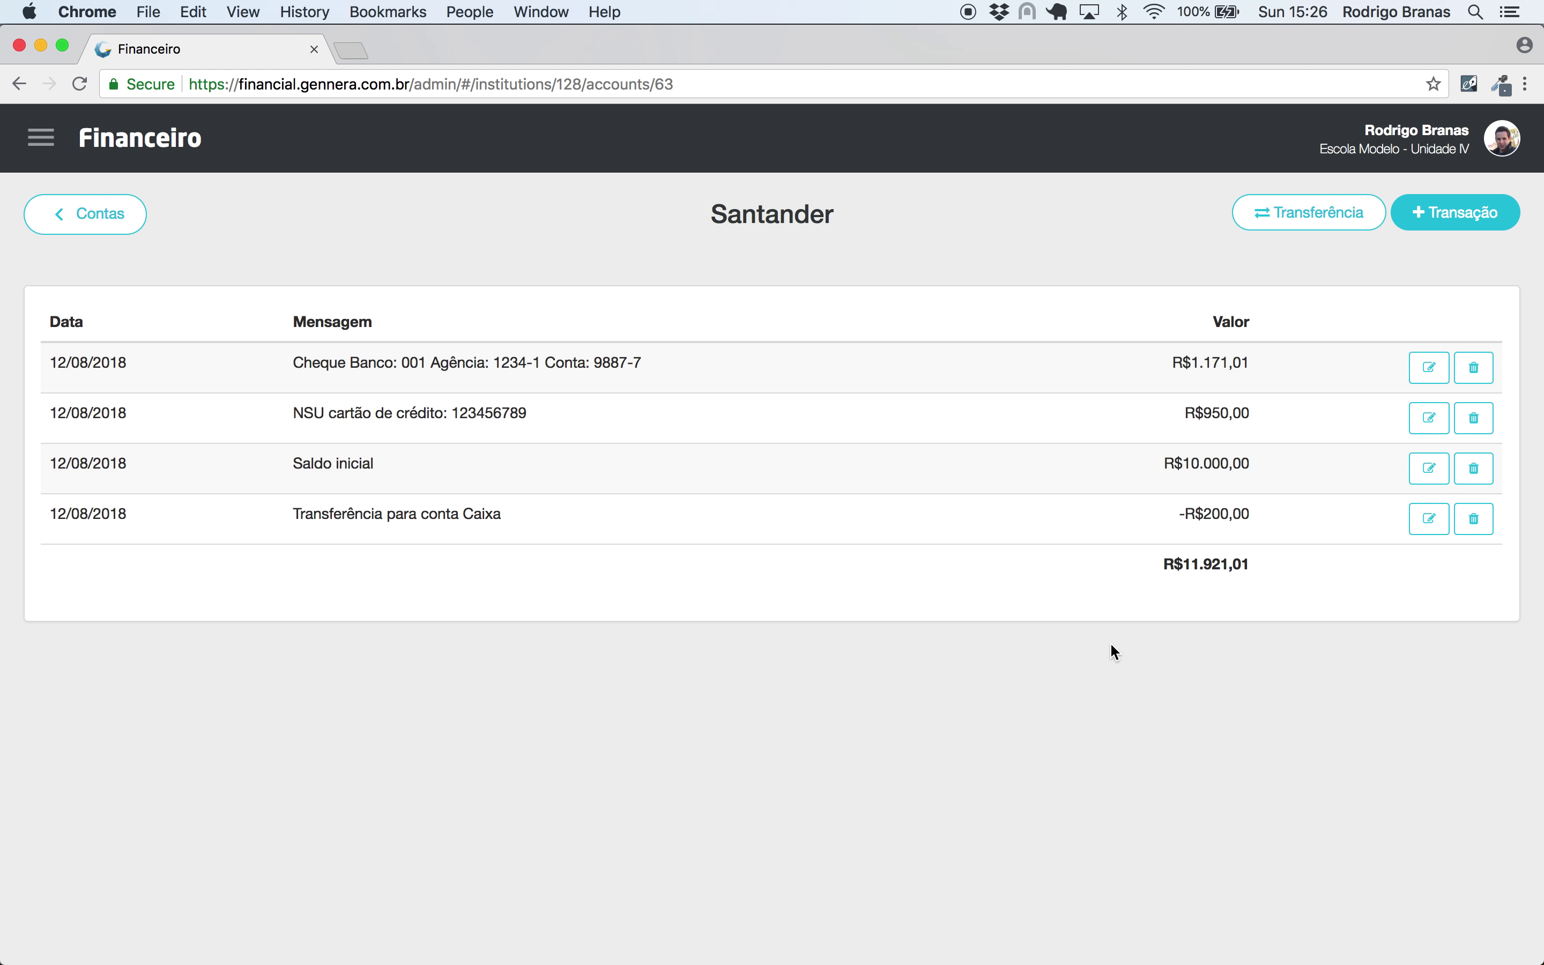
click(104, 138)
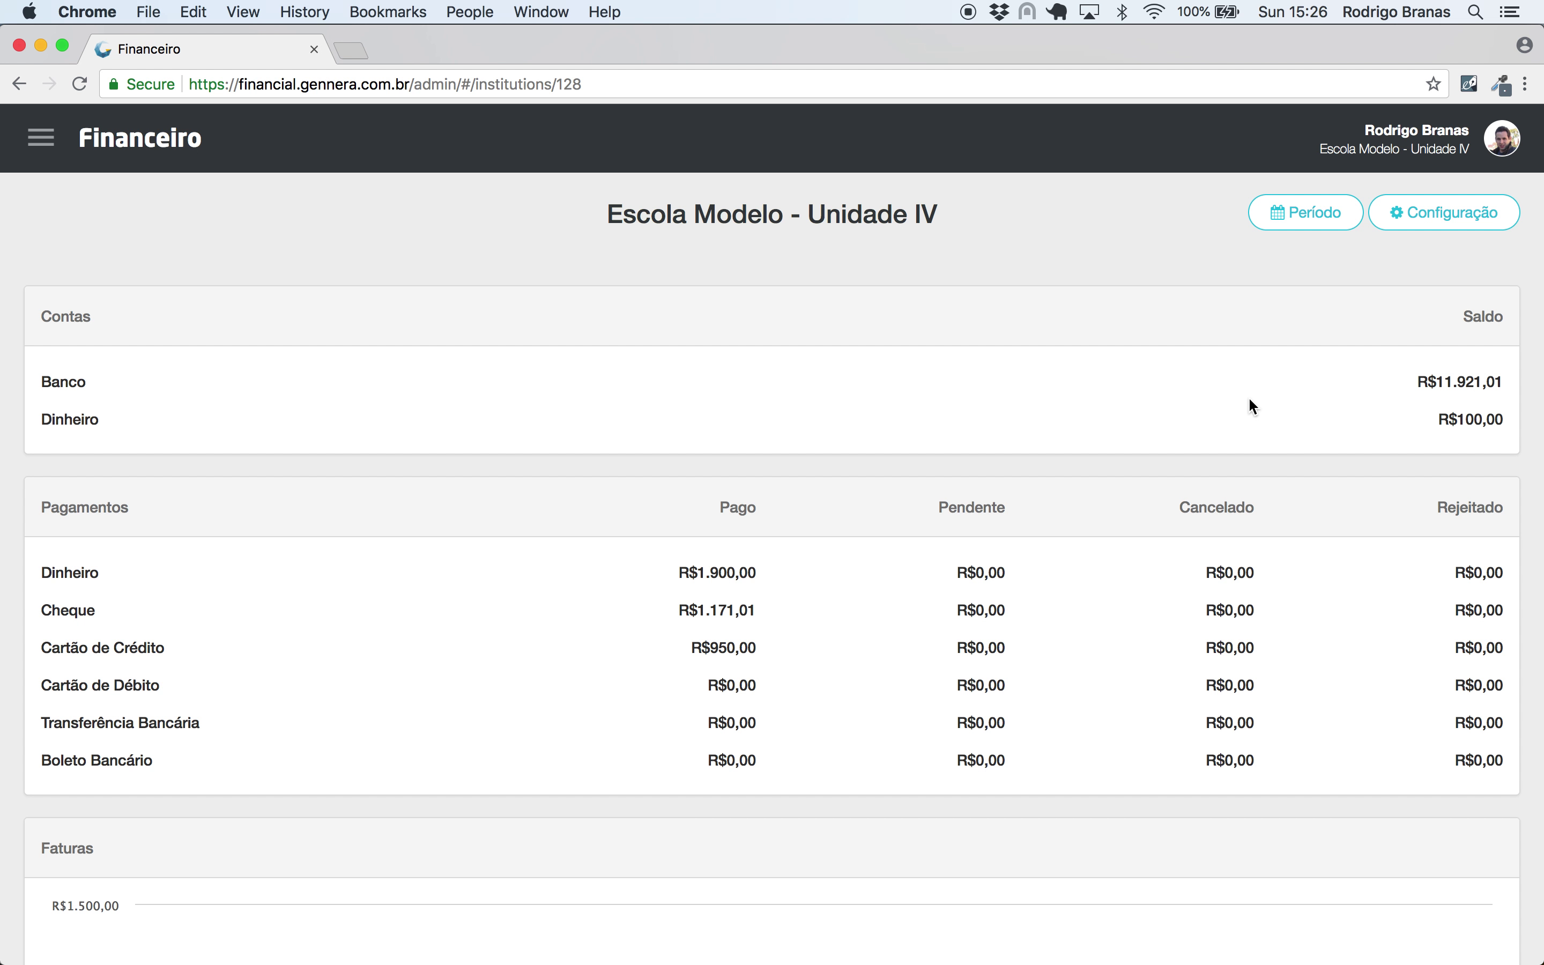
- Inspect the values in the dashboard's 2018 charts
scroll(1249, 400, down, 5)
mouse_move(213, 718)
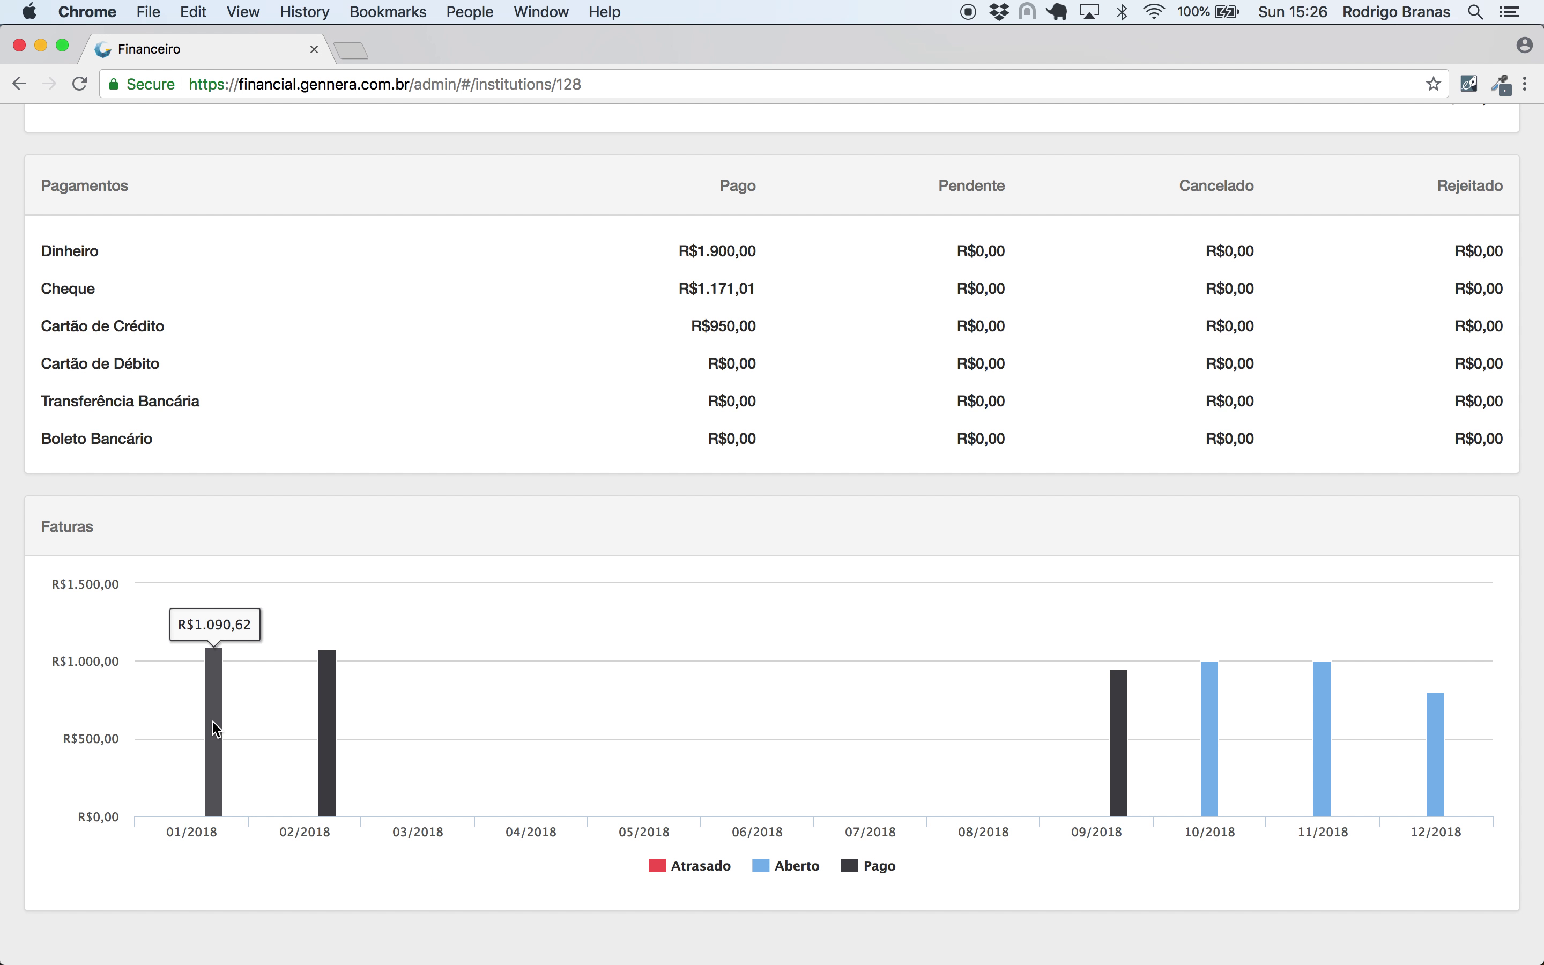
mouse_move(336, 740)
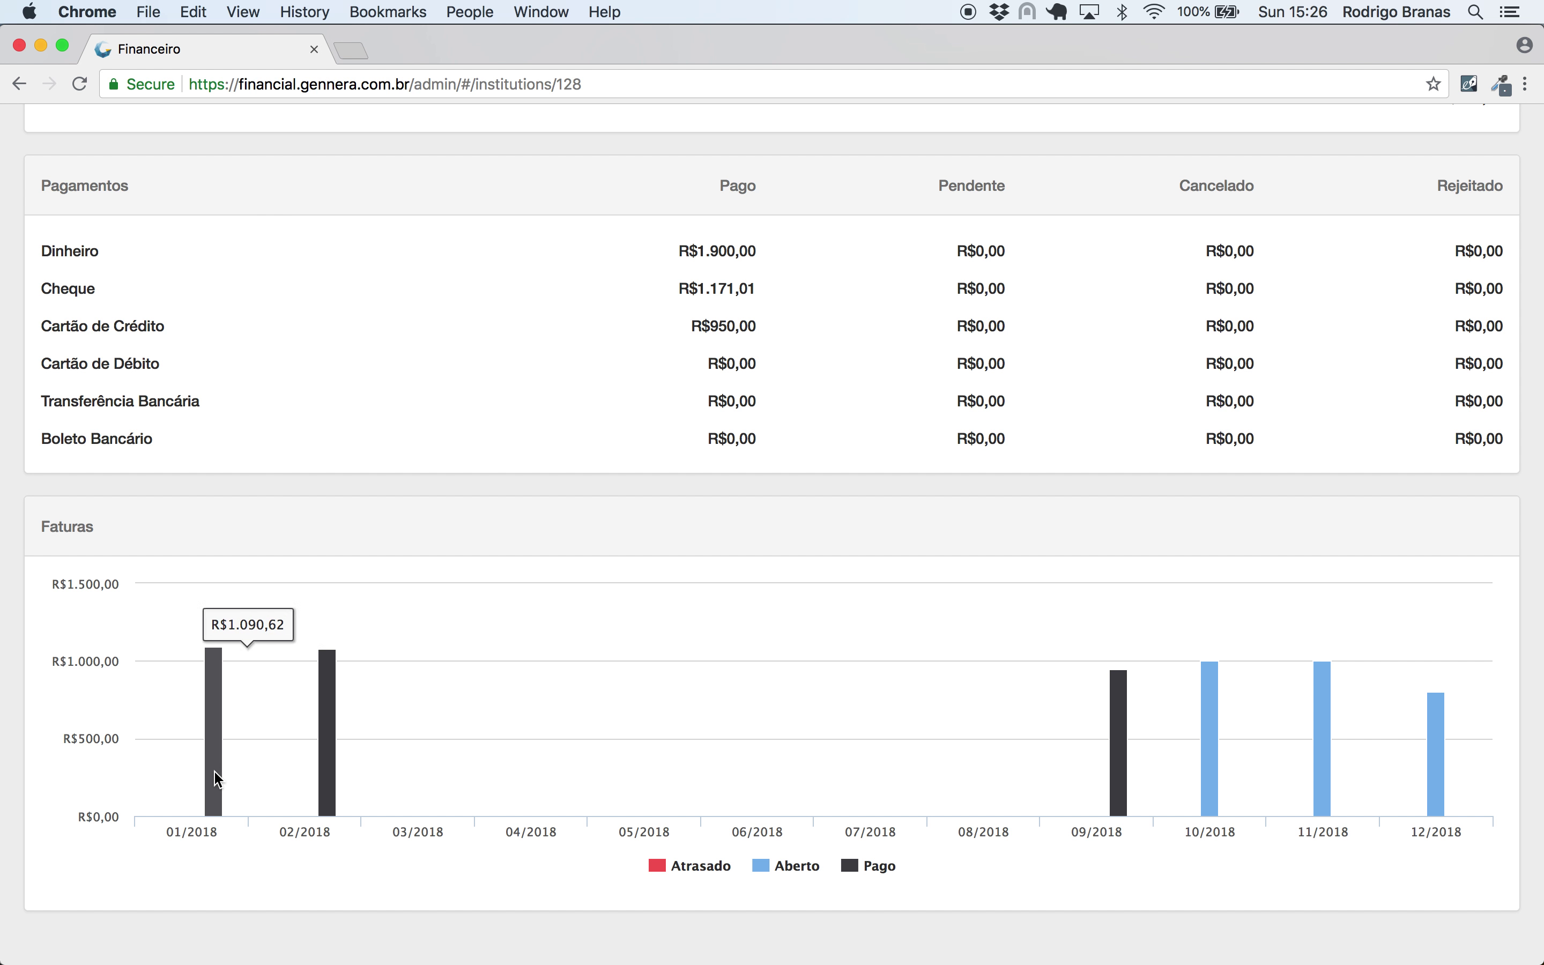
mouse_move(1126, 782)
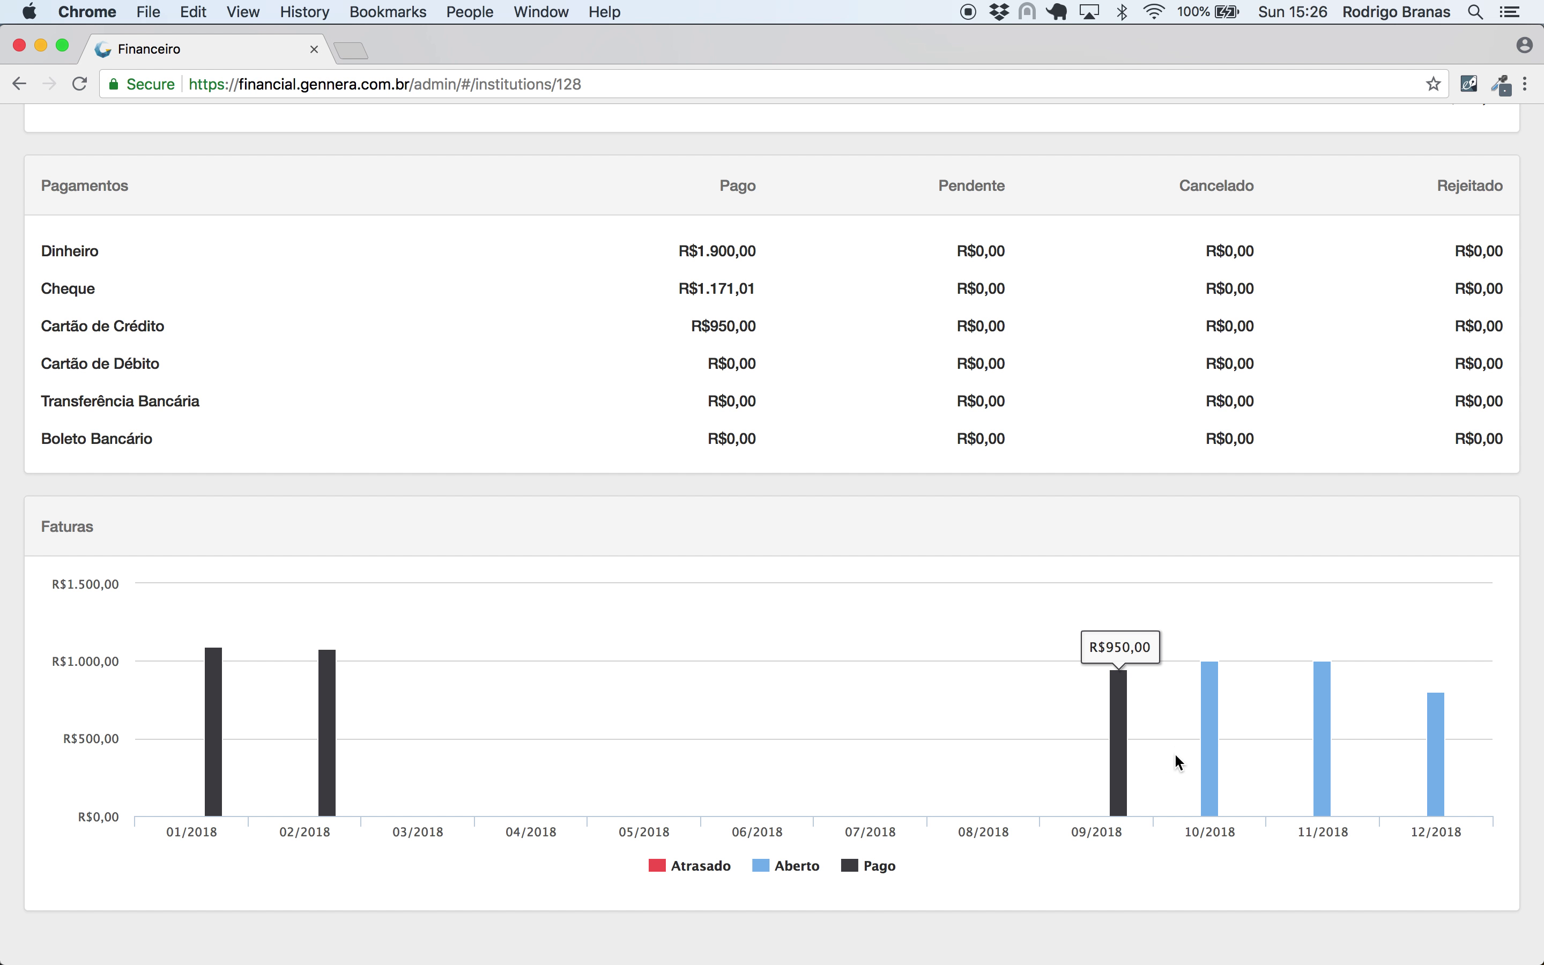
mouse_move(1452, 748)
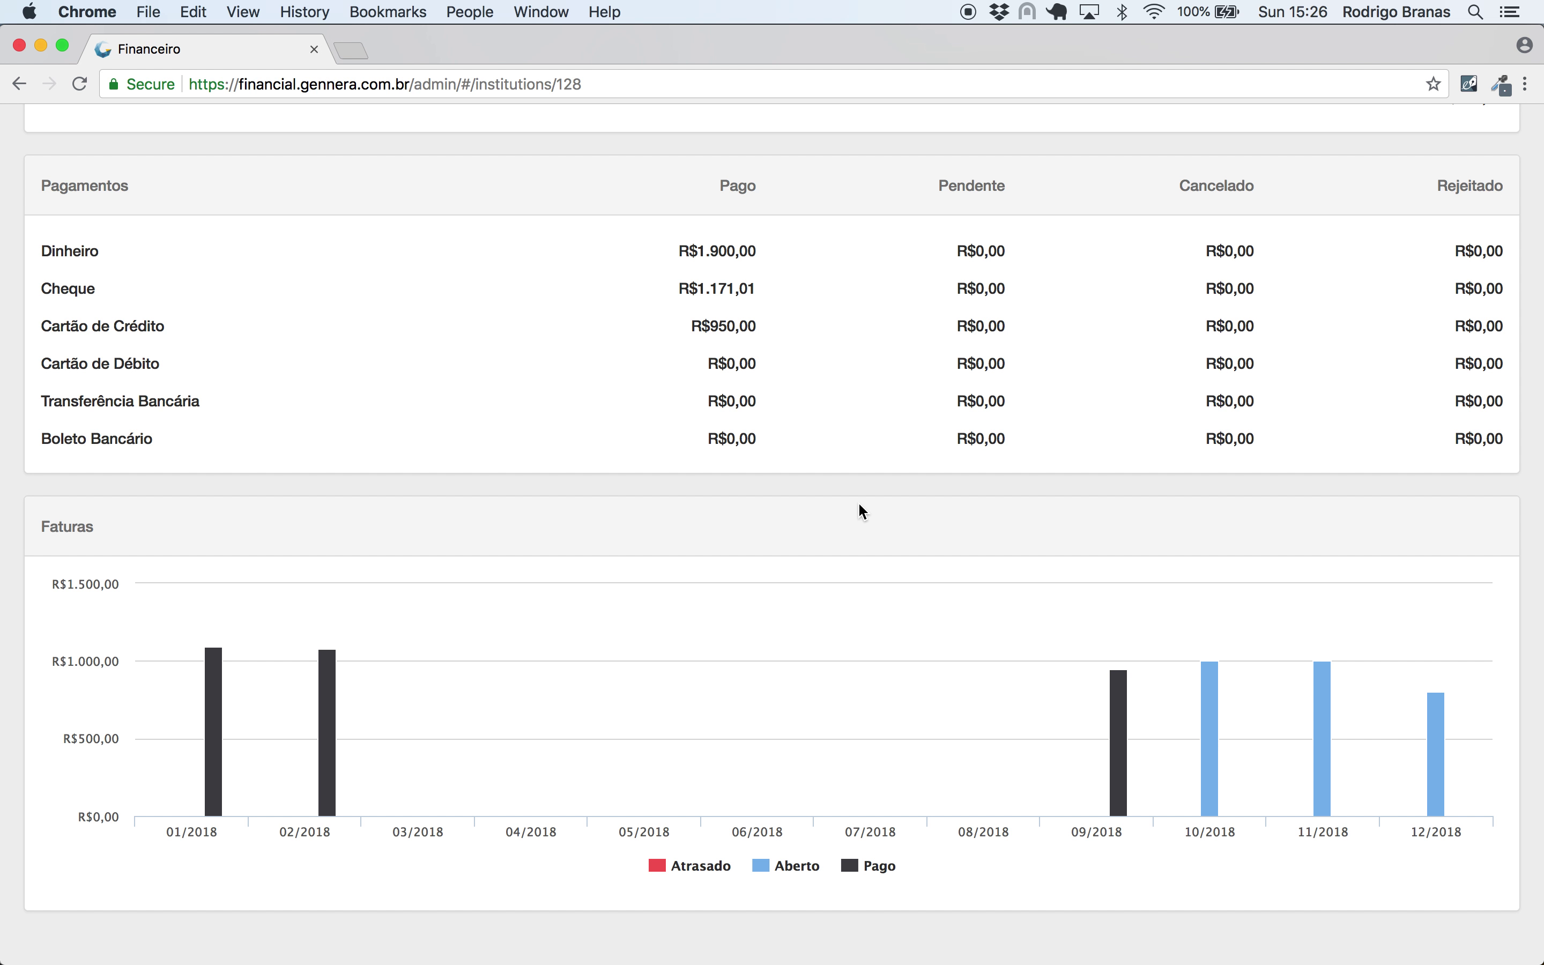
scroll(894, 486, up, 5)
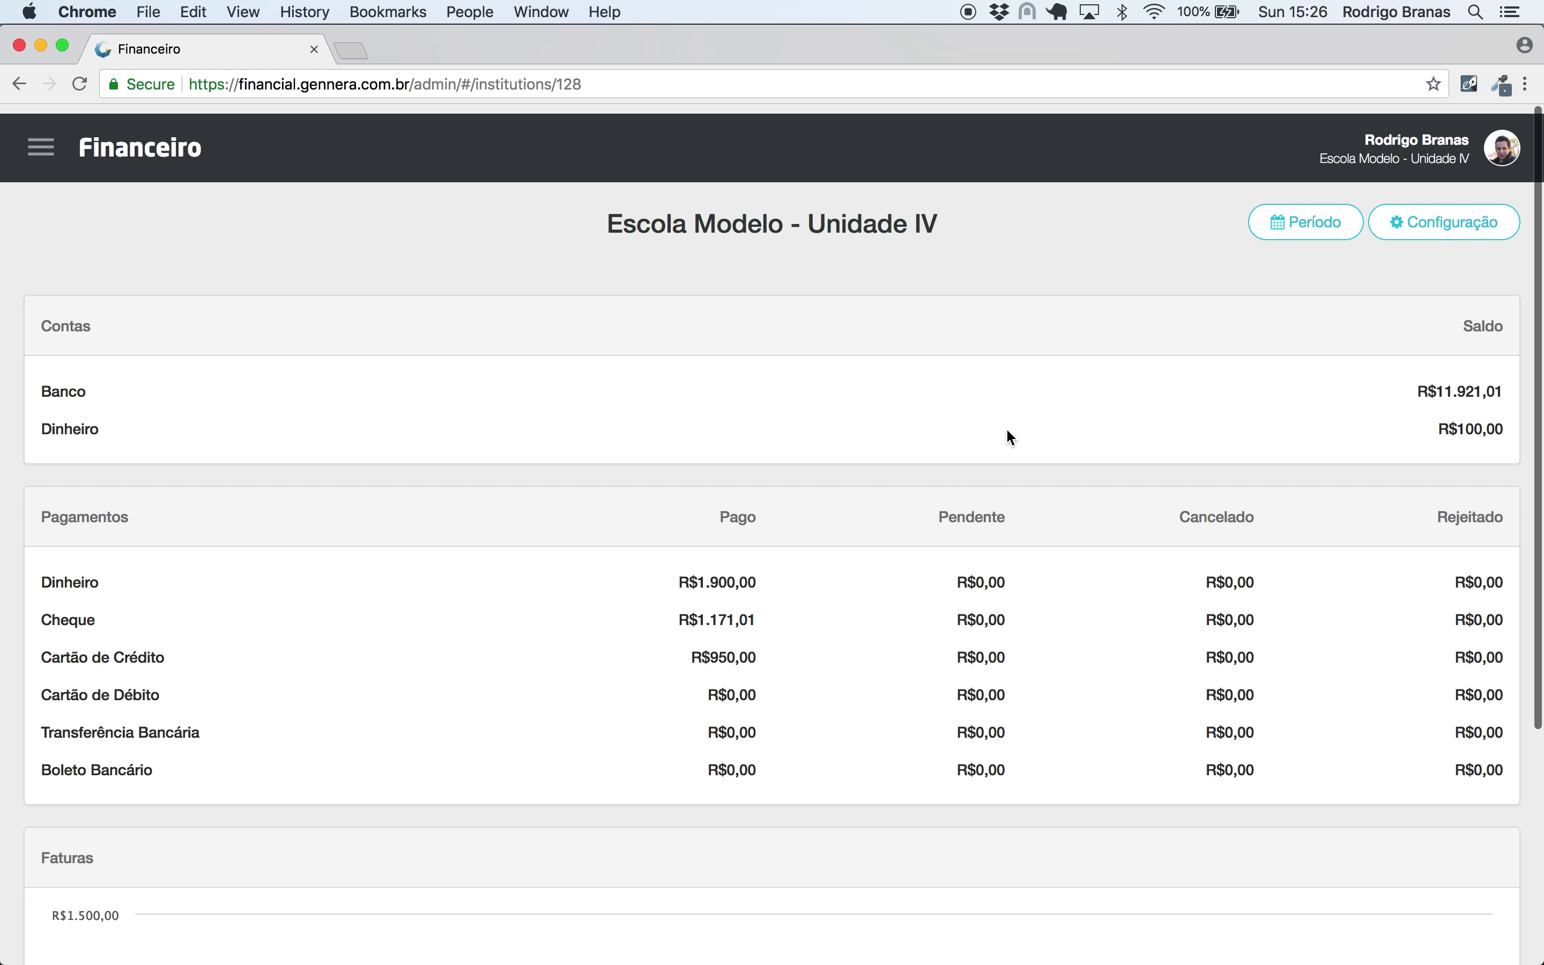
- Change the dashboard period to 01/01/2019–31/12/2019
click(1297, 221)
click(719, 274)
key(BackSpace)
click(729, 344)
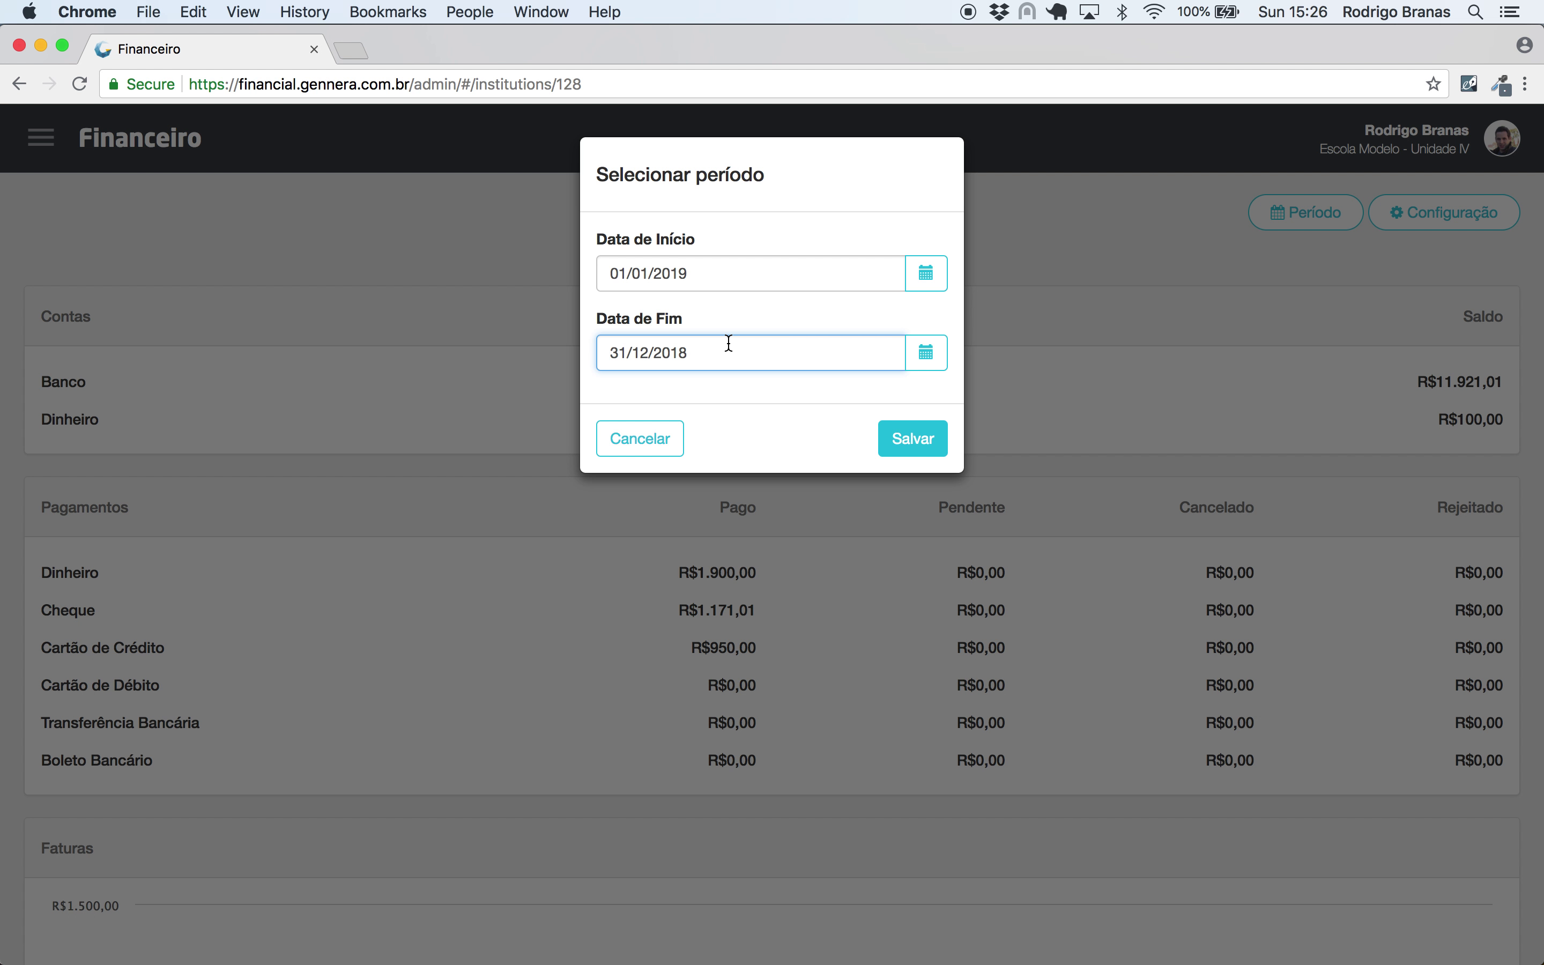
click(729, 343)
key(BackSpace)
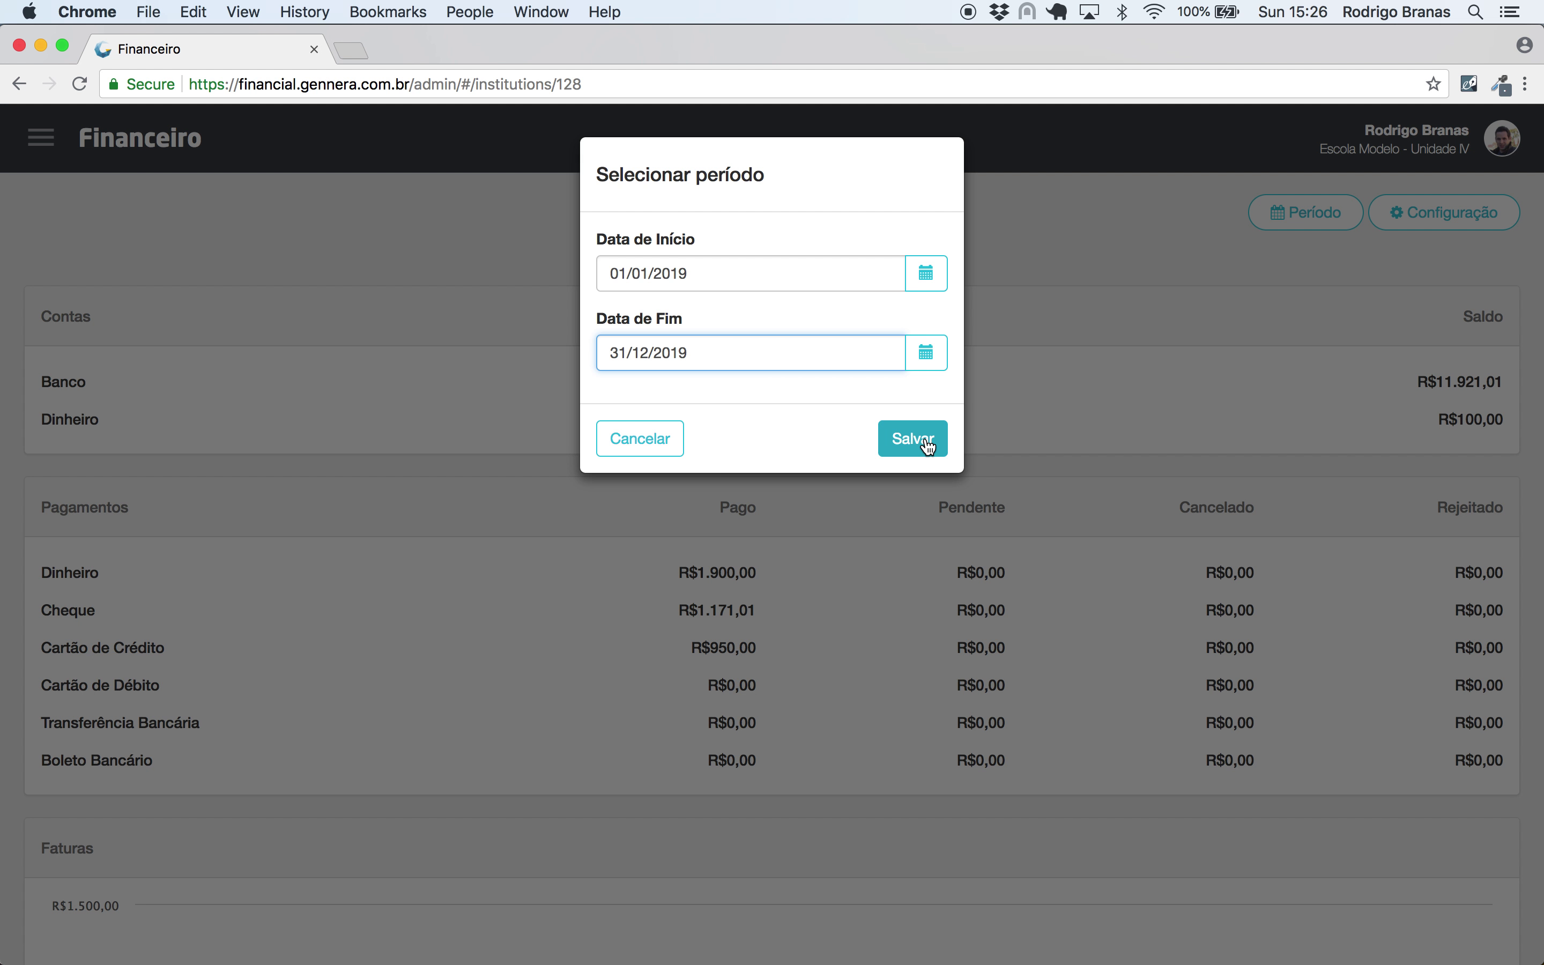
click(913, 439)
- Review the 2019 Faturas chart and recheck the period dates without changing them
scroll(927, 439, down, 5)
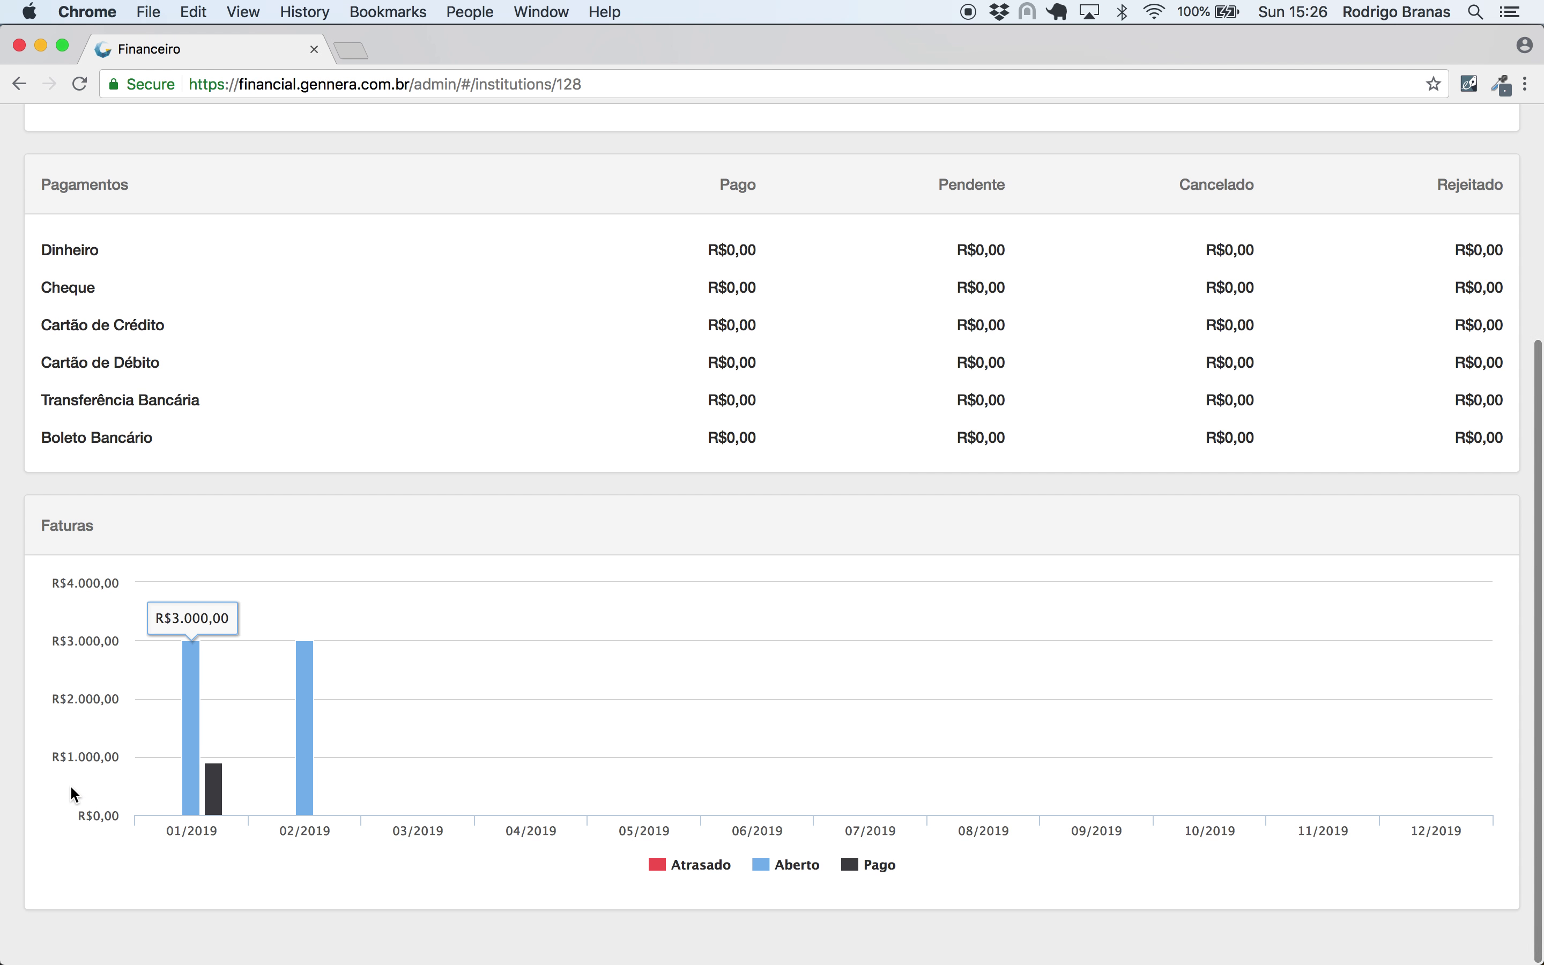
mouse_move(314, 792)
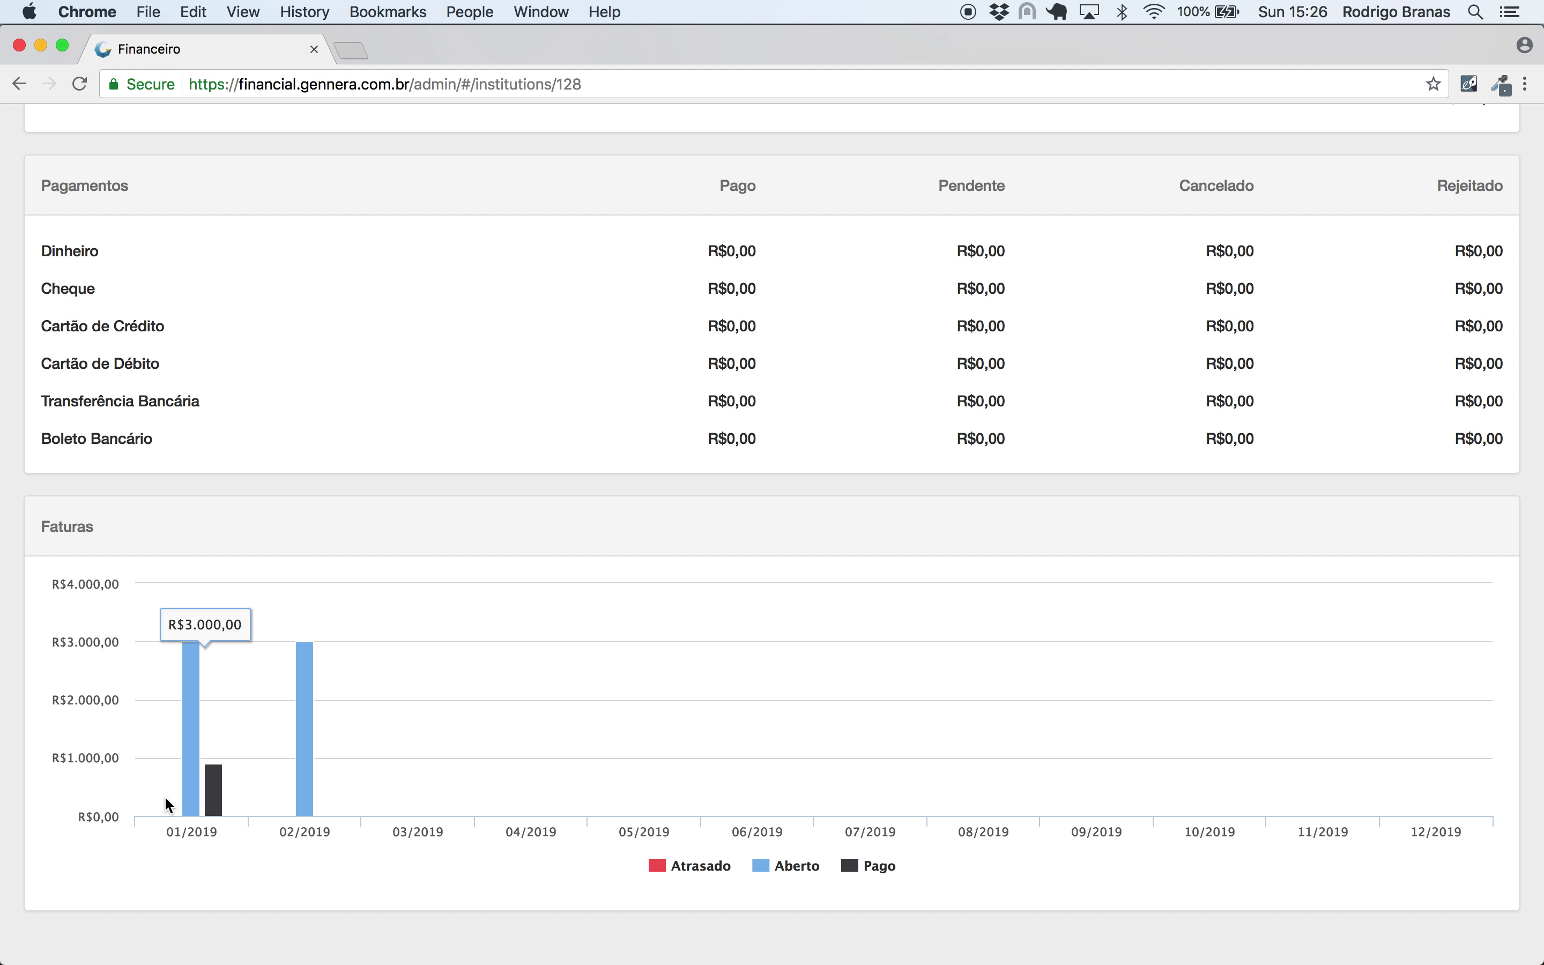
scroll(319, 404, up, 5)
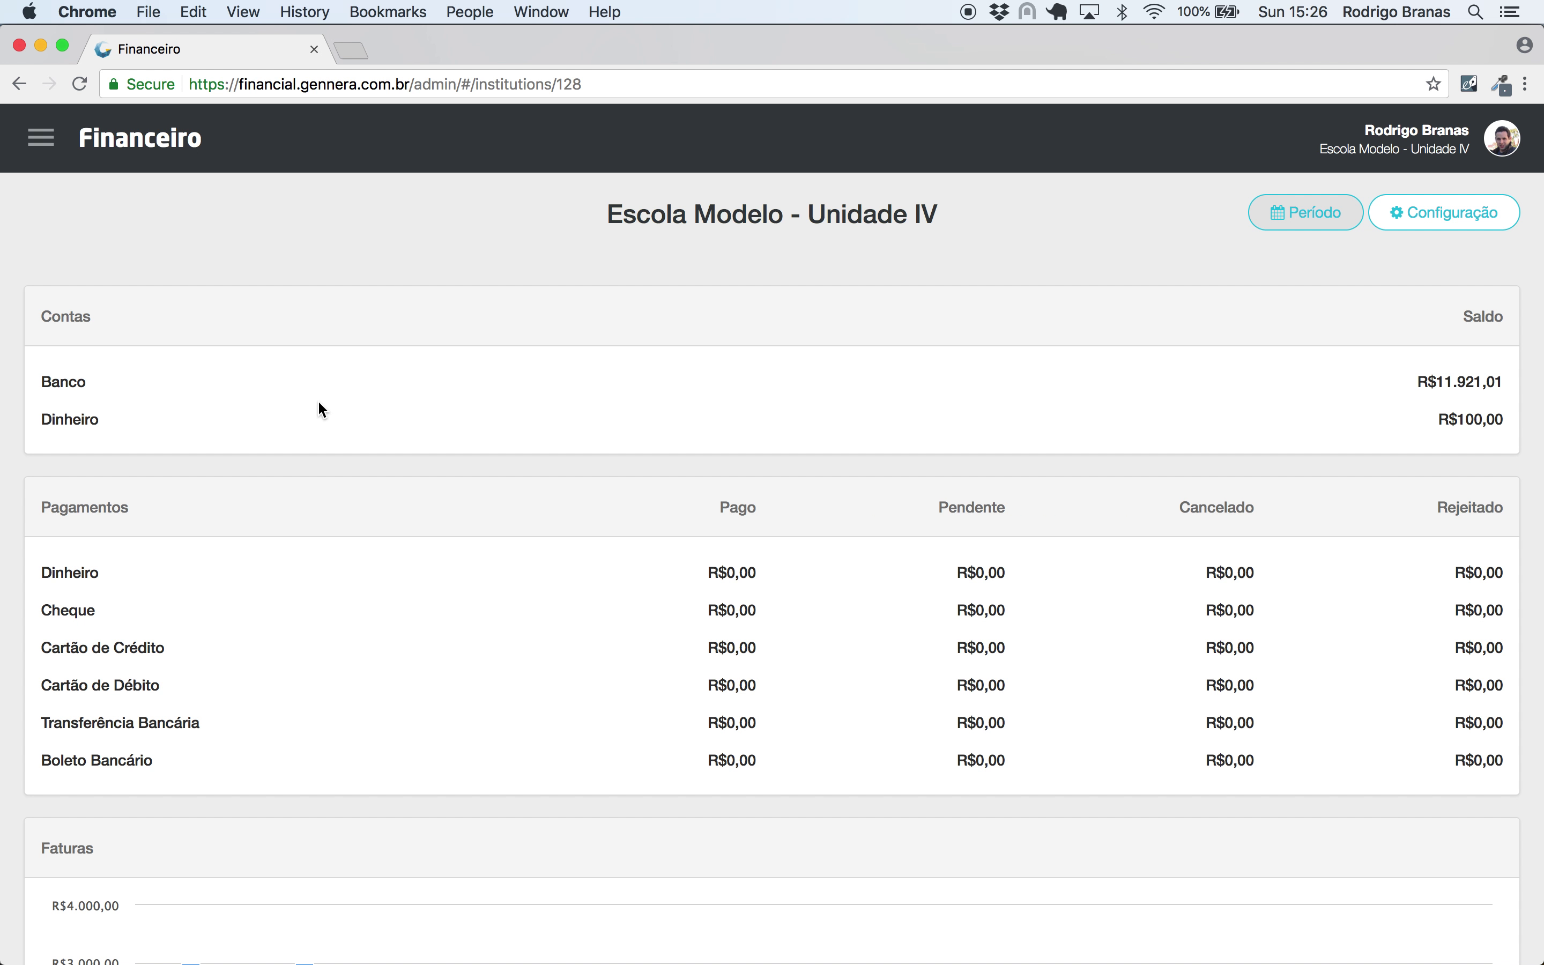
click(1305, 213)
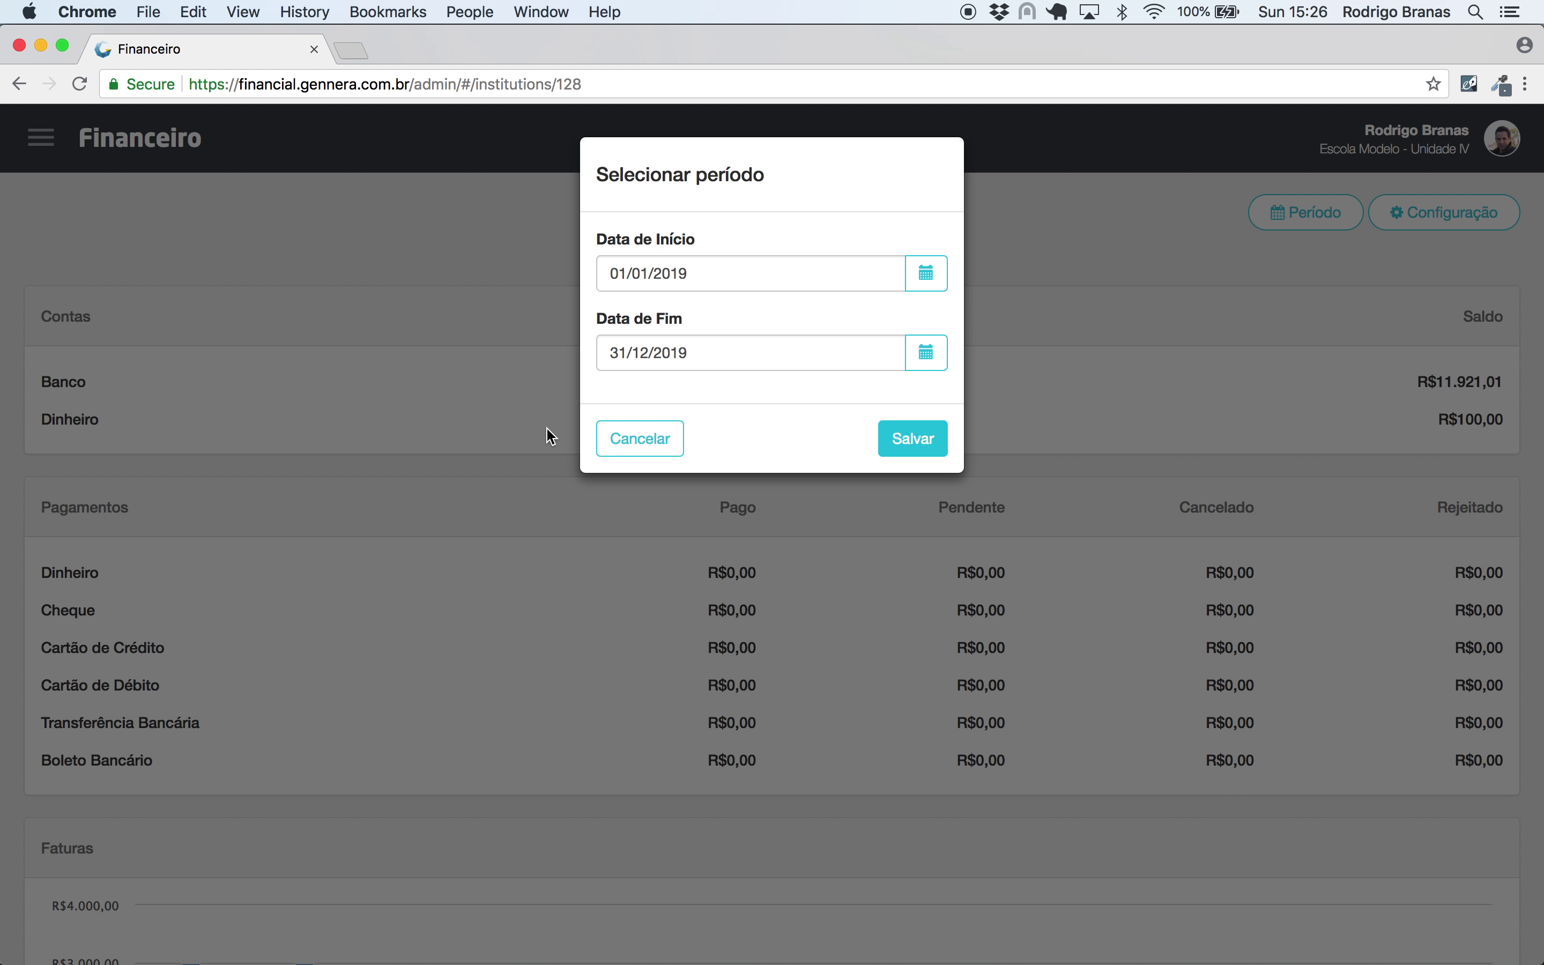
click(598, 446)
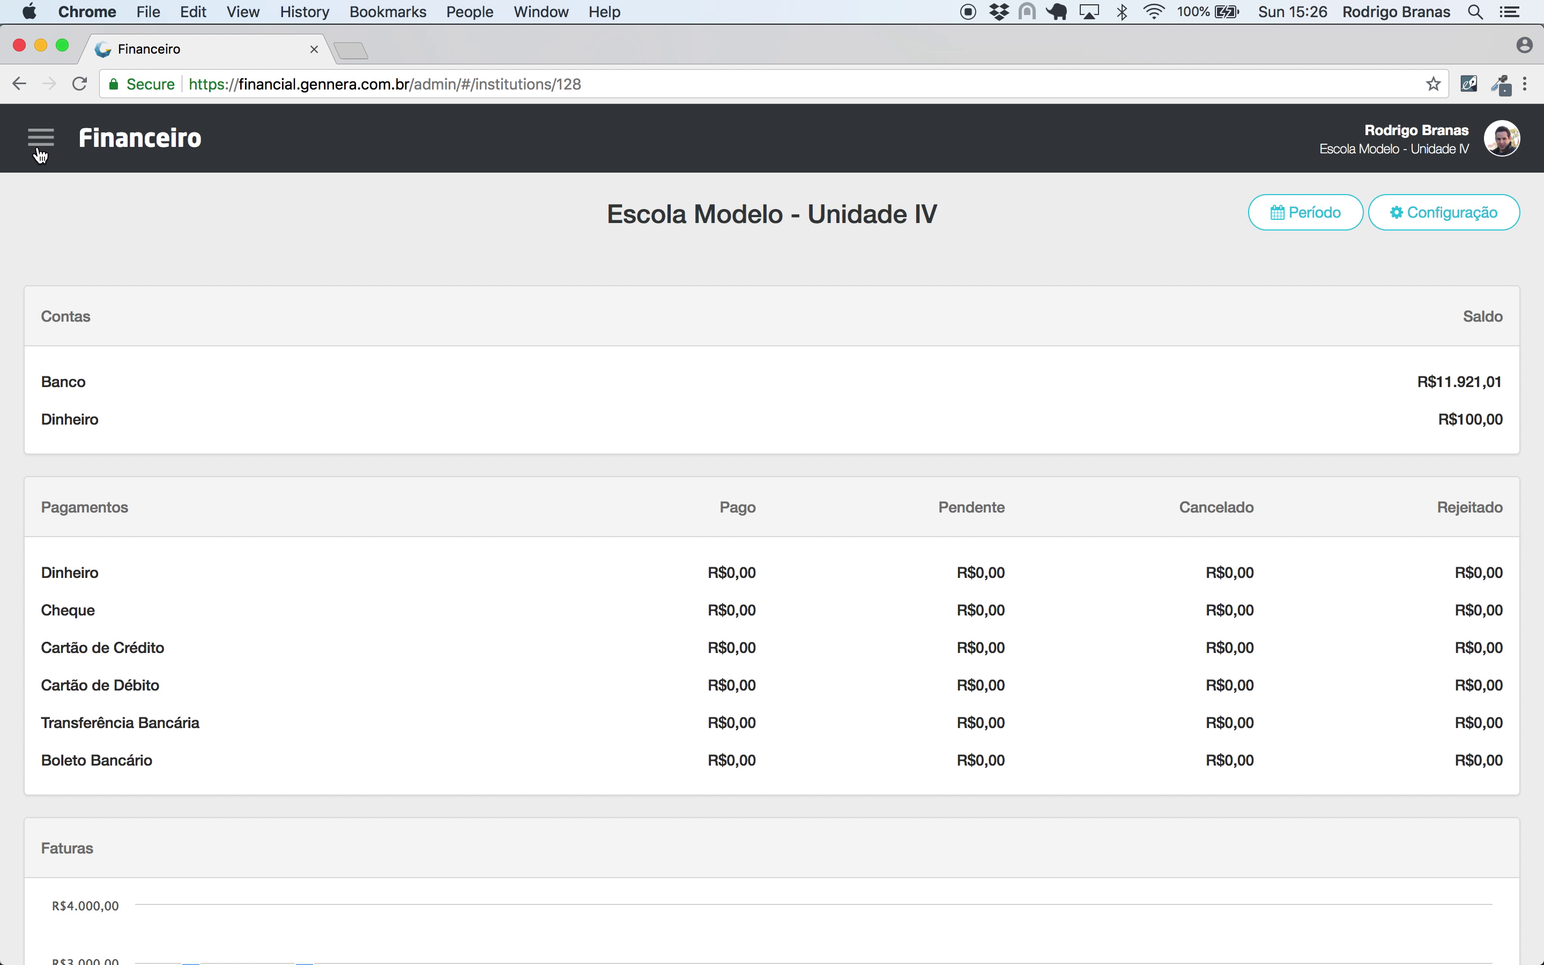
click(38, 141)
- Create a contract for the student's financial guardian with due day 10, 2% fine, 0,033% interest
click(103, 416)
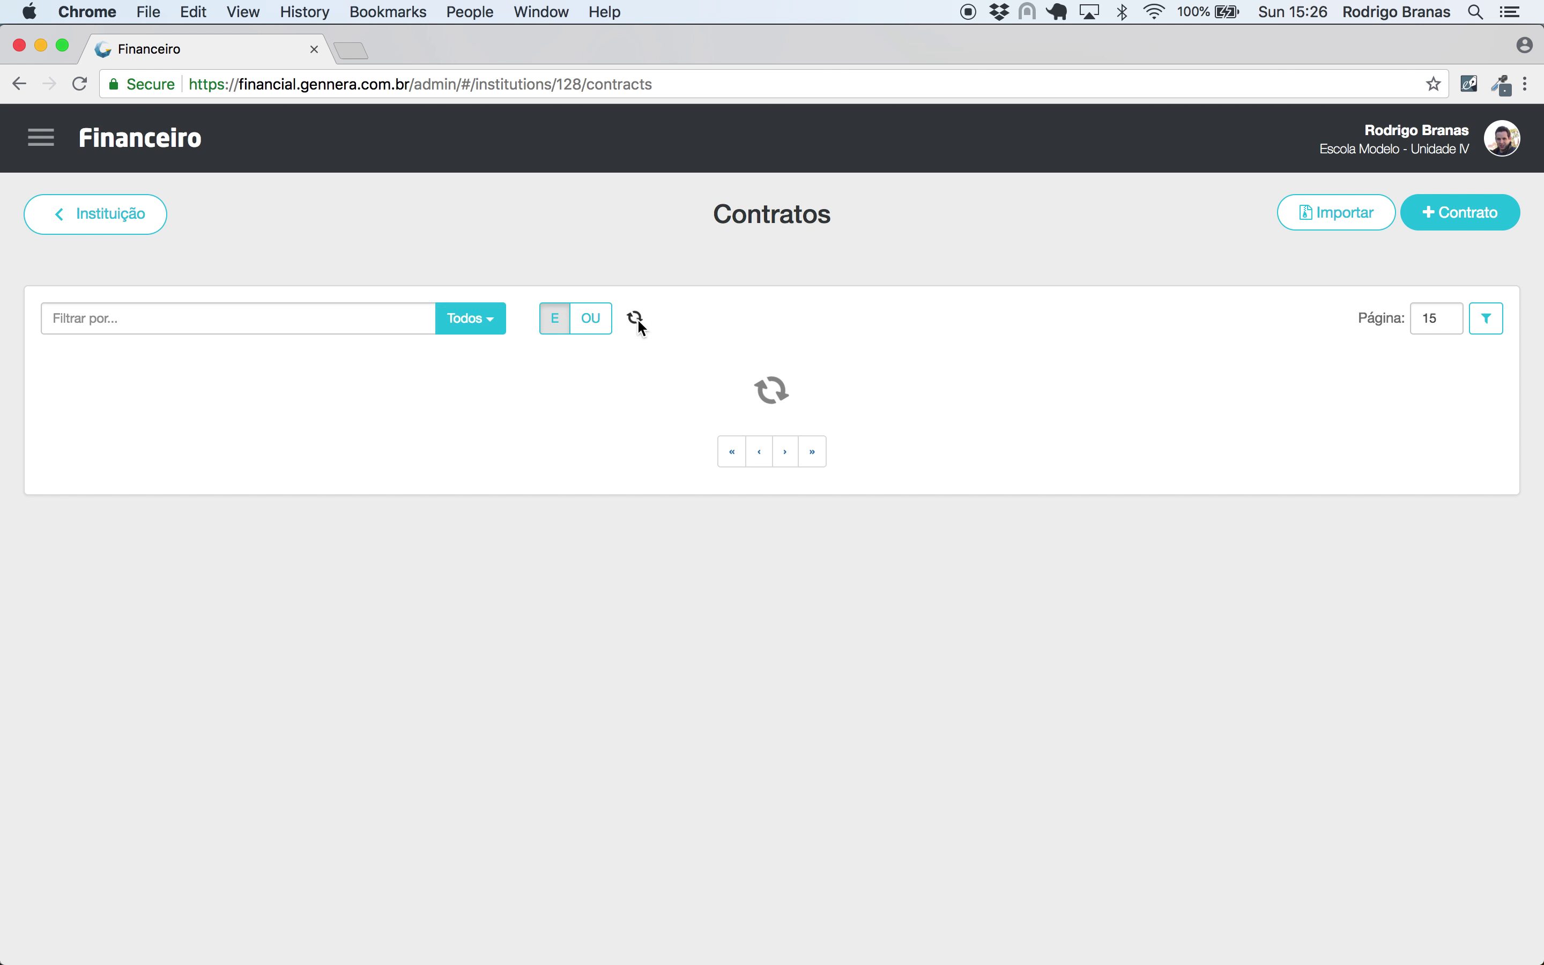
click(1465, 212)
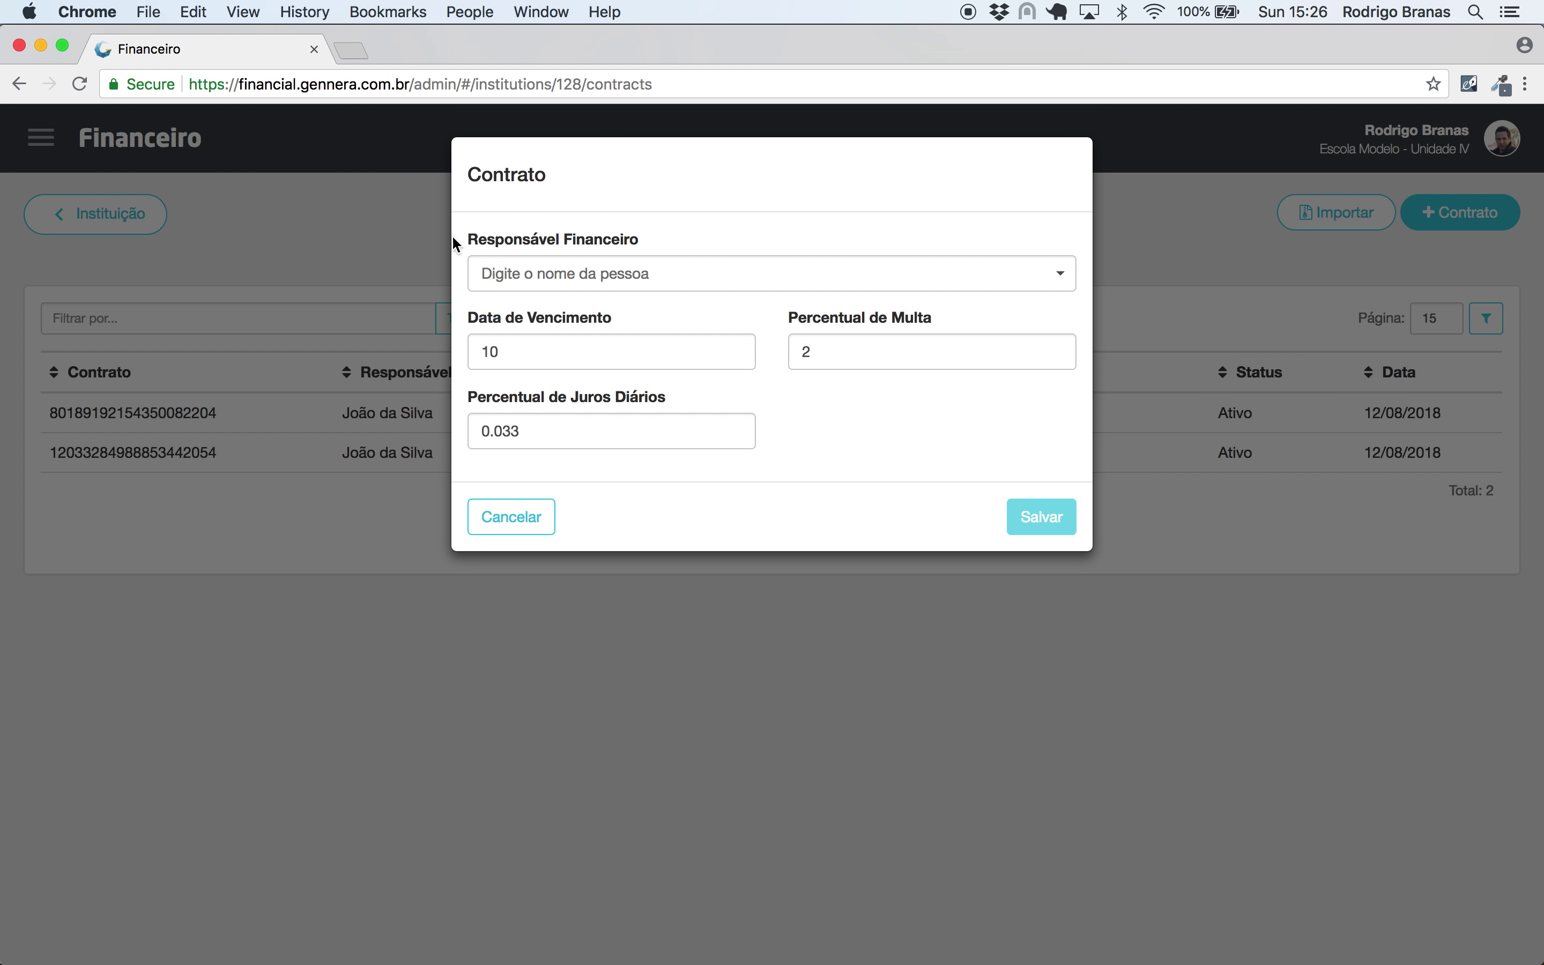
click(580, 285)
text(joão)
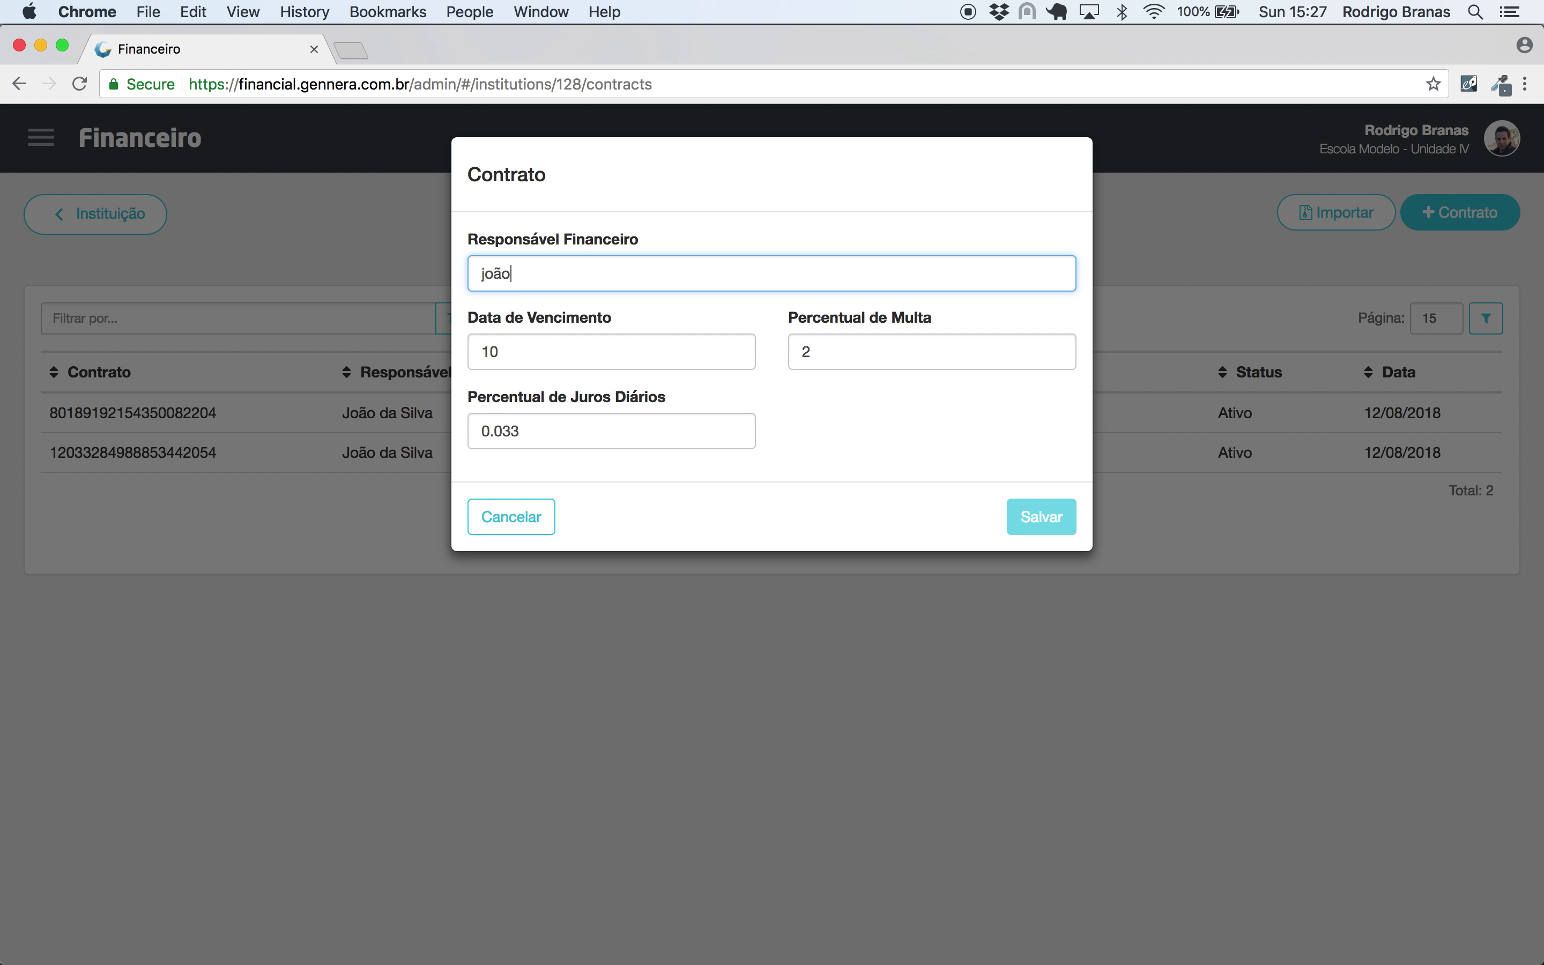
click(550, 320)
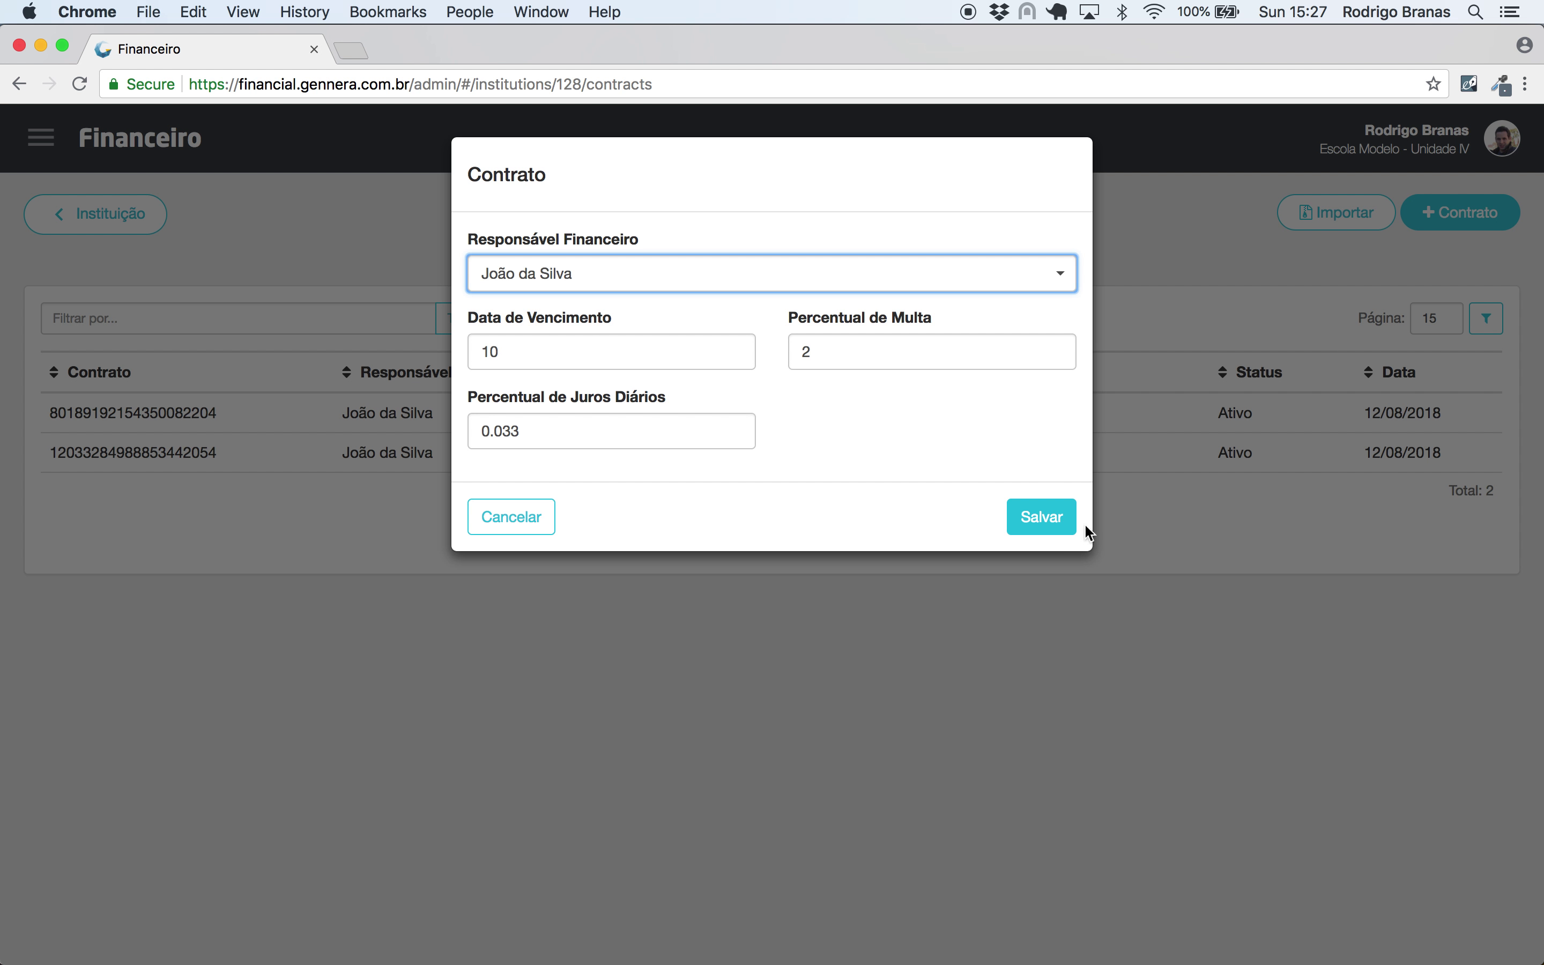
click(1042, 517)
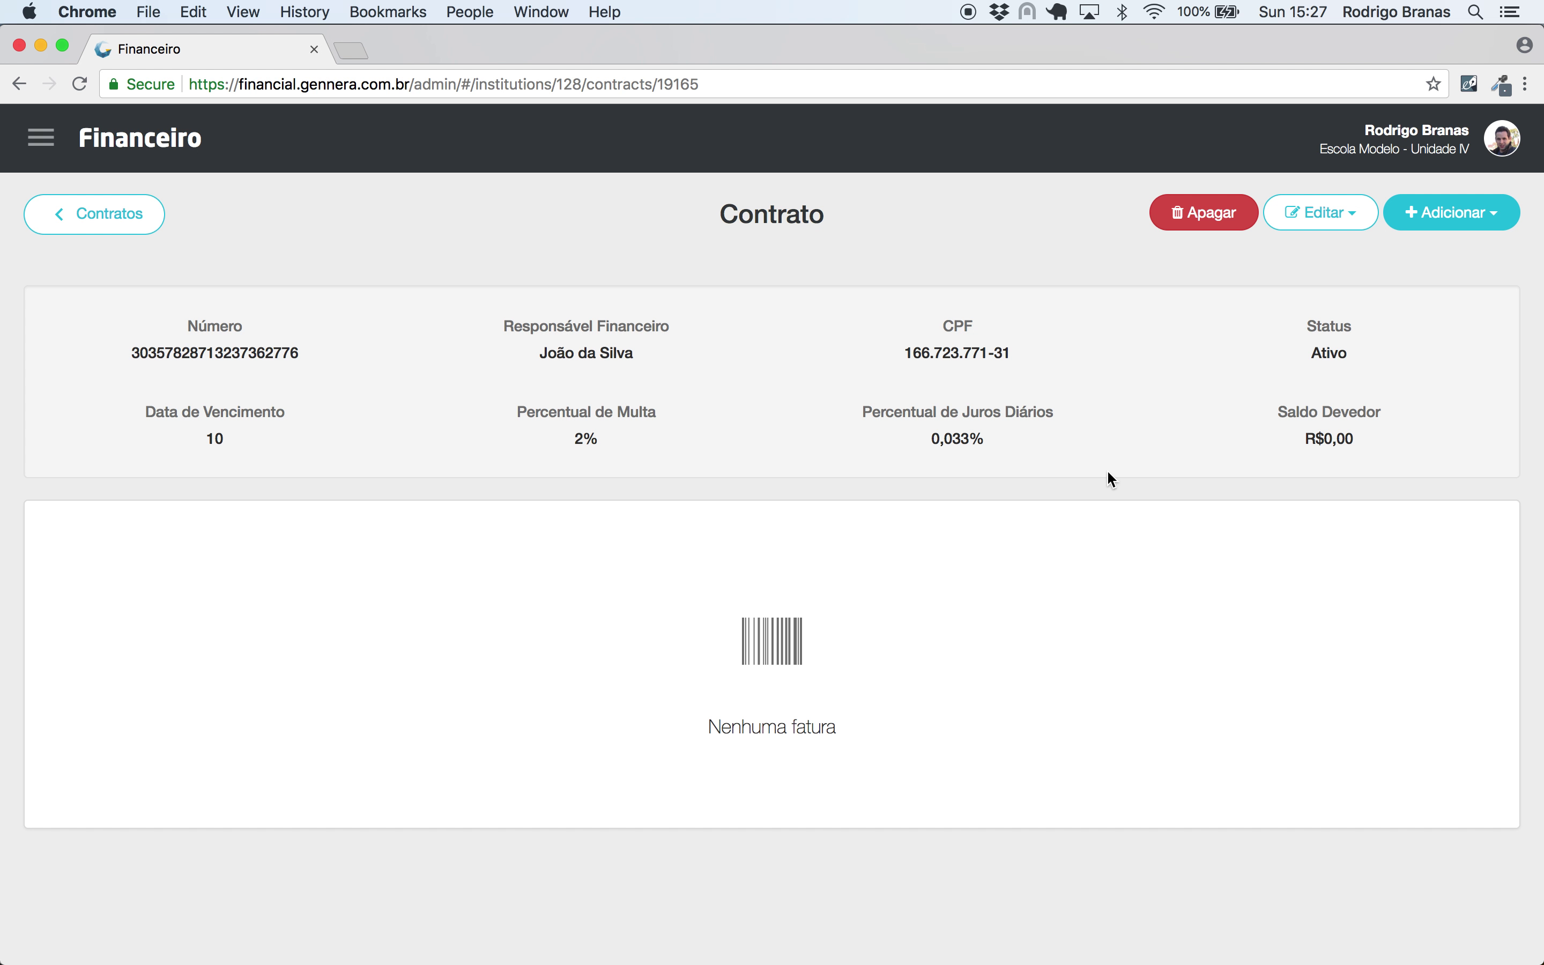
- Start a purchase of 1 Ensino Infantil at R$12.000,00 for the student
click(1433, 212)
click(1390, 252)
click(475, 265)
text(1)
click(663, 285)
click(658, 311)
click(607, 354)
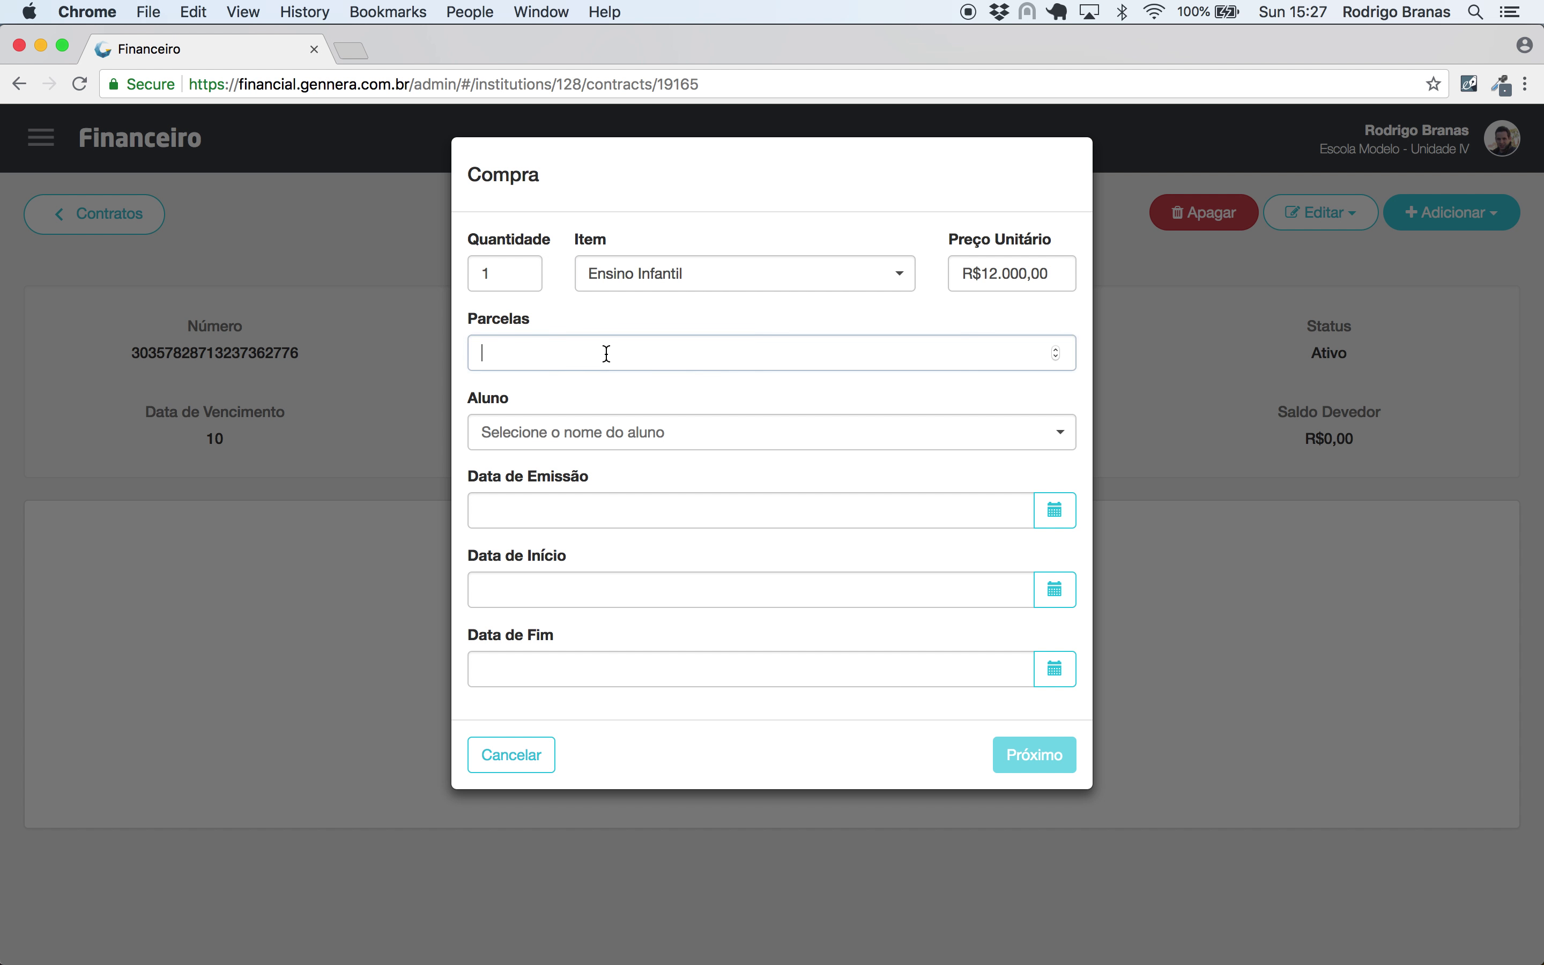
text(12000)
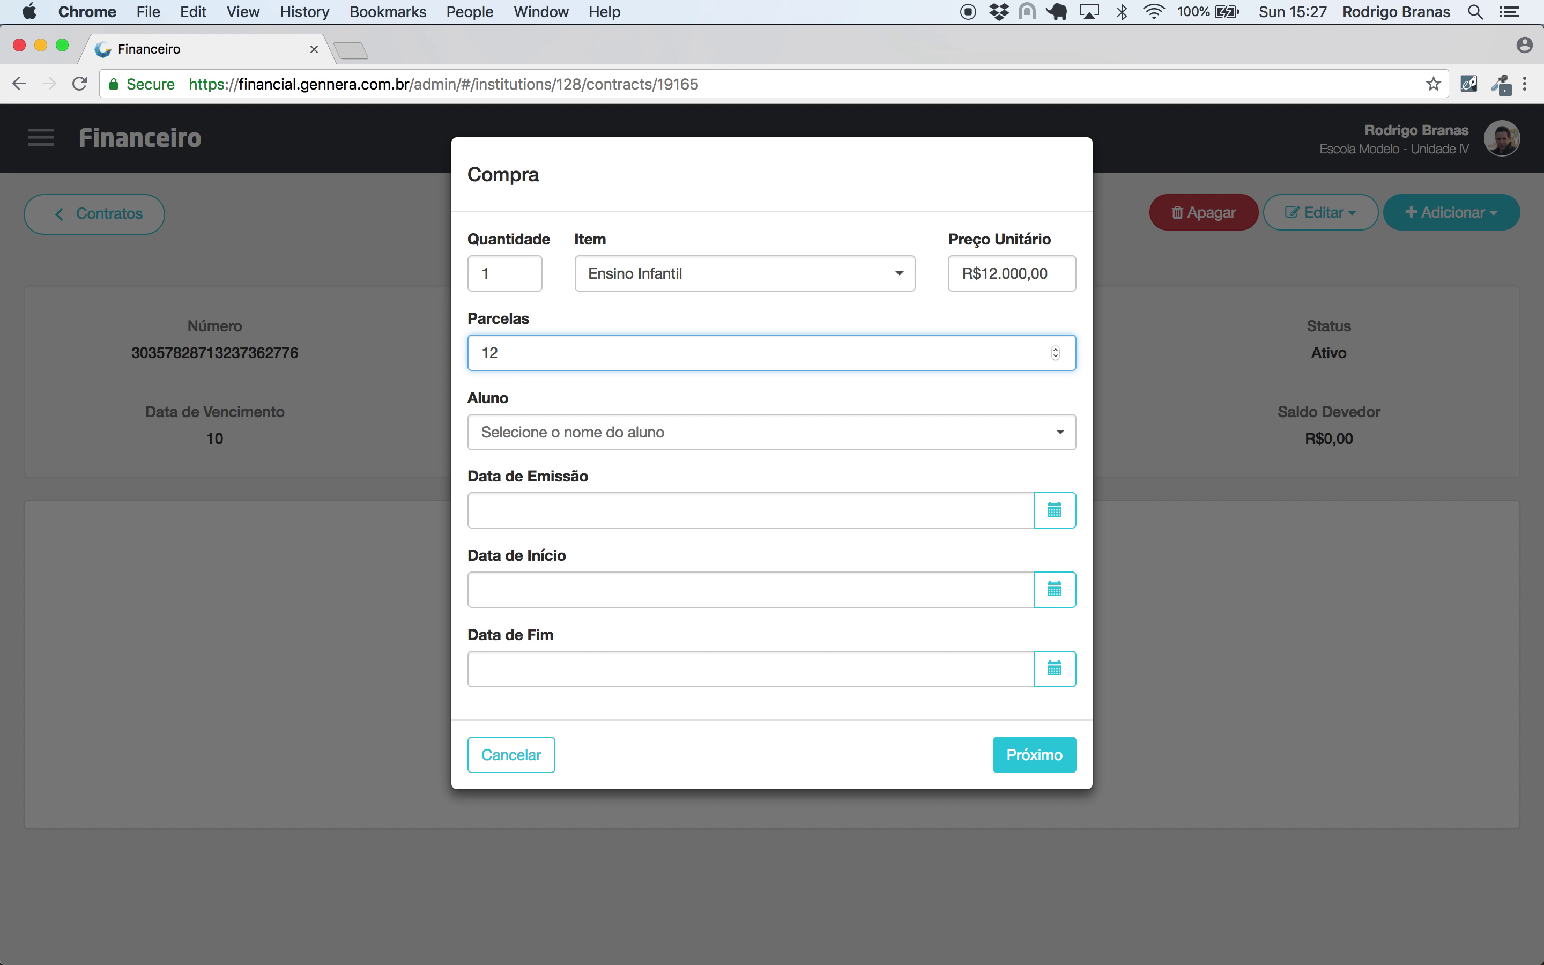
click(604, 446)
text(pedro)
key(Return)
click(571, 505)
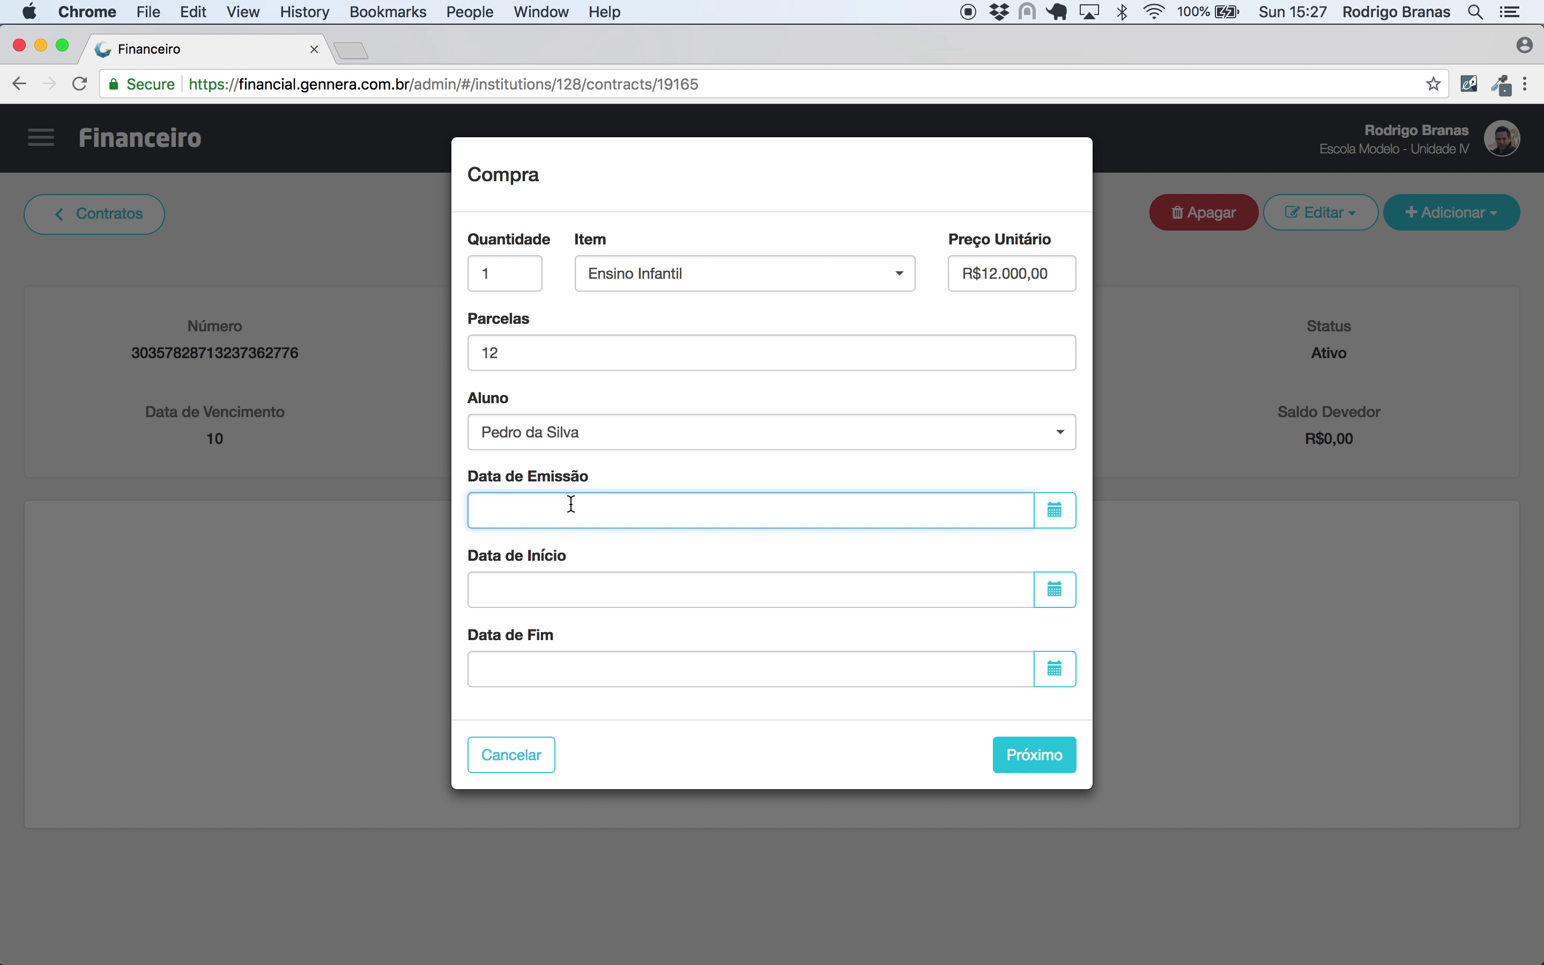
- Date it 01/01/2019–31/12/2019, generate the twelve R$1.000,00 instalments, and save
text(01/01/2019)
click(657, 603)
text(01/01/2019)
key(Tab)
text(31/12/20)
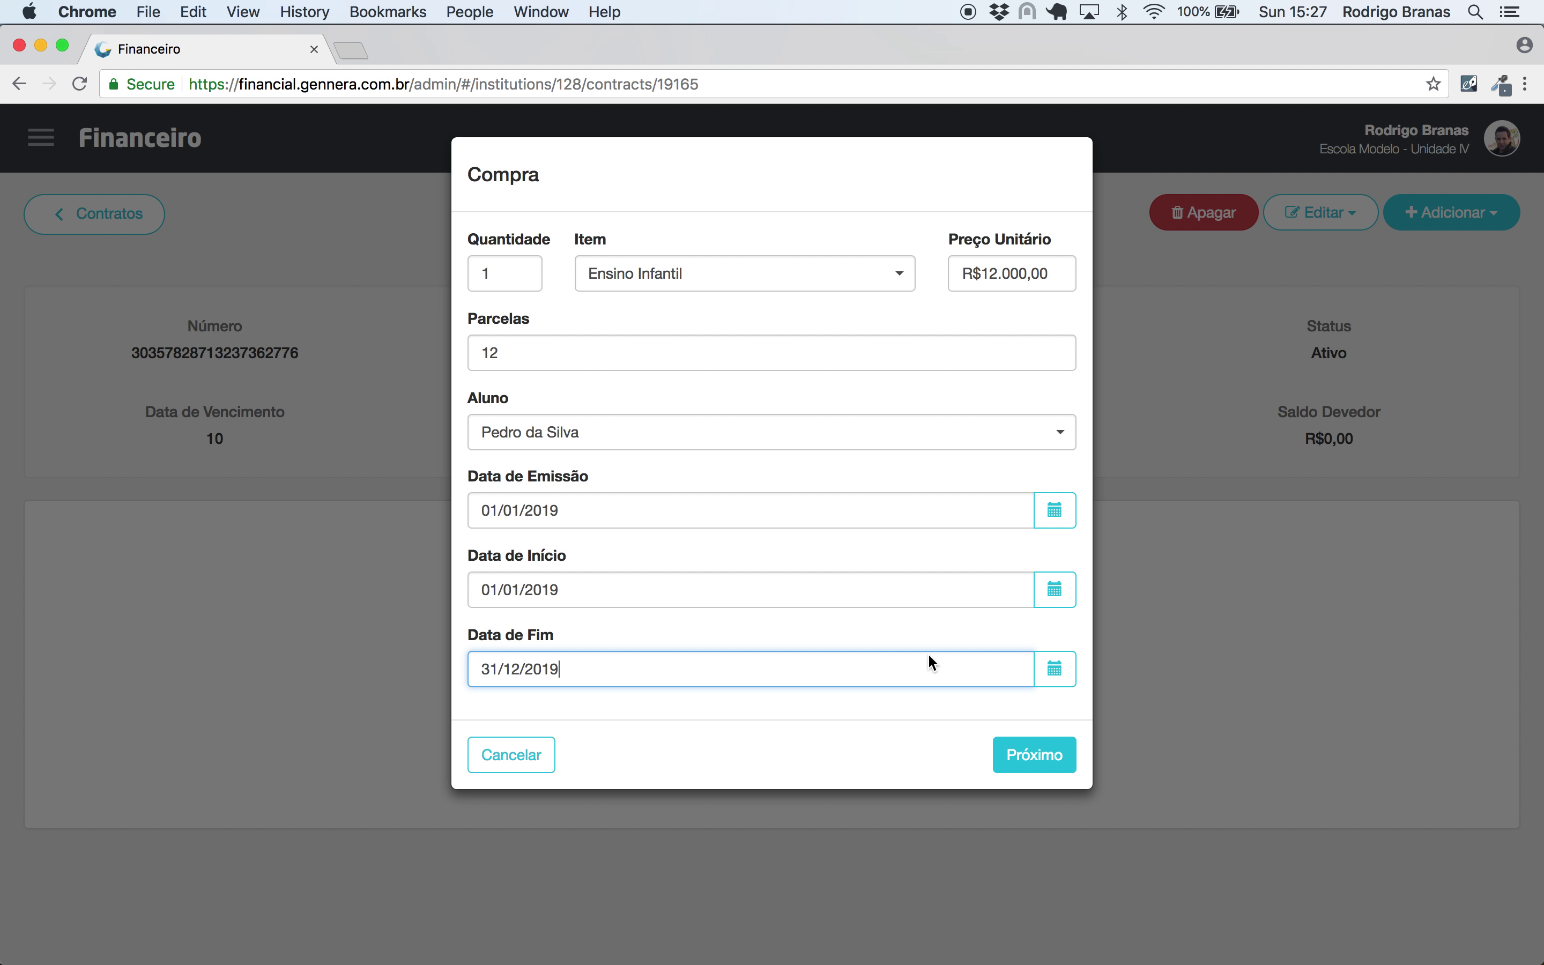
click(1047, 755)
scroll(1040, 785, down, 3)
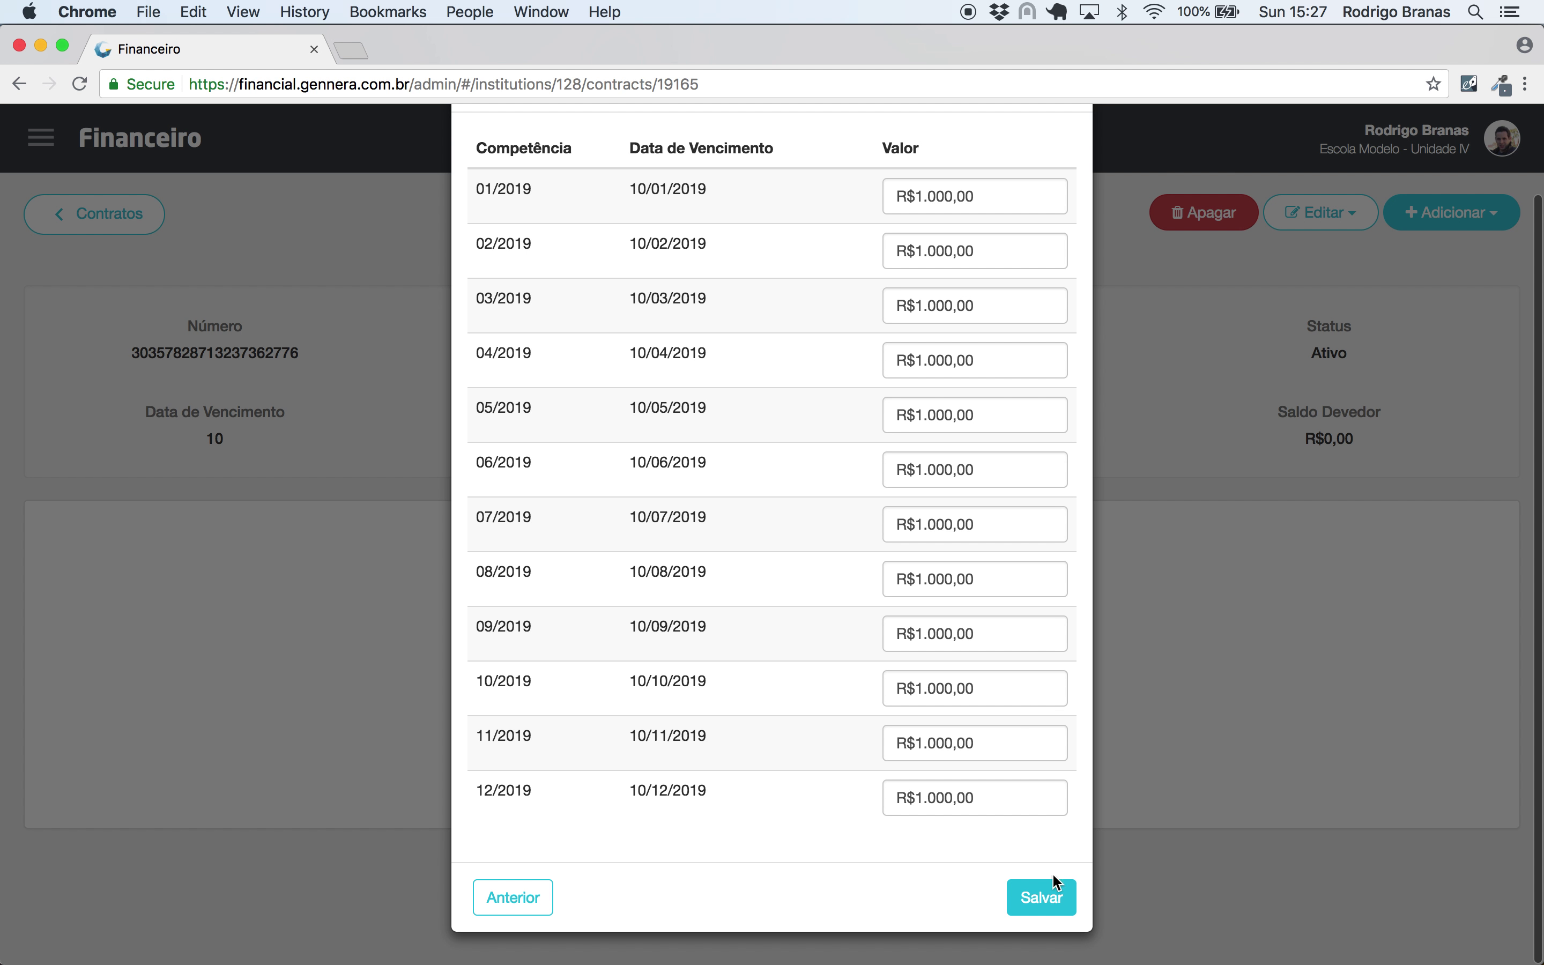
click(1041, 898)
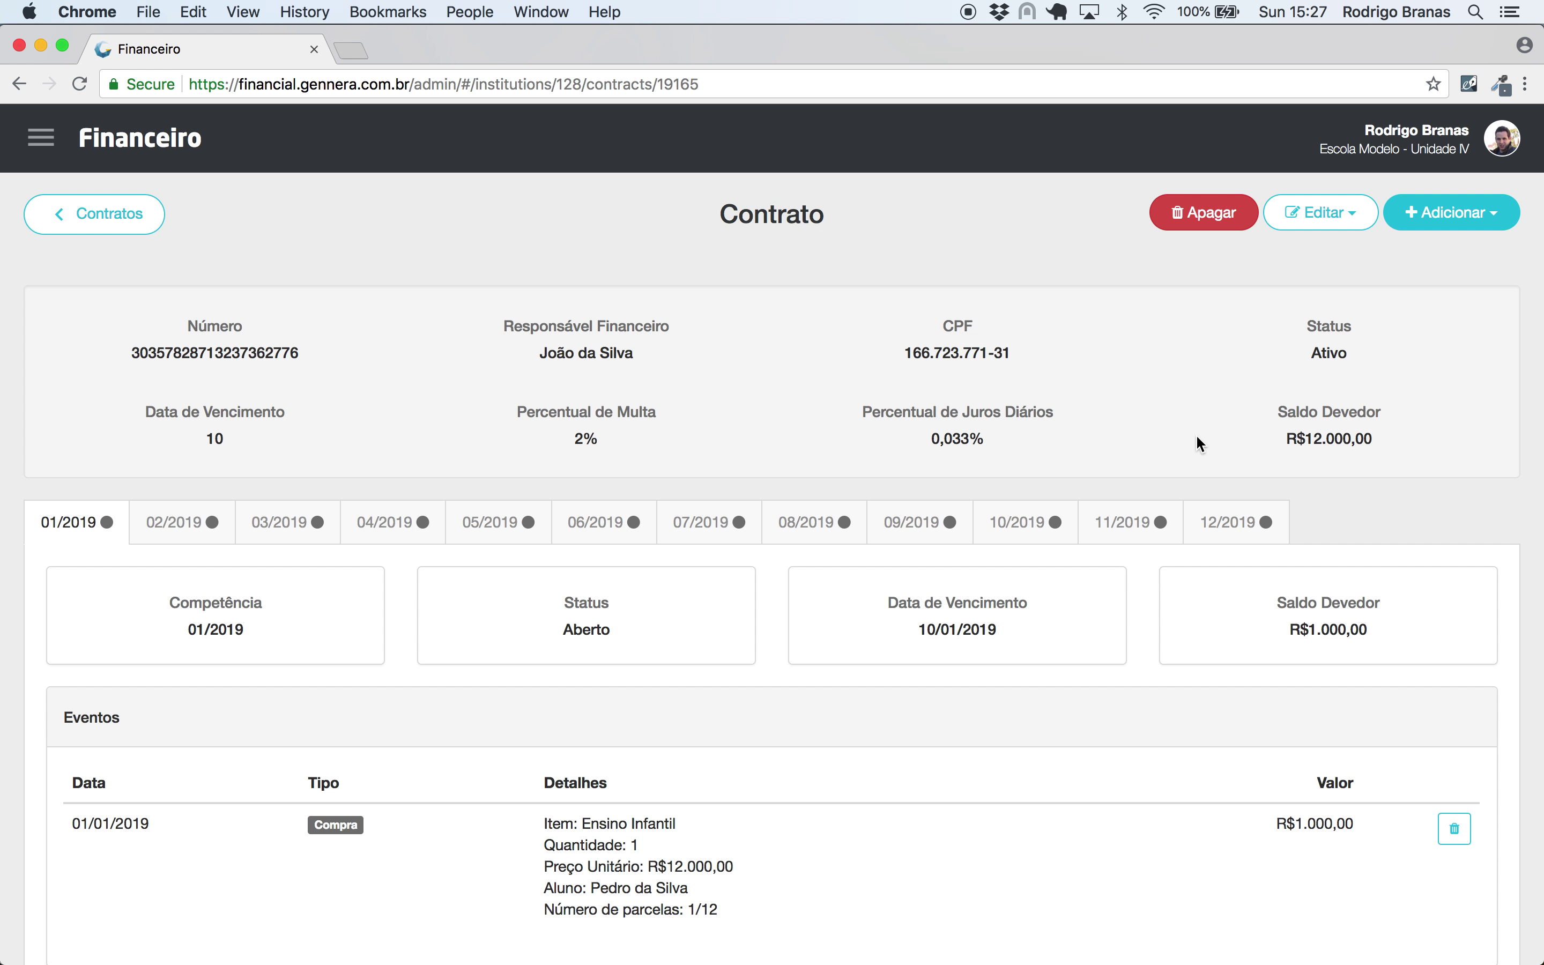
- Start a purchase of 1 Futsal in 3 instalments for the student
click(1435, 228)
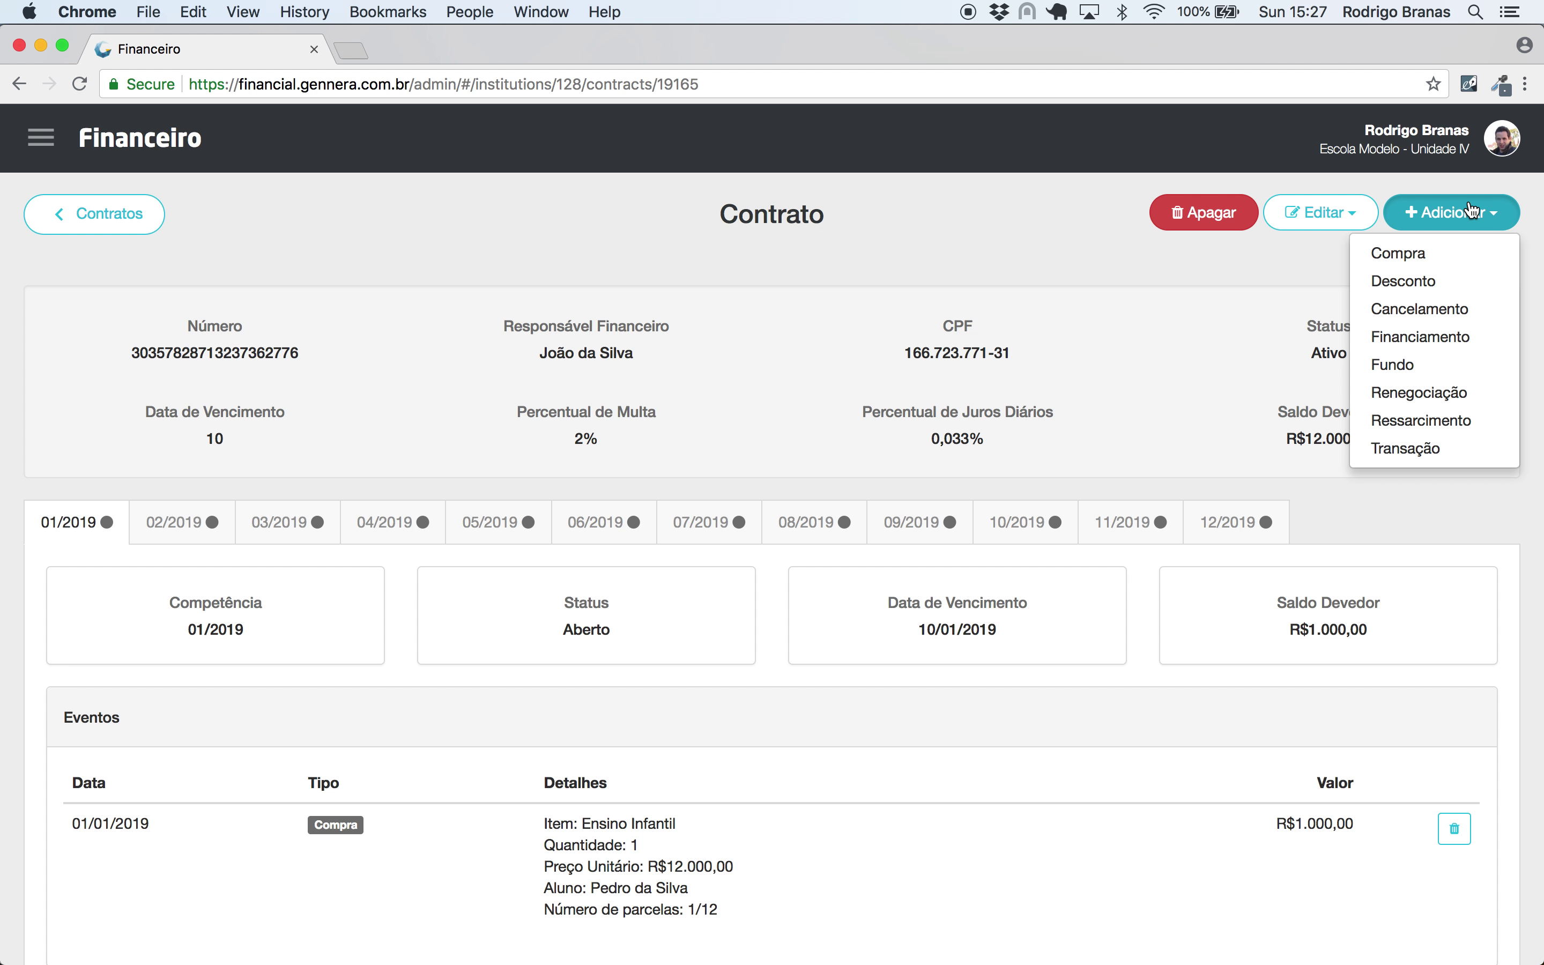
click(1444, 252)
click(495, 274)
text(1)
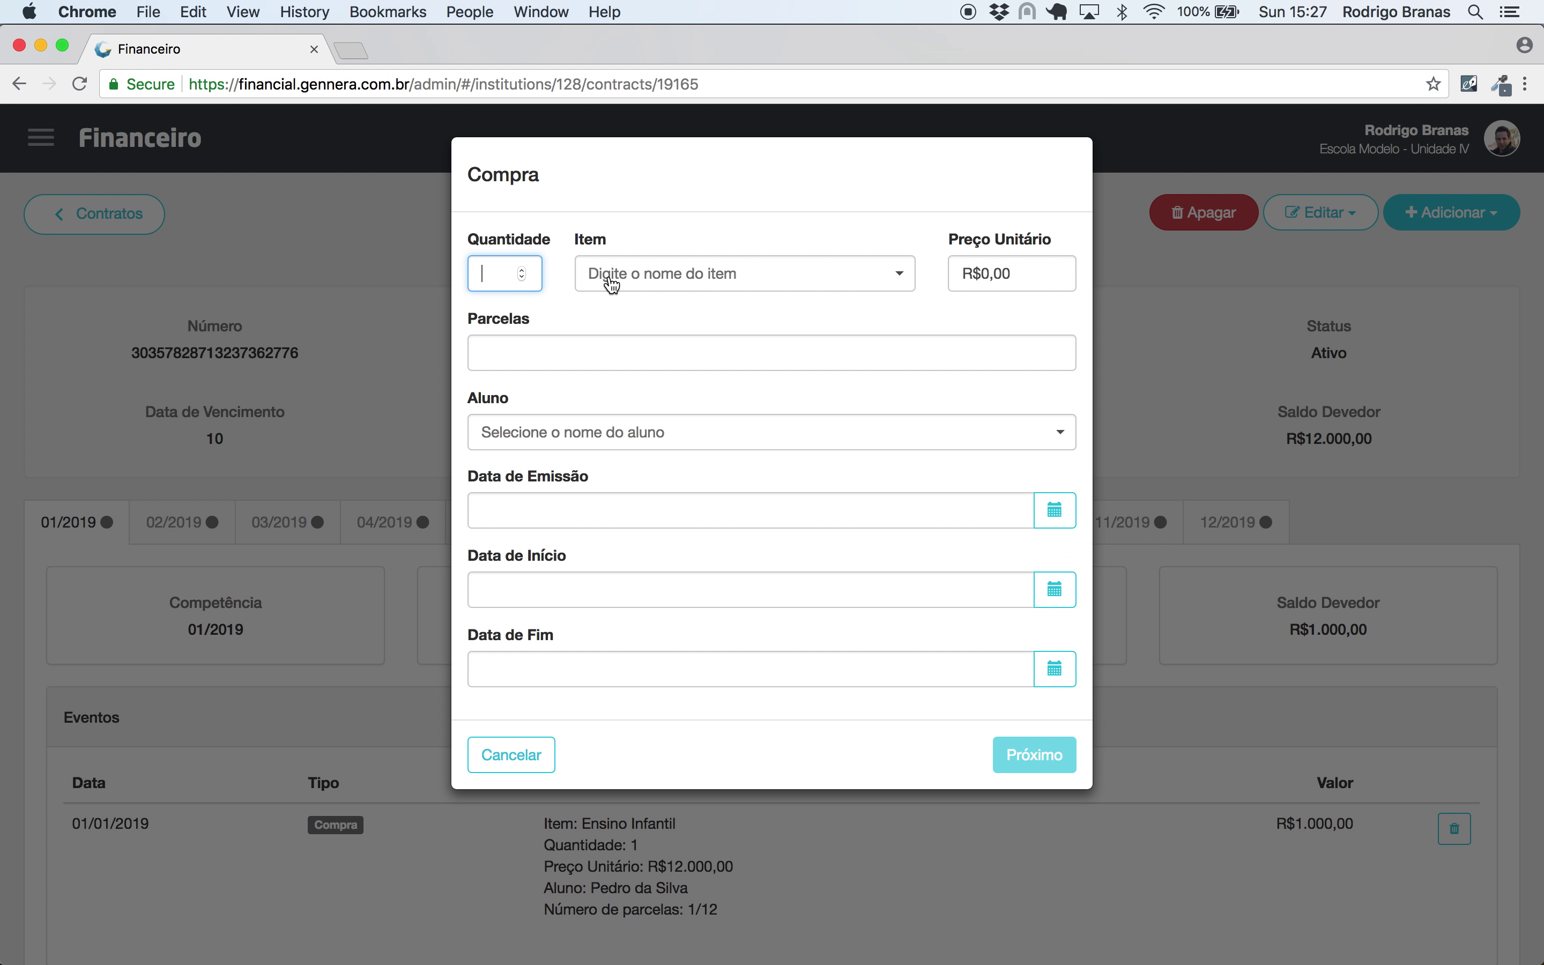
click(629, 281)
click(646, 336)
click(587, 356)
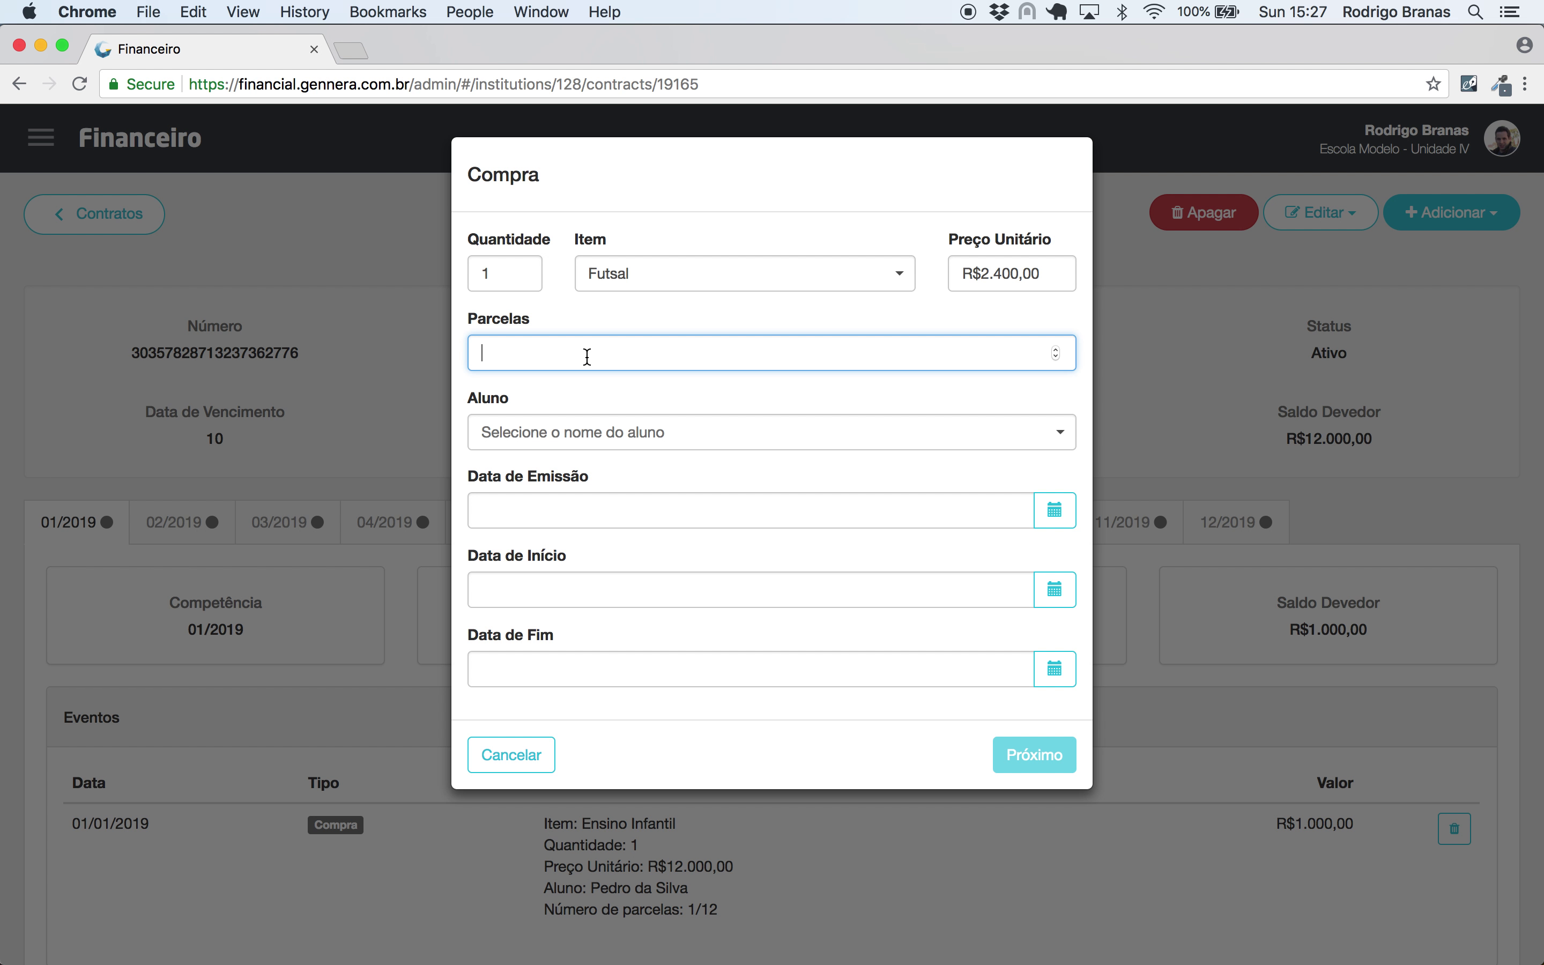
text(3)
click(565, 432)
text(pedro)
click(564, 495)
- Set issue date 01/03/2019, period 01/01/2019–31/12/2019, and save the three R$800,00 instalments
click(565, 511)
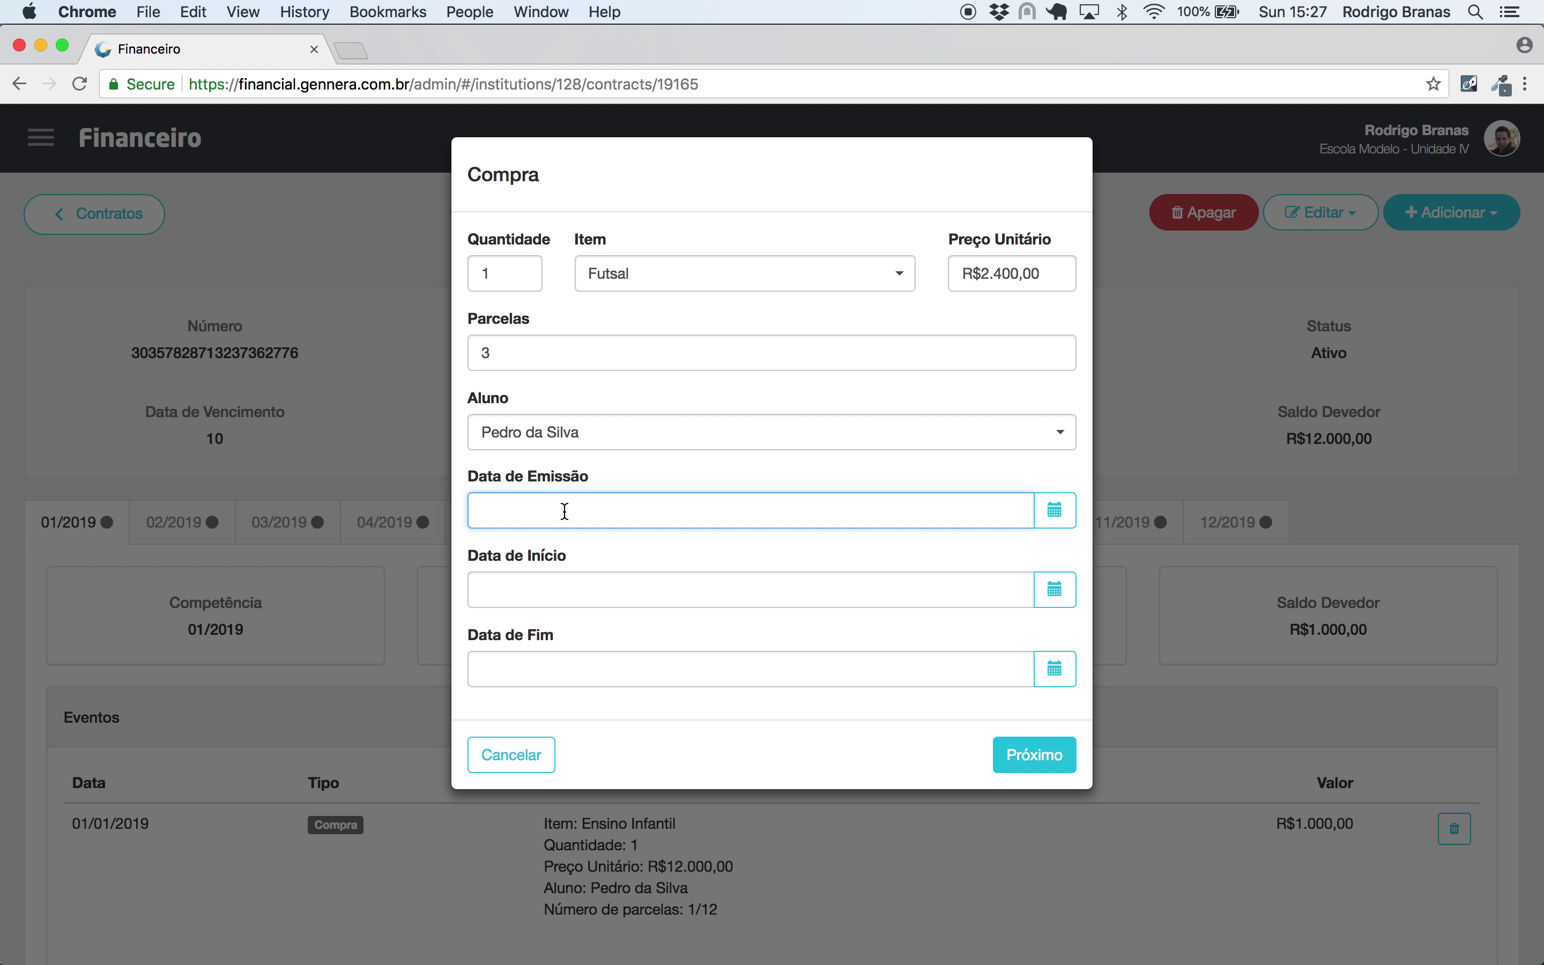
text(01/03/2019)
click(547, 586)
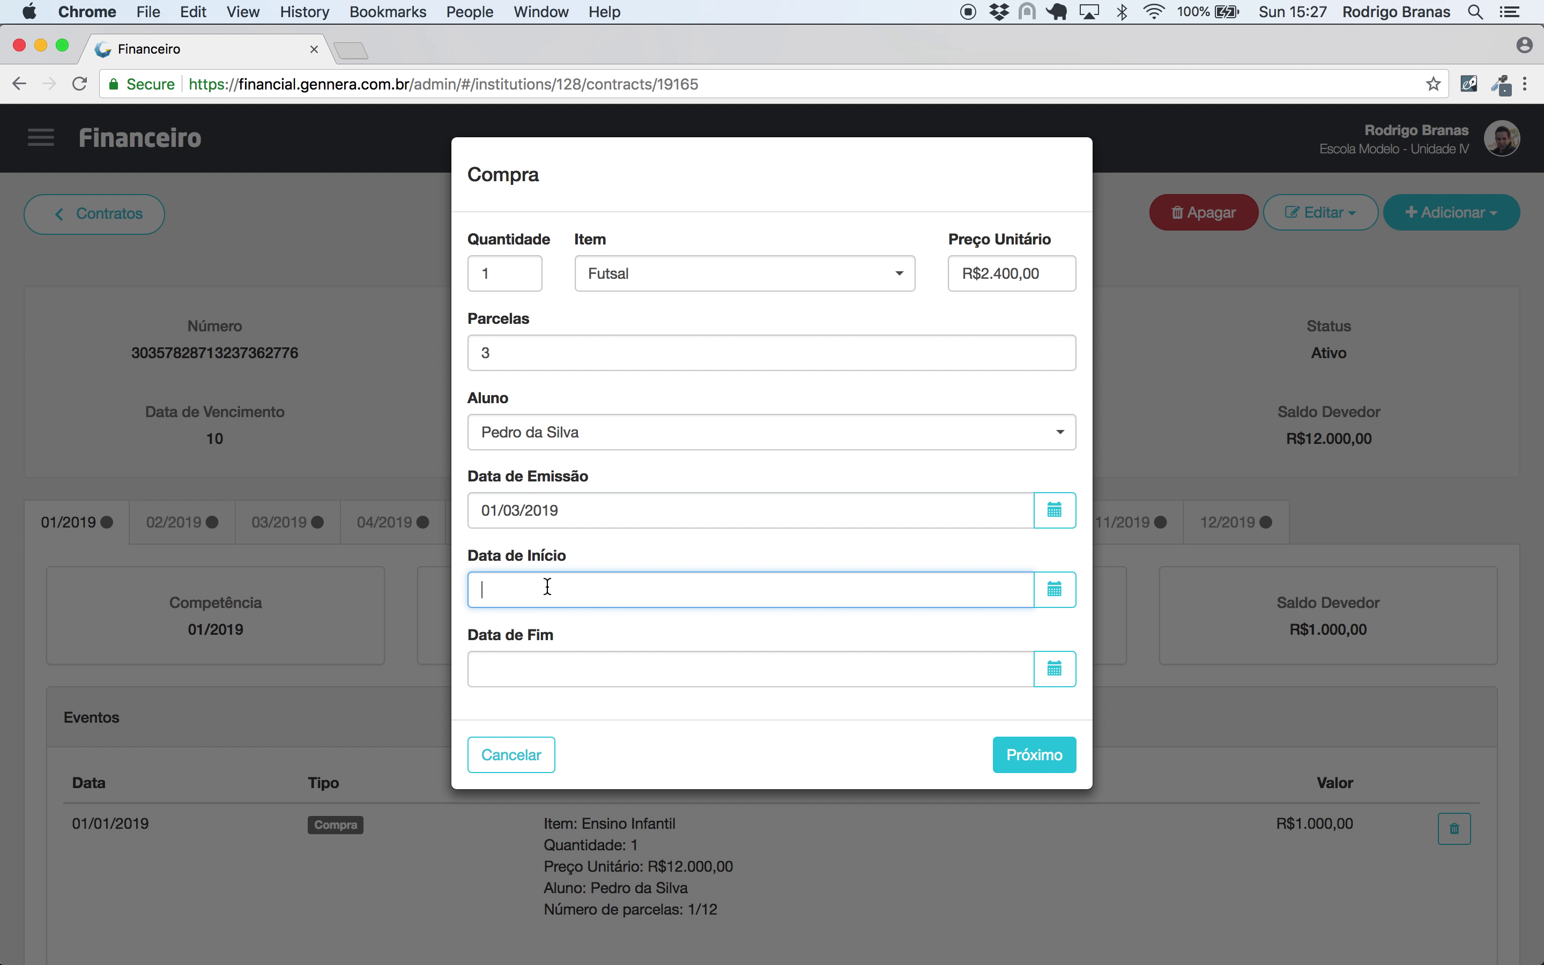
text(010)
text(01/2019)
key(Tab)
key(Tab)
text(31/12)
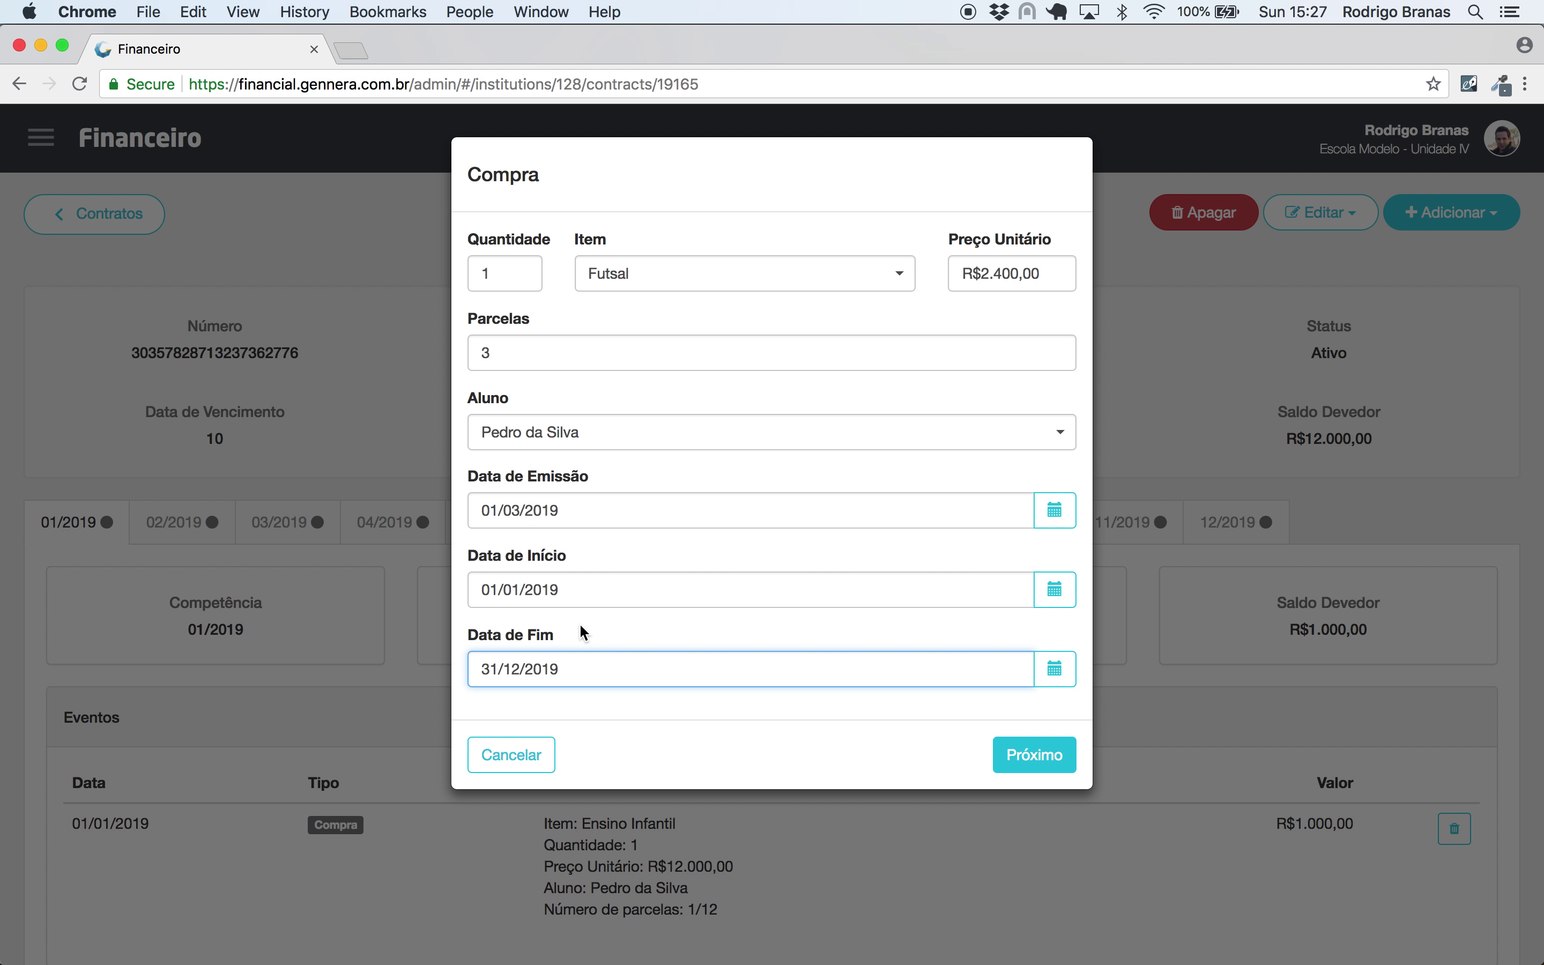
click(1038, 756)
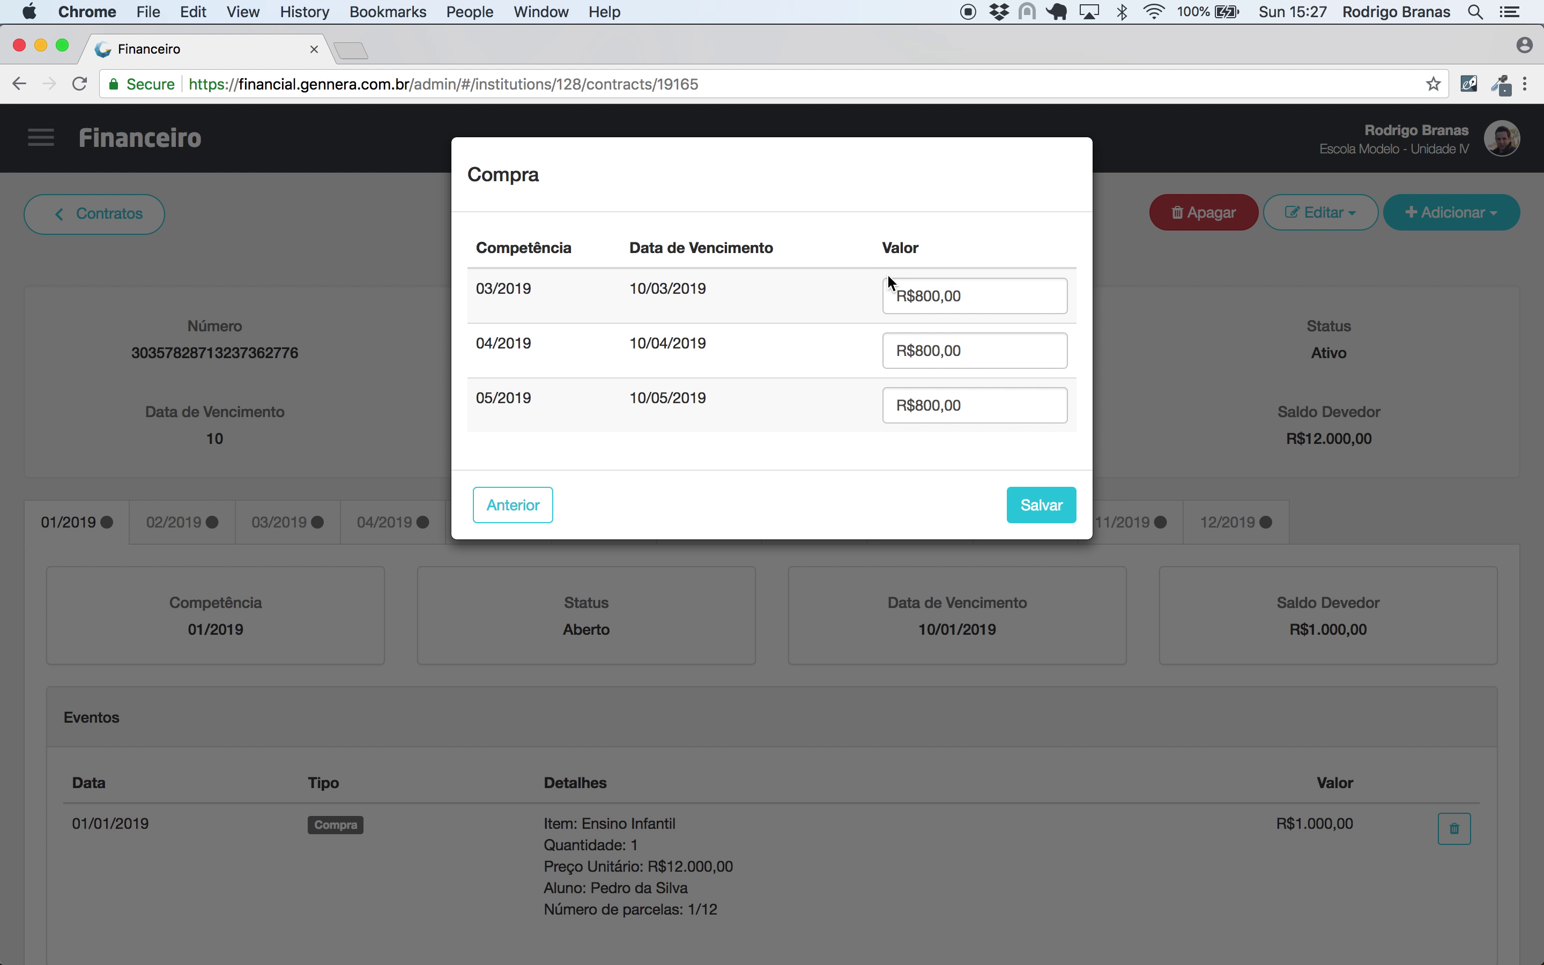
click(1027, 517)
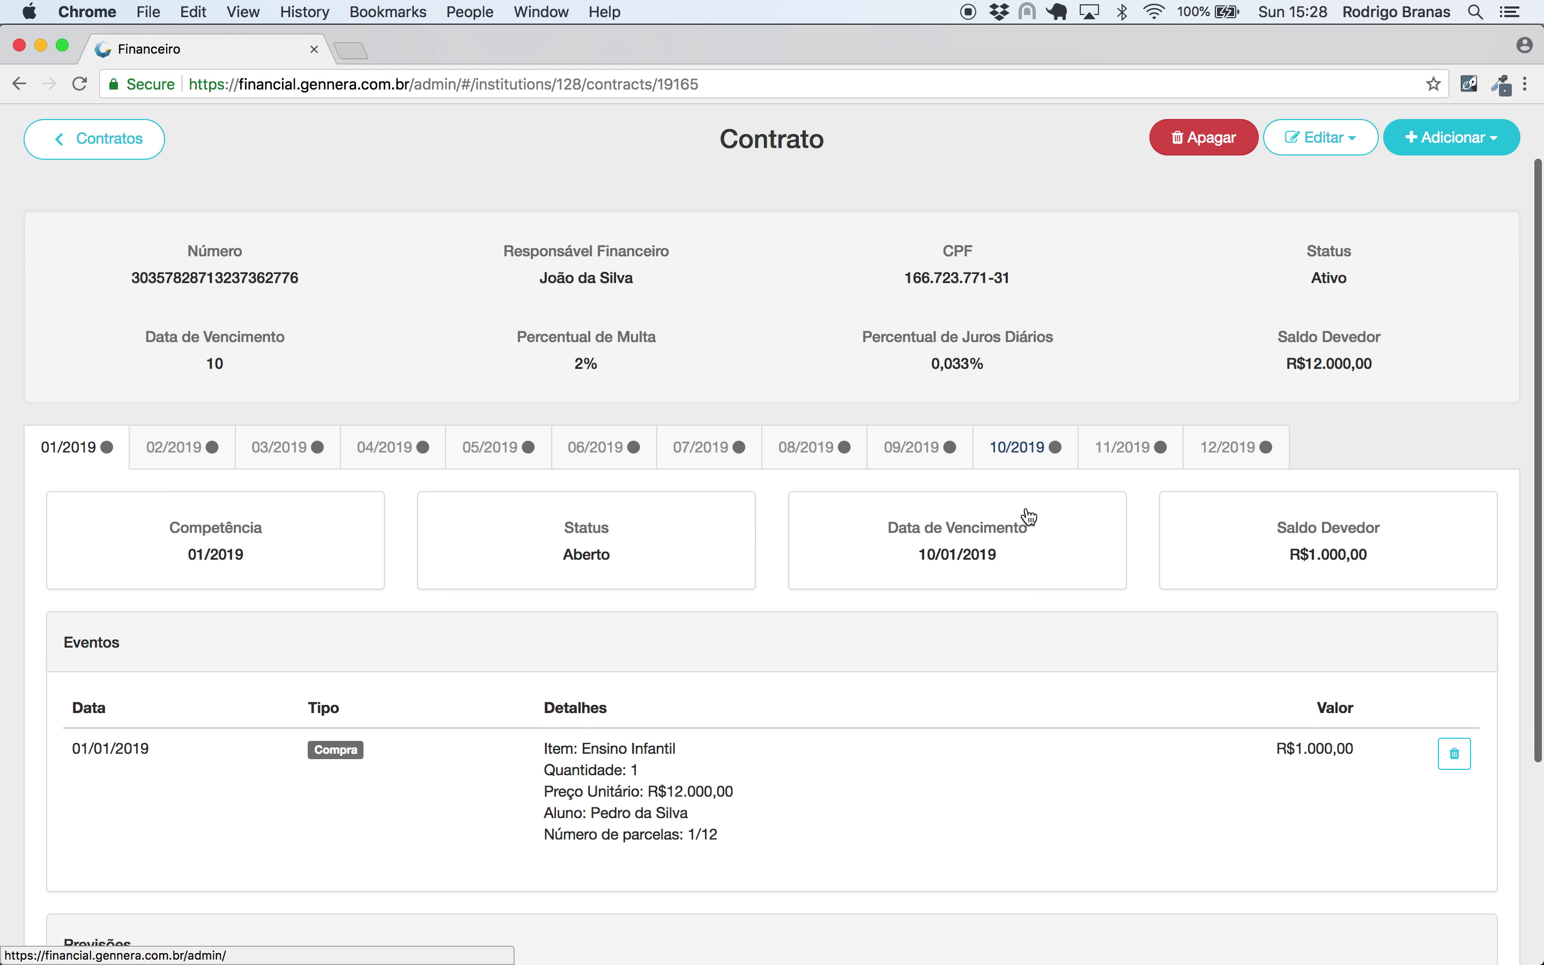
- Check the contract's new R$14.400,00 balance and January's R$1.000,00 installment
scroll(1029, 517, down, 5)
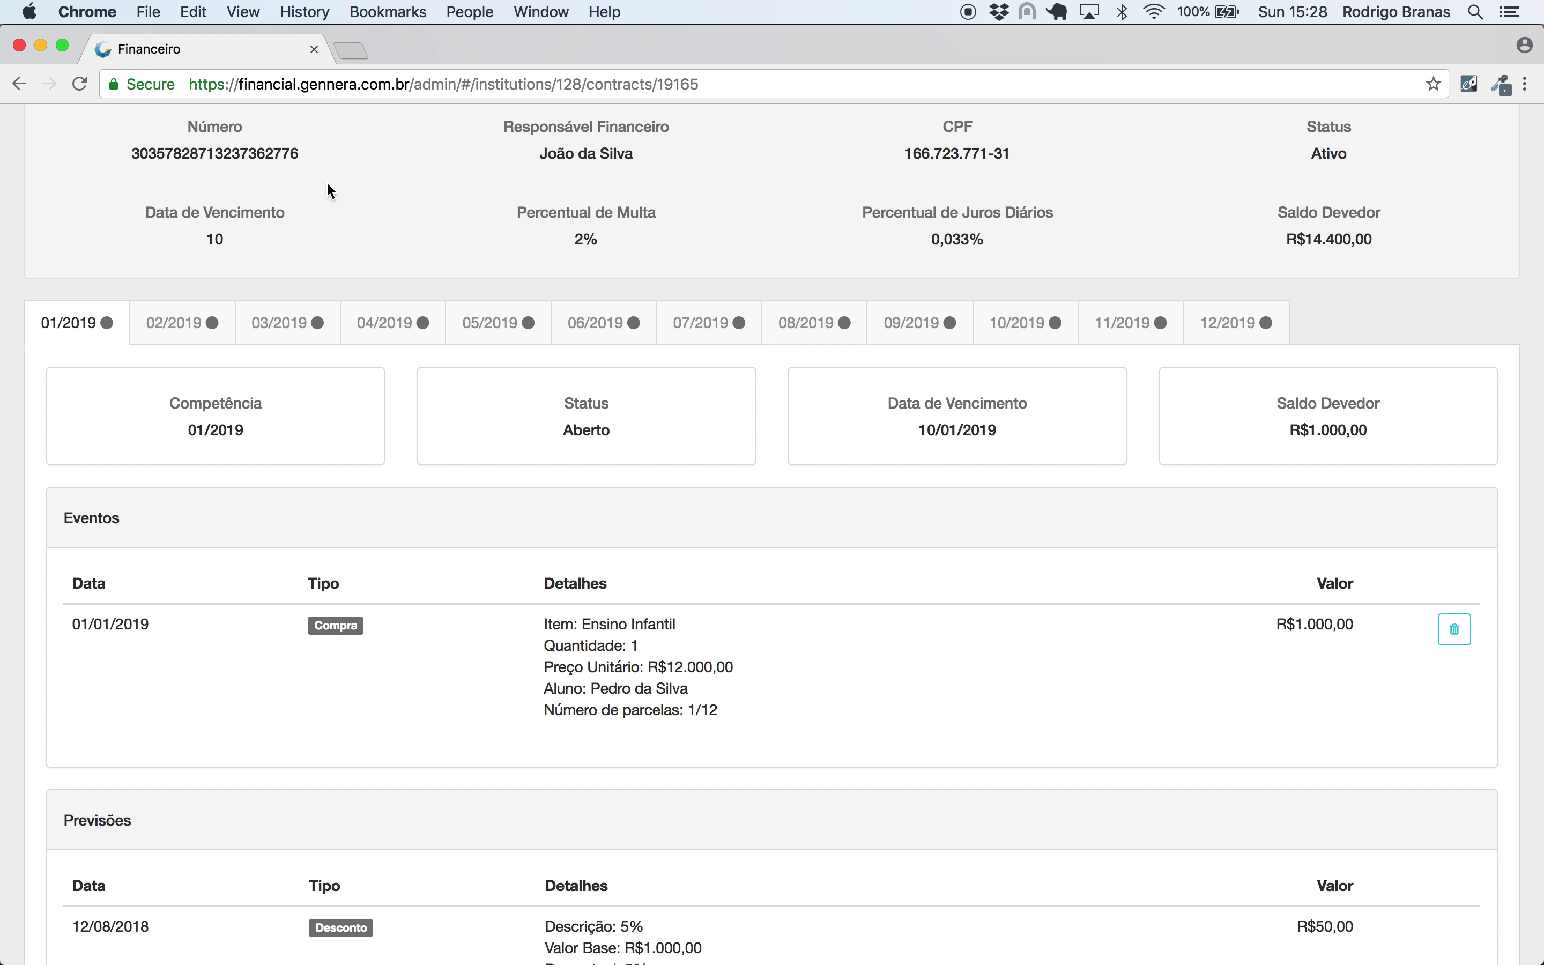
drag(1397, 236, 1268, 245)
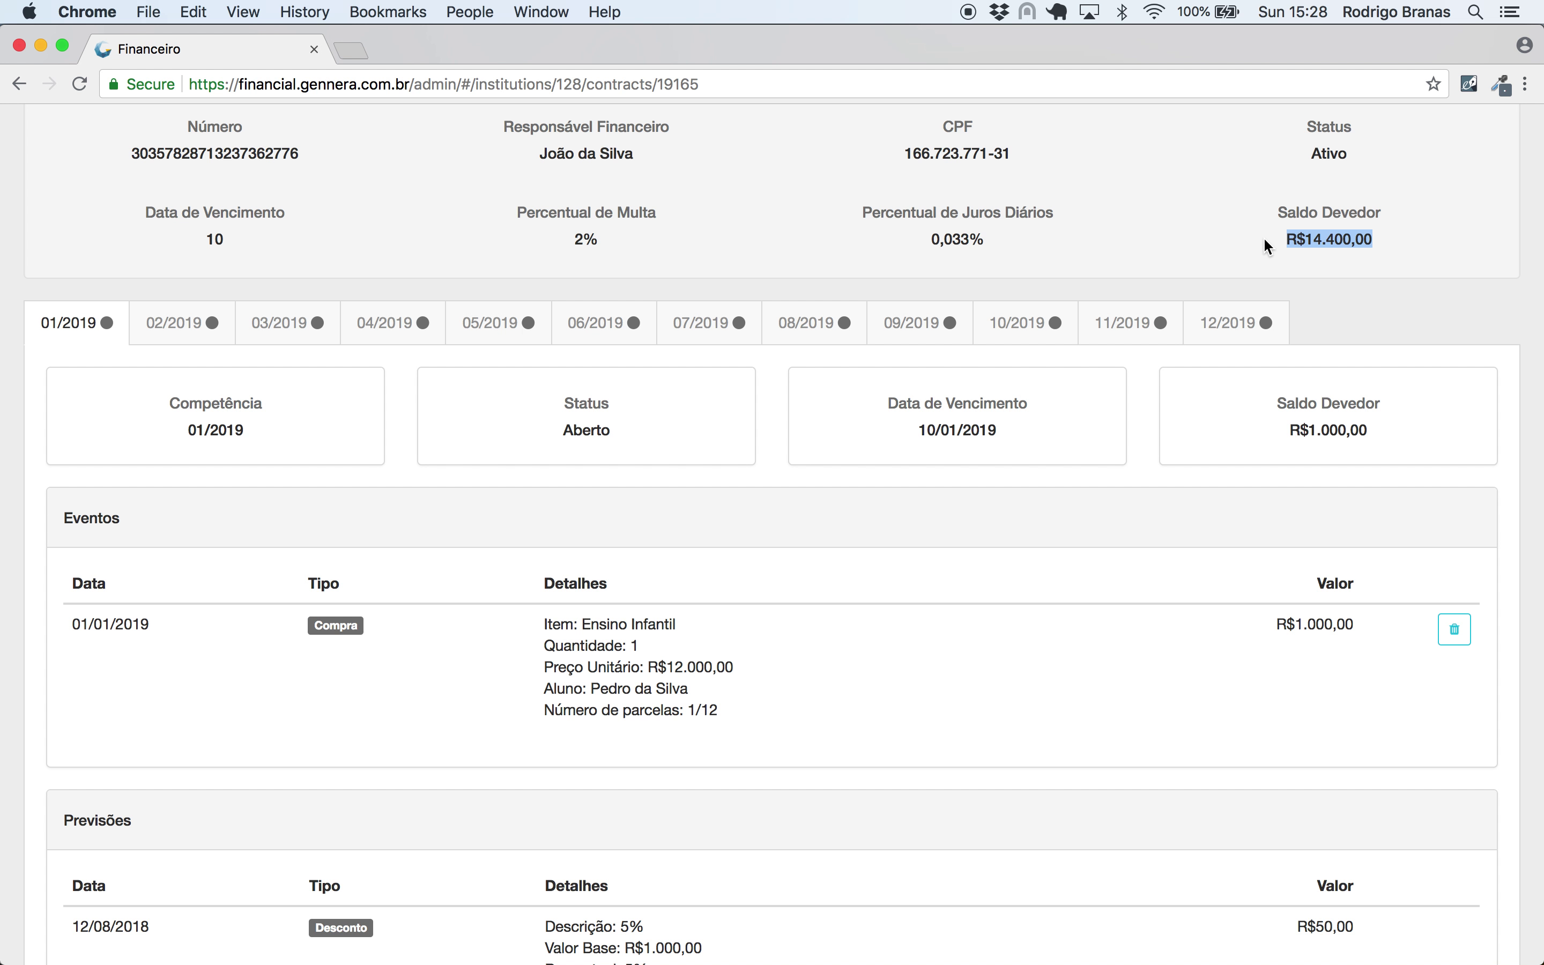
click(1256, 236)
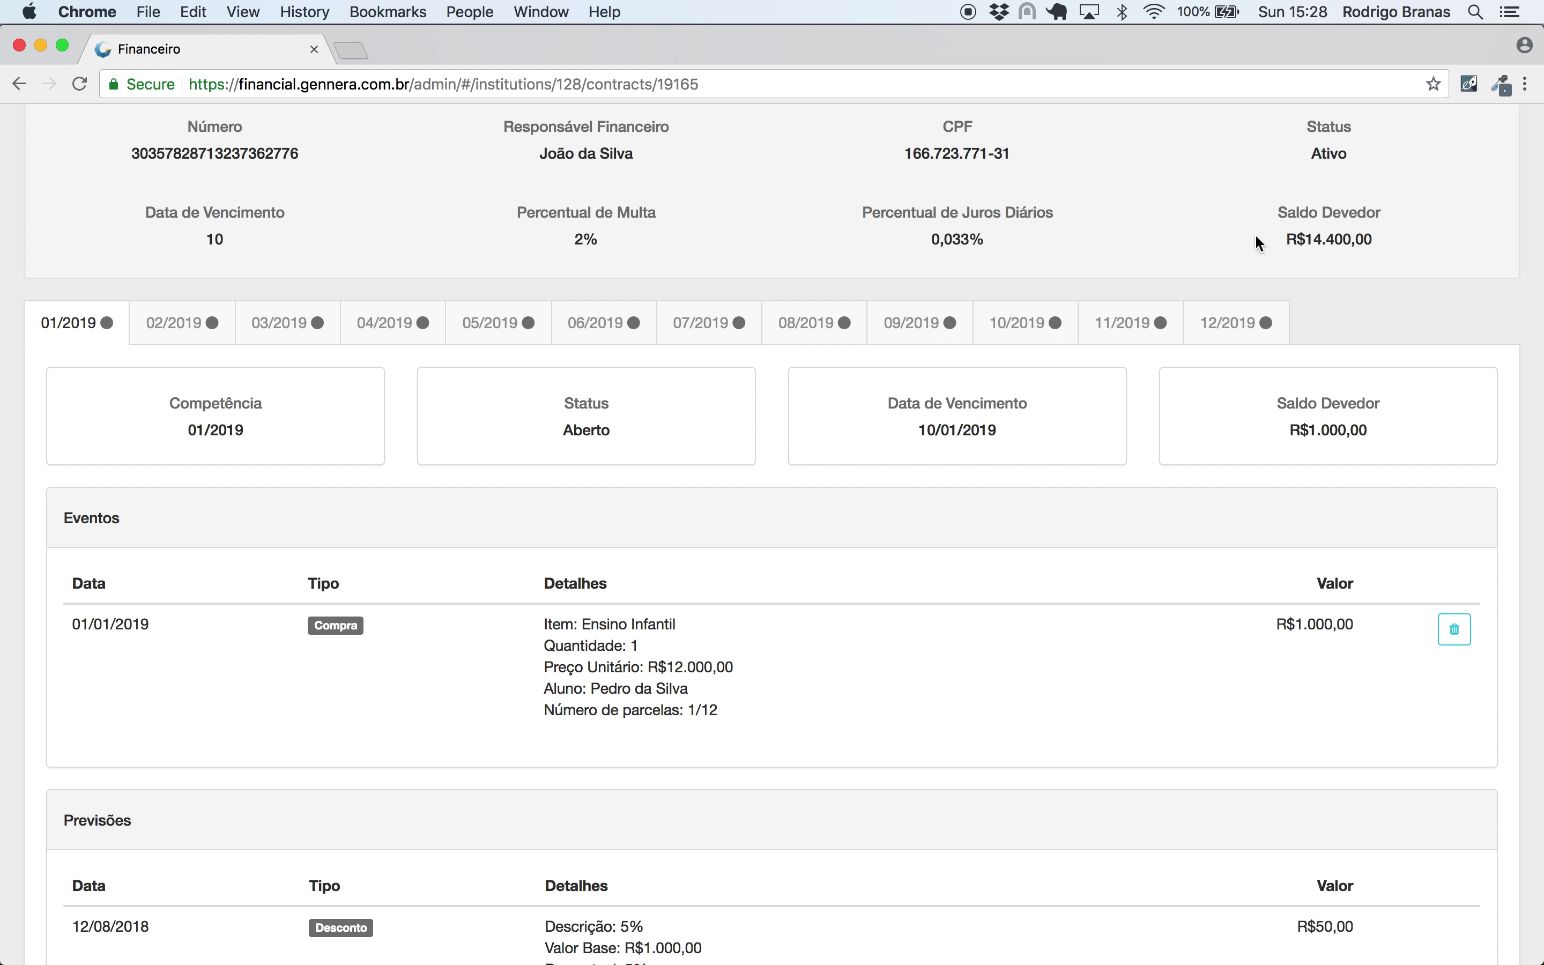
scroll(1259, 243, down, 2)
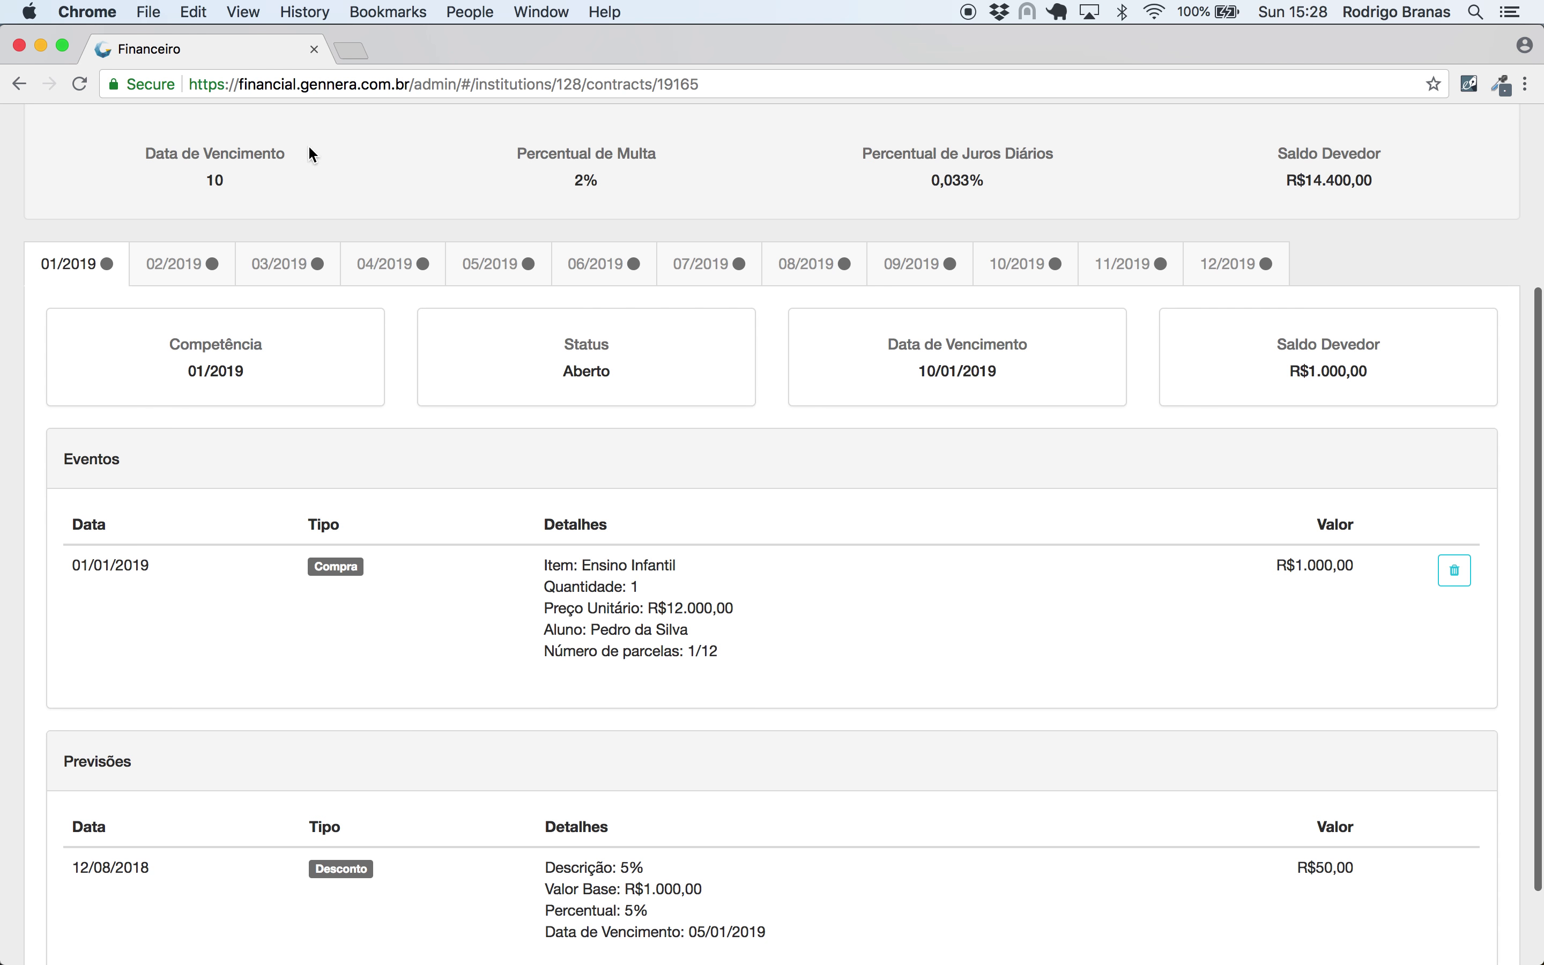
drag(1365, 365, 1273, 361)
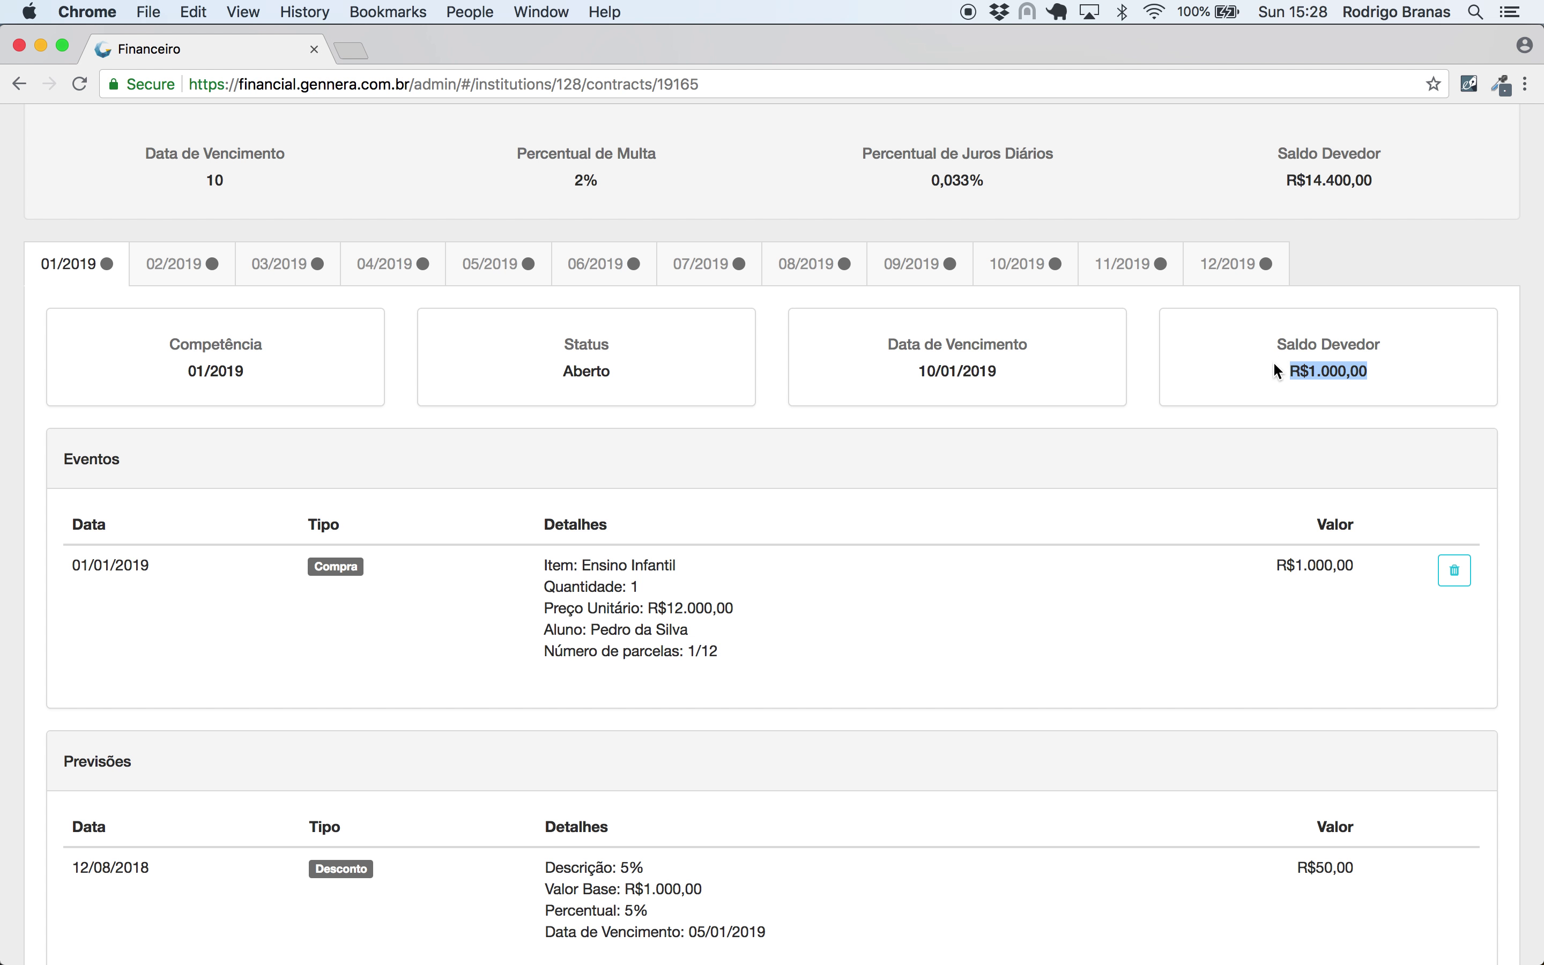
- Review the February–June 2019 installments, noting Futsal 1/3 in March, then return to January
click(174, 262)
click(285, 267)
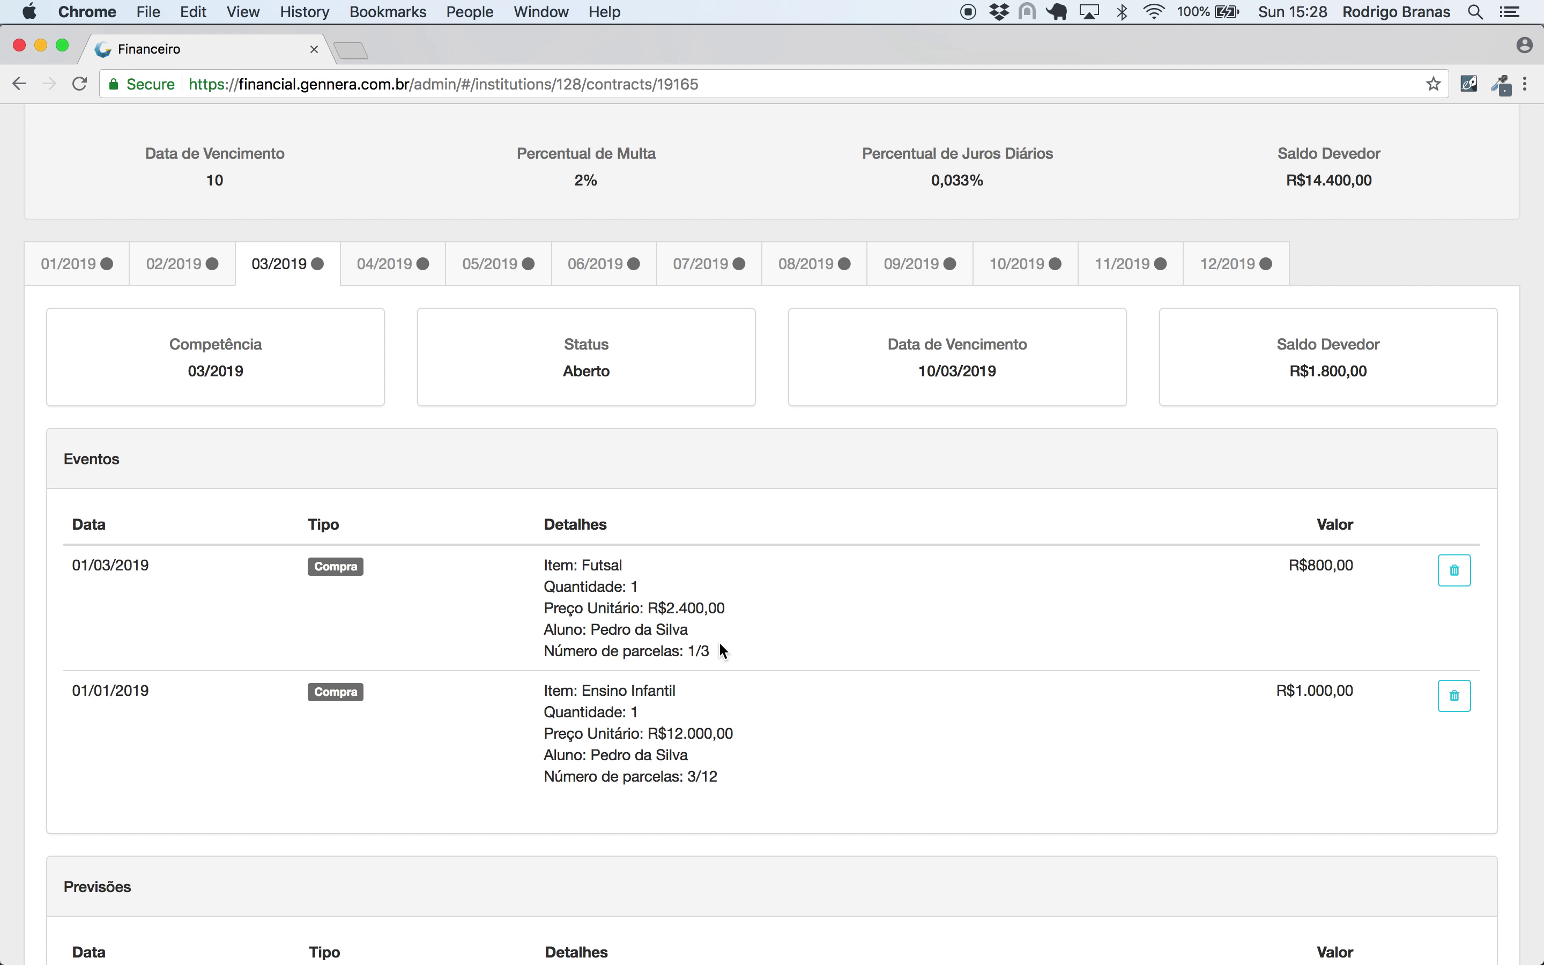
drag(695, 646, 687, 647)
click(383, 269)
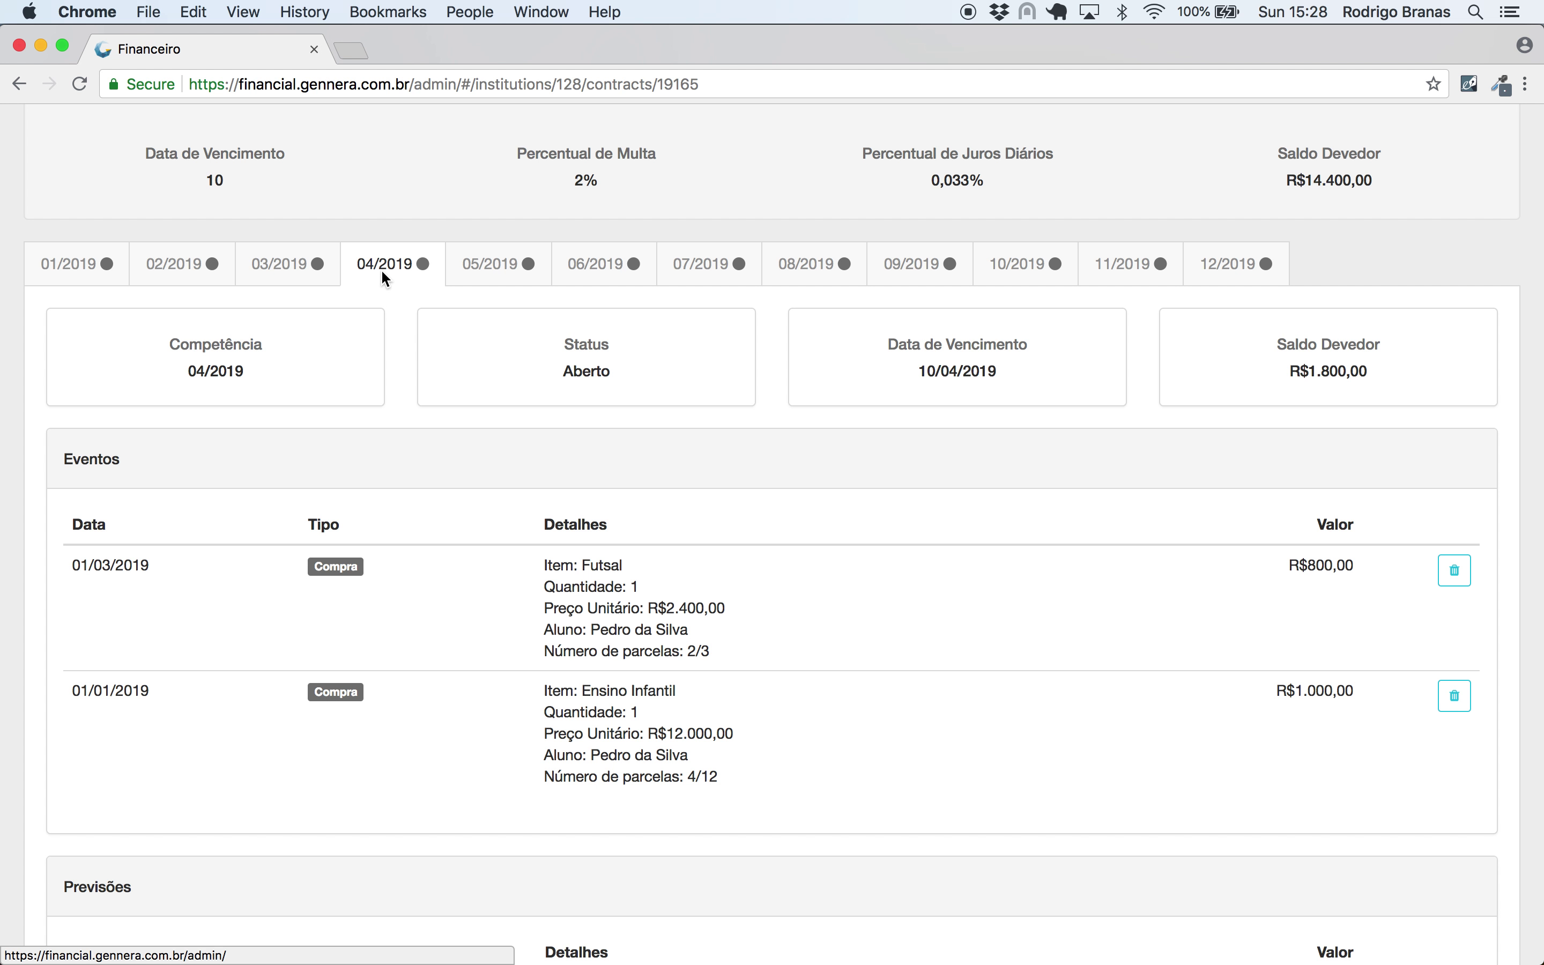
click(483, 265)
click(575, 271)
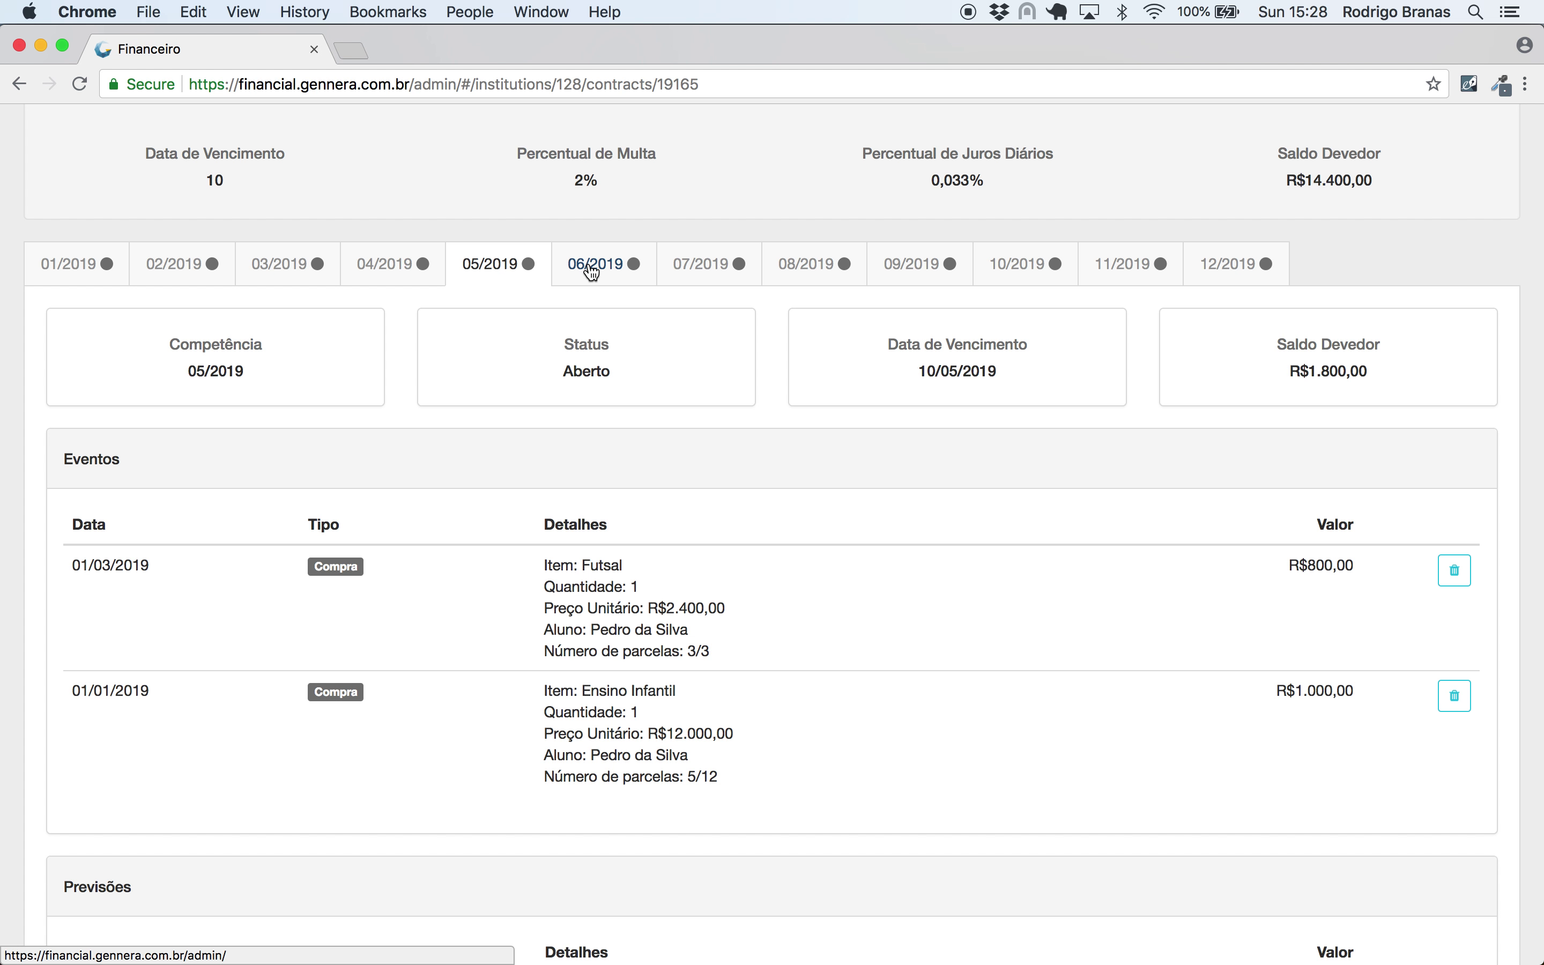
click(107, 273)
- Start an Inglês purchase in 6 installments for the student
scroll(446, 321, up, 5)
click(1454, 217)
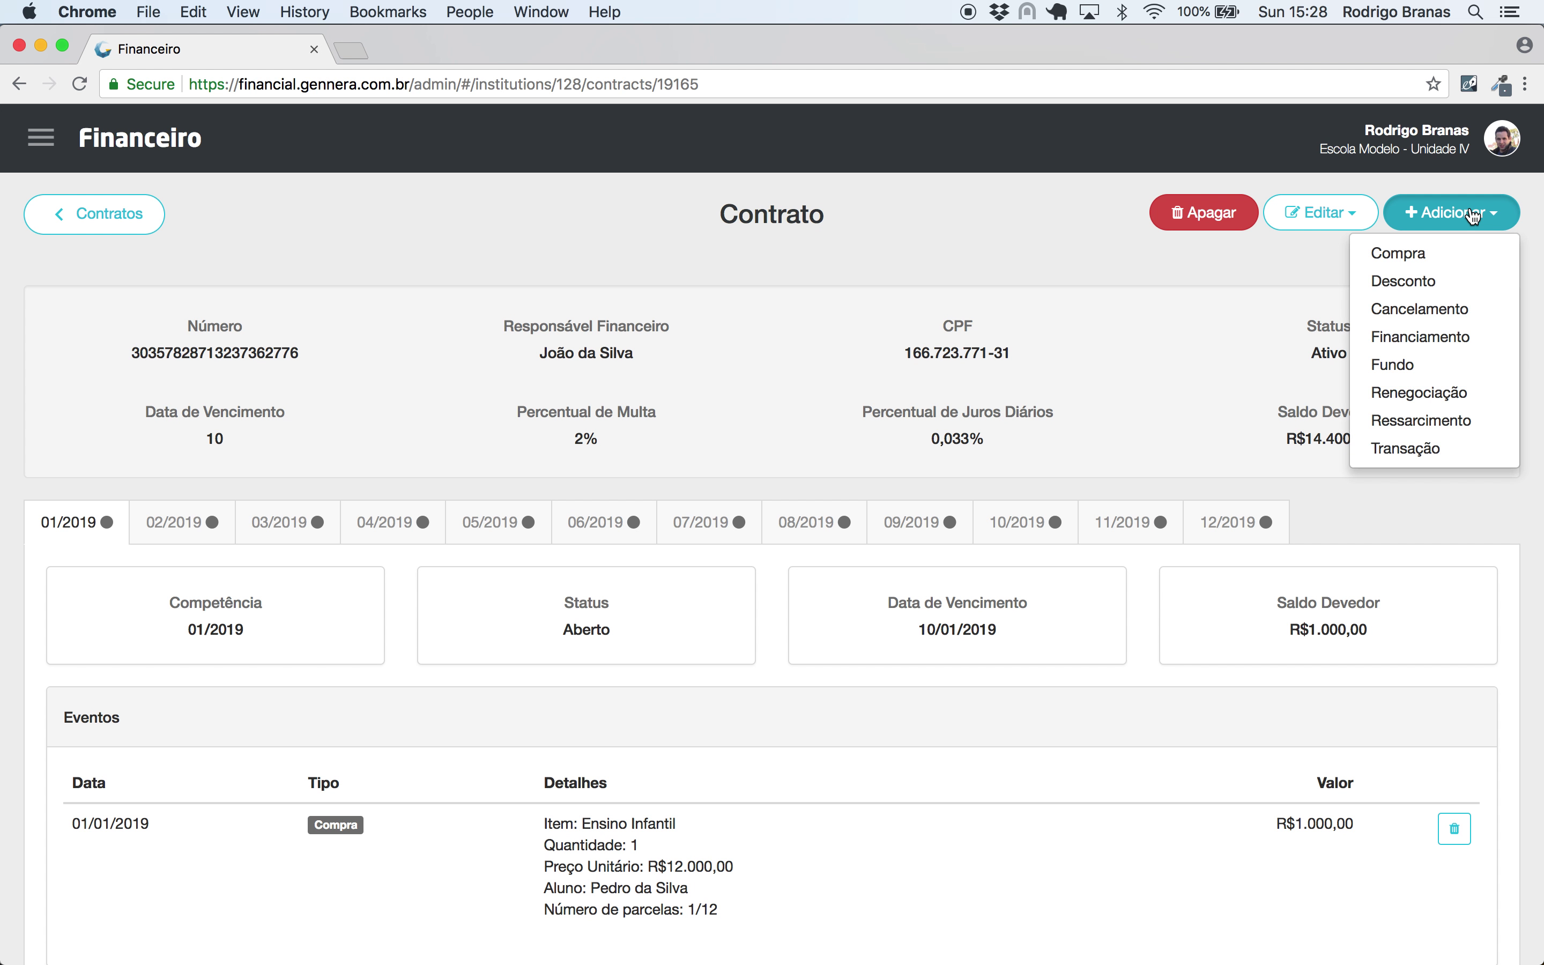
click(1395, 249)
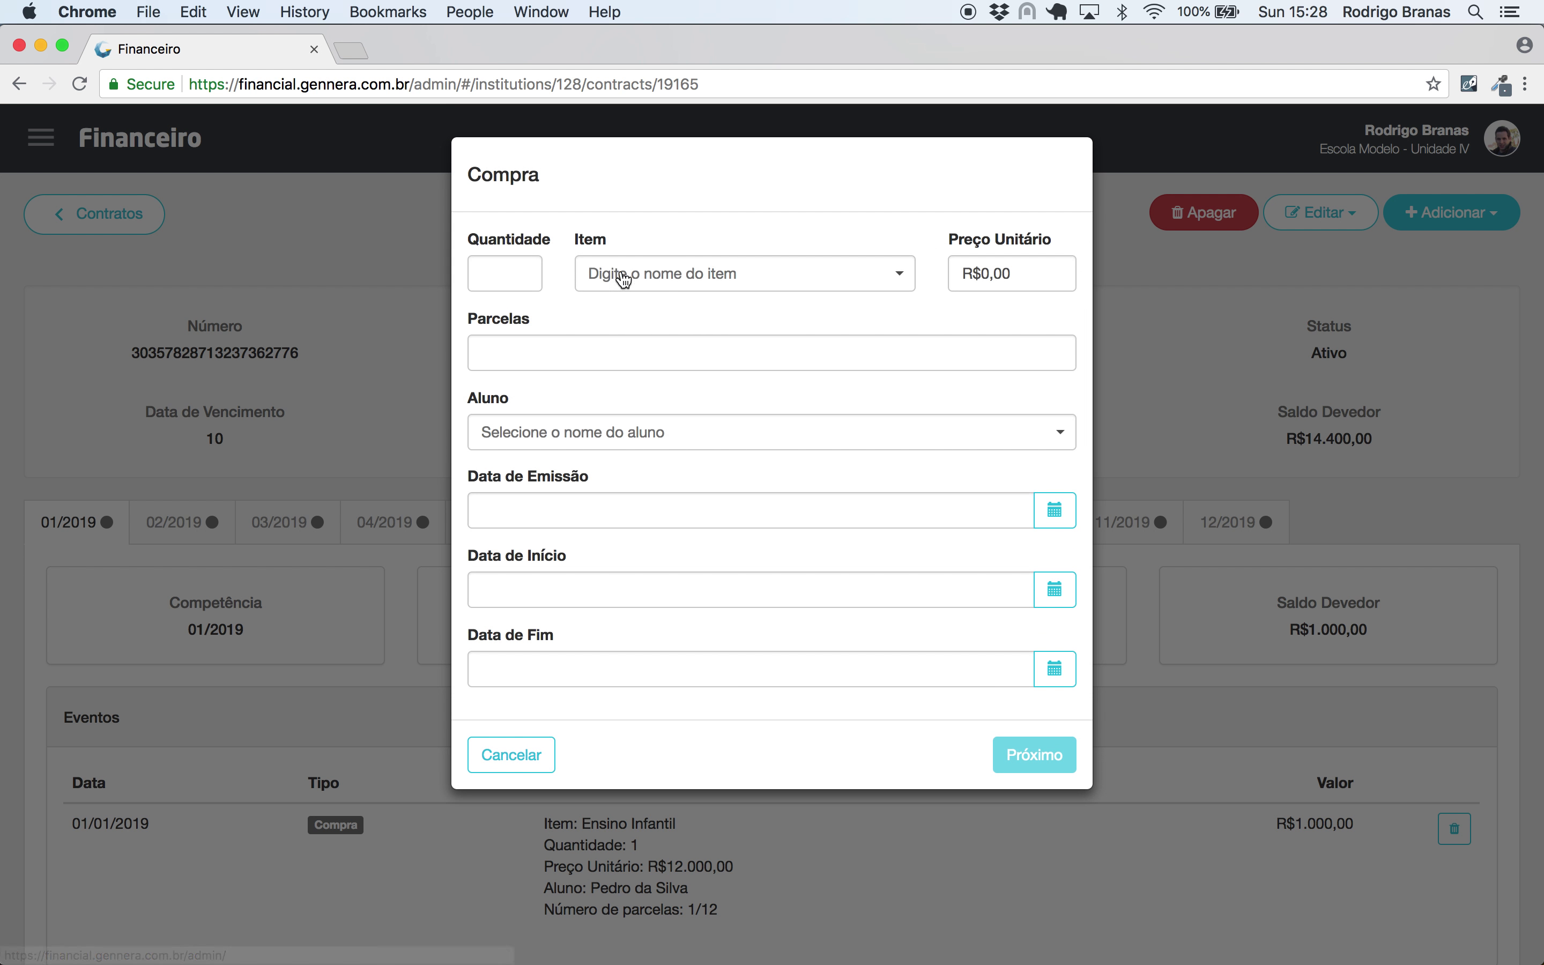
click(667, 268)
click(638, 365)
click(575, 358)
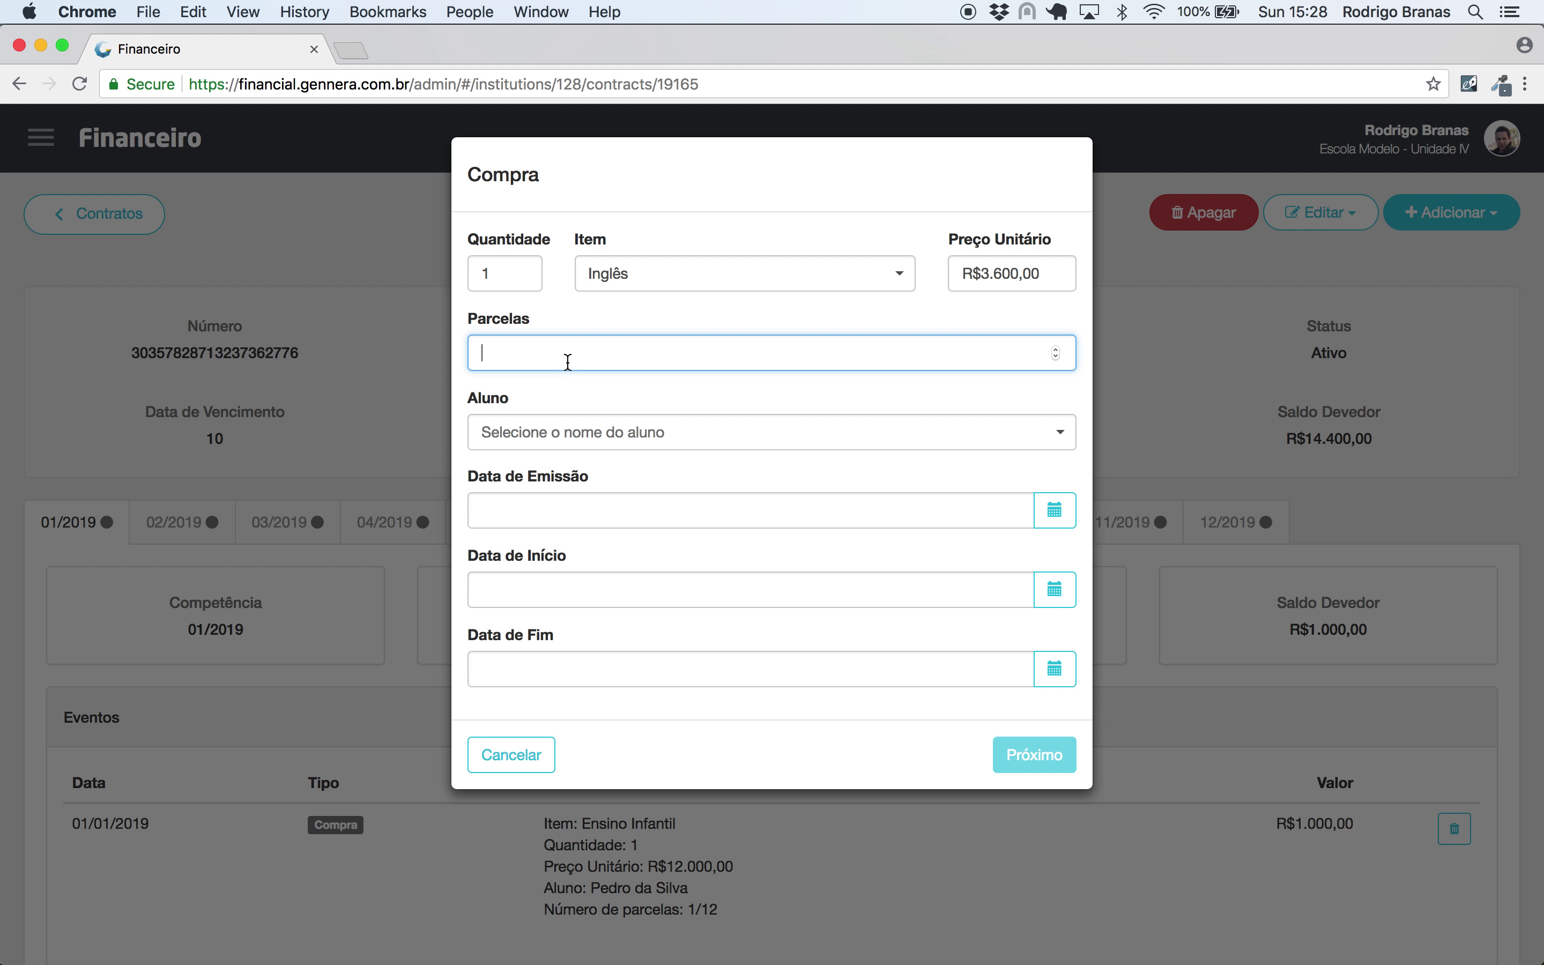
text(6)
click(562, 432)
text(pedro)
click(536, 472)
- Set issue date 01/01/2019, period 01/01/2019–30/06/2019, and save the six R$600,00 installments
click(536, 516)
text(01/01/2018)
key(Tab)
key(shift+Tab)
key(Right)
key(BackSpace)
text(9)
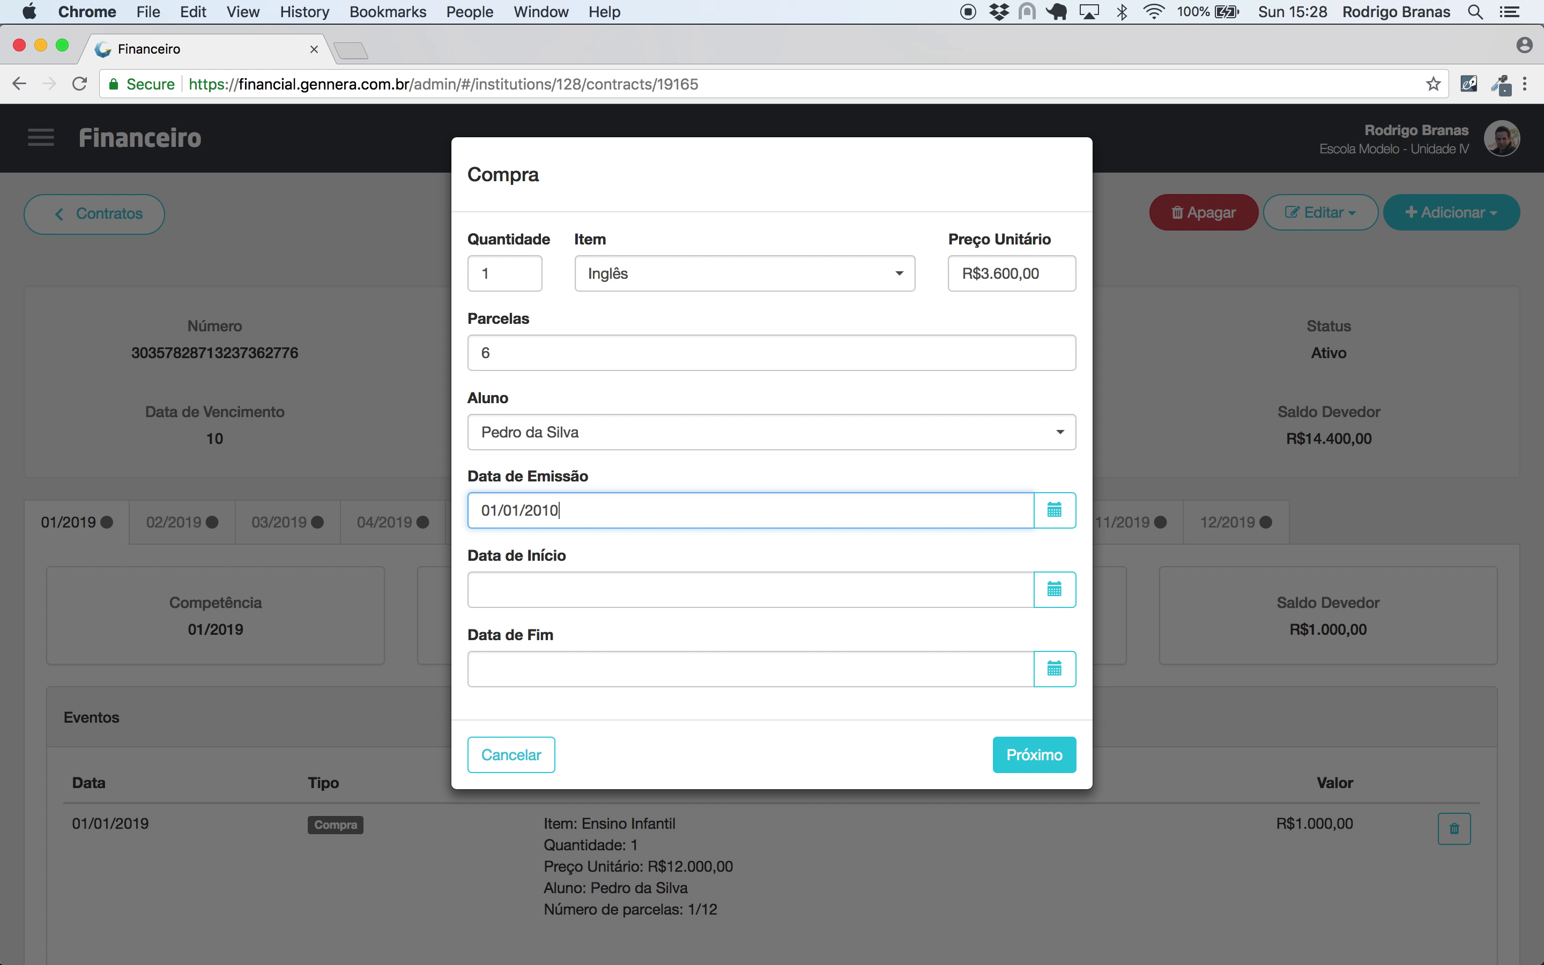
key(Tab)
key(Tab)
text(01/01/2019)
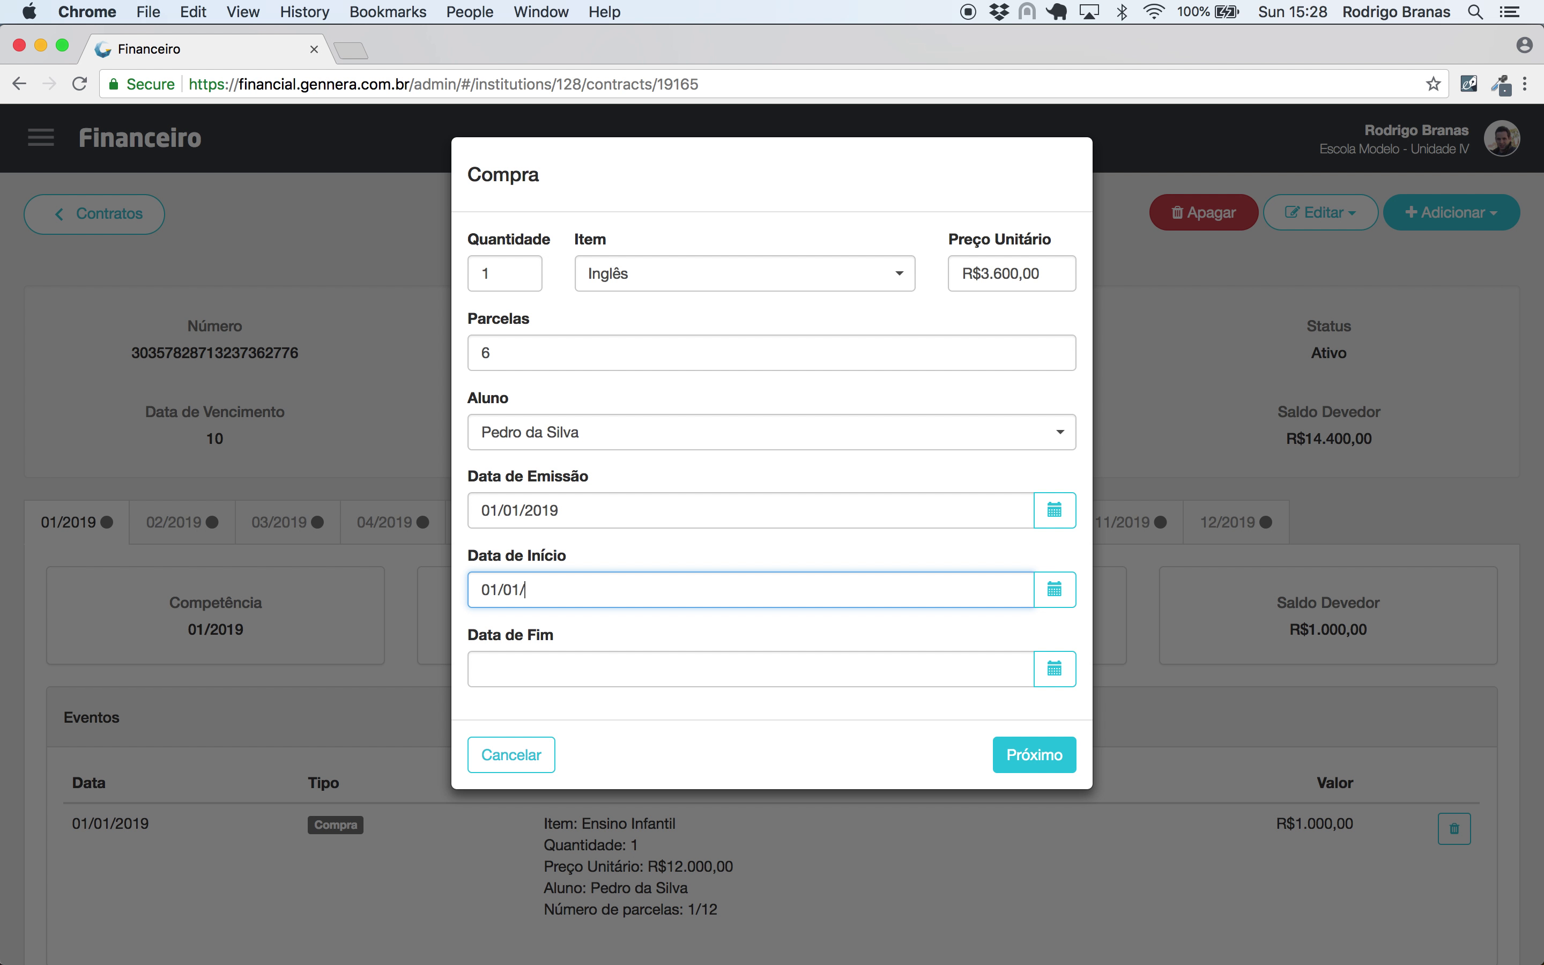
key(Tab)
key(Tab)
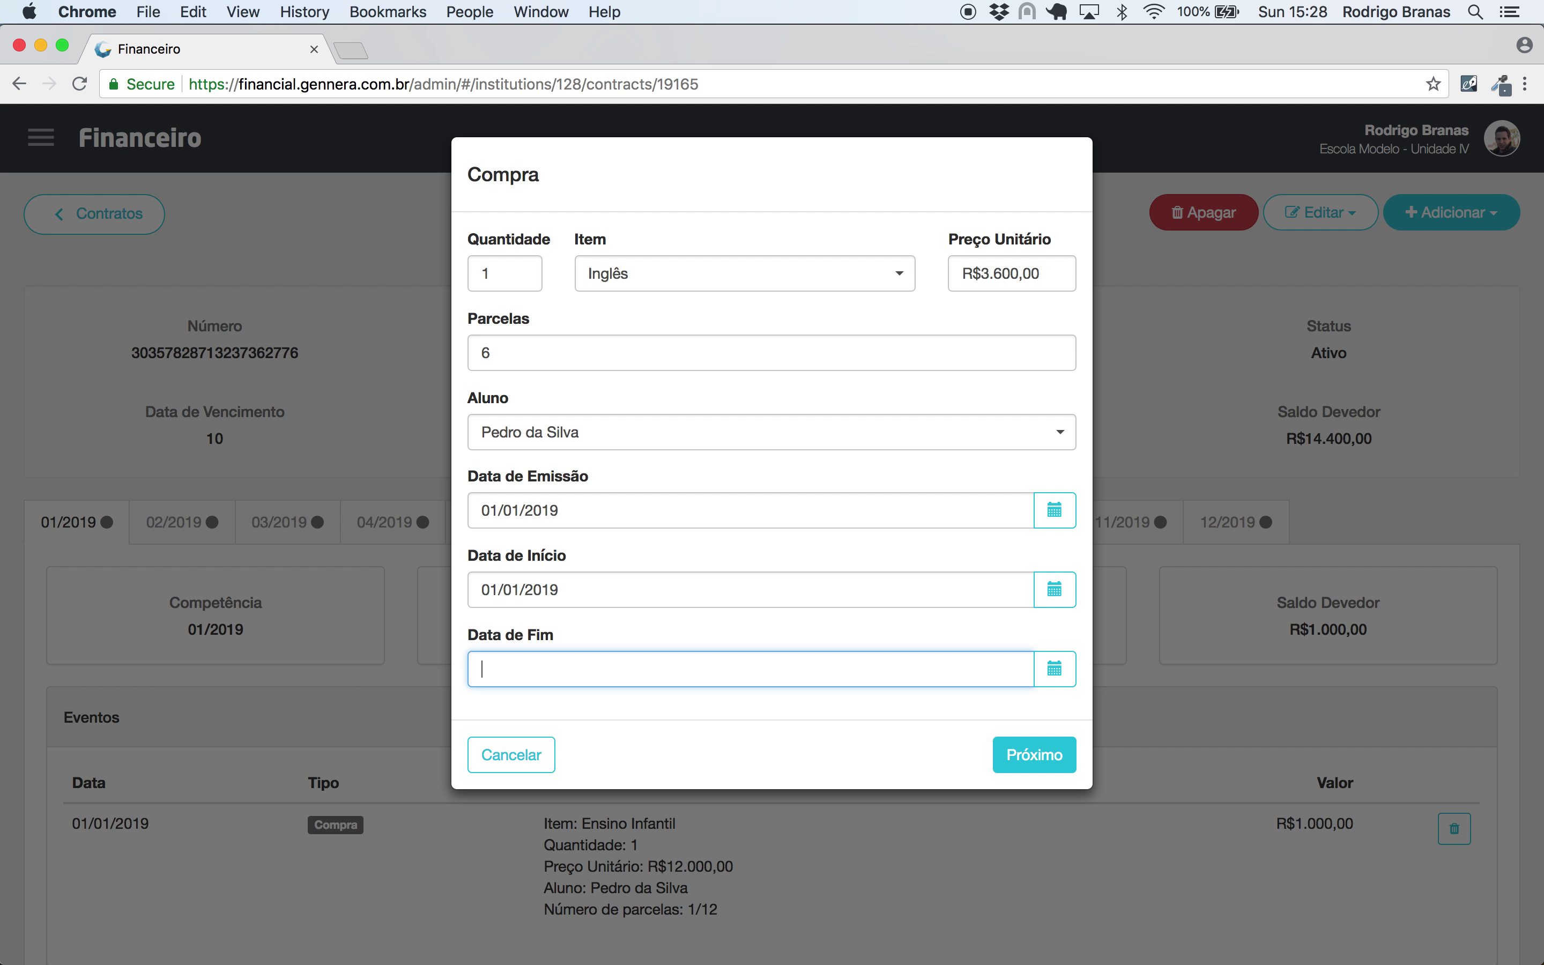
text(30/06/2019)
click(1005, 750)
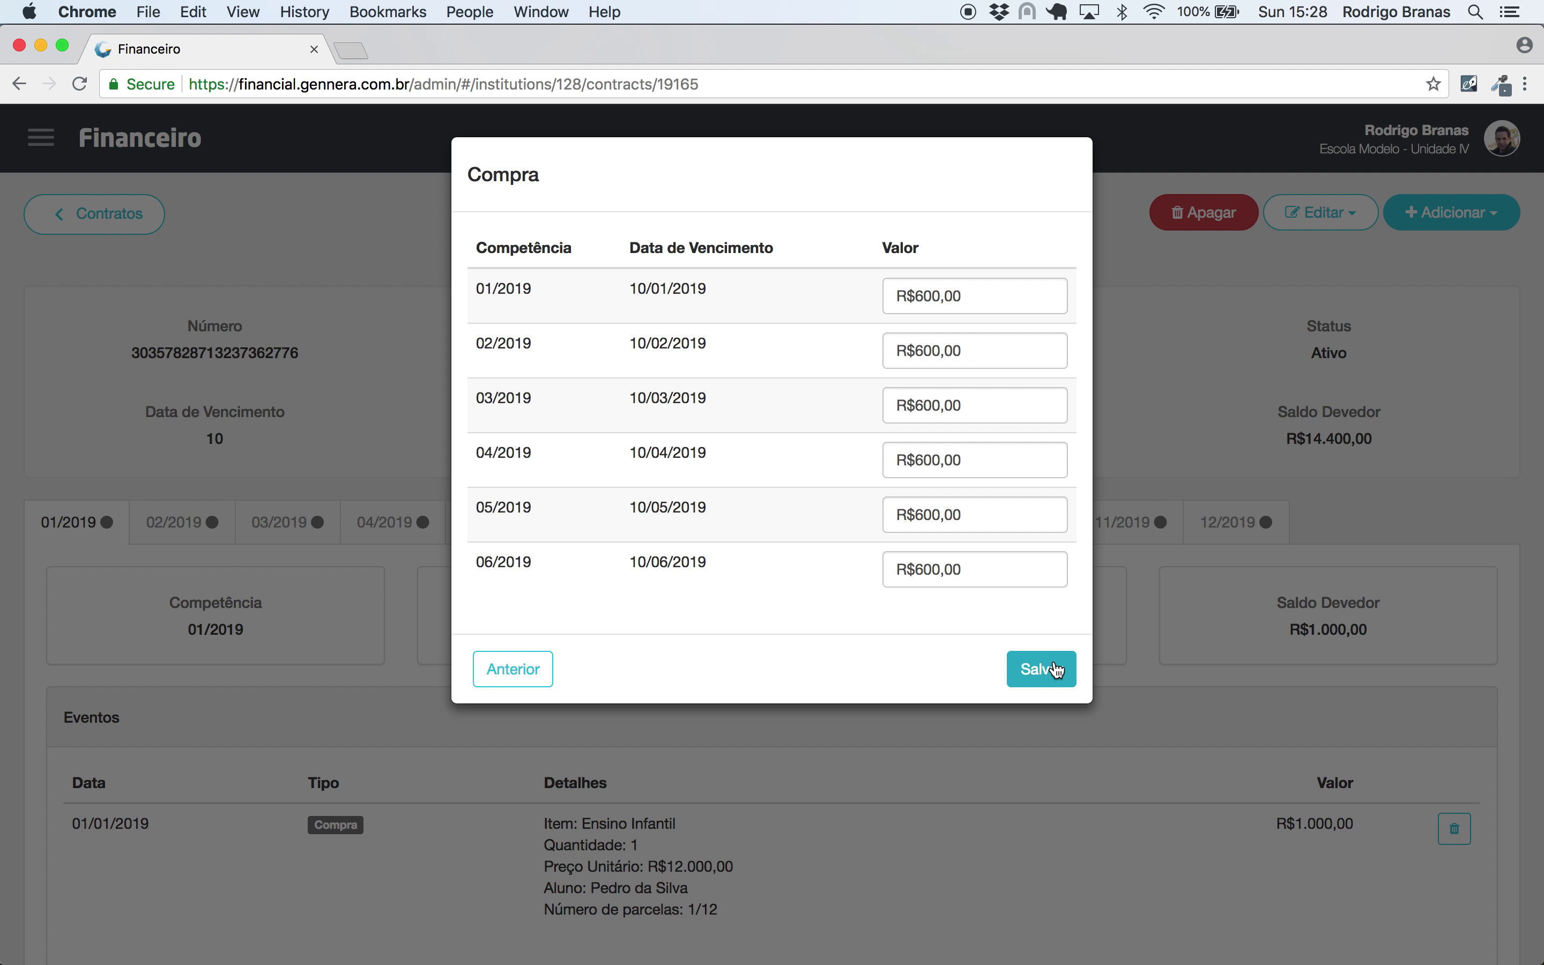
click(1057, 670)
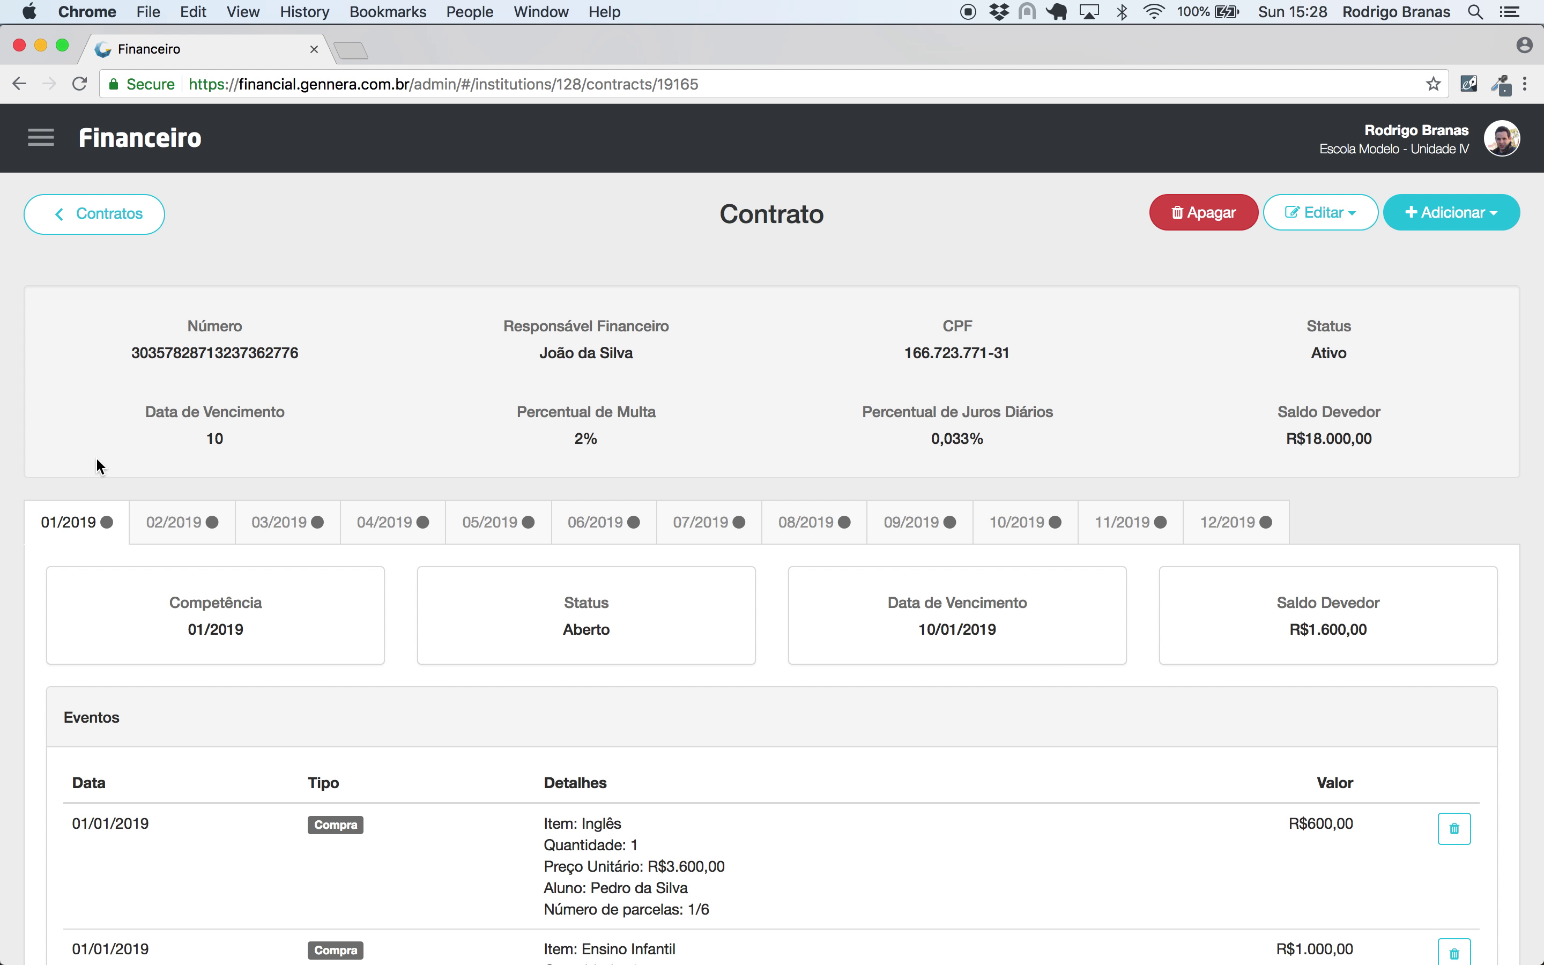
scroll(210, 574, down, 5)
scroll(208, 569, down, 2)
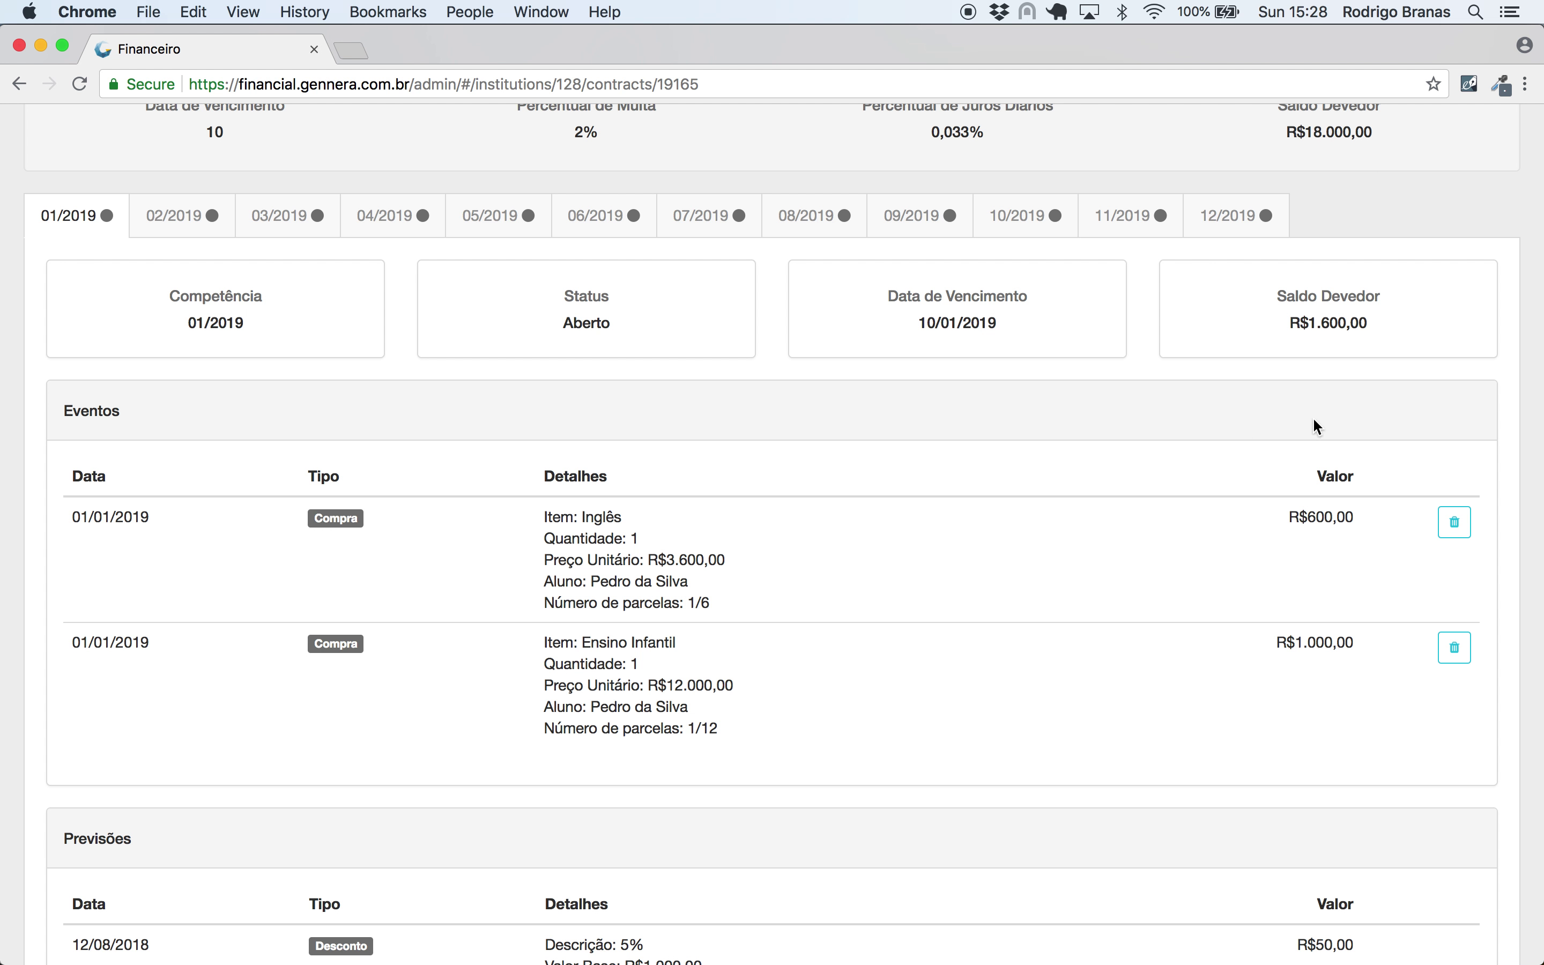
click(183, 215)
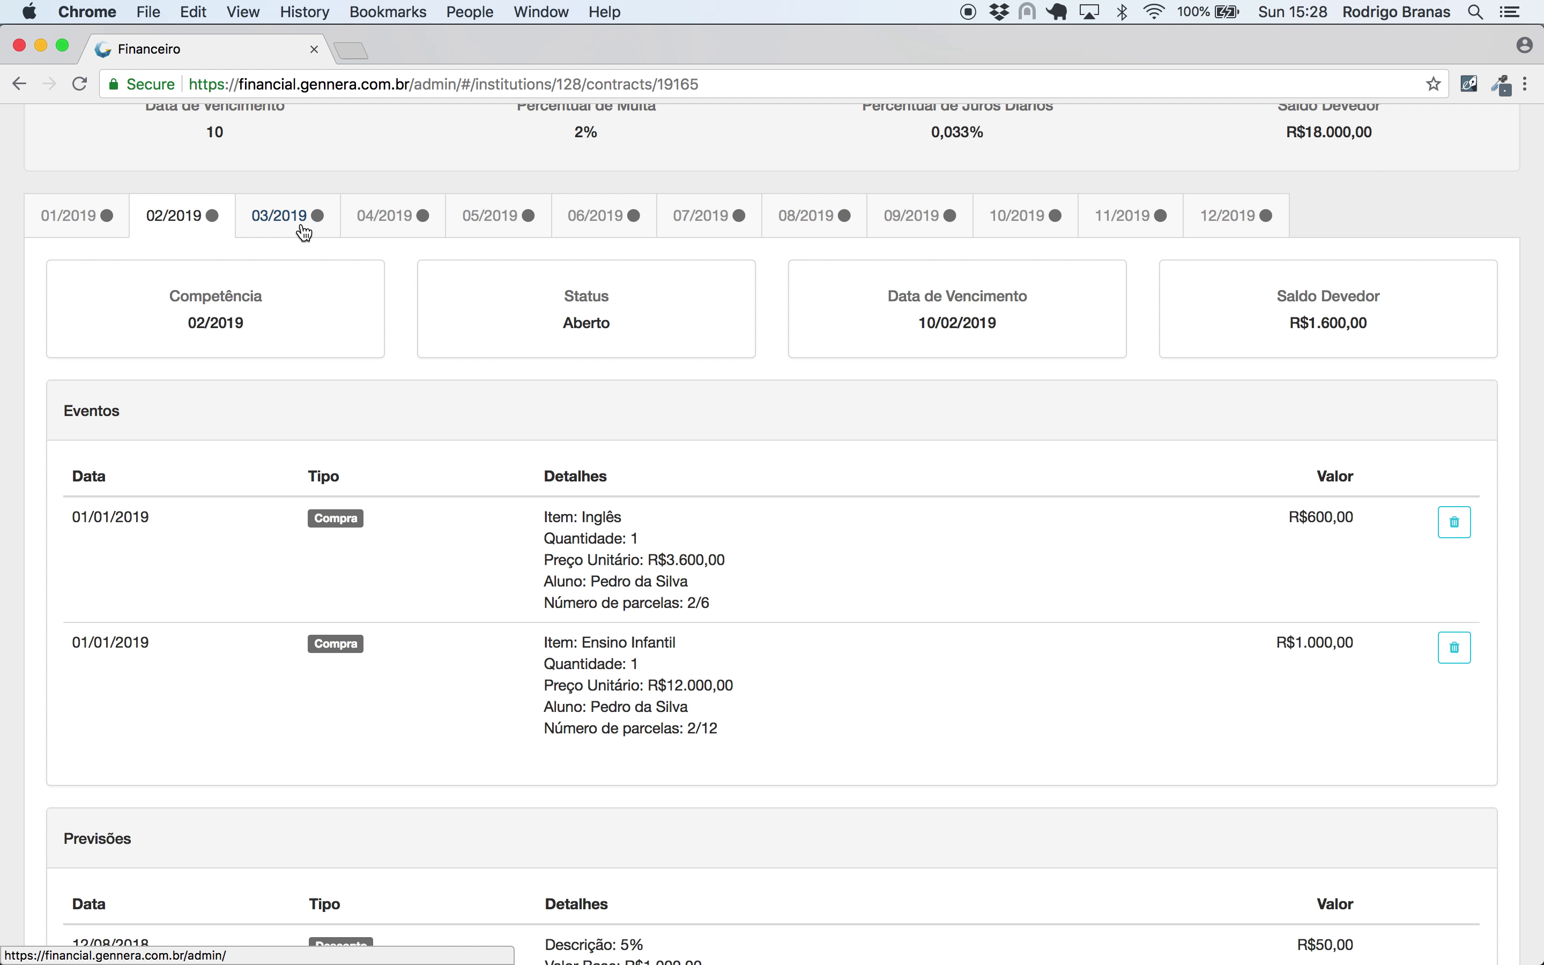
click(299, 220)
scroll(1077, 409, down, 3)
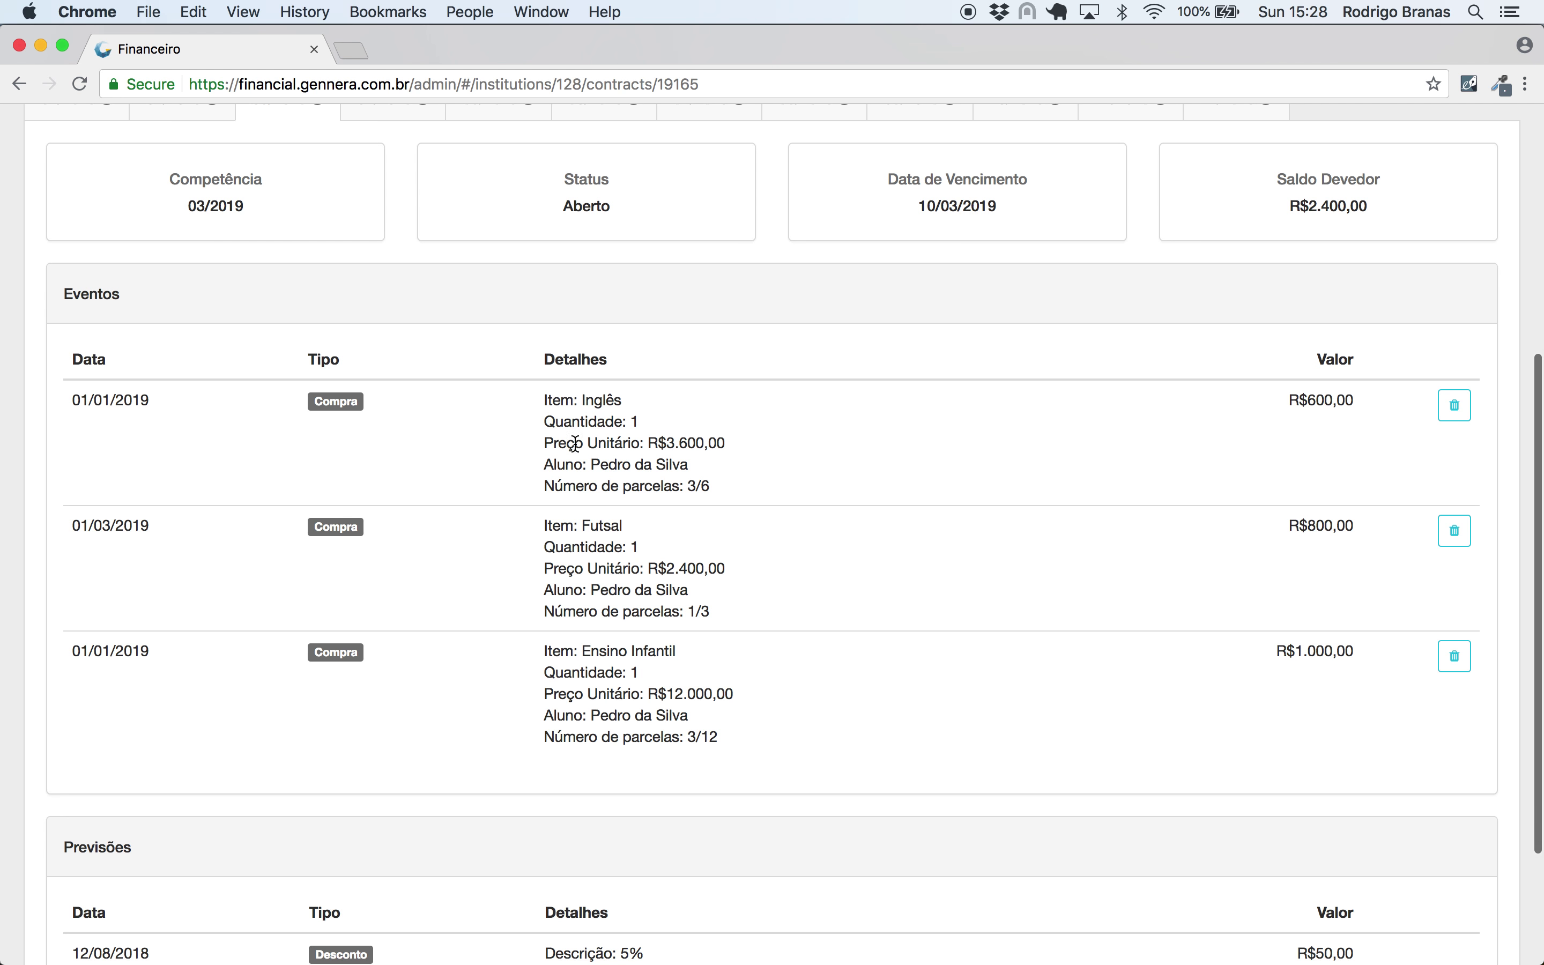
scroll(603, 811, down, 5)
drag(805, 830, 535, 760)
click(766, 777)
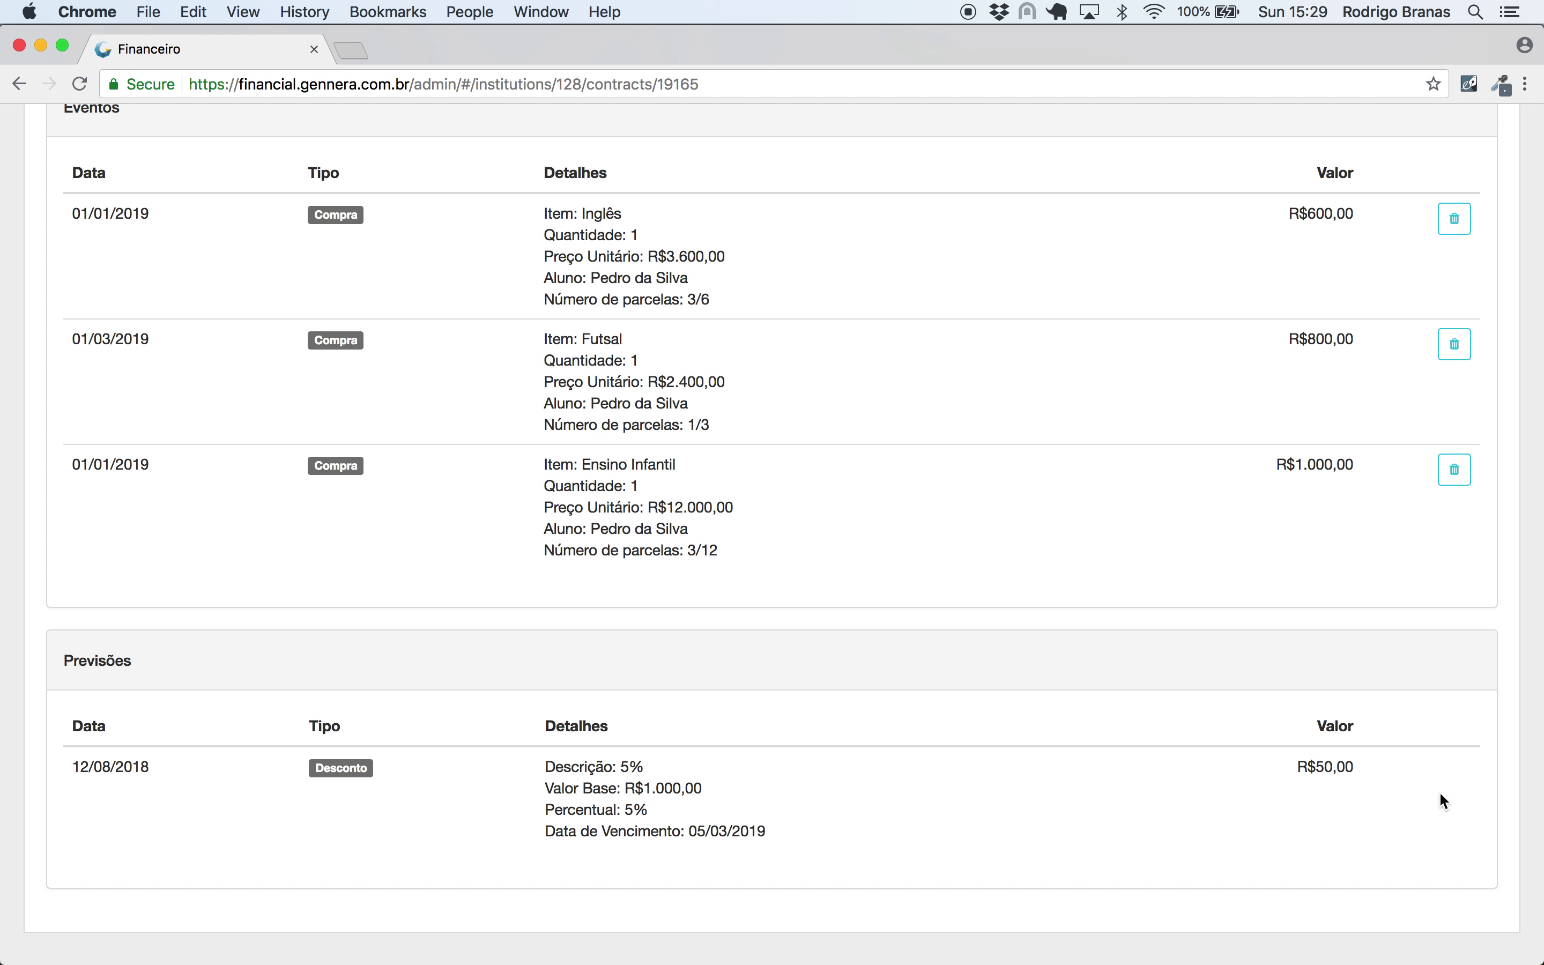
scroll(1400, 780, up, 8)
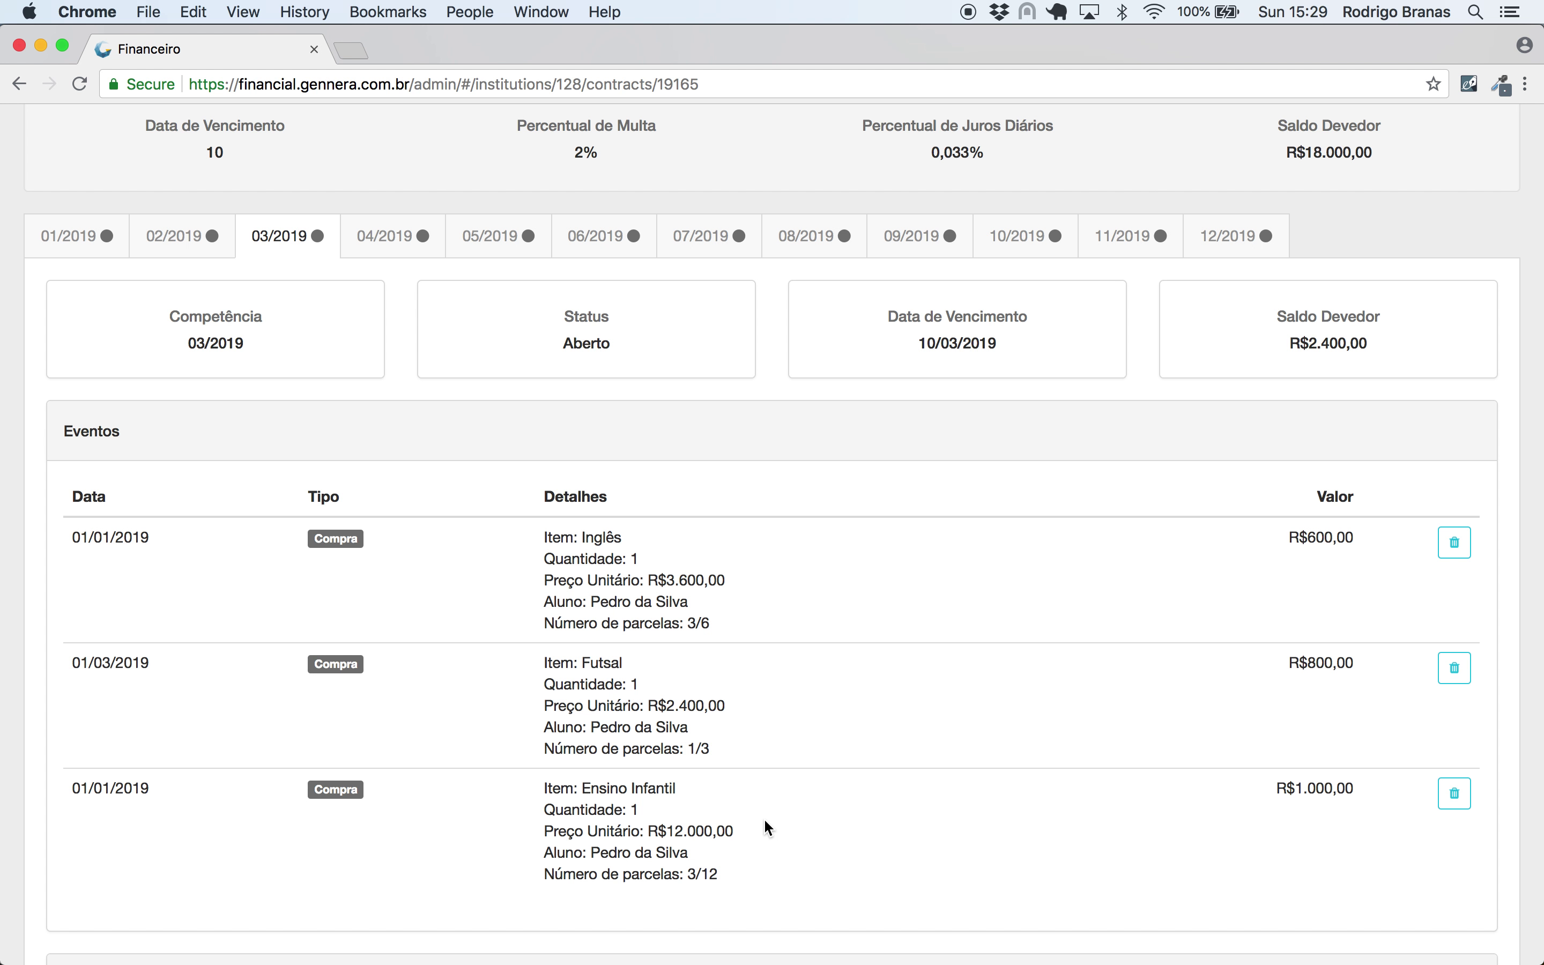
scroll(764, 818, up, 5)
click(82, 525)
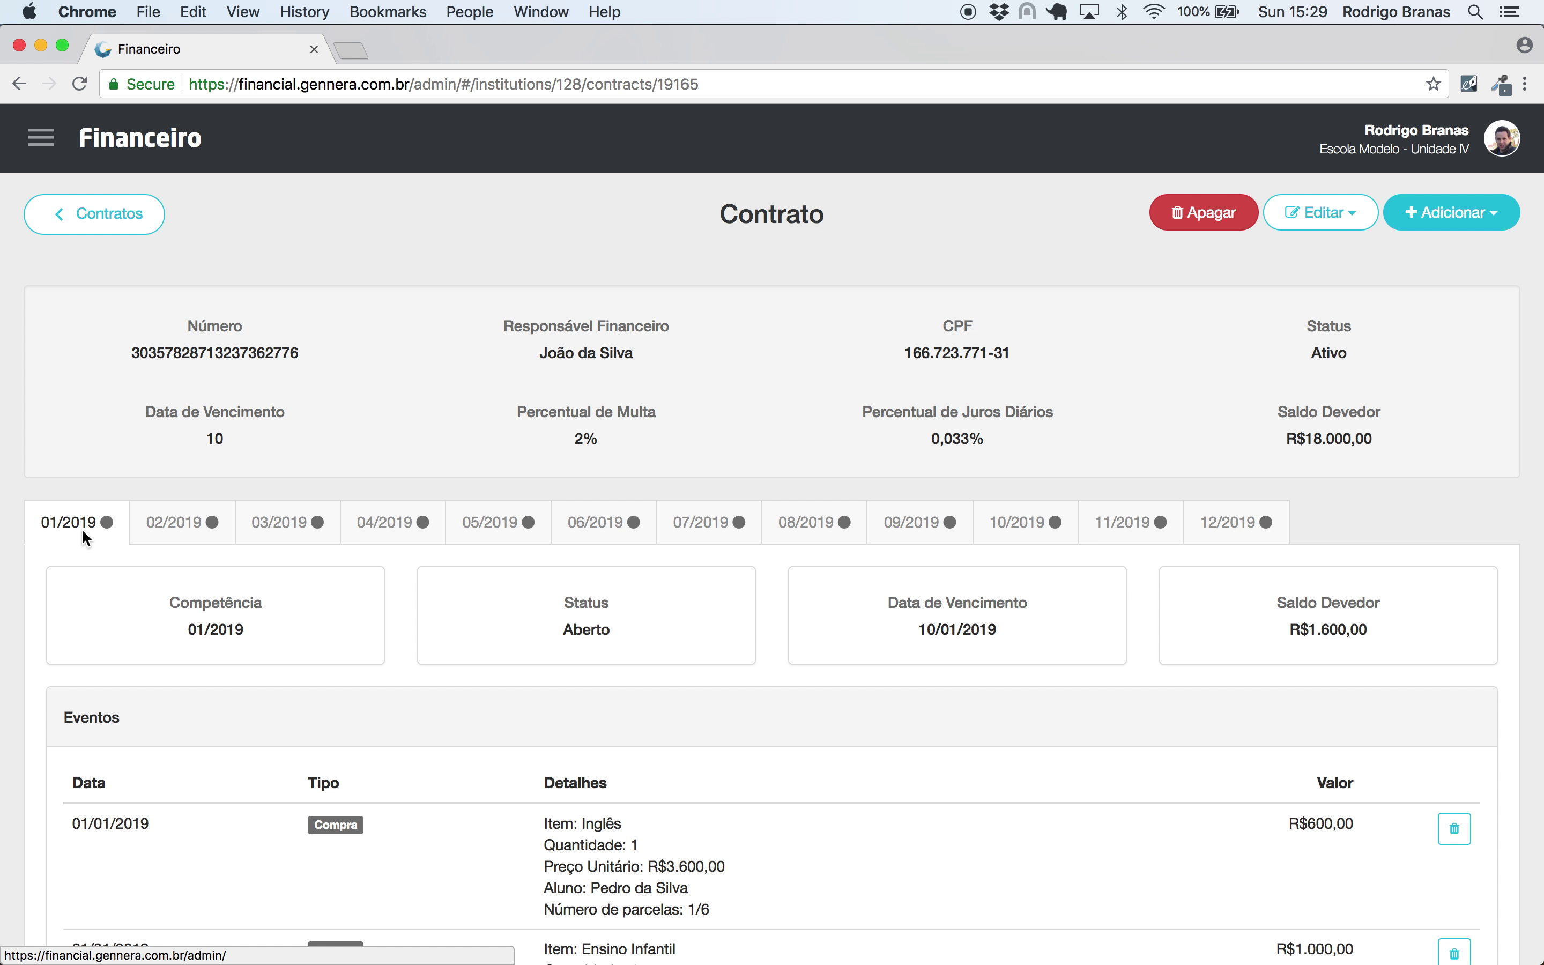
click(40, 137)
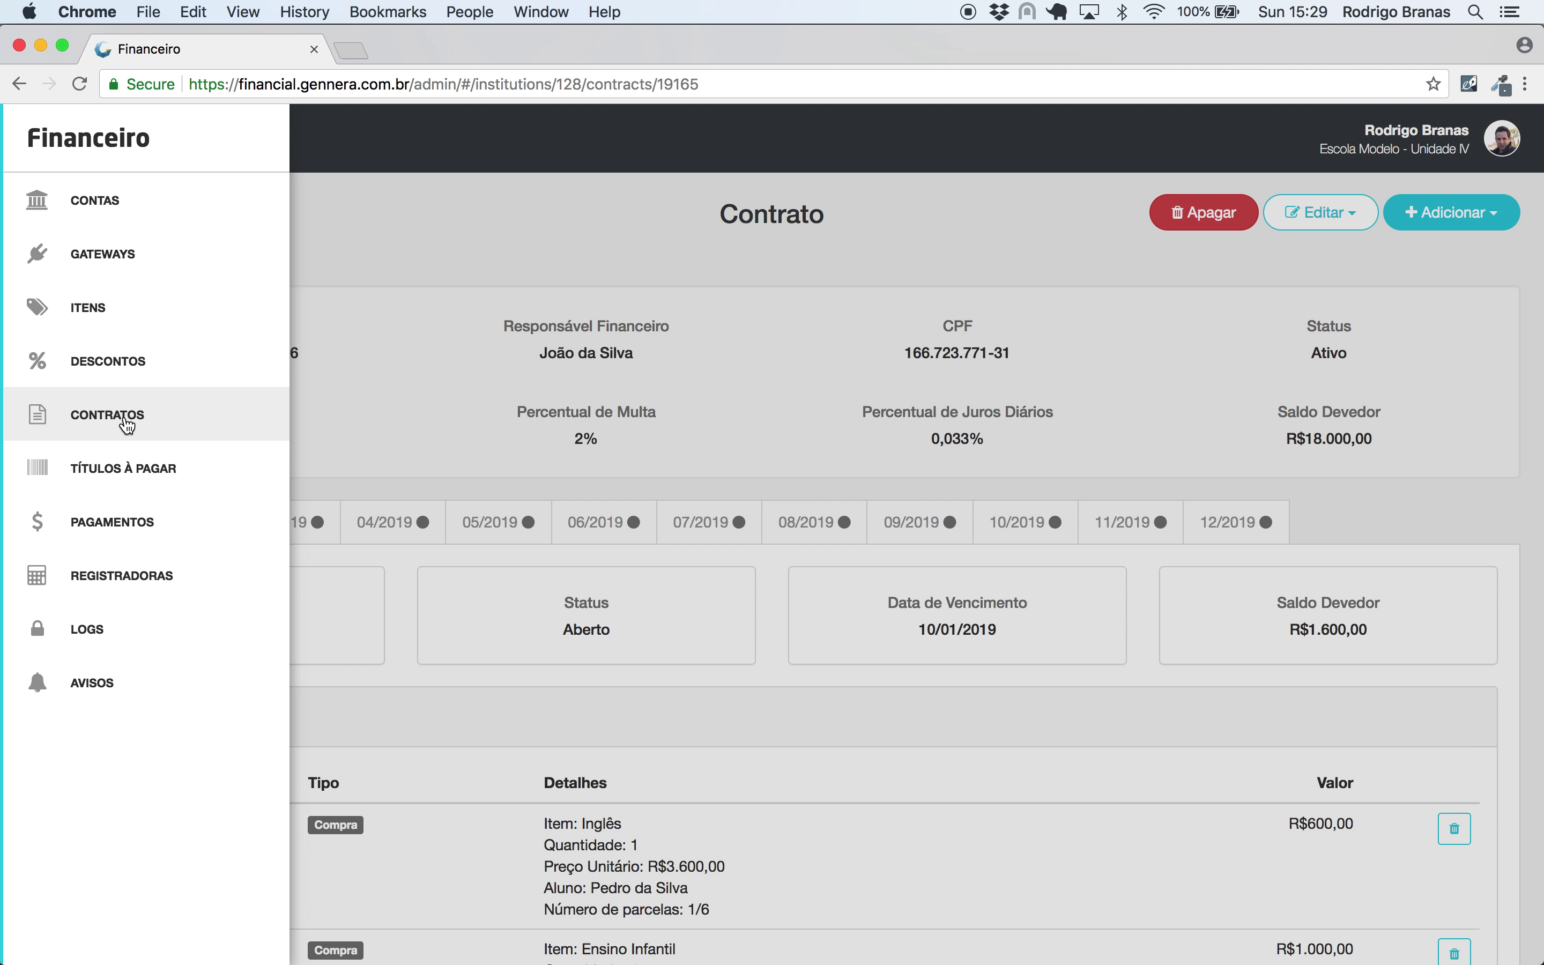
- Create and save a new contract for another financial guardian with a registered CPF: due day 10, 2% fine, 0,033% daily interest
click(127, 426)
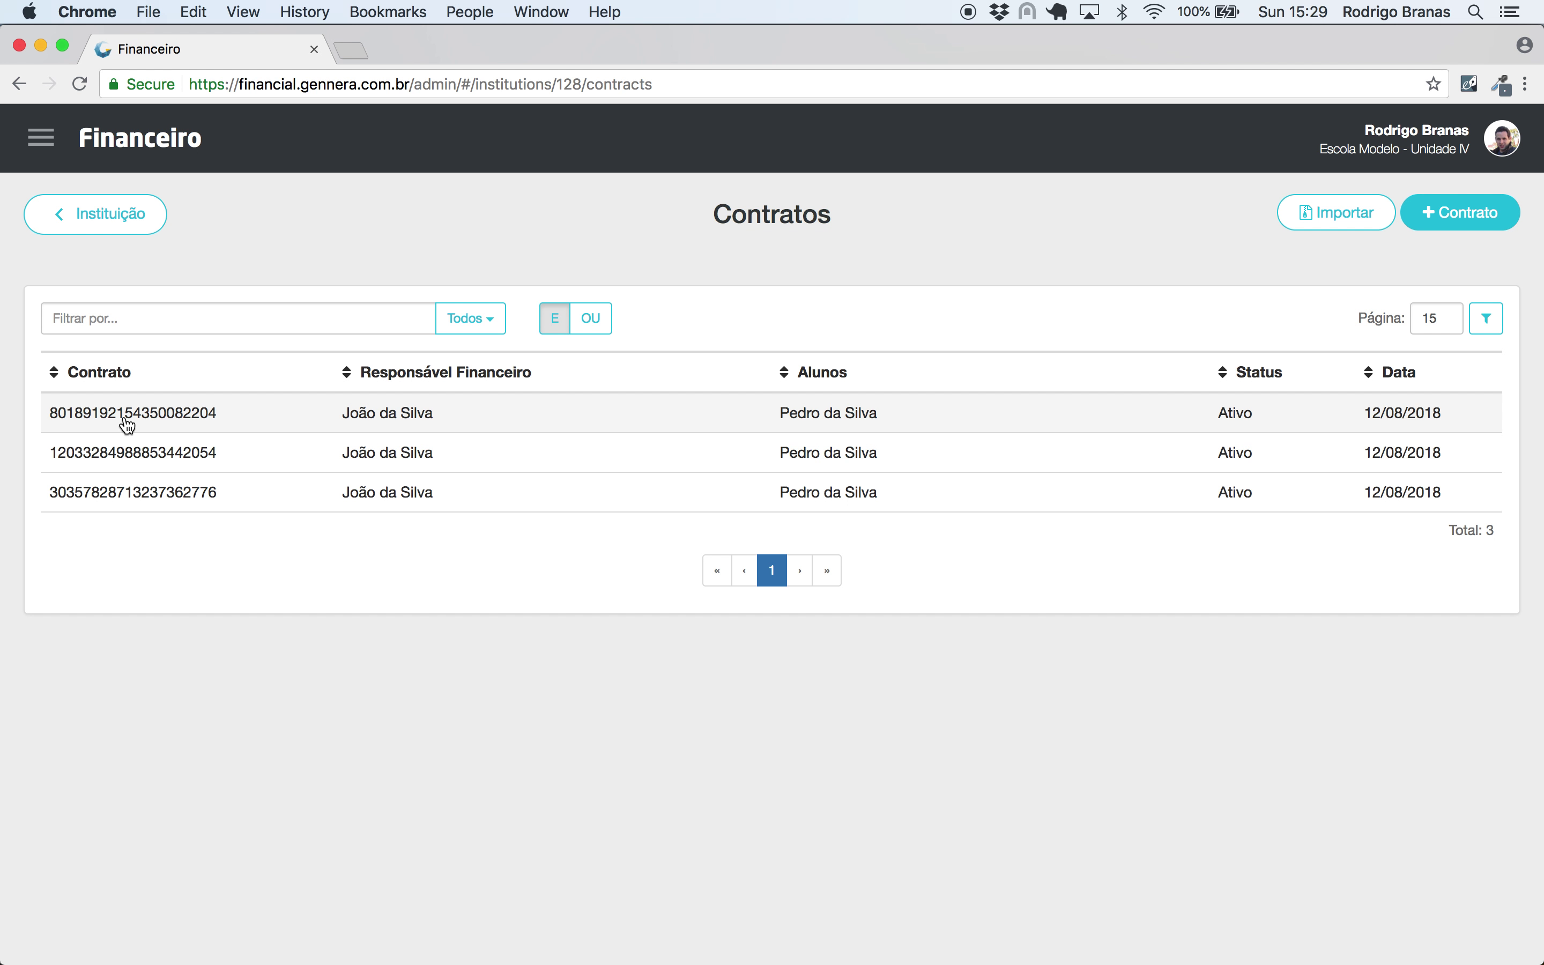
click(1437, 213)
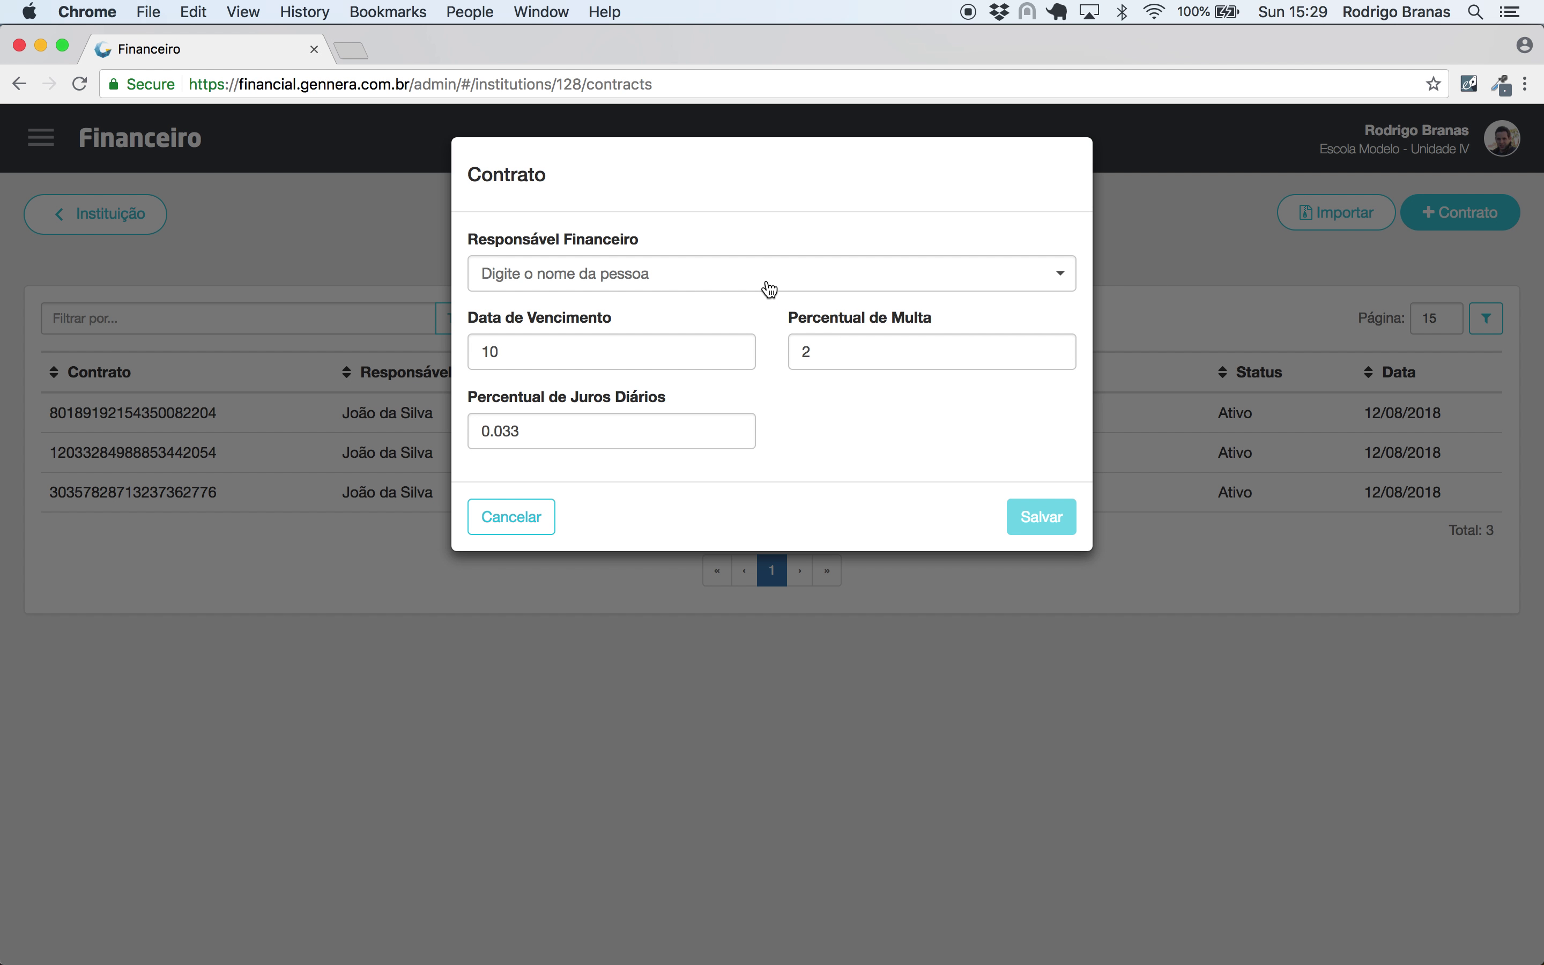
click(765, 276)
text(maria)
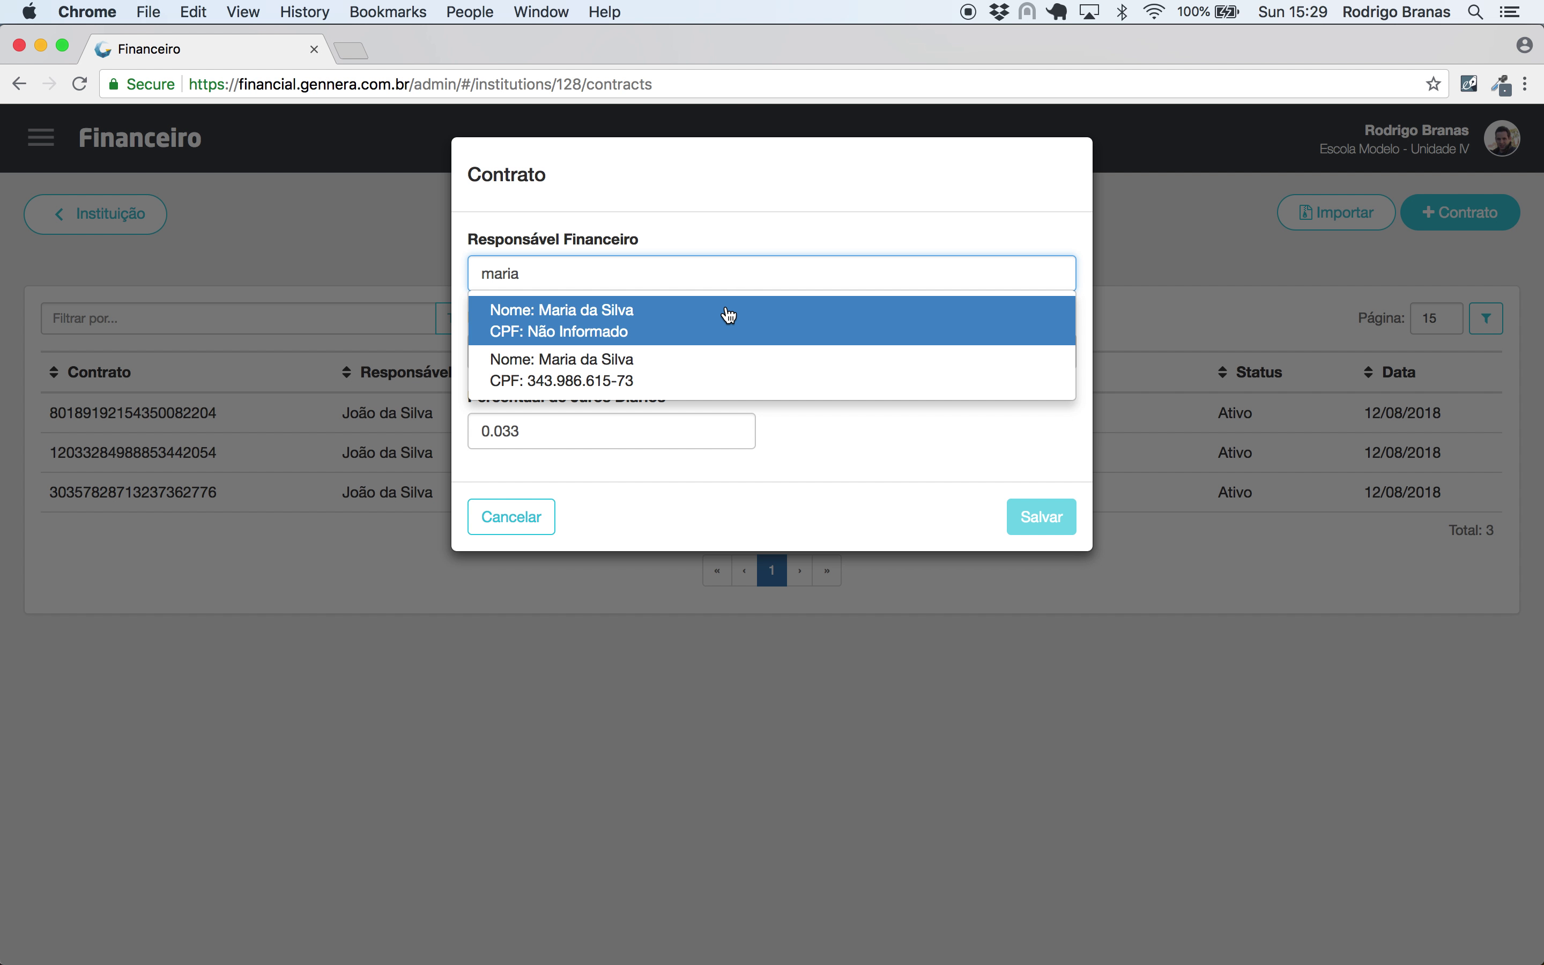
click(711, 369)
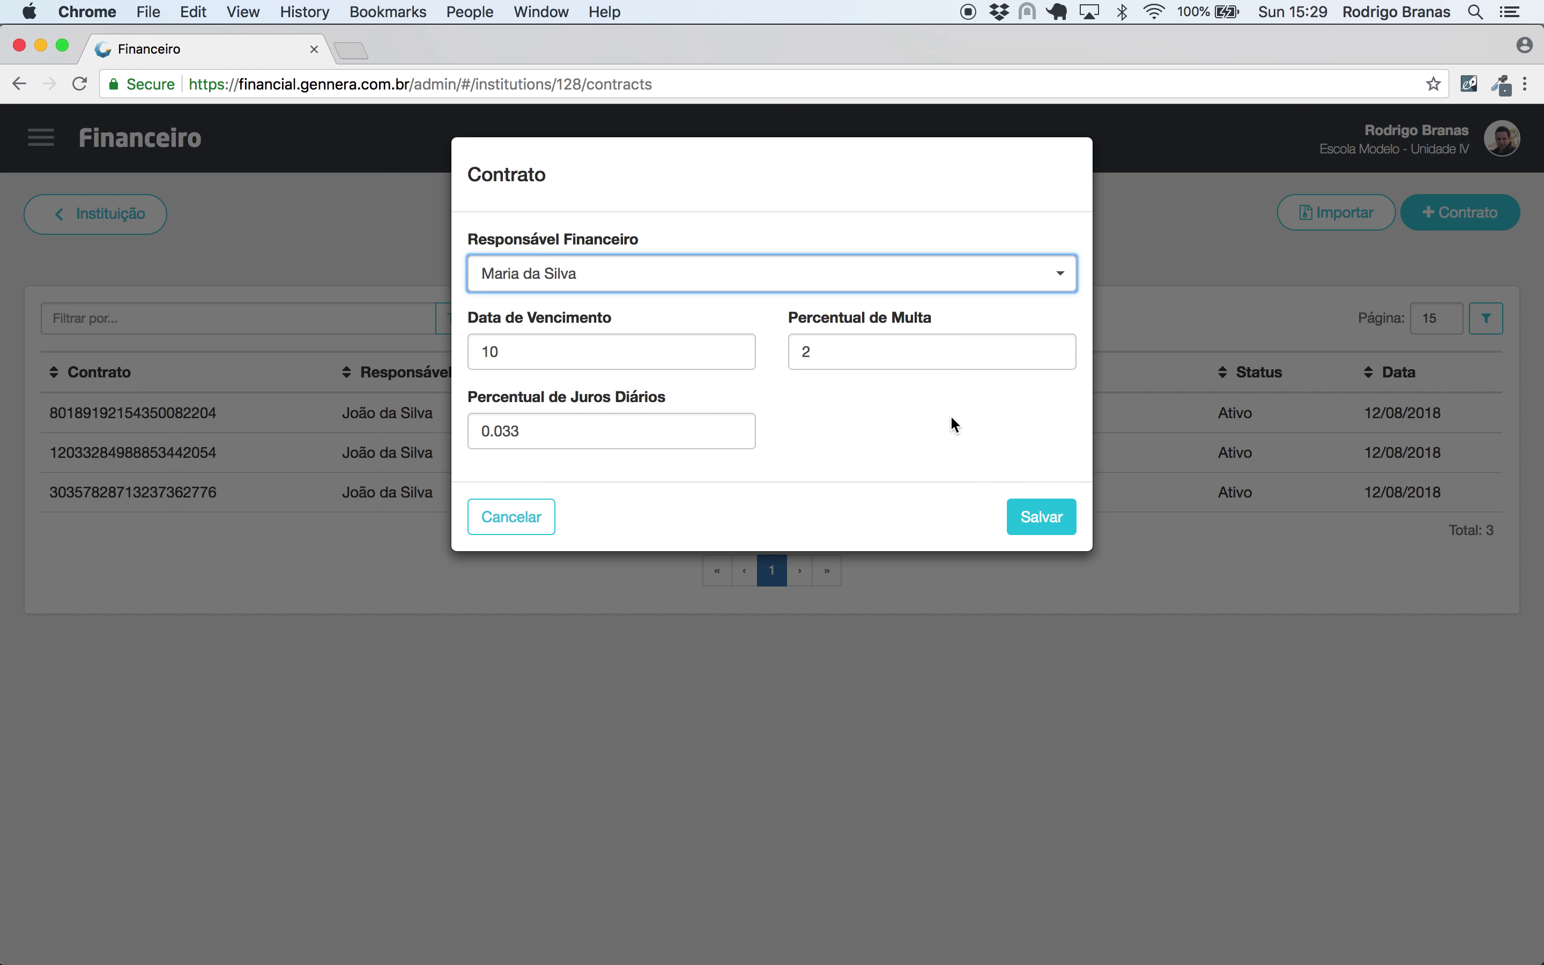
click(1047, 517)
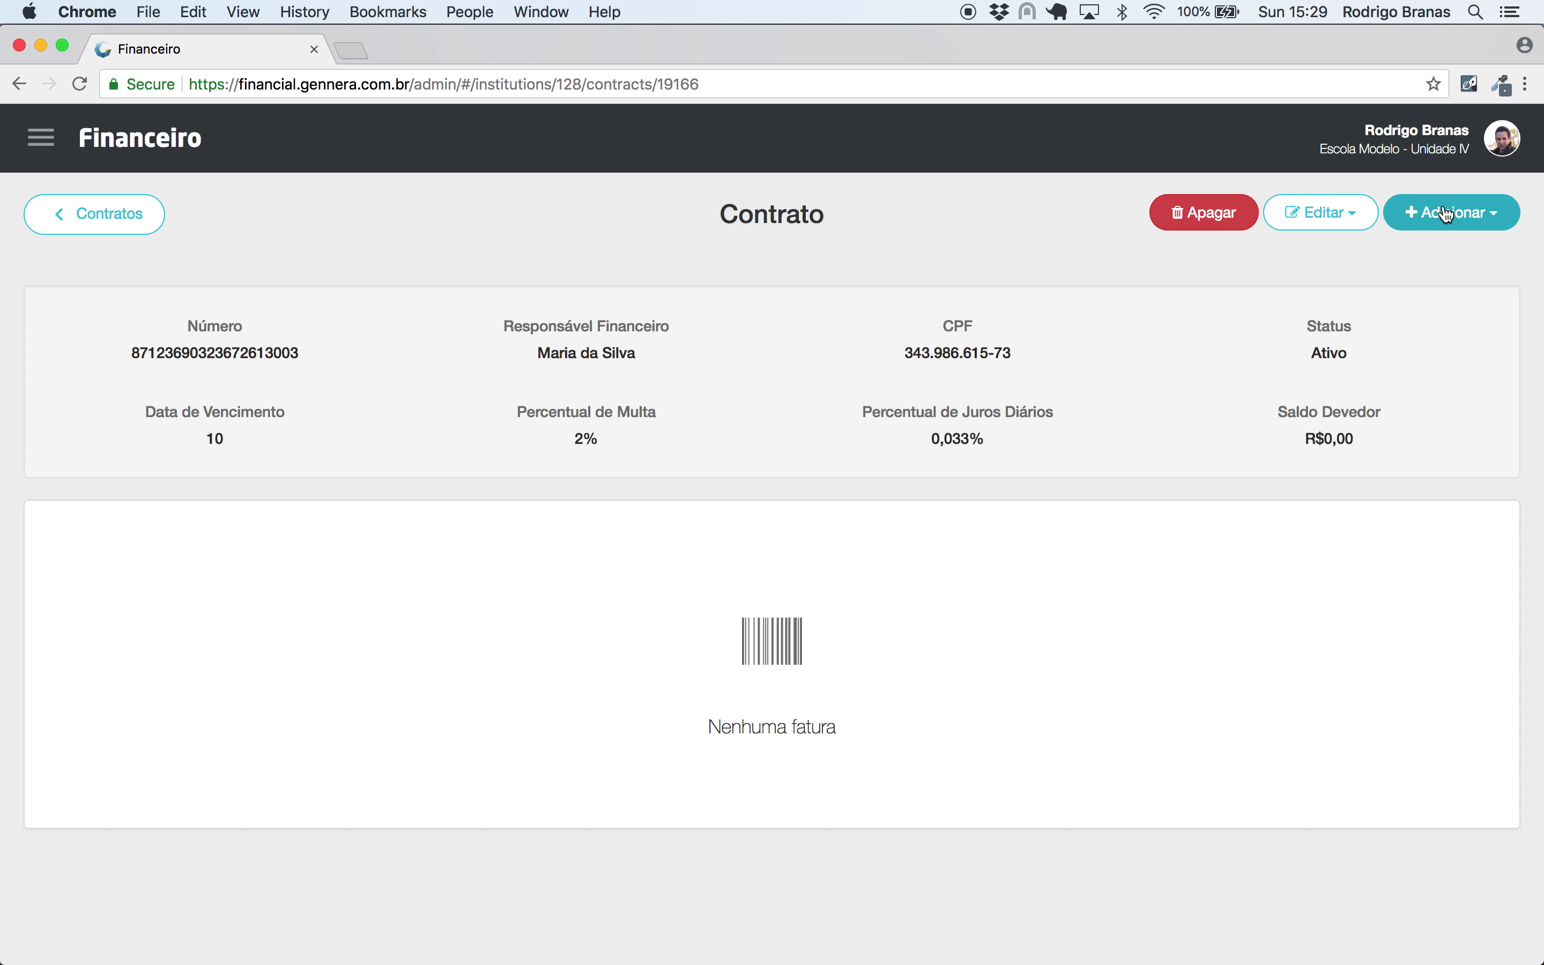
click(1454, 212)
- Start a 'Parte do pagamento' fund of R$9.000,00 split into 12 installments
click(1403, 365)
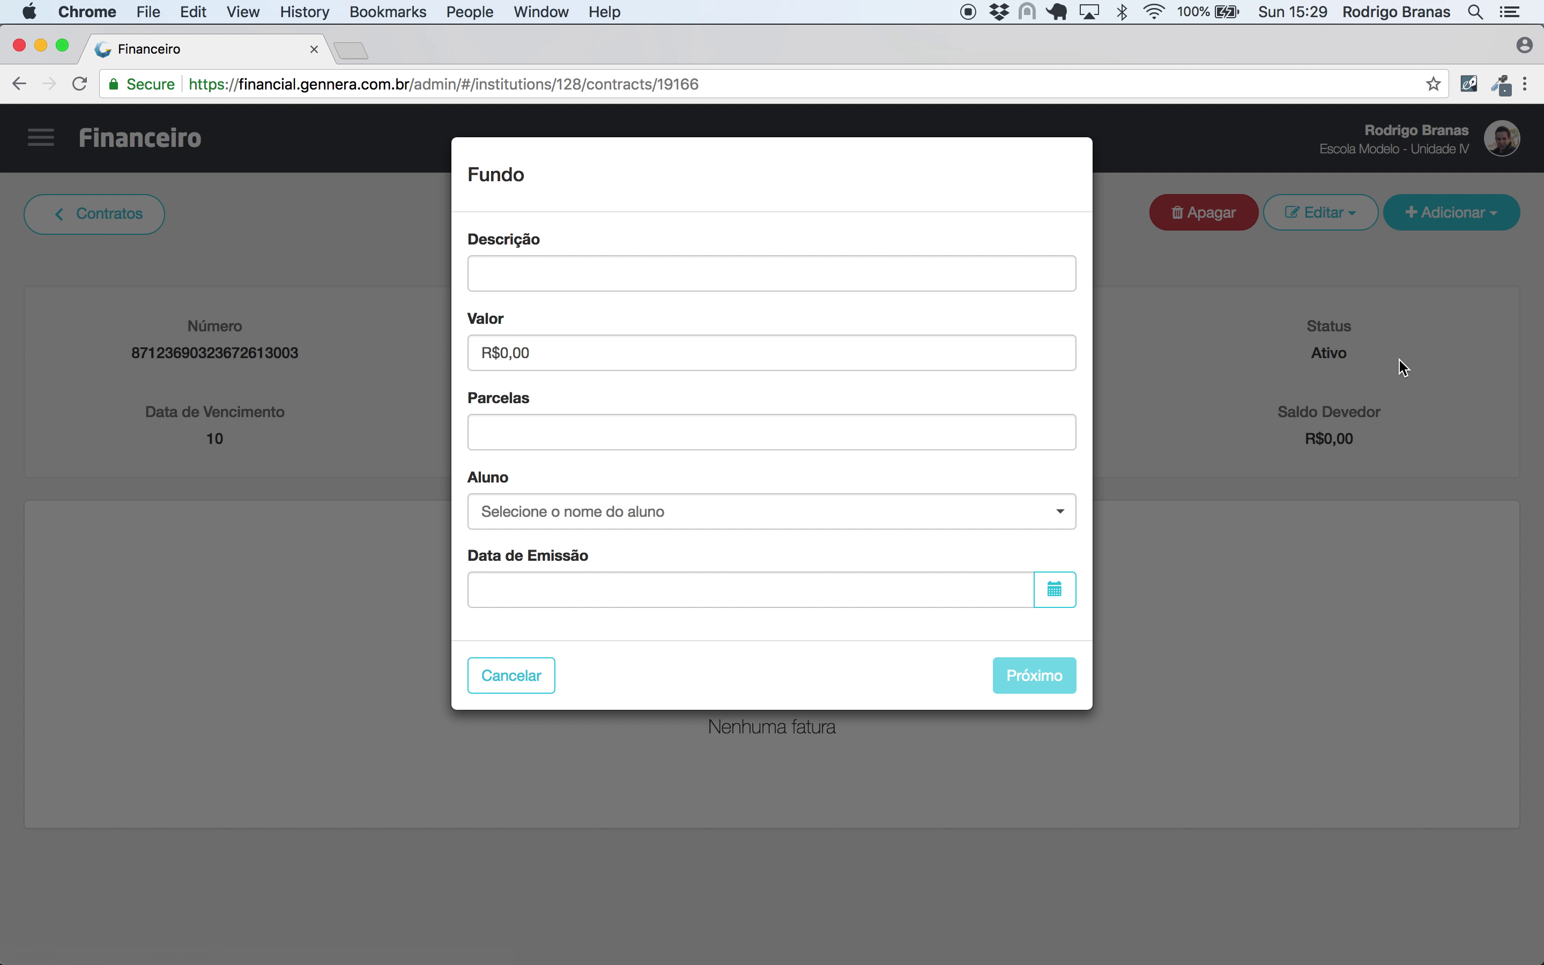
click(709, 262)
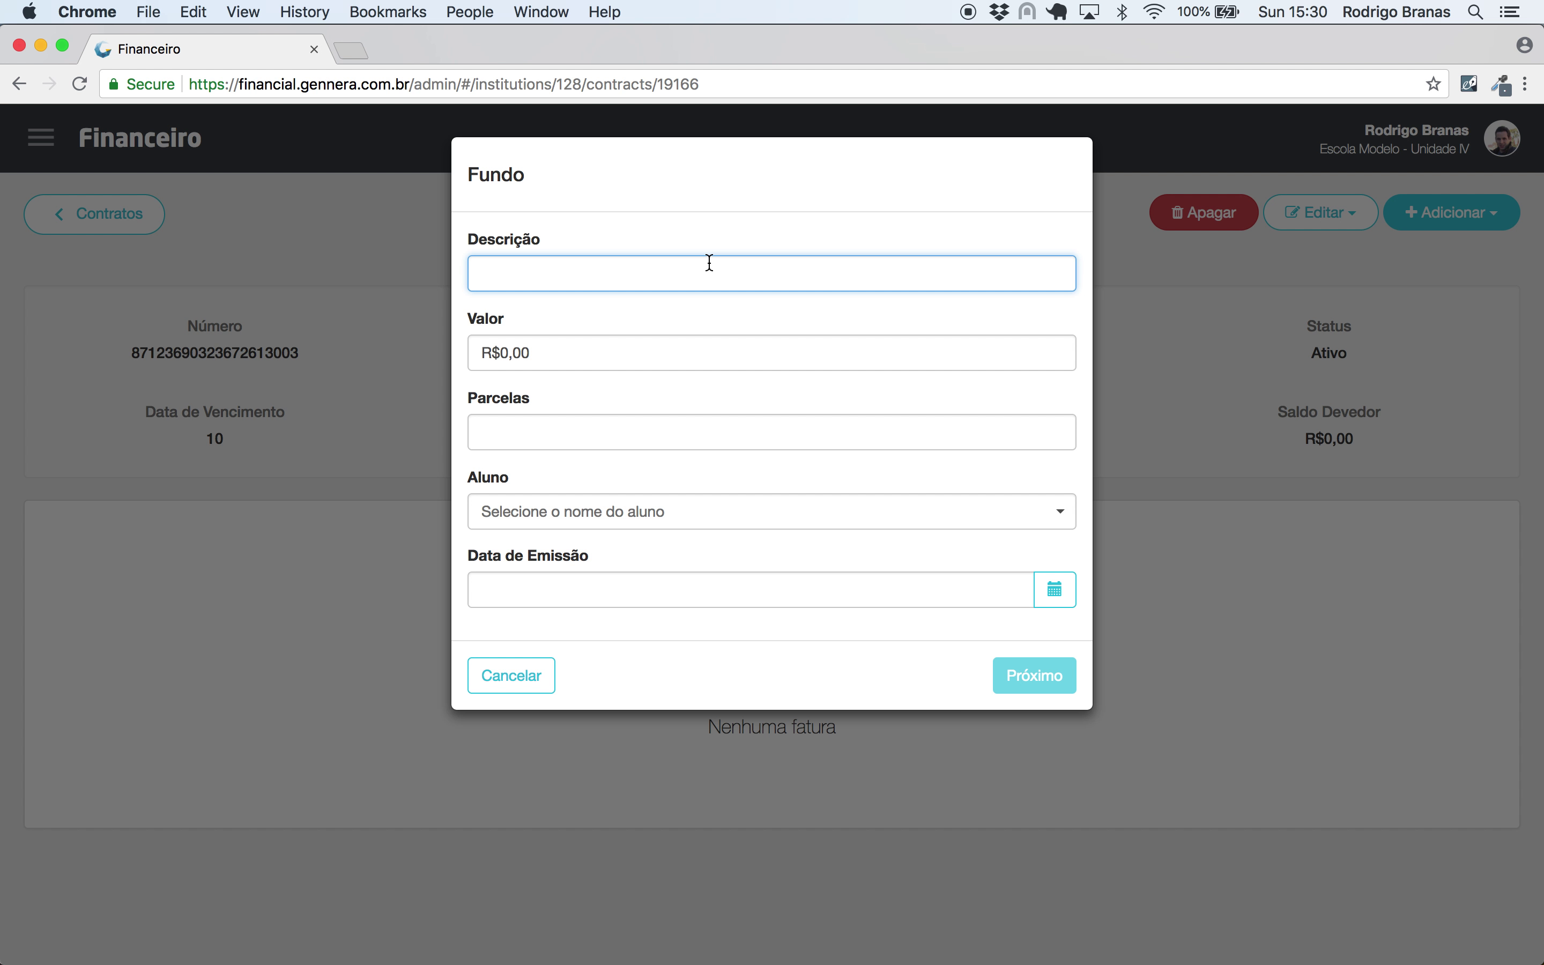
text(Parte do pagamento)
click(635, 345)
text(900000)
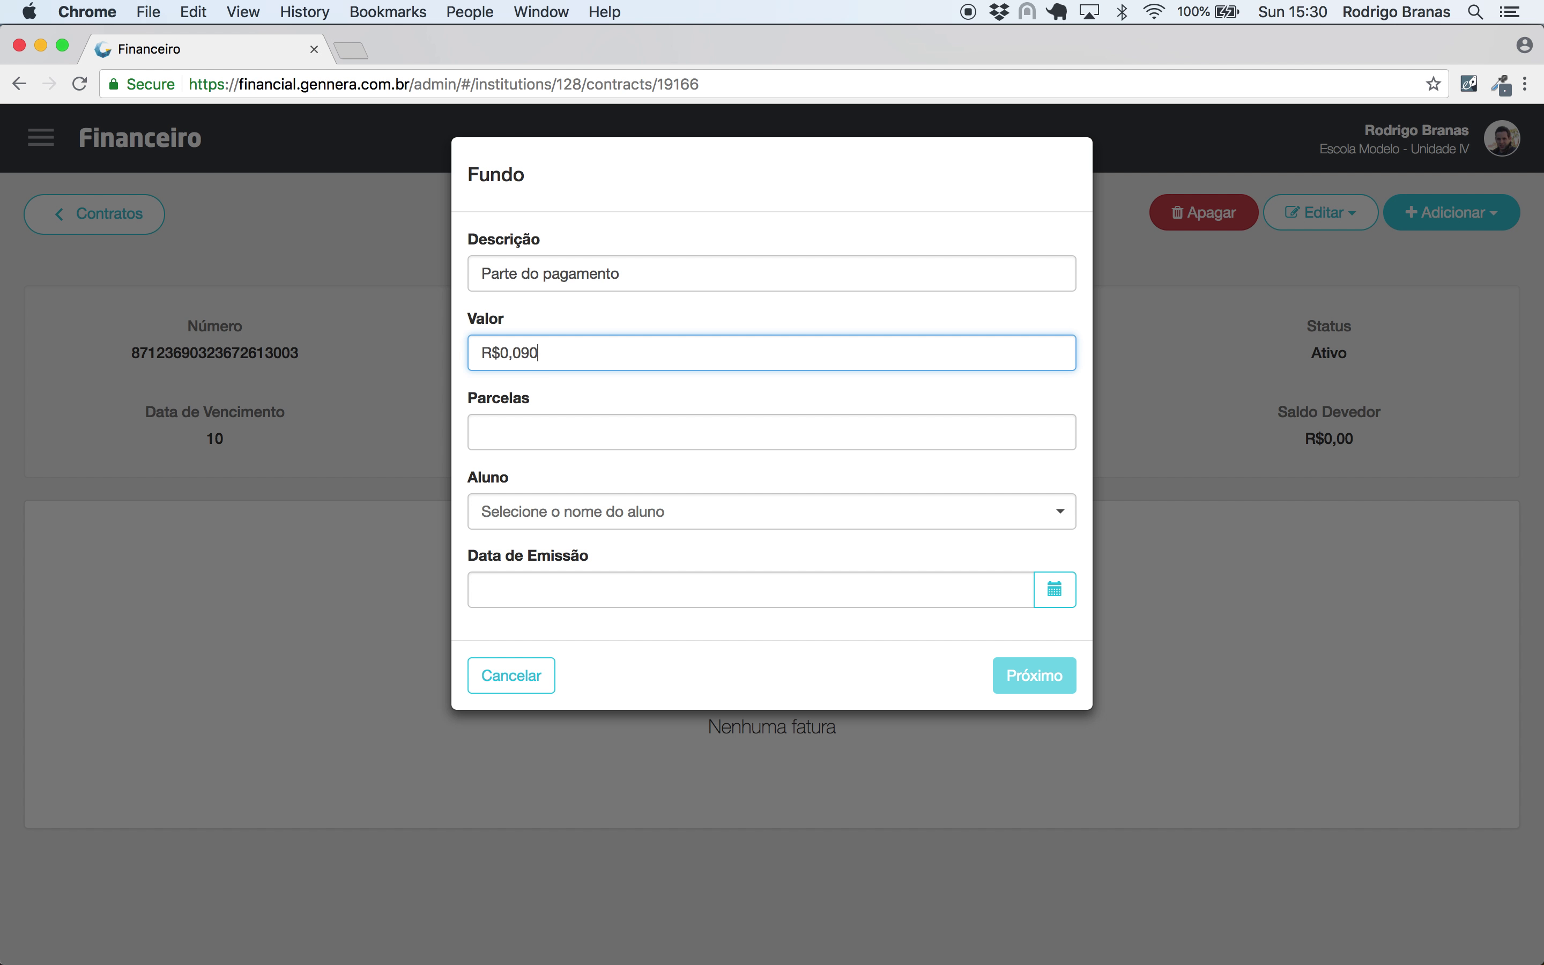
click(578, 431)
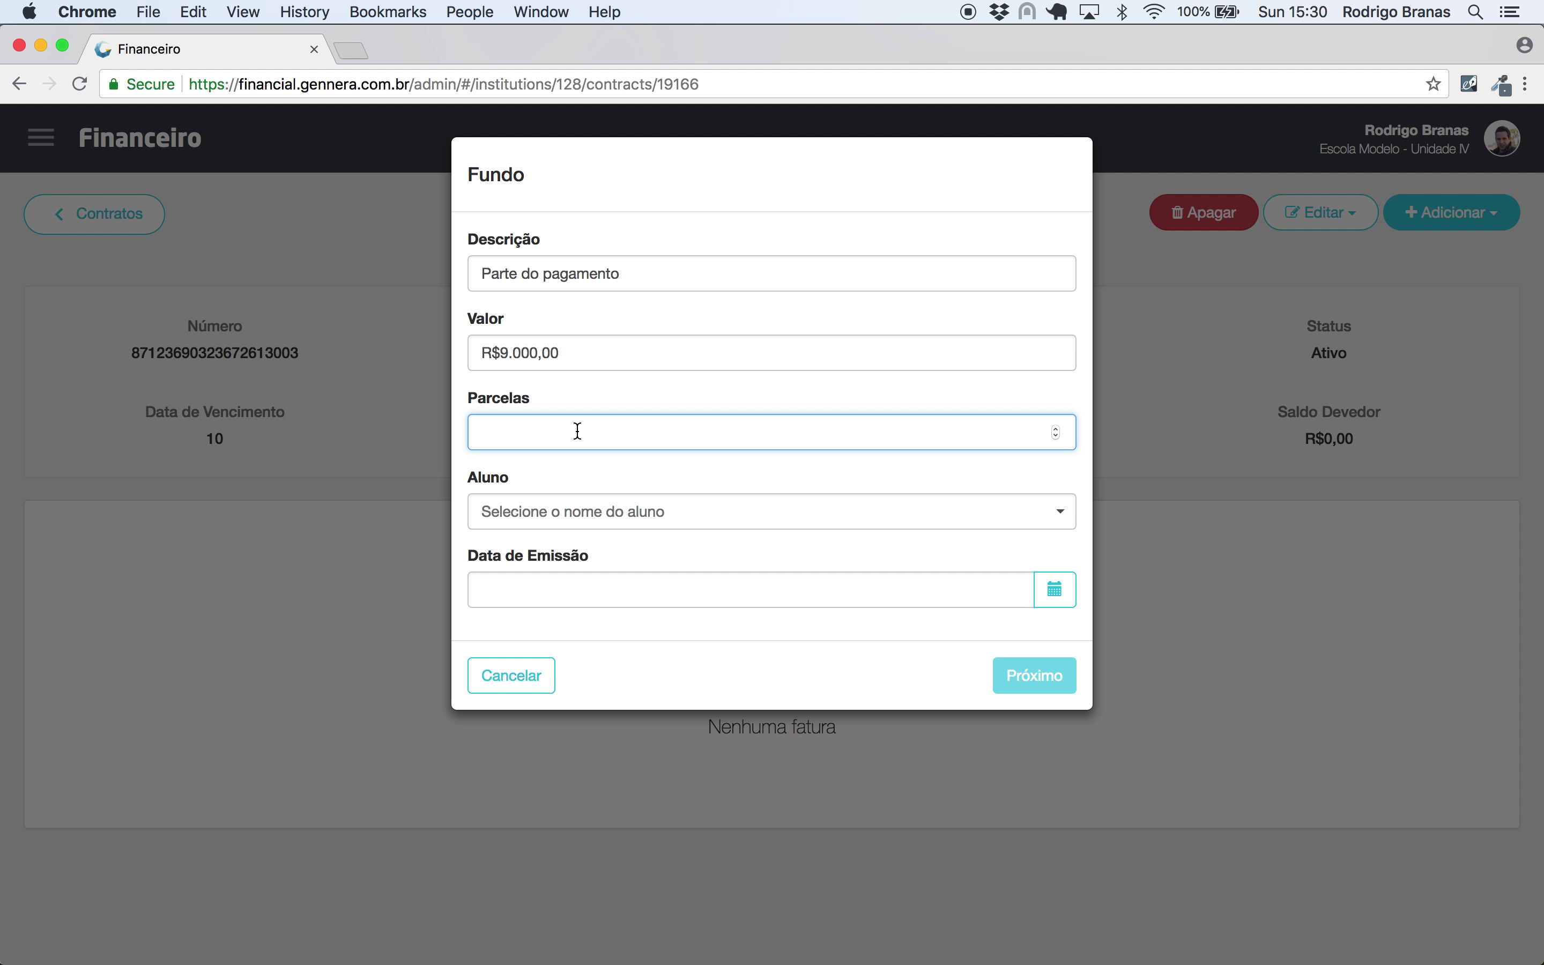
text(12)
- Assign the fund to the student, set issue date 01/01/2019, and save the 12 R$750,00 installments
click(553, 517)
text(joão da)
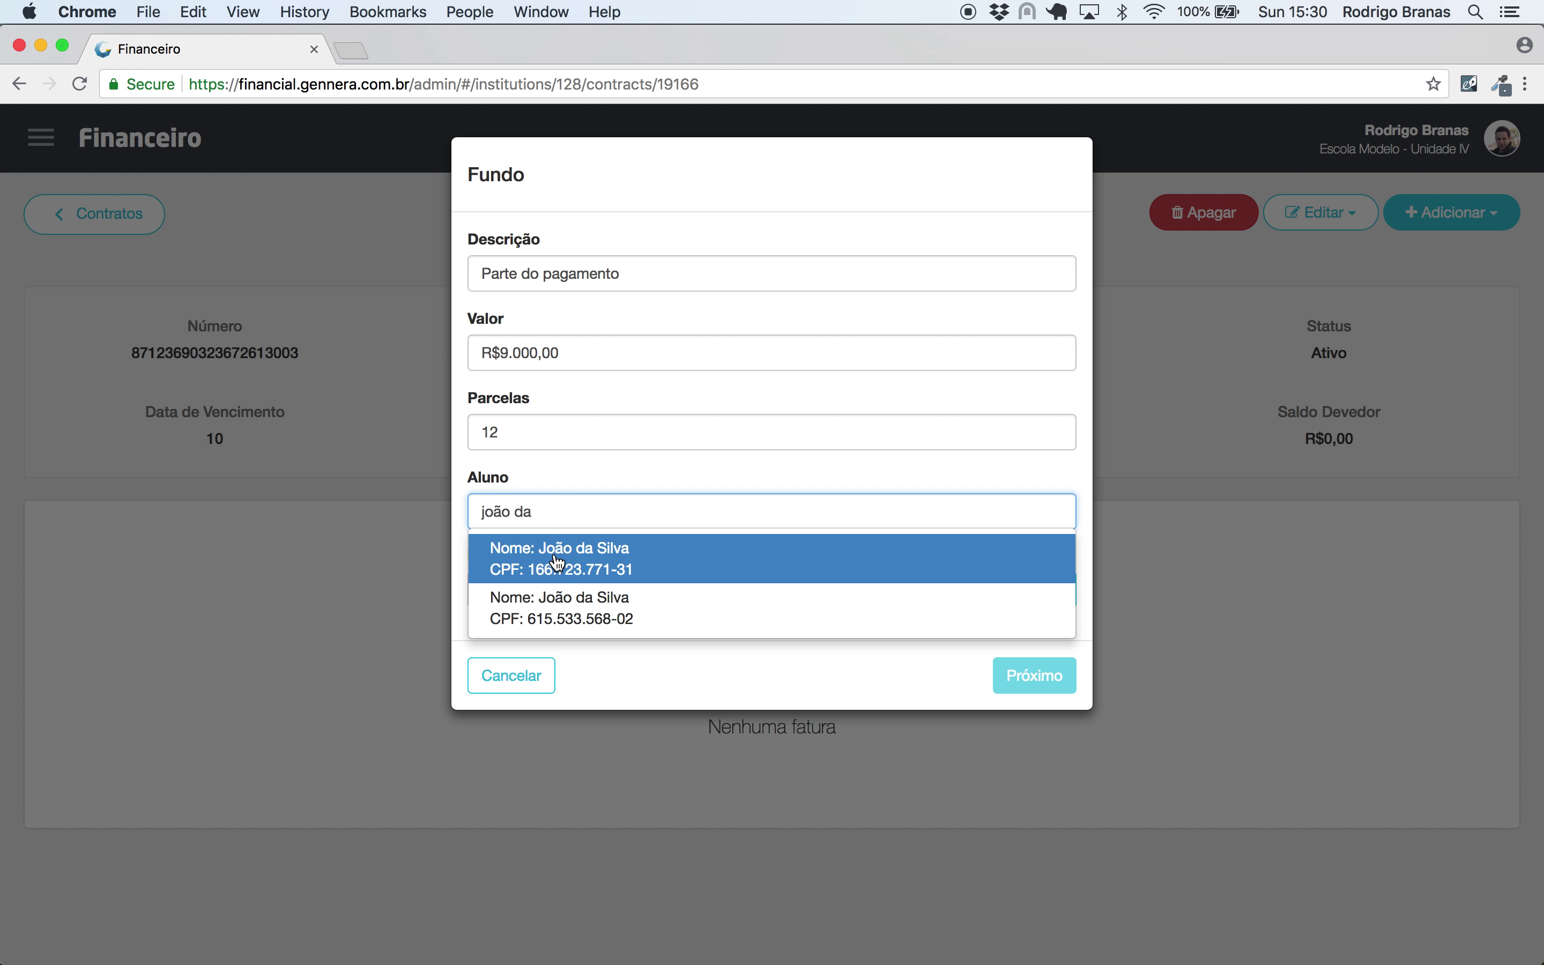
click(555, 562)
click(991, 584)
text(01/01/2019)
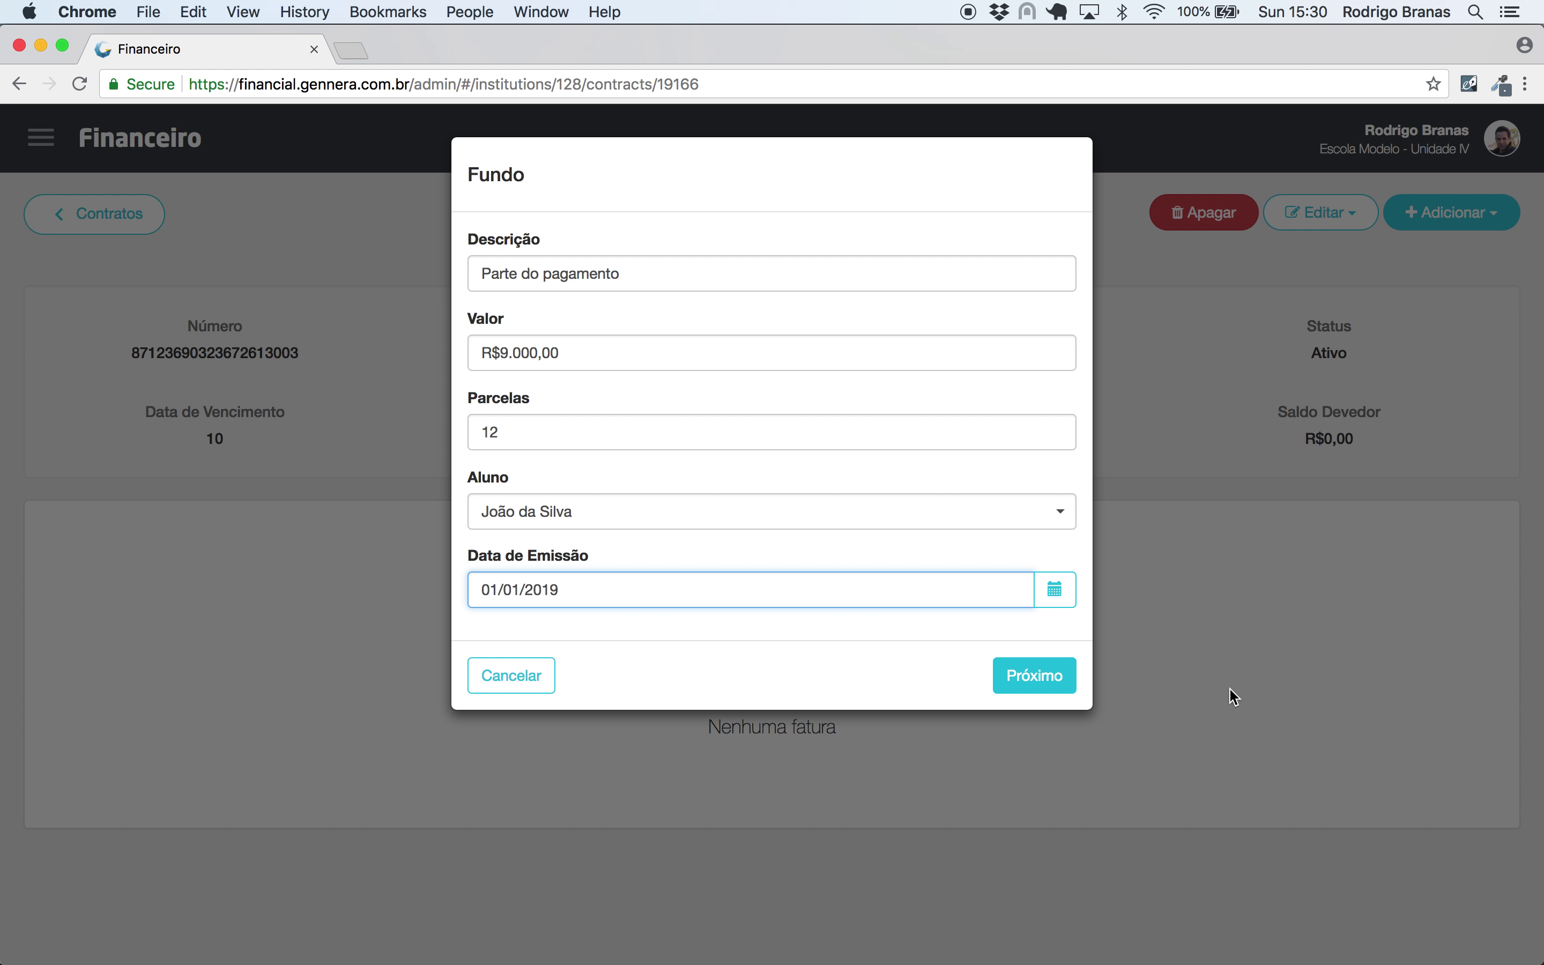
click(1050, 675)
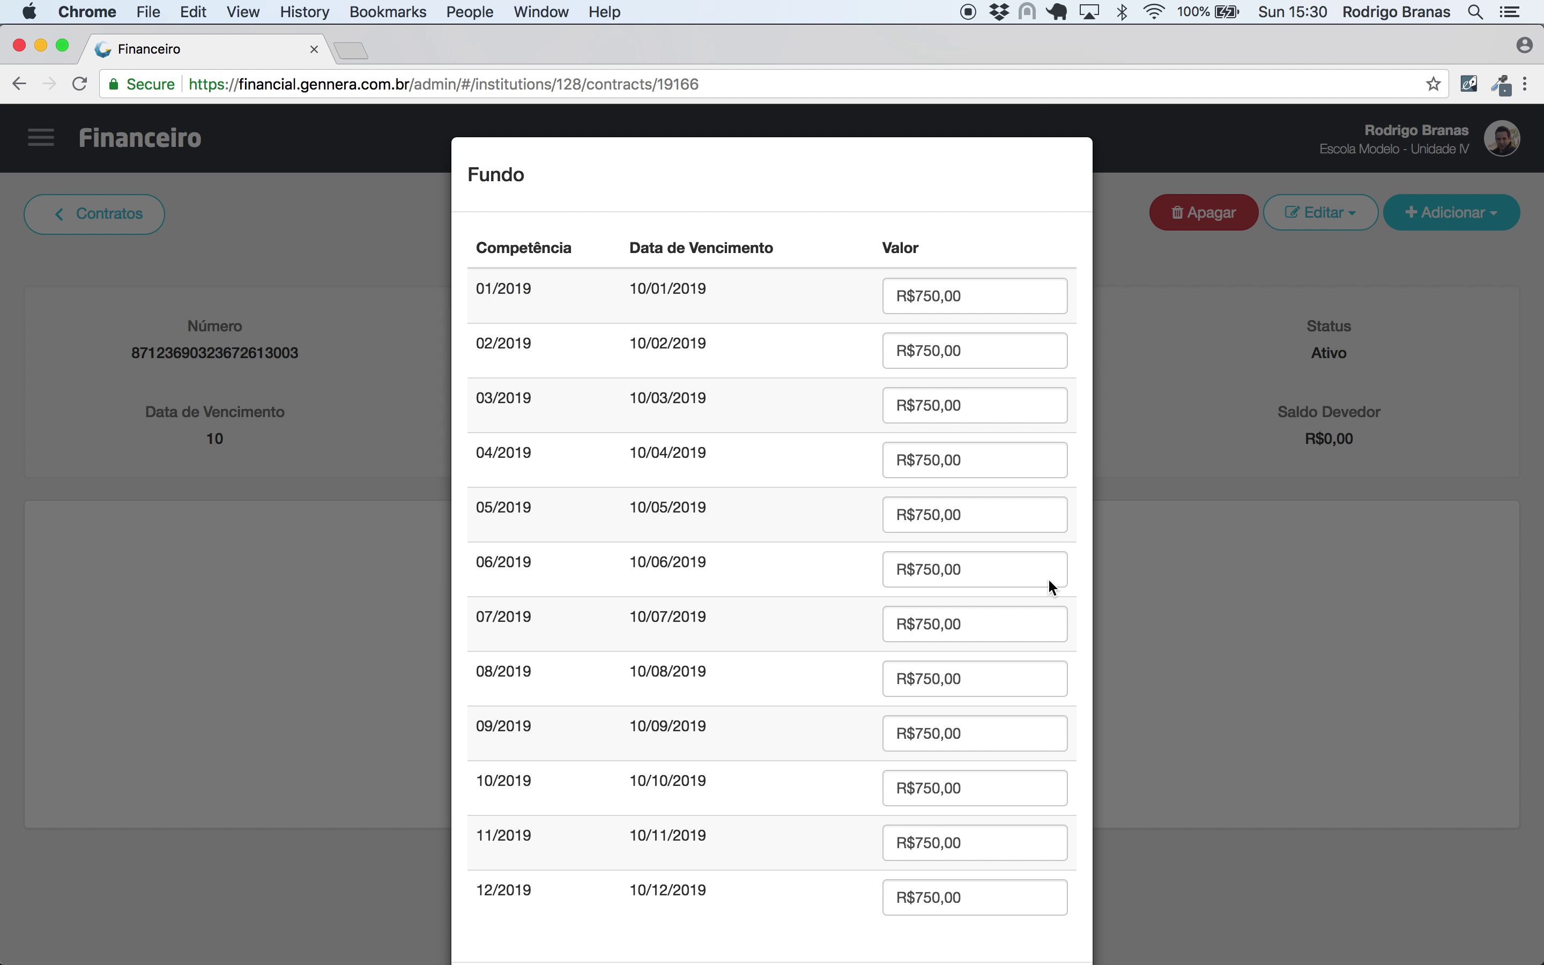
scroll(951, 355, down, 3)
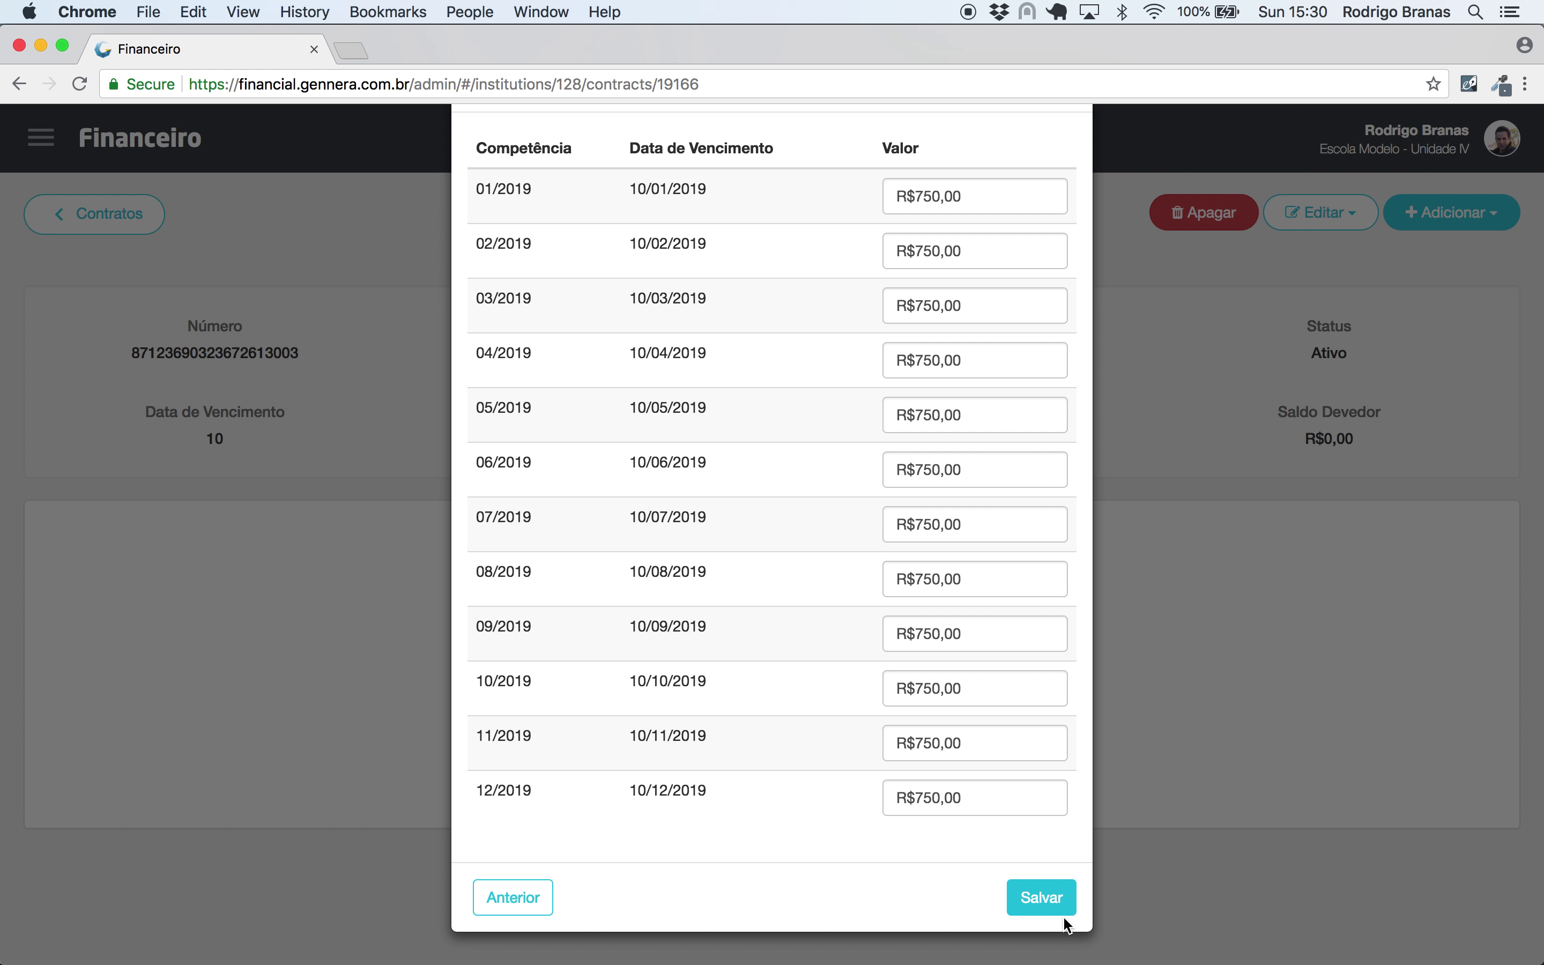
click(1062, 913)
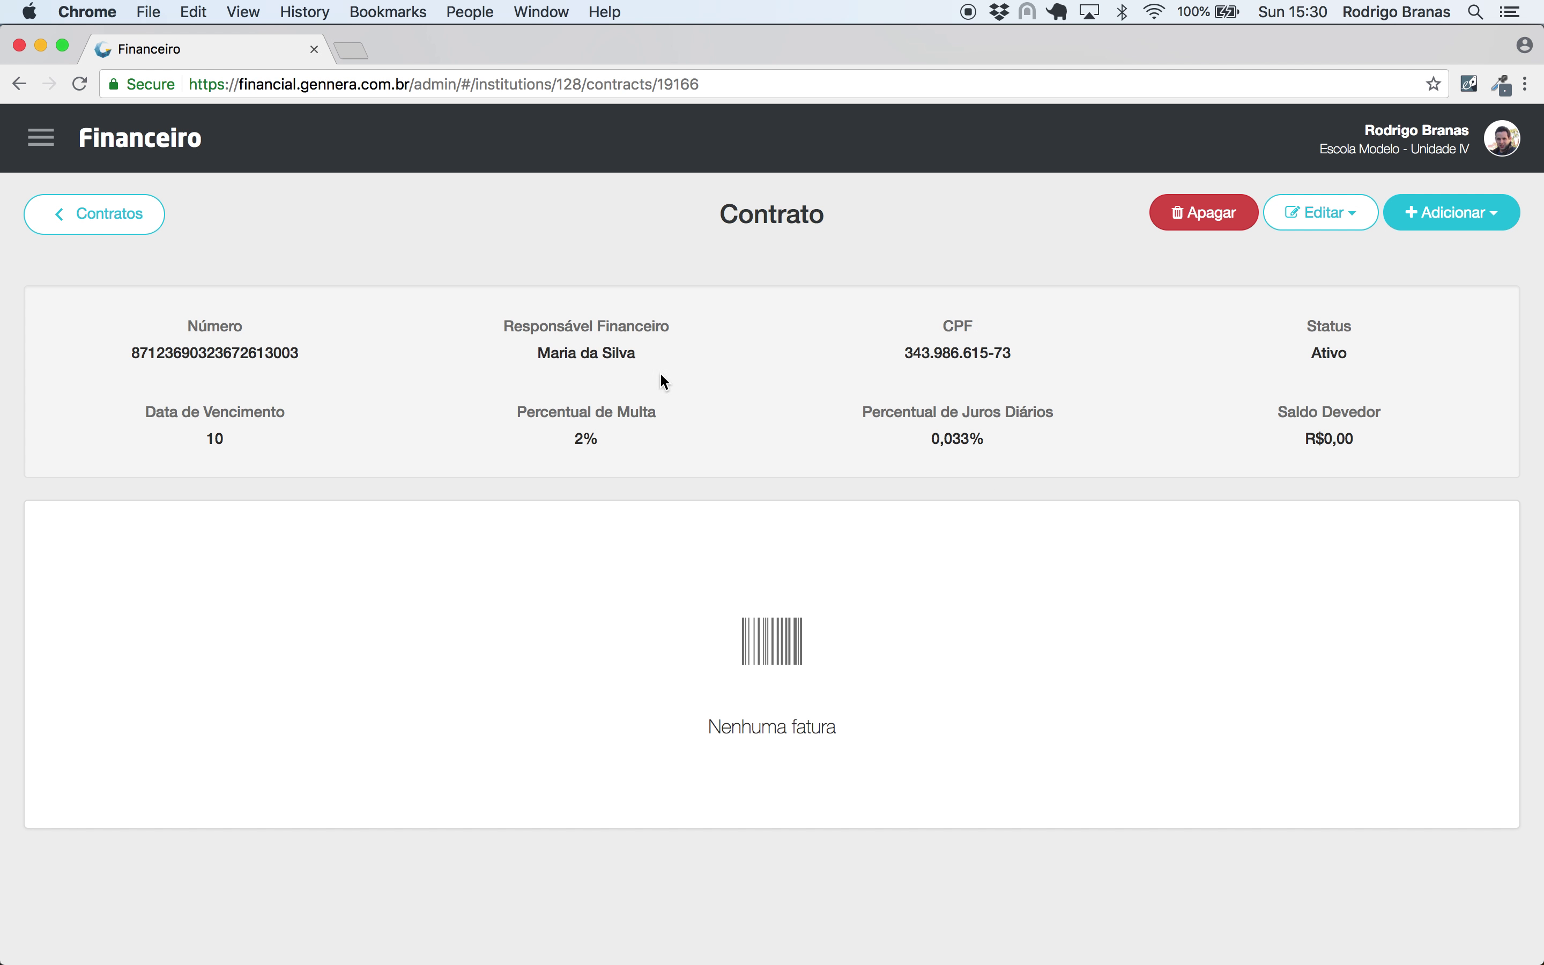
drag(675, 354, 516, 359)
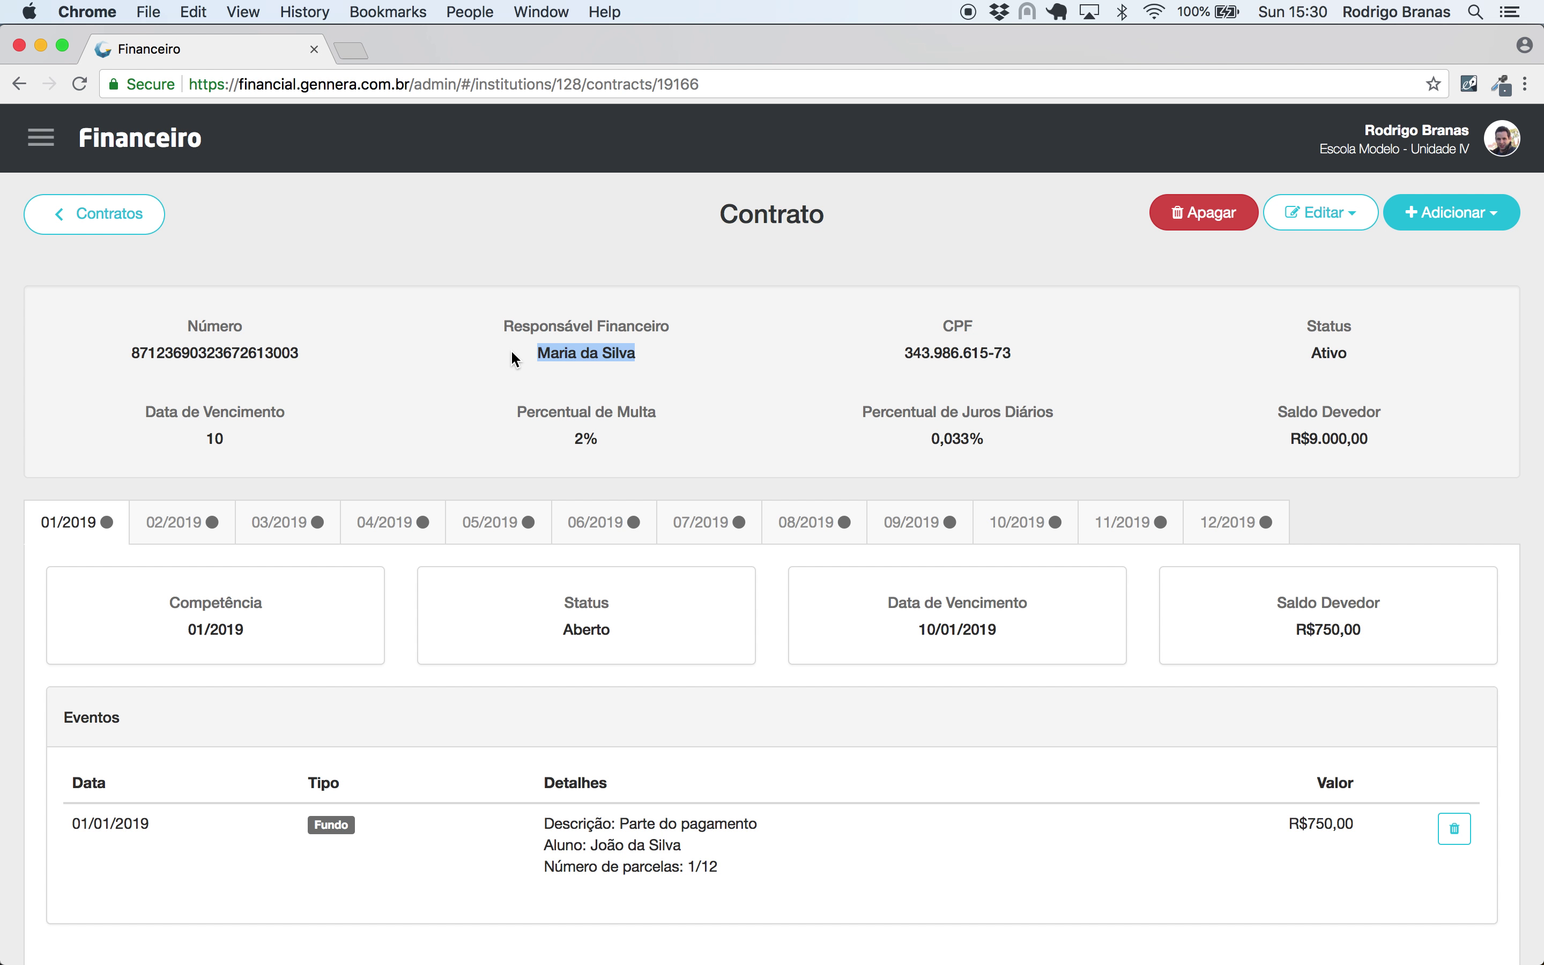
click(672, 351)
drag(1379, 442, 1265, 447)
click(1213, 429)
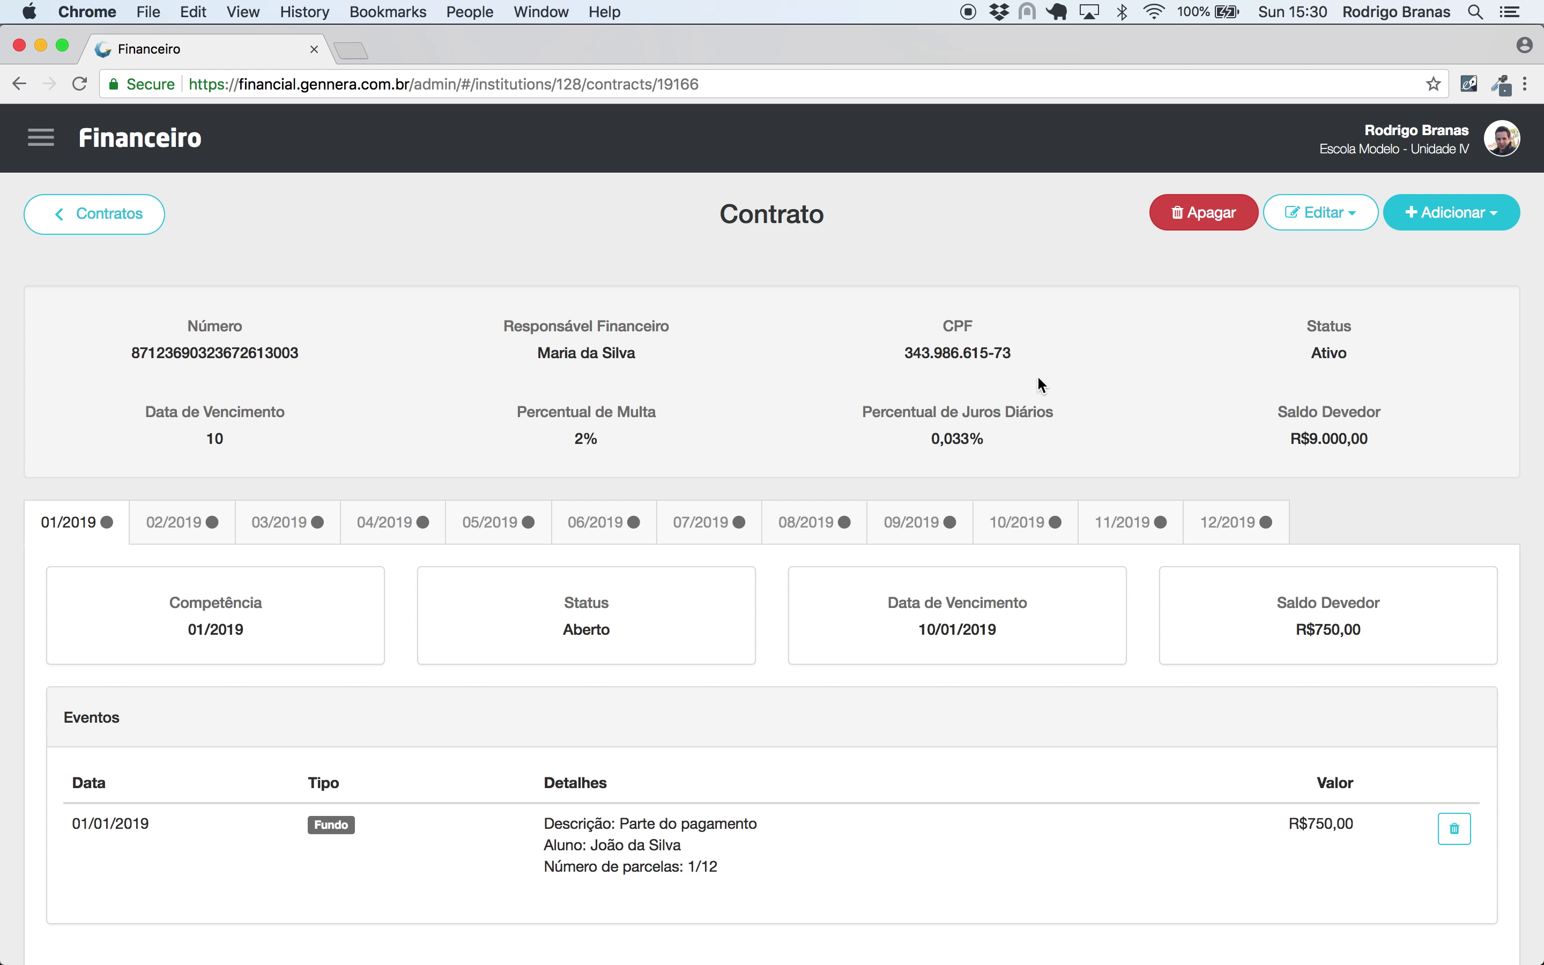
click(148, 214)
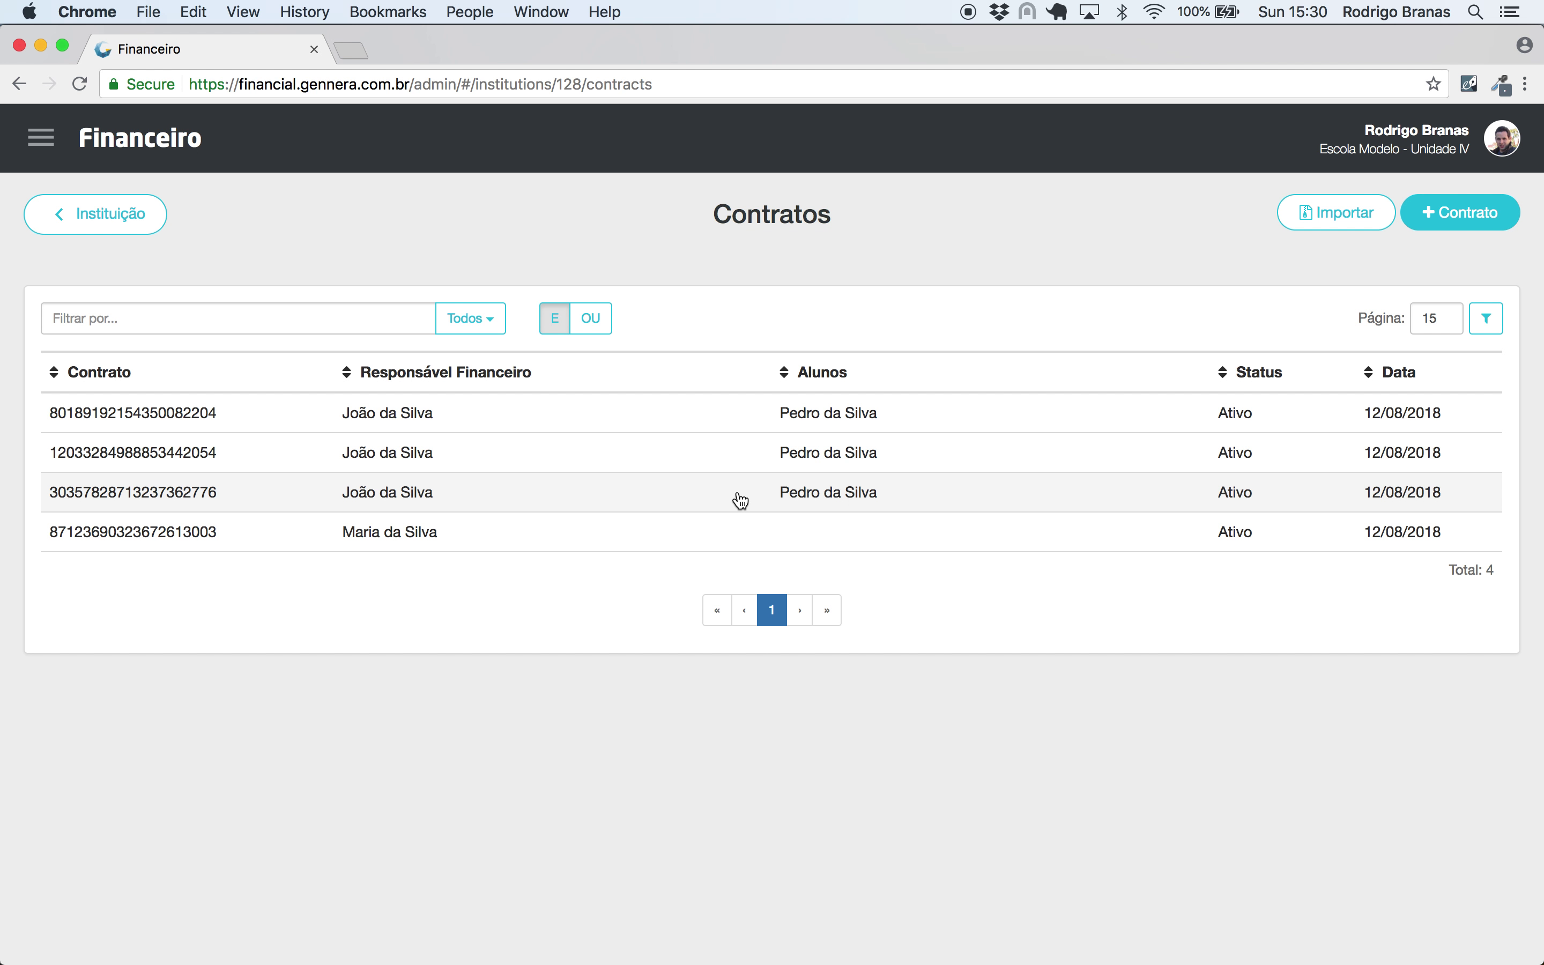
click(732, 542)
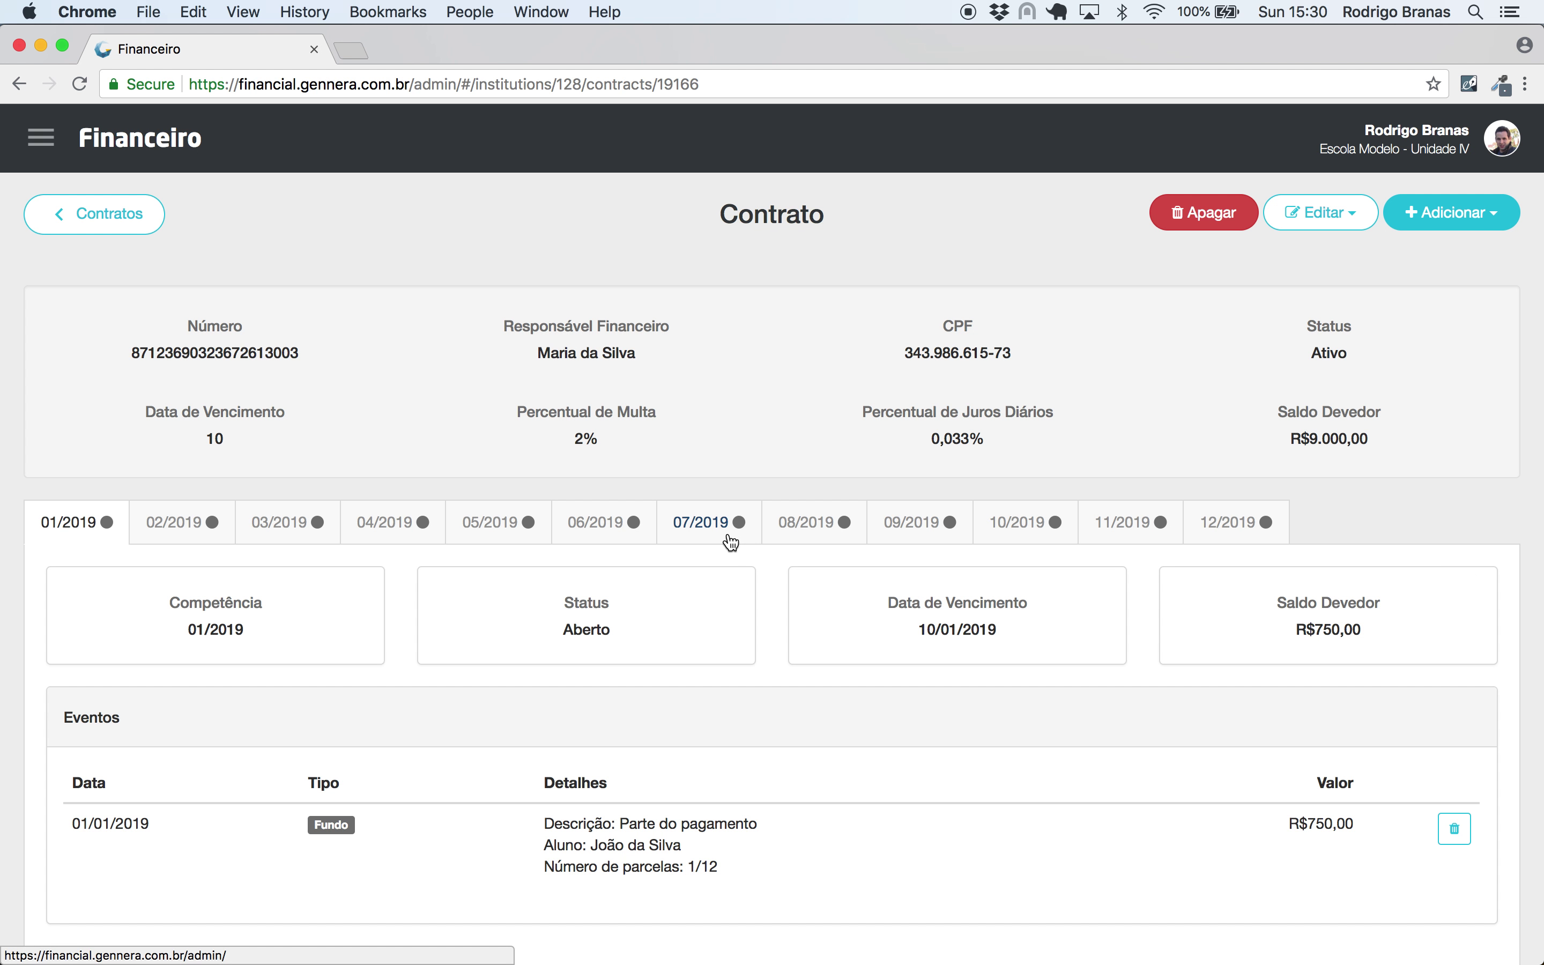
scroll(731, 542, down, 1)
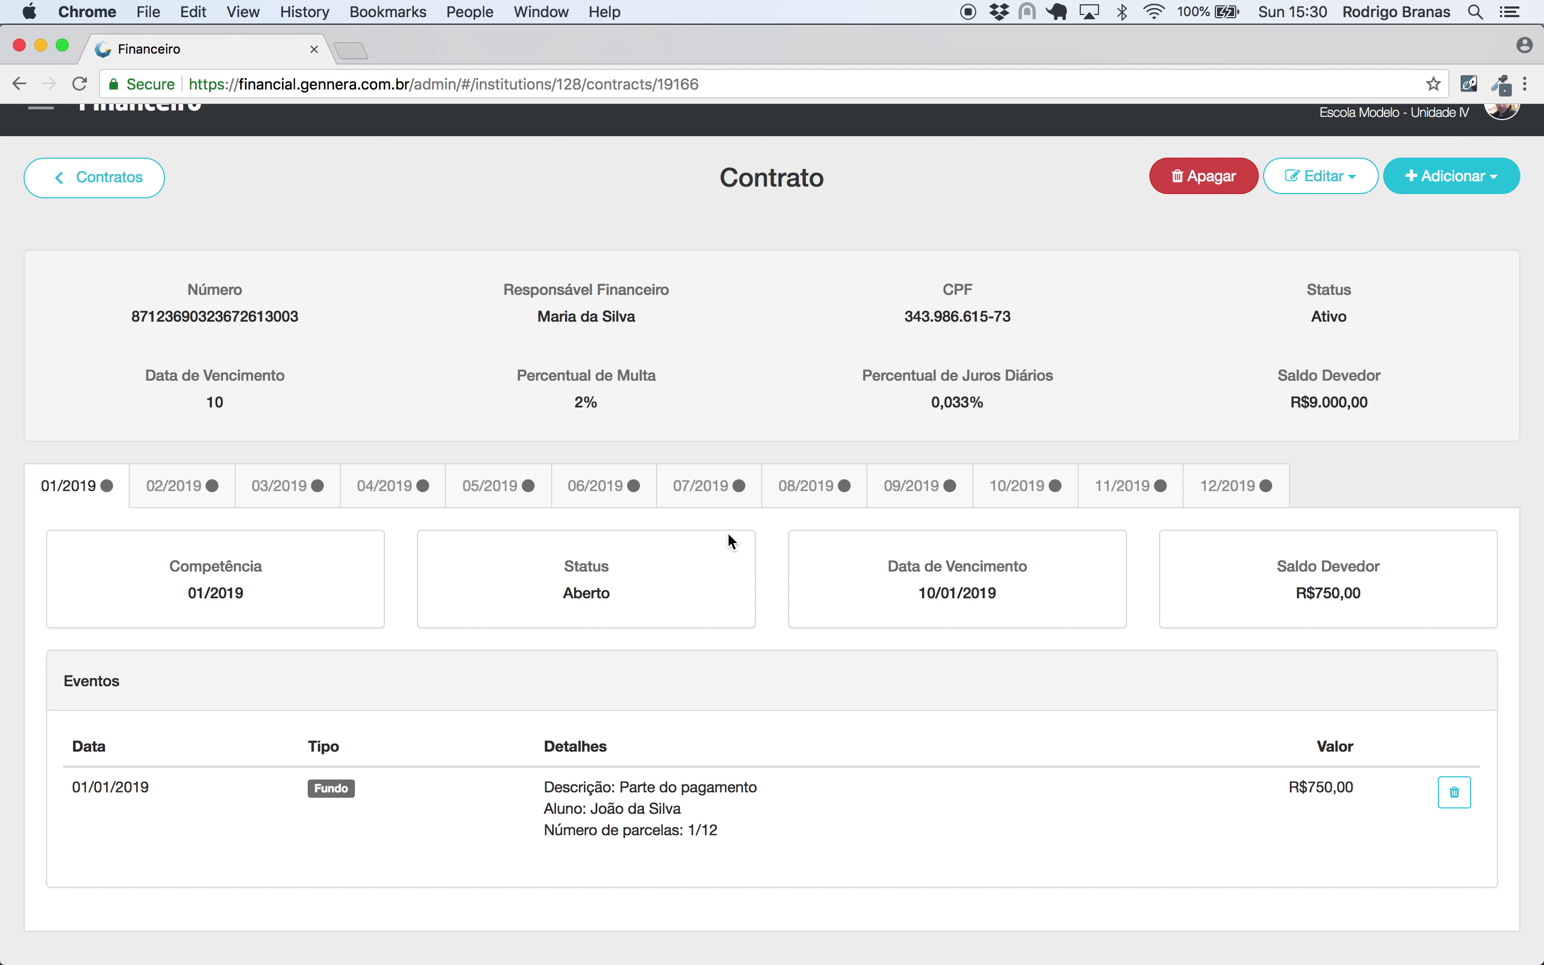
- Delete the existing fund and start a new Fundo for a different student
click(1454, 795)
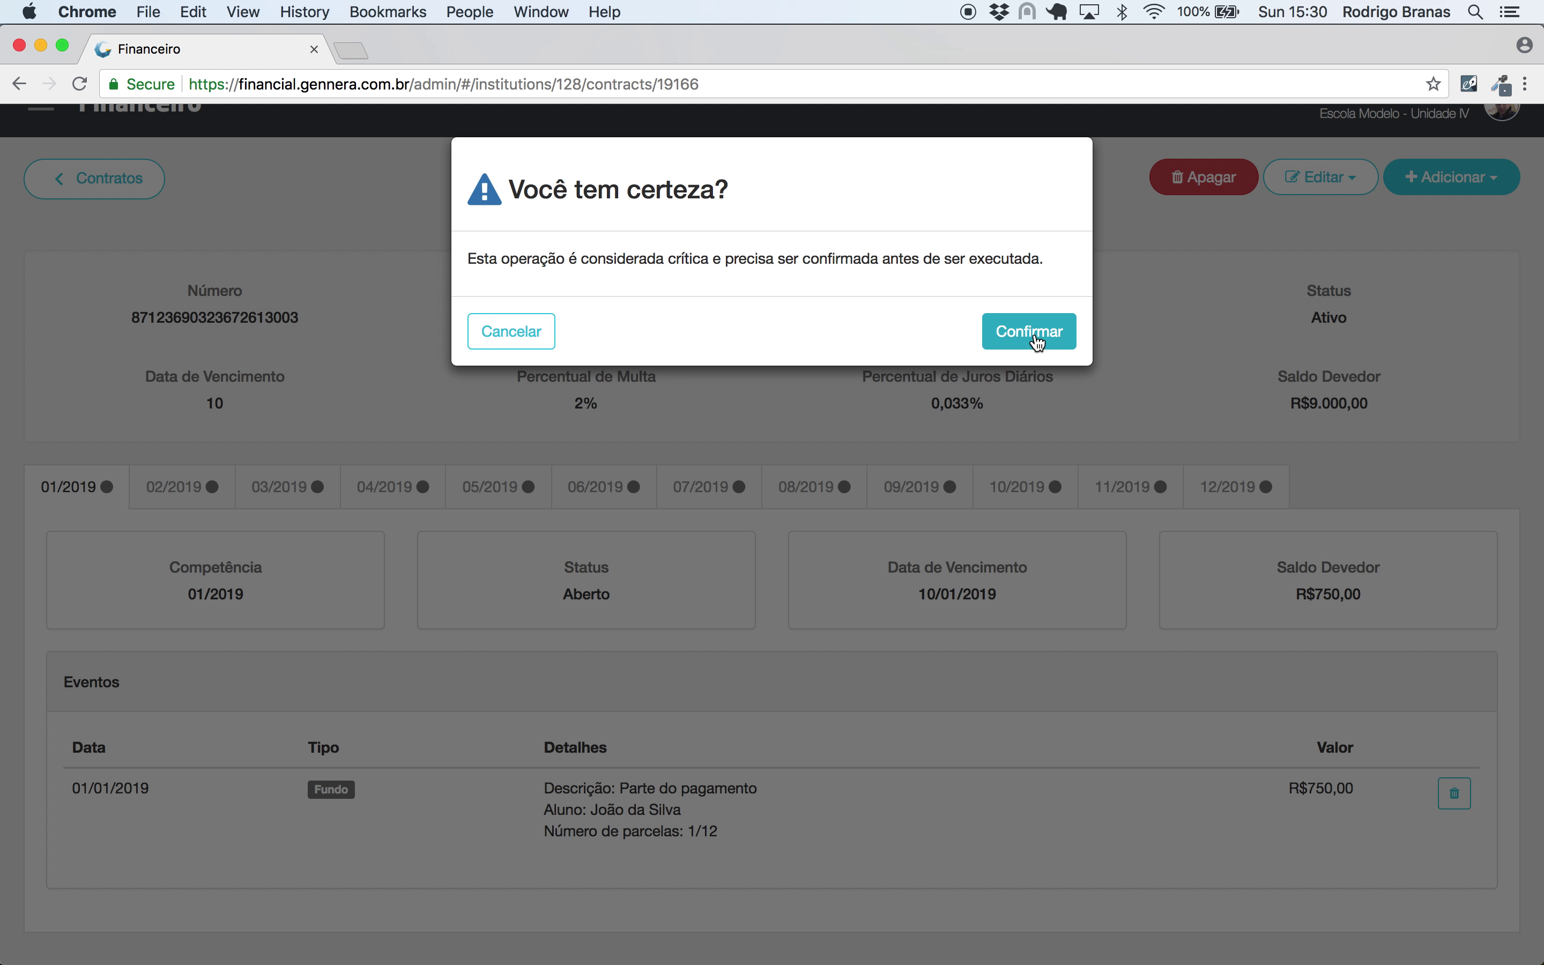
click(1030, 332)
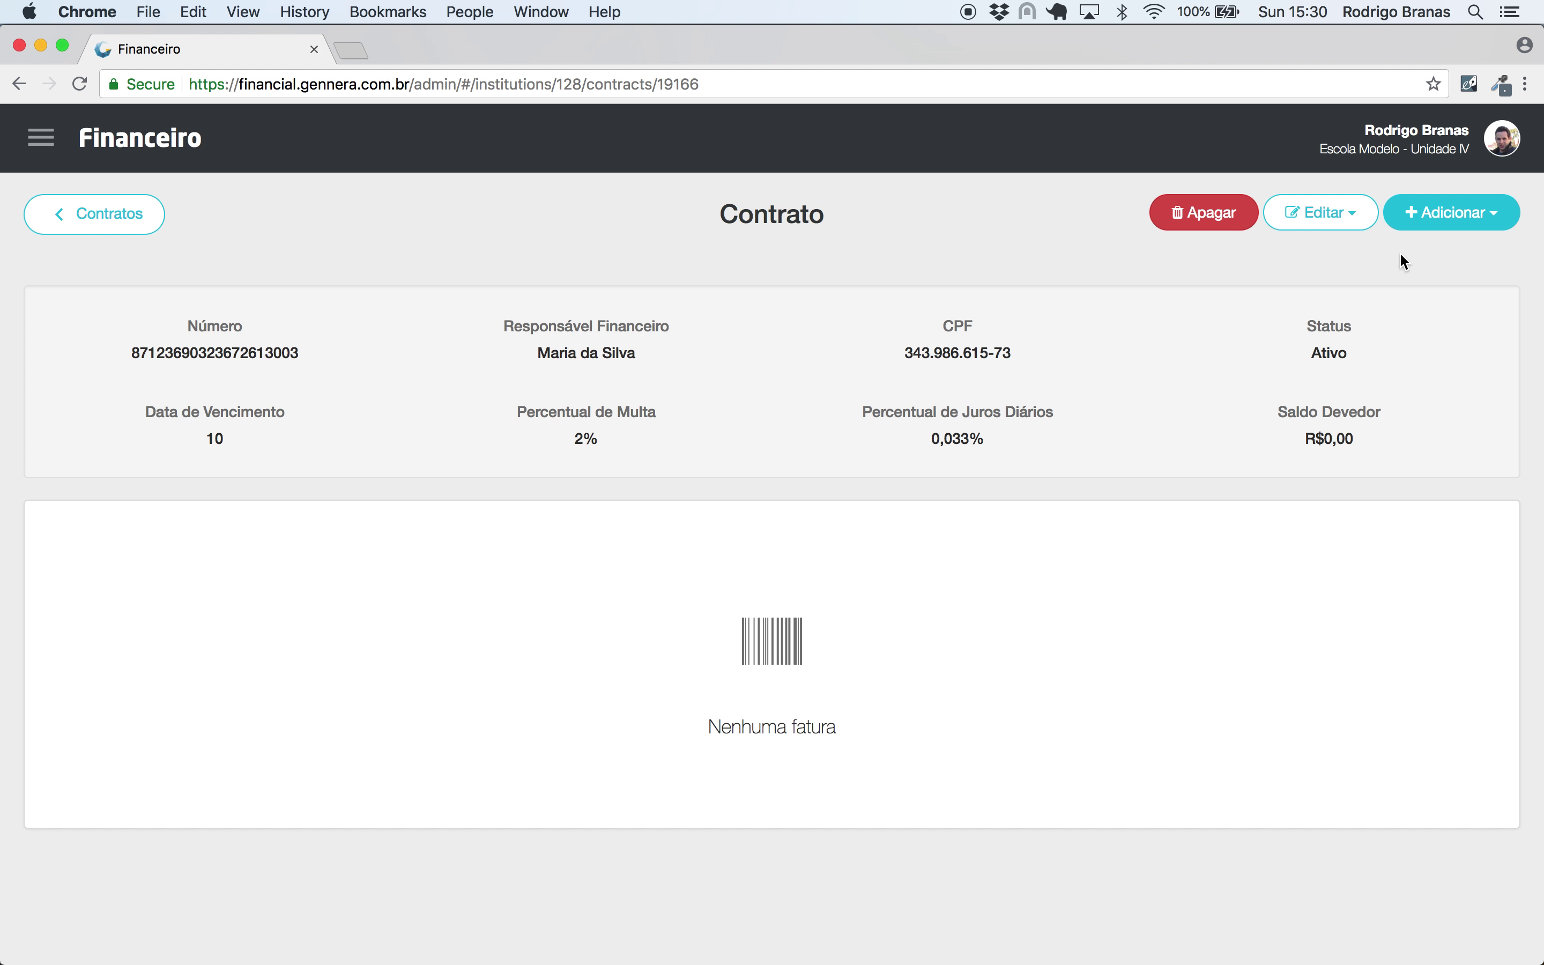
click(1426, 220)
click(1401, 362)
click(516, 519)
text(pedor da)
key(BackSpace)
key(BackSpace)
key(BackSpace)
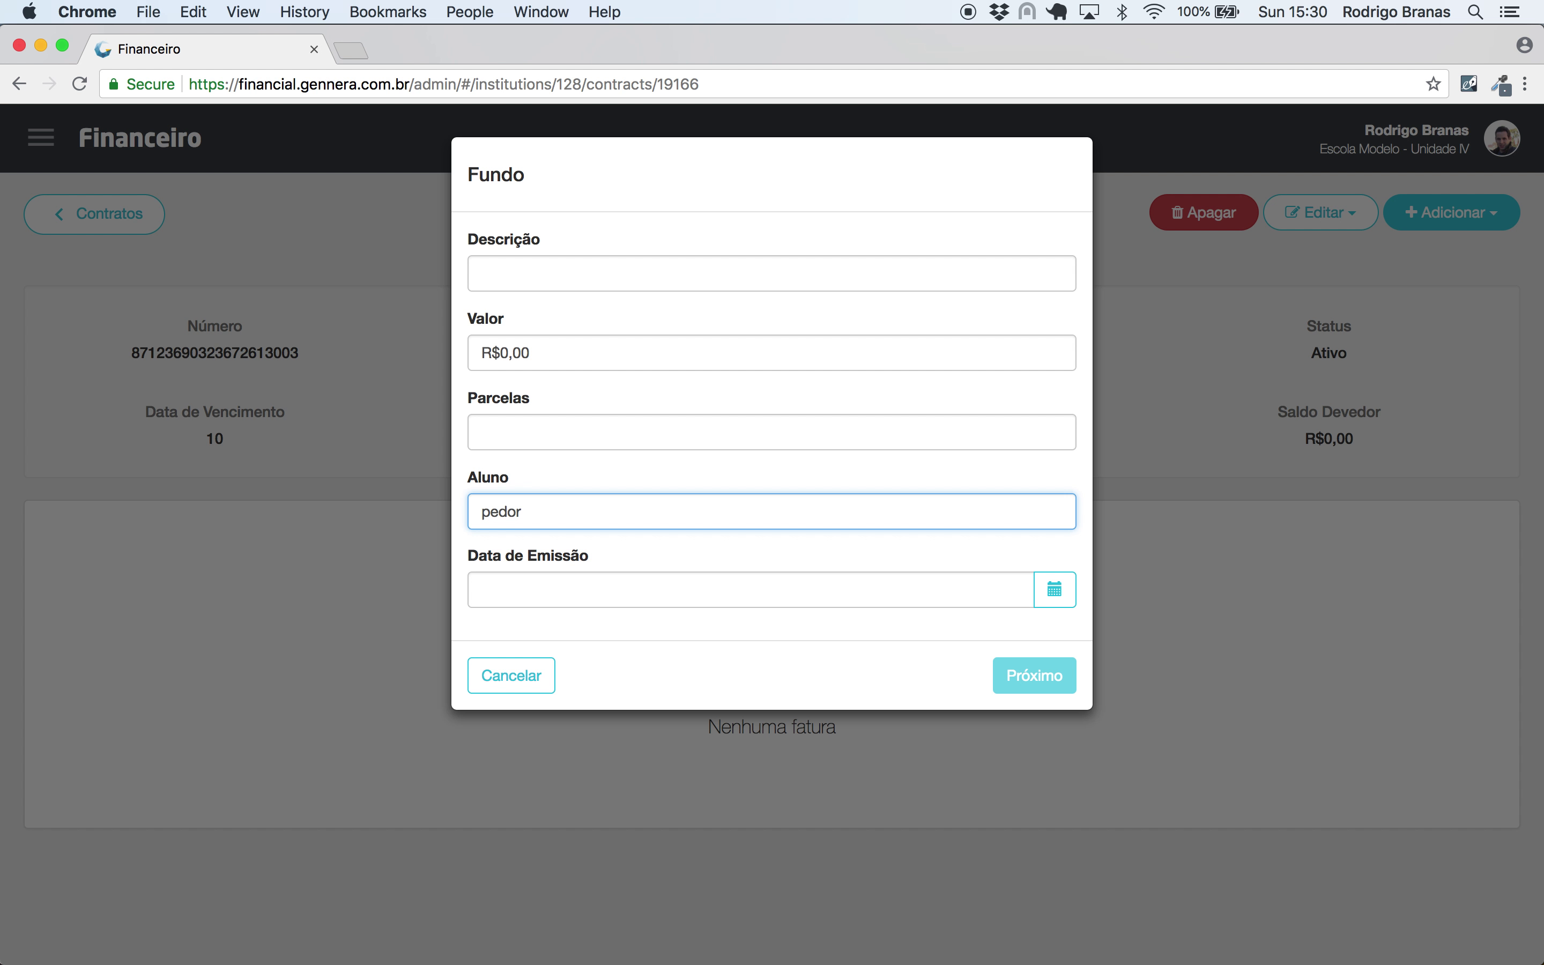
key(BackSpace)
key(BackSpace)
text(ro da silva)
click(521, 557)
- Fill in 'Parte do pagamento', R$9.000,00, 12 installments issued 01/01/2019, and save
click(508, 262)
text(Parte do pagamento)
key(Tab)
text(900000)
key(Tab)
text(12)
click(593, 583)
text(01/01/2019)
click(1056, 686)
scroll(991, 752, down, 2)
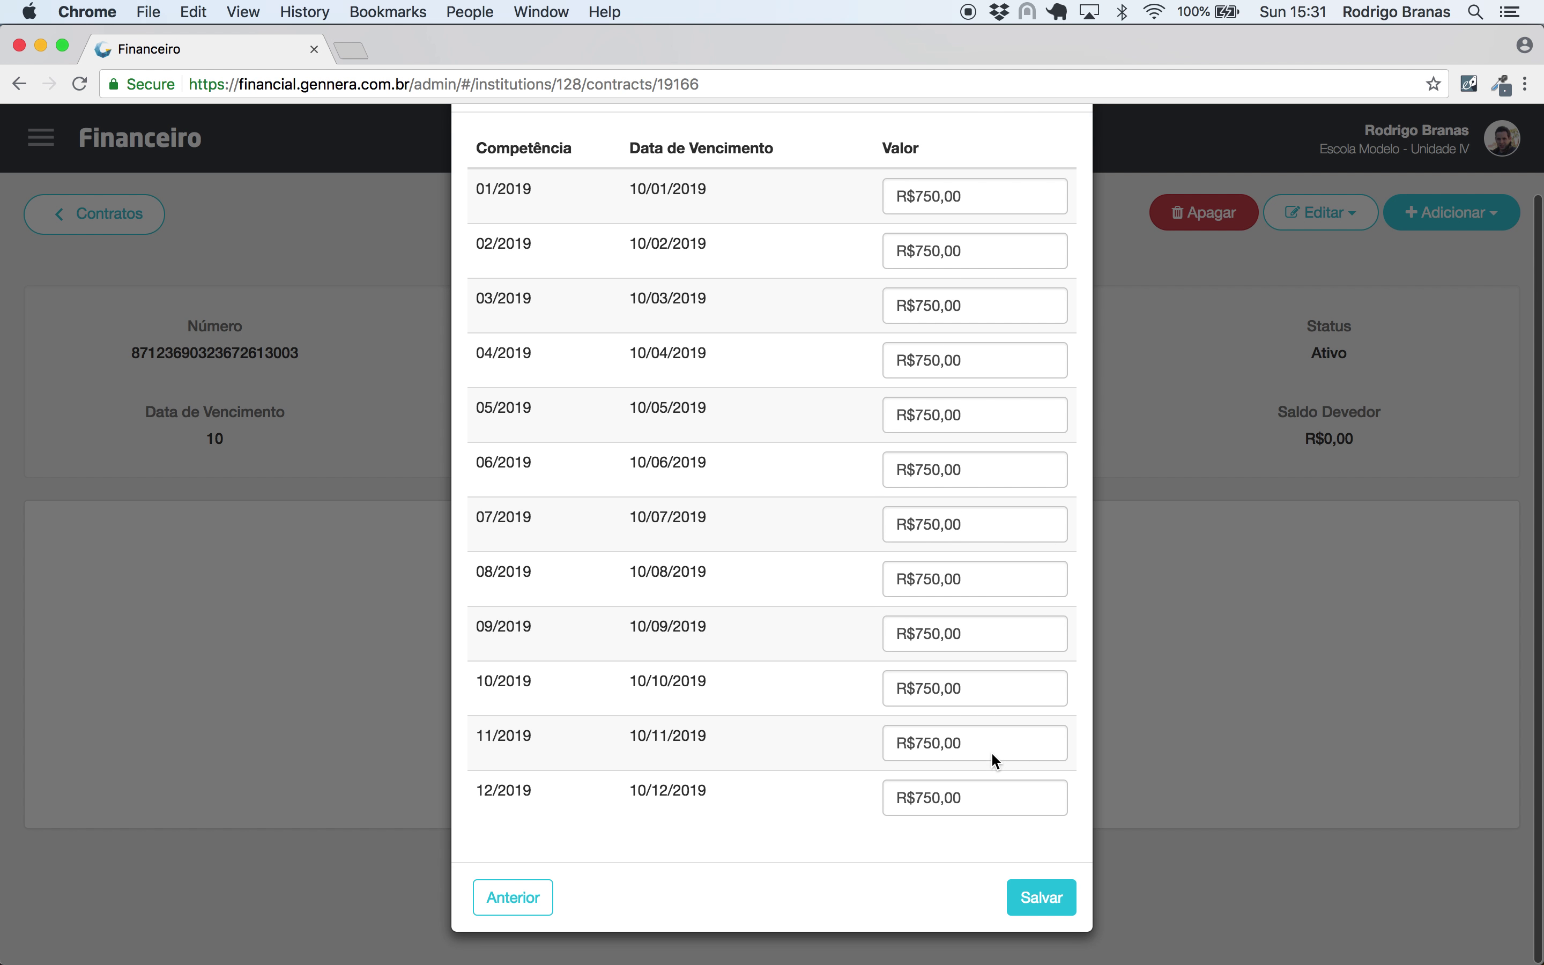
click(1036, 911)
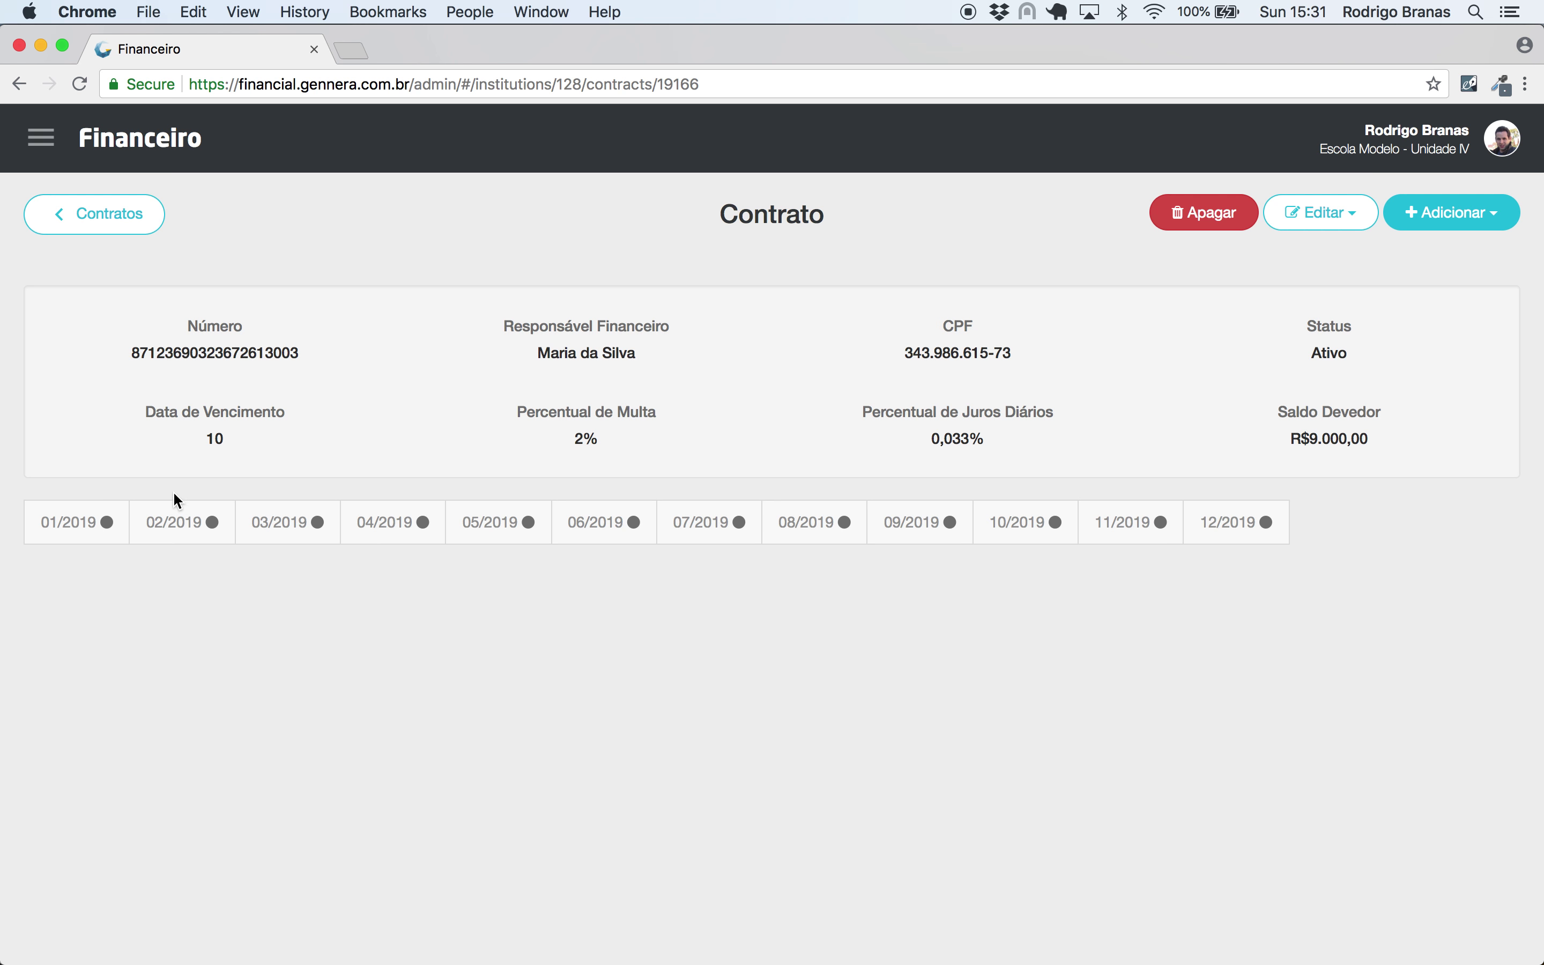
- Return to Contratos, open the third contract showing R$18.000,00 outstanding, and list its addable entries
click(87, 501)
scroll(448, 542, down, 1)
scroll(297, 244, up, 1)
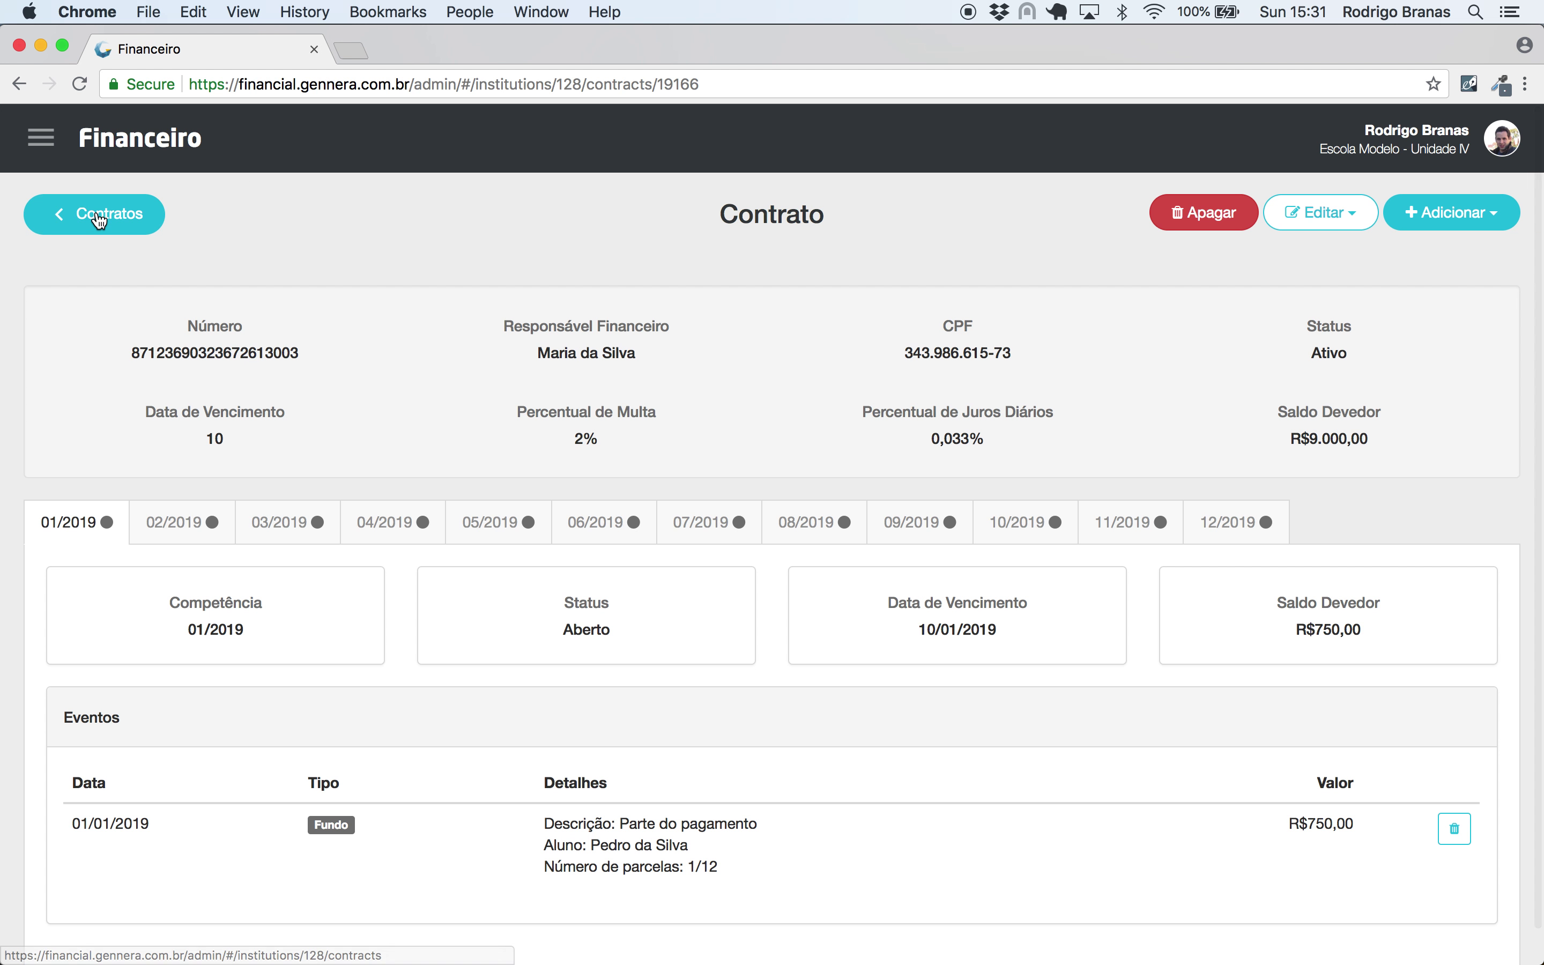
click(97, 217)
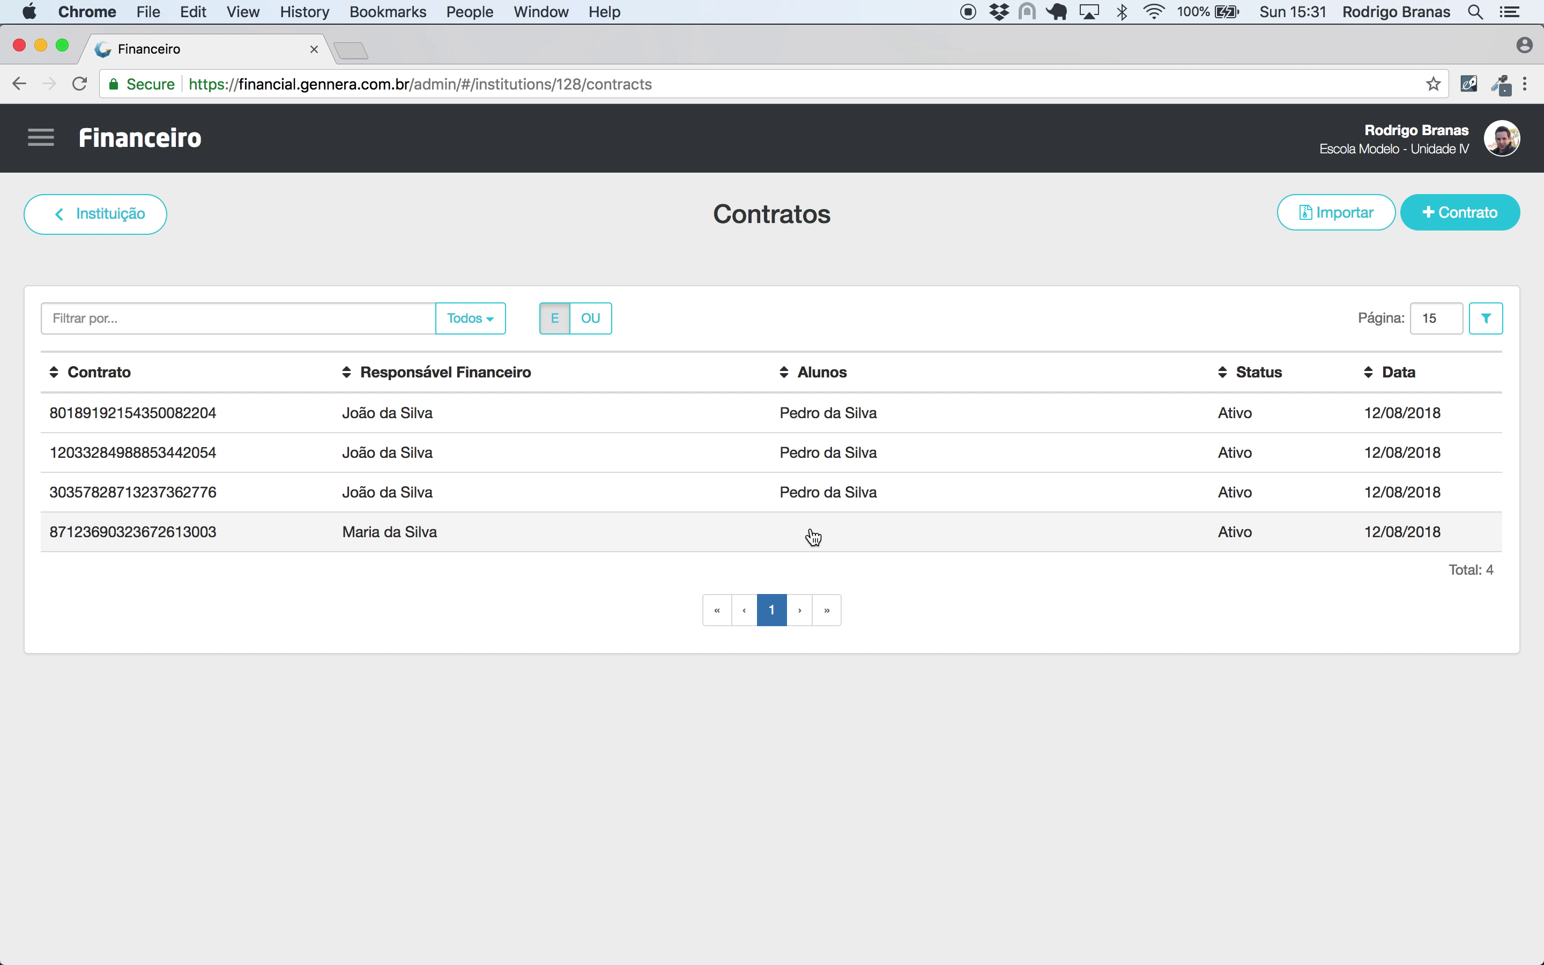
click(813, 495)
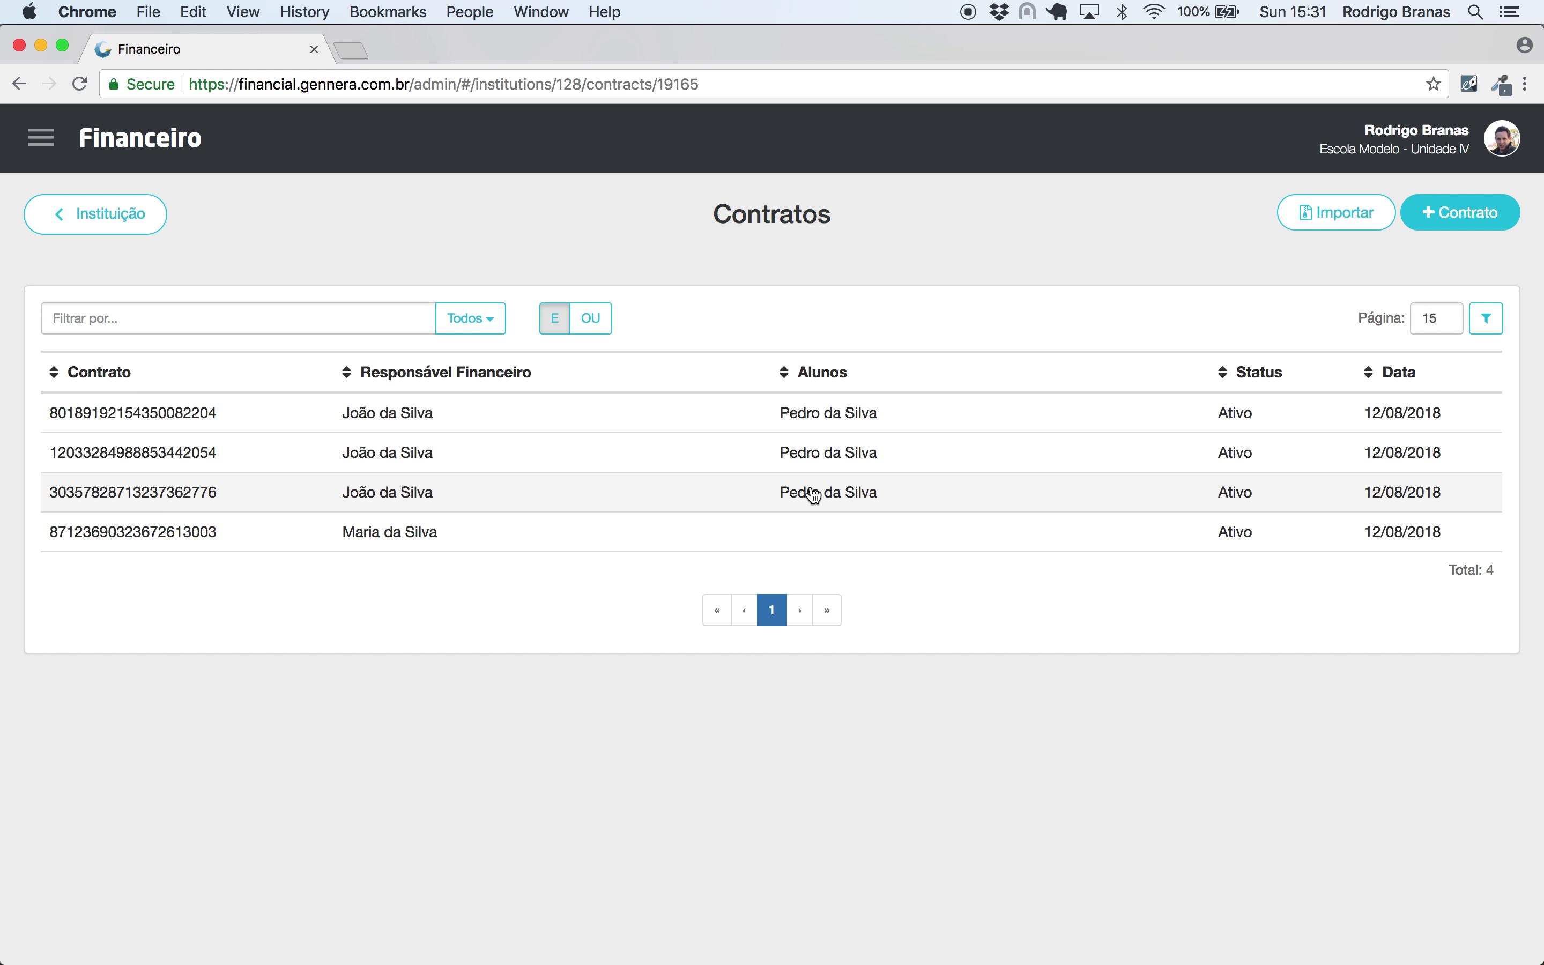
scroll(1039, 502, down, 5)
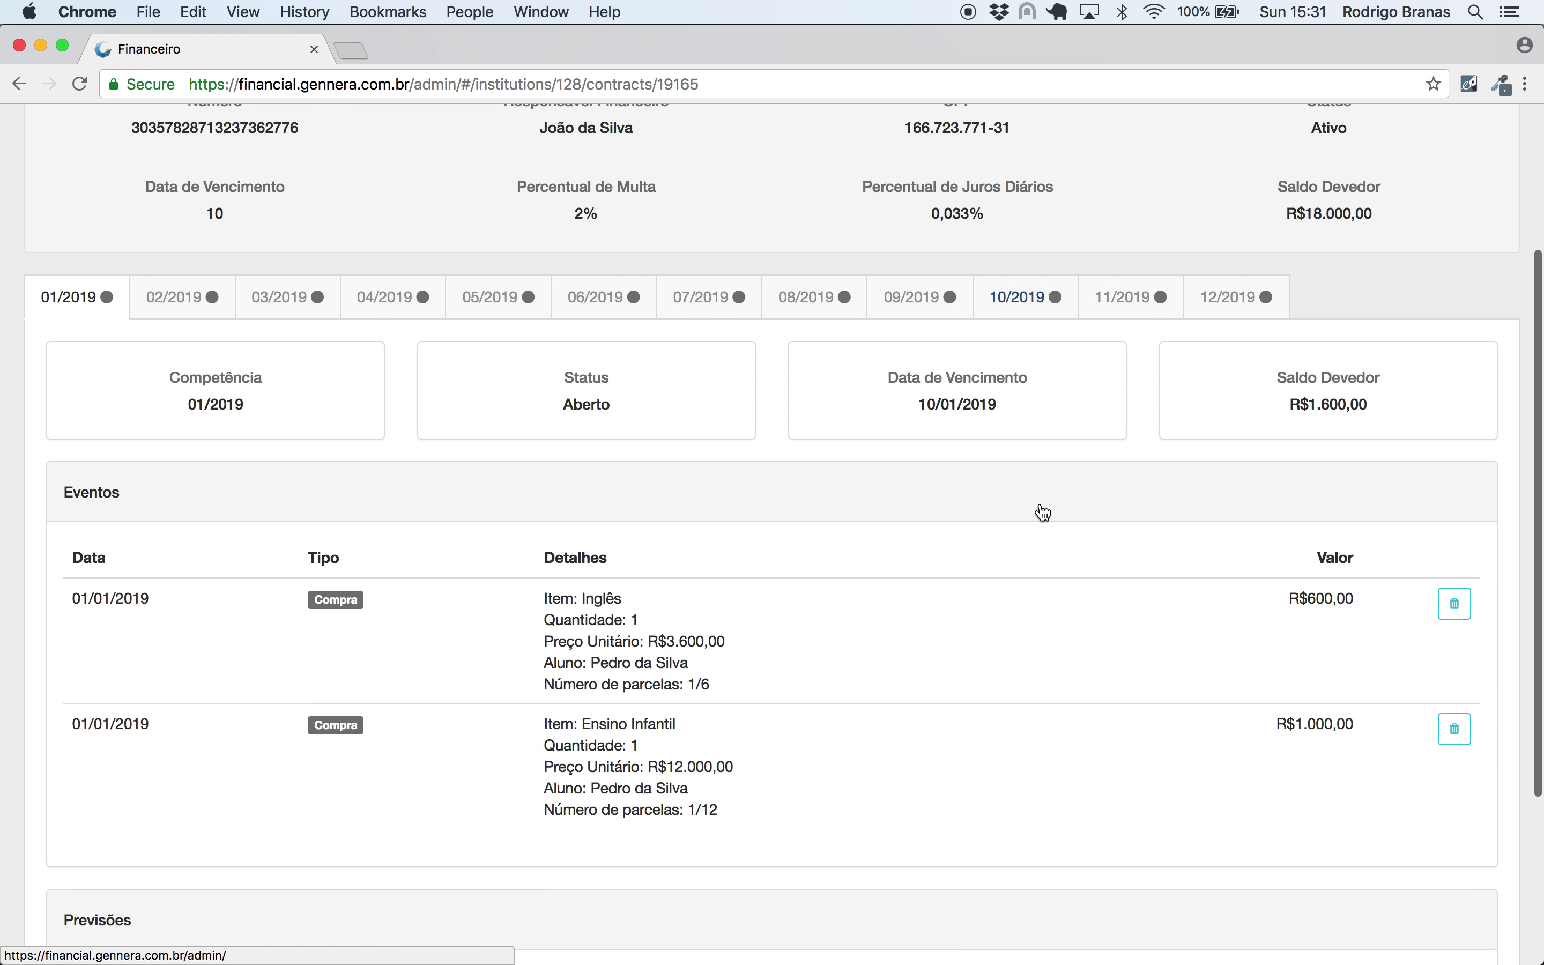
scroll(1038, 502, up, 6)
click(1450, 217)
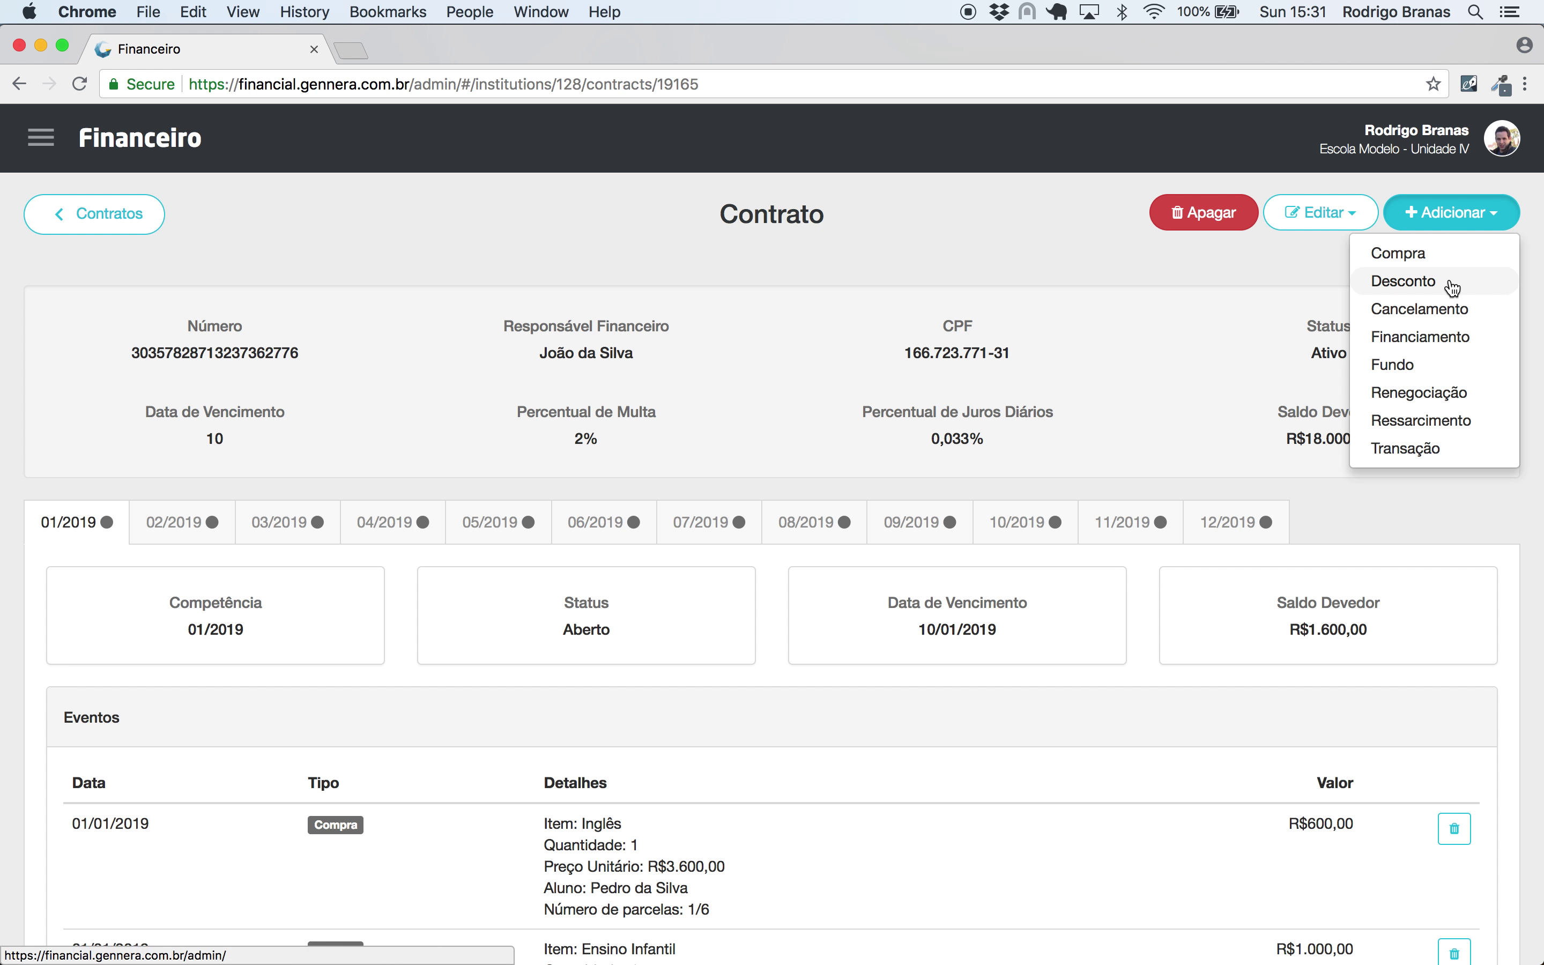
- Save a R$6.000,00 Financiamento on Ensino Infantil from the 'Parte do pagamento' fund, issued 01/01/2019
click(1440, 340)
click(827, 275)
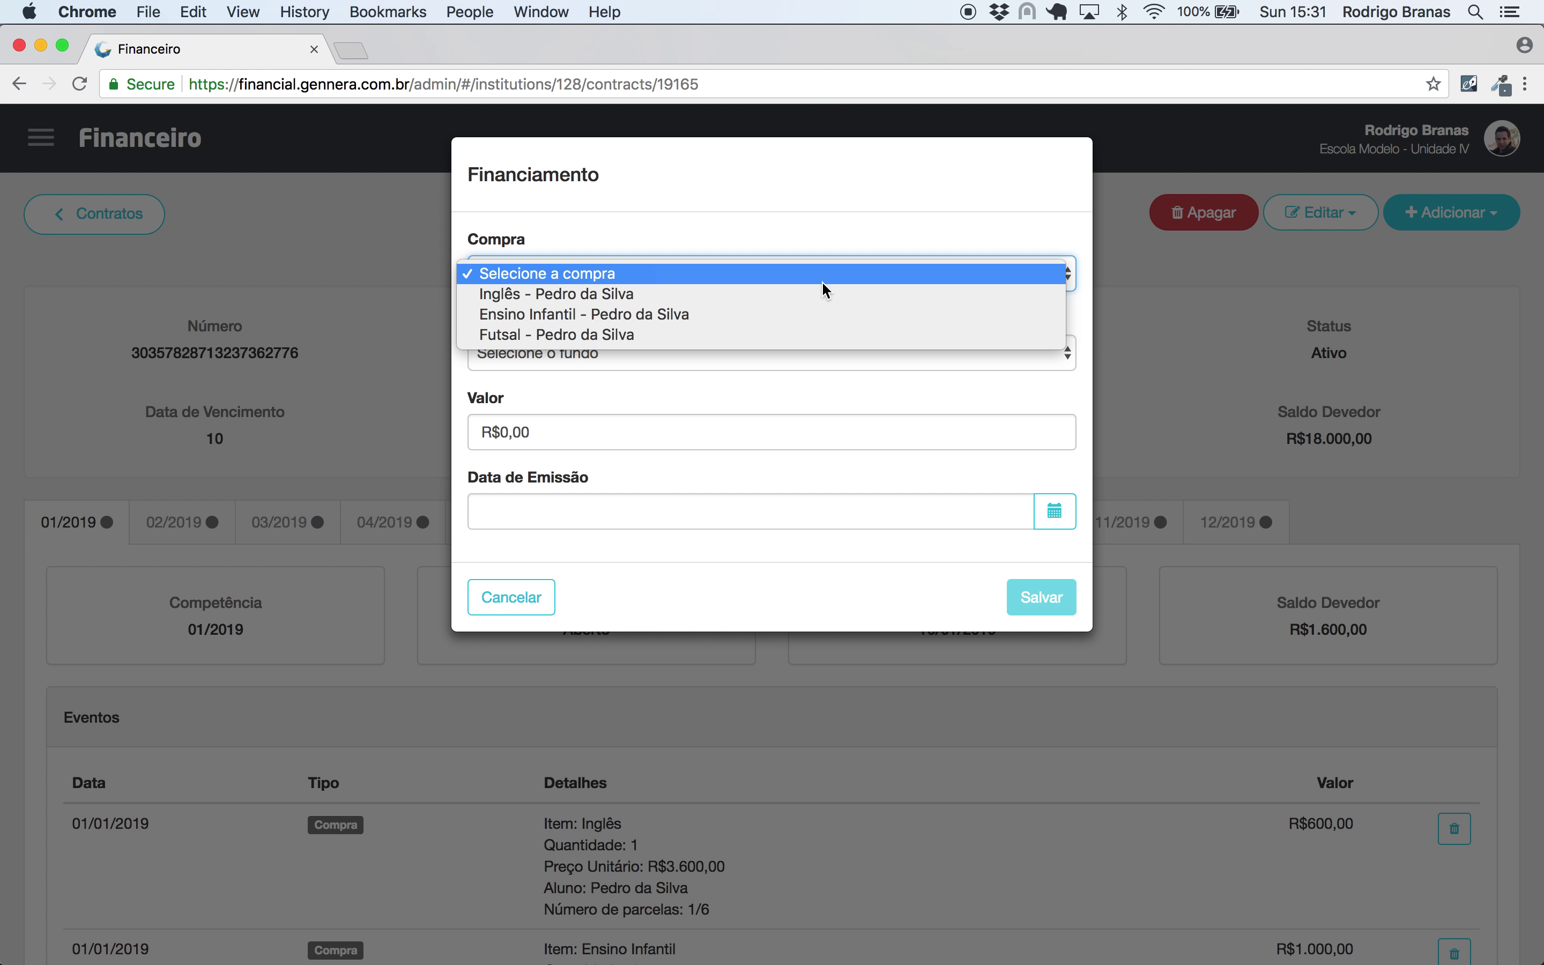
click(820, 315)
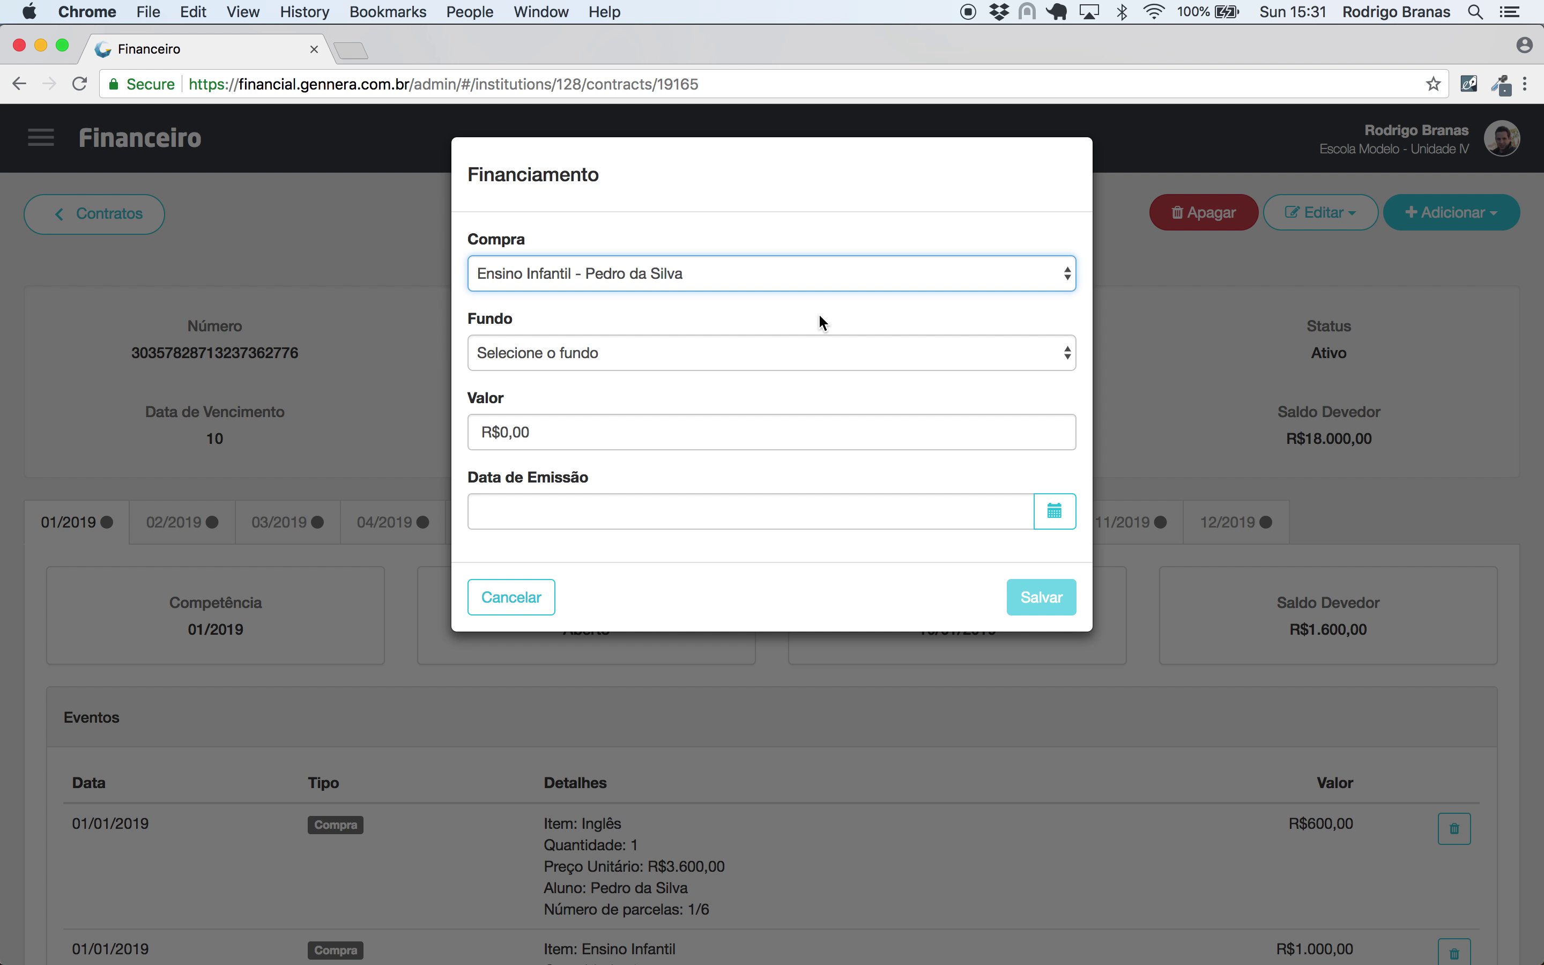
click(689, 351)
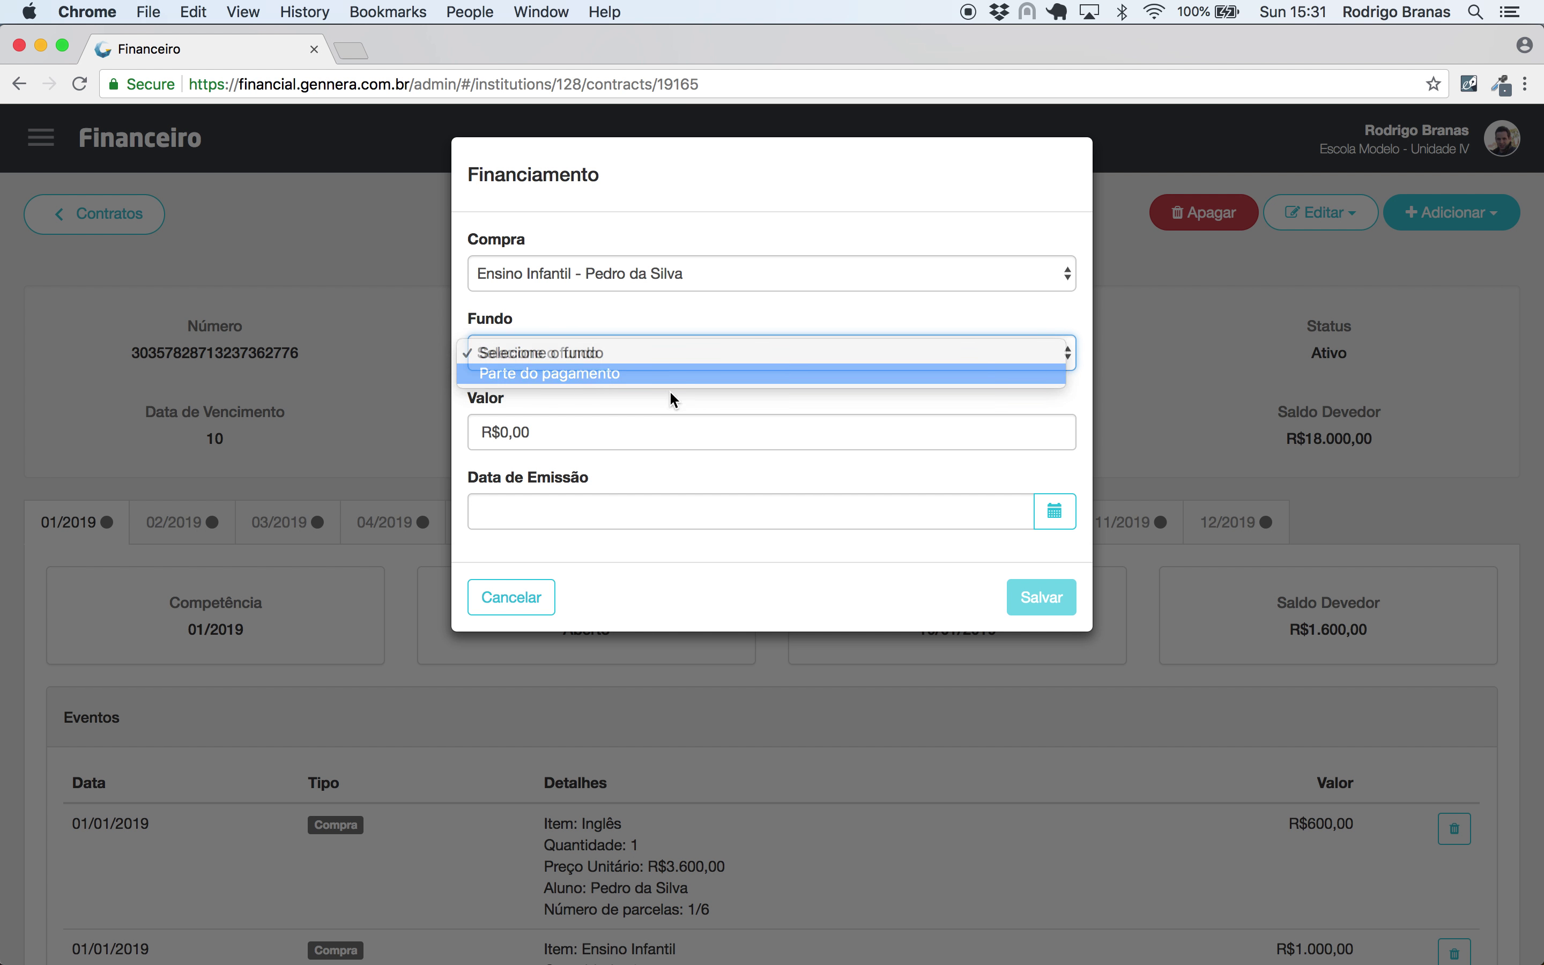
click(670, 377)
click(646, 434)
text(600000)
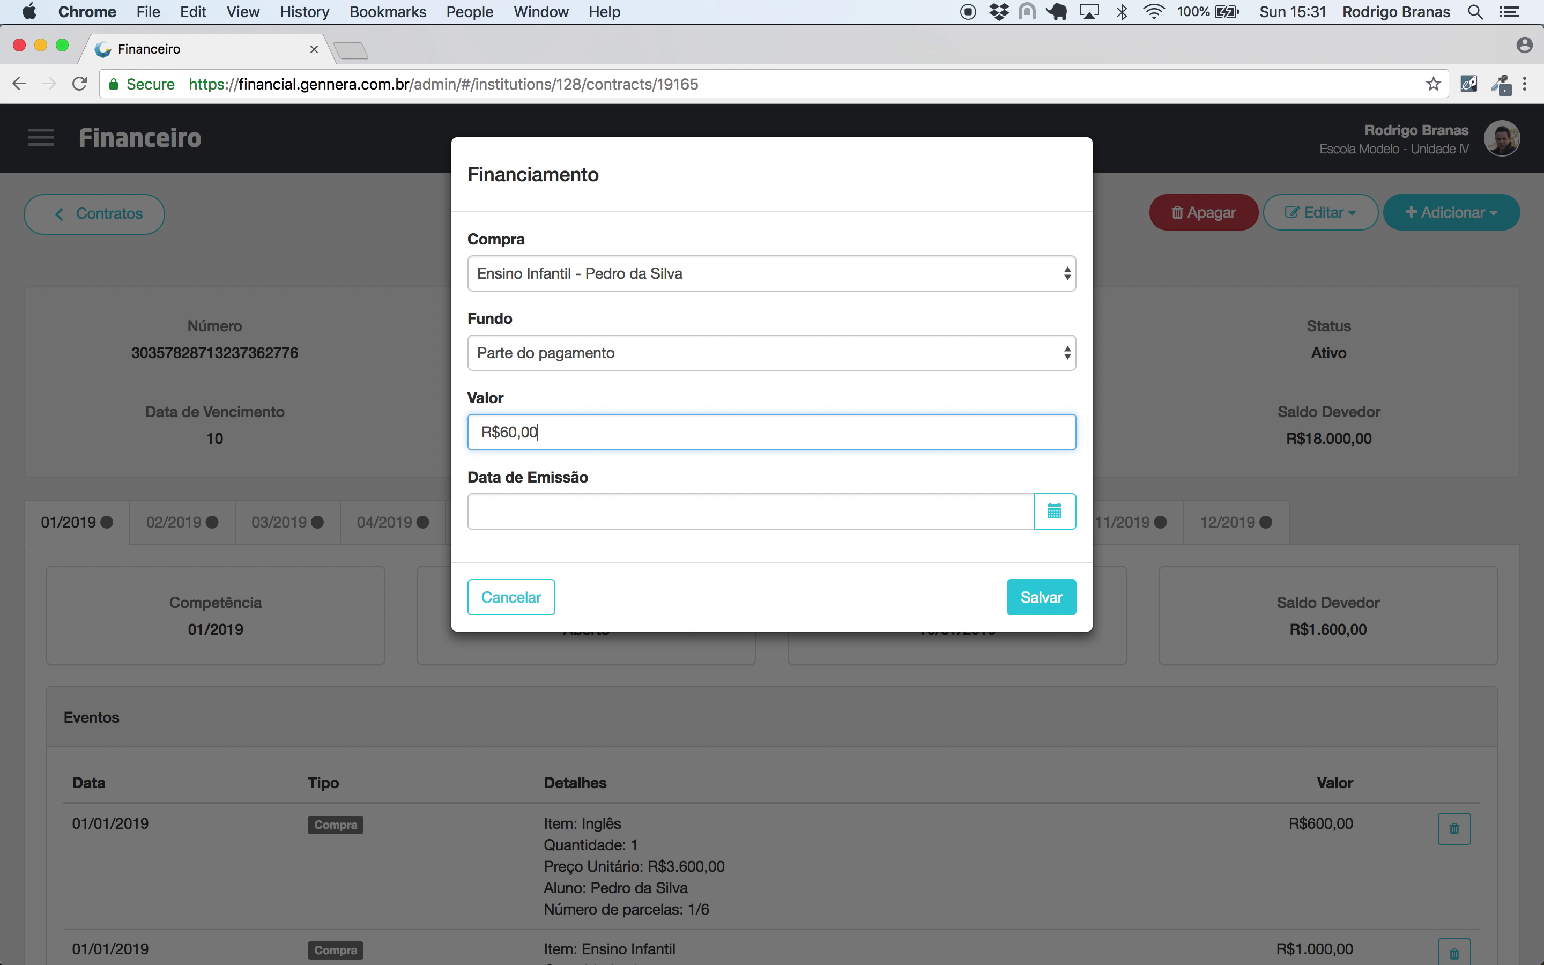
click(625, 497)
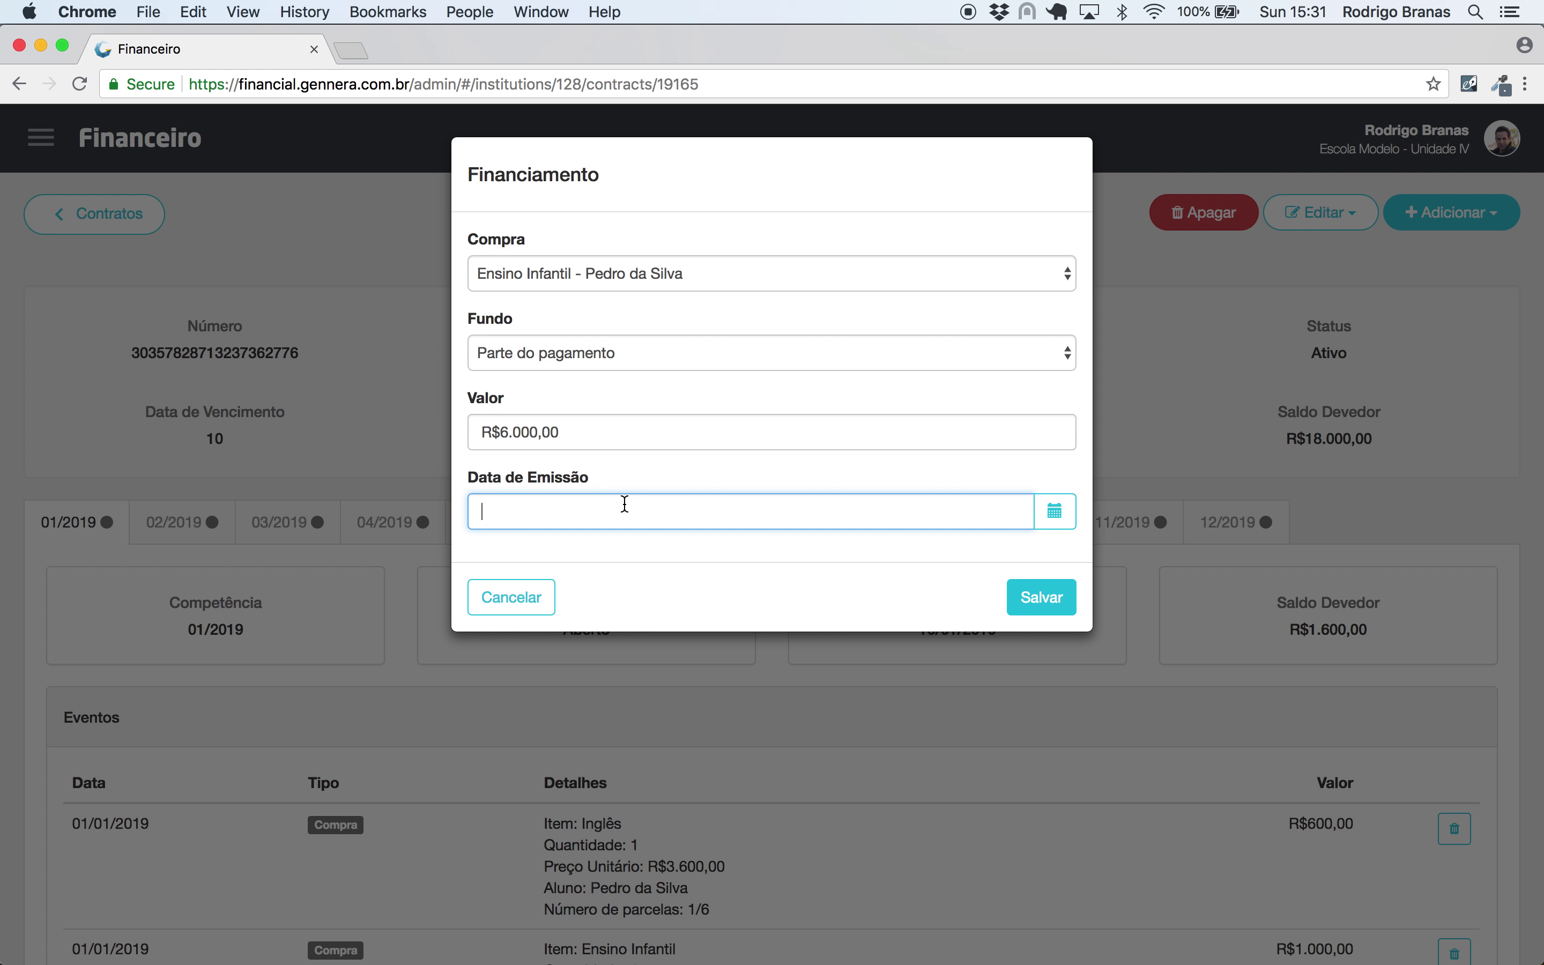
text(01/01/2019)
click(1054, 603)
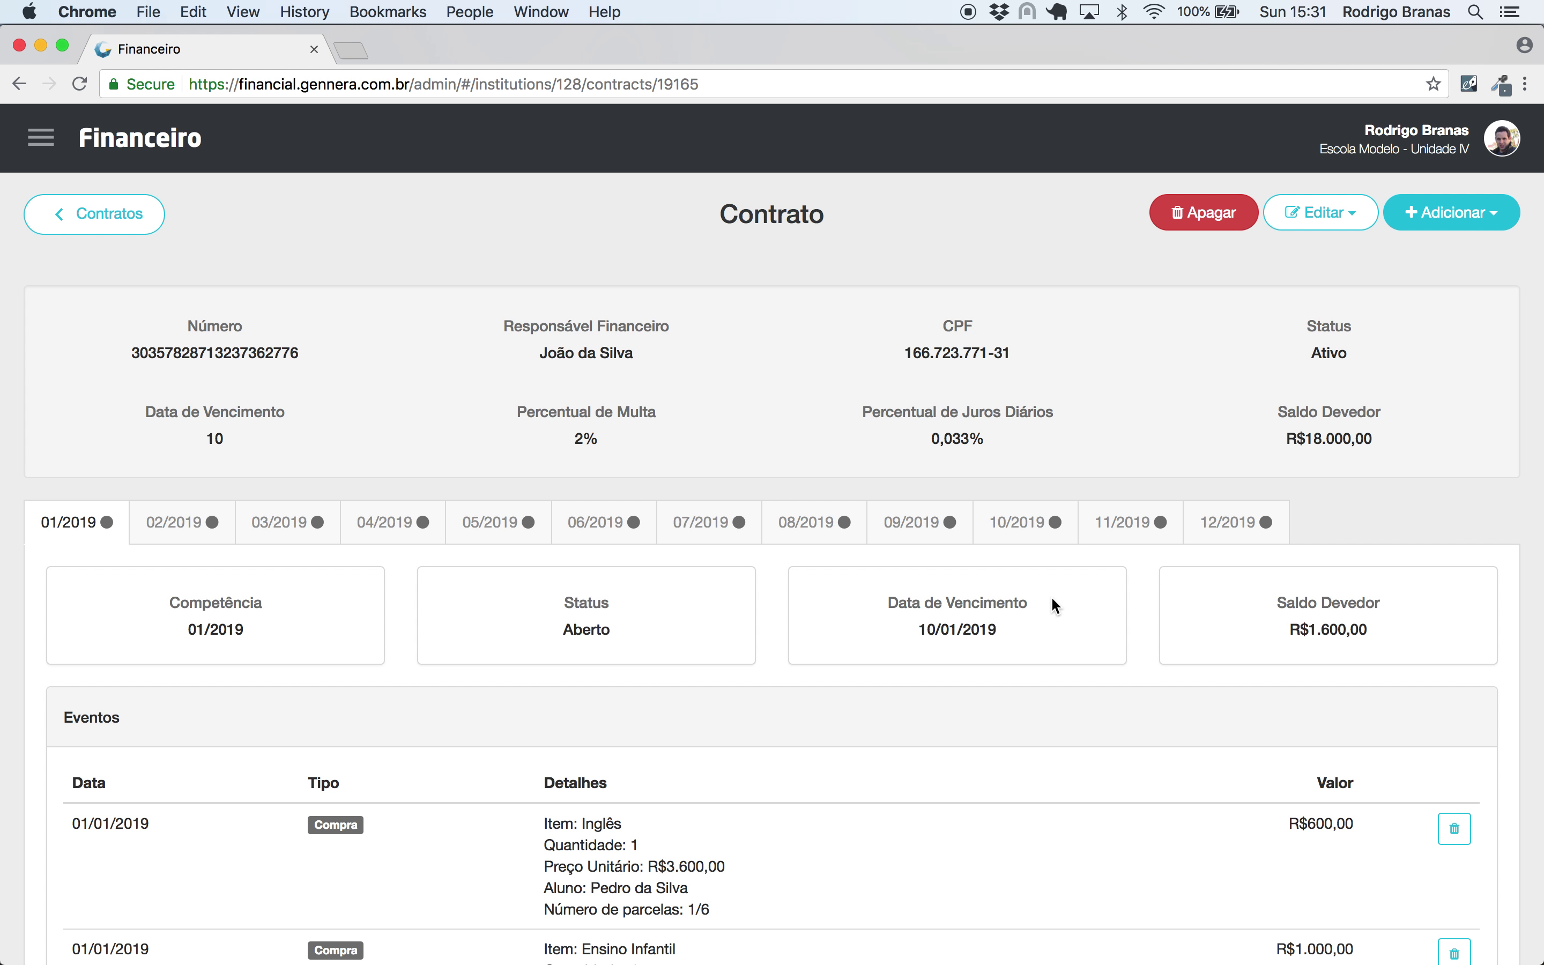
- Check the -R$500,00 financing and review the 02/2019 through 06/2019 installments
scroll(1051, 597, down, 4)
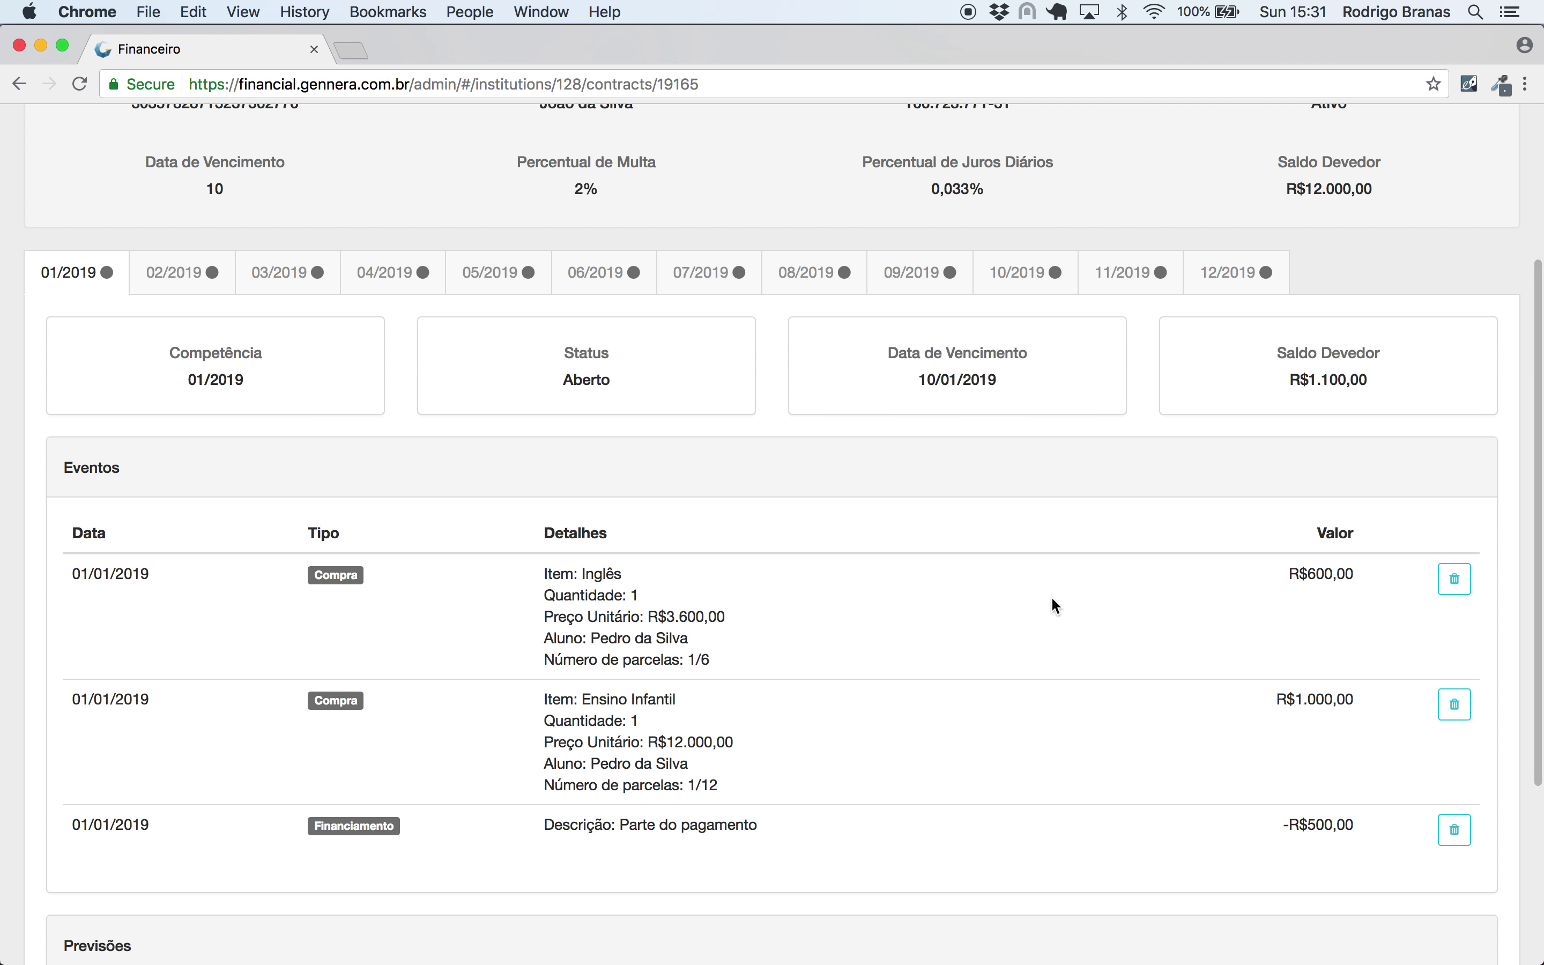
drag(1361, 820, 1309, 819)
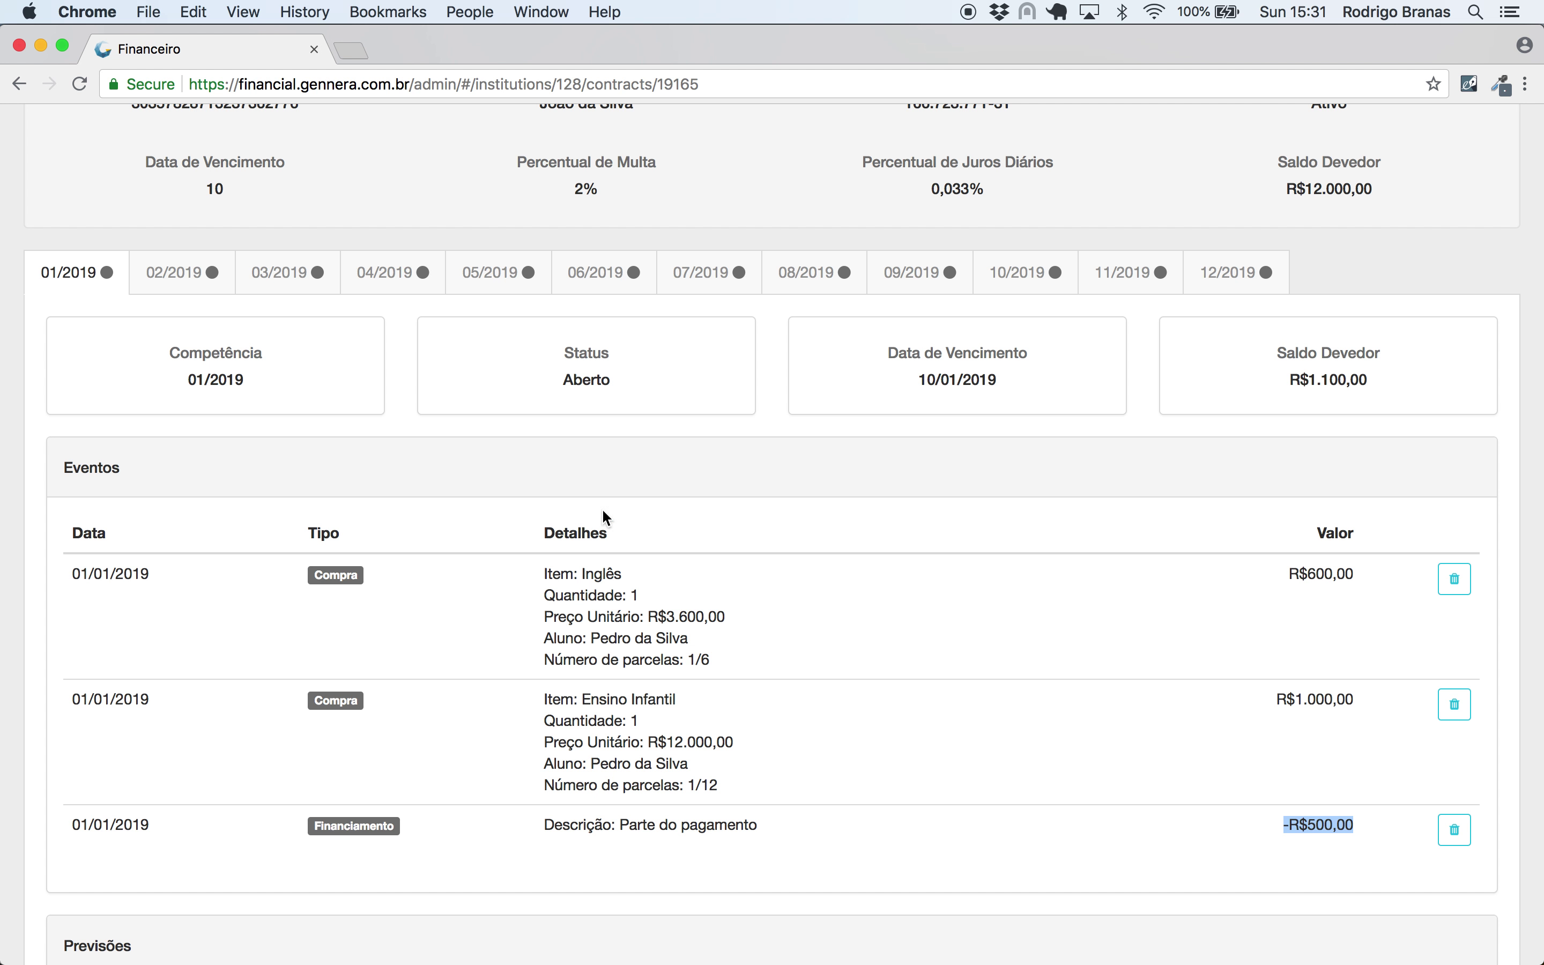
click(191, 282)
click(289, 286)
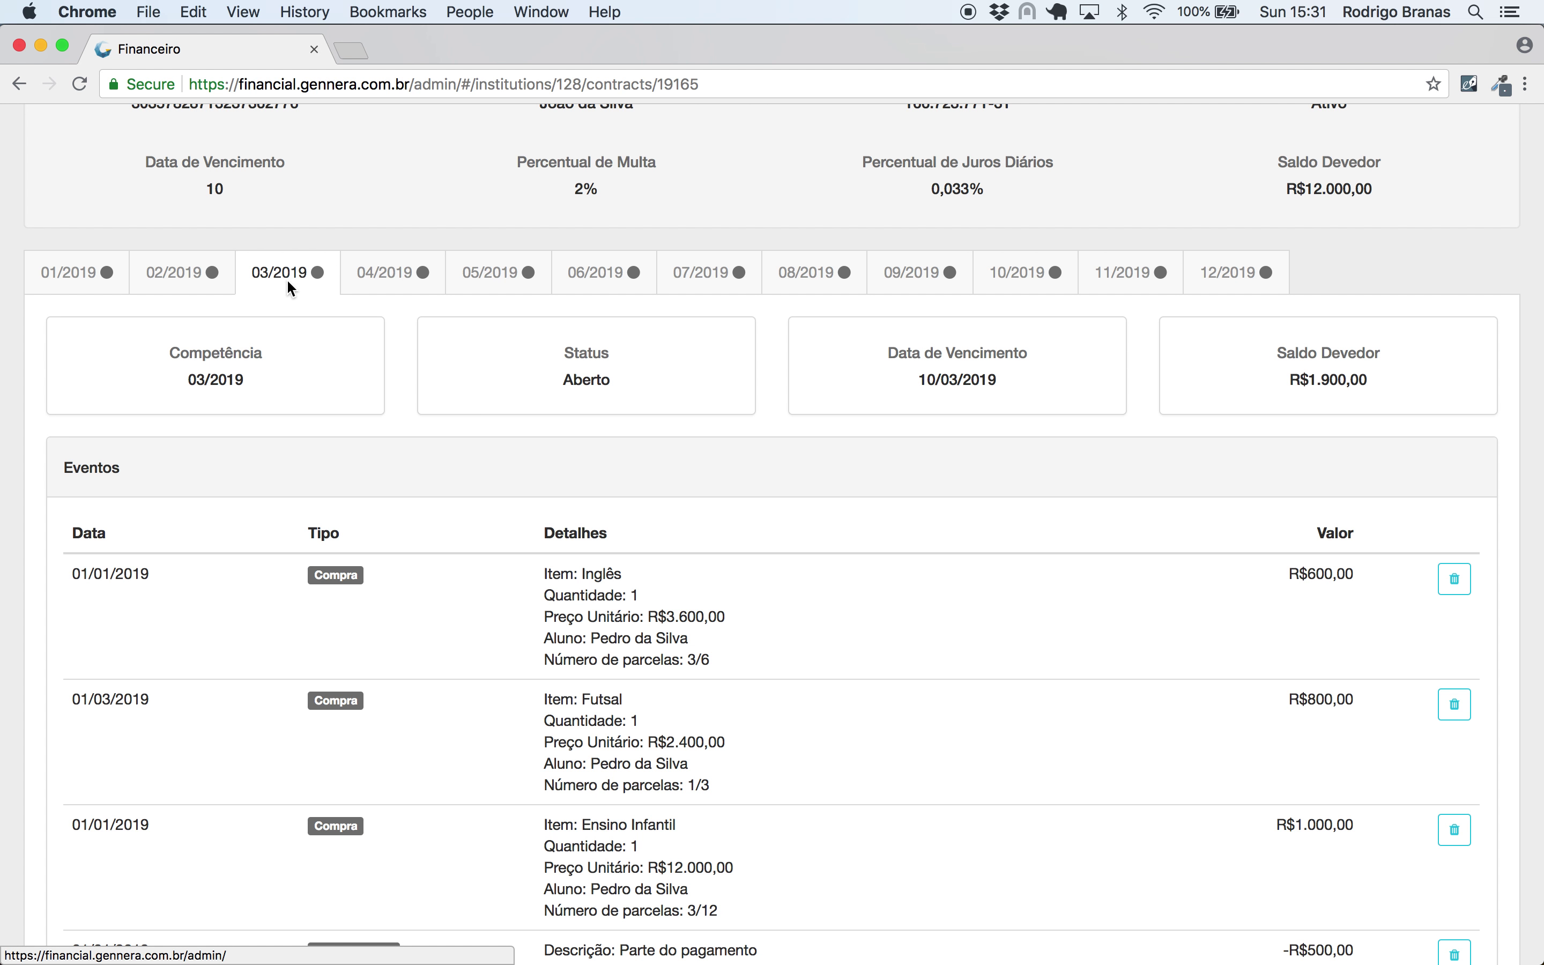
click(400, 289)
scroll(480, 600, down, 3)
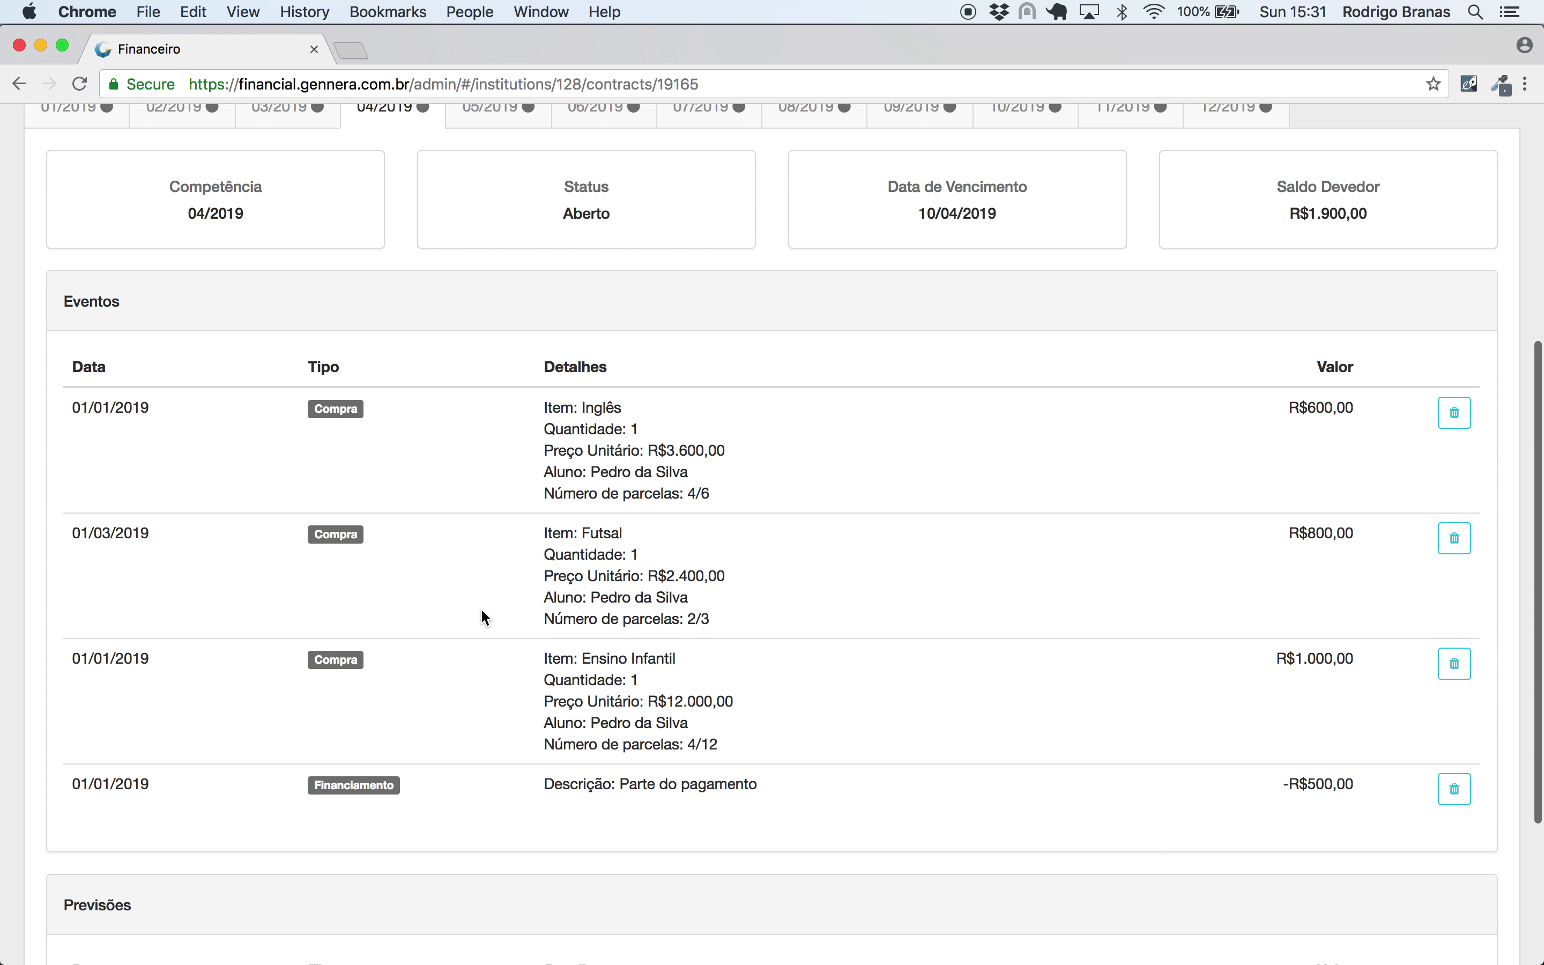
scroll(638, 242, up, 3)
click(511, 258)
click(625, 258)
- Return to the 01/2019 installment, note the Inglês unit price, and bring up the event types
click(99, 273)
scroll(441, 269, up, 5)
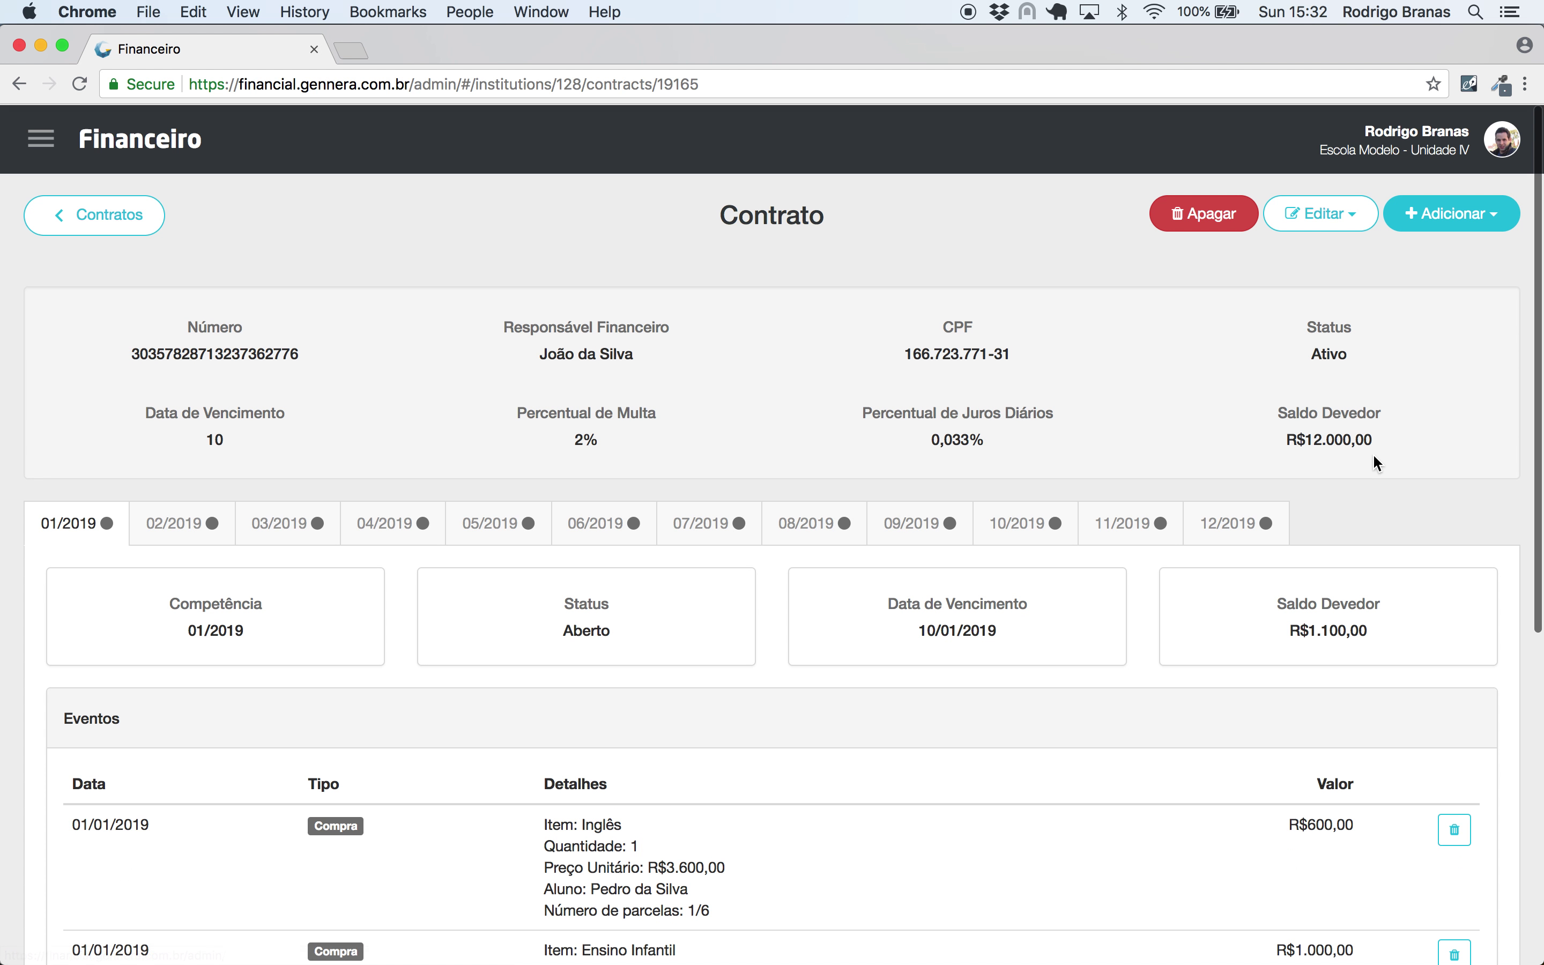
drag(1379, 440, 1280, 447)
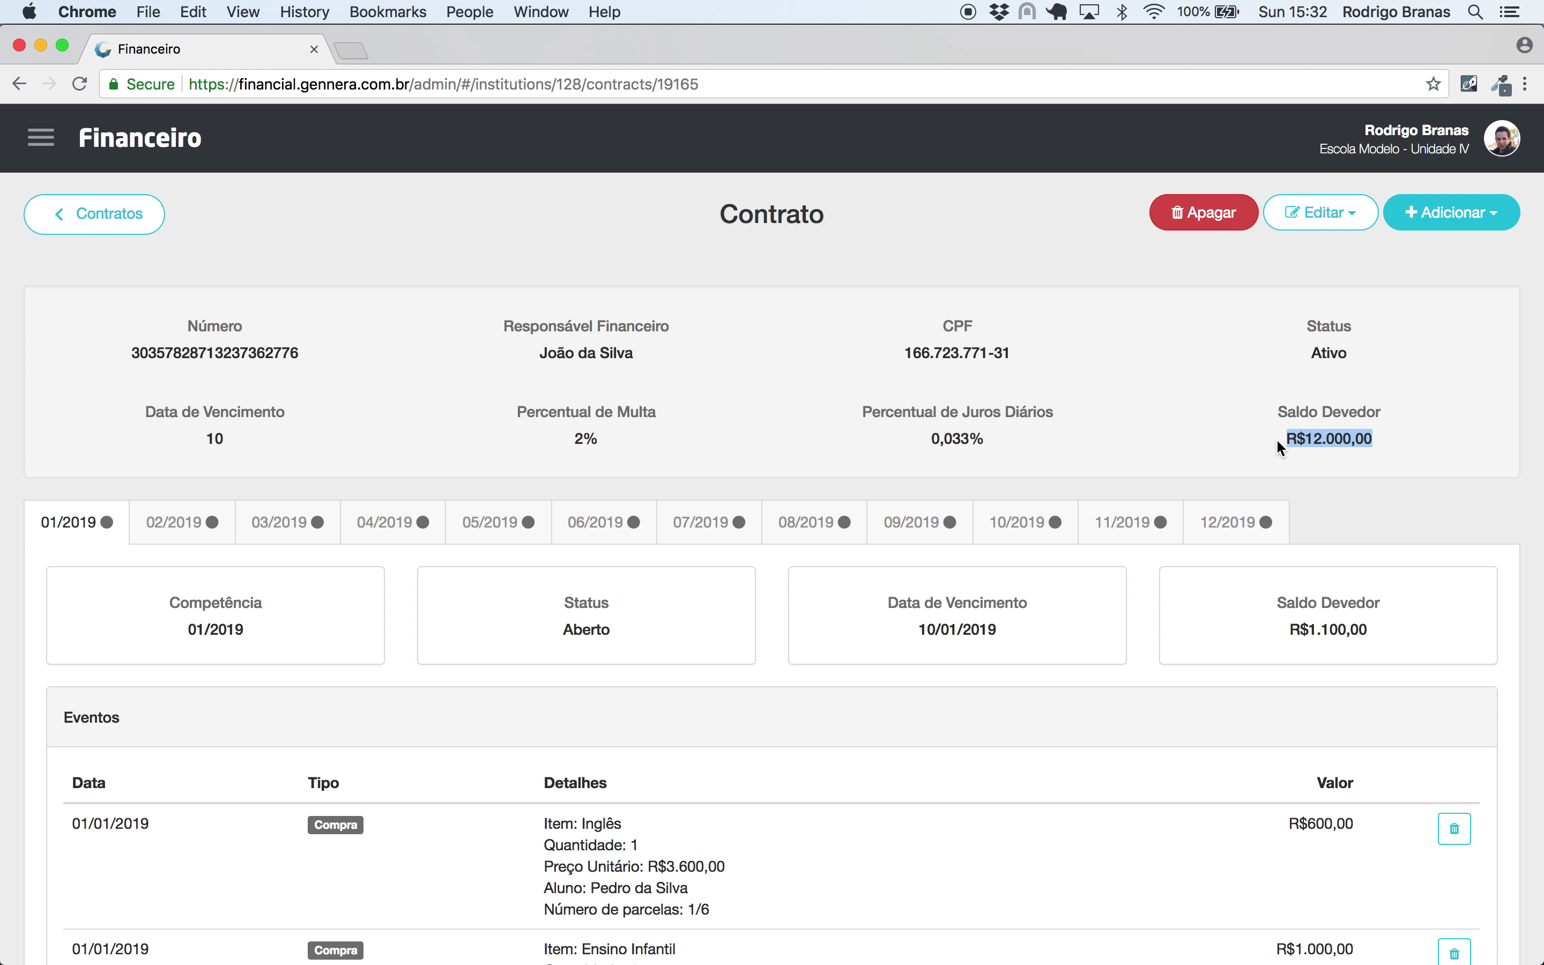
scroll(449, 541, down, 5)
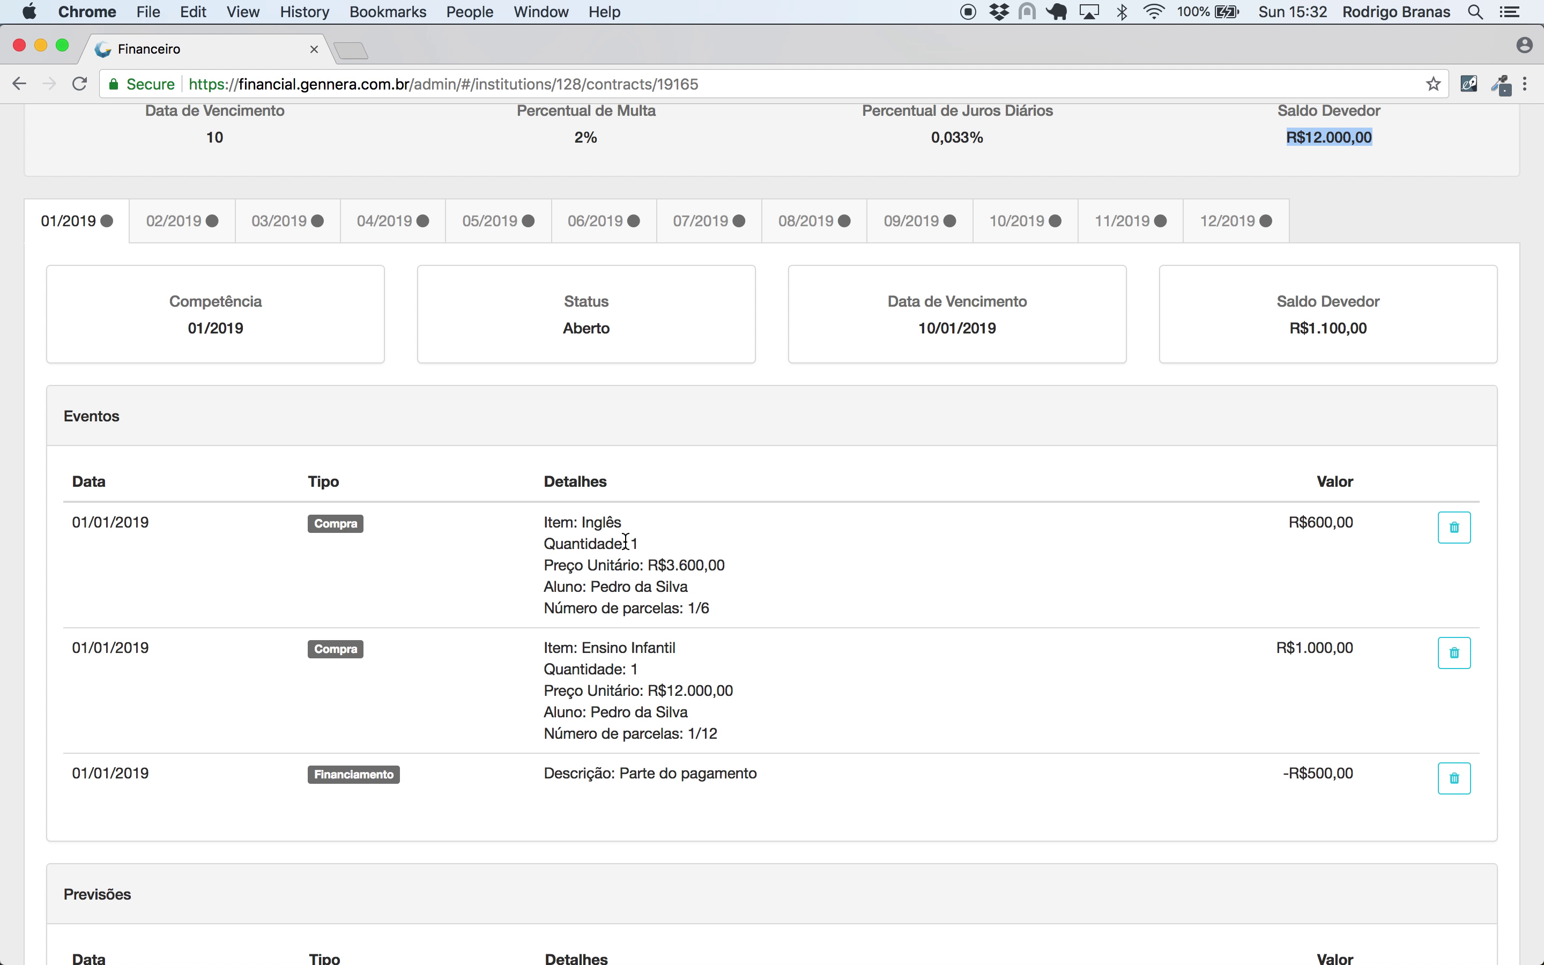
drag(649, 566, 720, 566)
click(748, 563)
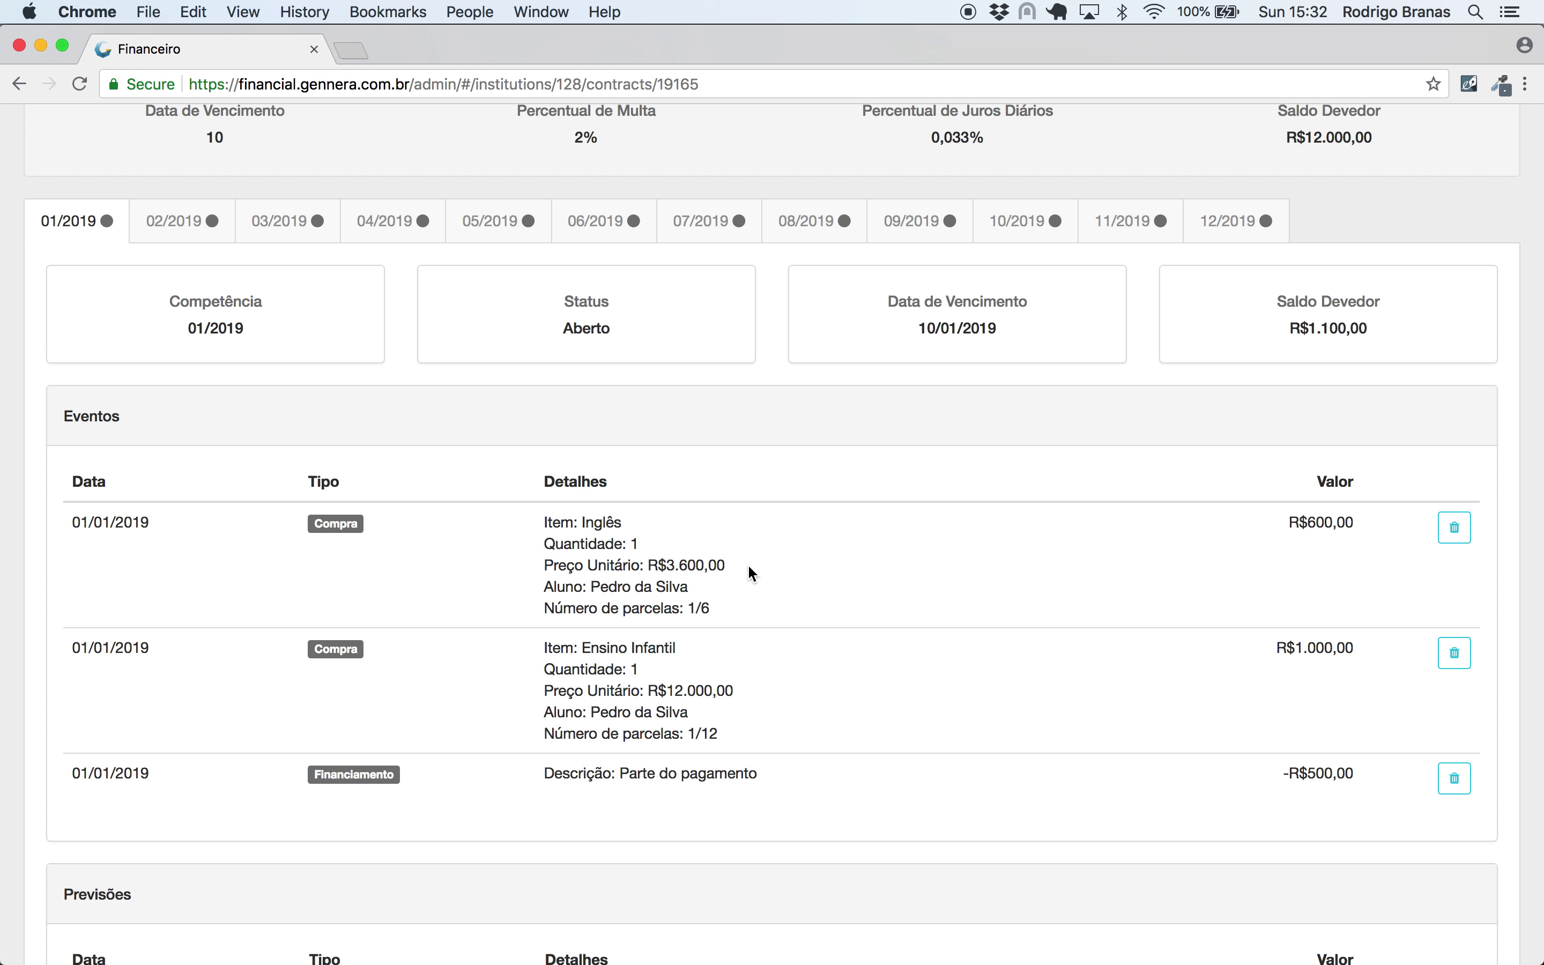
scroll(748, 564, up, 4)
click(1456, 174)
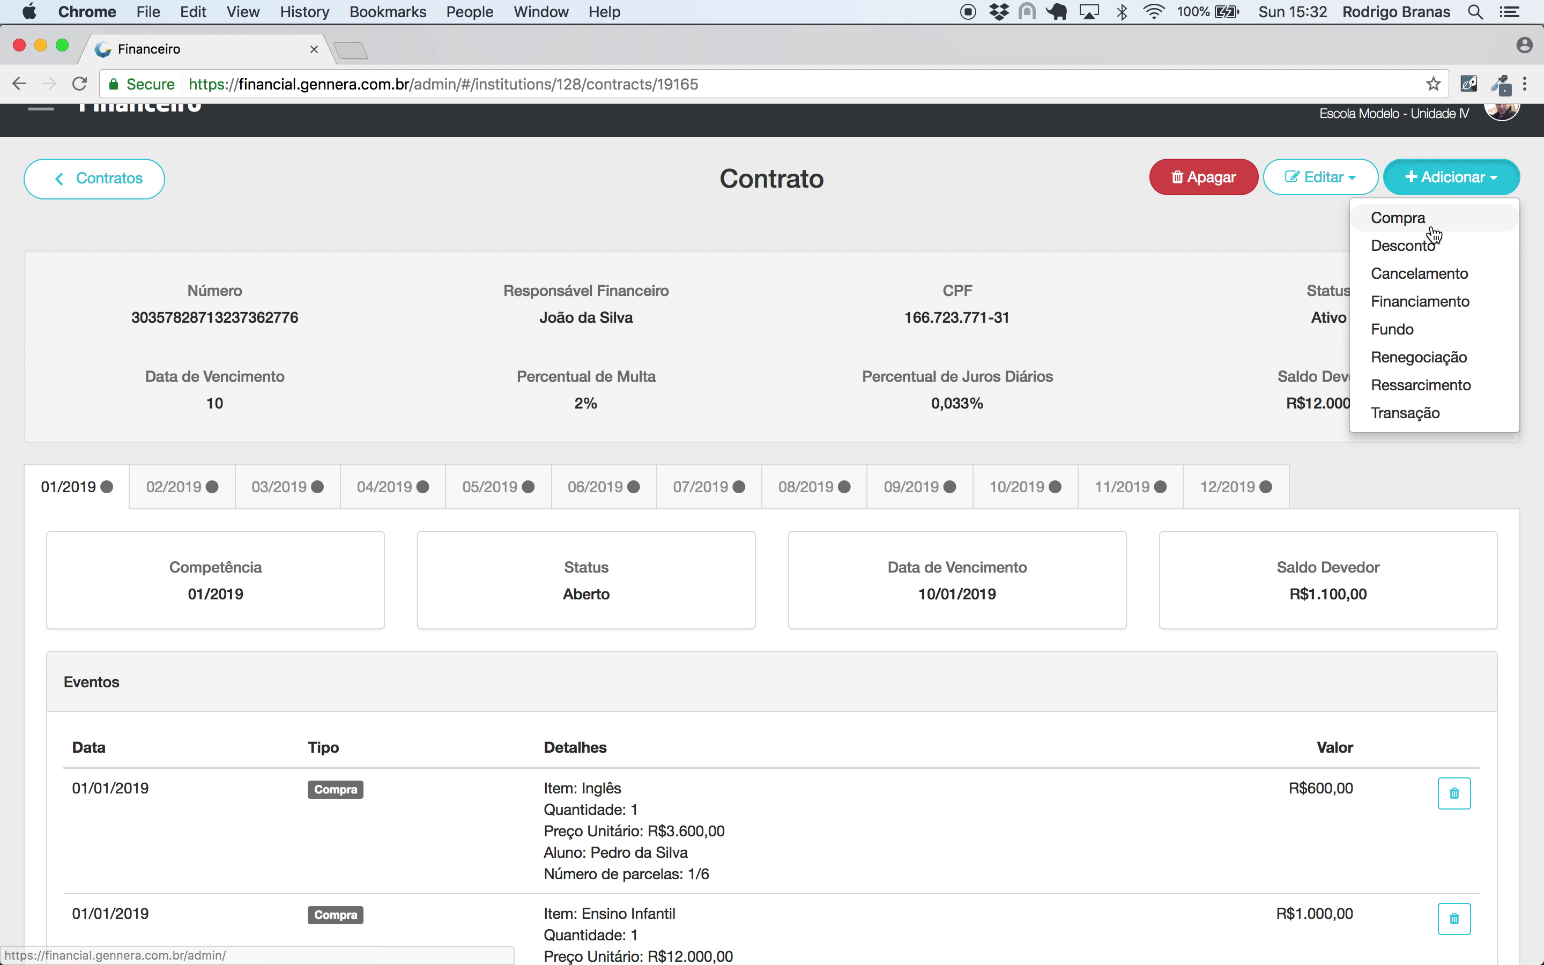
- Save a R$1.800,00 Financiamento on Inglês from 'Parte do pagamento', dated 01/01/2019
click(1350, 301)
click(631, 283)
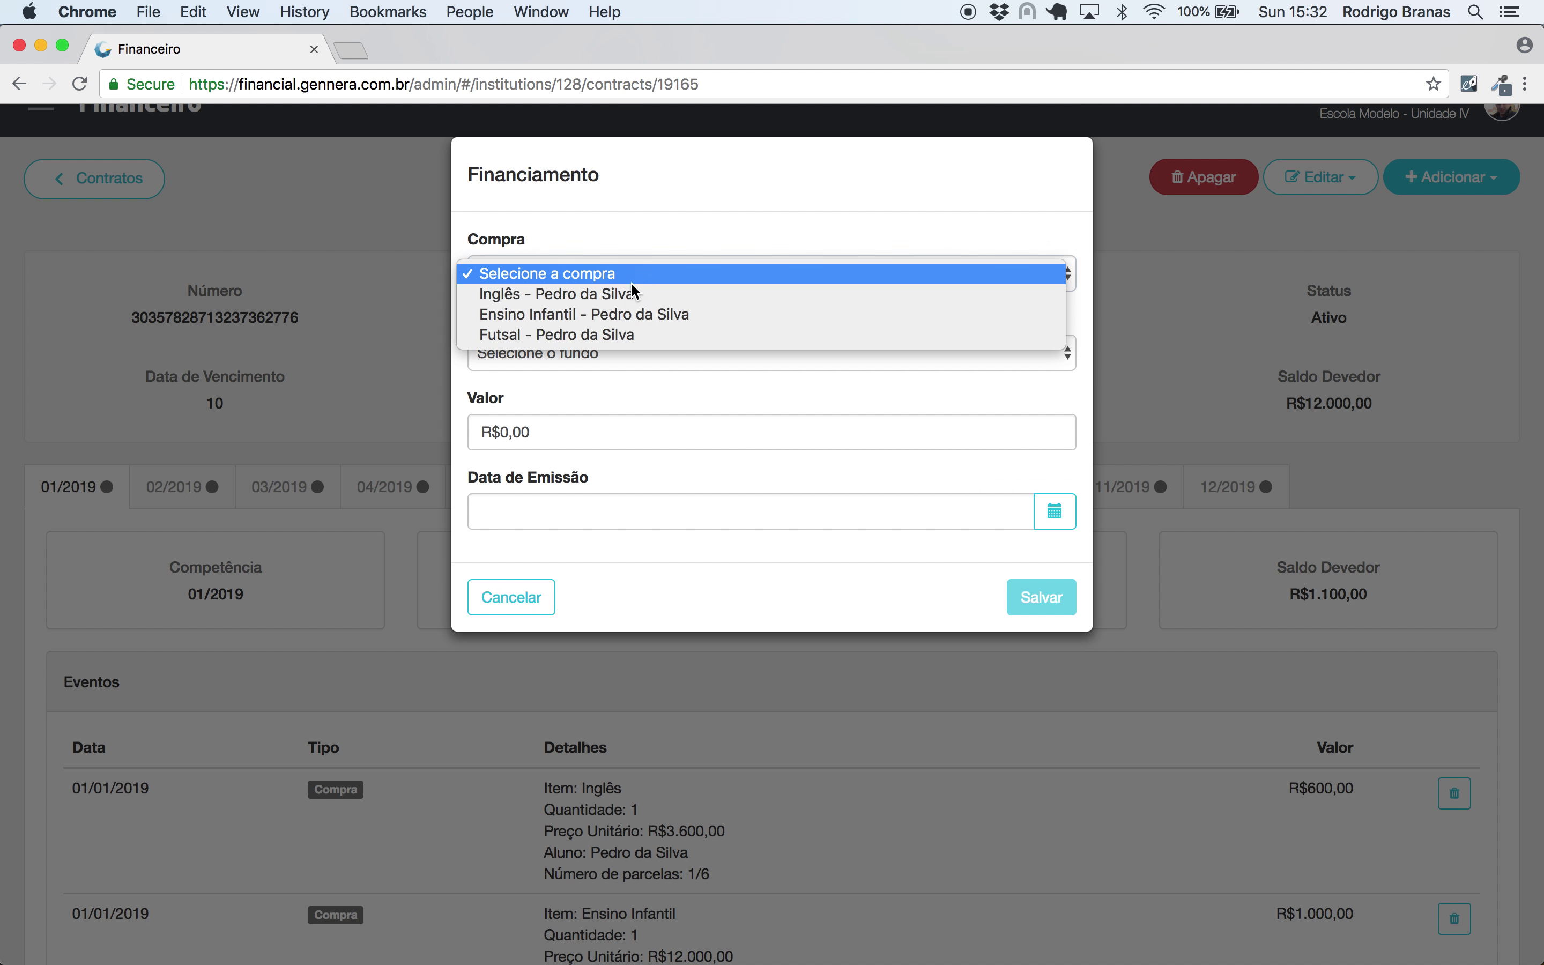
click(628, 297)
click(595, 359)
click(594, 372)
click(572, 439)
text(180000)
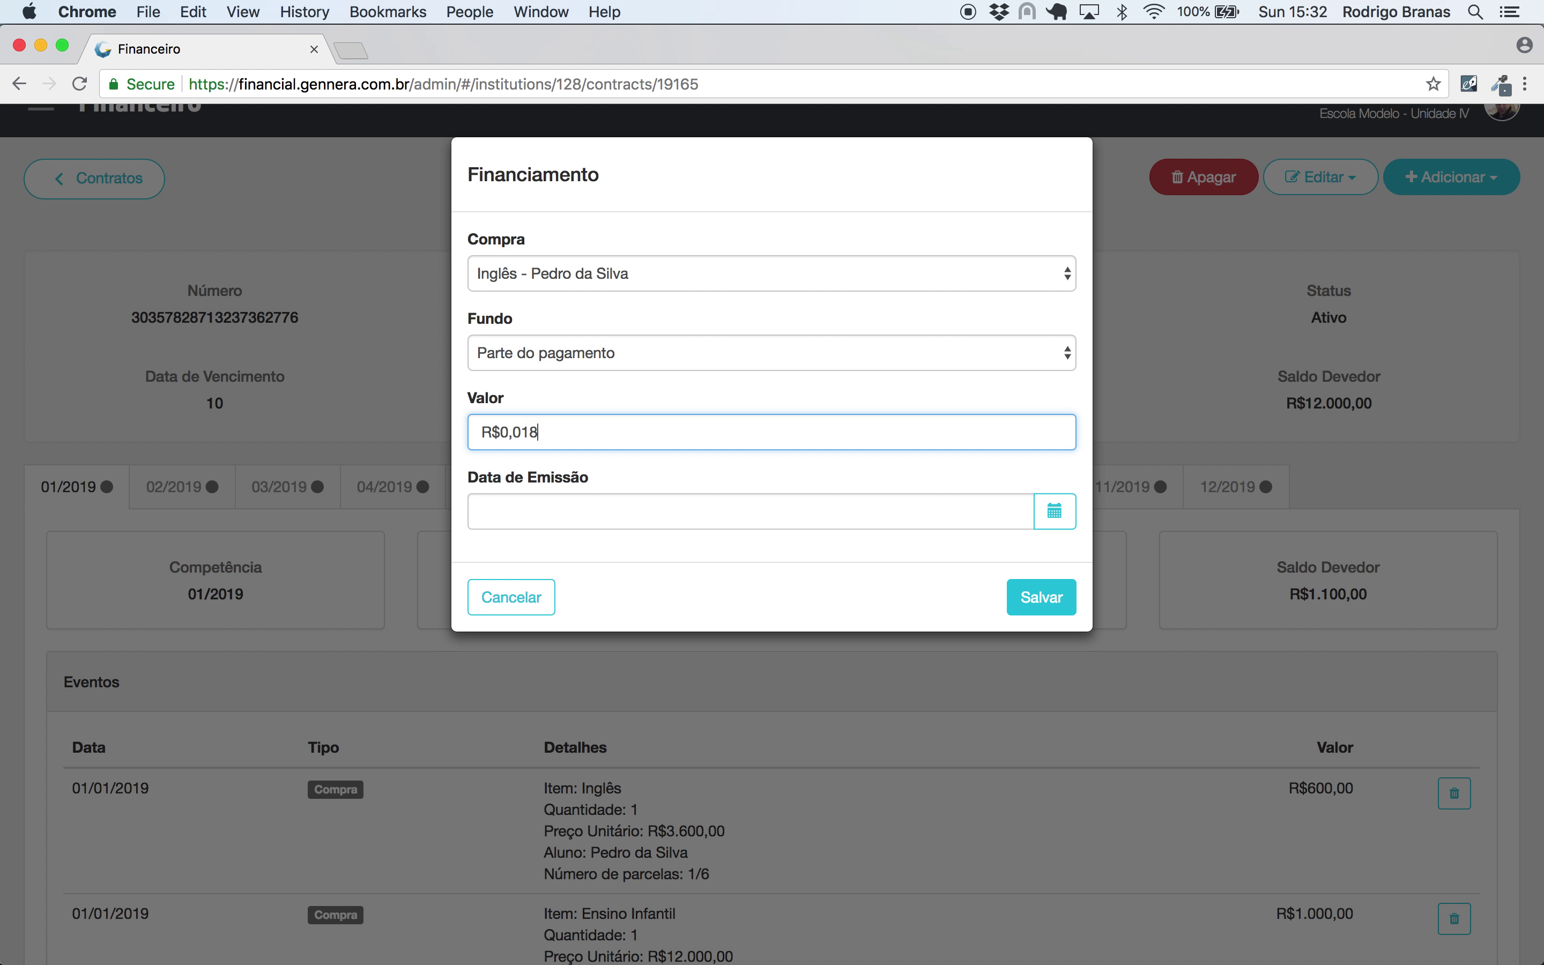
click(623, 515)
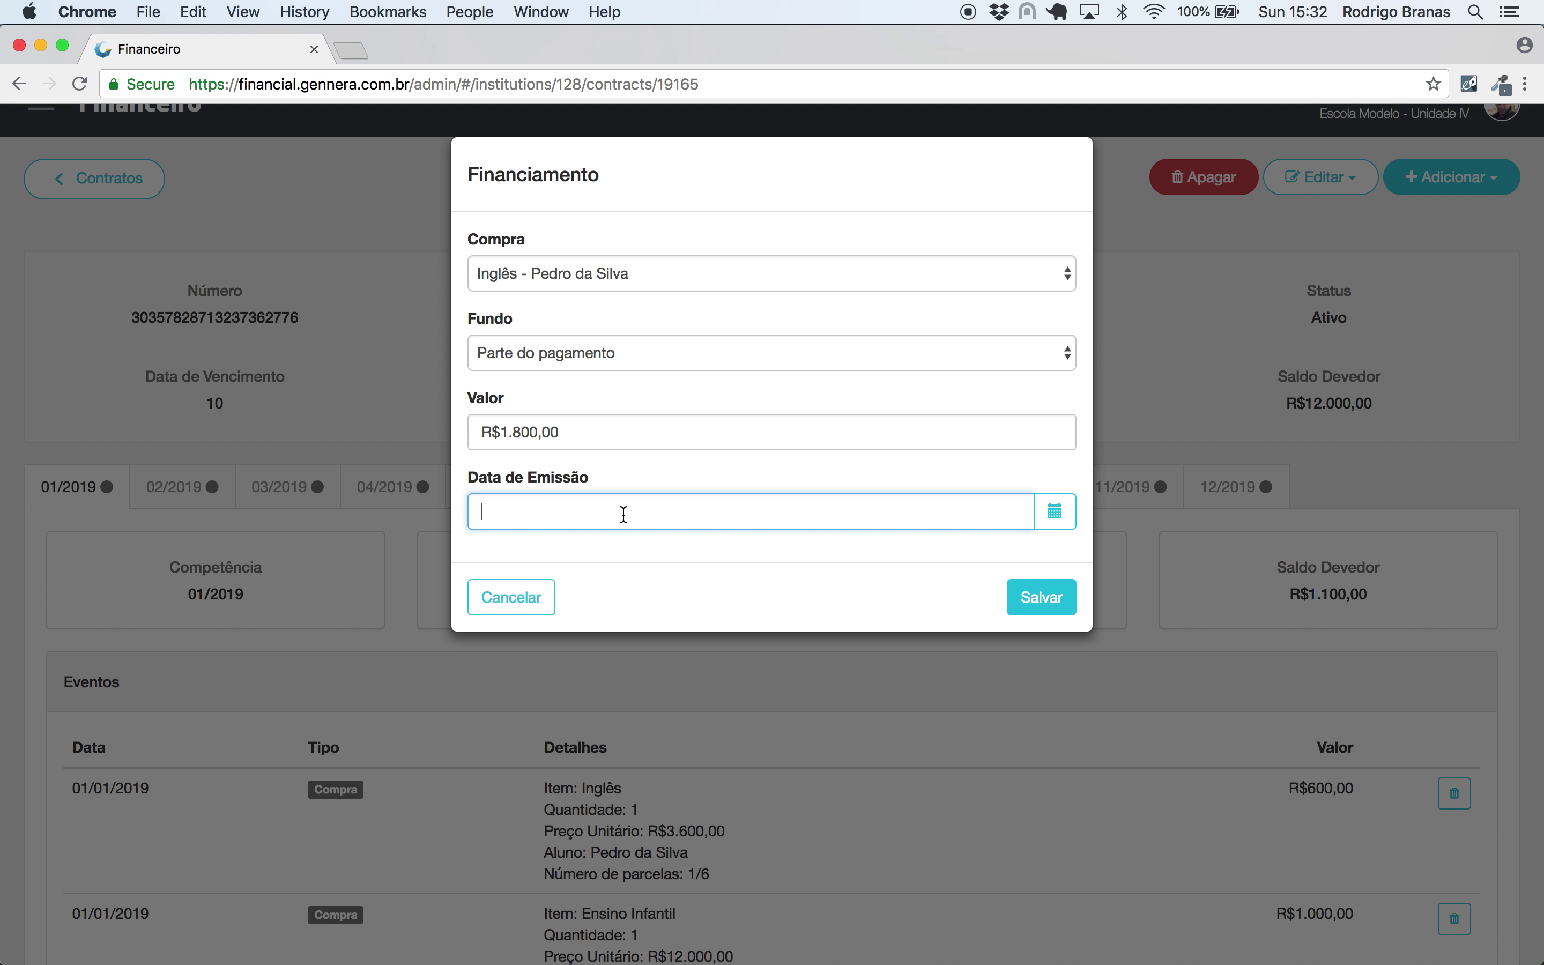
text(01/01/2019)
click(1043, 604)
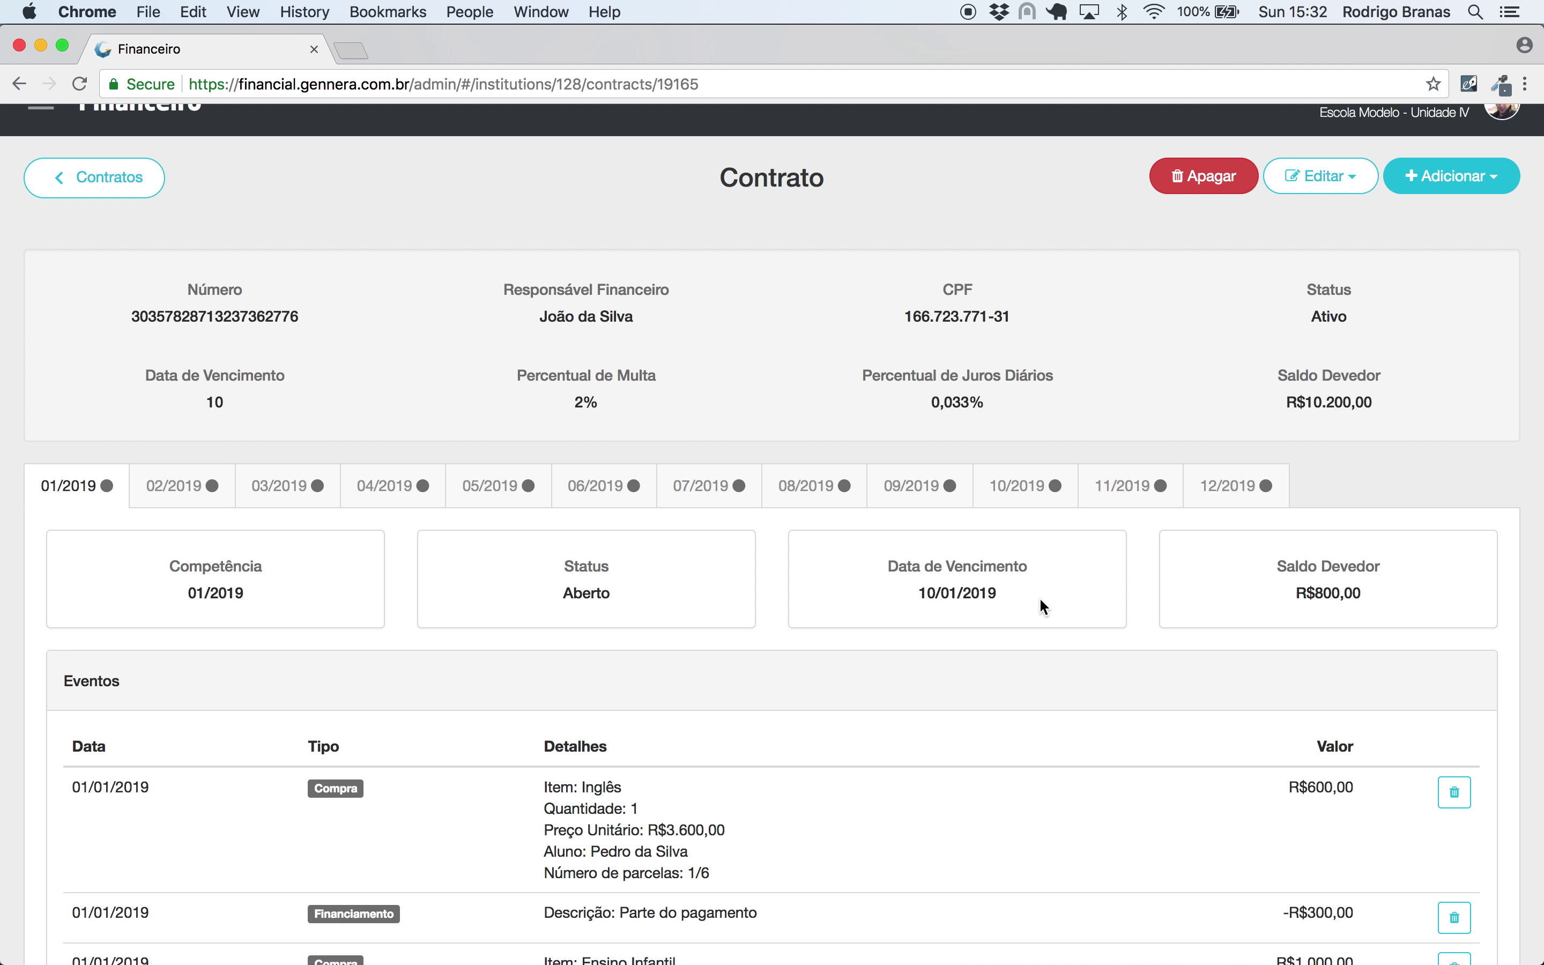
- Review the 02/2019 and 03/2019 installments showing the -R$300,00 monthly reduction
scroll(1044, 607, down, 3)
scroll(1044, 606, down, 2)
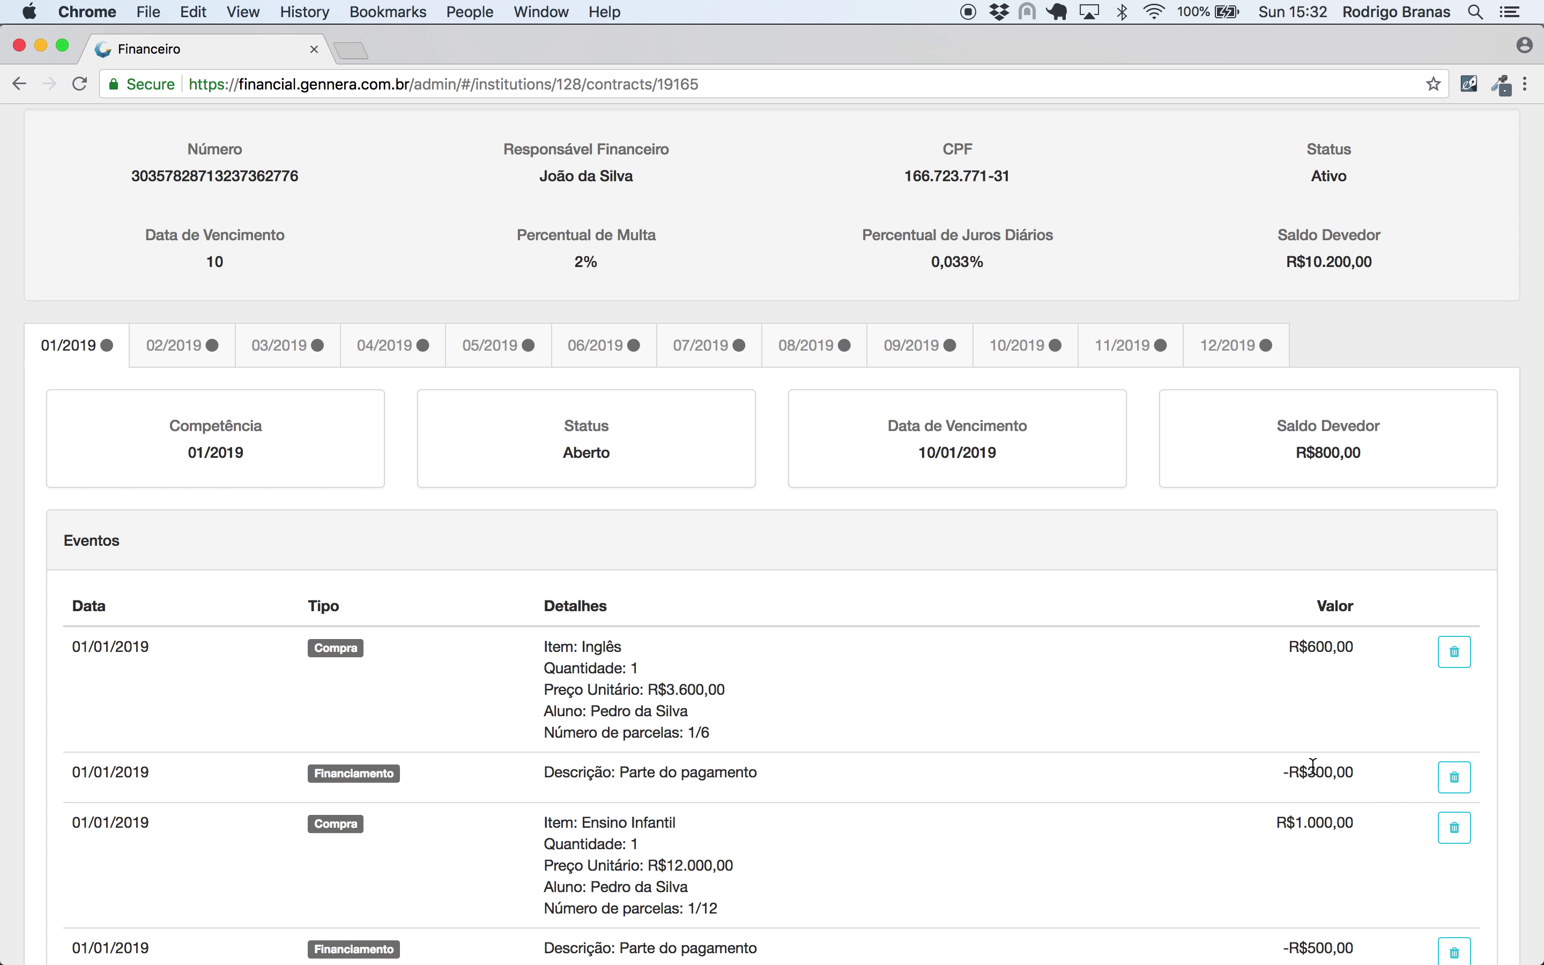
click(178, 348)
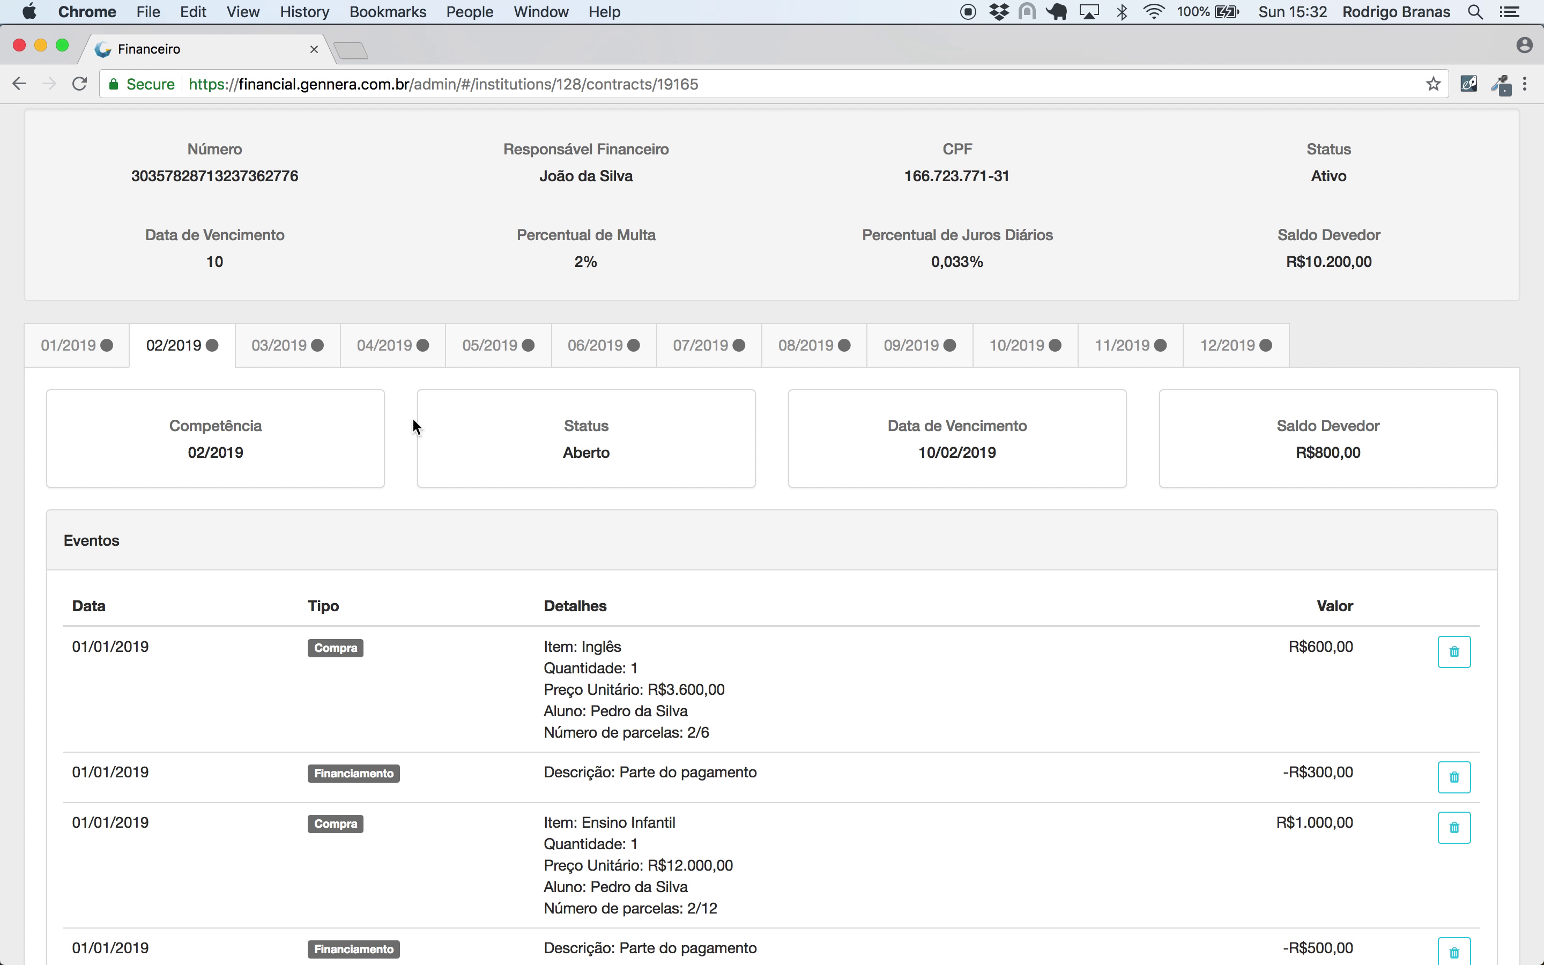
click(288, 348)
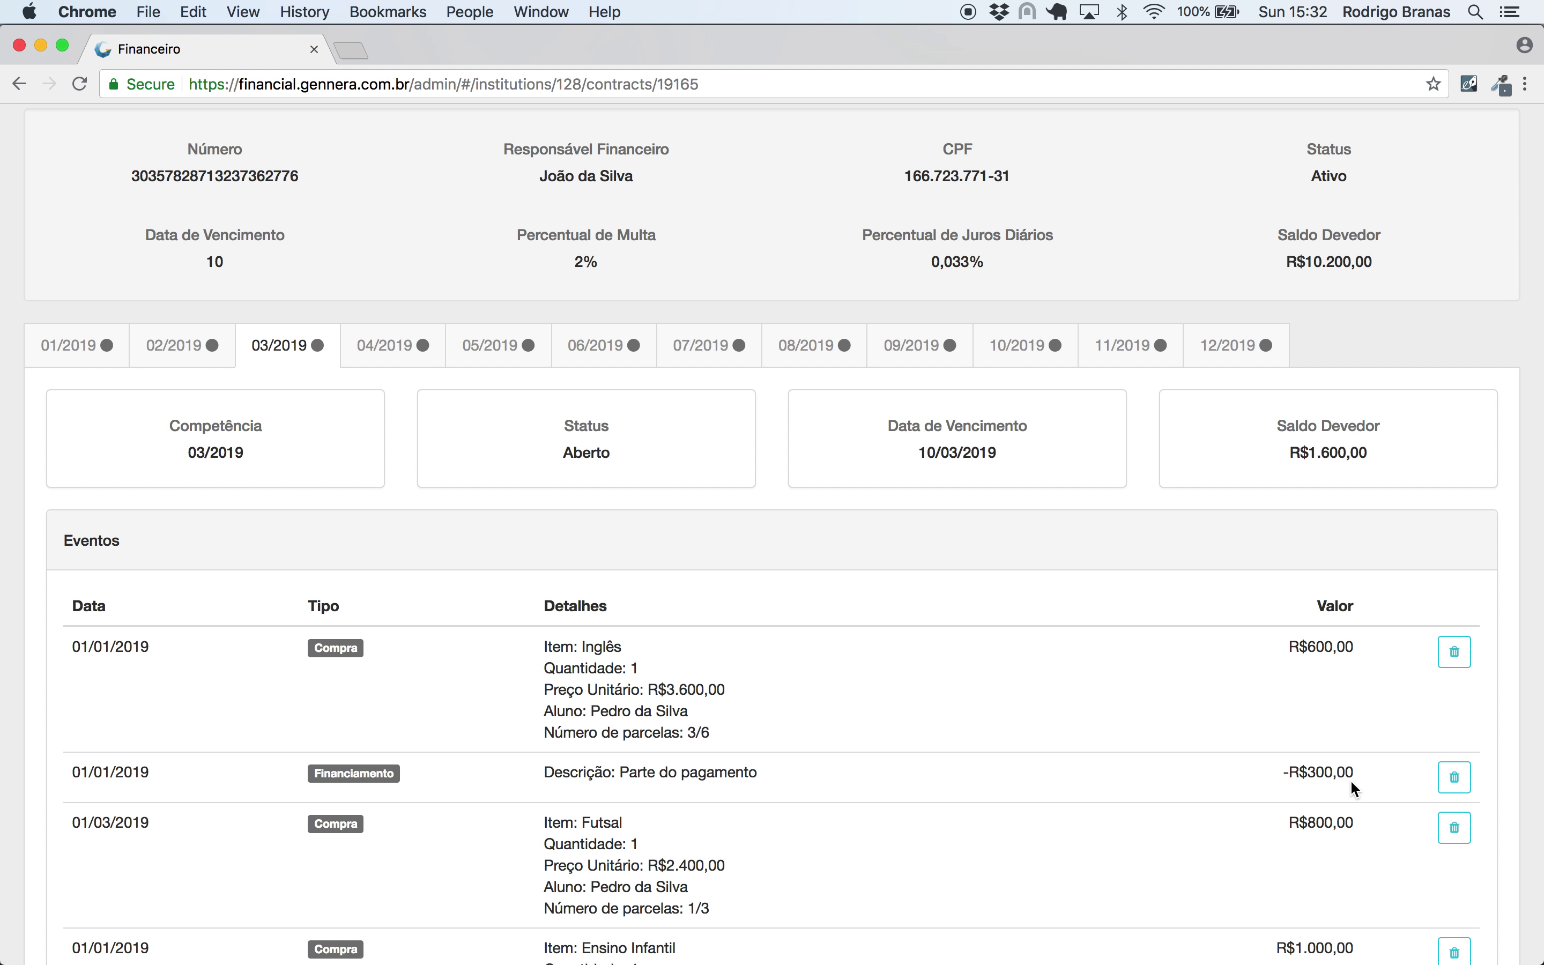
scroll(656, 588, down, 3)
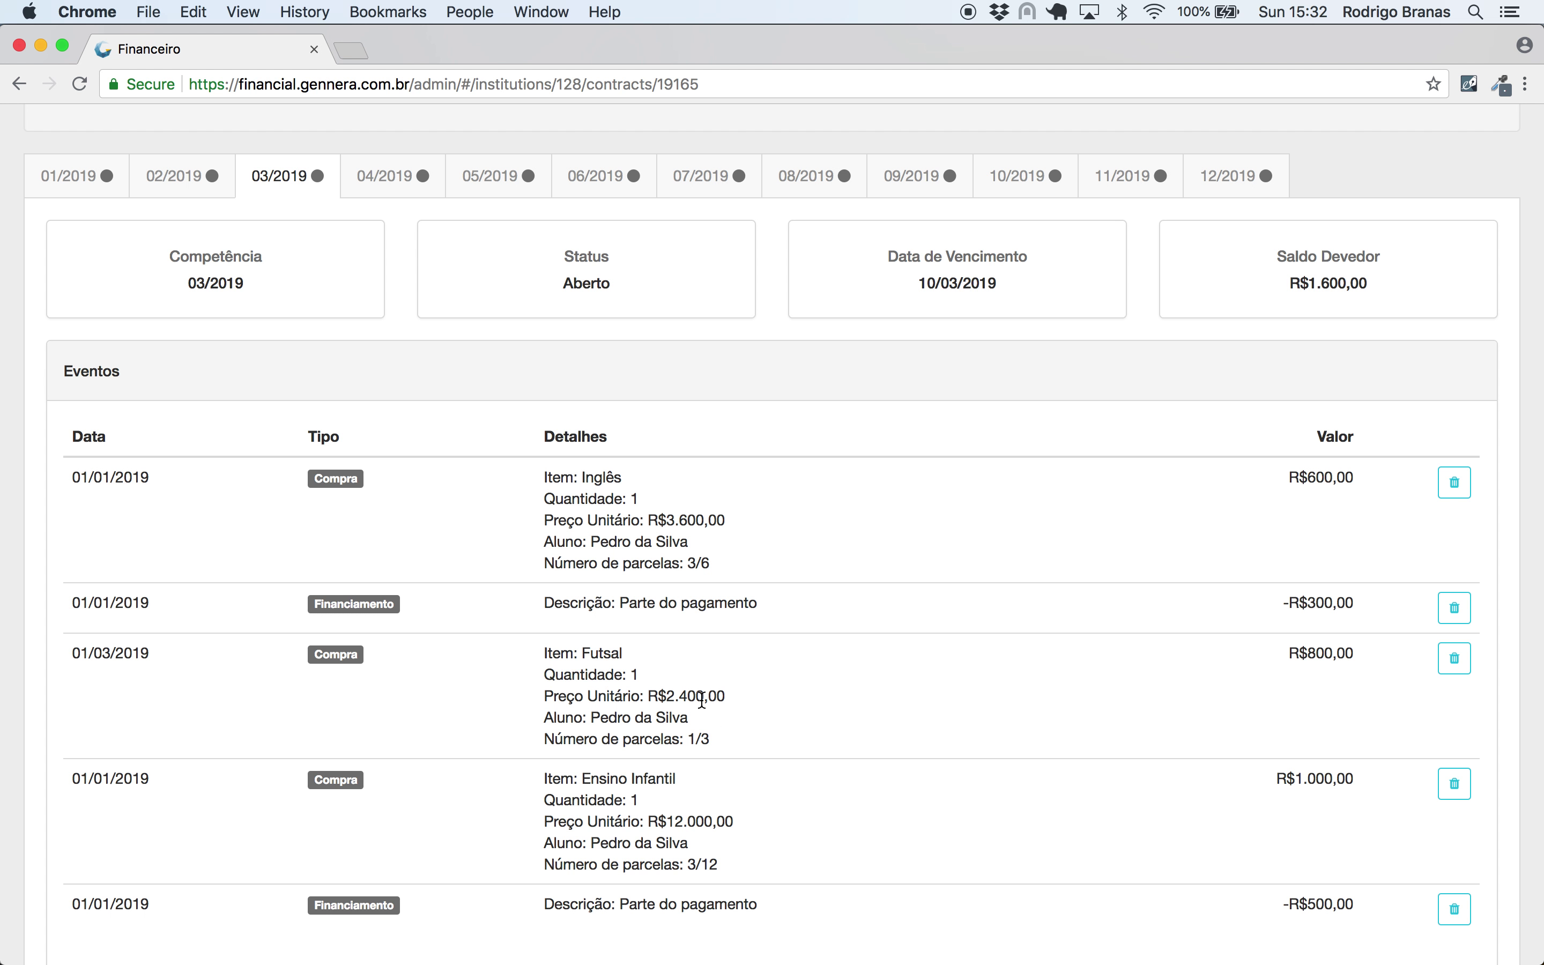
scroll(819, 647, up, 5)
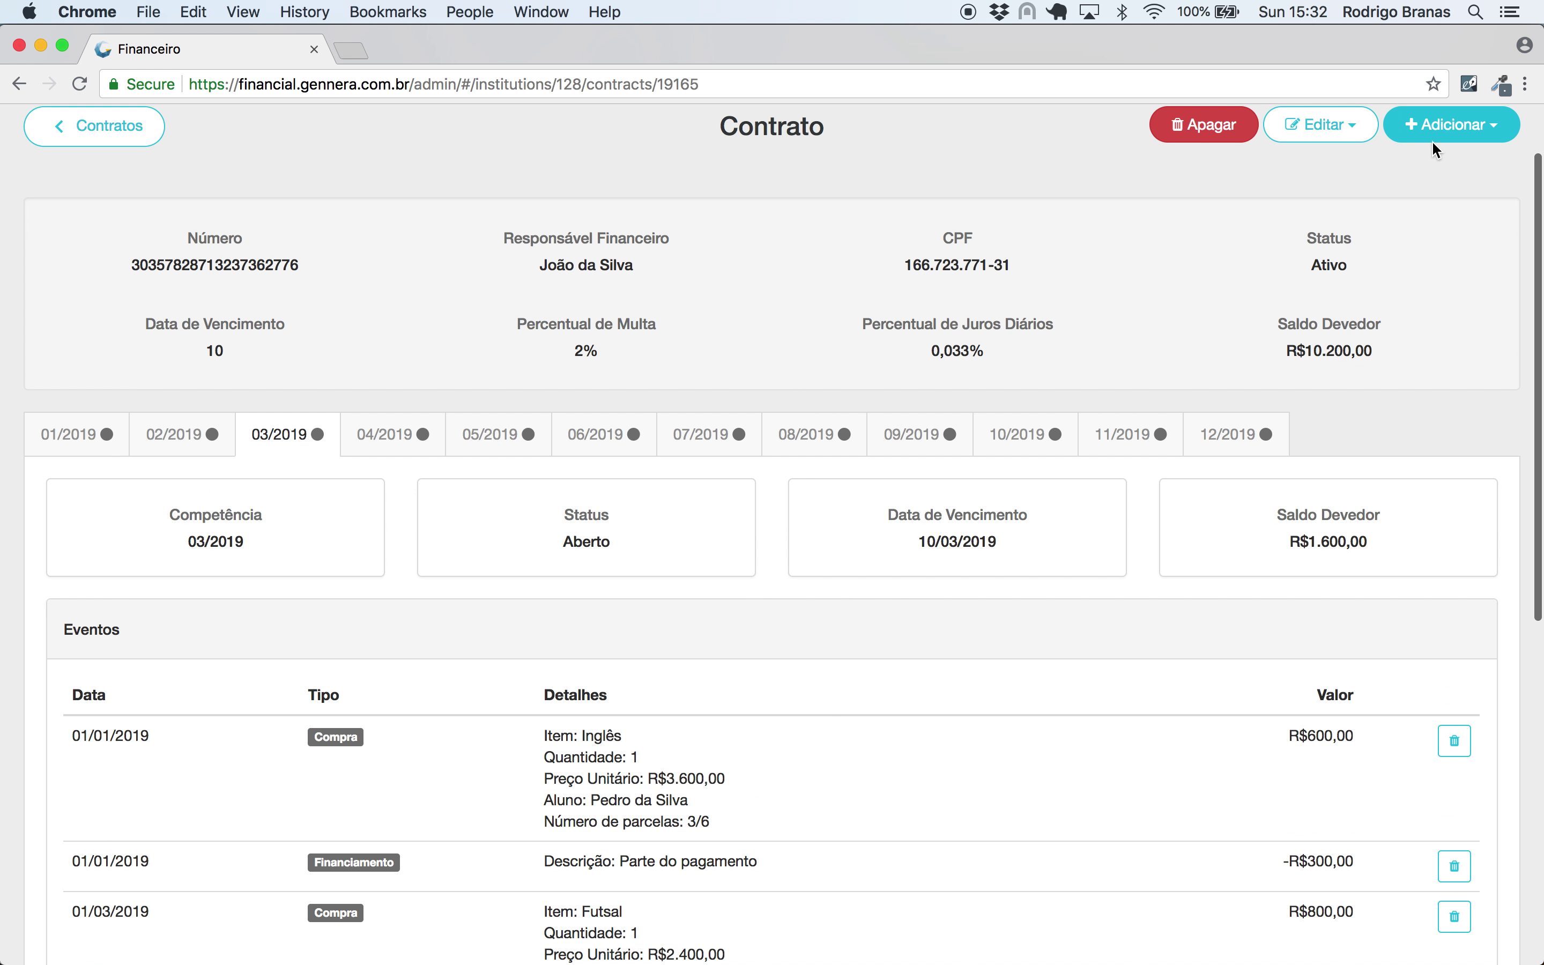
- Save a R$1.200,00 Financiamento on Futsal from 'Parte do pagamento', dated 01/03/2019
click(1432, 140)
click(1420, 249)
click(641, 273)
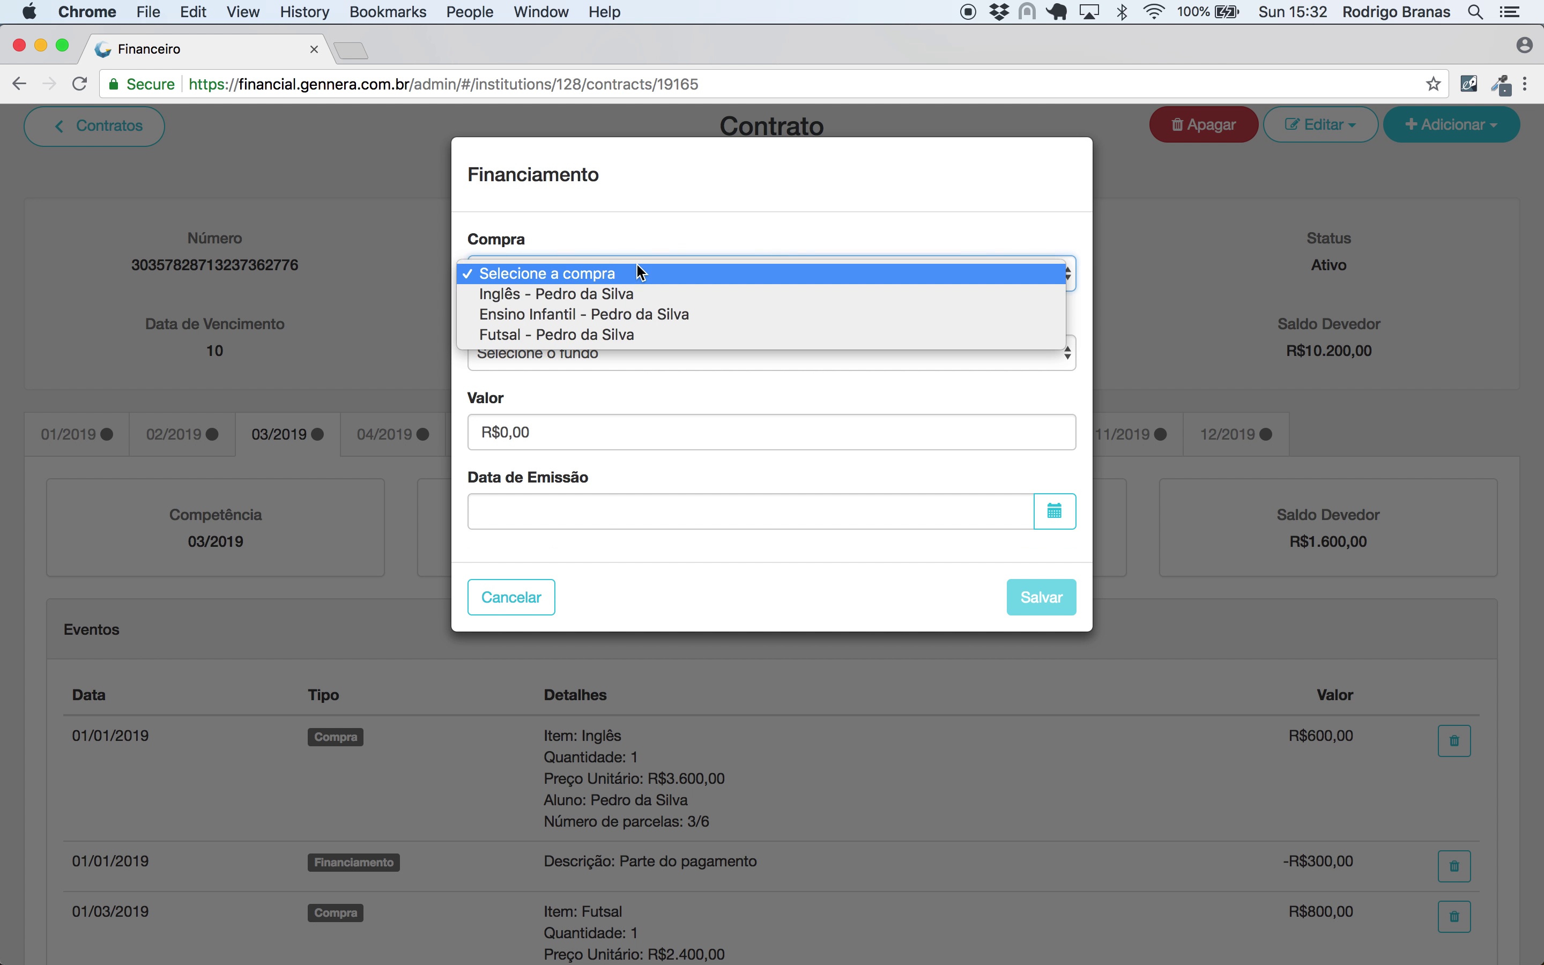
click(635, 334)
click(603, 355)
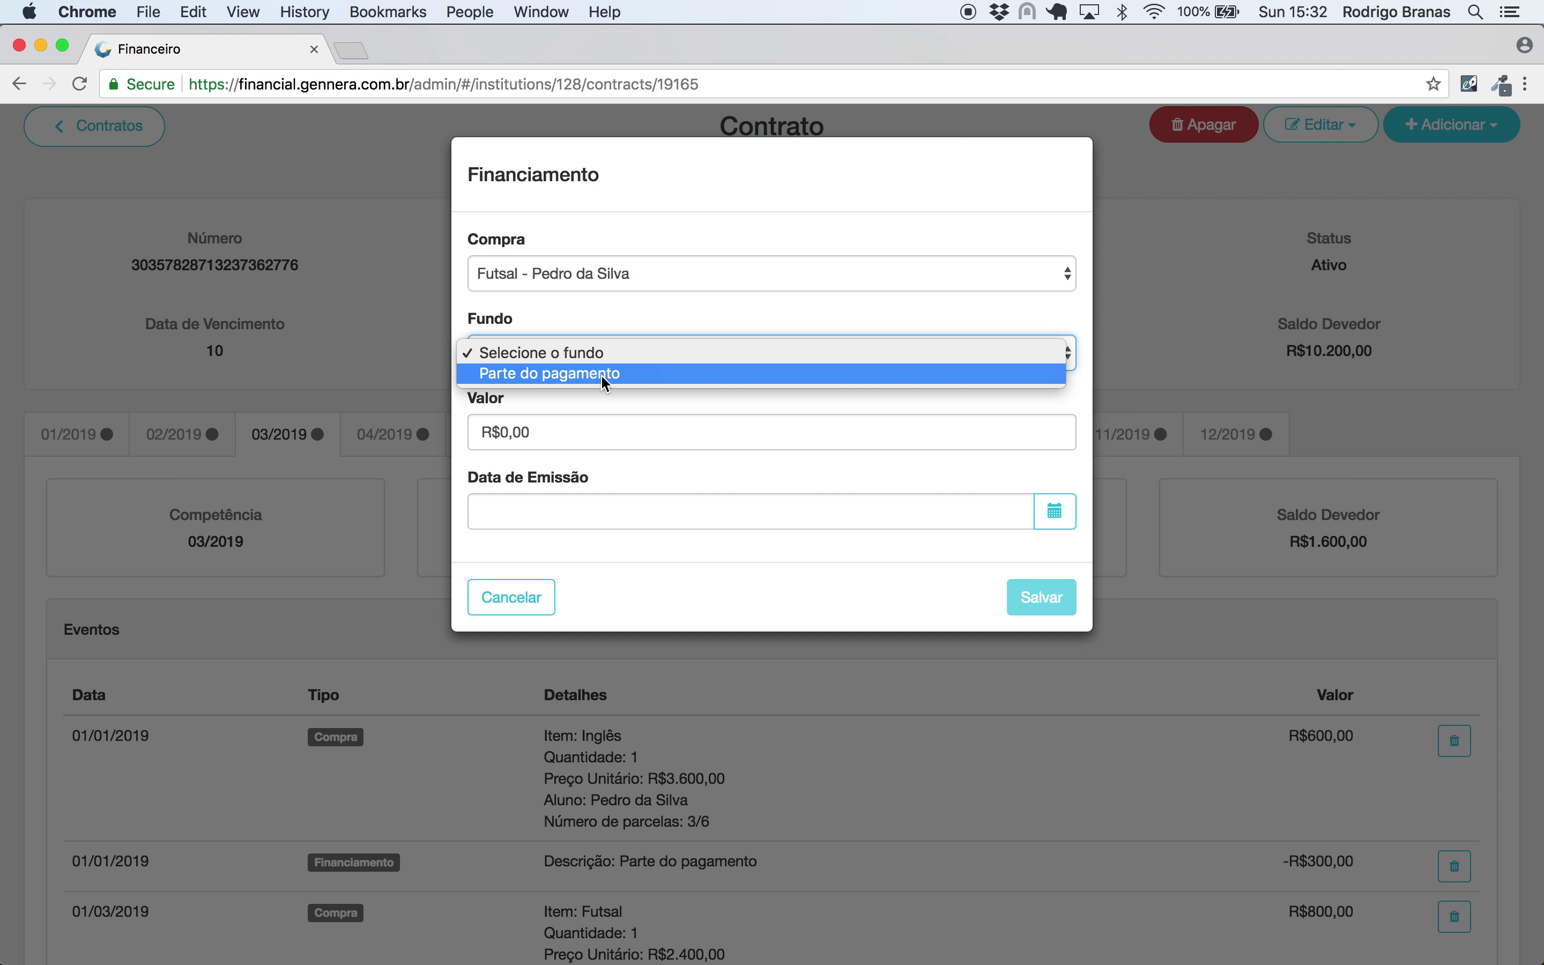
click(601, 374)
click(597, 425)
text(1.200,00)
click(581, 533)
text(01/03/2019)
click(1050, 600)
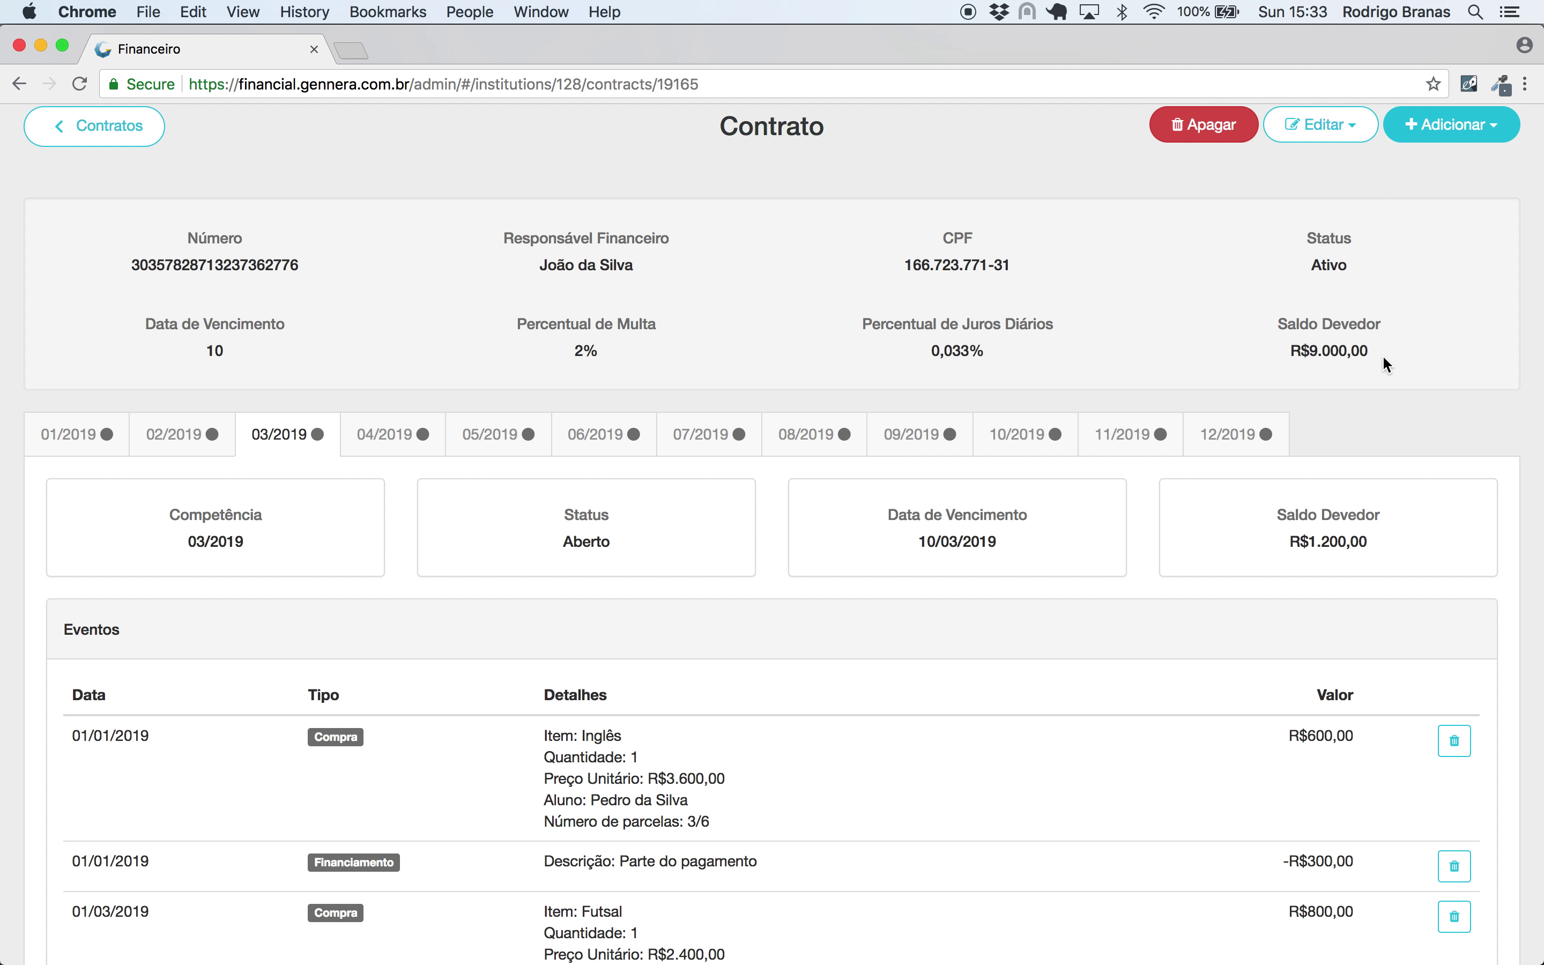
- Confirm the contract balance now reads R$9.000,00 and scan the updated installments
drag(1385, 350, 1271, 348)
click(1372, 339)
scroll(1375, 343, down, 5)
scroll(1375, 343, up, 1)
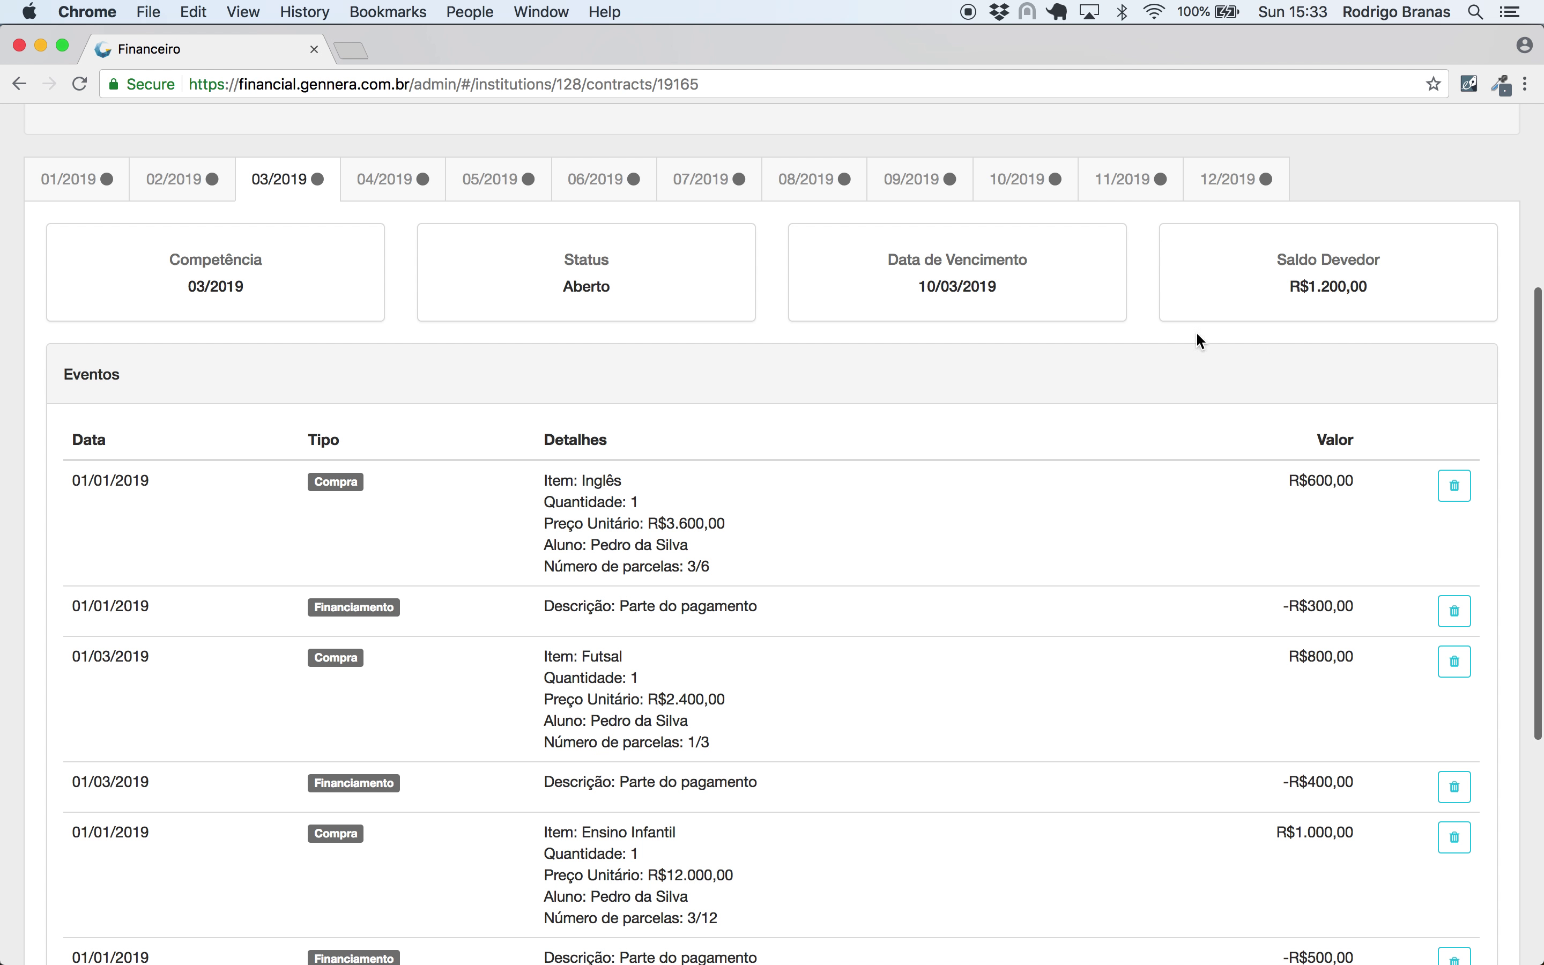
scroll(943, 385, down, 2)
scroll(943, 385, down, 1)
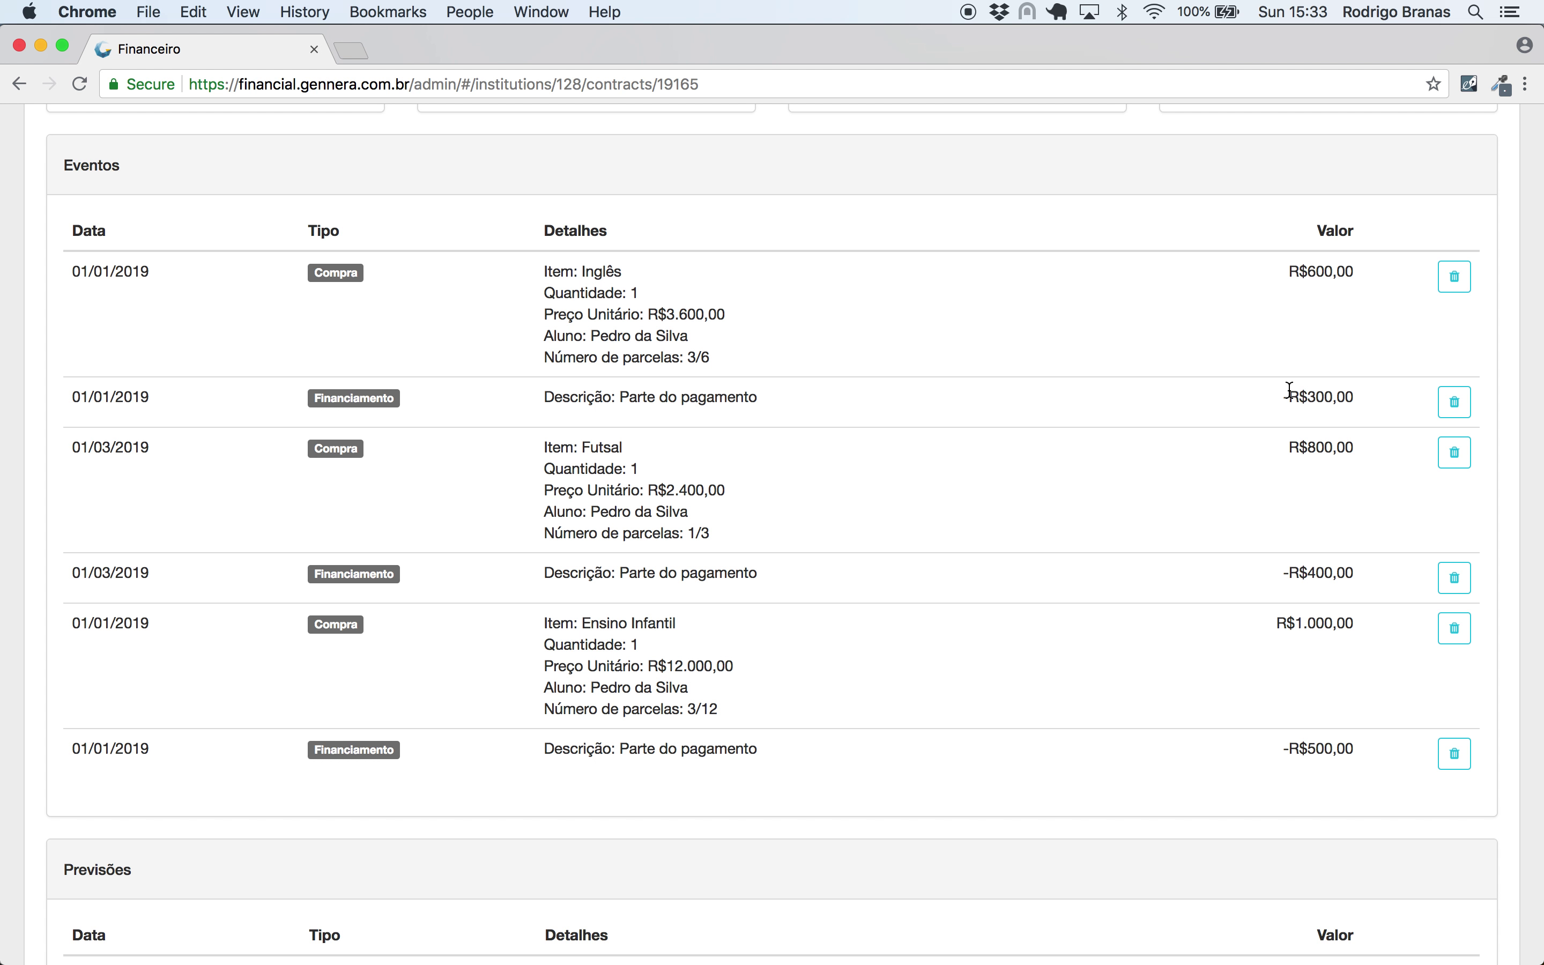
scroll(1131, 322, up, 8)
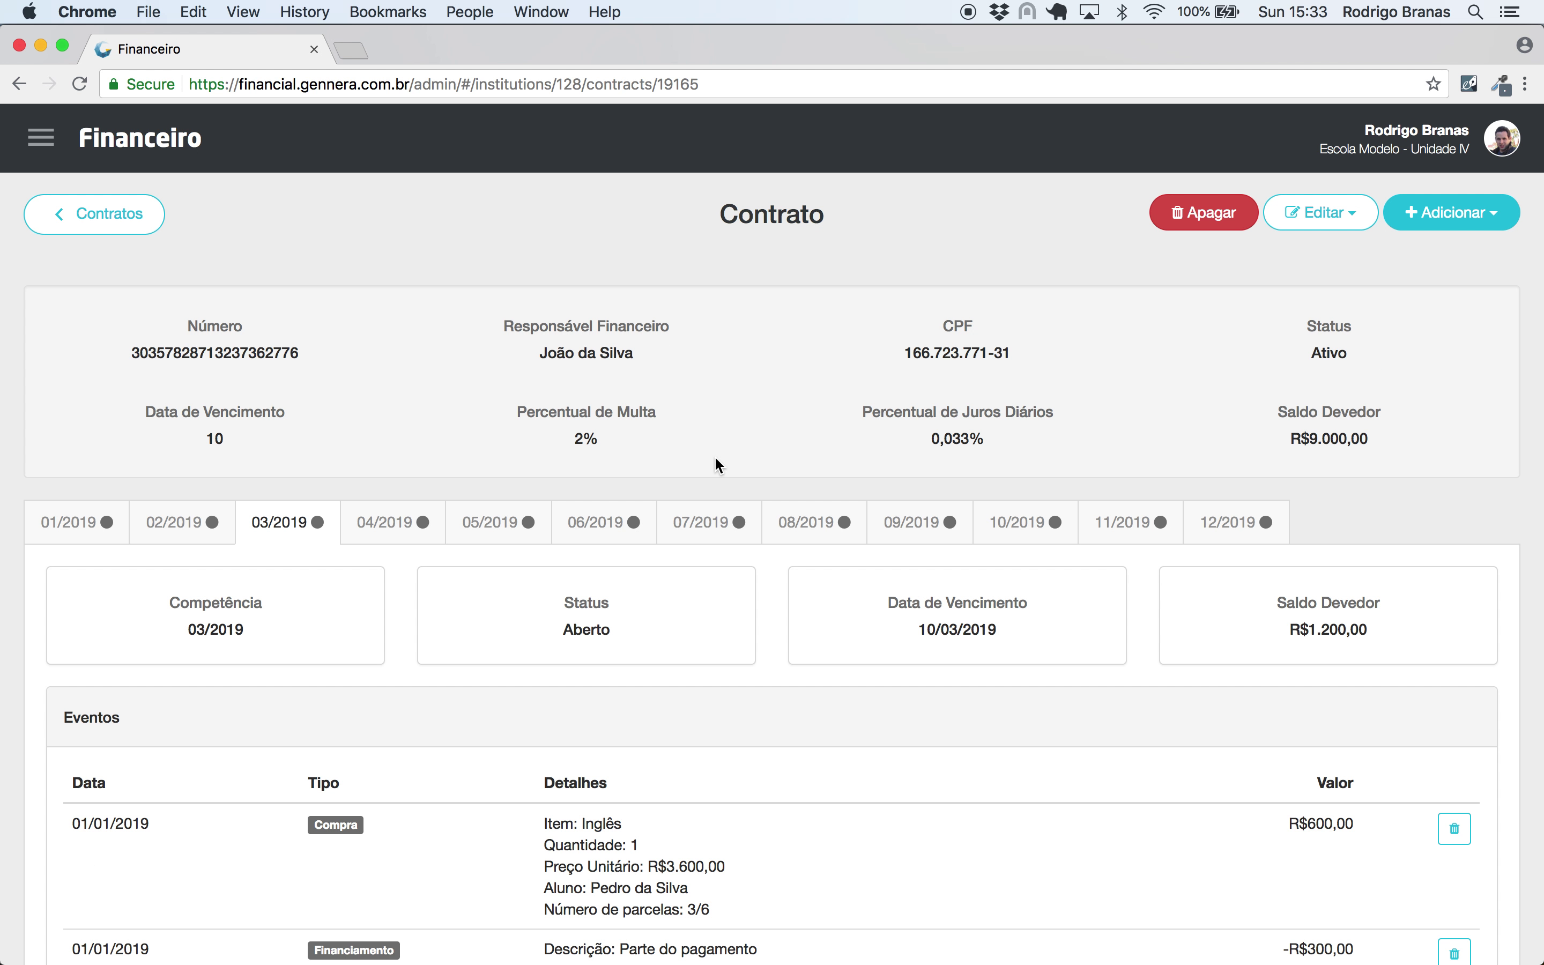
- Begin a Transação for the R$800,00 01/2019 installment, then cancel it unsaved
click(83, 523)
click(1427, 224)
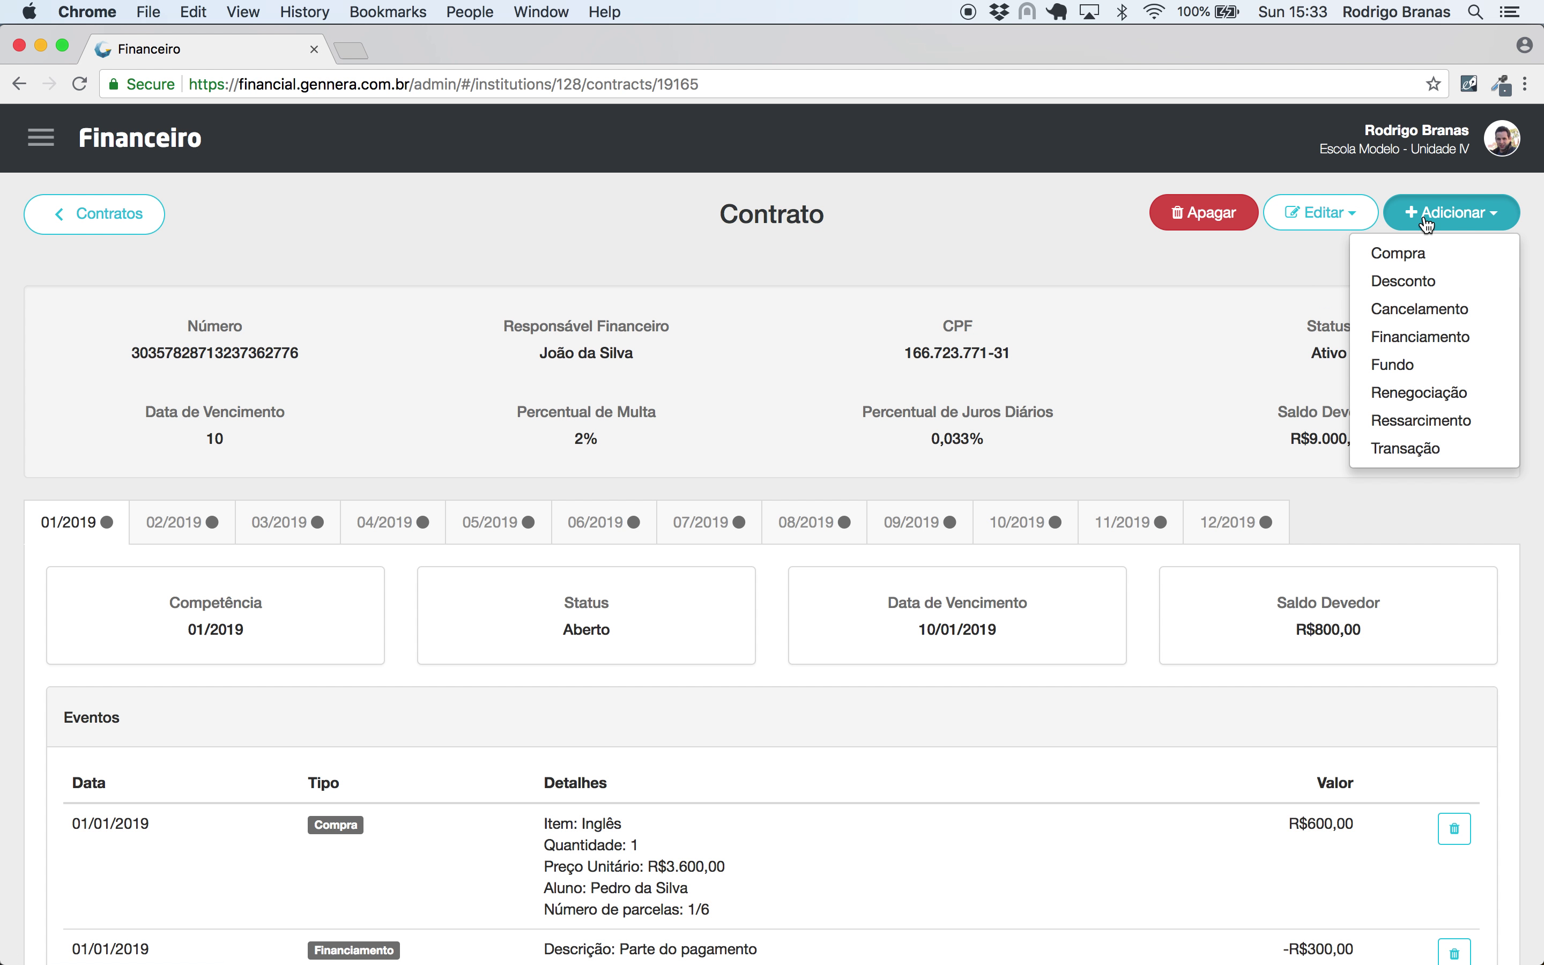
click(1438, 450)
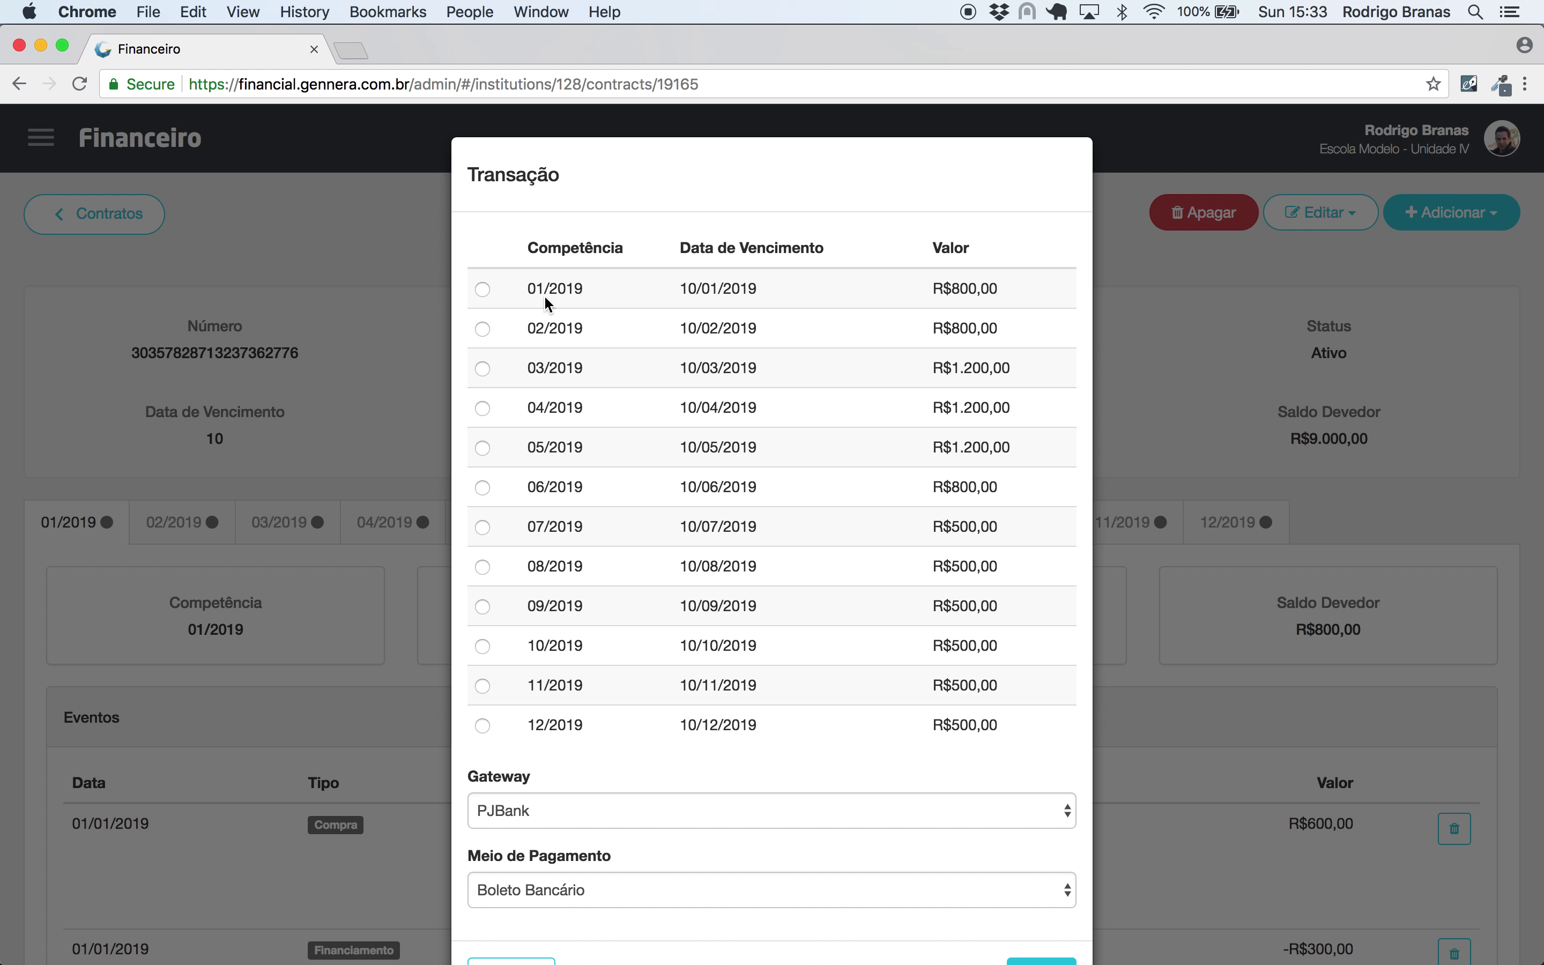
click(483, 289)
scroll(785, 587, down, 3)
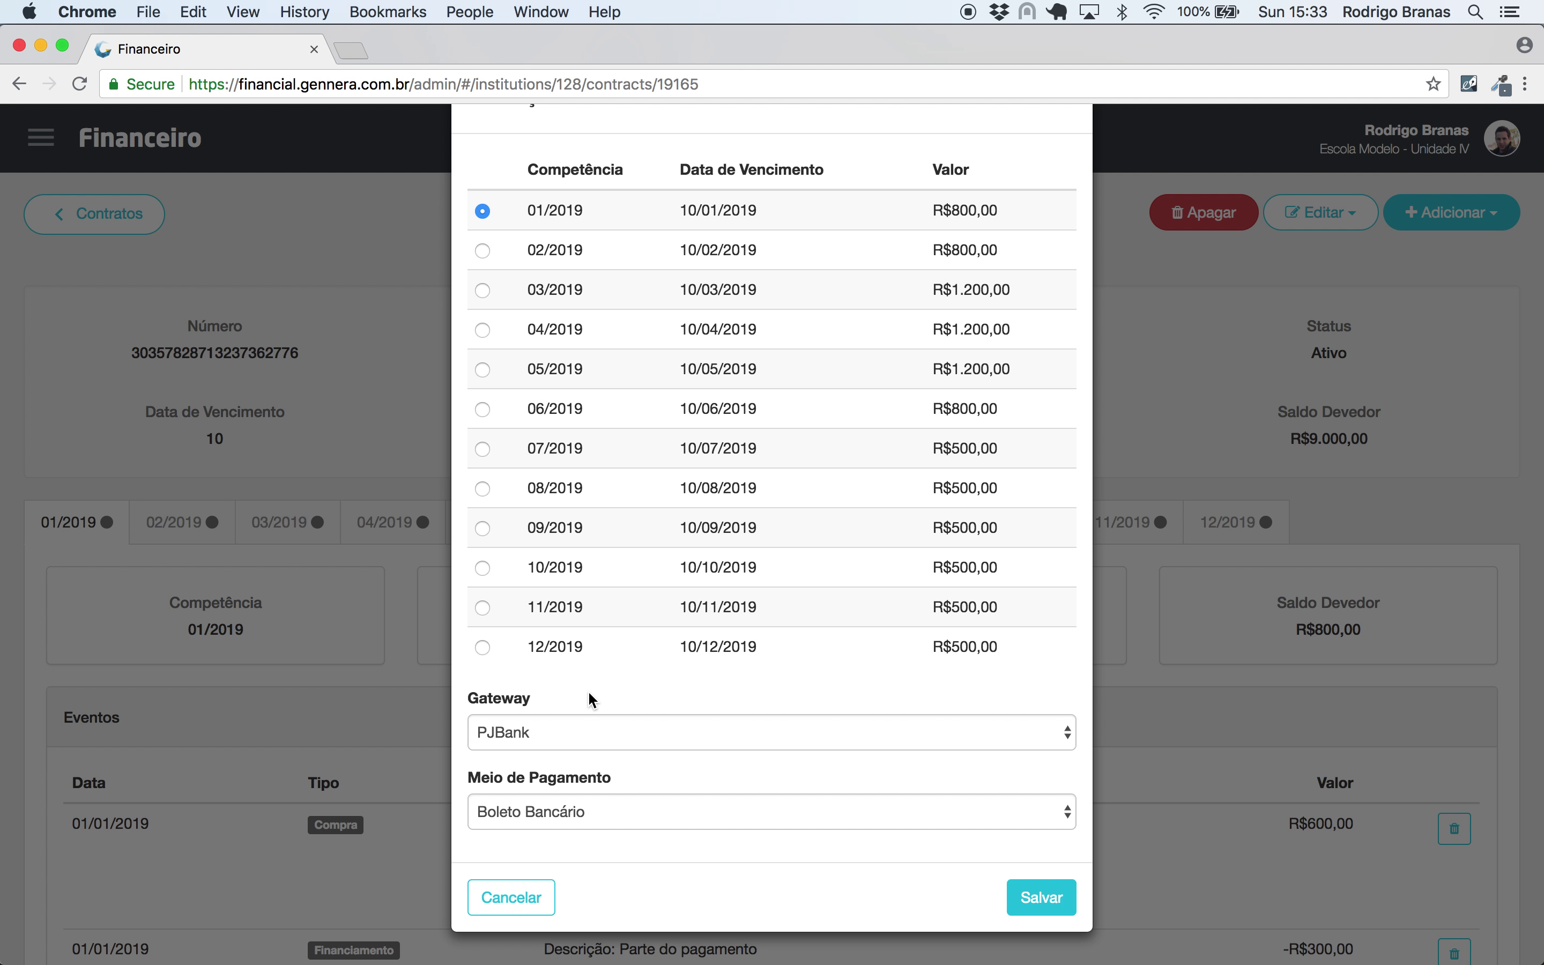
click(523, 897)
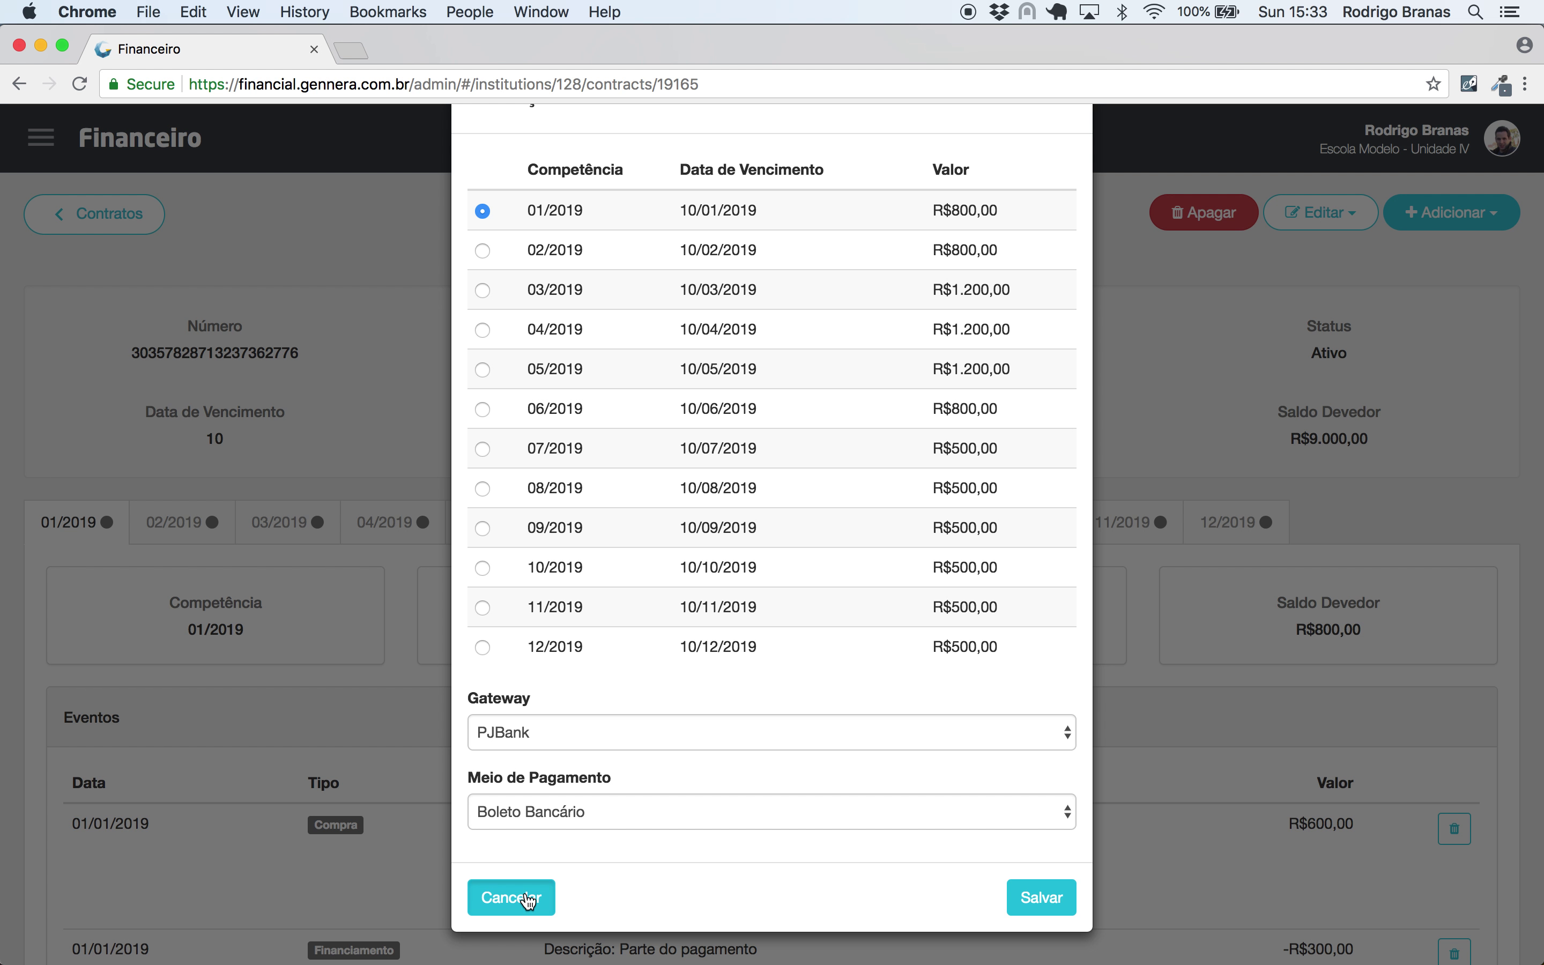
- Start a new payment gateway on the Gateways page, then cancel it unchanged
click(41, 141)
click(84, 255)
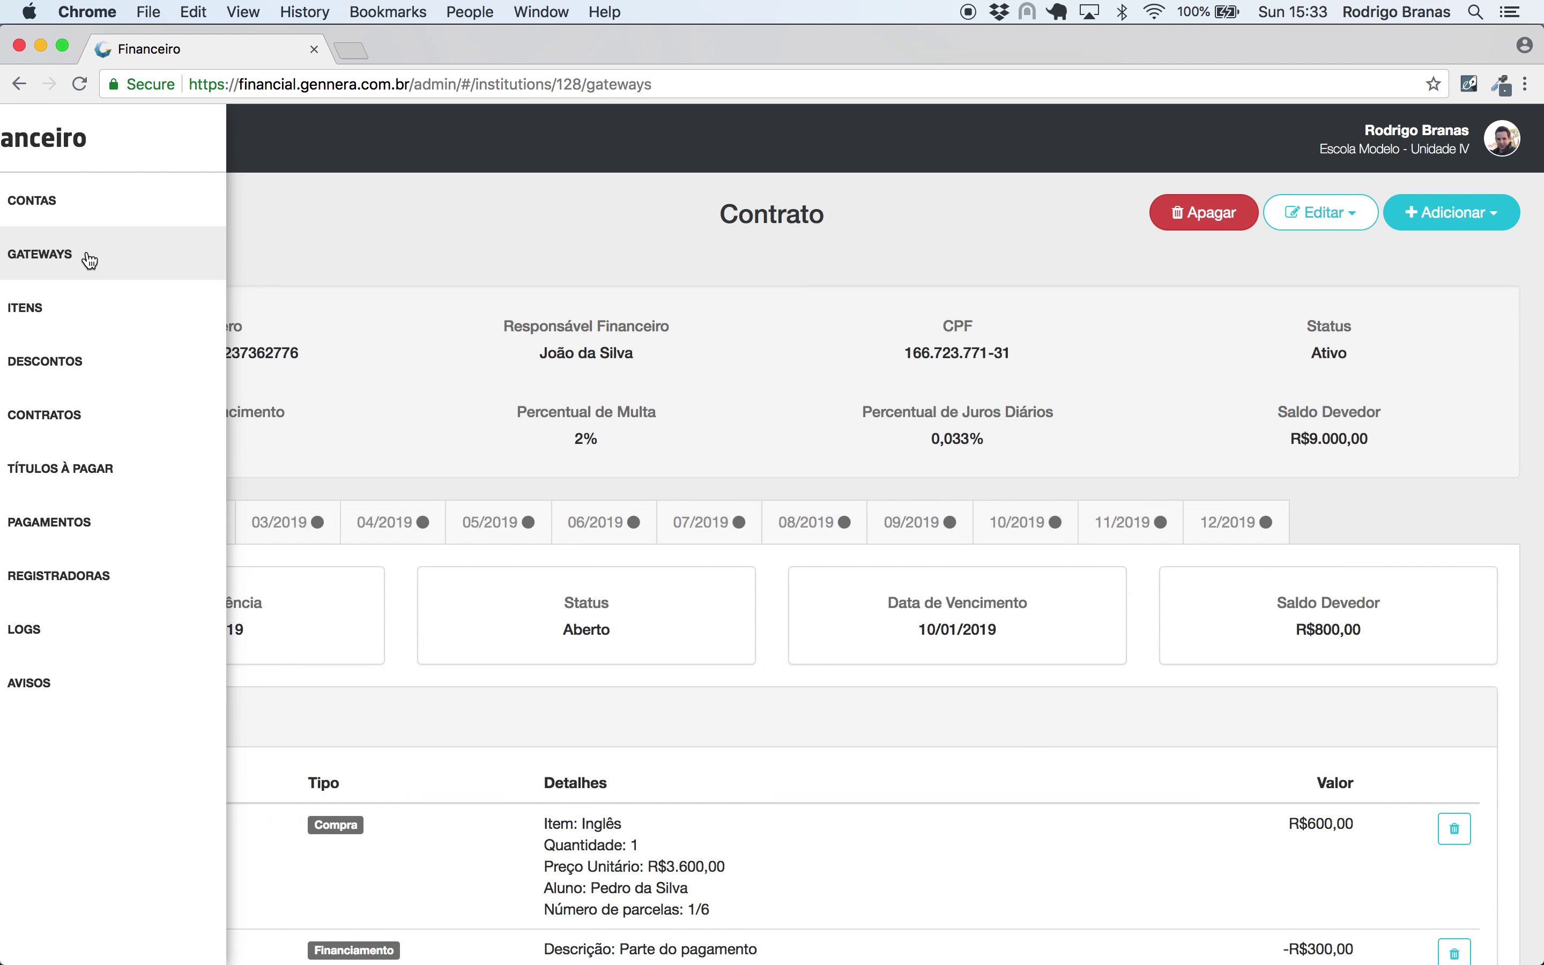
click(1469, 222)
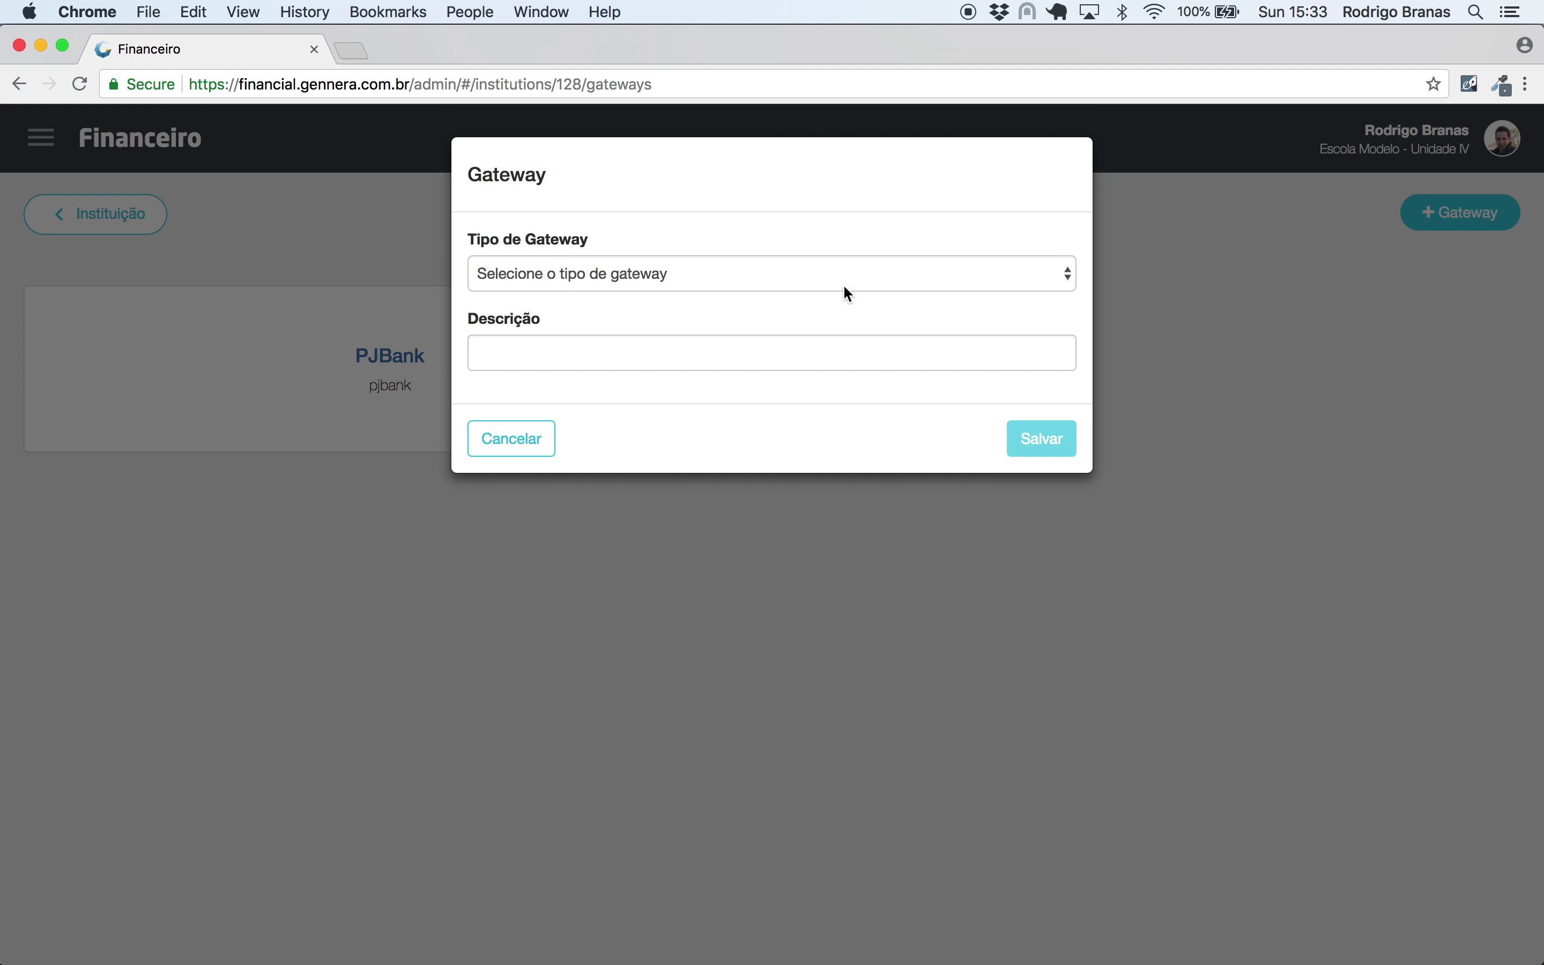
click(719, 268)
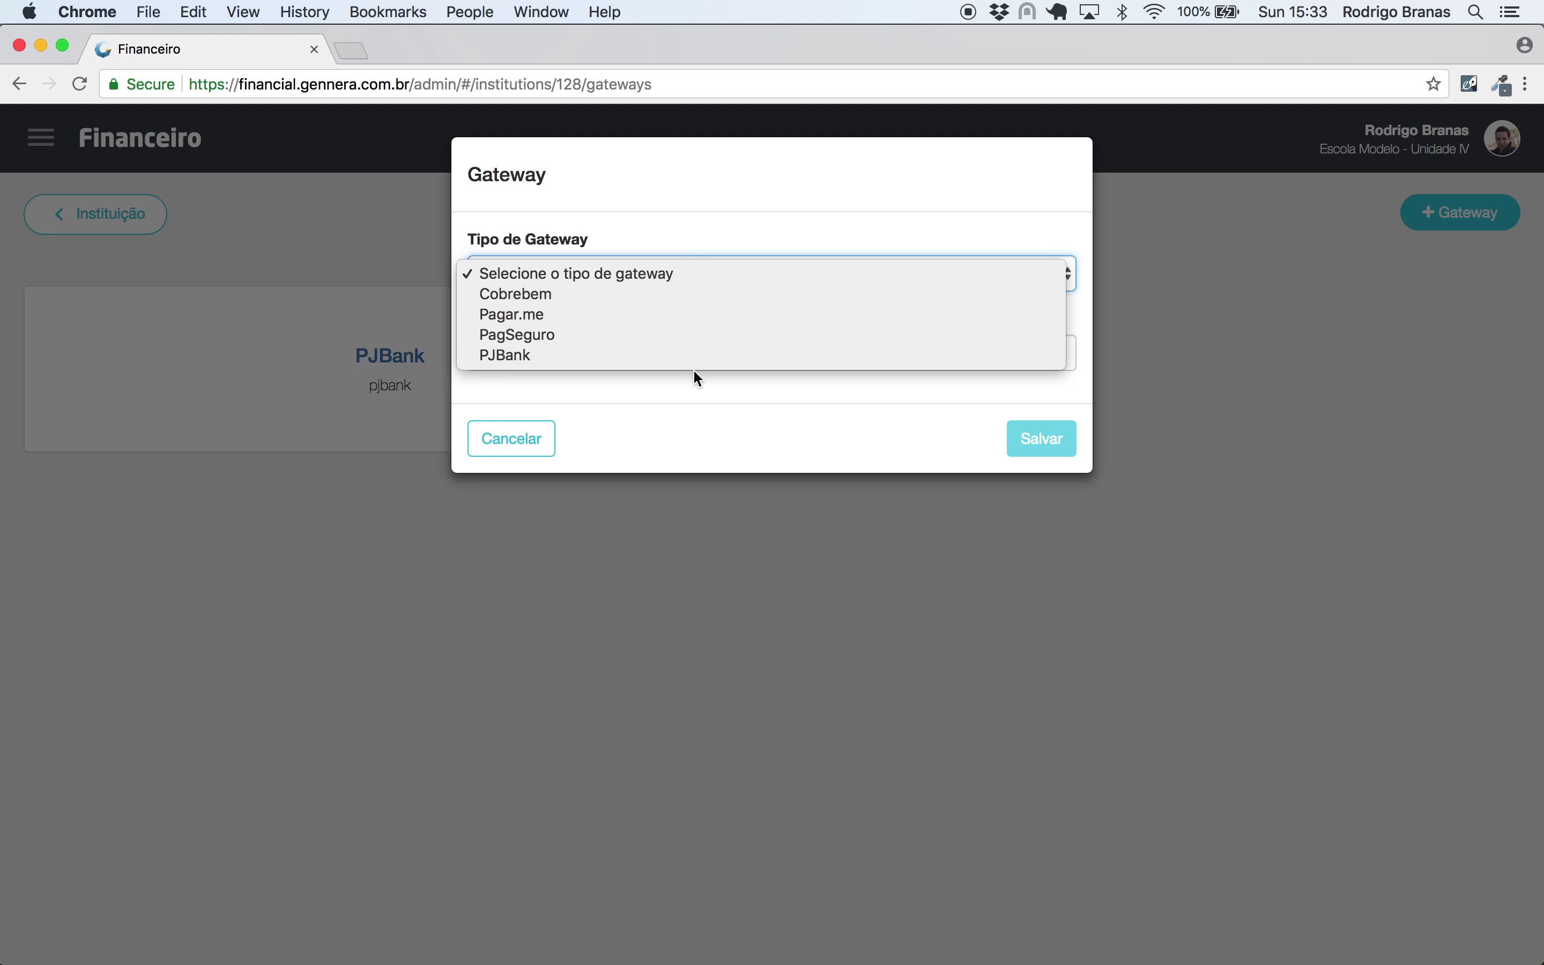
click(708, 208)
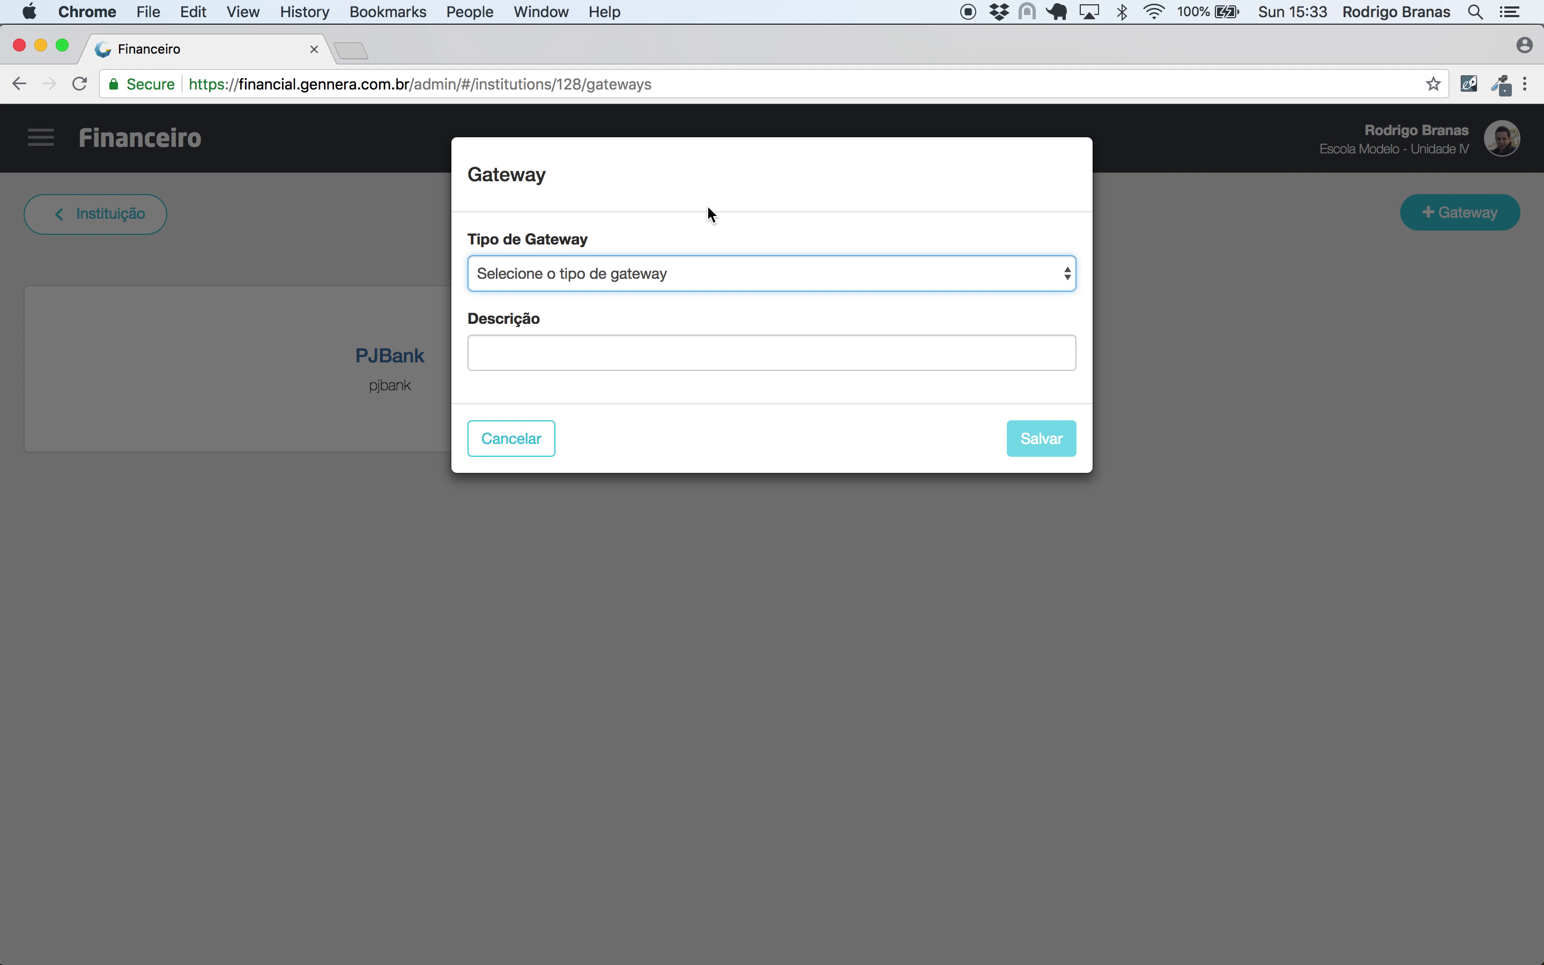
click(516, 440)
- Return to Contratos and open the third contract with the R$9.000,00 balance
click(42, 141)
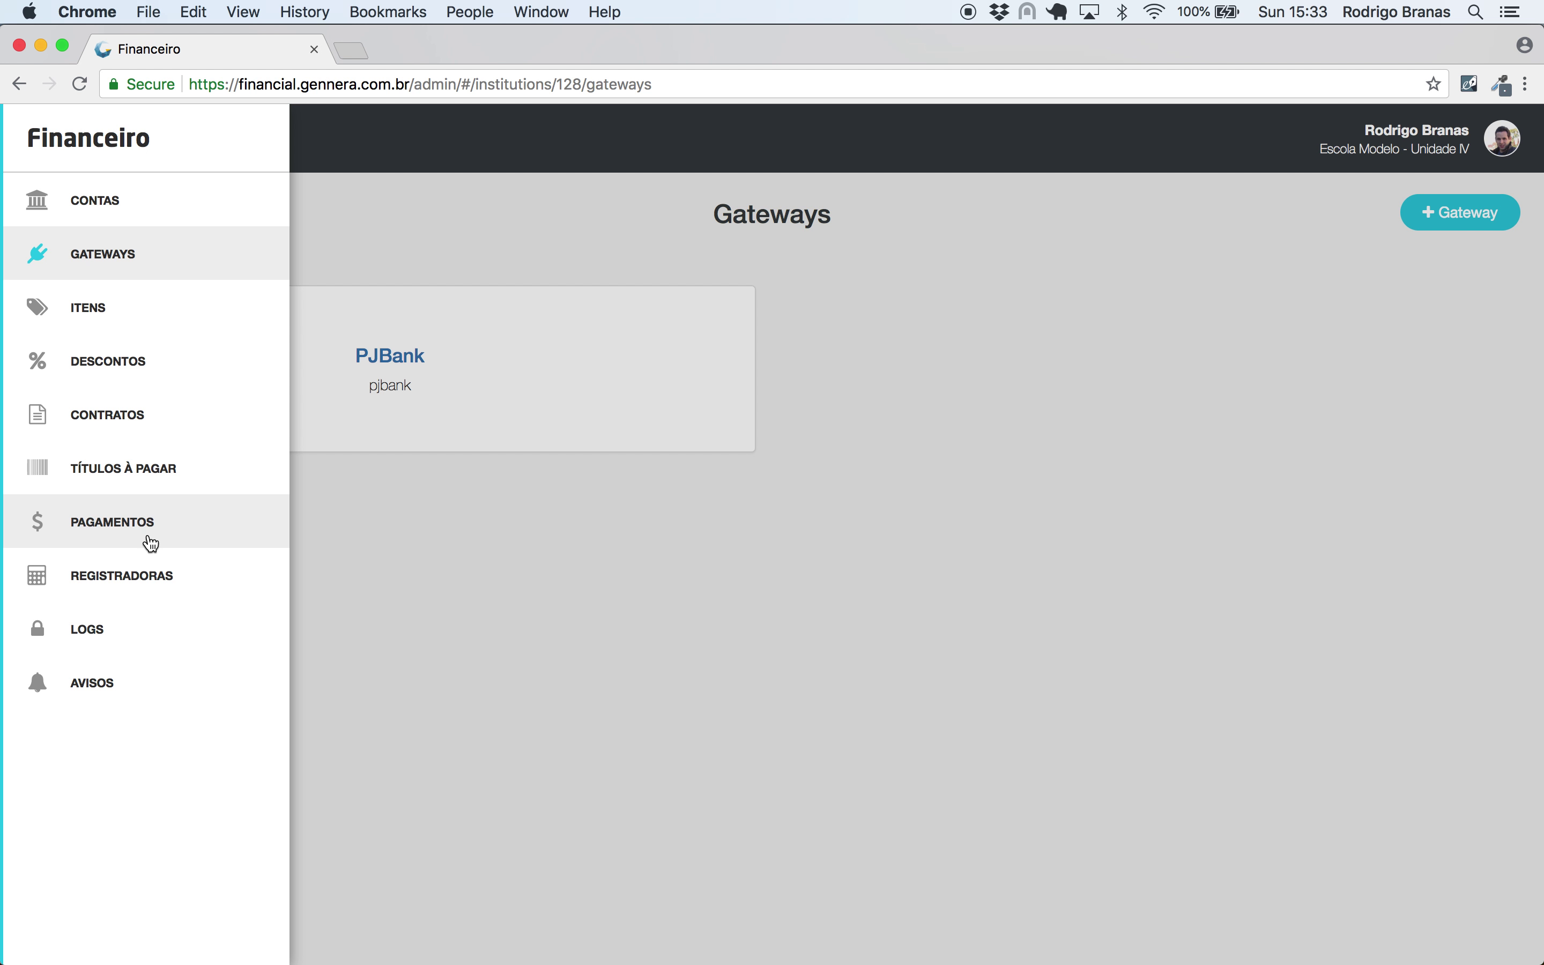
click(137, 415)
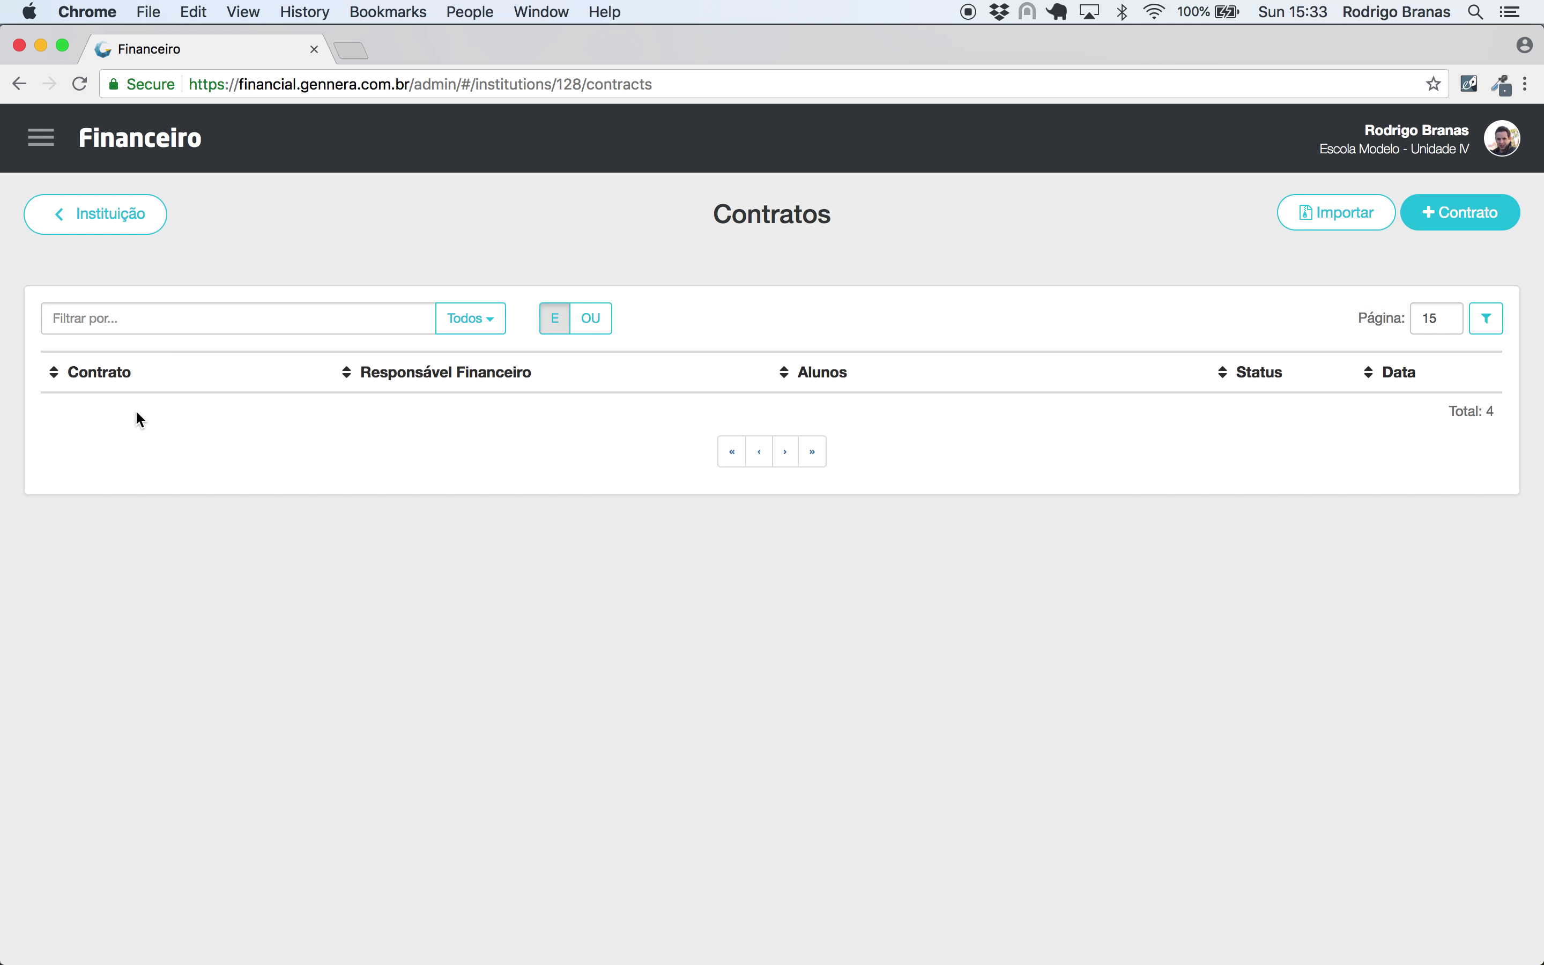
click(192, 504)
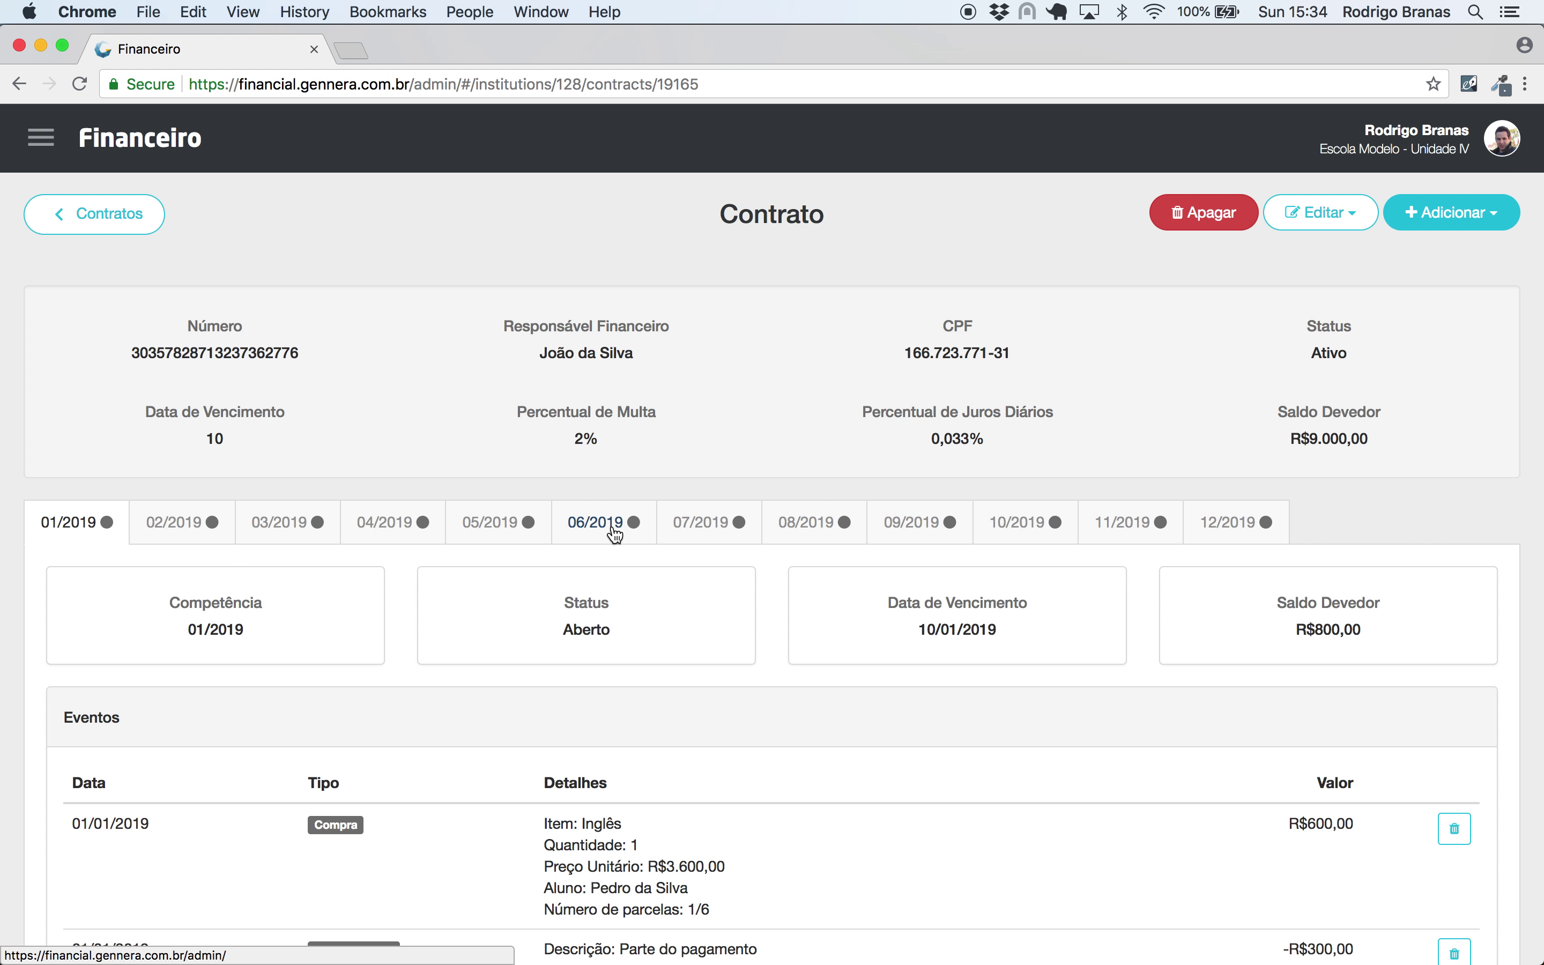
- Add and save a new transaction for the 01/2019 installment of R$800,00
click(1461, 212)
click(1407, 482)
click(1461, 220)
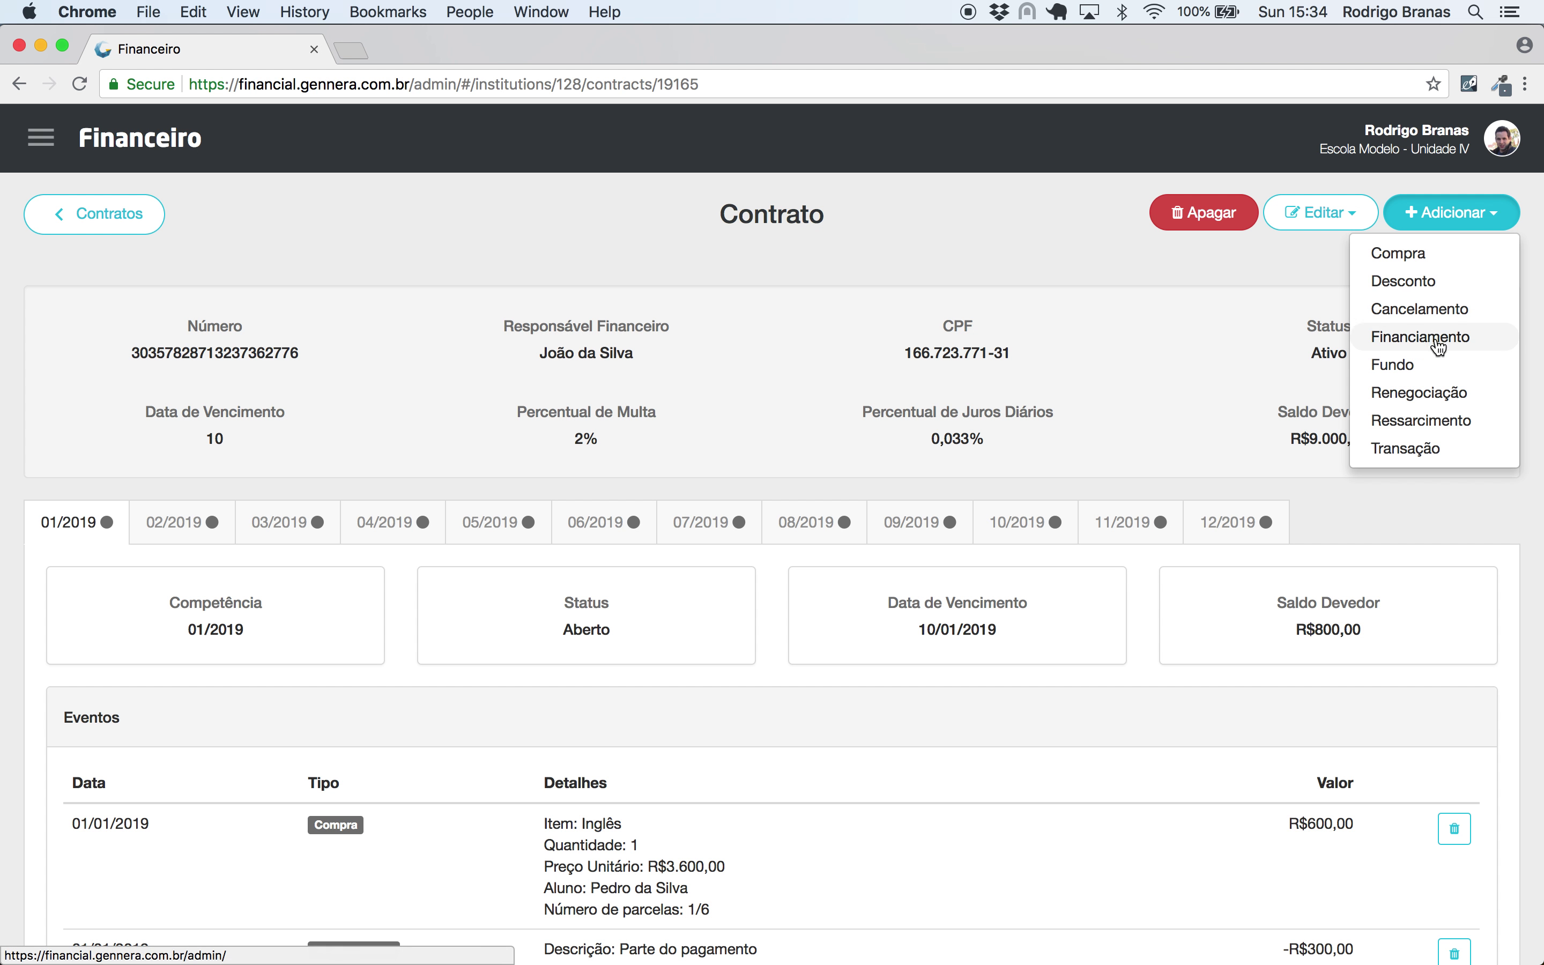
click(1416, 449)
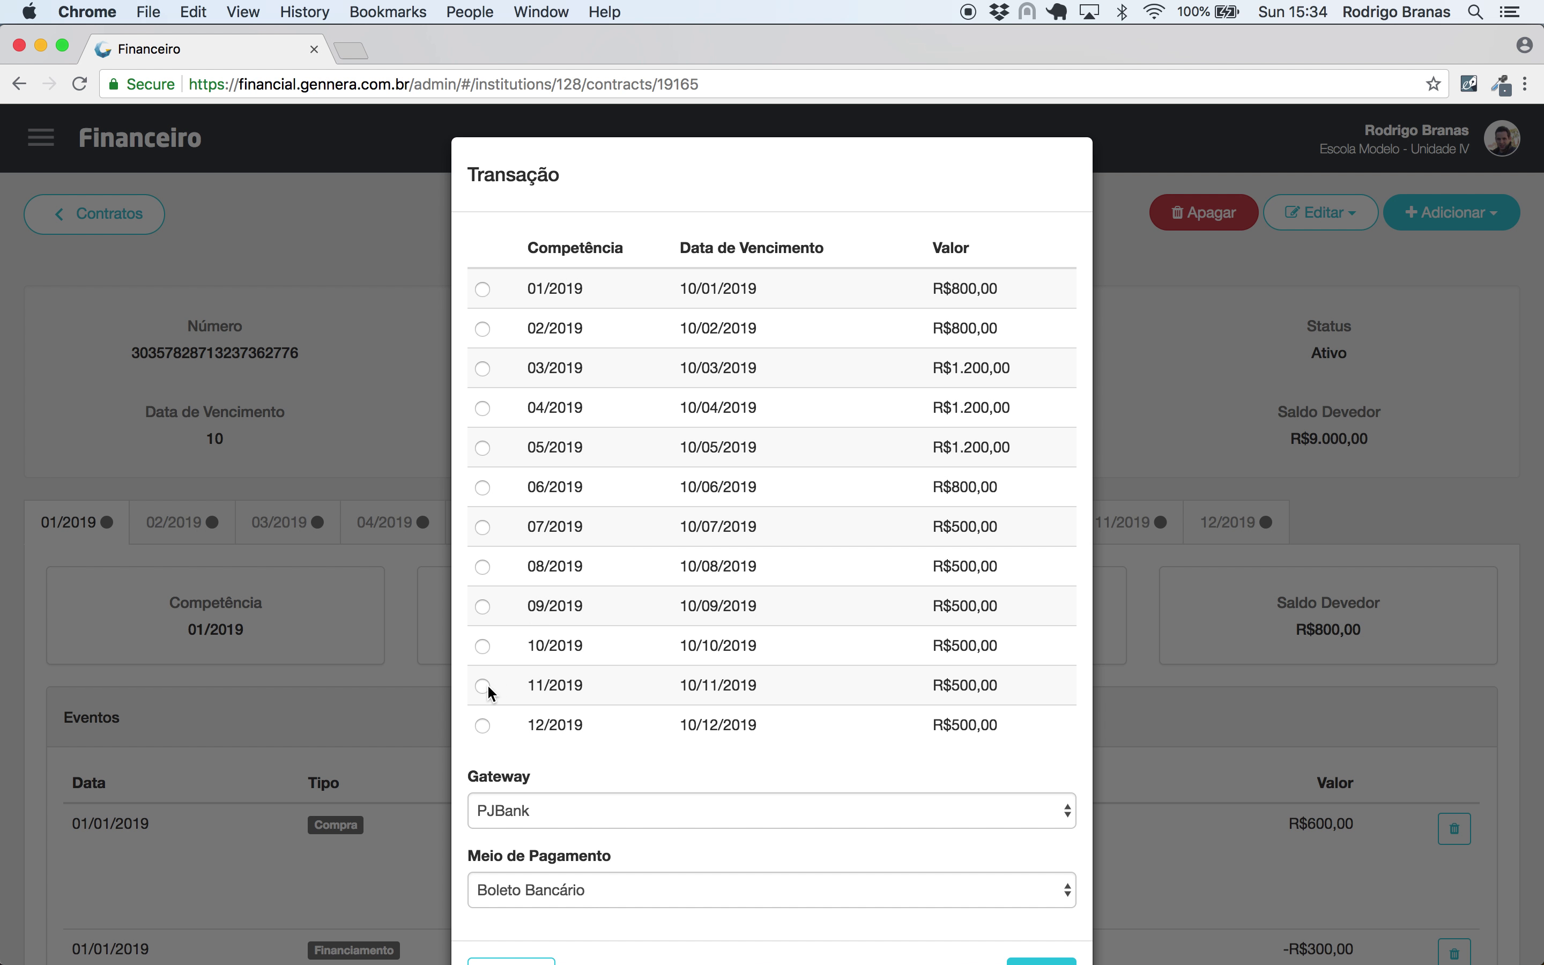
click(483, 292)
scroll(809, 492, down, 2)
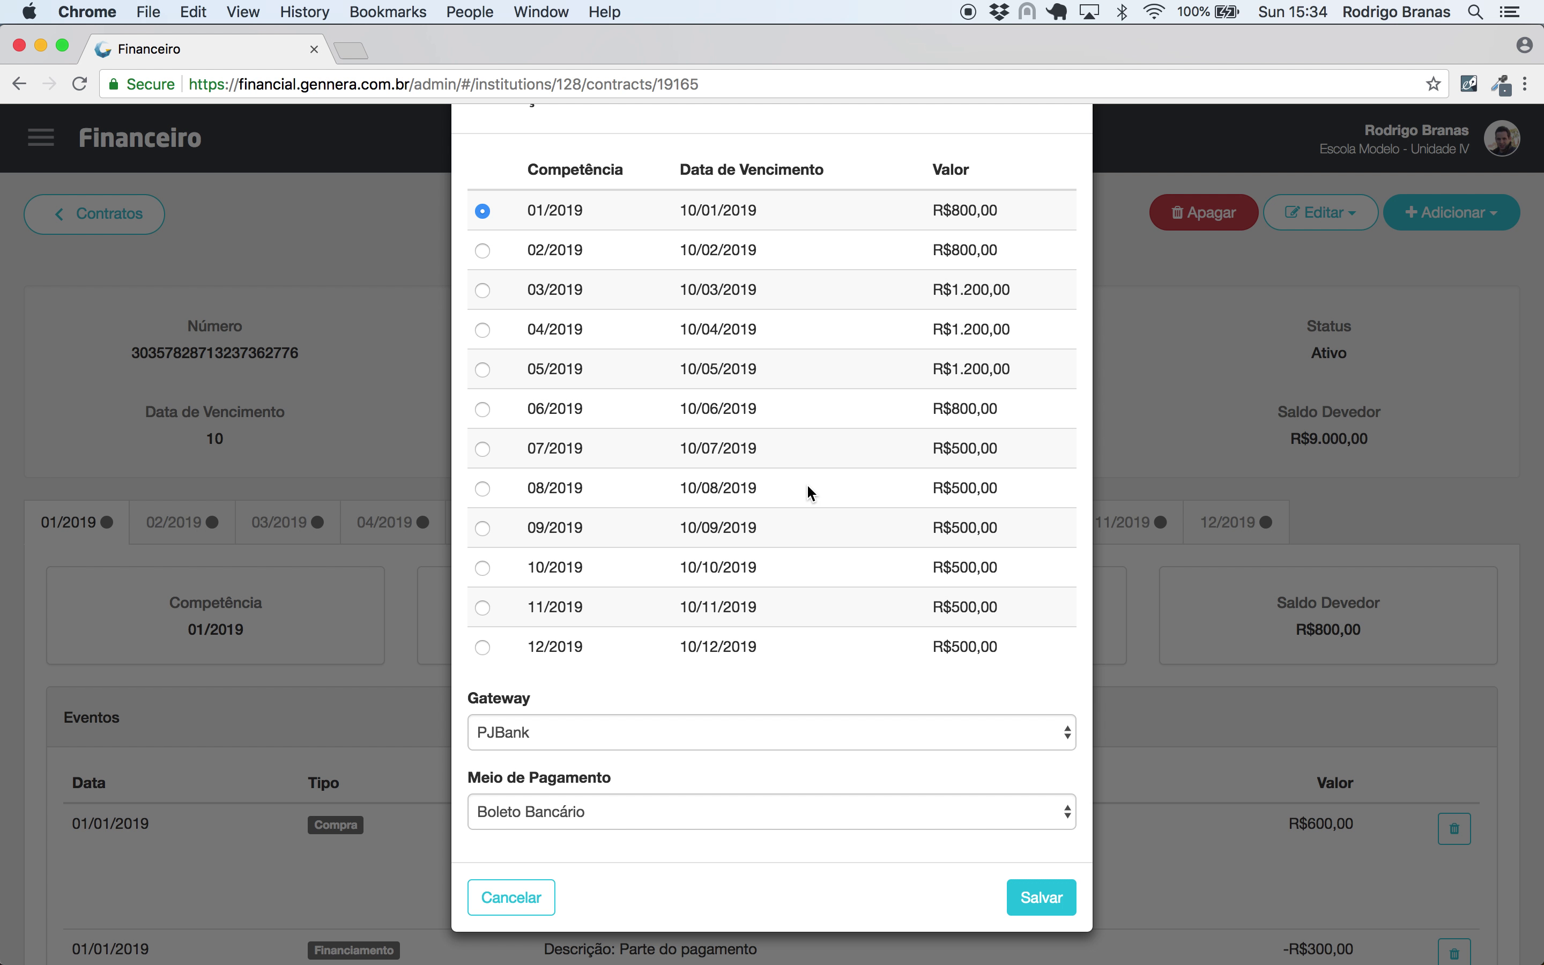
click(1047, 897)
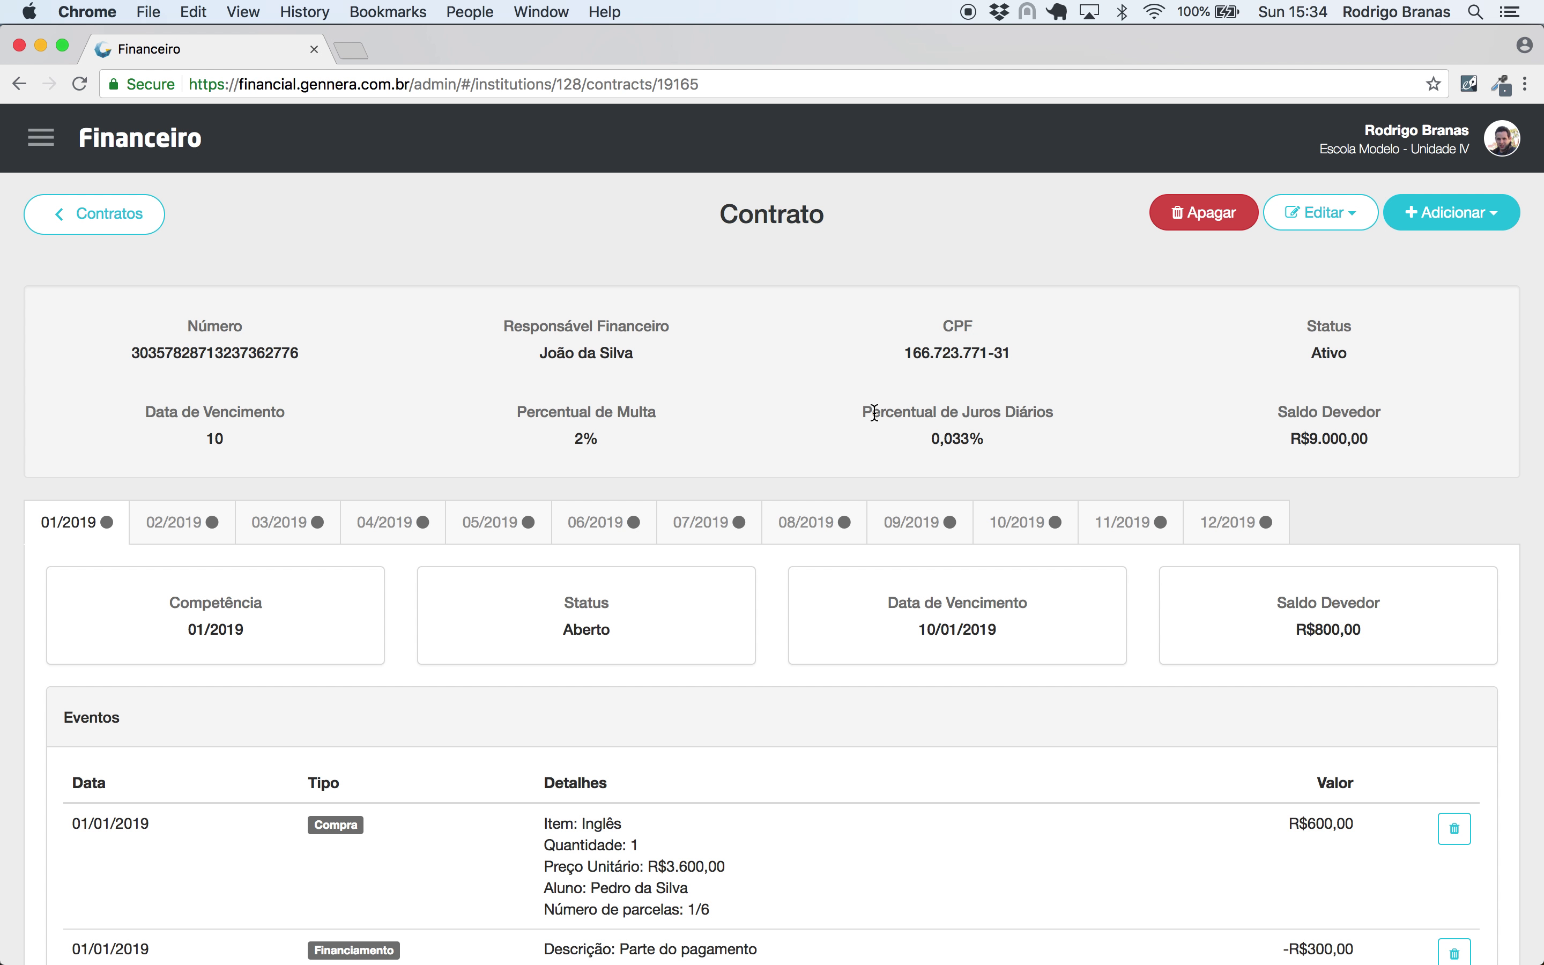
- Open the generated PJBank boleto PDF, look through it and close its tab
scroll(874, 412, down, 15)
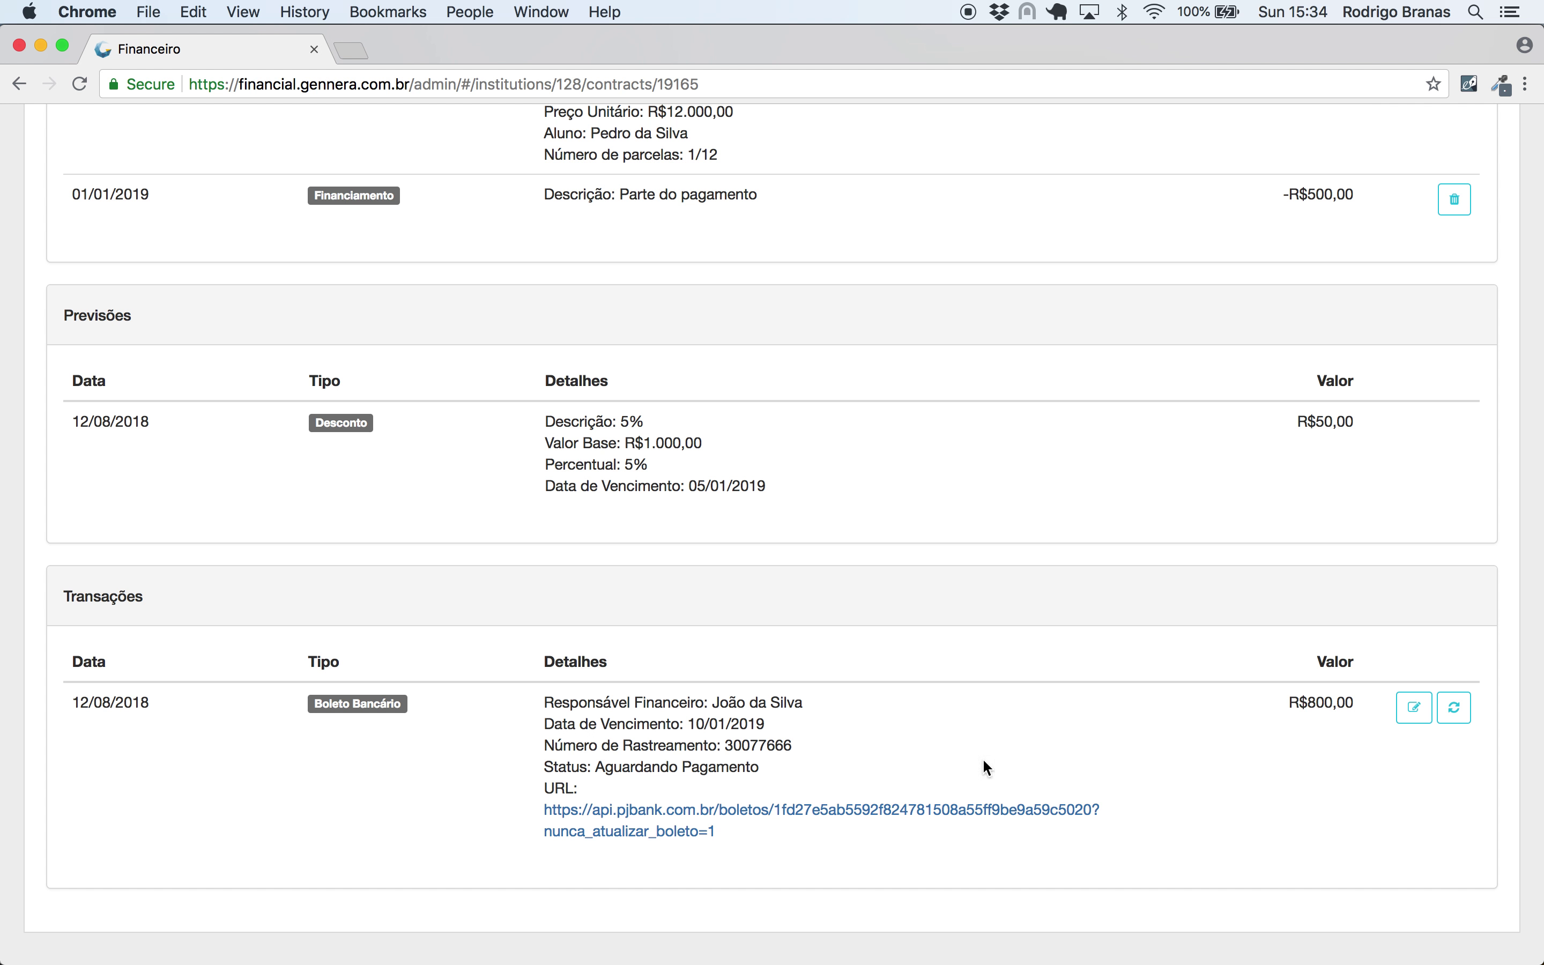
triple_click(714, 771)
click(751, 811)
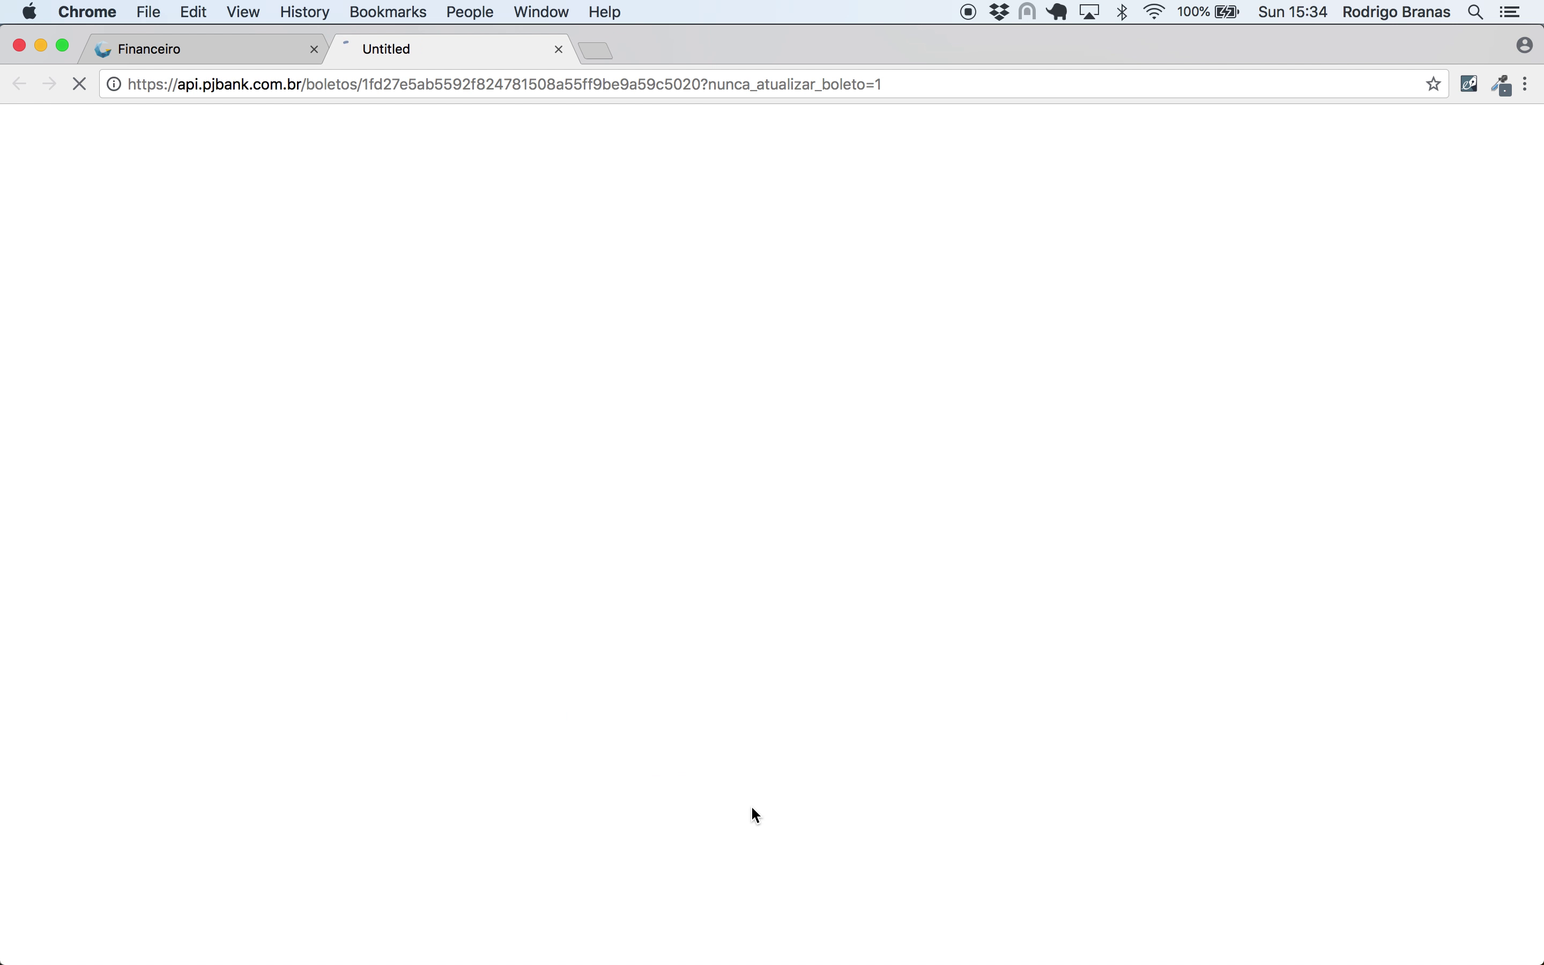
scroll(773, 629, down, 5)
scroll(773, 629, down, 2)
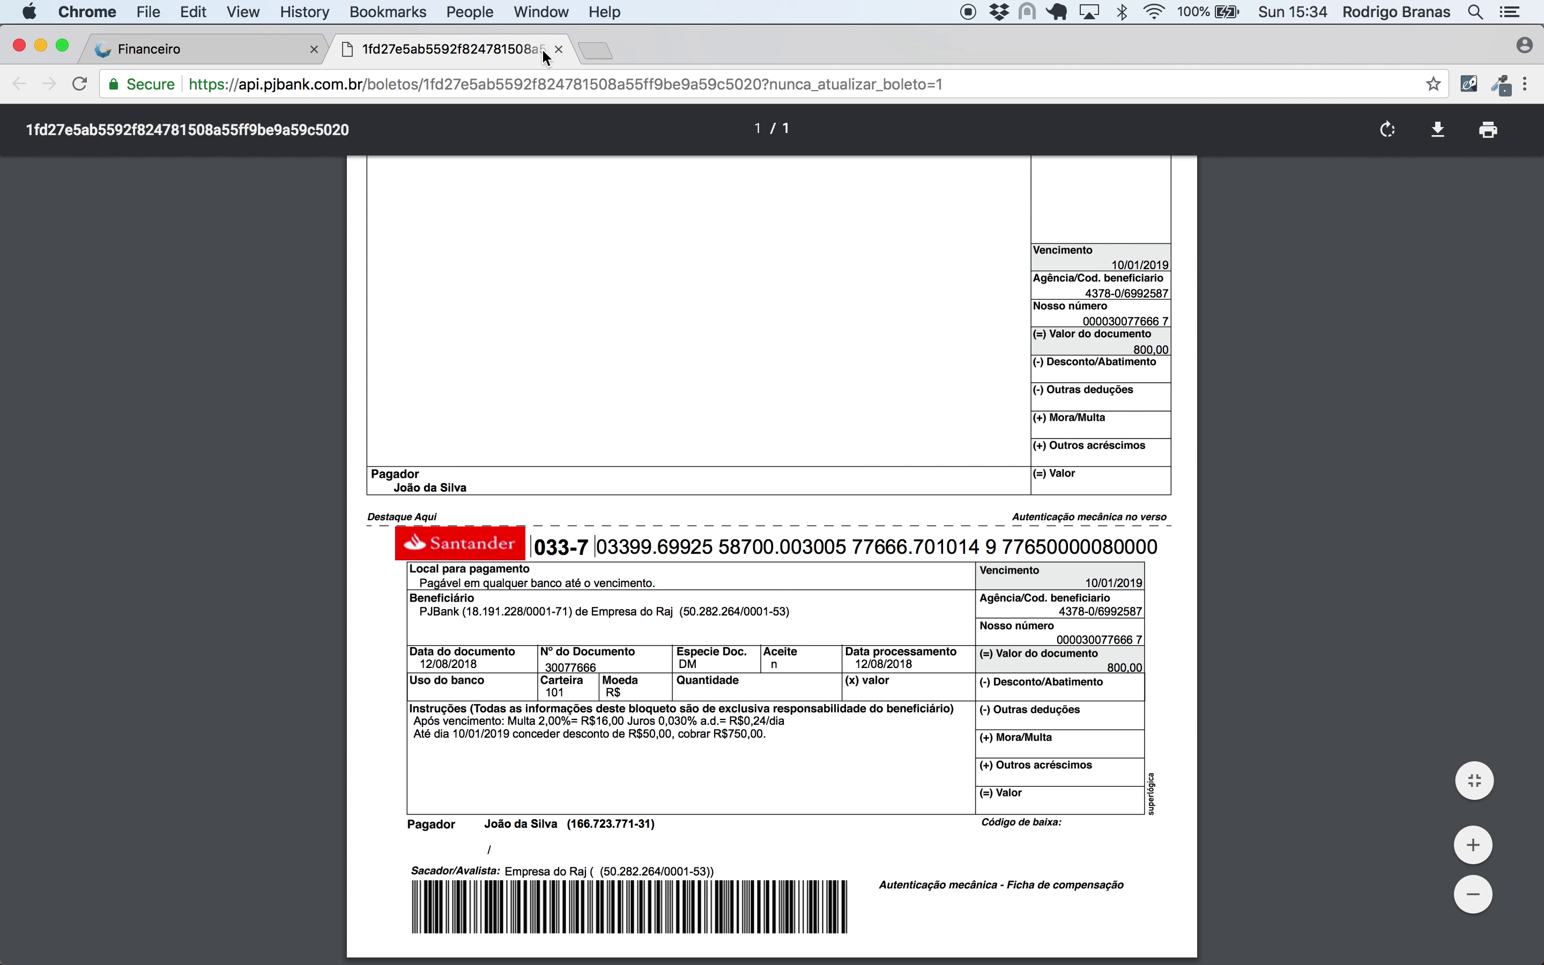
click(559, 49)
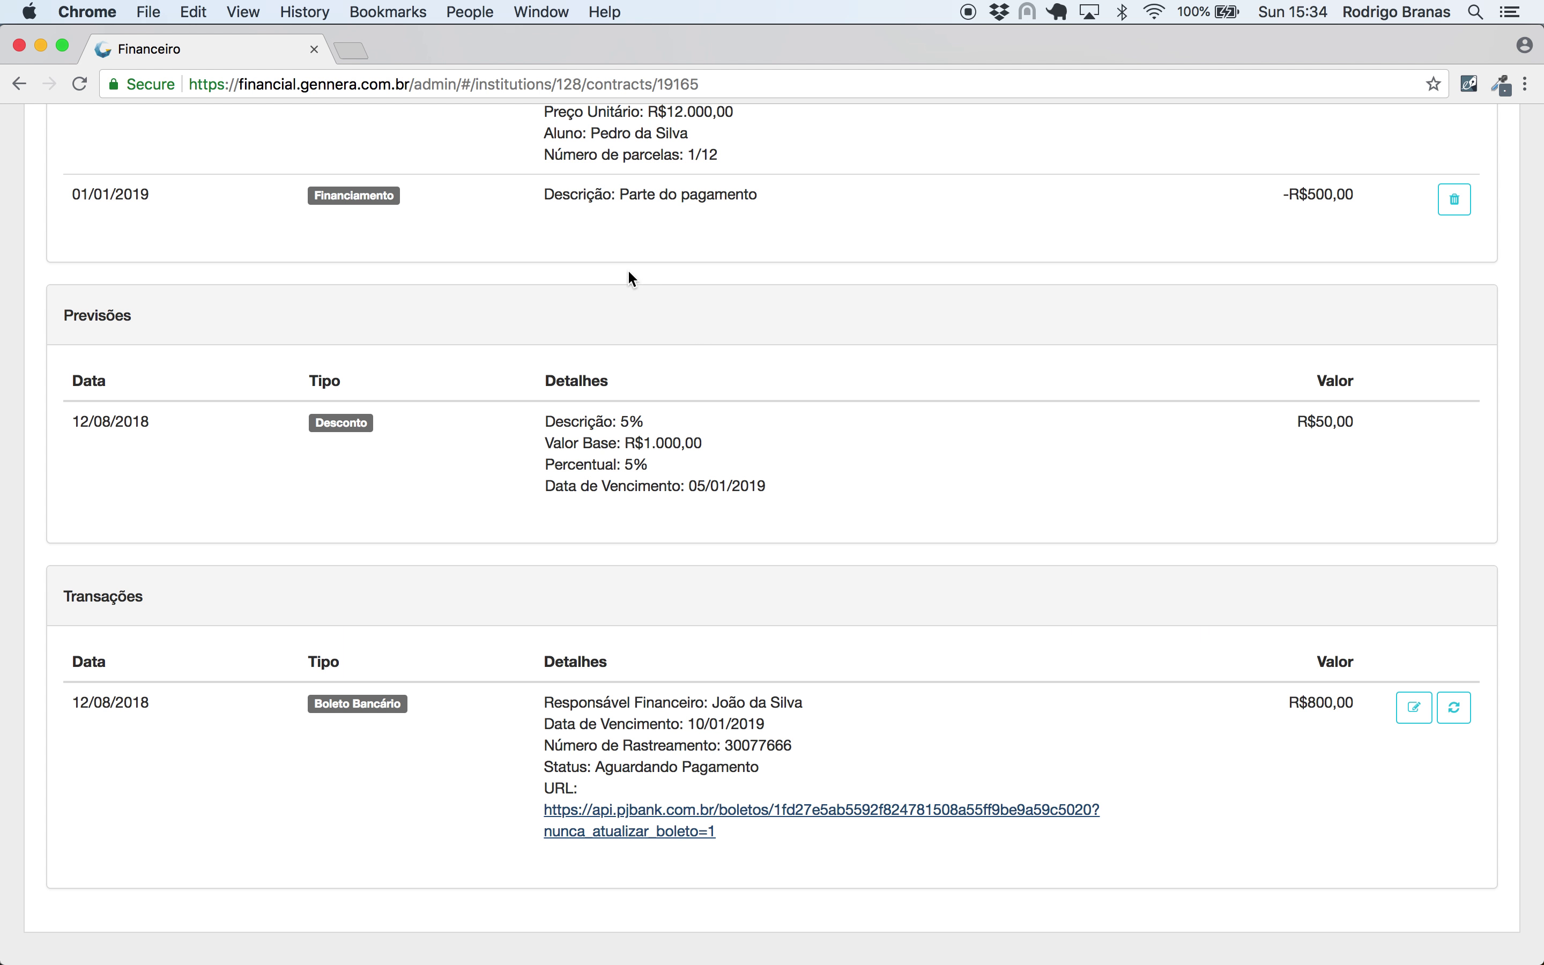
- Check the installment's R$800,00 balance and look at the contract additions list without adding anything
scroll(637, 281, up, 15)
drag(1383, 606, 1291, 600)
click(1231, 610)
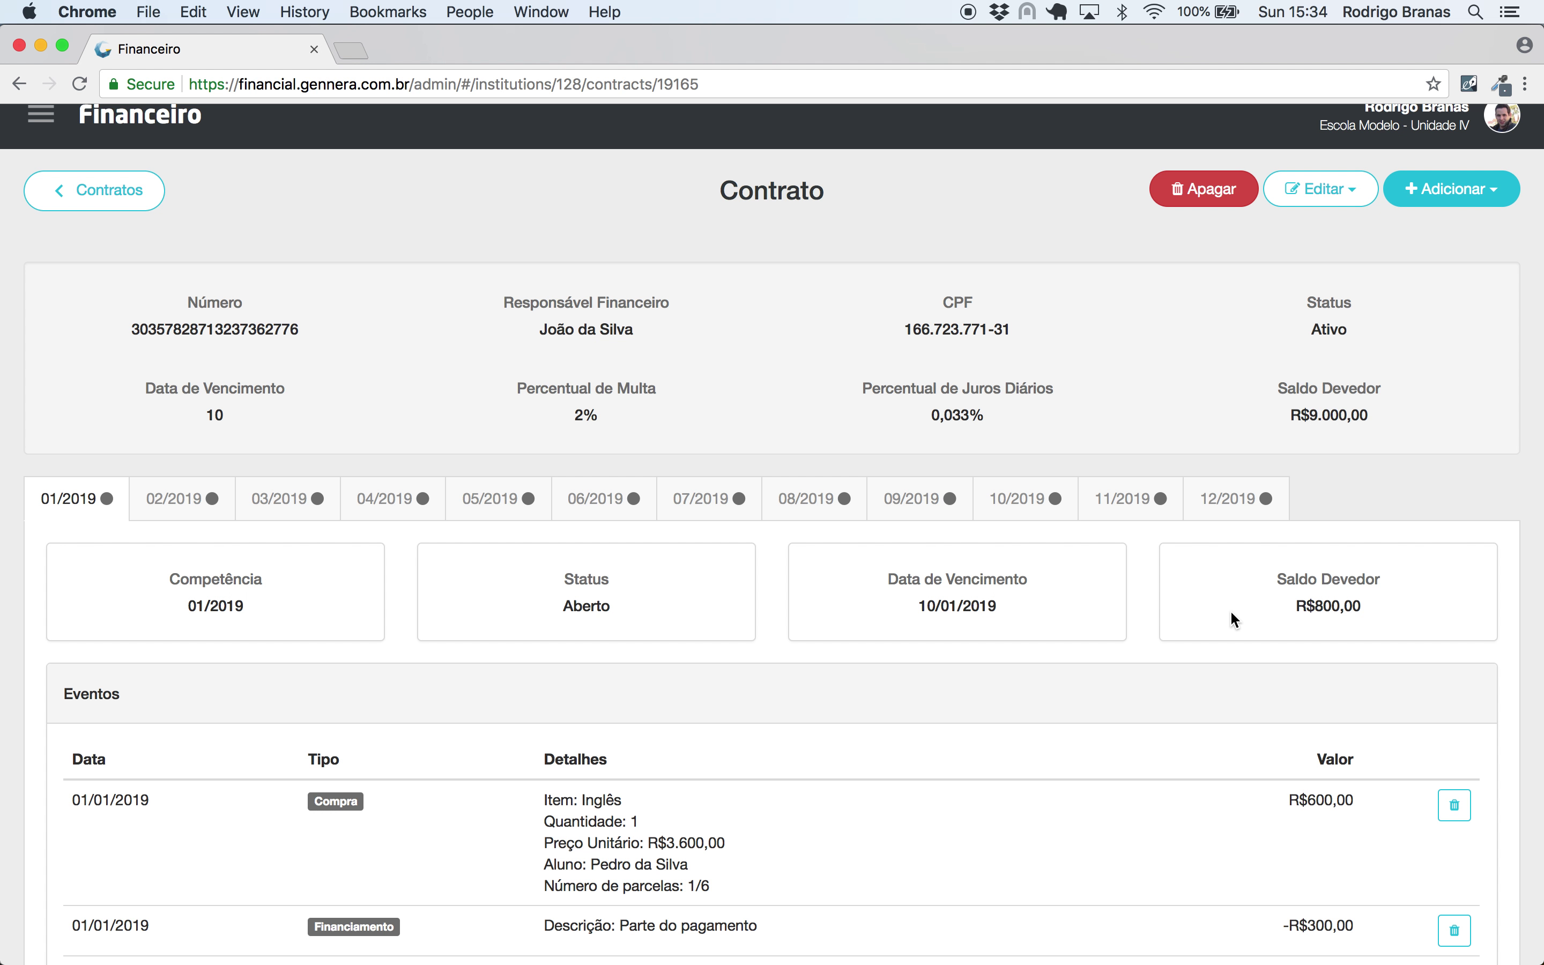
scroll(1051, 510, up, 1)
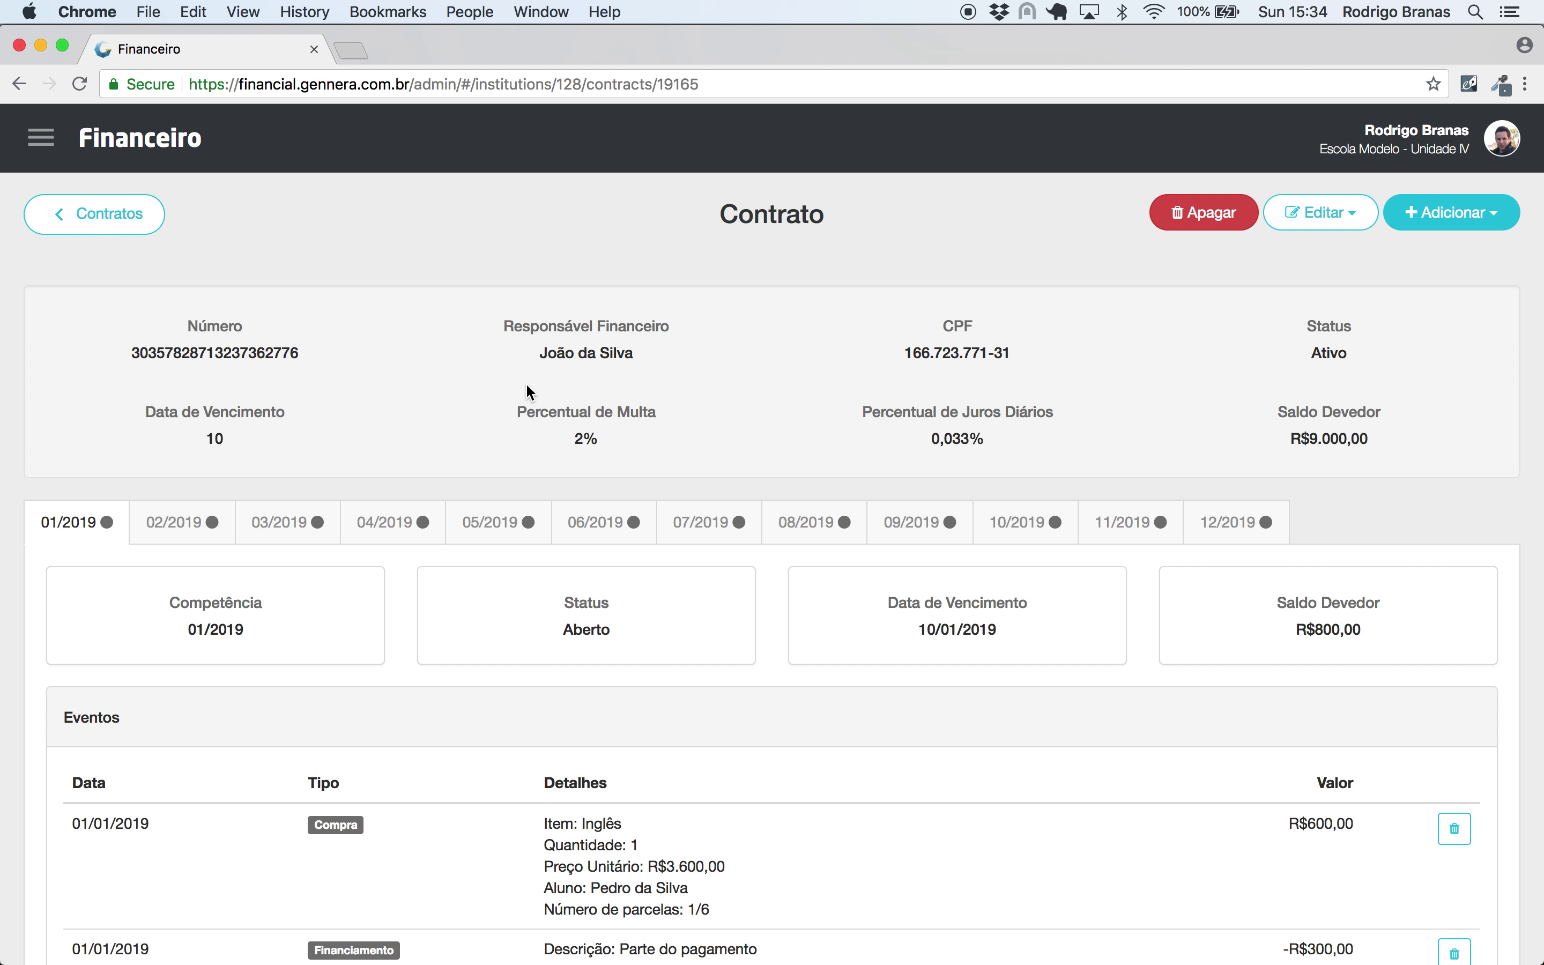
click(1450, 213)
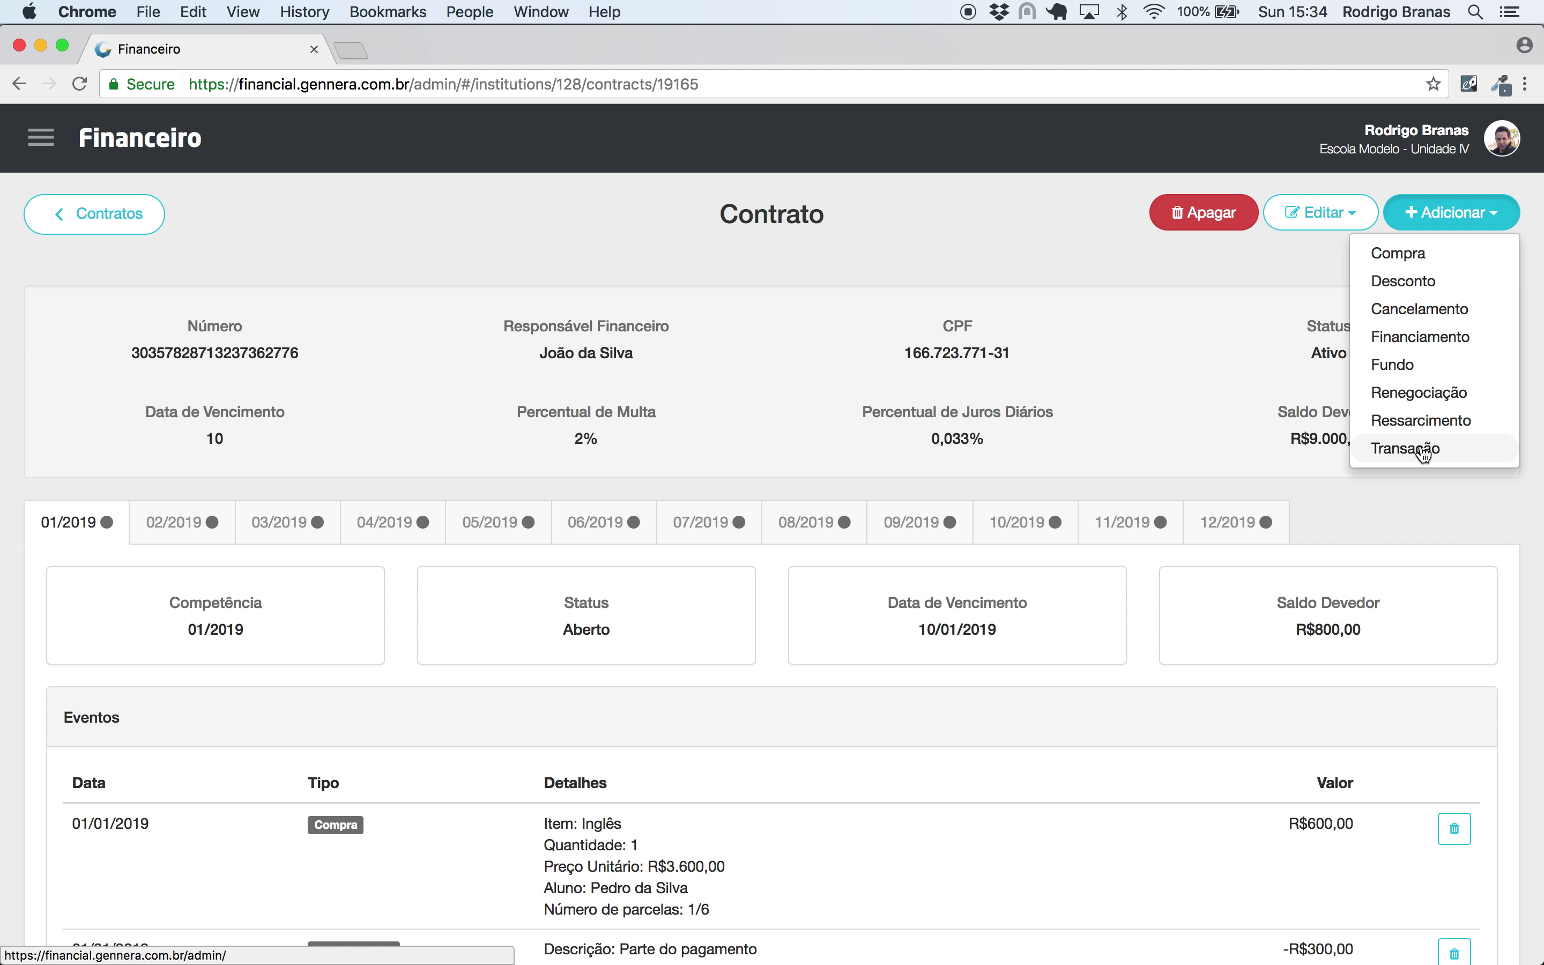
click(1124, 381)
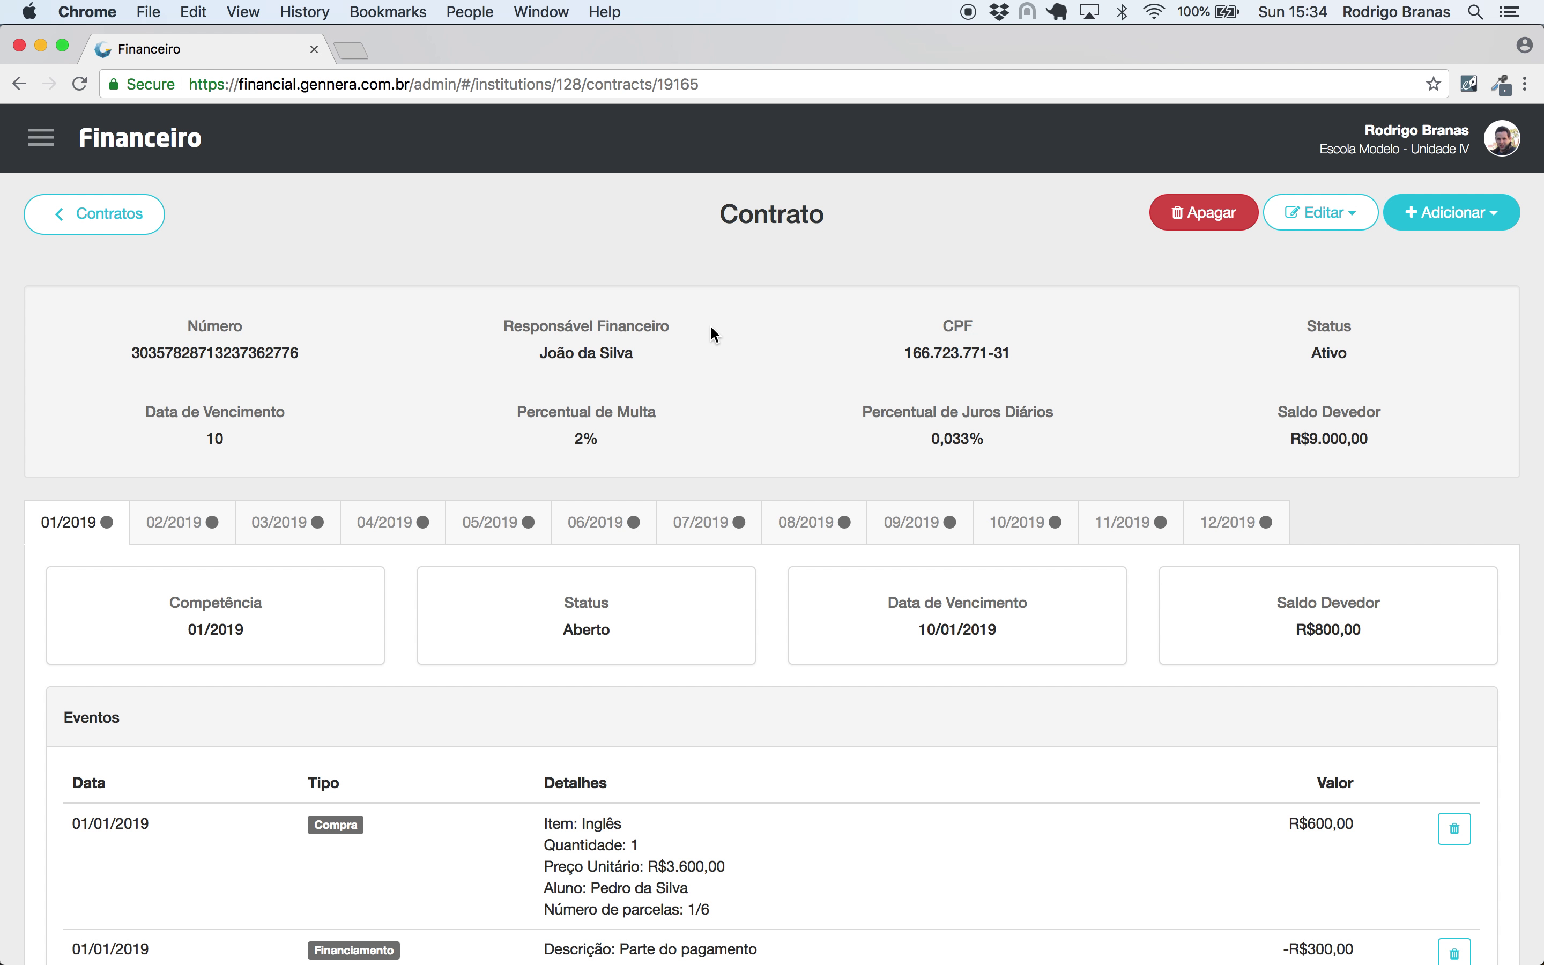
click(1450, 212)
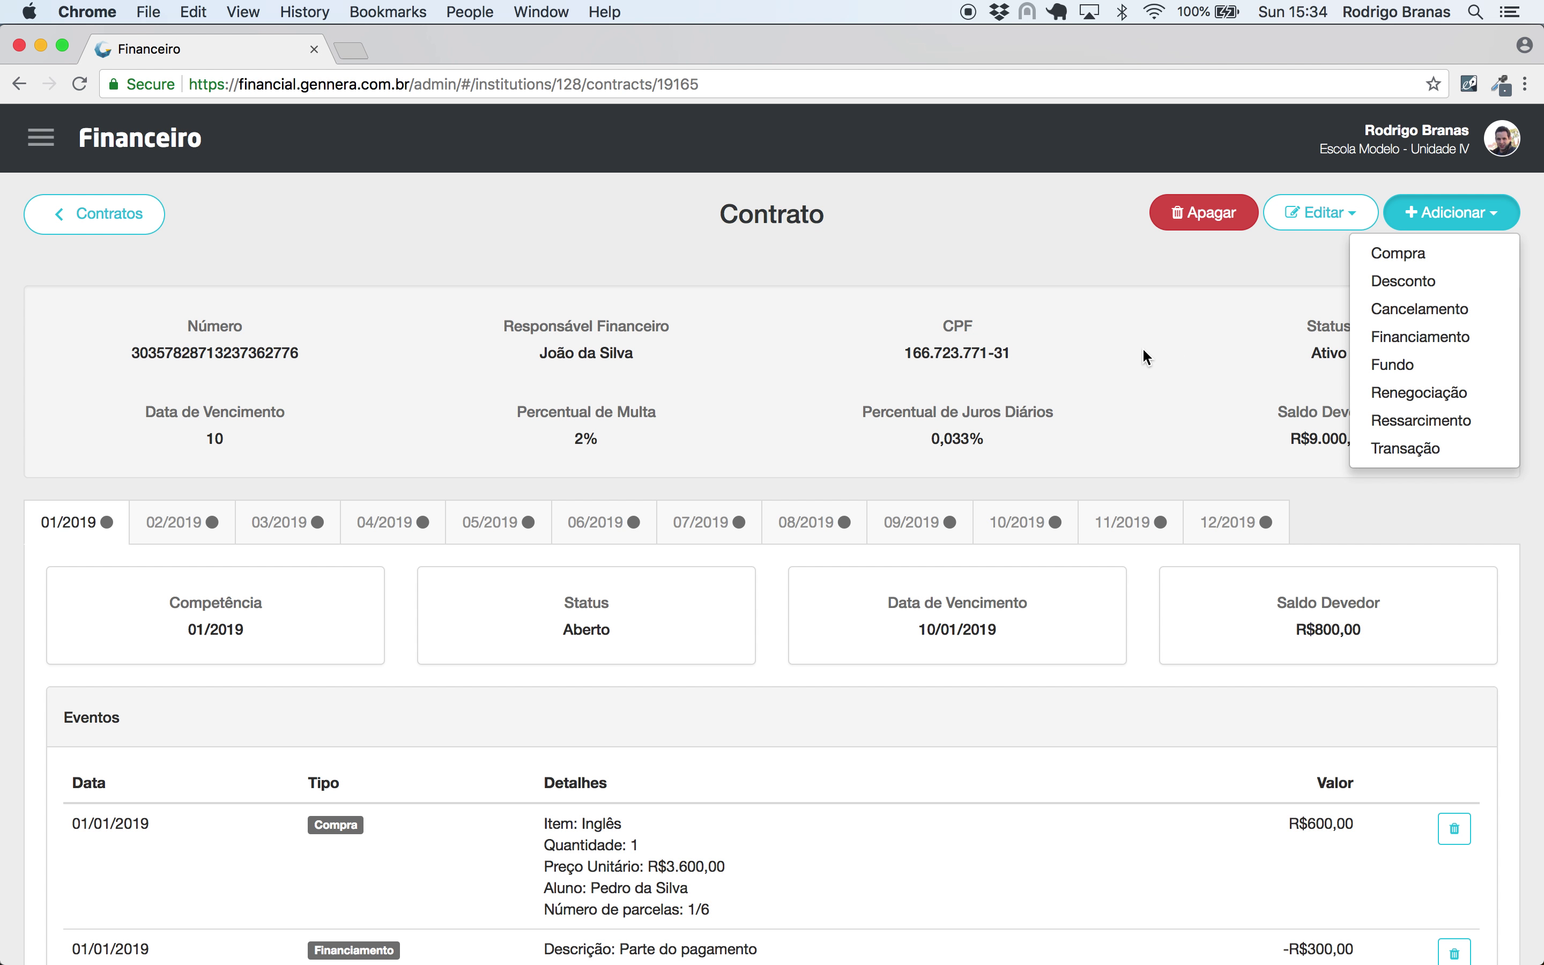
click(1135, 373)
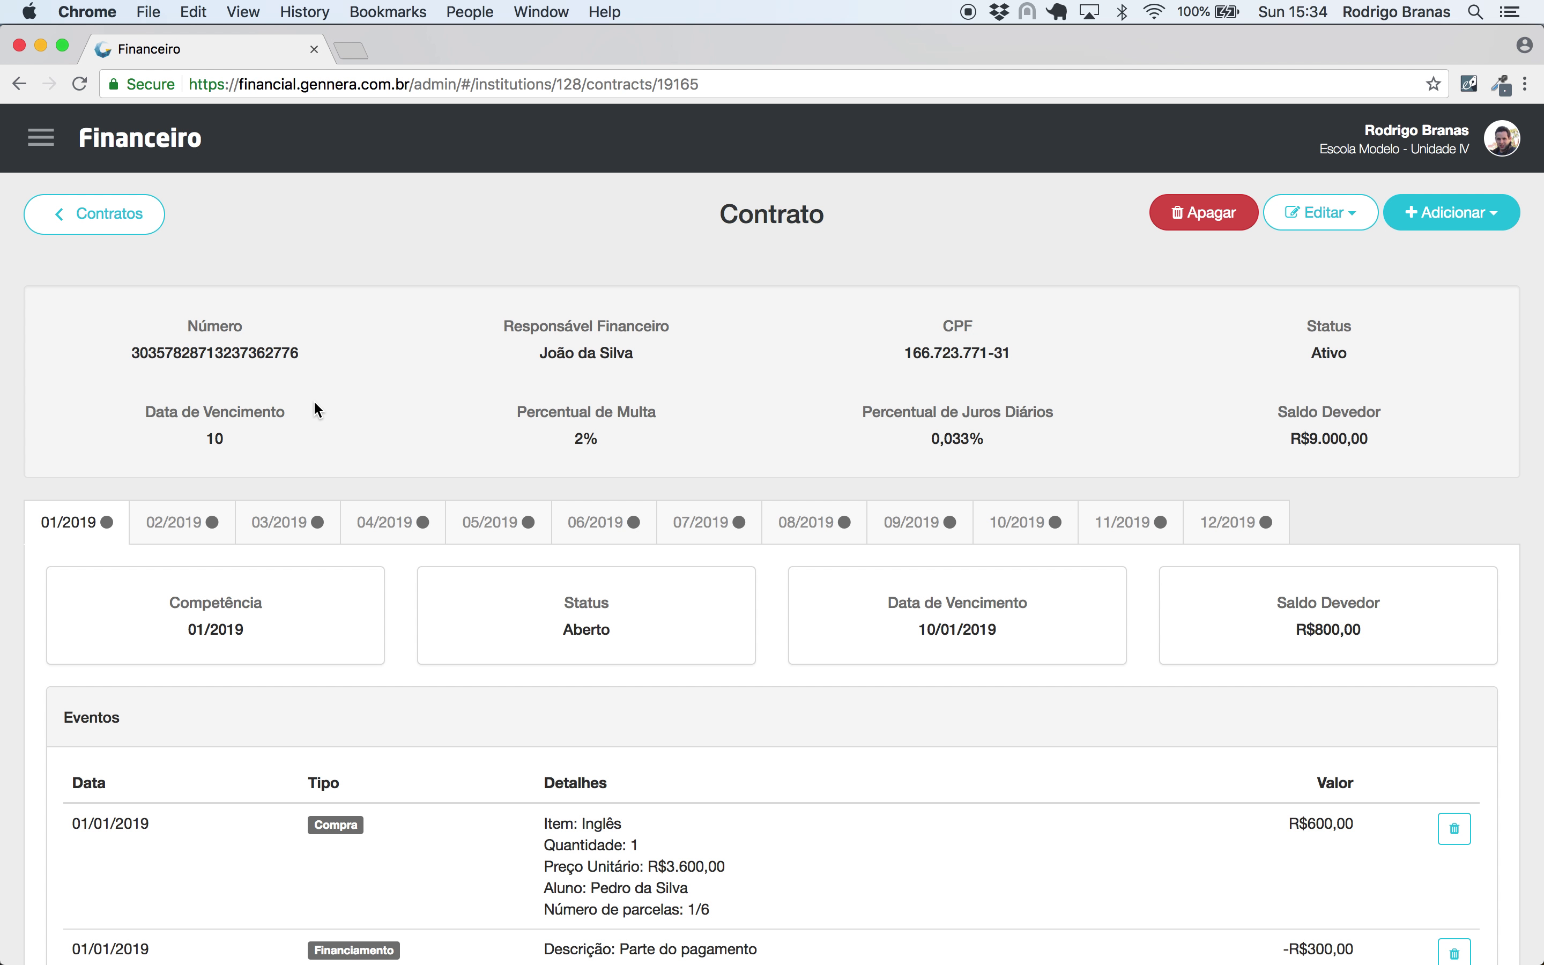
- Copy the contract number and view the 02/2019 installment, due 10/02/2019 with R$800,00 open
double_click(211, 355)
key(super+c)
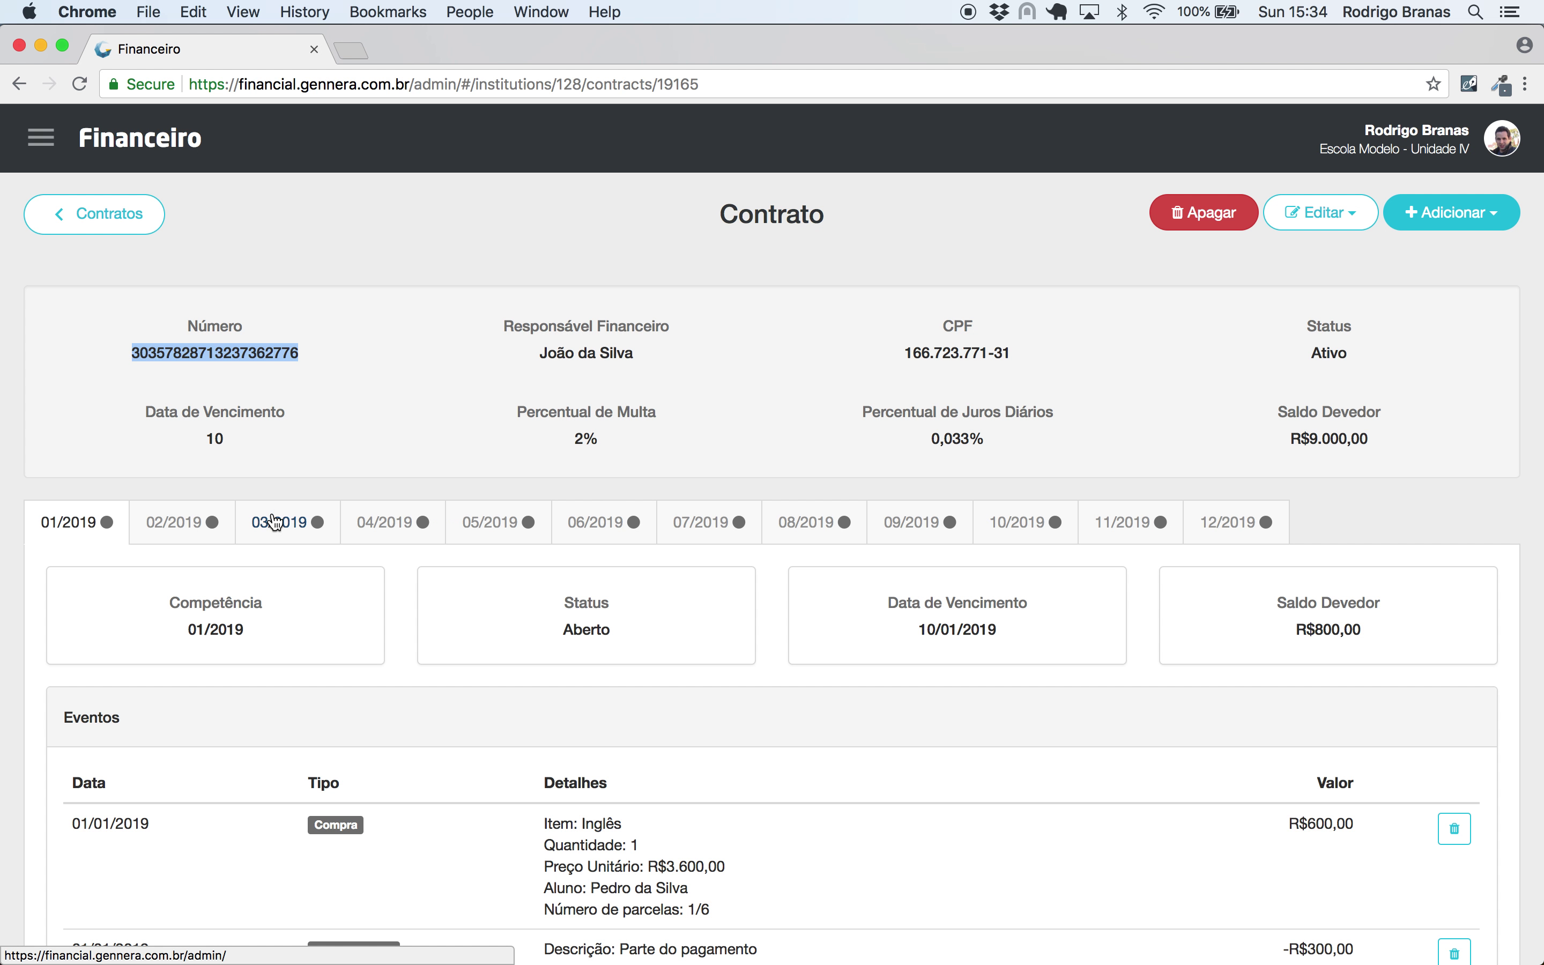
click(185, 520)
scroll(665, 475, down, 6)
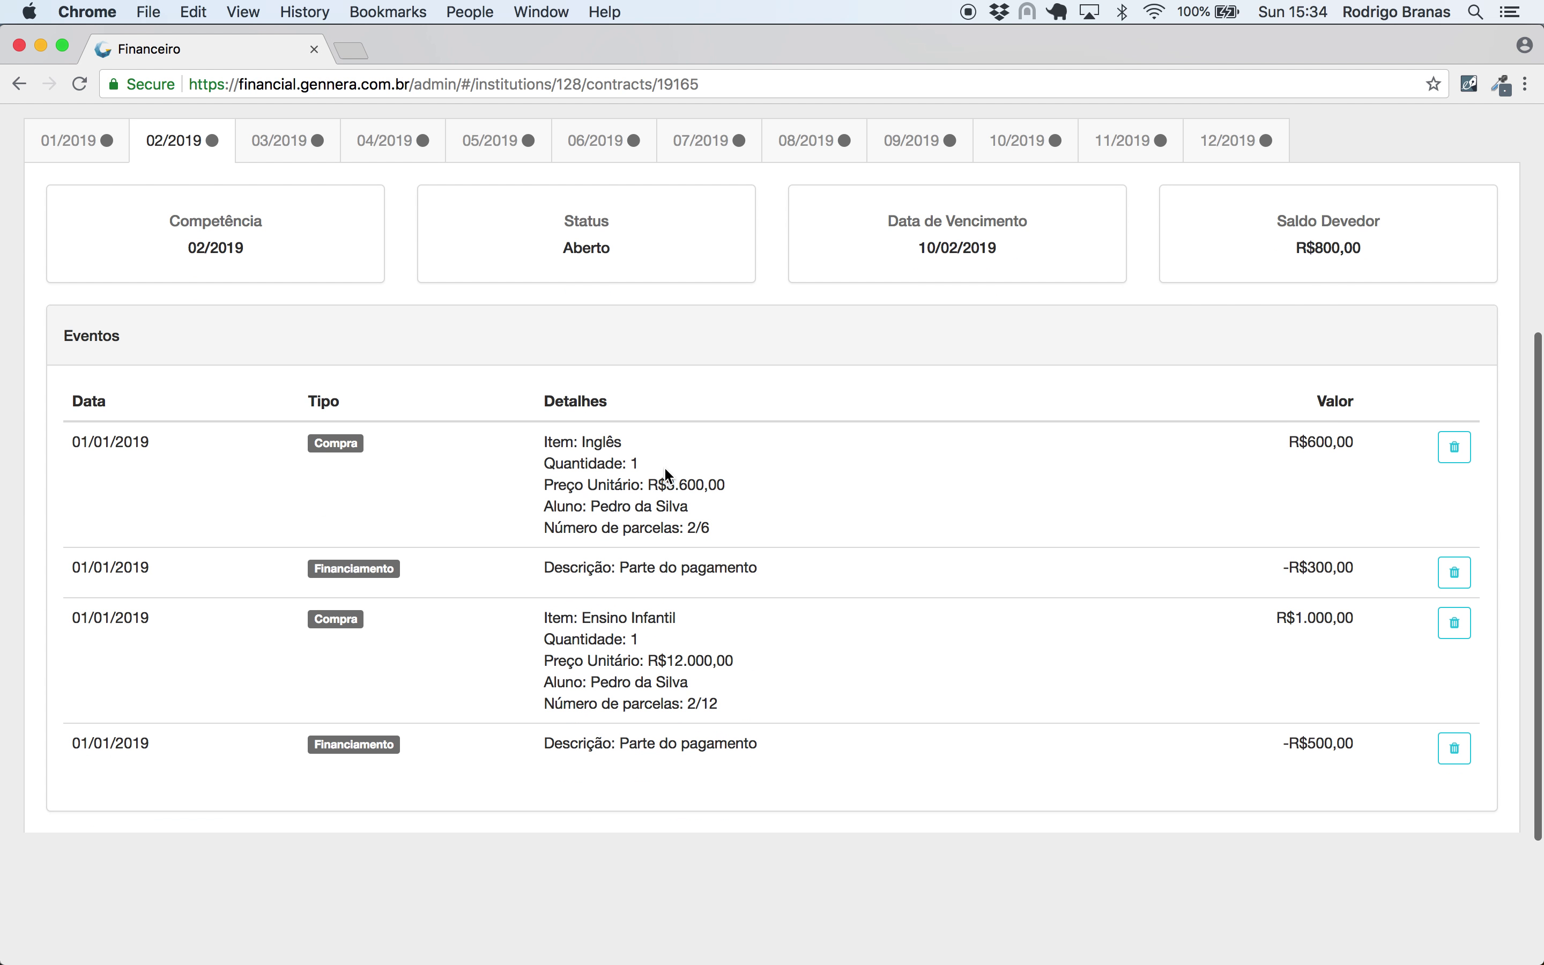
scroll(665, 475, up, 6)
click(42, 137)
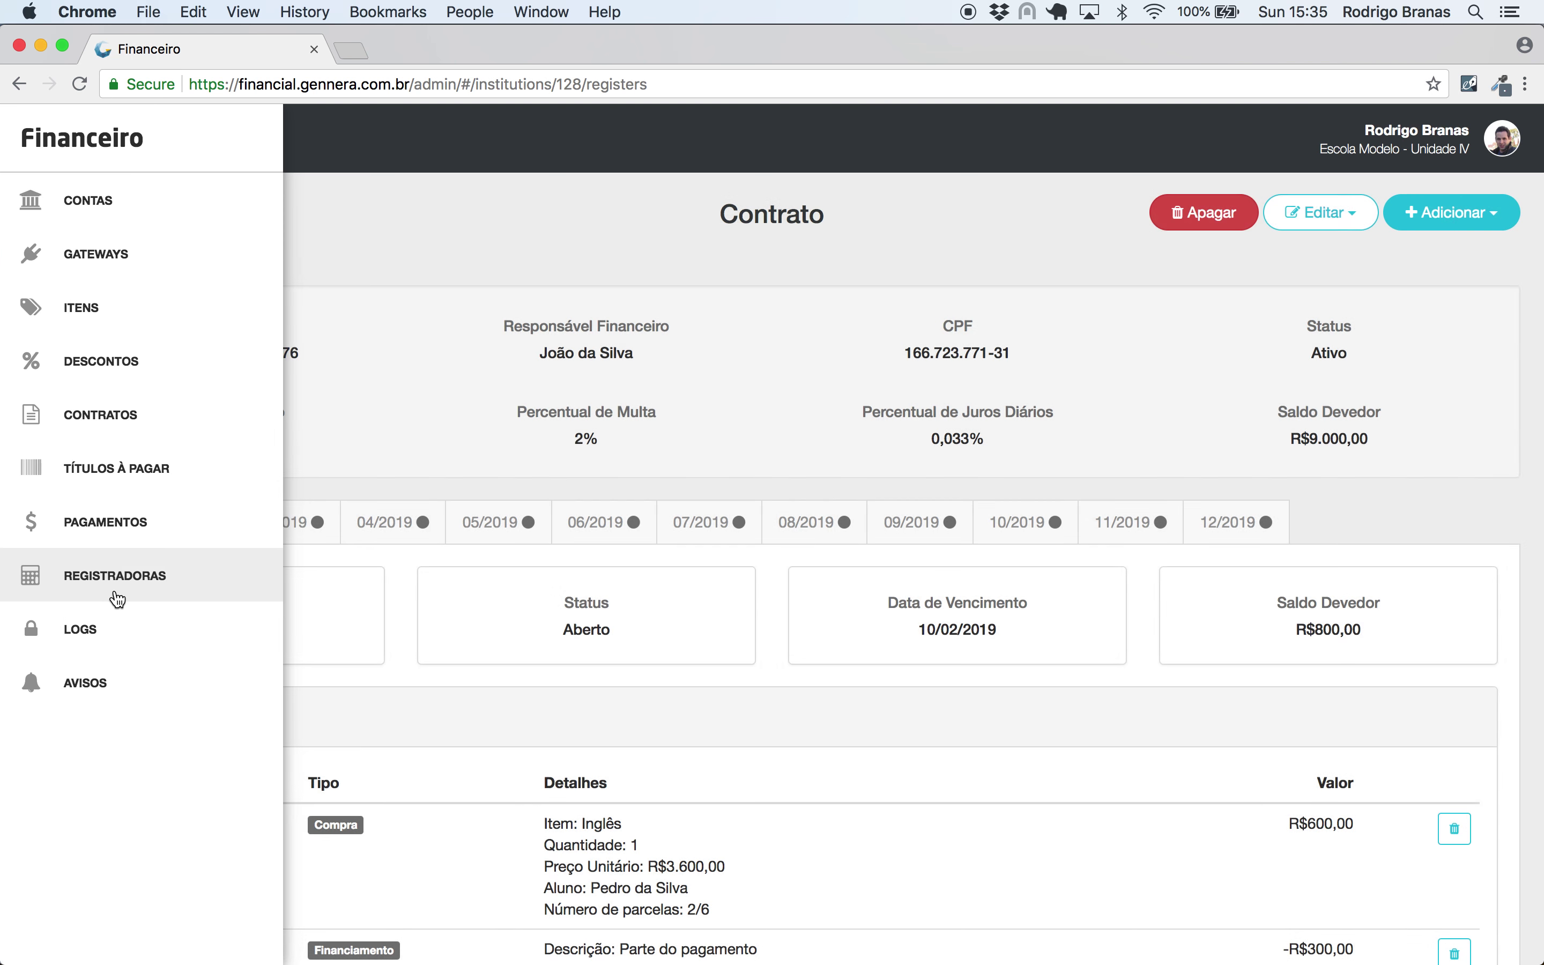
- Create a new Entrada operation on register 001 for the student's responsible party
click(118, 576)
click(198, 359)
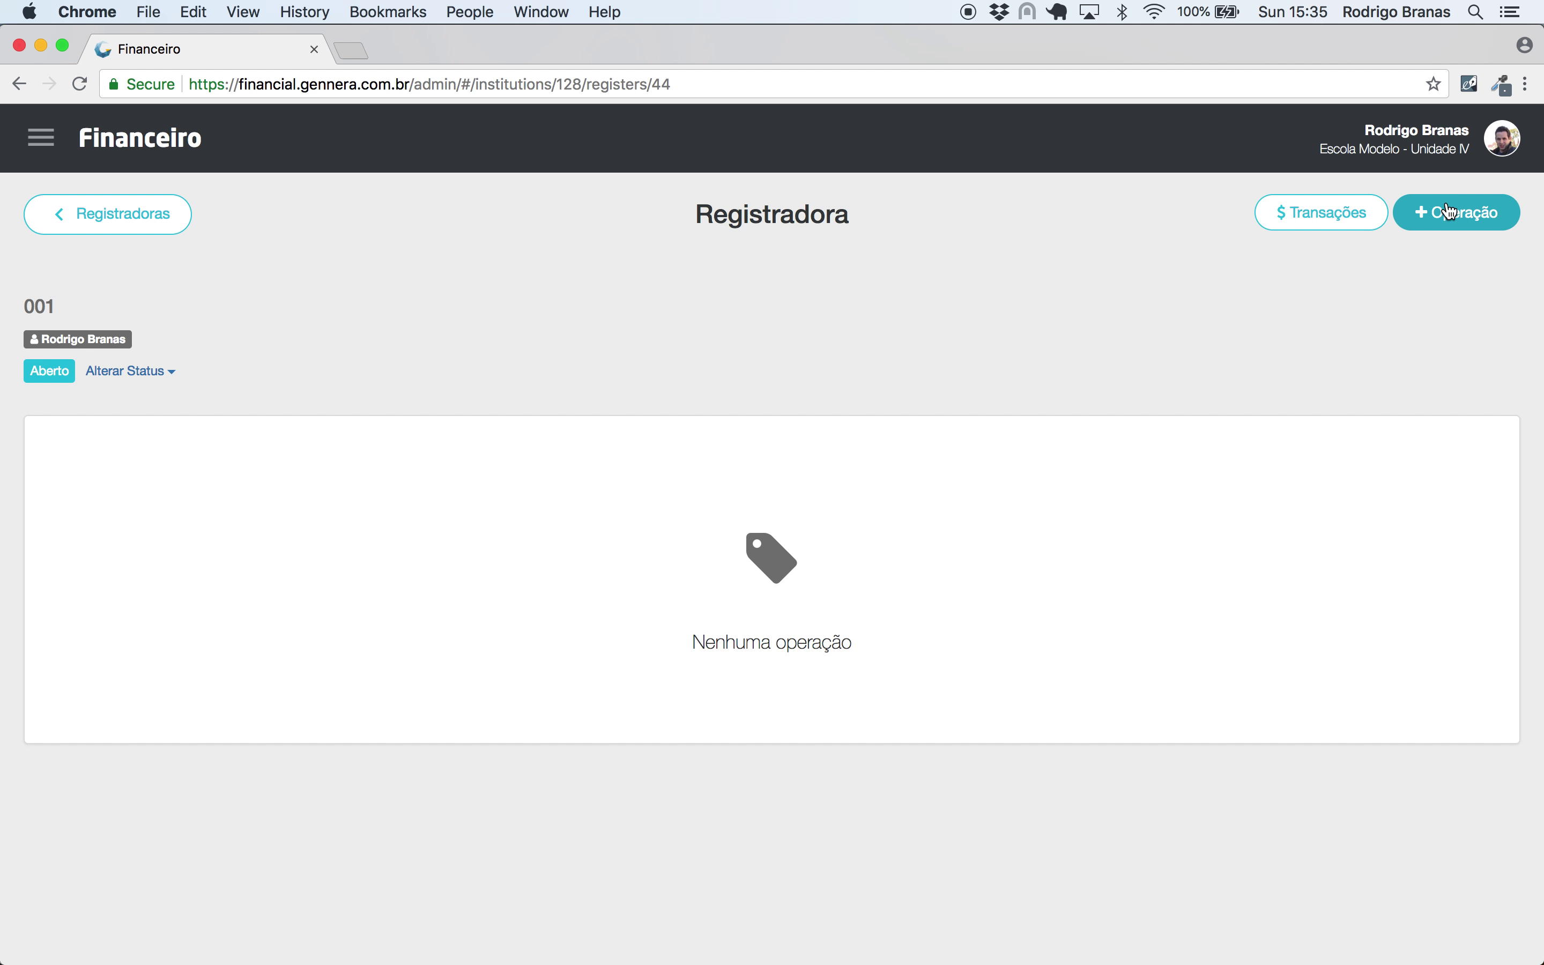
click(1451, 214)
click(625, 364)
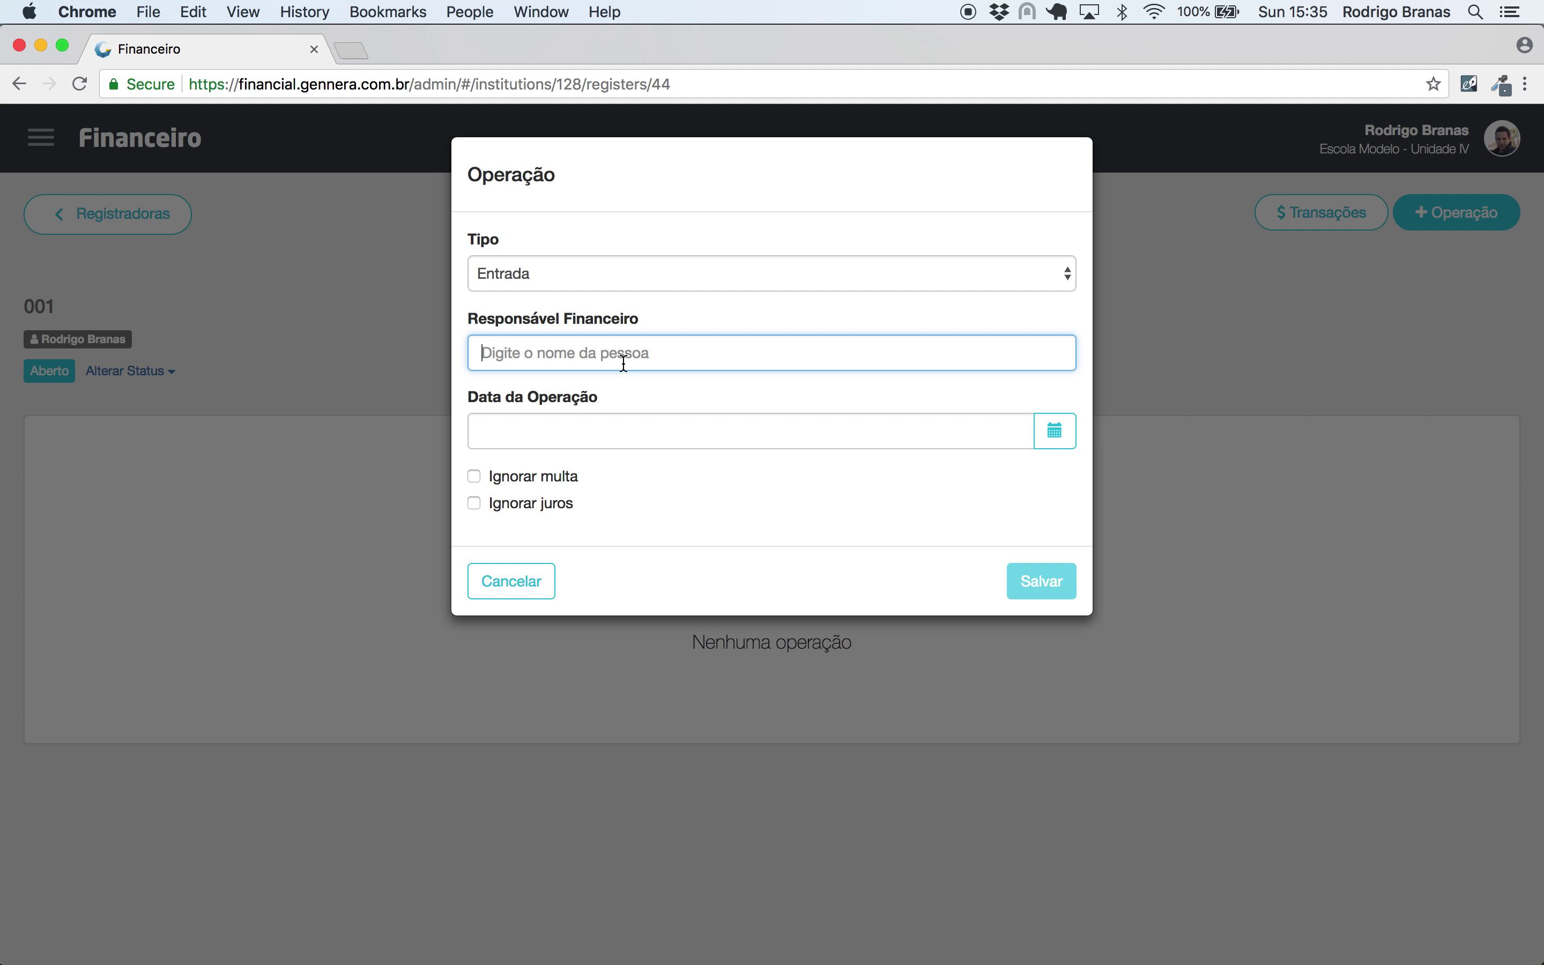
text(joão da)
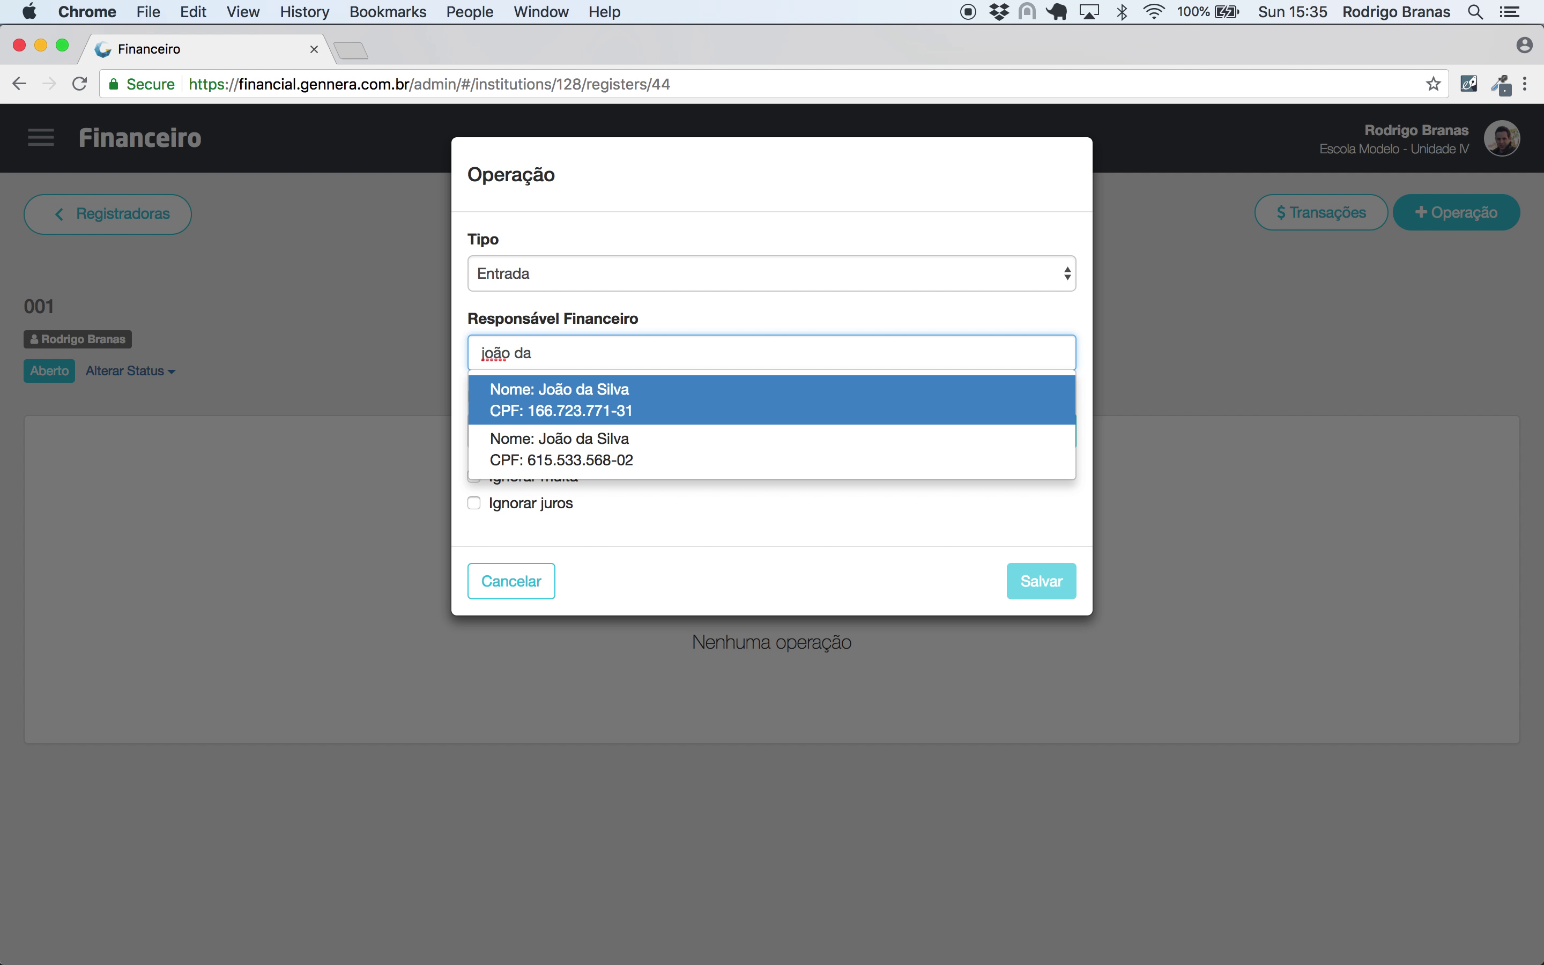
click(643, 412)
click(1023, 574)
- Search the pasted contract number and add its 2/2019 invoice to the operation
click(409, 451)
key(super+v)
click(936, 472)
scroll(396, 540, down, 5)
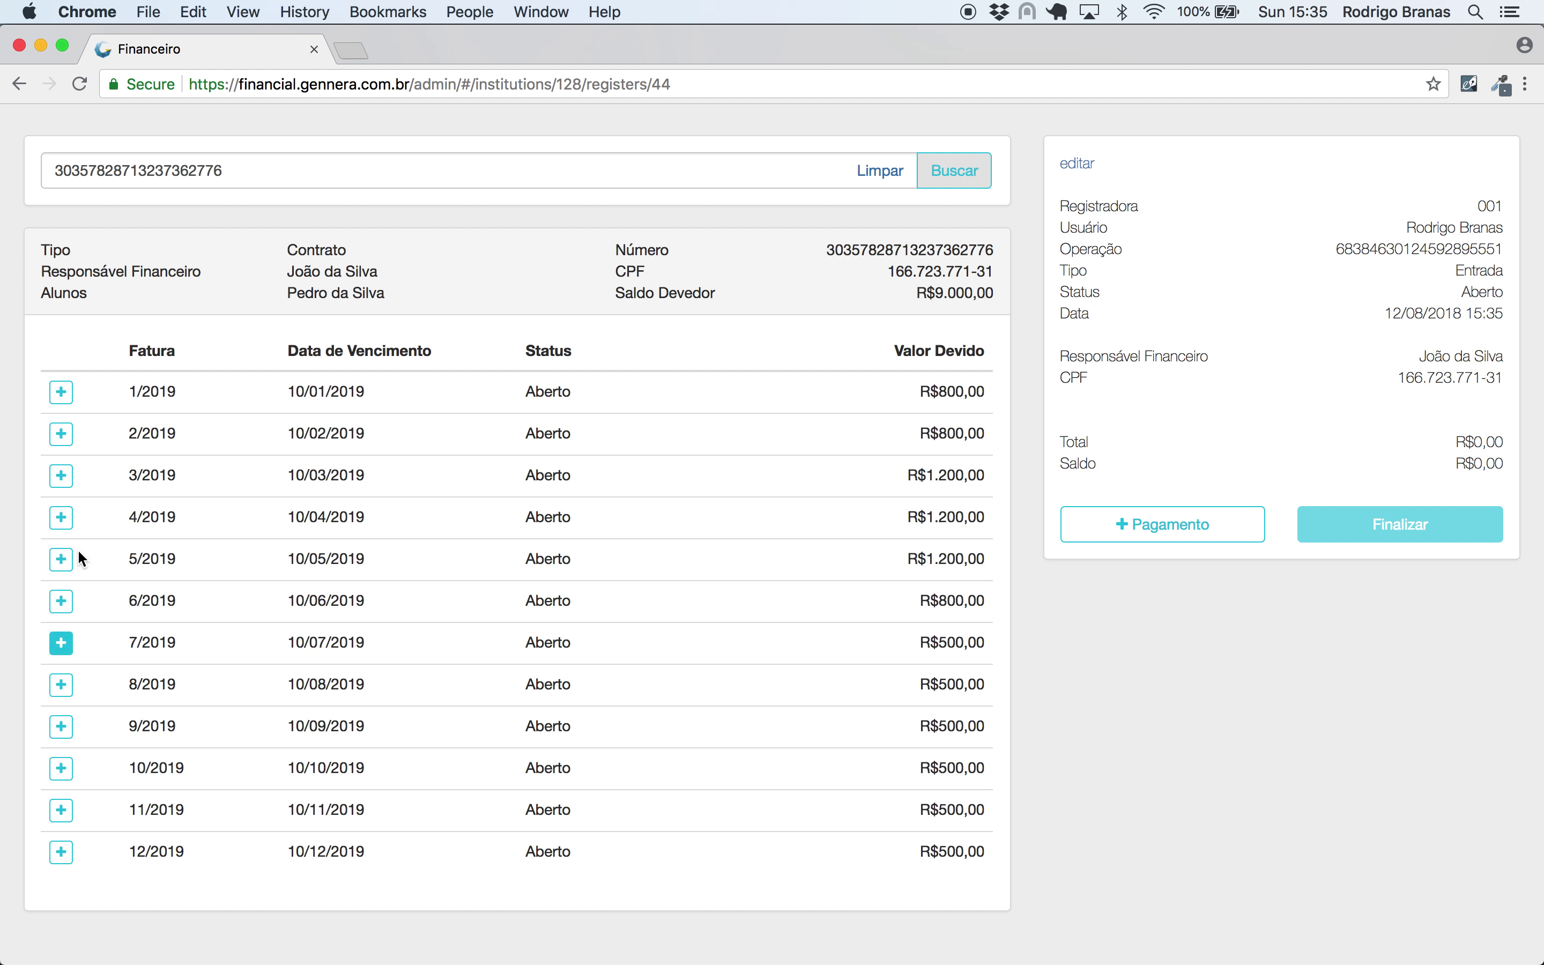
click(62, 434)
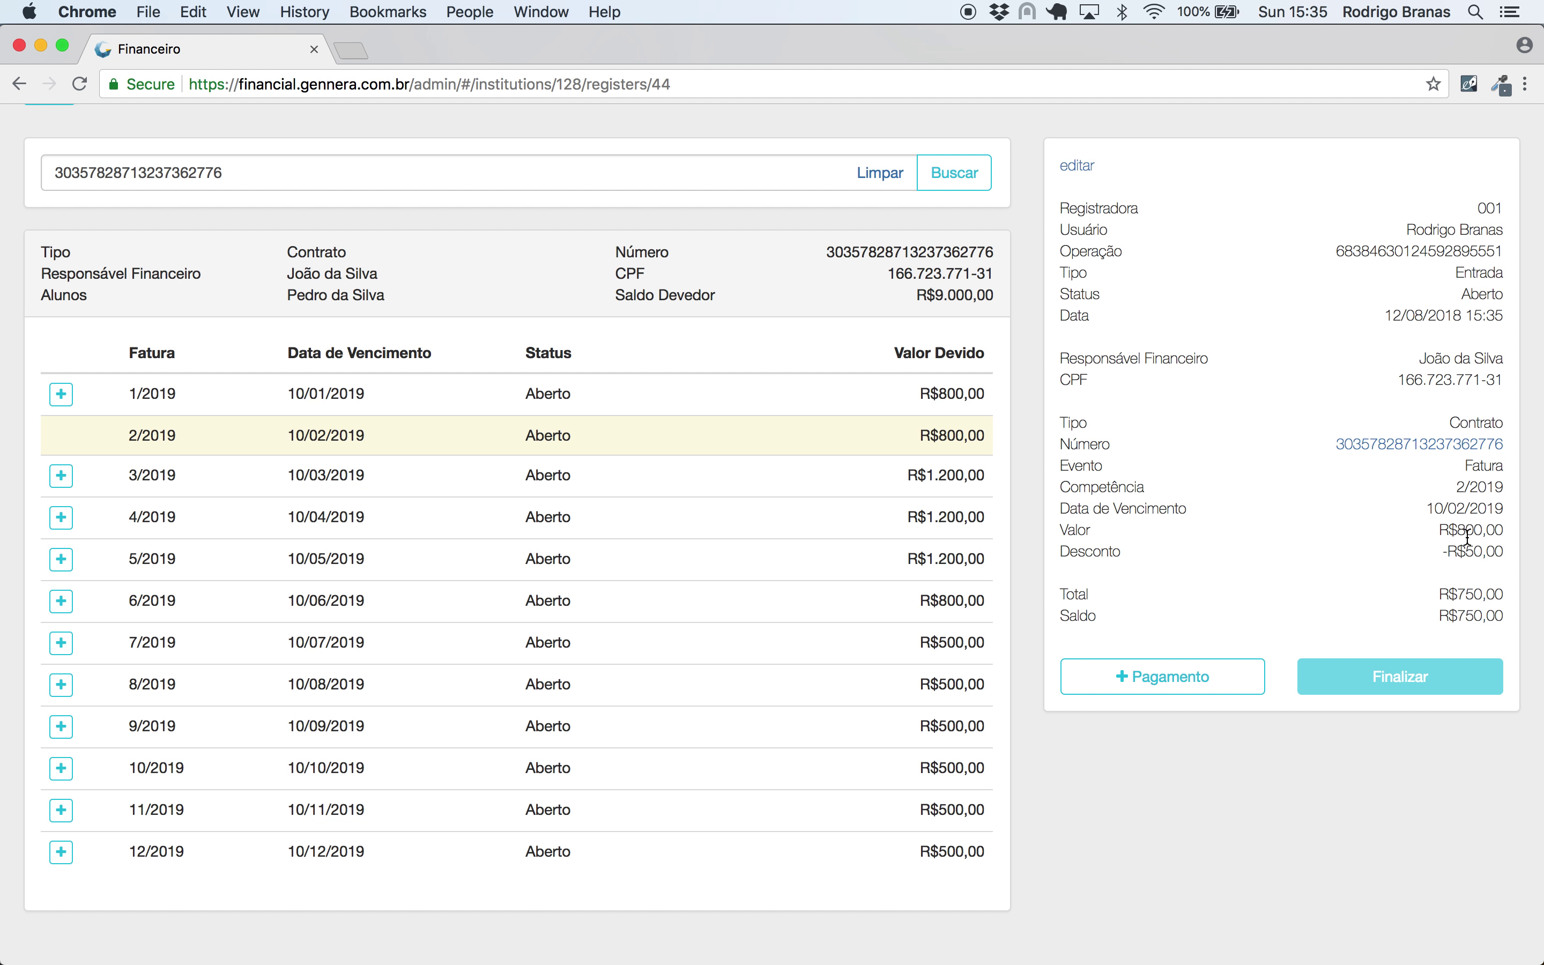
- Add a Dinheiro payment of R$1.000,00 to the operation
click(1192, 673)
click(648, 275)
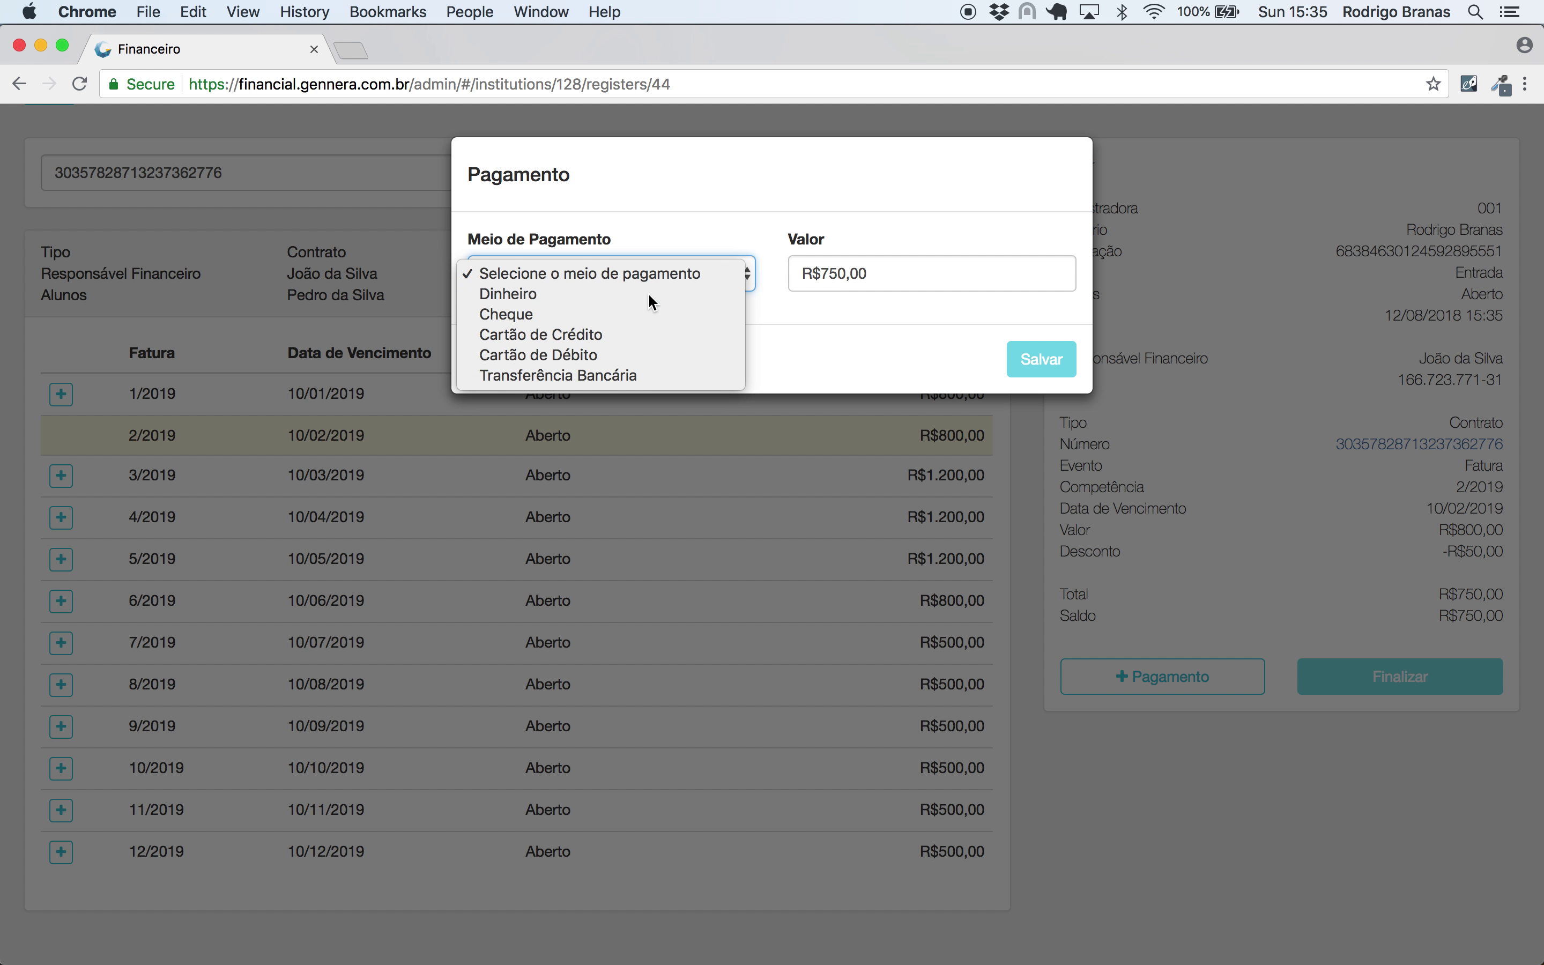
click(648, 292)
click(949, 276)
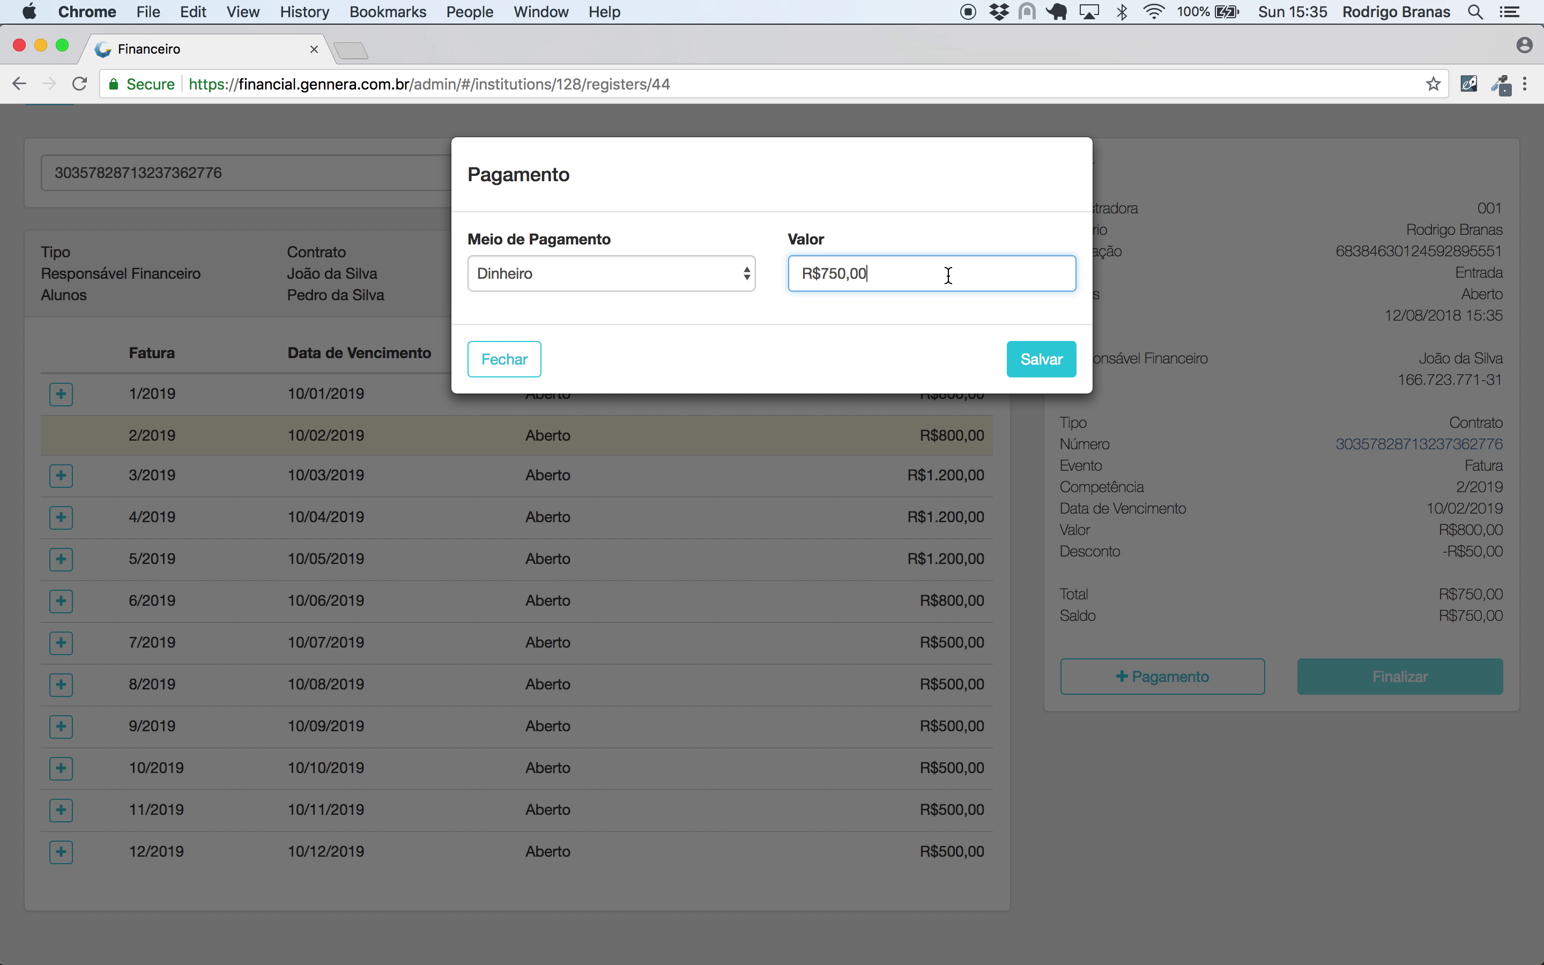
key(BackSpace)
key(BackSpace)
key(BackSpace)
key(BackSpace)
key(BackSpace)
text(1.500,00)
key(BackSpace)
key(BackSpace)
key(BackSpace)
key(BackSpace)
key(BackSpace)
key(BackSpace)
text(10000)
click(1042, 359)
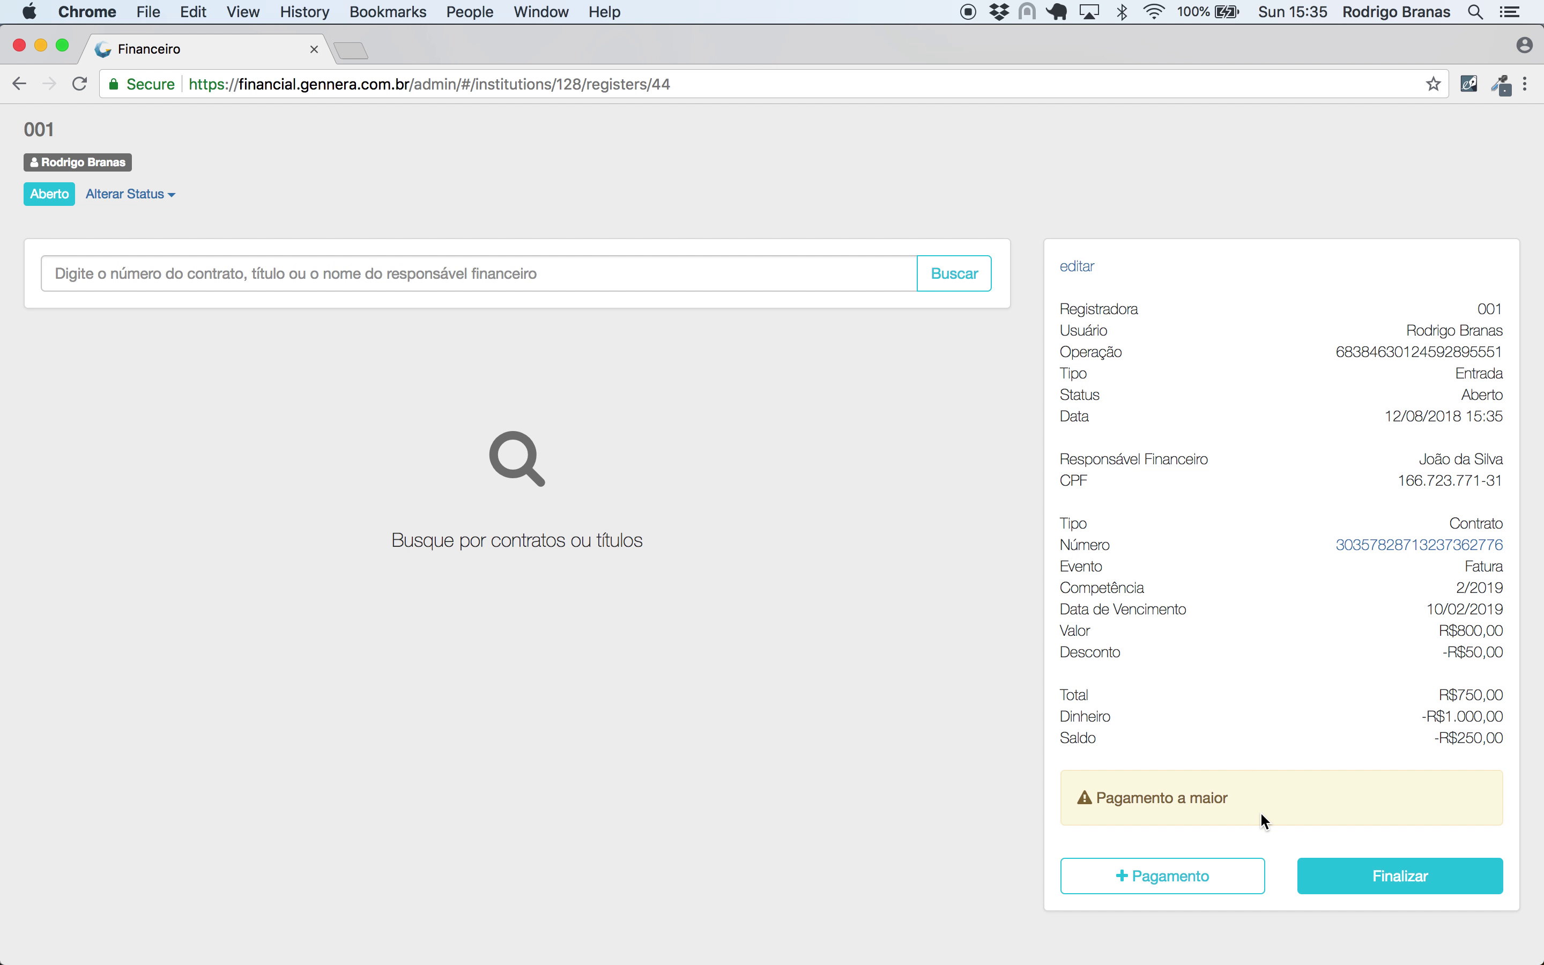
- Finalize the operation despite the overpayment warning and show the register's Transações
triple_click(1133, 792)
click(1256, 775)
click(1430, 884)
click(997, 335)
click(1279, 222)
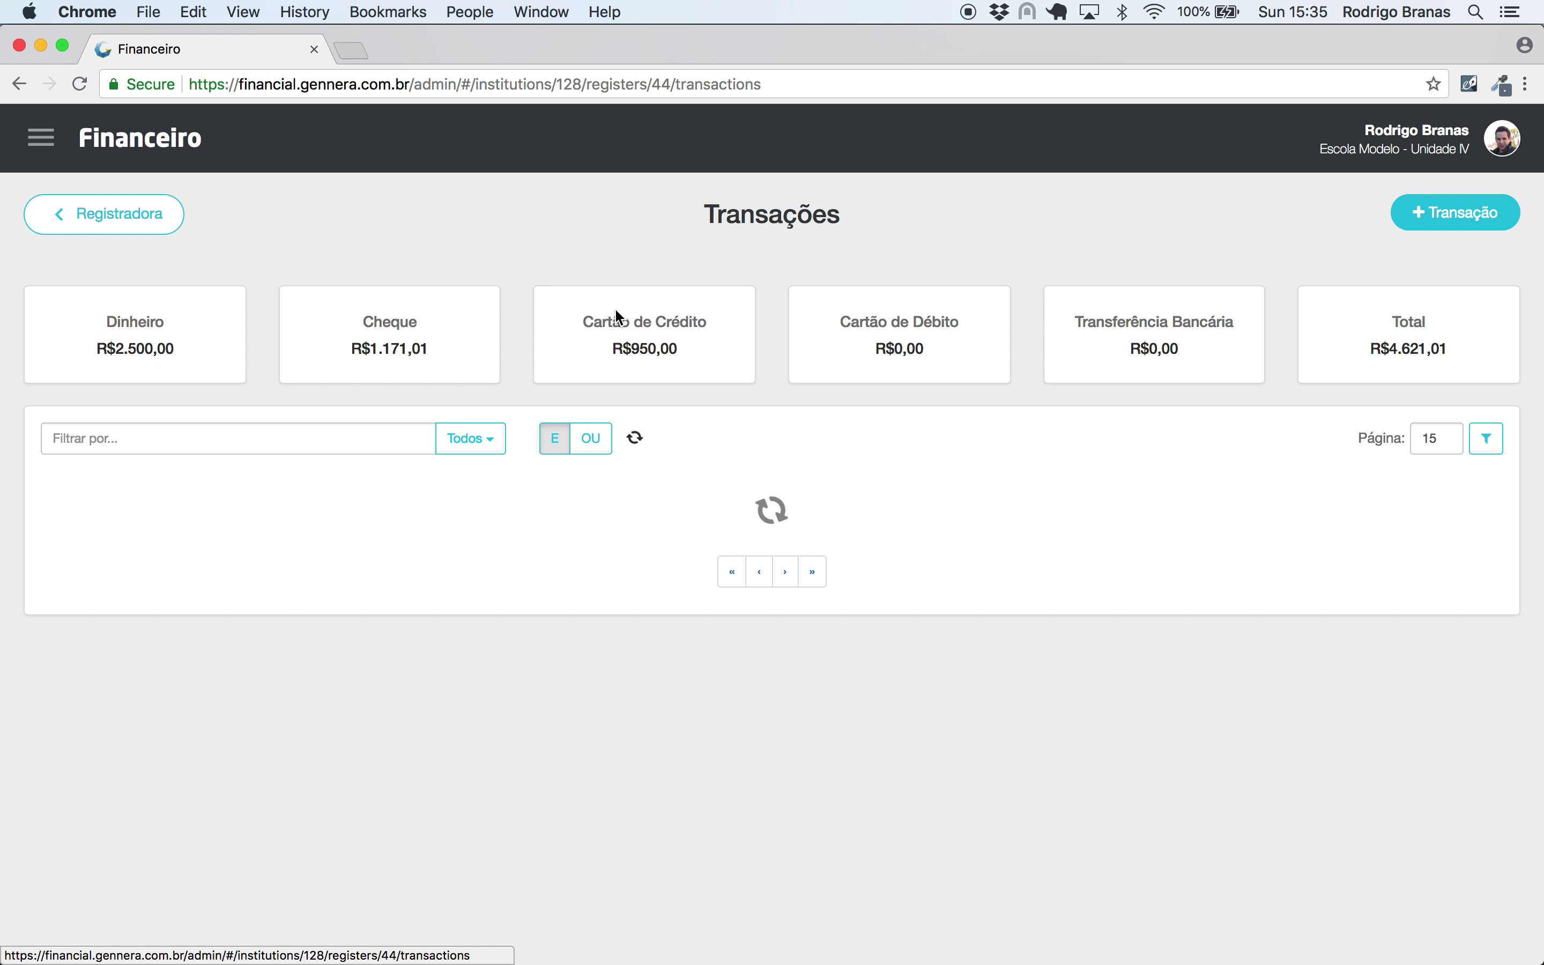
- Find the contract in Contratos by its pasted number and check 02/2019 reads Pago a maior, -R$250,00
click(40, 137)
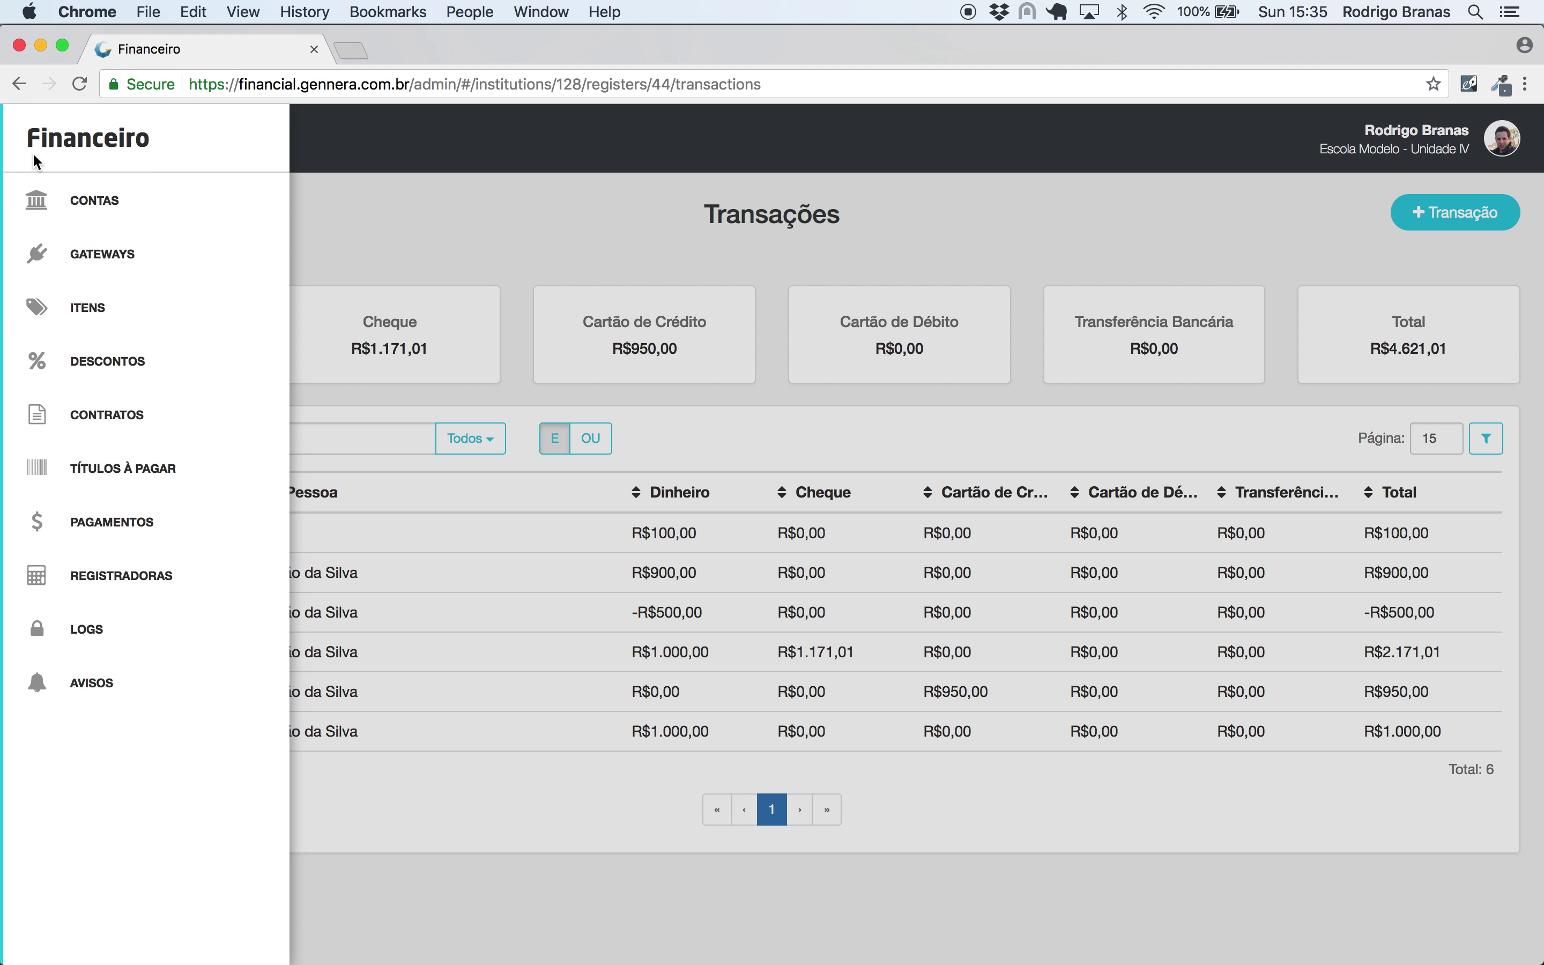
click(117, 426)
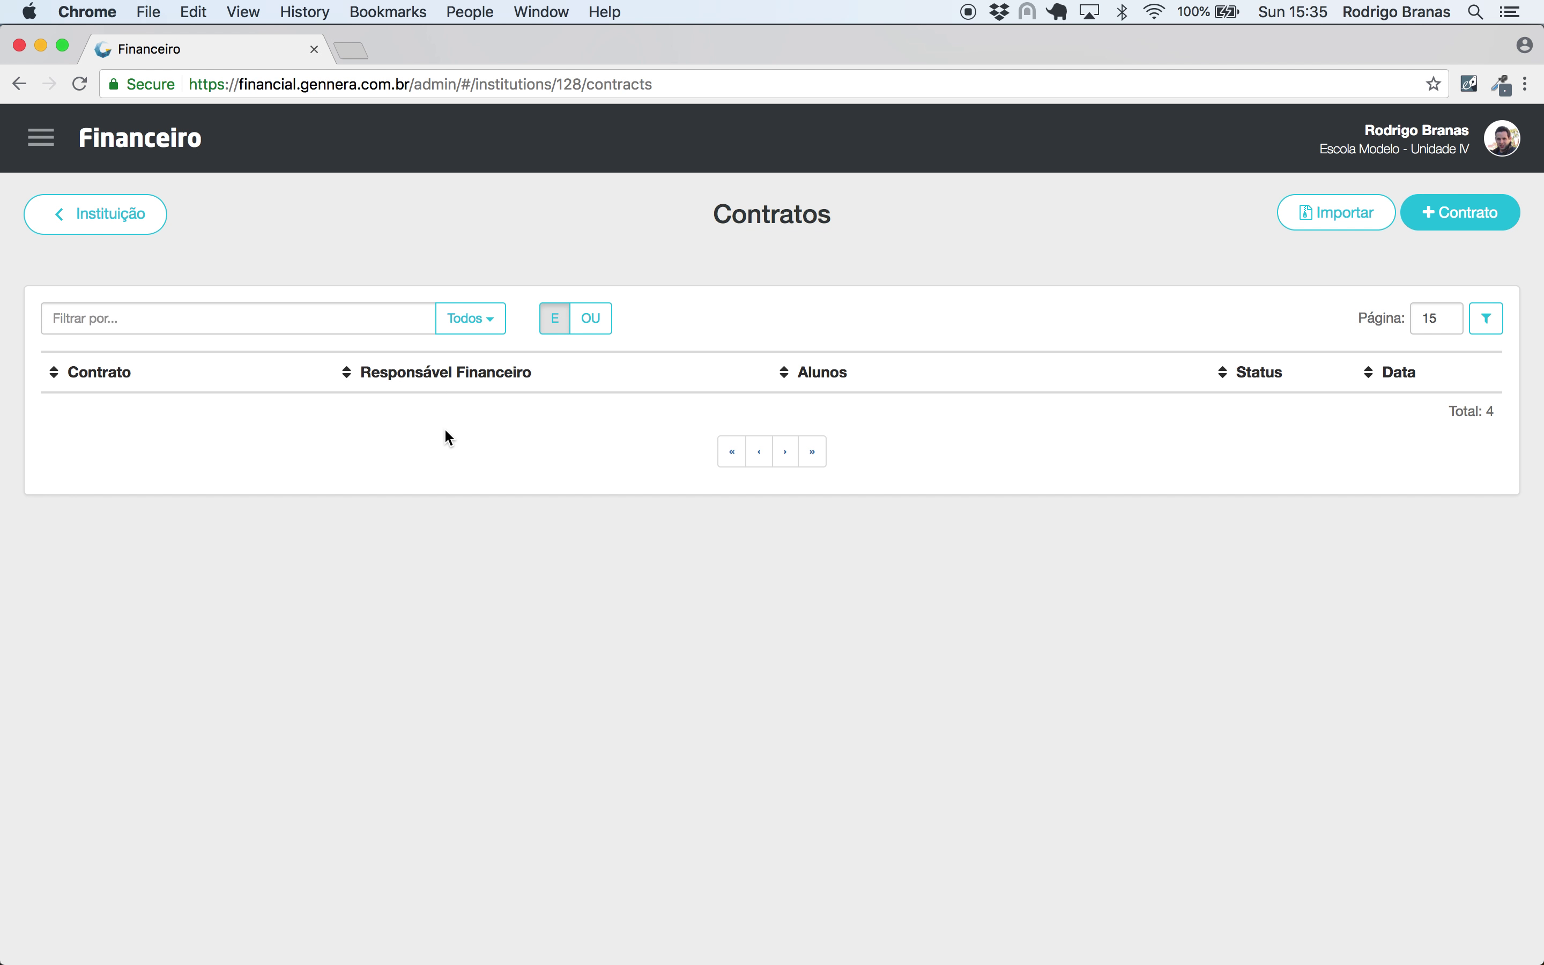
click(387, 325)
key(super+v)
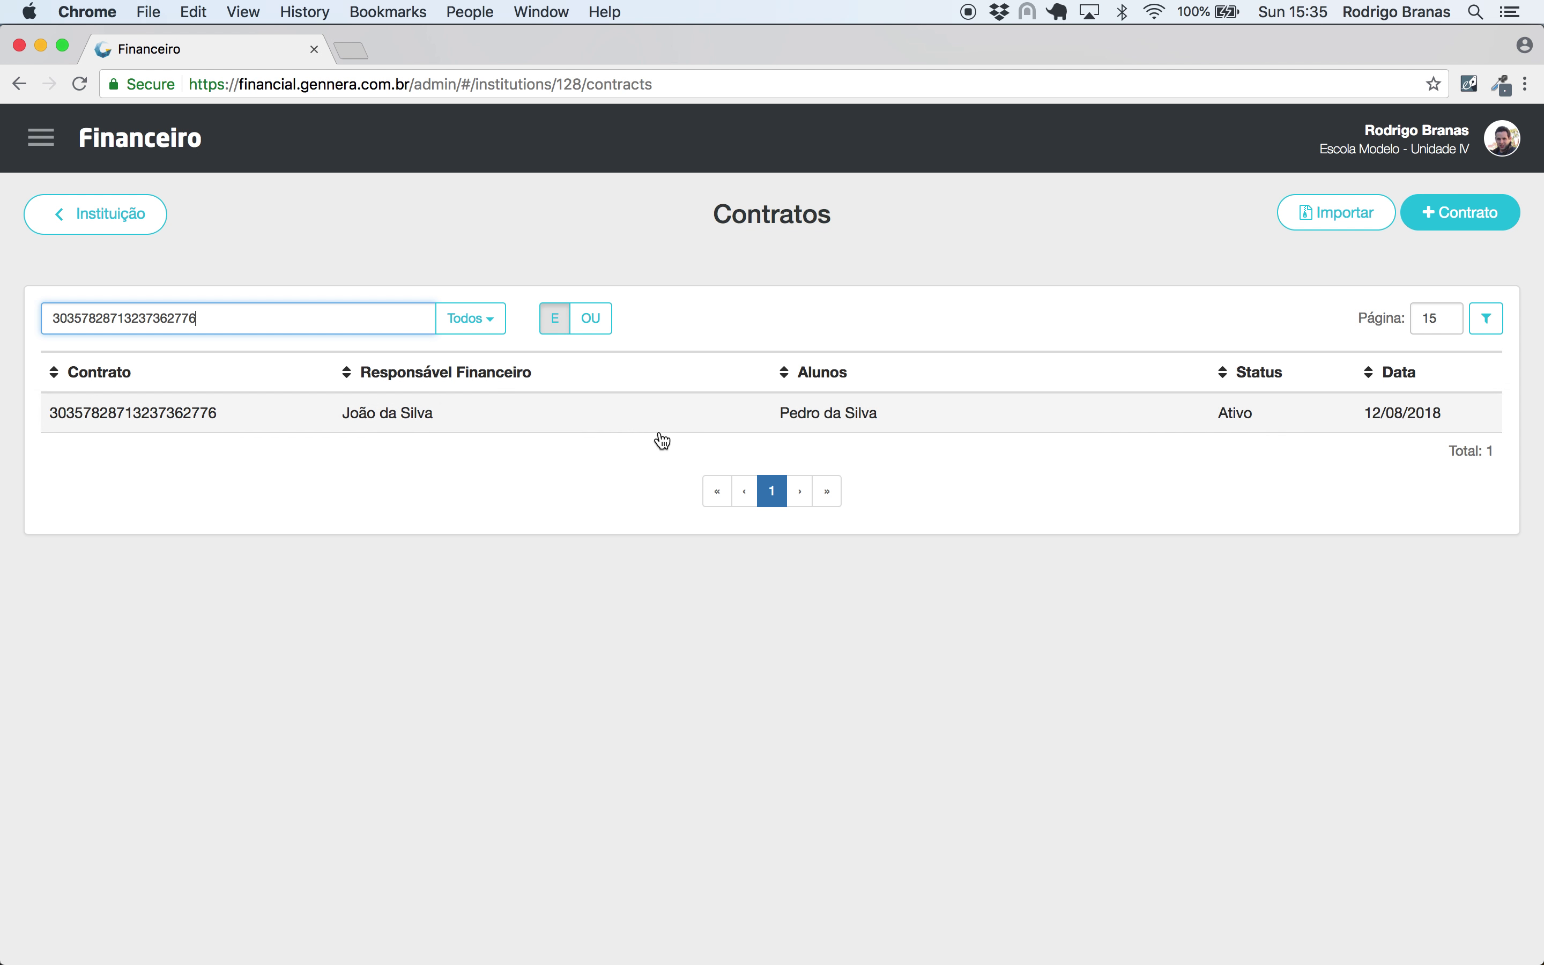
click(695, 429)
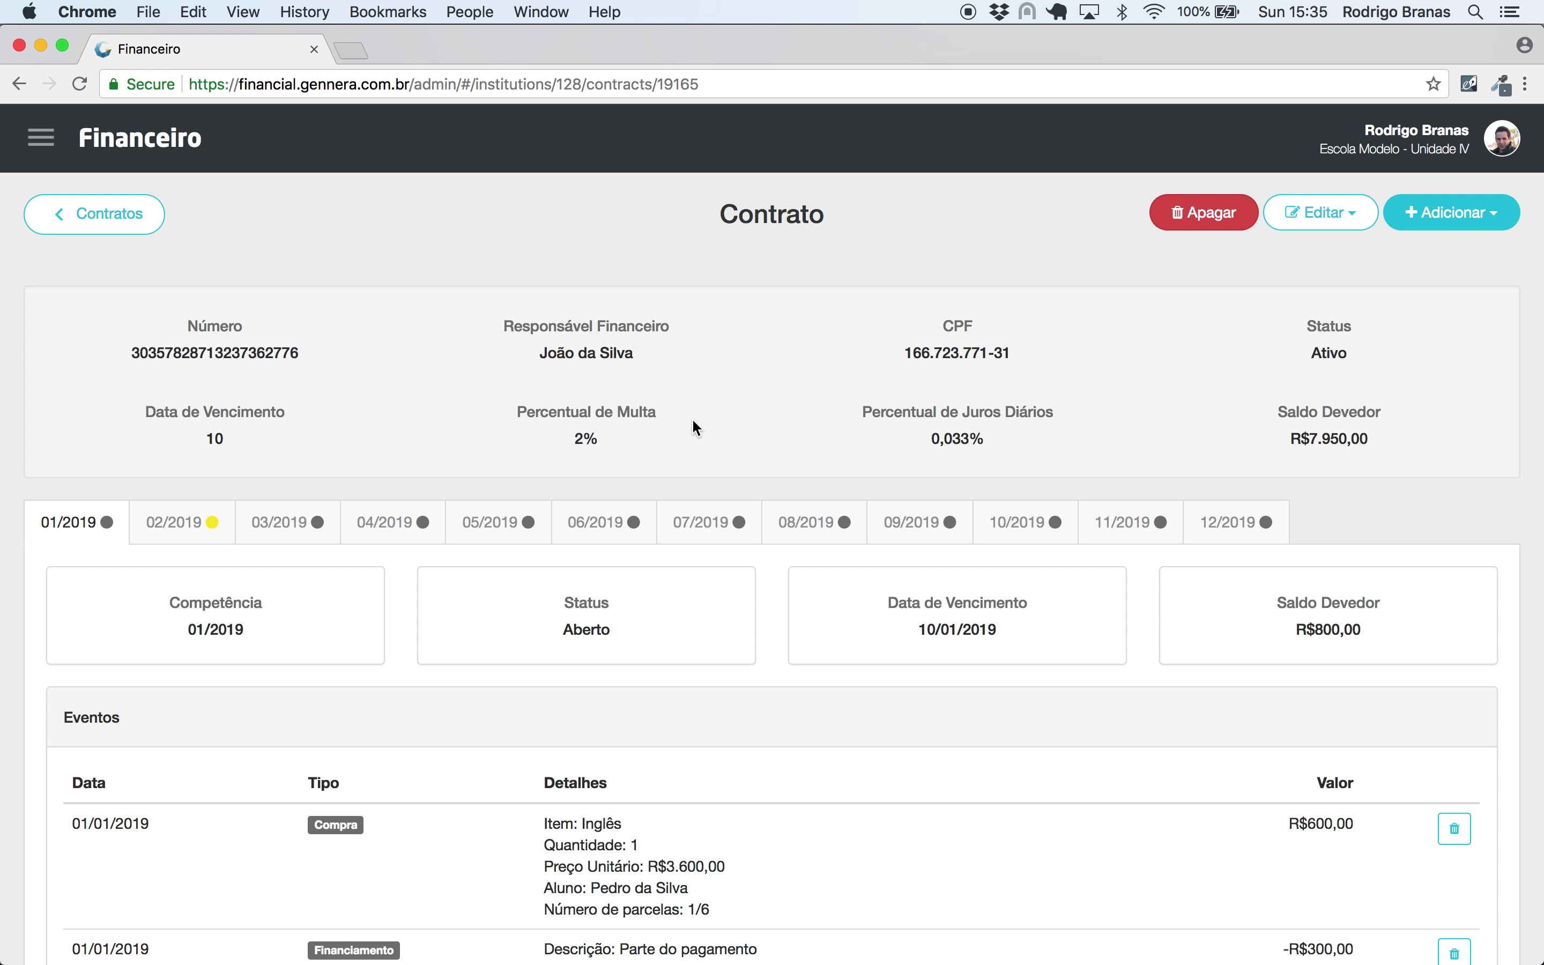
click(208, 527)
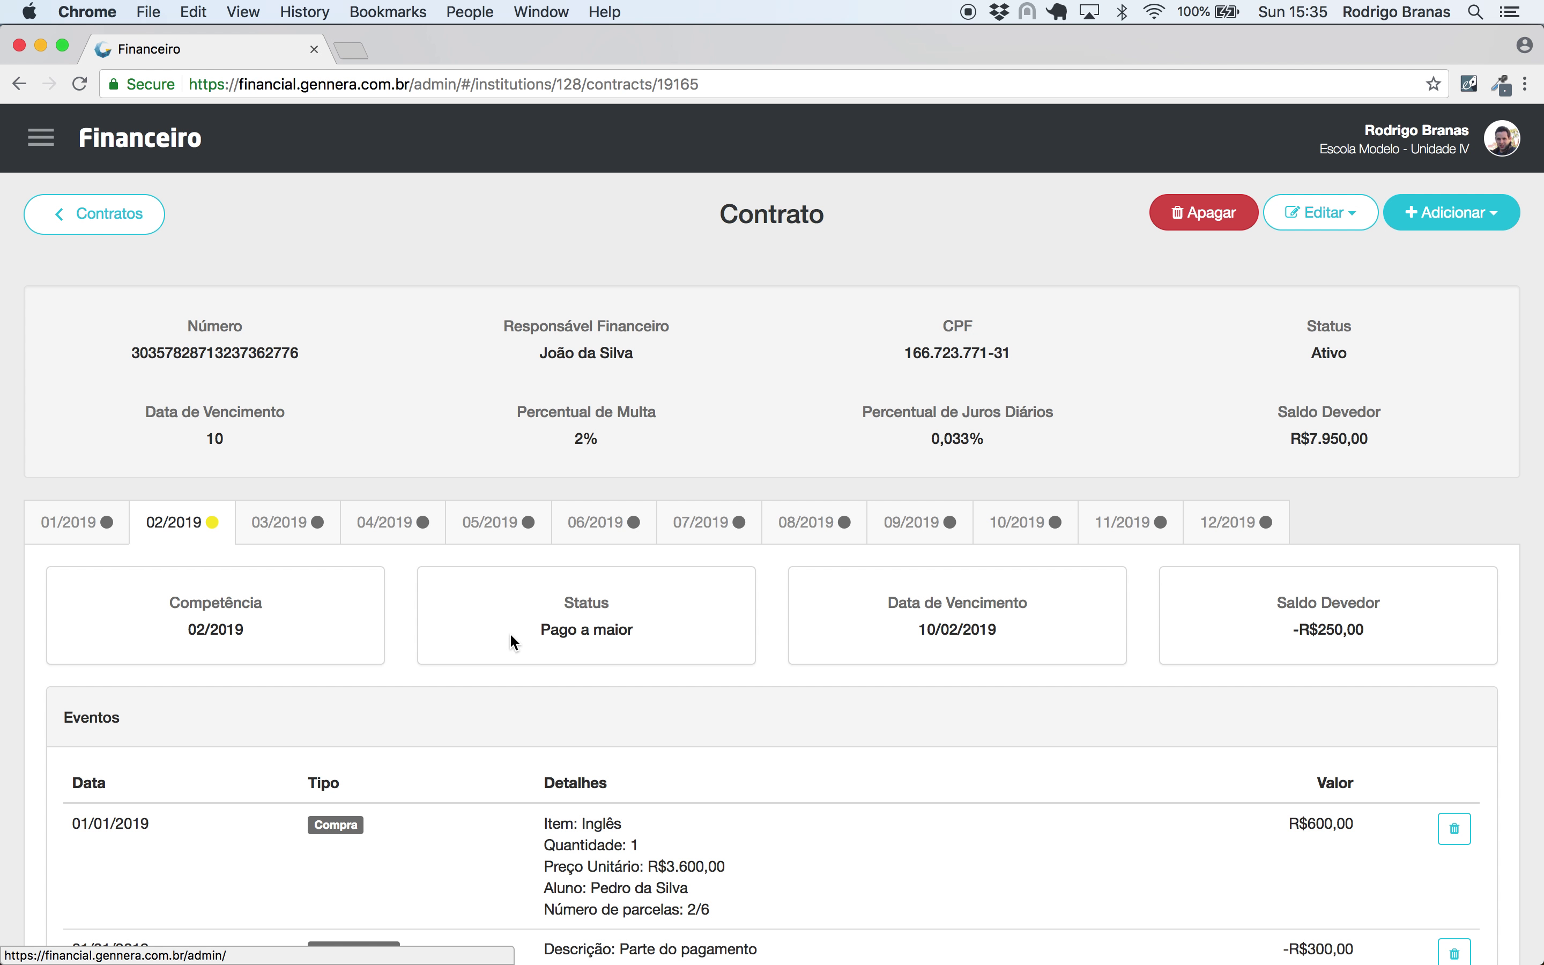
drag(524, 633, 680, 643)
click(681, 643)
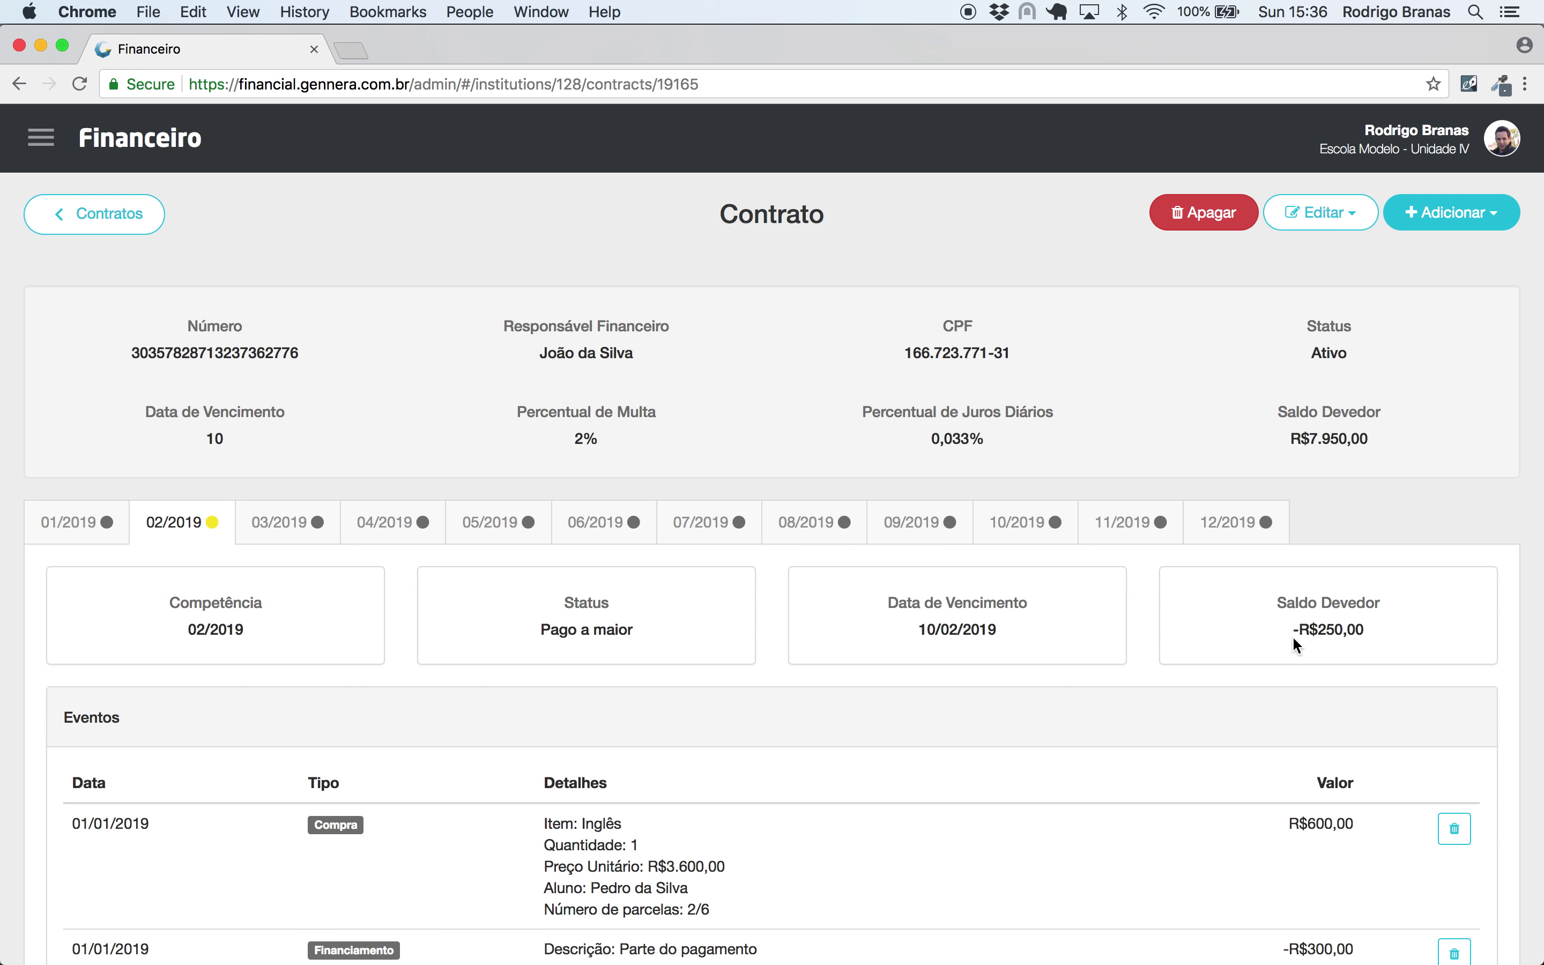
drag(1366, 632, 1276, 623)
click(1271, 622)
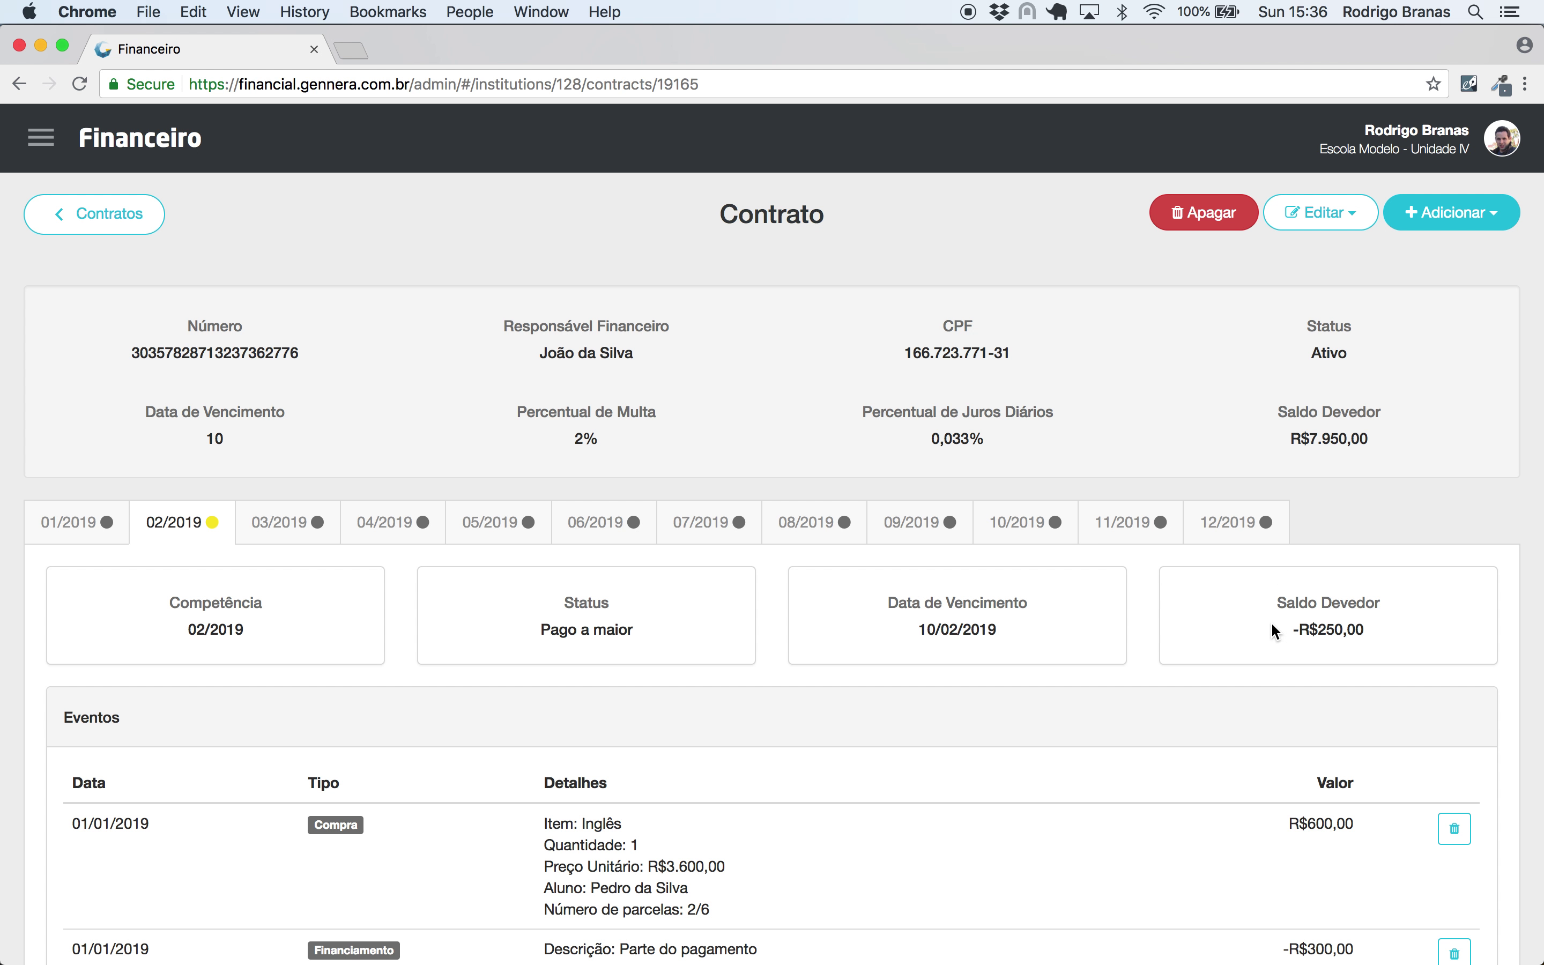
- Add a Ressarcimento of the 02/2019 overpayment, type Faturas, applied to the 3/2019 invoice
click(1426, 231)
click(1418, 421)
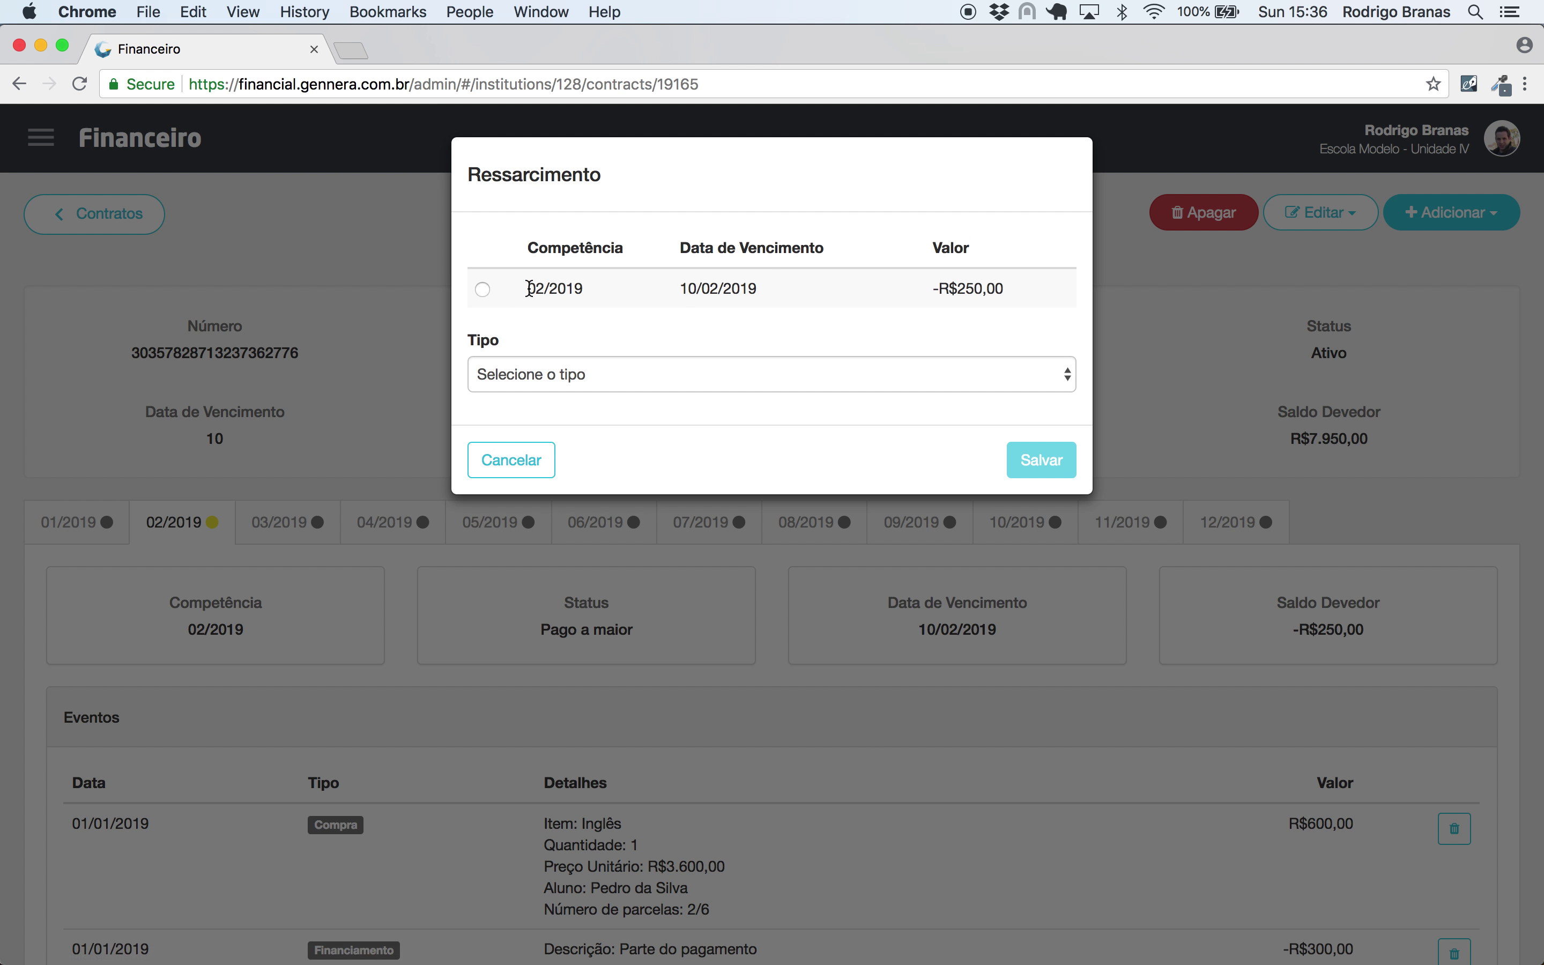
click(484, 290)
click(500, 376)
click(501, 411)
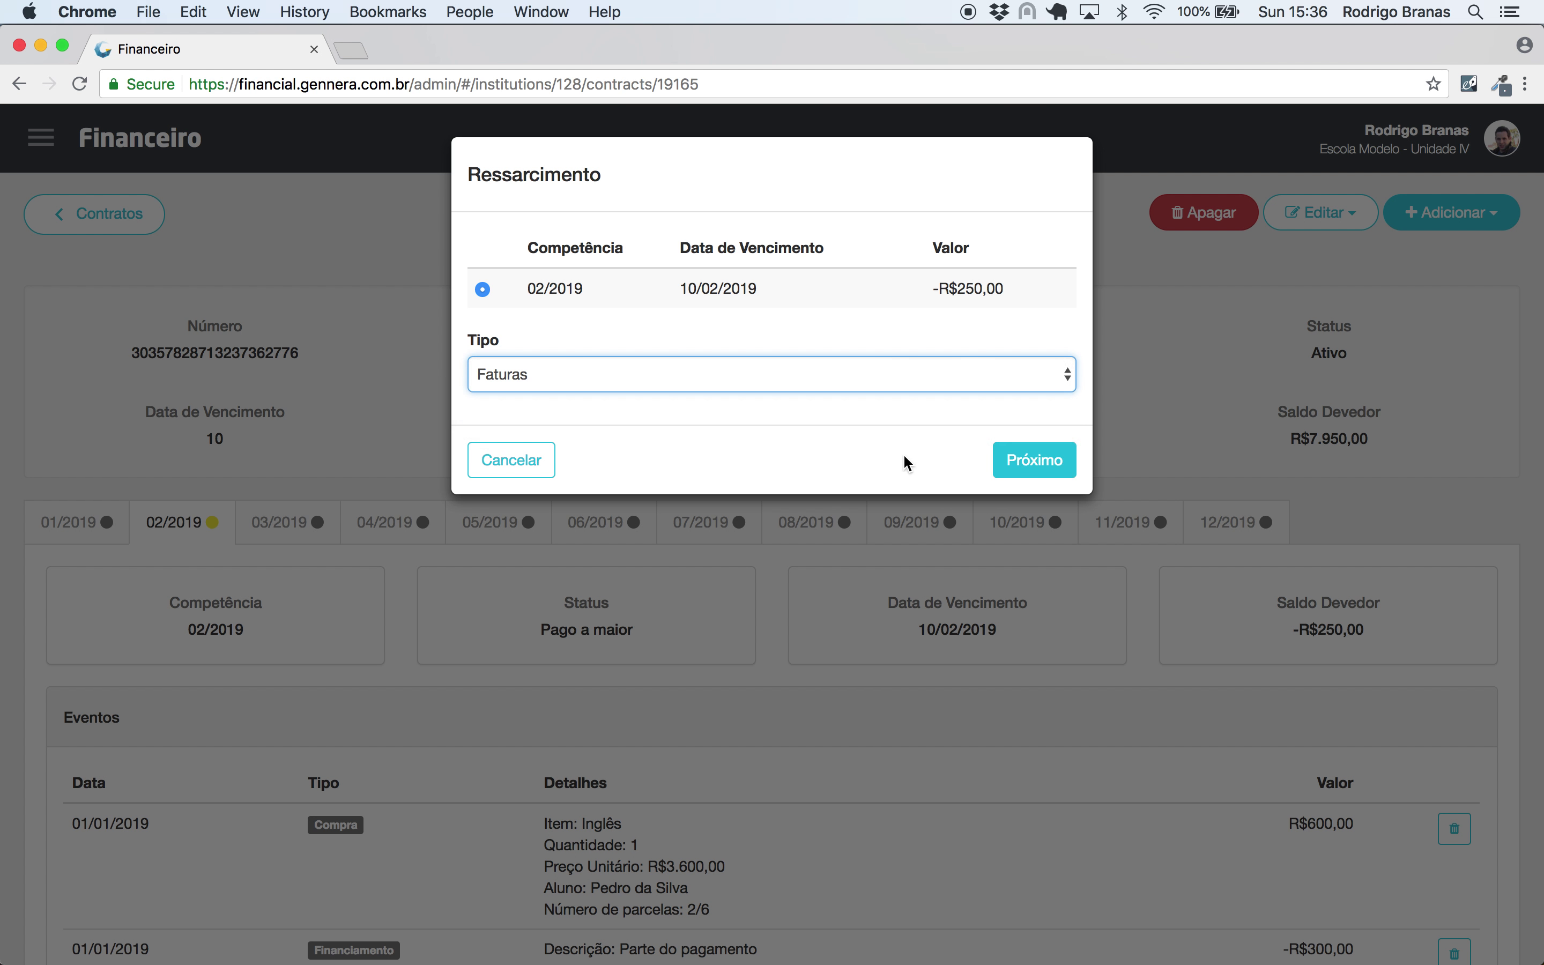
click(1036, 464)
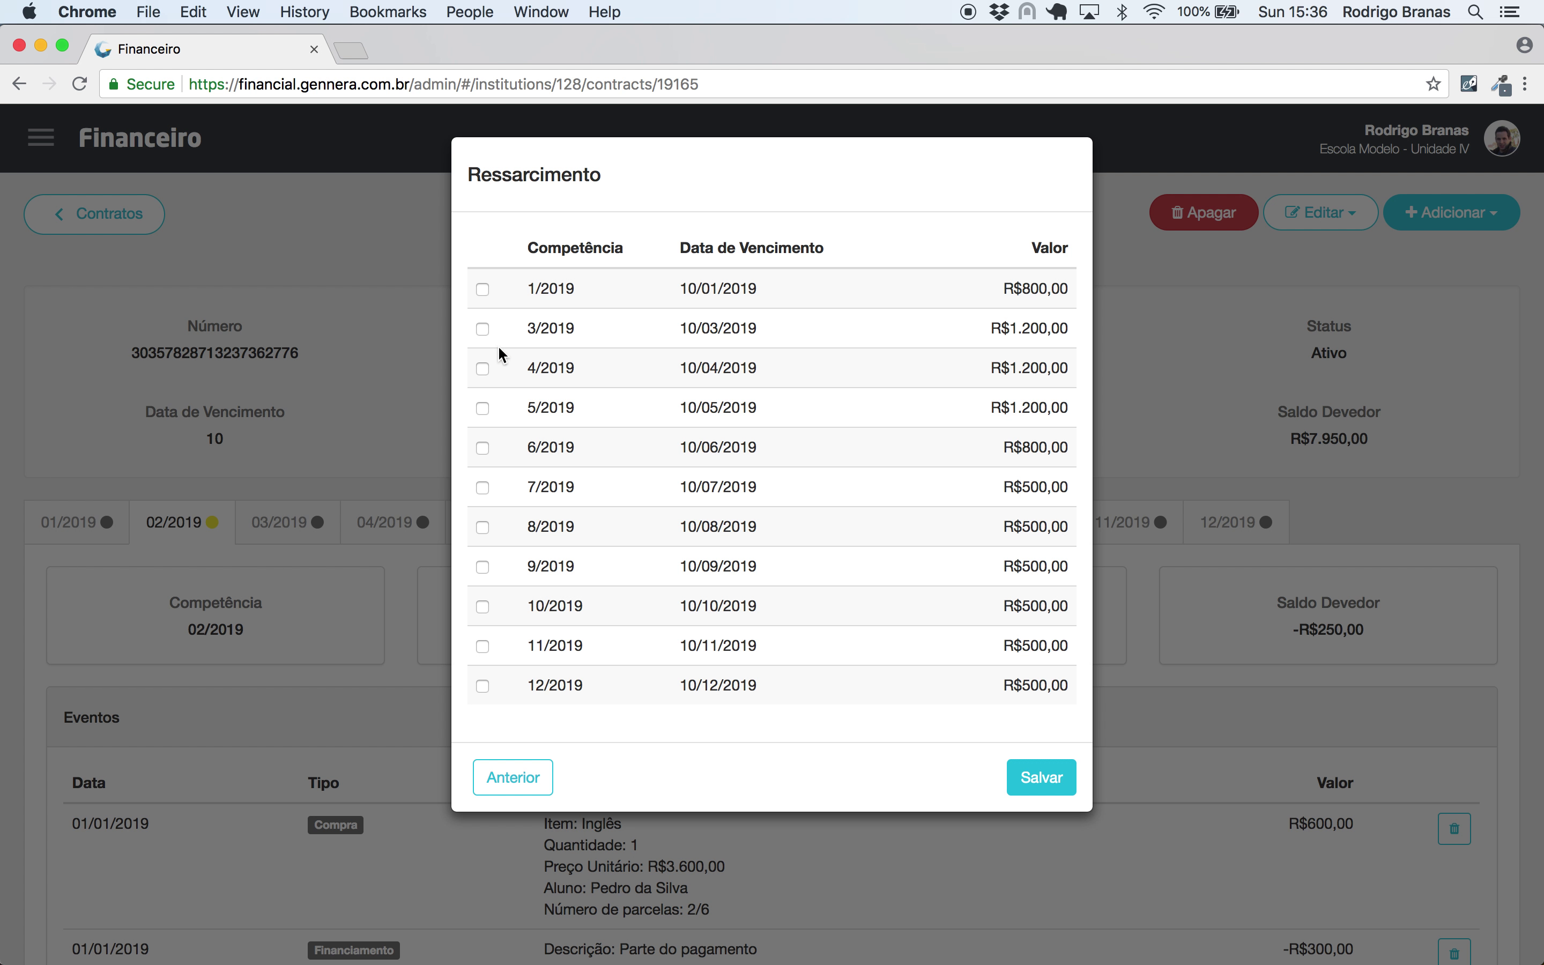
click(483, 329)
click(1041, 780)
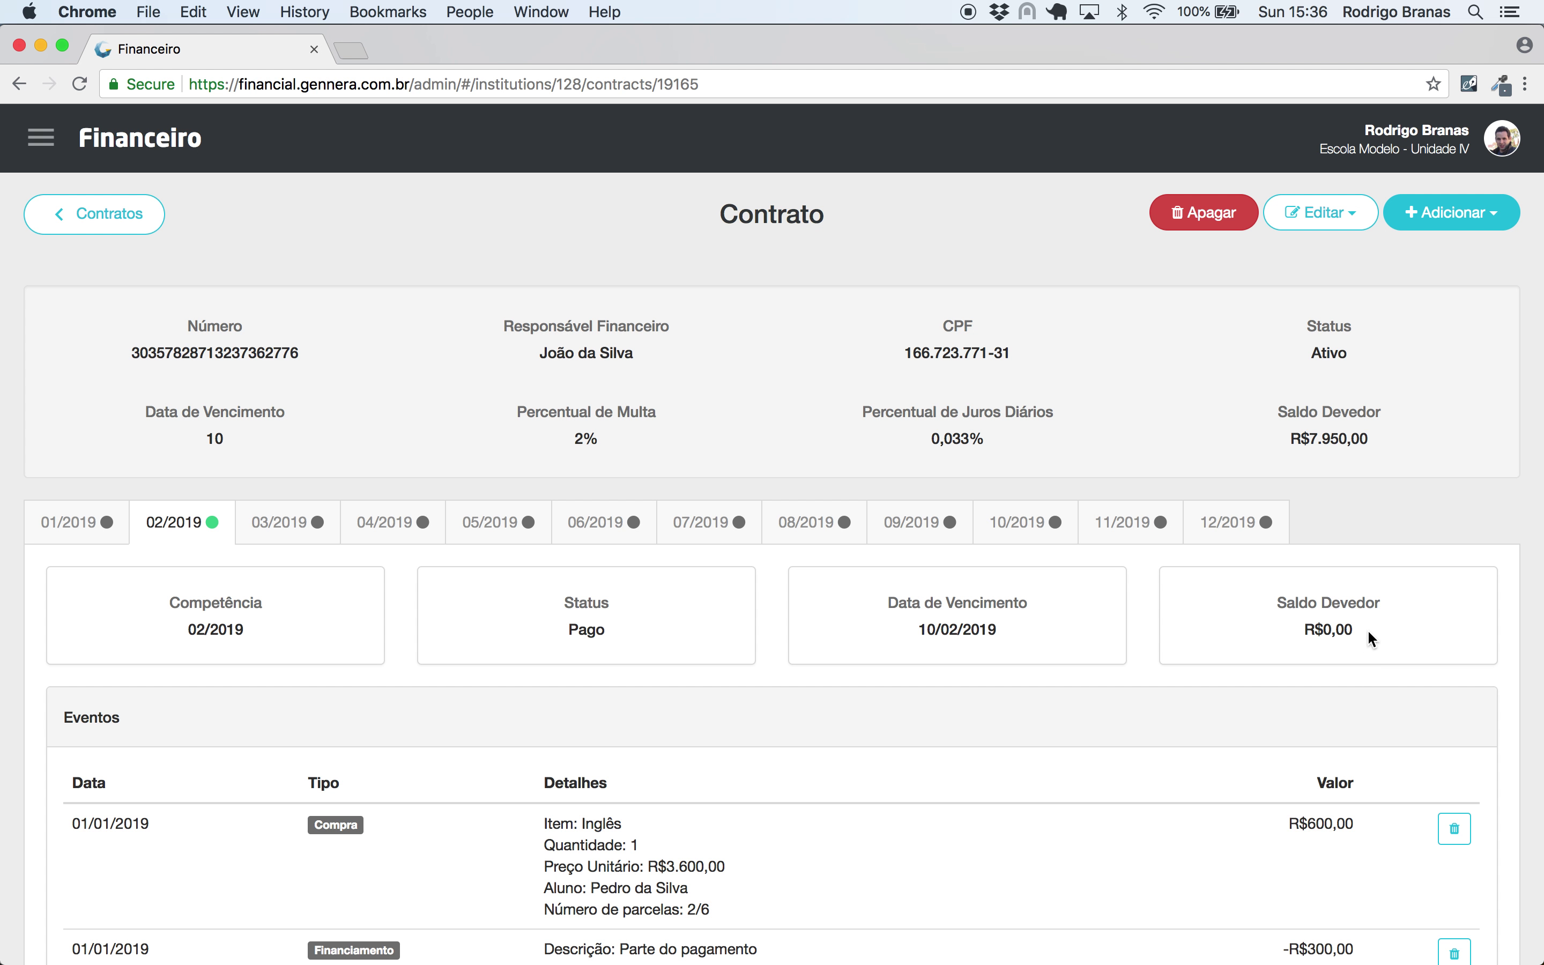
drag(1367, 629, 1296, 628)
scroll(1296, 628, down, 7)
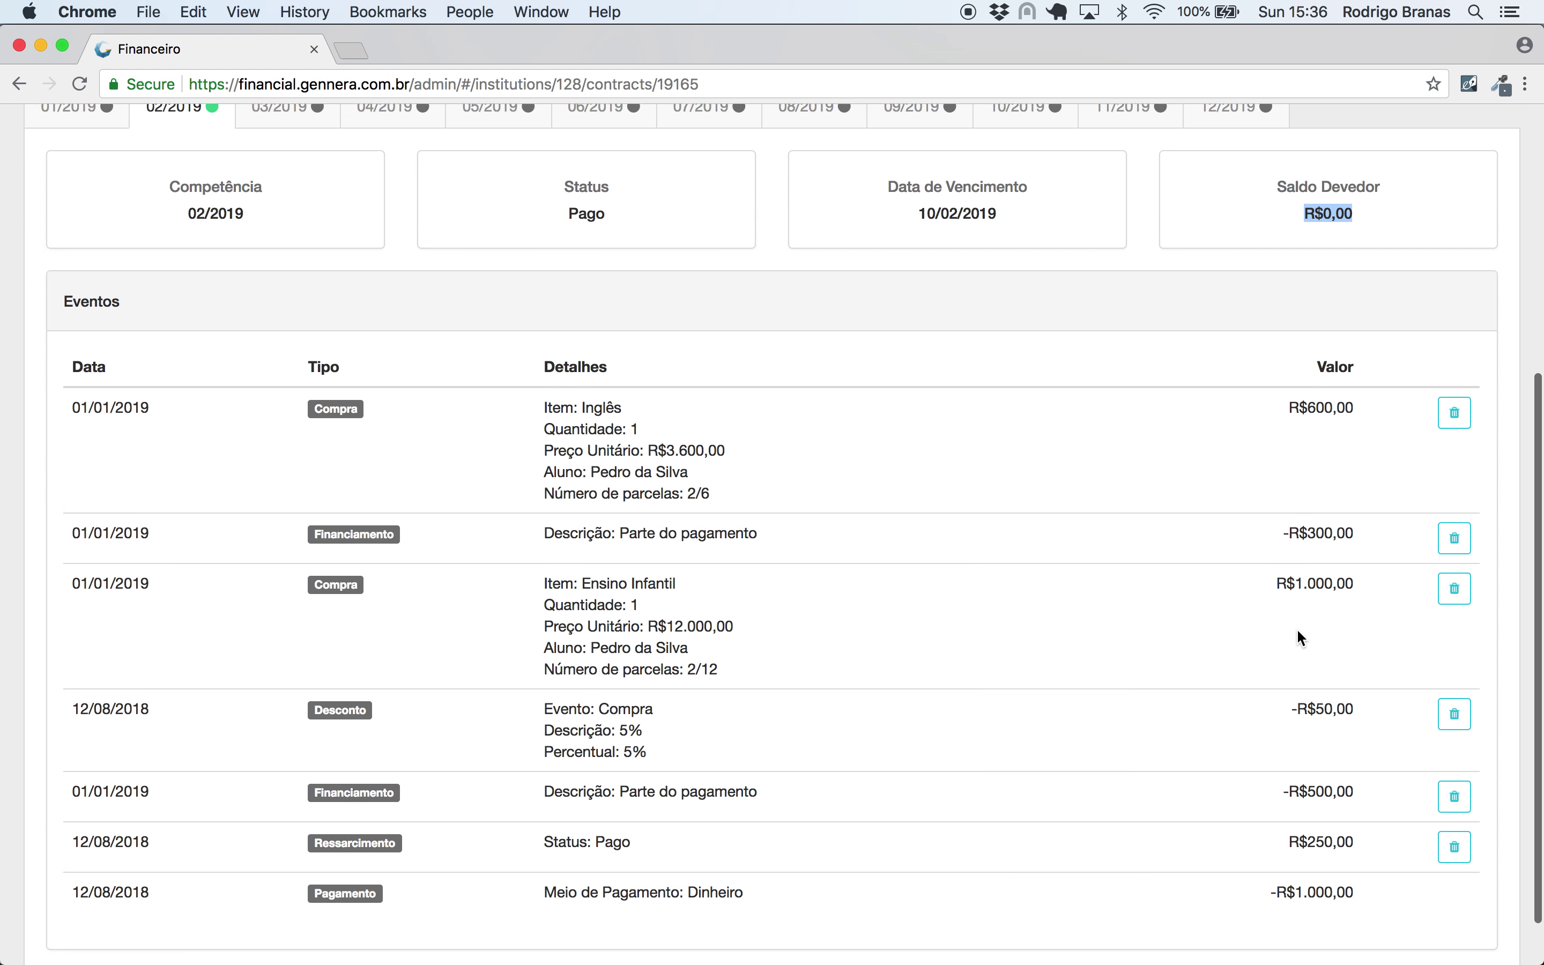
- Confirm the 02/2019 refund event shows Status Pago for R$250,00
scroll(1297, 627, down, 2)
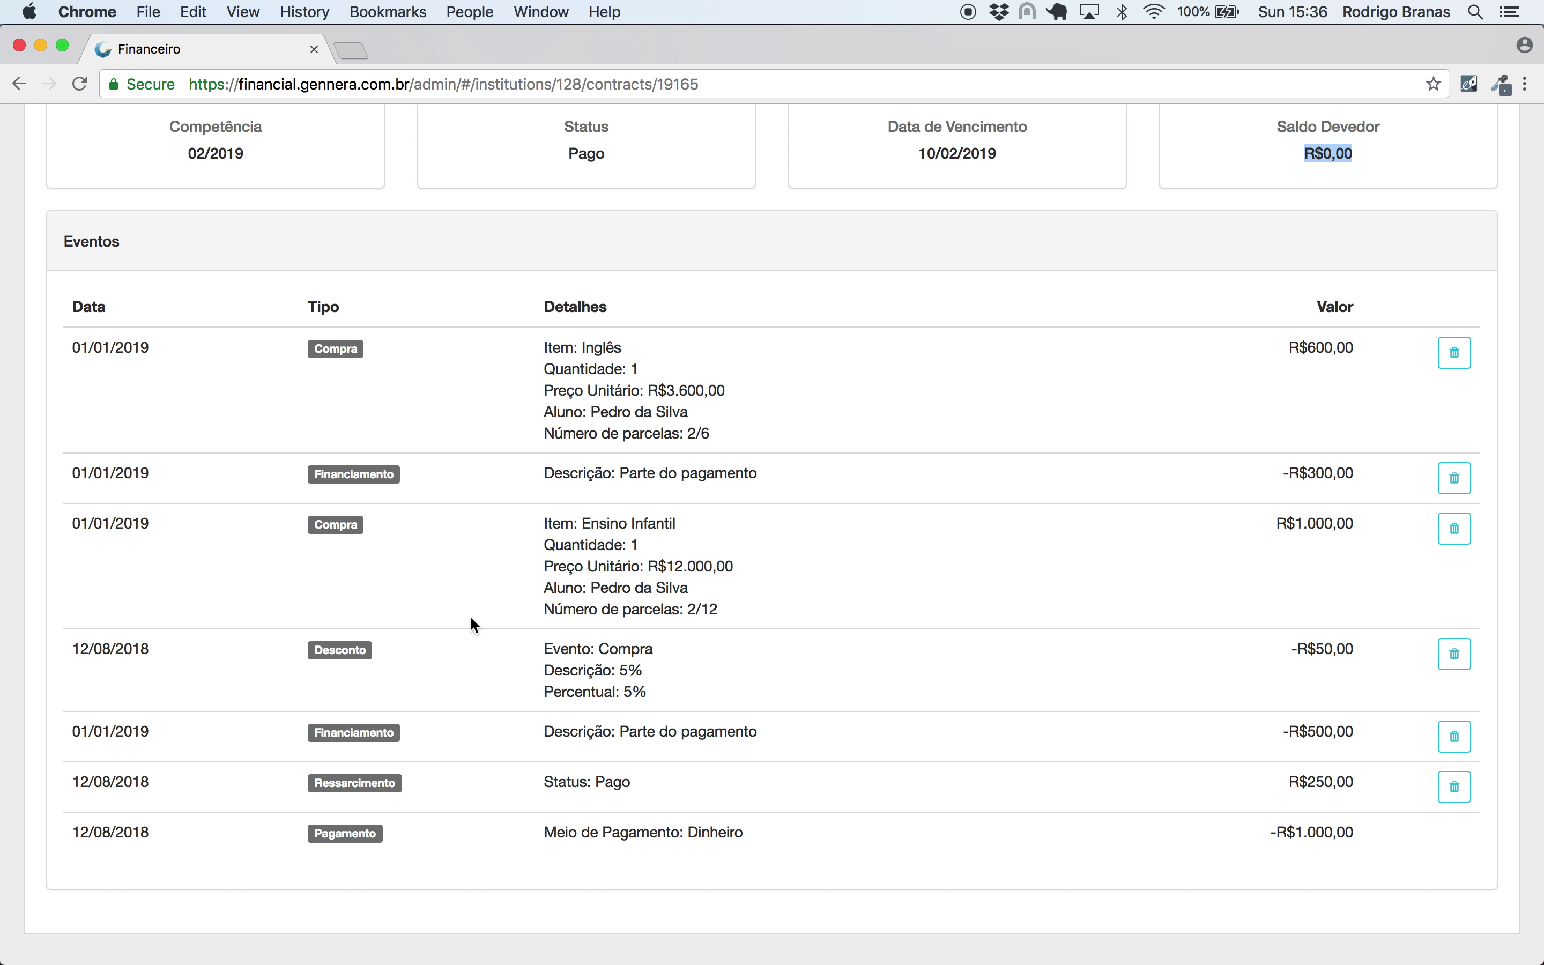
drag(651, 790, 544, 783)
drag(1369, 790, 1278, 786)
scroll(728, 546, up, 6)
- Switch to the 03/2019 invoice and check its -R$250,00 Ressarcimento Estorno event
click(278, 412)
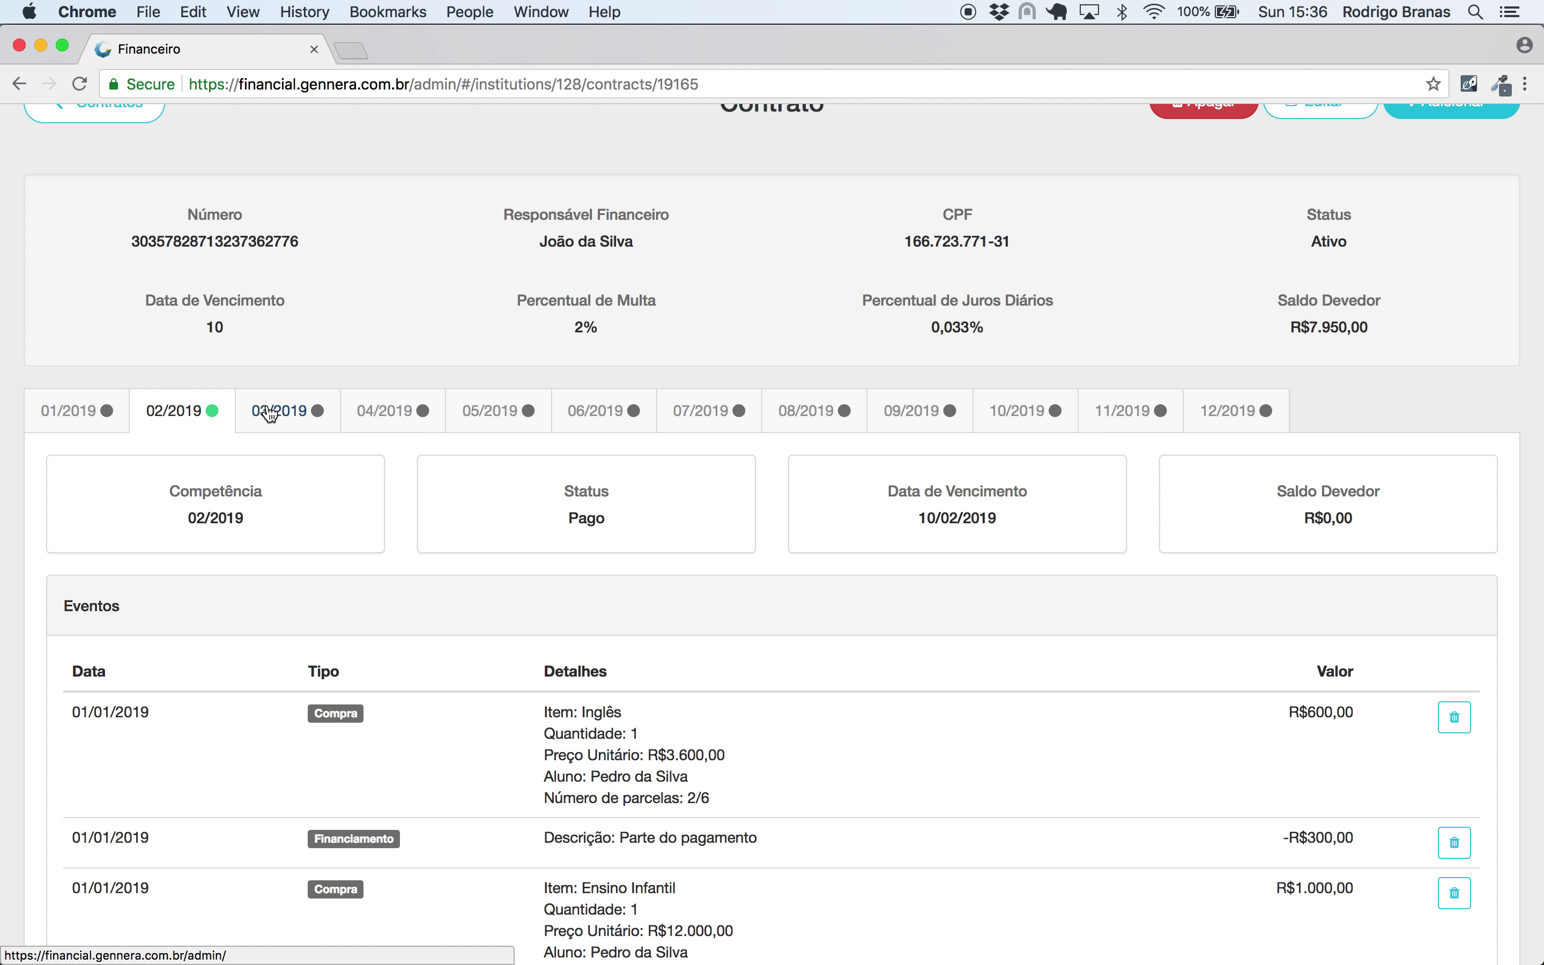
scroll(638, 526, down, 7)
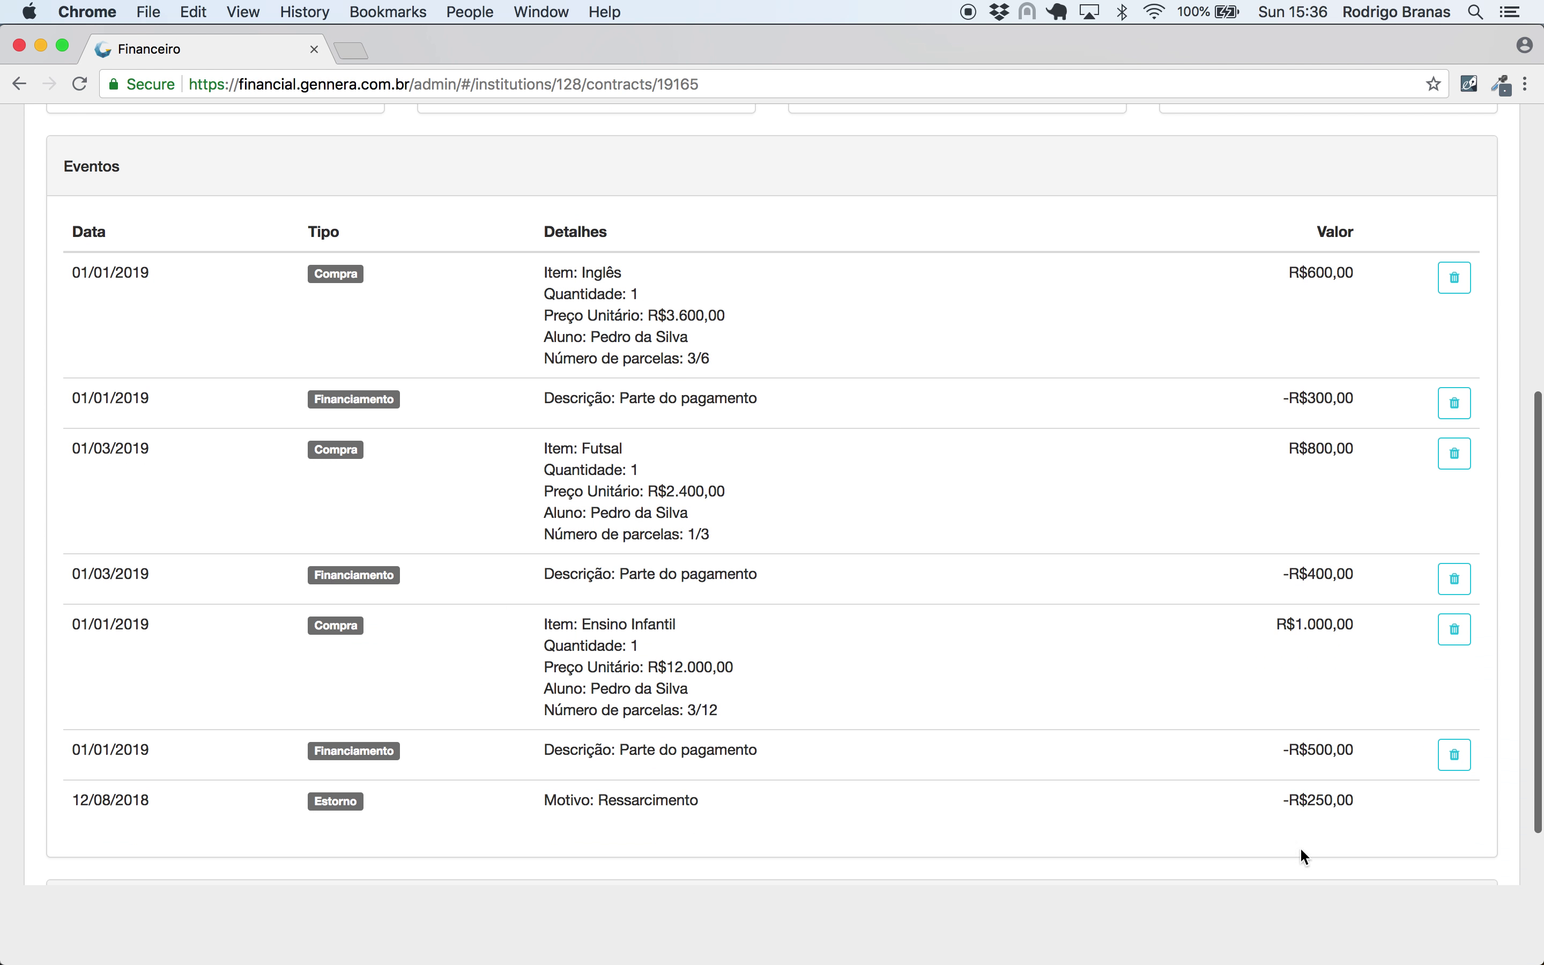
drag(1358, 799, 1269, 797)
scroll(1166, 634, up, 5)
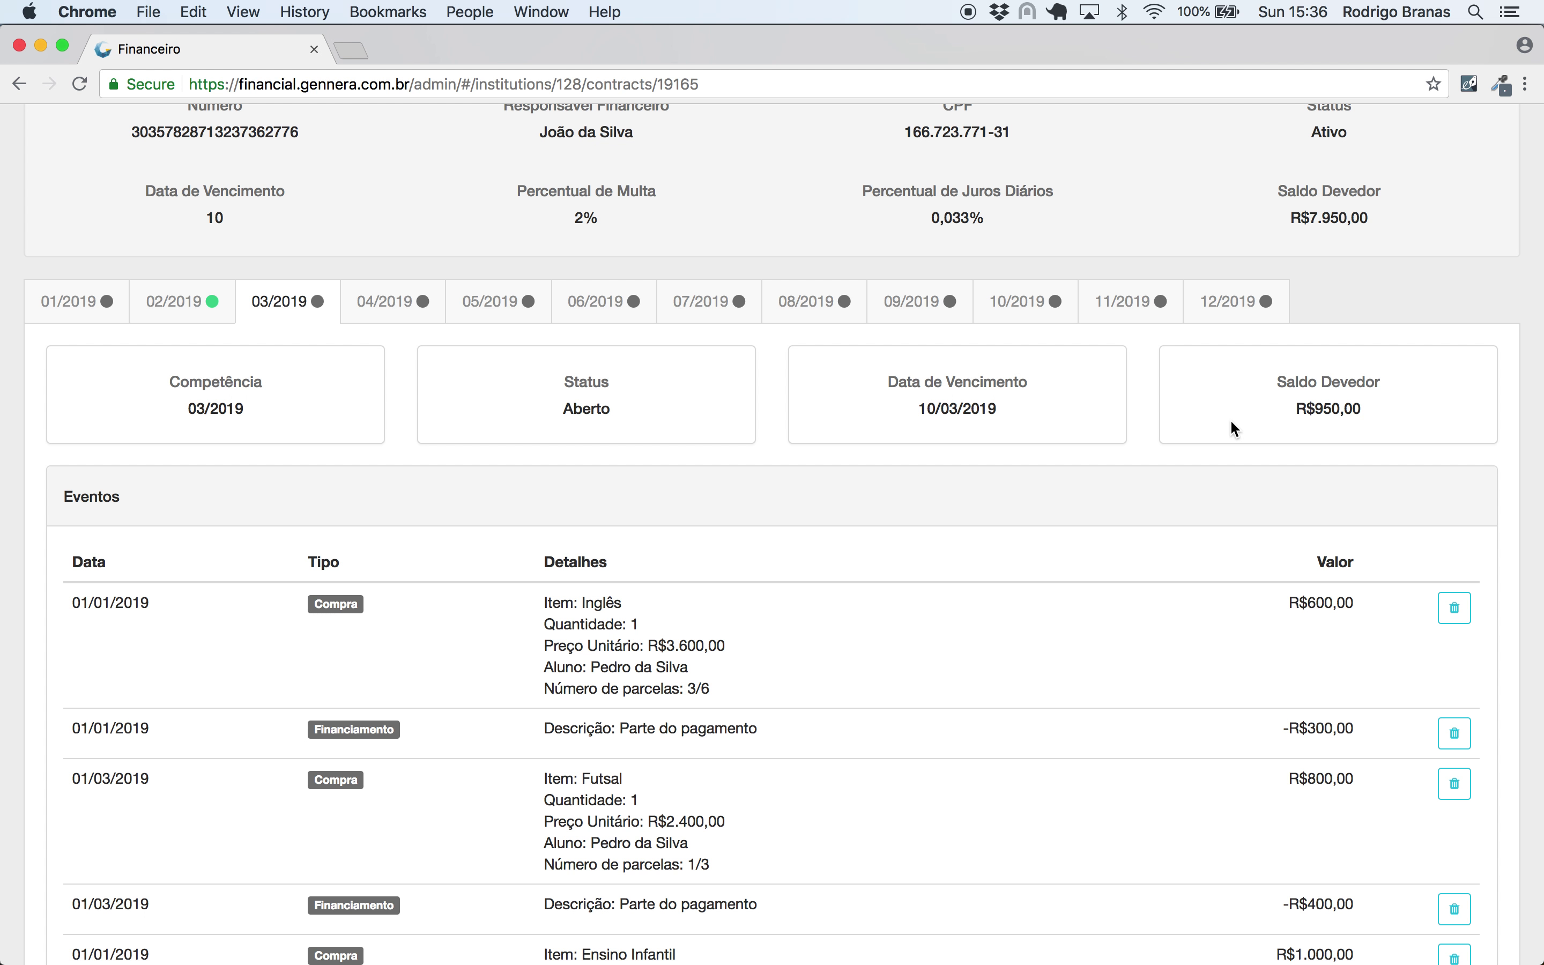
scroll(1231, 422, down, 5)
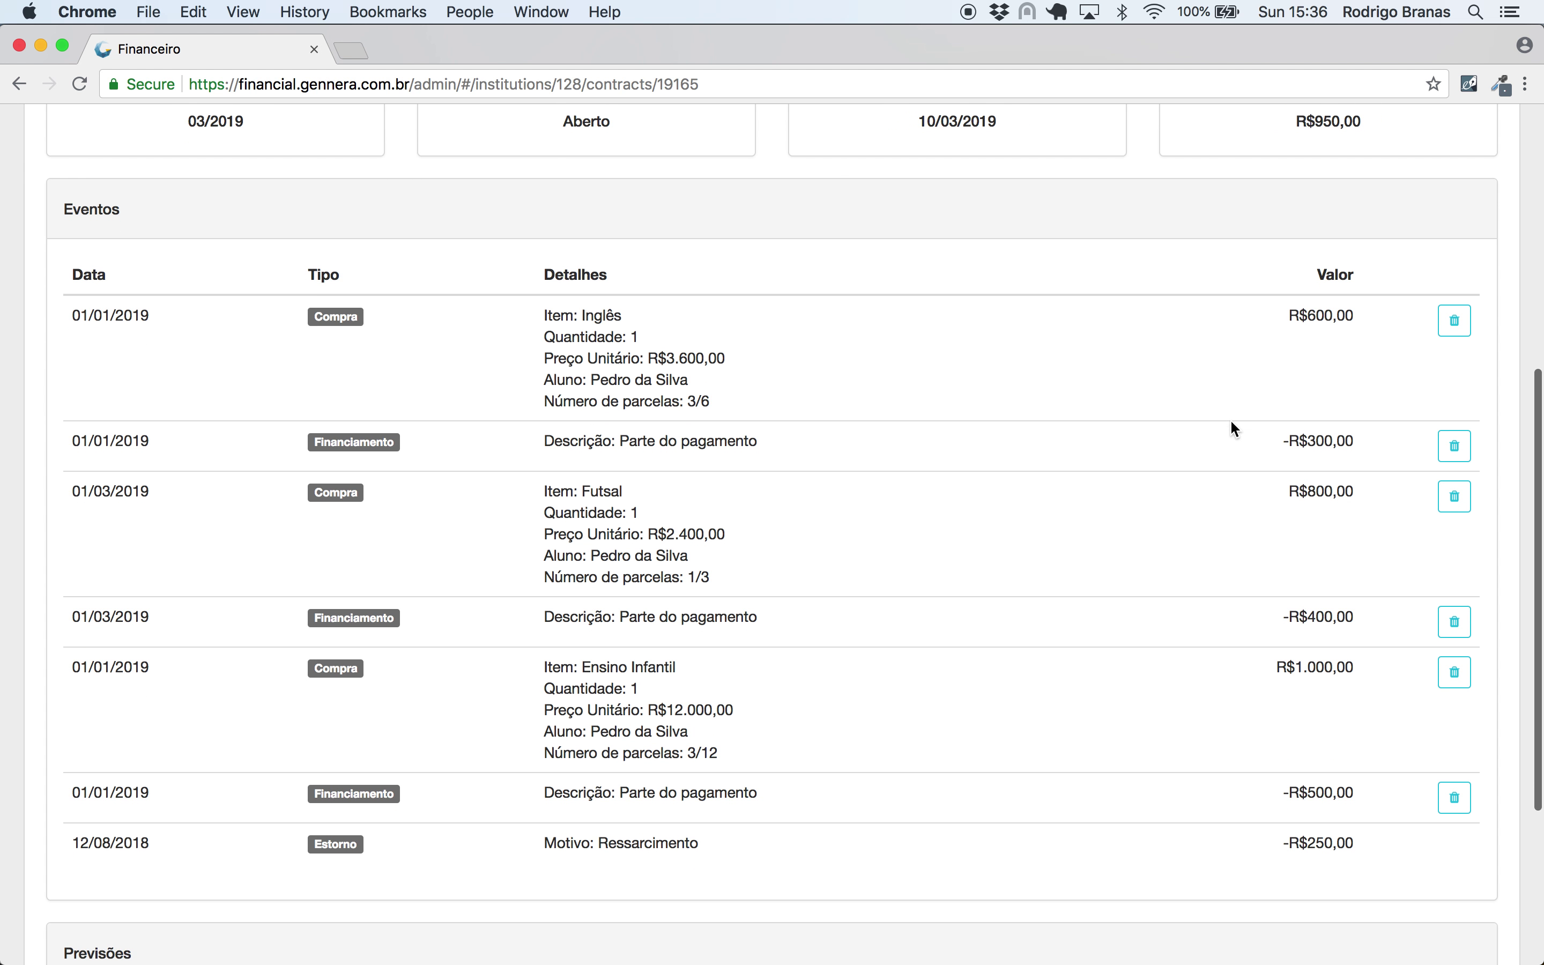
scroll(1083, 511, up, 1)
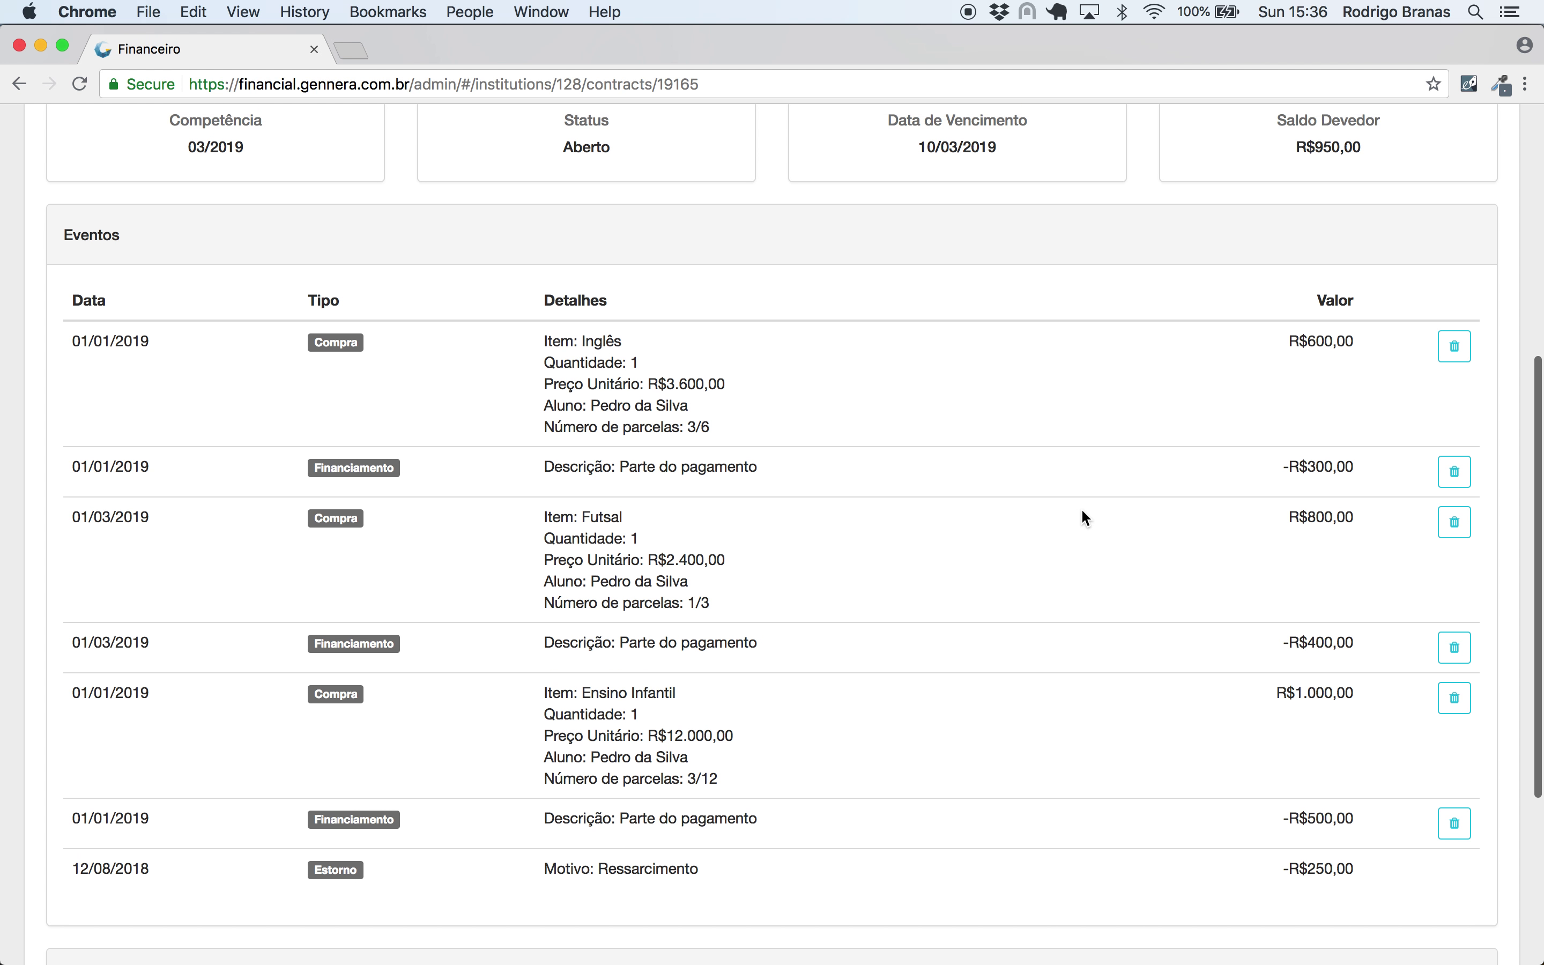
- Review March's charges, including the R$800,00 Futsal and R$1.000,00 entries, and its R$950,00 balance
drag(1346, 345, 1322, 349)
drag(1339, 517, 1309, 519)
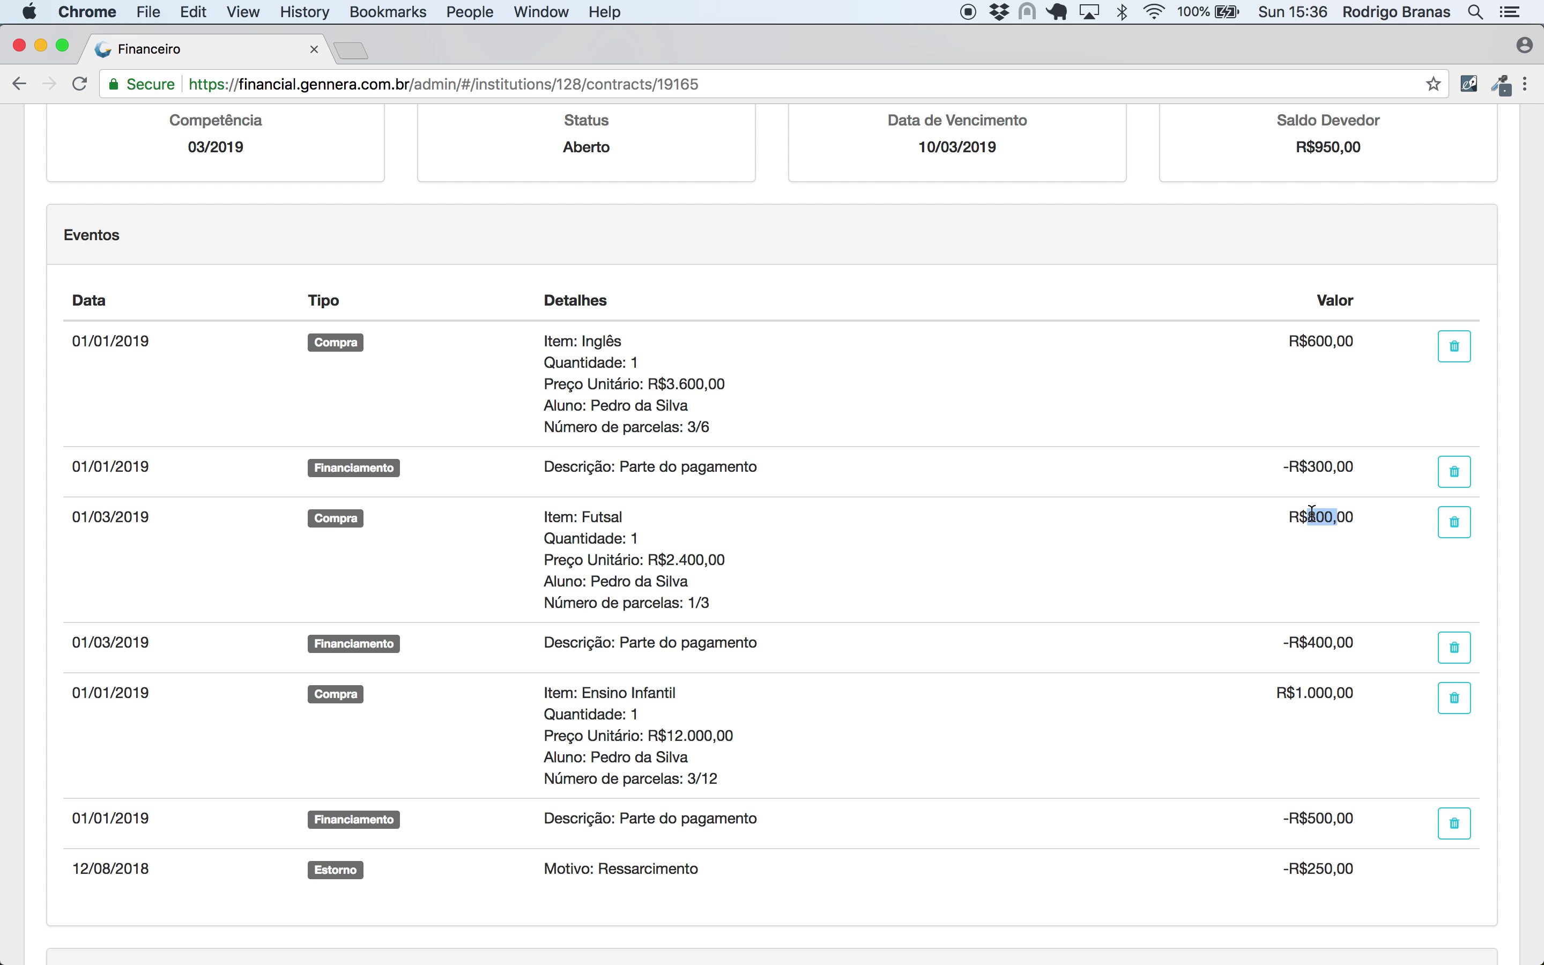
drag(1326, 694, 1305, 693)
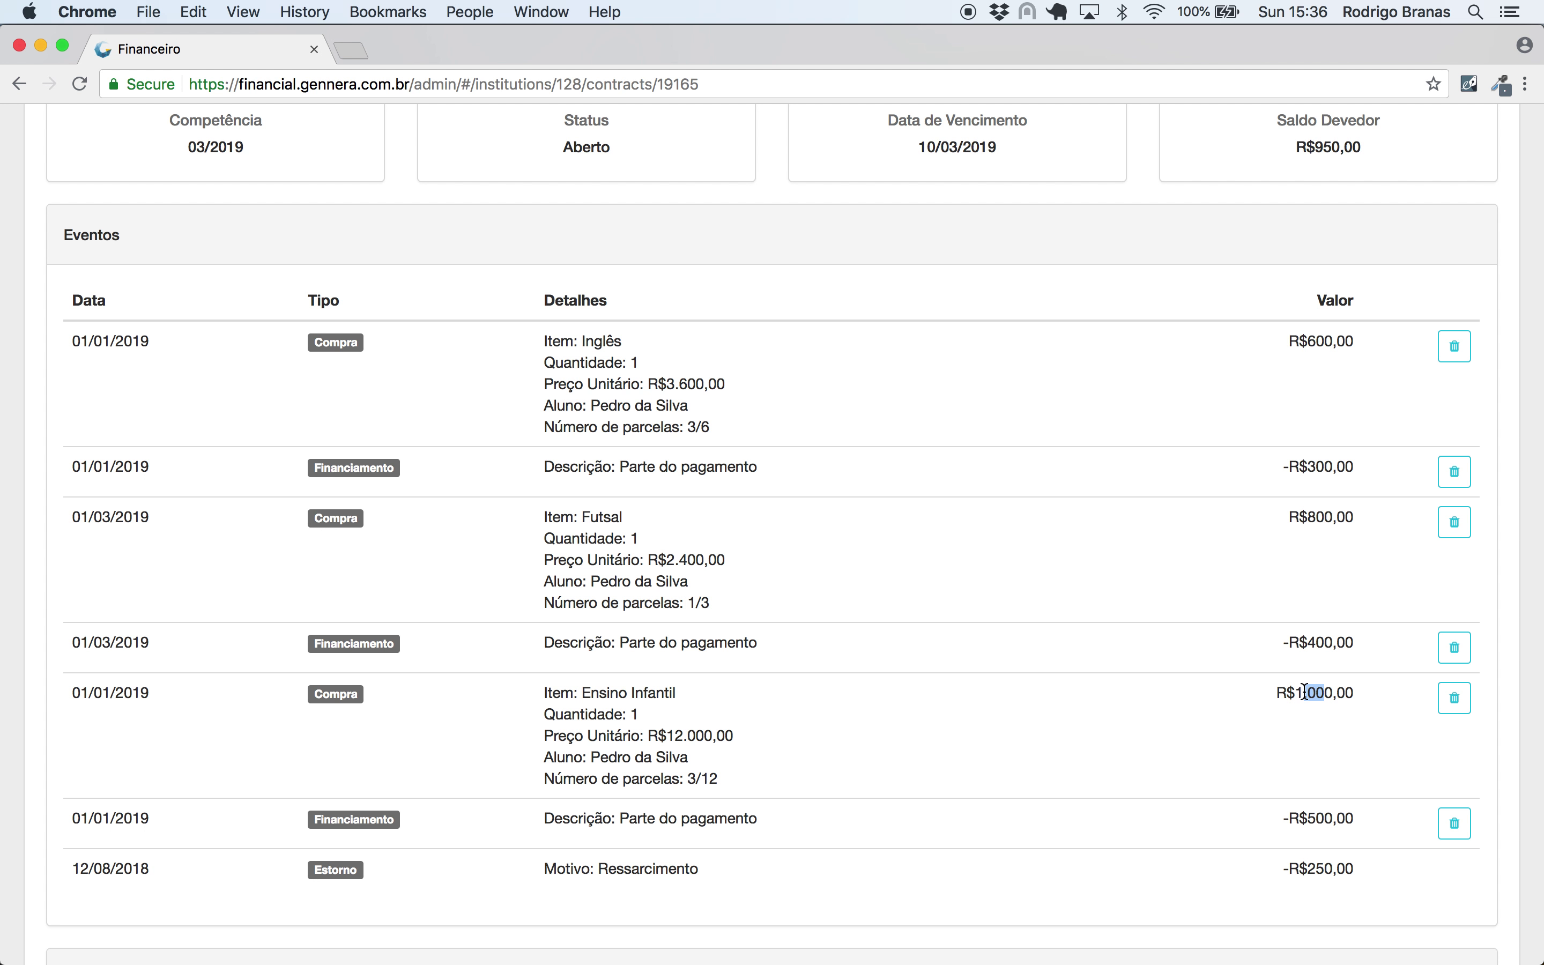
click(1246, 704)
drag(1350, 872, 1236, 870)
click(1225, 871)
scroll(1224, 871, down, 5)
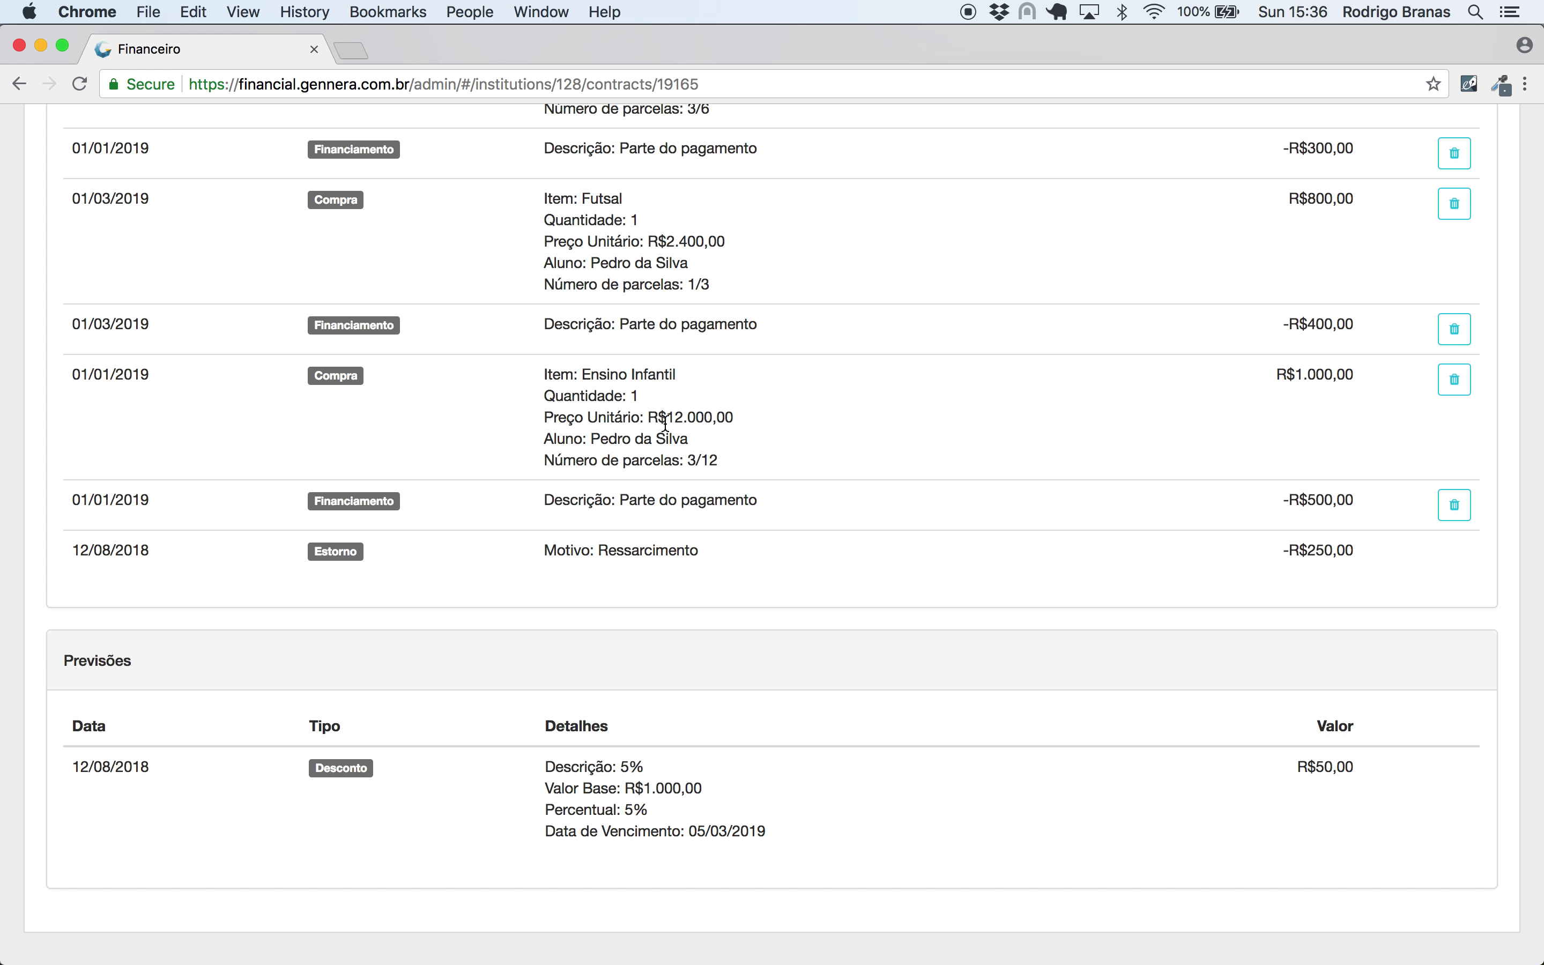
scroll(857, 438, up, 12)
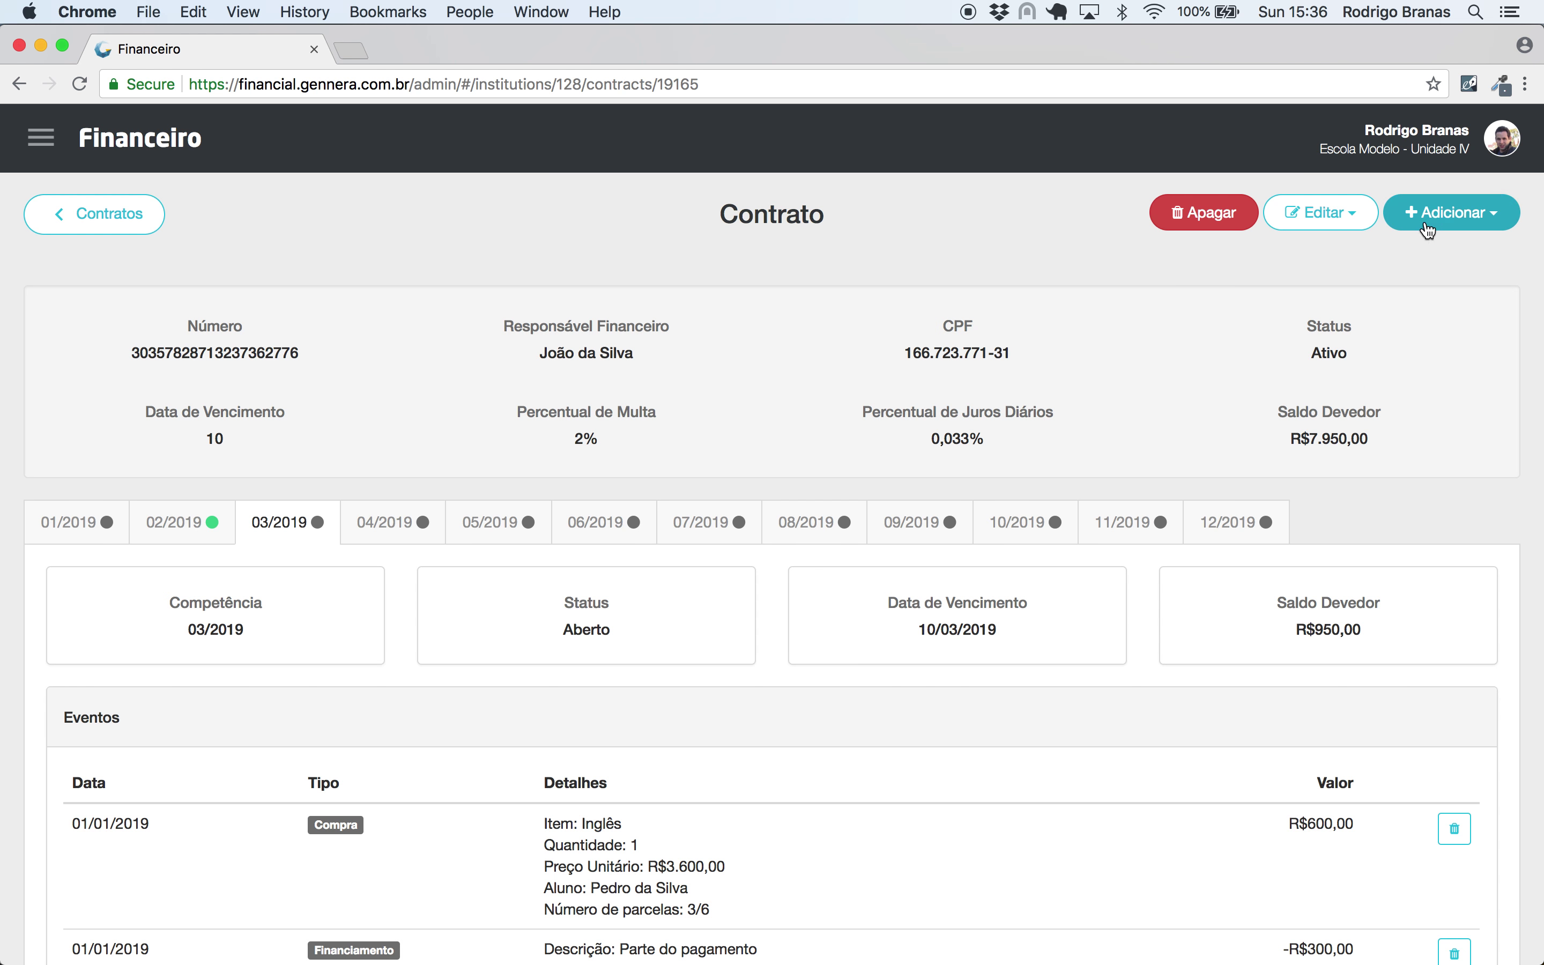
- Go back to the Escola Modelo - Unidade IV dashboard showing Banco R$11.921,01 and Dinheiro R$100,00
click(1444, 217)
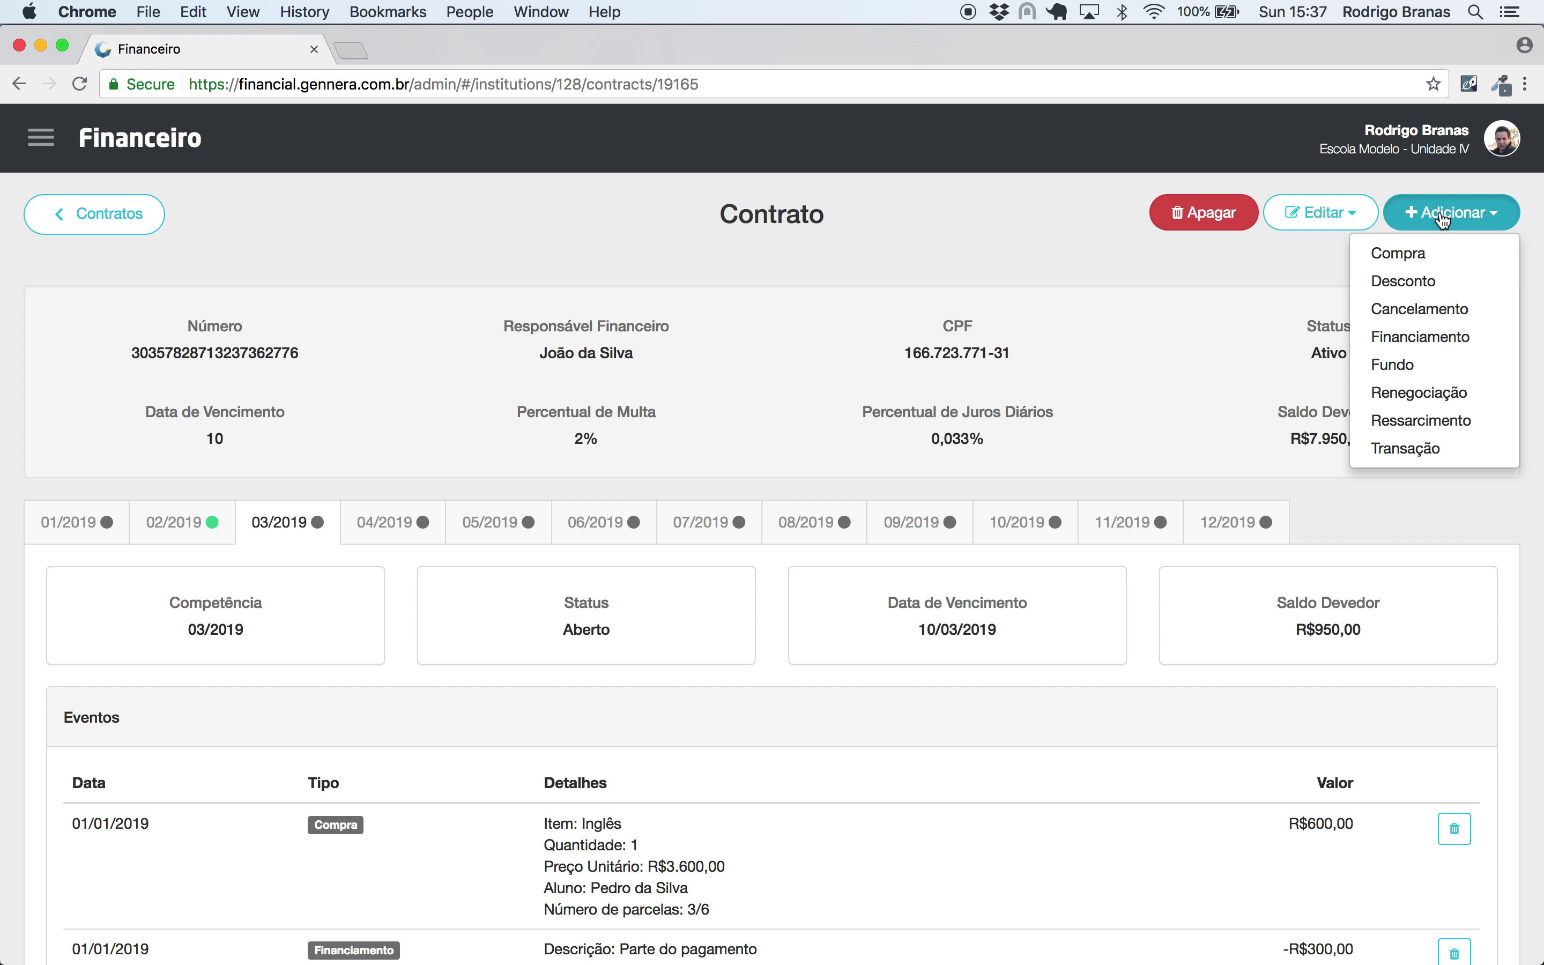
click(928, 228)
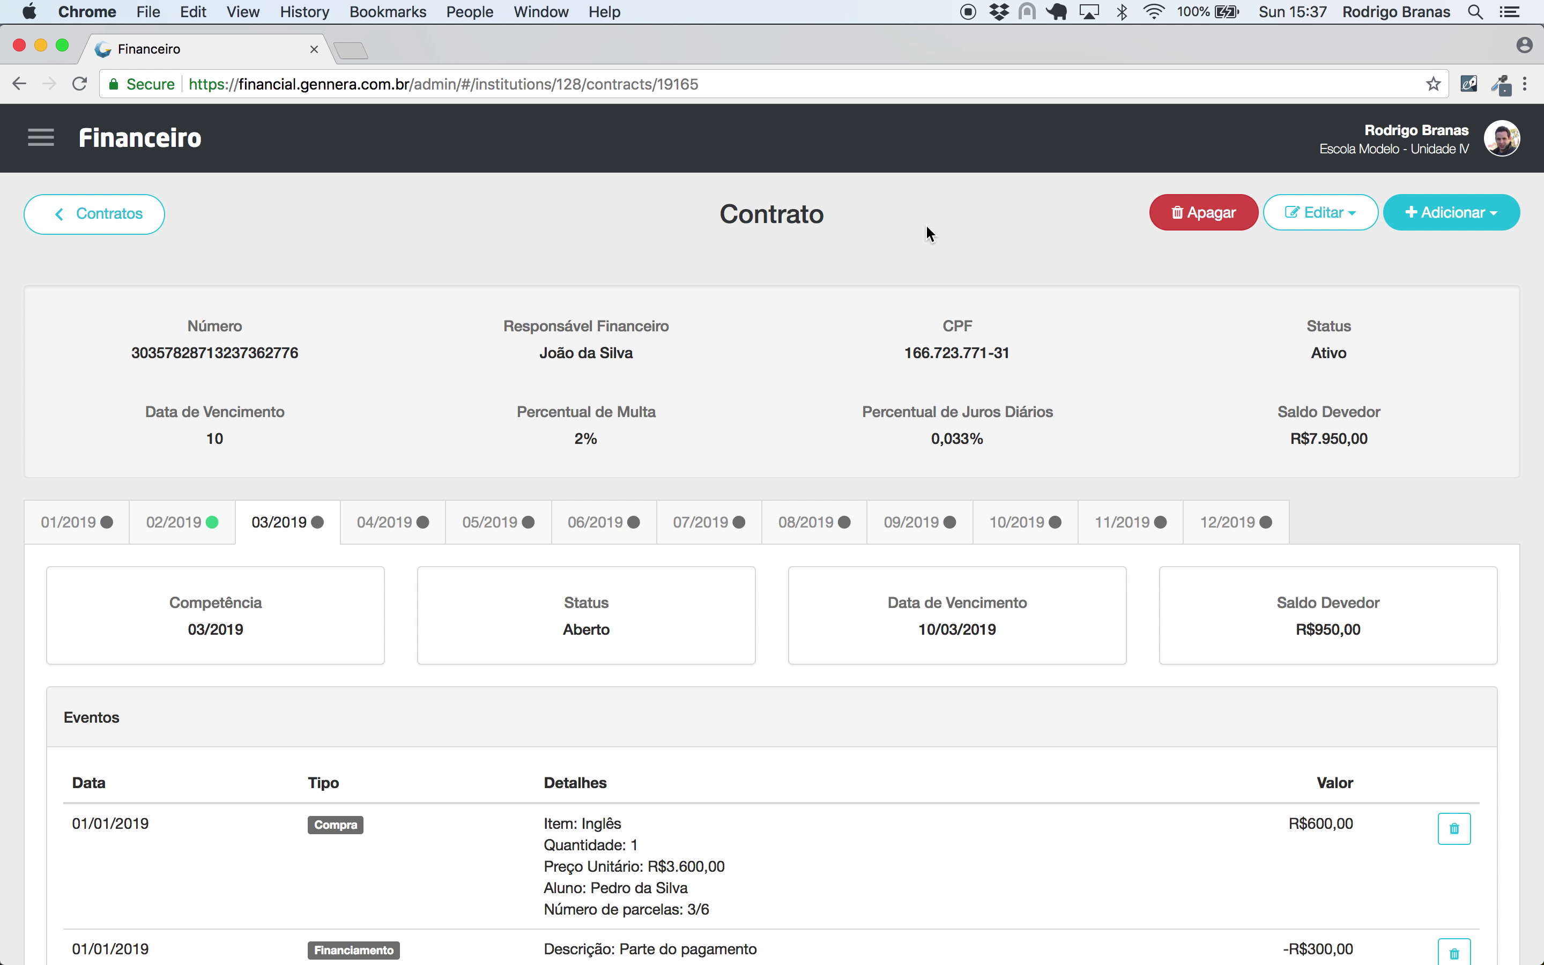
click(40, 137)
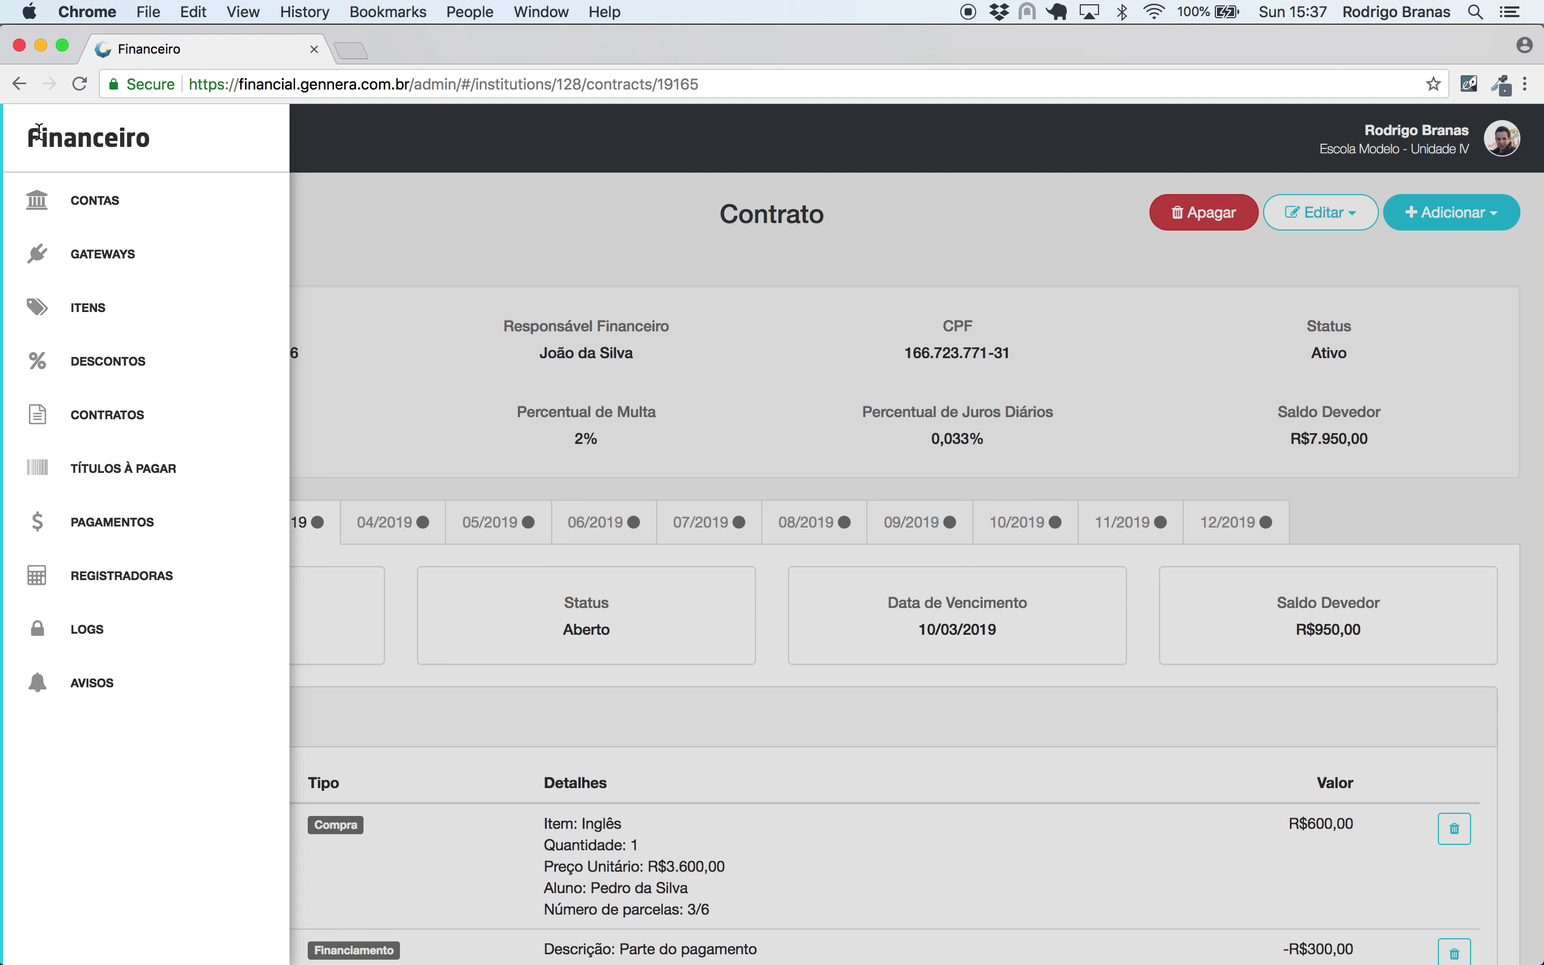
click(891, 276)
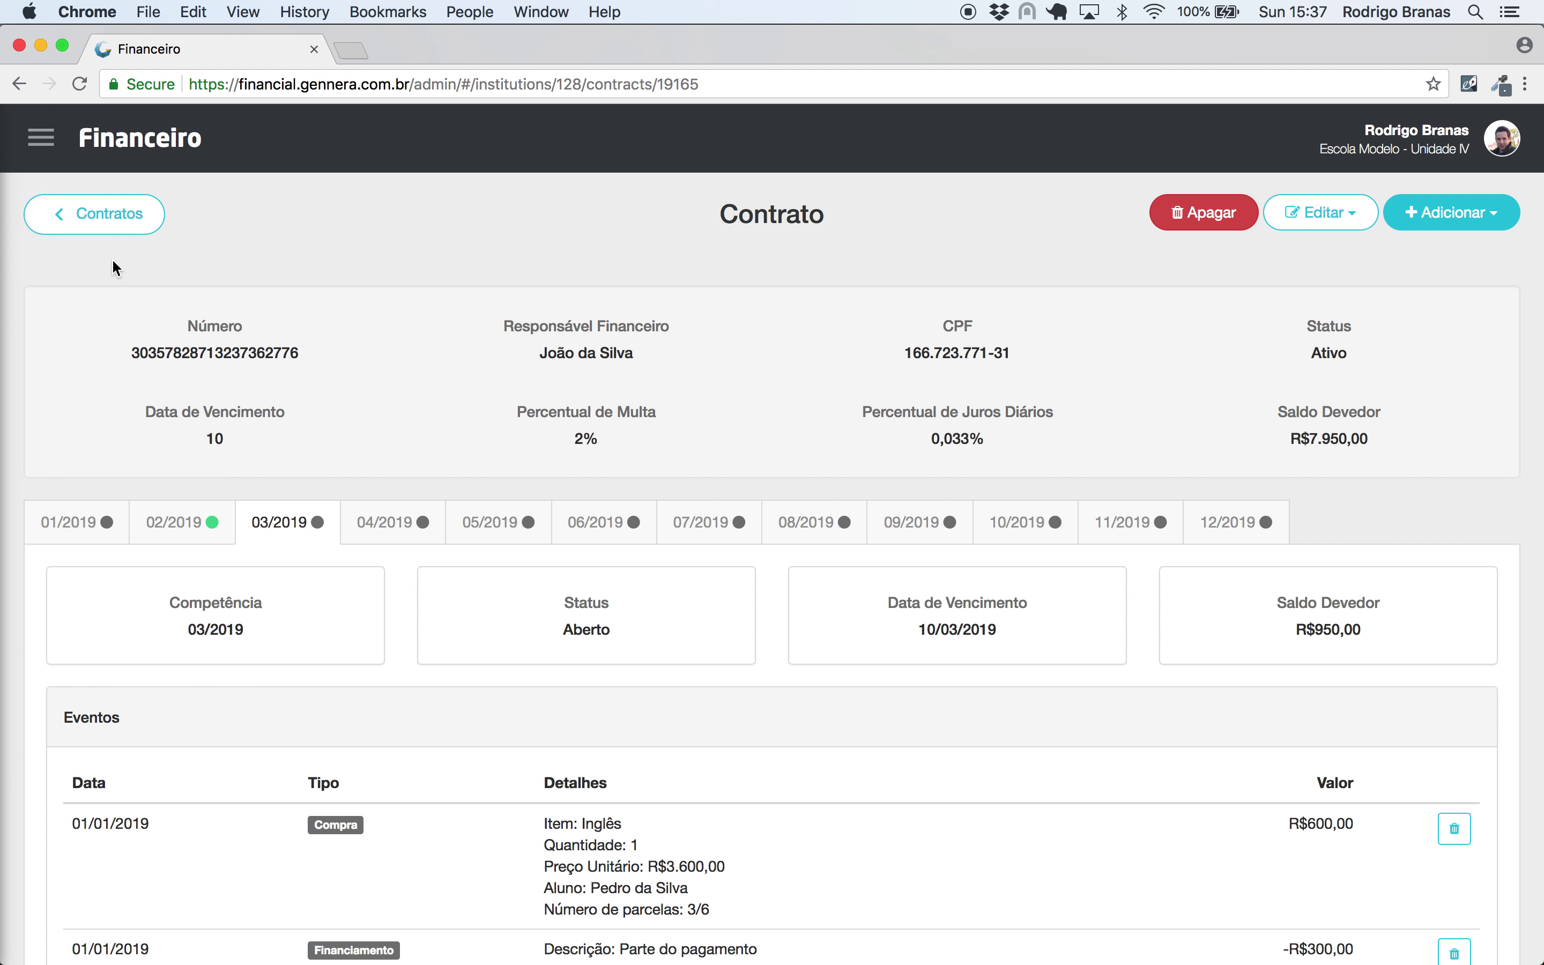
click(145, 142)
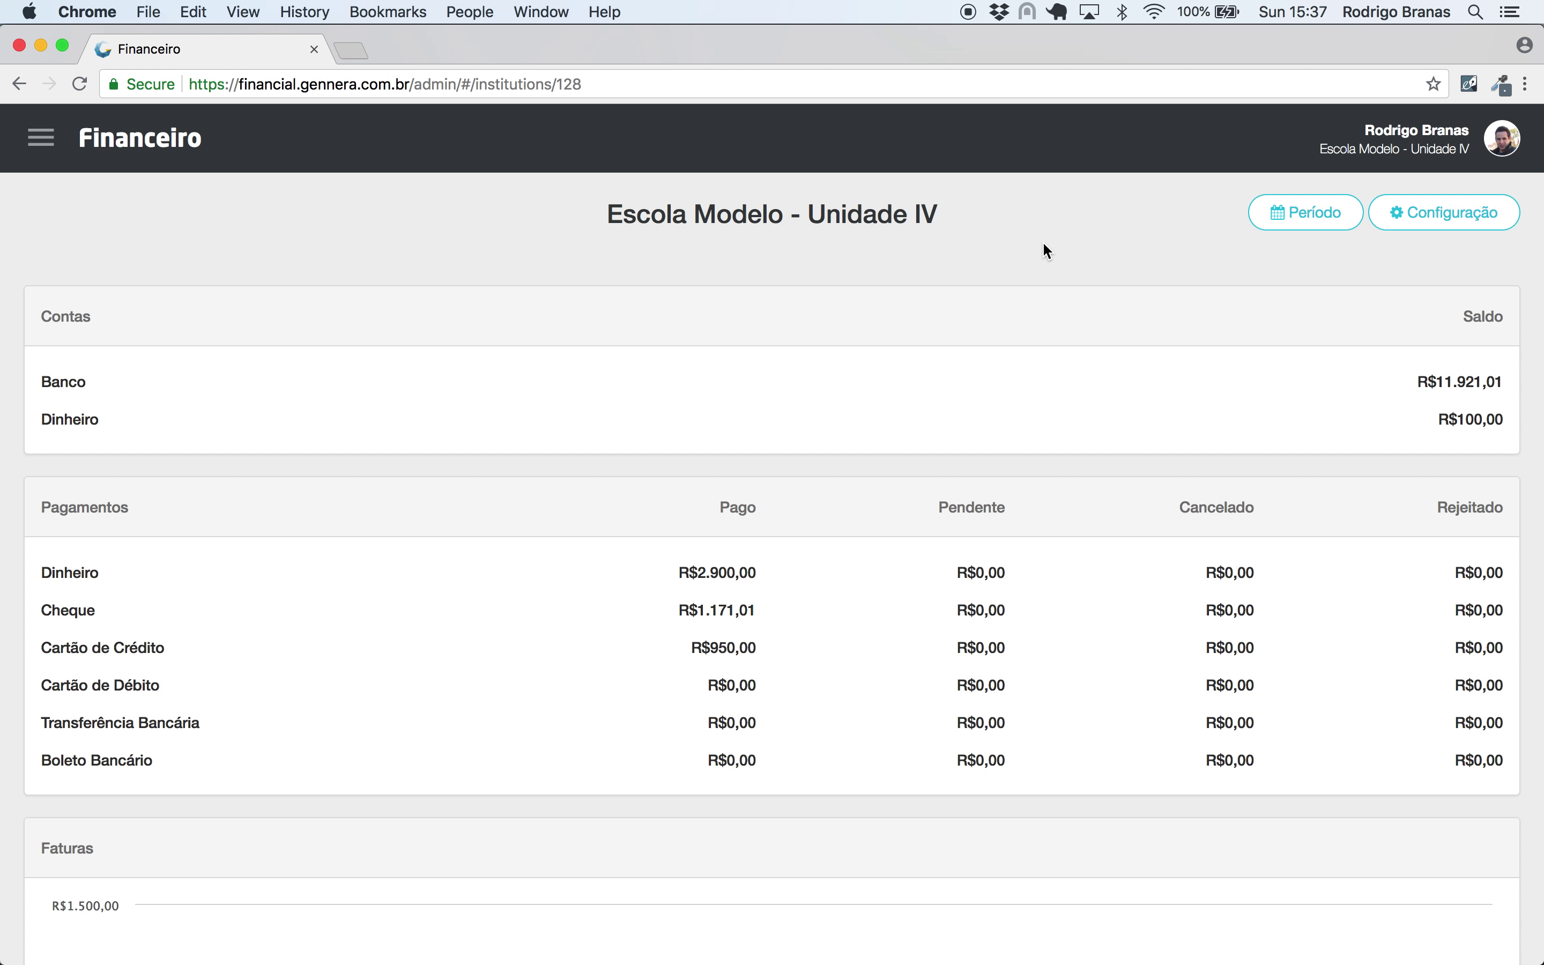
scroll(1028, 375, down, 5)
scroll(1028, 375, up, 5)
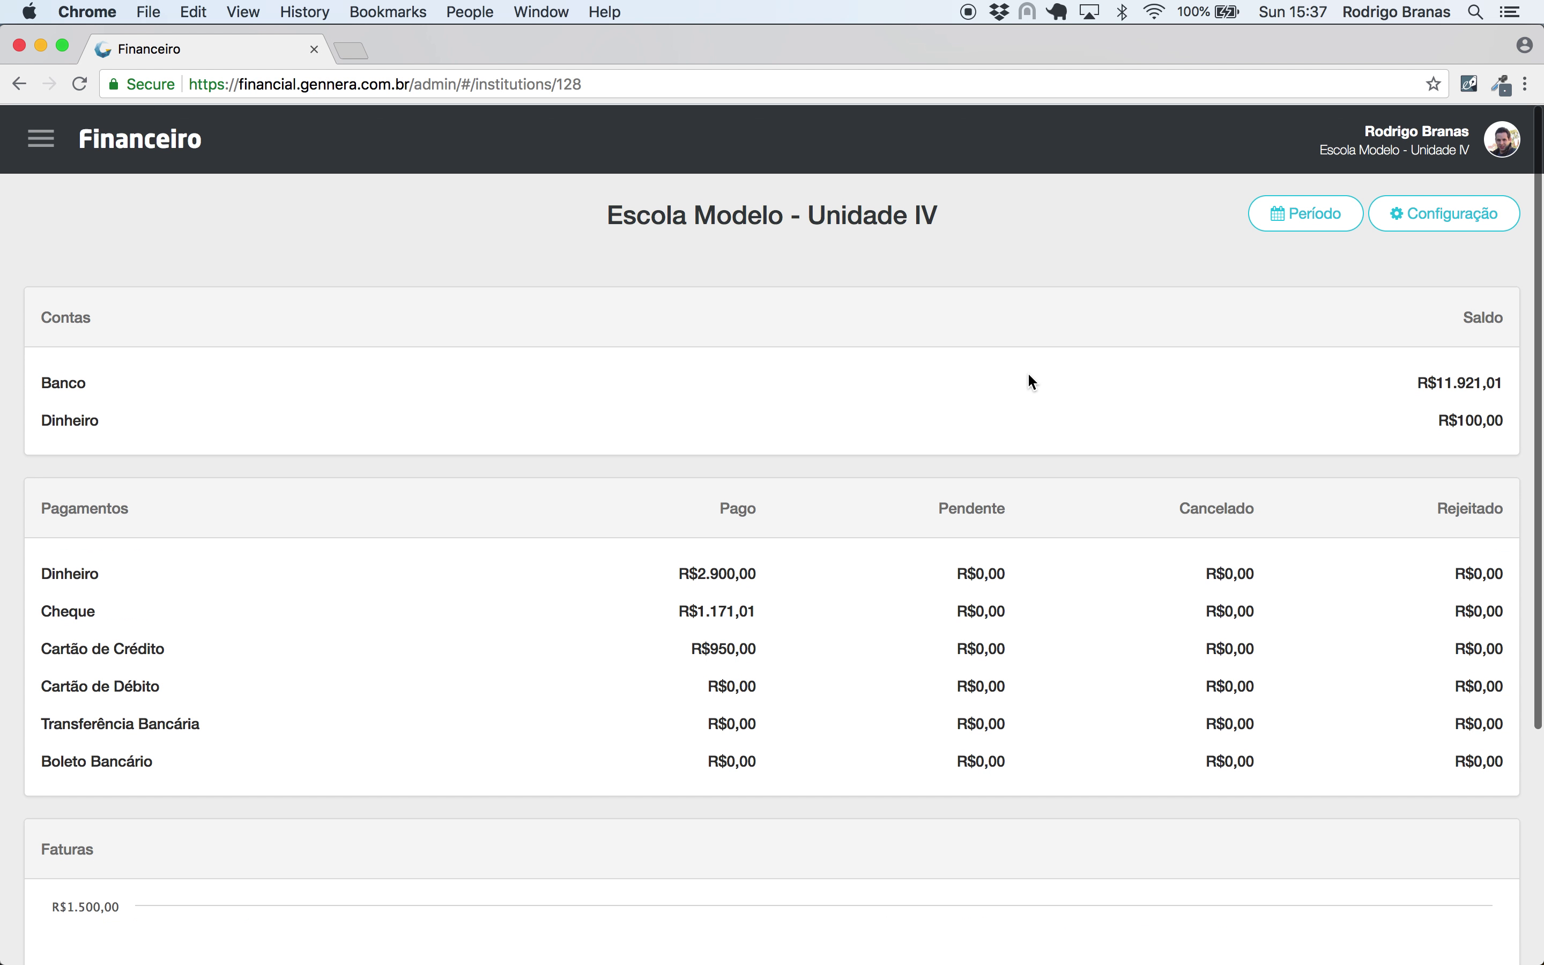